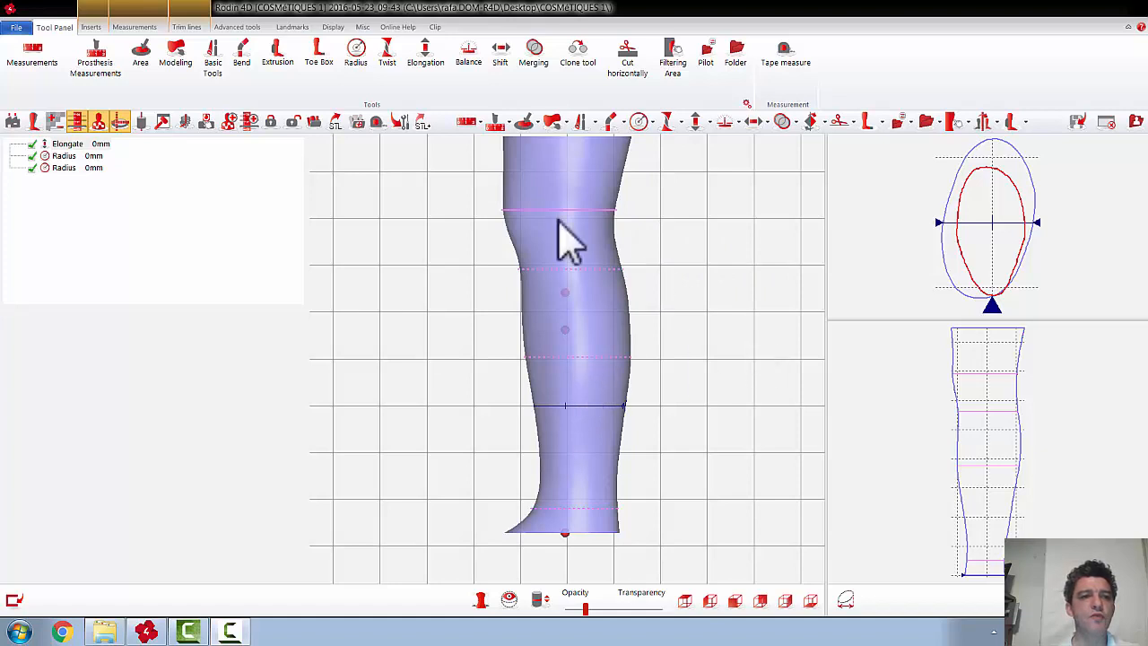
# Show the prot insert together with the leg form
pyautogui.click(93, 27)
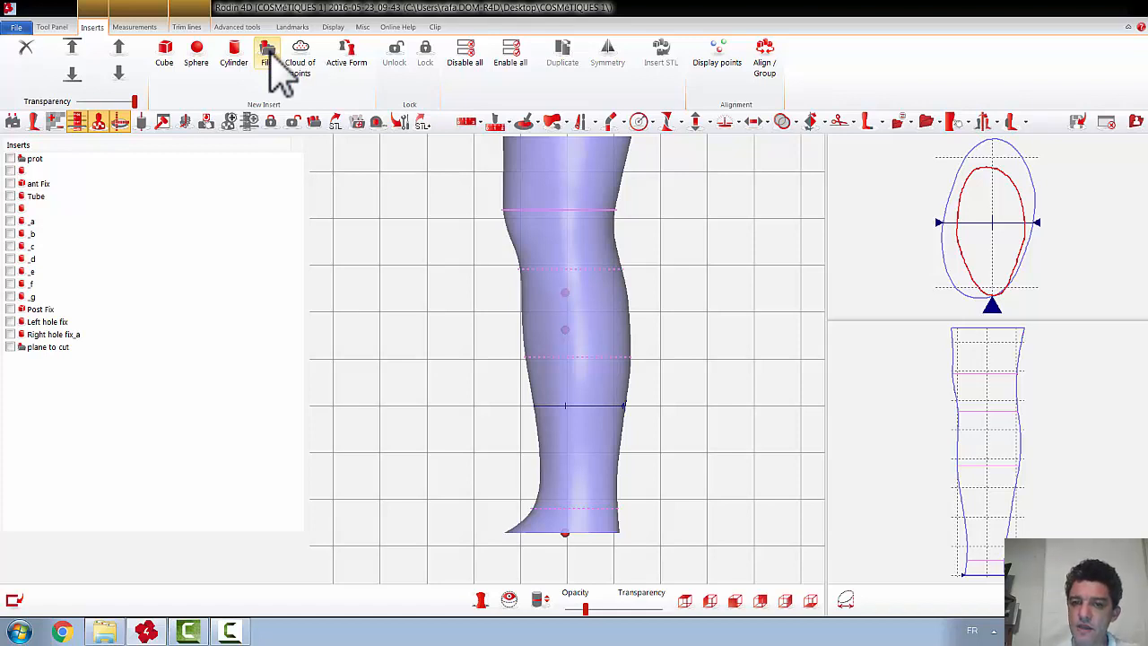
pyautogui.click(11, 159)
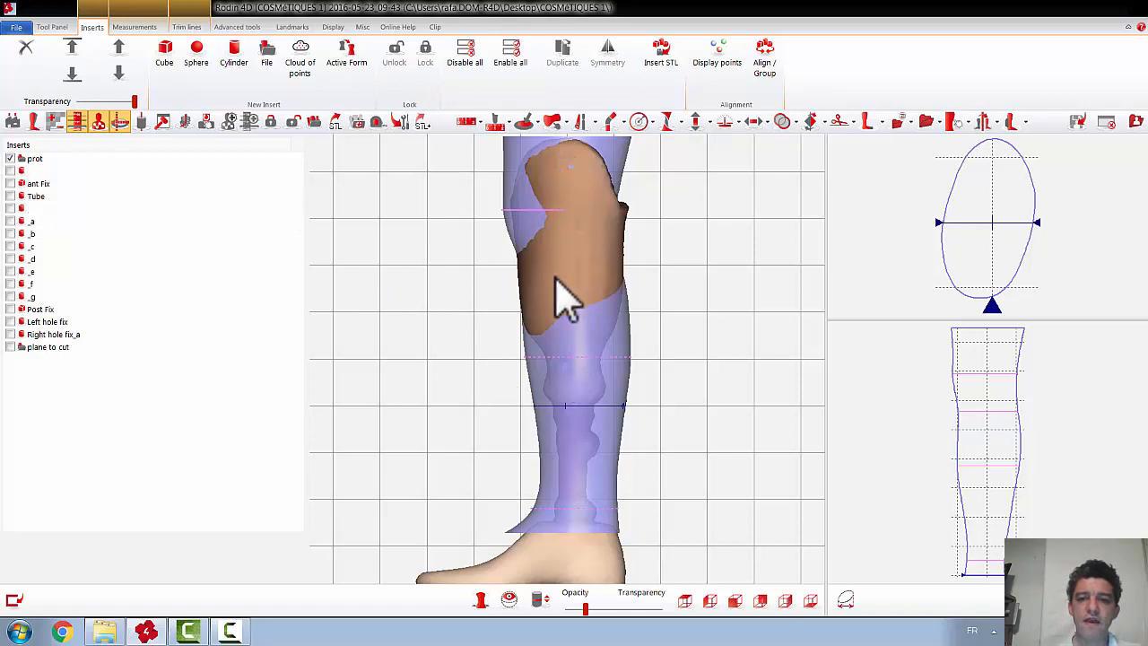
pyautogui.click(525, 122)
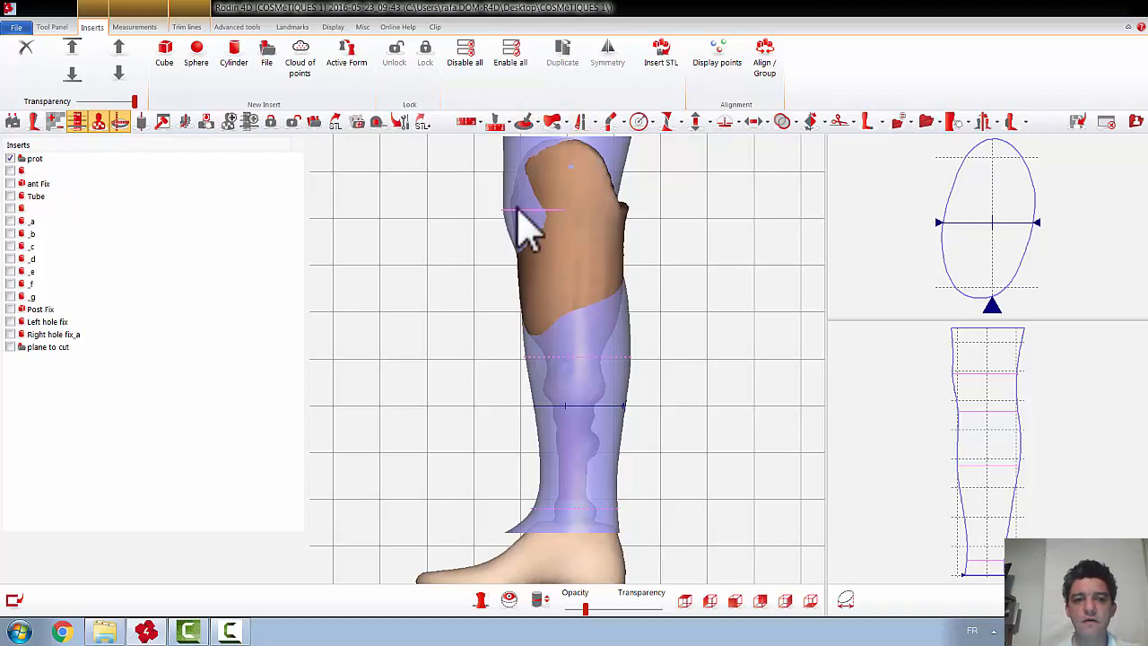
# Elongate the leg form between its two levels by 47 mm, to a height of 262.6 mm
pyautogui.click(54, 28)
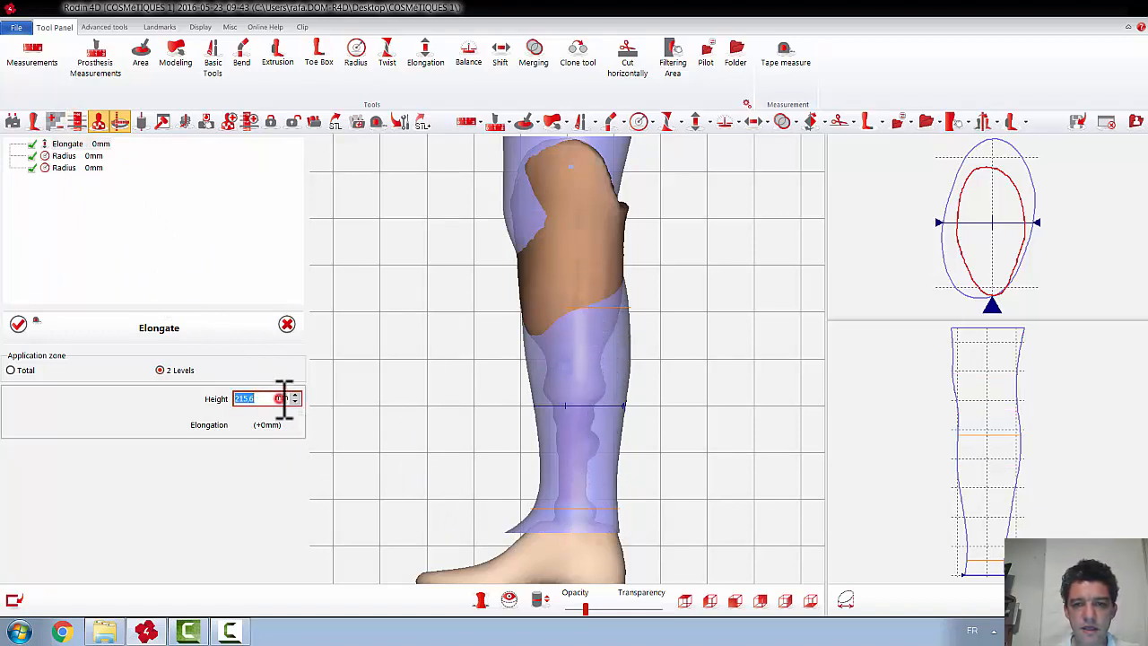
pyautogui.scroll(20, 284, 400)
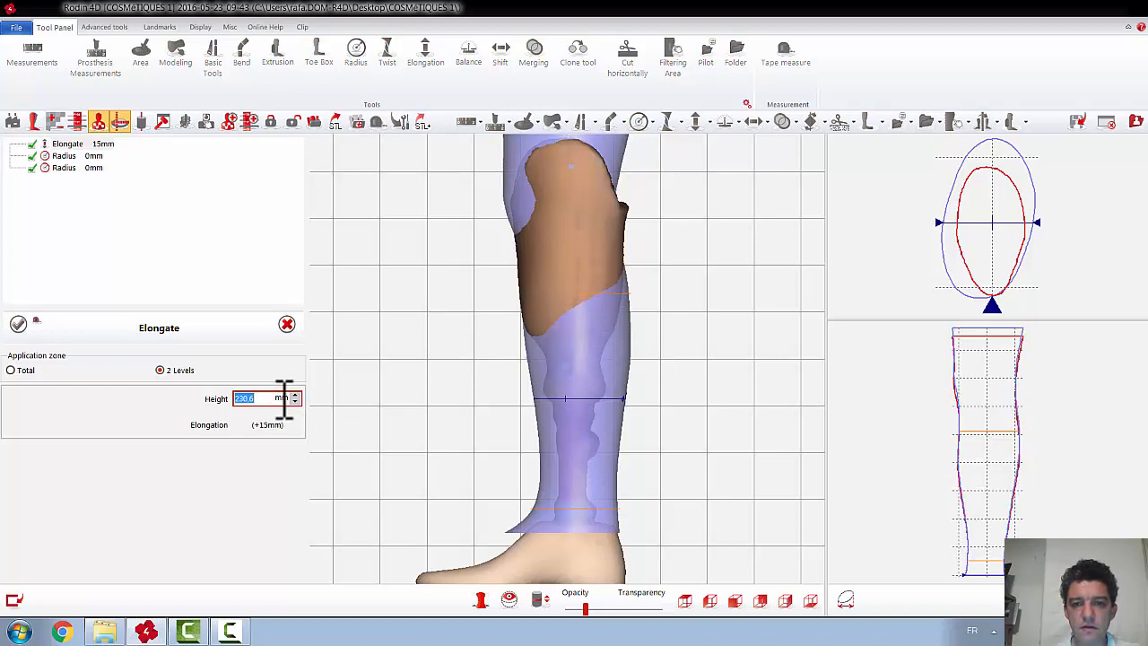
pyautogui.scroll(1, 283, 399)
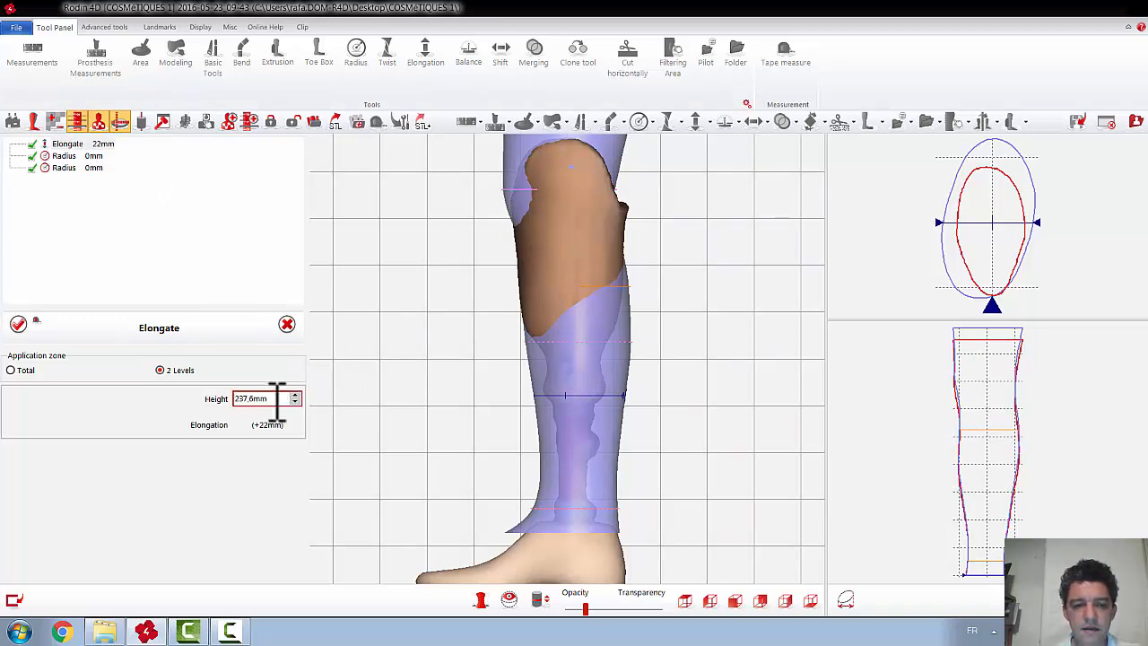
pyautogui.scroll(19, 276, 399)
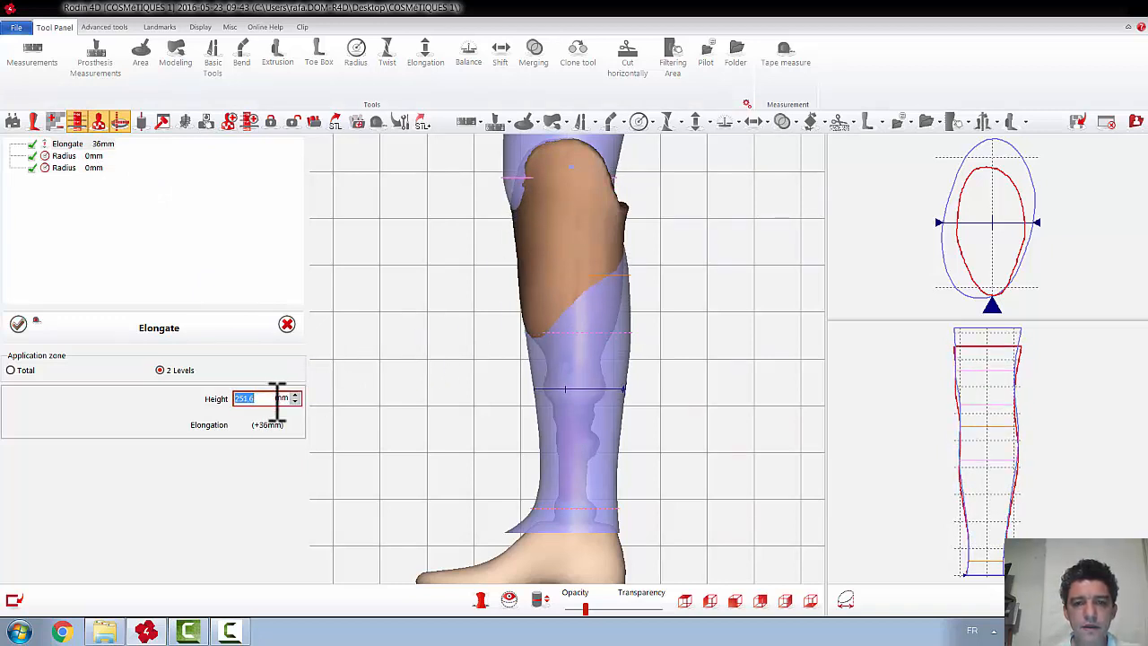
pyautogui.scroll(2, 277, 399)
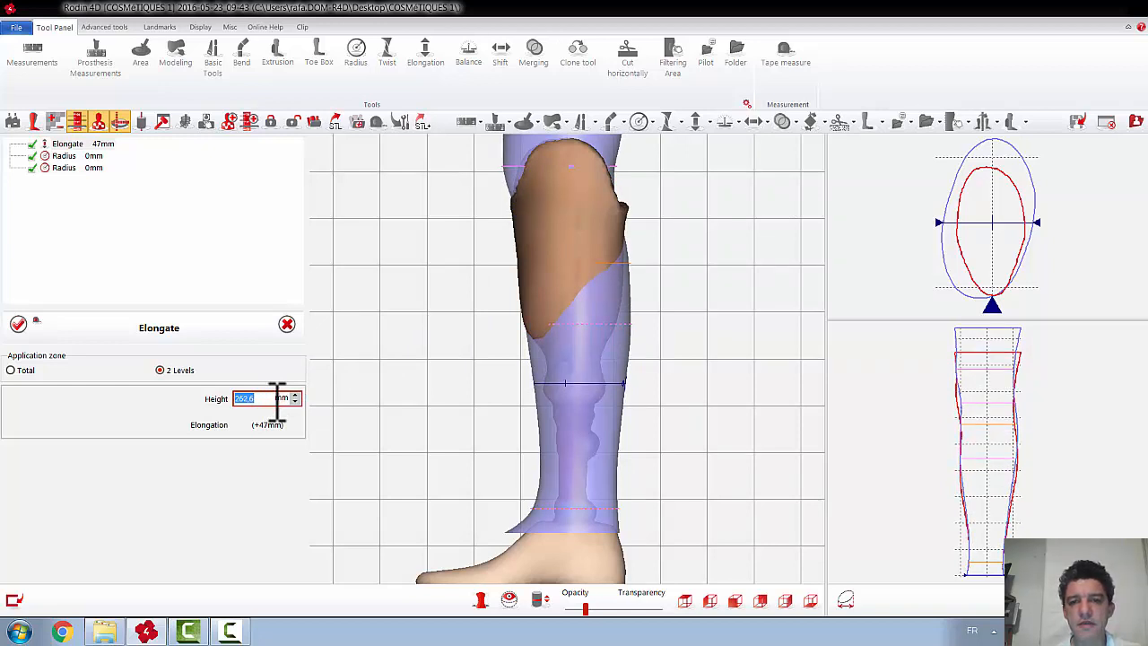
pyautogui.click(18, 324)
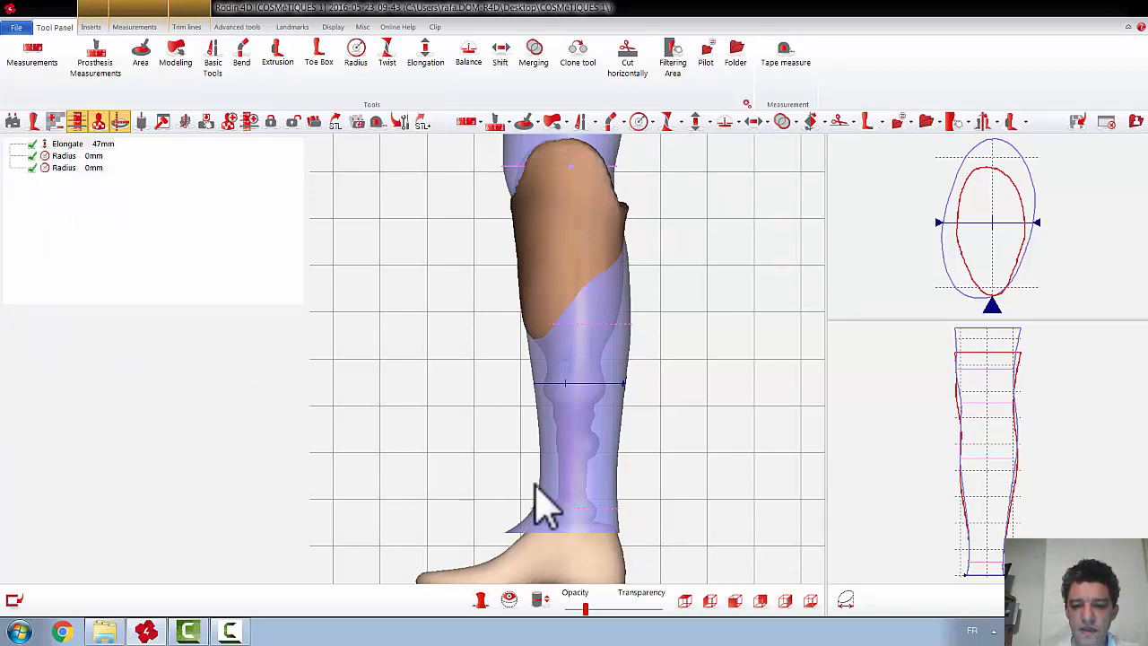
# Set the first Radius modification to an amplitude of -2 mm, applied to All directions
pyautogui.click(70, 170)
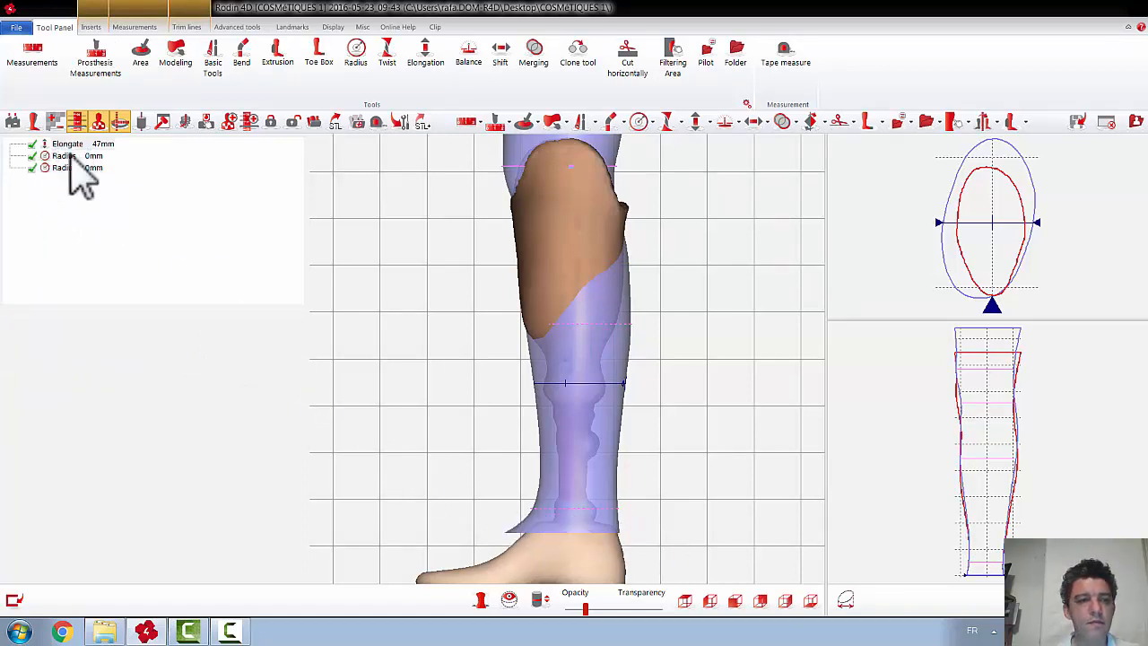
pyautogui.click(59, 157)
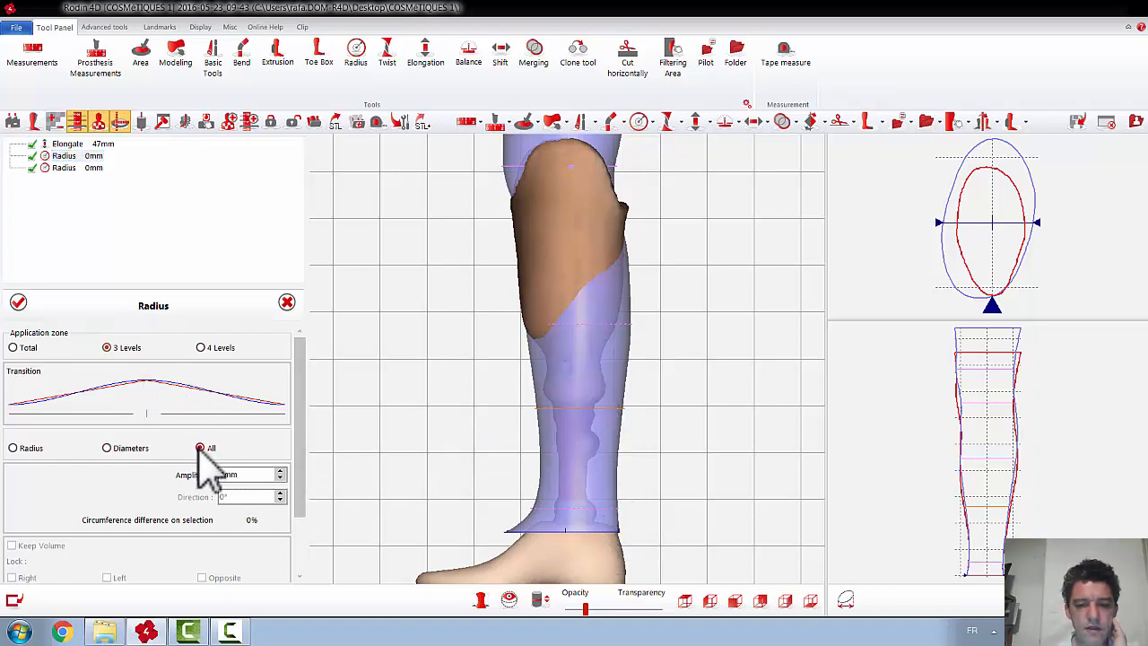
pyautogui.scroll(-1, 260, 473)
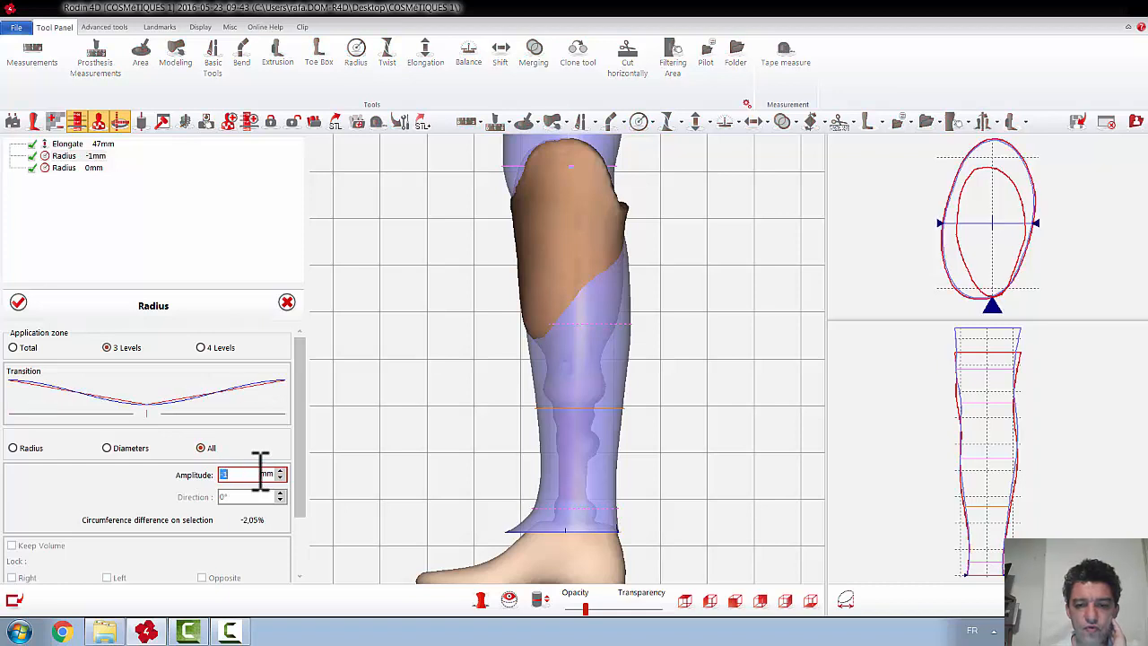
pyautogui.scroll(-1, 261, 473)
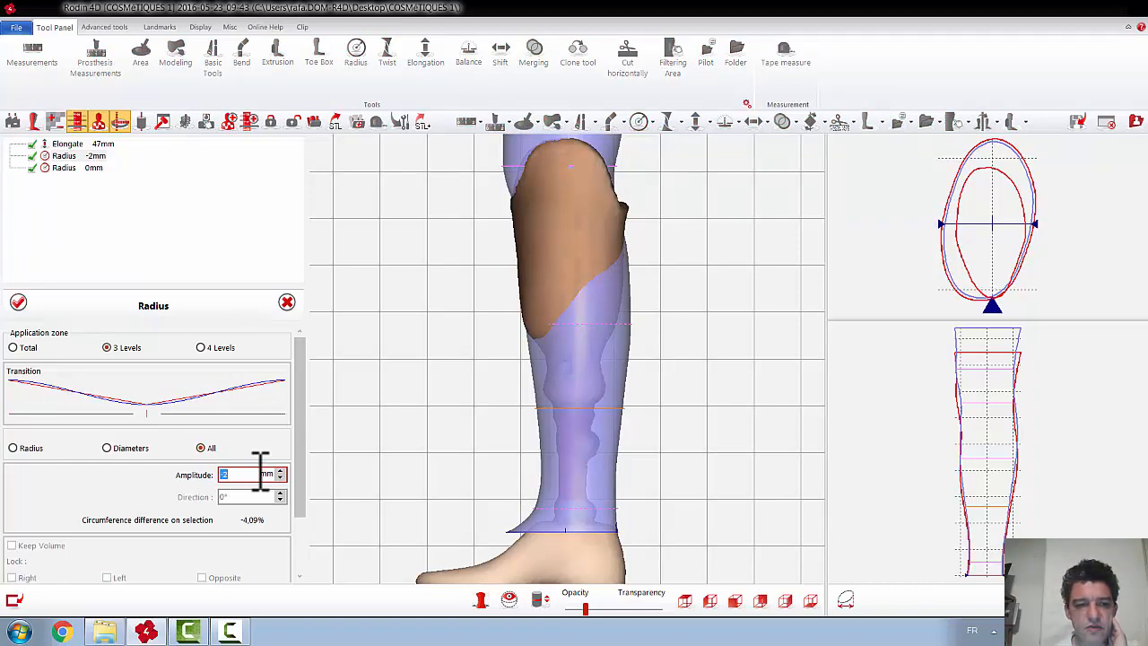
pyautogui.click(18, 303)
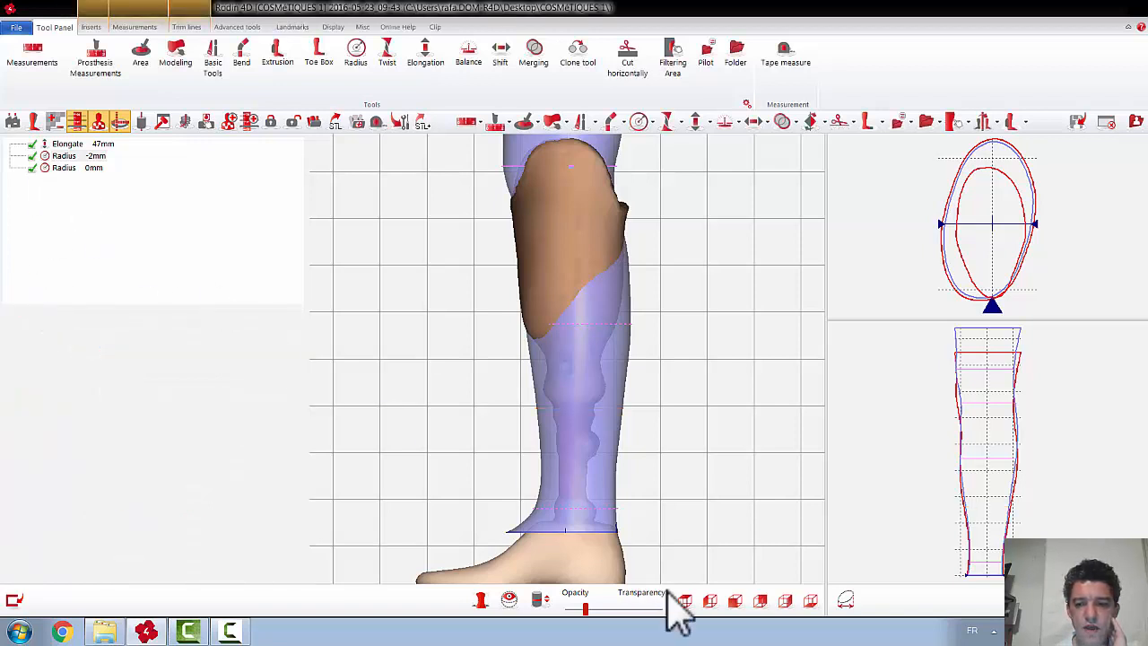
# Set the second Radius modification, directed to the left at 90°, to an amplitude of -4 mm
pyautogui.click(732, 601)
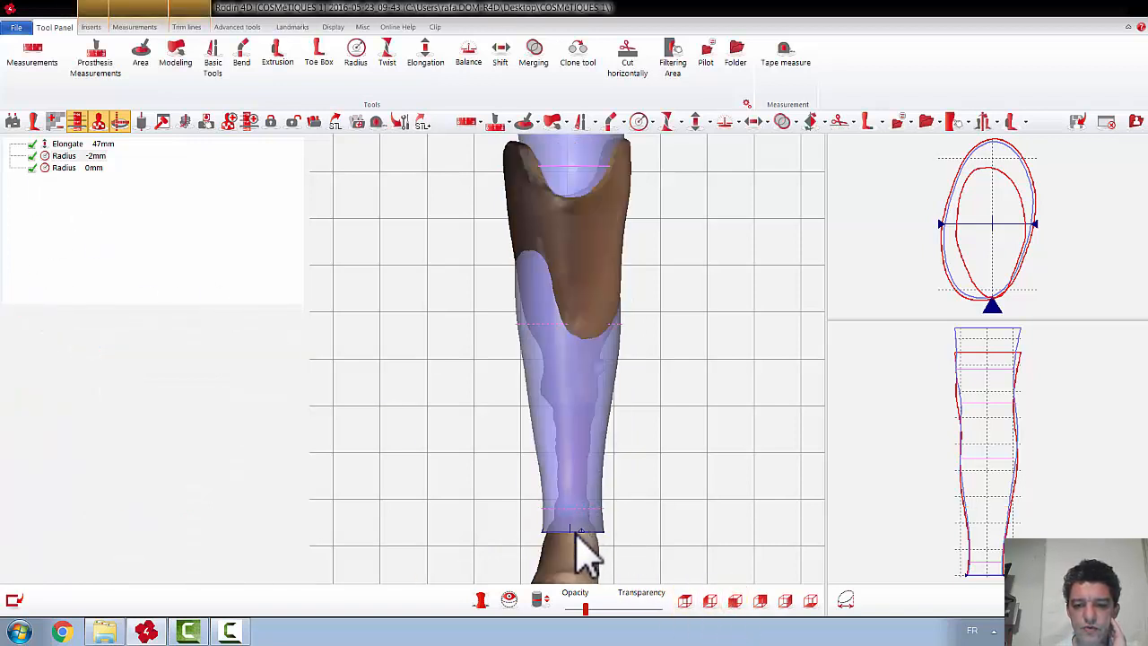
pyautogui.doubleClick(67, 167)
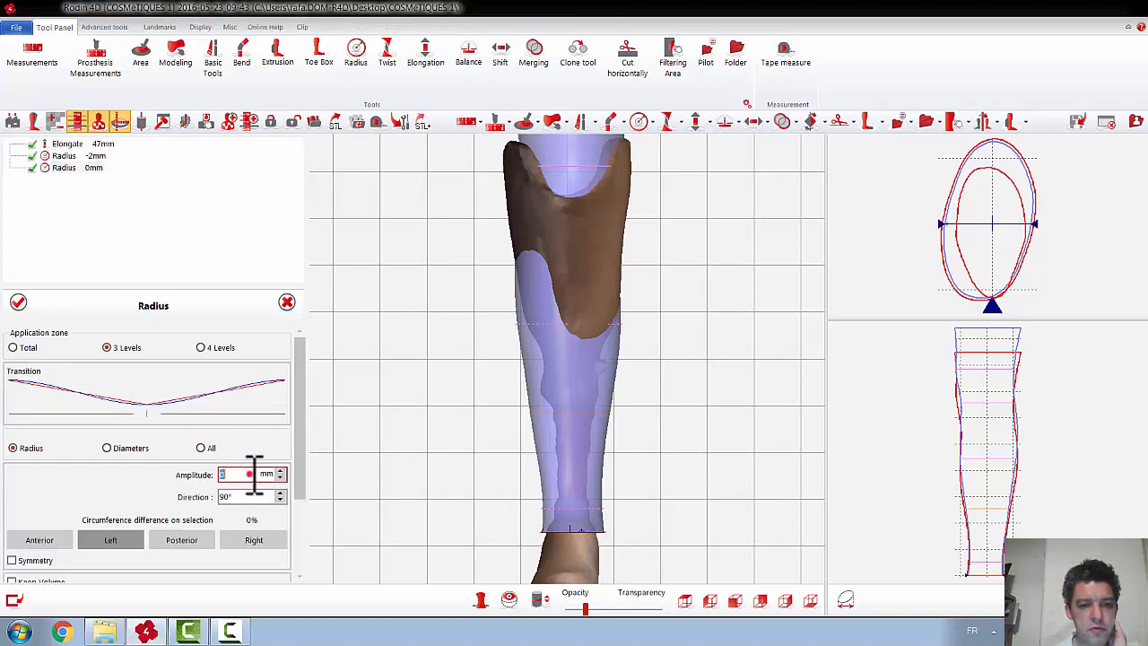
pyautogui.scroll(-2, 256, 476)
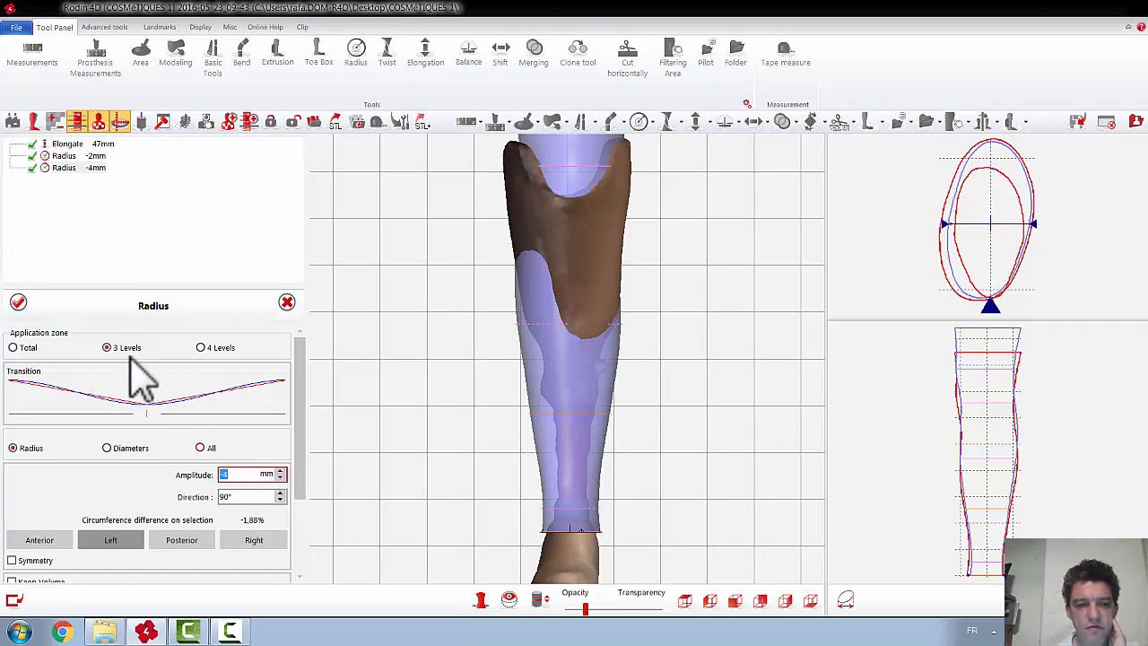
pyautogui.click(18, 303)
# Add a 3-level Radius modification at the ankle, with level 1 just above it and levels 2 and 3 at the form's lower edge
pyautogui.moveTo(692, 495)
pyautogui.mouseDown()
pyautogui.moveTo(543, 500)
pyautogui.moveTo(520, 520)
pyautogui.moveTo(507, 507)
pyautogui.mouseUp()
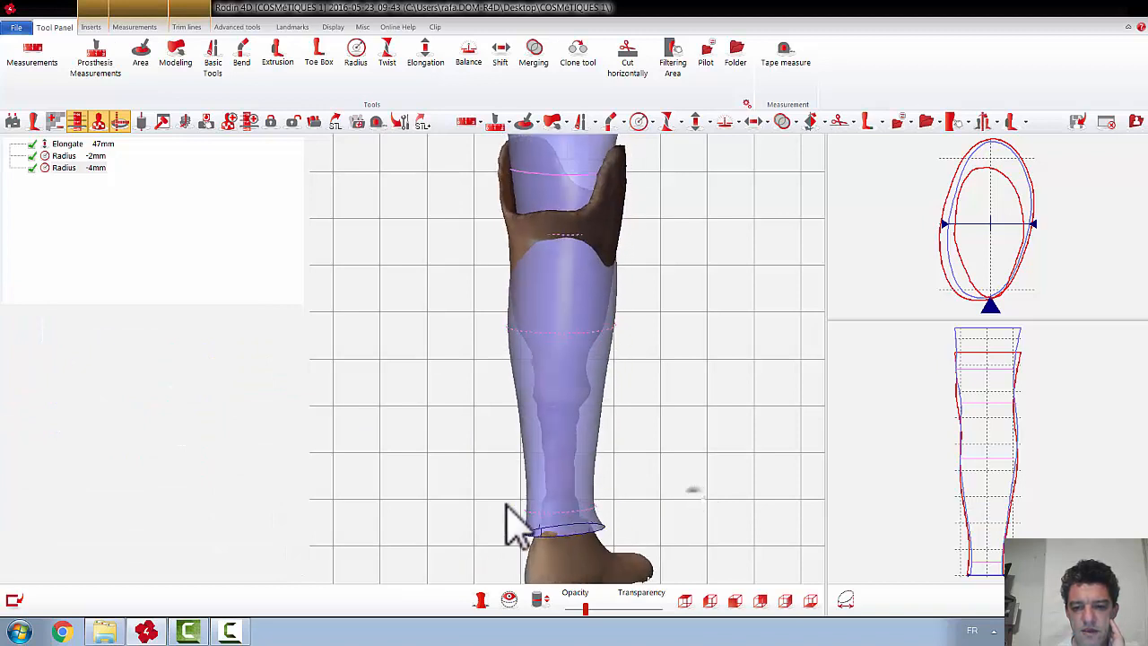
pyautogui.moveTo(662, 510)
pyautogui.mouseDown()
pyautogui.moveTo(688, 520)
pyautogui.moveTo(687, 538)
pyautogui.moveTo(678, 529)
pyautogui.mouseUp()
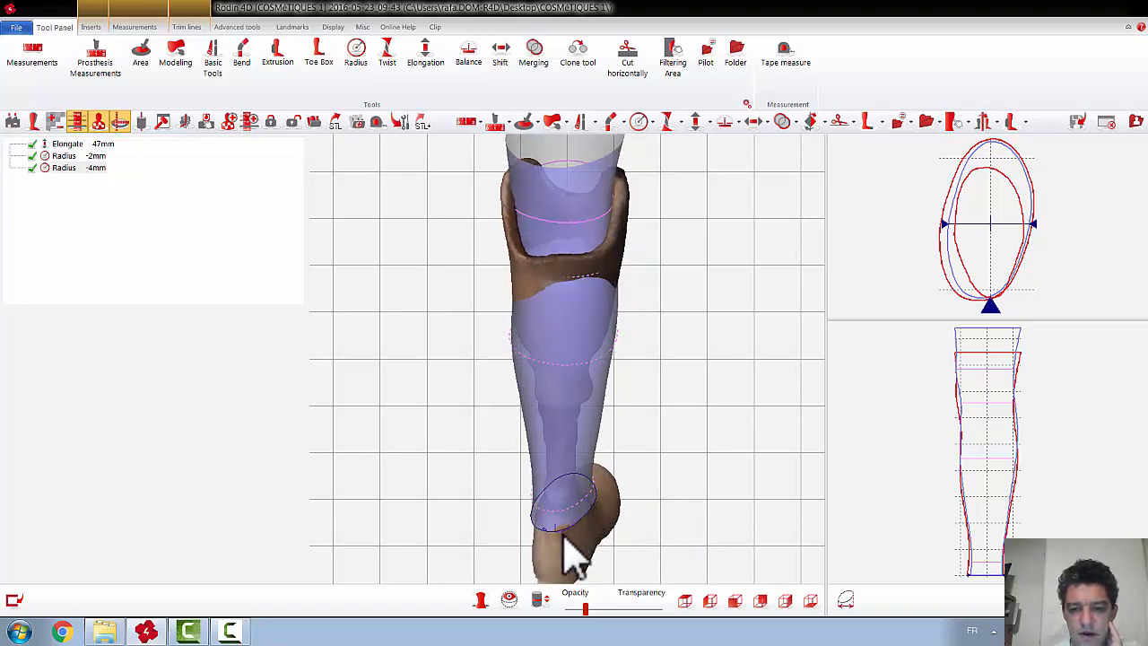
pyautogui.click(638, 121)
pyautogui.click(107, 347)
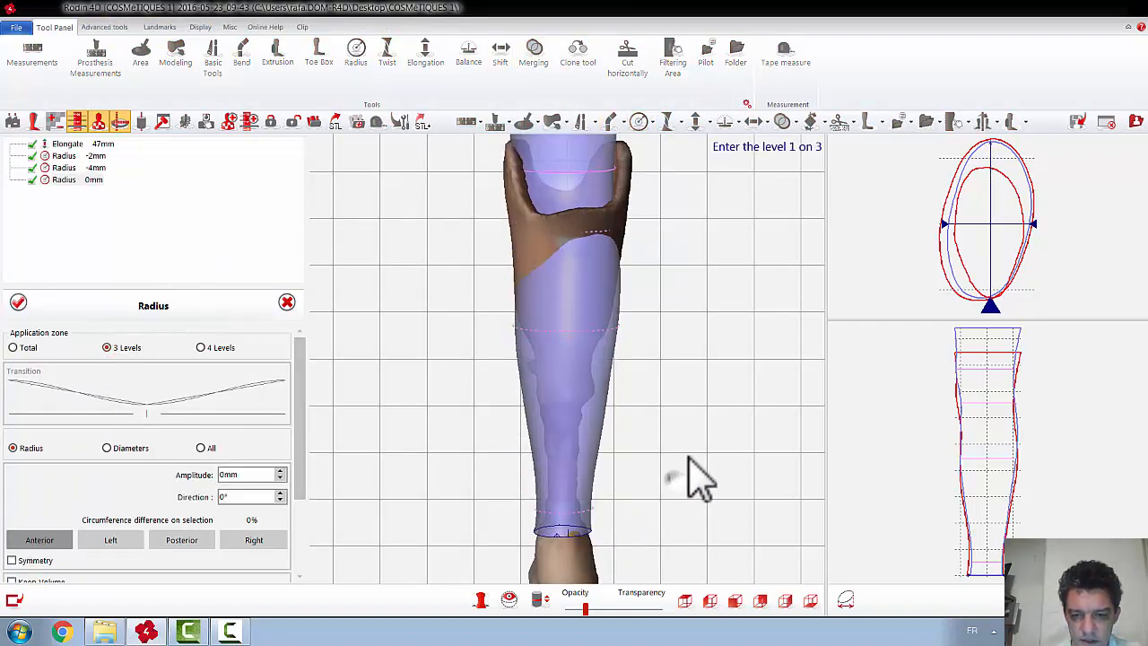
pyautogui.click(567, 502)
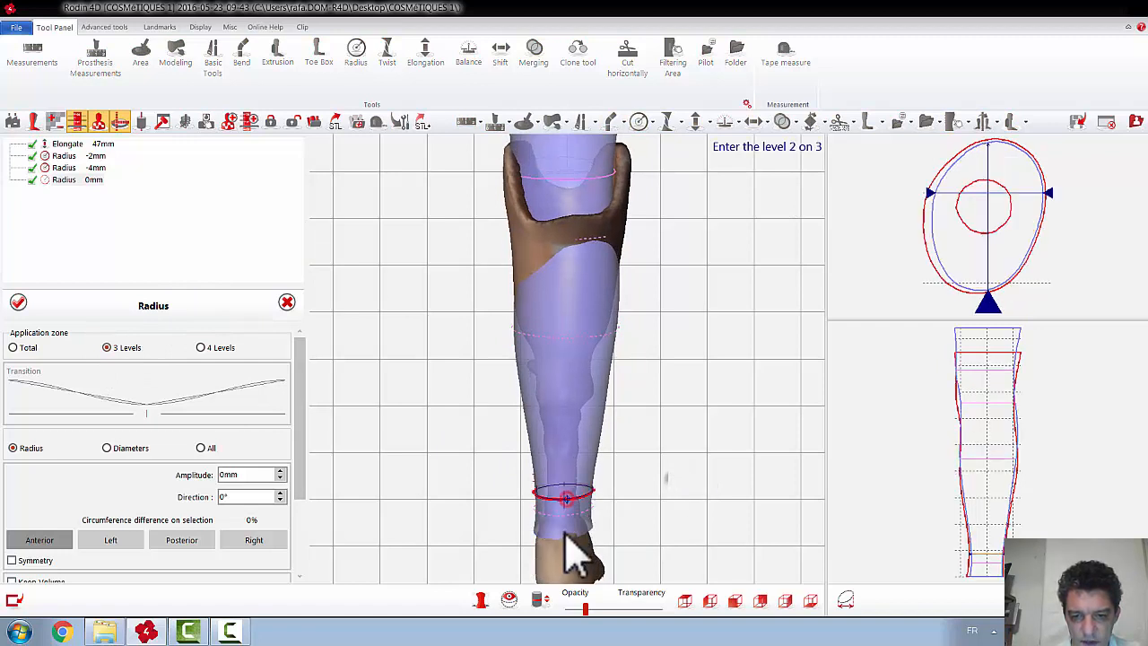
pyautogui.click(561, 533)
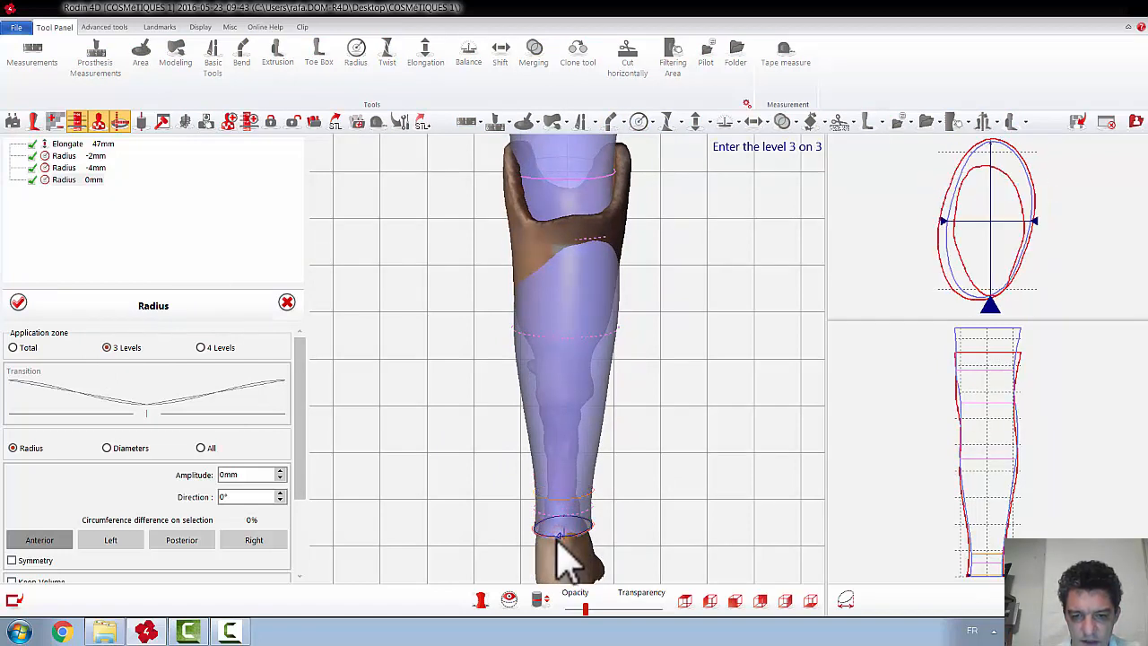
pyautogui.click(560, 530)
# Stick the two lower levels of the new Radius modification to the bottom of the form
pyautogui.moveTo(611, 533); pyautogui.dragTo(654, 435, button='middle')
pyautogui.scroll(2, 589, 447)
pyautogui.scroll(1, 583, 471)
pyautogui.scroll(1, 546, 492)
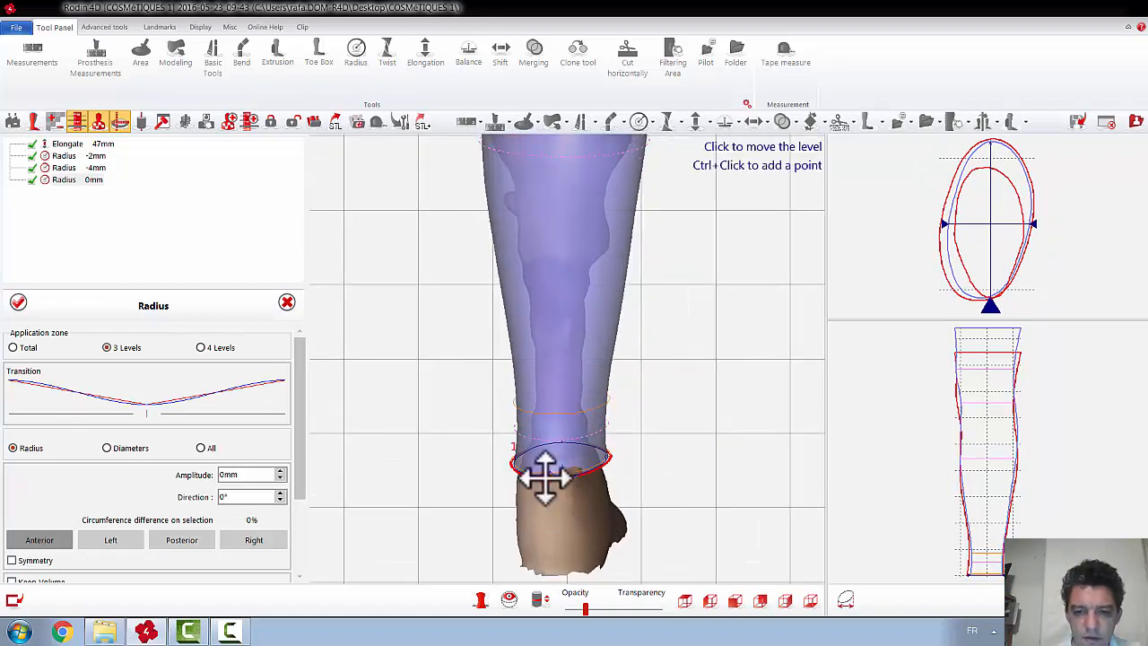
pyautogui.rightClick(544, 478)
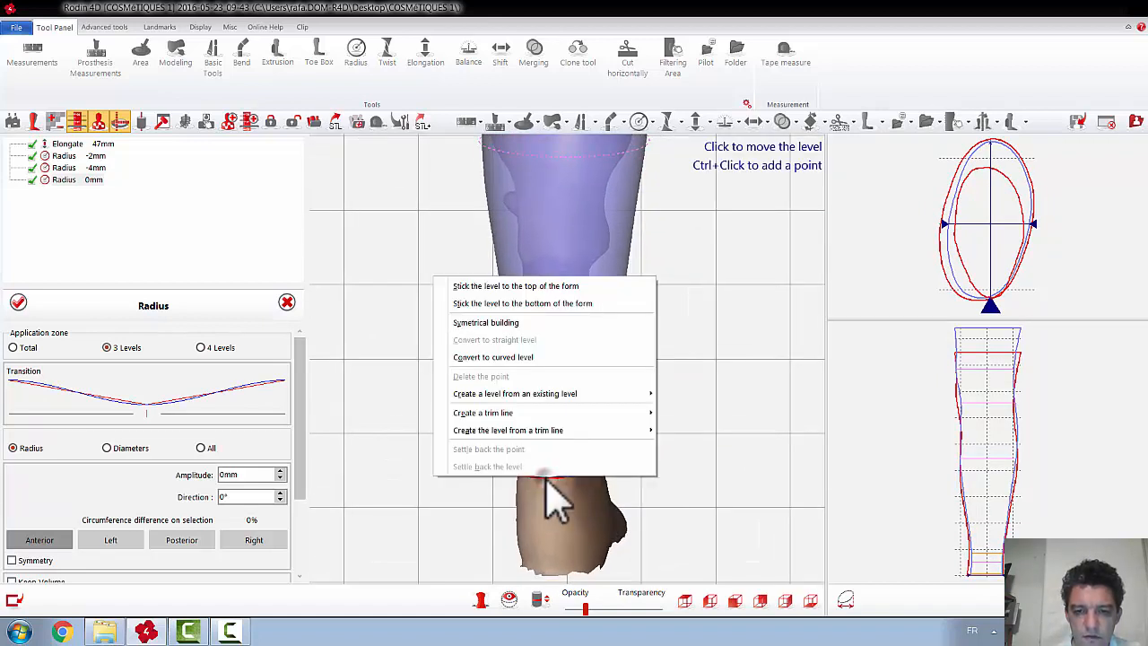
pyautogui.click(570, 307)
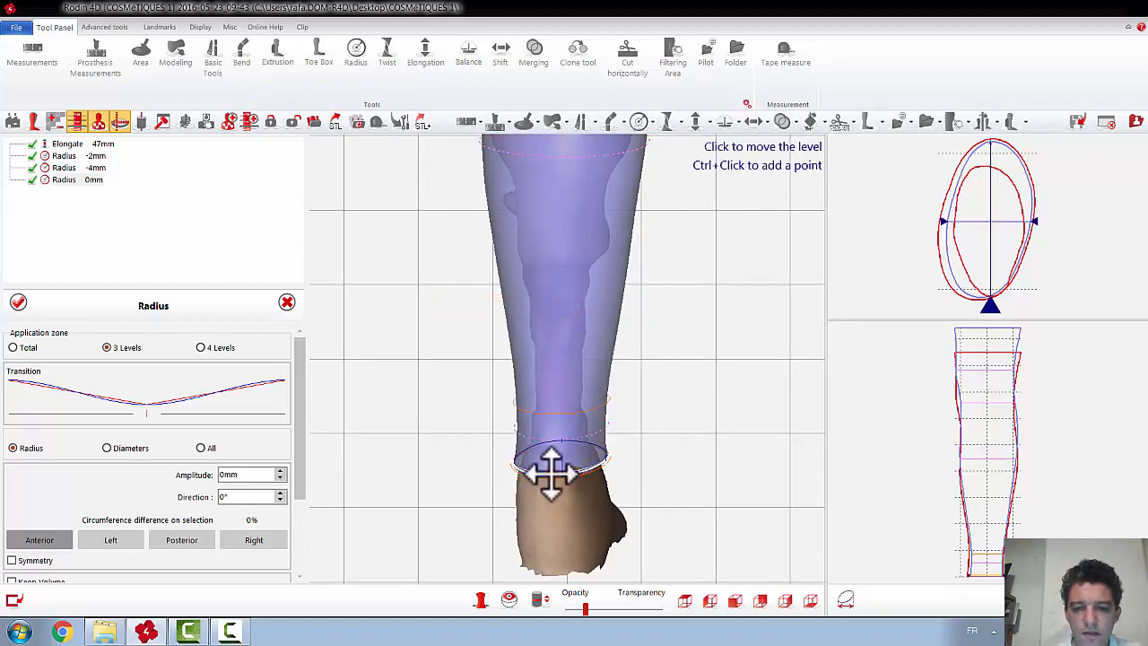
pyautogui.rightClick(546, 470)
pyautogui.click(580, 303)
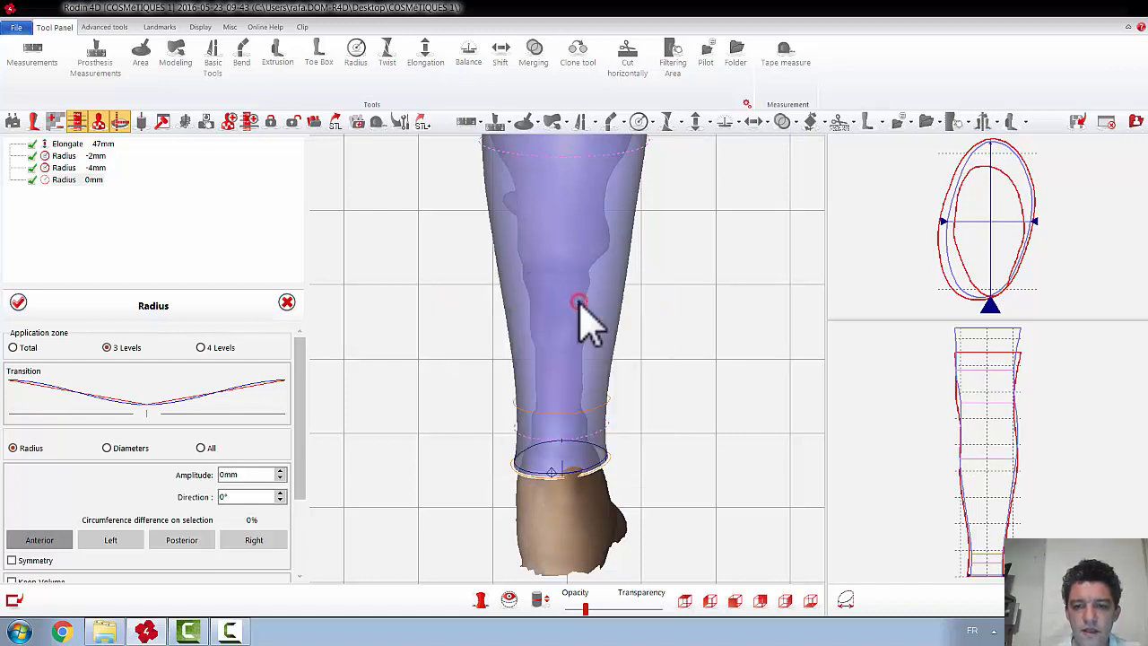
# Set the ankle Radius modification to an amplitude of 2 mm with a direction of 208° and validate it
pyautogui.click(254, 539)
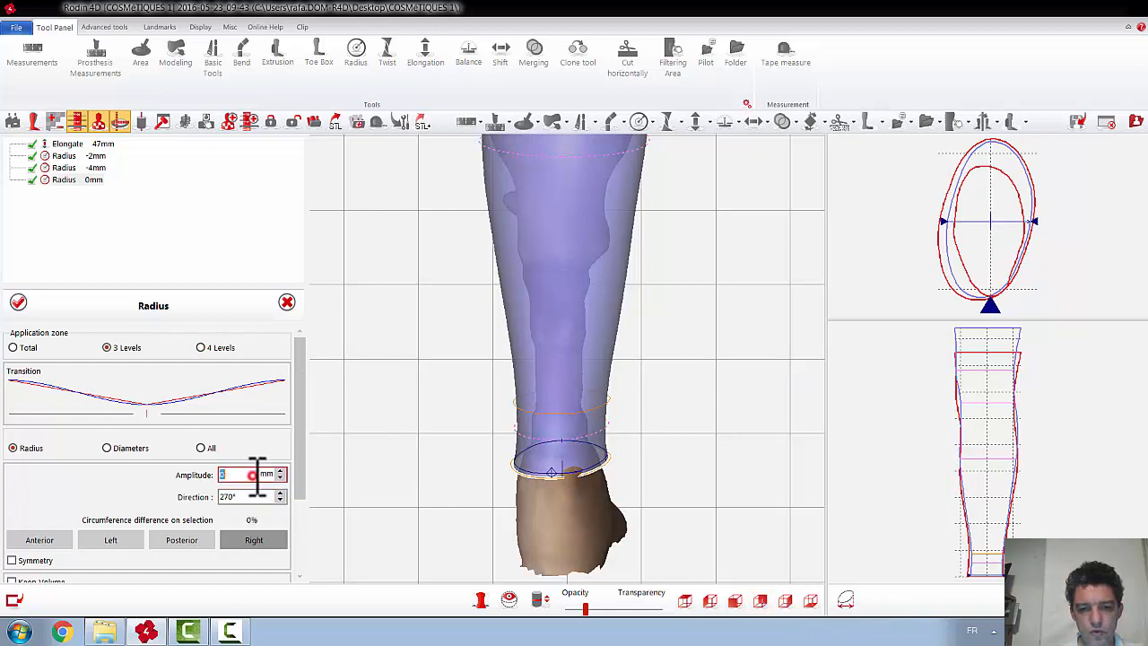
pyautogui.scroll(1, 257, 475)
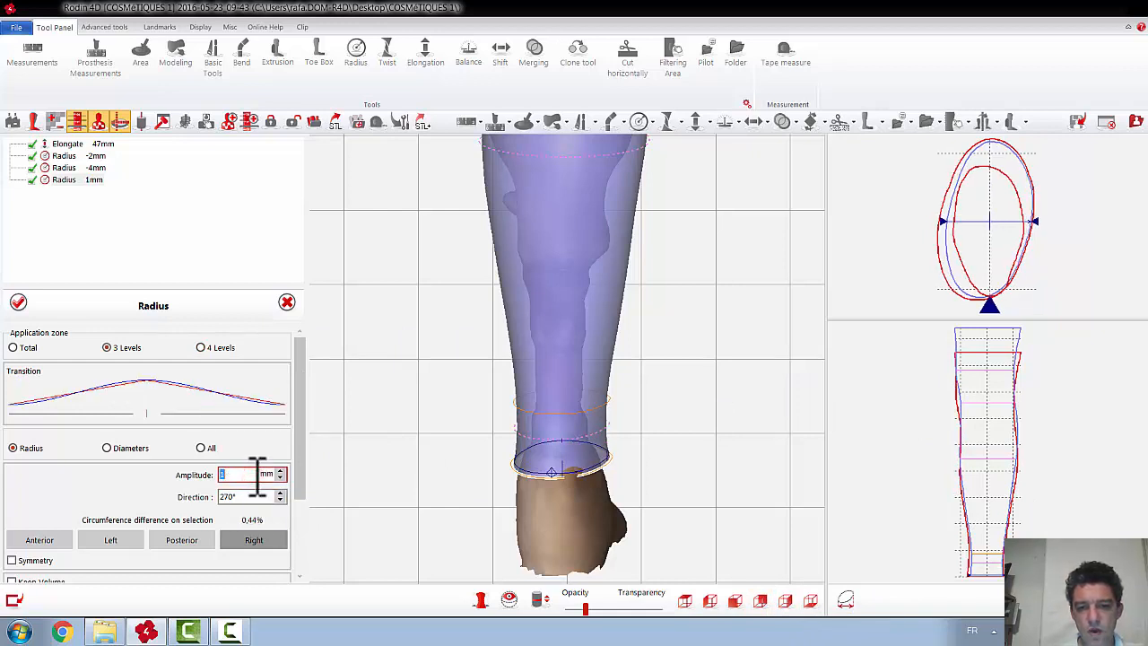
pyautogui.scroll(1, 256, 475)
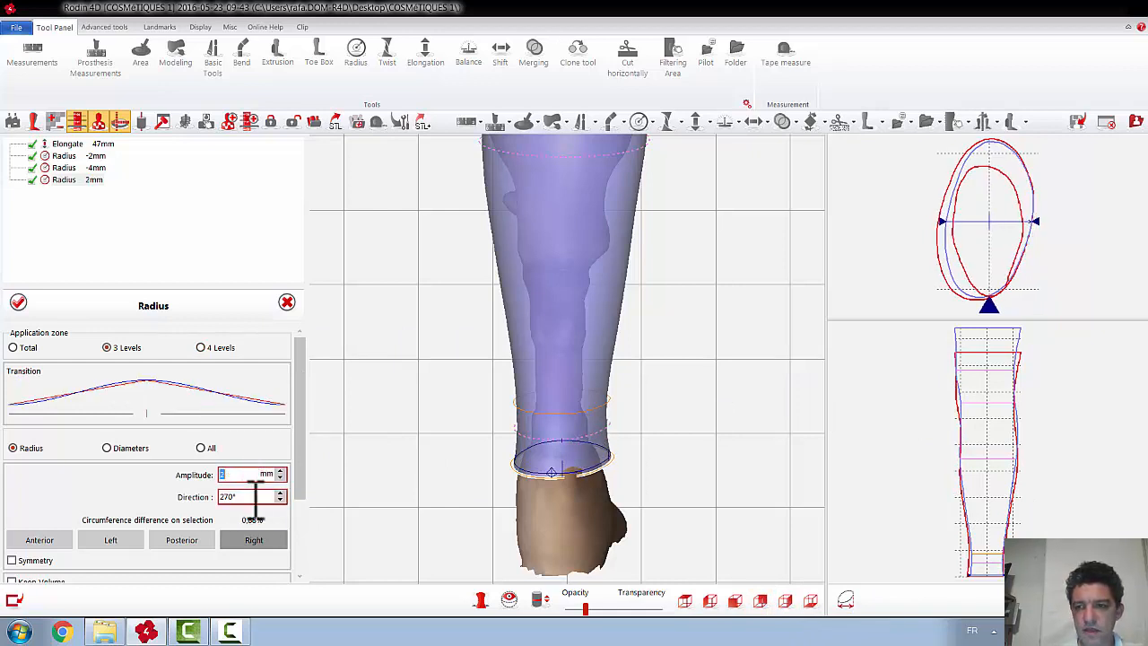
pyautogui.scroll(-2, 255, 499)
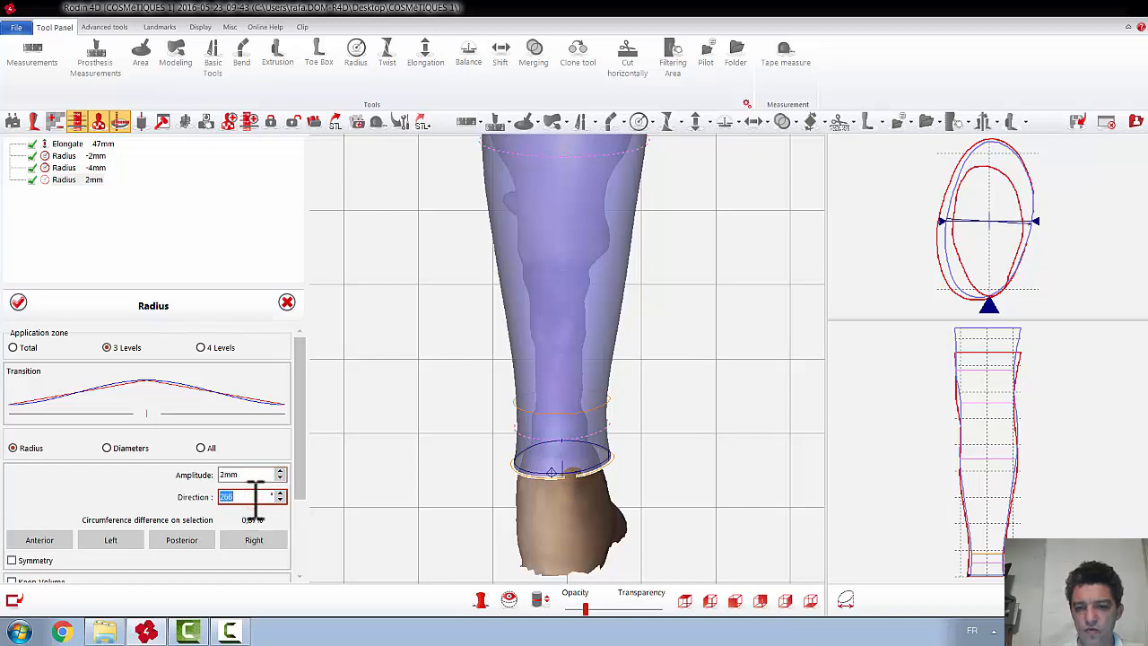
pyautogui.scroll(-2, 256, 498)
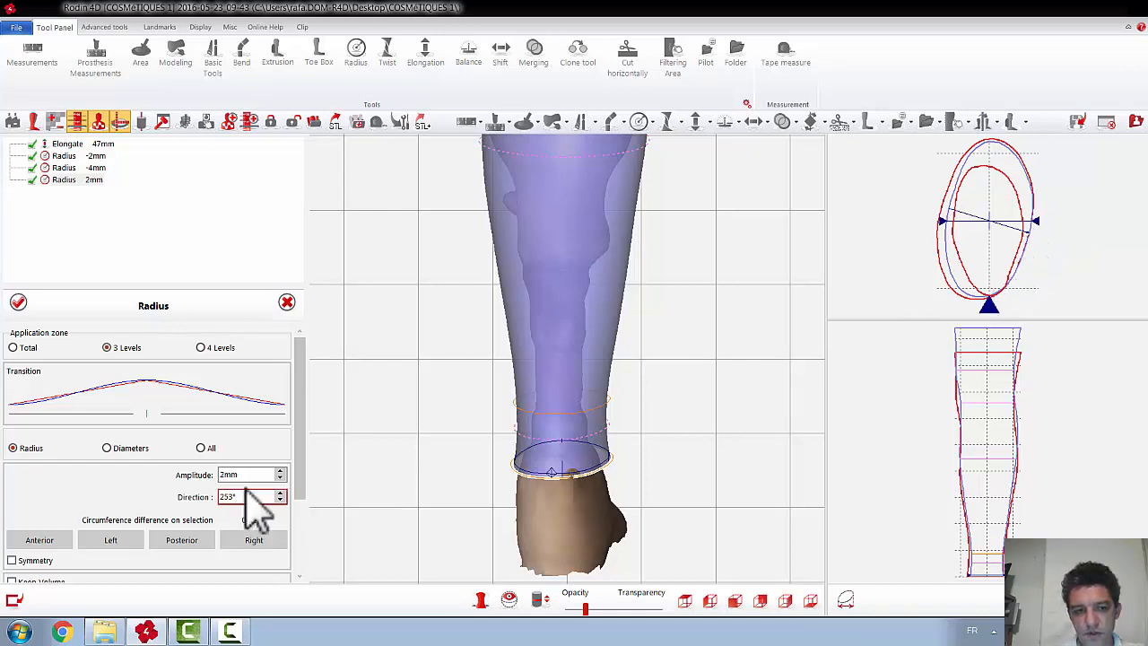
pyautogui.scroll(3, 255, 476)
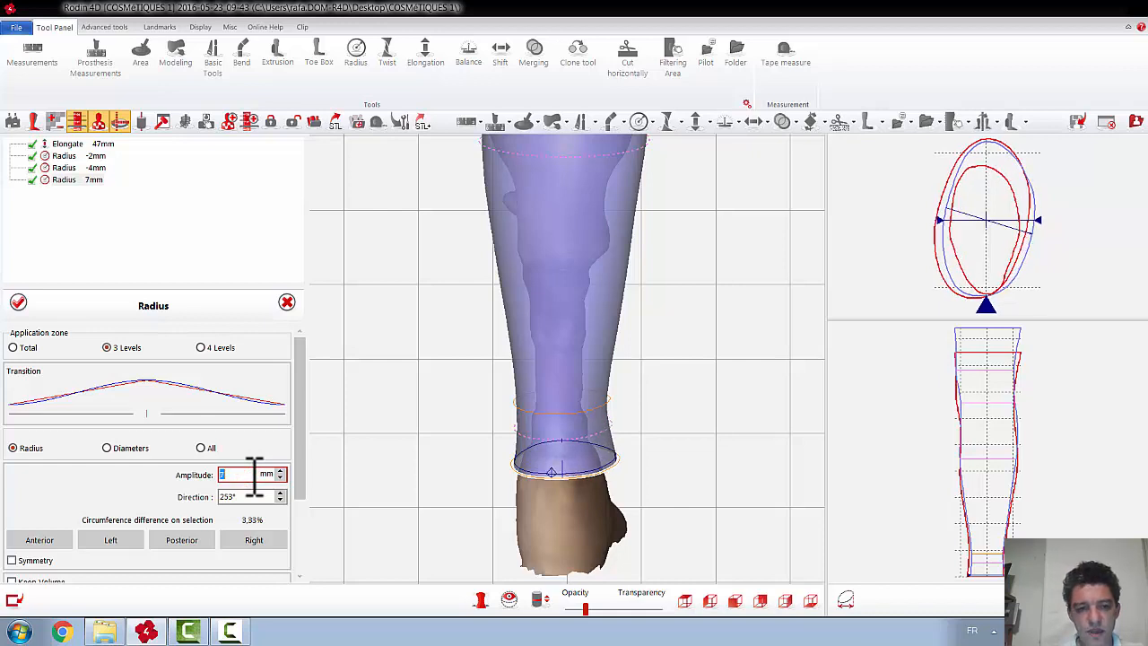
pyautogui.scroll(-4, 255, 480)
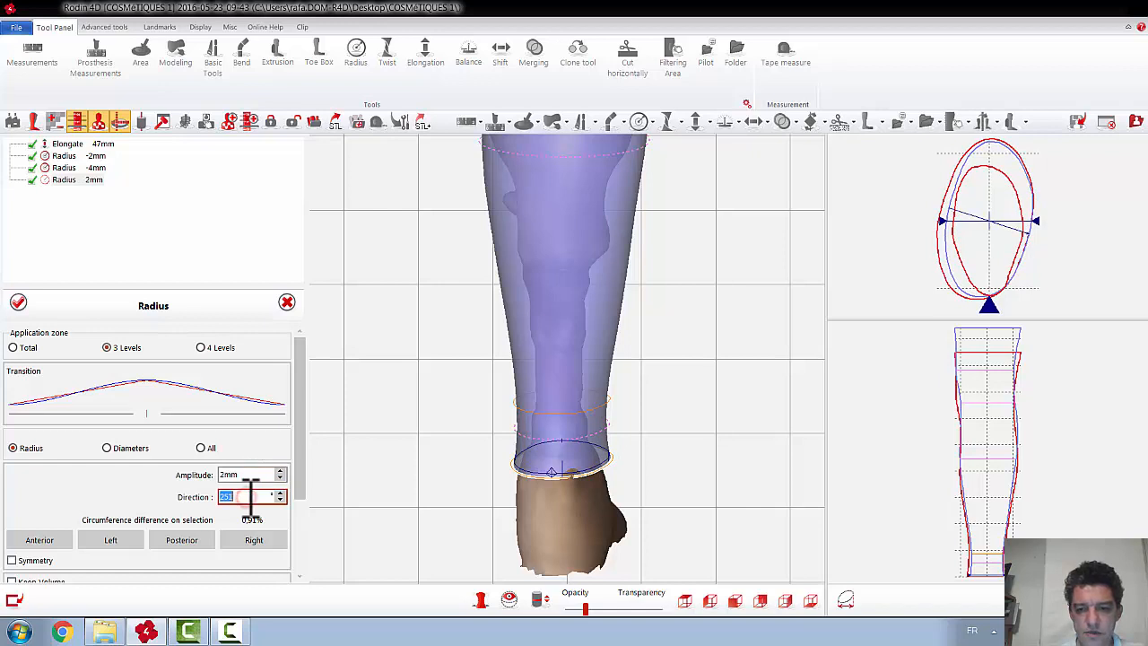
pyautogui.scroll(-3, 250, 498)
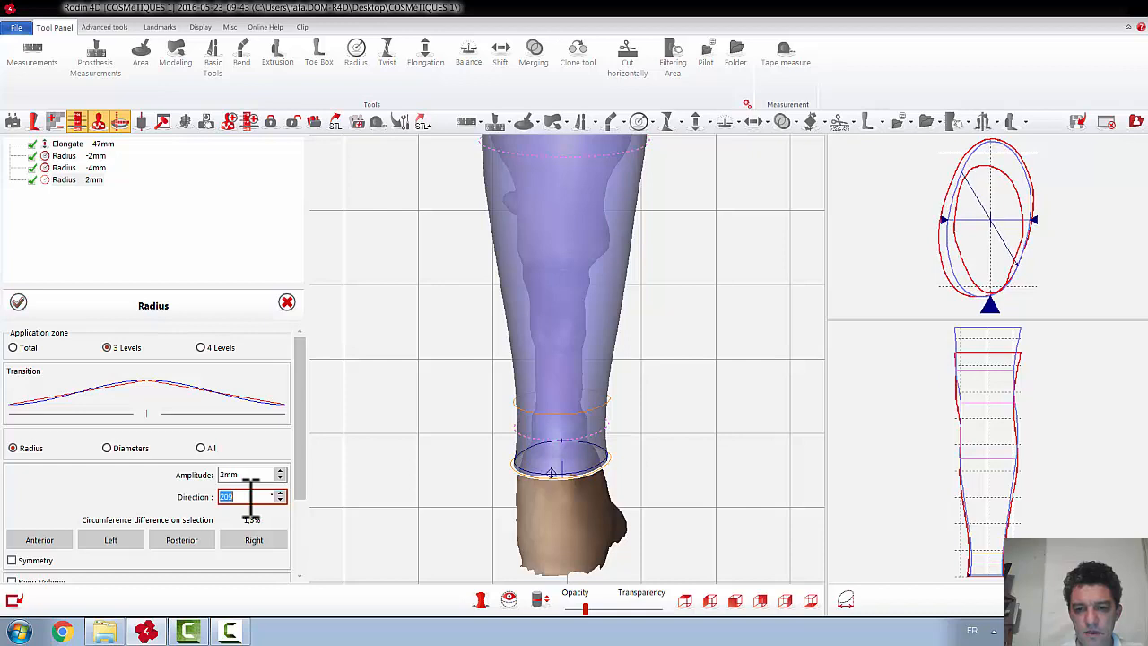
pyautogui.scroll(-1, 257, 473)
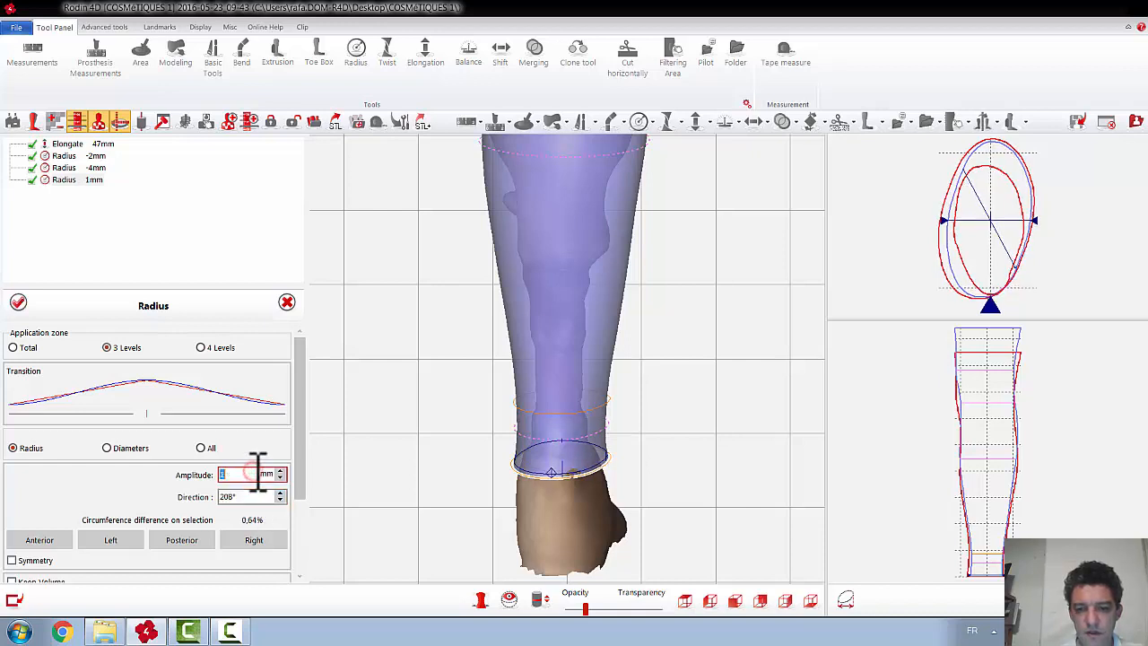
pyautogui.scroll(1, 257, 473)
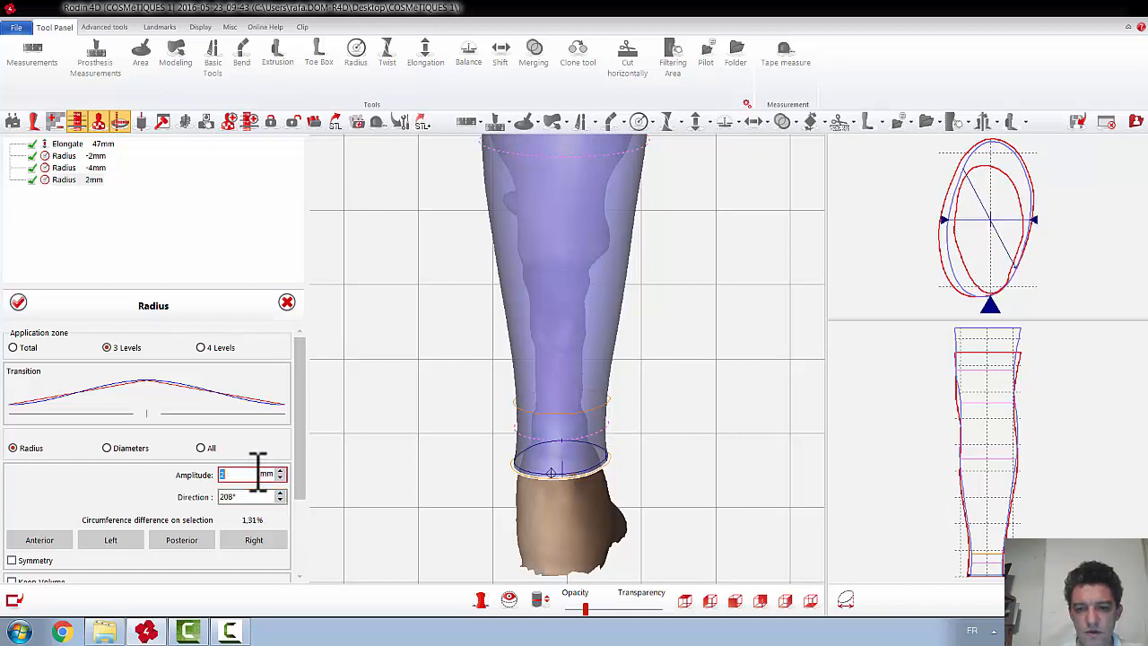
pyautogui.click(18, 303)
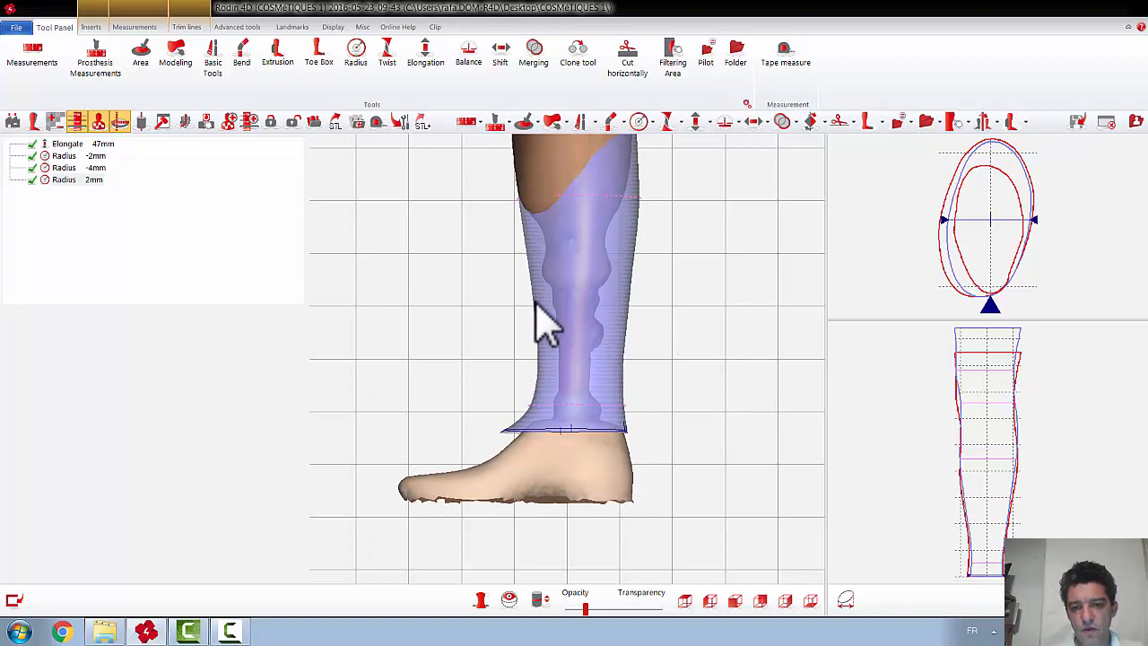
# Add a Merging modification with the prot insert, keeping the furthest surface, and brush it onto the form over the upper socket area
pyautogui.scroll(-1, 702, 395)
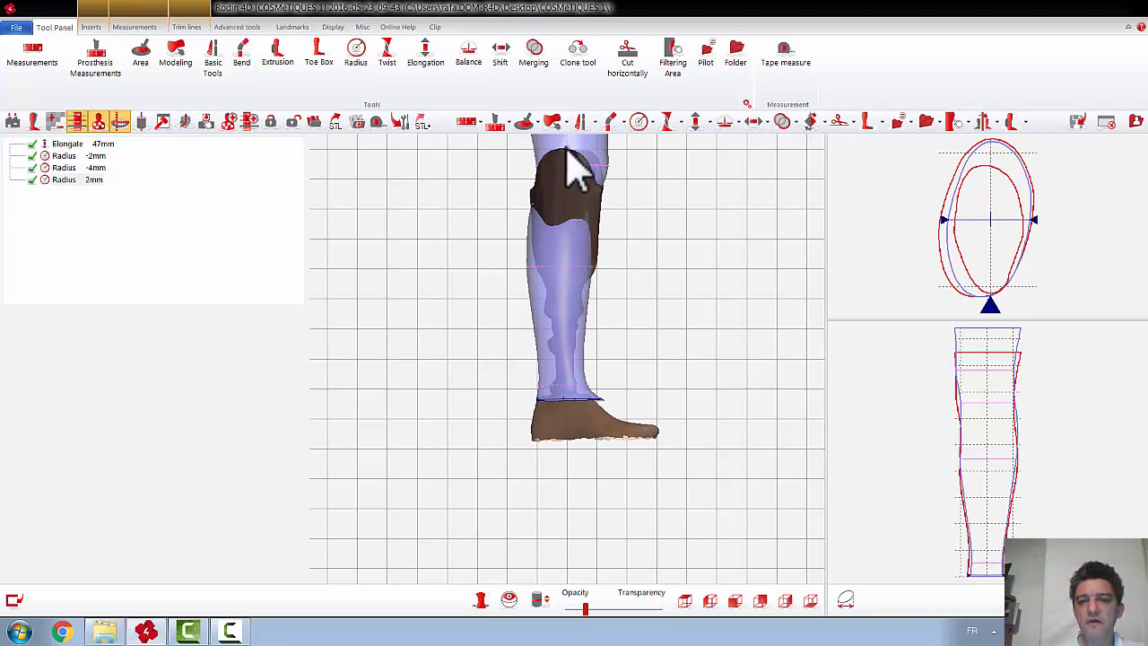
pyautogui.click(536, 65)
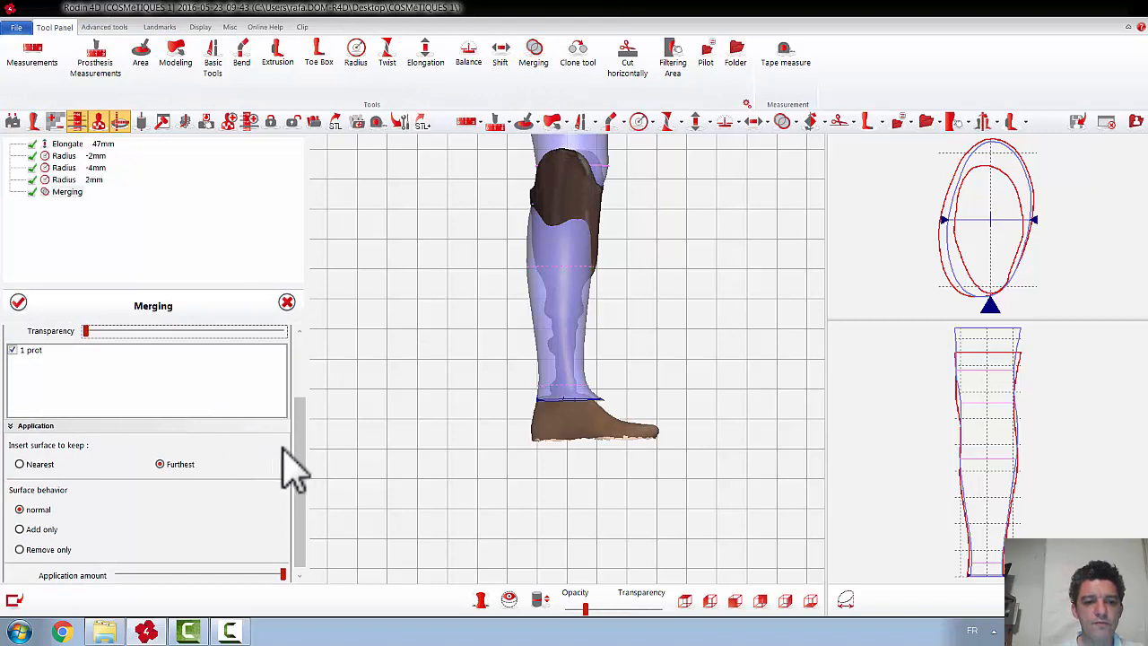
pyautogui.moveTo(302, 467); pyautogui.dragTo(320, 385)
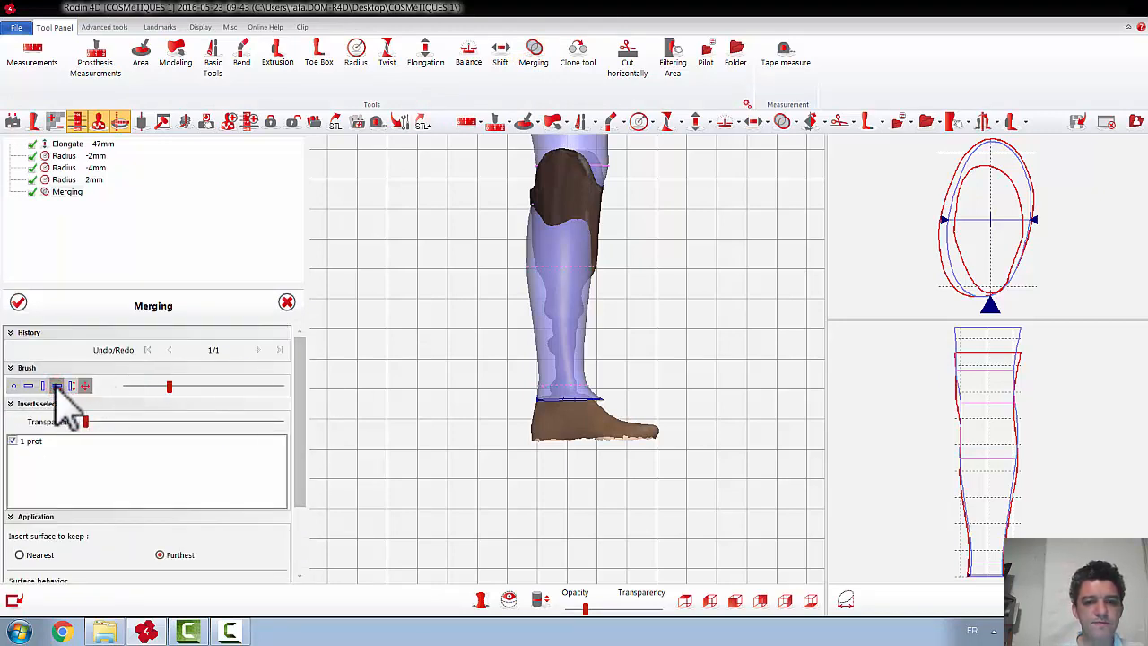
pyautogui.moveTo(569, 141); pyautogui.dragTo(570, 178)
pyautogui.moveTo(574, 175)
pyautogui.mouseDown()
pyautogui.moveTo(574, 220)
pyautogui.moveTo(562, 203)
pyautogui.moveTo(574, 224)
pyautogui.mouseUp()
# Merge the rest of the prosthesis socket into the form with the round brush, working around the sides and down to its lower edge
pyautogui.moveTo(635, 260)
pyautogui.mouseDown(button='middle')
pyautogui.moveTo(520, 257)
pyautogui.moveTo(551, 251)
pyautogui.mouseUp(button='middle')
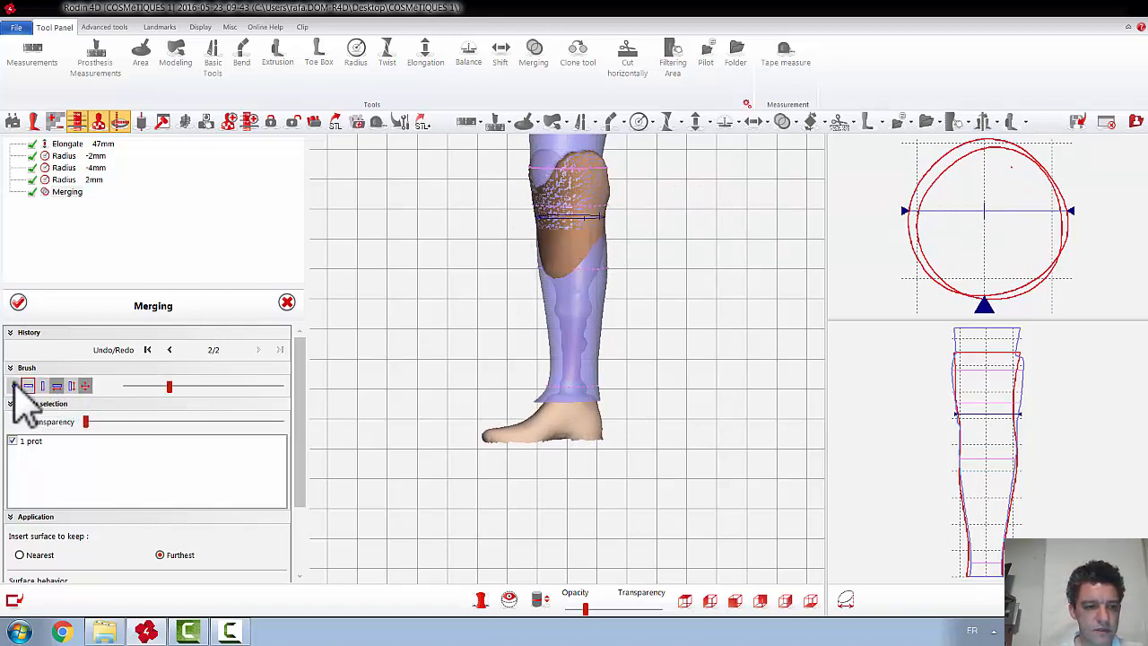
pyautogui.moveTo(691, 299)
pyautogui.mouseDown(button='middle')
pyautogui.moveTo(730, 289)
pyautogui.moveTo(706, 281)
pyautogui.mouseUp(button='middle')
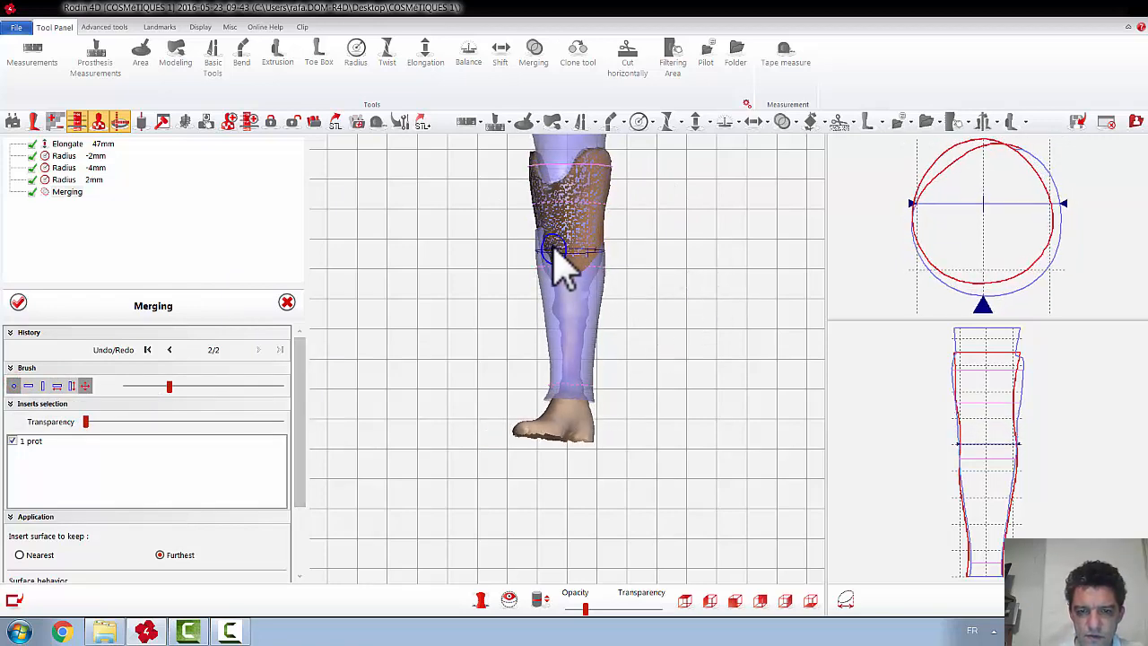
pyautogui.click(601, 262)
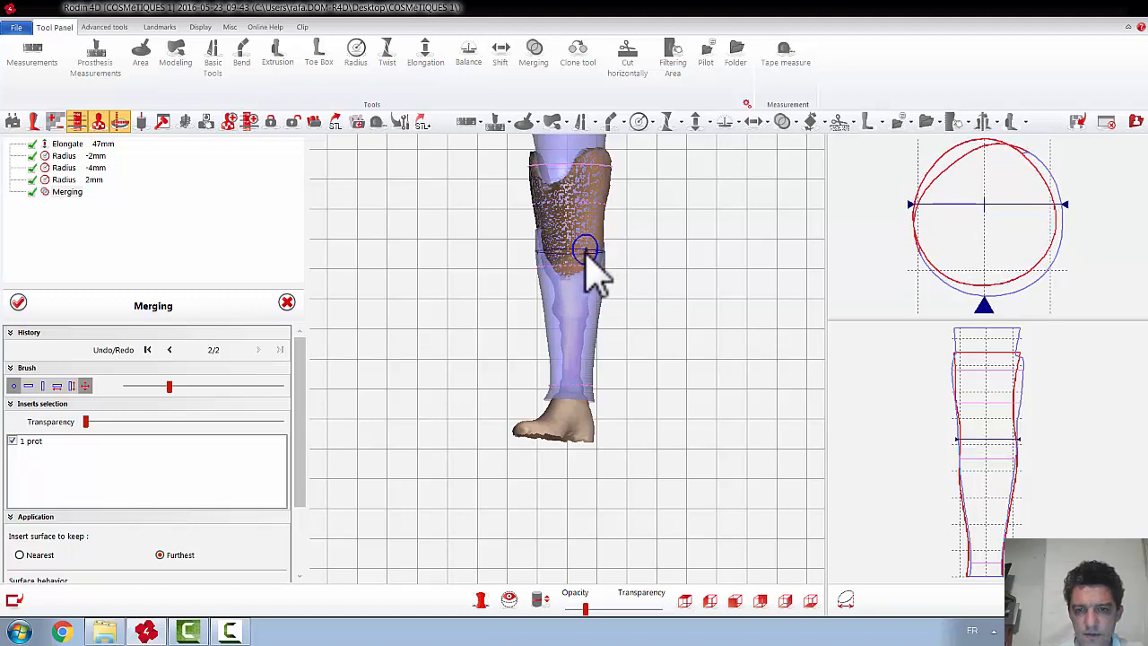
pyautogui.moveTo(615, 248)
pyautogui.mouseDown(button='middle')
pyautogui.moveTo(687, 243)
pyautogui.moveTo(698, 253)
pyautogui.mouseUp(button='middle')
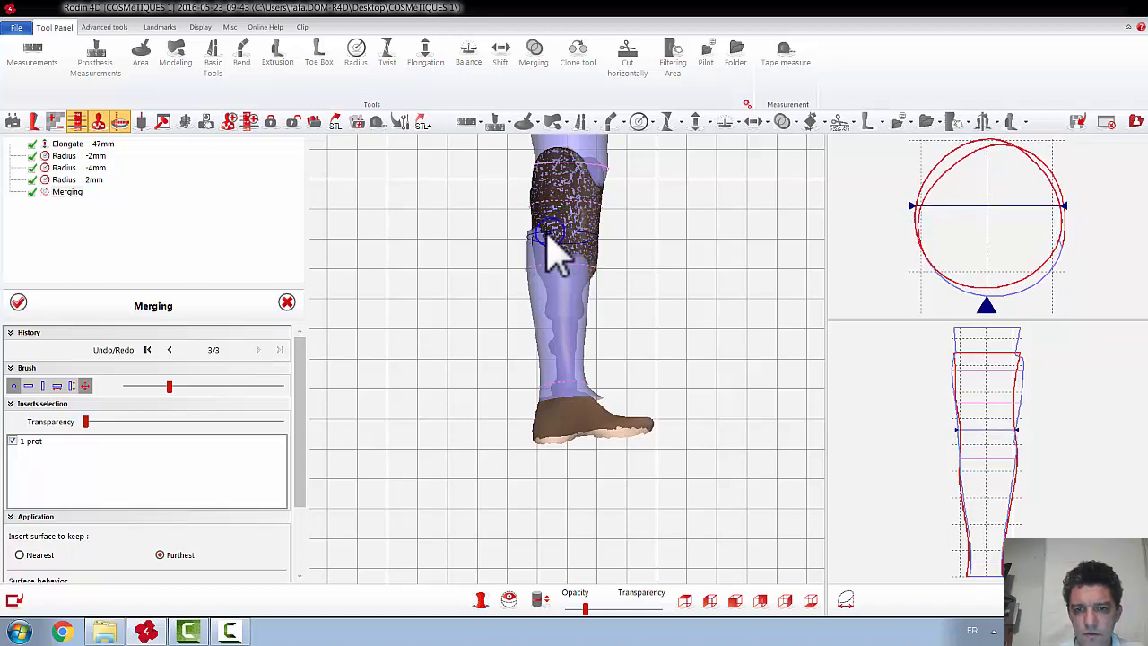
pyautogui.moveTo(618, 253); pyautogui.dragTo(676, 258, button='middle')
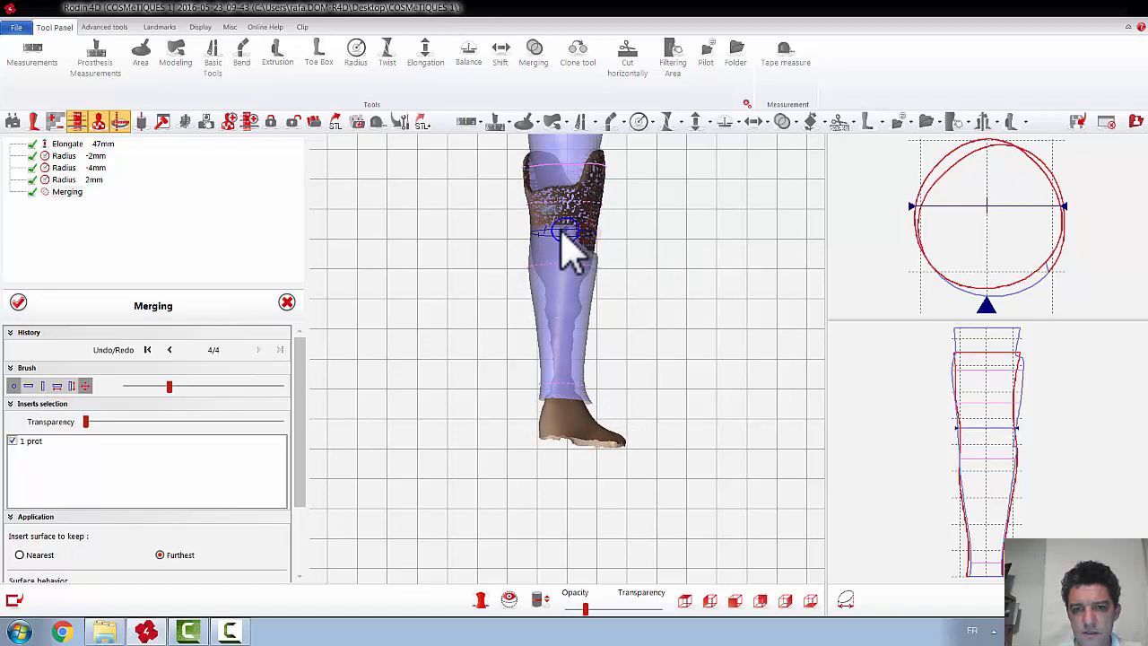
pyautogui.moveTo(546, 236)
pyautogui.mouseDown()
pyautogui.moveTo(537, 231)
pyautogui.moveTo(559, 249)
pyautogui.mouseUp()
pyautogui.moveTo(636, 230)
pyautogui.mouseDown(button='middle')
pyautogui.moveTo(707, 226)
pyautogui.moveTo(718, 256)
pyautogui.moveTo(628, 256)
pyautogui.mouseUp(button='middle')
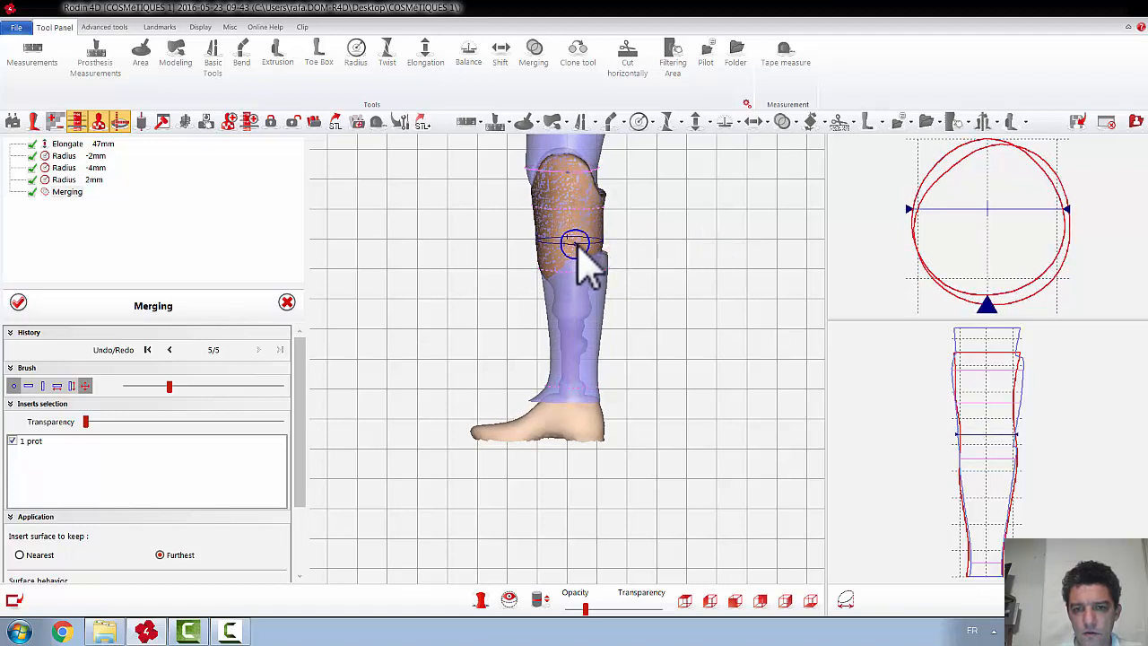
# Hide the prot insert, make the form fully opaque and validate the merging
pyautogui.moveTo(87, 422); pyautogui.dragTo(0, 496)
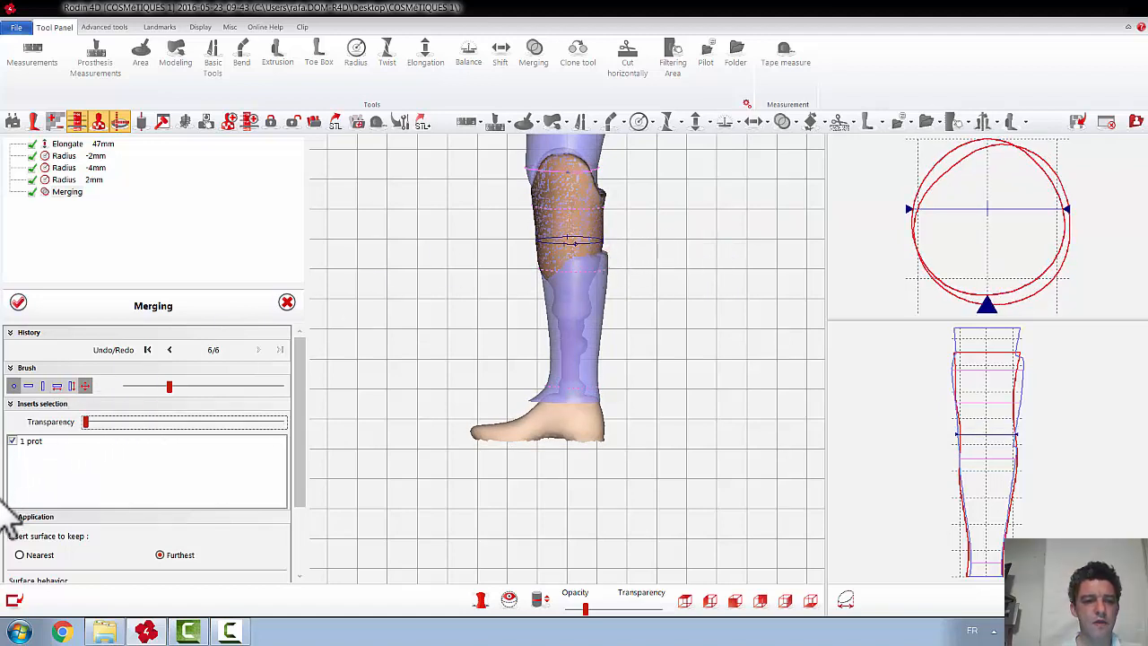
pyautogui.click(13, 441)
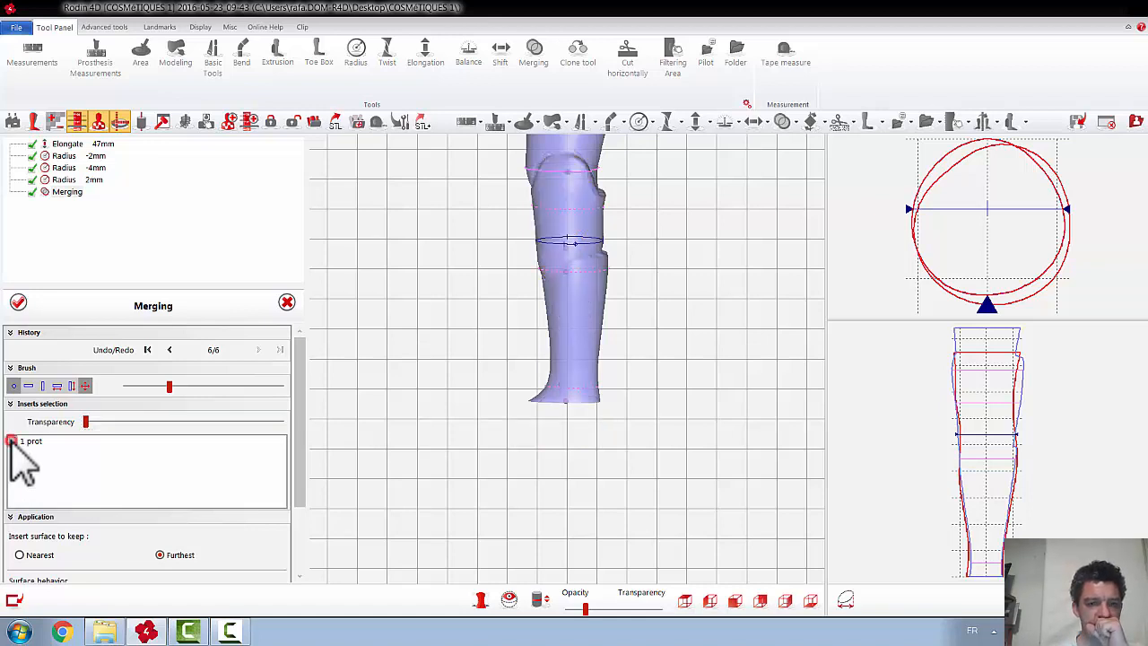
pyautogui.scroll(3, 610, 608)
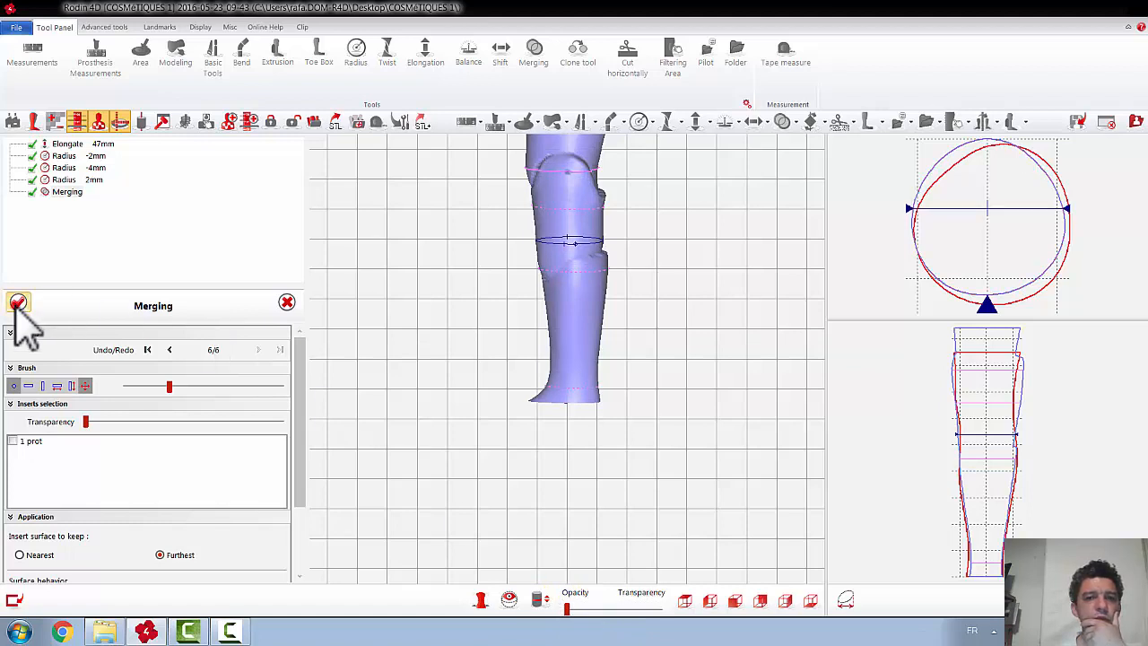
pyautogui.click(18, 302)
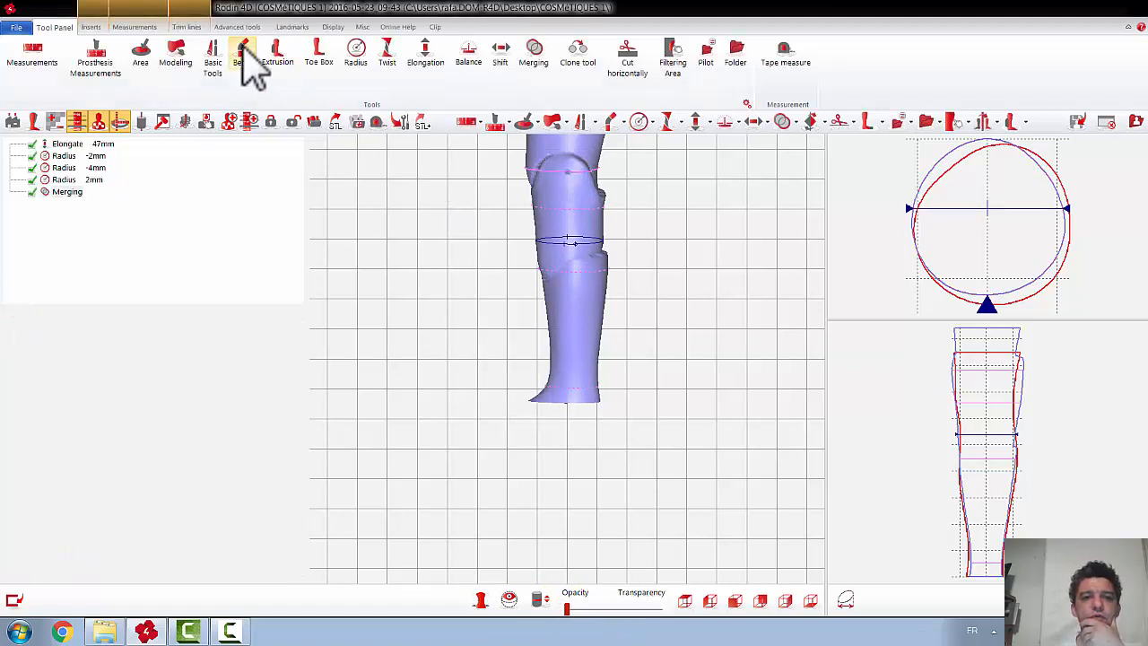
# Fill the ledge around the socket's lower edge with an enlarged round Rasp from Basic tools in Only Add mode, and validate it
pyautogui.click(212, 56)
pyautogui.moveTo(444, 289); pyautogui.dragTo(442, 283, button='right')
pyautogui.scroll(-5, 499, 281)
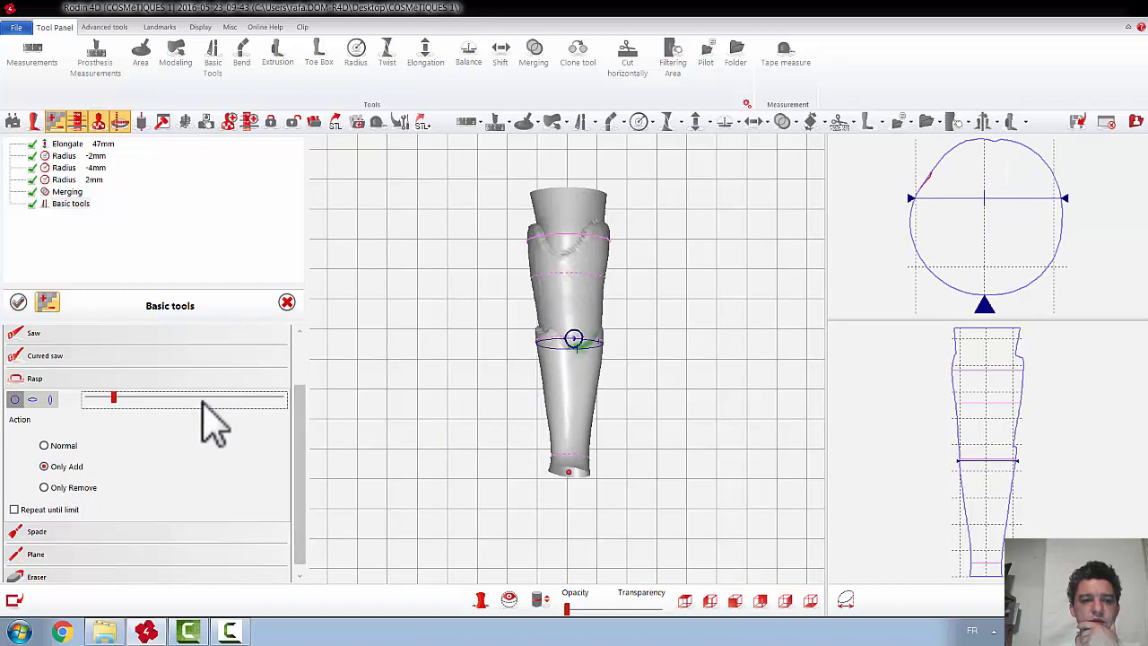
pyautogui.moveTo(575, 366)
pyautogui.mouseDown()
pyautogui.moveTo(589, 333)
pyautogui.moveTo(562, 334)
pyautogui.moveTo(605, 325)
pyautogui.mouseUp()
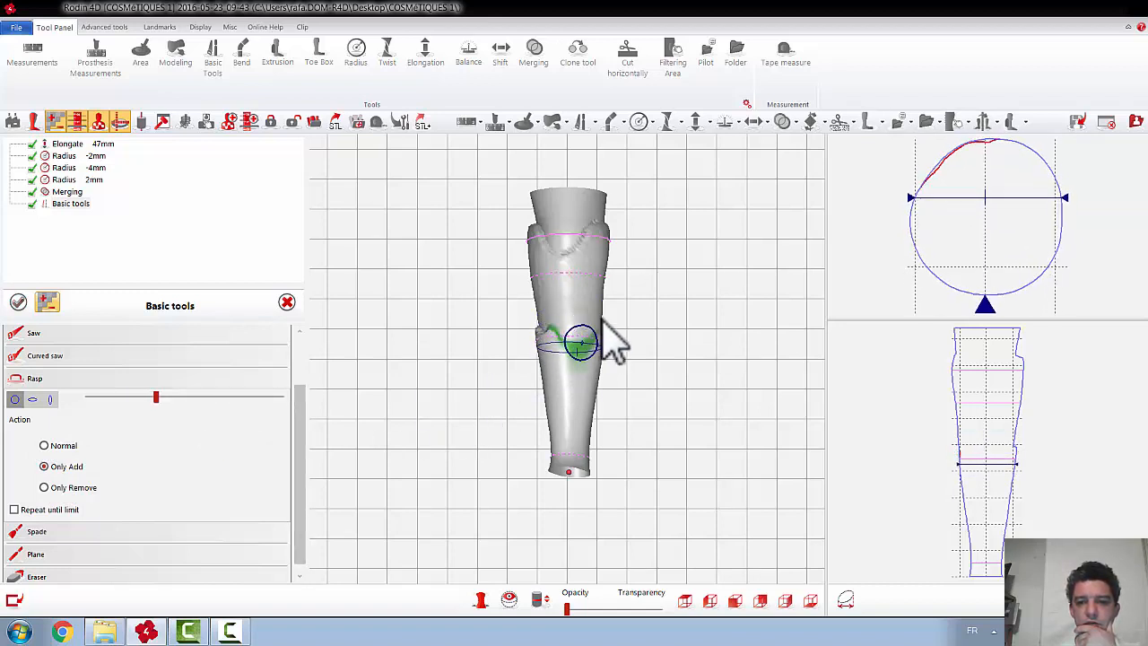
pyautogui.moveTo(617, 353); pyautogui.dragTo(587, 357, button='right')
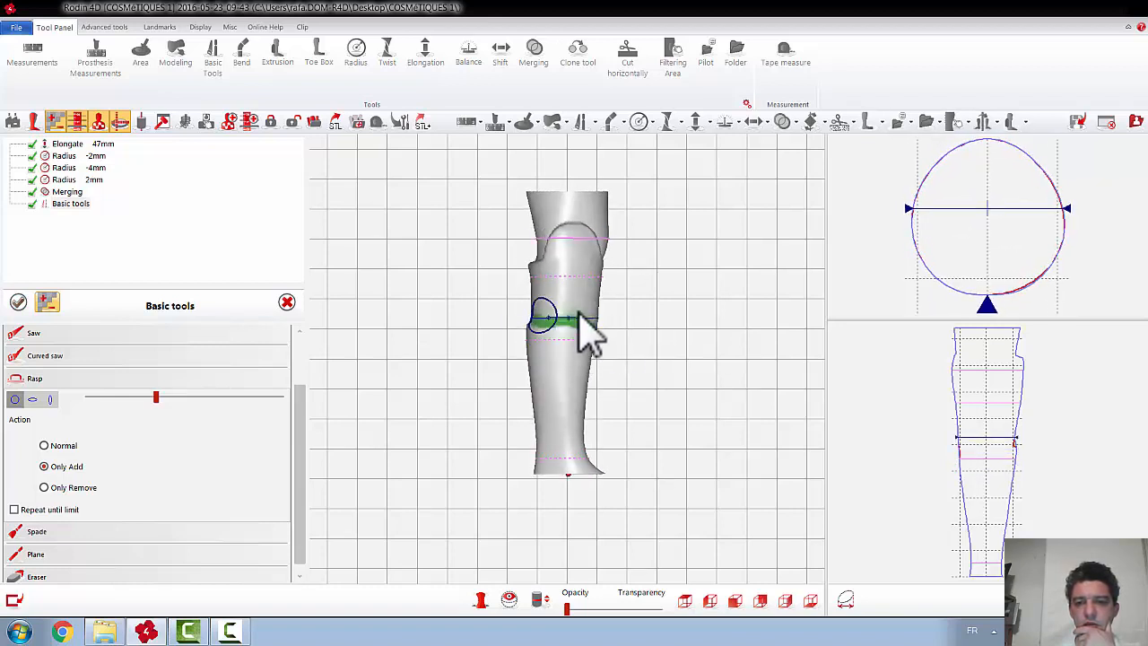
pyautogui.moveTo(627, 325); pyautogui.dragTo(574, 314, button='right')
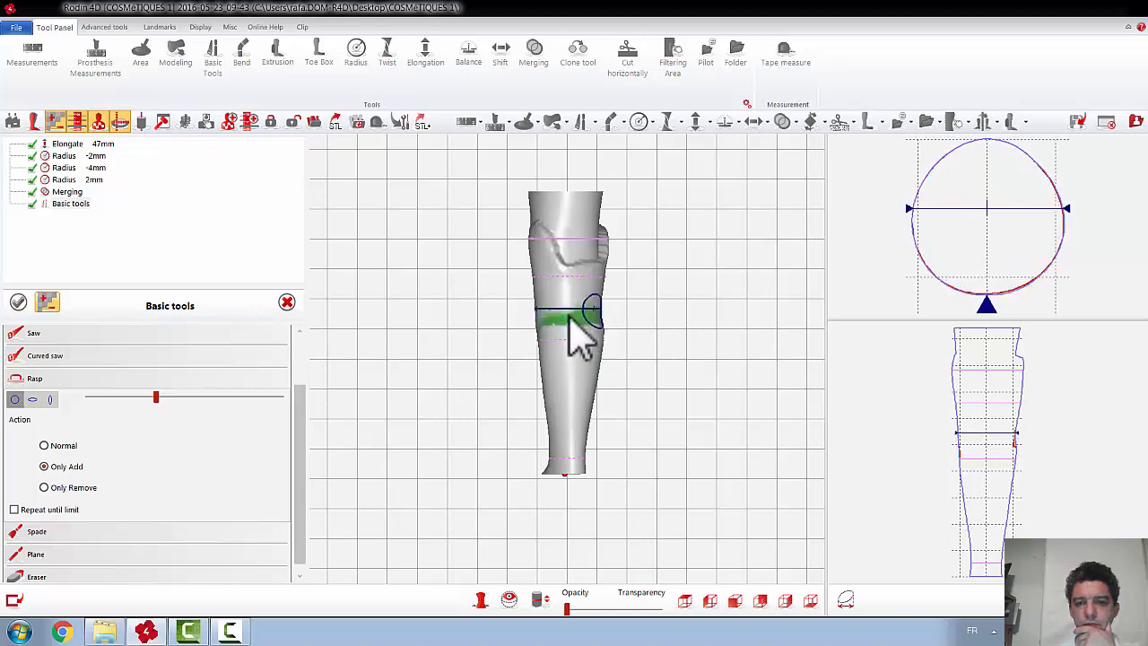
pyautogui.moveTo(718, 339); pyautogui.dragTo(546, 315, button='right')
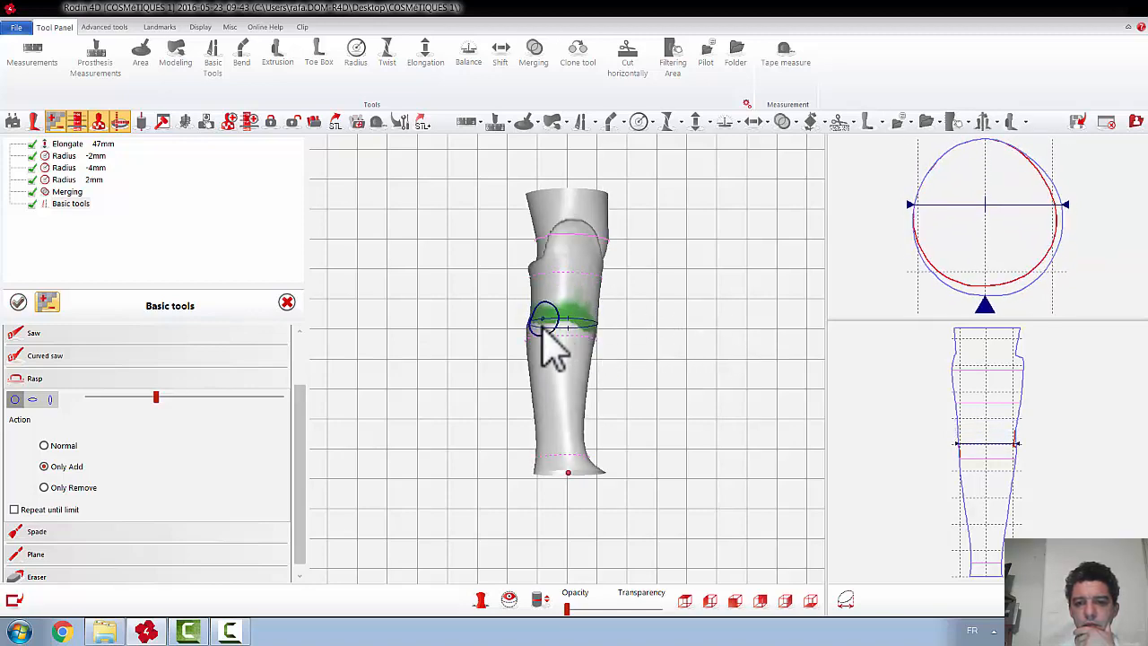
pyautogui.moveTo(627, 341); pyautogui.dragTo(574, 341, button='right')
pyautogui.click(18, 302)
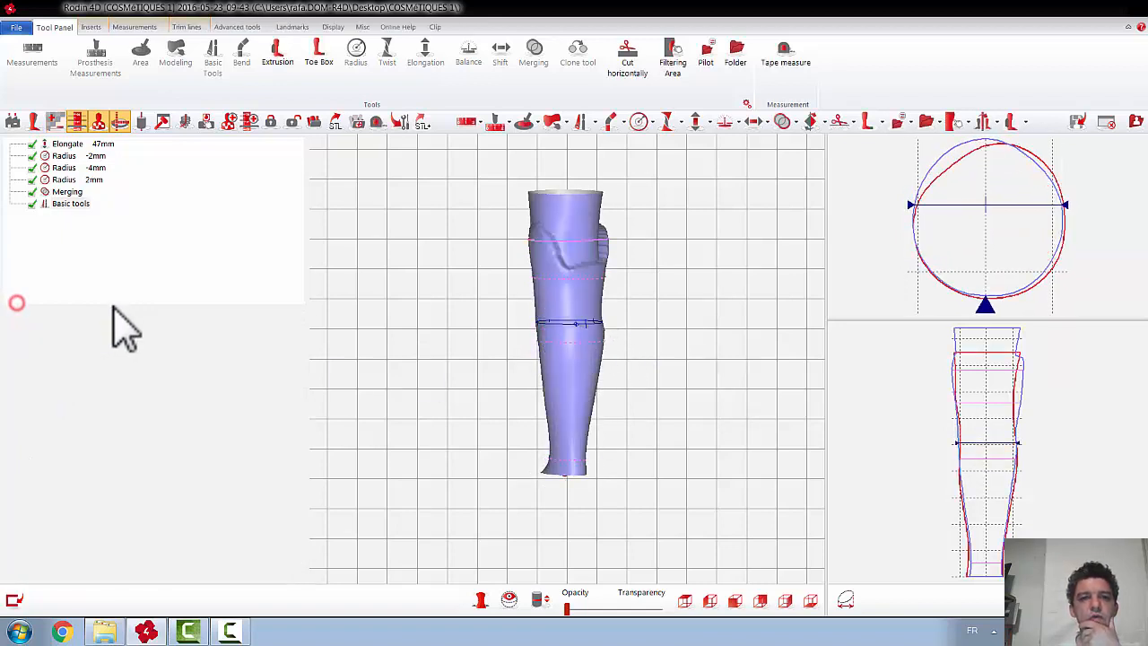
# Add a Basic tools modification and smooth the transition around the form at calf height with an enlarged round Rasp in Normal mode
pyautogui.click(213, 56)
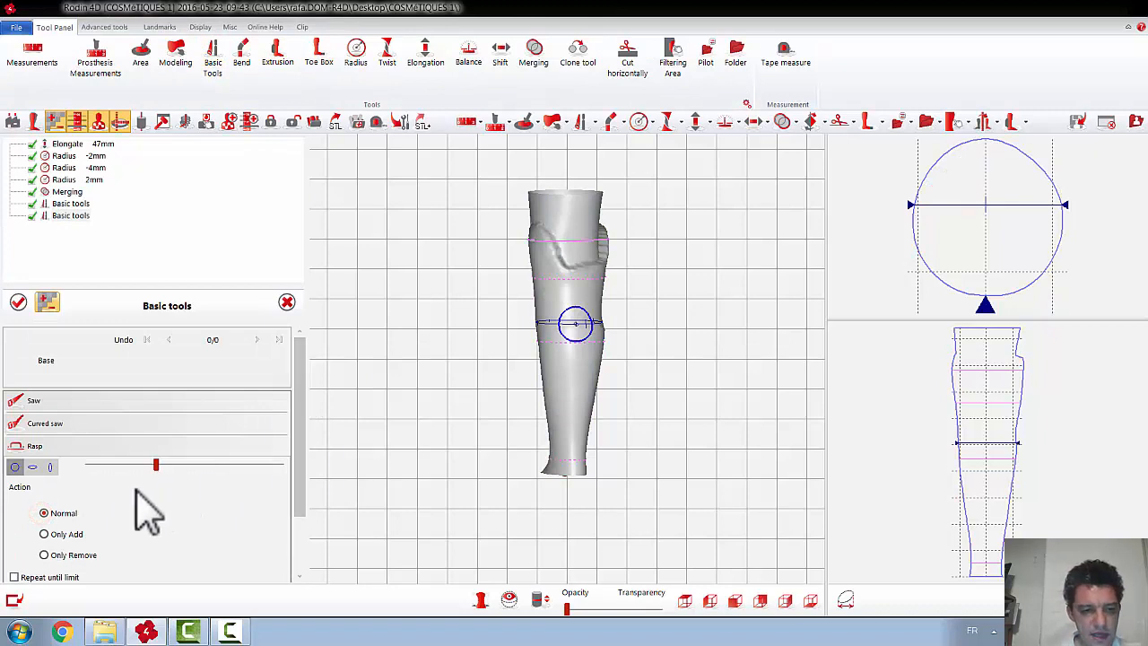
pyautogui.click(183, 465)
pyautogui.click(566, 410)
pyautogui.moveTo(566, 410); pyautogui.dragTo(488, 402, button='right')
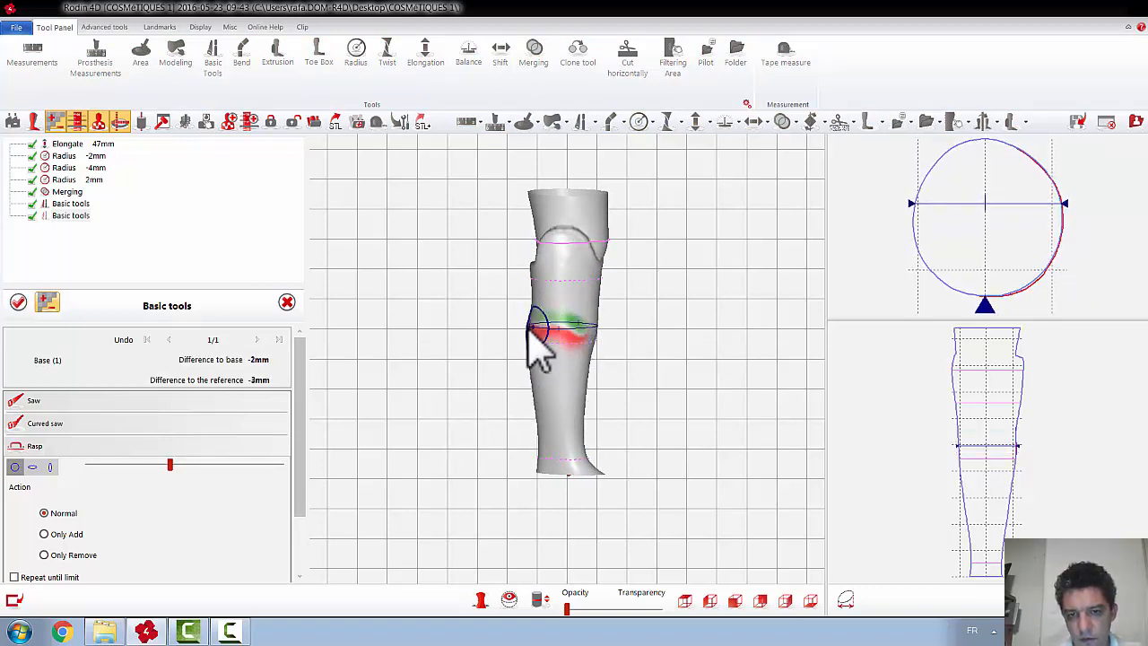
pyautogui.moveTo(533, 332); pyautogui.dragTo(528, 335)
pyautogui.moveTo(628, 353); pyautogui.dragTo(709, 352)
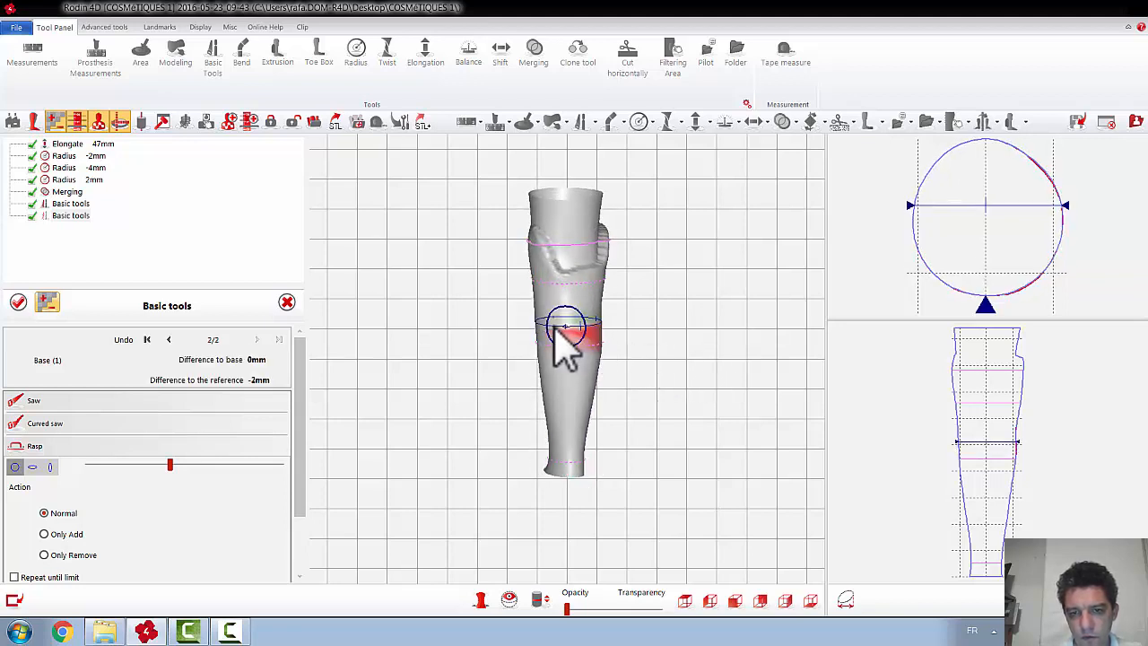
pyautogui.moveTo(587, 323); pyautogui.dragTo(548, 332)
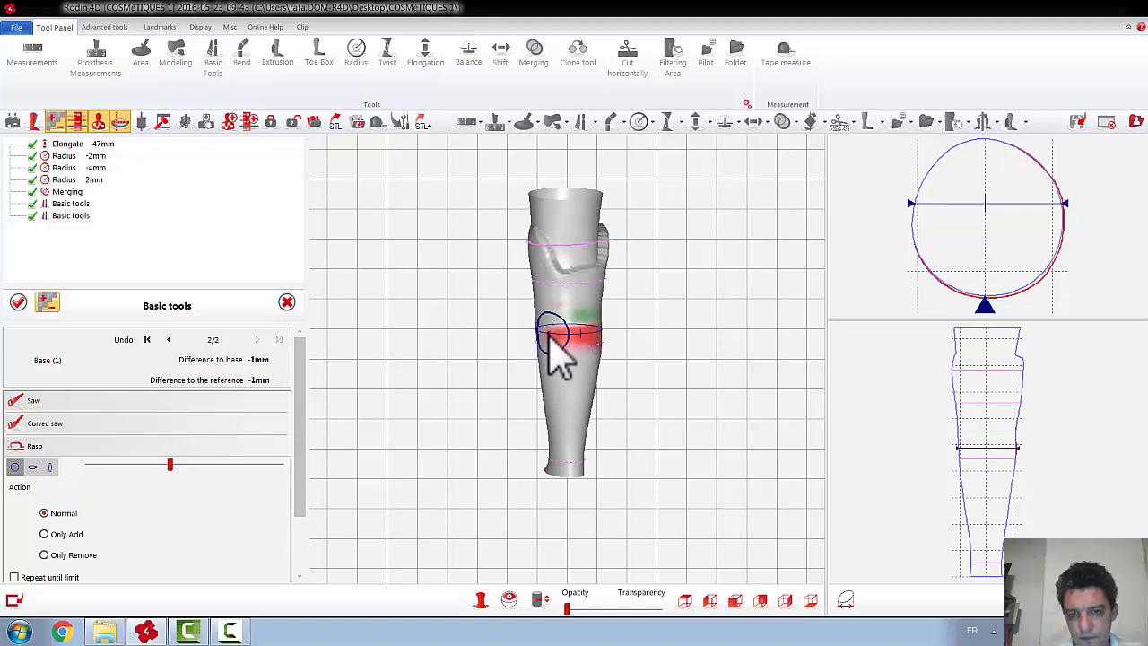
pyautogui.moveTo(651, 331)
pyautogui.mouseDown()
pyautogui.moveTo(695, 336)
pyautogui.moveTo(673, 318)
pyautogui.moveTo(647, 323)
pyautogui.moveTo(645, 341)
pyautogui.mouseUp()
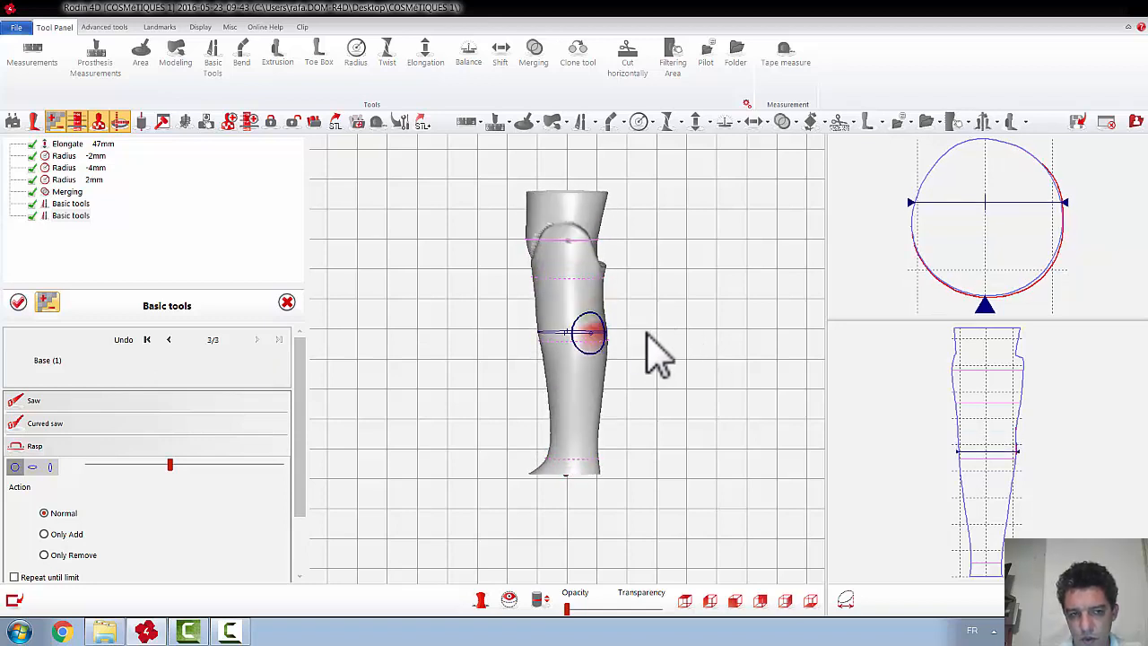
# Switch the Rasp to Only Add, fill the hollow just below the calf transition, and validate the modification
pyautogui.click(60, 534)
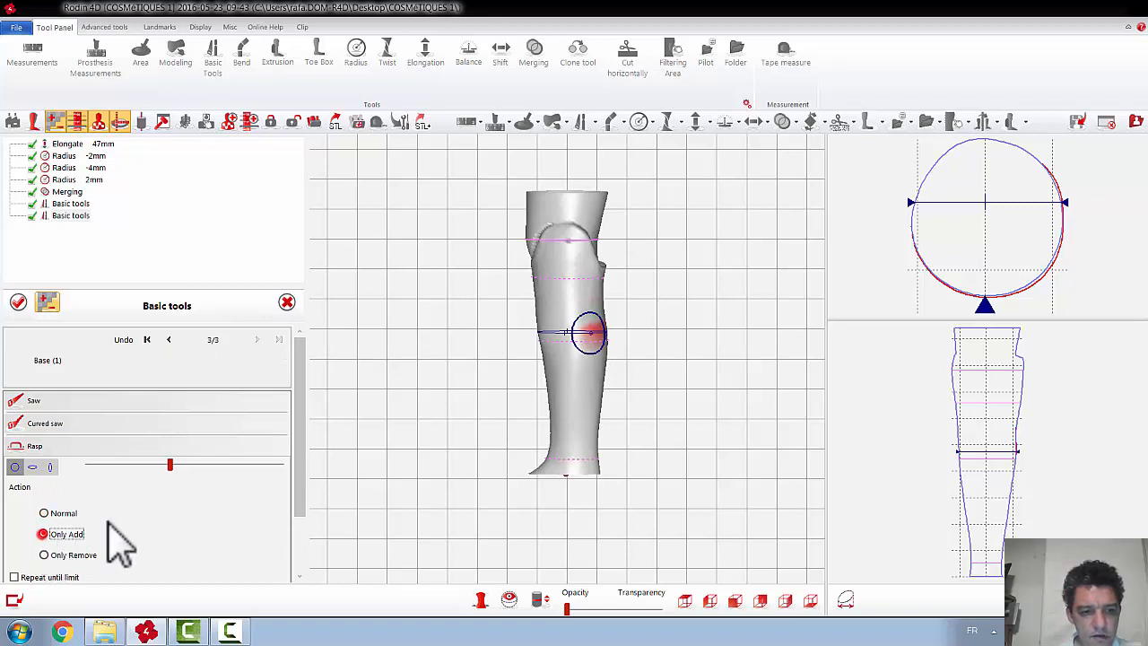
pyautogui.moveTo(372, 455)
pyautogui.mouseDown()
pyautogui.moveTo(410, 440)
pyautogui.moveTo(390, 449)
pyautogui.mouseUp()
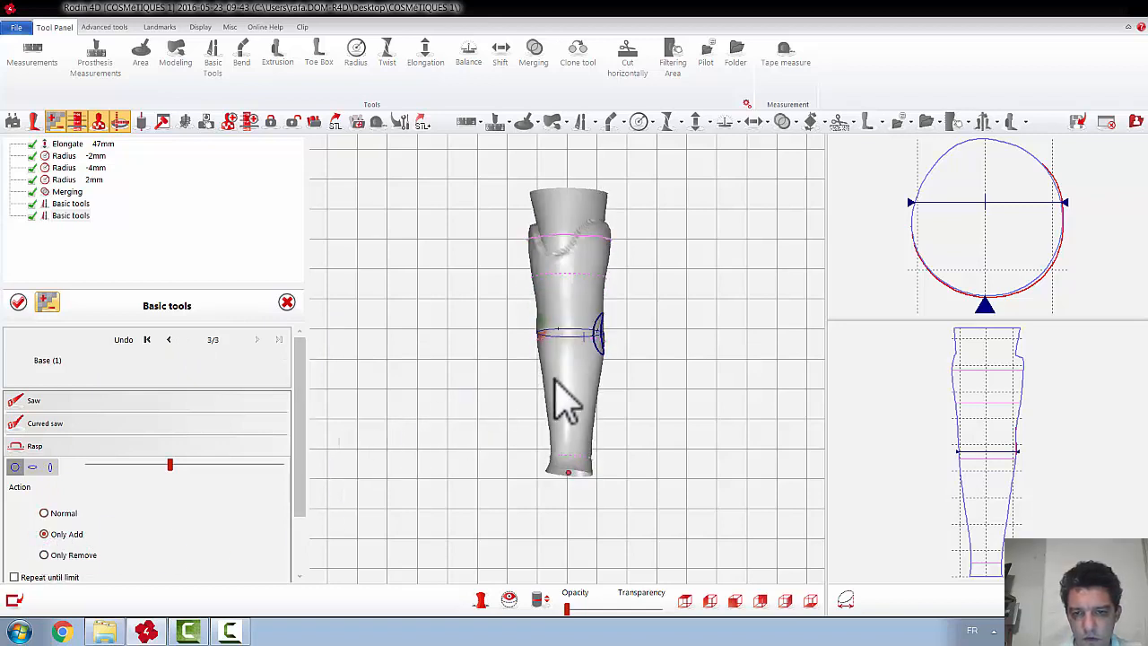
pyautogui.moveTo(567, 362)
pyautogui.mouseDown()
pyautogui.moveTo(561, 378)
pyautogui.moveTo(575, 357)
pyautogui.moveTo(574, 385)
pyautogui.moveTo(570, 354)
pyautogui.moveTo(562, 375)
pyautogui.moveTo(568, 359)
pyautogui.moveTo(572, 368)
pyautogui.mouseUp()
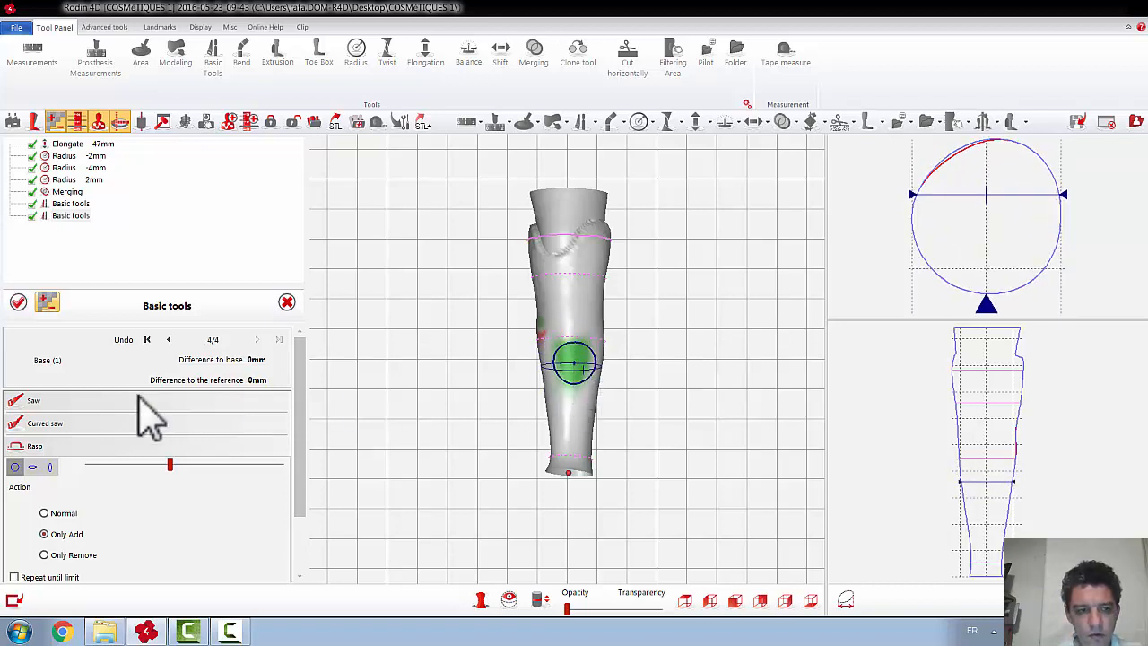
pyautogui.click(18, 303)
# Add another Basic tools modification, smooth the socket's upper edge all around with the horizontal Eraser at High strength, and validate it
pyautogui.click(212, 59)
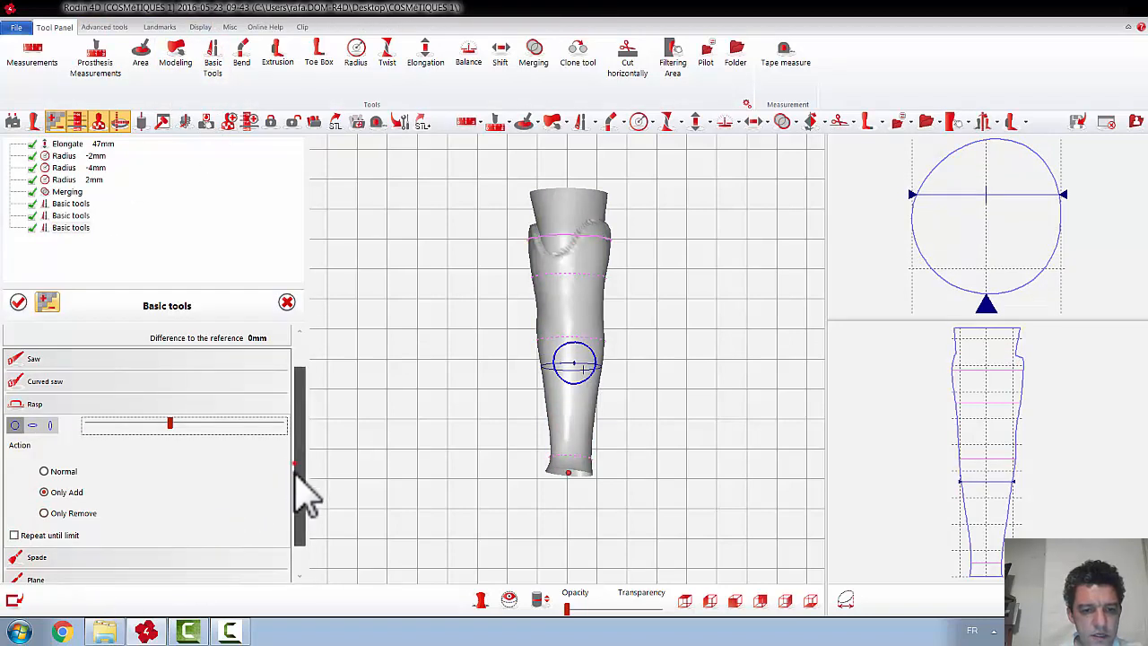
pyautogui.scroll(-1, 207, 538)
pyautogui.click(32, 567)
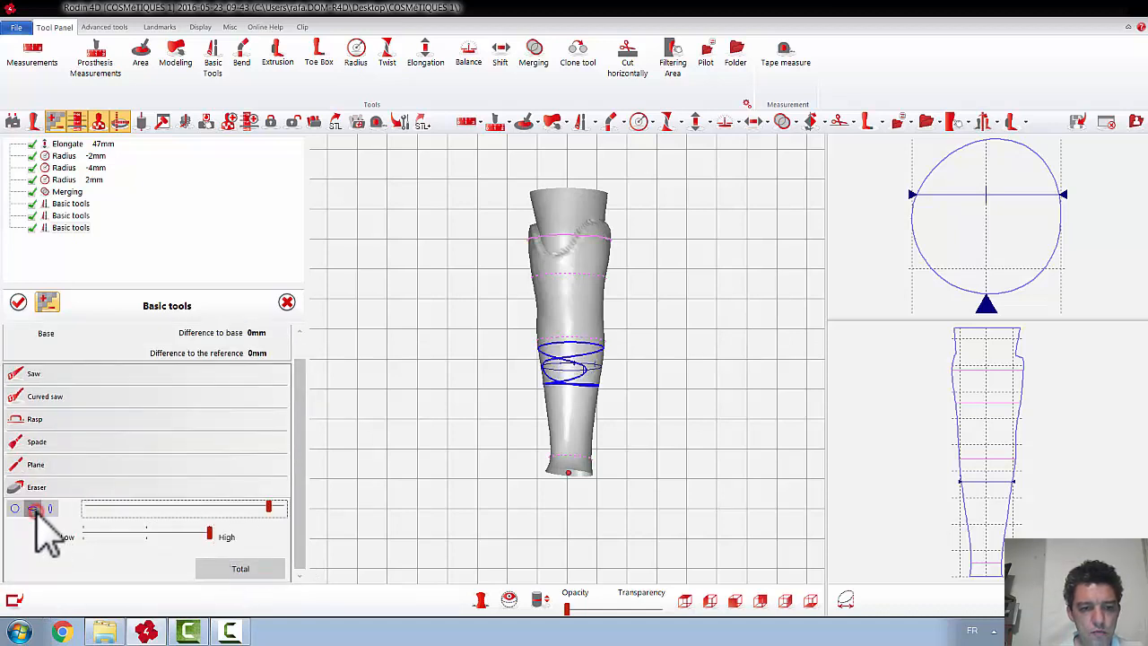
pyautogui.moveTo(563, 279)
pyautogui.mouseDown()
pyautogui.moveTo(564, 290)
pyautogui.moveTo(569, 264)
pyautogui.moveTo(556, 300)
pyautogui.moveTo(603, 310)
pyautogui.moveTo(562, 305)
pyautogui.moveTo(588, 264)
pyautogui.moveTo(571, 289)
pyautogui.mouseUp()
pyautogui.moveTo(643, 356); pyautogui.dragTo(597, 359)
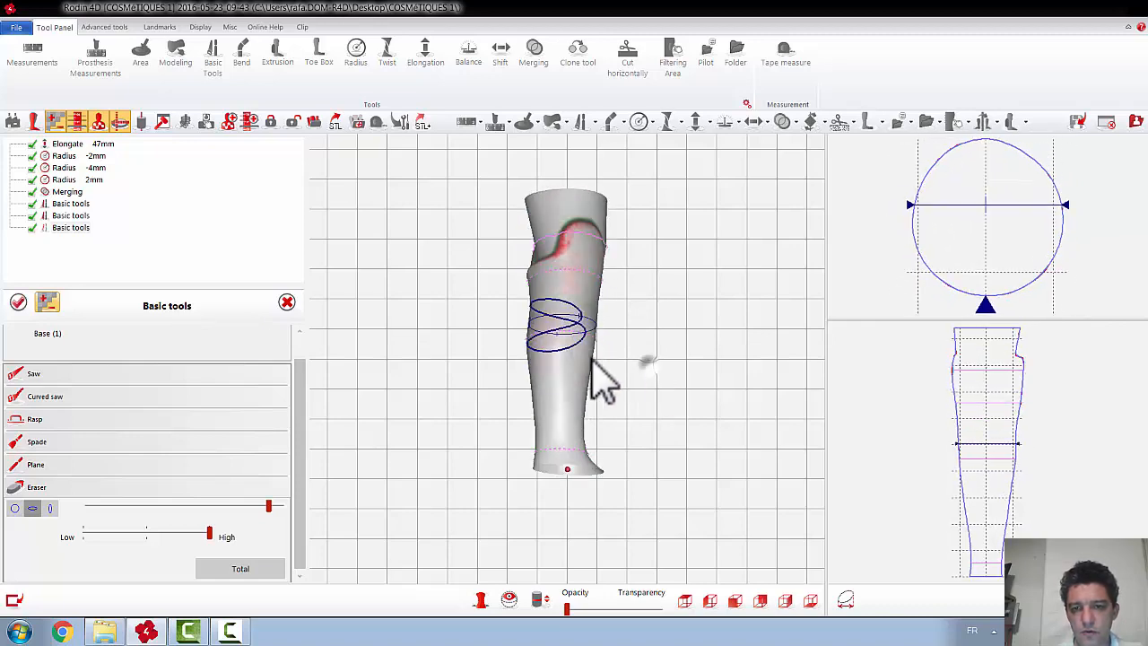
pyautogui.moveTo(597, 359); pyautogui.dragTo(562, 363, button='right')
pyautogui.moveTo(557, 303)
pyautogui.mouseDown()
pyautogui.moveTo(566, 351)
pyautogui.moveTo(568, 272)
pyautogui.moveTo(546, 469)
pyautogui.moveTo(567, 235)
pyautogui.mouseUp()
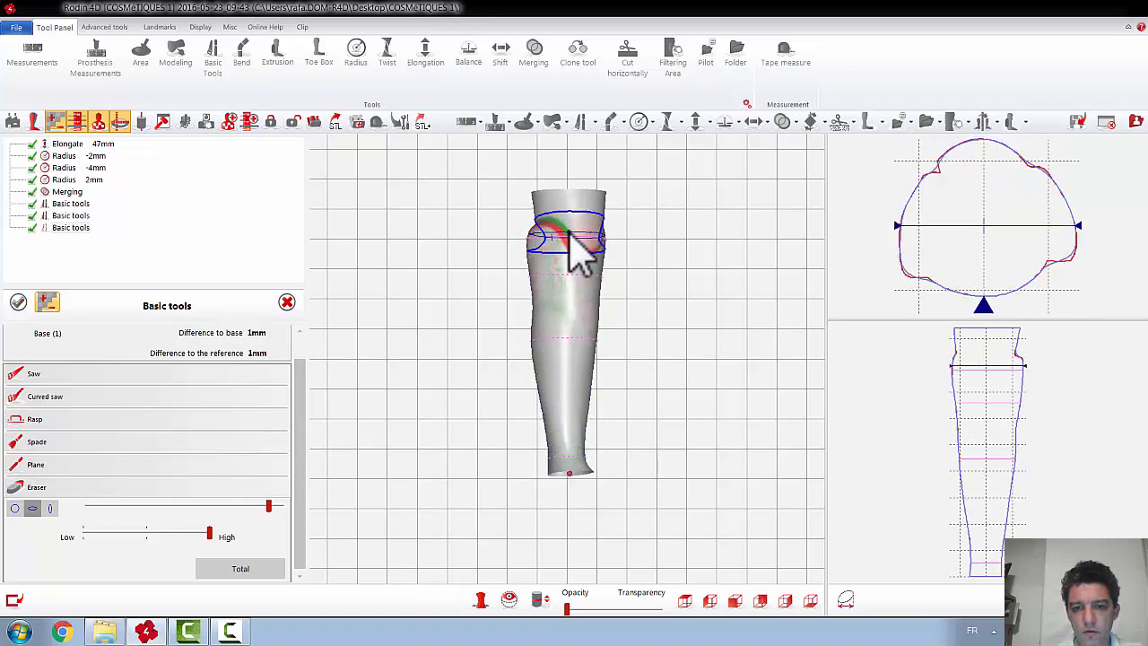
pyautogui.click(18, 302)
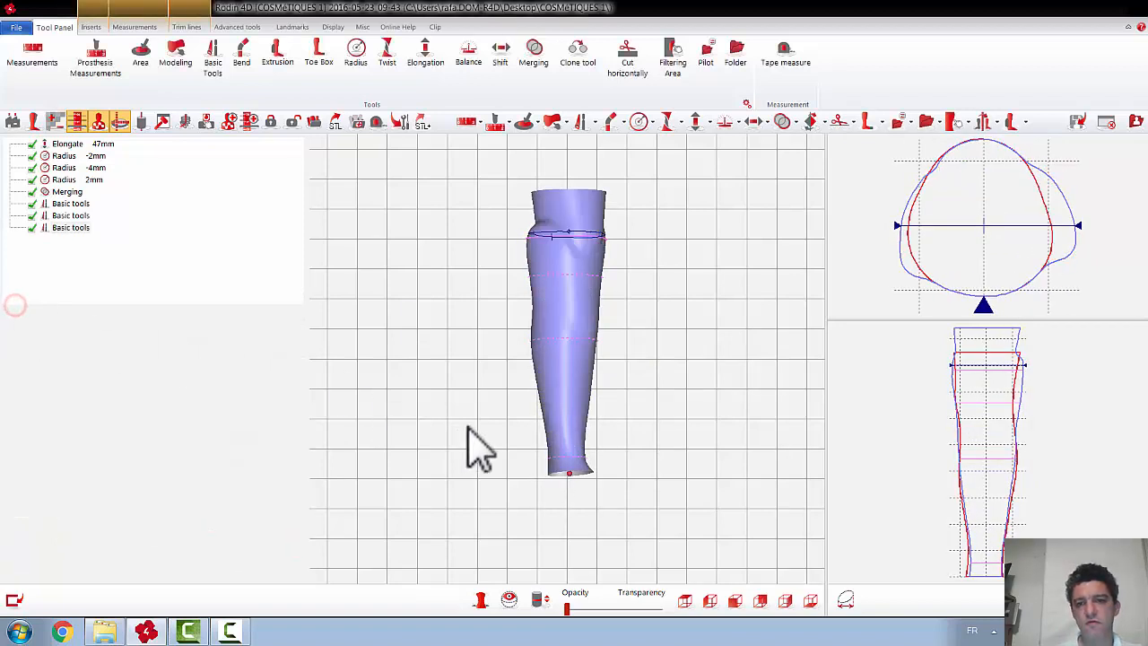
# Check the smoothed form from all sides, then display the prot insert and make the form slightly transparent
pyautogui.moveTo(557, 407); pyautogui.dragTo(521, 409, button='middle')
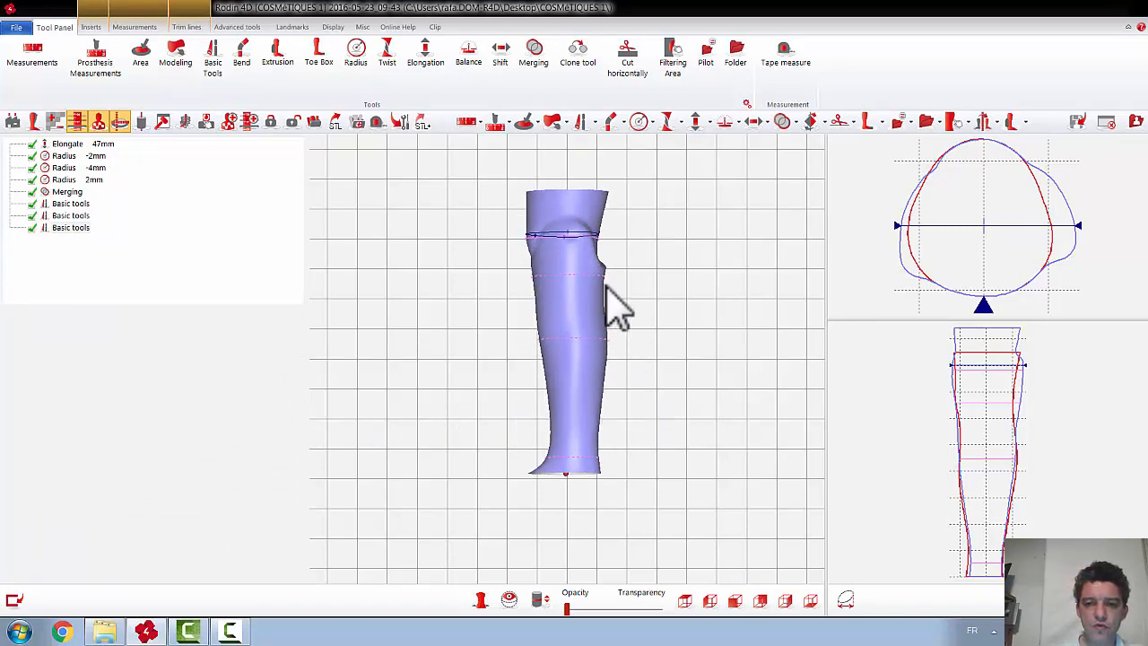
pyautogui.moveTo(654, 316)
pyautogui.mouseDown(button='middle')
pyautogui.moveTo(569, 320)
pyautogui.moveTo(586, 336)
pyautogui.moveTo(642, 329)
pyautogui.mouseUp(button='middle')
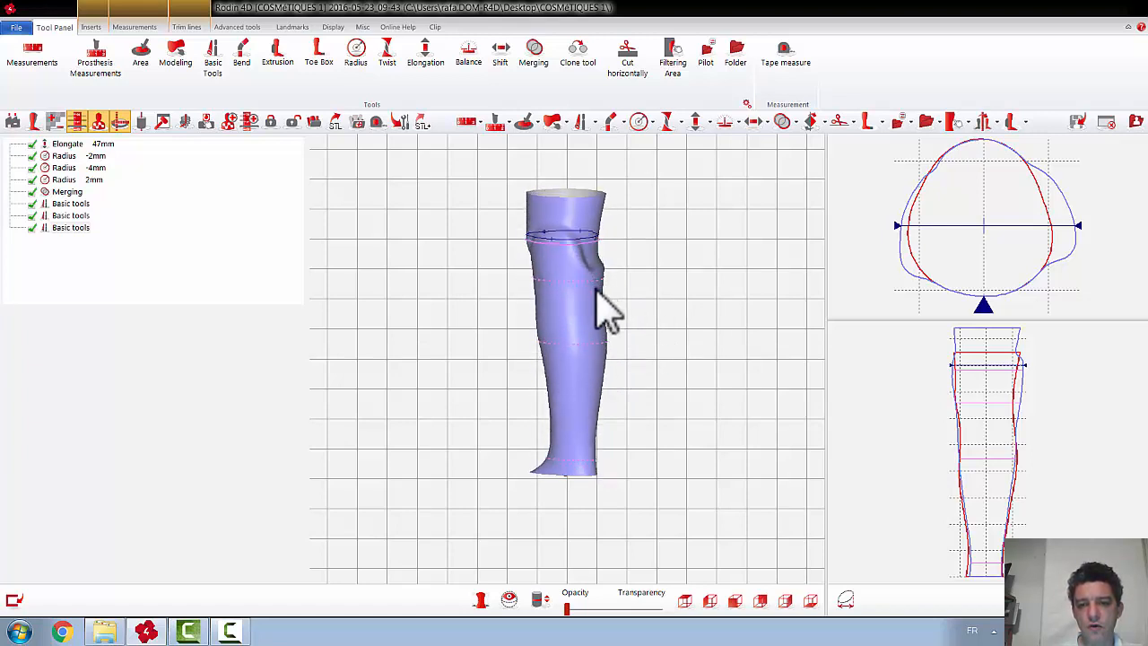
pyautogui.moveTo(637, 316)
pyautogui.mouseDown(button='middle')
pyautogui.moveTo(592, 295)
pyautogui.moveTo(533, 302)
pyautogui.mouseUp(button='middle')
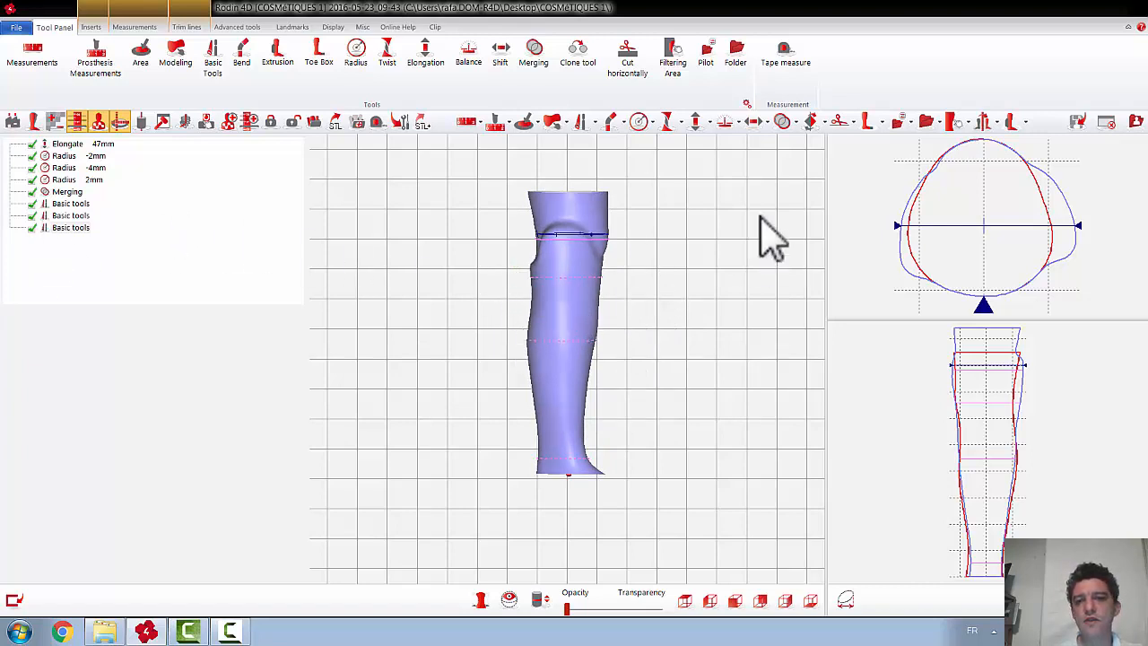
pyautogui.moveTo(625, 415); pyautogui.dragTo(578, 406, button='middle')
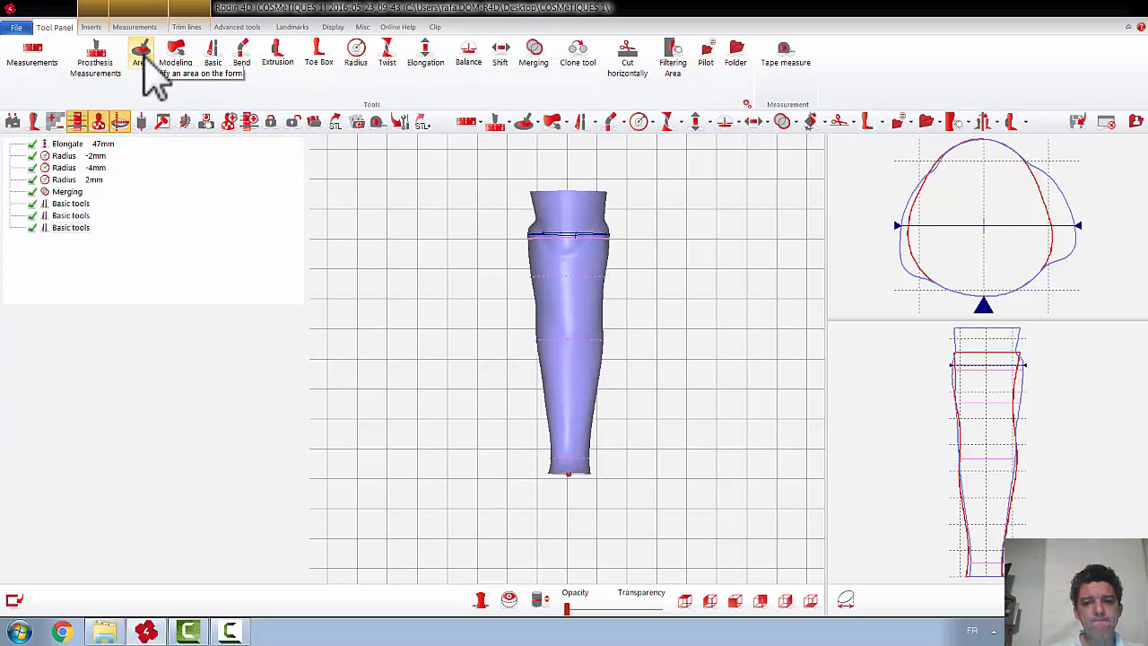
pyautogui.click(92, 27)
pyautogui.click(10, 159)
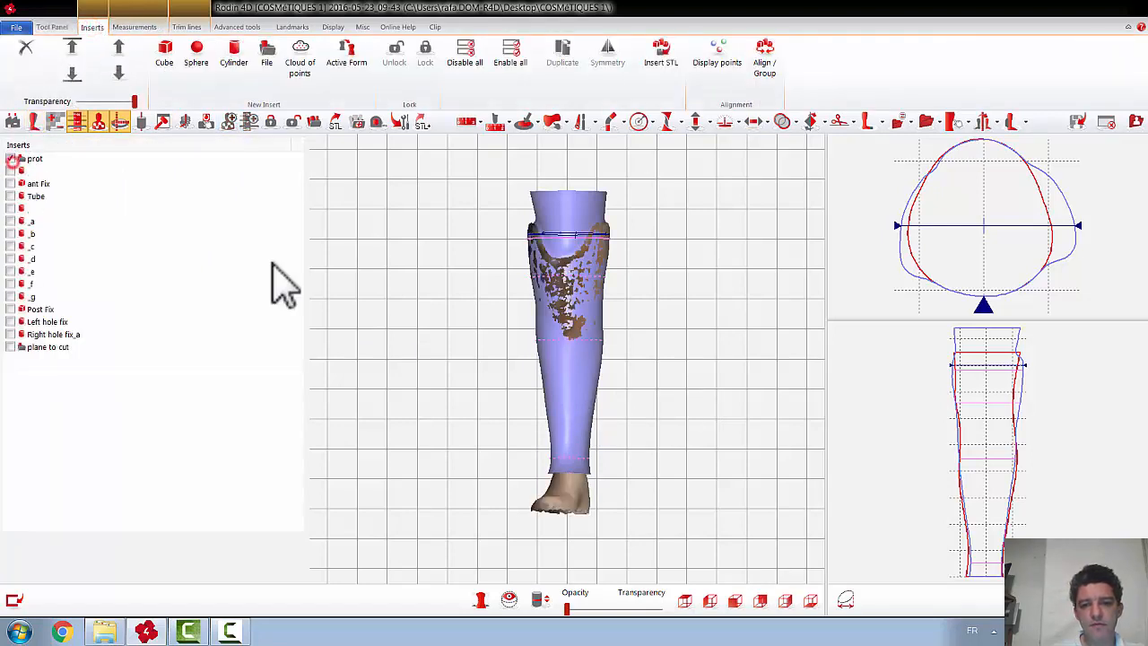
pyautogui.moveTo(679, 436); pyautogui.dragTo(637, 438)
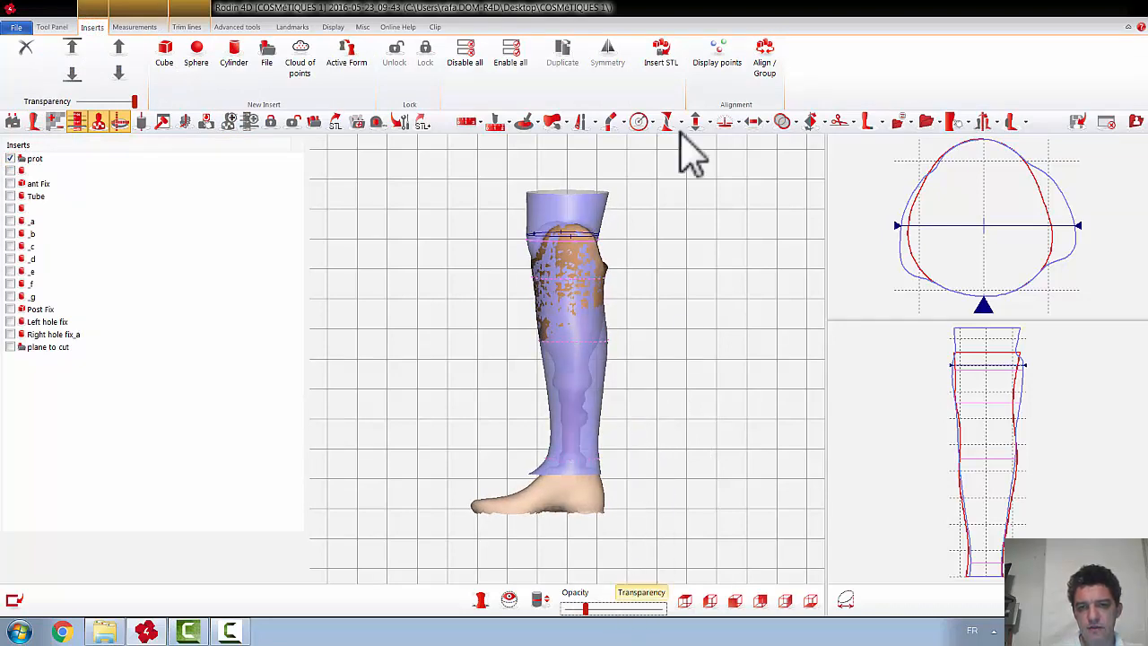
# Add a Radius modification with 3 levels, placed above the ankle, at the ankle and near the form's lower end
pyautogui.click(639, 123)
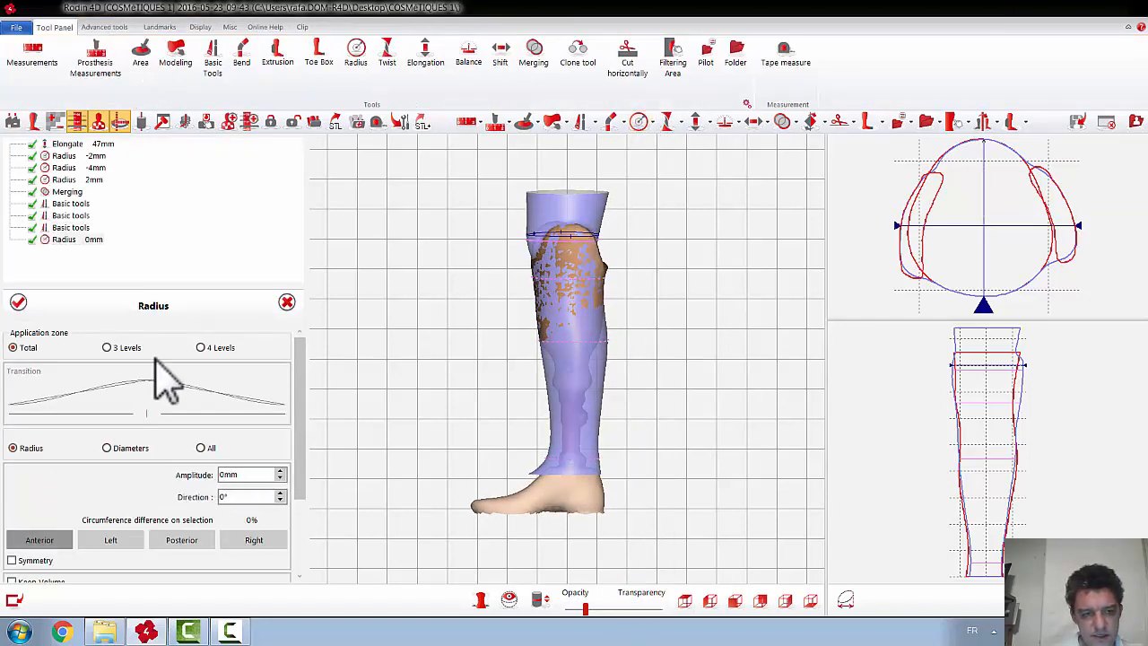
pyautogui.click(106, 348)
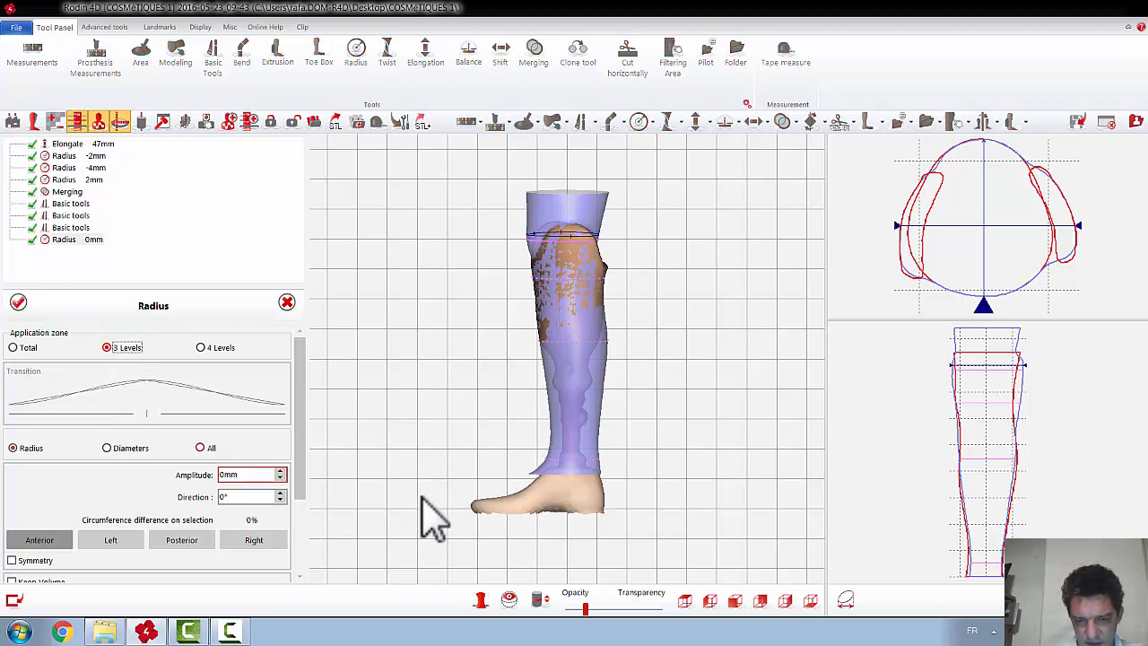
pyautogui.click(560, 423)
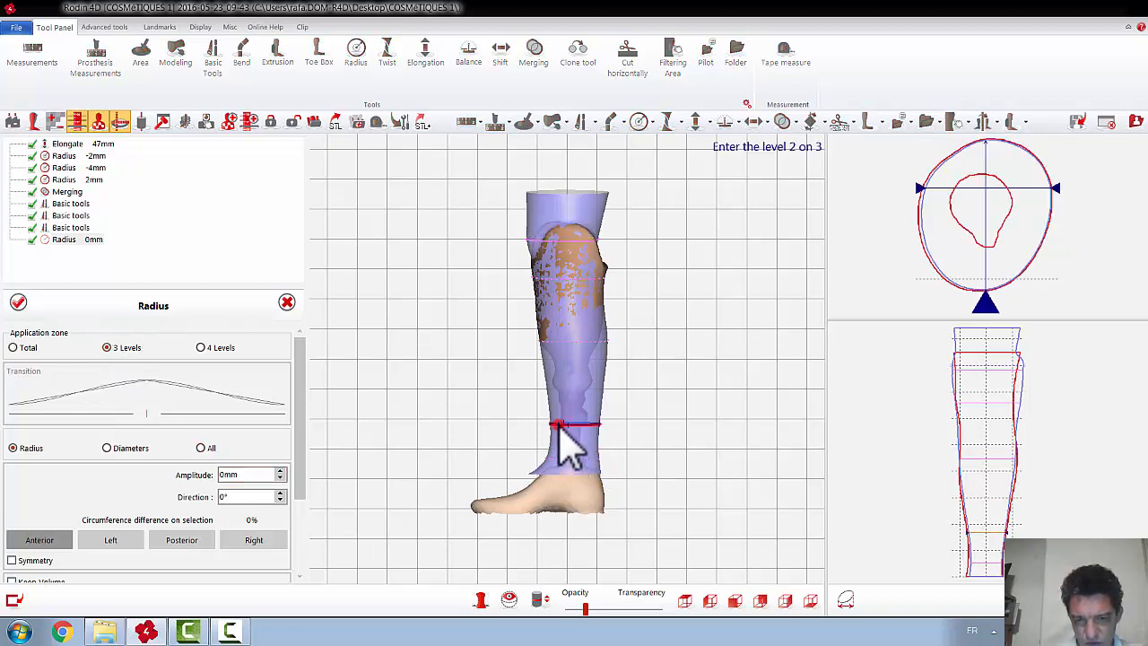
pyautogui.click(557, 462)
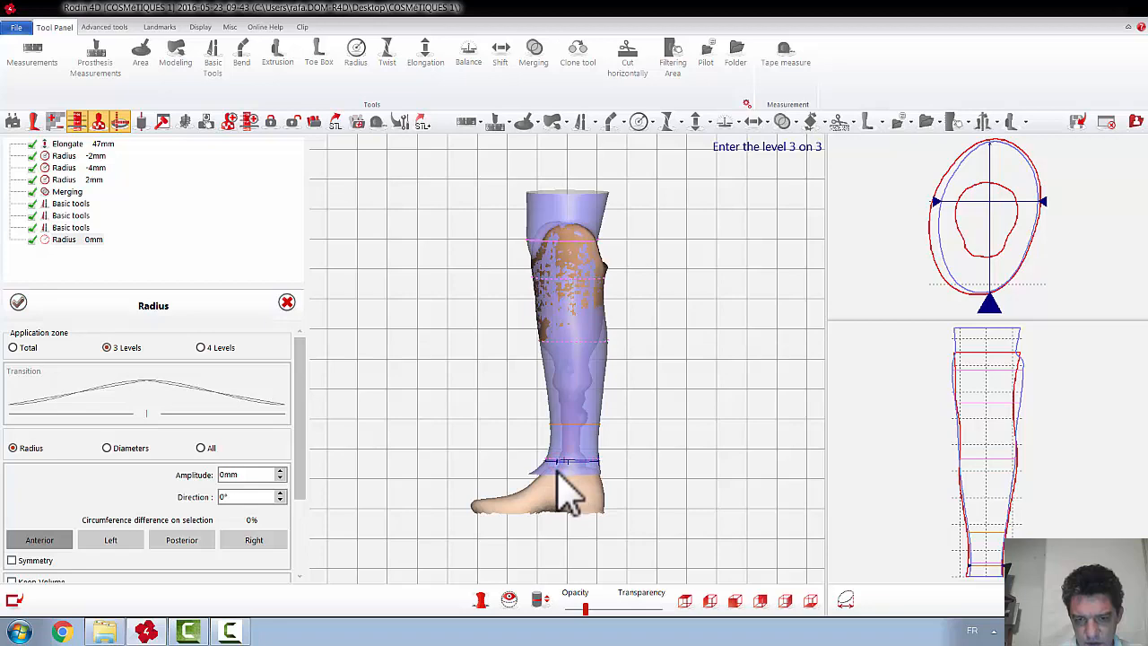
pyautogui.click(565, 471)
# Stick the third and second Radius levels to the bottom of the form
pyautogui.scroll(3, 621, 524)
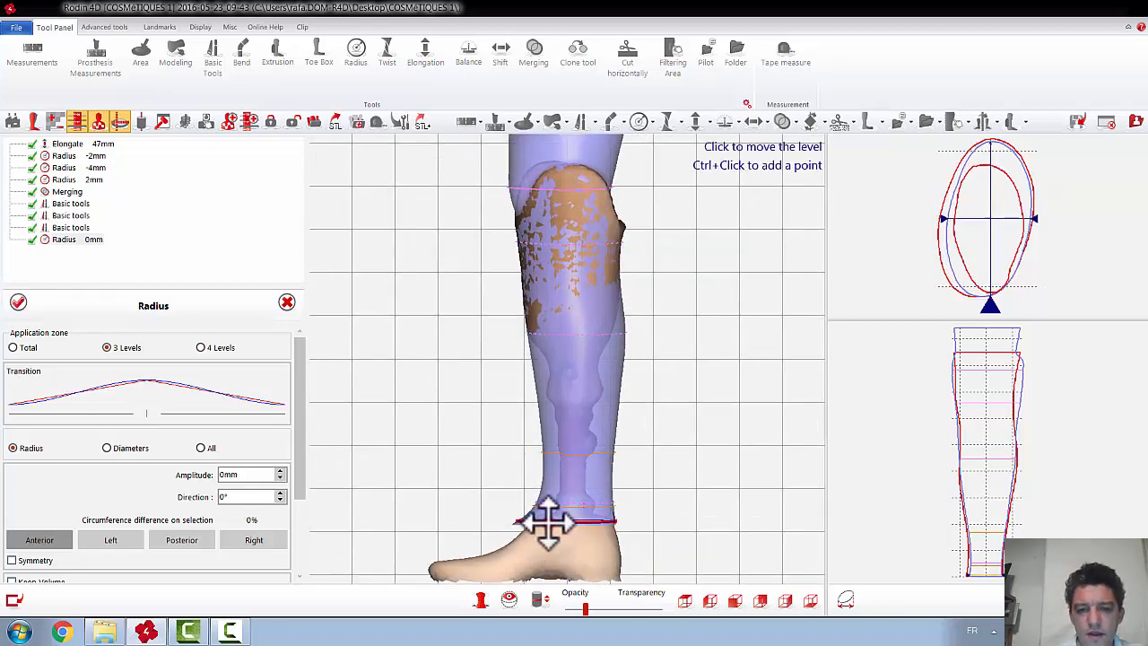
pyautogui.rightClick(545, 520)
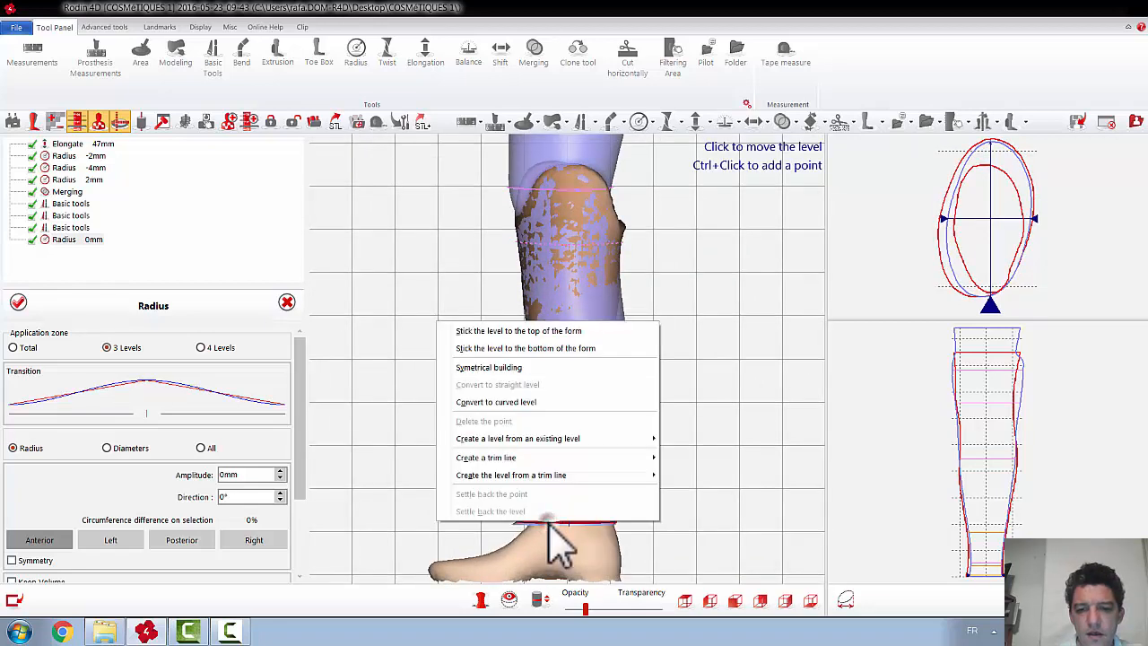
pyautogui.click(567, 349)
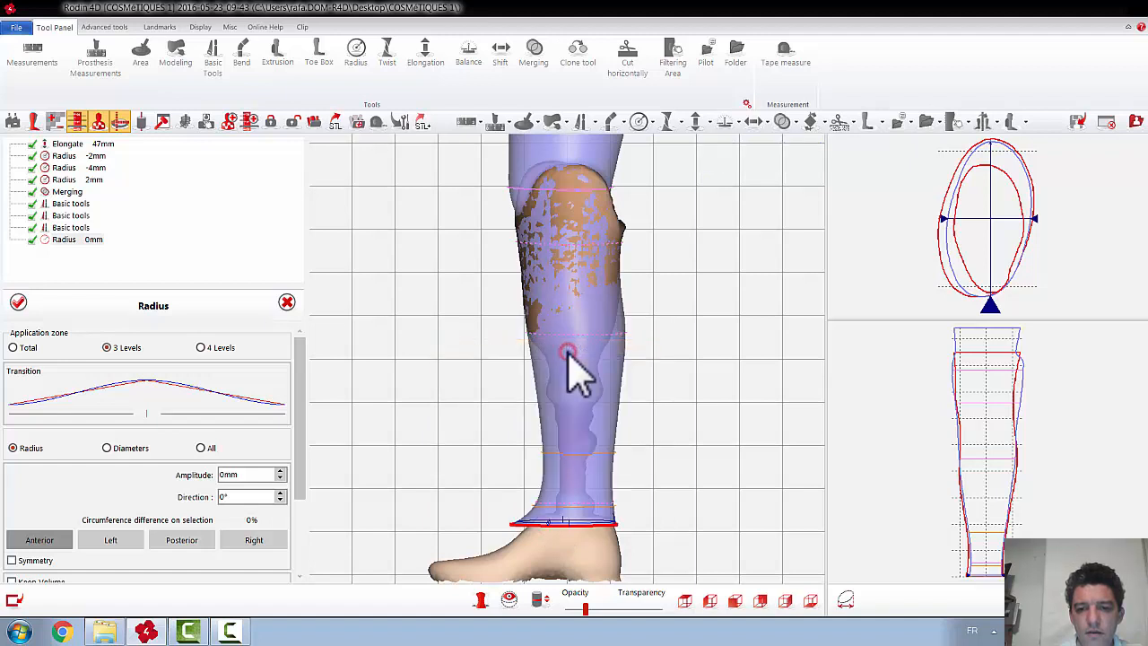
pyautogui.rightClick(554, 517)
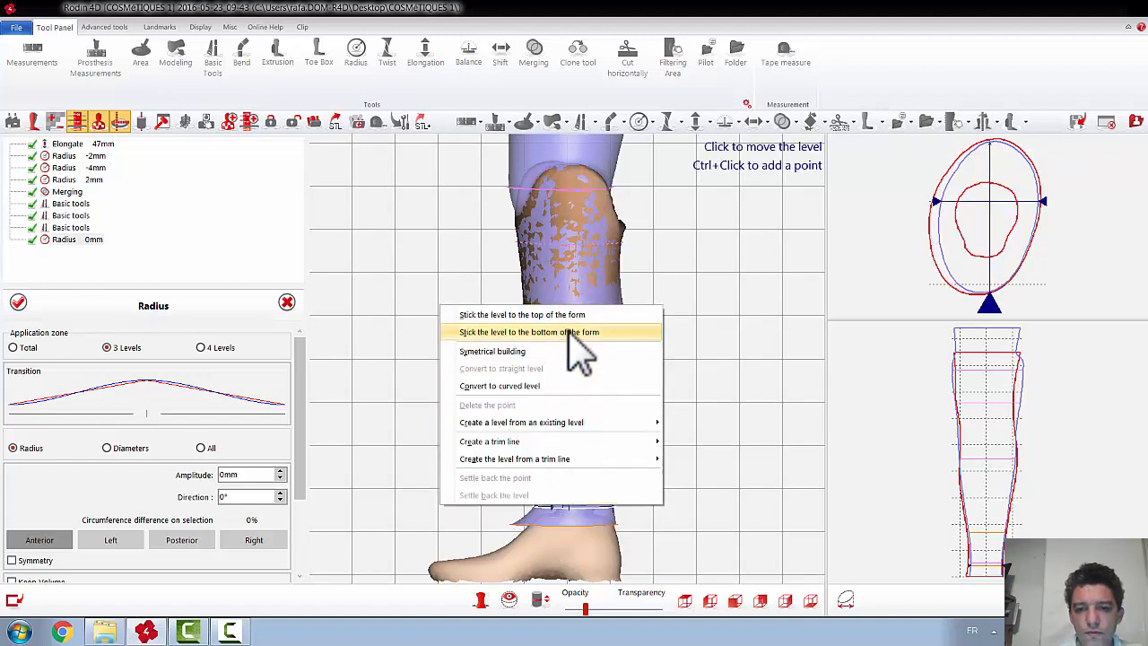
pyautogui.click(567, 333)
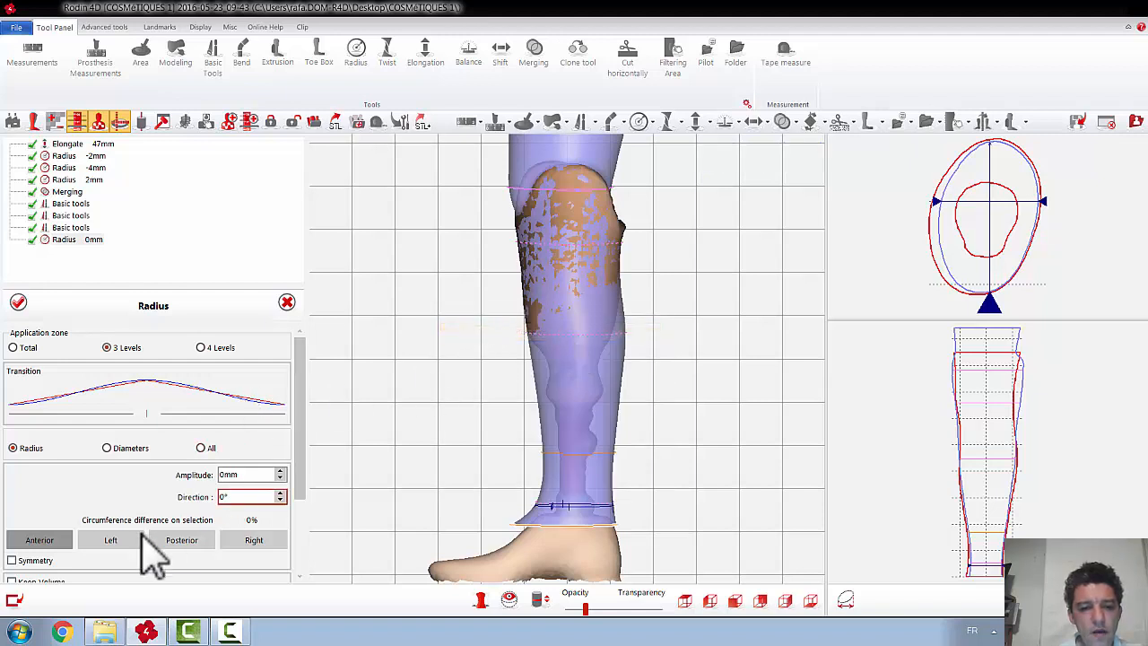
# Set the anterior radius amplitude to -9 mm and validate the Radius modification
pyautogui.click(40, 542)
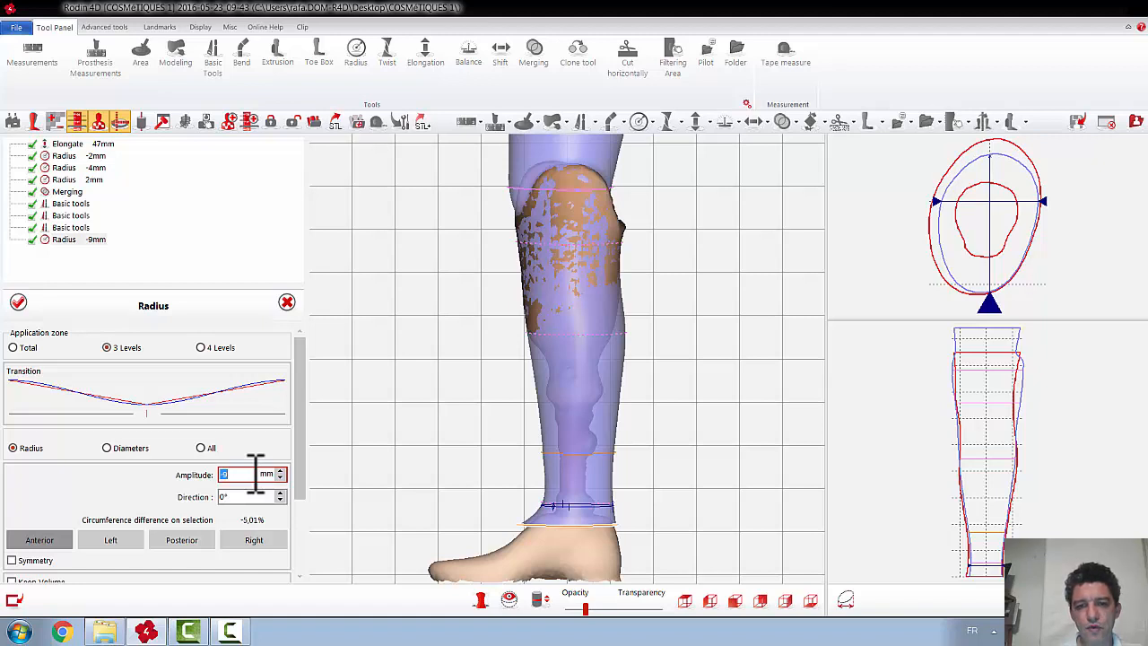
pyautogui.press('Return')
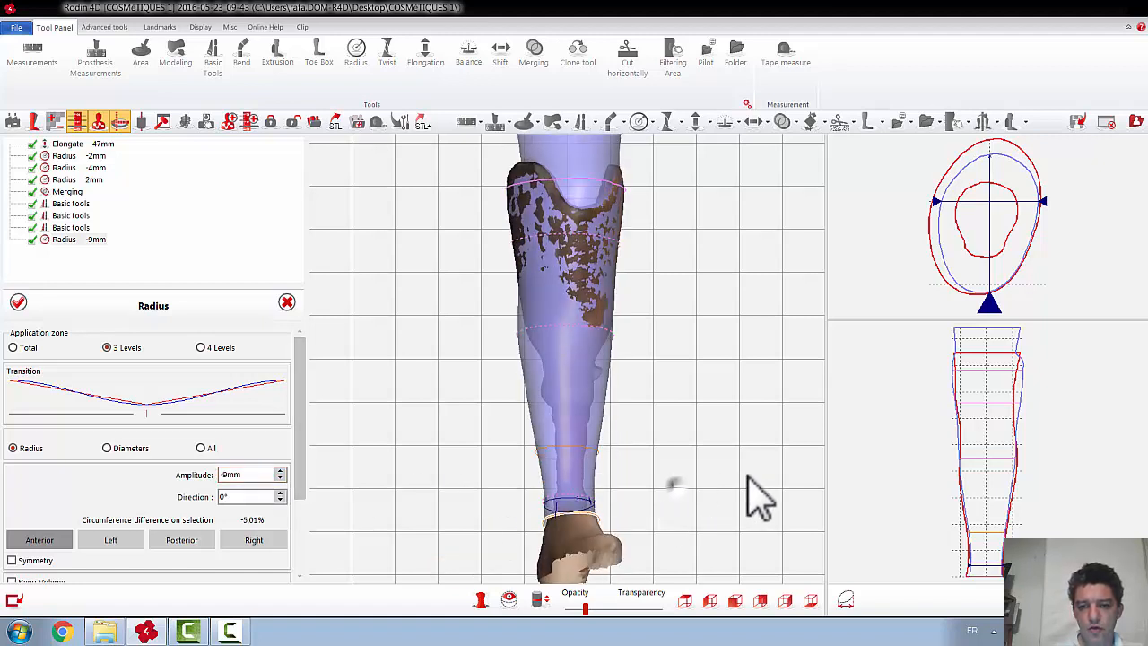
pyautogui.click(17, 302)
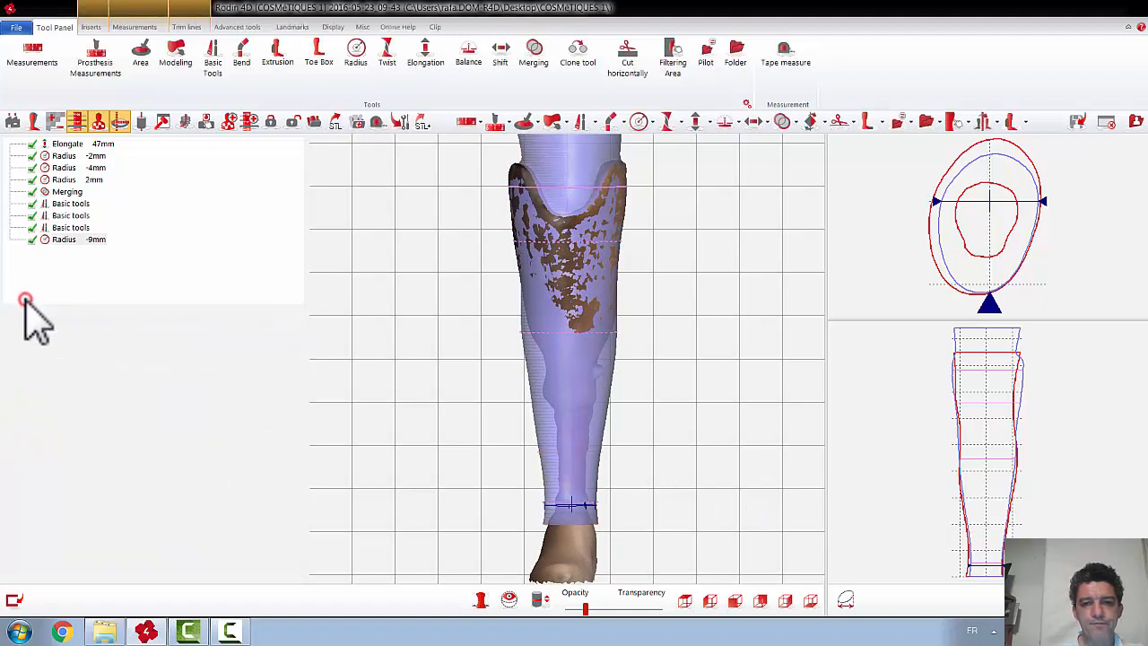
# Make the form fully transparent and display all the inserts together with the prosthesis
pyautogui.click(92, 27)
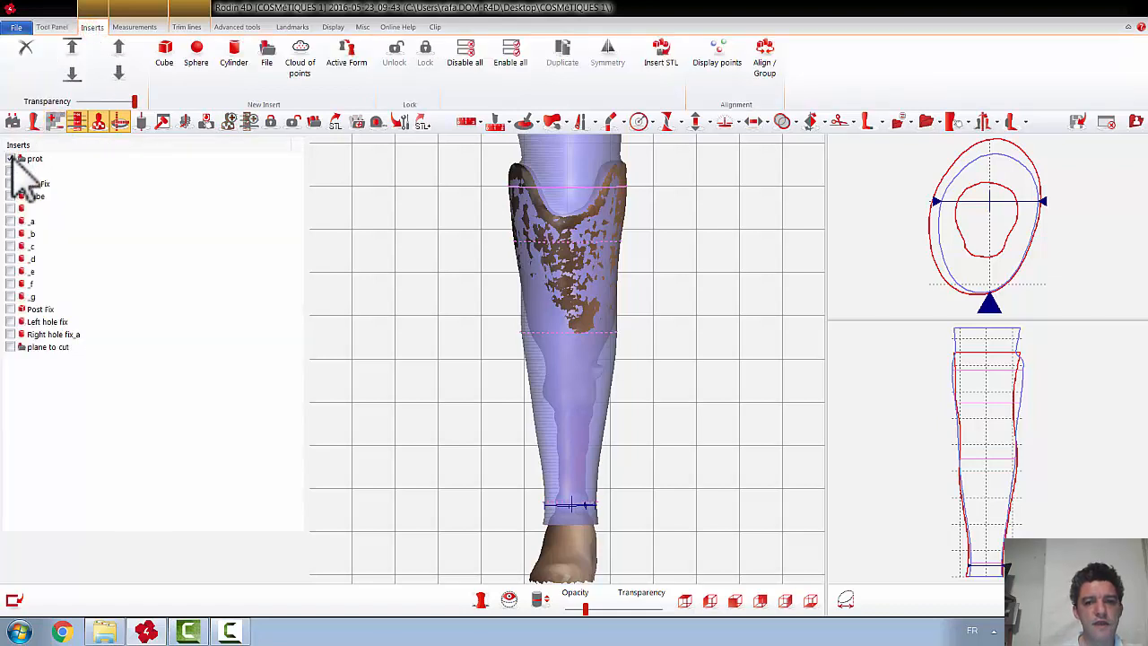
pyautogui.click(657, 609)
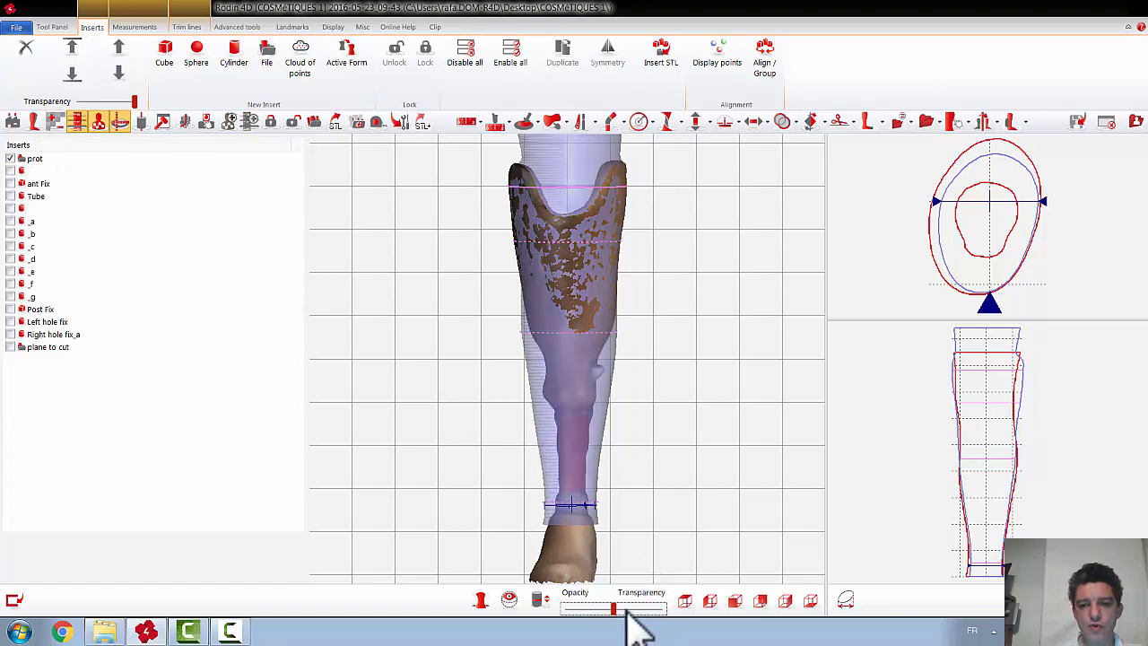
pyautogui.click(628, 610)
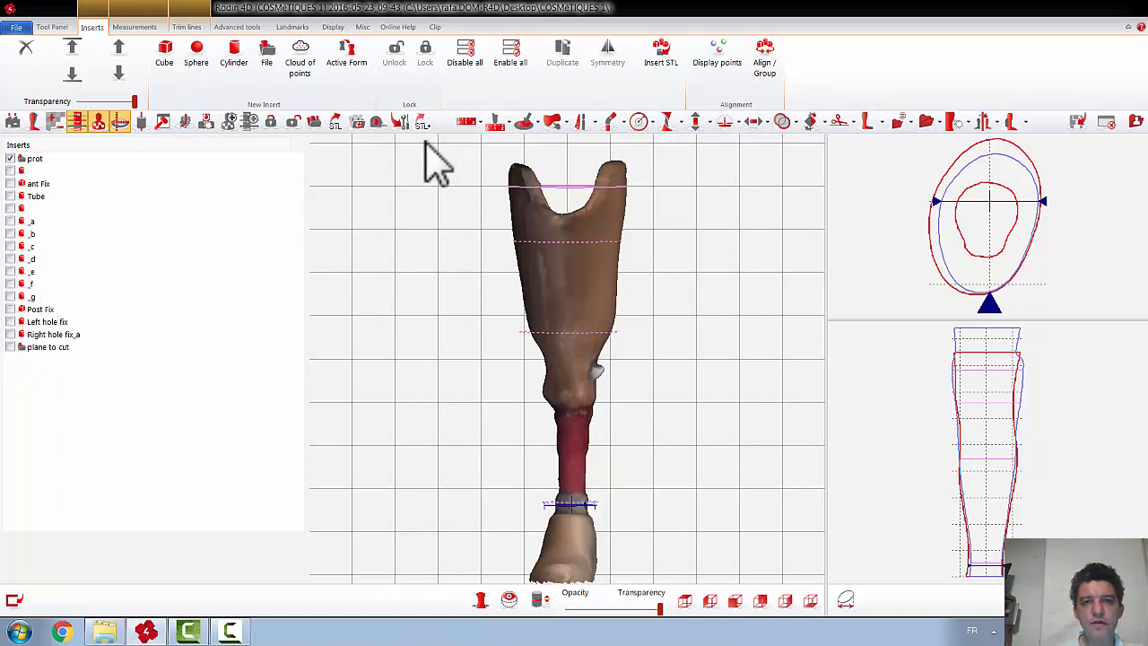
pyautogui.click(511, 56)
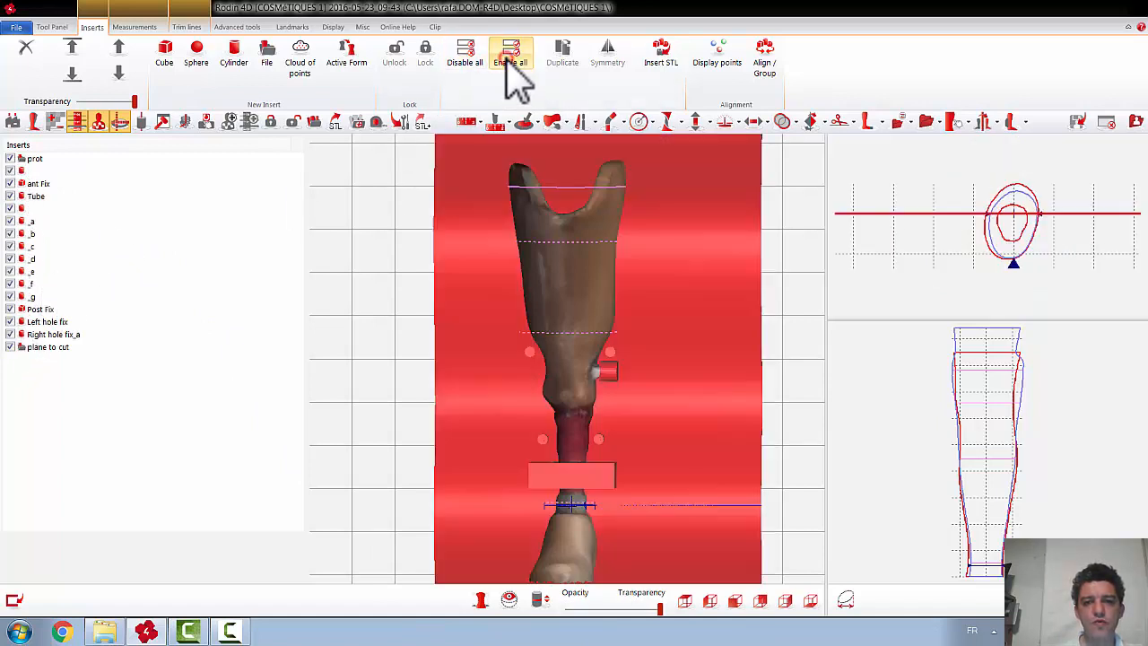
# Hide the plane to cut insert and make the form semi-transparent so the fixation inserts show inside it
pyautogui.click(11, 347)
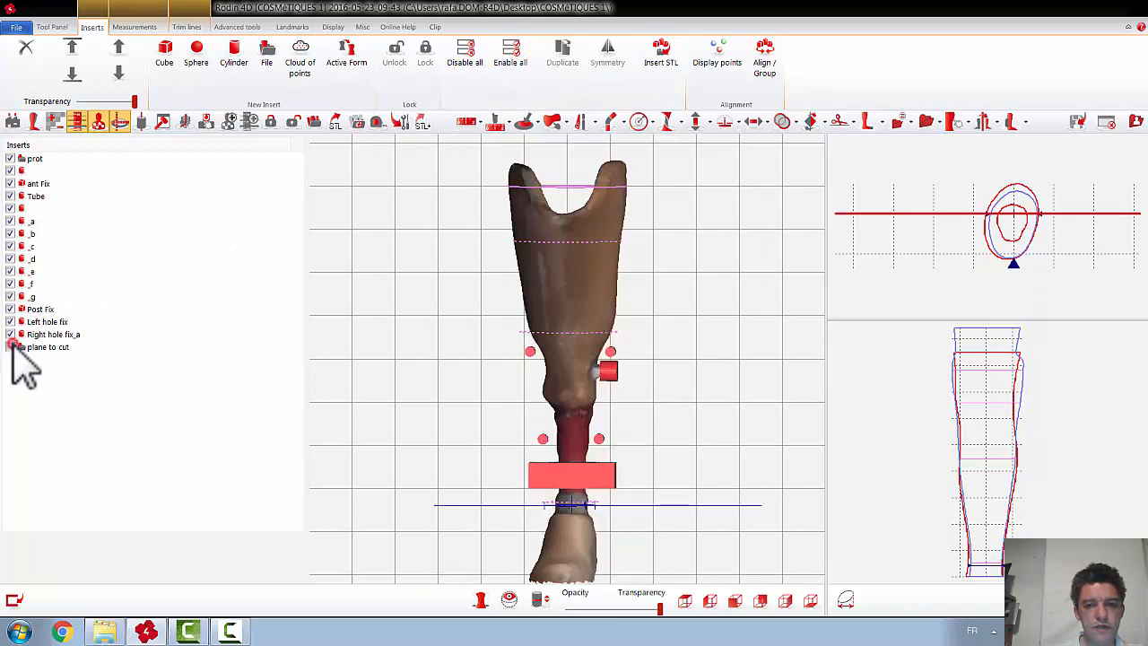
pyautogui.moveTo(689, 401); pyautogui.dragTo(542, 402, button='middle')
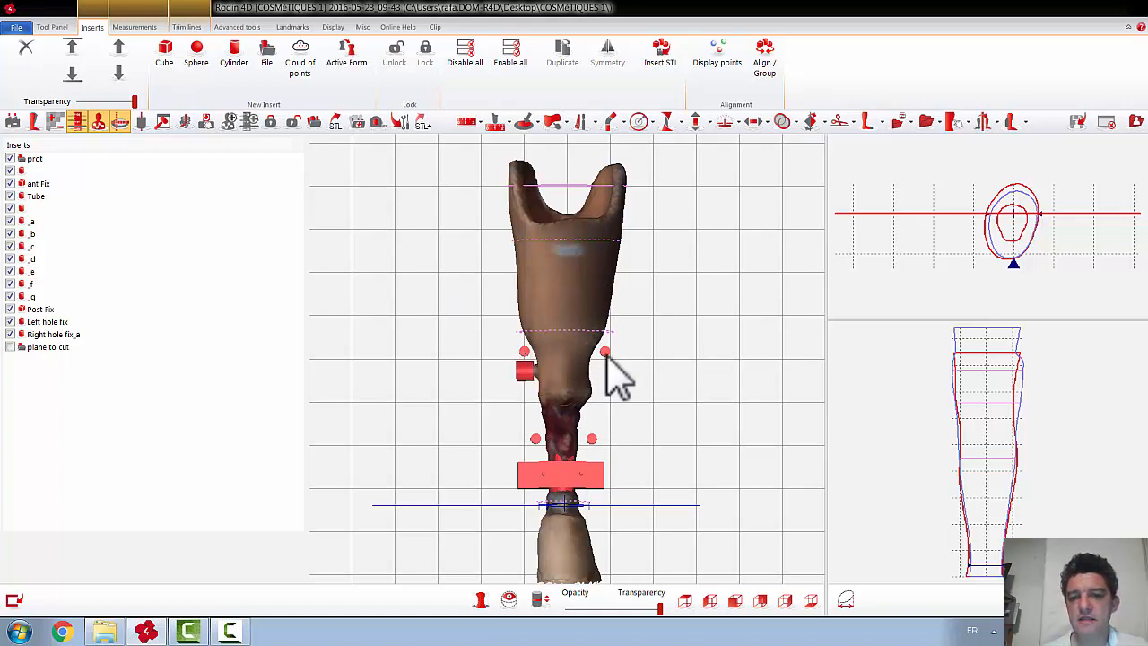
pyautogui.click(623, 607)
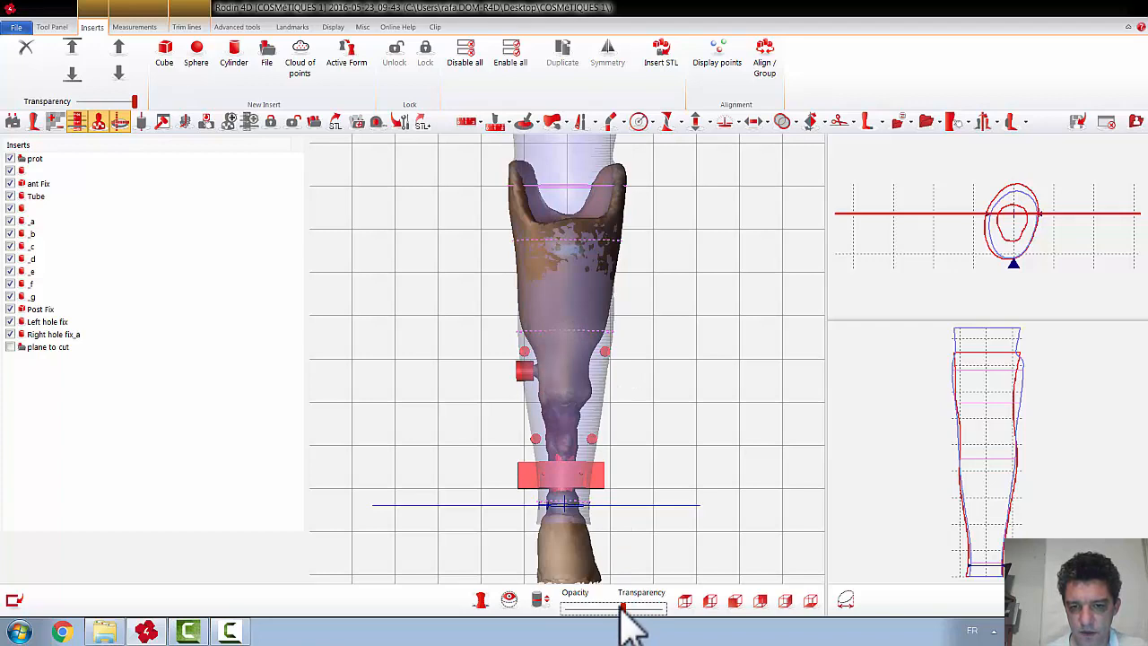
pyautogui.moveTo(619, 453); pyautogui.dragTo(625, 418)
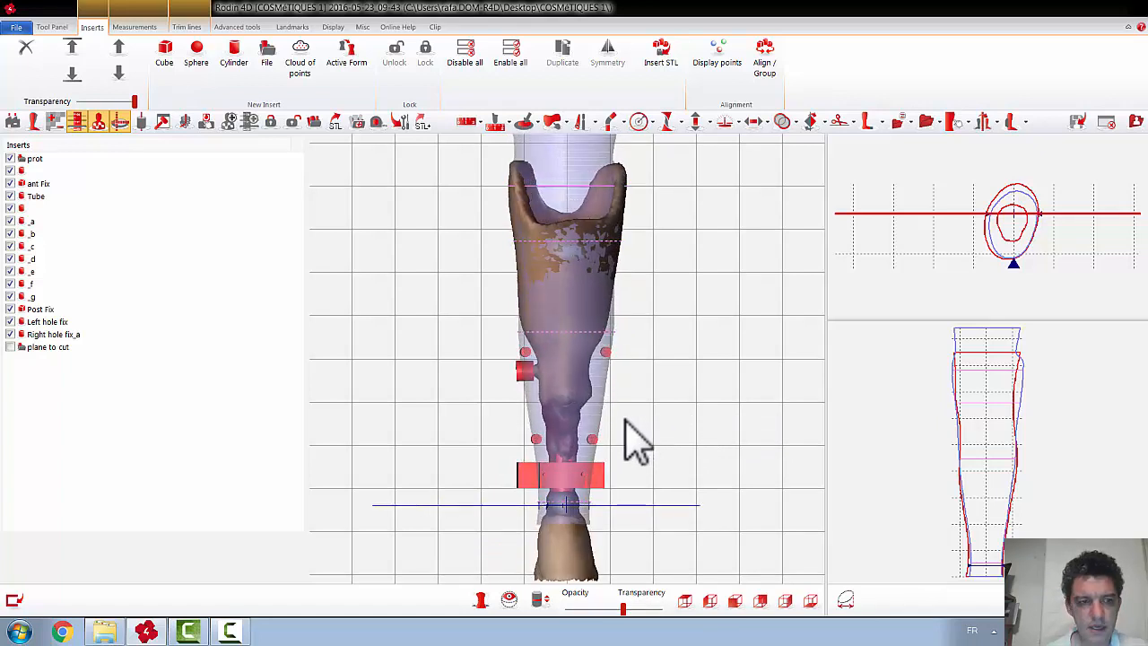
# Select the cylinder insert _a and display its full position, angle, height and radius settings
pyautogui.click(526, 353)
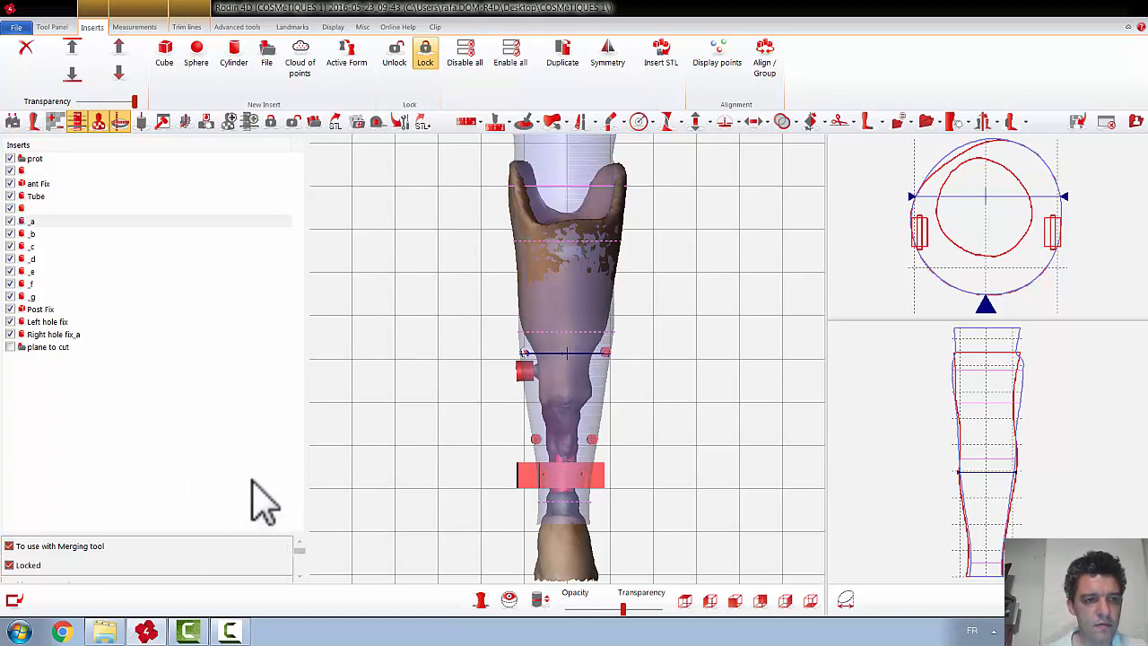
pyautogui.click(43, 223)
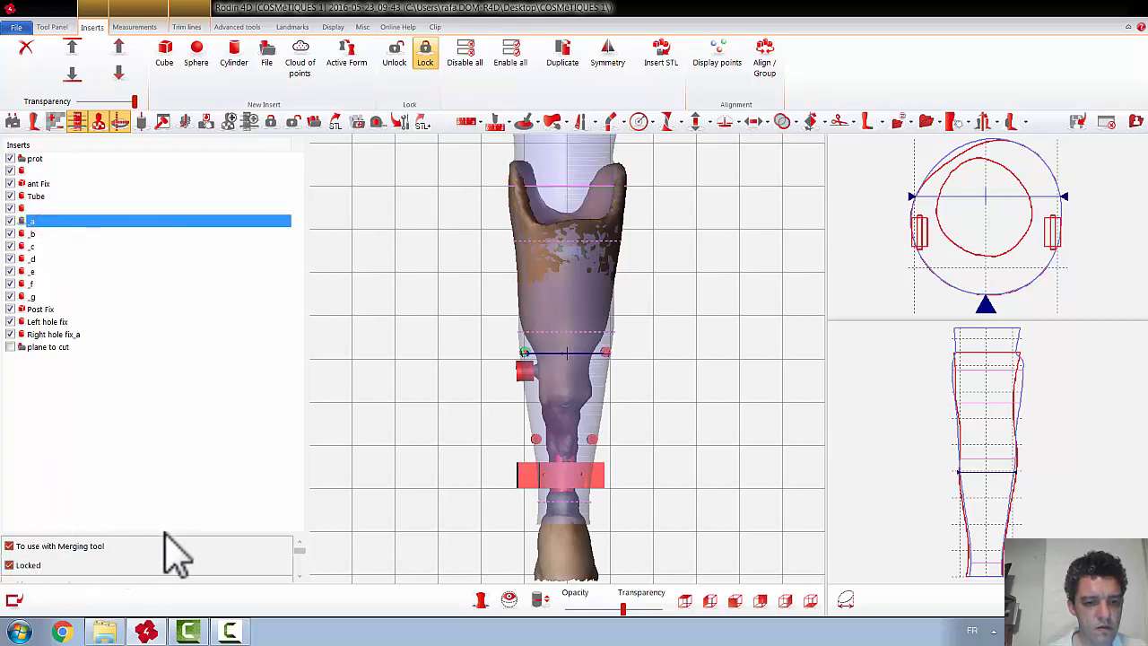
pyautogui.moveTo(166, 535); pyautogui.dragTo(177, 313)
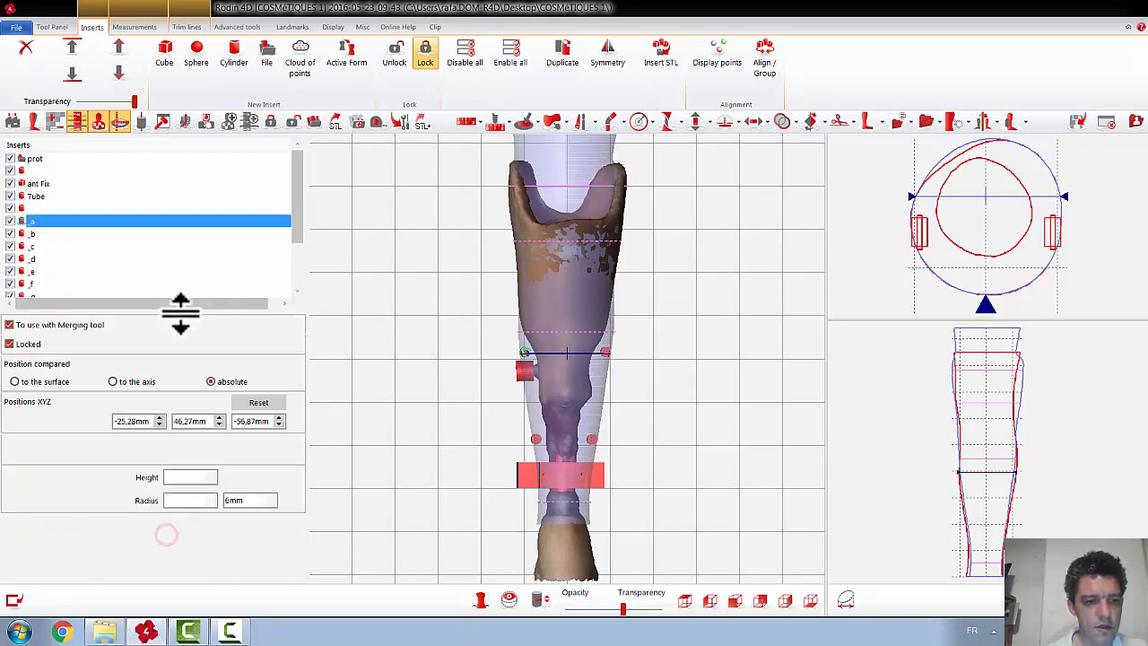
pyautogui.doubleClick(260, 420)
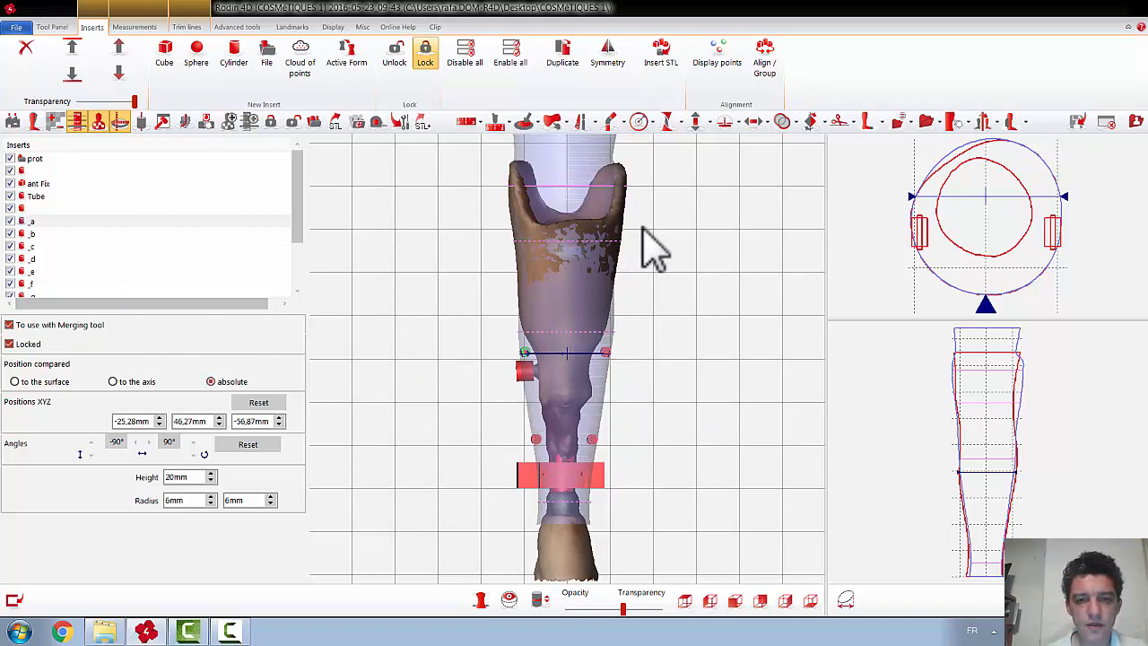
# Hide the scanned prosthesis to examine the fixation inserts inside the form, and show the prosthesis again
pyautogui.click(10, 158)
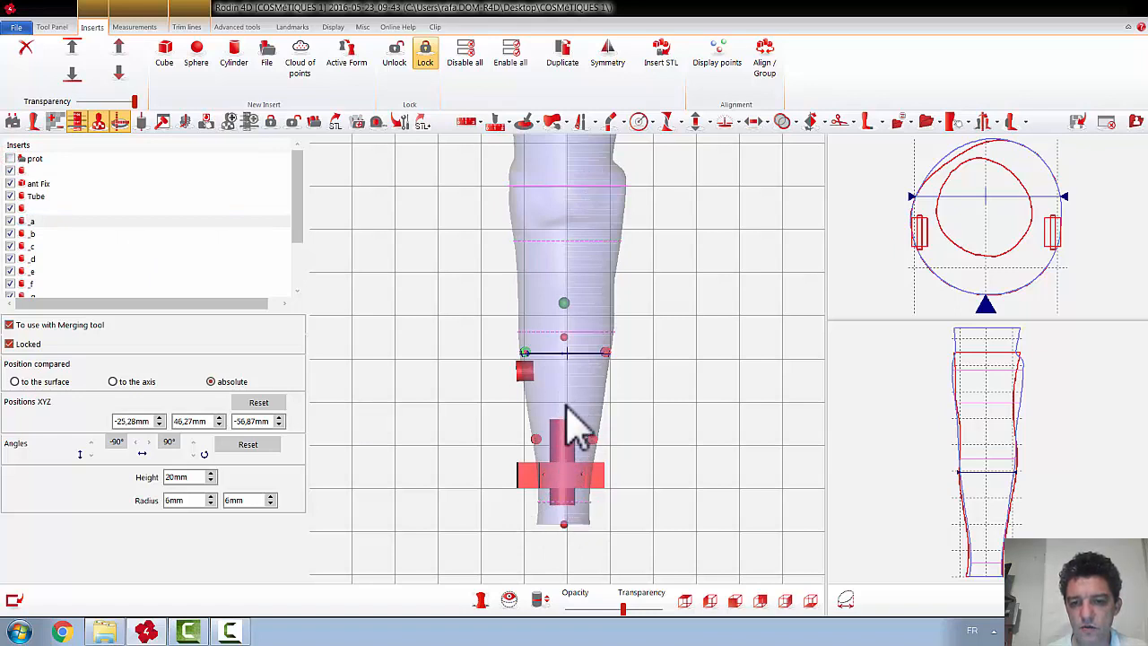
pyautogui.moveTo(657, 493); pyautogui.dragTo(725, 526)
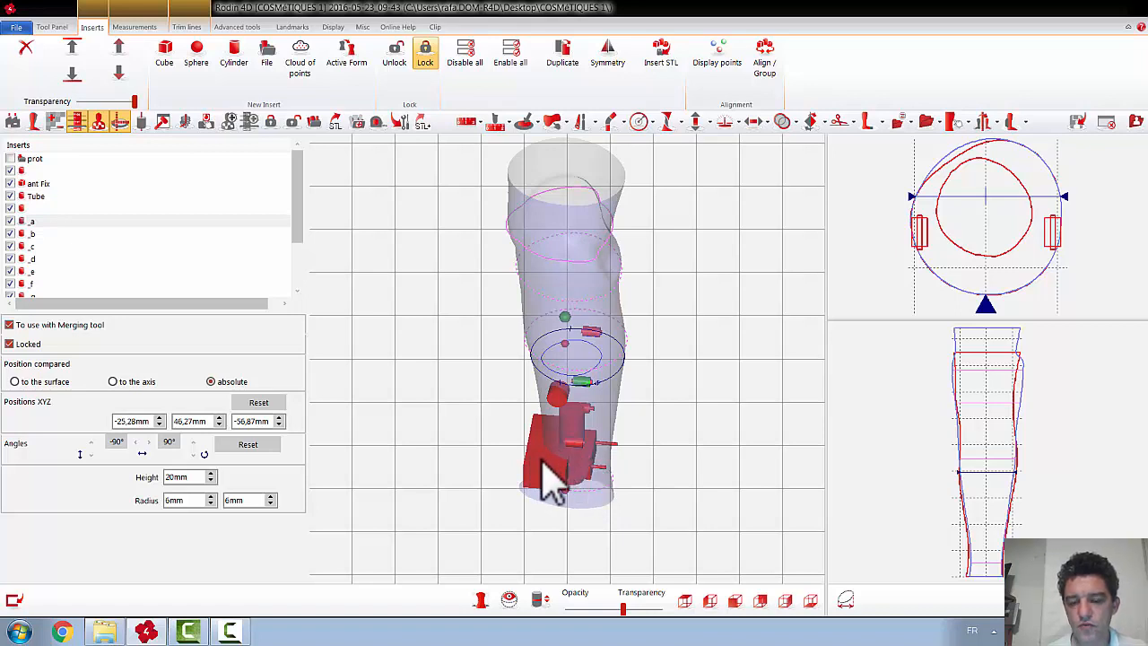
pyautogui.click(10, 171)
pyautogui.moveTo(704, 424); pyautogui.dragTo(799, 404, button='middle')
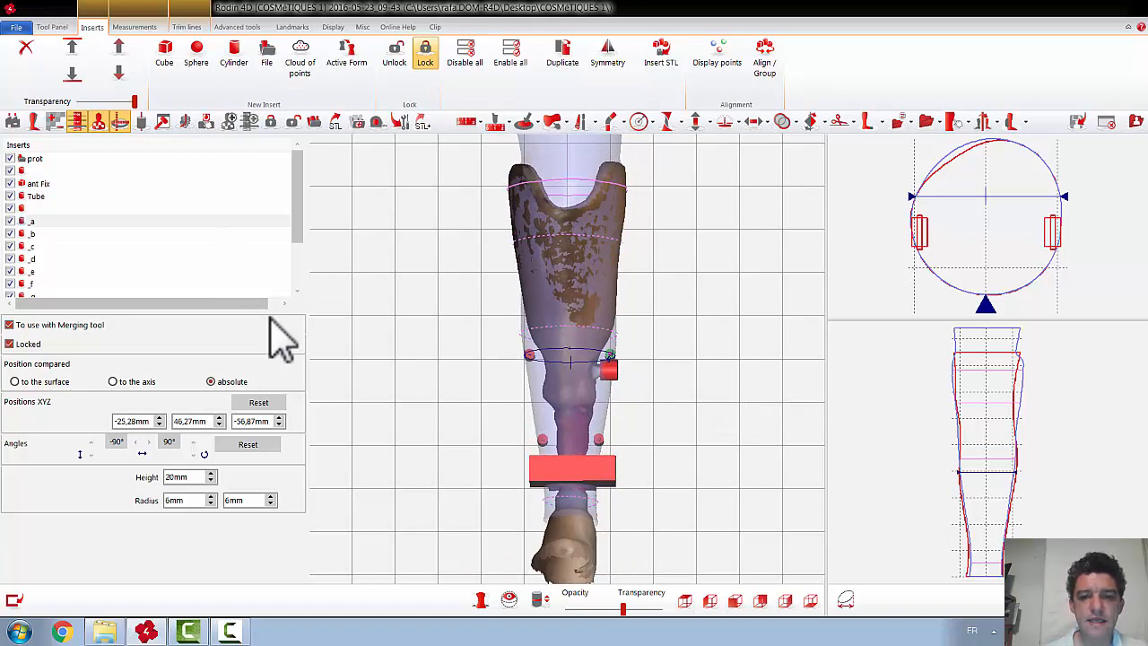
# Make the form opaque with the prosthesis hidden and display the Higher limit A trim line
pyautogui.scroll(-5, 633, 610)
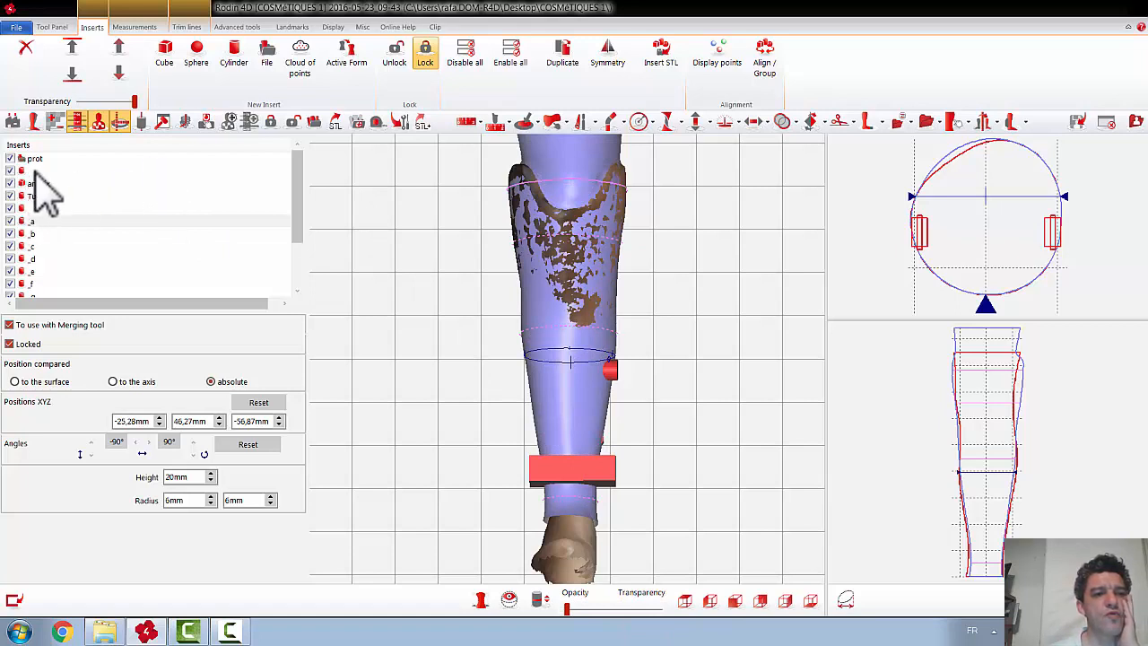
pyautogui.click(10, 159)
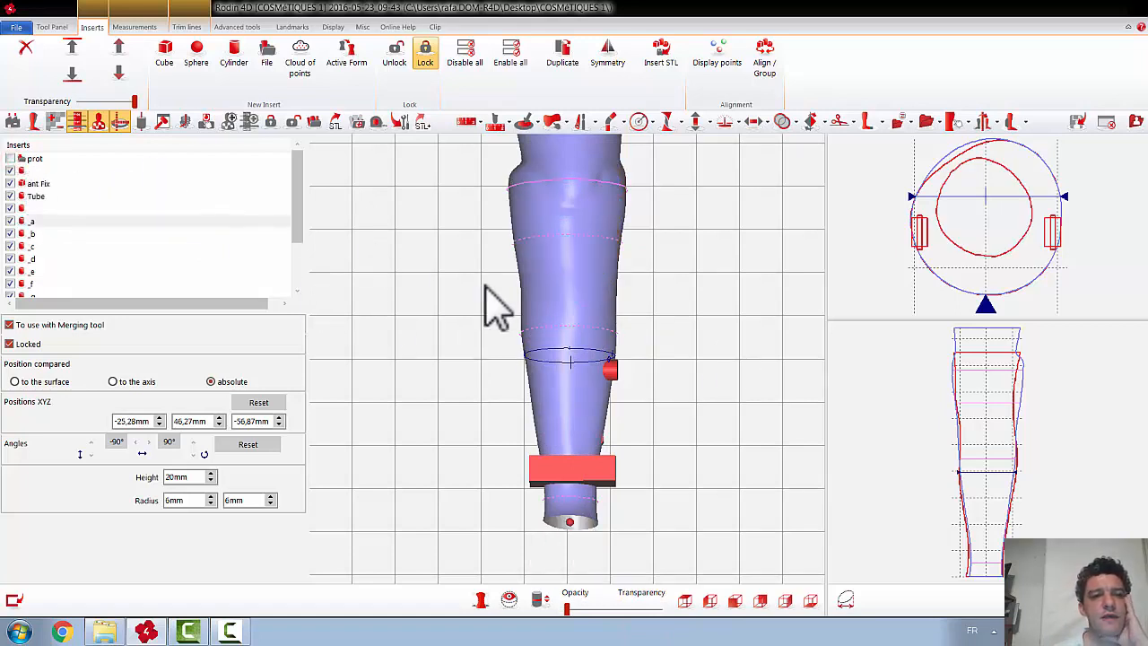
pyautogui.click(190, 26)
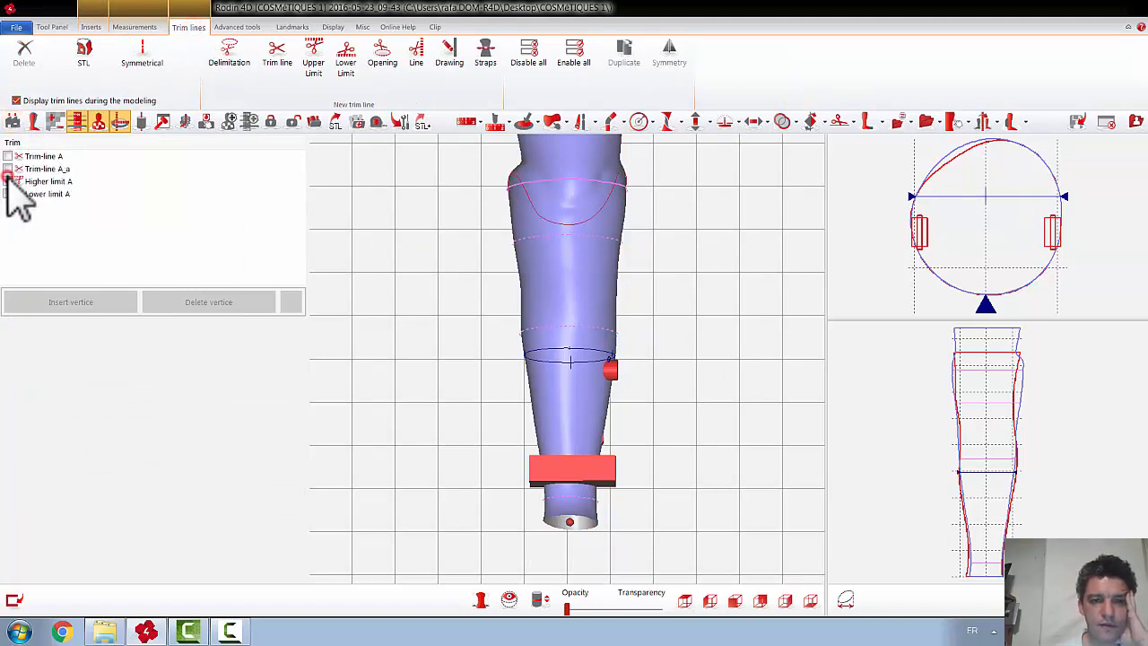
pyautogui.moveTo(480, 290); pyautogui.dragTo(411, 299, button='middle')
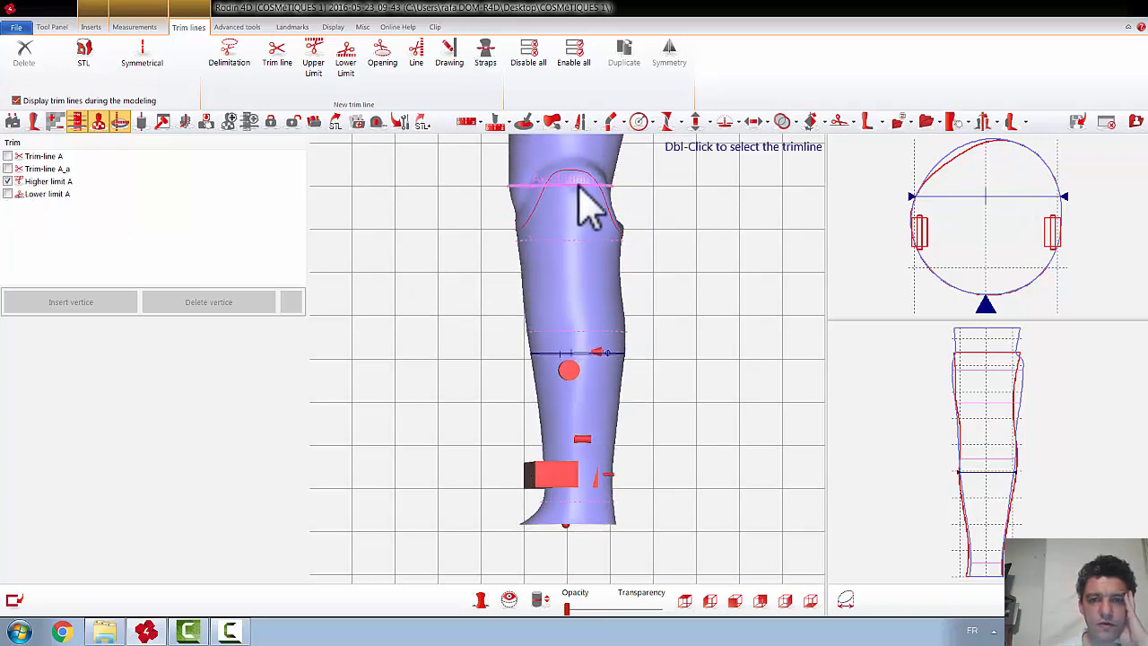
pyautogui.click(93, 27)
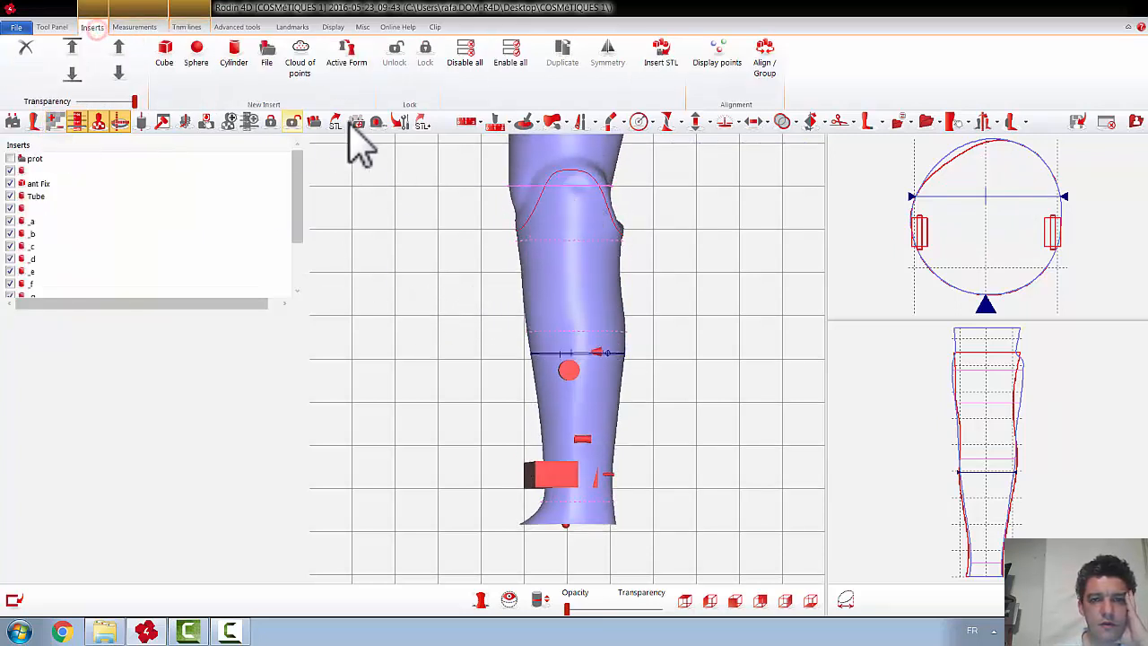
# Add material on the side of the knee near the higher limit with a smaller circular Rasp in Only Add mode, and validate
pyautogui.click(580, 123)
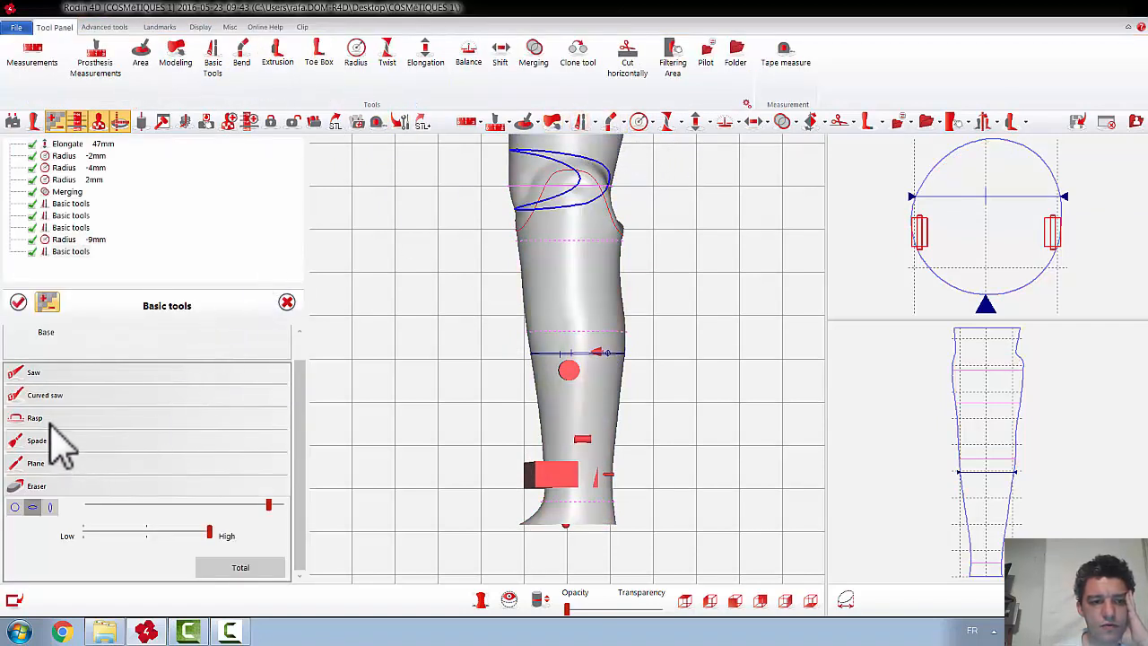
pyautogui.click(49, 419)
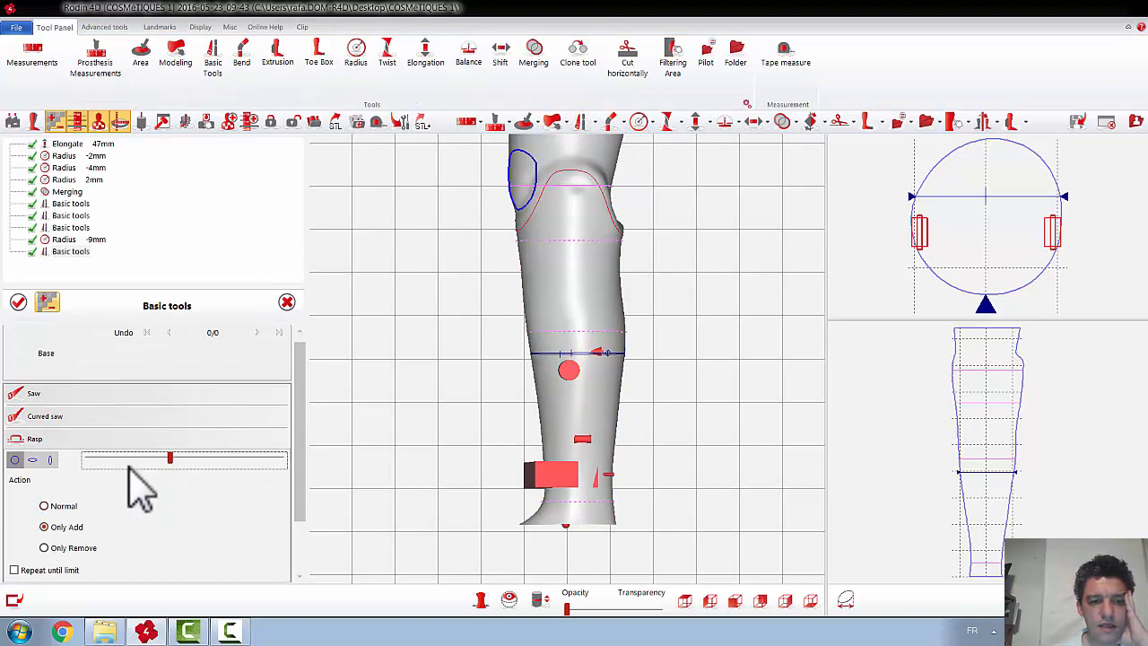
pyautogui.click(577, 190)
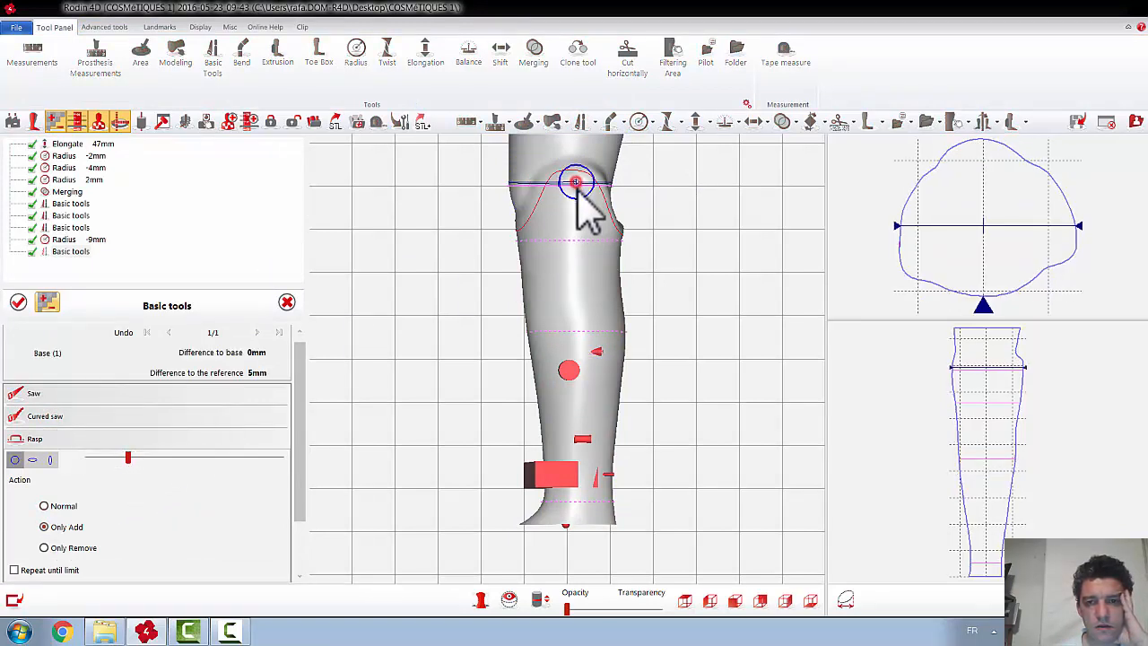
pyautogui.moveTo(579, 190); pyautogui.dragTo(580, 192)
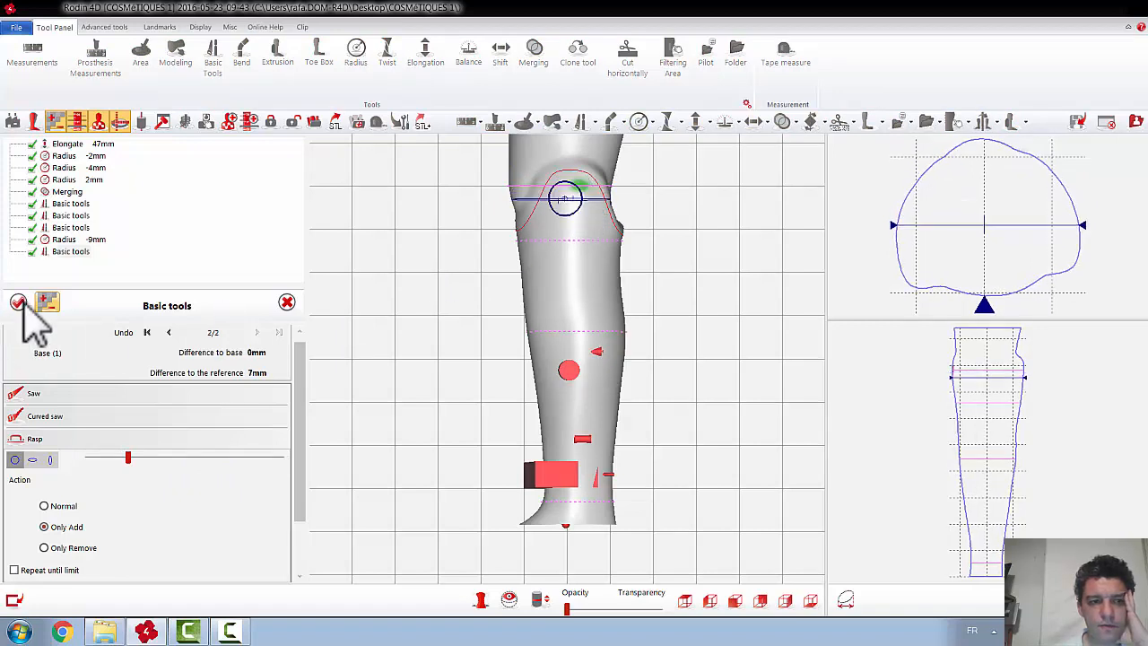
pyautogui.click(20, 302)
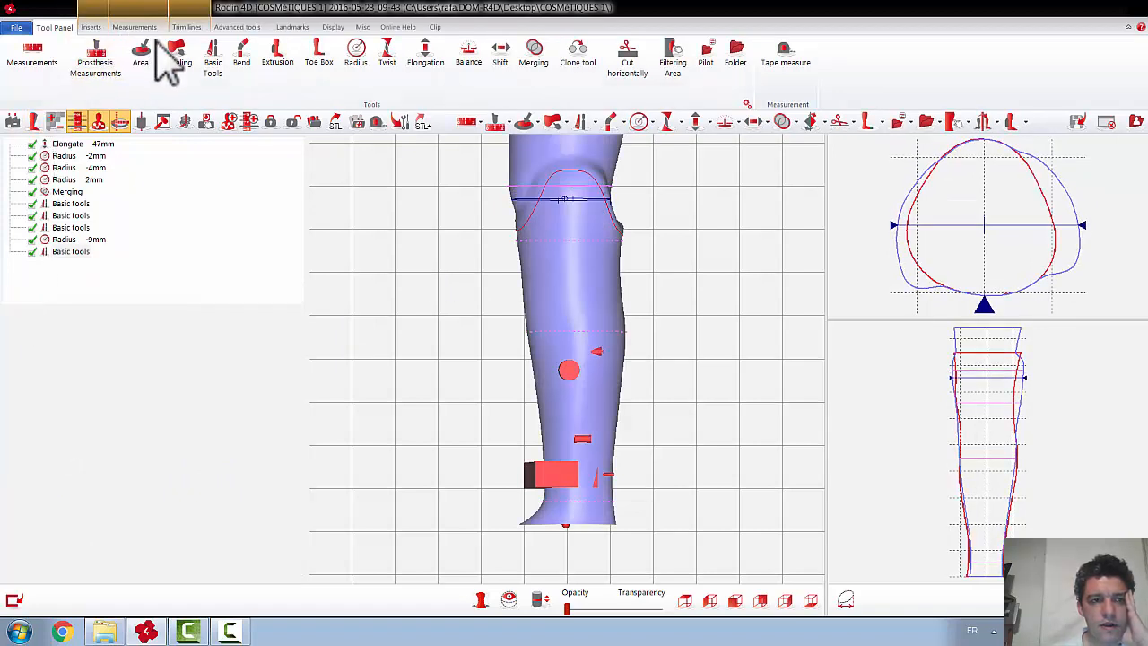
# Display the Lower limit A trim line and show the prosthesis through a semi-transparent form
pyautogui.click(186, 27)
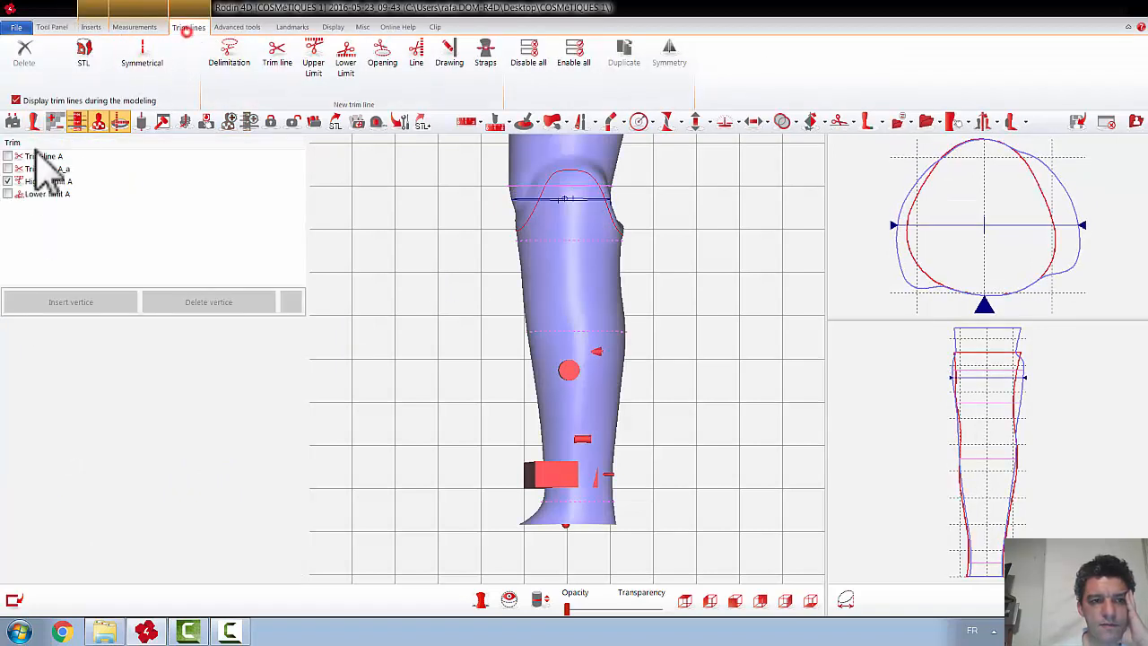
pyautogui.click(8, 194)
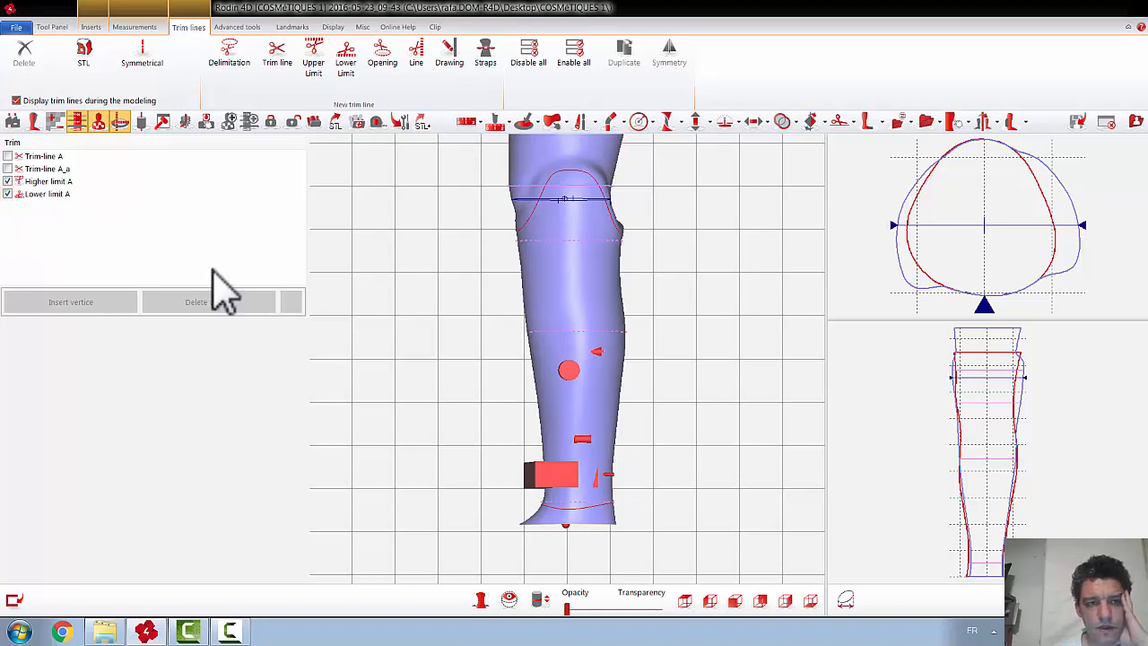
pyautogui.click(93, 27)
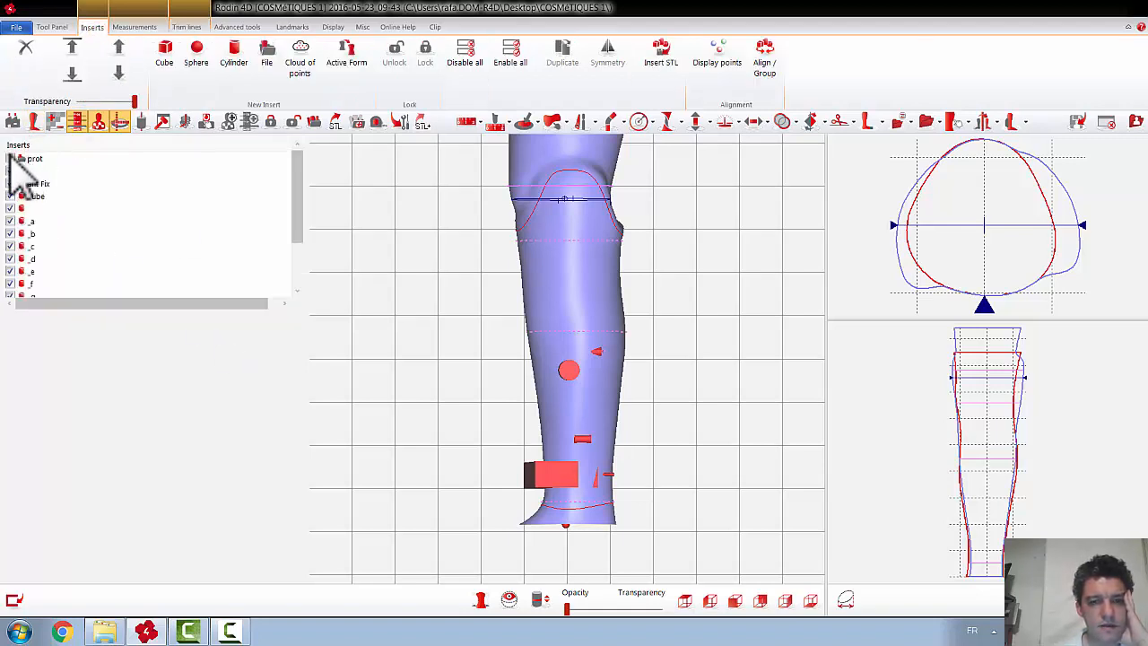
pyautogui.click(10, 158)
pyautogui.click(640, 608)
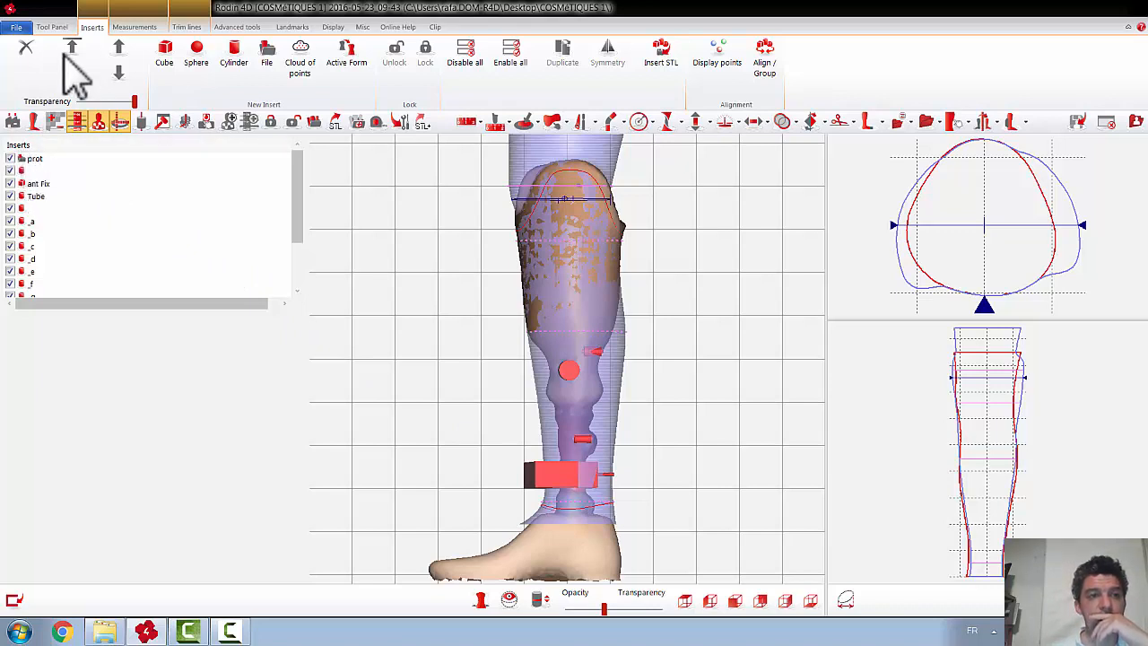
# Display Trim-line A and Trim-line A_a on the form
pyautogui.click(189, 28)
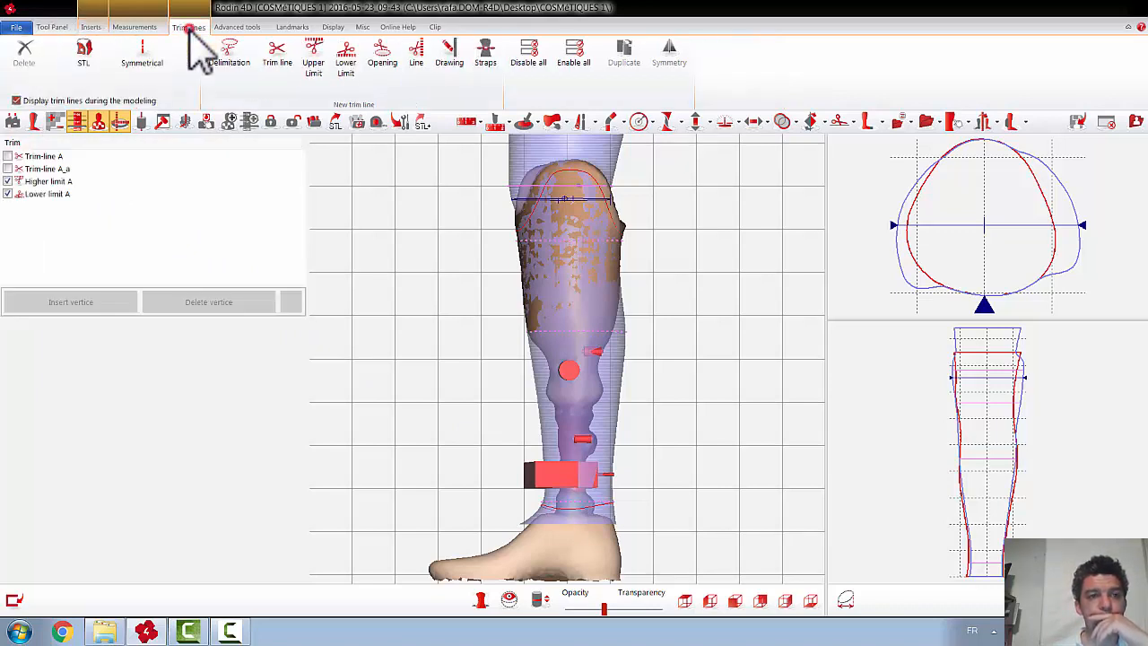
pyautogui.click(7, 157)
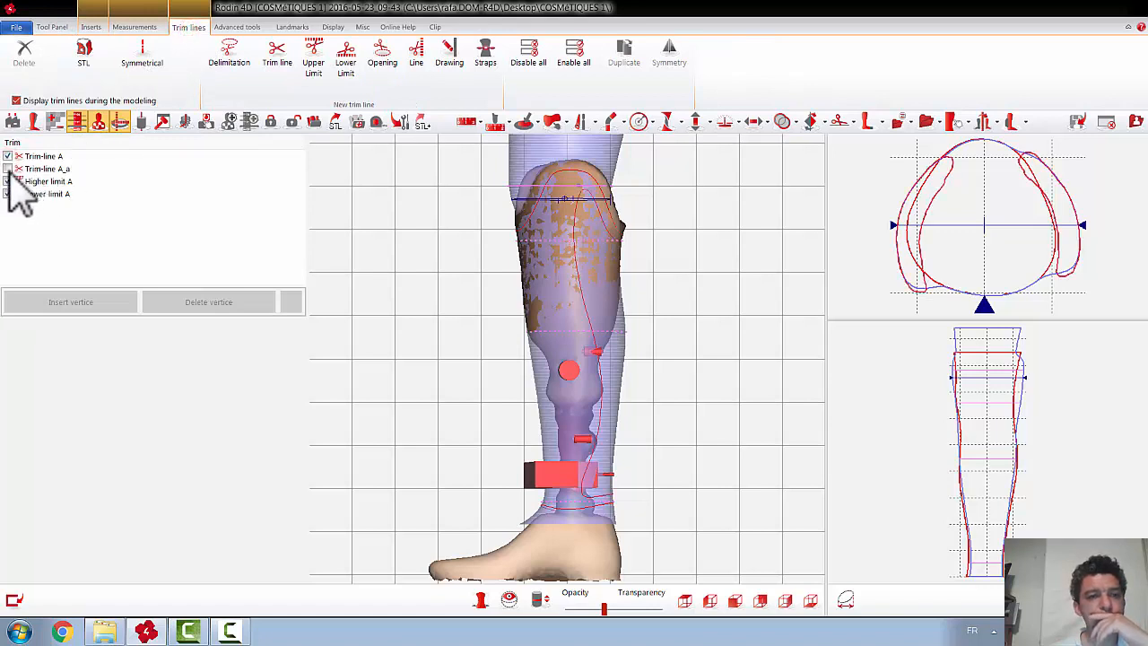
pyautogui.click(7, 169)
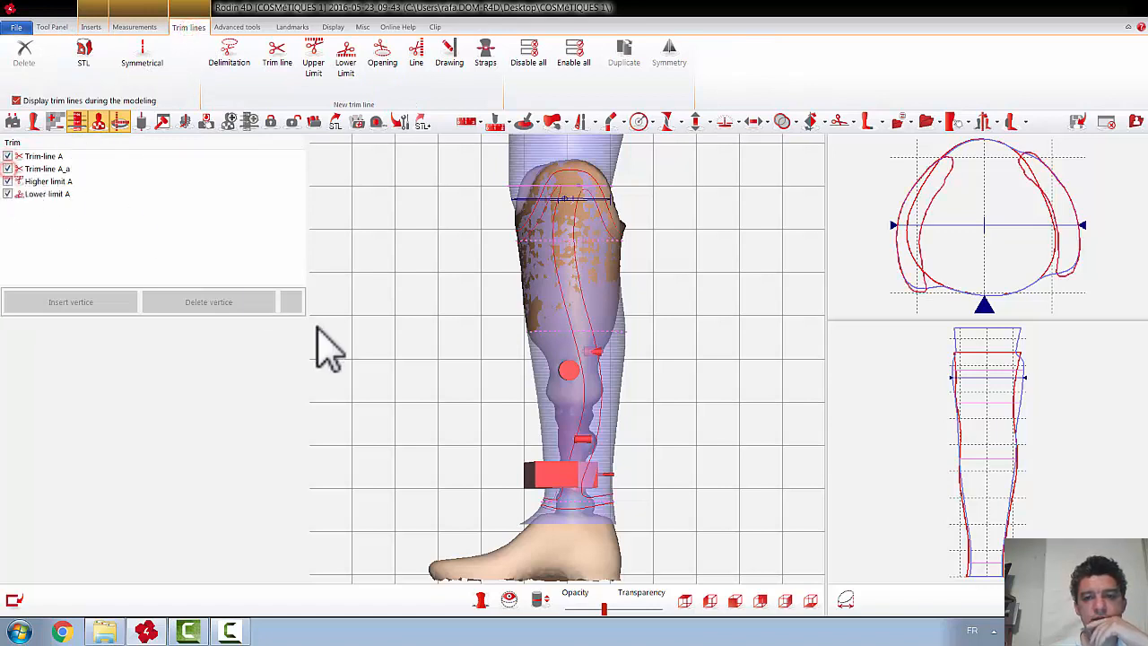
# Make the form opaque, hide the prosthesis and examine the trim lines from the back and both sides
pyautogui.click(638, 609)
pyautogui.moveTo(687, 479); pyautogui.dragTo(597, 484)
pyautogui.click(91, 27)
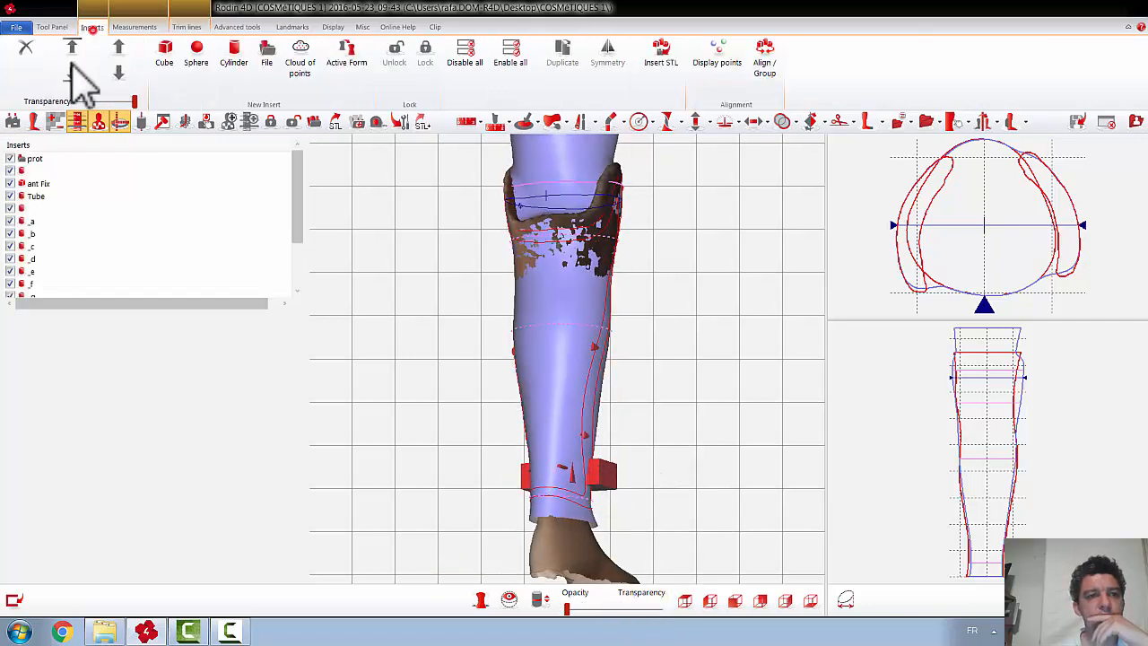
pyautogui.click(10, 159)
pyautogui.moveTo(697, 313); pyautogui.dragTo(646, 247)
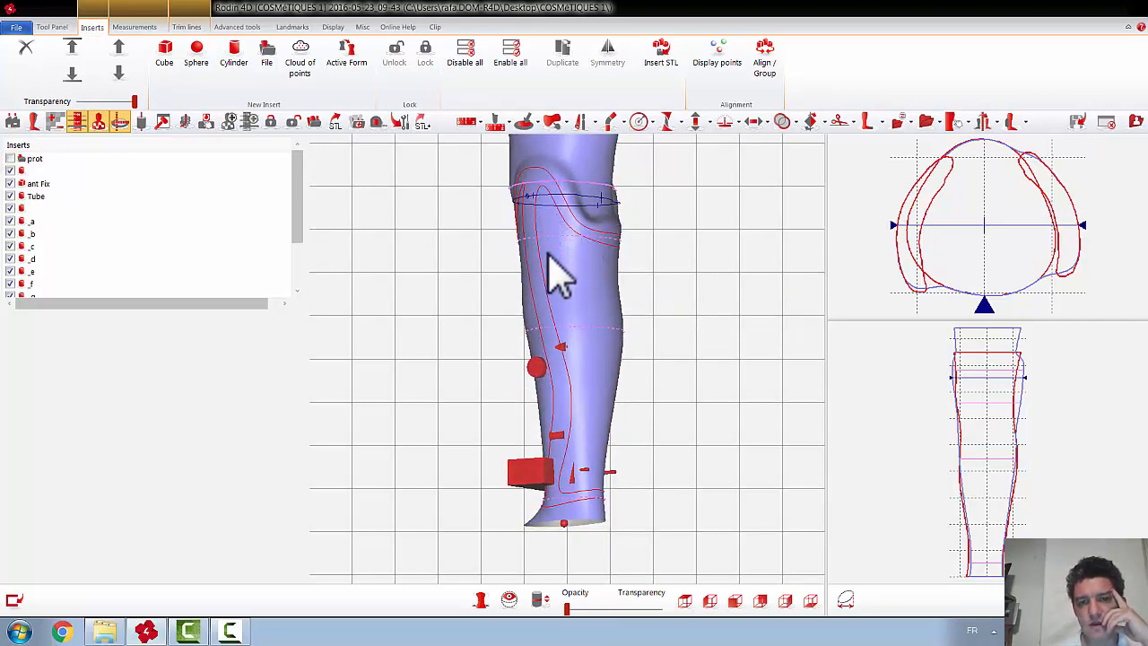
pyautogui.moveTo(679, 377); pyautogui.dragTo(712, 385)
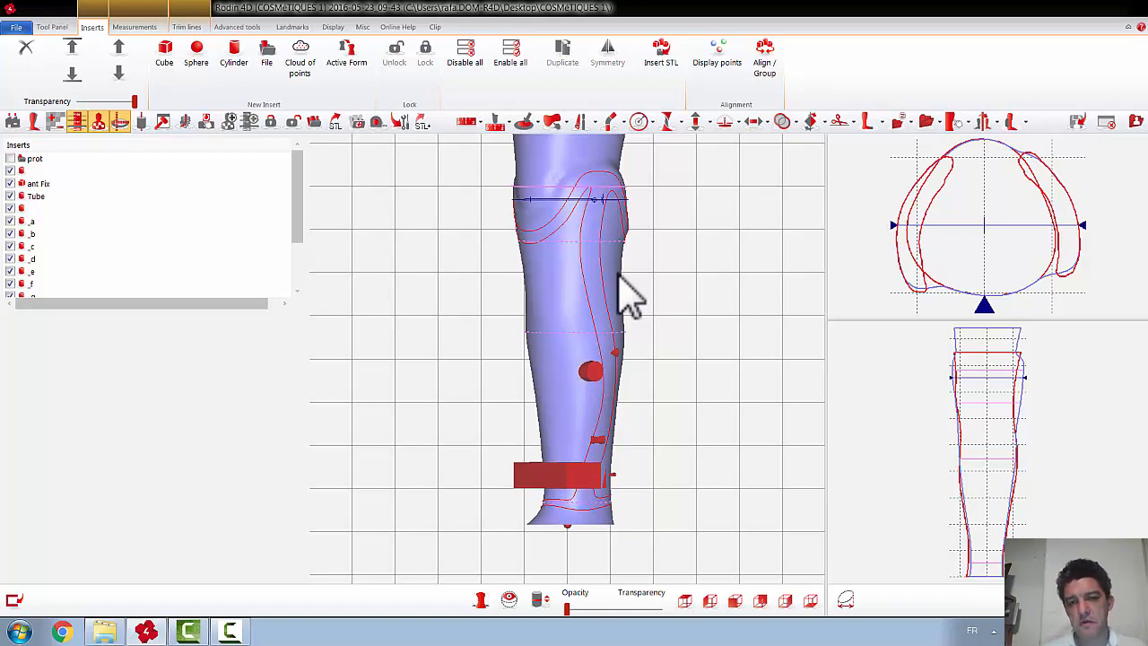
pyautogui.moveTo(652, 278); pyautogui.dragTo(633, 282, button='middle')
pyautogui.moveTo(633, 282); pyautogui.dragTo(631, 282)
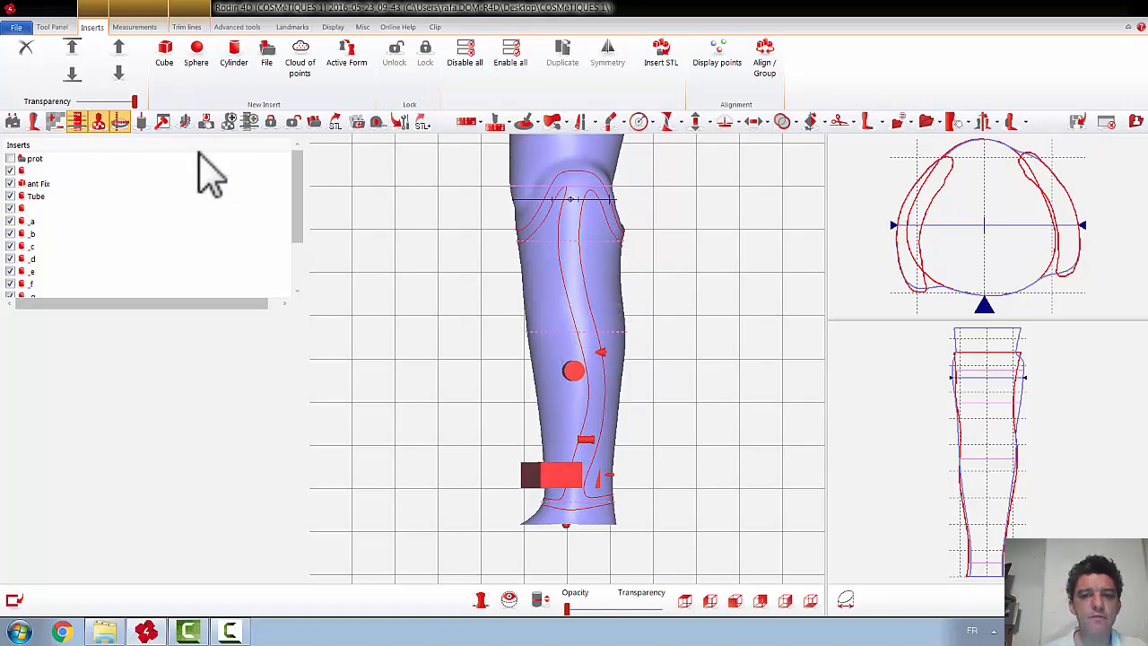
# Apply a total Radius modification in All mode with an amplitude of 1 mm to the form and validate
pyautogui.click(188, 28)
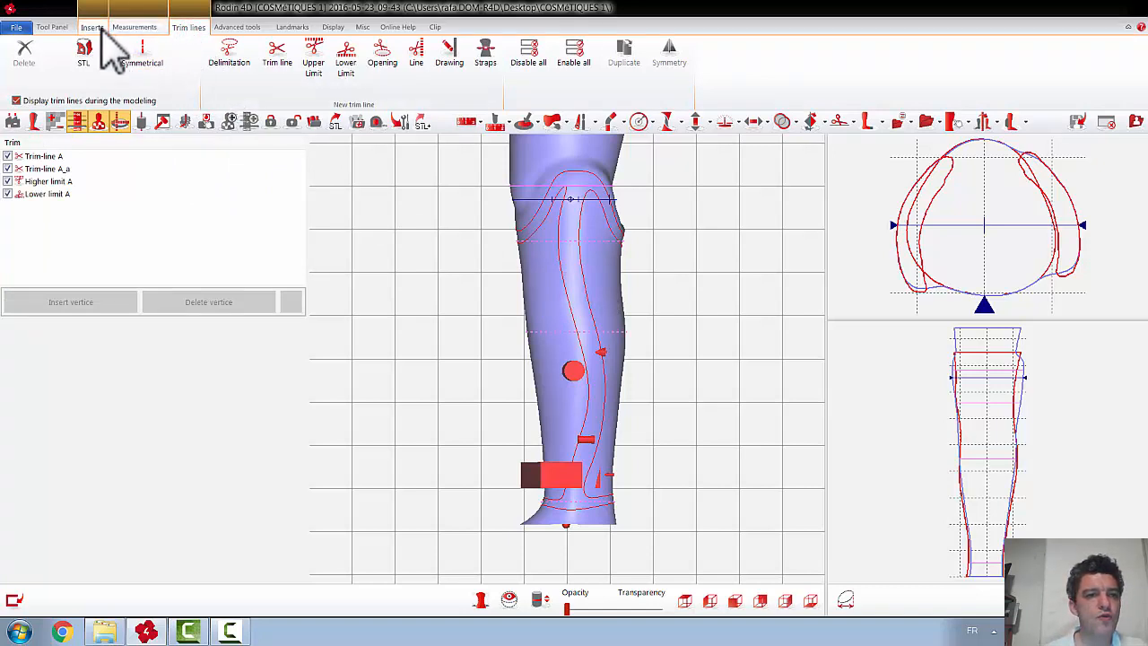
pyautogui.click(639, 123)
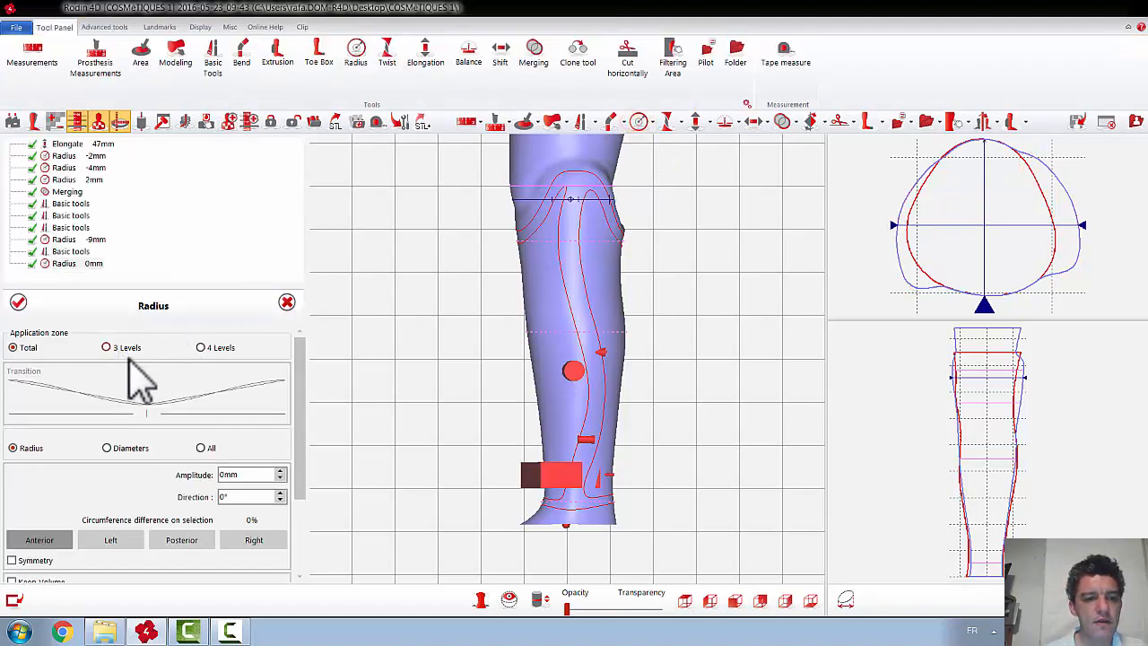
pyautogui.click(201, 448)
pyautogui.scroll(1, 250, 476)
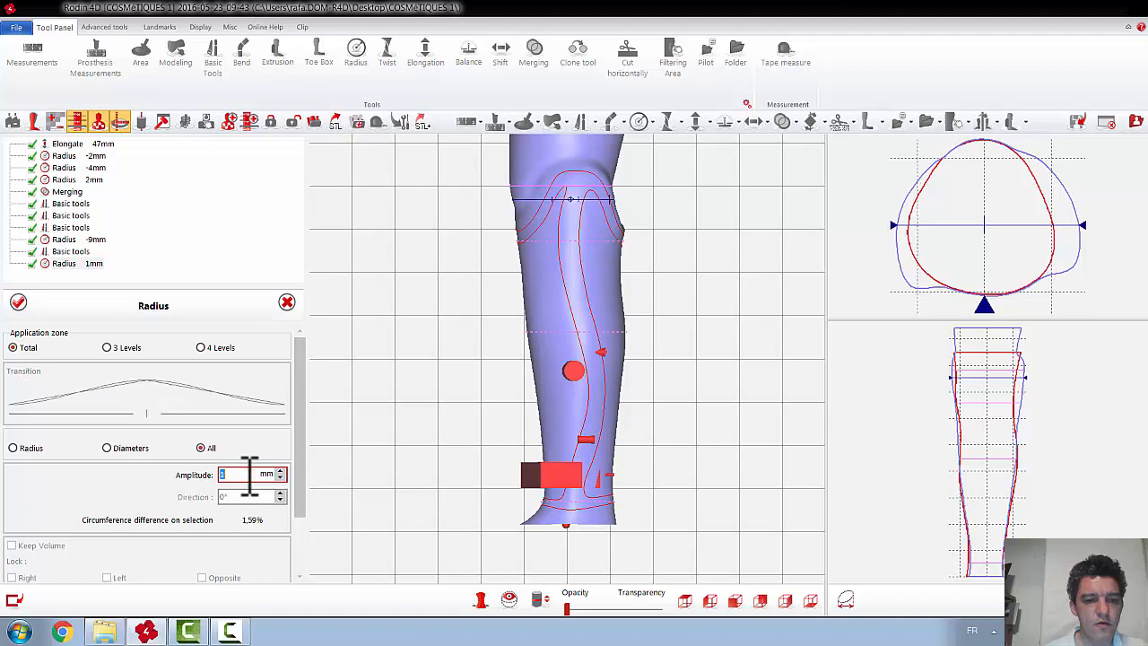
pyautogui.click(18, 302)
# Hide Trim-line A and Trim-line A_a, then create an insert from the form cut between Higher limit A and Lower limit A
pyautogui.click(186, 28)
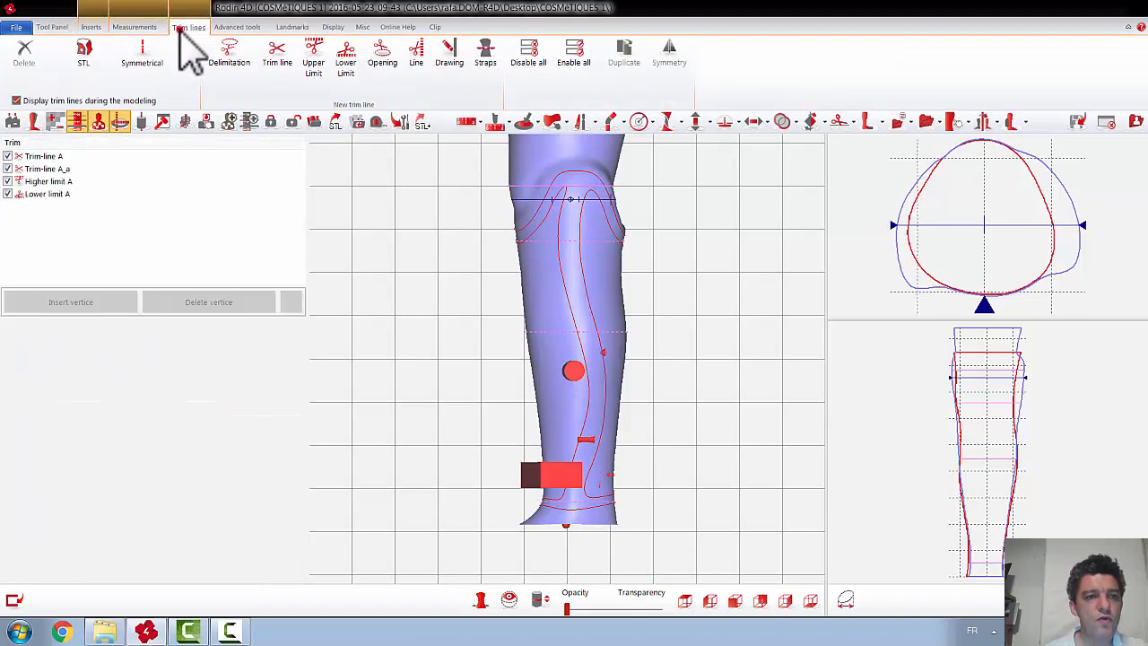
pyautogui.click(8, 156)
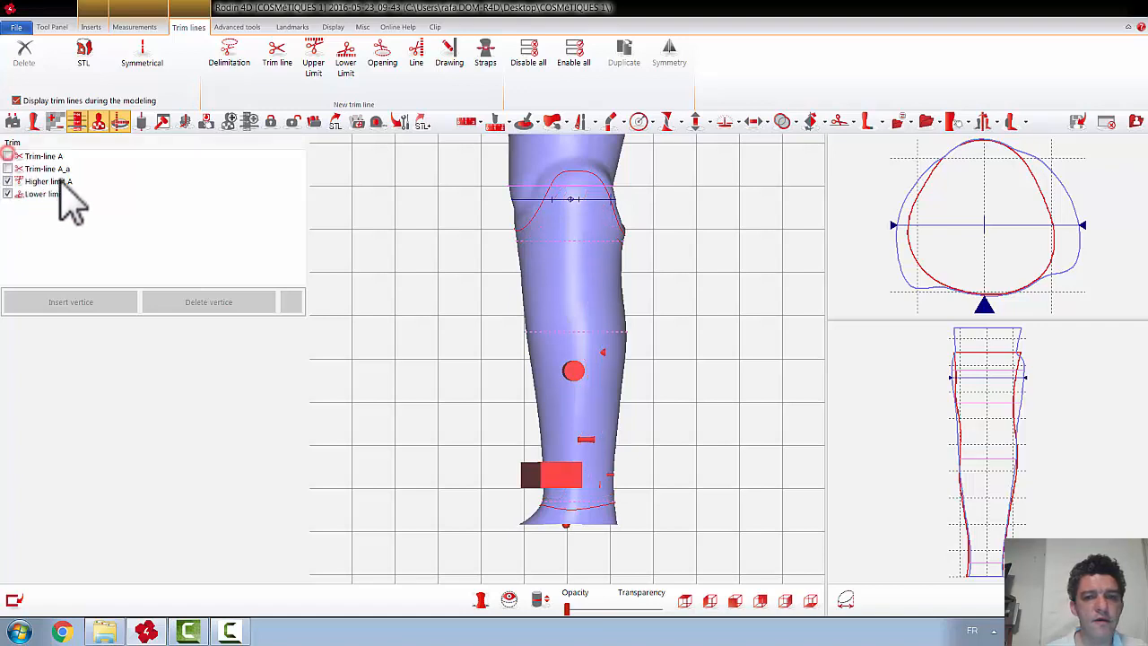
pyautogui.click(79, 56)
pyautogui.moveTo(891, 249); pyautogui.dragTo(843, 215)
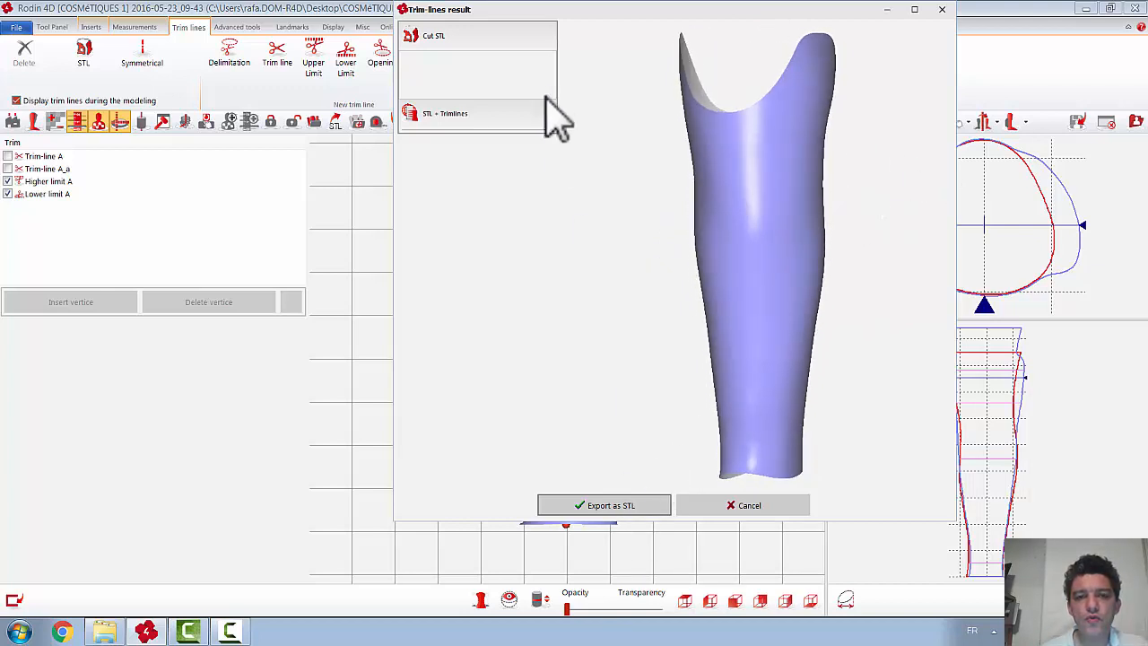
pyautogui.click(478, 75)
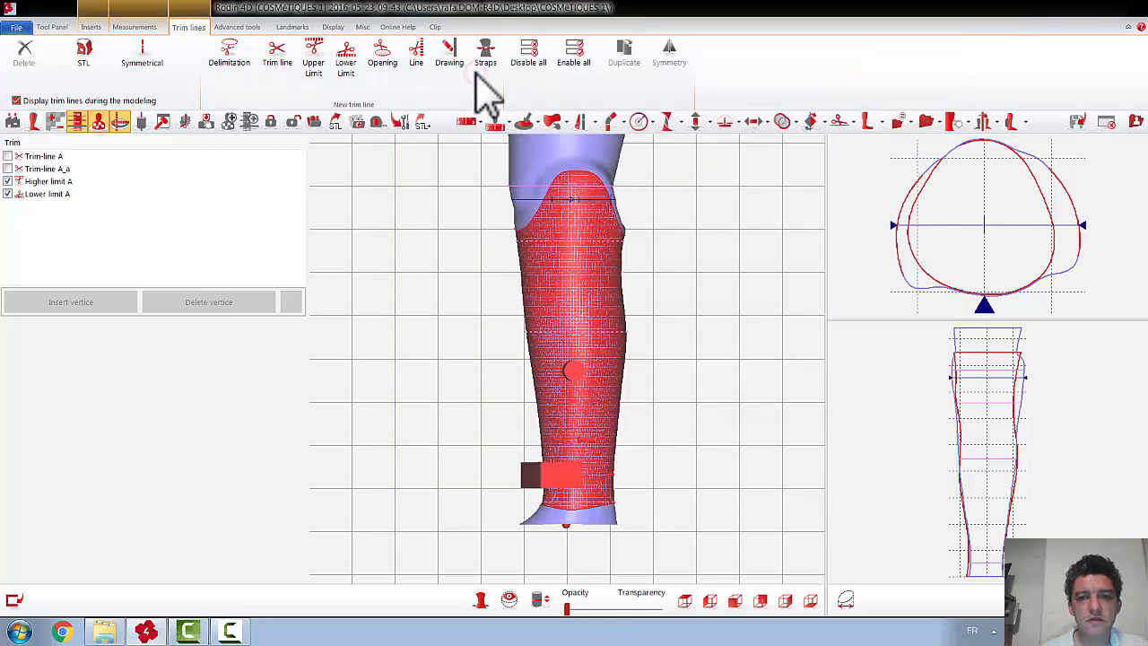
pyautogui.click(92, 27)
pyautogui.moveTo(298, 195); pyautogui.dragTo(301, 293)
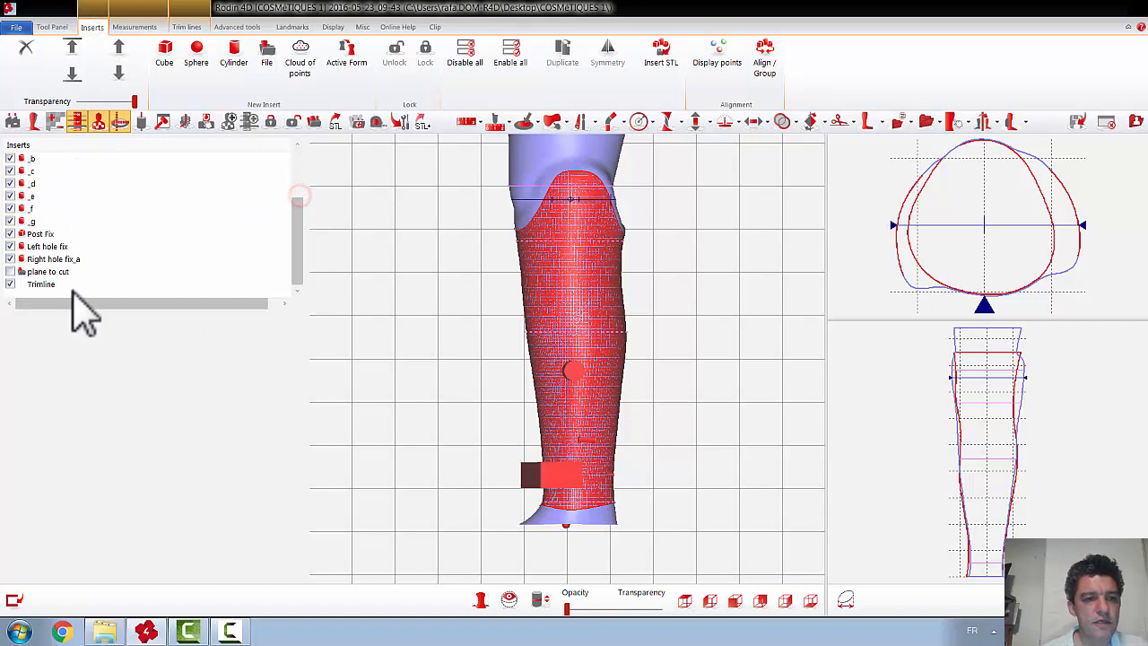
# Enlarge the whole form with a total Radius modification in All mode, amplitude 5 mm, and validate
pyautogui.click(61, 27)
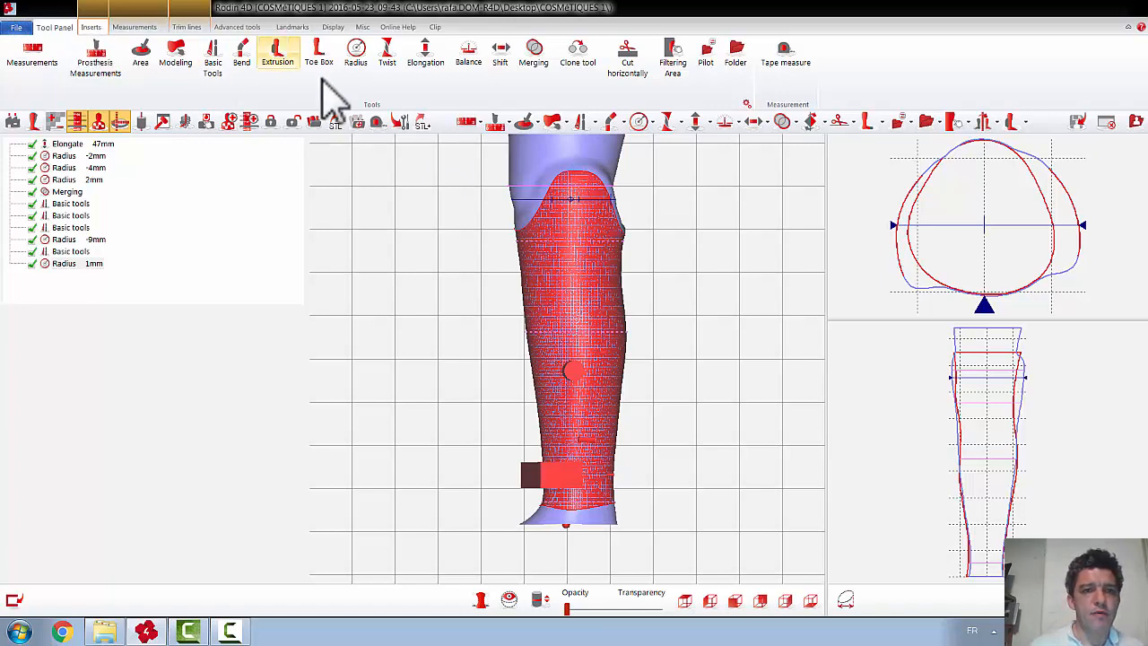
pyautogui.click(356, 55)
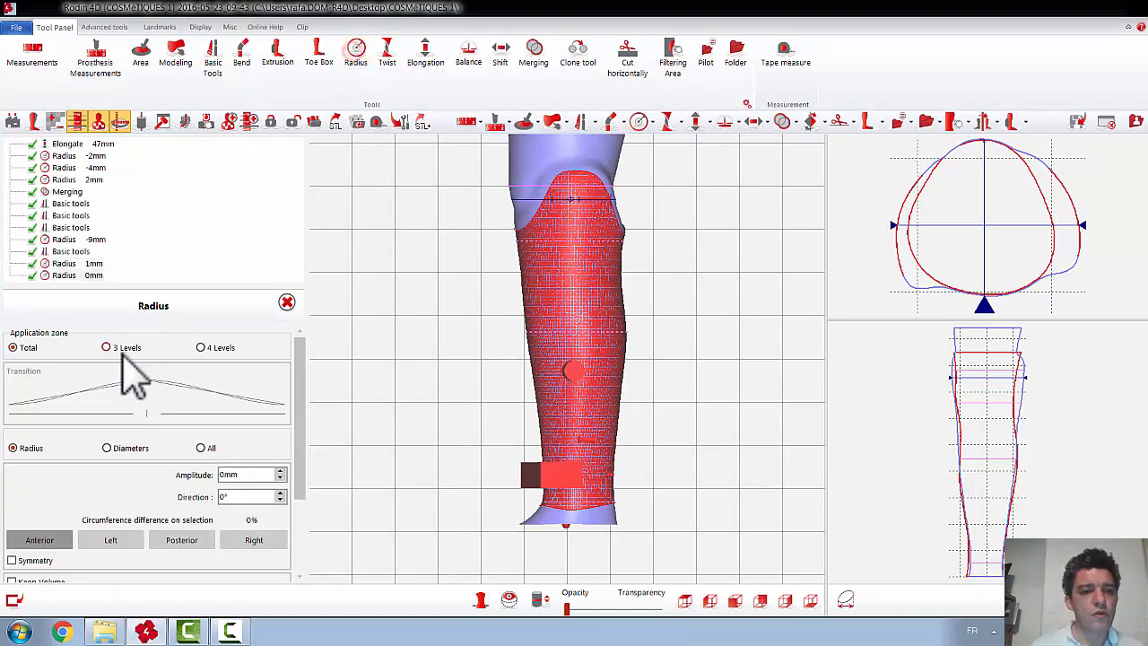
pyautogui.click(201, 448)
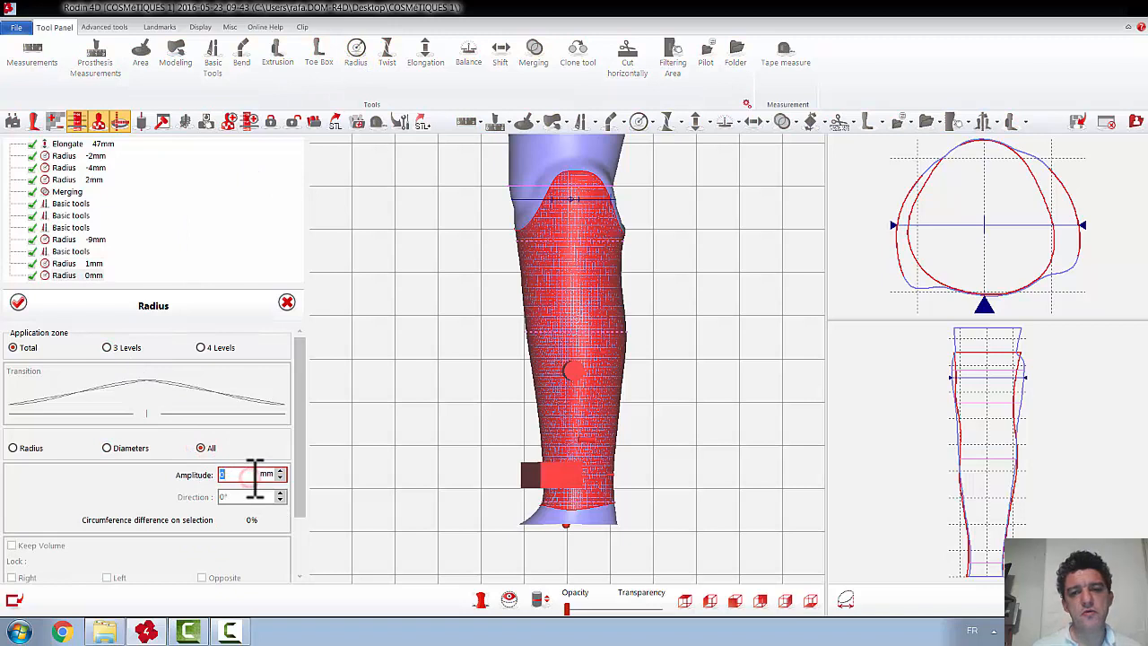
pyautogui.scroll(4, 256, 475)
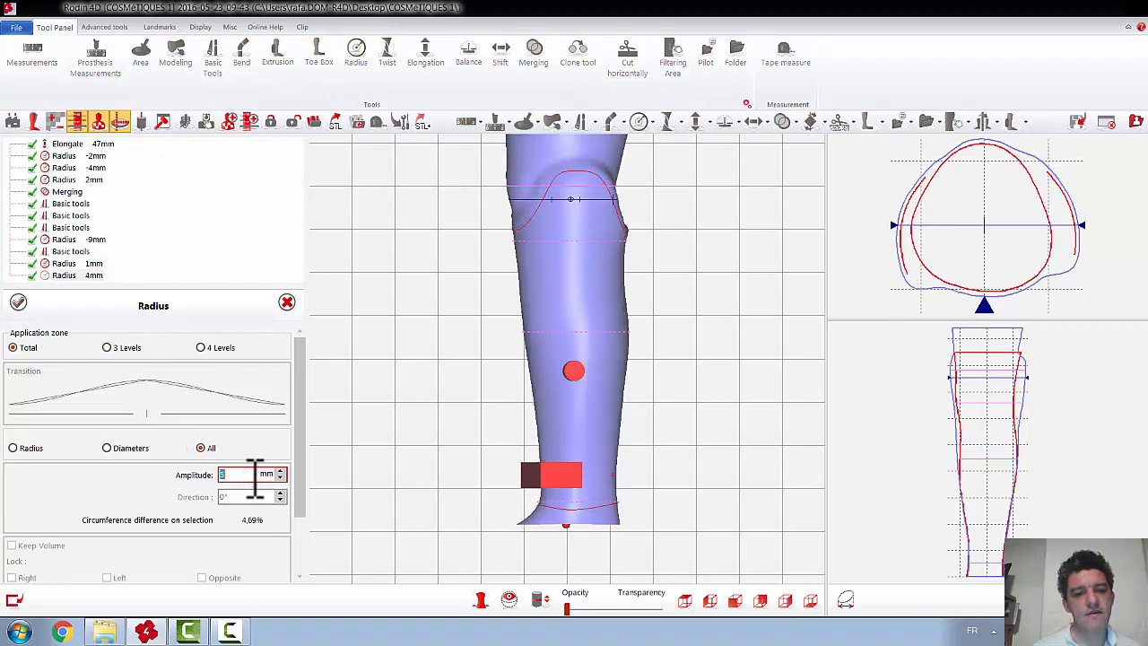
pyautogui.click(18, 303)
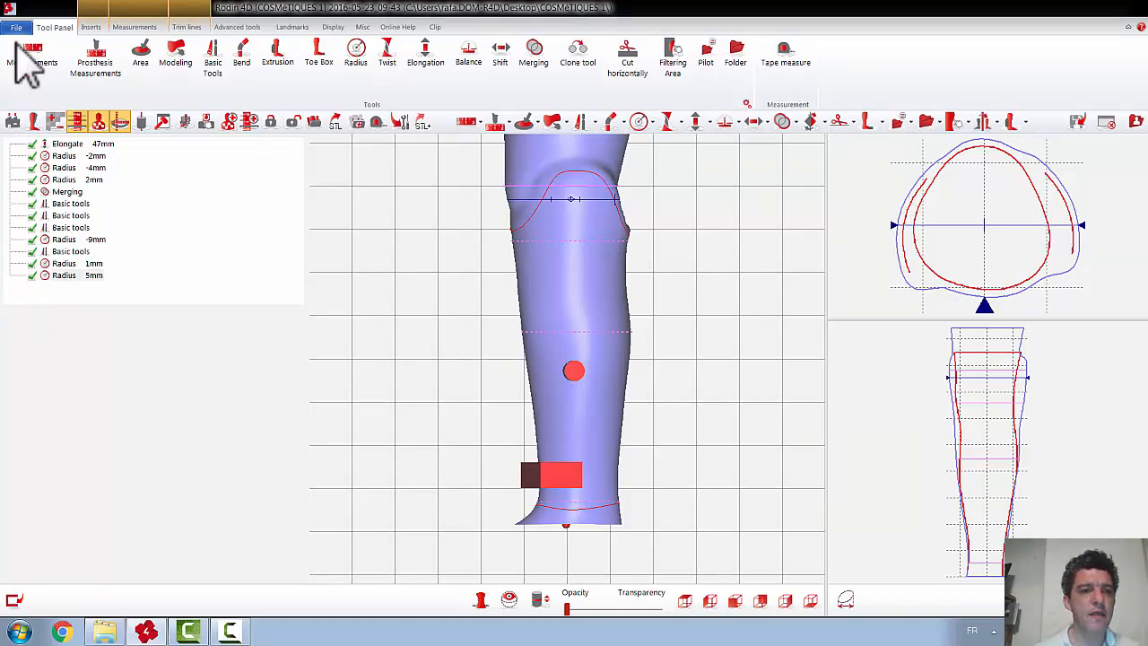
# Enable only Trim-line A, hiding both limits, and export the cut part as an STL file to the desktop
pyautogui.click(188, 27)
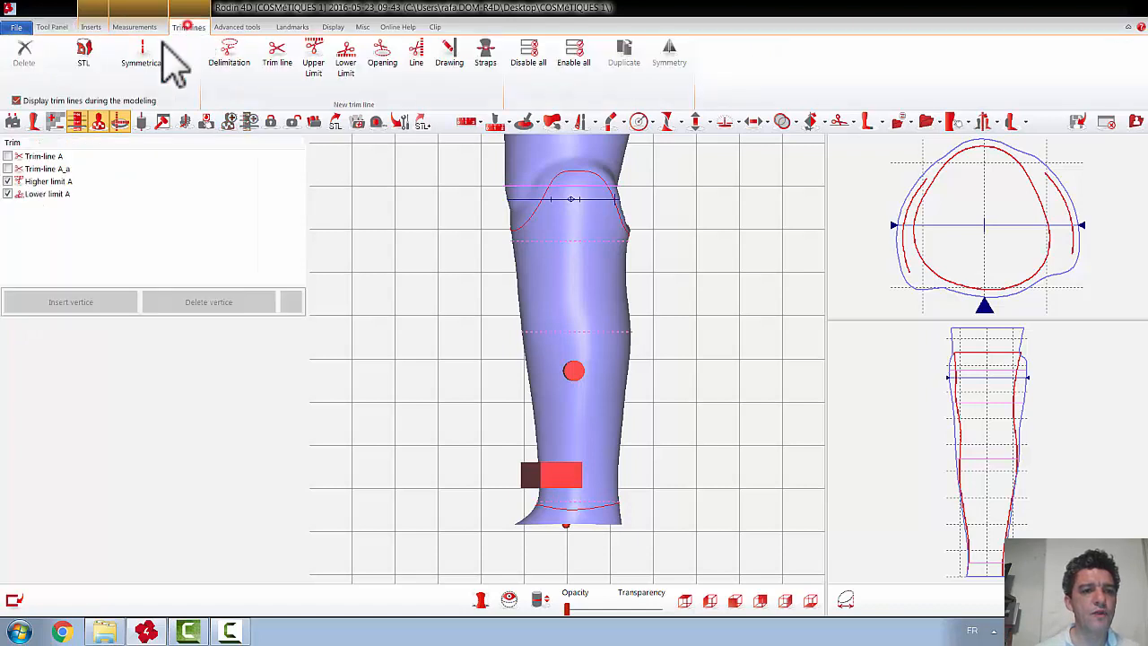
pyautogui.click(7, 181)
pyautogui.click(7, 194)
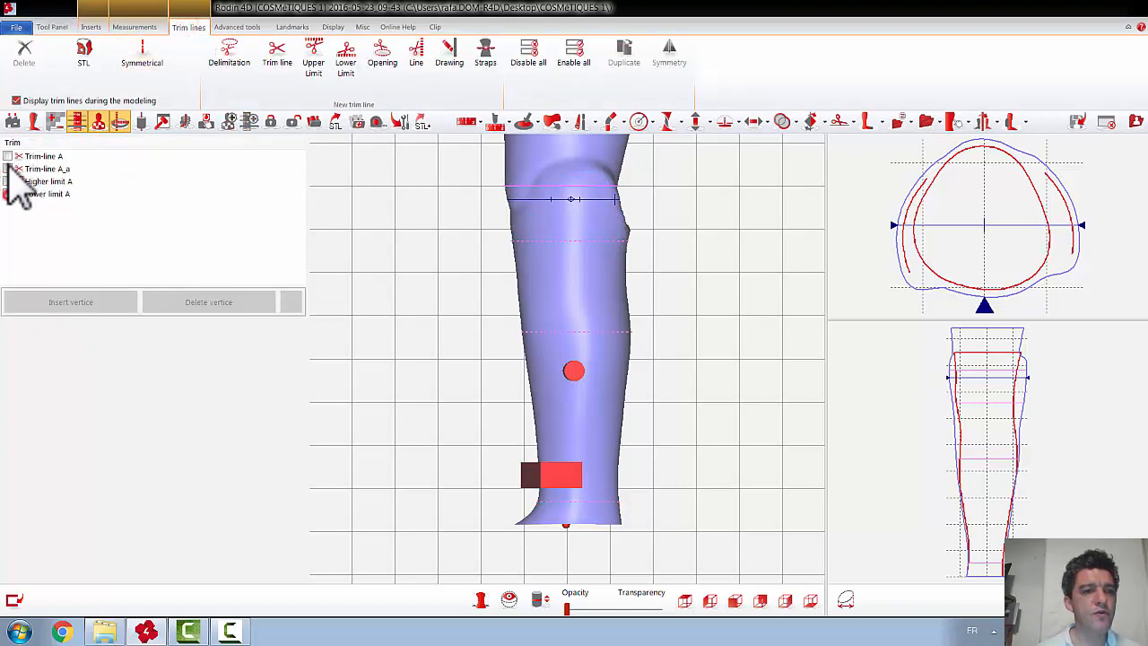
pyautogui.click(85, 57)
pyautogui.moveTo(737, 365); pyautogui.dragTo(439, 353)
pyautogui.click(574, 507)
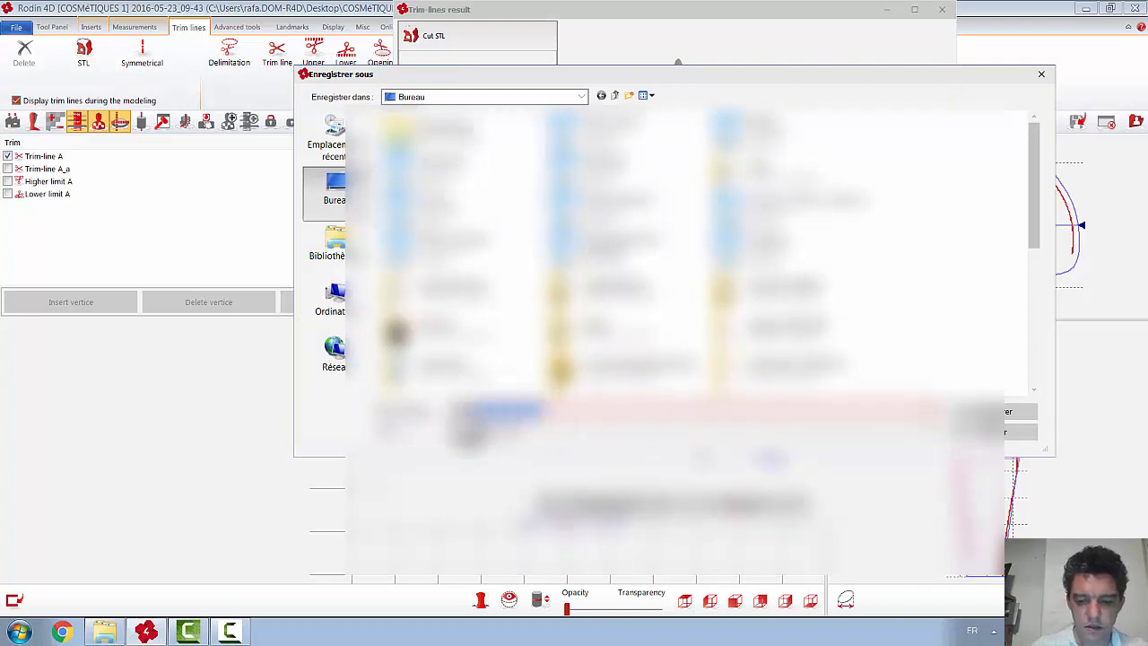
pyautogui.write('co')
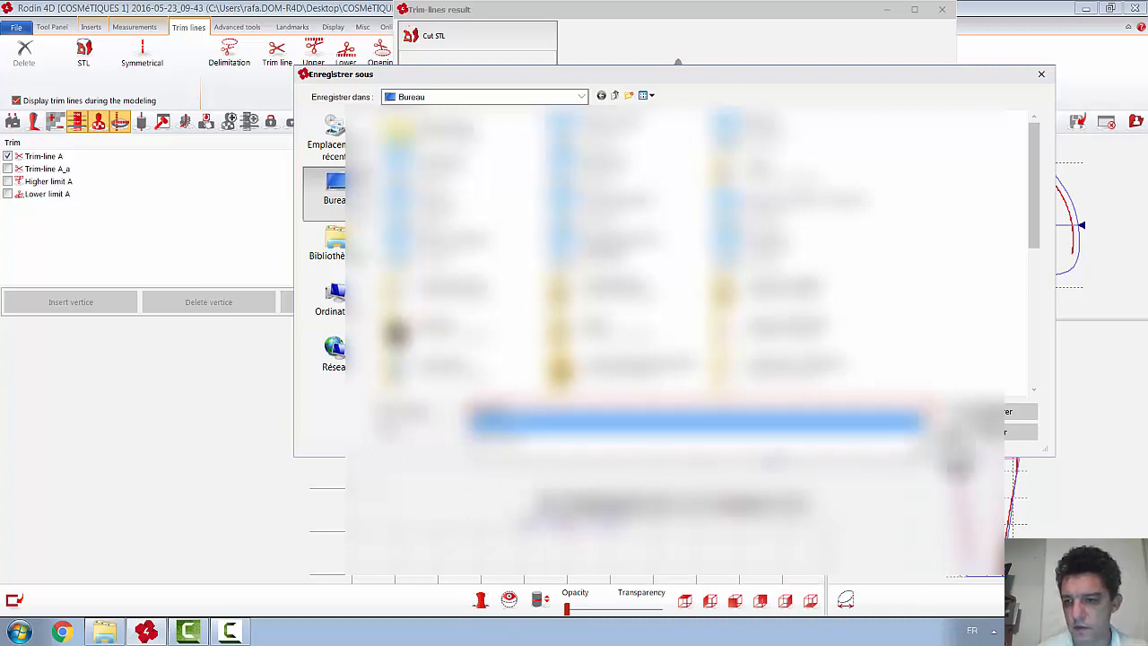
pyautogui.click(1014, 413)
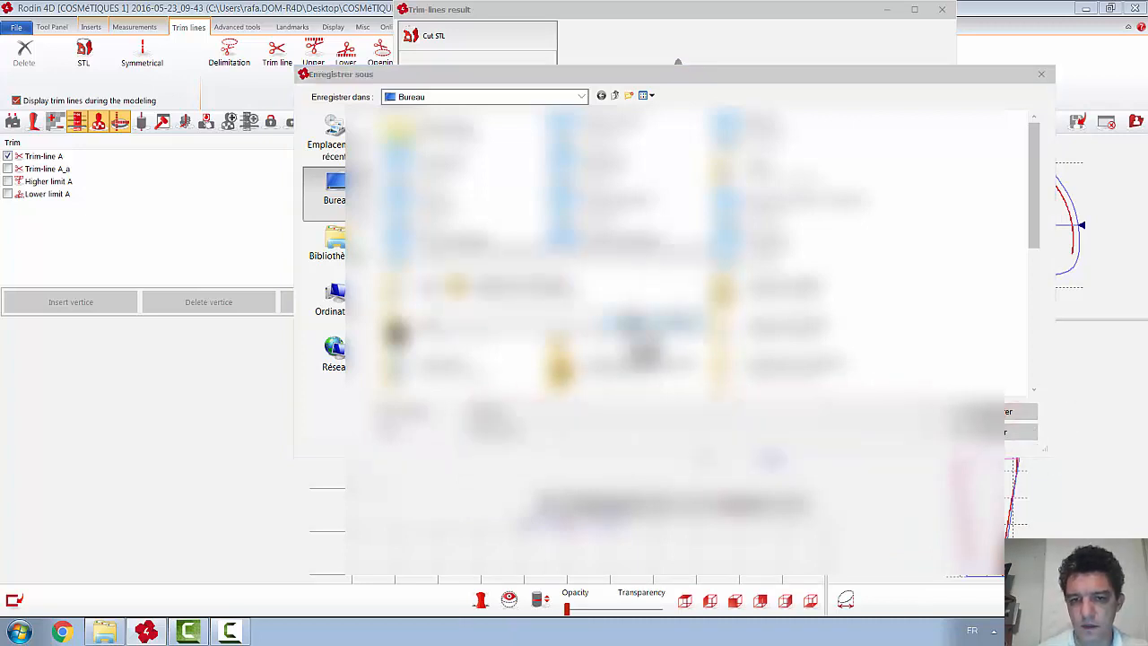
pyautogui.click(632, 321)
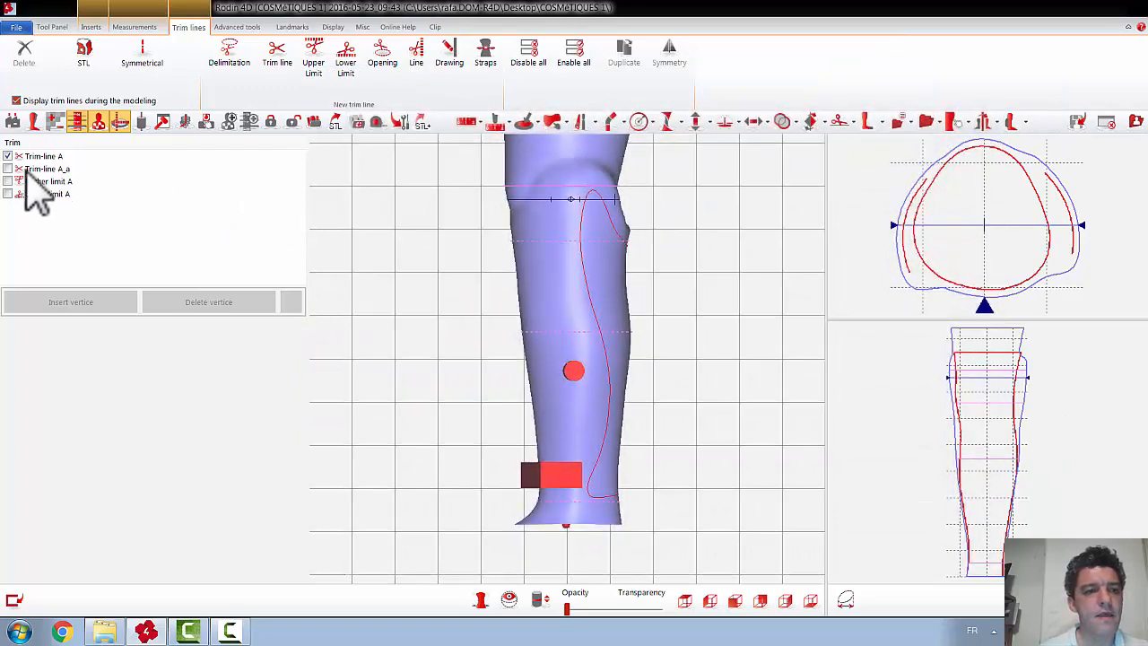
# Enable Trim-line A_a instead of Trim-line A and export the cut part as an STL file to the desktop
pyautogui.click(8, 156)
pyautogui.click(8, 168)
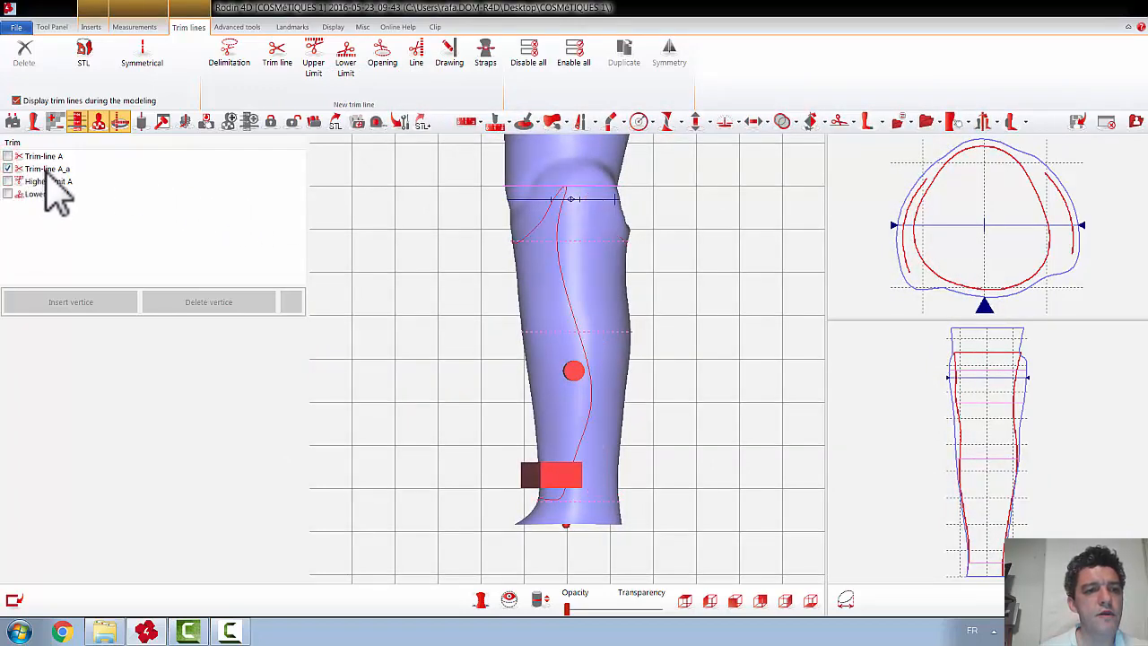
pyautogui.click(45, 170)
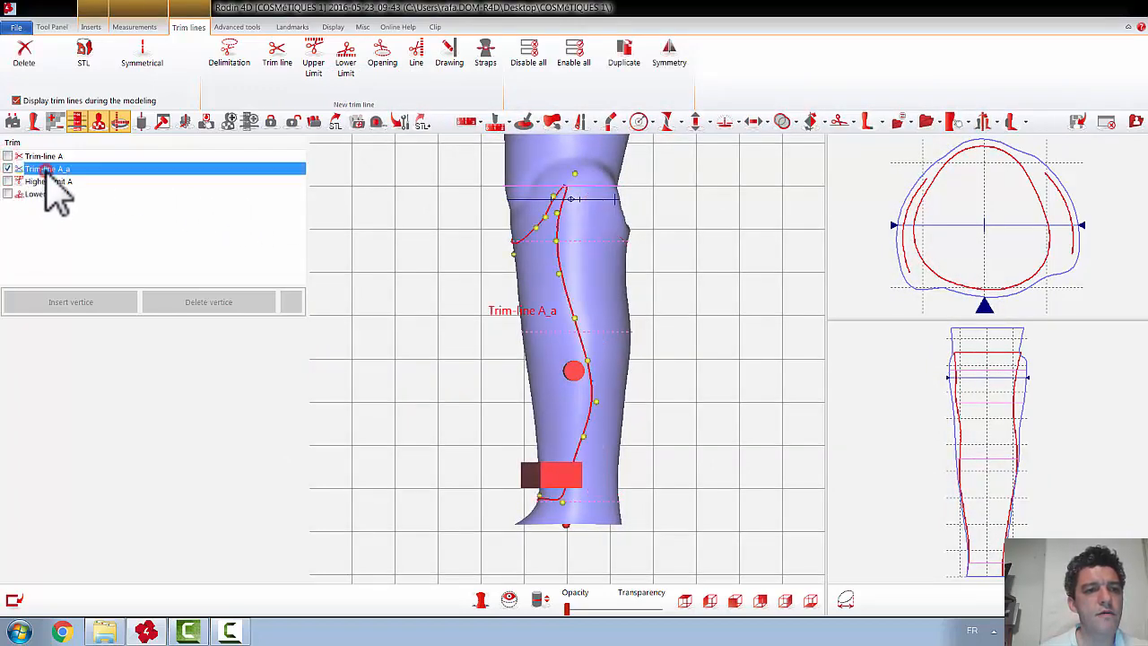
pyautogui.click(84, 54)
pyautogui.moveTo(852, 256); pyautogui.dragTo(902, 289)
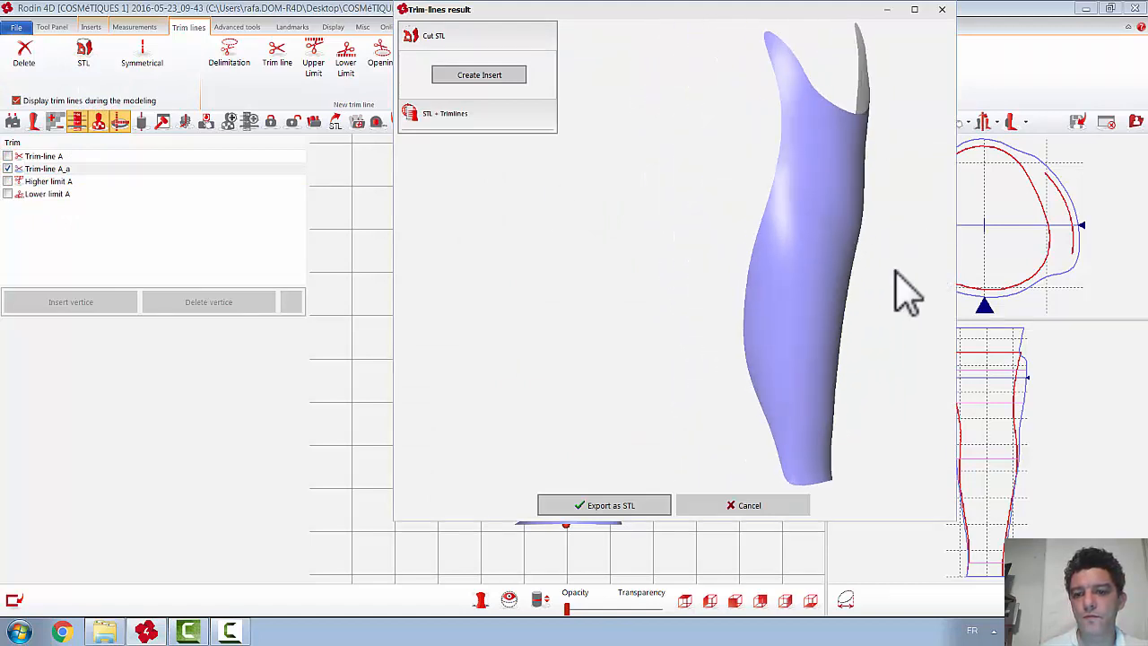
pyautogui.click(653, 504)
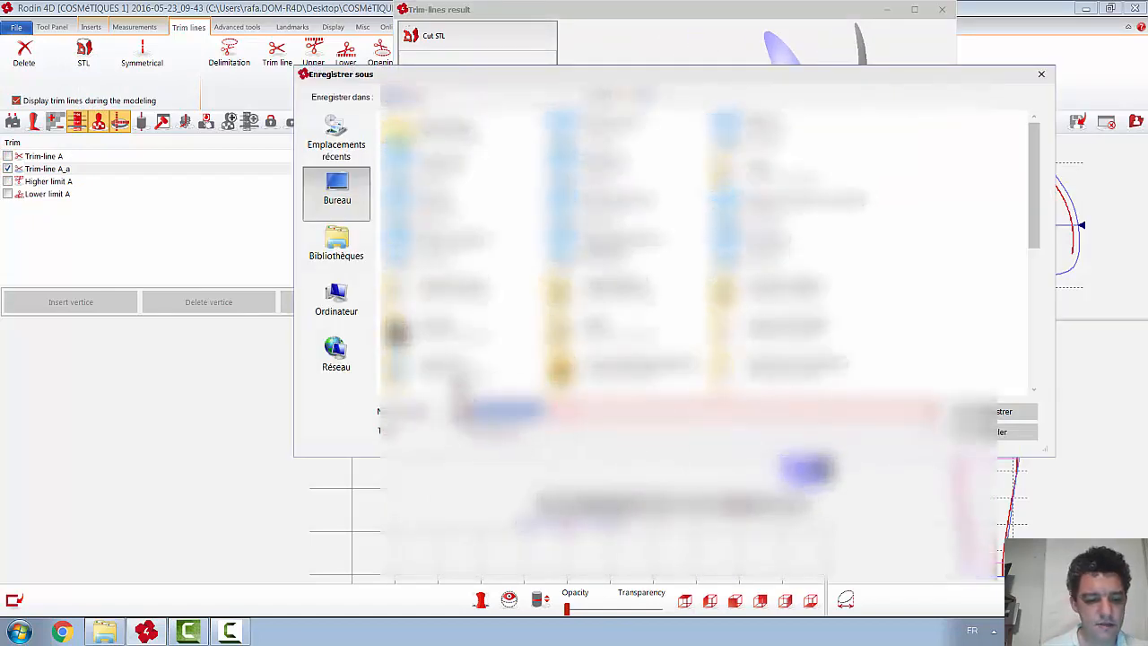
pyautogui.write('tes')
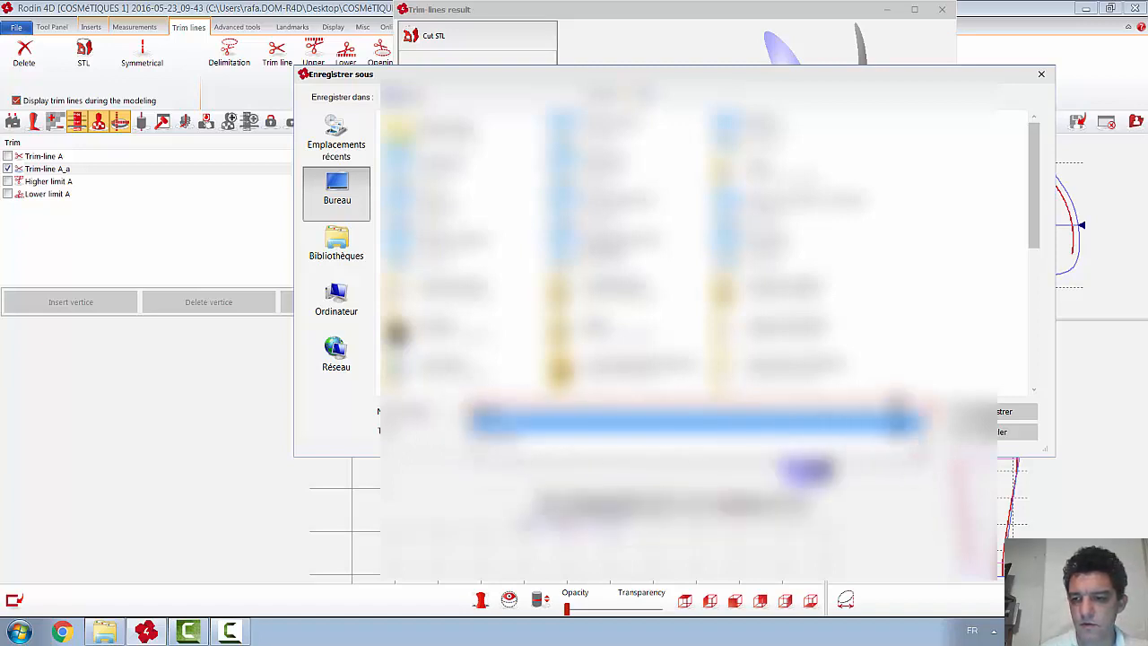
pyautogui.click(1003, 415)
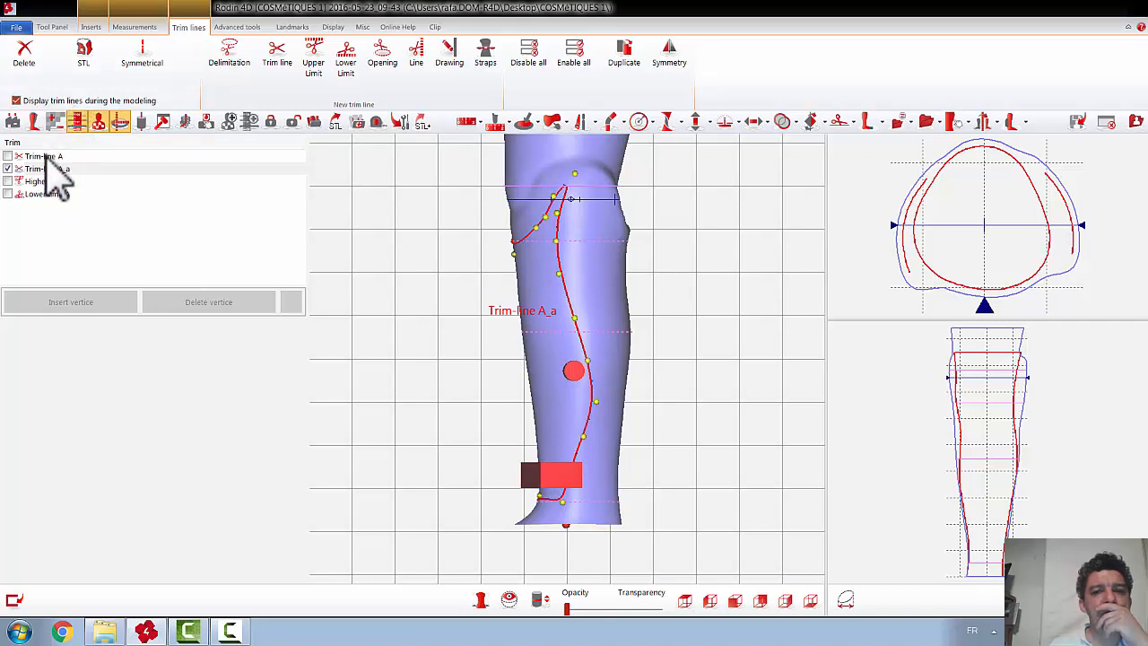
# Add an unnamed file insert and load the Anterior STL file into it from the standard folder
pyautogui.click(93, 27)
pyautogui.click(266, 52)
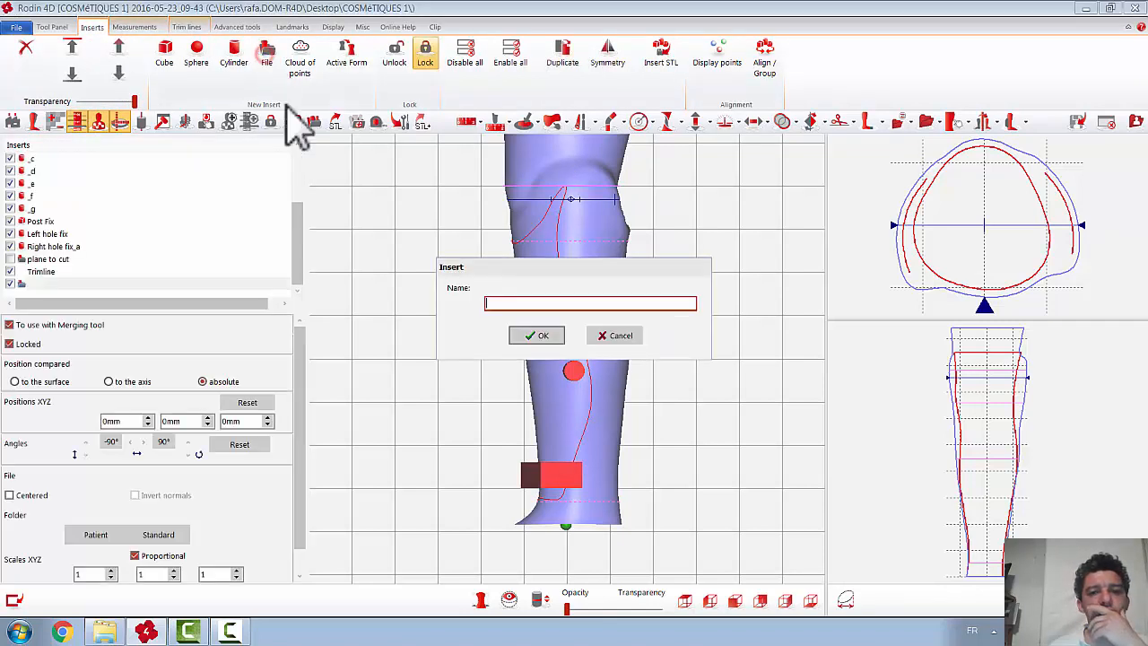
pyautogui.click(541, 337)
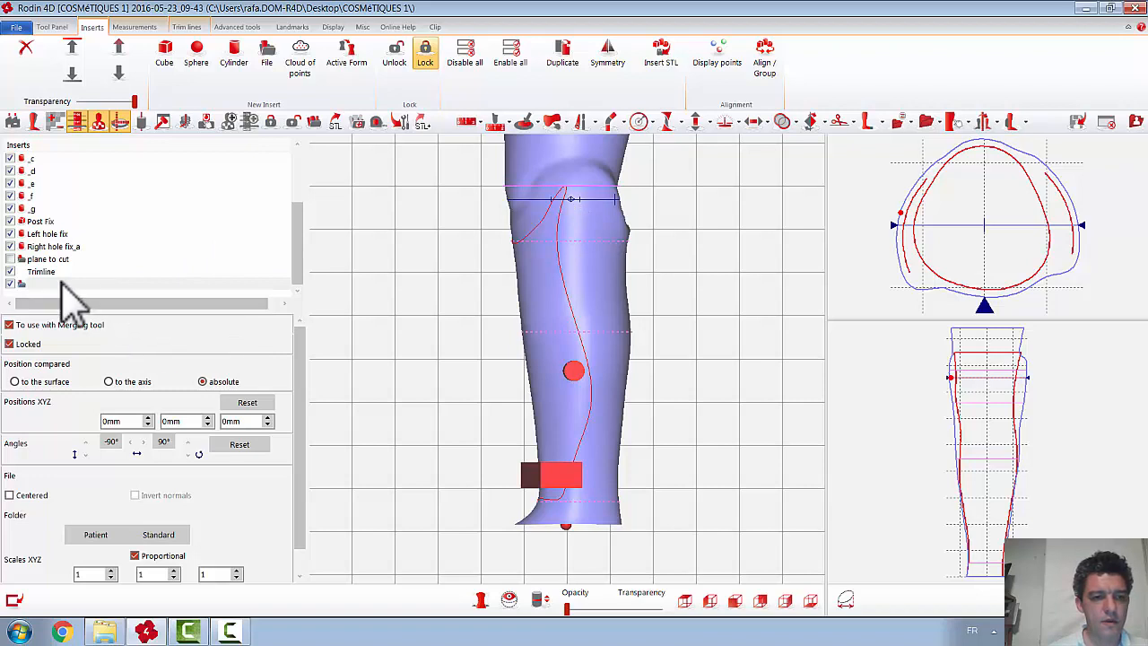
pyautogui.click(157, 535)
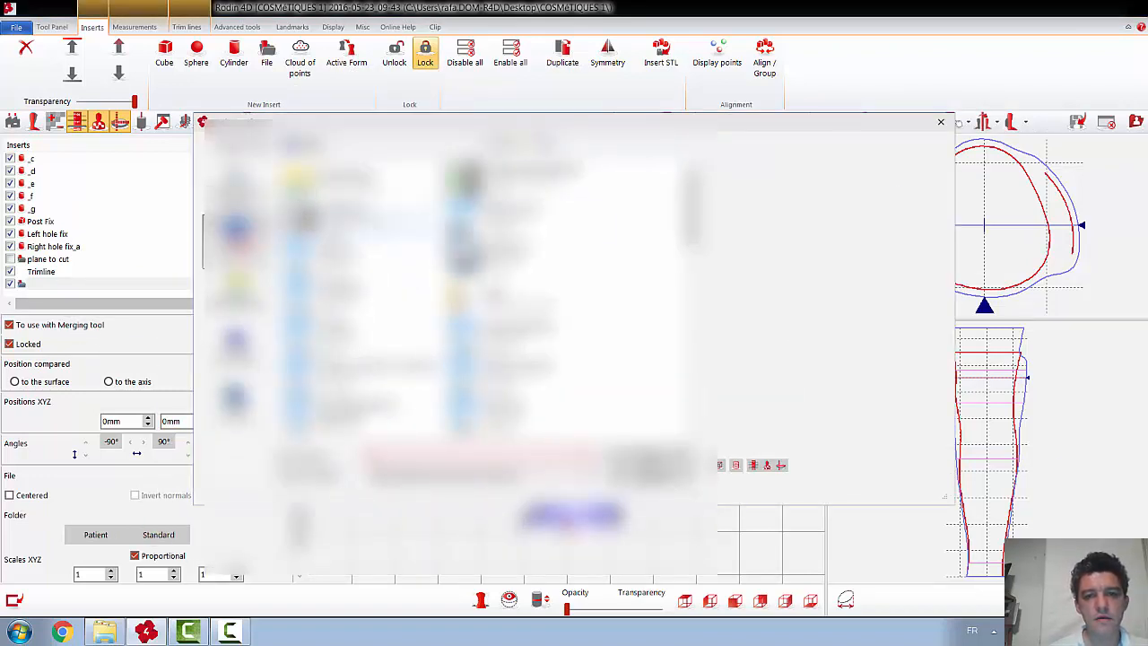
pyautogui.click(341, 292)
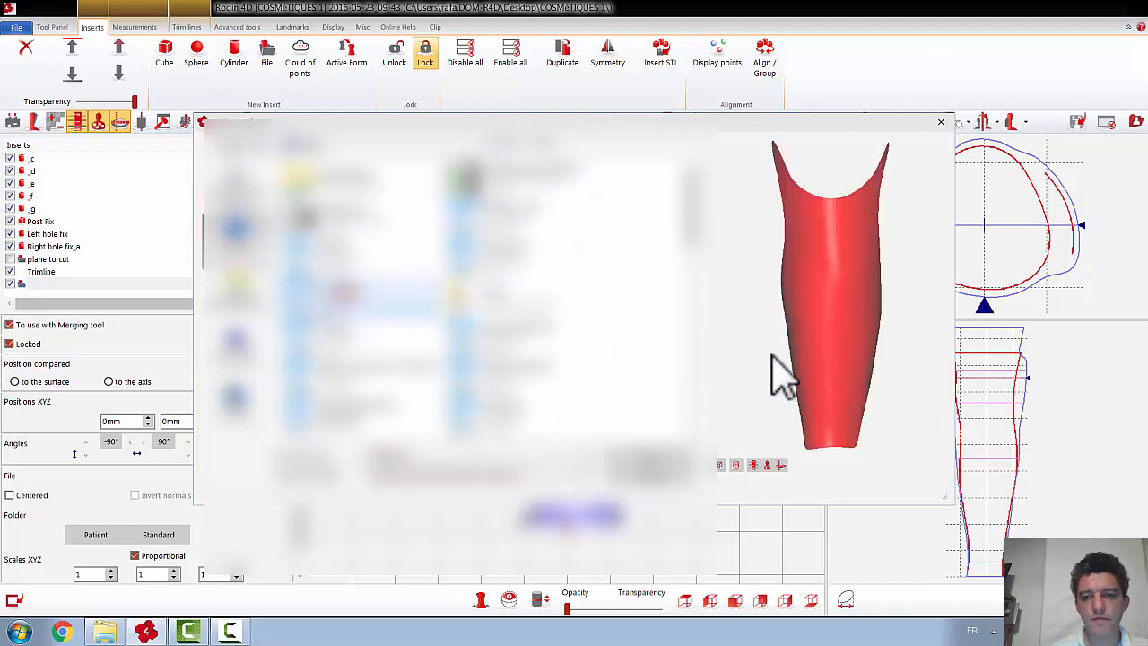
pyautogui.moveTo(846, 371); pyautogui.dragTo(687, 498)
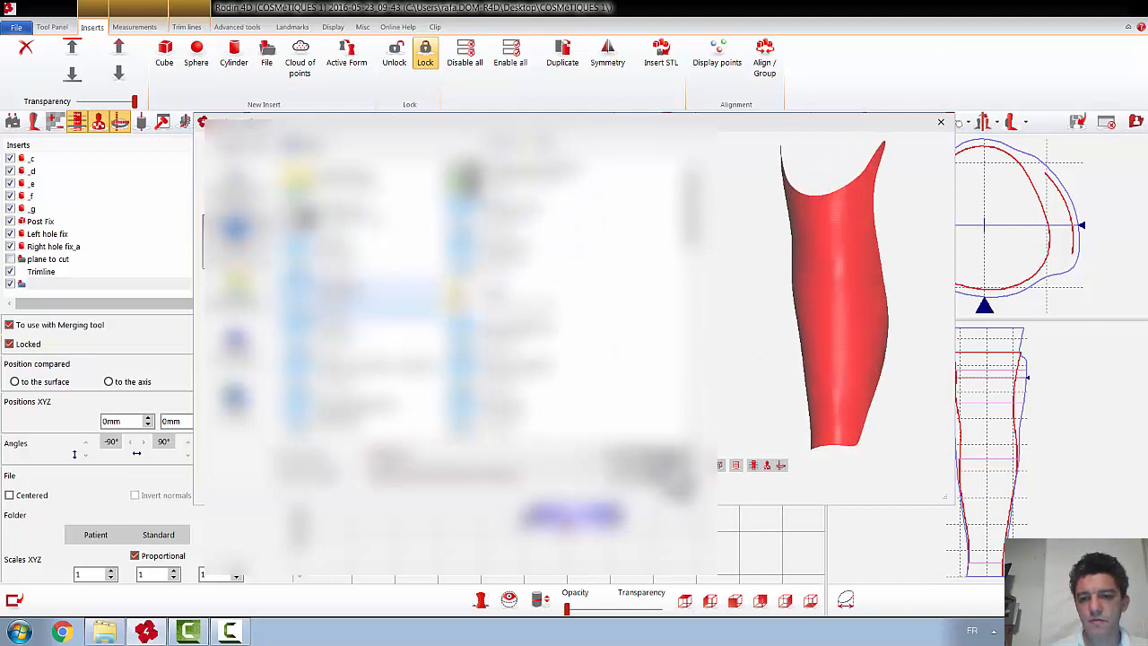
pyautogui.click(650, 459)
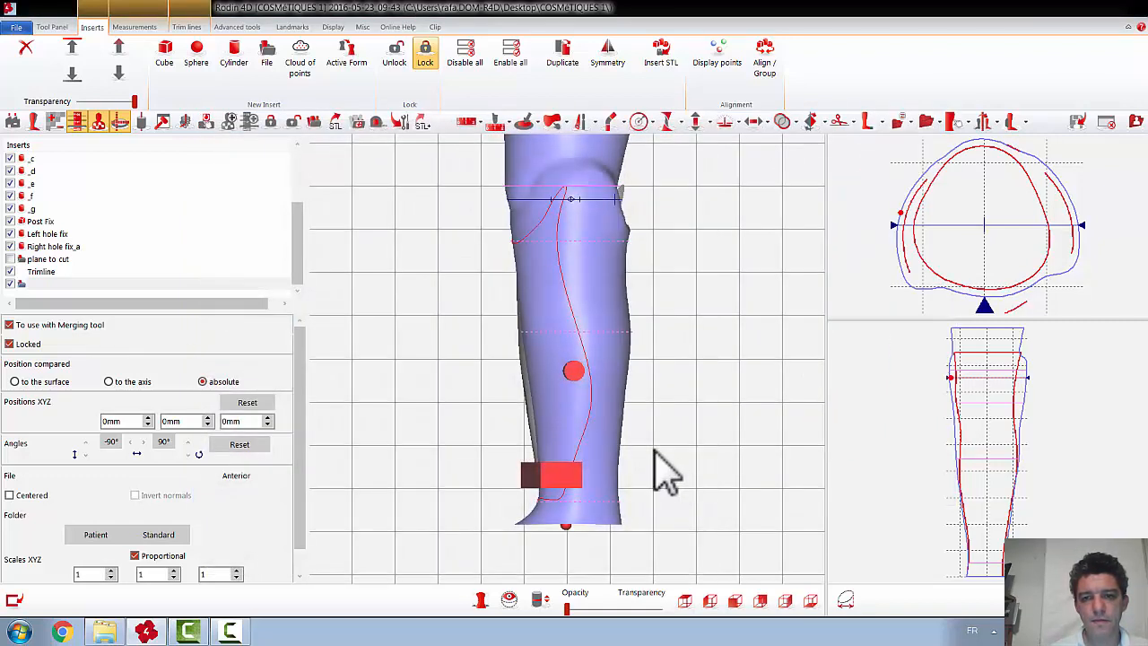
# Reset the angles of the imported Anterior insert and inspect its alignment on the form
pyautogui.moveTo(455, 408); pyautogui.dragTo(524, 400)
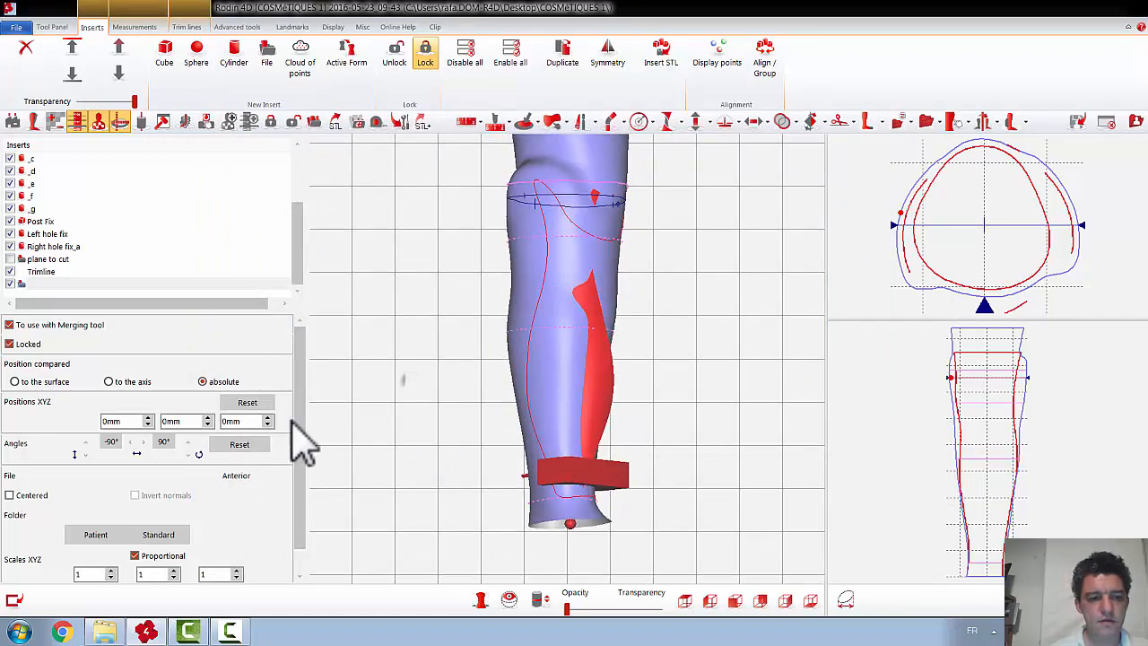
pyautogui.click(235, 446)
pyautogui.moveTo(643, 452); pyautogui.dragTo(605, 455)
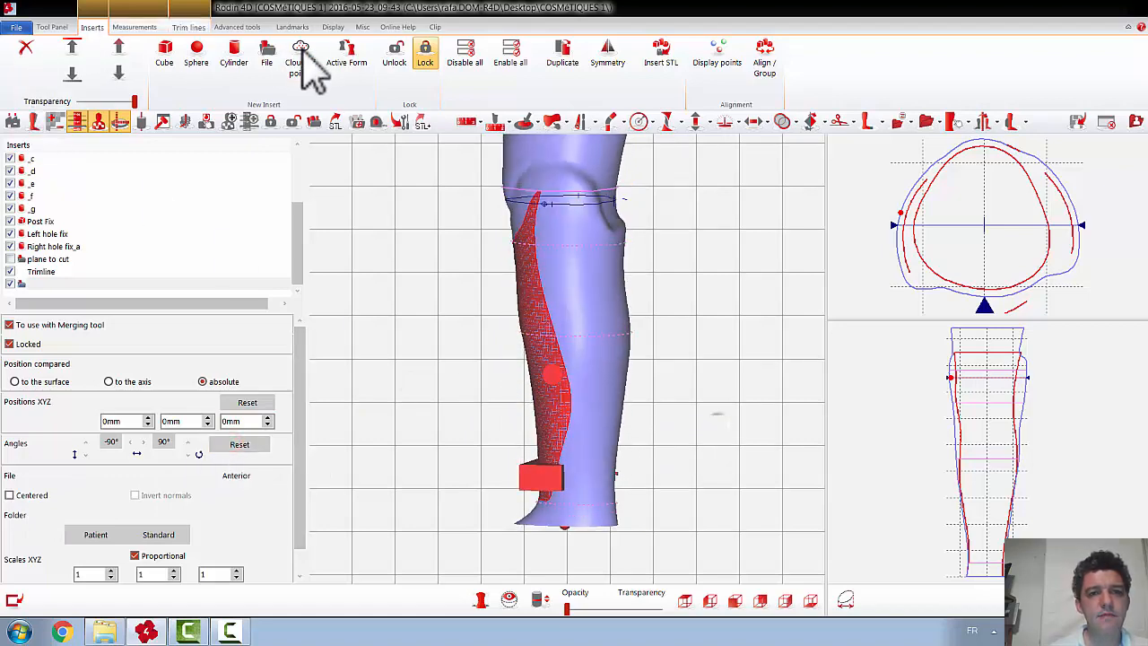
# Add a file insert named p, load the Posterior file from the standard folder, and reset its angles
pyautogui.click(267, 55)
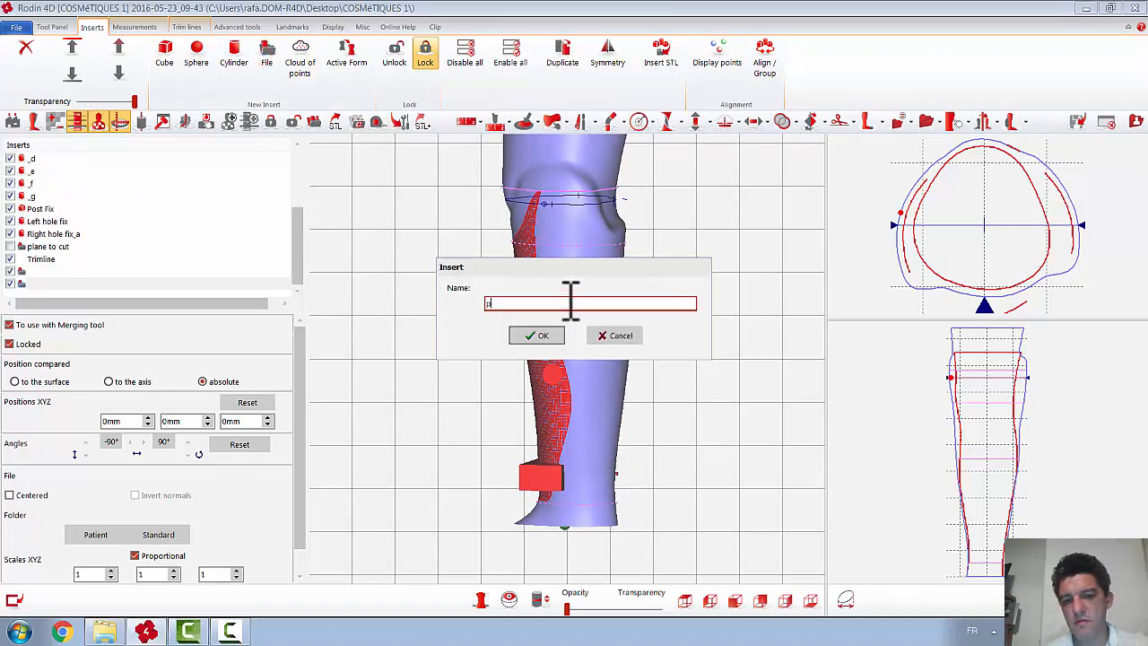
pyautogui.click(537, 336)
pyautogui.click(159, 536)
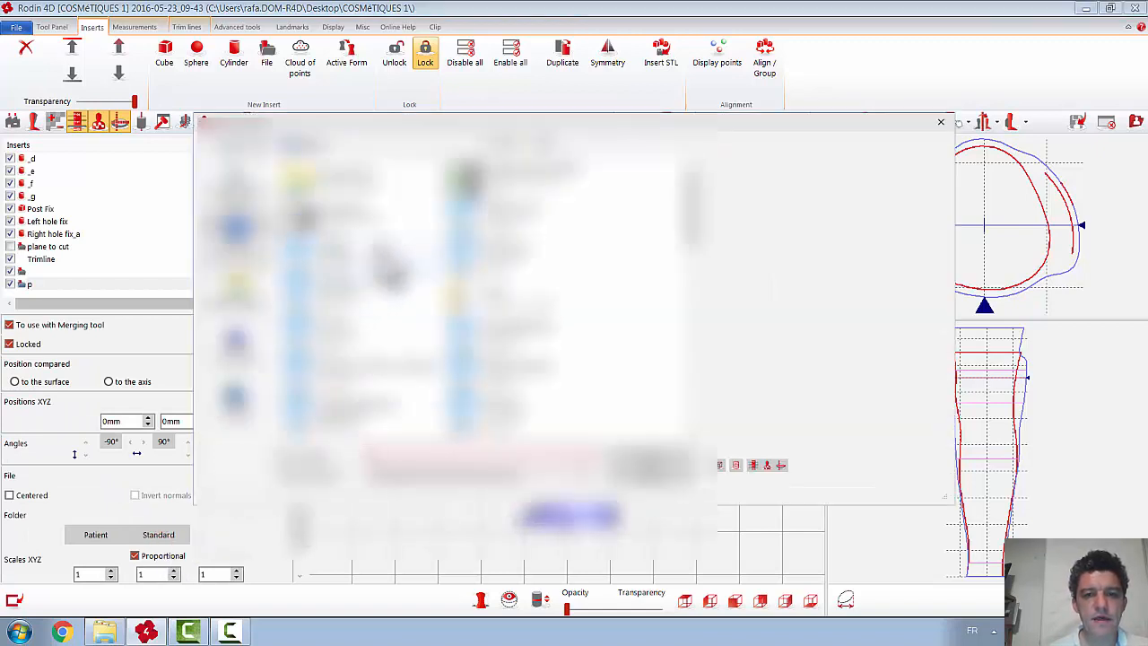
pyautogui.click(470, 257)
pyautogui.moveTo(889, 271); pyautogui.dragTo(694, 259, button='middle')
pyautogui.click(658, 455)
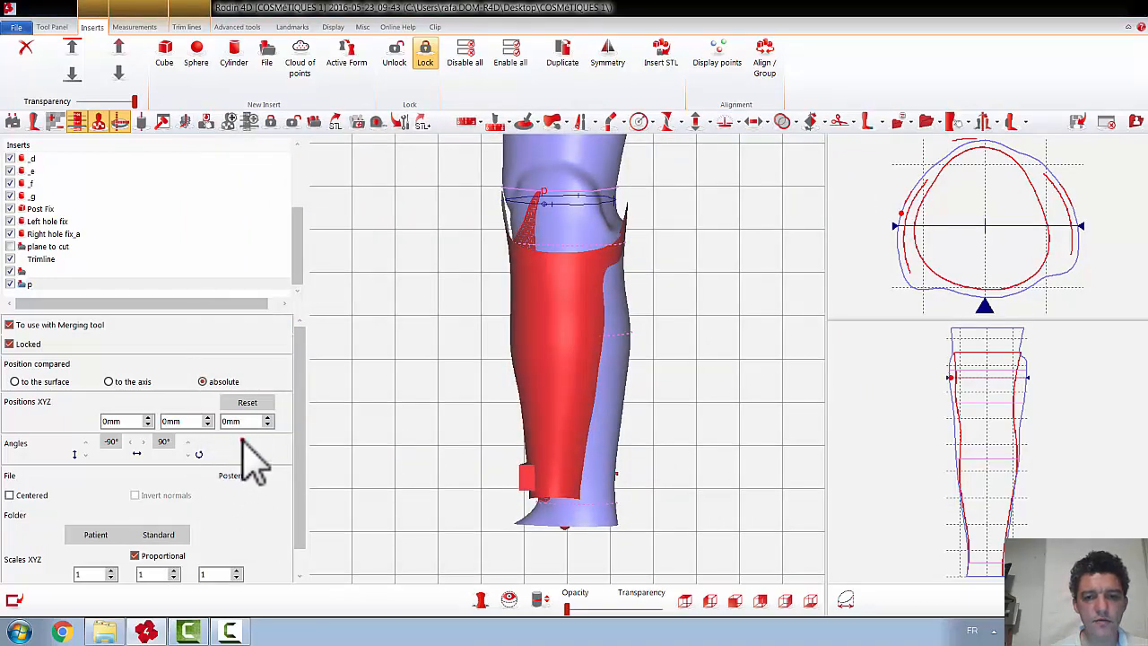
pyautogui.click(249, 444)
pyautogui.moveTo(617, 451); pyautogui.dragTo(712, 448, button='middle')
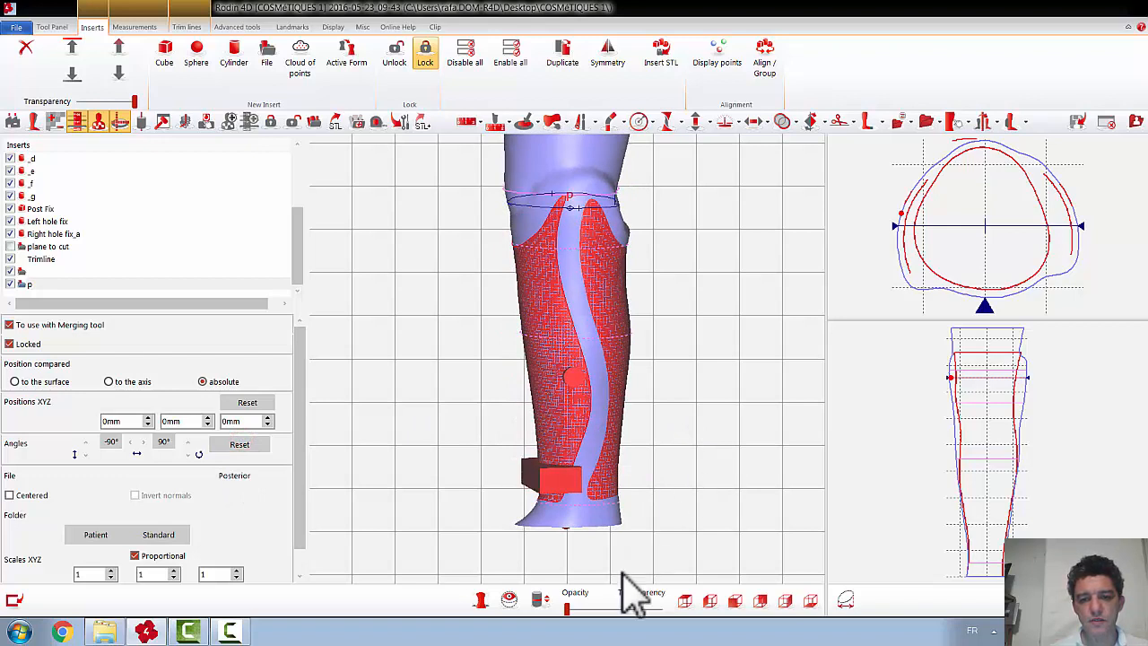
# Disable the Radius 5mm and Radius 1mm modifications of the form
pyautogui.click(55, 28)
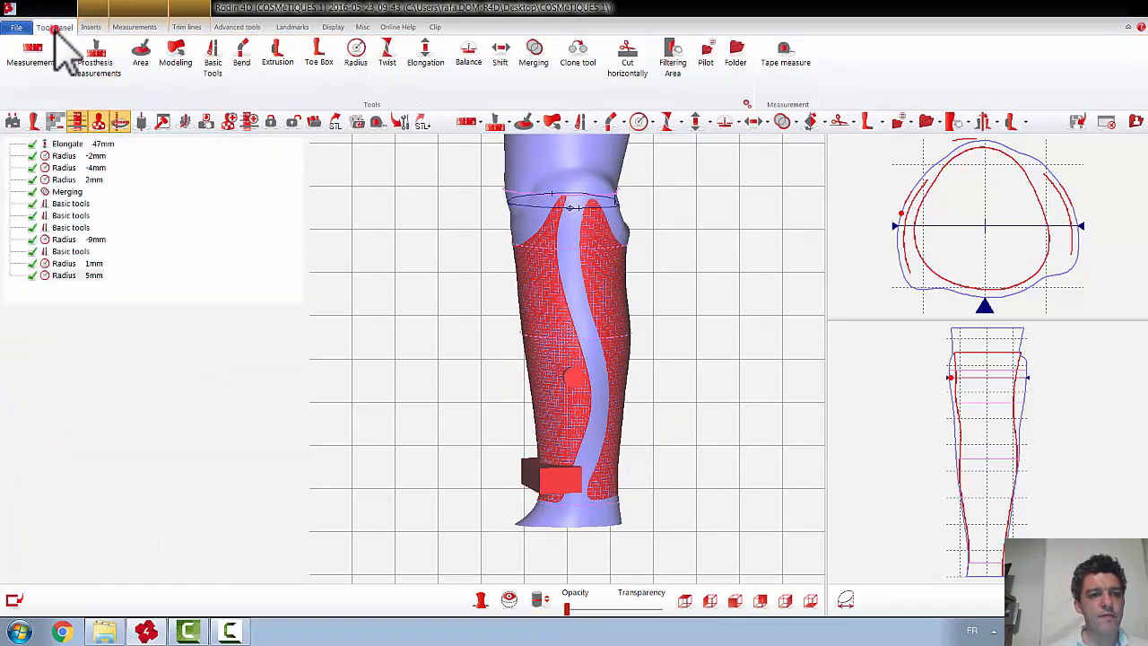
pyautogui.click(32, 276)
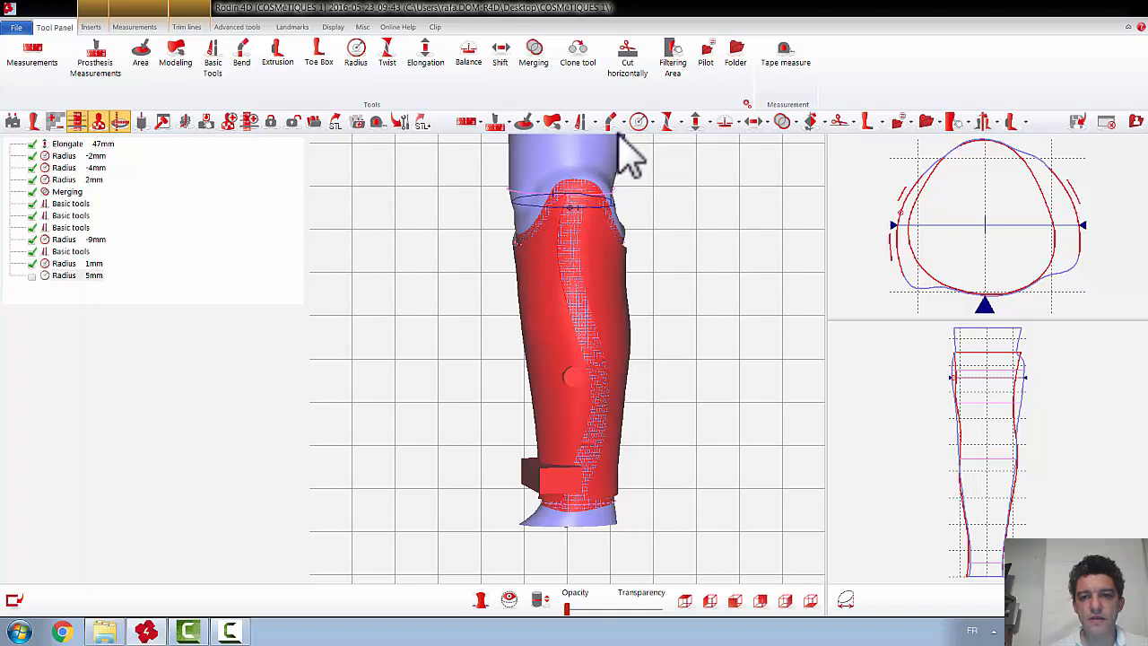
pyautogui.click(32, 263)
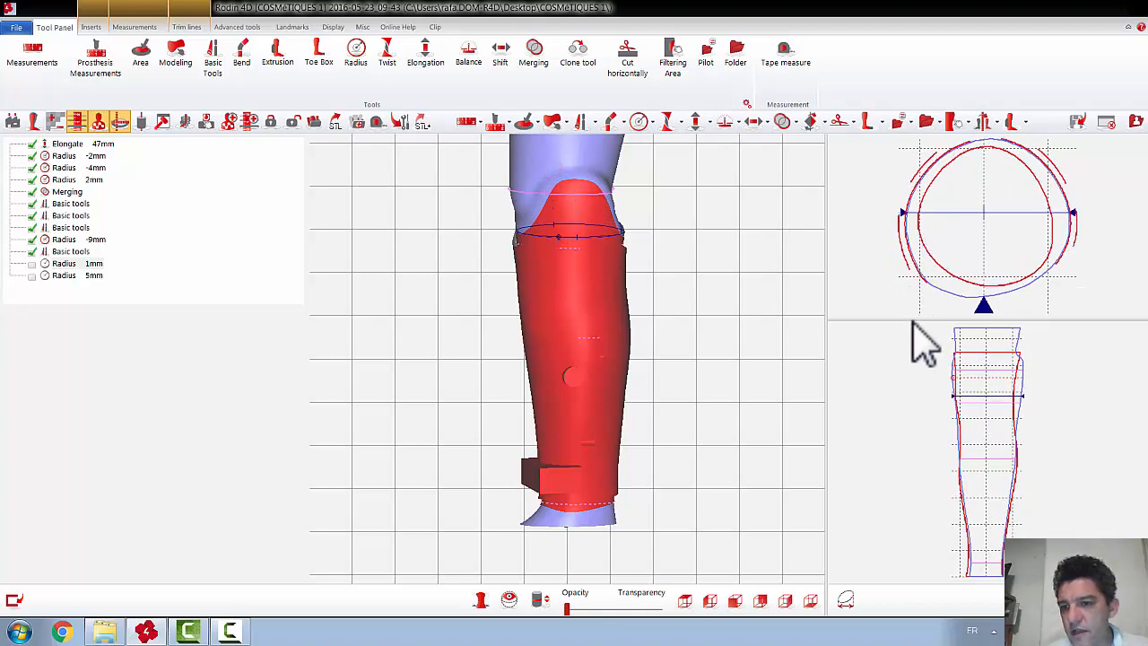
# Enlarge the cross-section view and examine how the form and inserts fit at several heights along the calf
pyautogui.moveTo(910, 318); pyautogui.dragTo(912, 534)
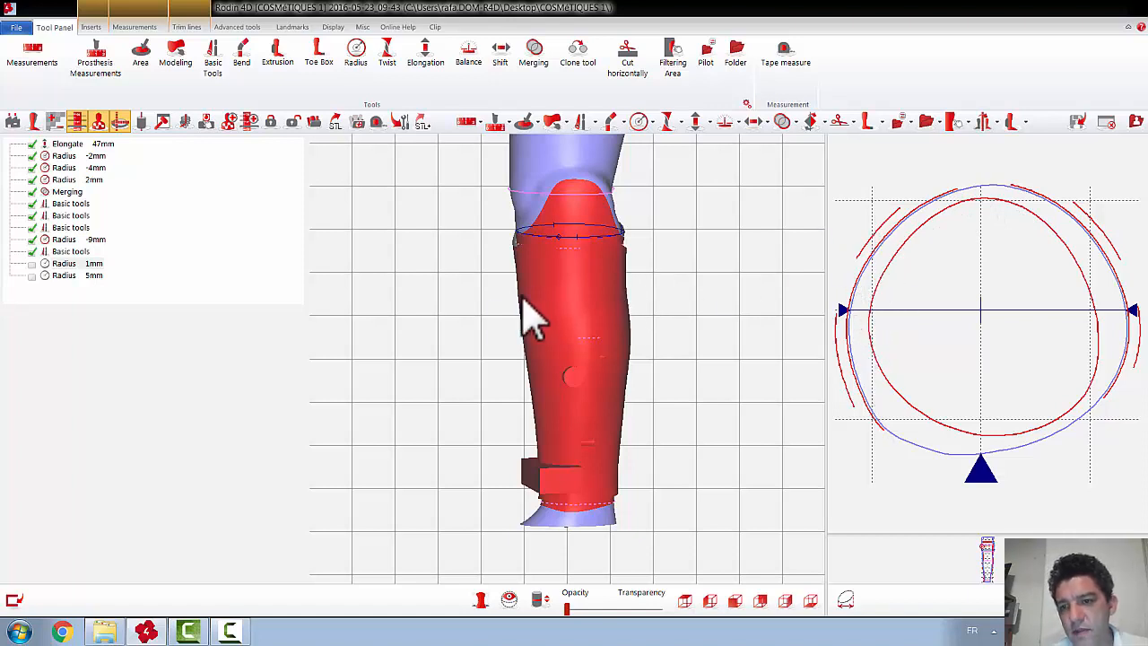
pyautogui.press('Down')
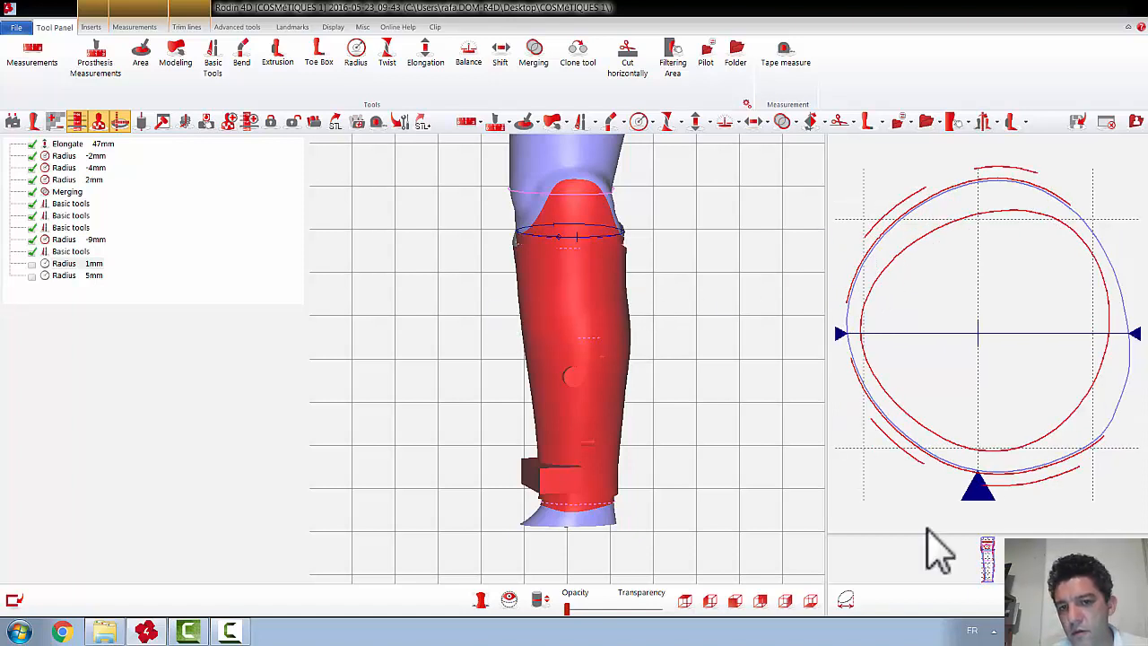
pyautogui.click(577, 311)
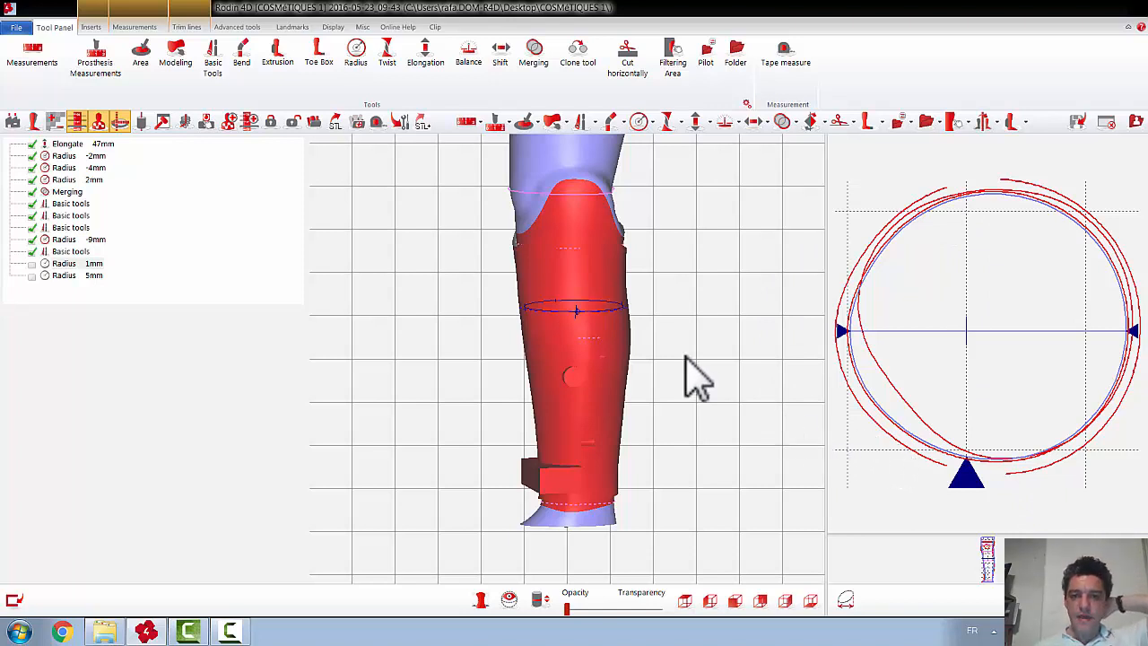
# Enable the plane to cut and prot inserts so they are included with the form's other inserts
pyautogui.click(92, 27)
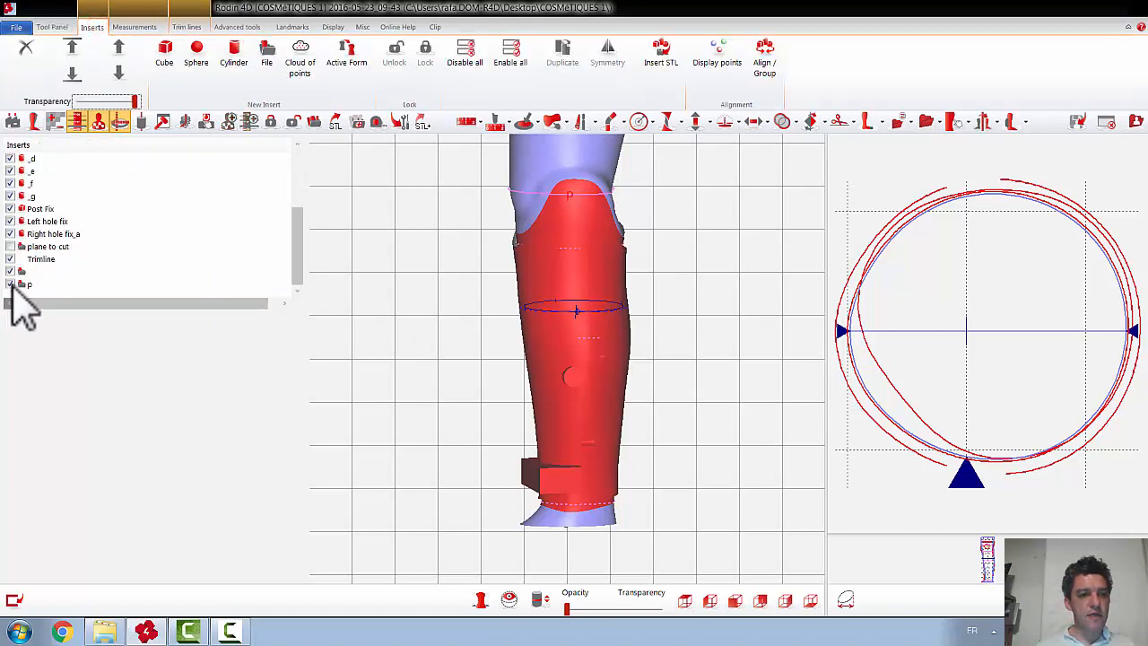
pyautogui.click(10, 246)
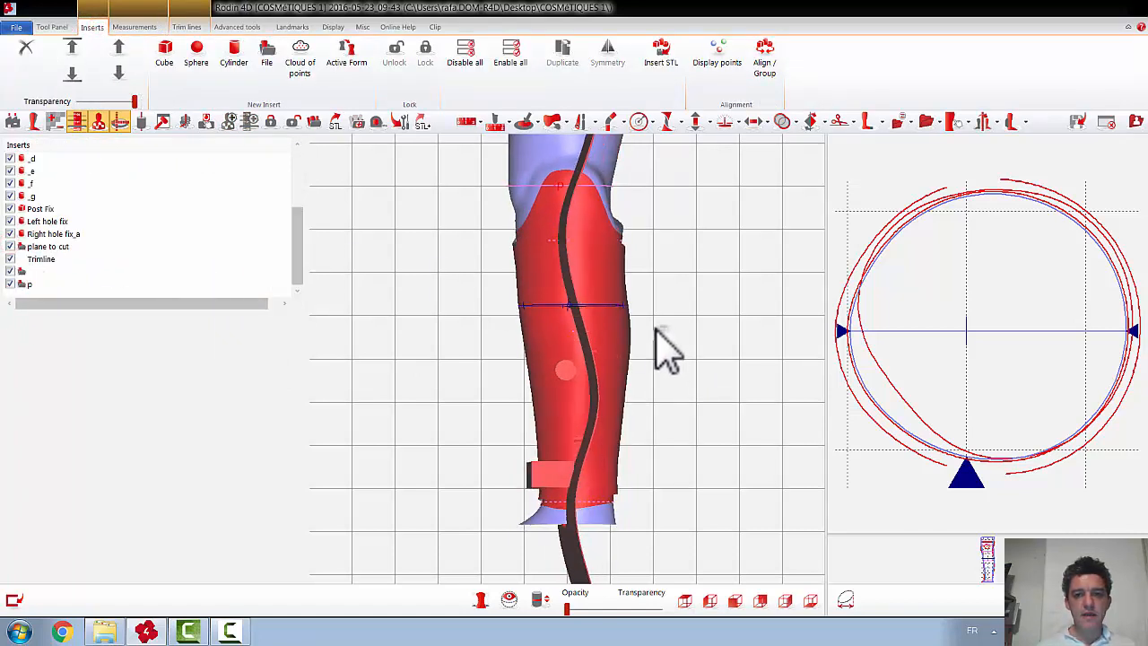
pyautogui.scroll(-3, 662, 350)
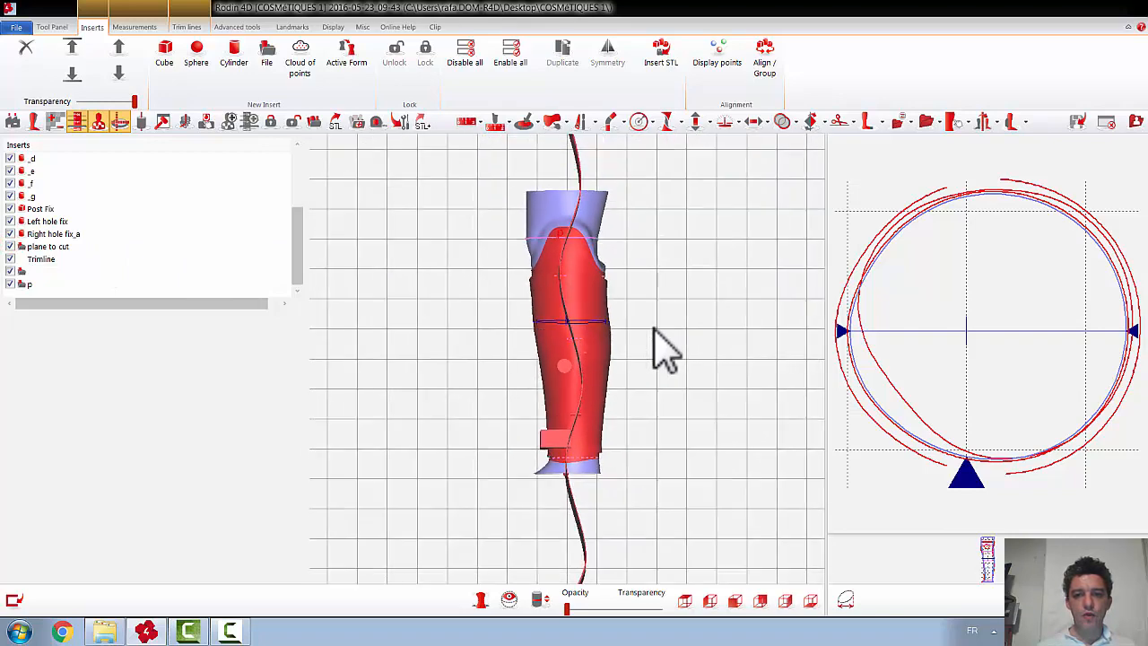
pyautogui.moveTo(564, 487); pyautogui.dragTo(697, 420)
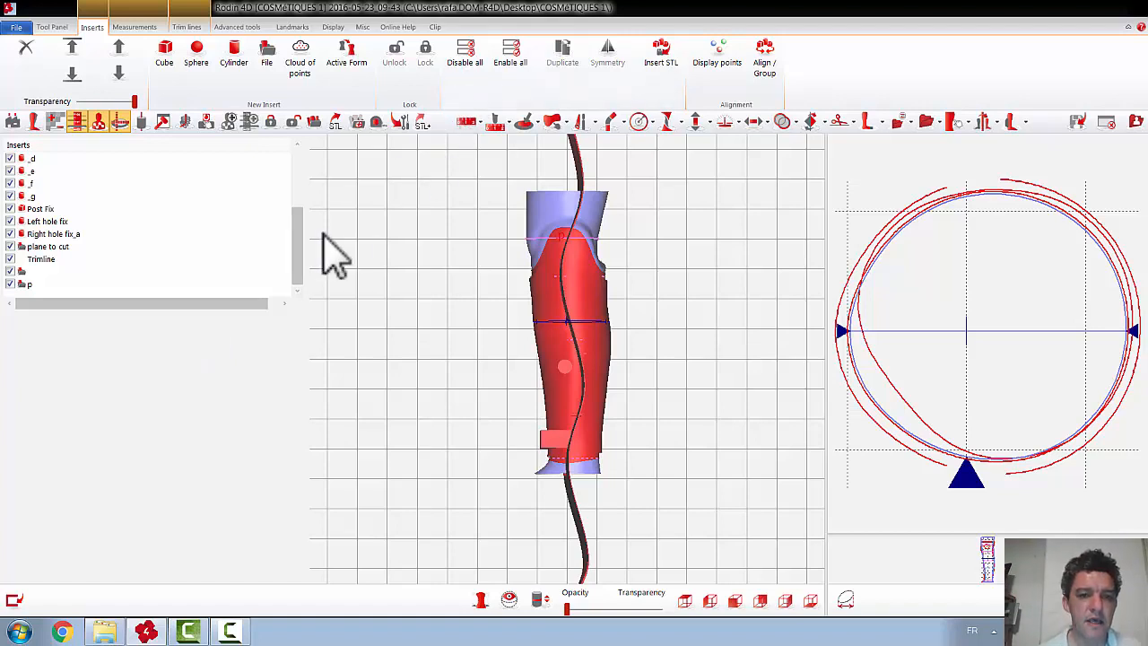
pyautogui.moveTo(299, 229); pyautogui.dragTo(304, 154)
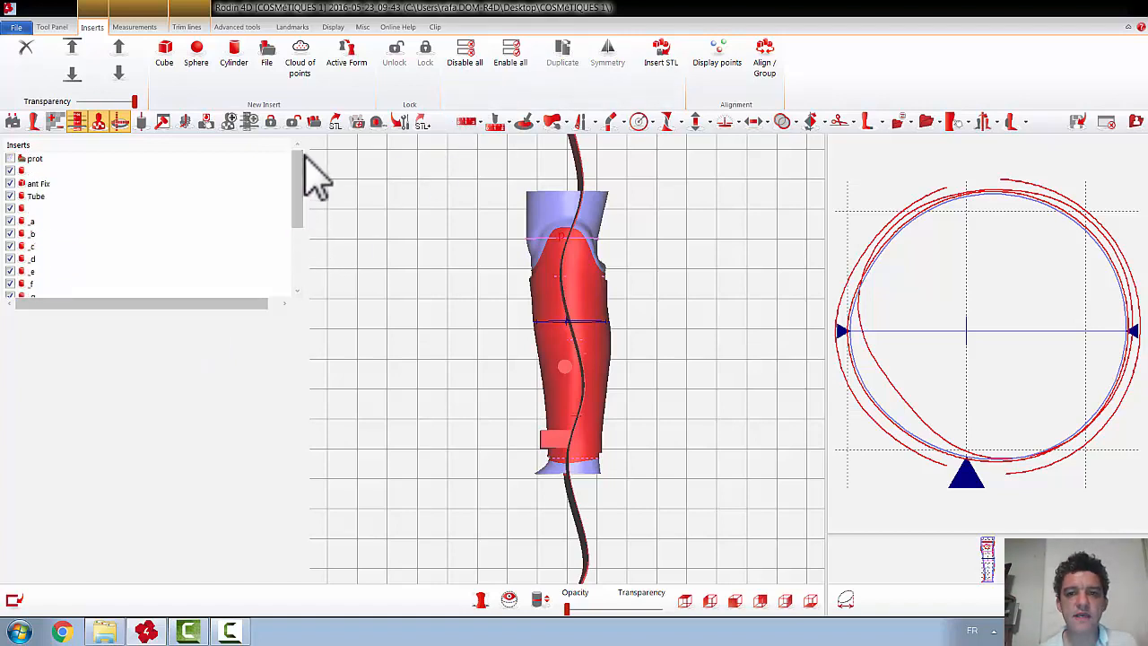
pyautogui.click(10, 158)
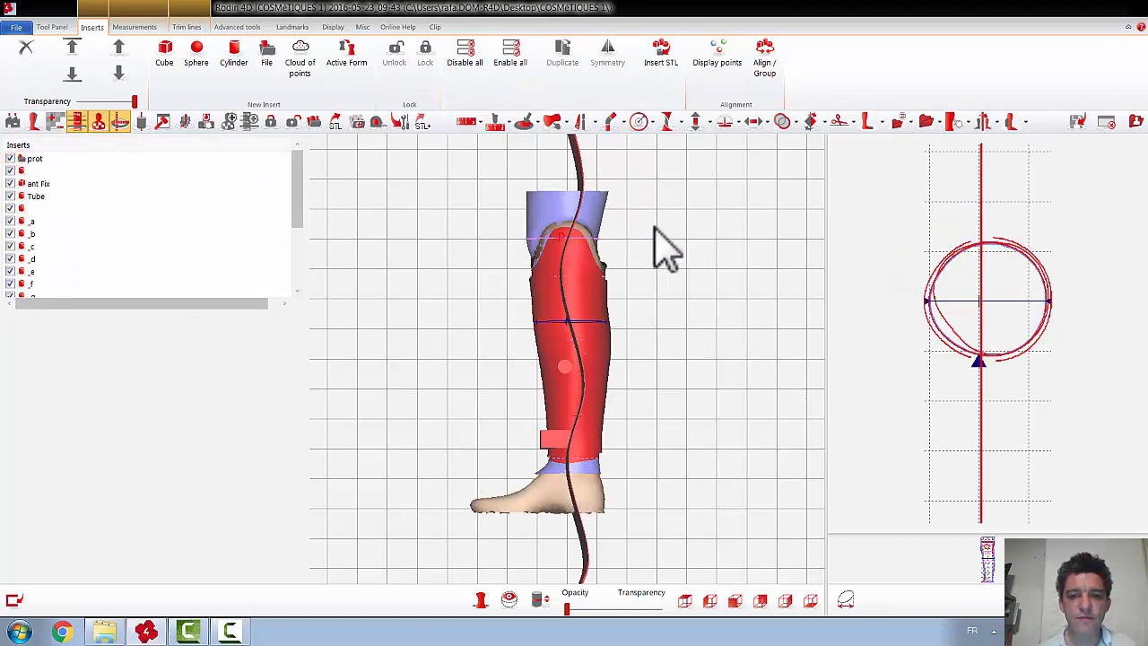
pyautogui.moveTo(628, 238); pyautogui.dragTo(676, 237, button='middle')
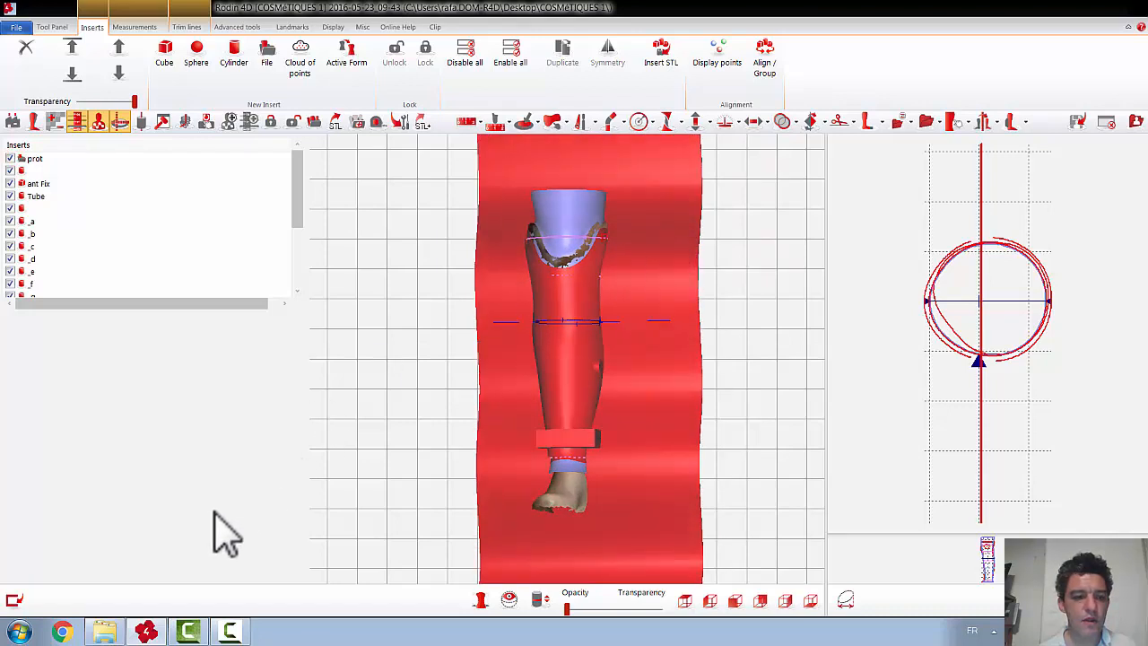
# Transfer the form with its enabled inserts to Cube as a mesh of type Other
pyautogui.click(12, 599)
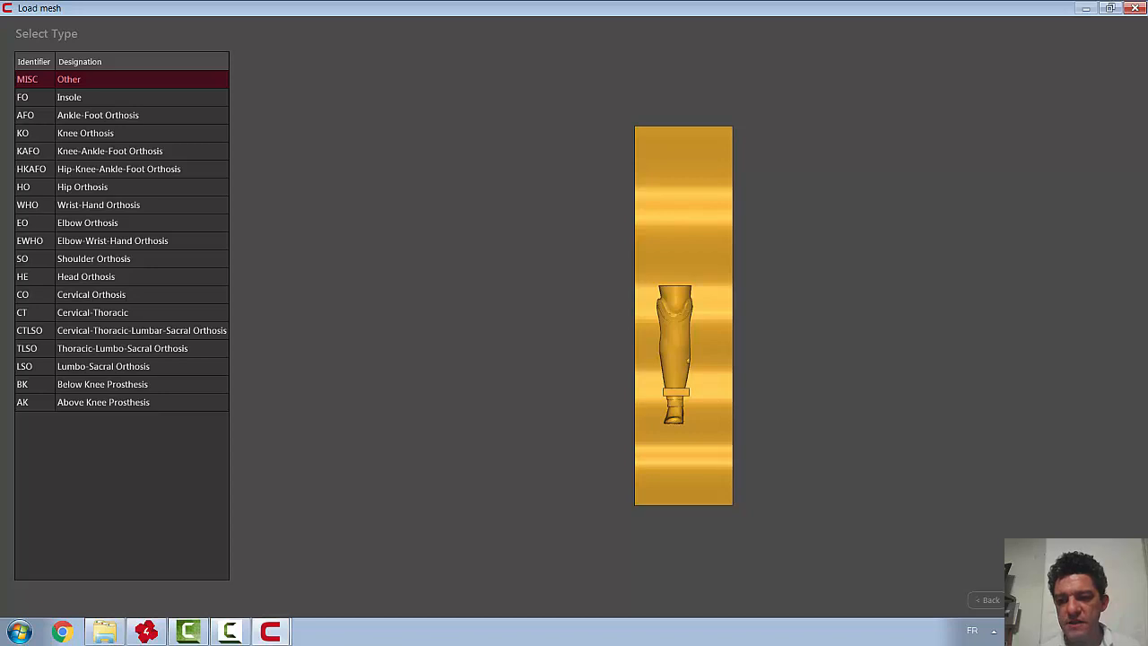
pyautogui.click(1063, 600)
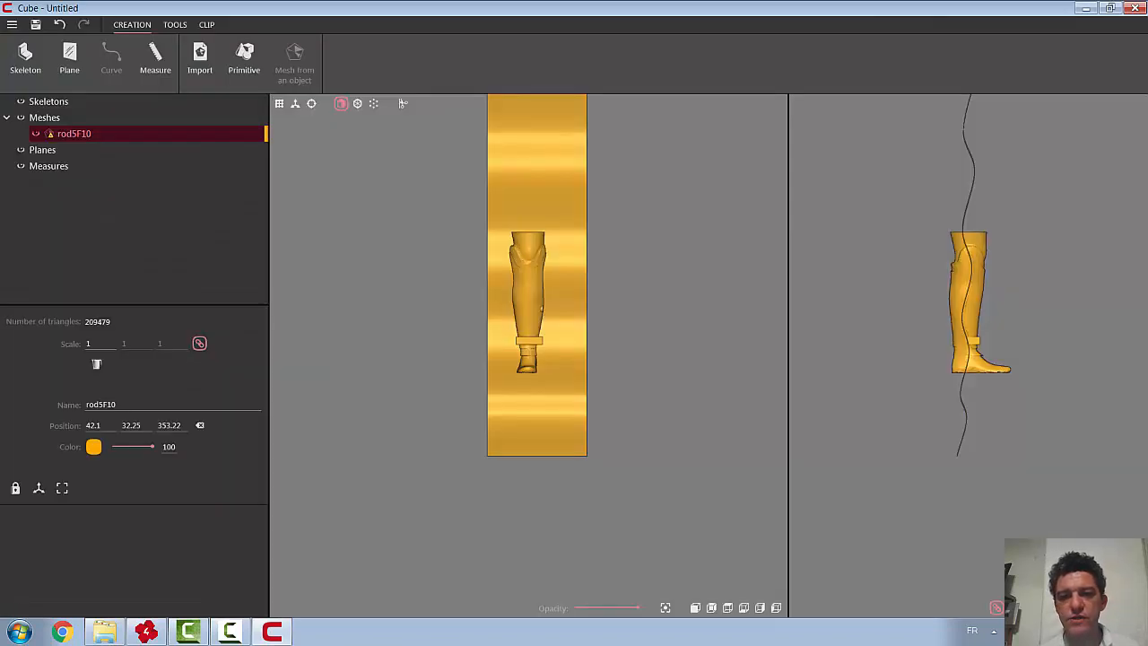
pyautogui.scroll(3, 639, 198)
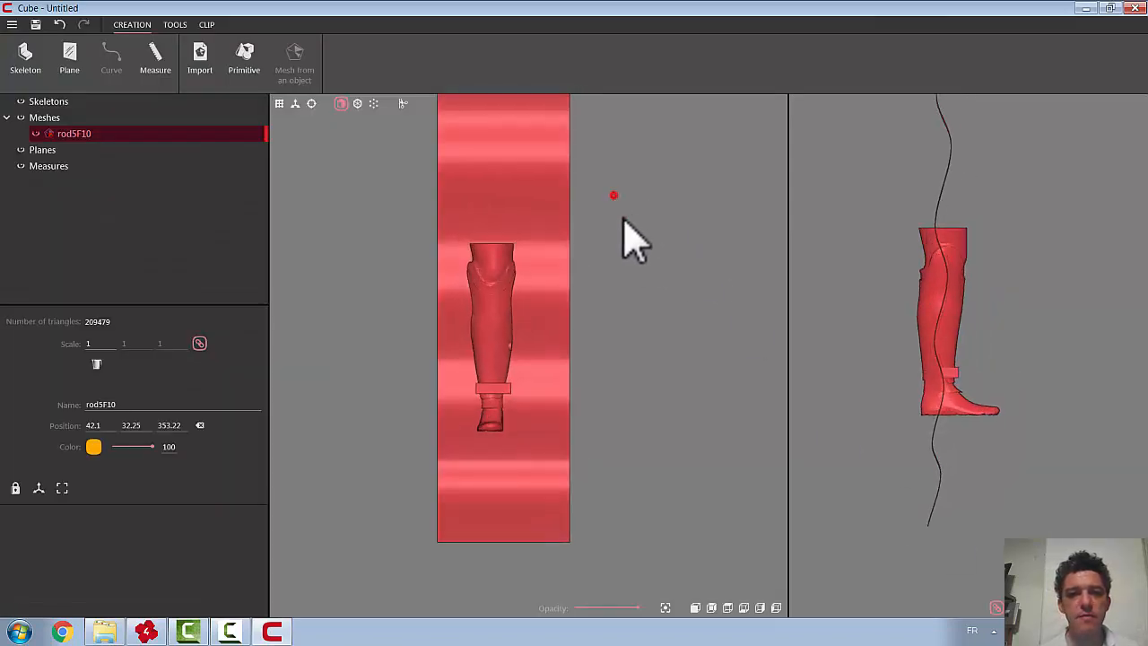
pyautogui.scroll(-3, 638, 269)
pyautogui.moveTo(628, 250); pyautogui.dragTo(596, 259)
# Duplicate the rod5F10 mesh six times, making each new copy from the latest one
pyautogui.rightClick(76, 160)
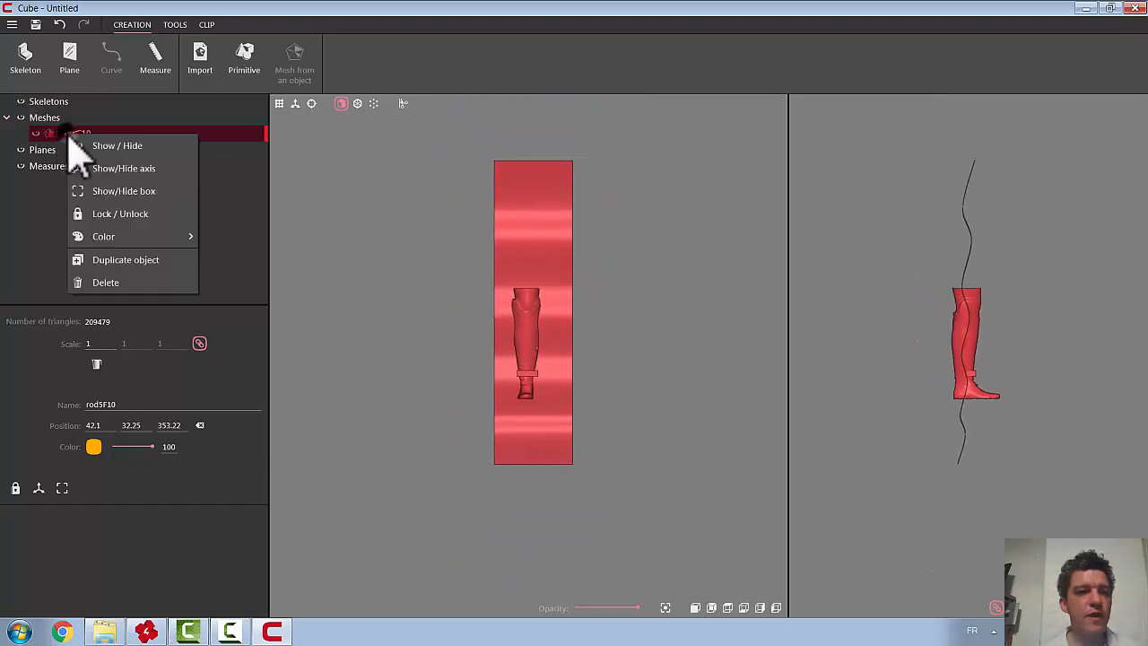
pyautogui.click(110, 264)
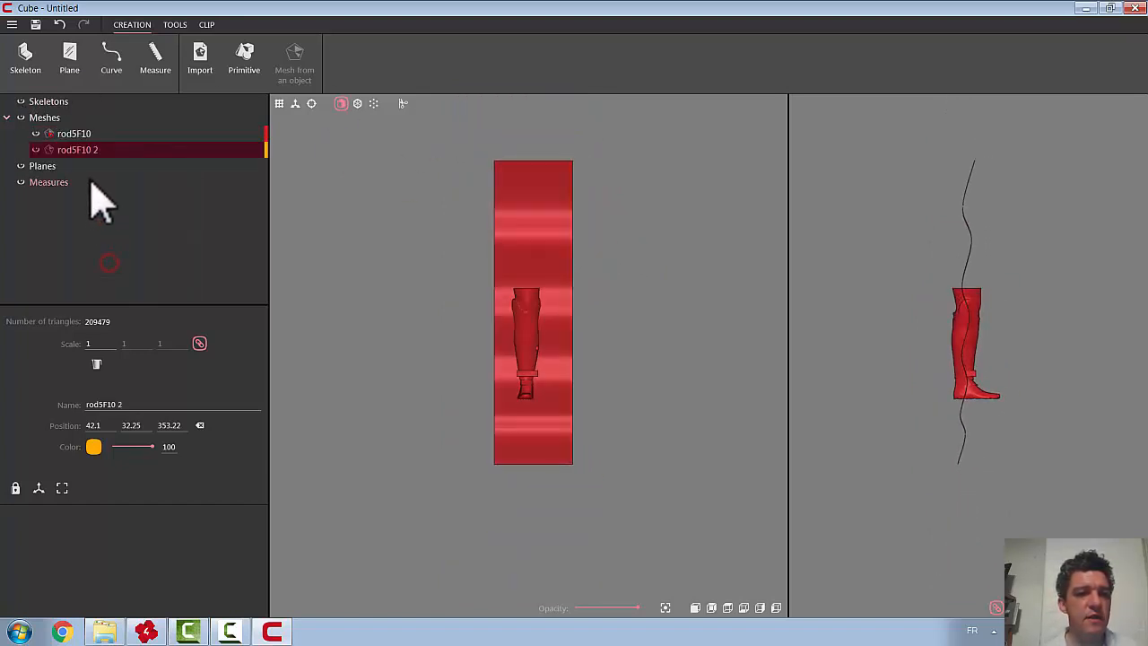
pyautogui.rightClick(98, 150)
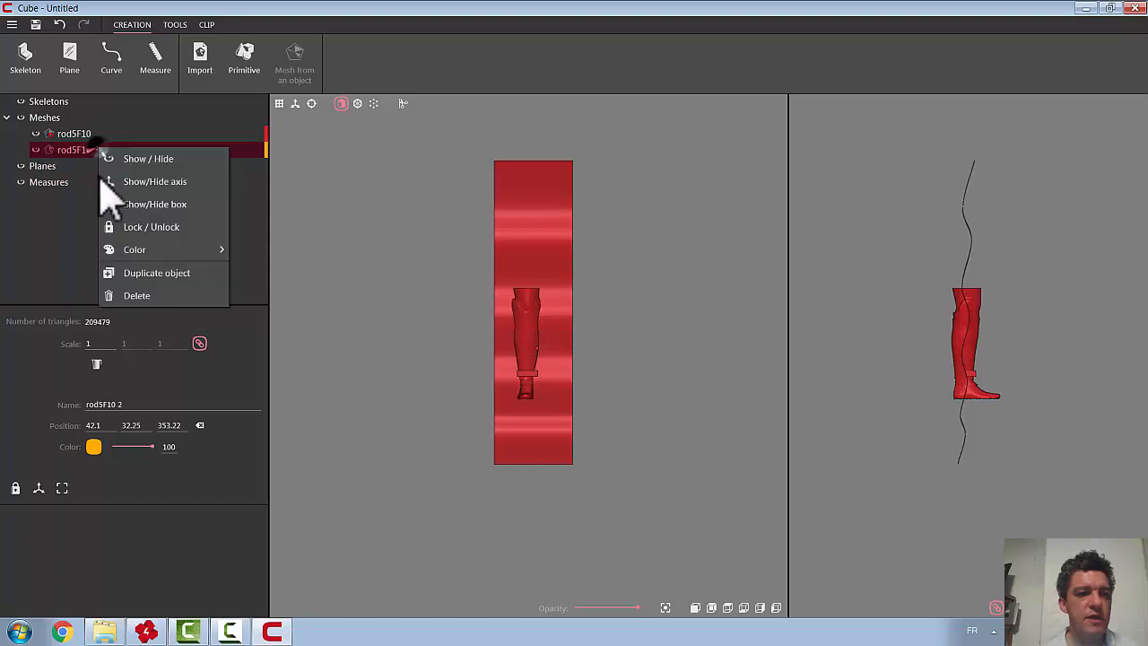
pyautogui.click(136, 277)
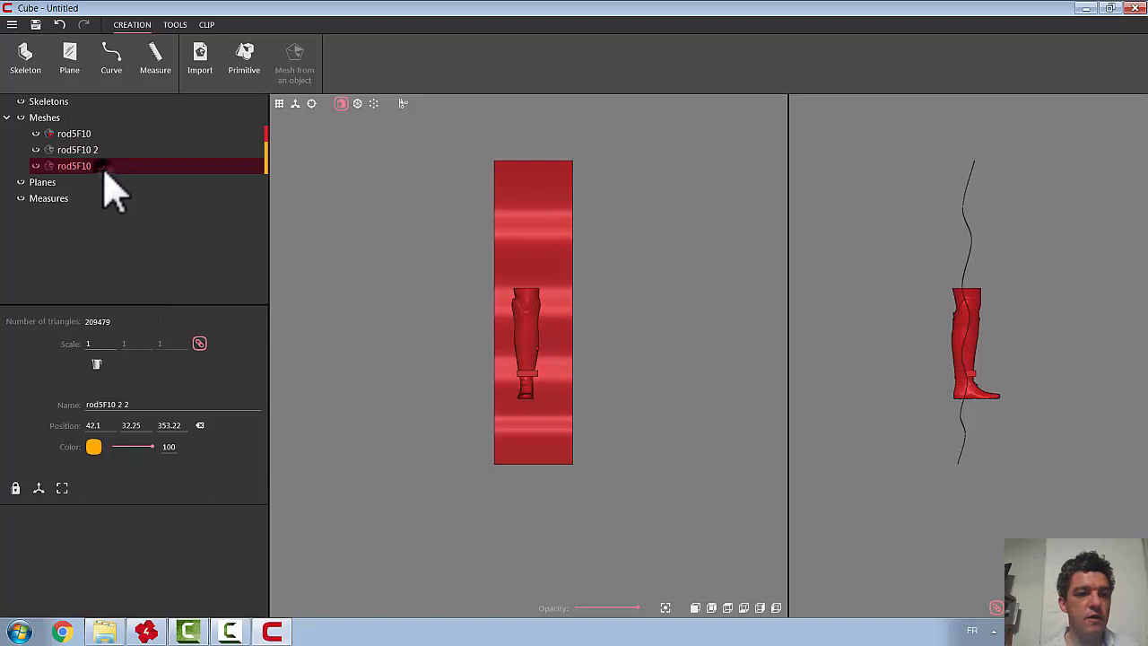
pyautogui.rightClick(104, 169)
pyautogui.click(162, 293)
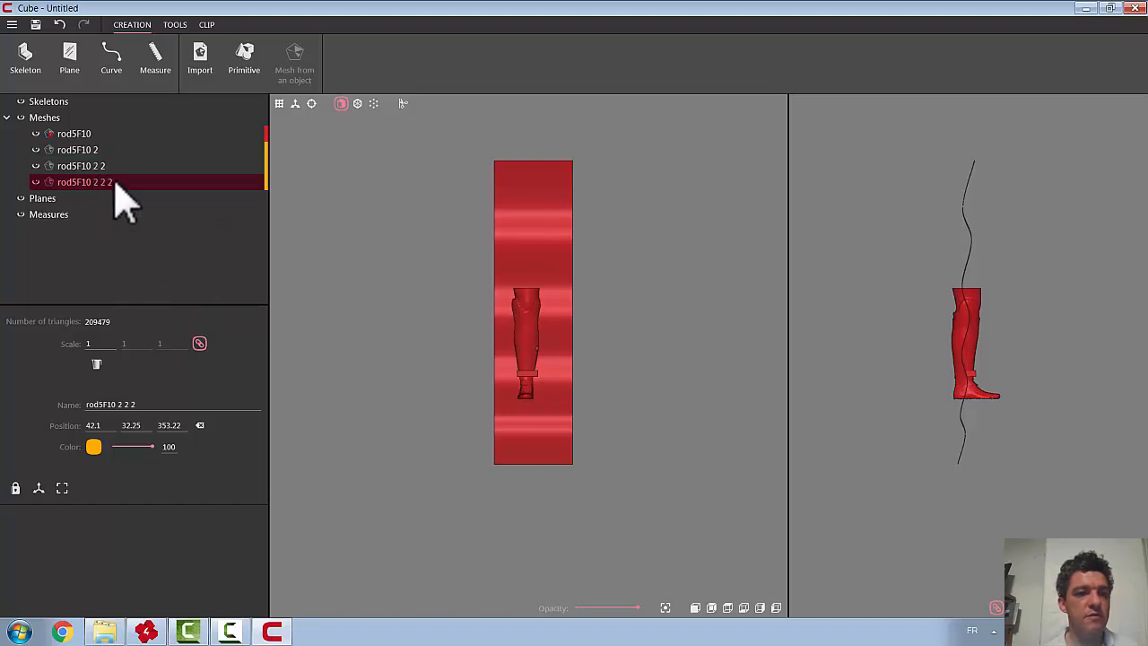
pyautogui.rightClick(112, 183)
pyautogui.click(184, 305)
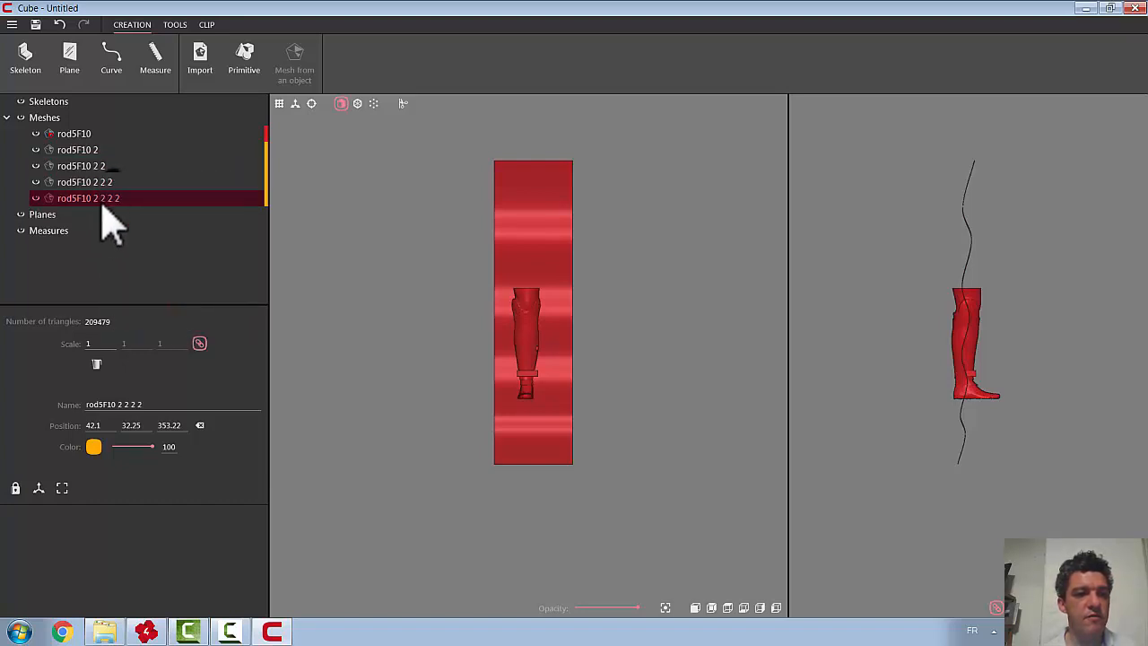
pyautogui.rightClick(98, 200)
pyautogui.click(148, 332)
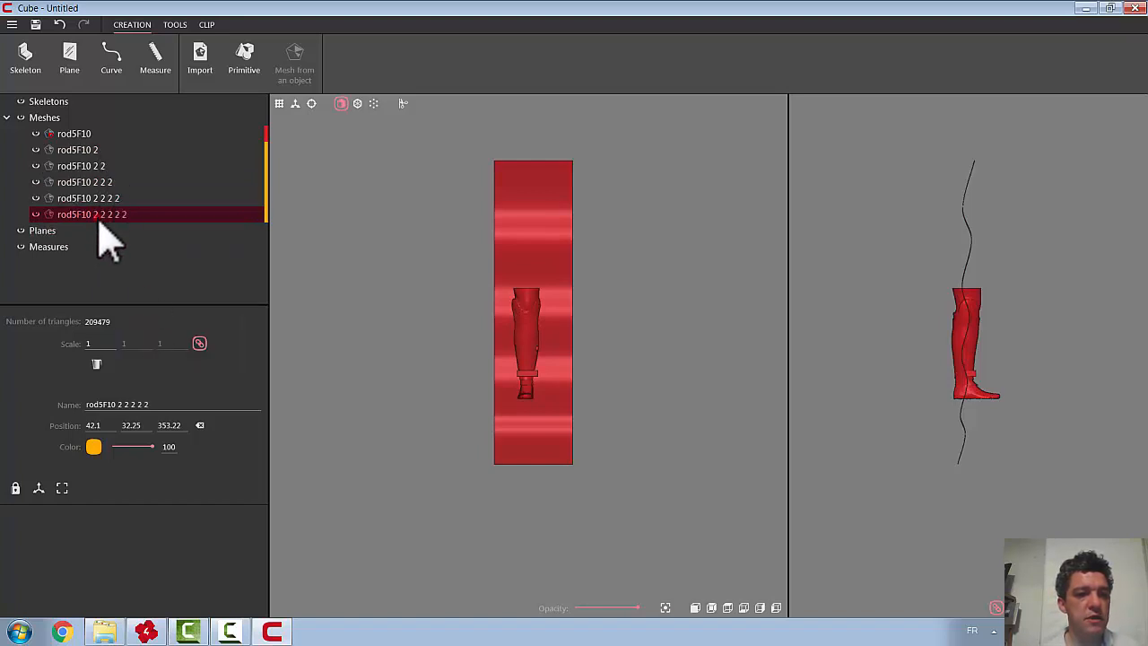
pyautogui.rightClick(93, 216)
pyautogui.click(130, 343)
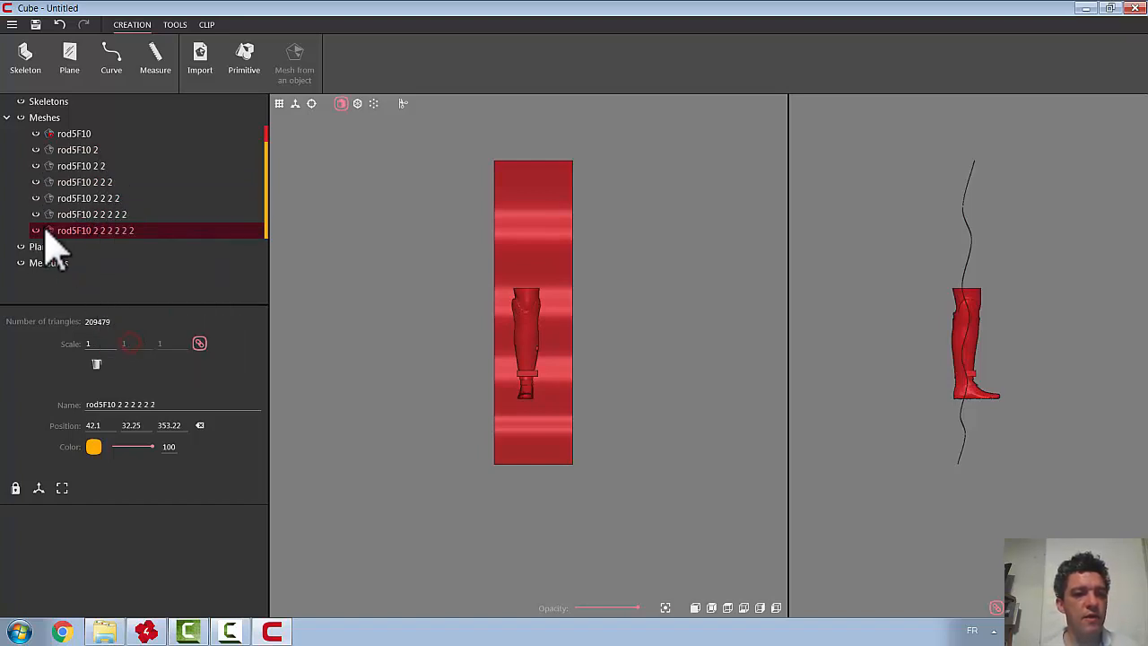
# Hide all six duplicated meshes, leaving only the original rod5F10 shown
pyautogui.click(36, 230)
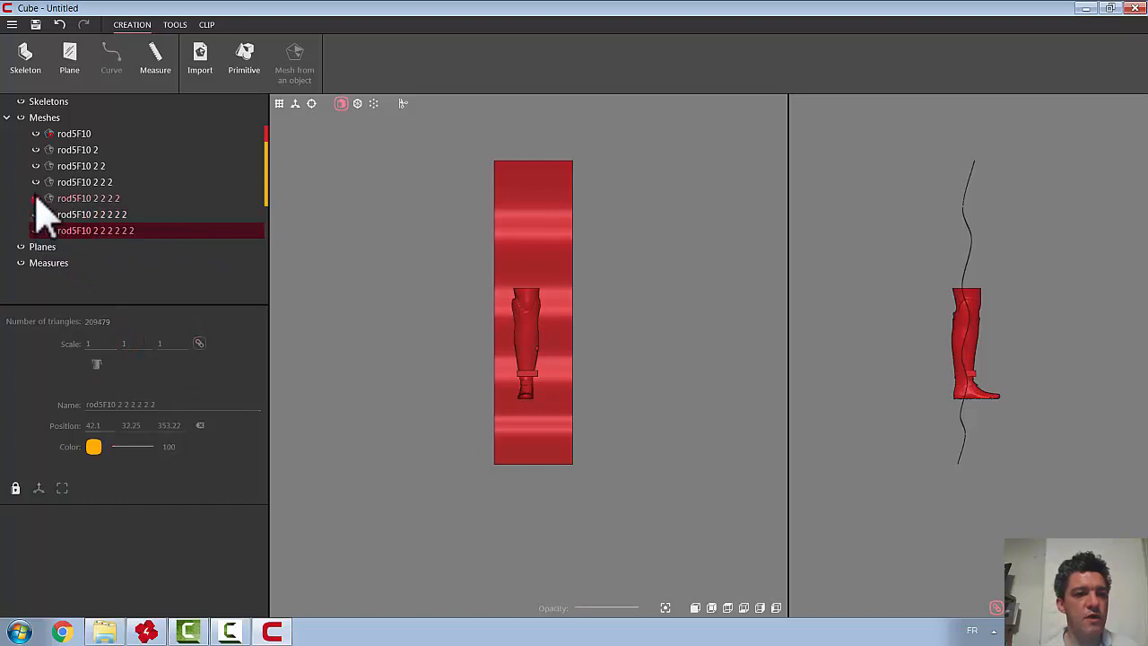
pyautogui.click(38, 197)
pyautogui.click(34, 184)
pyautogui.click(36, 183)
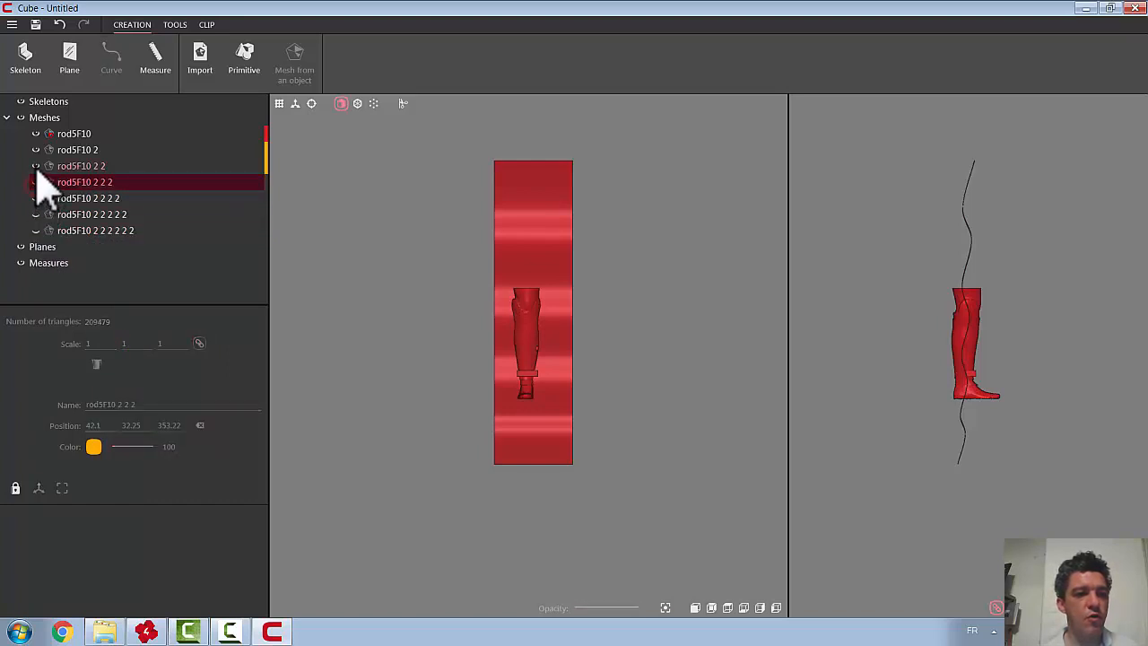
# Remove everything except the wavy cutting plane from the rod5F10 mesh and rename it Plane to Cut
pyautogui.click(79, 134)
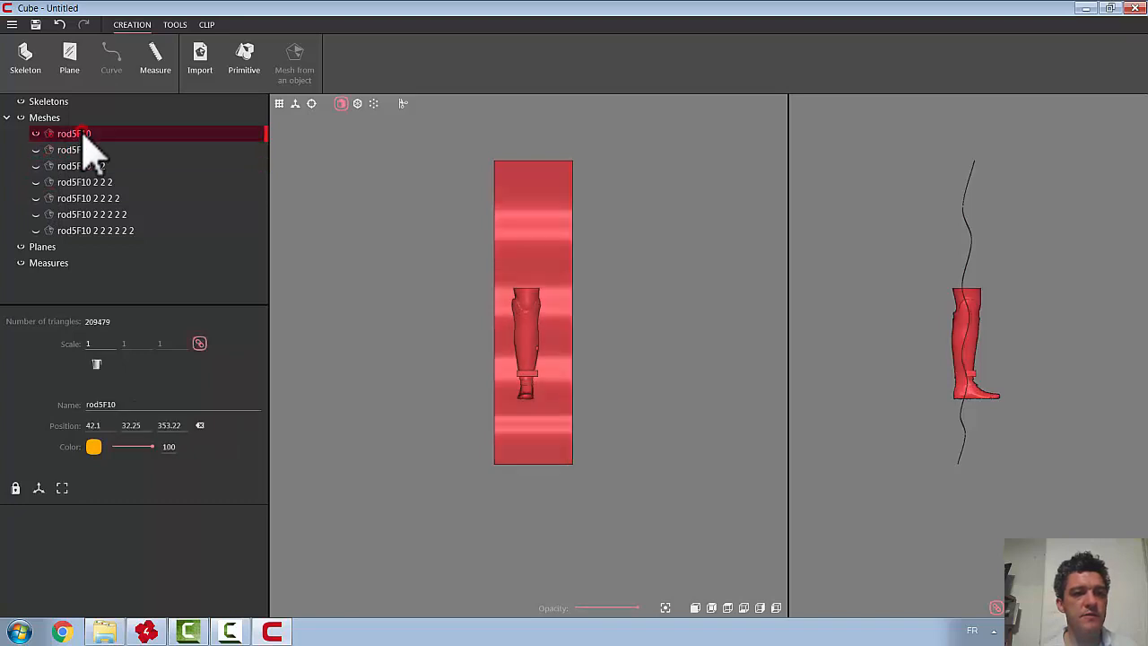
pyautogui.click(175, 26)
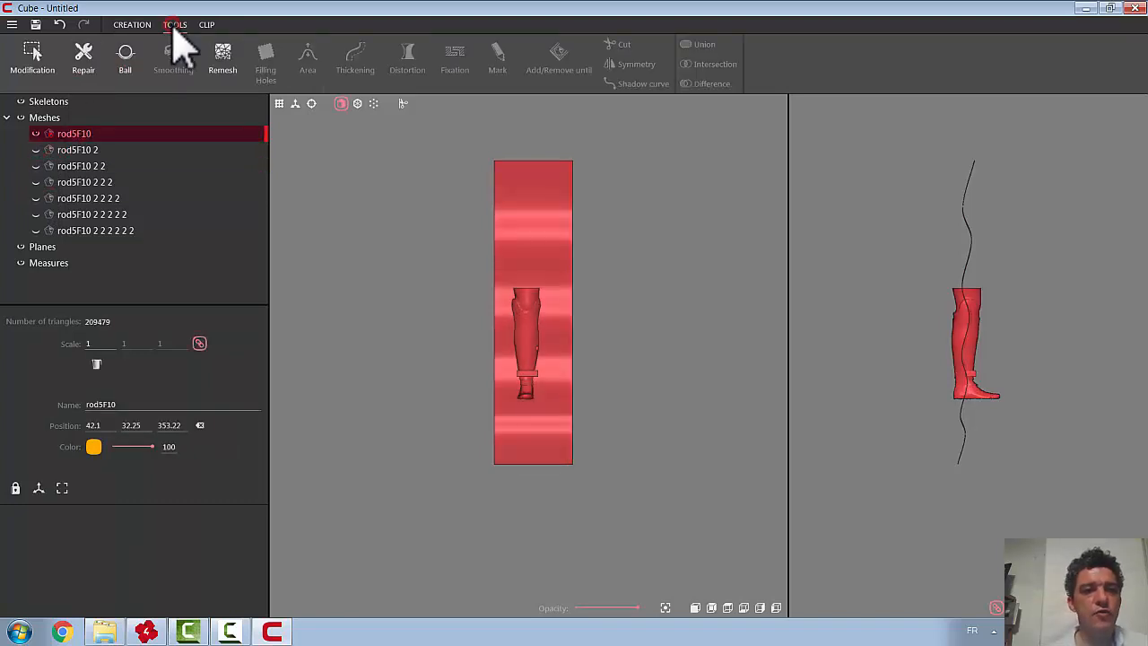
pyautogui.click(33, 61)
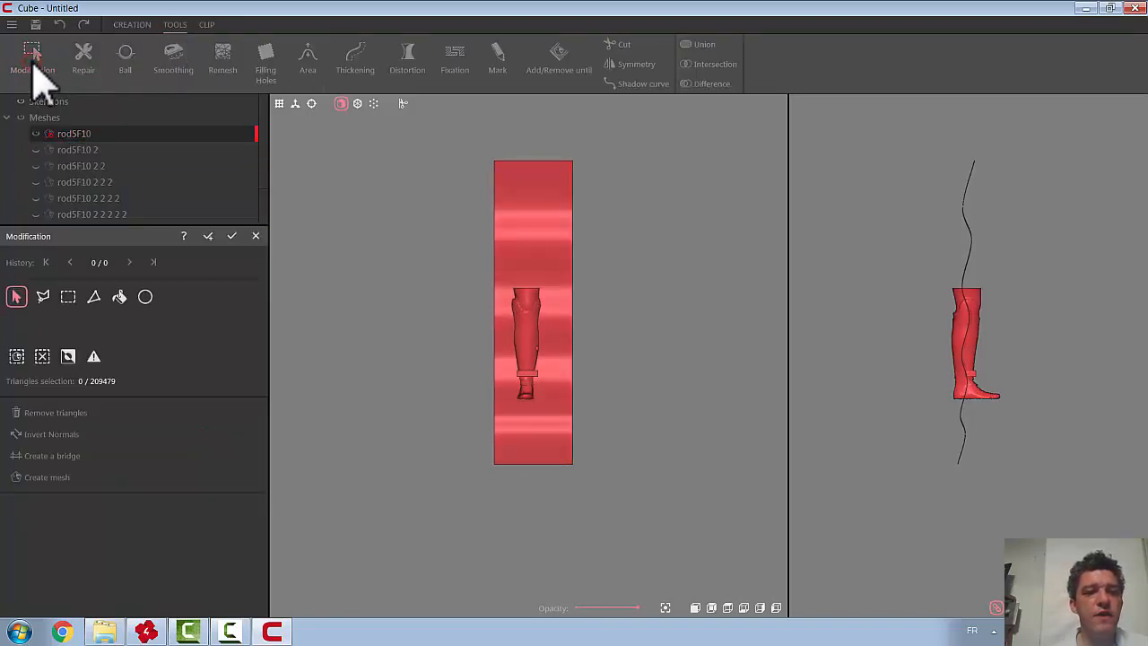
pyautogui.click(120, 300)
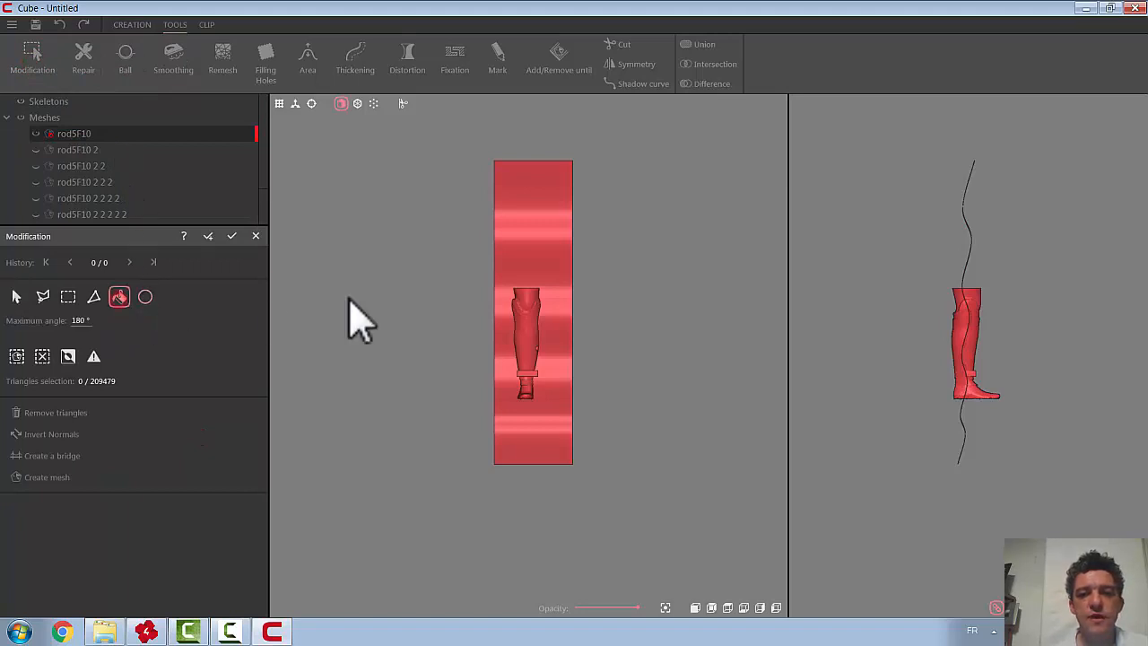
pyautogui.click(538, 228)
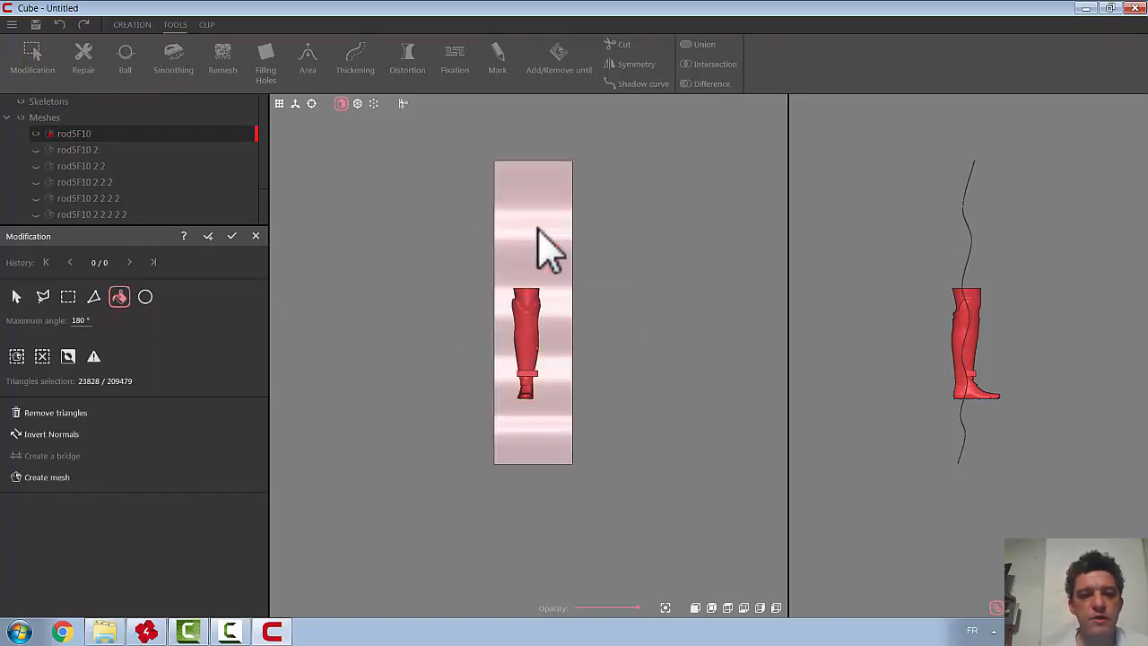
pyautogui.click(69, 358)
pyautogui.click(52, 415)
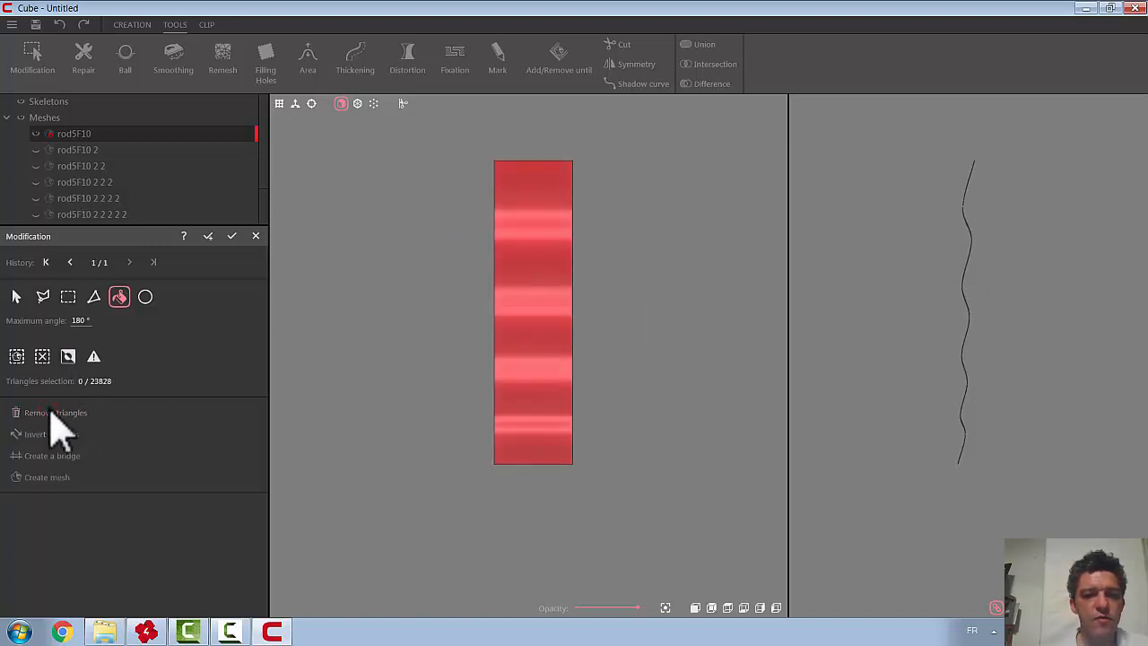
pyautogui.click(230, 236)
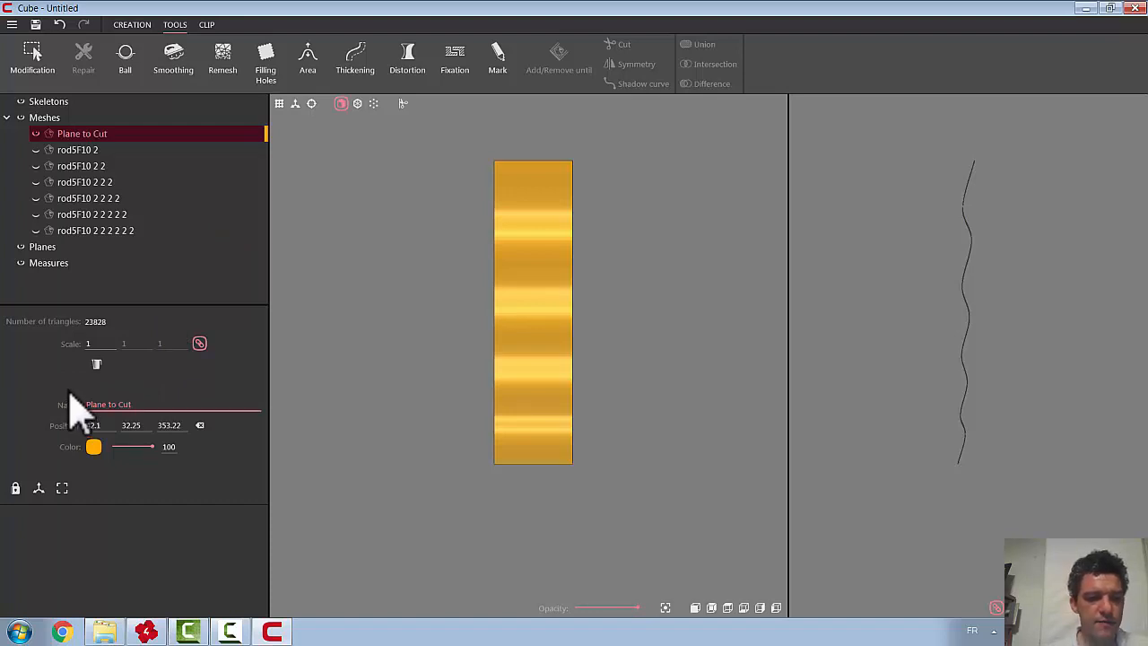
# Hide Plane to Cut and remove the wavy plane's triangles from the rod5F10 2 mesh
pyautogui.click(35, 134)
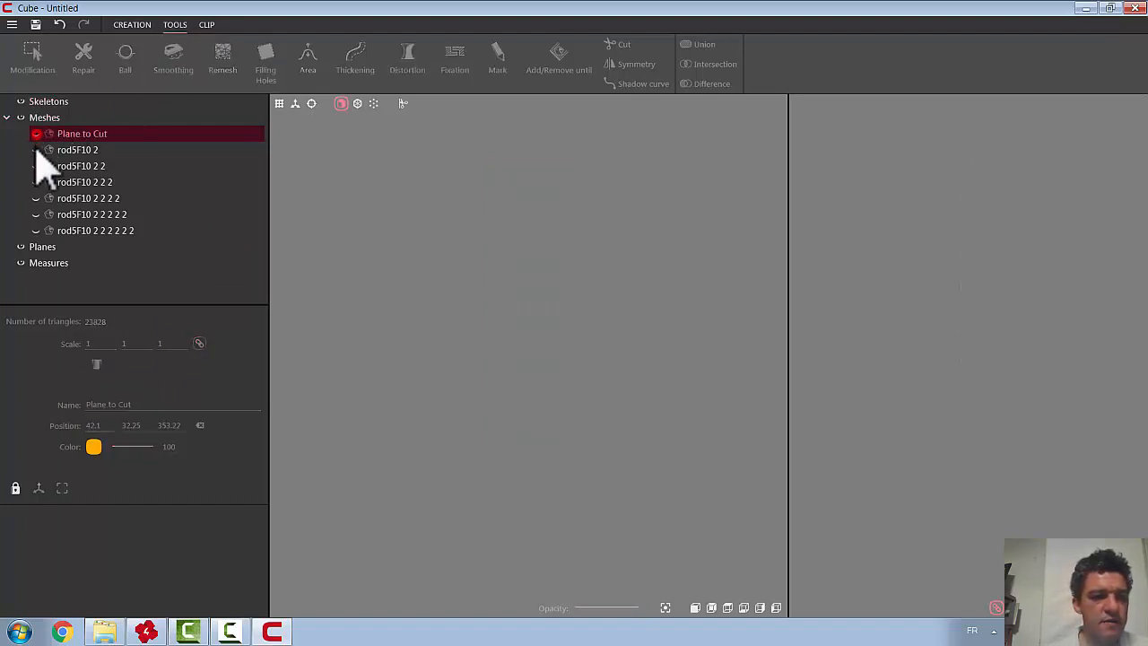
pyautogui.click(79, 150)
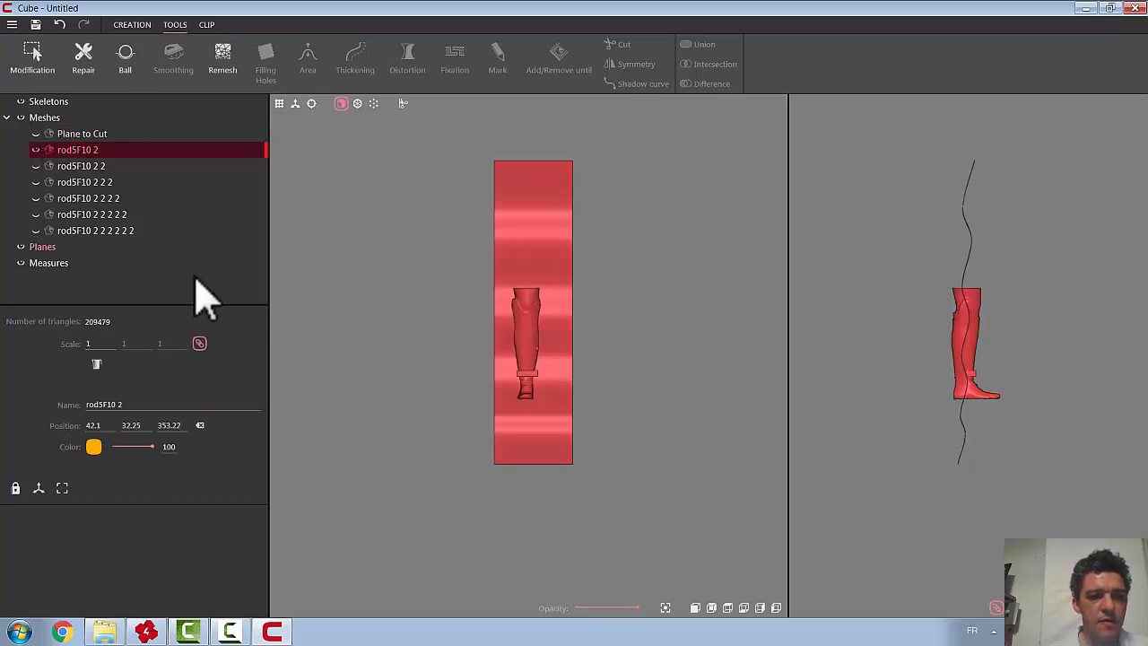
pyautogui.click(34, 59)
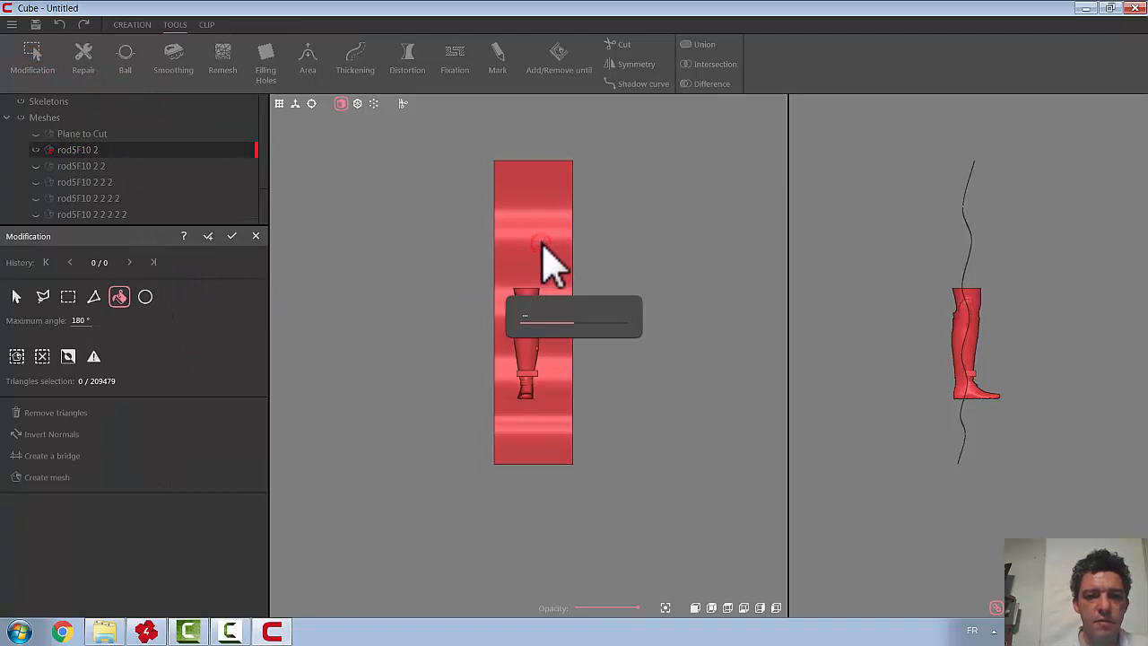
pyautogui.click(78, 414)
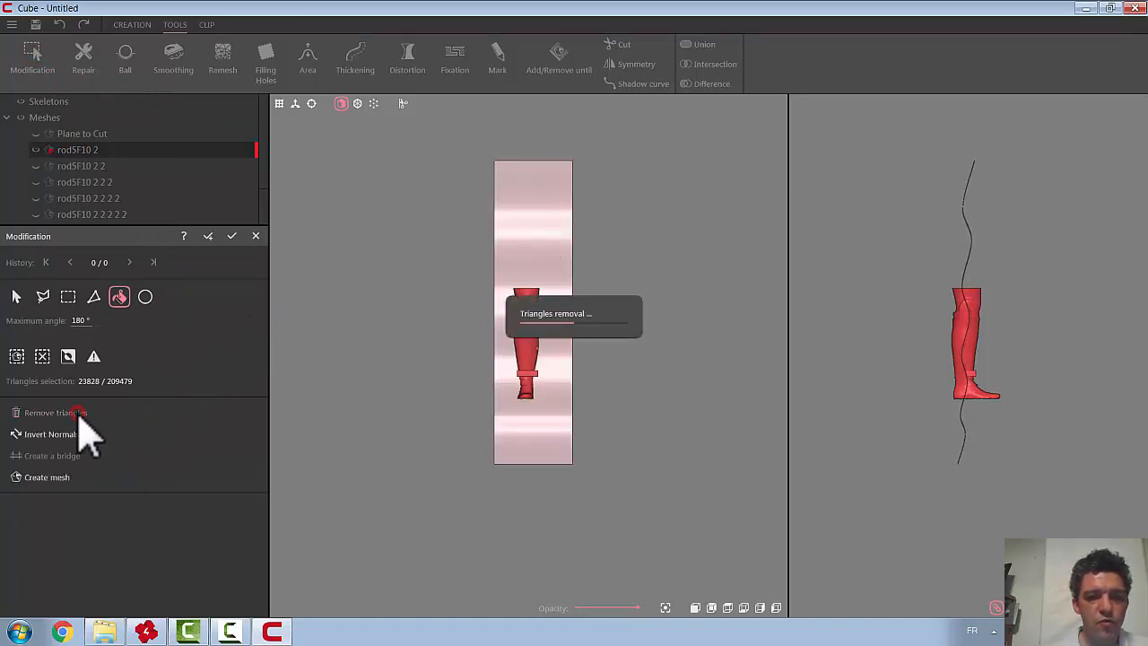
# Keep only the front calf shell of rod5F10 2 by removing all other triangles, and rename the mesh Anterior
pyautogui.click(527, 348)
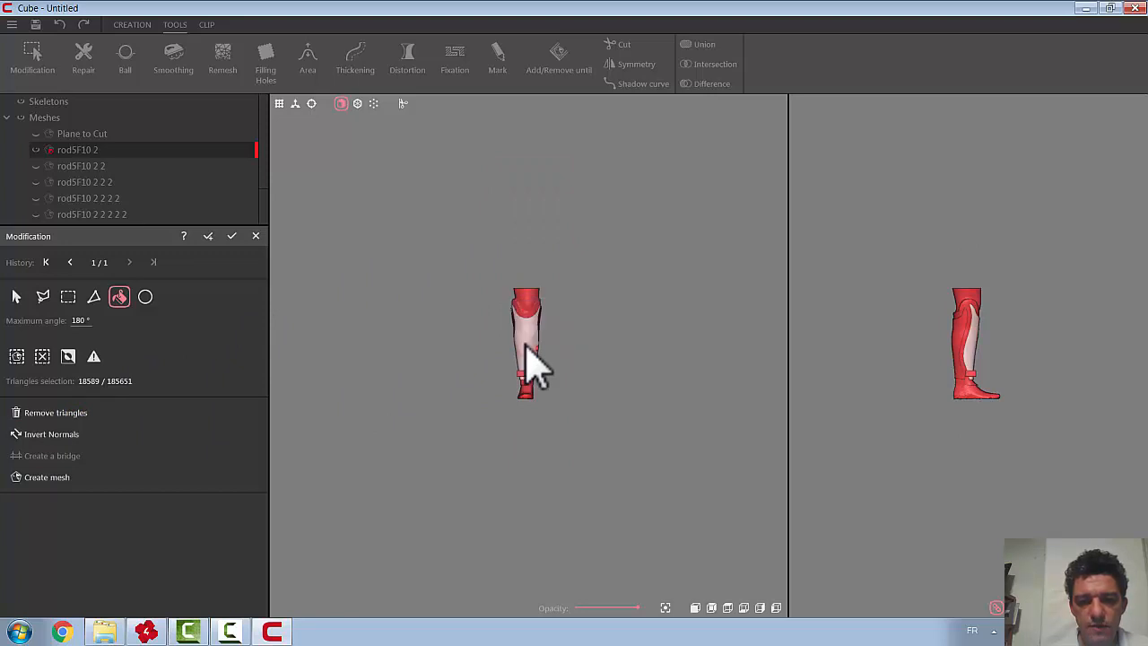
pyautogui.click(69, 357)
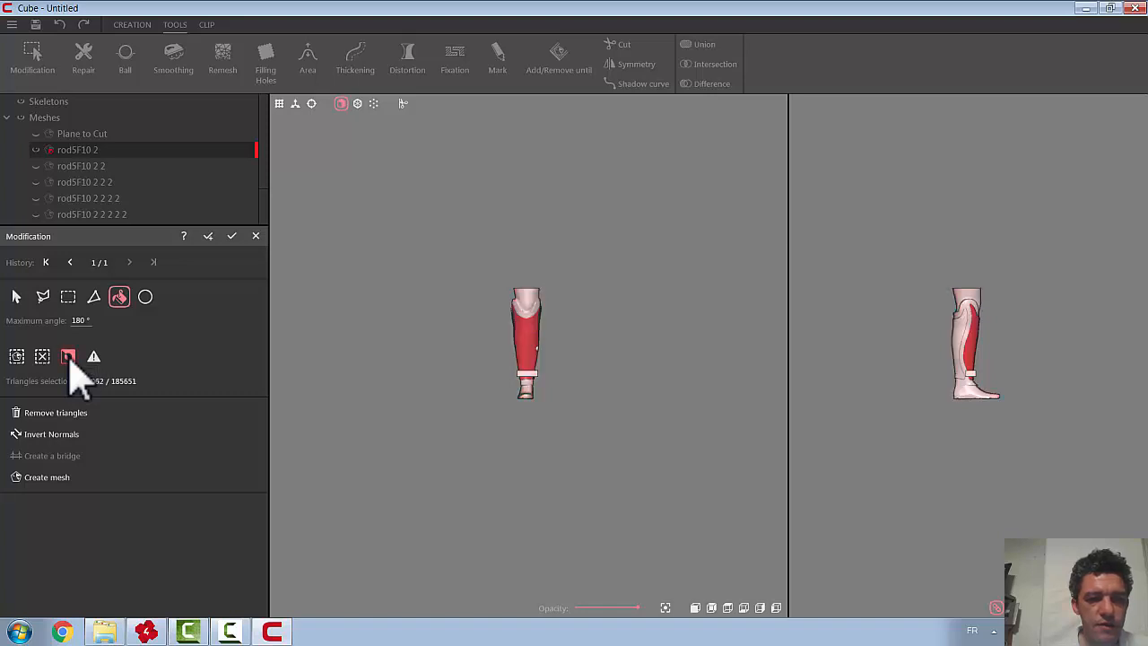
pyautogui.click(63, 413)
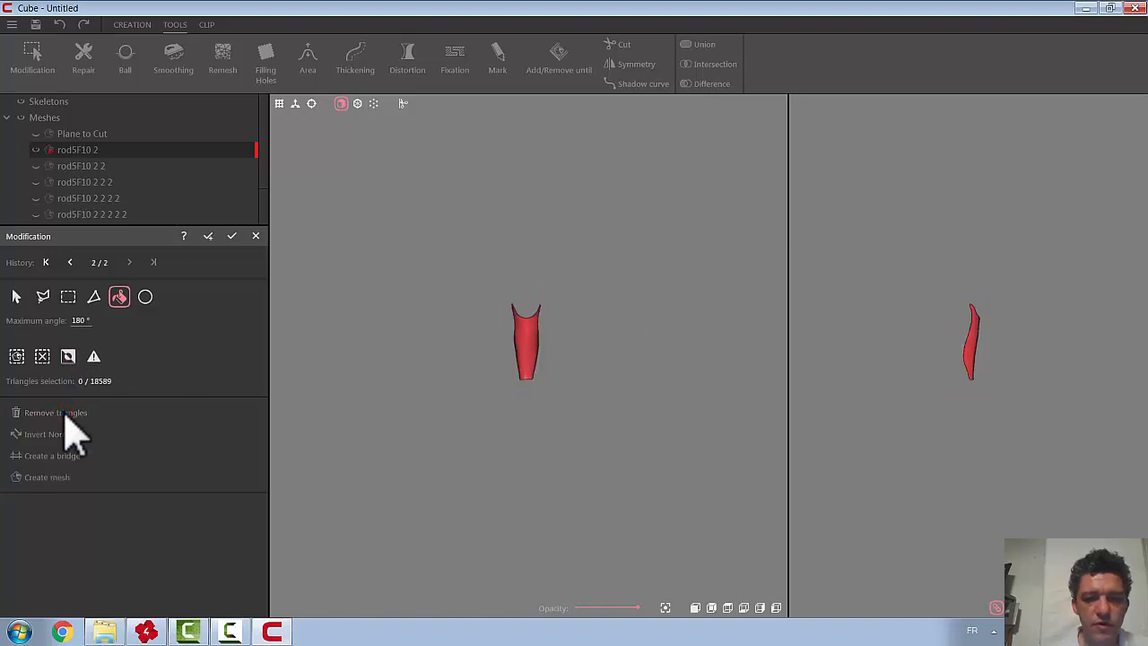
pyautogui.click(232, 235)
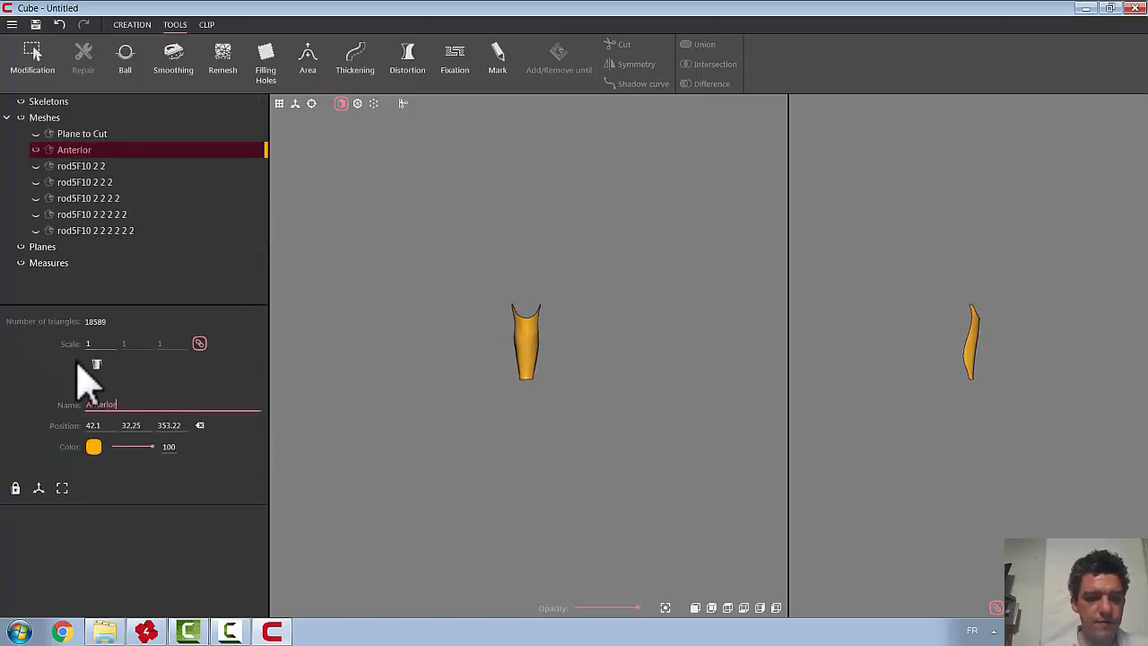
# Hide Anterior, reduce the rod5F10 2 2 mesh to only the rear calf shell, and rename it Posterior
pyautogui.click(37, 150)
pyautogui.click(36, 166)
pyautogui.click(76, 167)
pyautogui.click(36, 54)
pyautogui.moveTo(633, 269); pyautogui.dragTo(520, 313, button='middle')
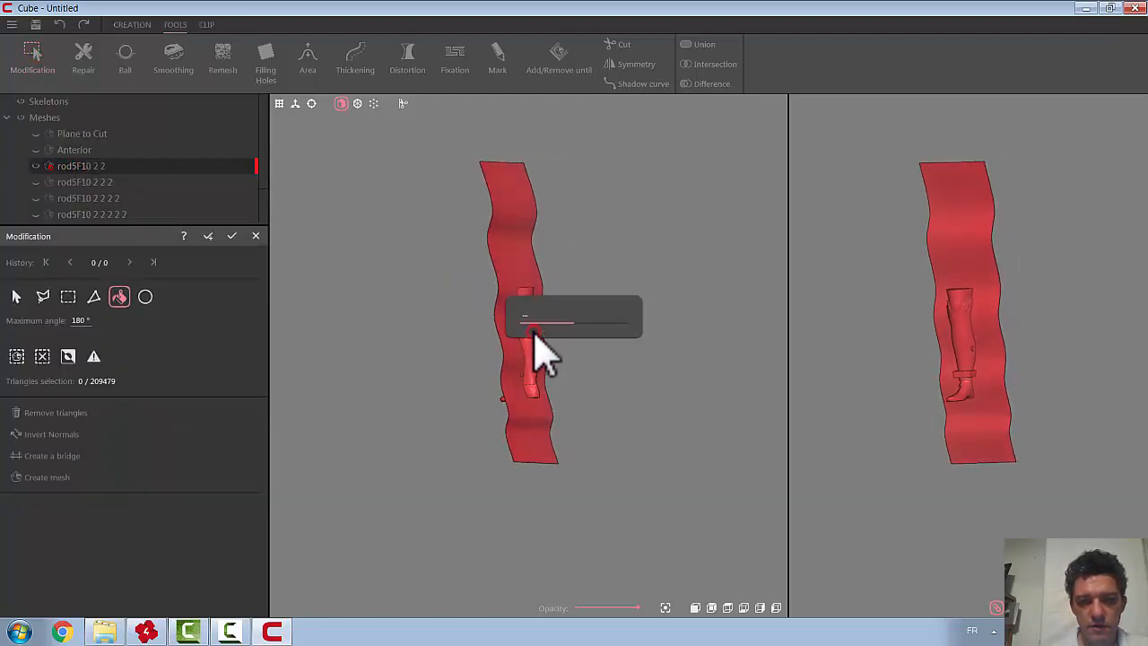
pyautogui.click(68, 355)
pyautogui.click(59, 413)
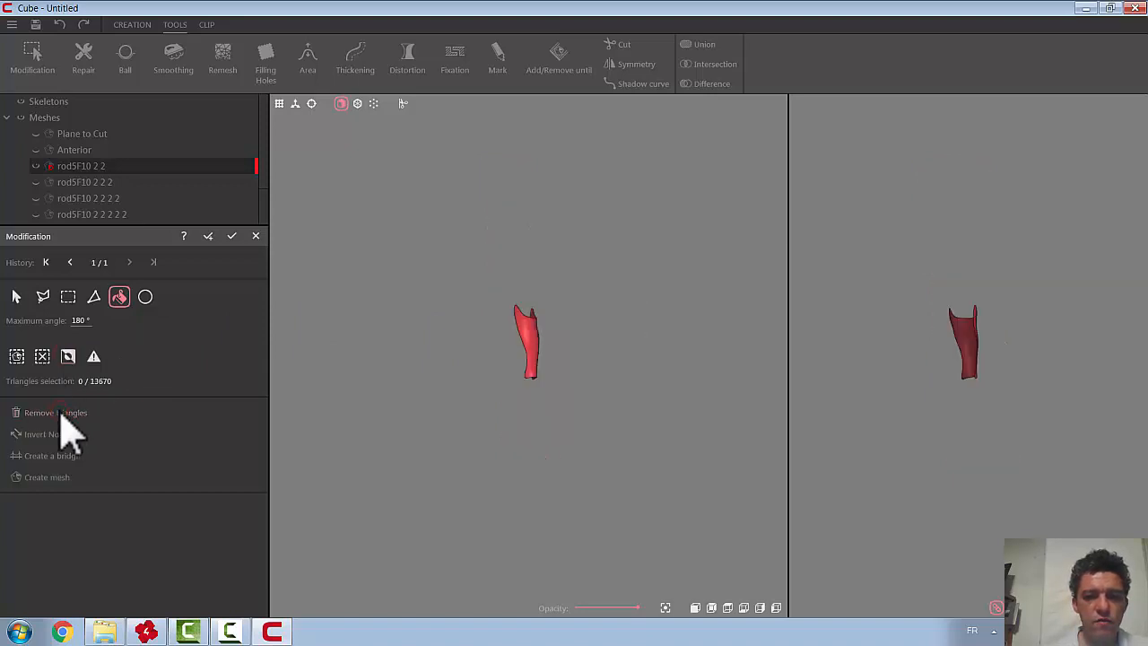
pyautogui.click(232, 236)
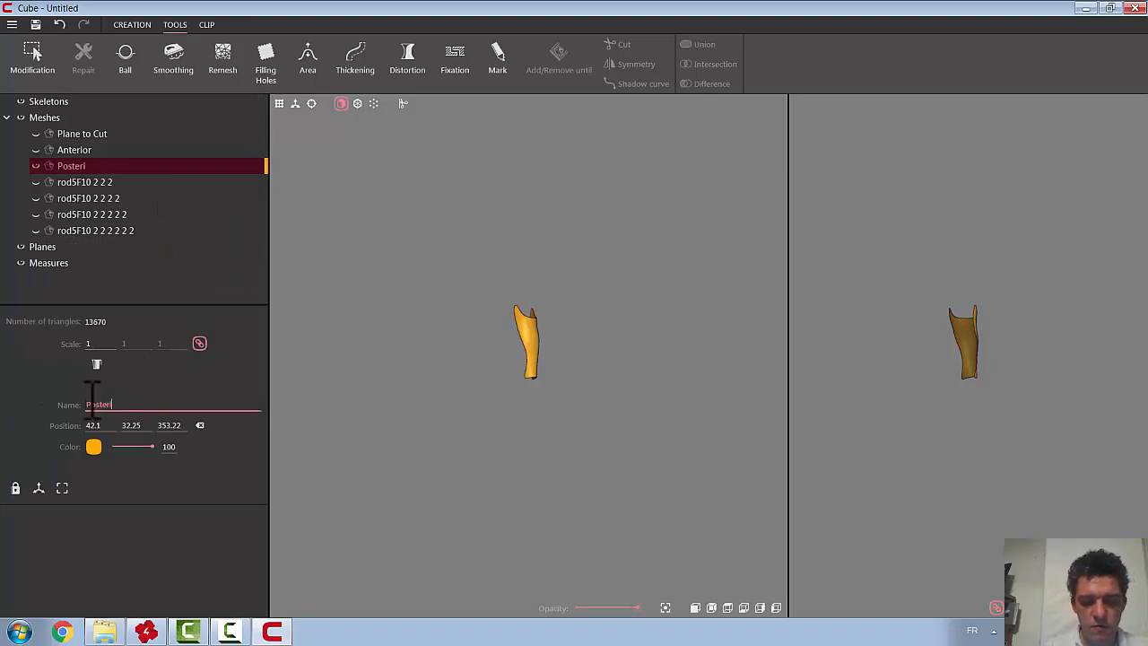
# Hide Posterior and remove both the rear and front calf shells from the rod5F10 2 2 2 mesh
pyautogui.click(38, 168)
pyautogui.click(36, 181)
pyautogui.click(68, 182)
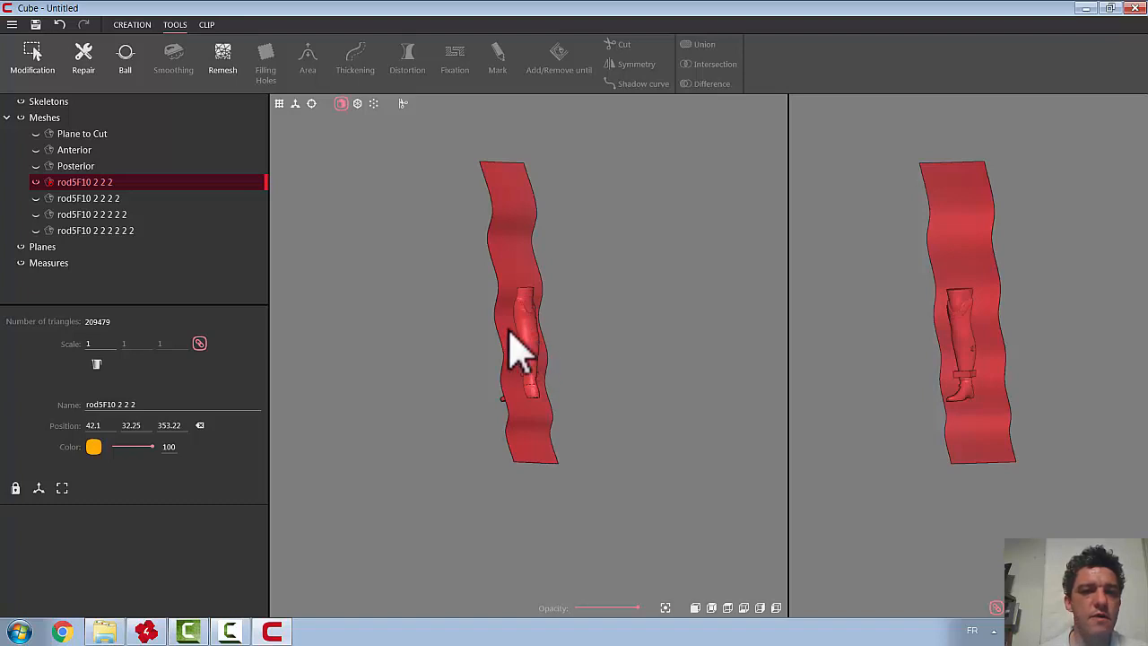
pyautogui.click(36, 53)
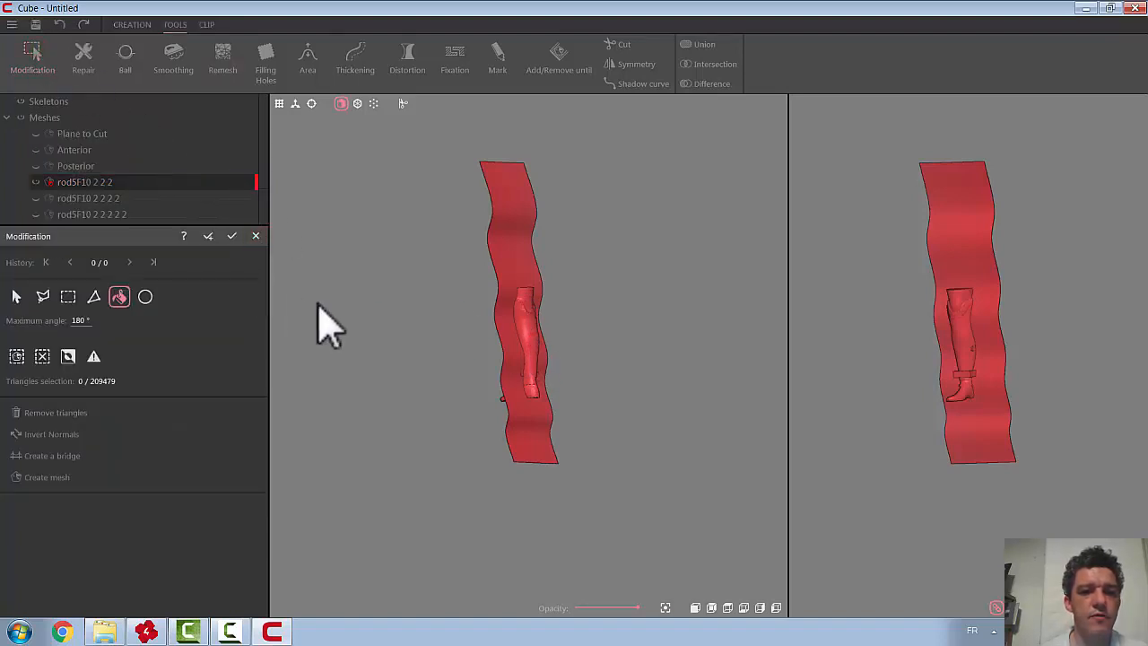
pyautogui.click(538, 350)
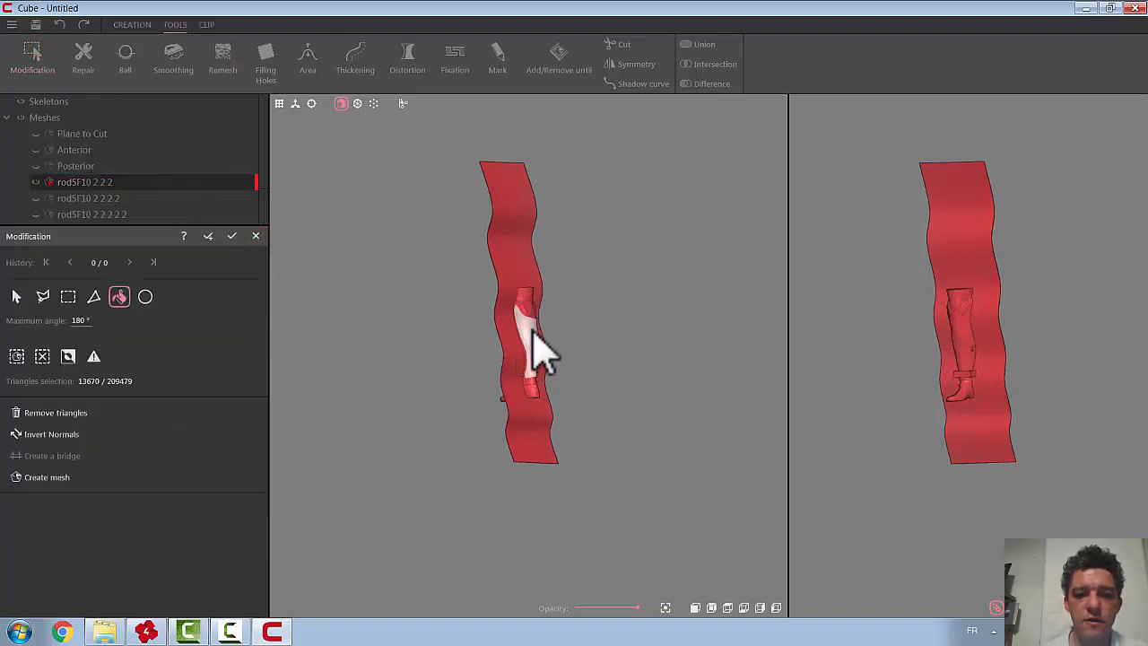
pyautogui.click(79, 413)
pyautogui.moveTo(361, 312); pyautogui.dragTo(490, 285, button='right')
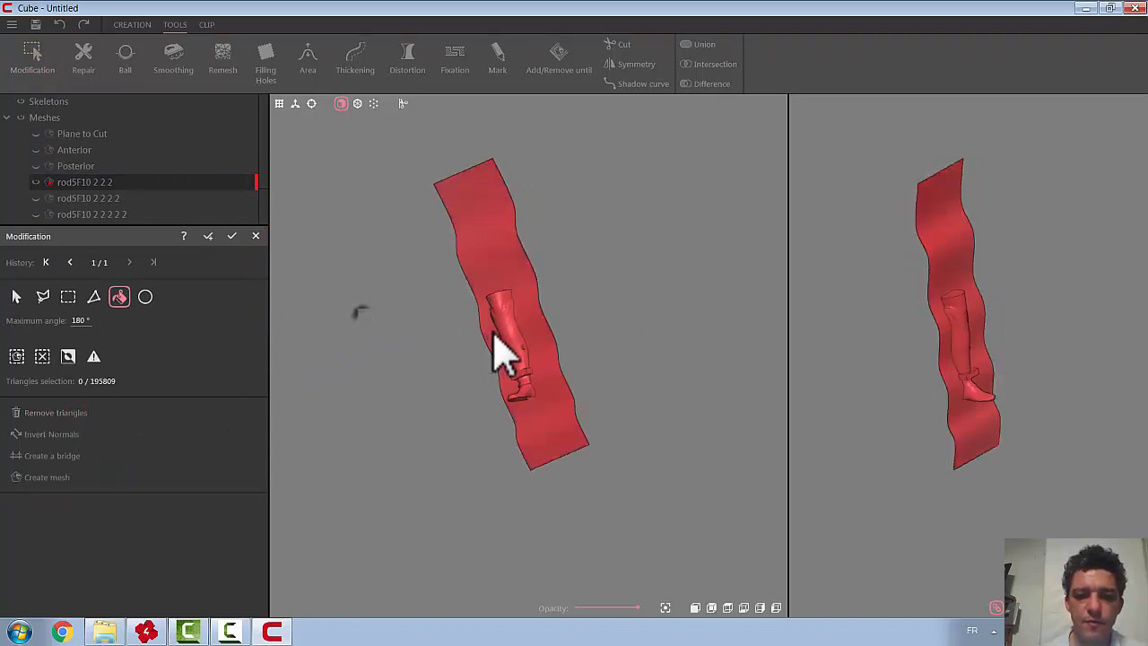
pyautogui.click(513, 346)
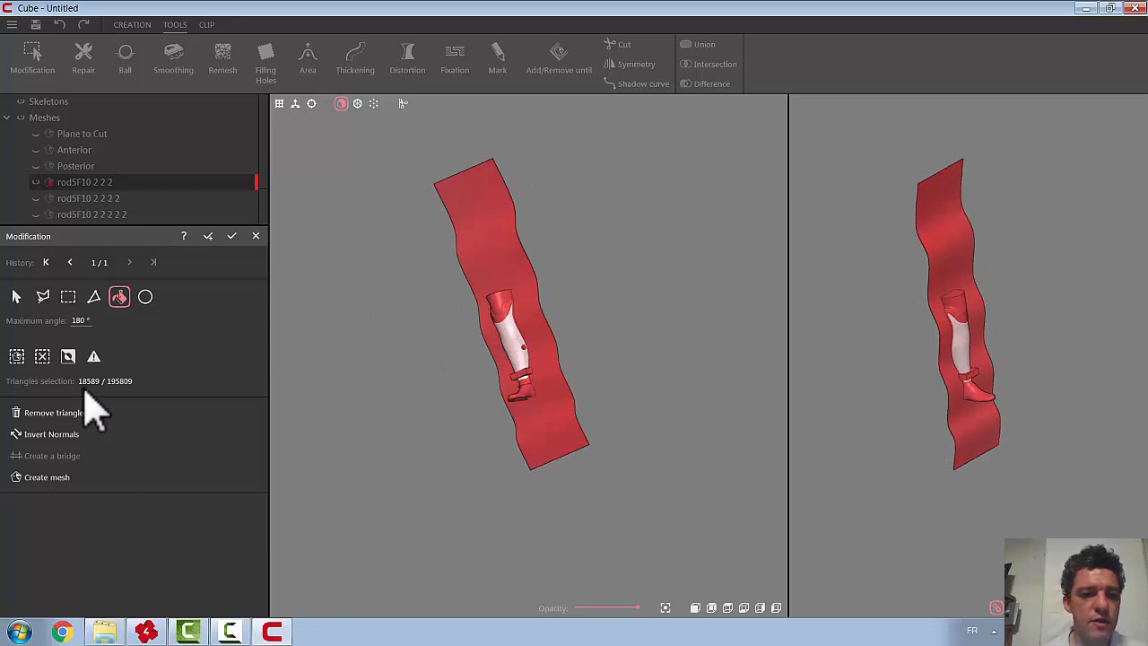
pyautogui.click(78, 413)
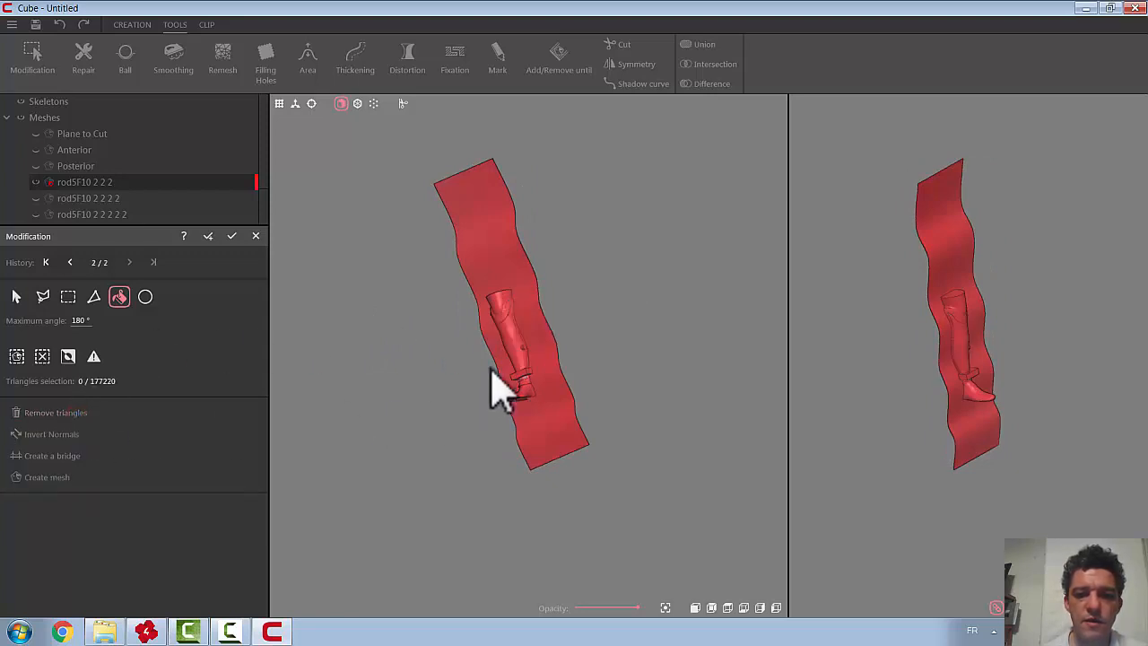
# Keep only the full calf form exposed under the shells in rod5F10 2 2 2 and rename the mesh Main Cosmetic
pyautogui.click(511, 337)
pyautogui.moveTo(625, 300); pyautogui.dragTo(765, 161, button='middle')
pyautogui.moveTo(605, 327); pyautogui.dragTo(431, 354)
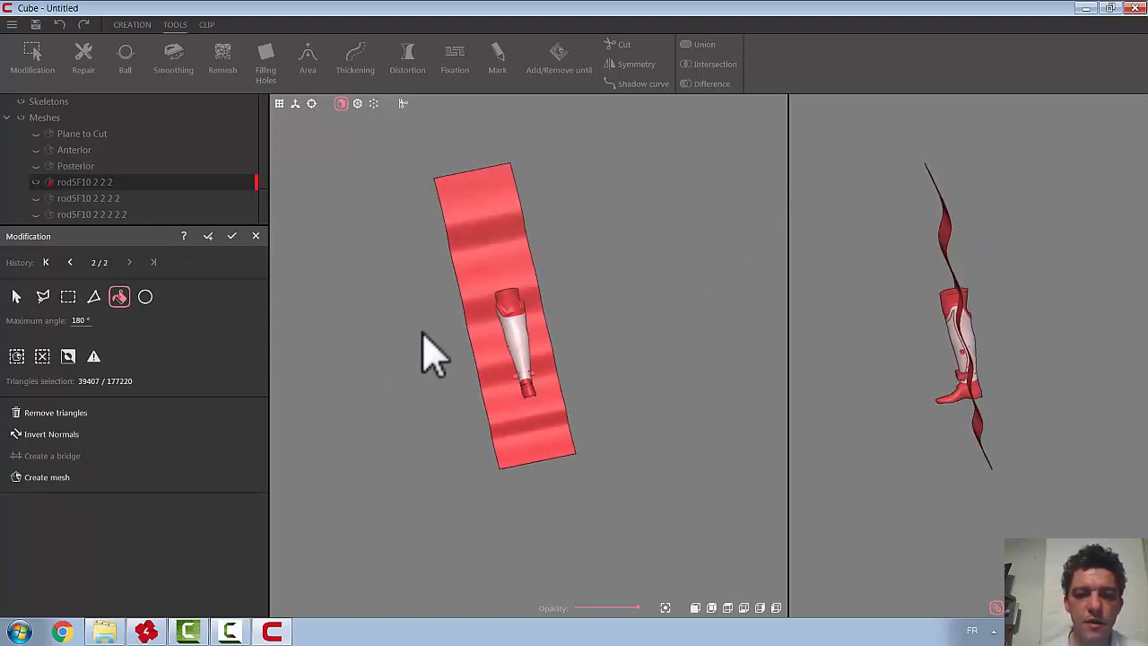
pyautogui.click(68, 357)
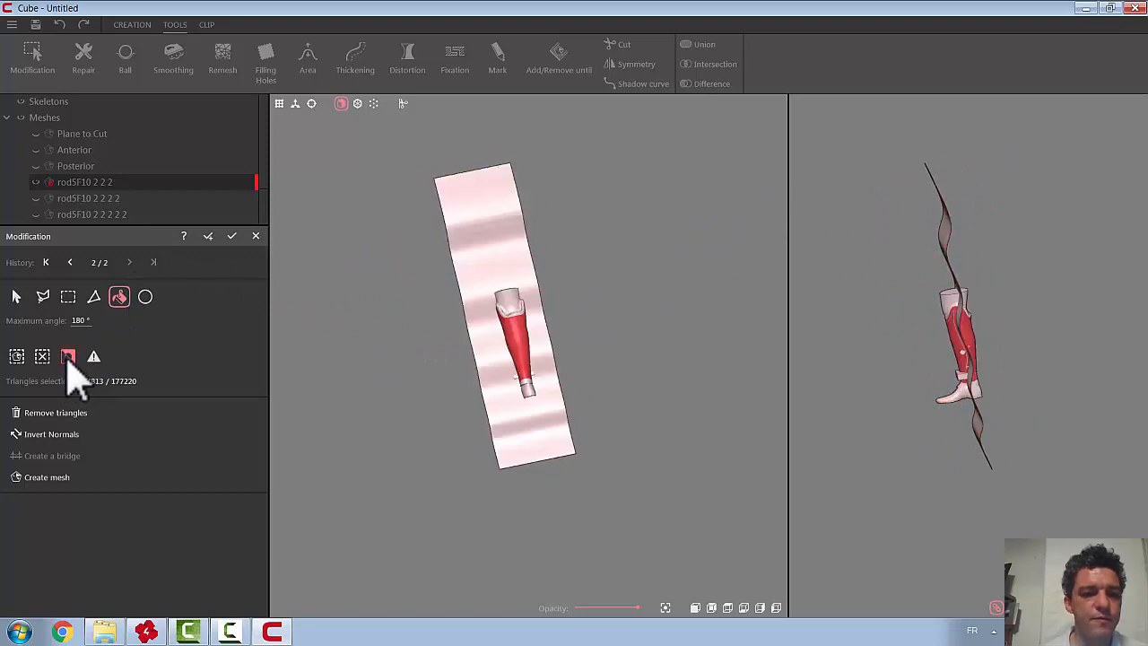
pyautogui.click(55, 412)
pyautogui.moveTo(440, 338); pyautogui.dragTo(388, 352, button='middle')
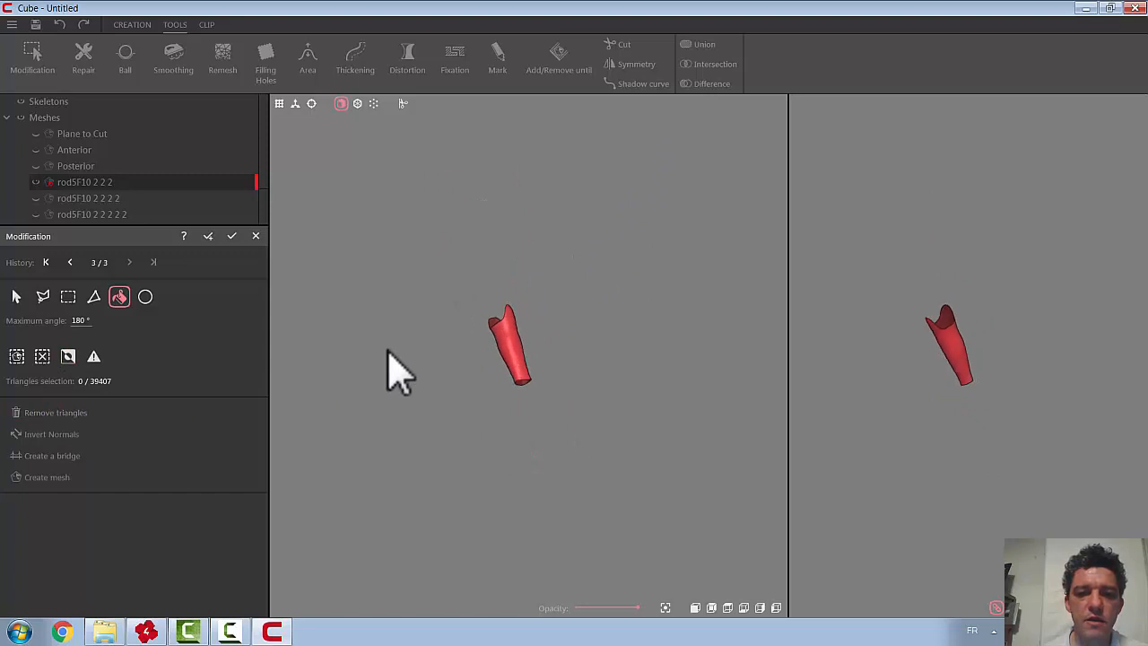
pyautogui.click(232, 236)
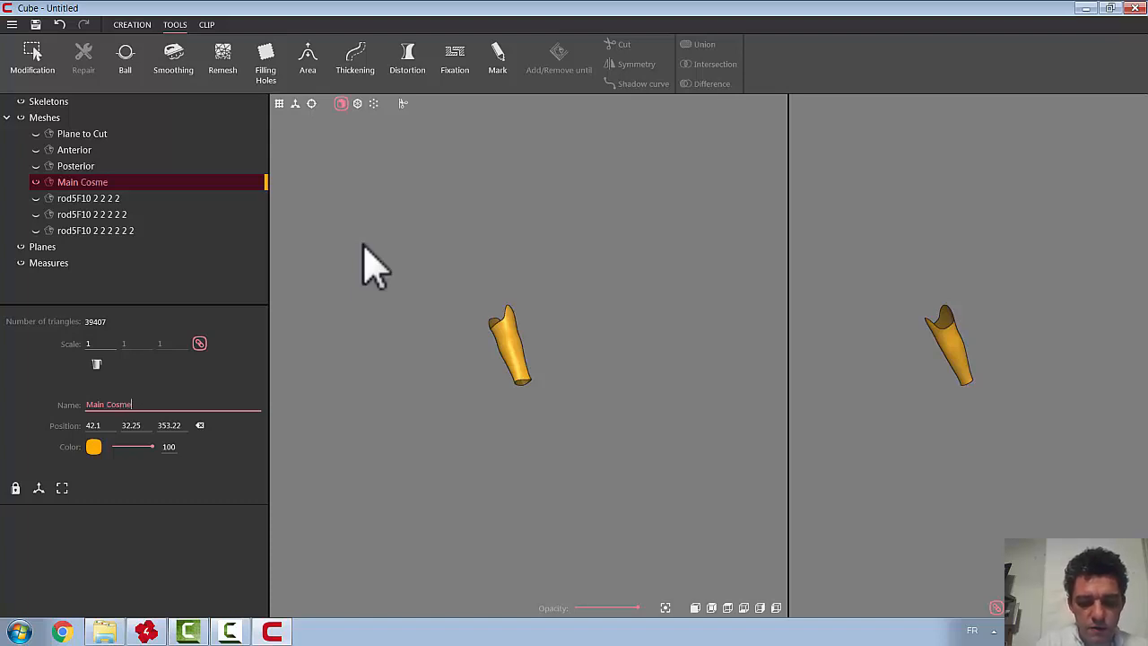
# Hide Main Cosmetic and remove the front calf shell from the rod5F10 2 2 2 2 mesh
pyautogui.click(35, 183)
pyautogui.click(36, 198)
pyautogui.click(90, 199)
pyautogui.moveTo(507, 363); pyautogui.dragTo(552, 372)
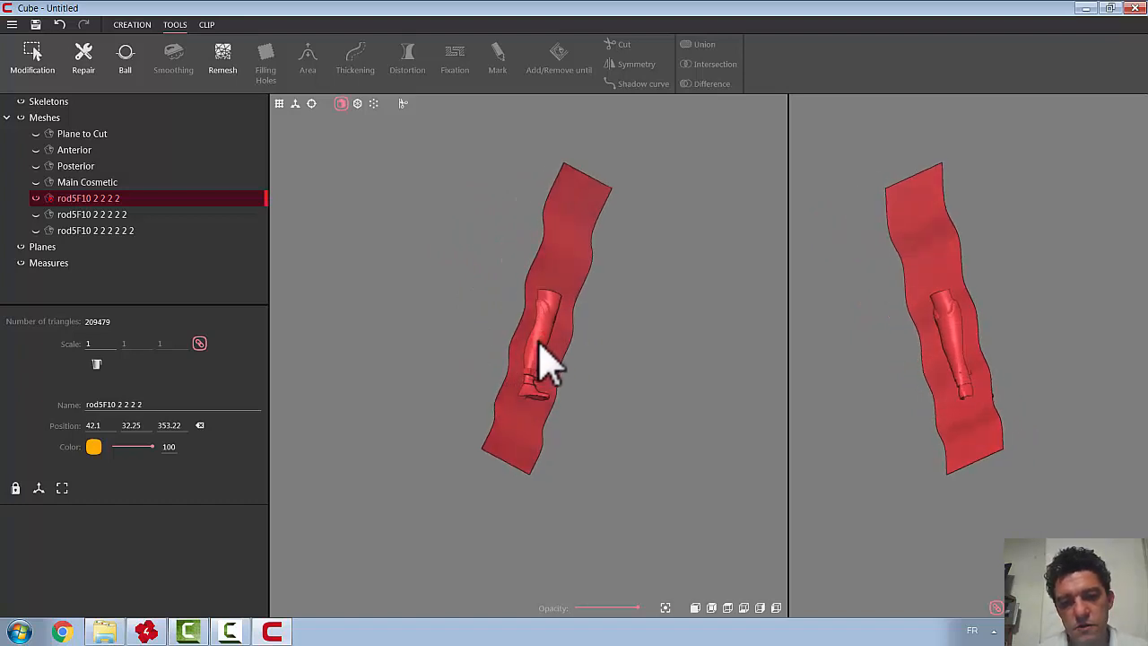
pyautogui.click(38, 66)
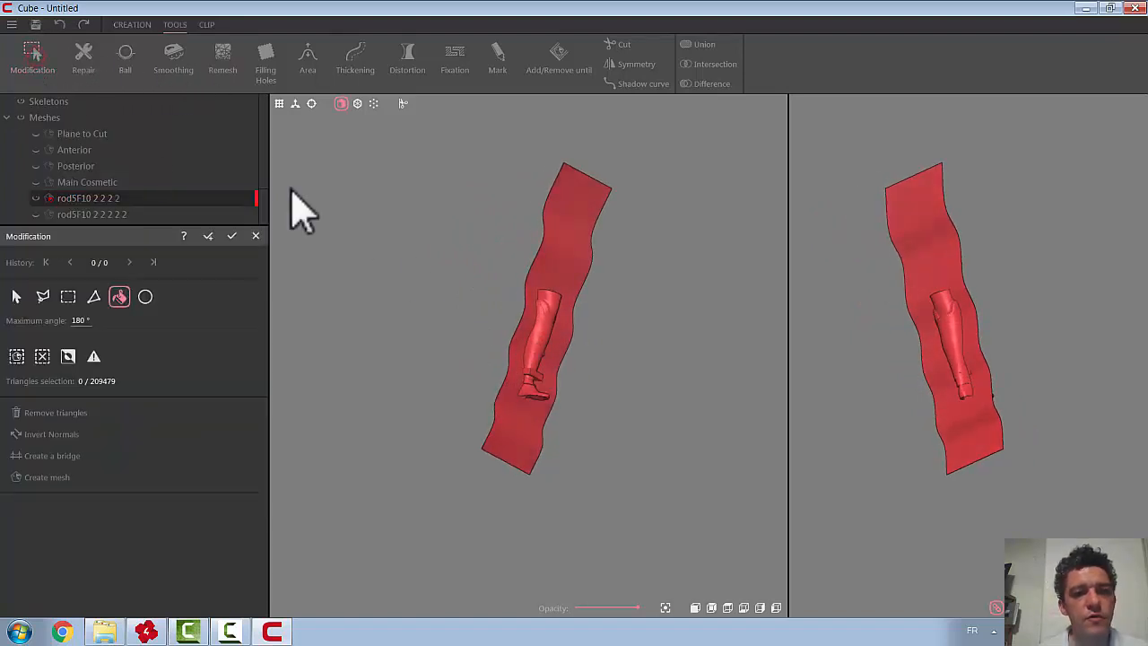
pyautogui.moveTo(540, 309)
pyautogui.mouseDown()
pyautogui.moveTo(528, 338)
pyautogui.moveTo(538, 349)
pyautogui.mouseUp()
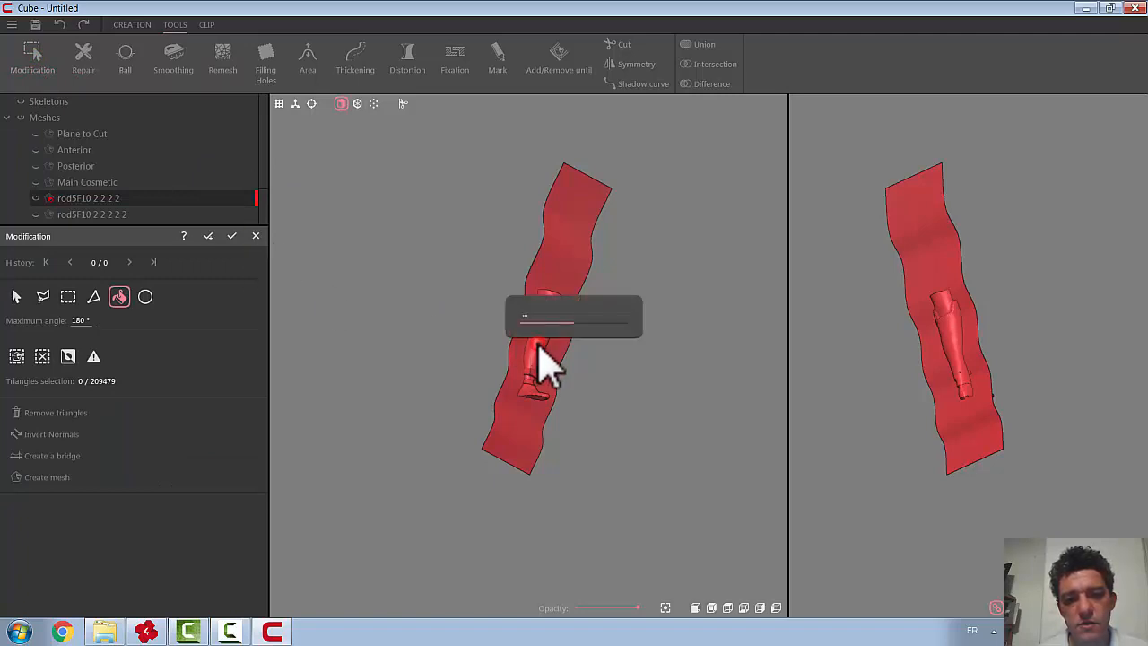
pyautogui.click(61, 413)
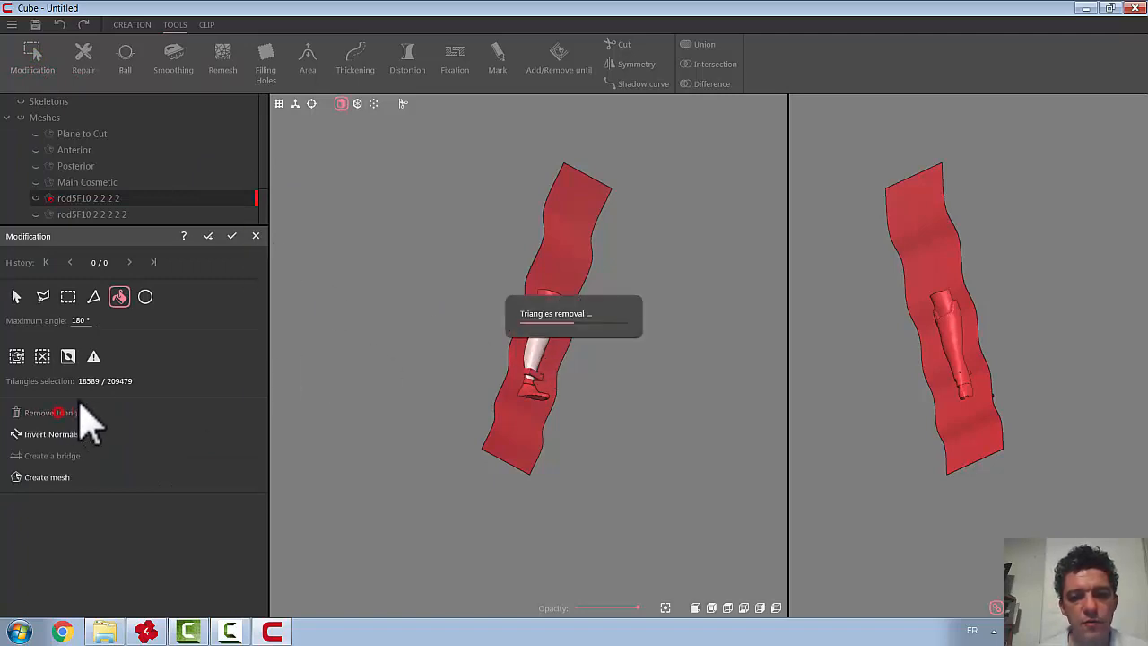
# Remove the wavy cutting plane, the remaining calf shell and the full calf form from the rod5F10 2 2 2 2 mesh
pyautogui.click(557, 271)
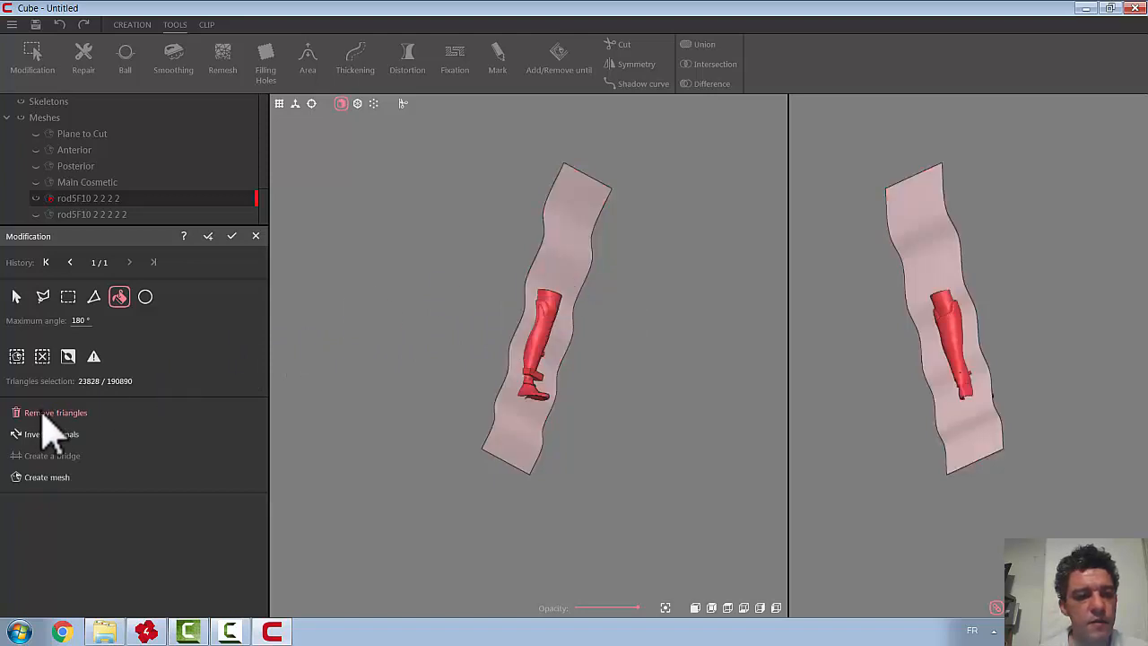
pyautogui.click(41, 413)
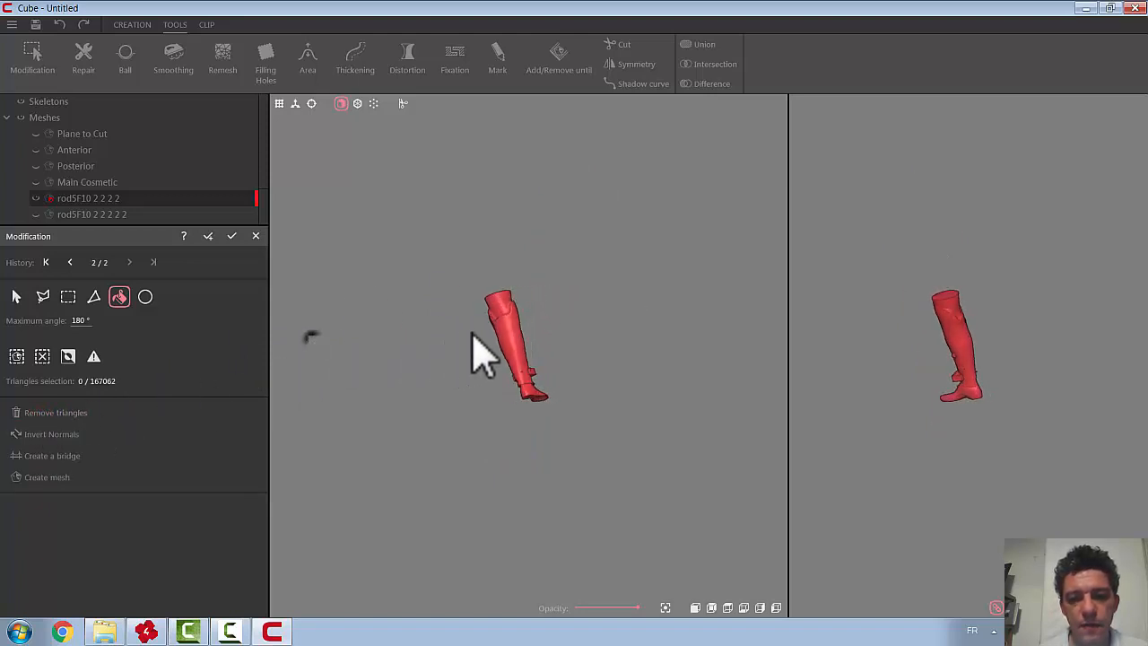
pyautogui.click(515, 352)
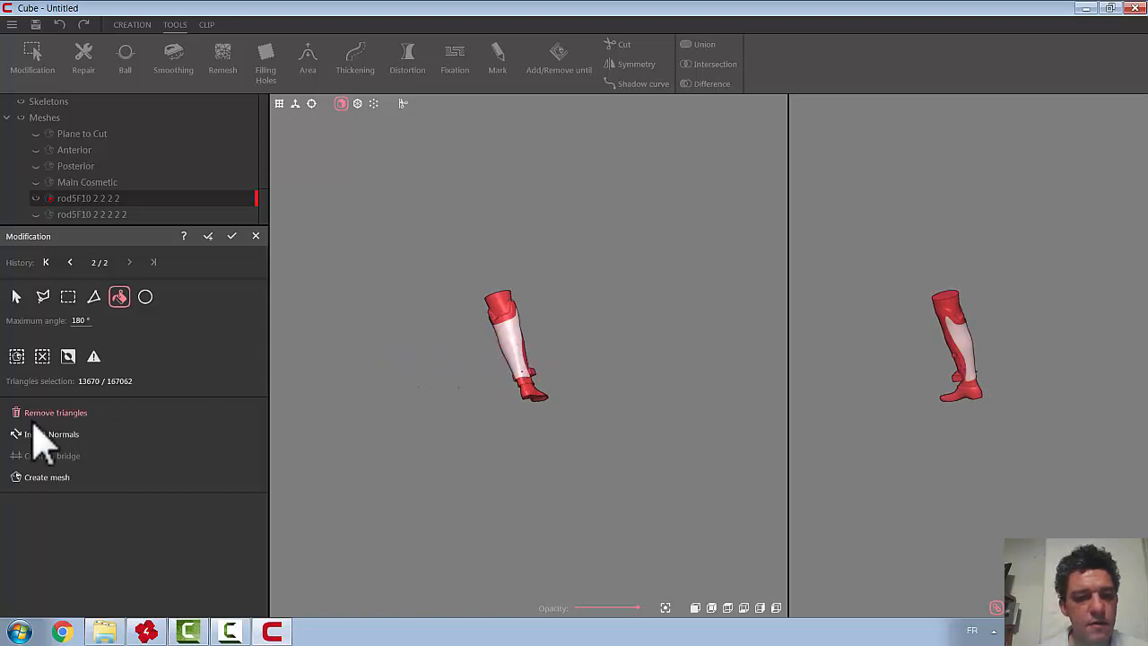
pyautogui.click(39, 416)
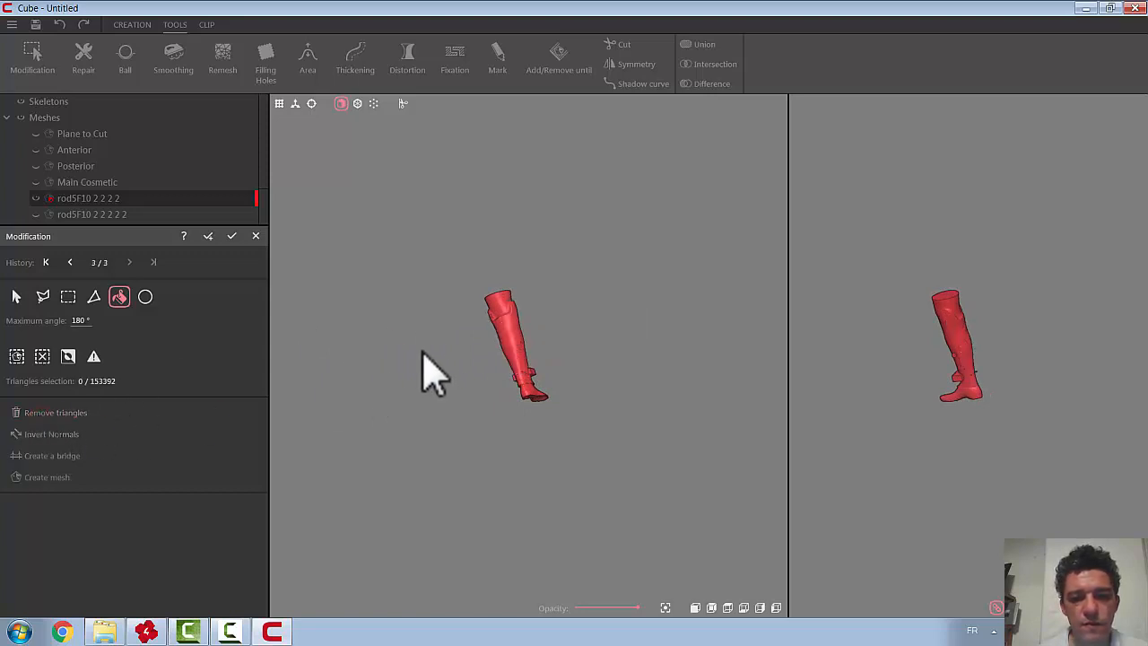
pyautogui.click(513, 363)
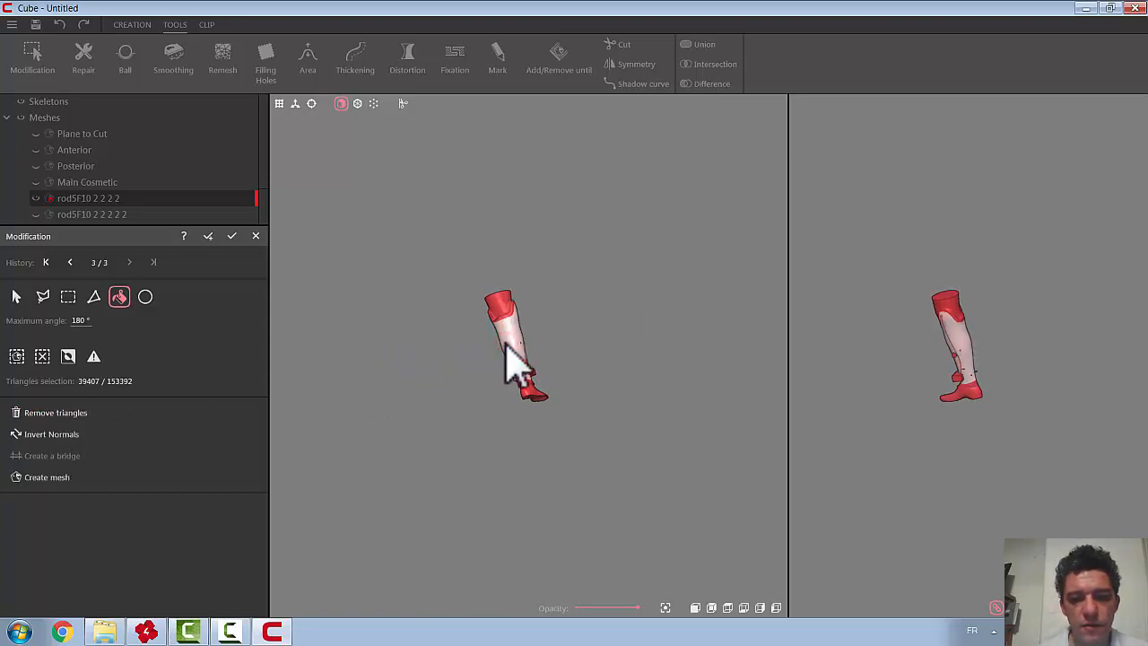
pyautogui.click(45, 414)
# Remove the outer leg surface and the thin looped rod from rod5F10 2 2 2 2, keep the prosthesis with its small fittings, and apply the modification
pyautogui.moveTo(532, 325); pyautogui.dragTo(443, 348, button='middle')
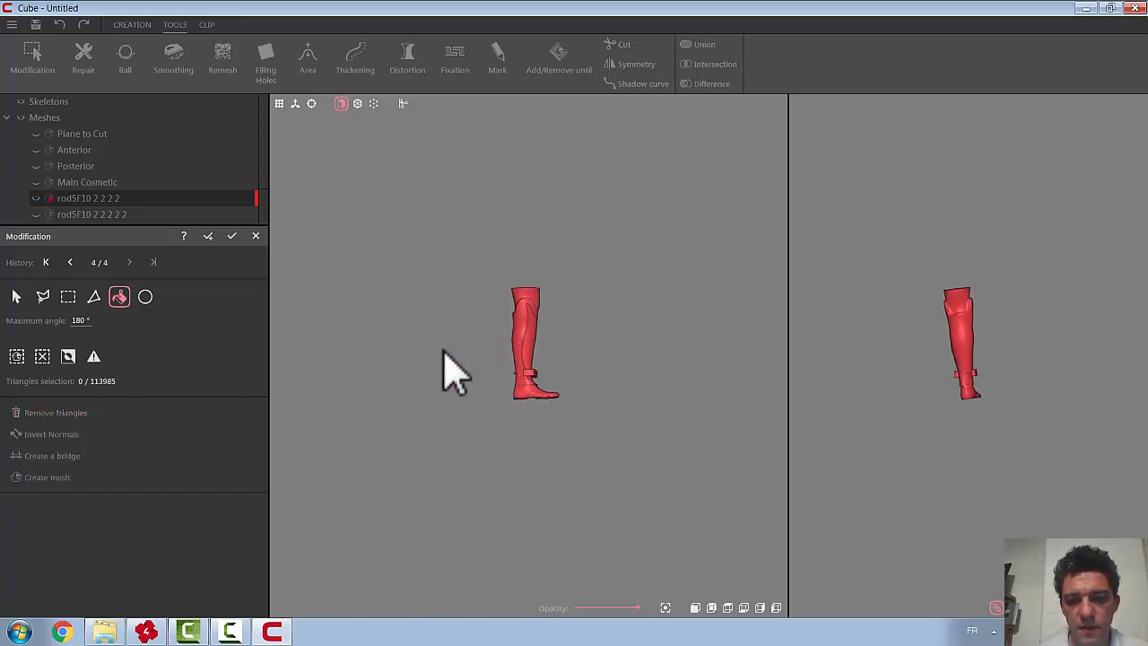
pyautogui.click(536, 296)
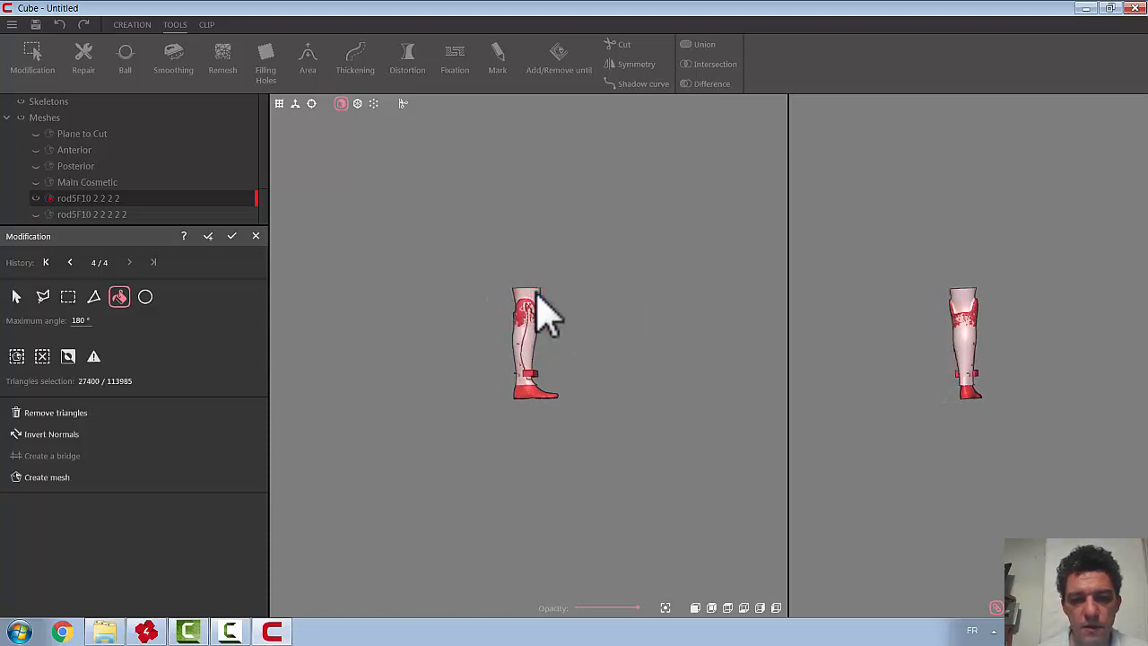
pyautogui.click(36, 416)
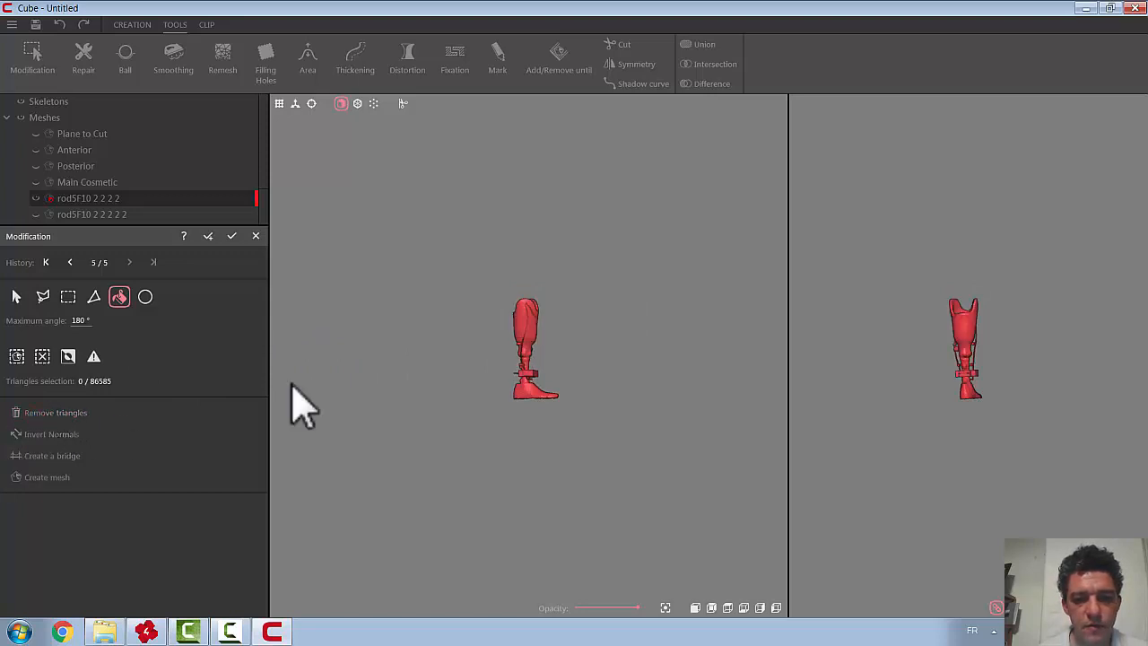
pyautogui.moveTo(557, 351); pyautogui.dragTo(533, 348, button='middle')
pyautogui.scroll(5, 536, 363)
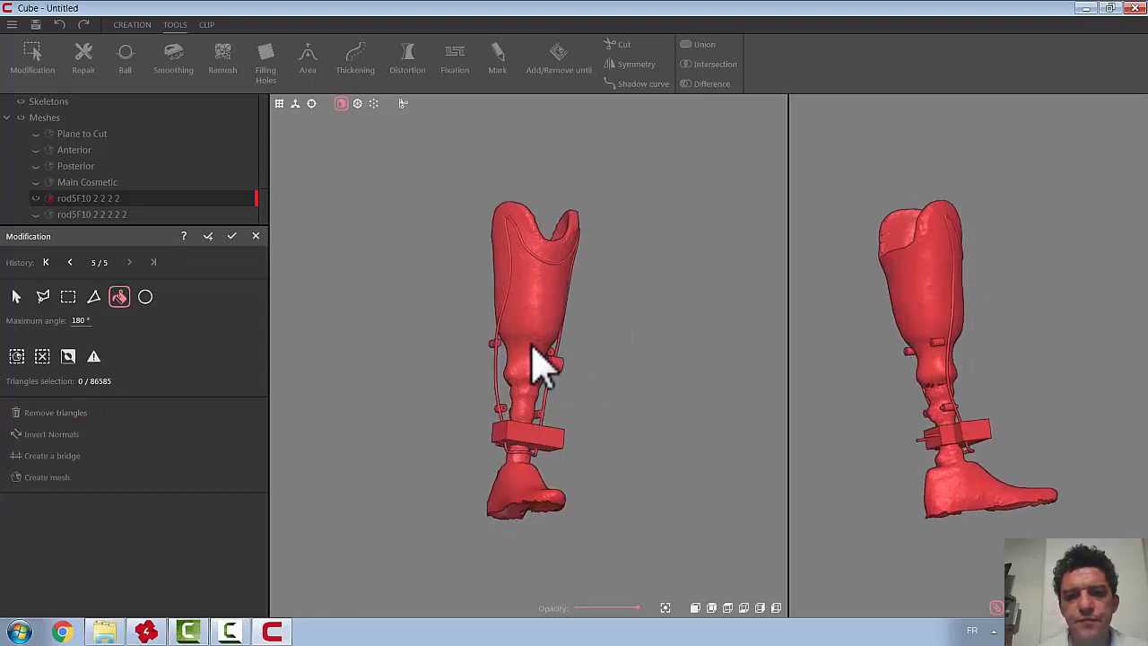
pyautogui.click(479, 377)
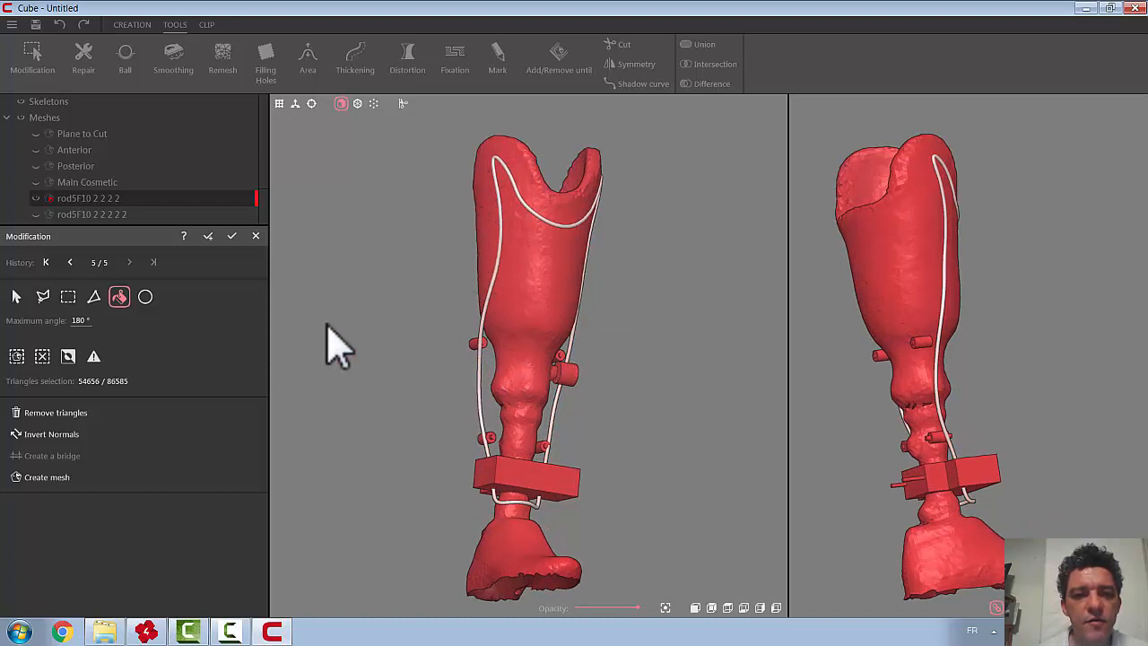
pyautogui.click(45, 415)
pyautogui.click(517, 269)
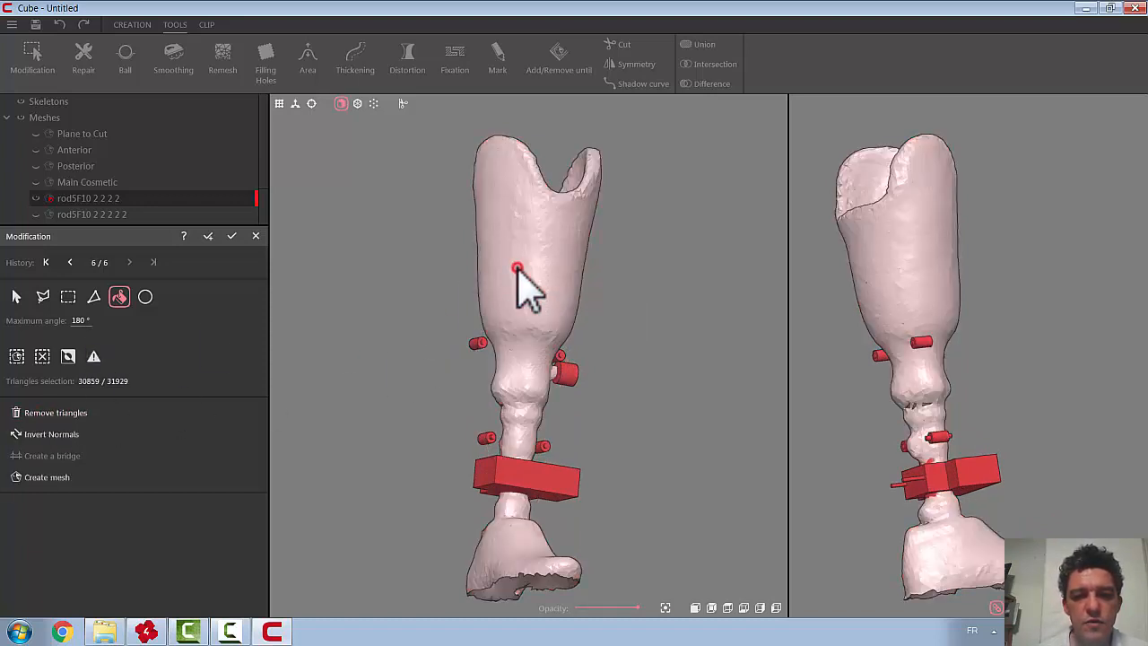
pyautogui.moveTo(649, 313); pyautogui.dragTo(610, 333, button='middle')
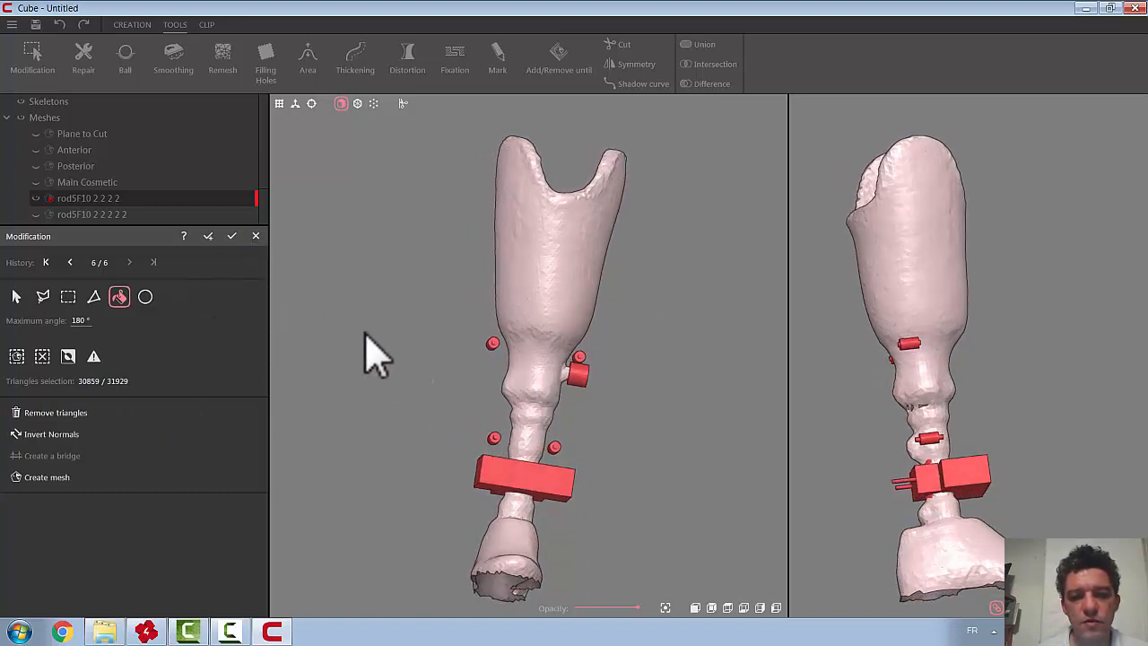
pyautogui.click(232, 237)
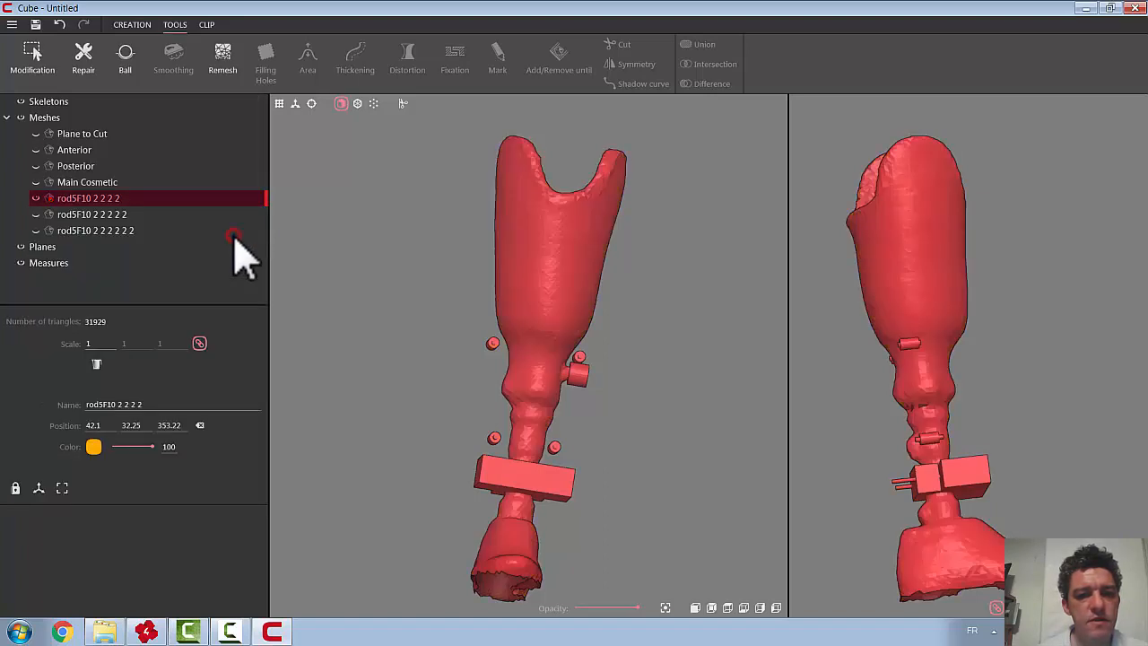
# Duplicate the rod5F10 2 2 2 2 mesh, duplicate that copy as well, and hide both duplicates
pyautogui.rightClick(91, 203)
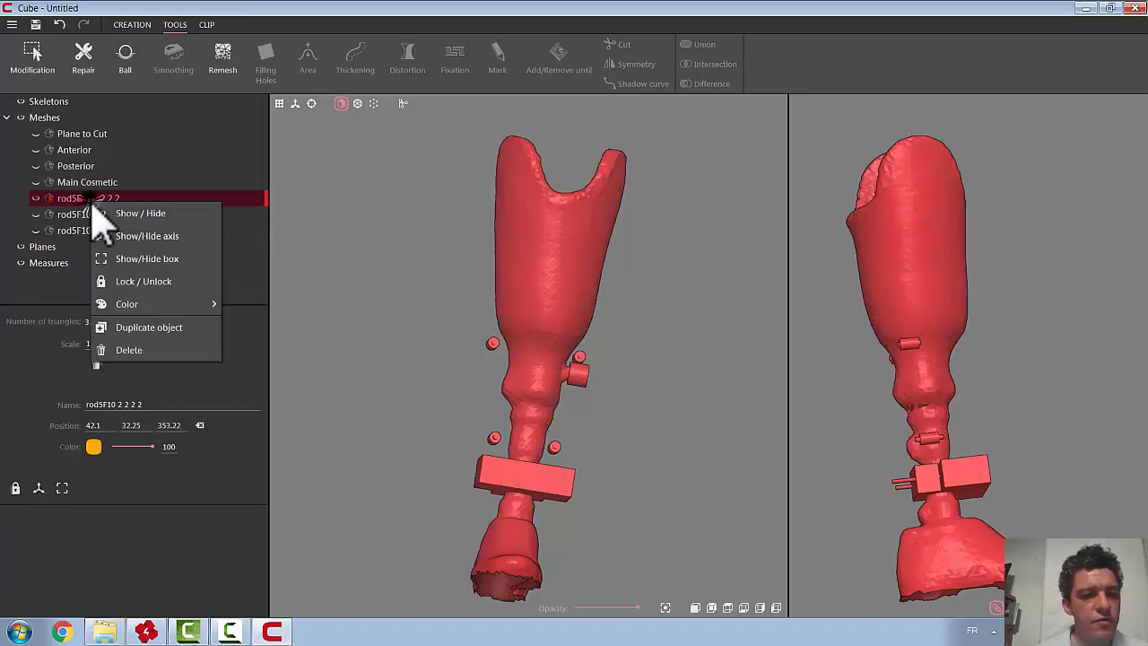
pyautogui.click(141, 334)
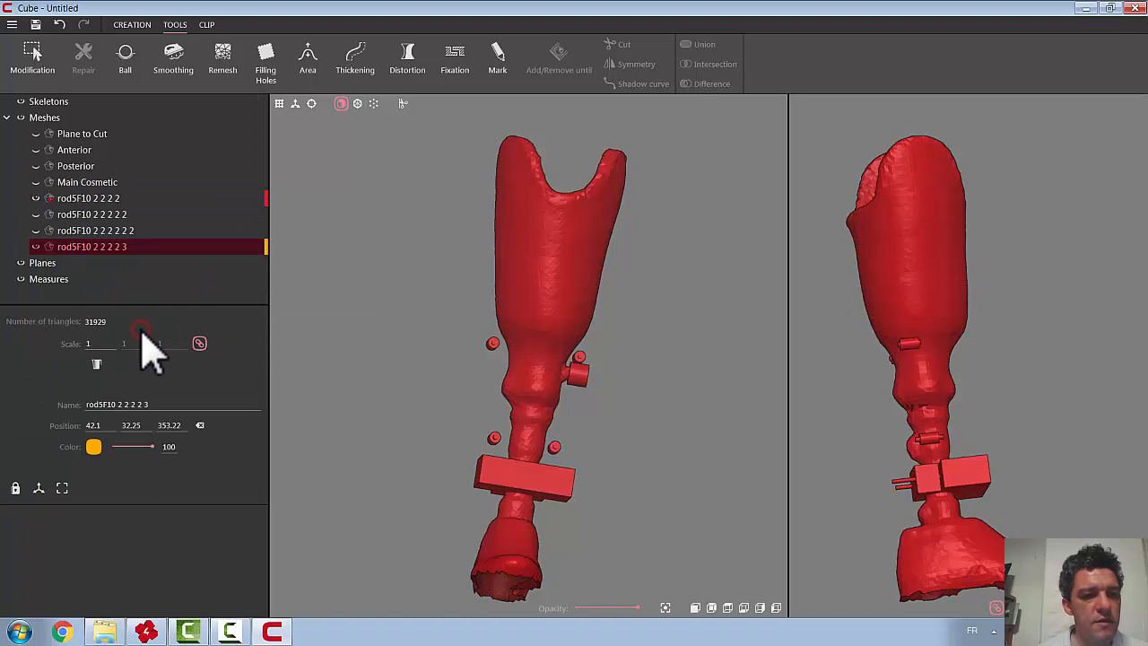
pyautogui.rightClick(82, 252)
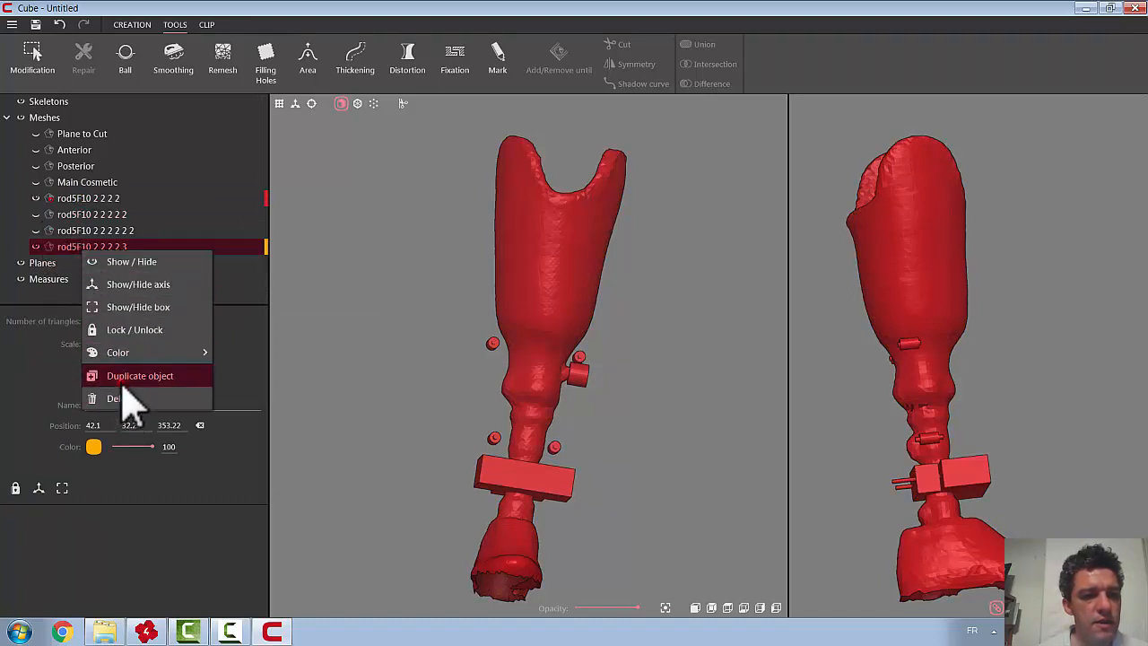
pyautogui.click(135, 377)
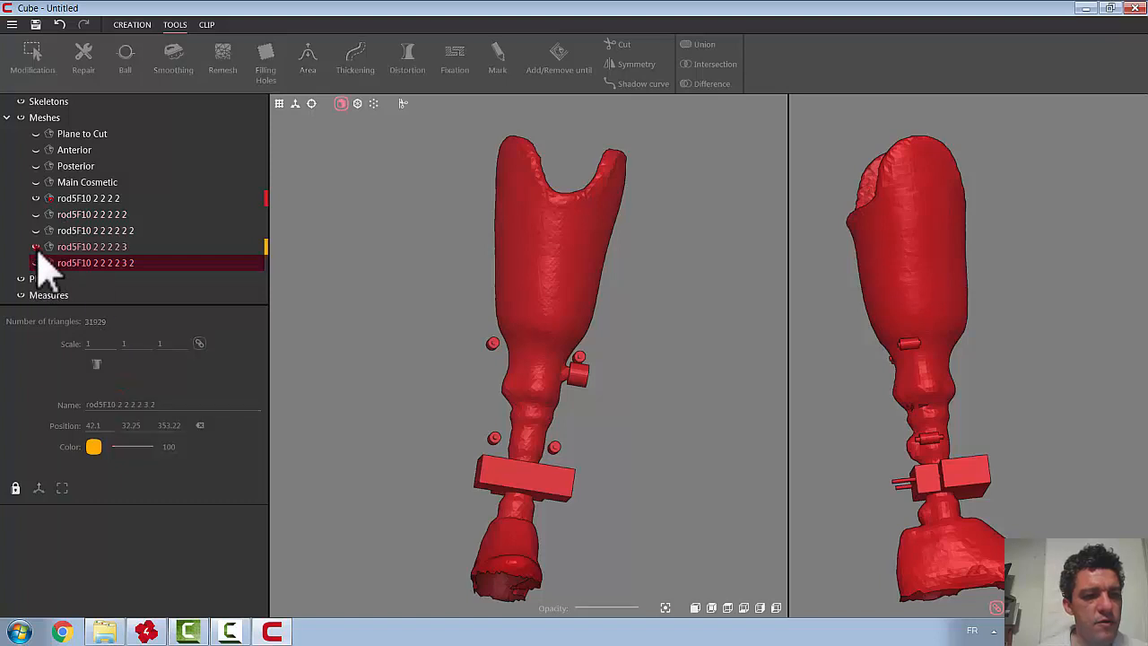
# Remove everything except the prosthesis body from the rod5F10 2 2 2 2 mesh and rename it Proth
pyautogui.click(79, 198)
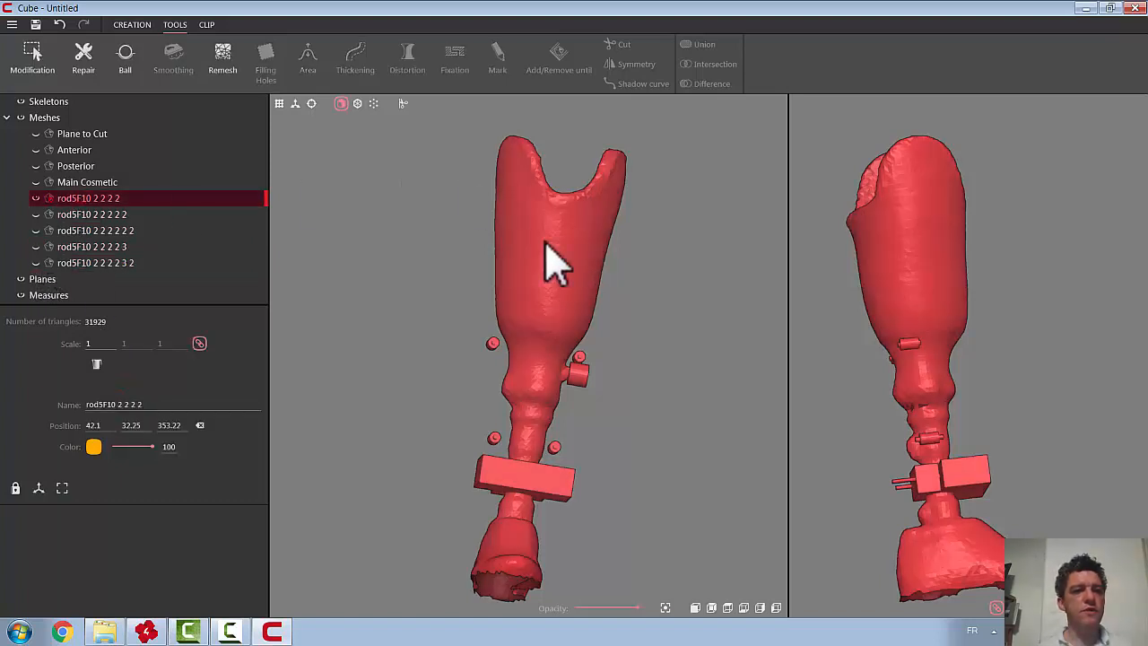
pyautogui.click(34, 59)
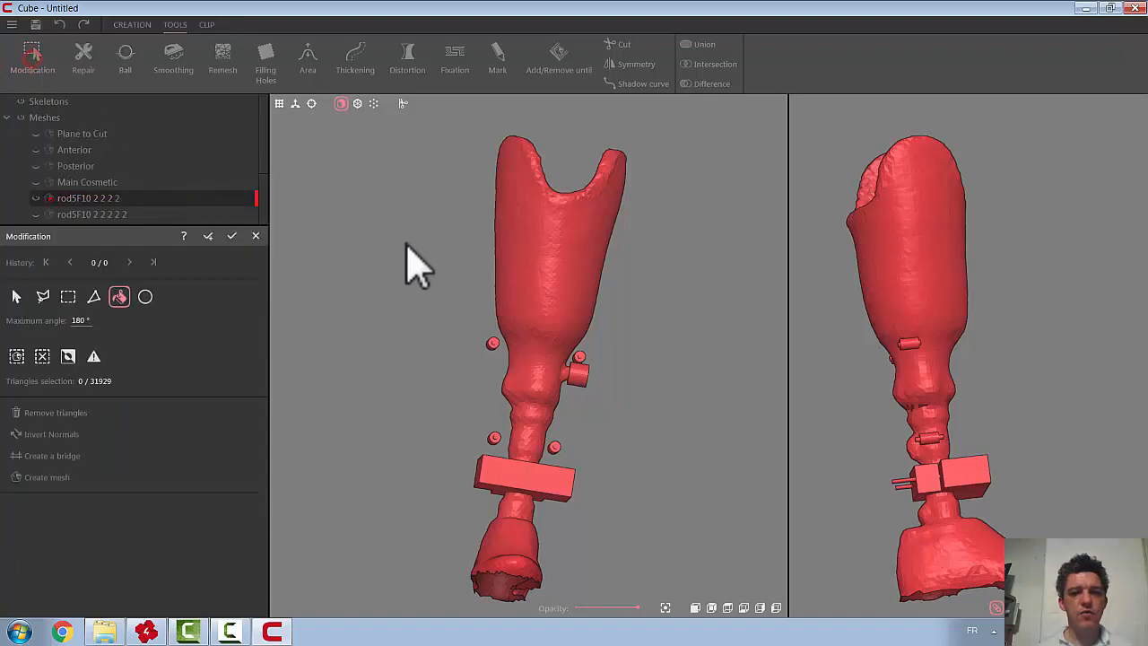
pyautogui.click(528, 251)
pyautogui.click(69, 355)
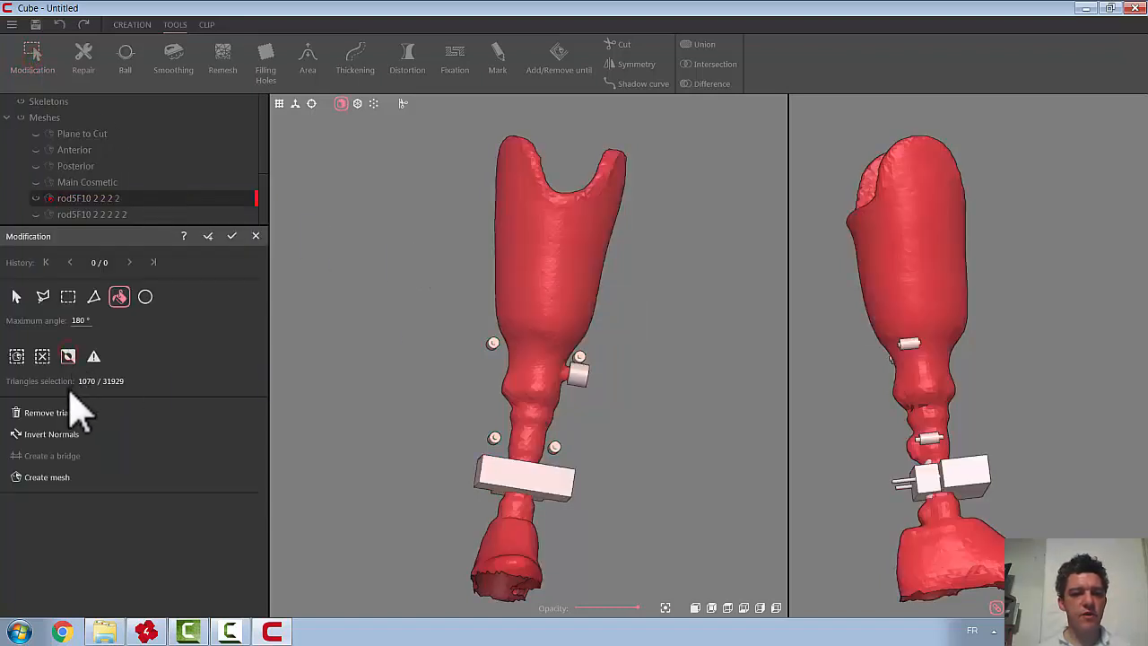
pyautogui.click(54, 415)
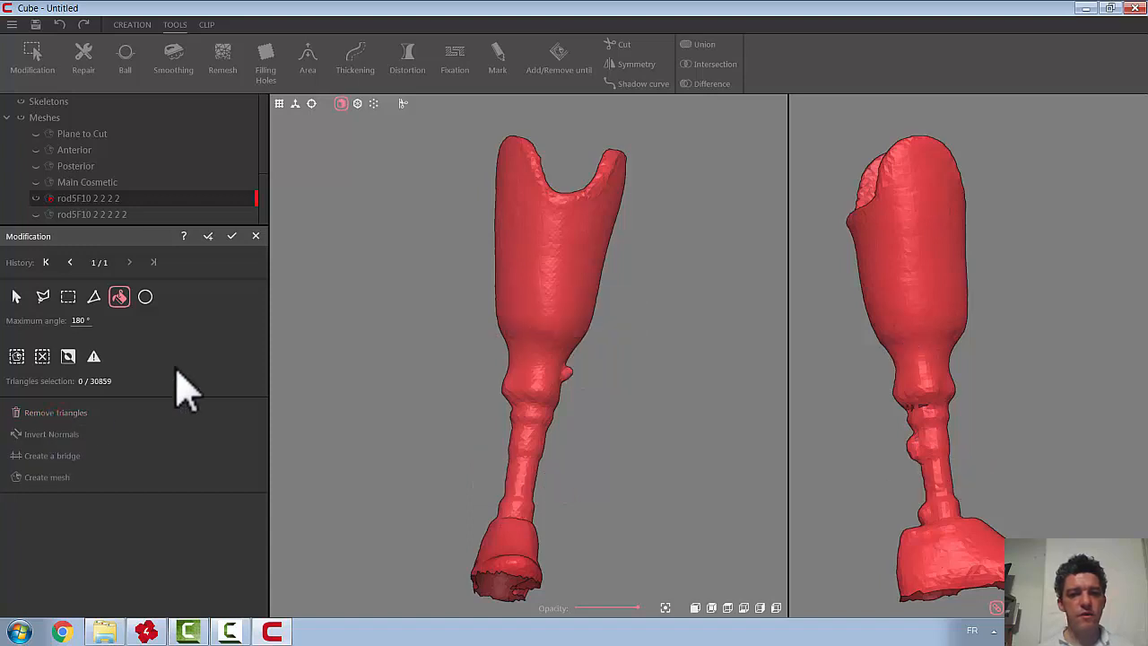
pyautogui.click(231, 236)
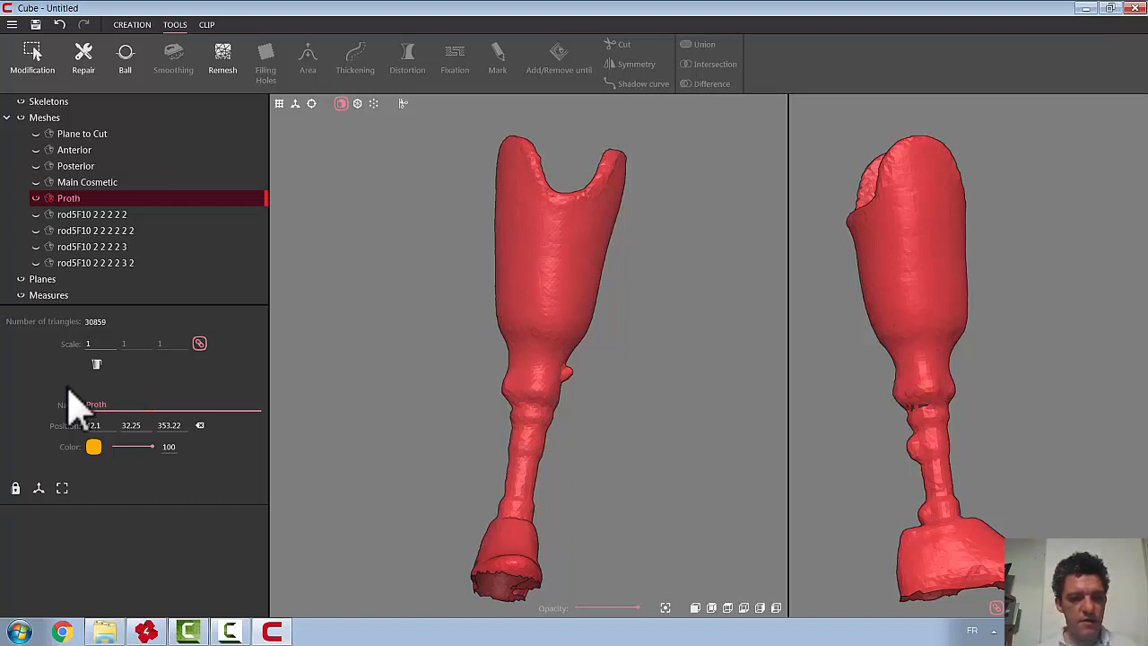
# Hide Proth and delete the leftover combined meshes rod5F10 2 2 2 2 2 and rod5F10 2 2 2 2 2 2
pyautogui.click(37, 198)
pyautogui.click(36, 216)
pyautogui.rightClick(77, 218)
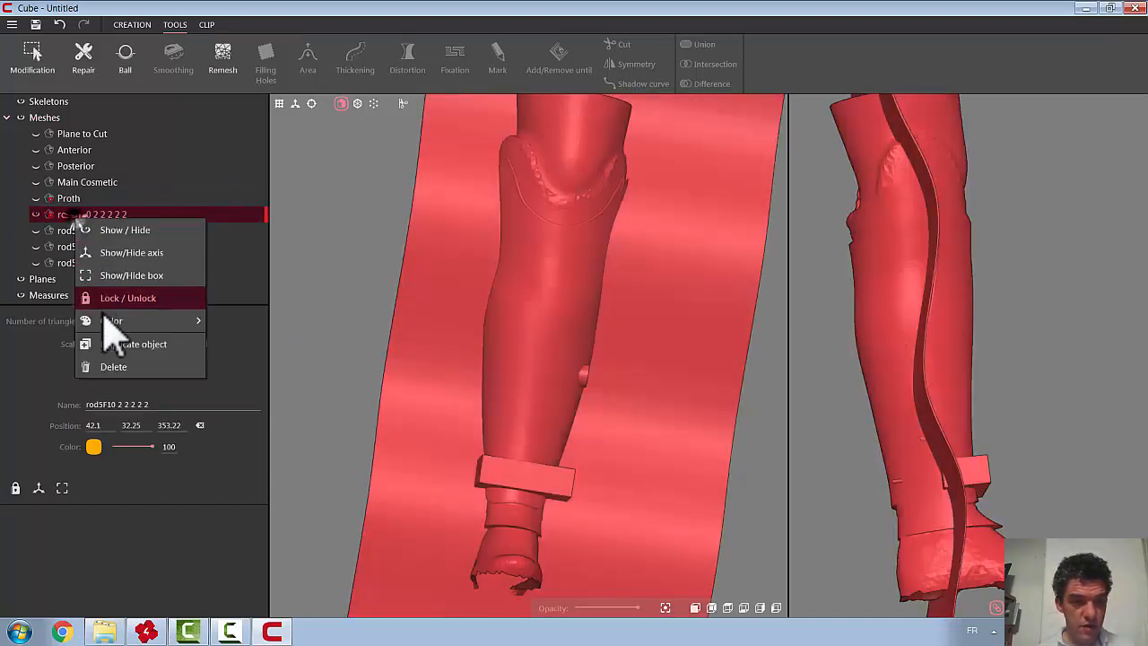
pyautogui.click(114, 370)
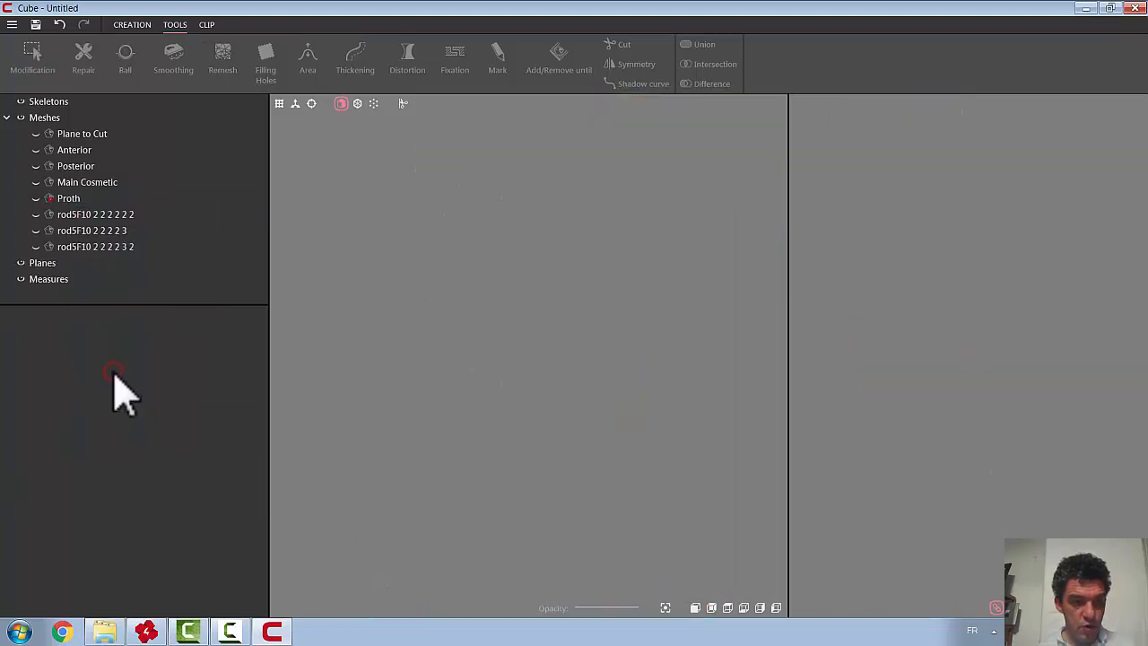
pyautogui.click(37, 215)
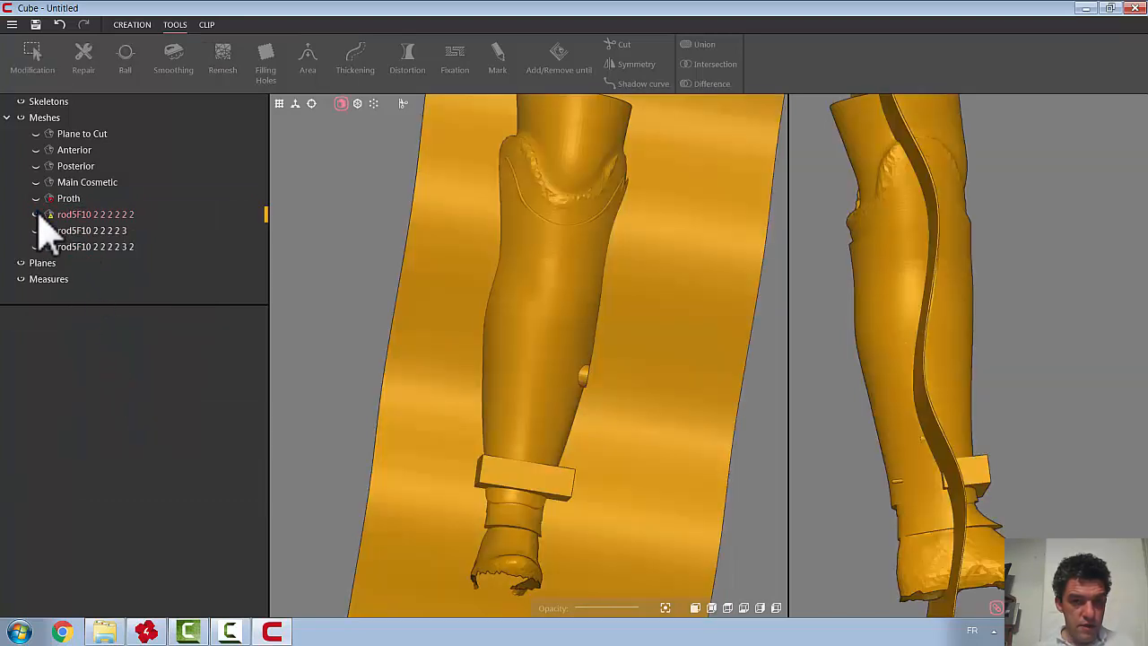
pyautogui.rightClick(89, 221)
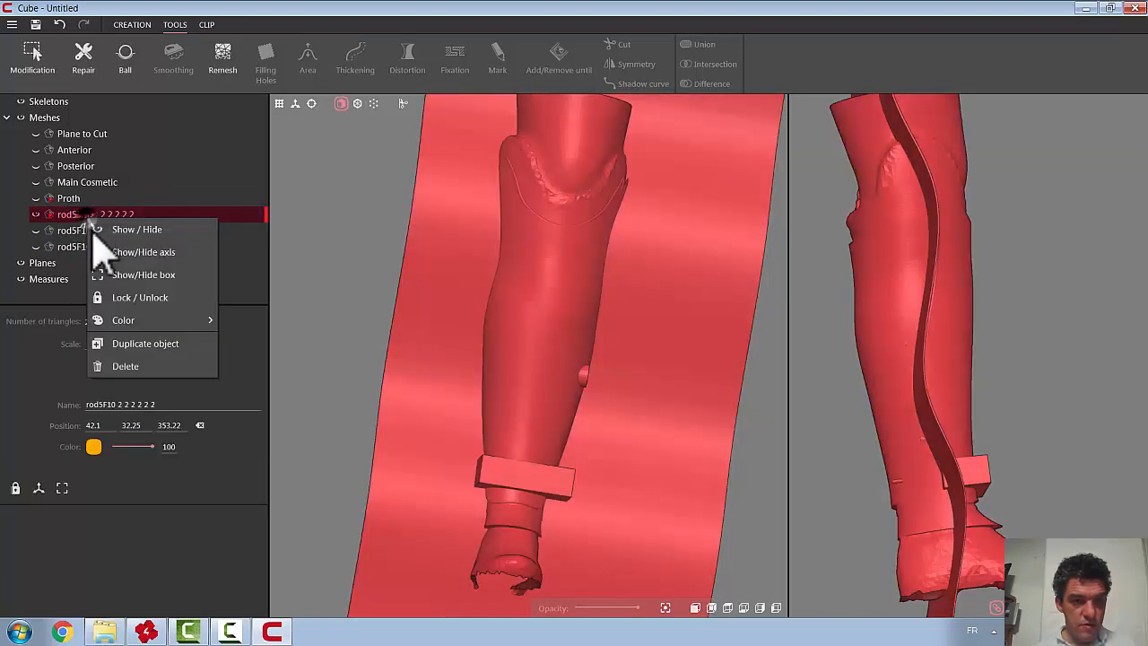
pyautogui.click(114, 368)
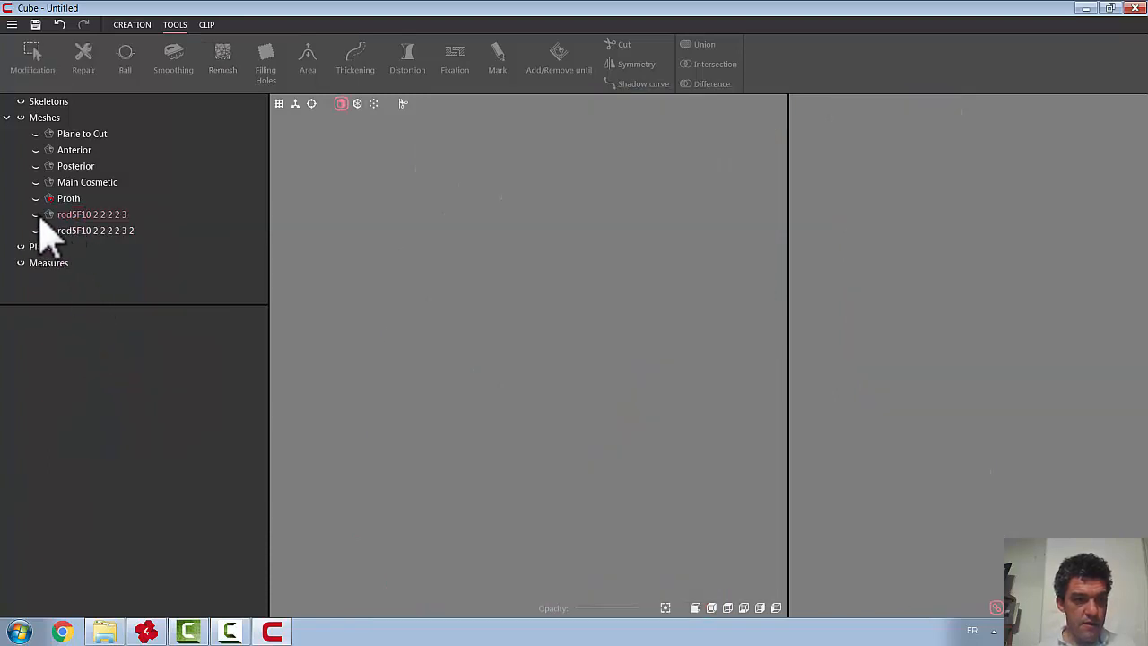
# Show the rod5F10 2 2 2 2 3 mesh and remove the prosthesis body from it
pyautogui.click(35, 215)
pyautogui.click(83, 216)
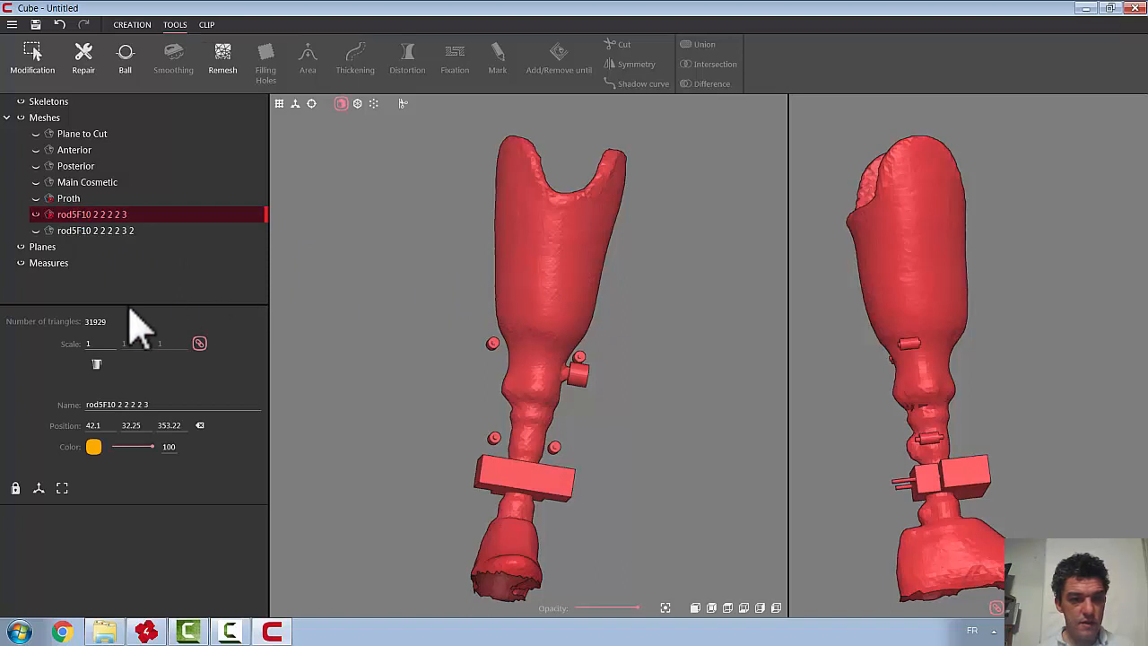
pyautogui.click(34, 54)
pyautogui.click(525, 268)
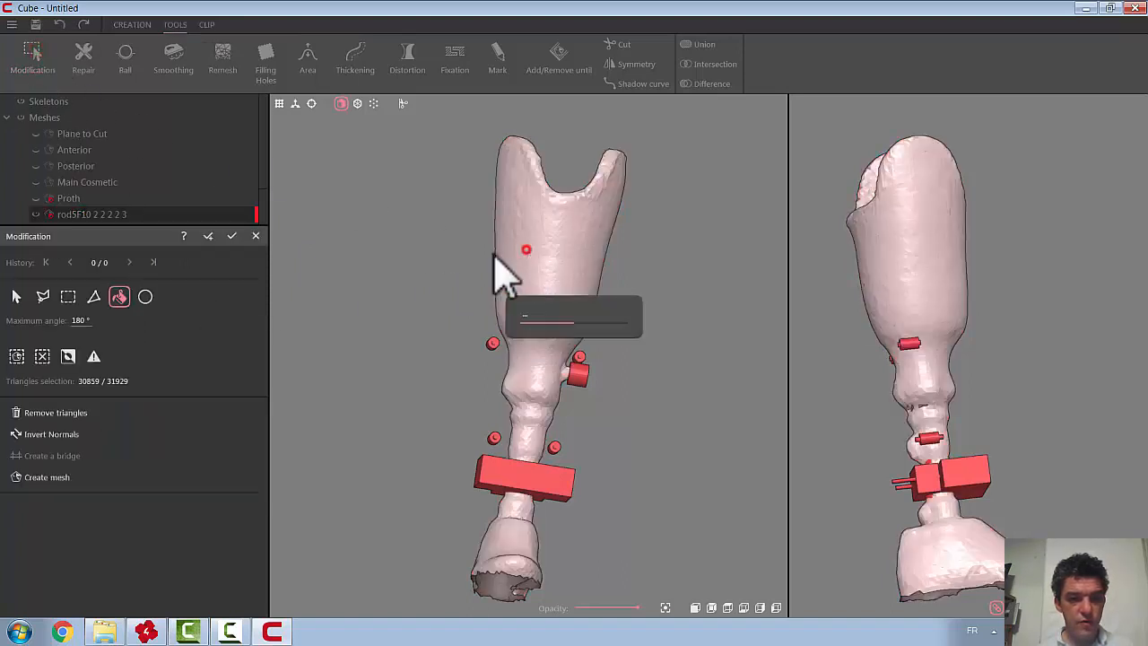
pyautogui.click(72, 412)
# Keep only the large rectangular block in rod5F10 2 2 2 2 3, rename the mesh Anterior Cube, and hide it
pyautogui.moveTo(510, 456); pyautogui.dragTo(466, 482, button='middle')
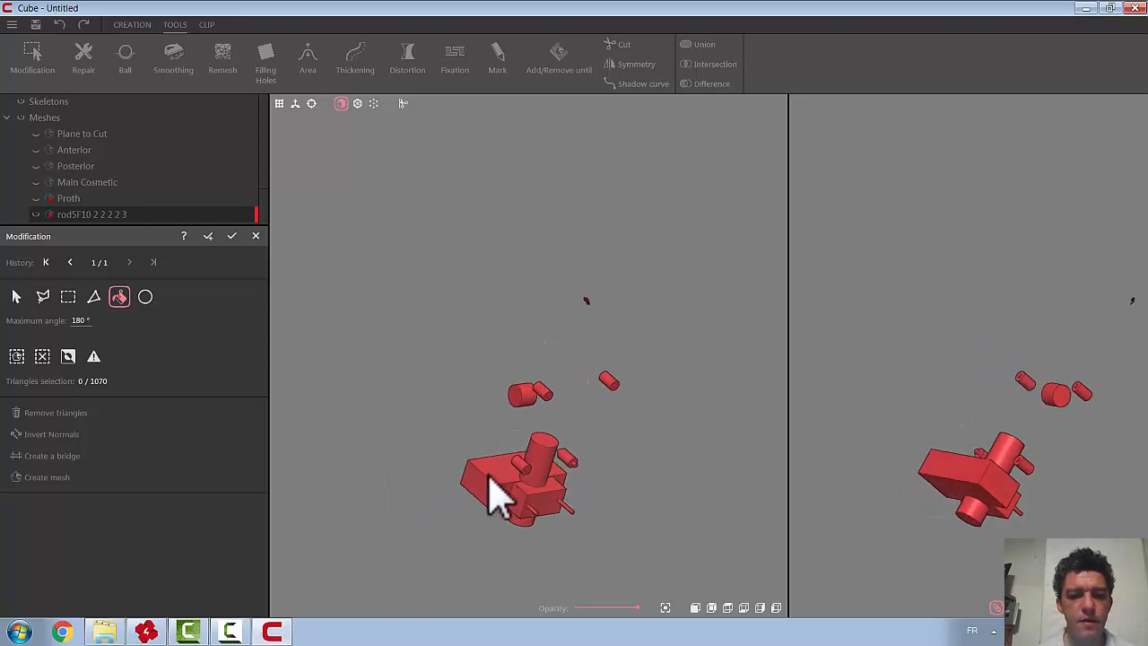
pyautogui.click(488, 474)
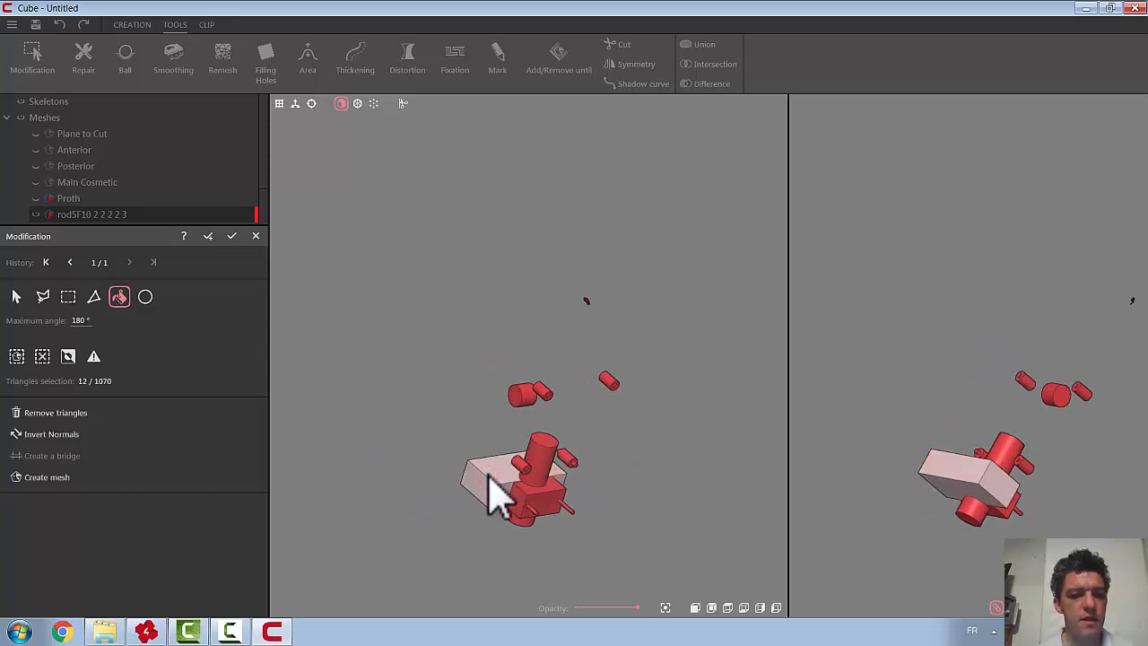
pyautogui.click(69, 357)
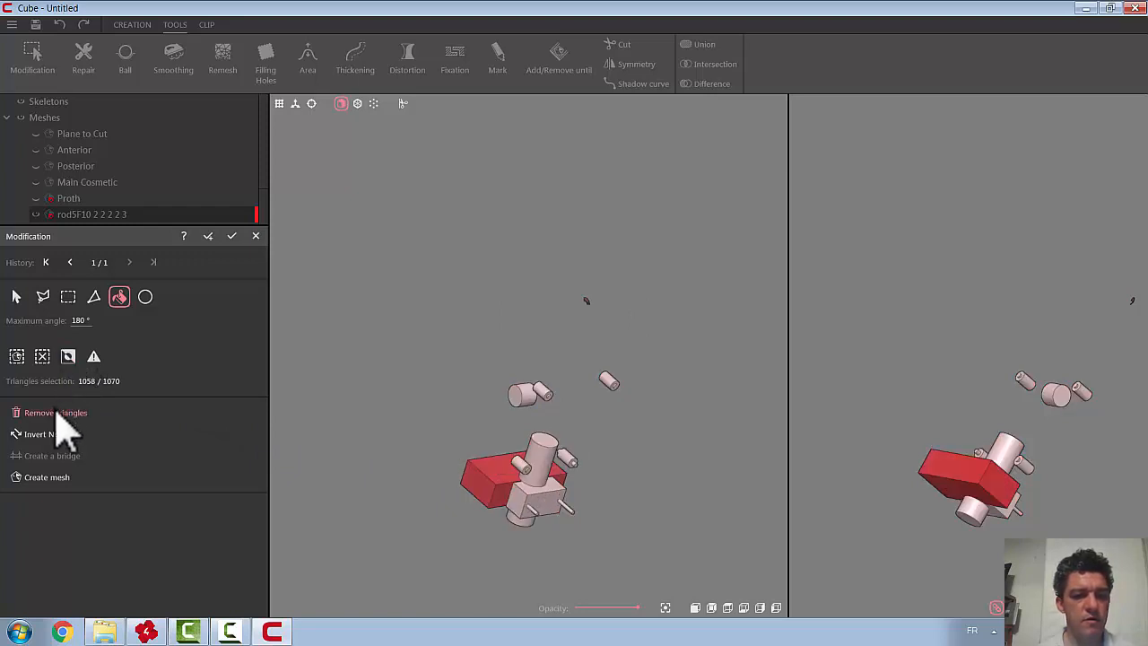
pyautogui.click(56, 413)
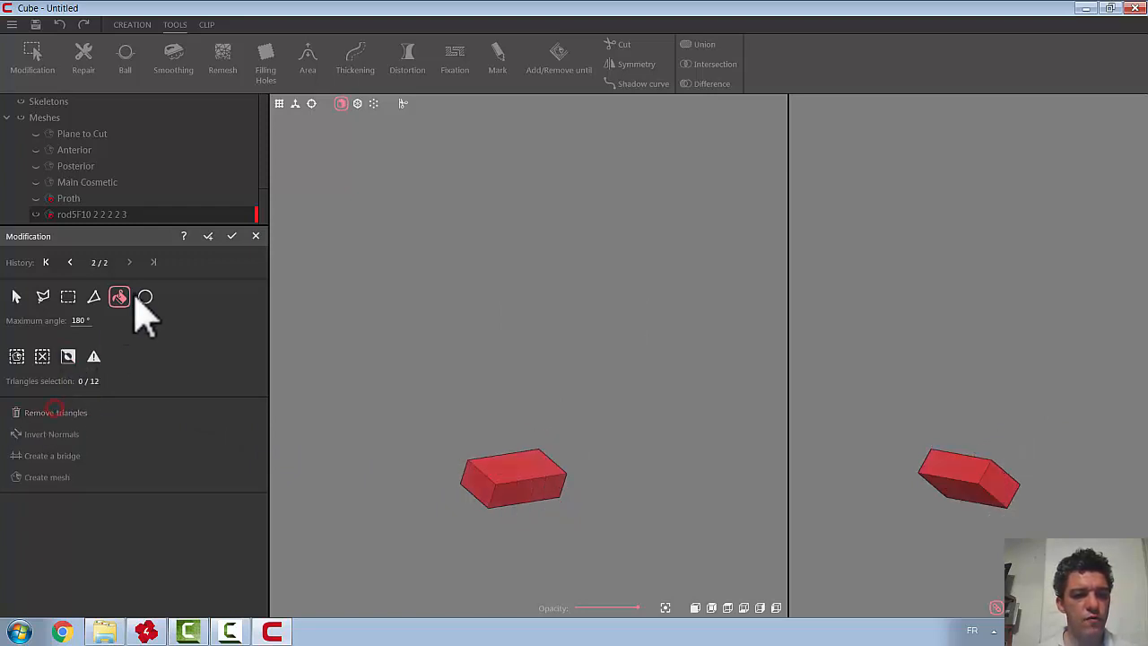
pyautogui.click(233, 236)
pyautogui.click(165, 404)
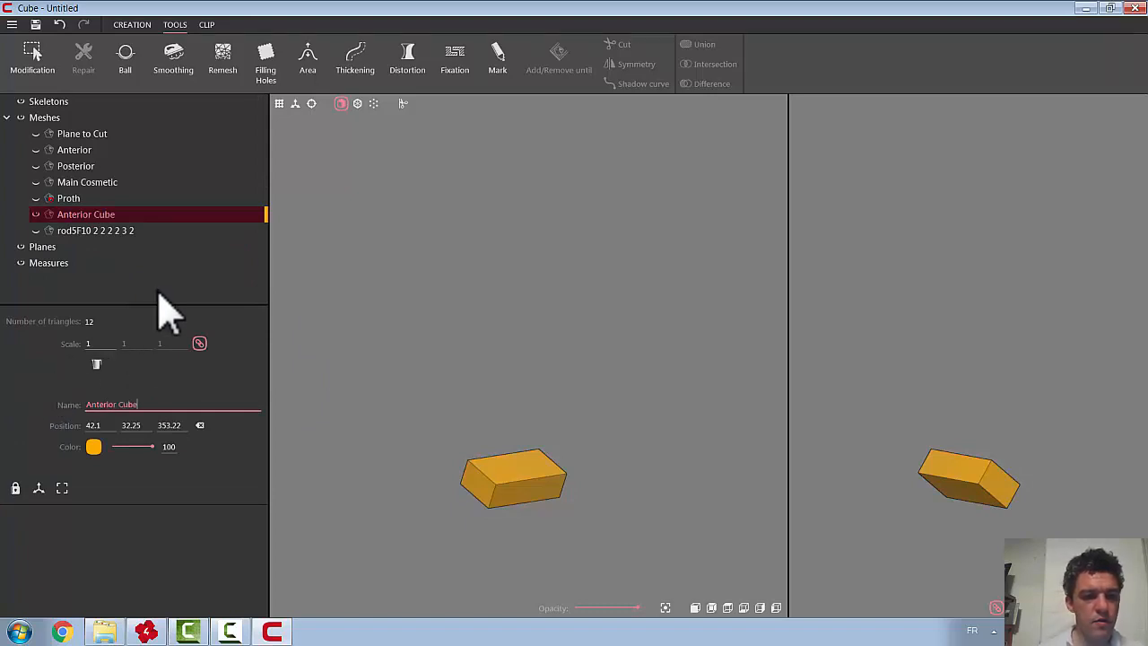
pyautogui.click(36, 215)
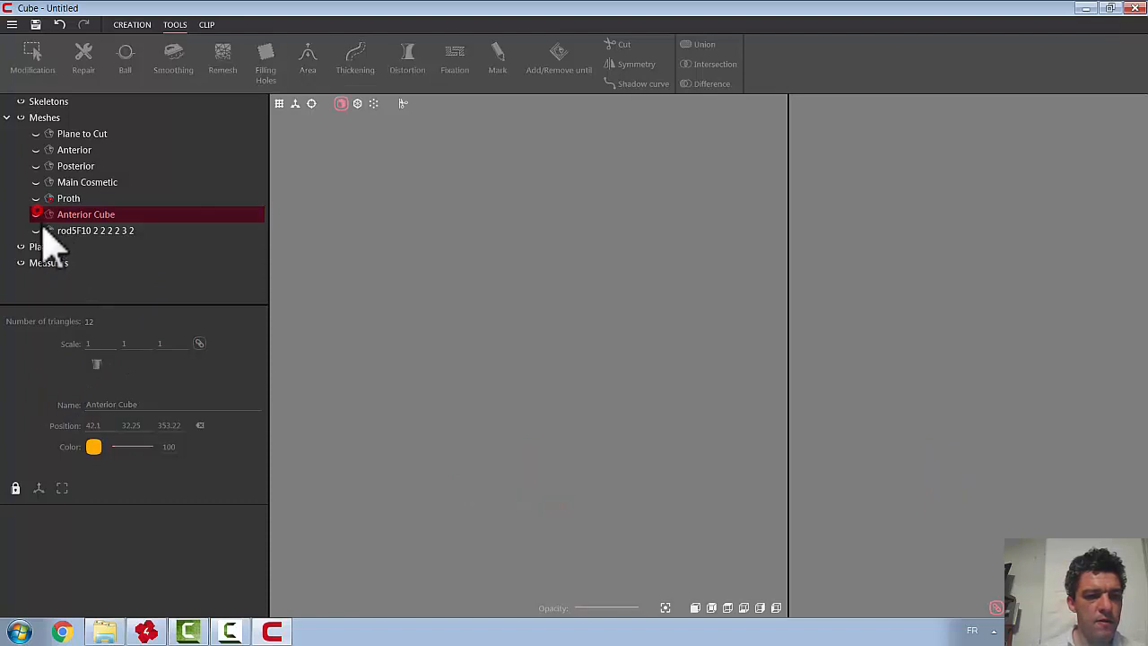
# Show the rod5F10 2 2 2 2 3 2 mesh and make five successive duplicates of it
pyautogui.click(36, 231)
pyautogui.click(85, 231)
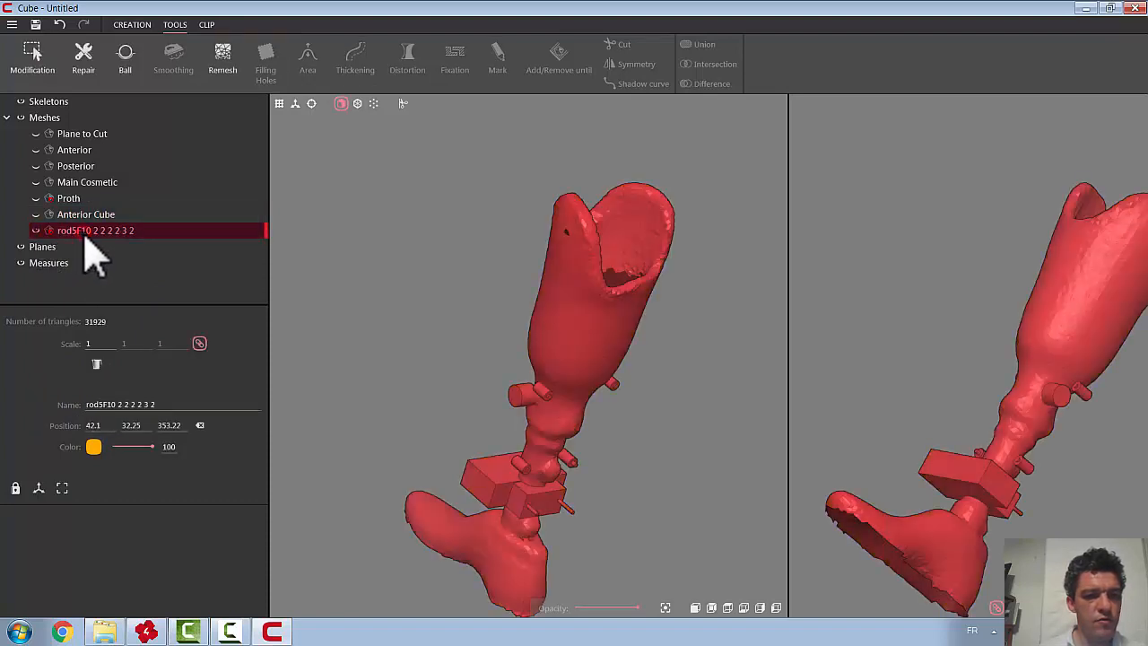
pyautogui.rightClick(84, 233)
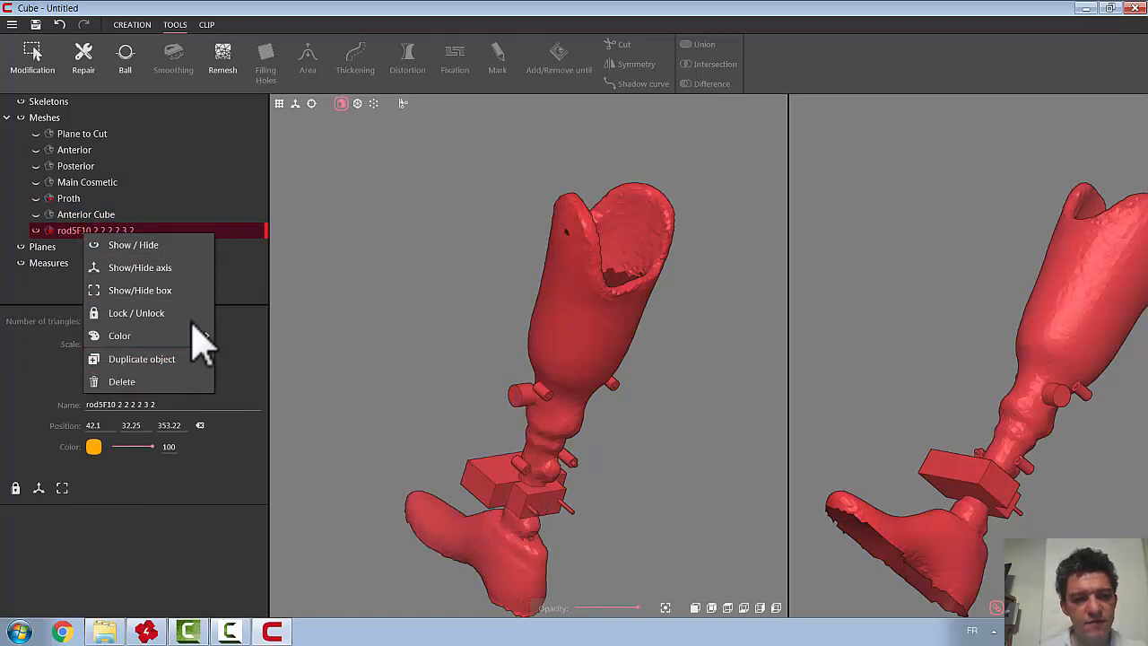
pyautogui.click(122, 361)
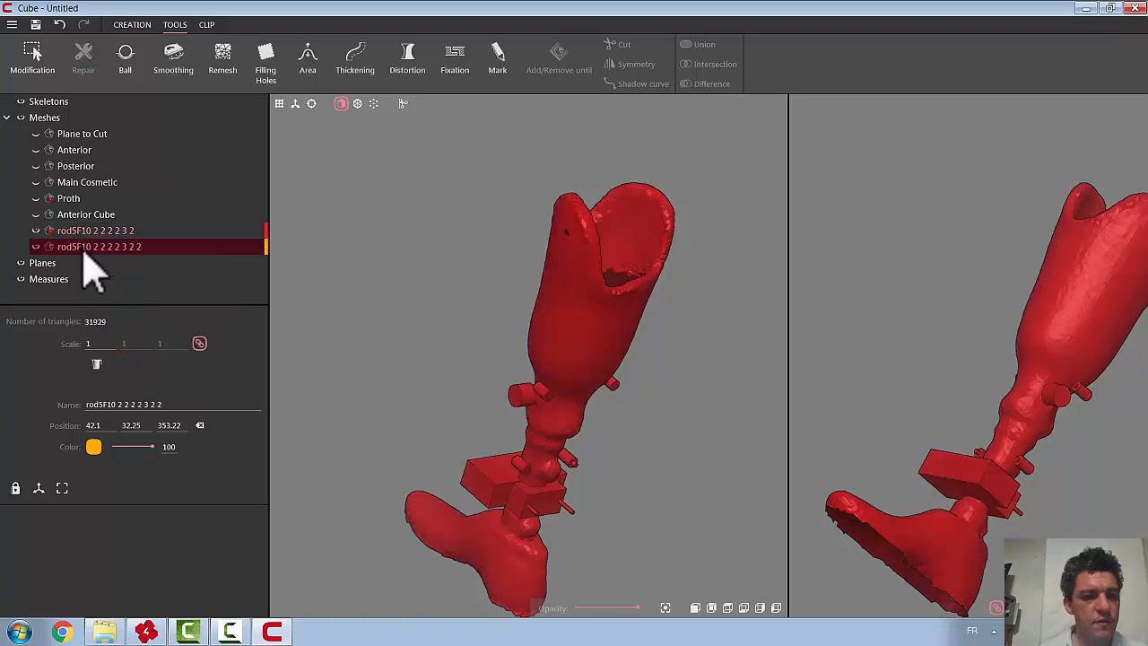
pyautogui.rightClick(81, 247)
pyautogui.click(136, 377)
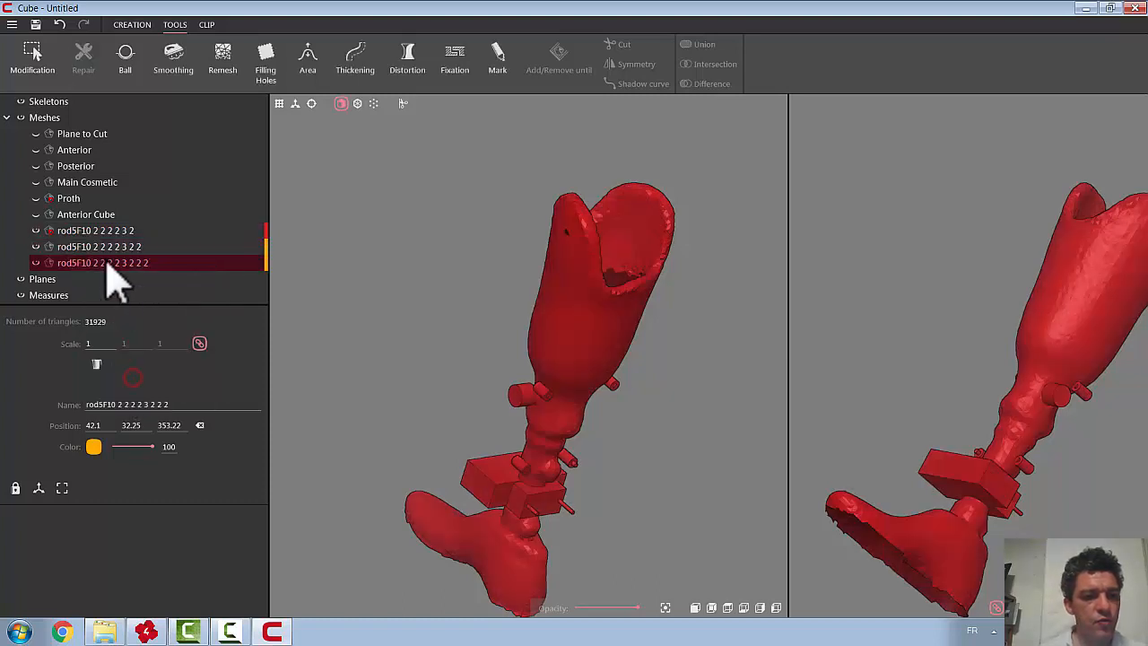
pyautogui.rightClick(105, 263)
pyautogui.click(149, 385)
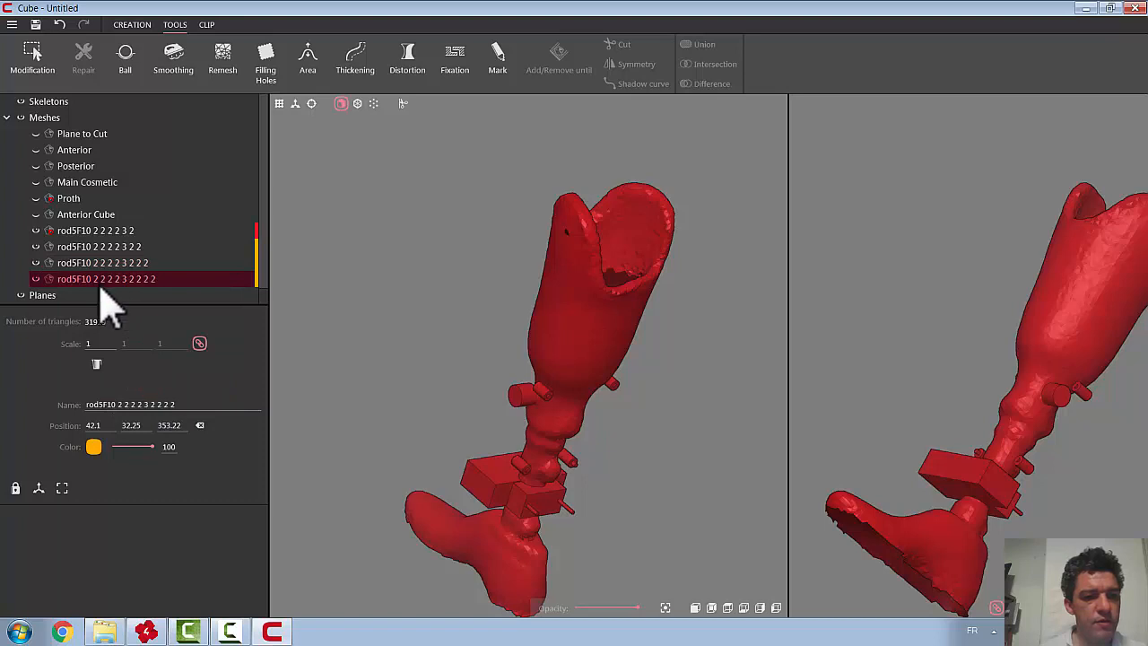
pyautogui.rightClick(102, 282)
pyautogui.click(149, 405)
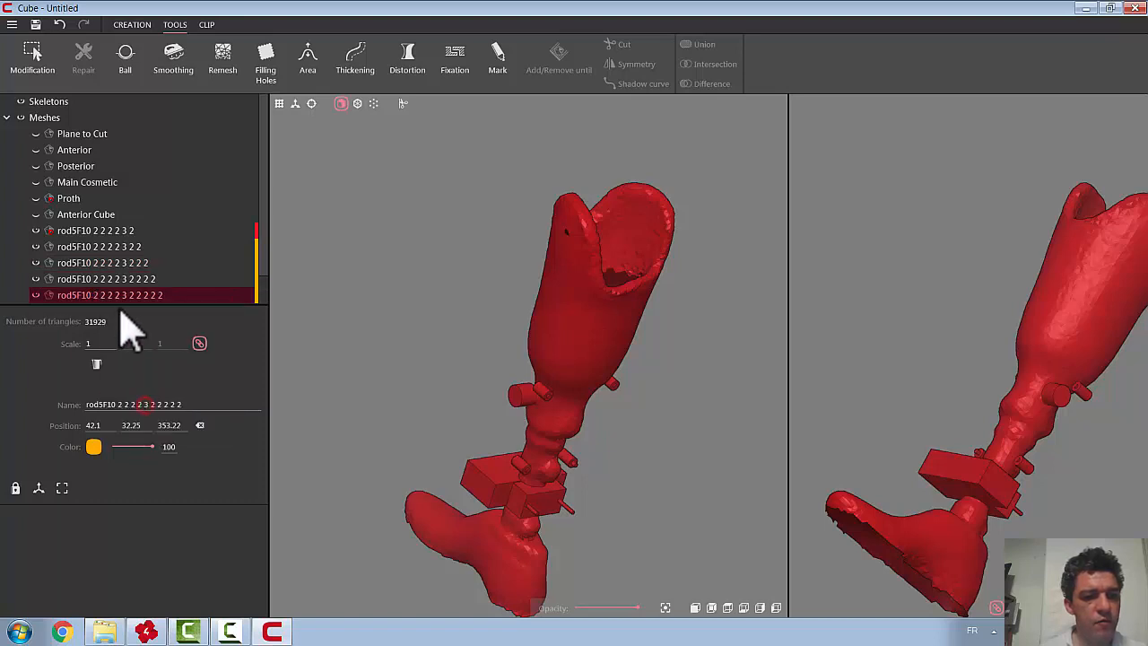
pyautogui.rightClick(123, 299)
pyautogui.click(158, 423)
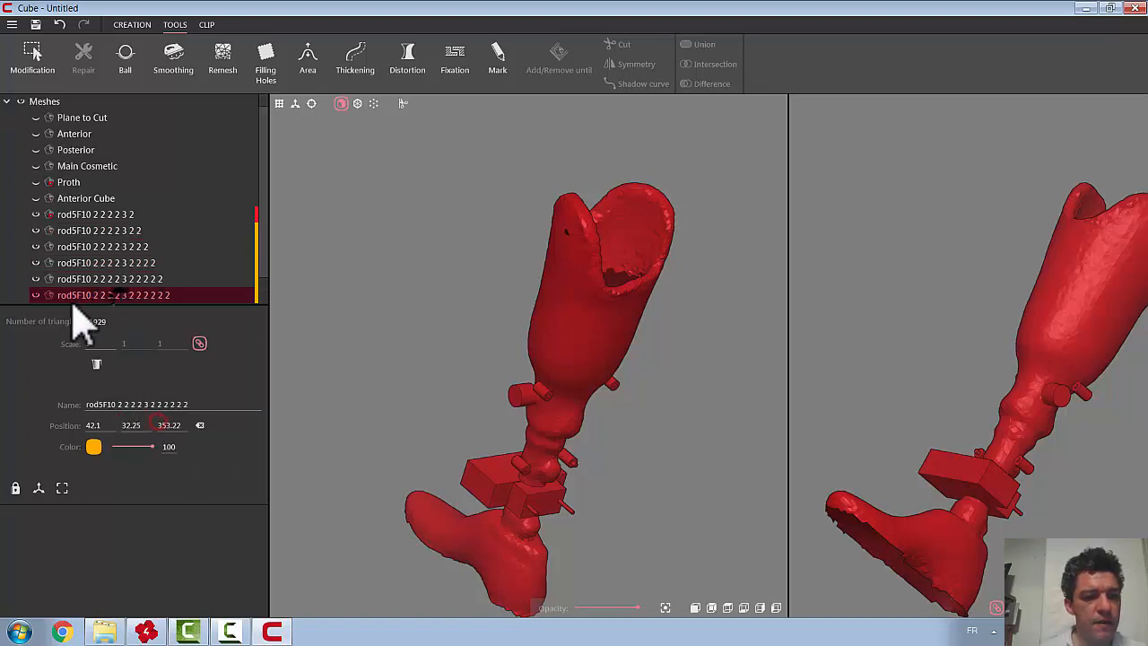
# Hide the five new duplicate meshes, leaving only rod5F10 2 2 2 2 3 2 shown
pyautogui.click(36, 296)
pyautogui.click(33, 279)
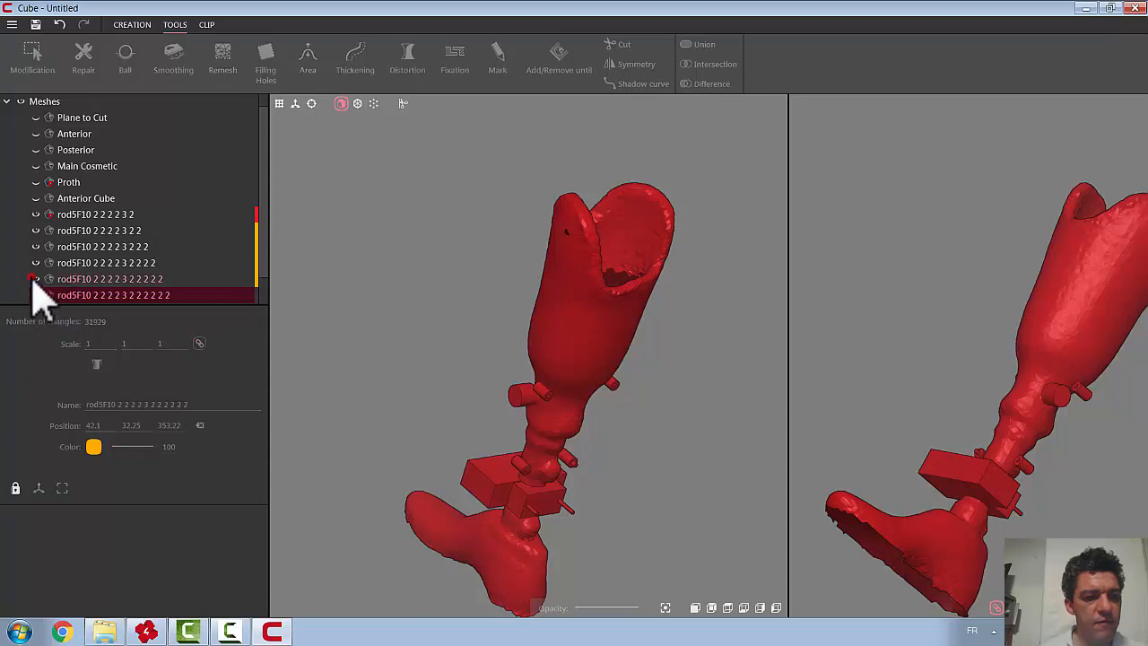
pyautogui.click(35, 263)
pyautogui.click(35, 247)
pyautogui.click(35, 230)
# Remove the prosthesis body and the large rectangular block from the rod5F10 2 2 2 2 3 2 mesh
pyautogui.click(90, 215)
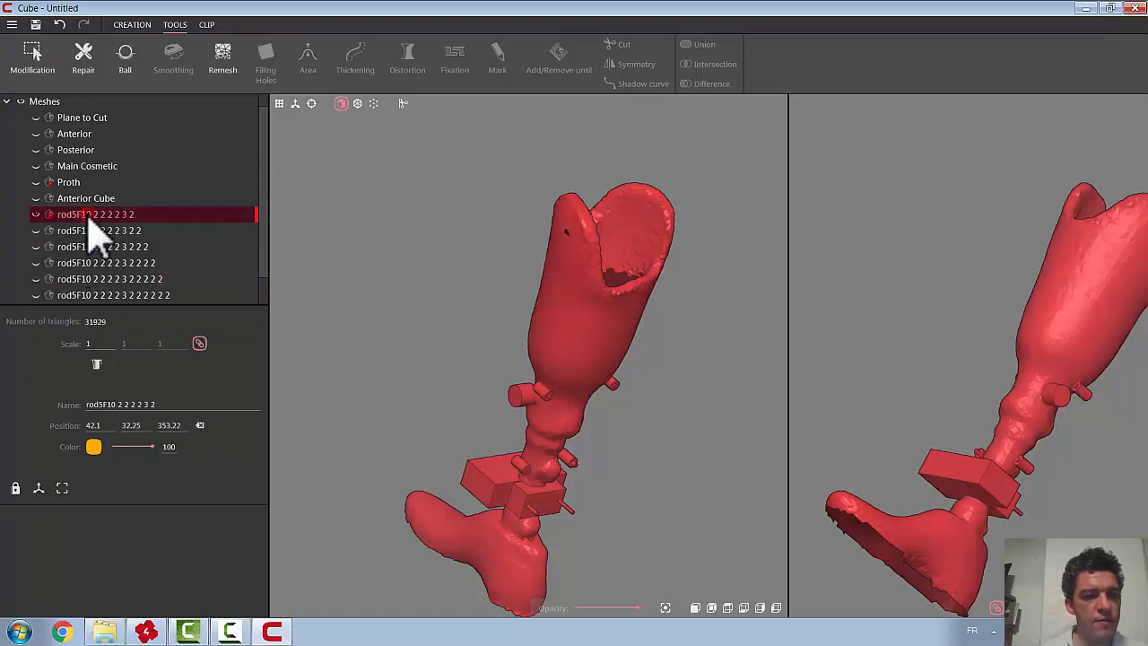
pyautogui.click(34, 54)
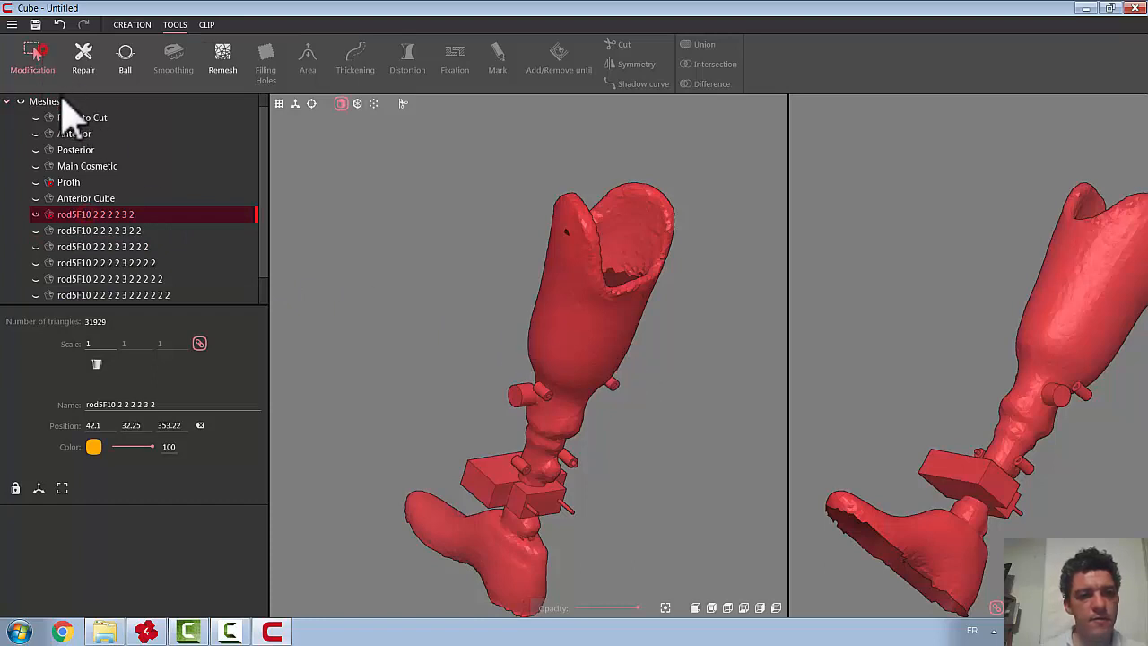
pyautogui.click(576, 331)
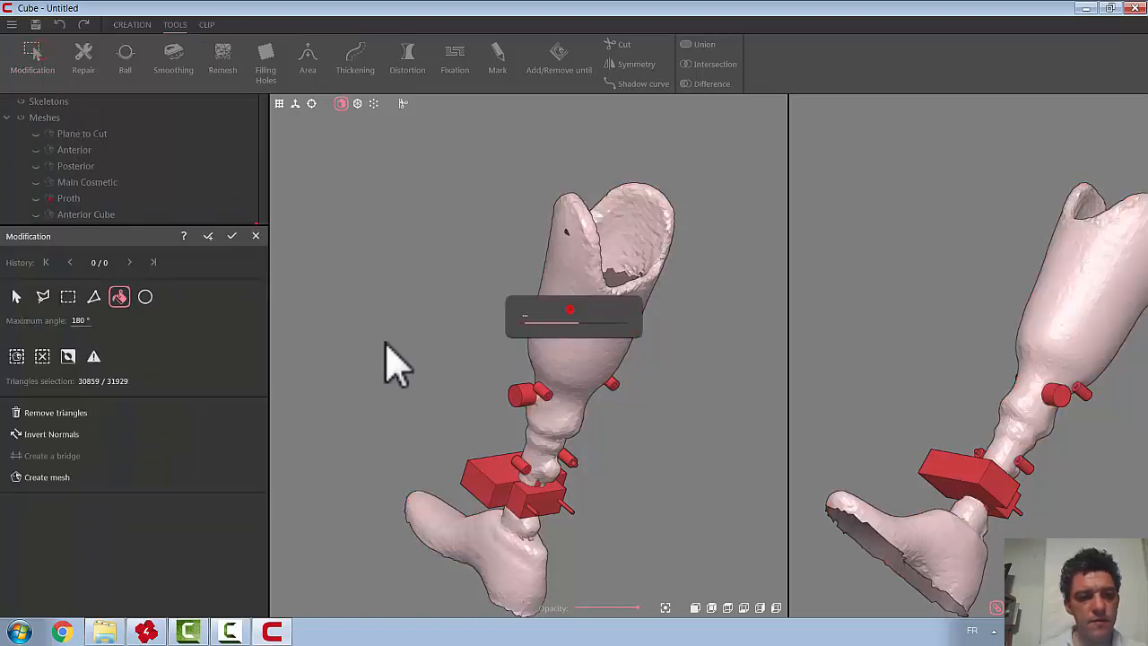
pyautogui.click(52, 413)
pyautogui.click(486, 478)
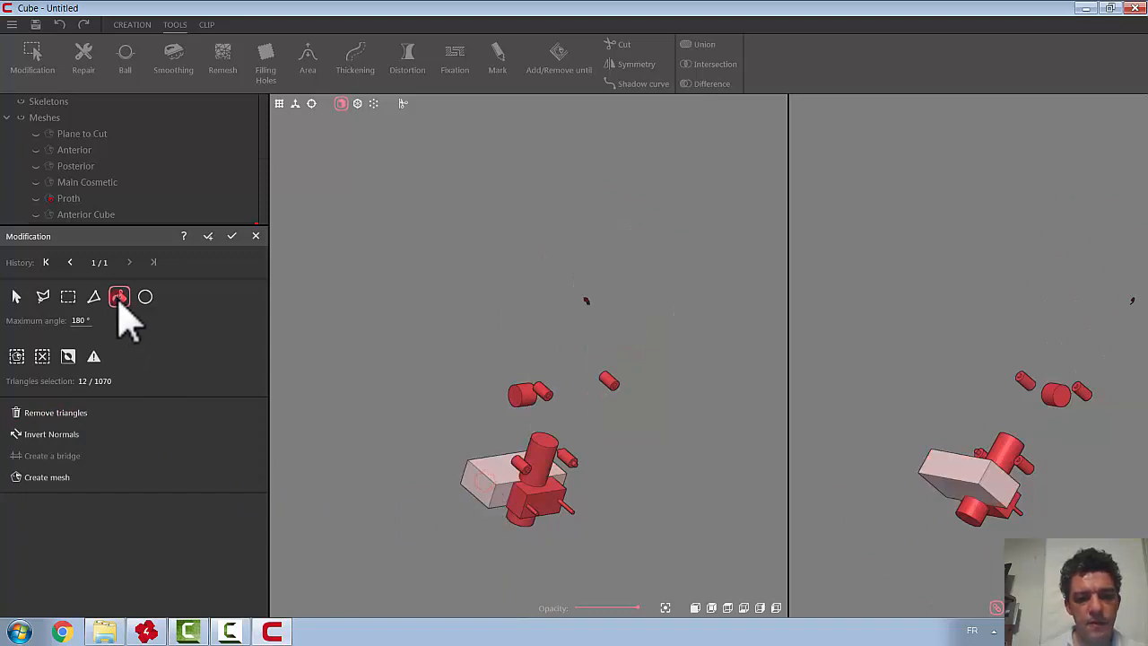
pyautogui.click(46, 415)
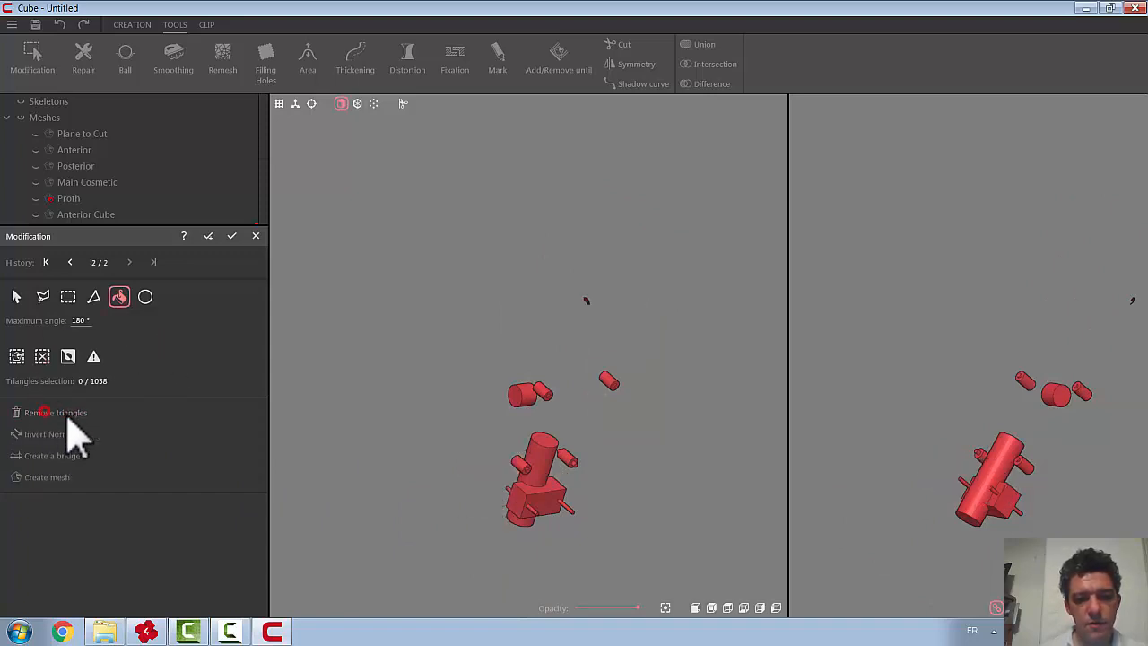
# Keep only the long cylinder in rod5F10 2 2 2 2 3 2, rename the mesh Tube, and hide it
pyautogui.click(546, 456)
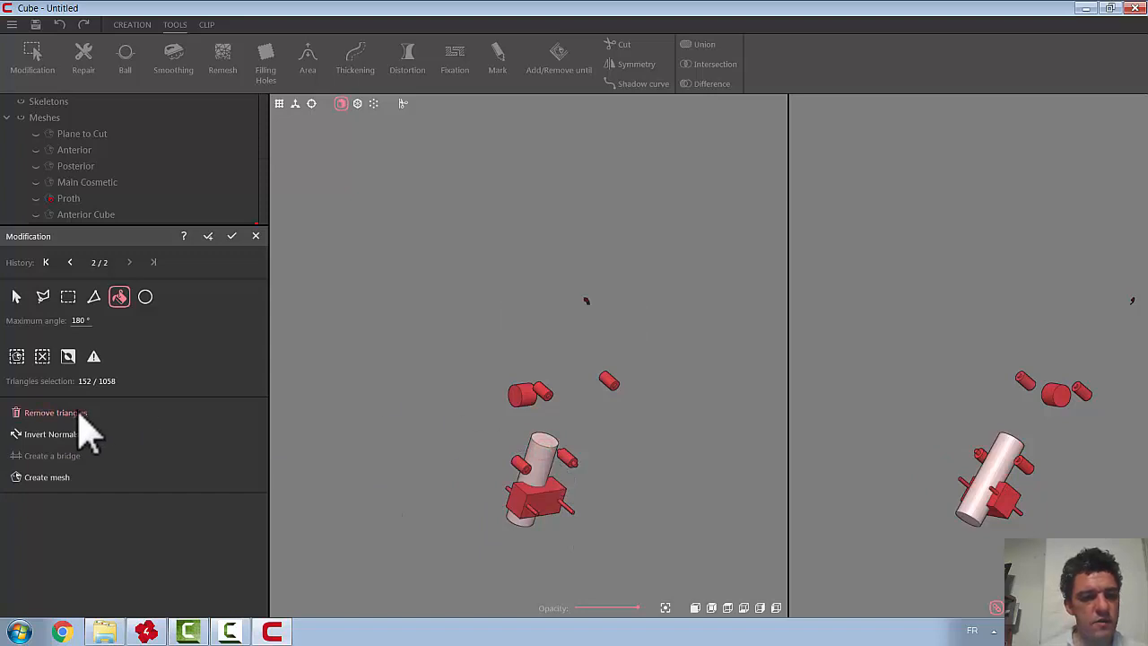
pyautogui.click(67, 356)
pyautogui.click(55, 414)
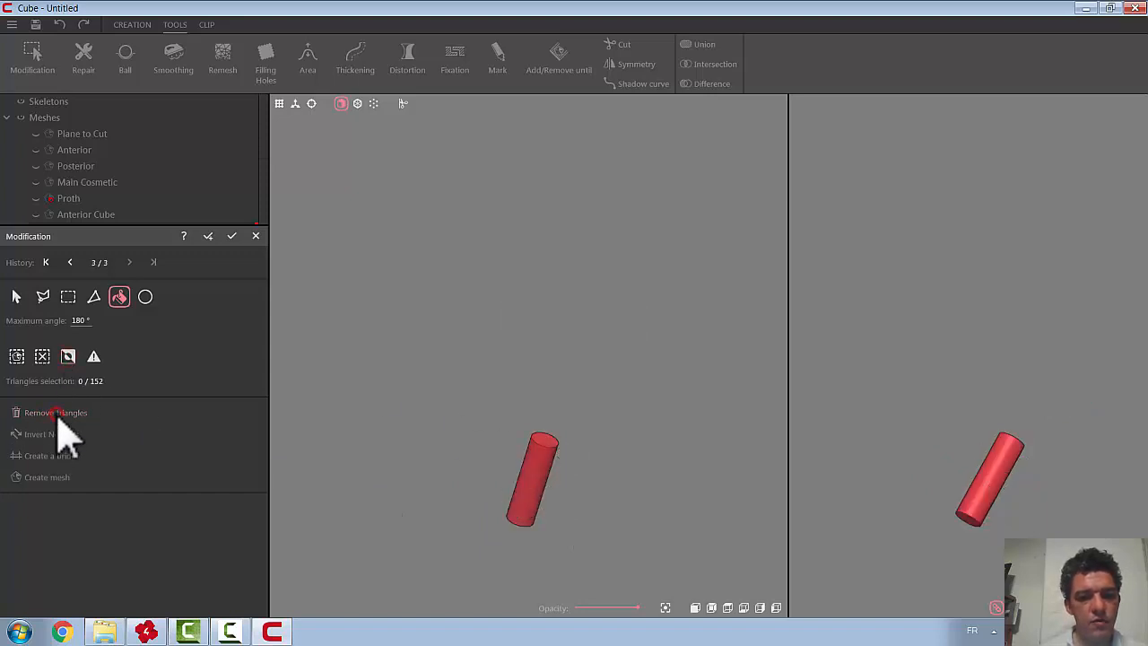
pyautogui.click(232, 235)
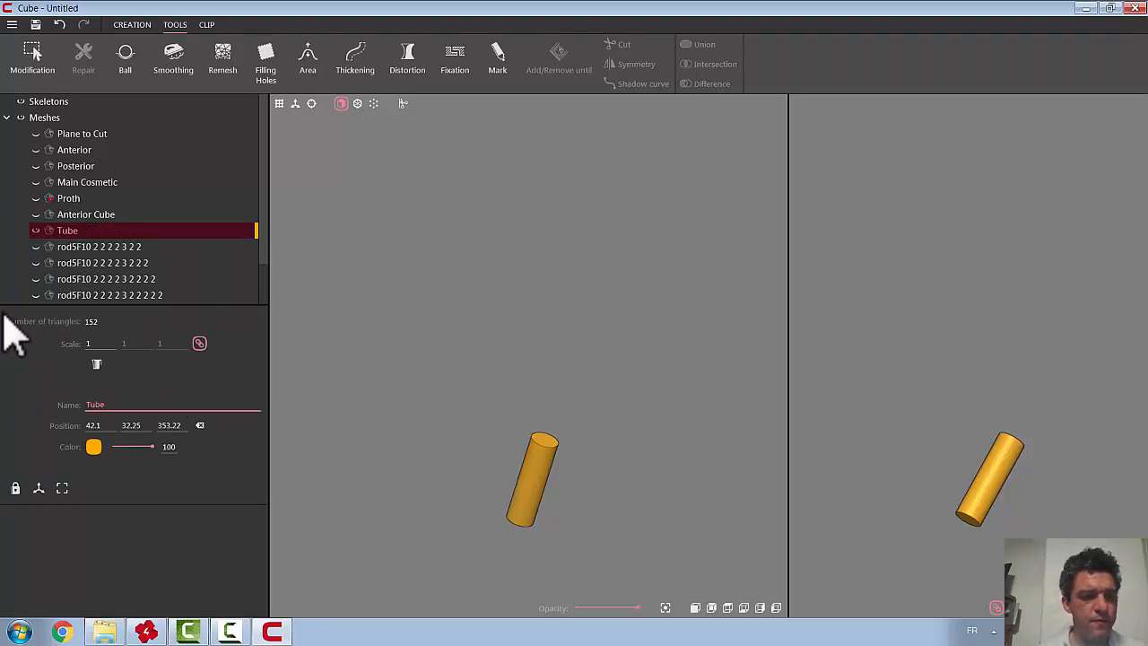
pyautogui.click(36, 233)
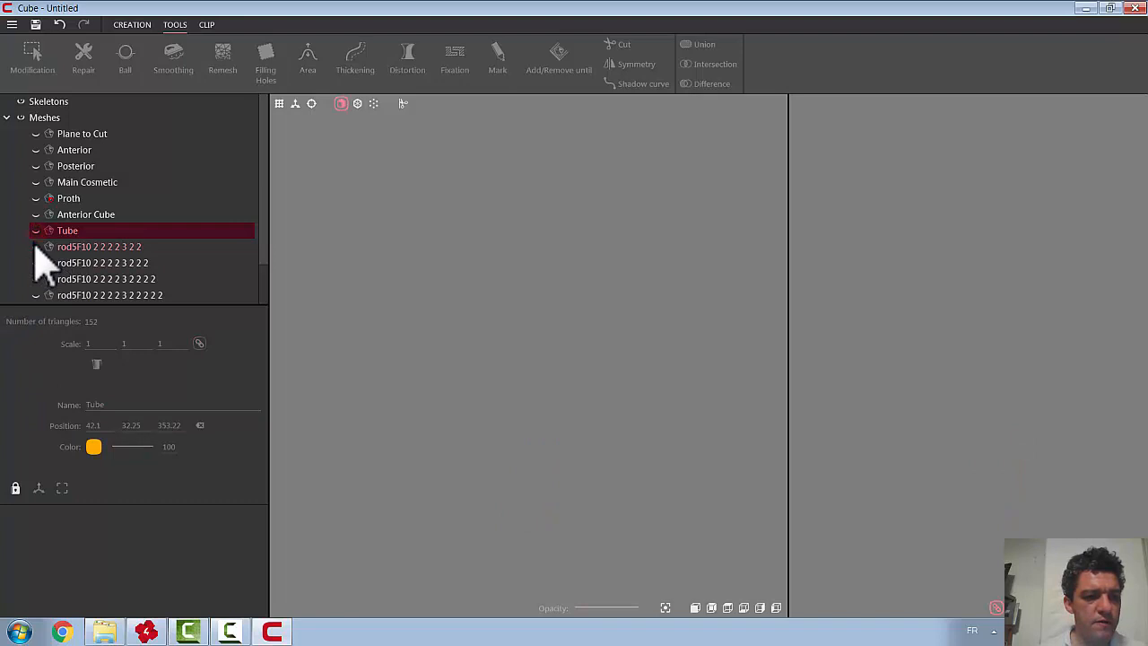
# Show the rod5F10 2 2 2 2 3 2 2 mesh and remove its prosthesis body, large rectangular block and long cylinder
pyautogui.click(36, 246)
pyautogui.click(76, 255)
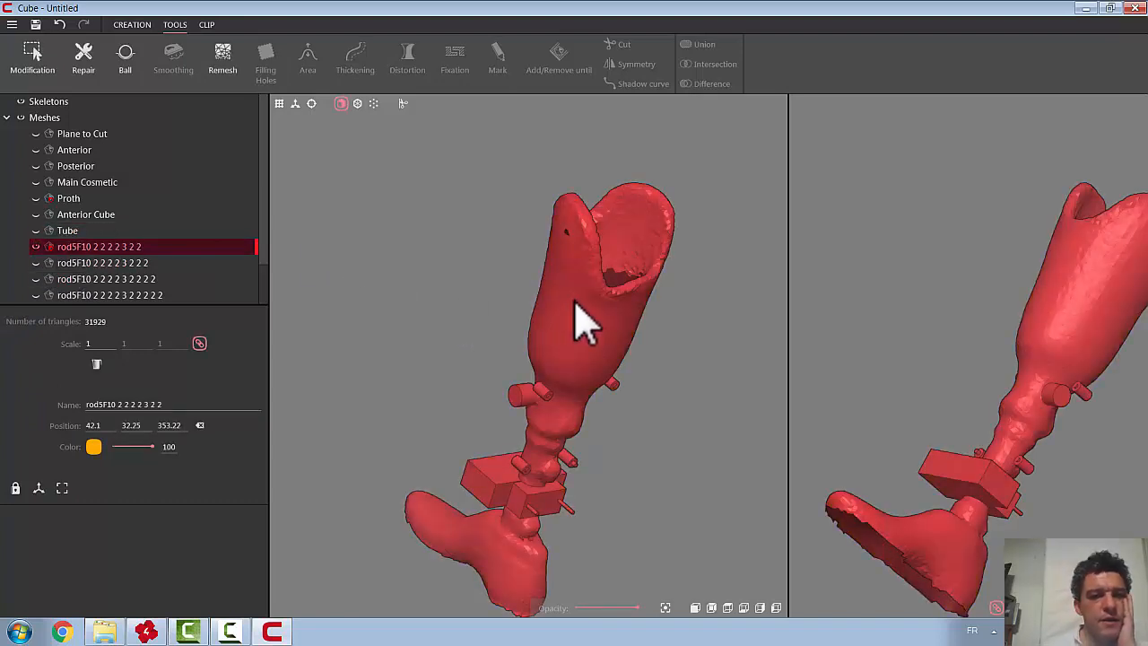
pyautogui.click(33, 59)
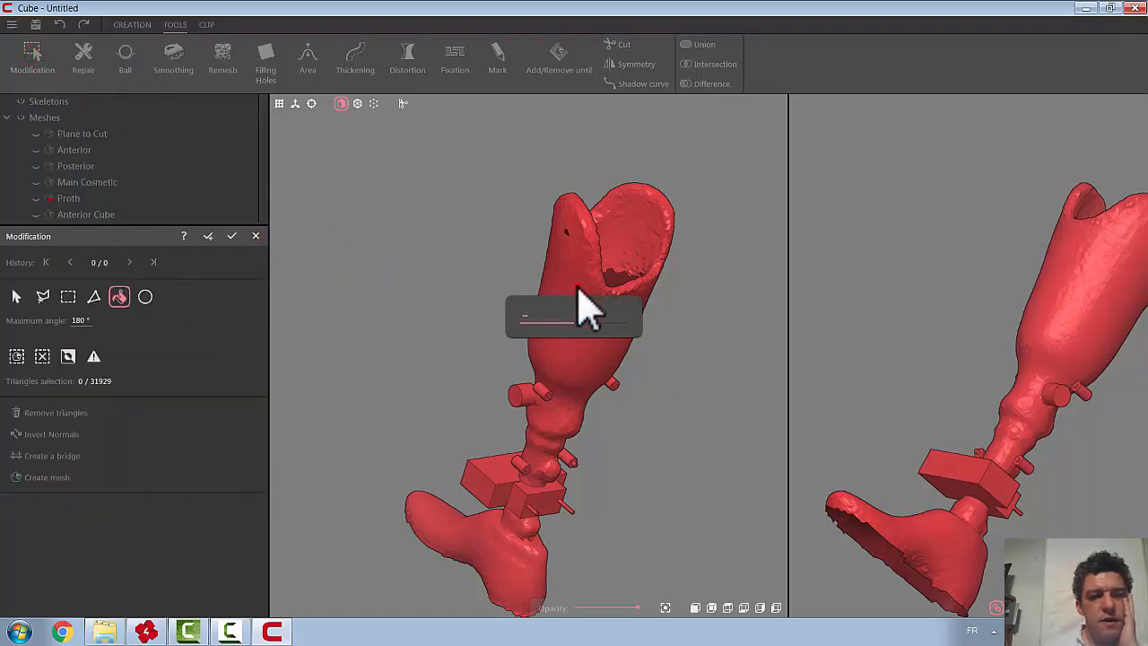
pyautogui.click(56, 412)
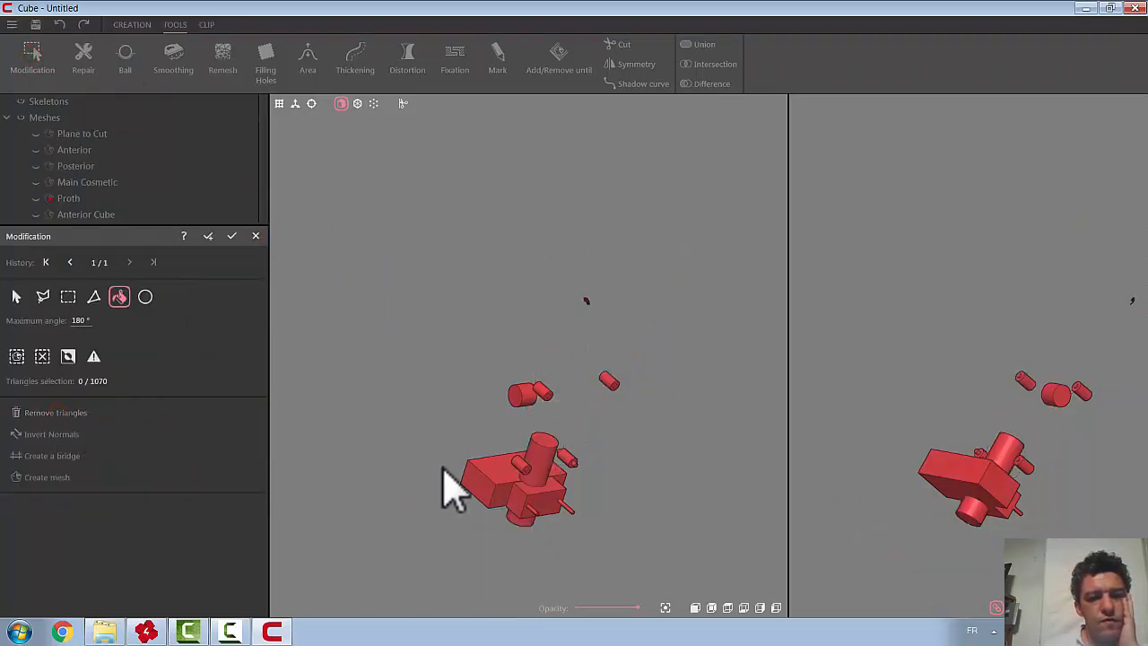
pyautogui.click(485, 478)
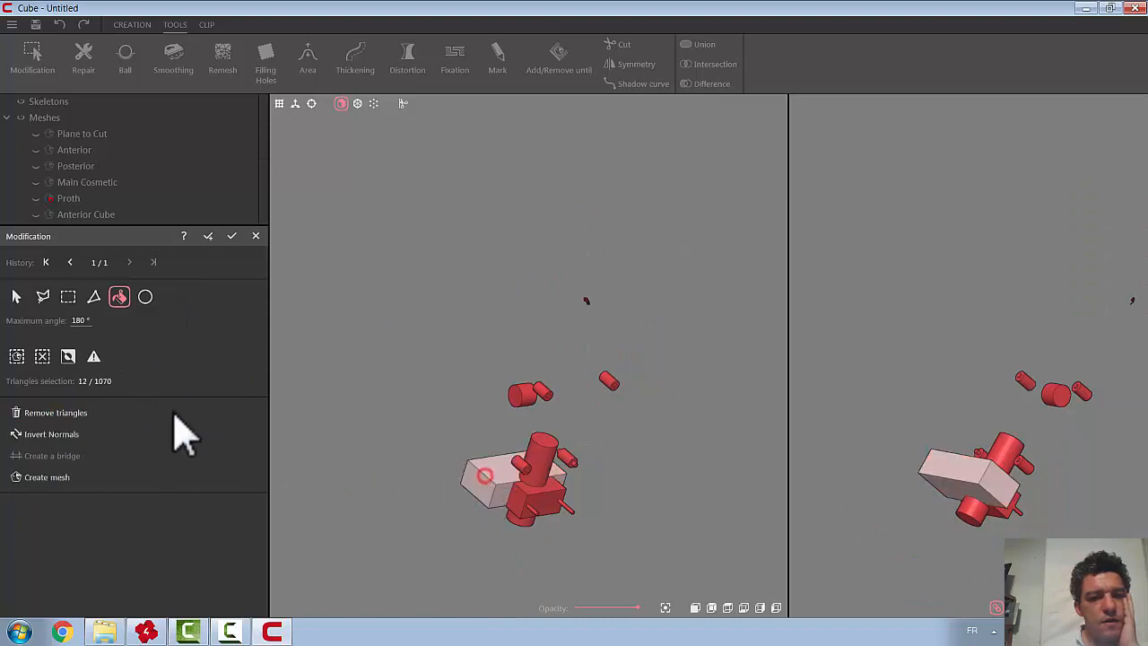
pyautogui.click(50, 413)
pyautogui.click(539, 465)
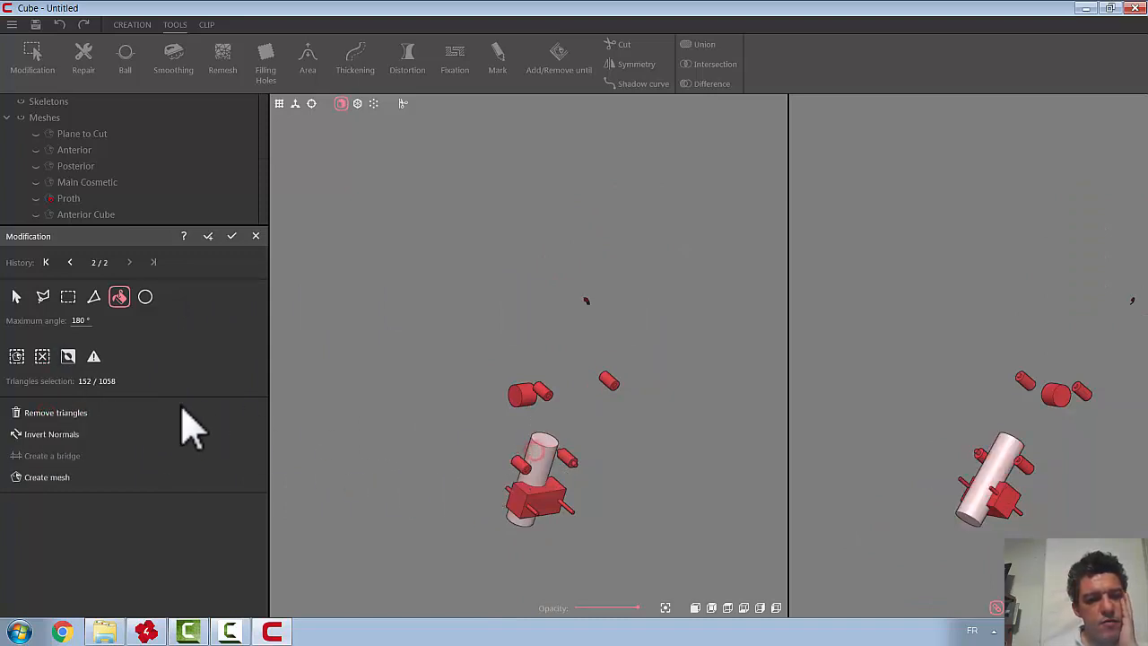
pyautogui.click(56, 414)
# Keep only the short wide cylinder in rod5F10 2 2 2 2 3 2 2, rename the mesh Lock, and hide it
pyautogui.click(525, 394)
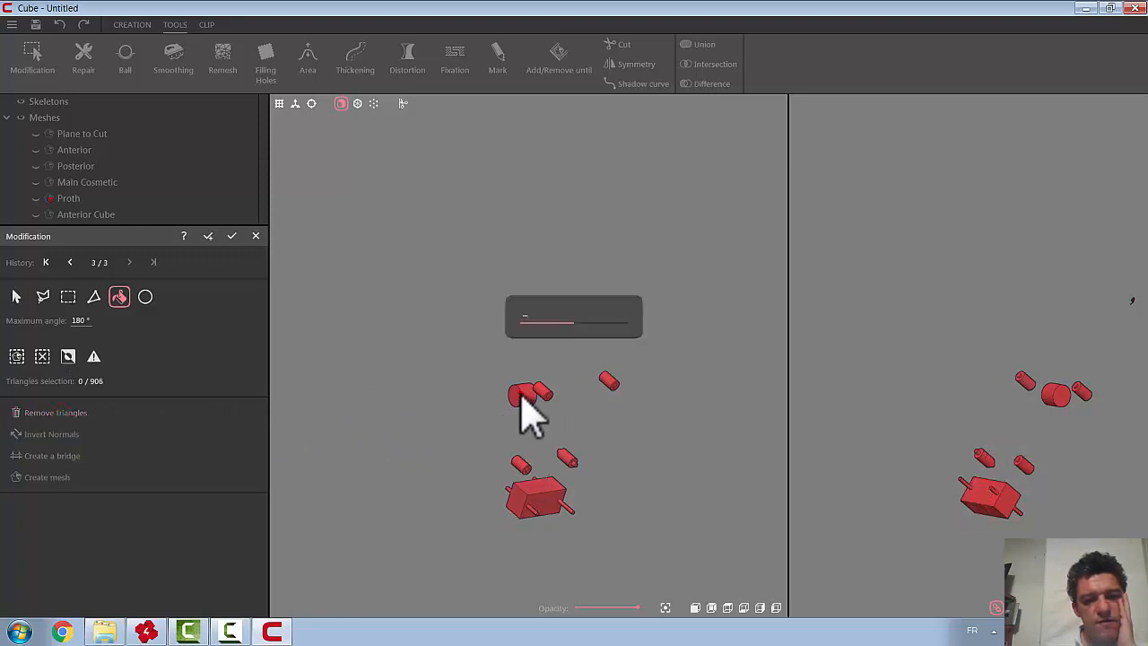
pyautogui.click(69, 358)
pyautogui.click(56, 414)
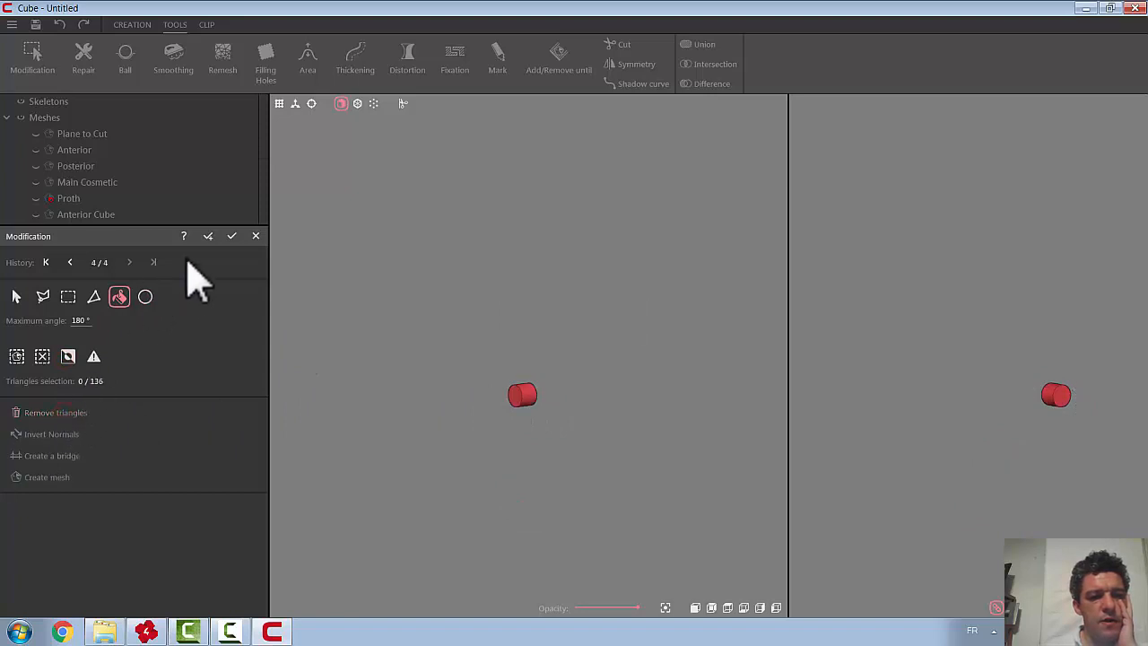
pyautogui.click(232, 236)
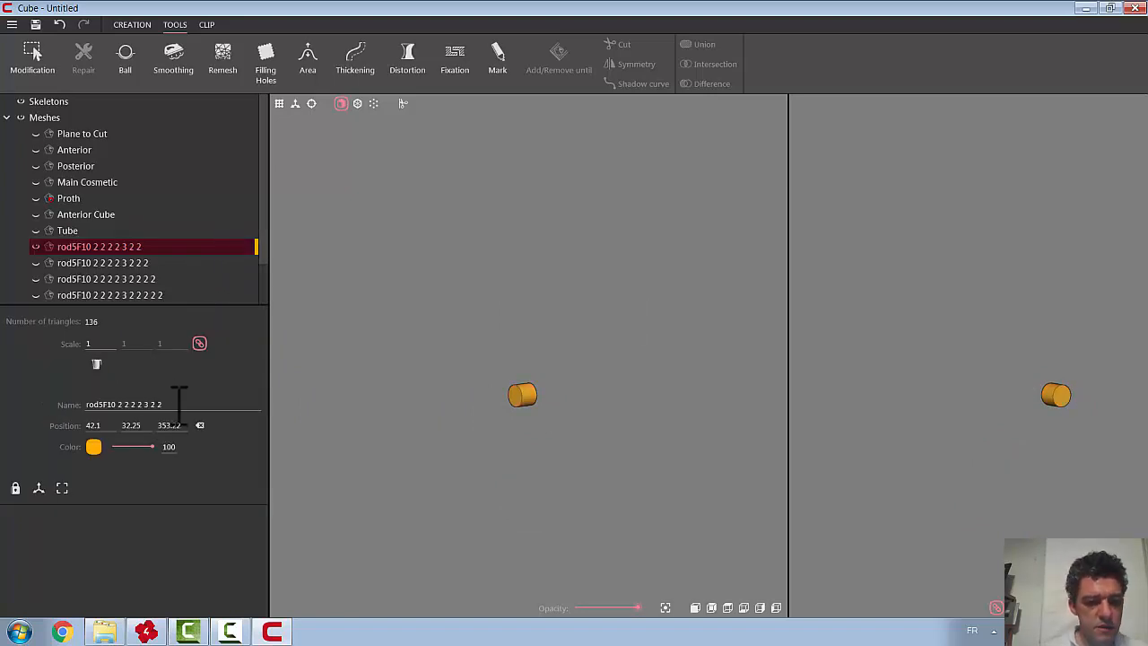
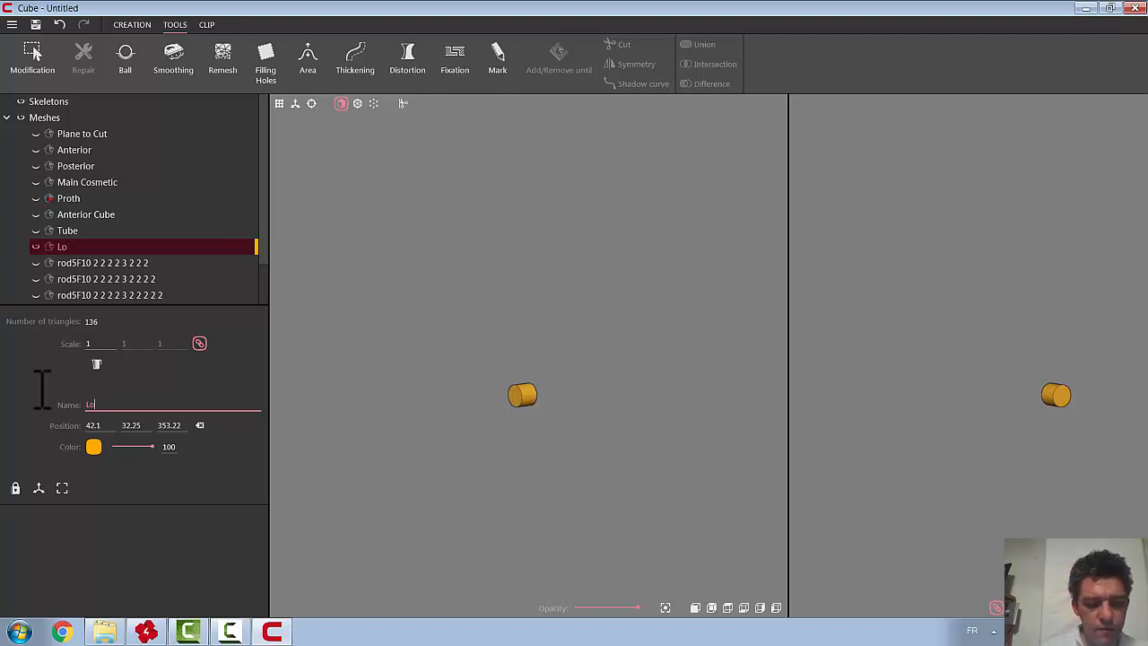
pyautogui.click(35, 247)
pyautogui.click(35, 263)
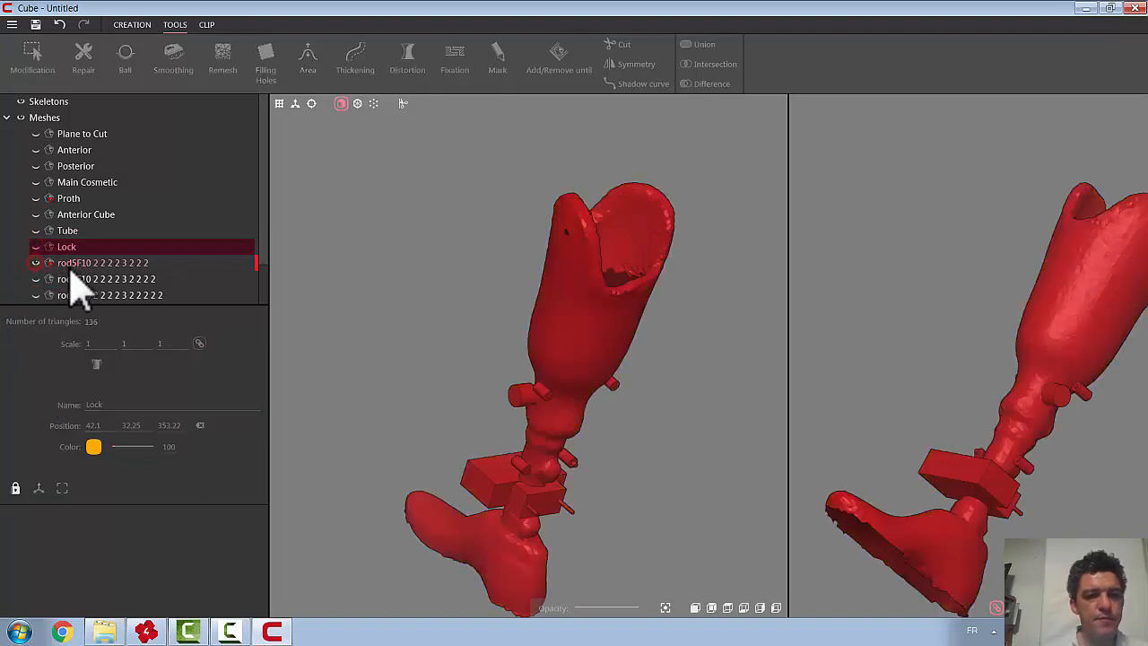
pyautogui.click(79, 263)
pyautogui.click(36, 61)
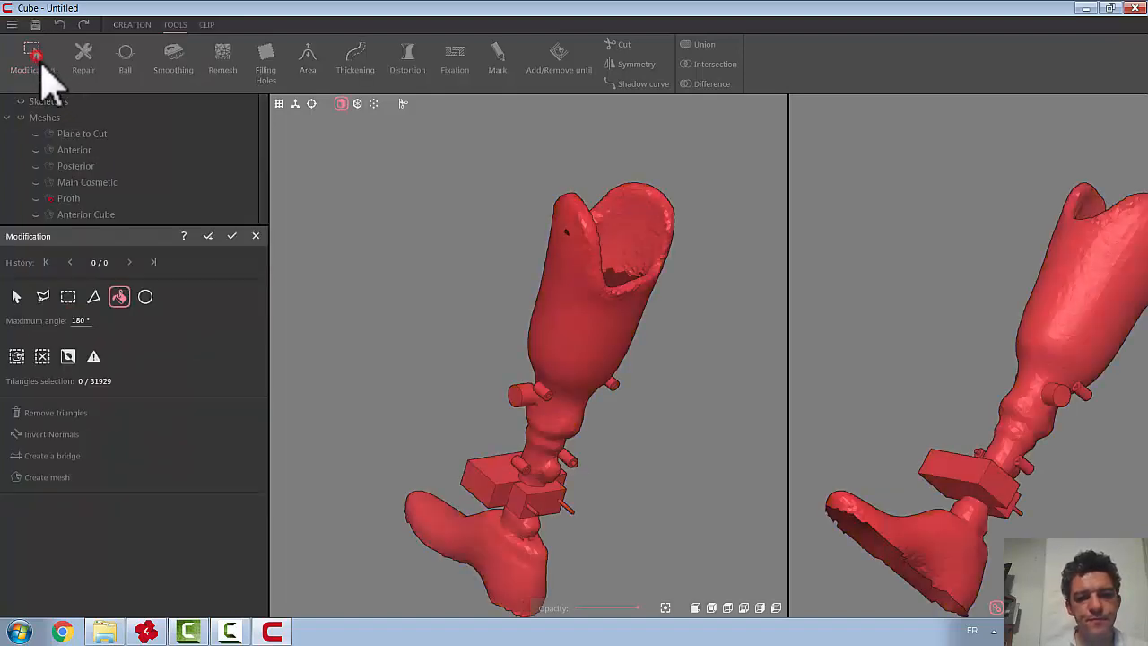
pyautogui.click(561, 285)
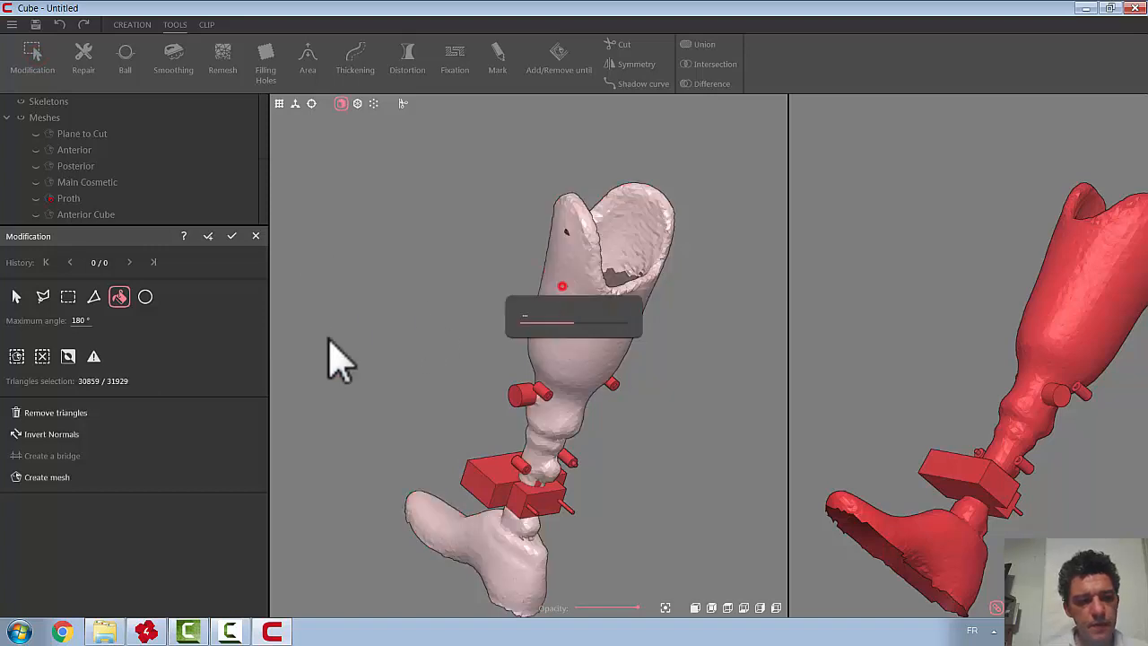
pyautogui.click(81, 414)
pyautogui.click(491, 492)
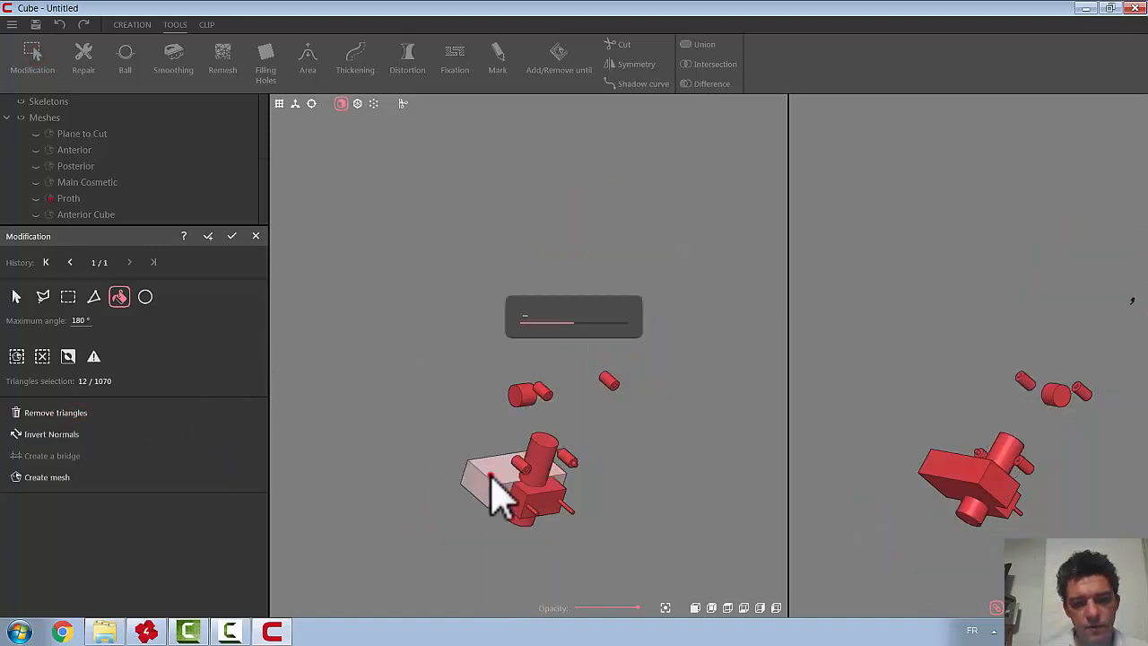
pyautogui.click(83, 415)
pyautogui.click(548, 464)
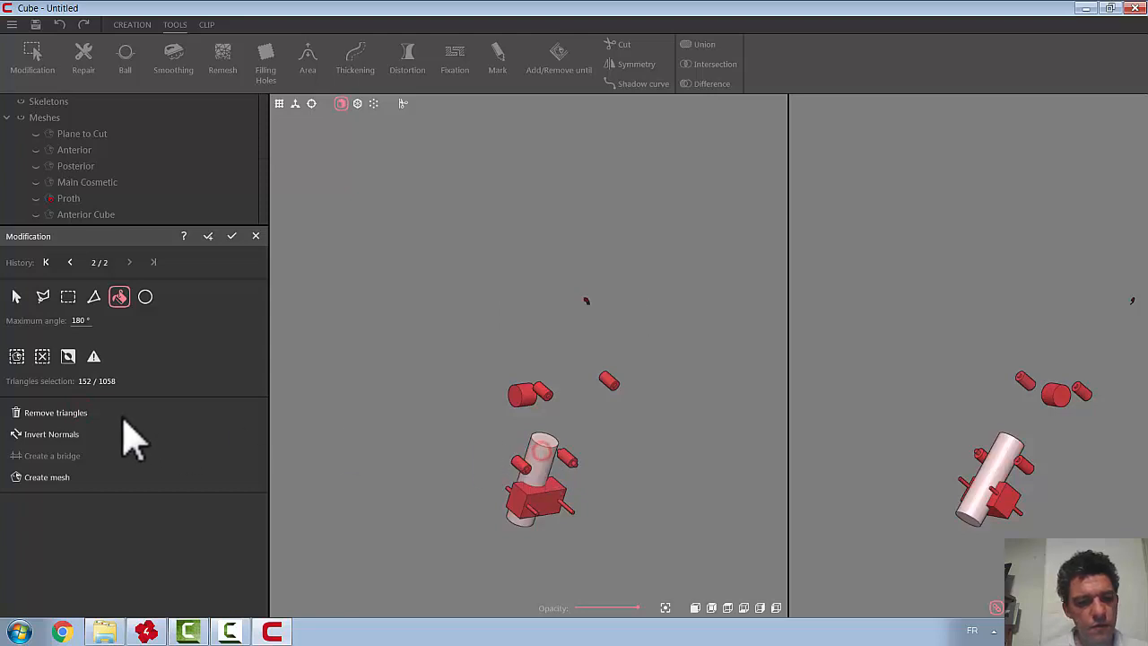
pyautogui.click(79, 415)
pyautogui.click(516, 395)
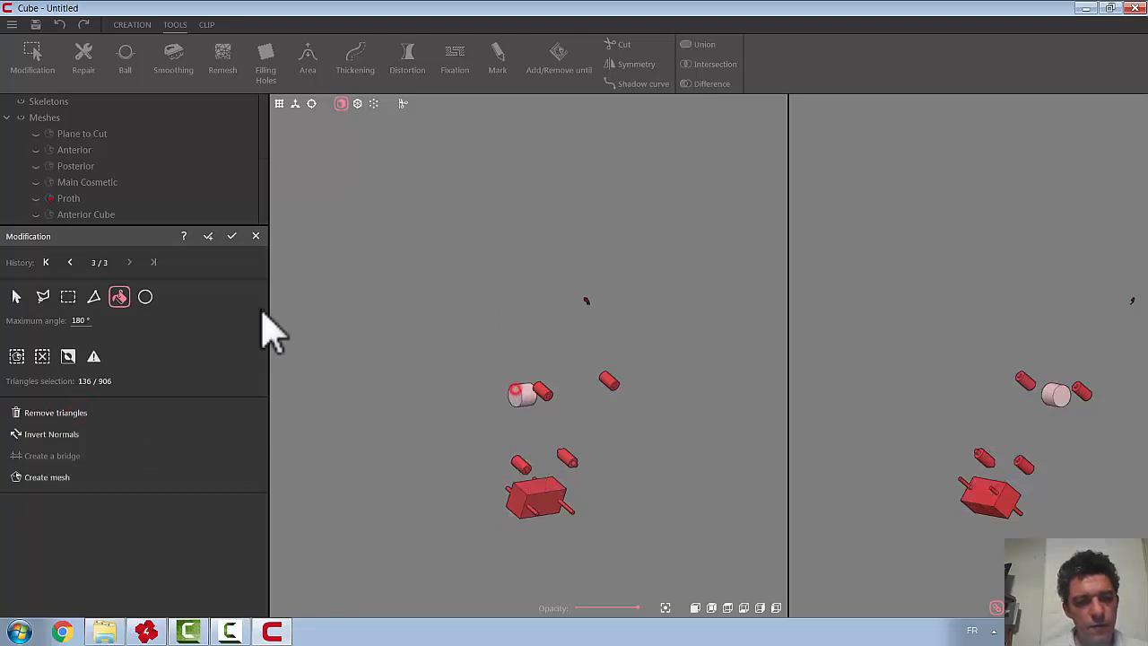
pyautogui.click(61, 413)
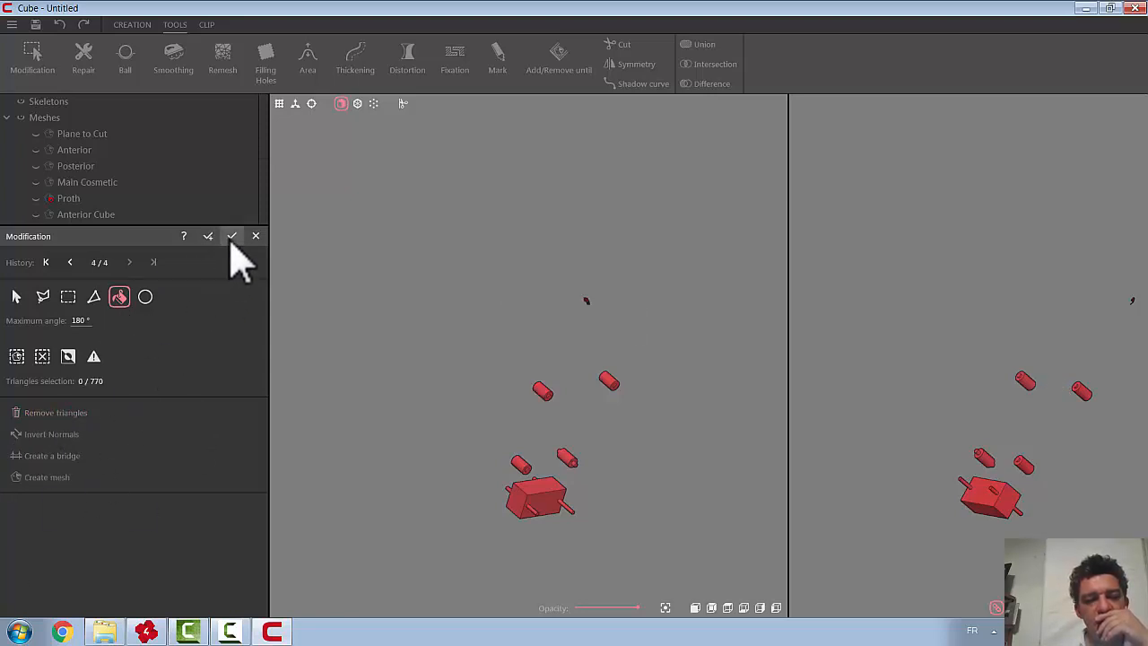
pyautogui.click(542, 493)
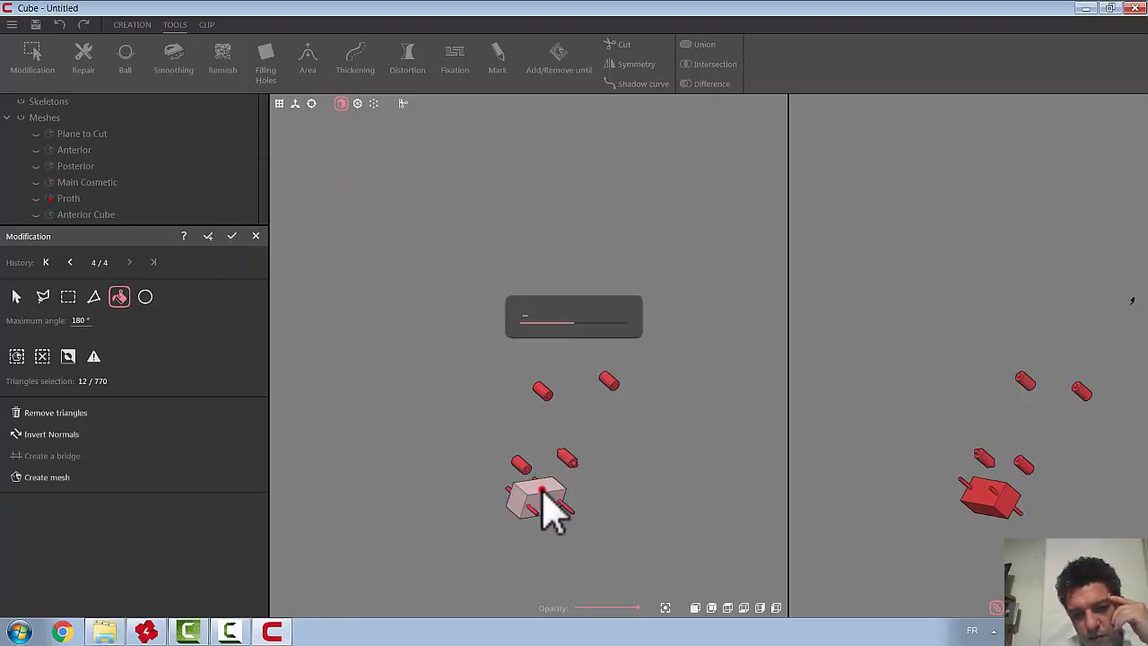
pyautogui.click(69, 357)
pyautogui.click(63, 413)
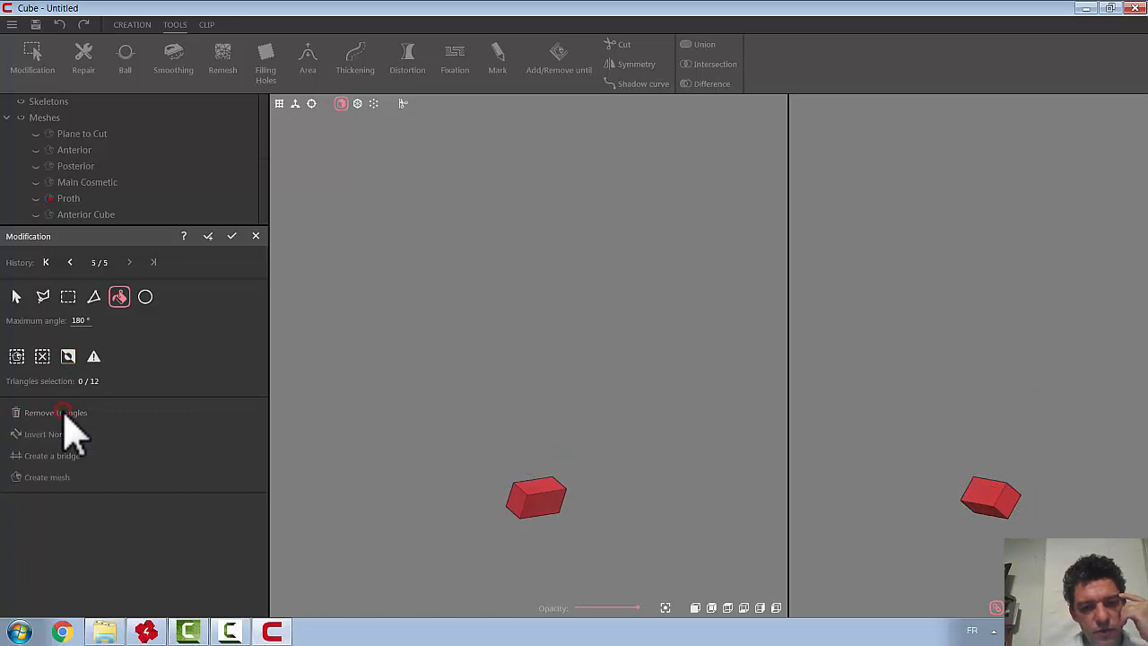
pyautogui.click(233, 236)
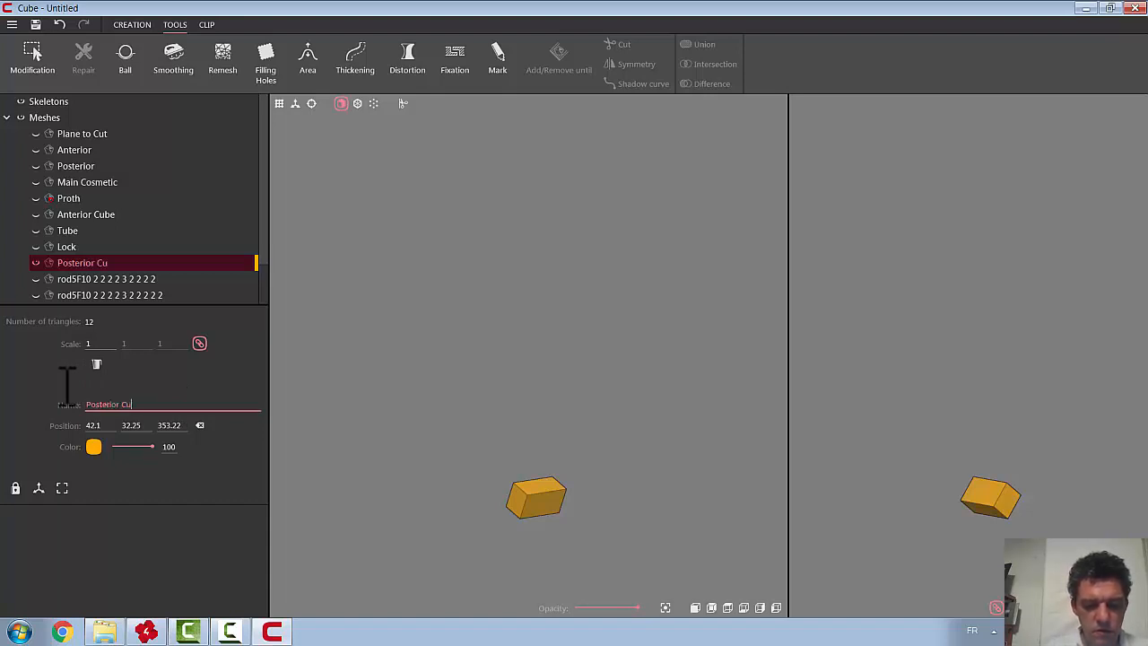
pyautogui.click(35, 263)
pyautogui.scroll(-3, 264, 256)
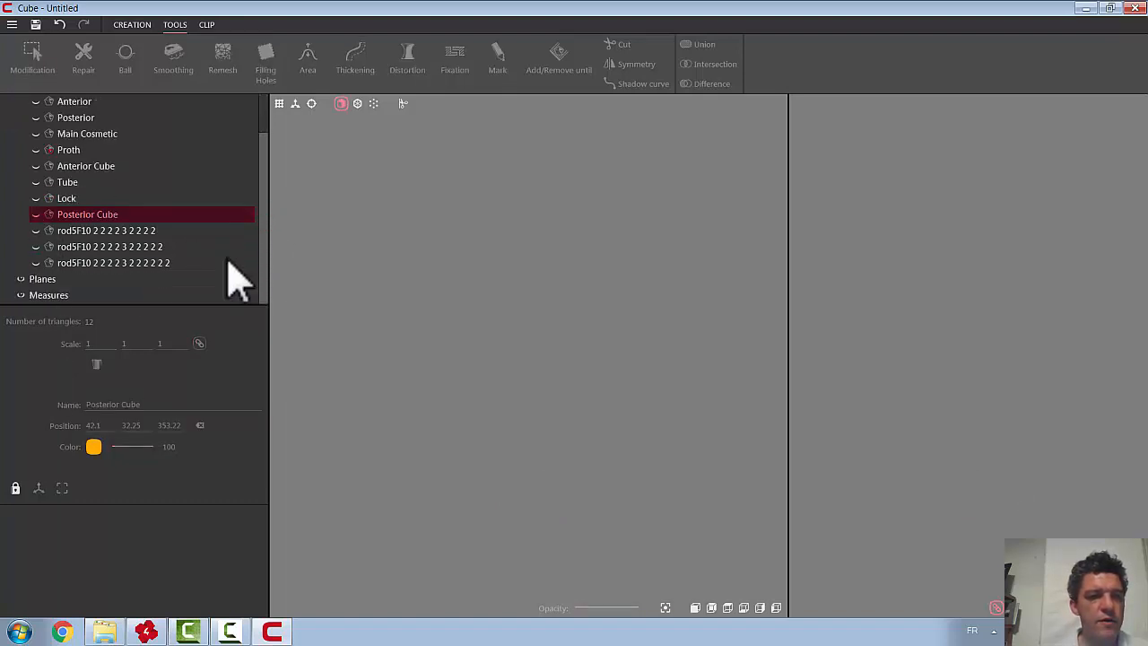
pyautogui.click(36, 231)
pyautogui.click(82, 230)
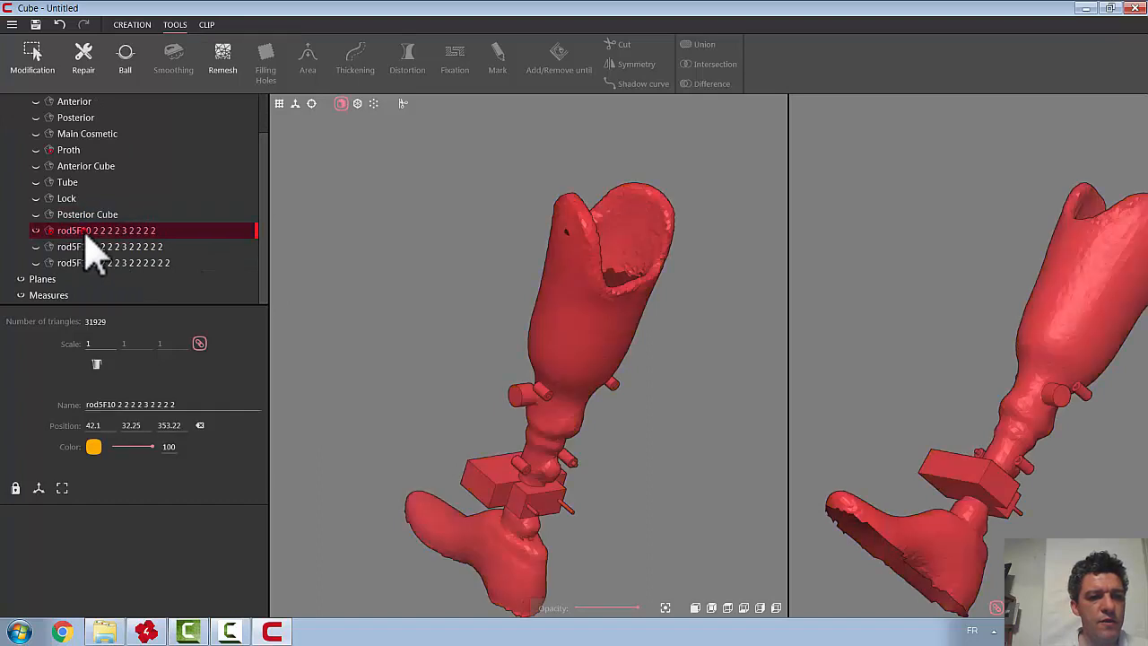
pyautogui.click(33, 55)
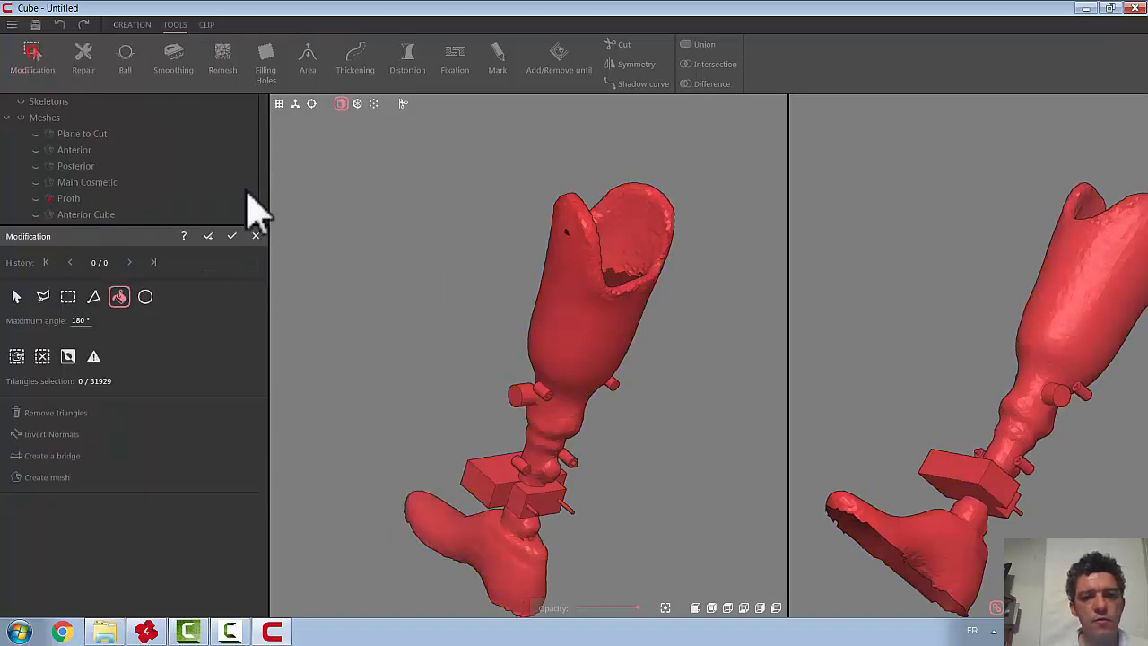
pyautogui.click(610, 325)
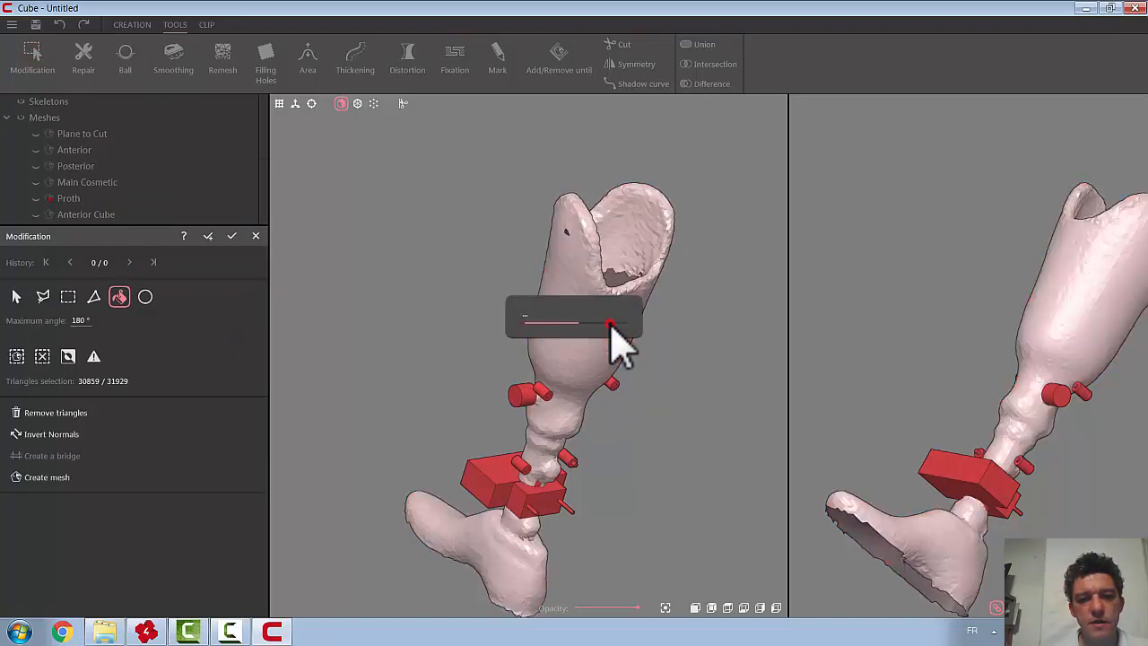
pyautogui.click(51, 412)
pyautogui.click(484, 482)
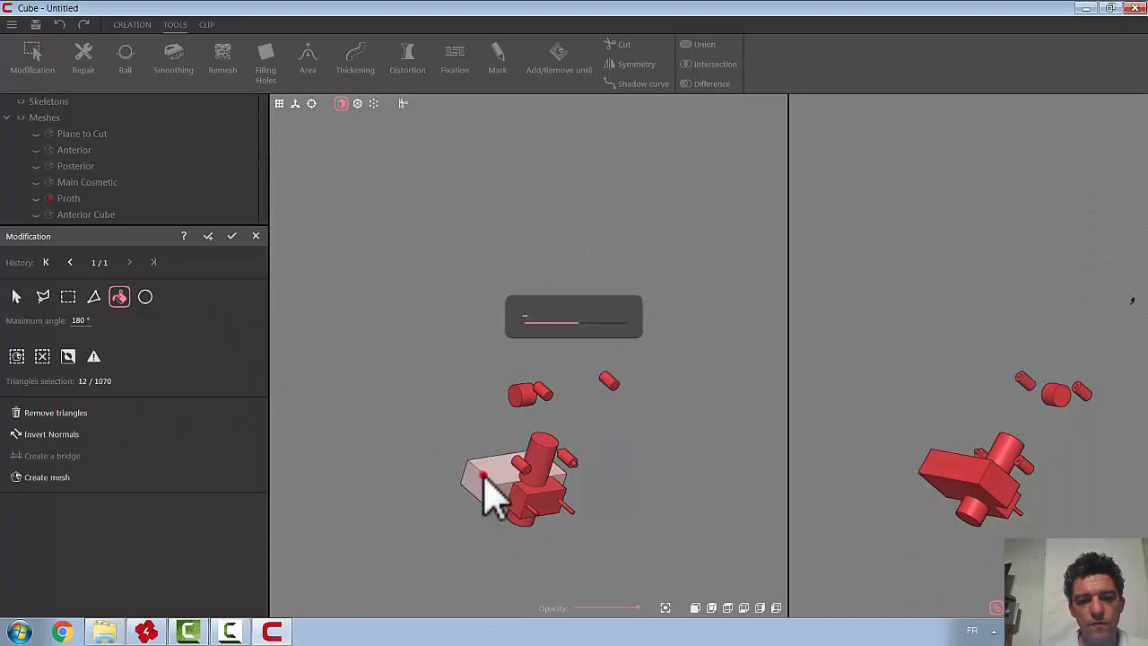
pyautogui.click(66, 411)
pyautogui.click(541, 455)
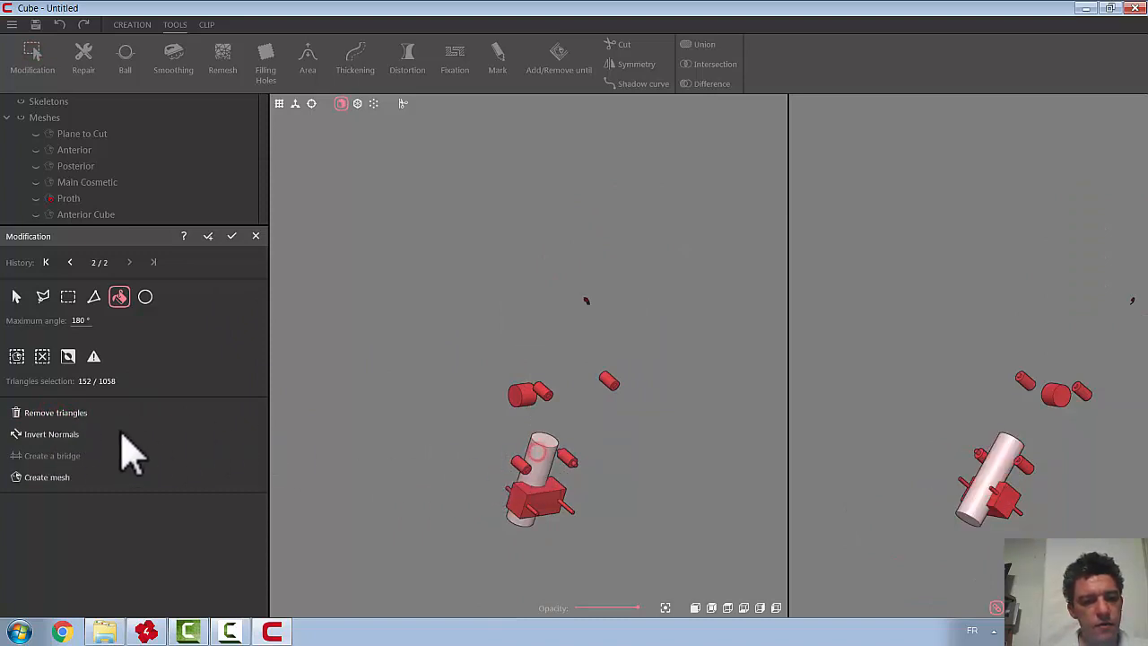
pyautogui.click(83, 417)
pyautogui.click(522, 394)
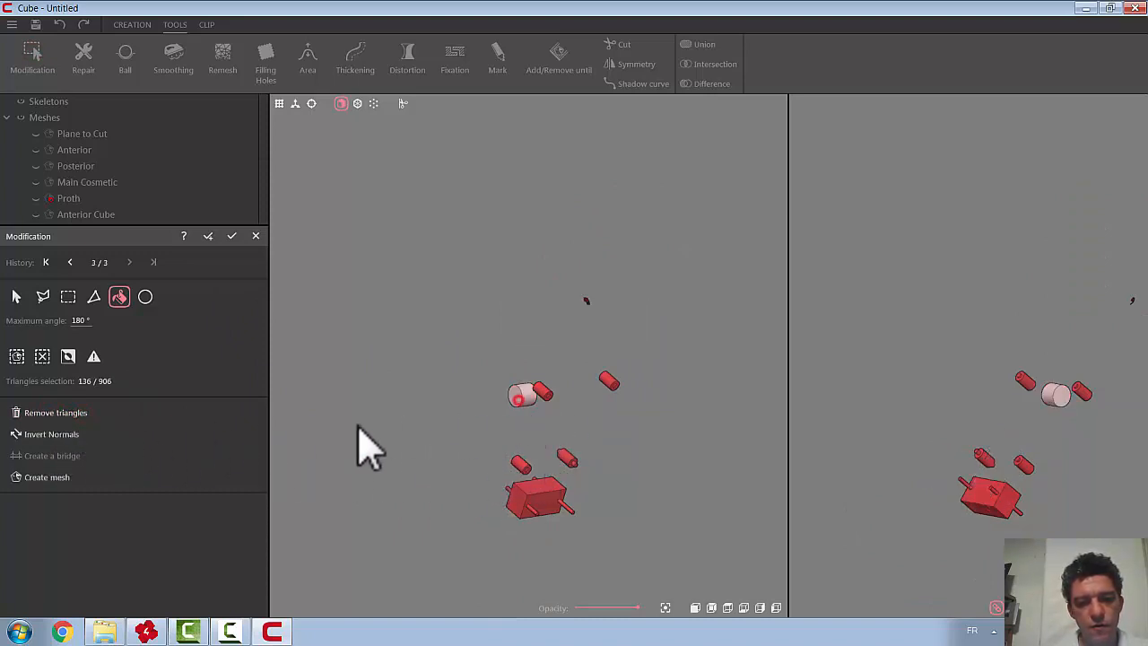
pyautogui.click(79, 414)
pyautogui.click(544, 502)
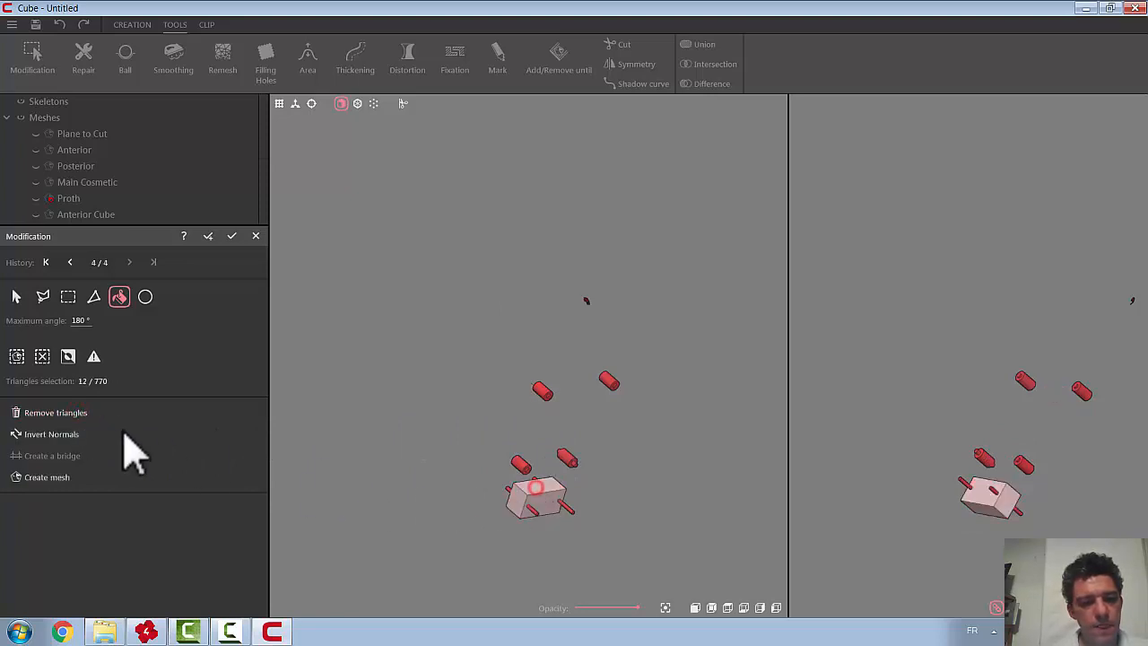
pyautogui.click(53, 414)
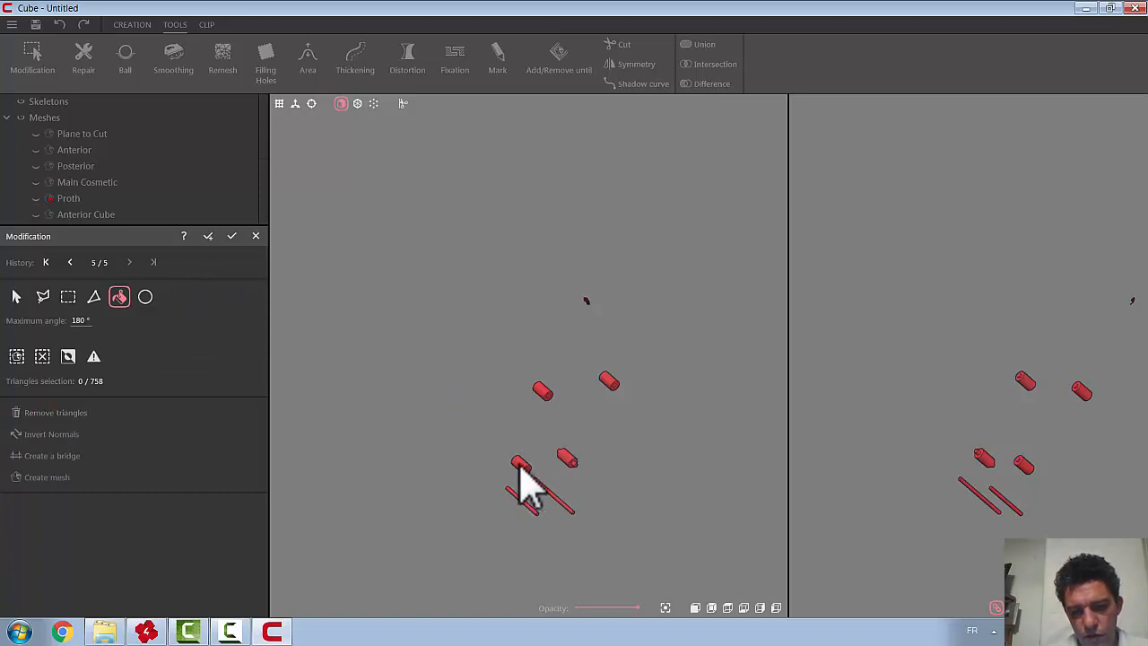
# Lasso the four short cylinders and the tiny upper fragment and remove them, keeping only the two thin rods
pyautogui.moveTo(668, 503); pyautogui.dragTo(617, 468, button='right')
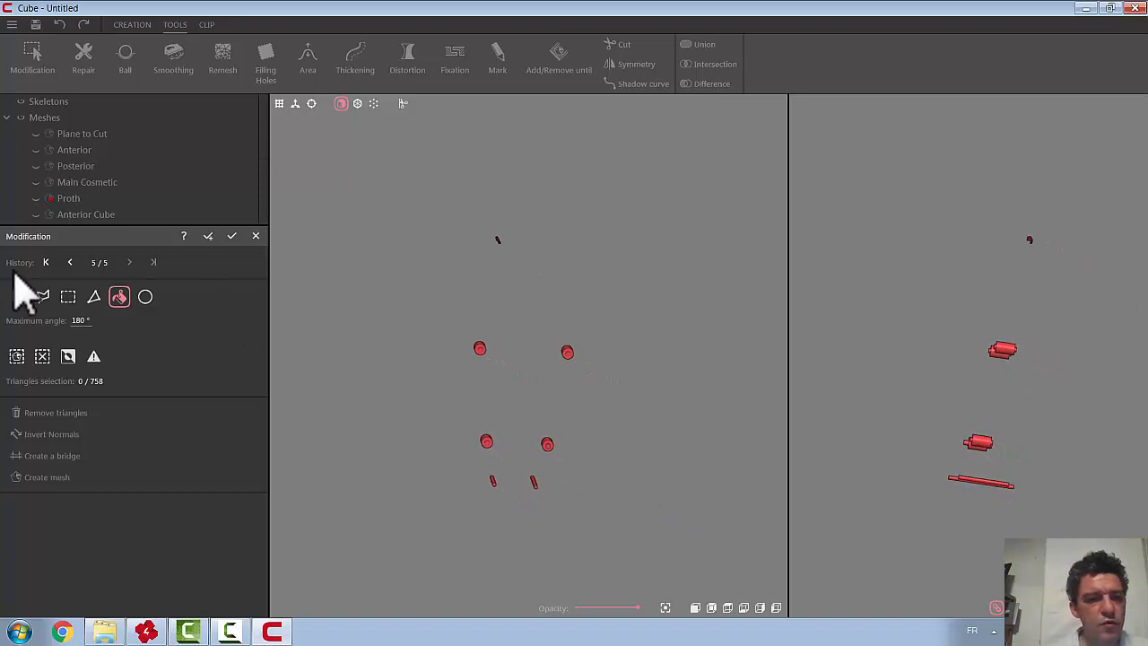
pyautogui.click(42, 297)
pyautogui.click(531, 194)
pyautogui.click(350, 212)
pyautogui.click(363, 465)
pyautogui.click(583, 467)
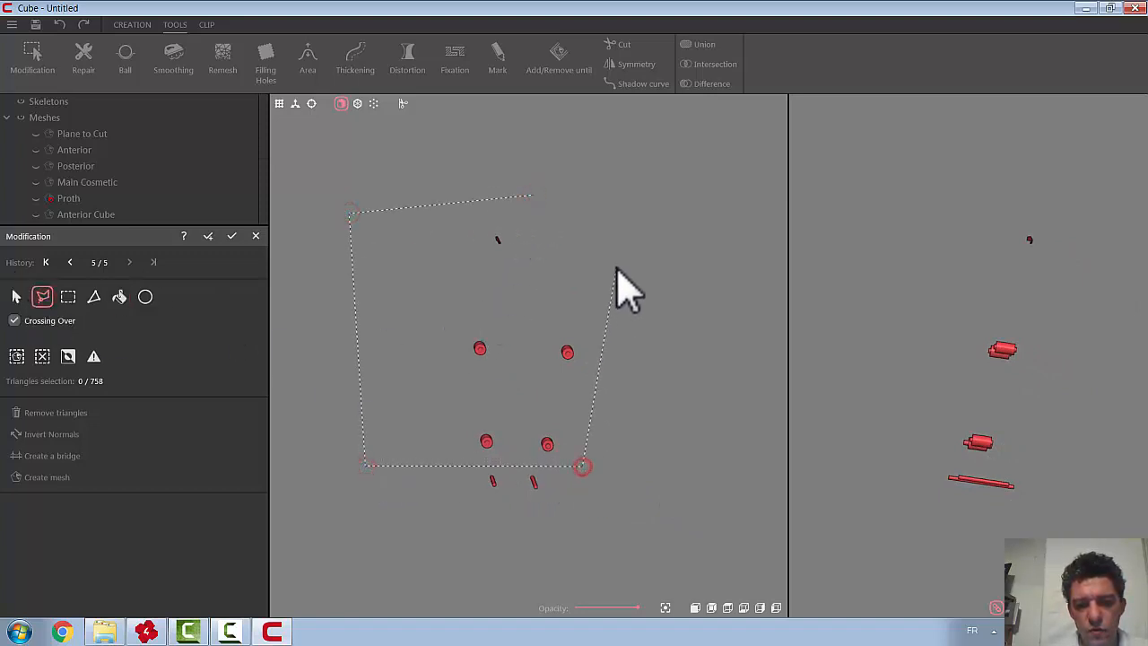
pyautogui.doubleClick(615, 266)
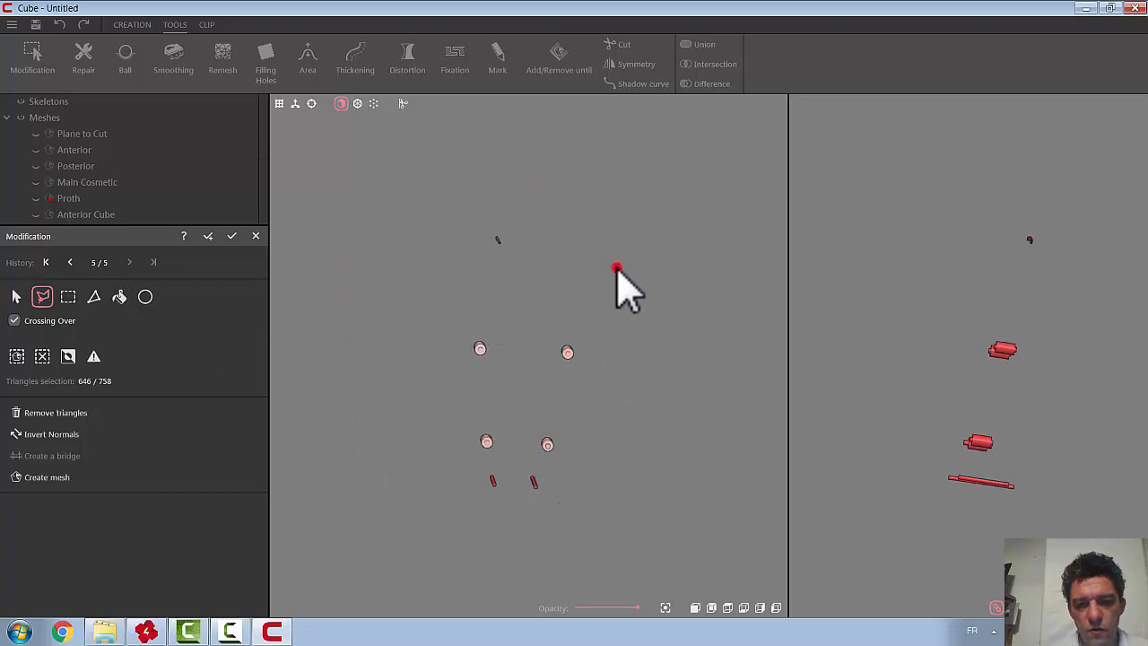
pyautogui.click(65, 415)
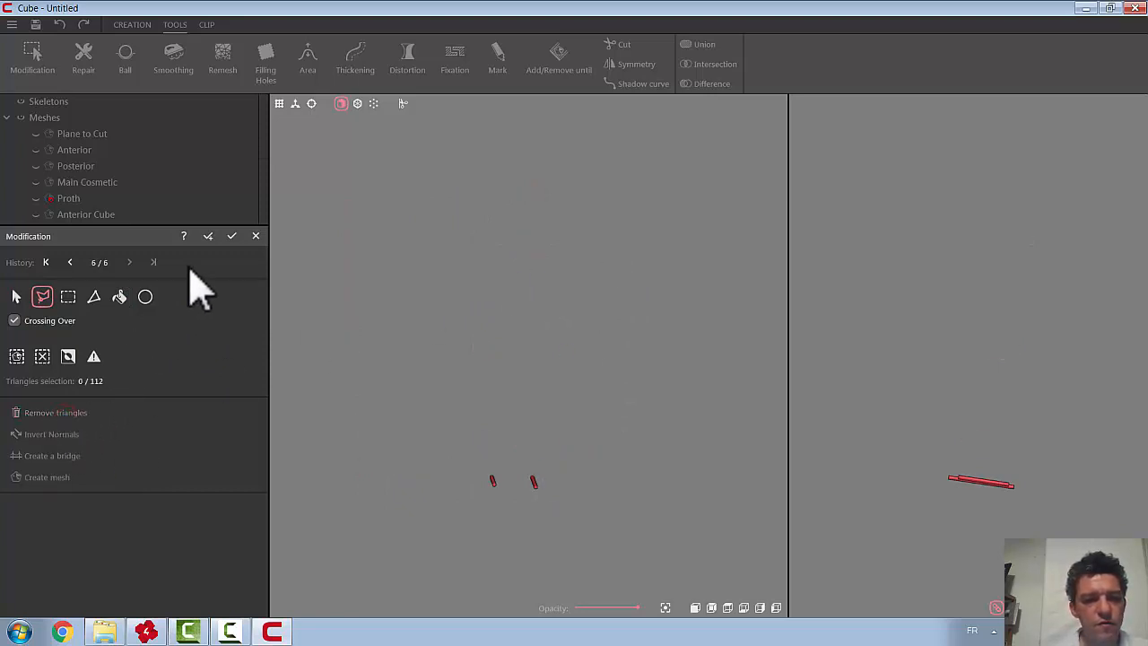
# Apply the modification, rename the two-rod mesh Cilinders for Cubes, and hide it
pyautogui.click(231, 236)
pyautogui.moveTo(153, 403); pyautogui.dragTo(63, 391)
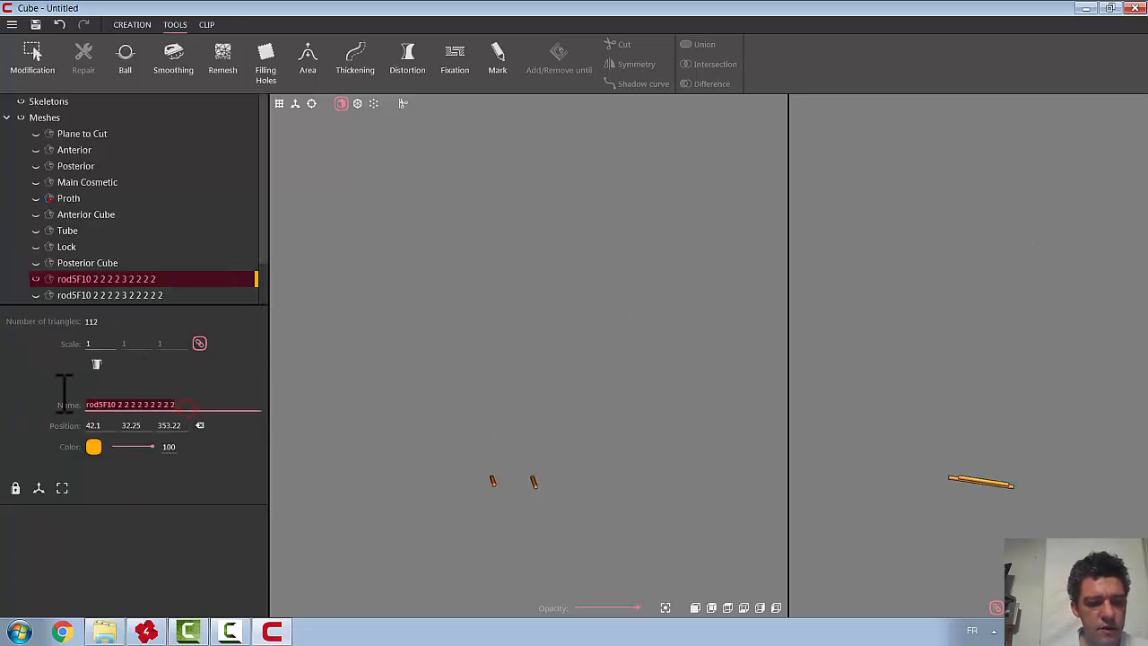
pyautogui.write('Cllinders for Cubes')
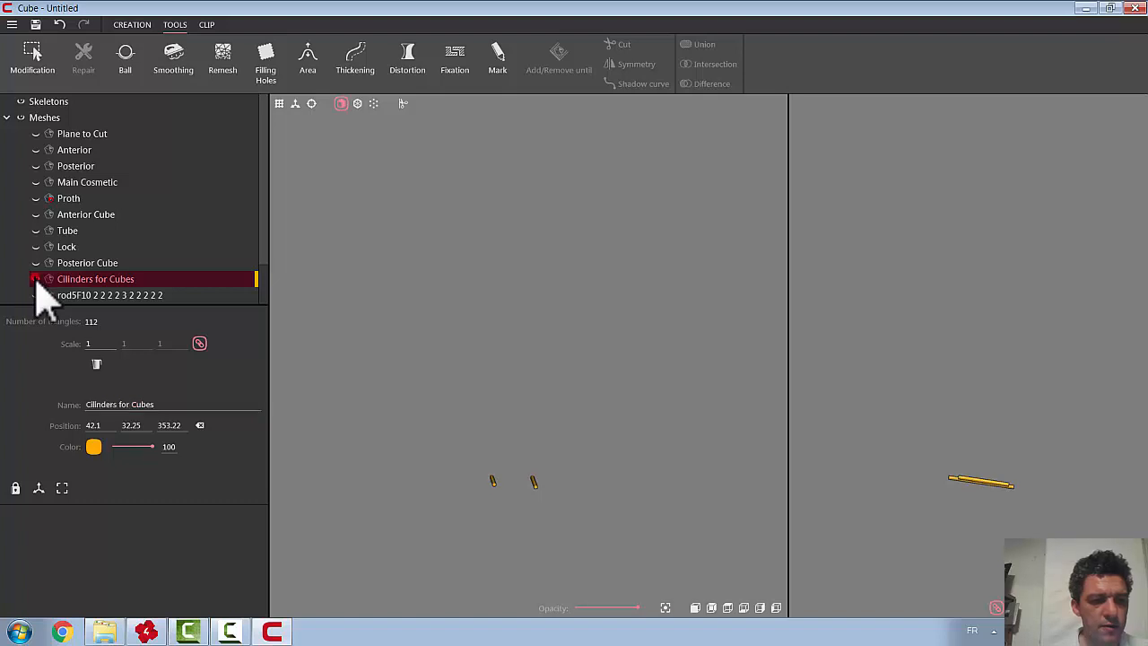
pyautogui.click(35, 280)
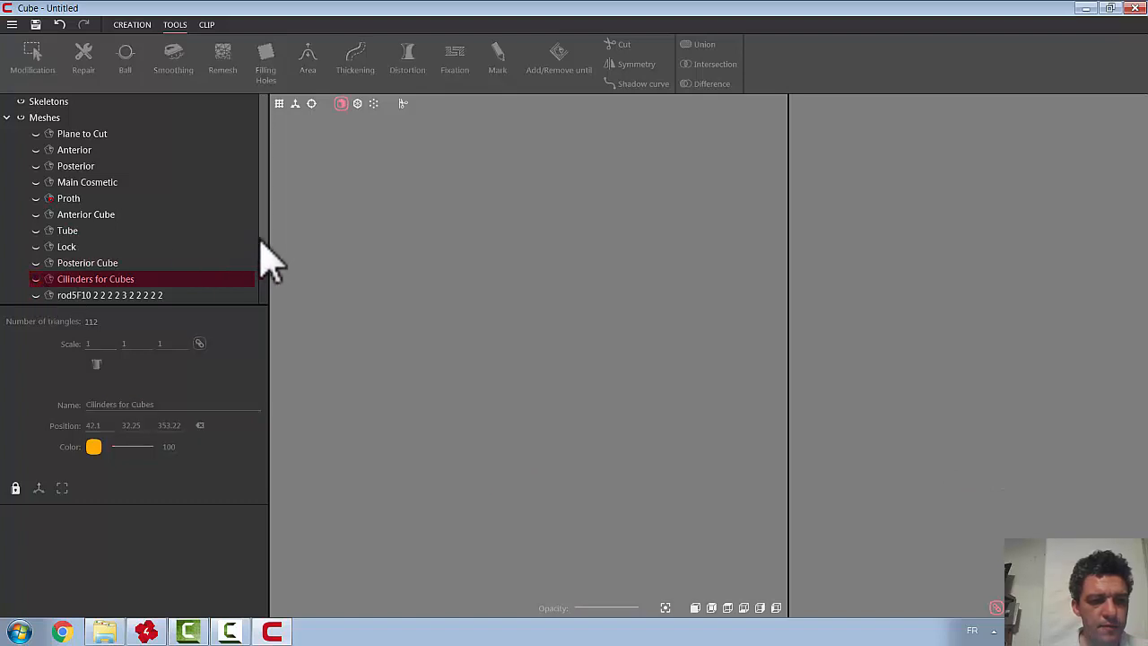
pyautogui.scroll(-1, 253, 280)
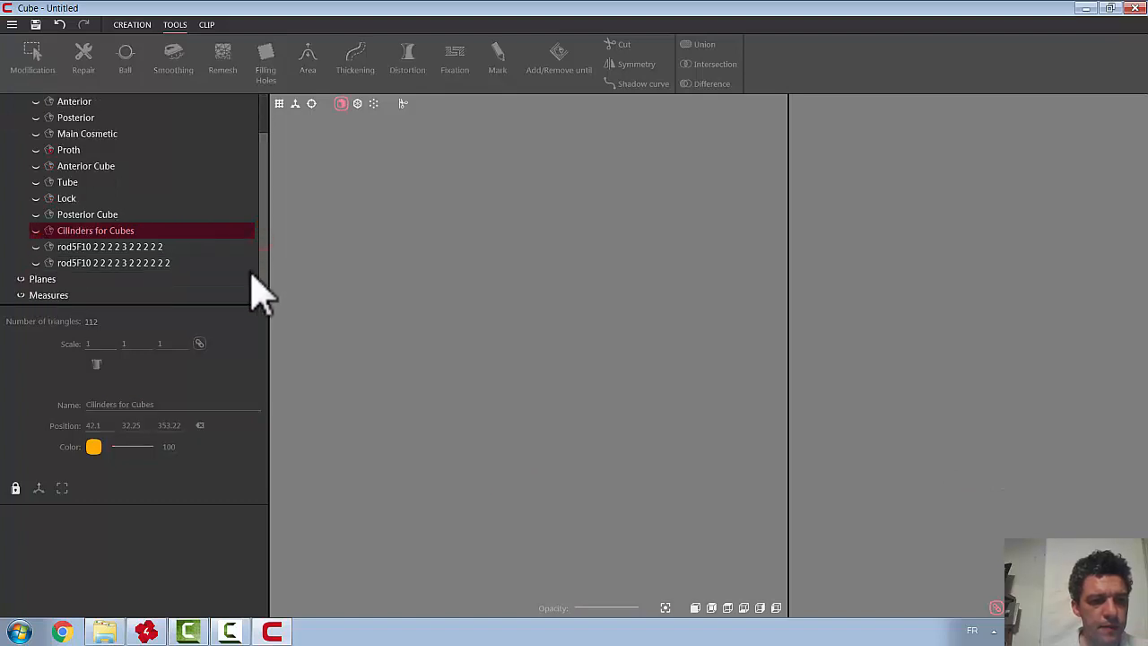
pyautogui.click(35, 247)
pyautogui.click(81, 249)
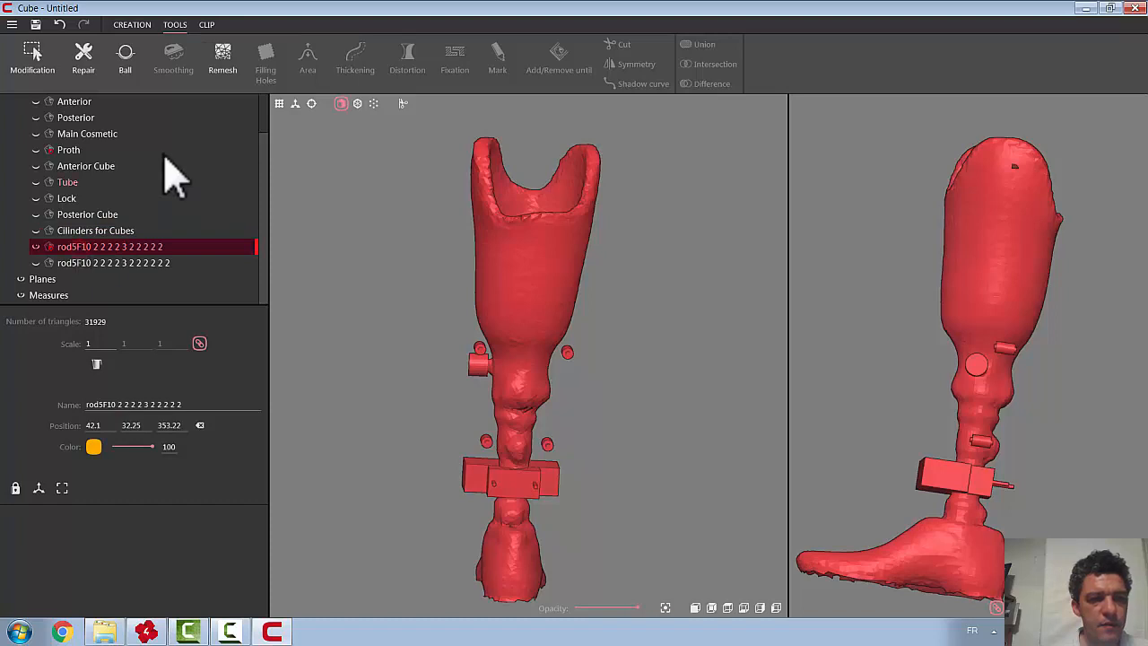
pyautogui.click(27, 59)
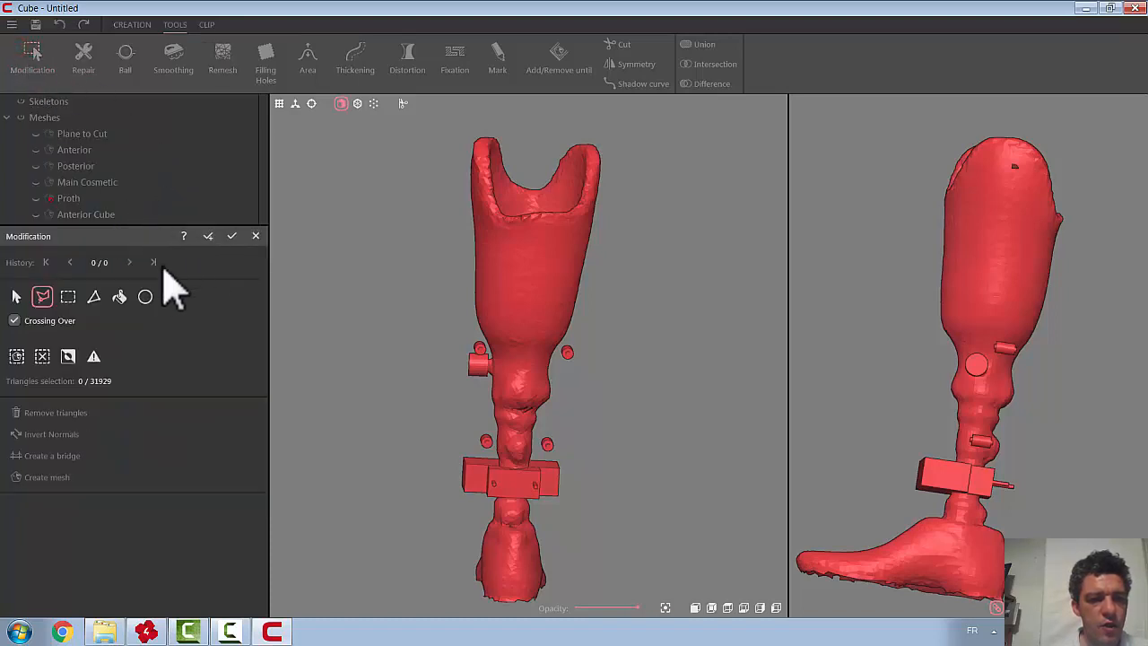
pyautogui.click(119, 296)
pyautogui.click(492, 289)
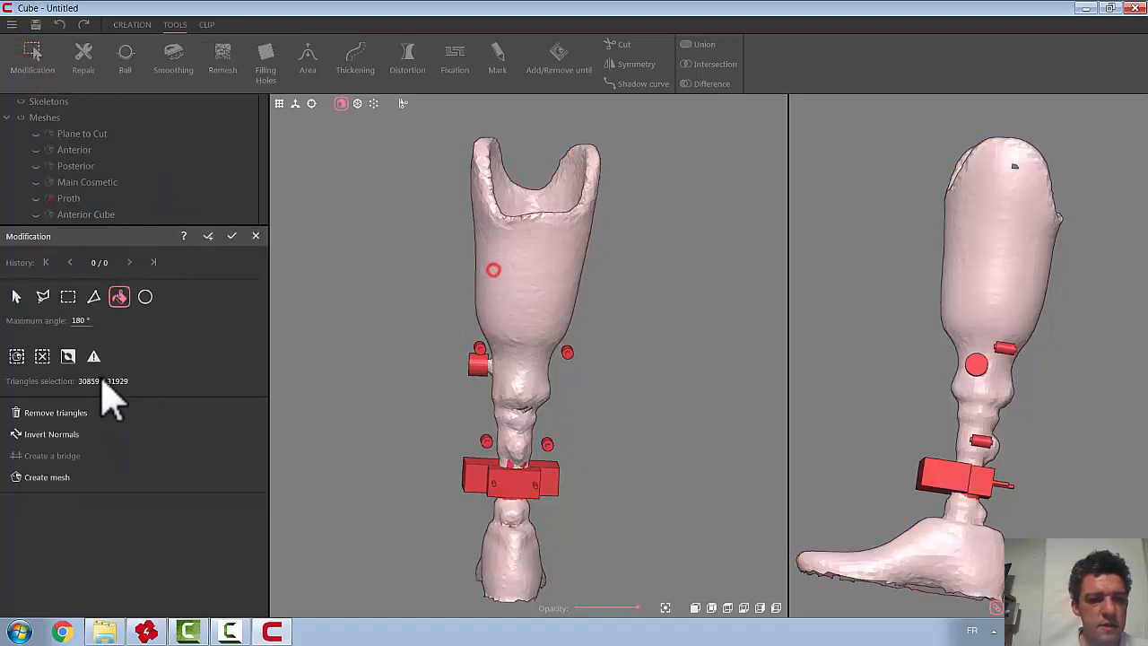
pyautogui.click(59, 412)
pyautogui.moveTo(610, 449); pyautogui.dragTo(664, 477, button='right')
pyautogui.click(499, 469)
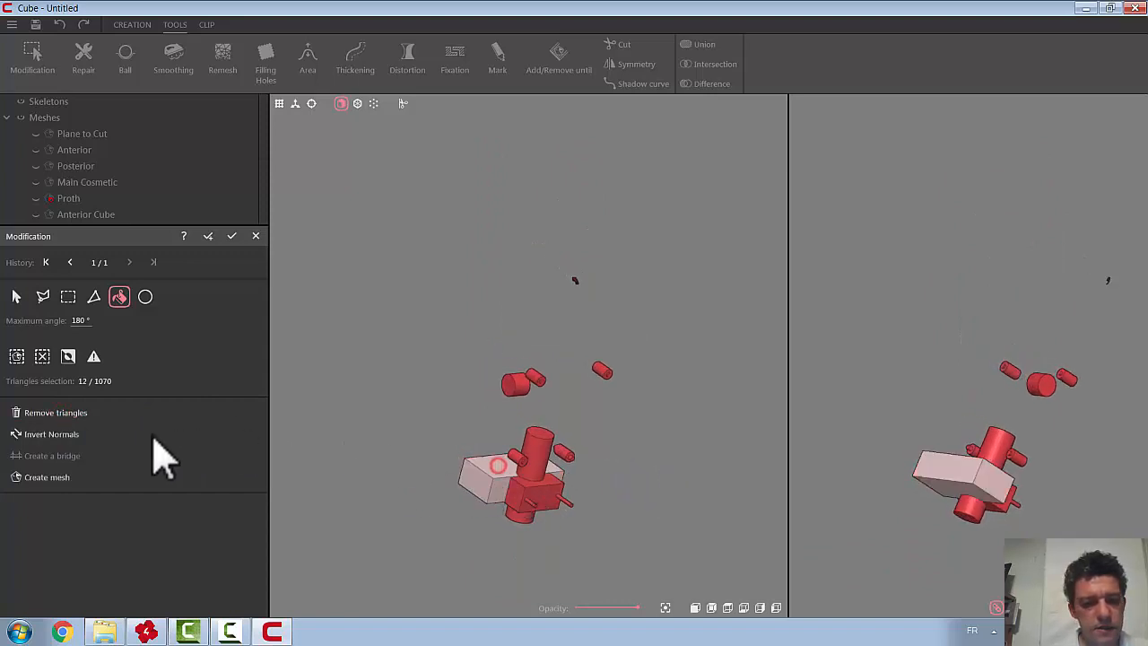
pyautogui.click(70, 413)
pyautogui.click(509, 384)
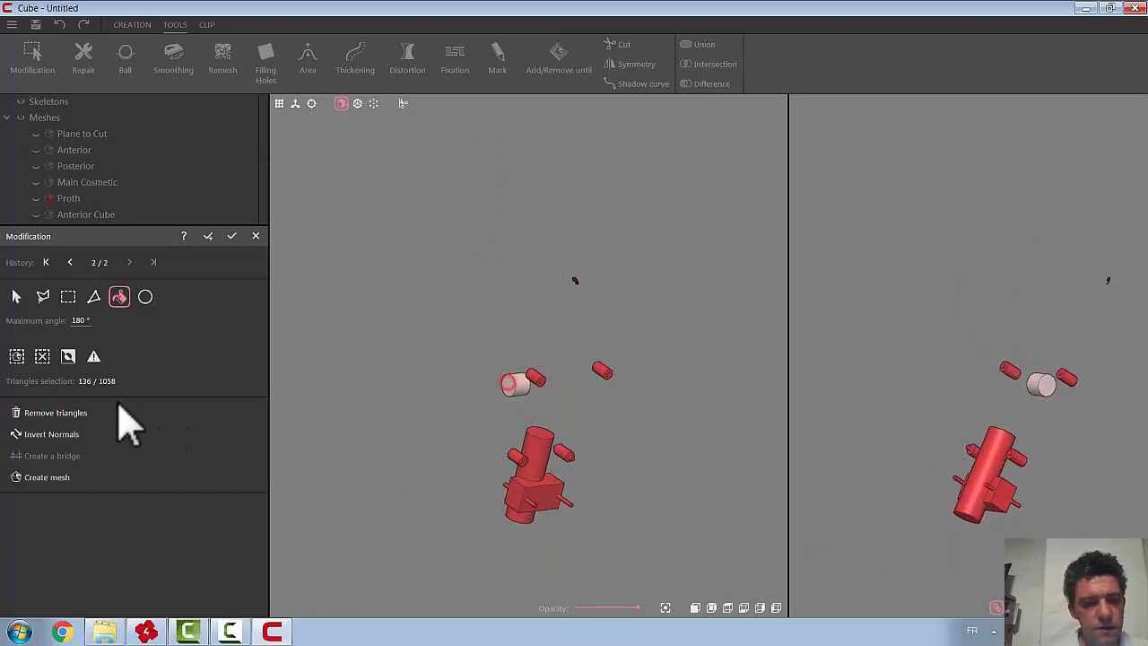
pyautogui.click(63, 413)
pyautogui.click(525, 455)
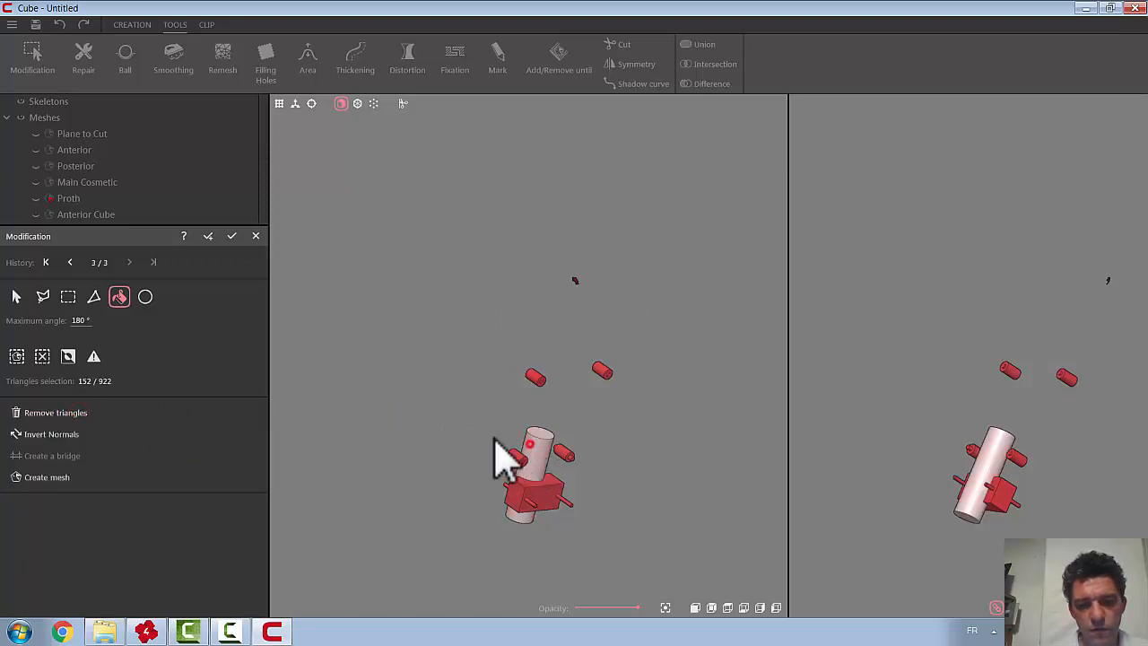
pyautogui.click(77, 415)
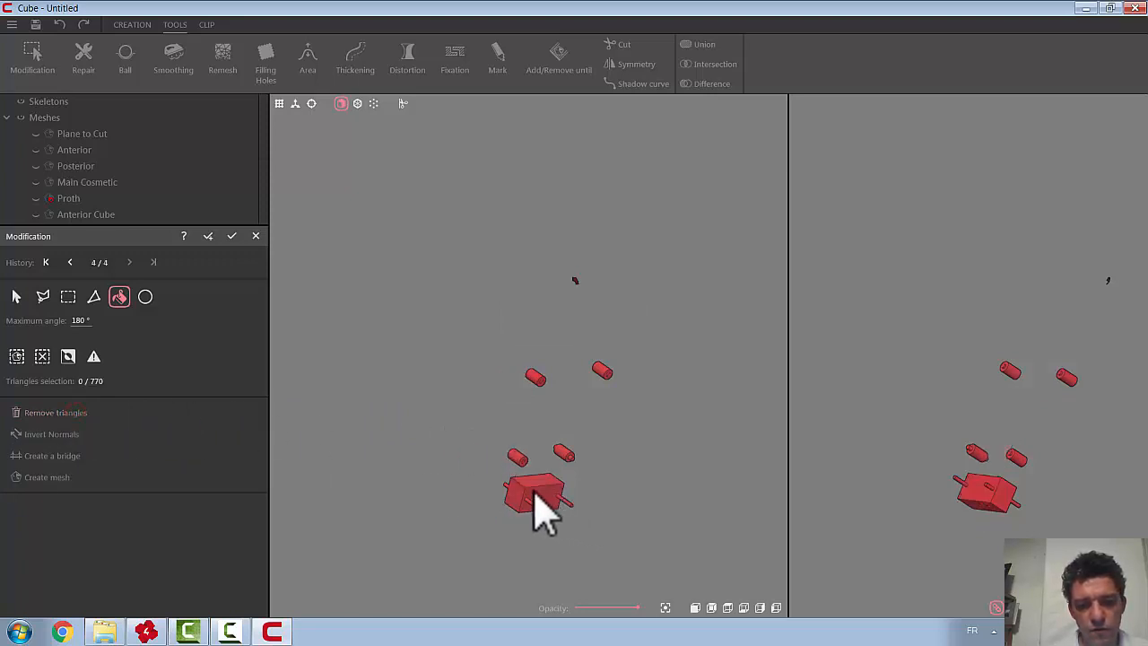
pyautogui.click(536, 500)
pyautogui.click(68, 416)
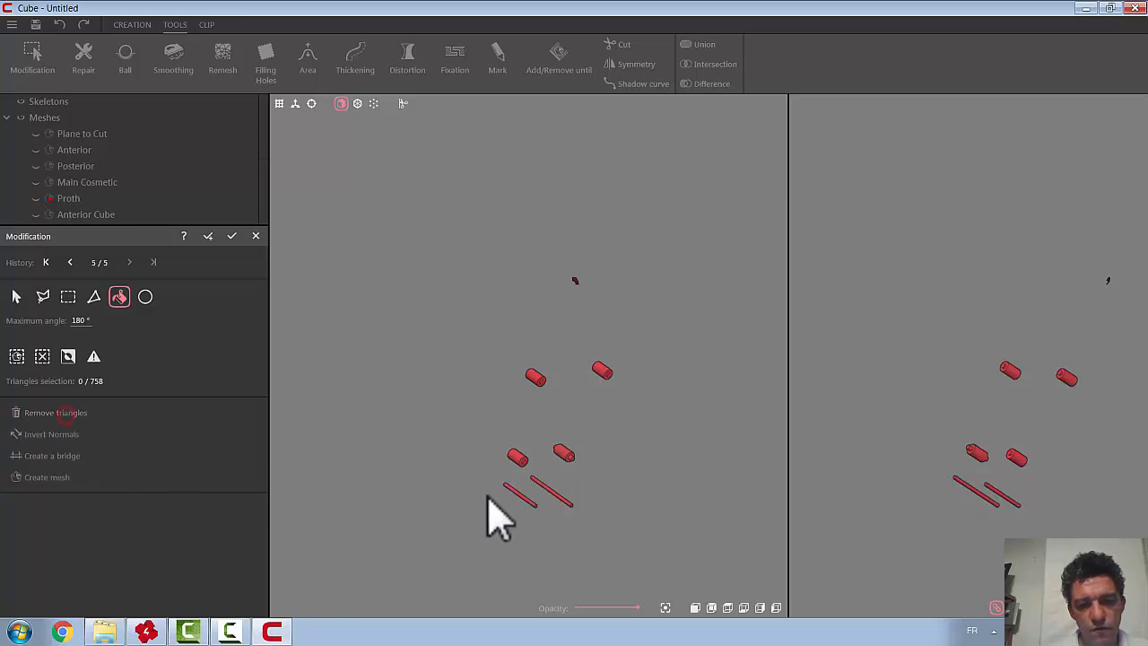
# Lasso the tiny upper fragment and the two thin rods and remove them, keeping only the four short cylinders
pyautogui.moveTo(452, 489); pyautogui.dragTo(408, 460, button='middle')
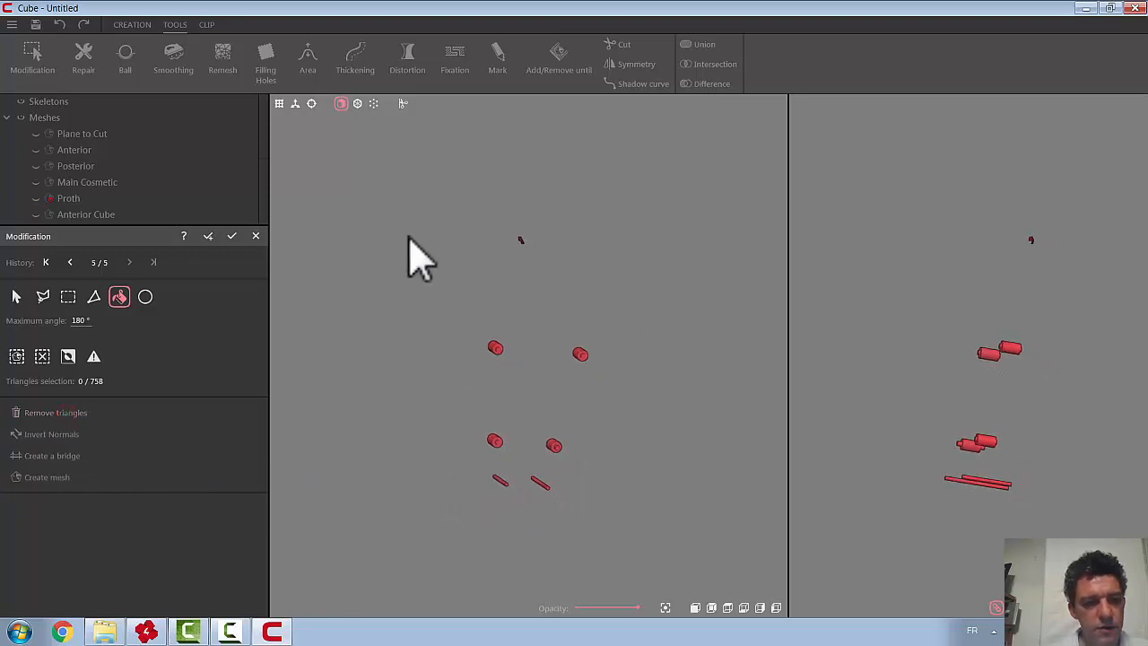
pyautogui.click(43, 296)
pyautogui.click(429, 167)
pyautogui.click(625, 195)
pyautogui.click(583, 301)
pyautogui.click(408, 298)
pyautogui.click(406, 432)
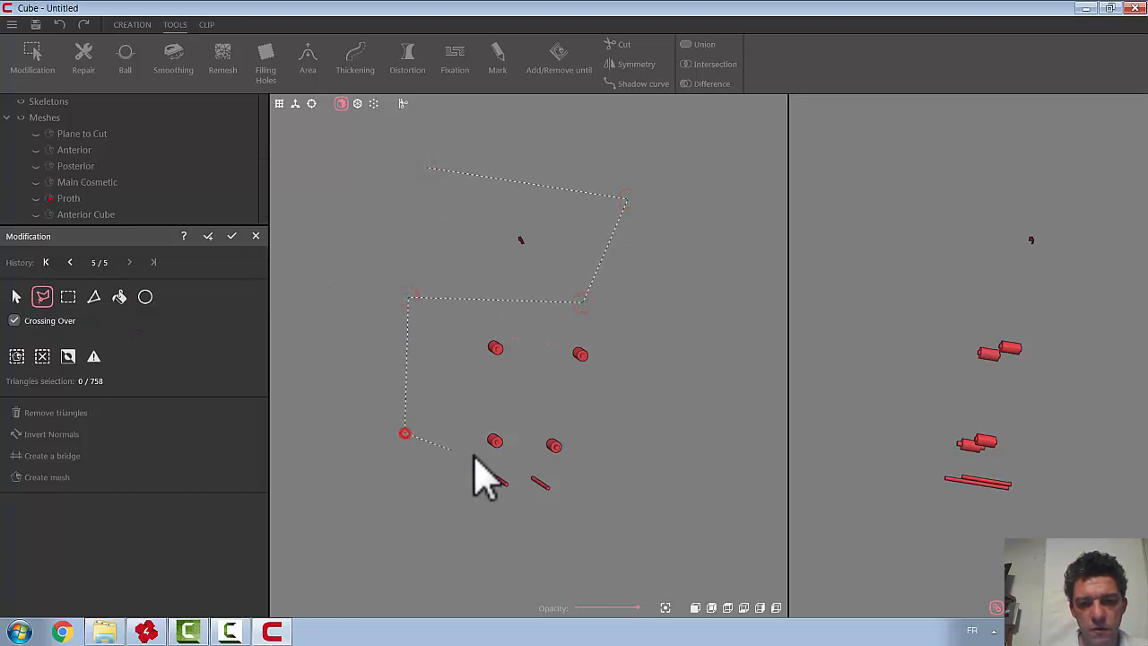
pyautogui.click(574, 465)
pyautogui.click(579, 496)
pyautogui.doubleClick(388, 498)
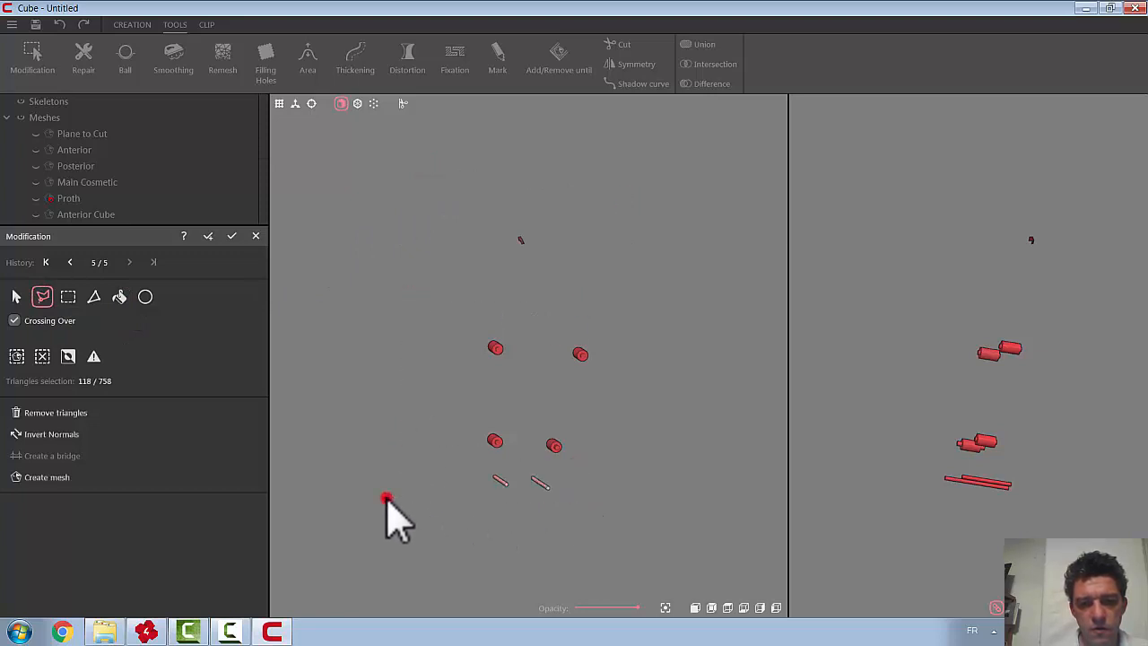
pyautogui.click(63, 413)
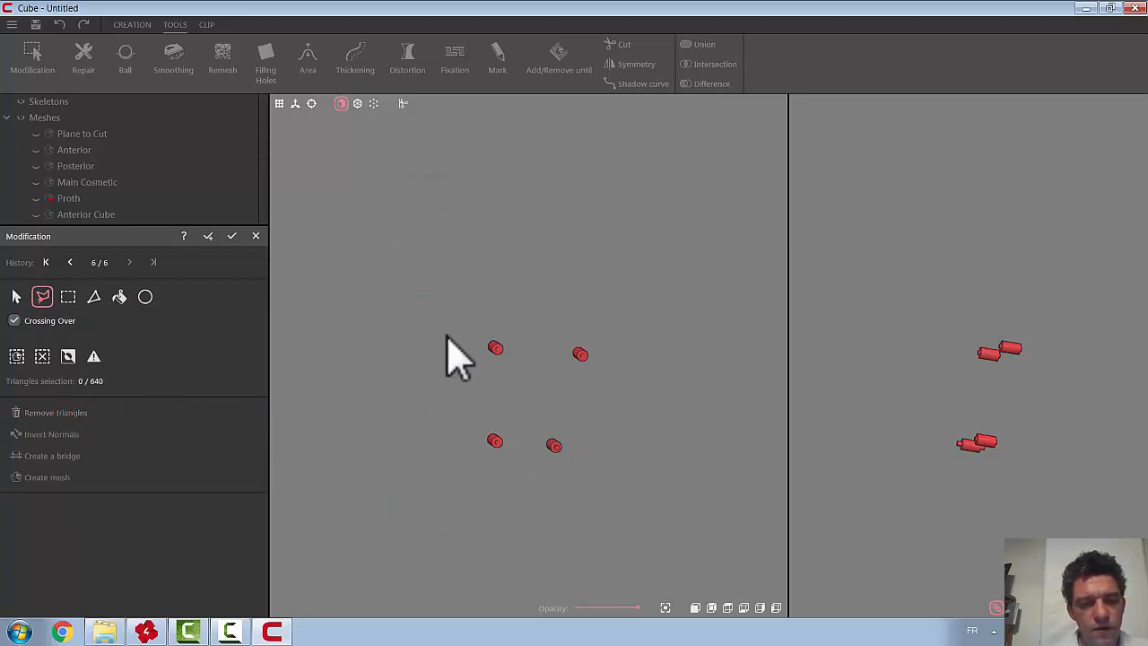
pyautogui.click(496, 349)
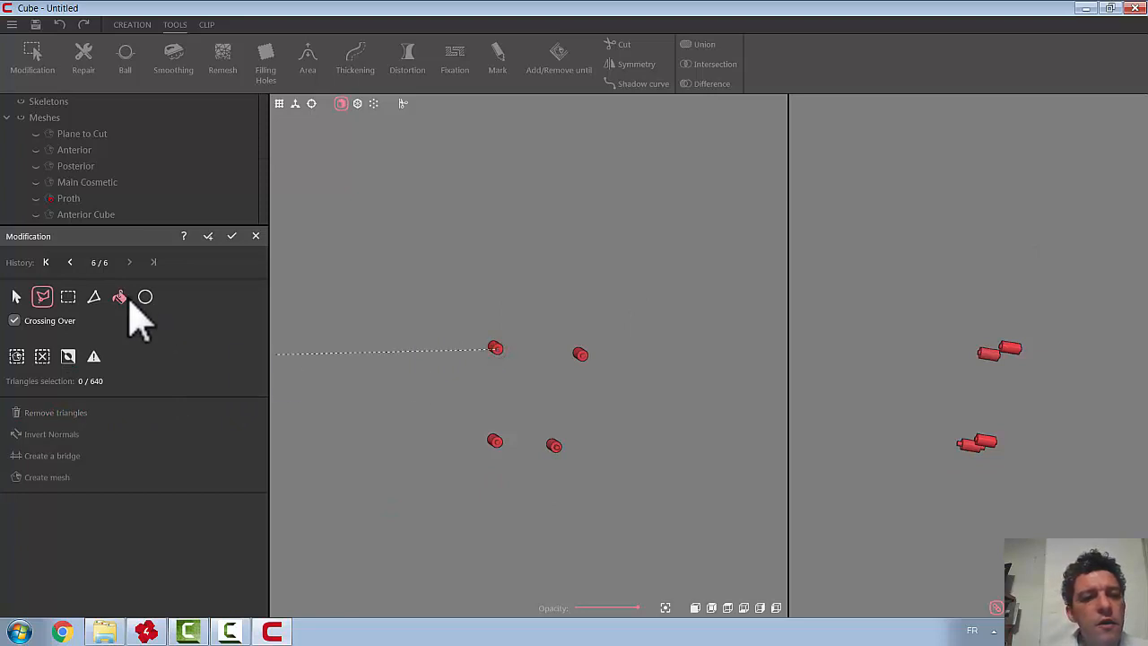
pyautogui.click(328, 380)
pyautogui.click(347, 313)
pyautogui.doubleClick(499, 296)
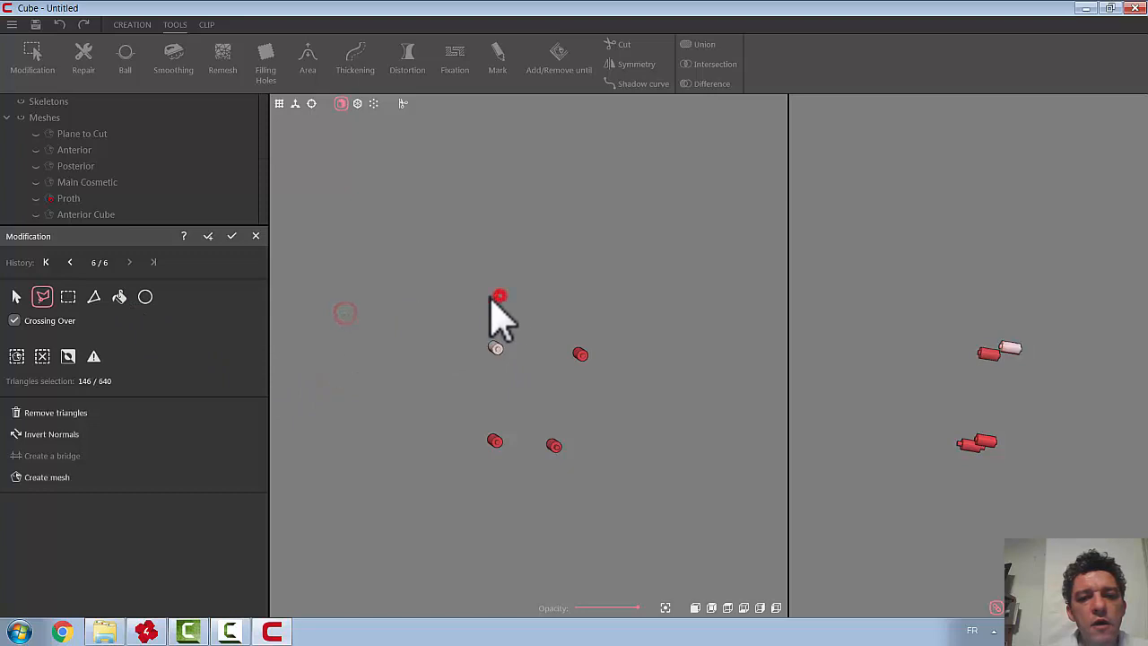
# Use the fill selection to select and remove the thin inner rod from each of the four short cylinders
pyautogui.click(120, 299)
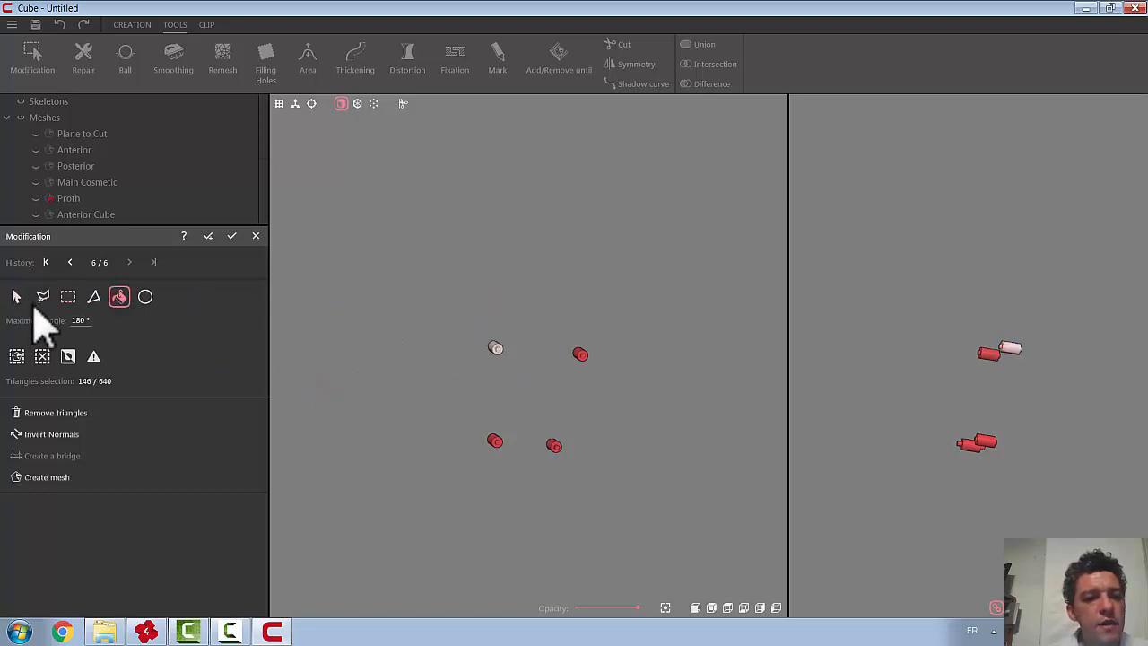
pyautogui.click(120, 299)
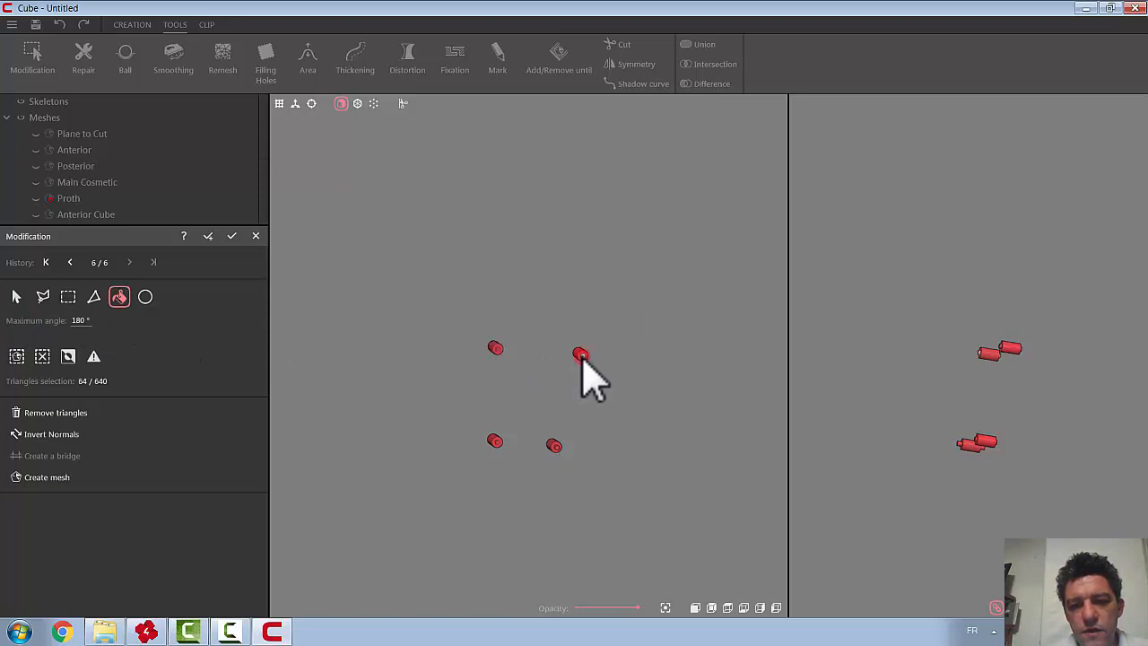
pyautogui.click(70, 415)
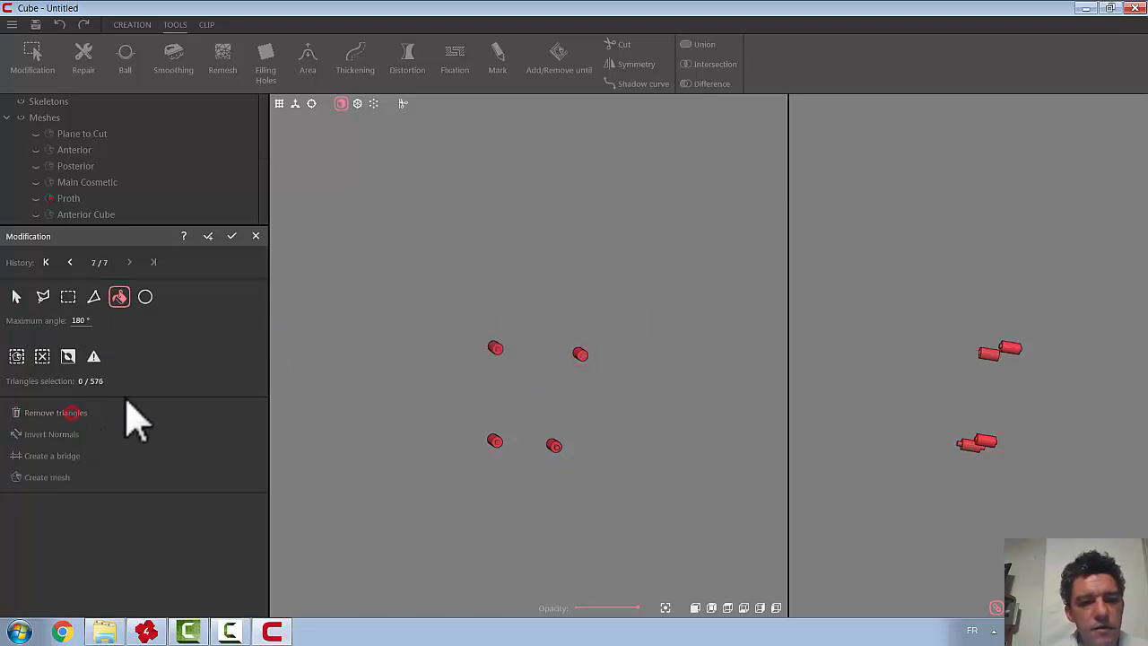
pyautogui.click(496, 350)
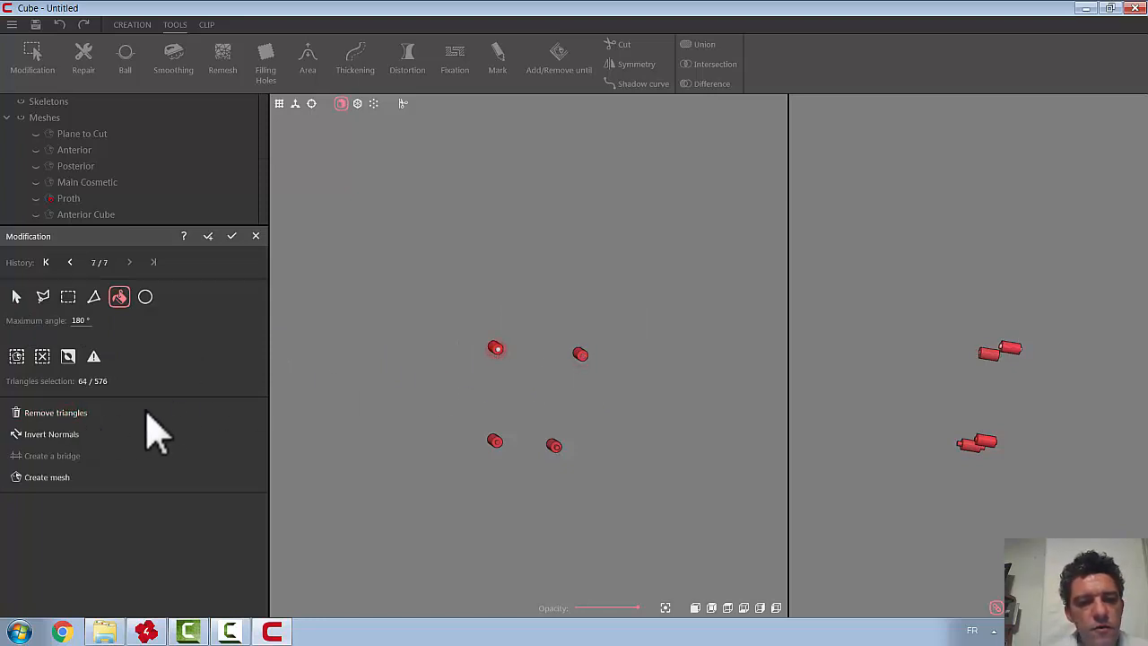
pyautogui.click(80, 413)
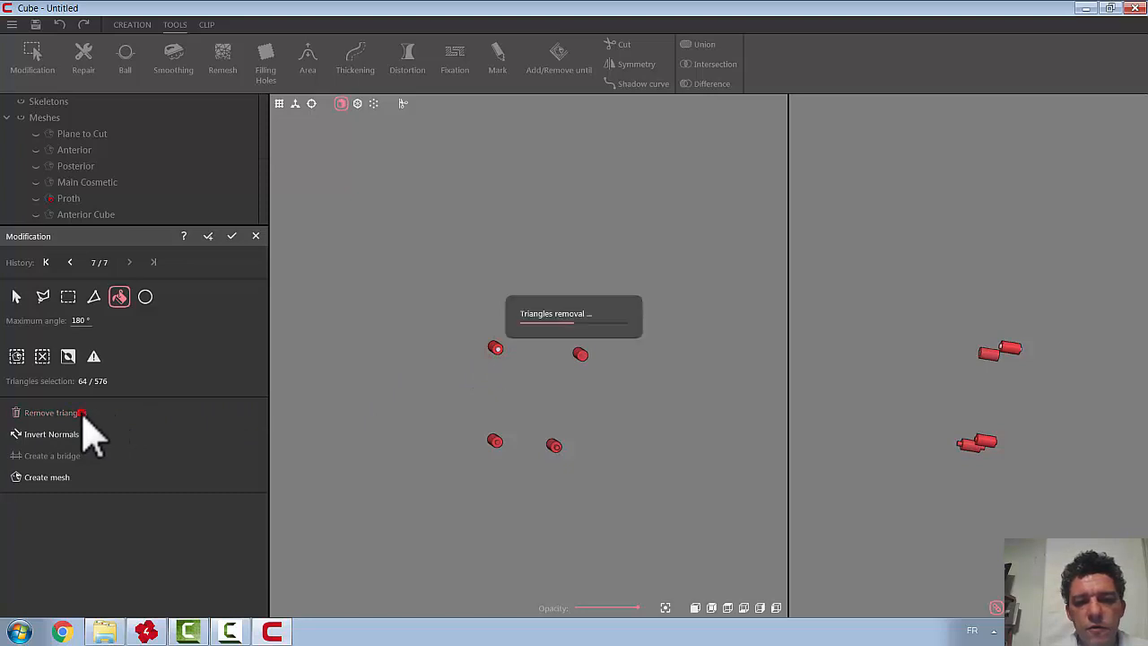
pyautogui.click(496, 443)
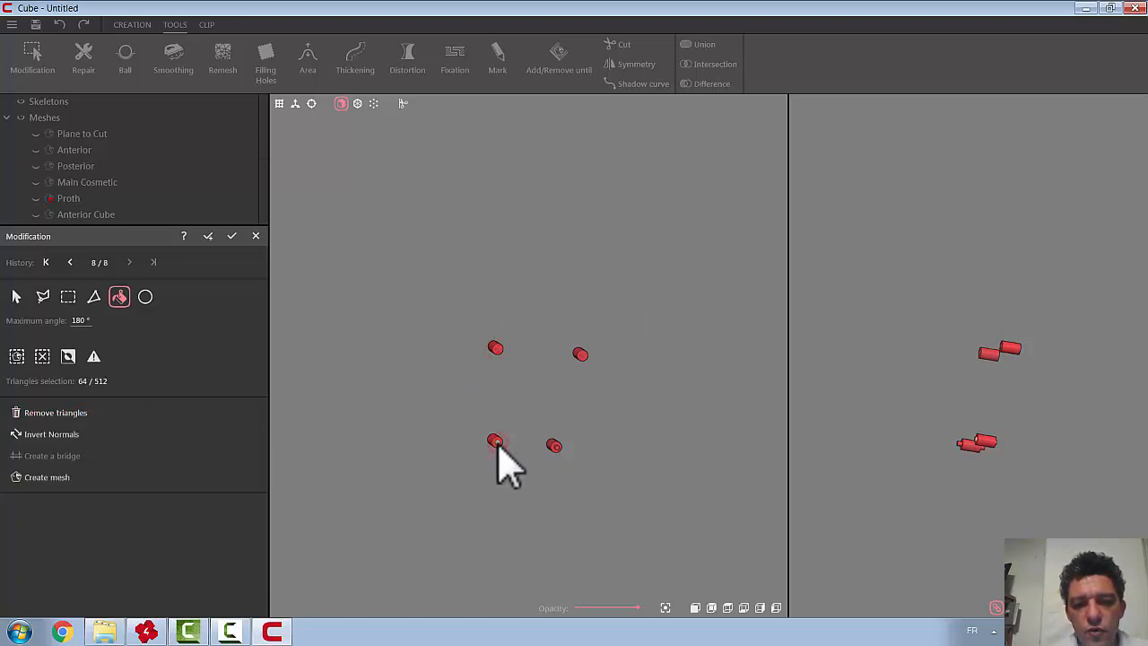
pyautogui.scroll(3, 494, 453)
pyautogui.scroll(2, 493, 455)
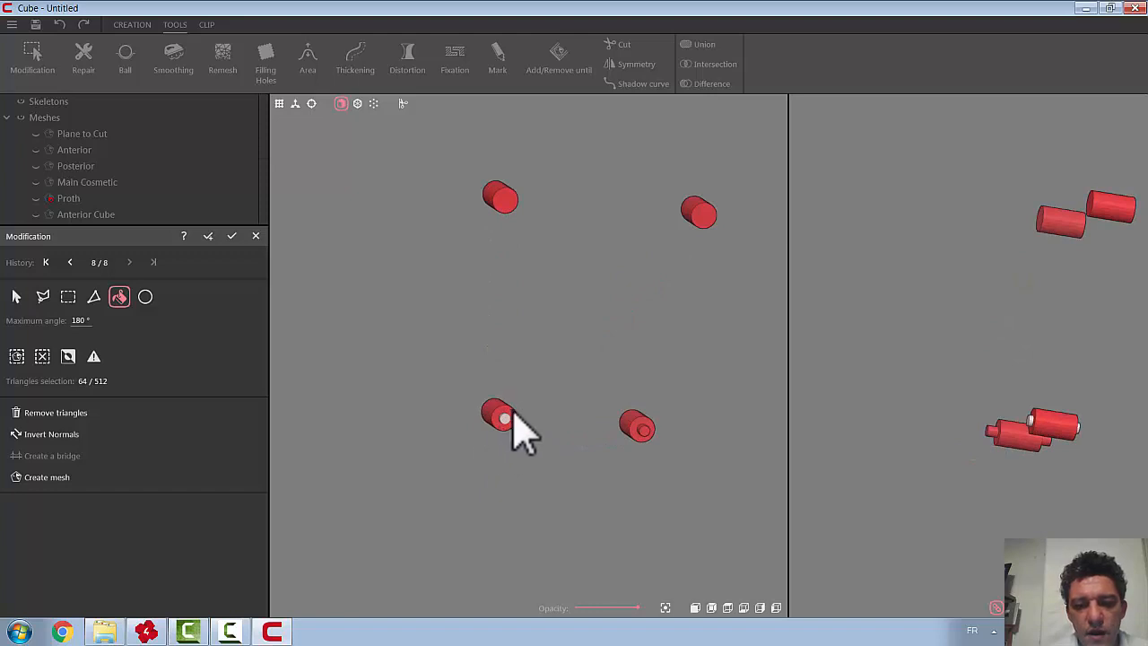
pyautogui.click(63, 415)
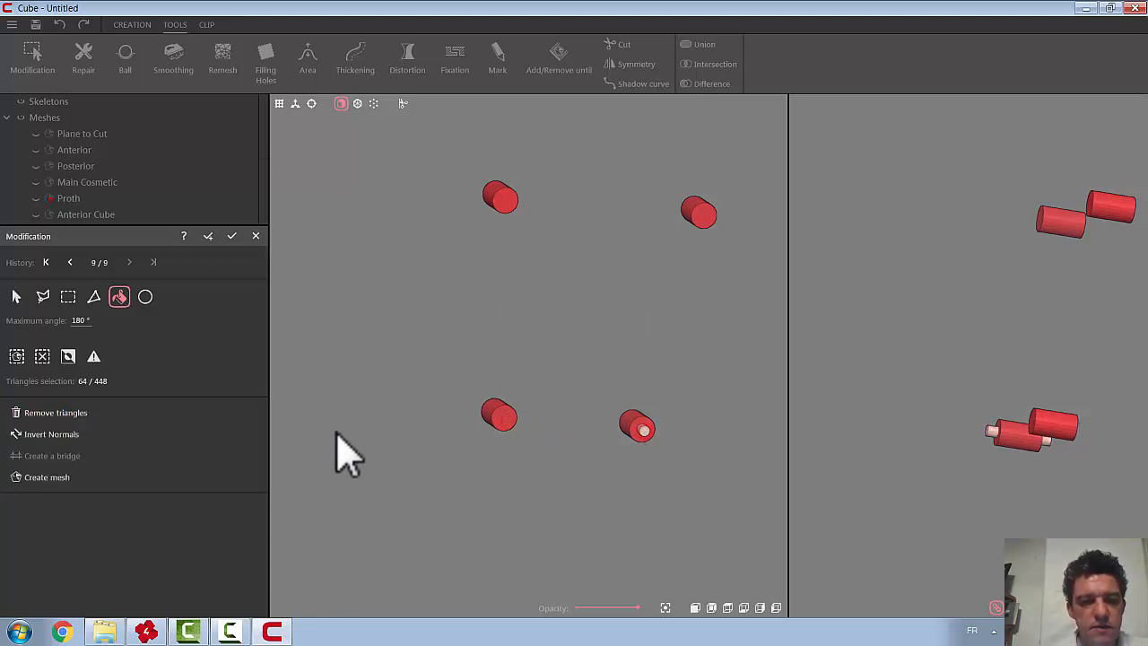
pyautogui.click(84, 416)
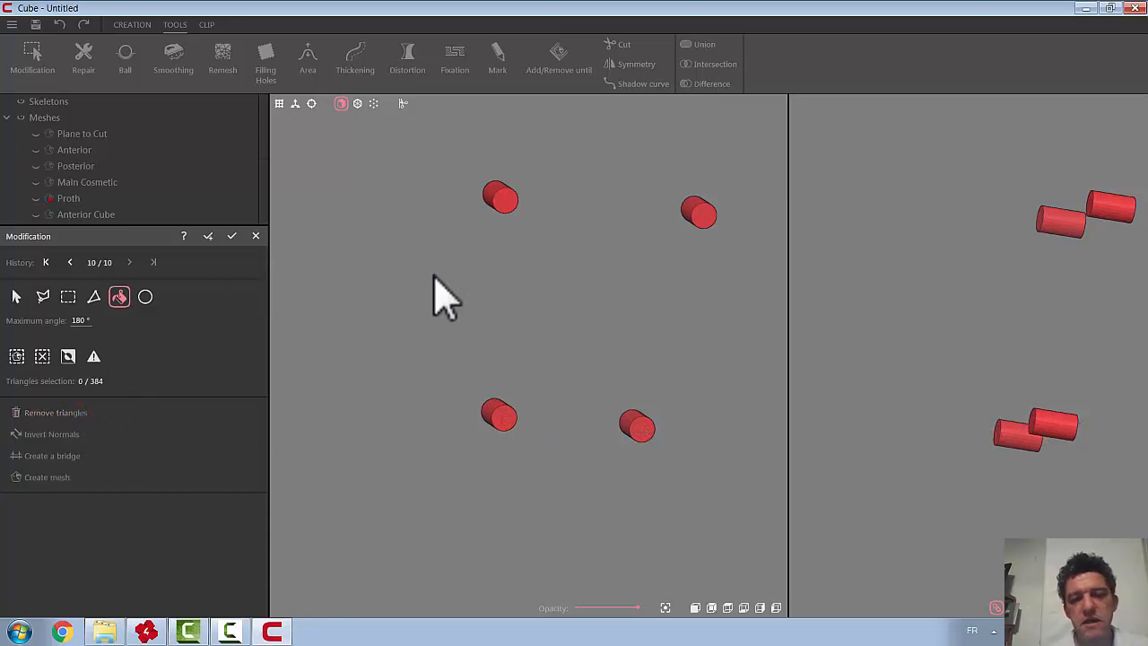
# Apply the modification, rename the mesh of four short cylinders Big cilinders, and hide it
pyautogui.scroll(-2, 345, 299)
pyautogui.scroll(-1, 345, 300)
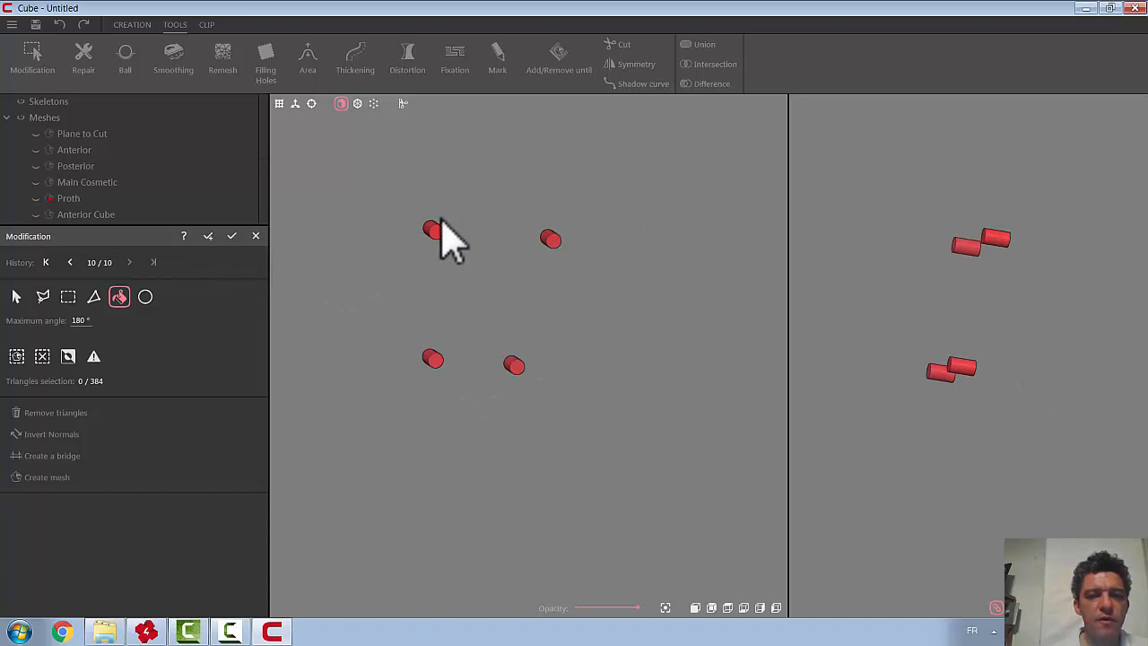
pyautogui.click(233, 237)
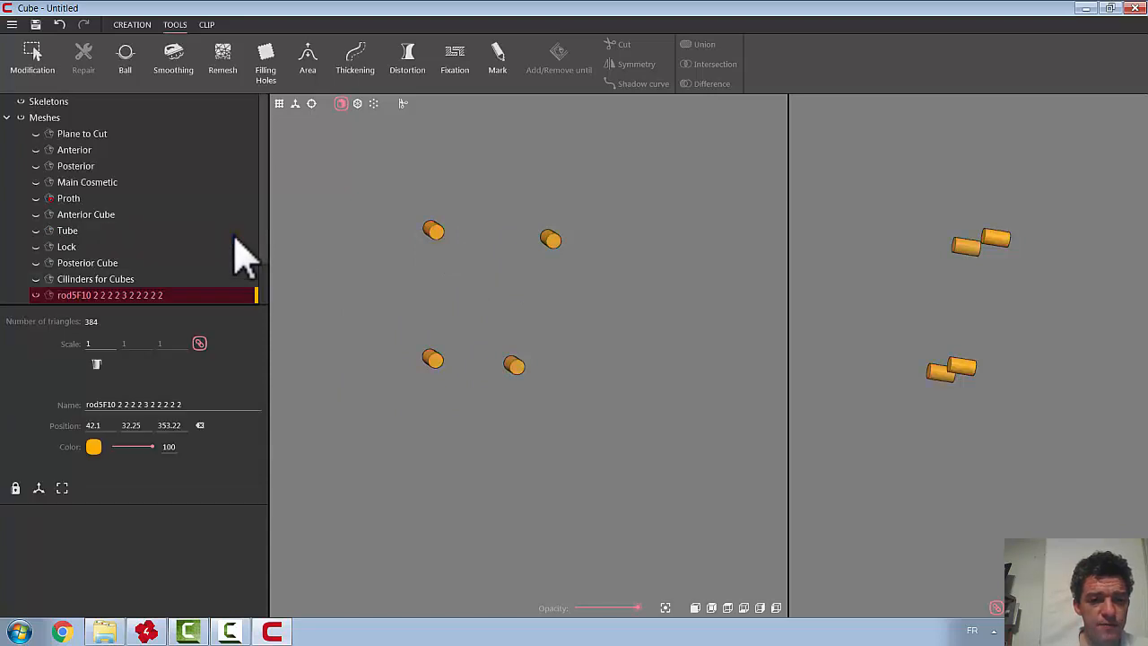
pyautogui.click(169, 403)
pyautogui.moveTo(168, 395); pyautogui.dragTo(67, 413)
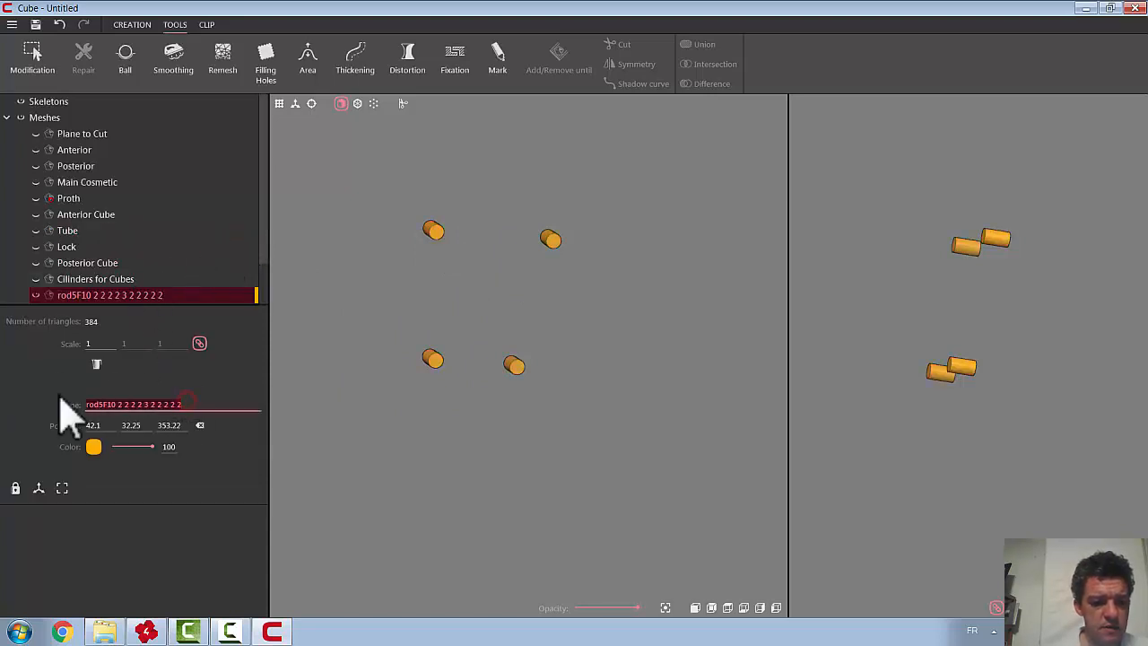
pyautogui.write('Big clinders')
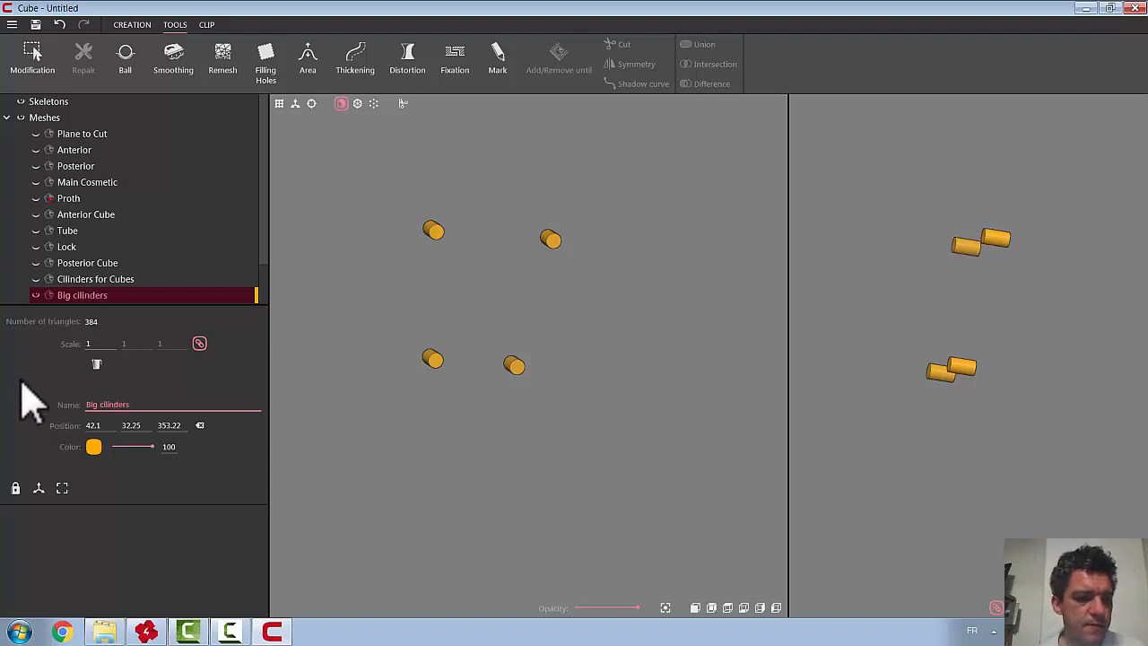
pyautogui.click(36, 295)
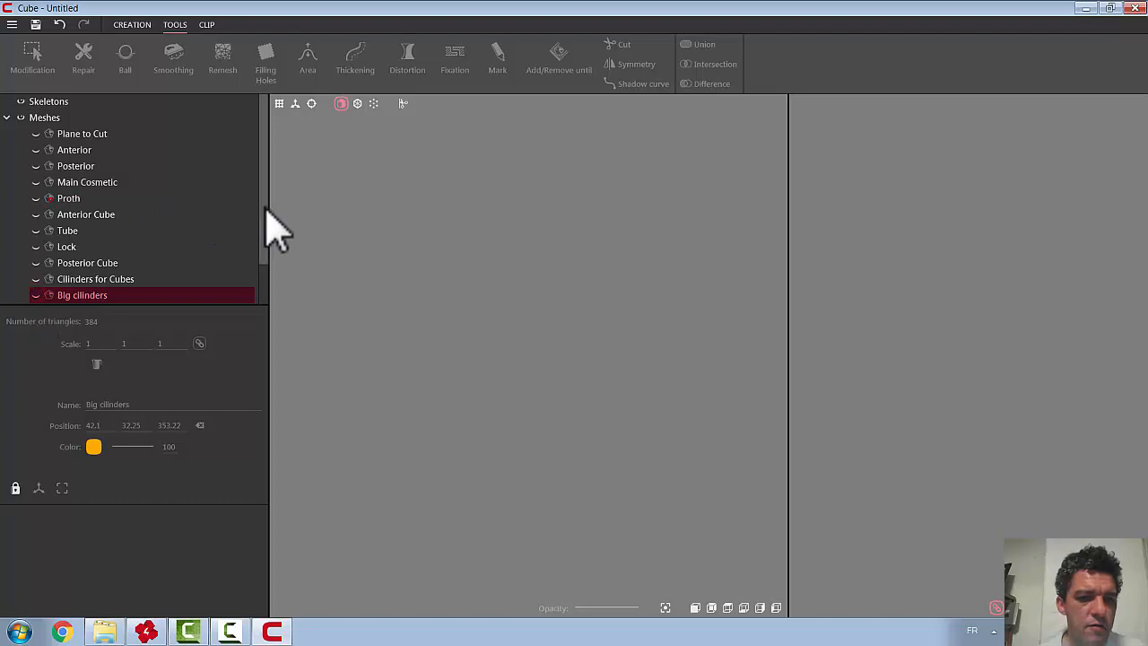
pyautogui.scroll(-1, 260, 229)
pyautogui.click(37, 263)
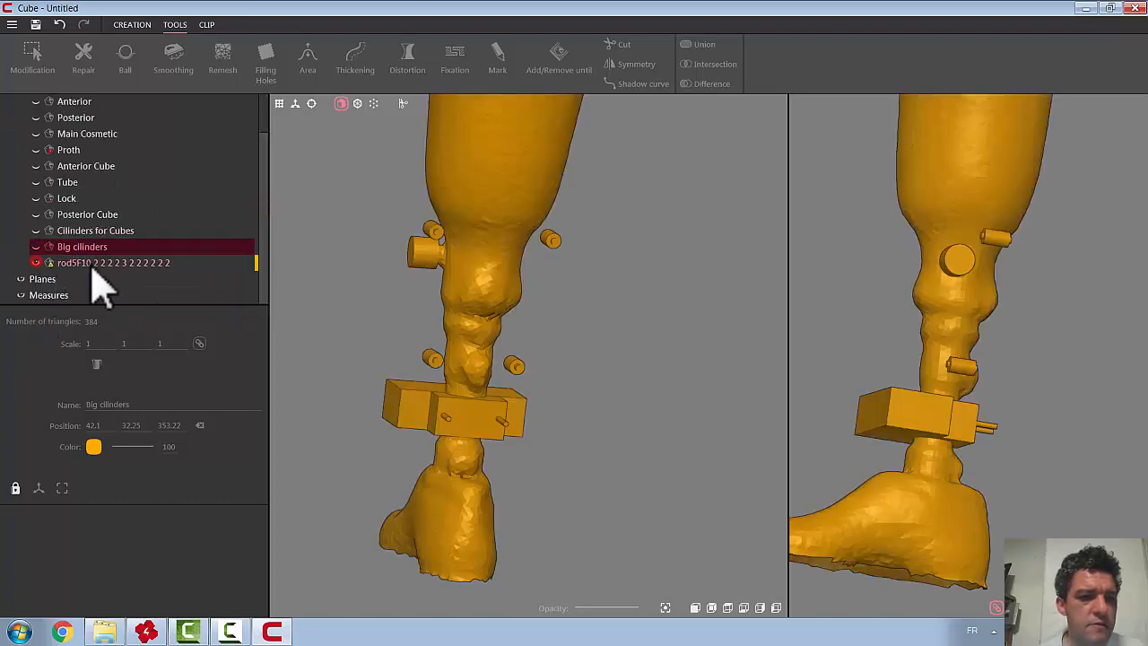
pyautogui.click(99, 263)
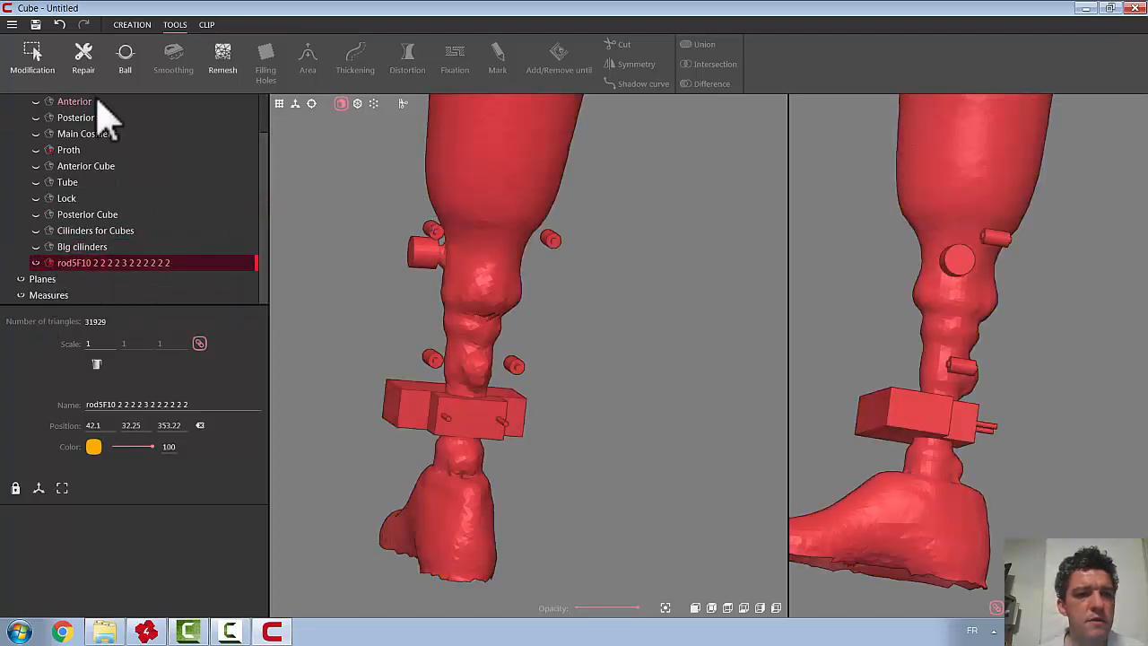
pyautogui.click(34, 55)
pyautogui.doubleClick(538, 166)
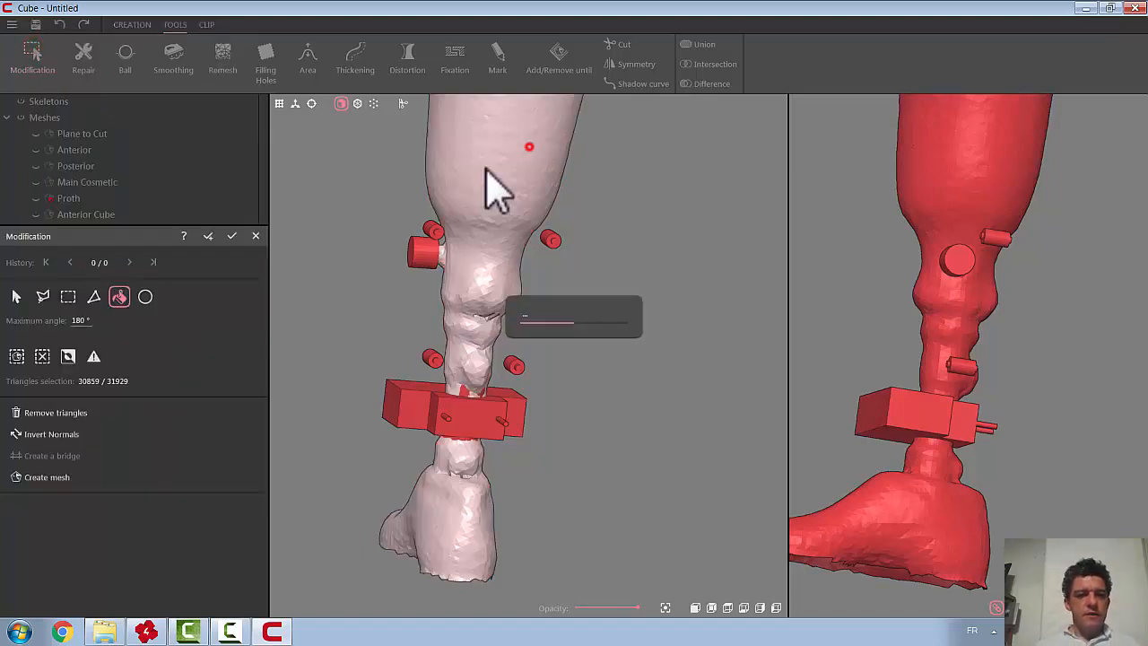
pyautogui.click(55, 412)
pyautogui.doubleClick(422, 256)
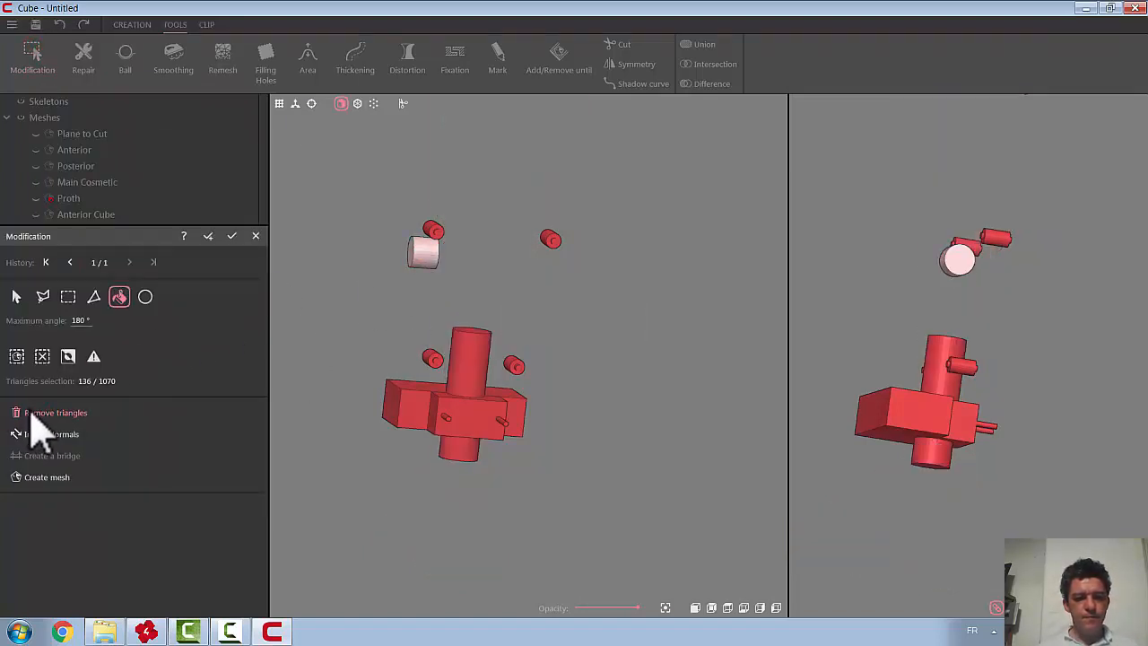
pyautogui.click(36, 413)
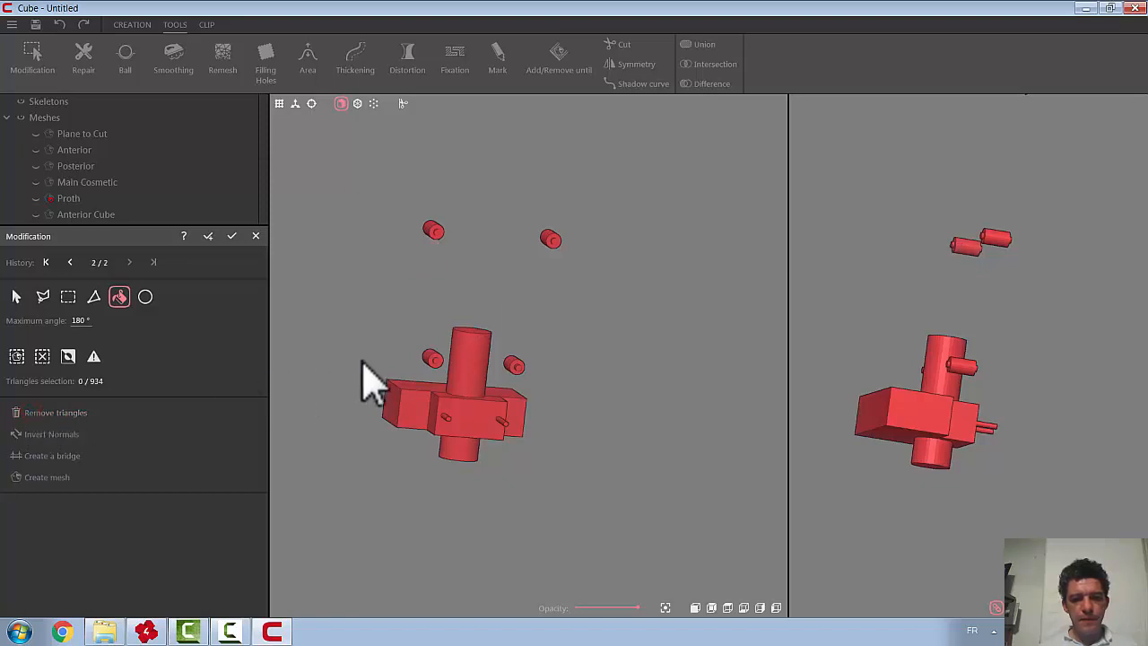
# Lasso around the rectangular blocks and the long cylinder, starting along their outer side
pyautogui.click(42, 296)
pyautogui.click(373, 504)
pyautogui.click(388, 365)
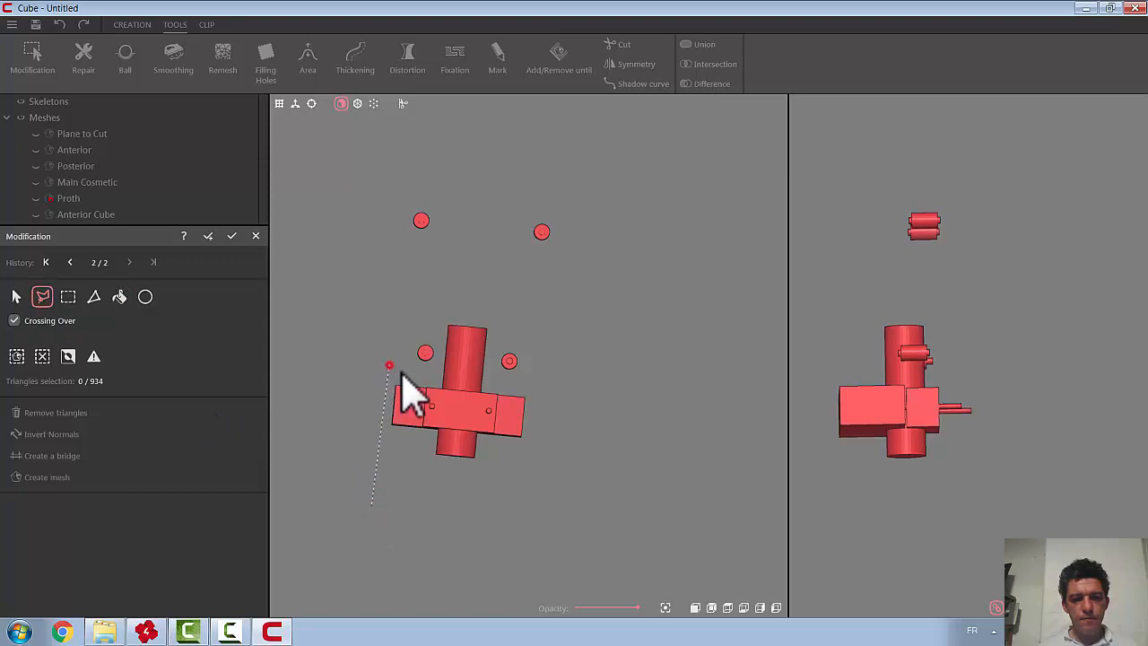
# Lasso-select the central tube together with the blocks around it and remove their triangles, leaving the four small round parts
pyautogui.click(434, 367)
pyautogui.click(442, 306)
pyautogui.click(498, 305)
pyautogui.click(492, 371)
pyautogui.click(563, 389)
pyautogui.doubleClick(542, 505)
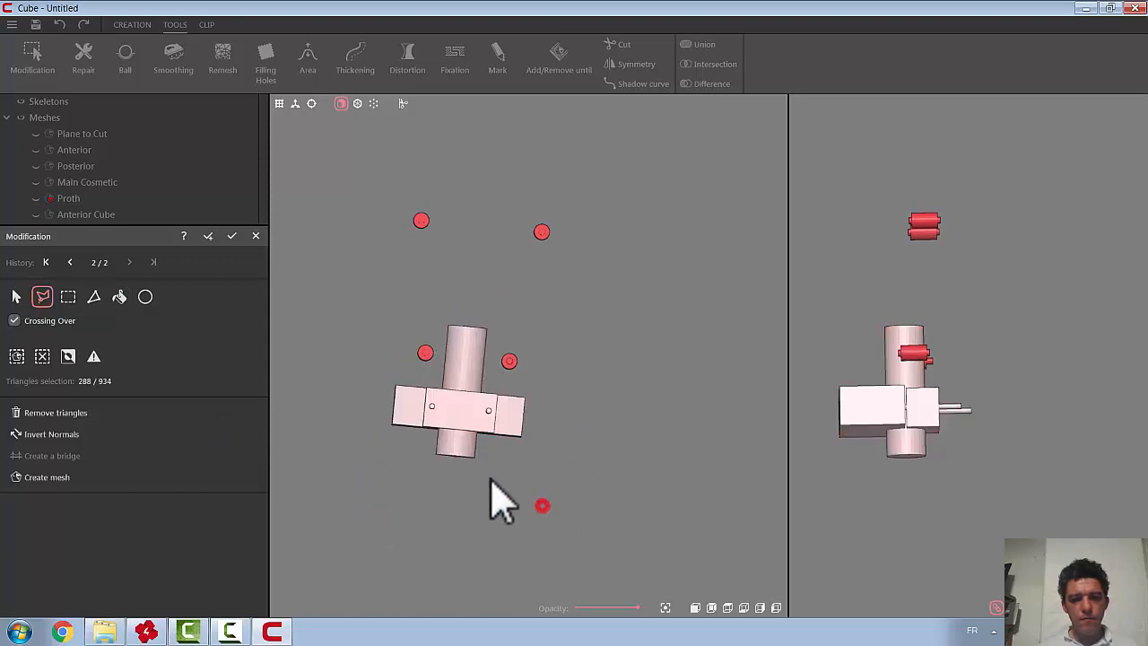
pyautogui.click(55, 413)
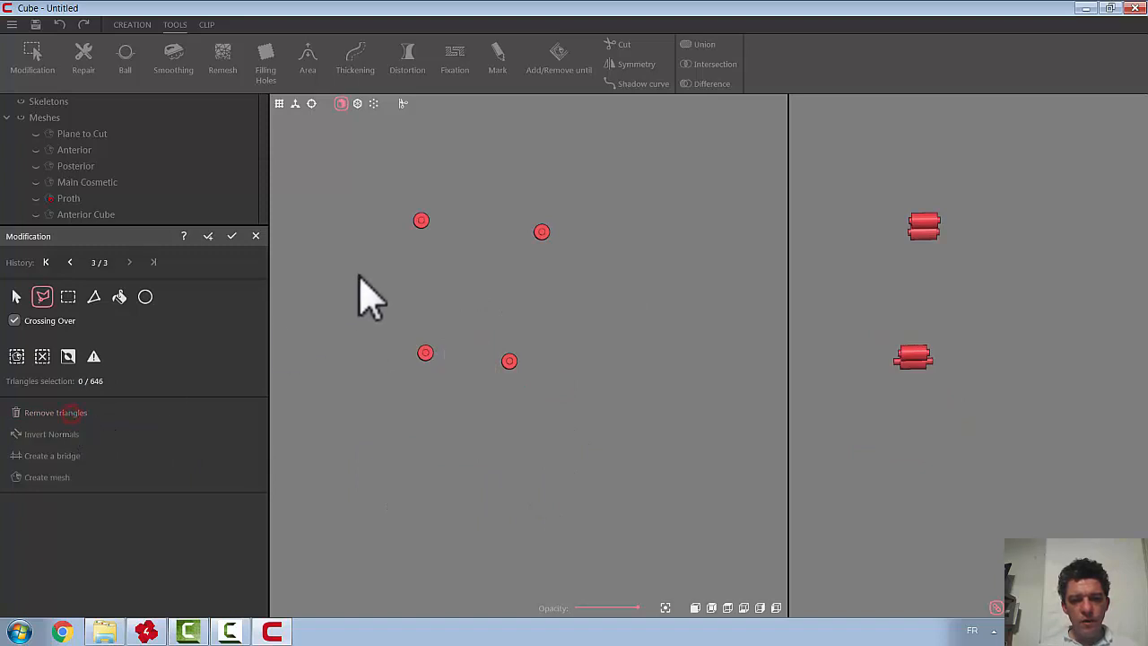
pyautogui.click(420, 224)
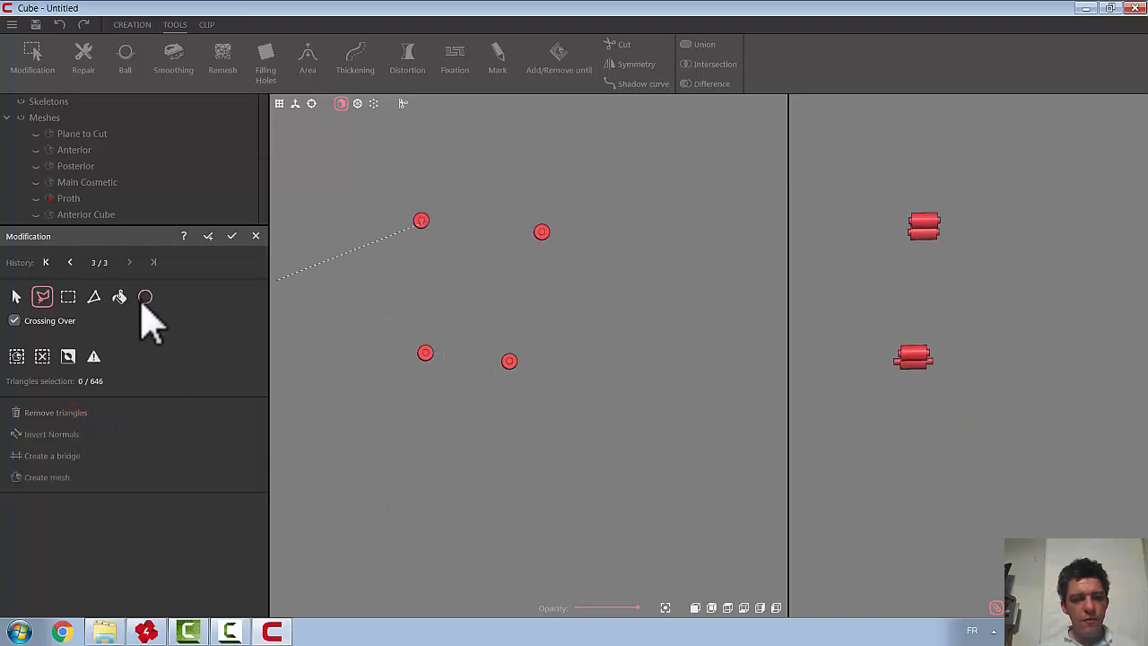
pyautogui.click(346, 296)
pyautogui.click(379, 212)
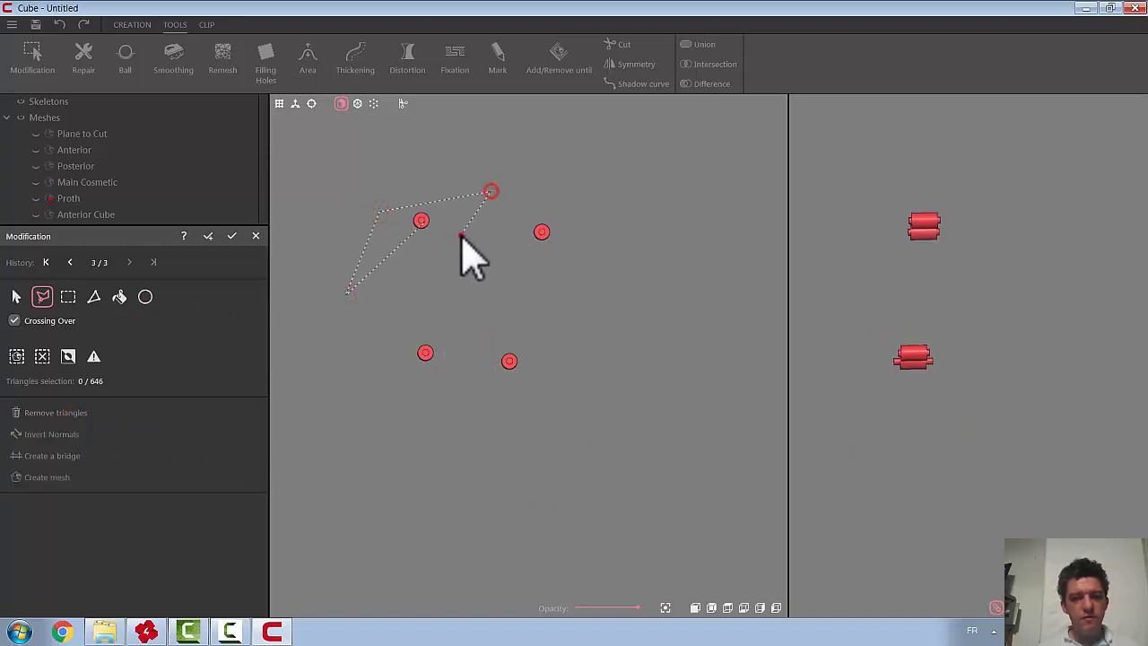
pyautogui.doubleClick(459, 235)
pyautogui.click(17, 299)
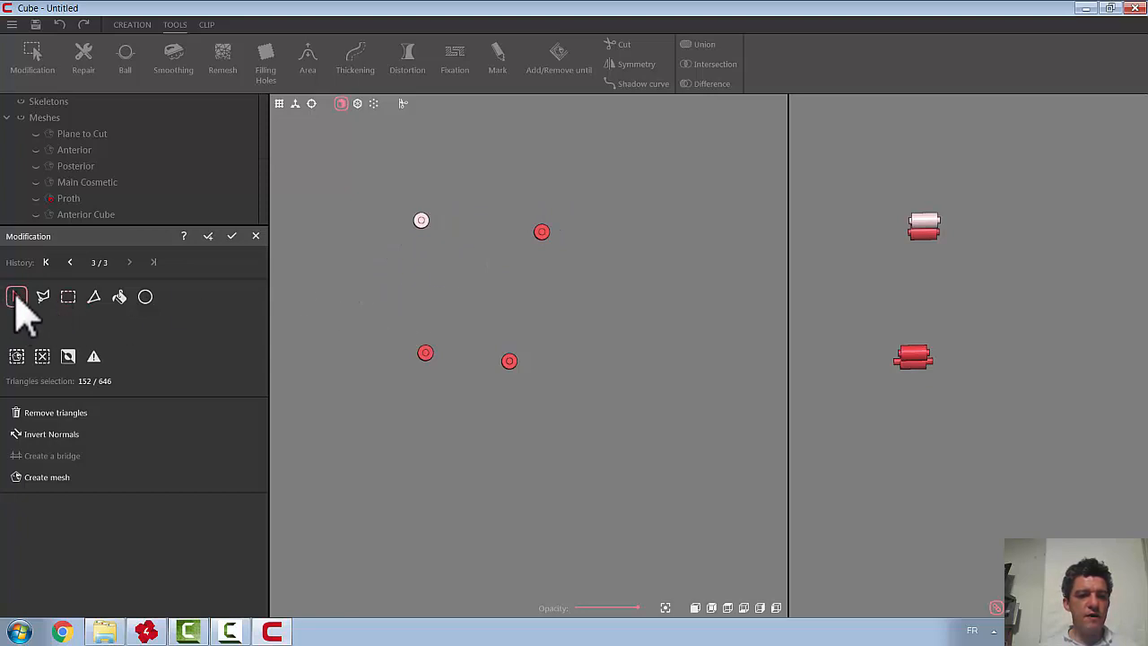
# Remove the outer shells of the four round parts using fill selection at 180° maximum angle, keeping the thin inner rods, and apply the modification
pyautogui.click(121, 299)
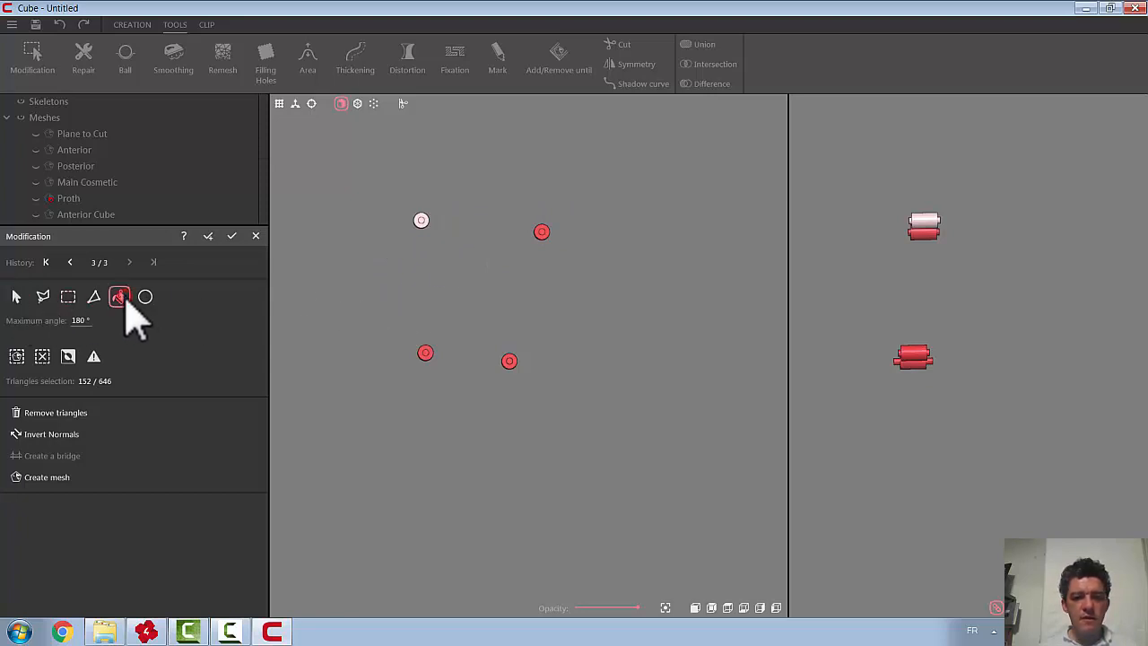
pyautogui.click(509, 363)
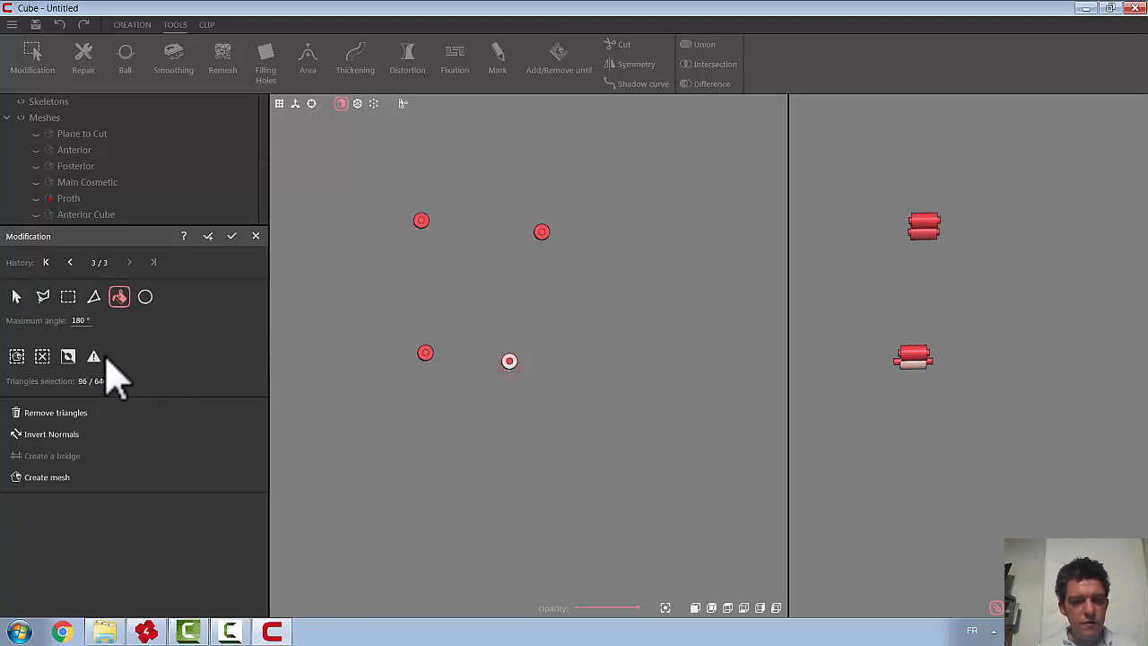
pyautogui.click(67, 412)
pyautogui.click(426, 353)
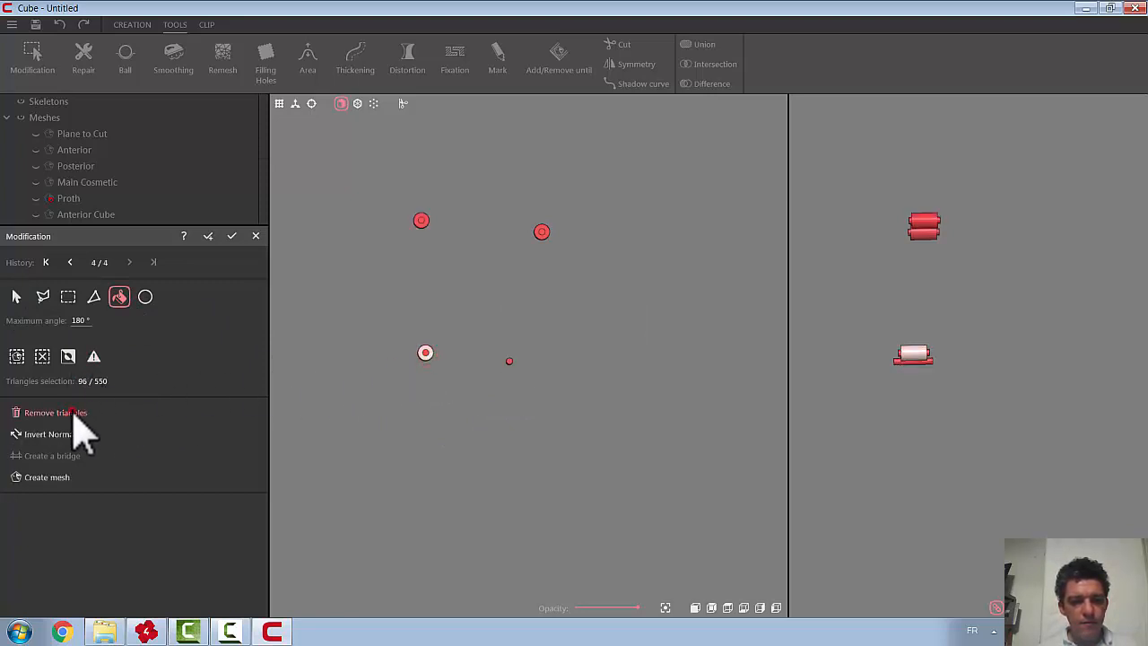
pyautogui.click(72, 412)
pyautogui.click(422, 222)
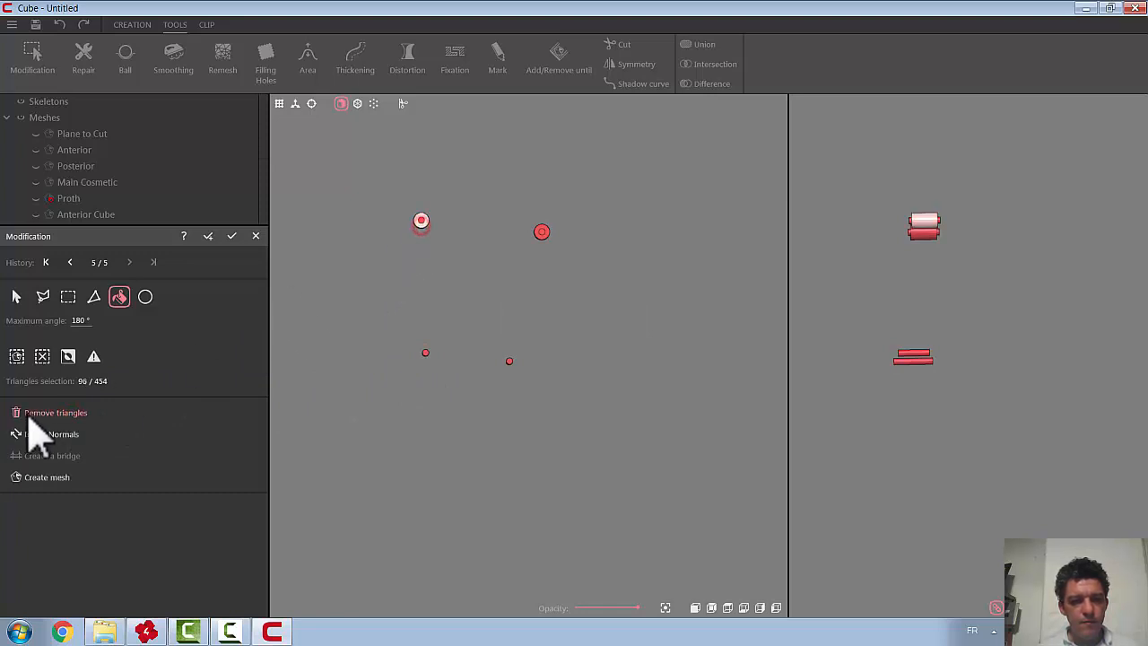
pyautogui.click(50, 413)
pyautogui.click(541, 233)
pyautogui.click(58, 414)
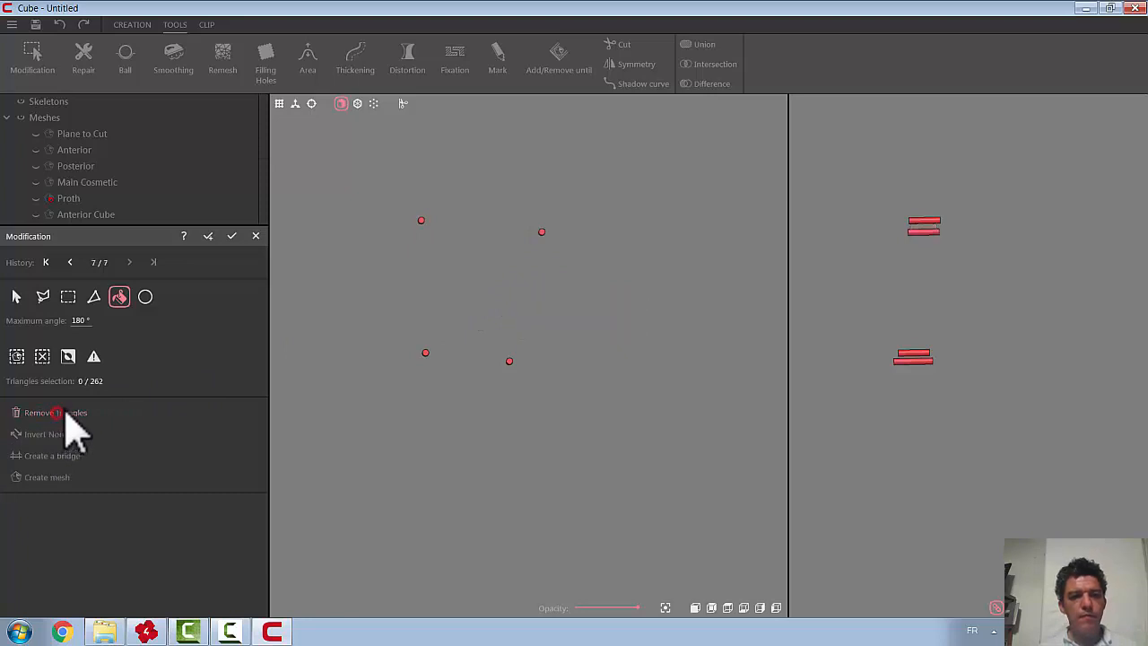
pyautogui.click(231, 235)
# Rename the remaining rods mesh as "Small cilinders" and hide it
pyautogui.click(134, 405)
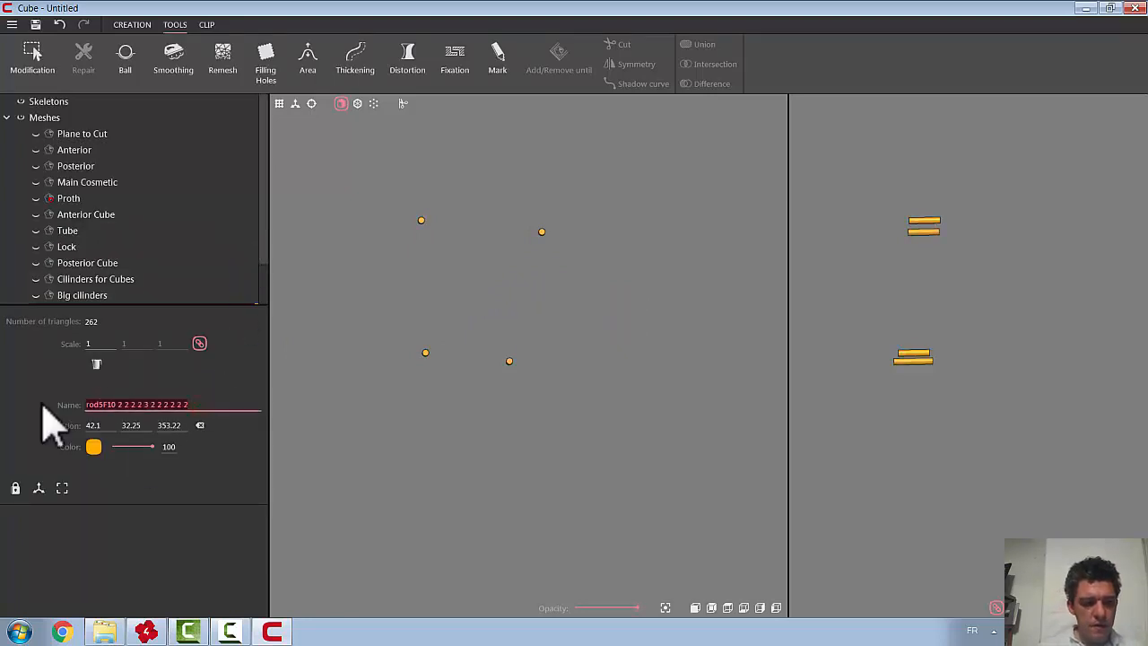
pyautogui.write('Small cilinders')
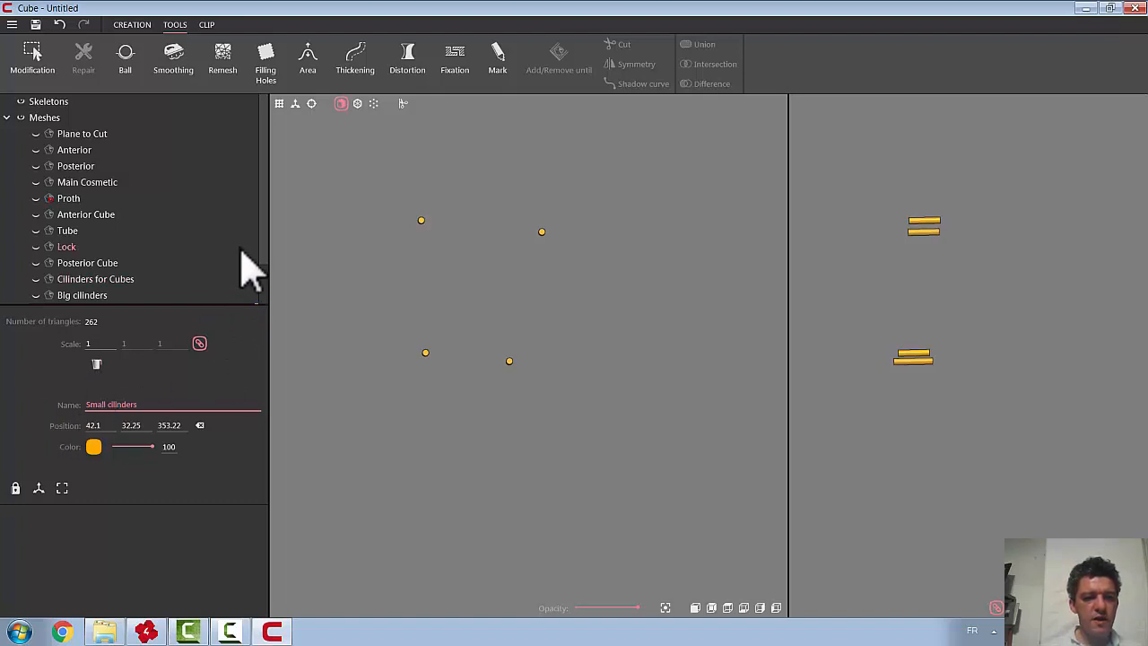
pyautogui.press('Return')
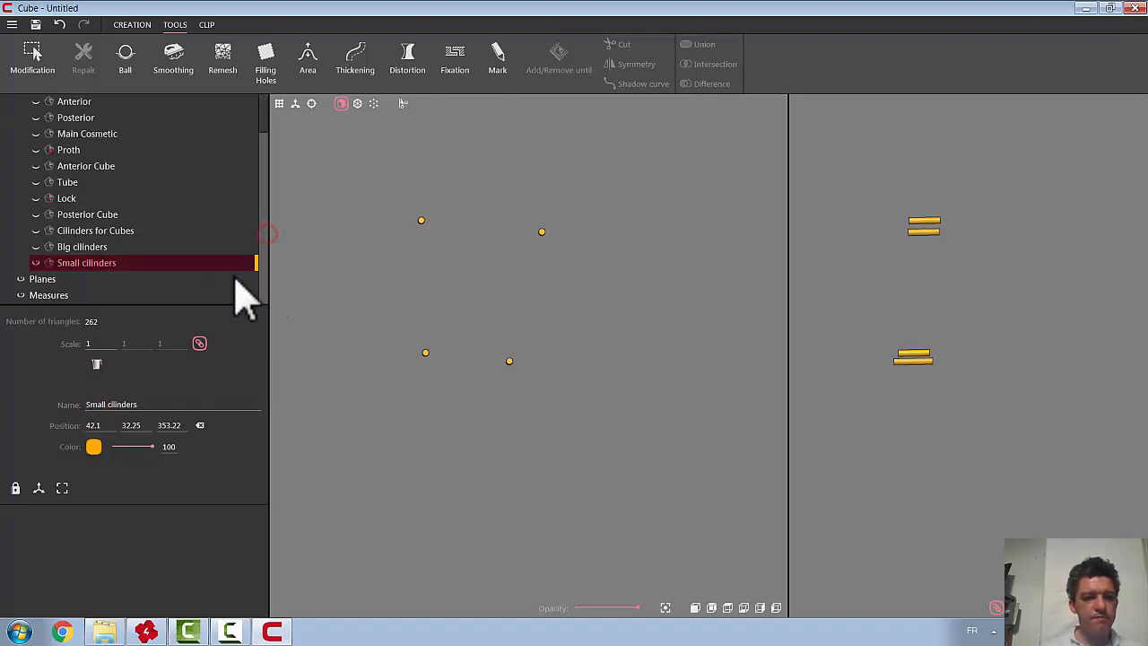
pyautogui.click(36, 263)
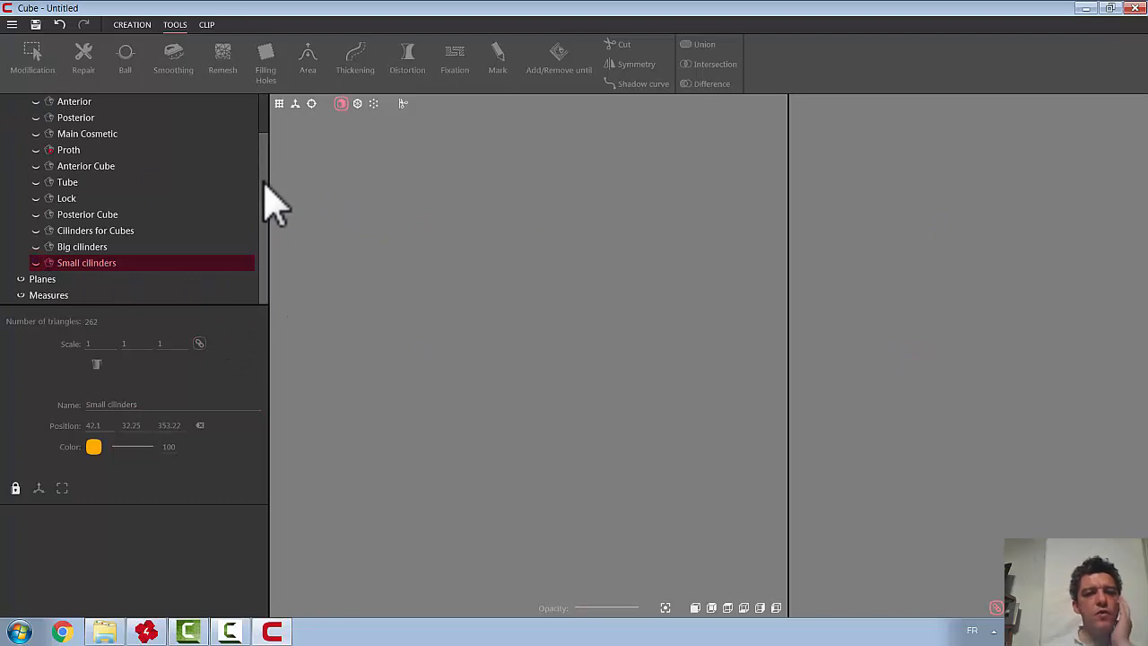
# Show the Main Cosmetic mesh, make two duplicates of it, and hide the duplicates
pyautogui.scroll(3, 263, 135)
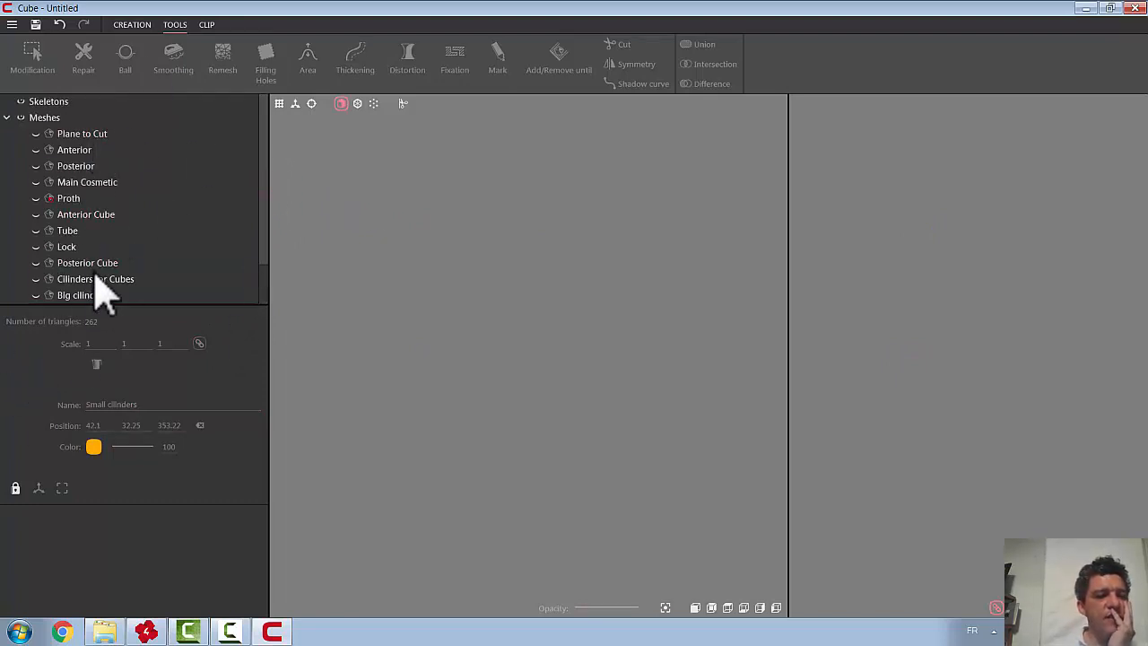
pyautogui.click(37, 182)
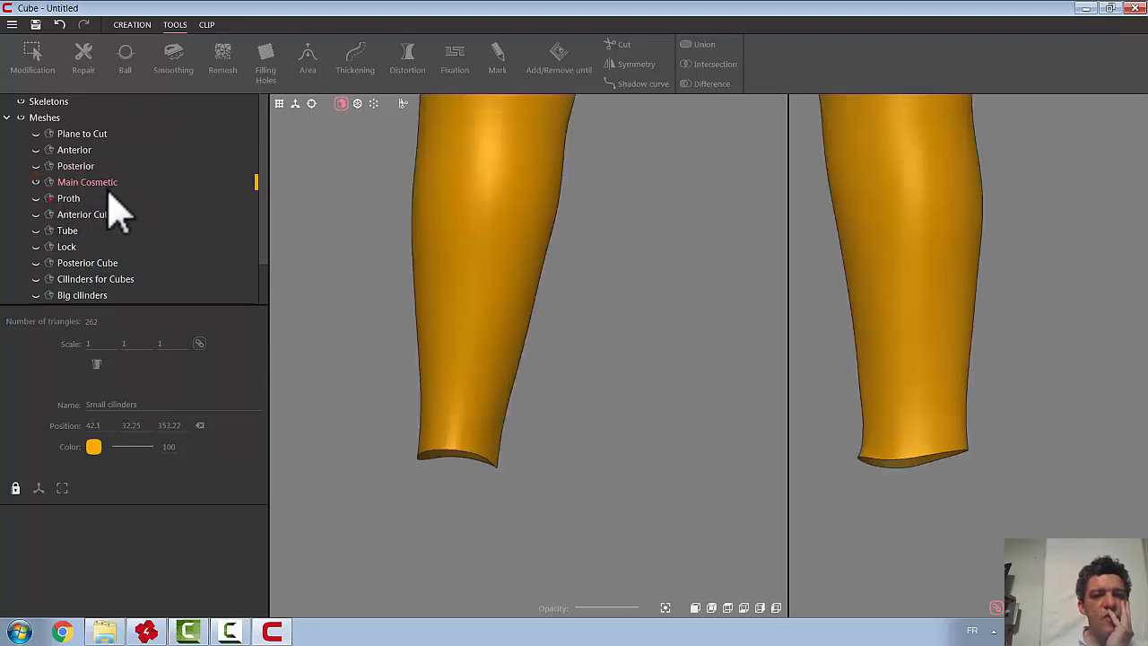
pyautogui.rightClick(106, 184)
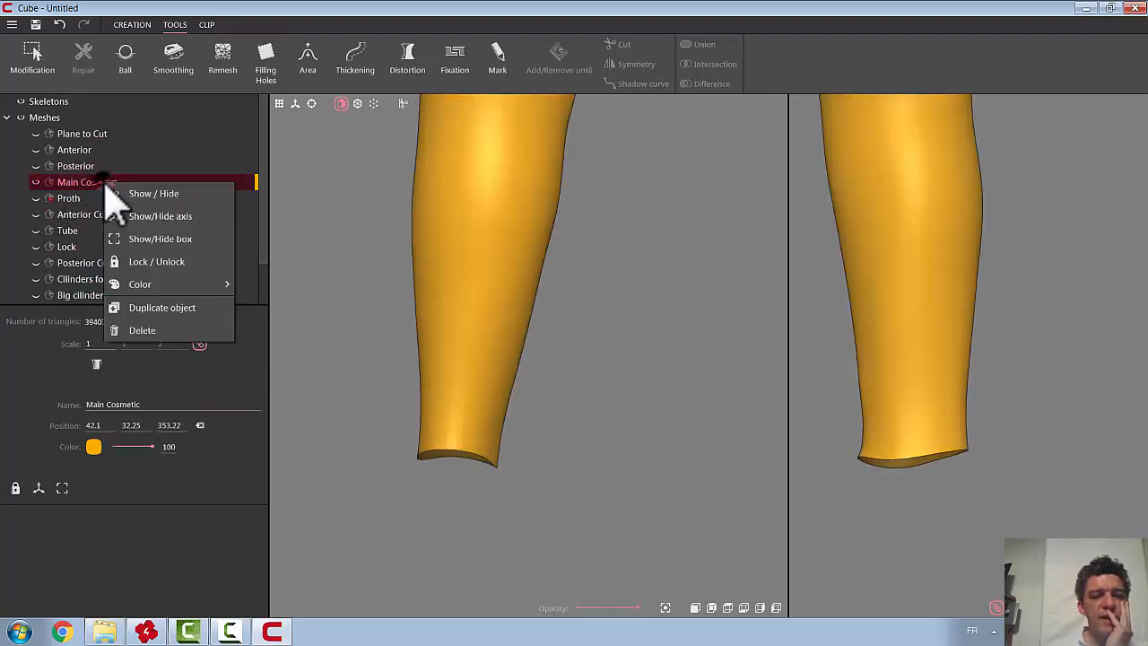
pyautogui.click(151, 305)
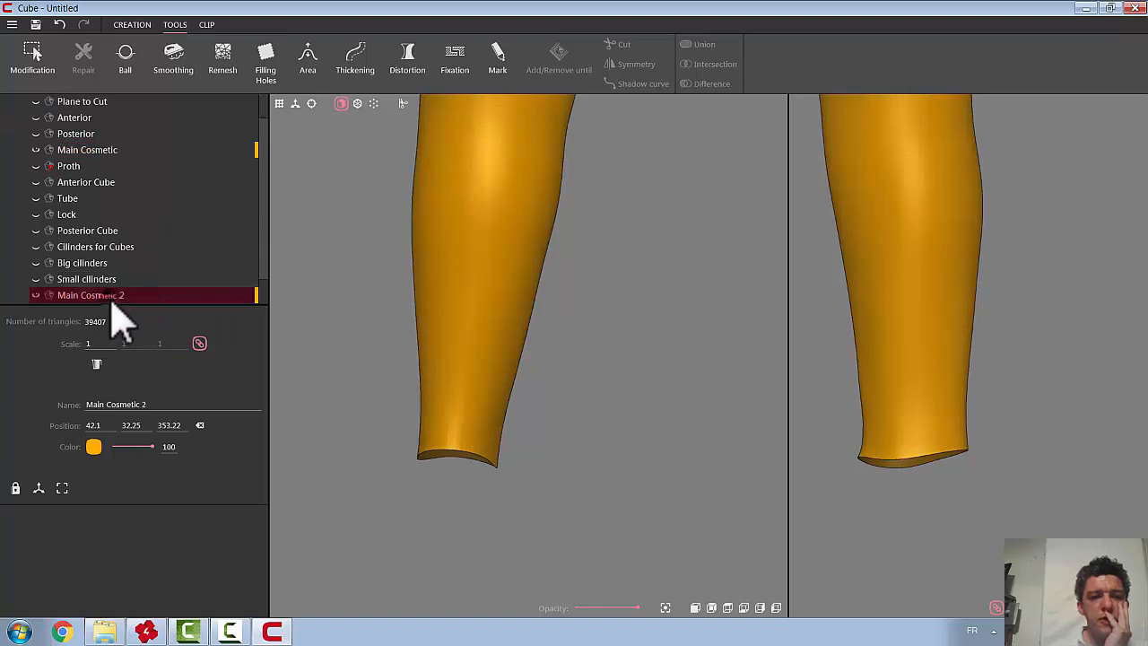
pyautogui.rightClick(112, 300)
pyautogui.click(154, 432)
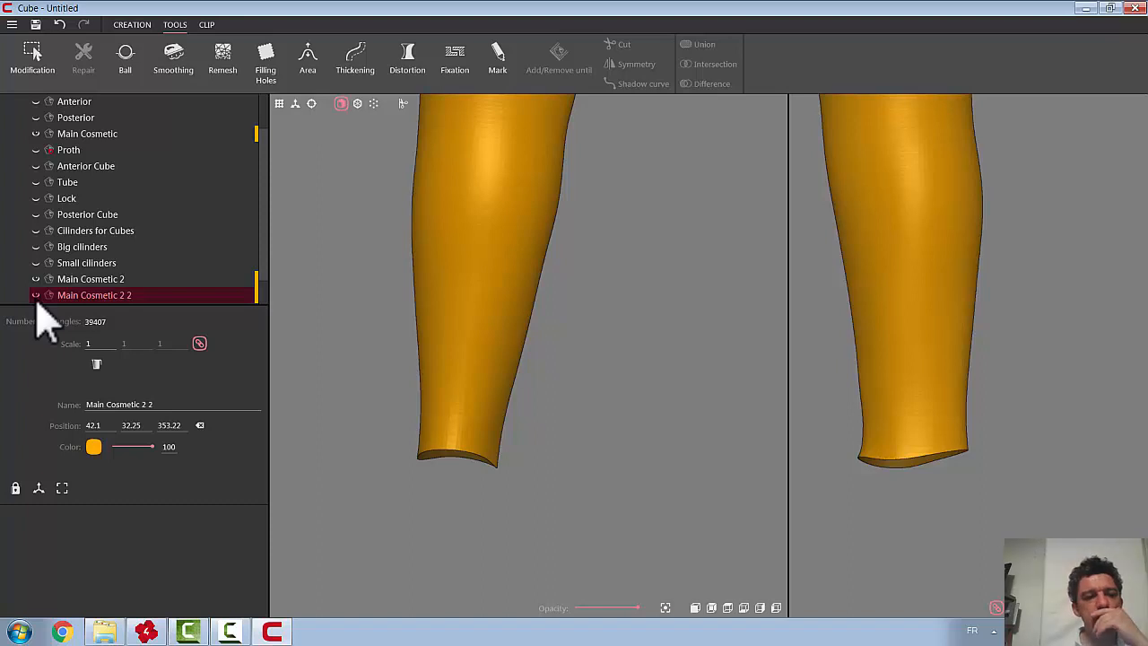
pyautogui.click(36, 295)
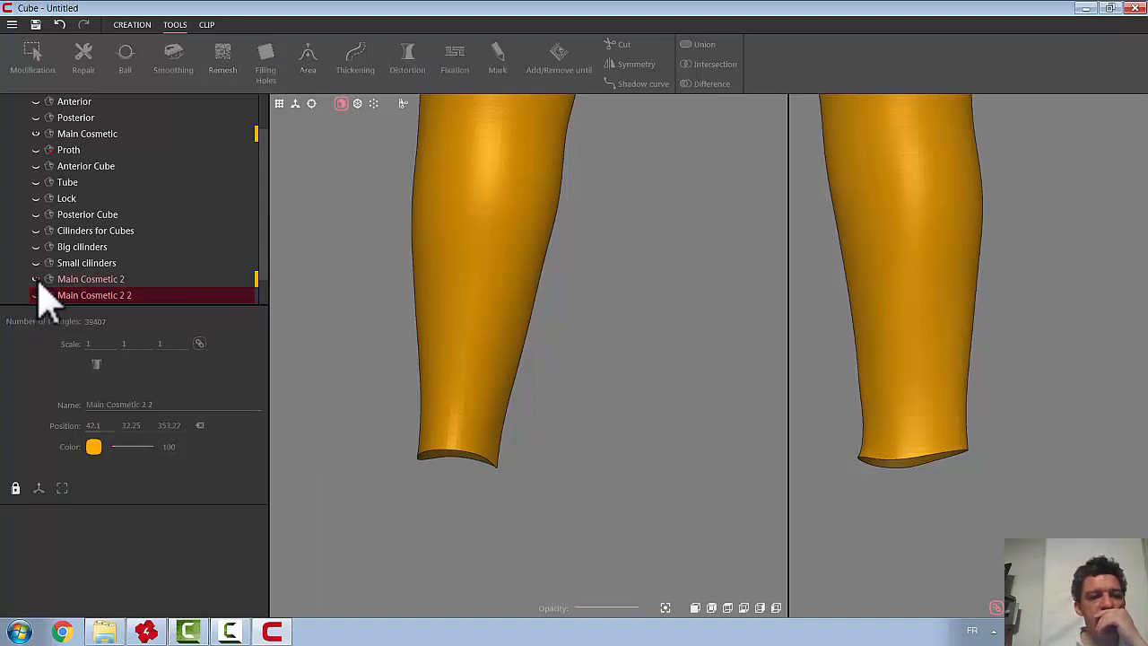
# Thicken the Main Cosmetic mesh with Make uniform on and a thickness of -1, and rename it "Main Cosmetic +1MM"
pyautogui.scroll(-5, 431, 407)
pyautogui.moveTo(444, 385); pyautogui.dragTo(778, 397, button='middle')
pyautogui.moveTo(779, 392); pyautogui.dragTo(792, 392, button='right')
pyautogui.moveTo(440, 301); pyautogui.dragTo(493, 350)
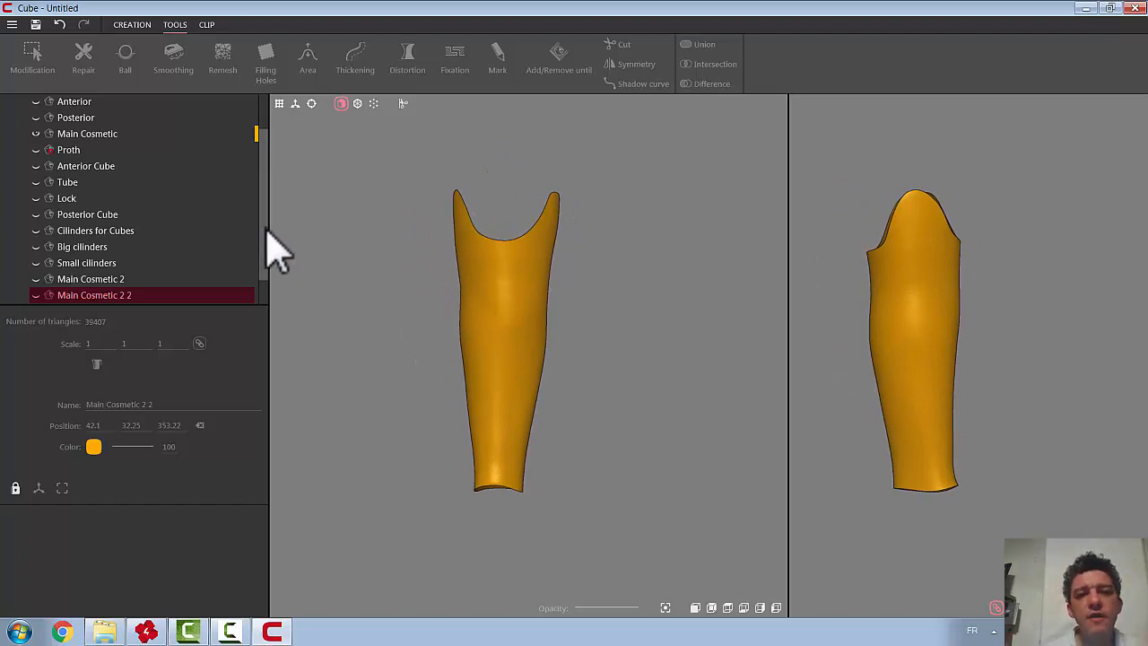
pyautogui.moveTo(266, 229); pyautogui.dragTo(269, 199)
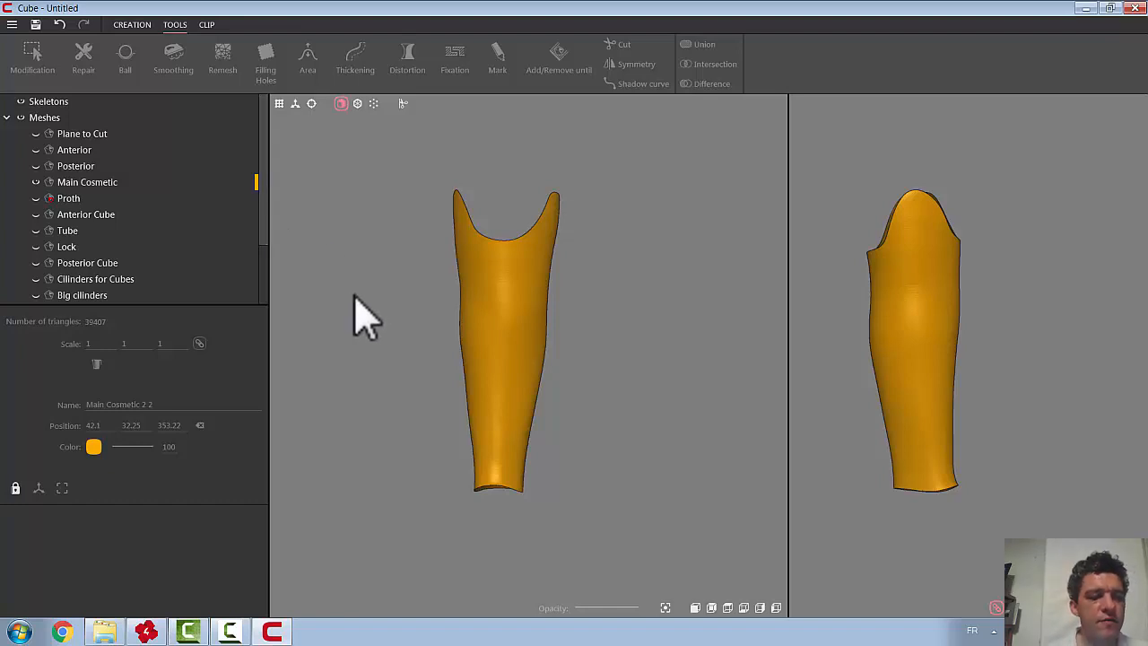
pyautogui.click(100, 183)
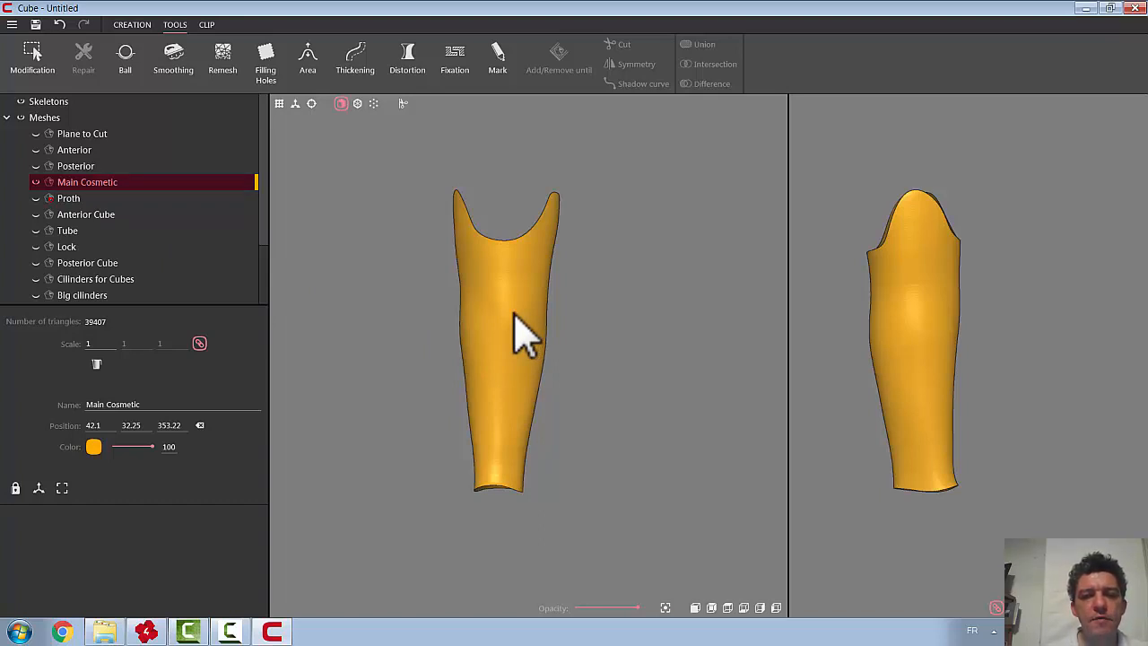
pyautogui.click(359, 59)
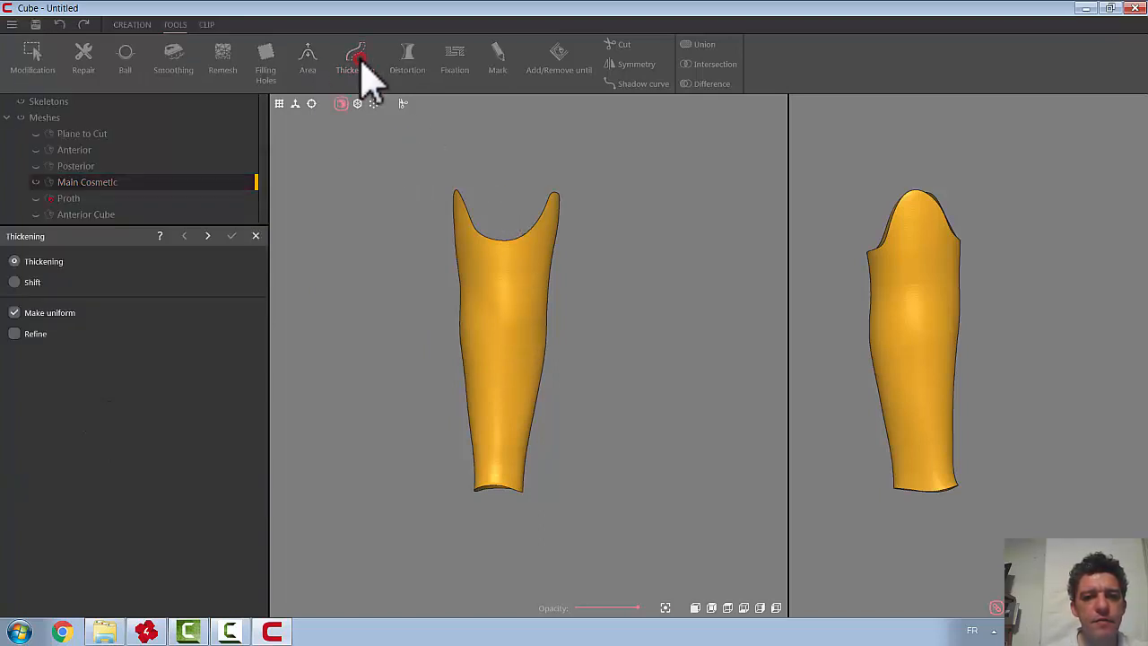
pyautogui.click(212, 237)
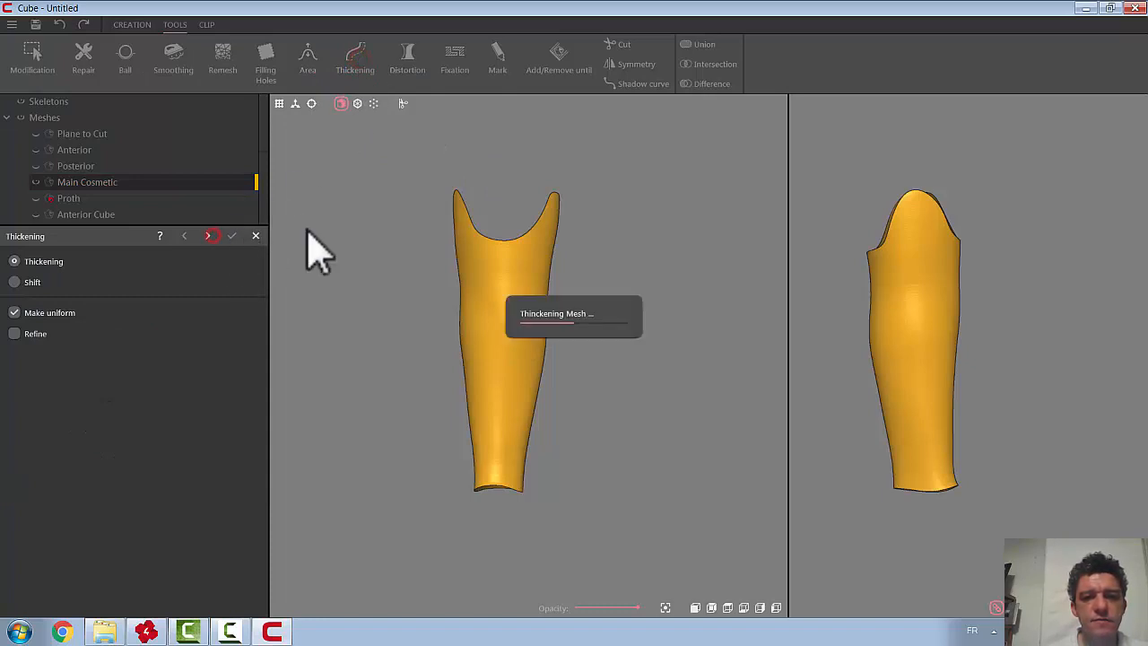
pyautogui.moveTo(372, 211); pyautogui.dragTo(584, 512, button='middle')
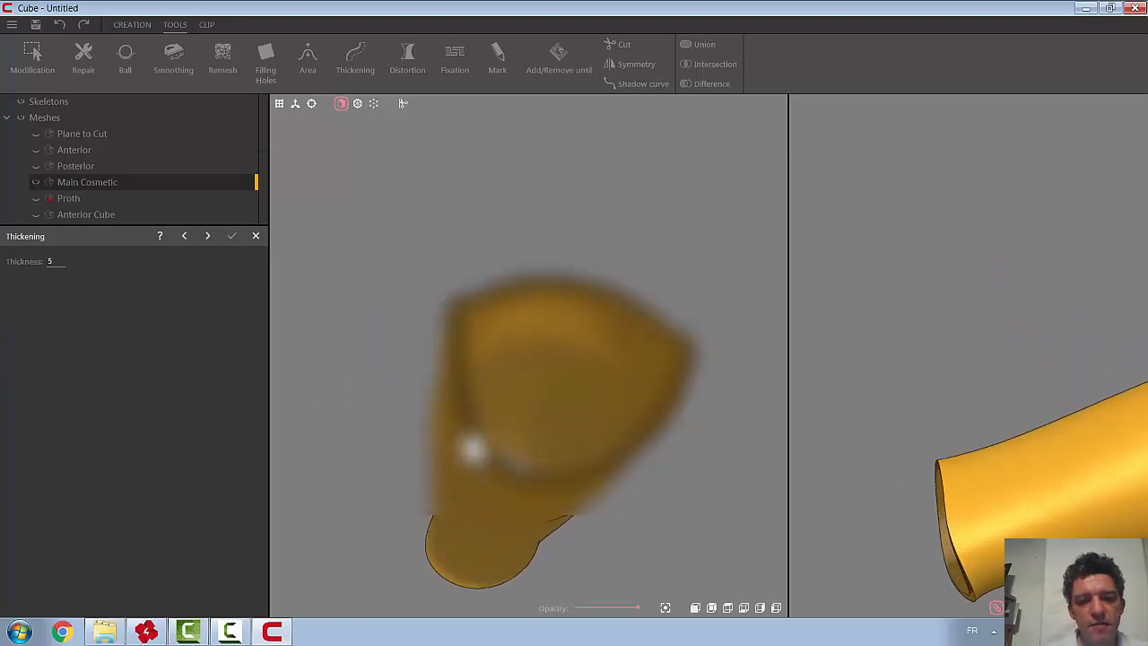
pyautogui.click(59, 260)
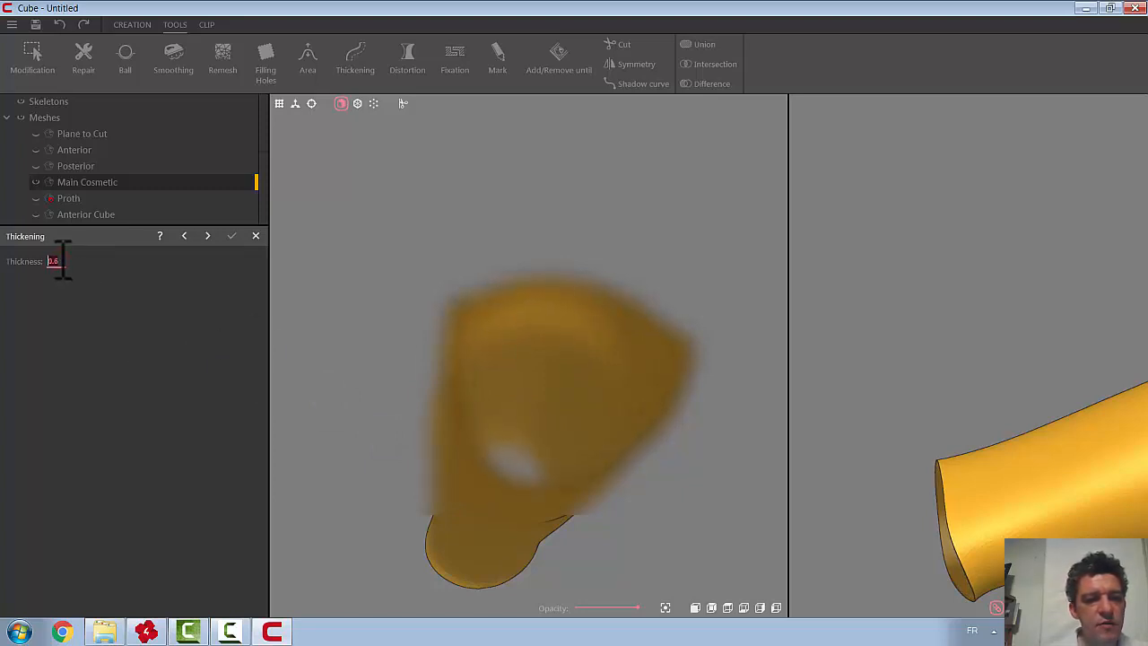
pyautogui.scroll(-11, 63, 260)
pyautogui.scroll(-5, 63, 263)
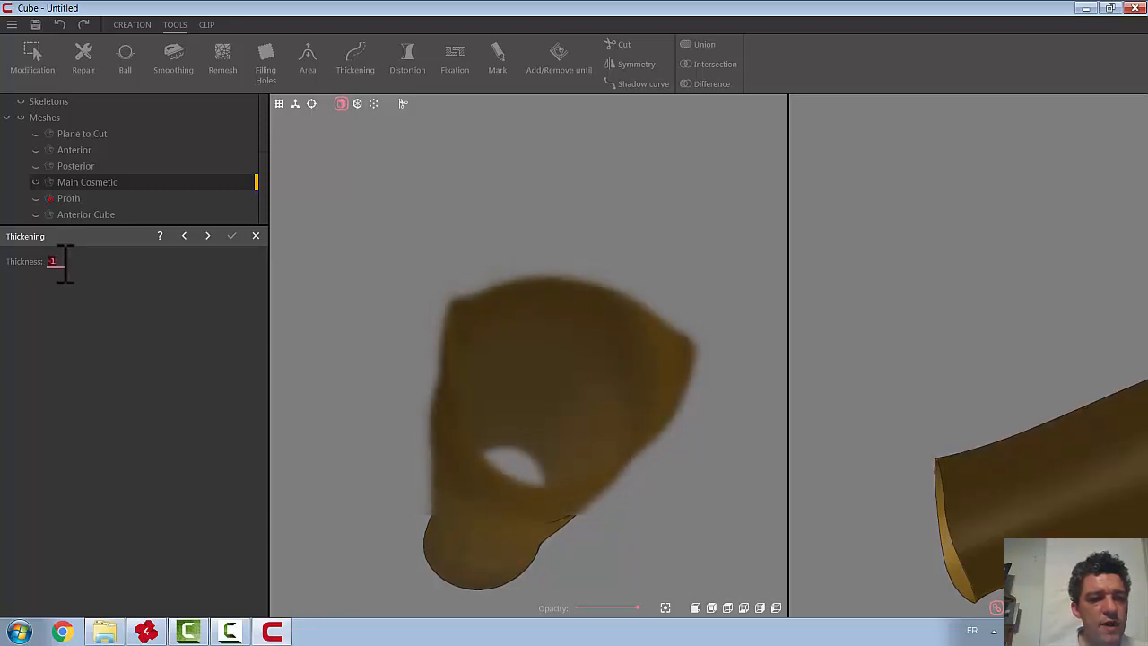
pyautogui.click(208, 236)
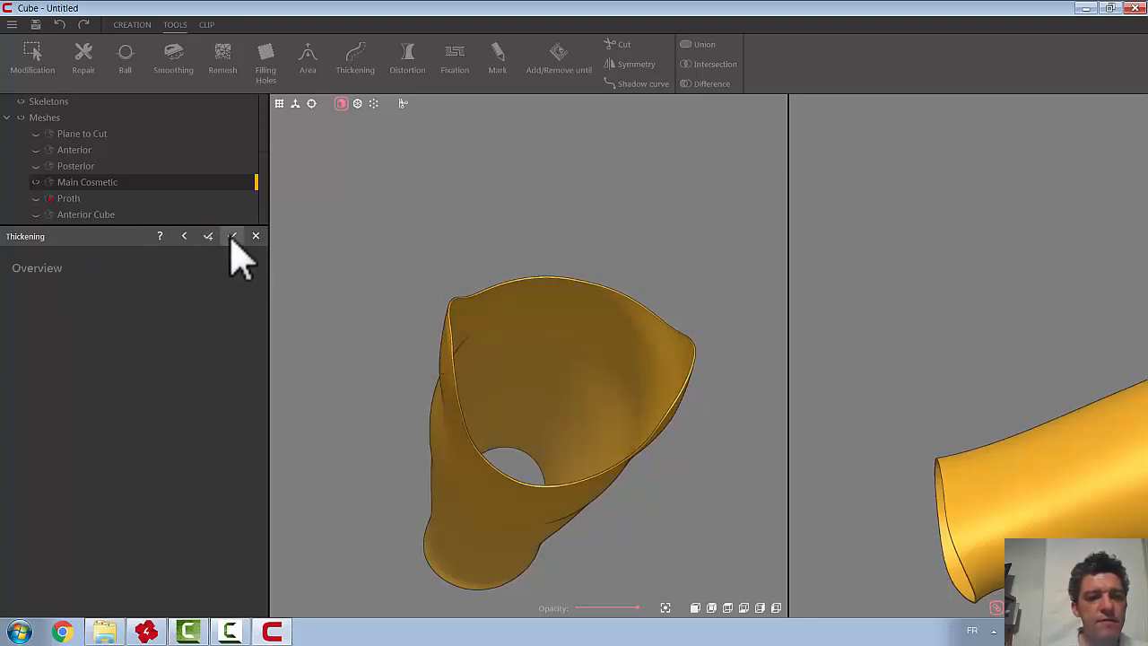
pyautogui.click(231, 236)
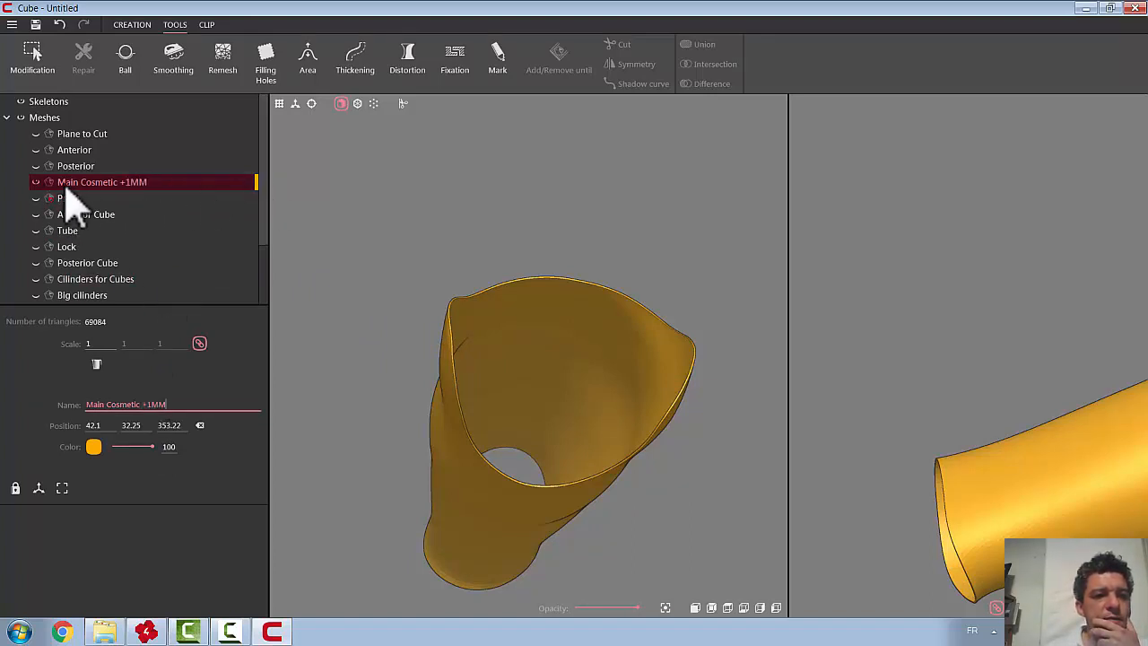
# Hide the Main Cosmetic +1MM mesh and show Main Cosmetic 2 instead
pyautogui.click(36, 182)
pyautogui.moveTo(263, 192); pyautogui.dragTo(254, 248)
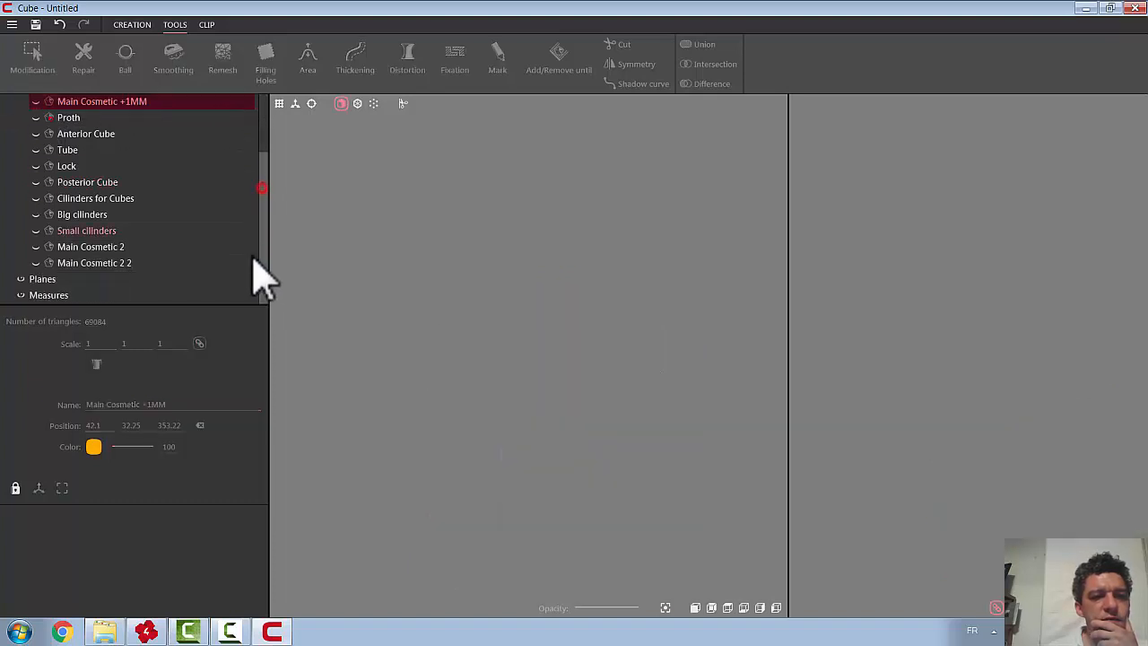
pyautogui.click(36, 247)
# Thicken the Main Cosmetic 2 mesh with a thickness of -3 and apply it
pyautogui.click(87, 248)
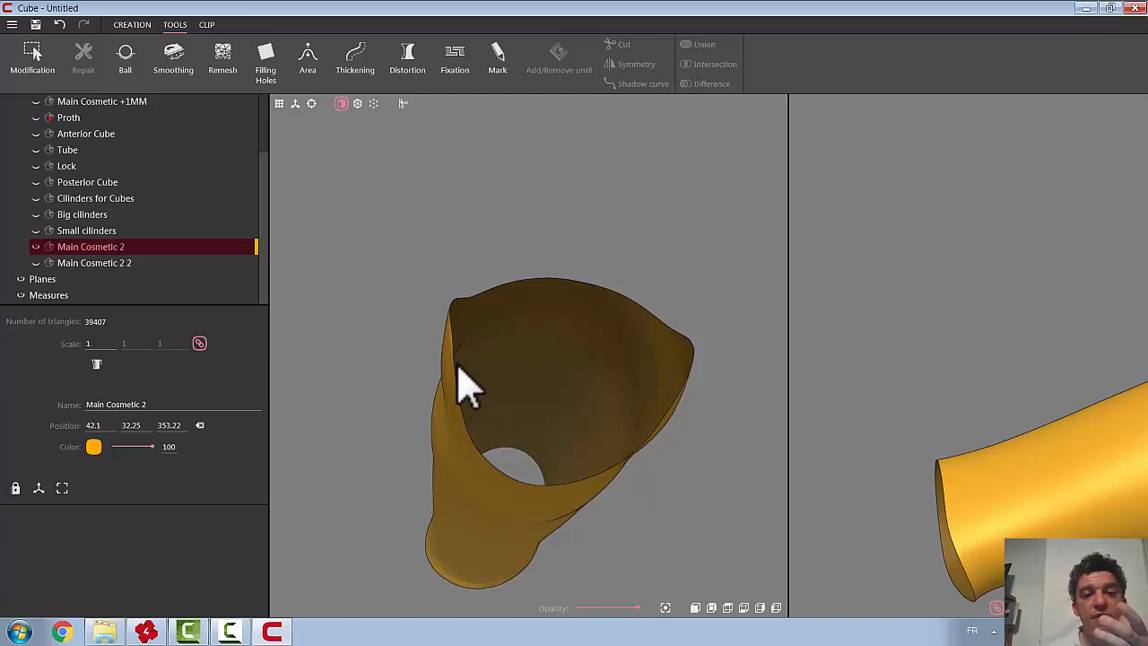
pyautogui.click(359, 58)
pyautogui.click(207, 236)
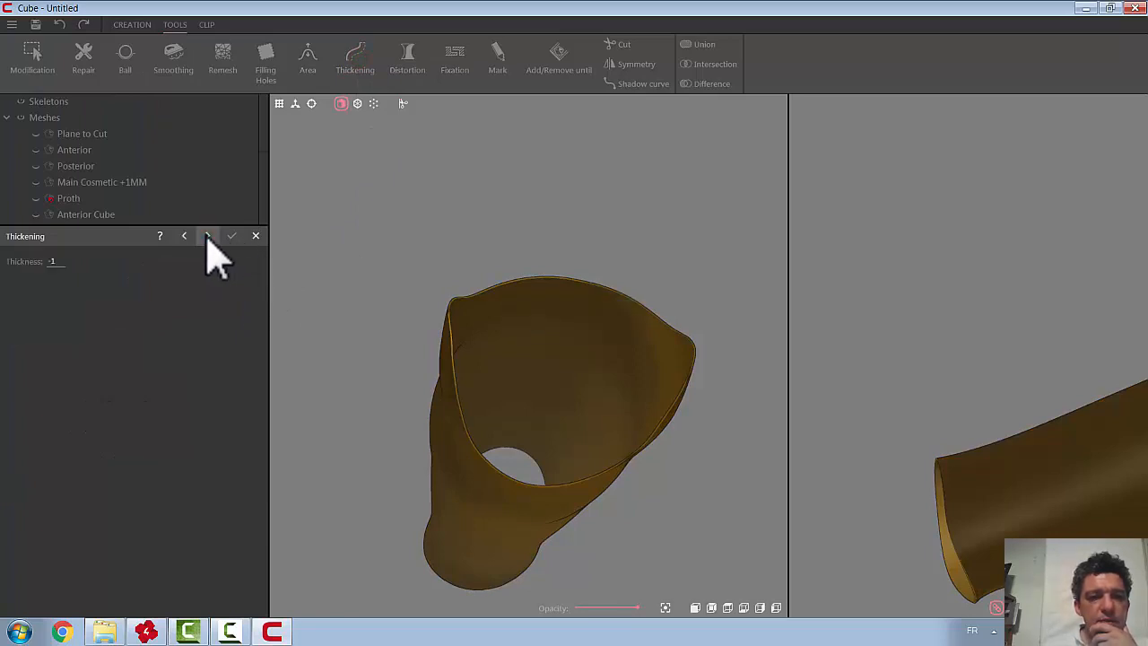
pyautogui.click(68, 258)
pyautogui.write('-3')
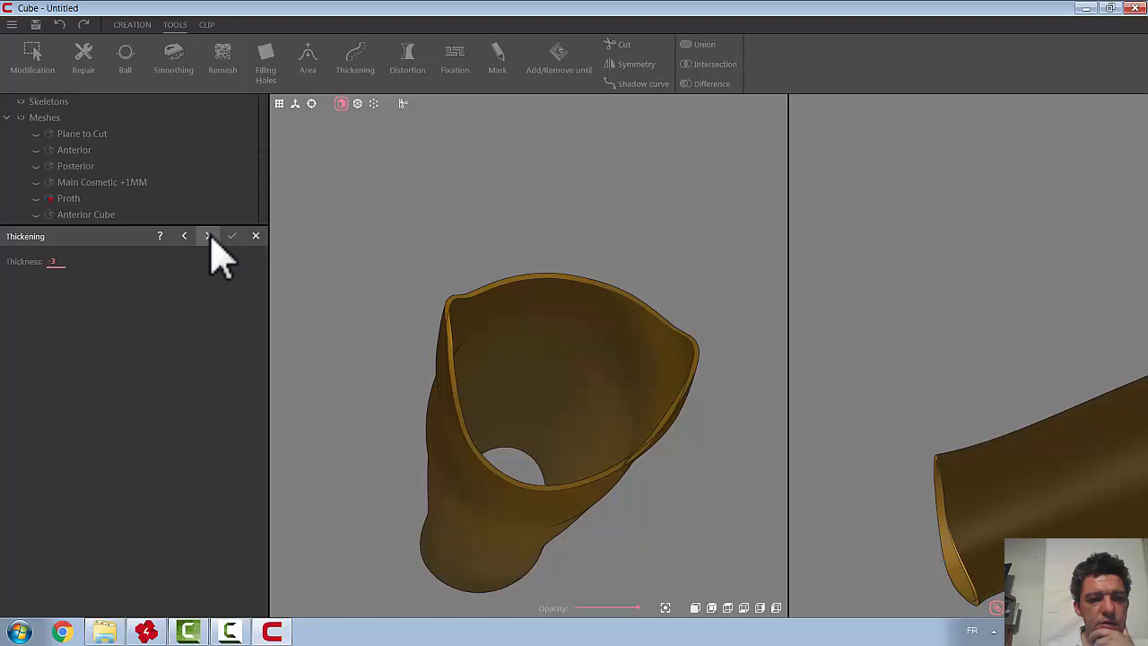
pyautogui.click(231, 235)
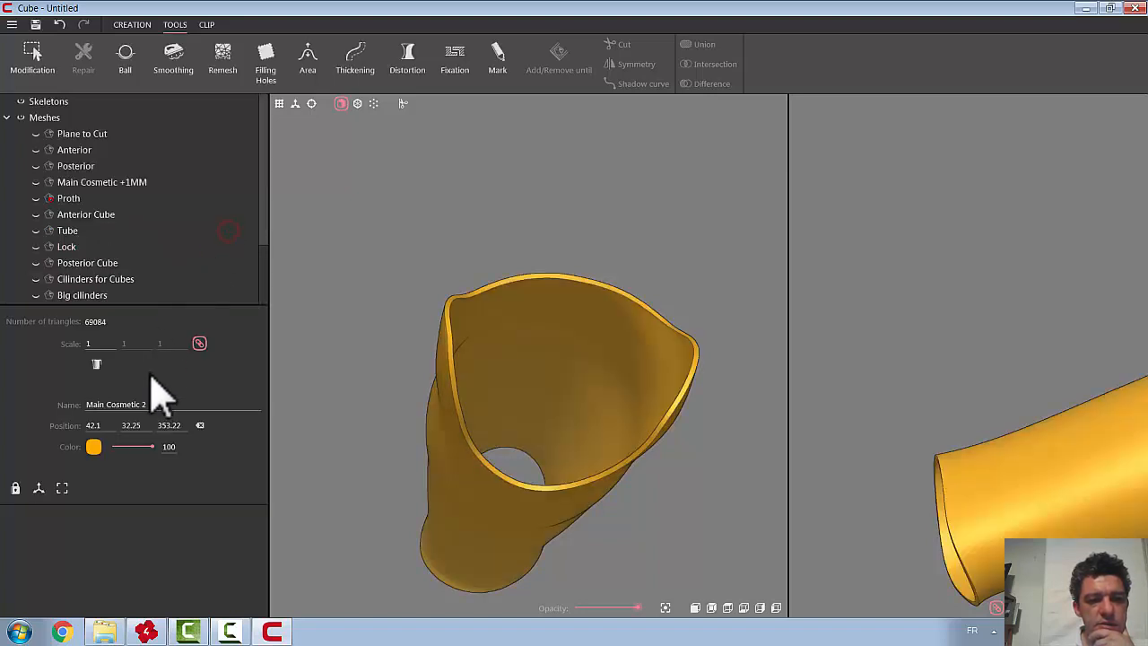
# Rename Main Cosmetic 2 as "Main Cosmetic +3MM", and show Main Cosmetic 2 2 and rename it "Main Cosmetic"
pyautogui.click(157, 404)
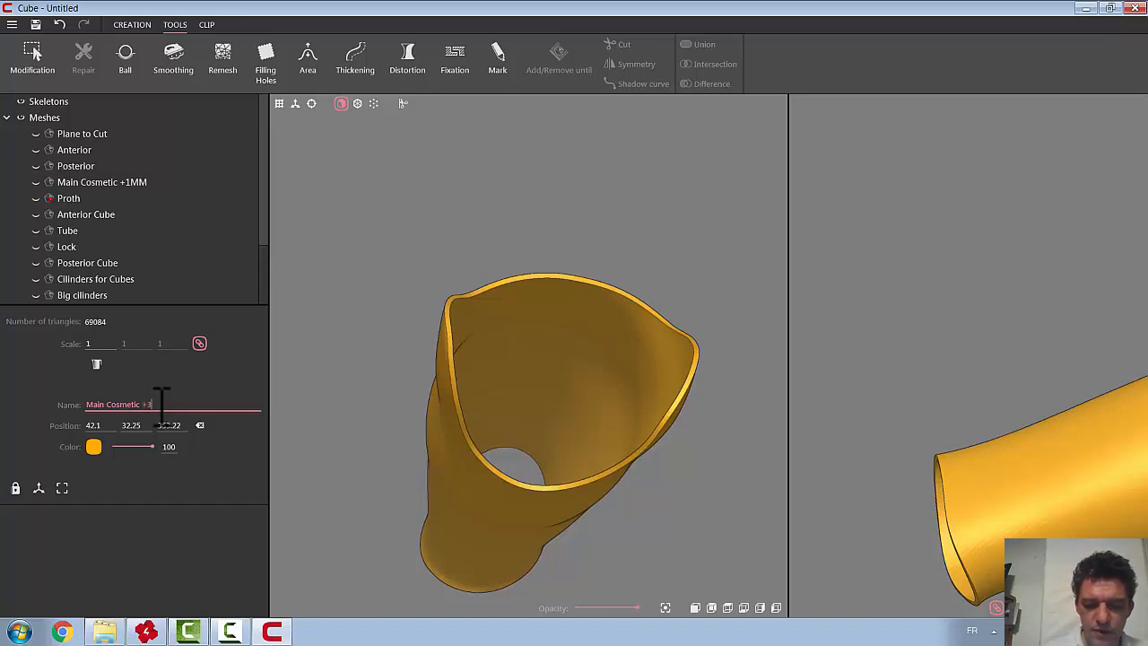
pyautogui.press('Return')
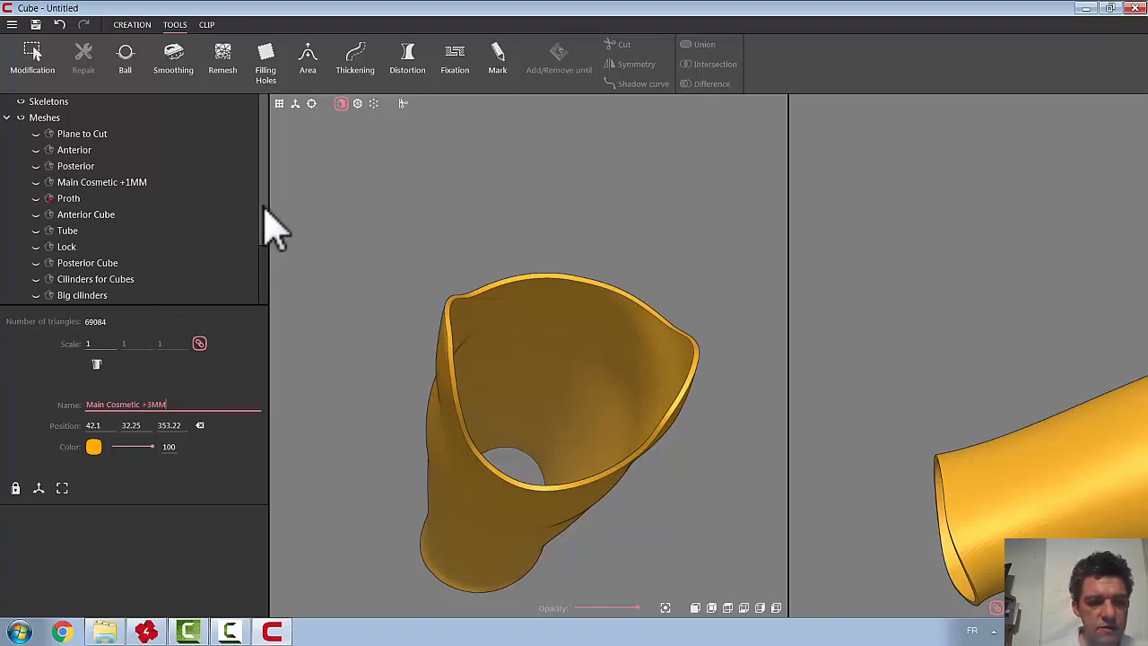
pyautogui.moveTo(266, 225); pyautogui.dragTo(274, 290)
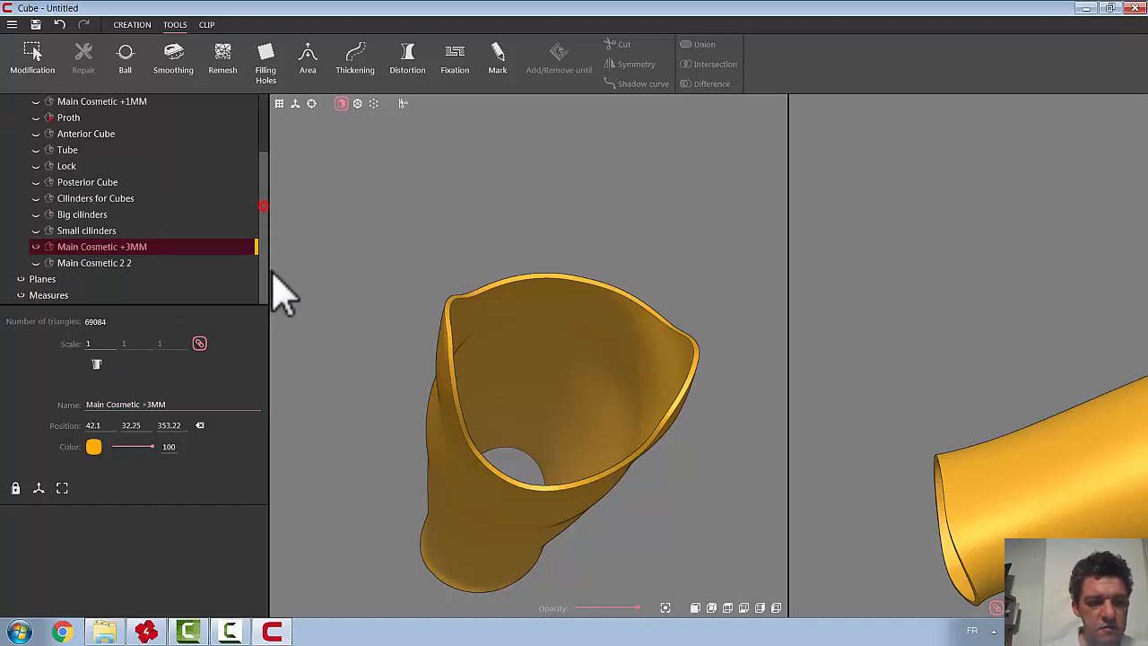
pyautogui.click(97, 263)
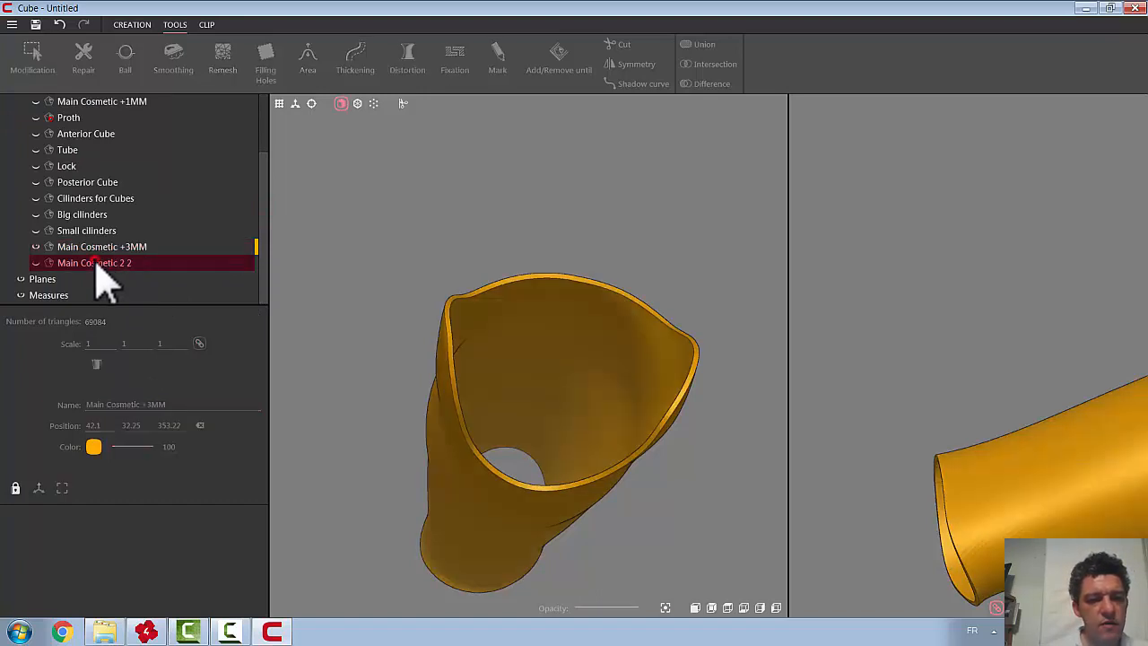
pyautogui.click(37, 263)
pyautogui.click(159, 404)
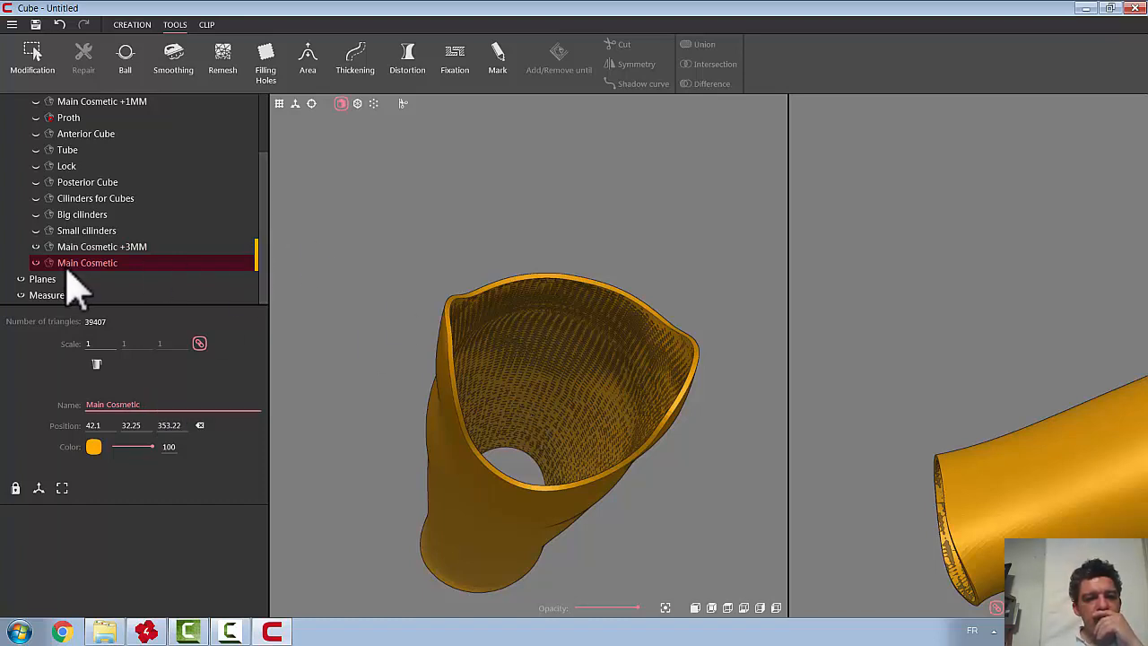
# Hide the Main Cosmetic mesh and view the Main Cosmetic +3MM mesh upright from the side
pyautogui.click(37, 264)
pyautogui.moveTo(367, 266); pyautogui.dragTo(363, 243, button='middle')
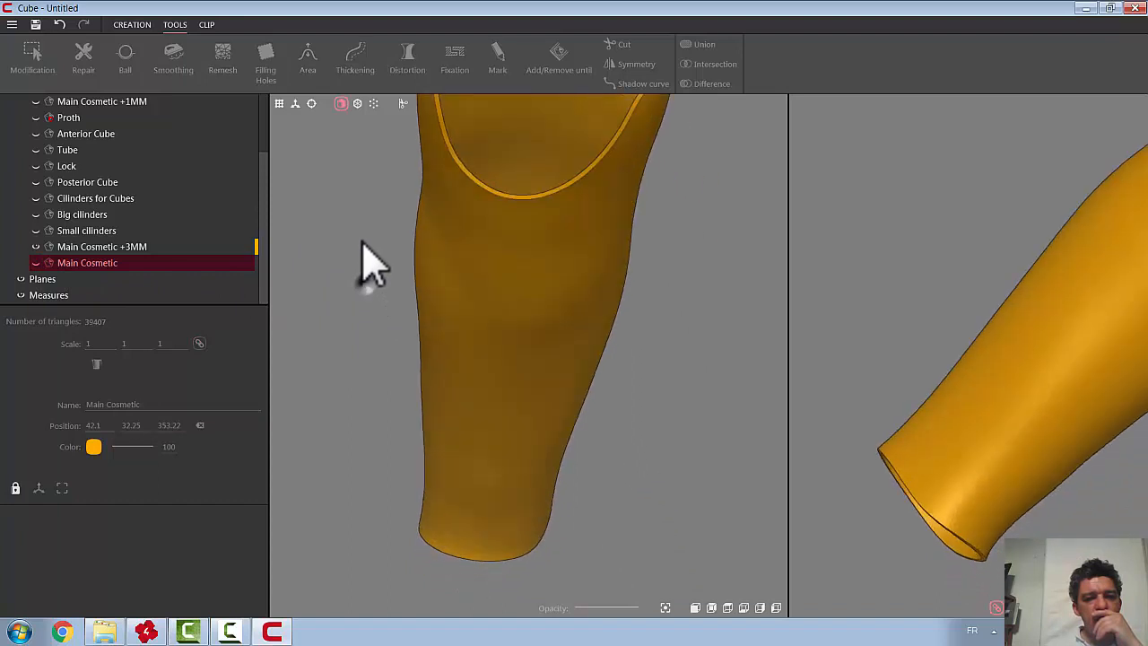
pyautogui.moveTo(407, 303); pyautogui.dragTo(460, 164, button='middle')
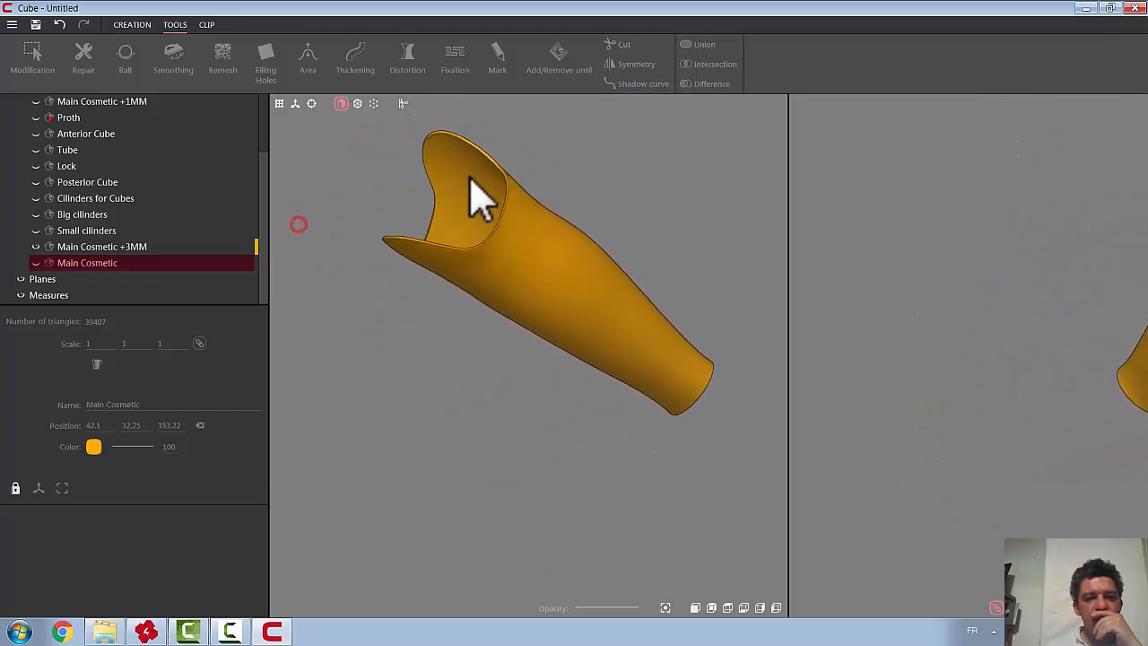
pyautogui.click(762, 607)
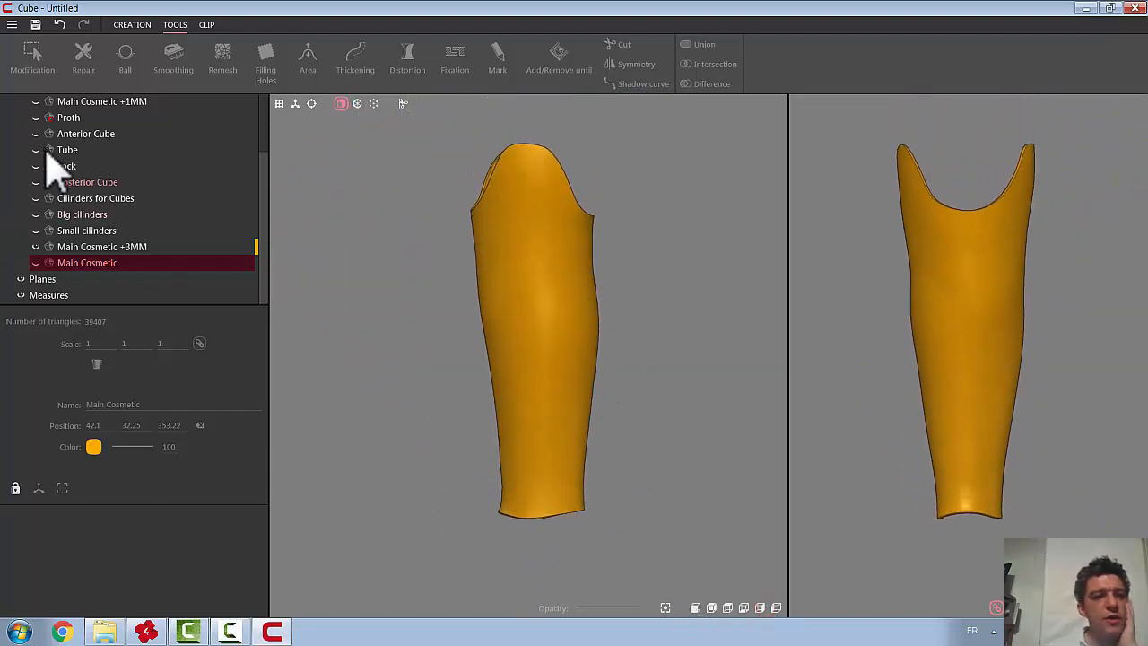
# Show the Anterior mesh and change its color to blue-violet
pyautogui.scroll(1, 269, 175)
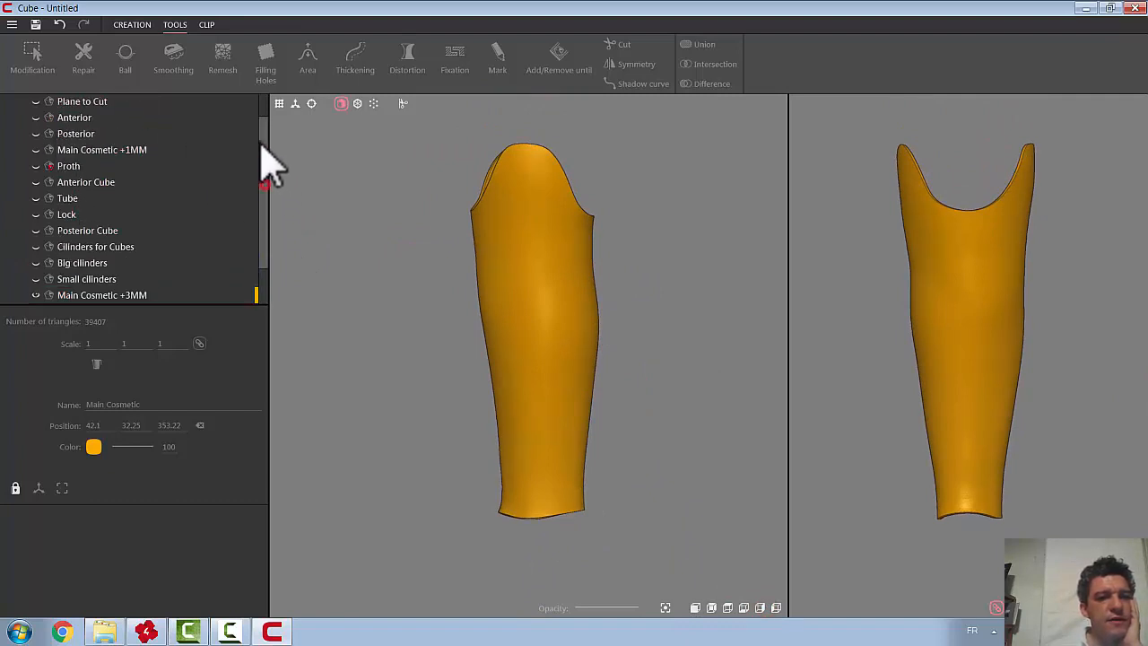
pyautogui.scroll(1, 269, 170)
pyautogui.click(35, 149)
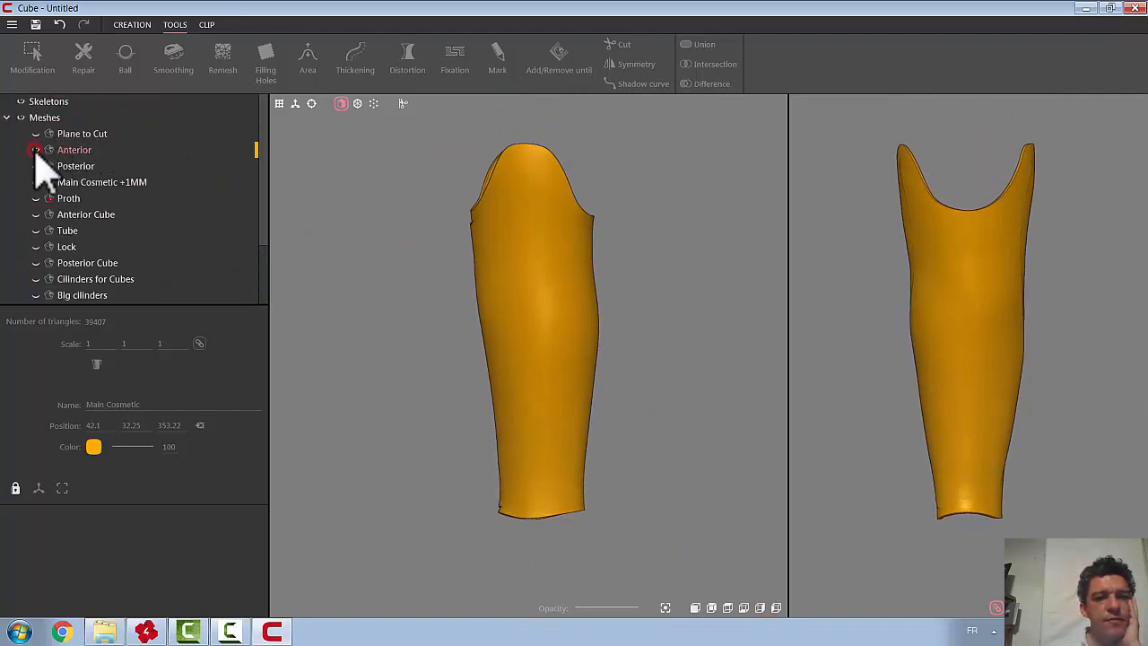
pyautogui.rightClick(146, 150)
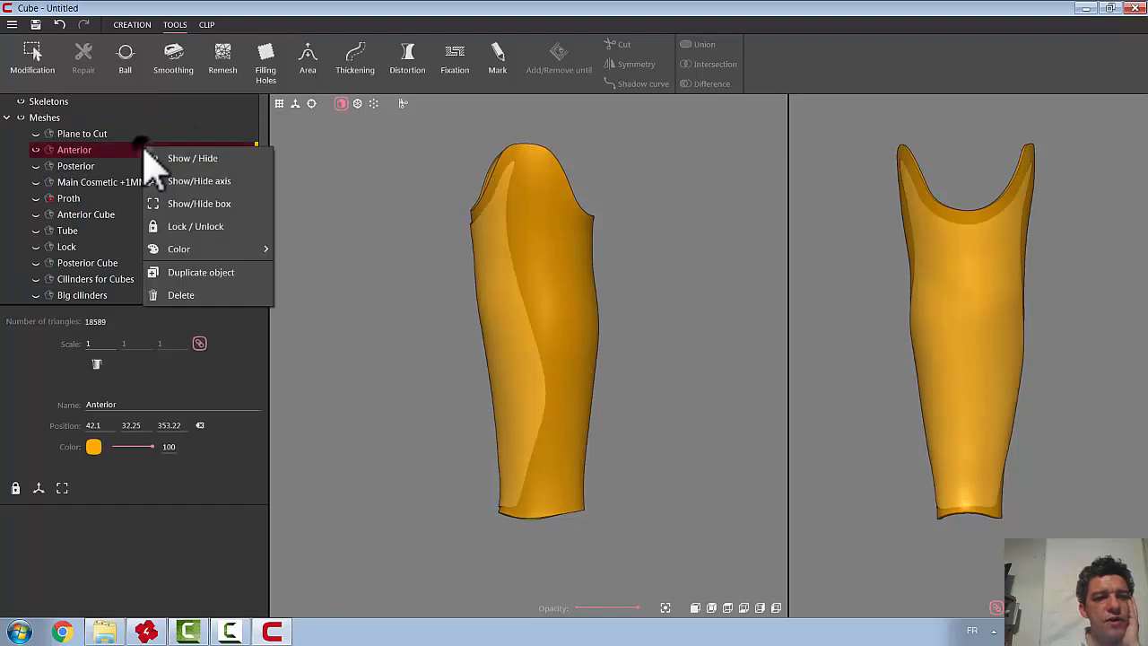
pyautogui.moveTo(189, 254)
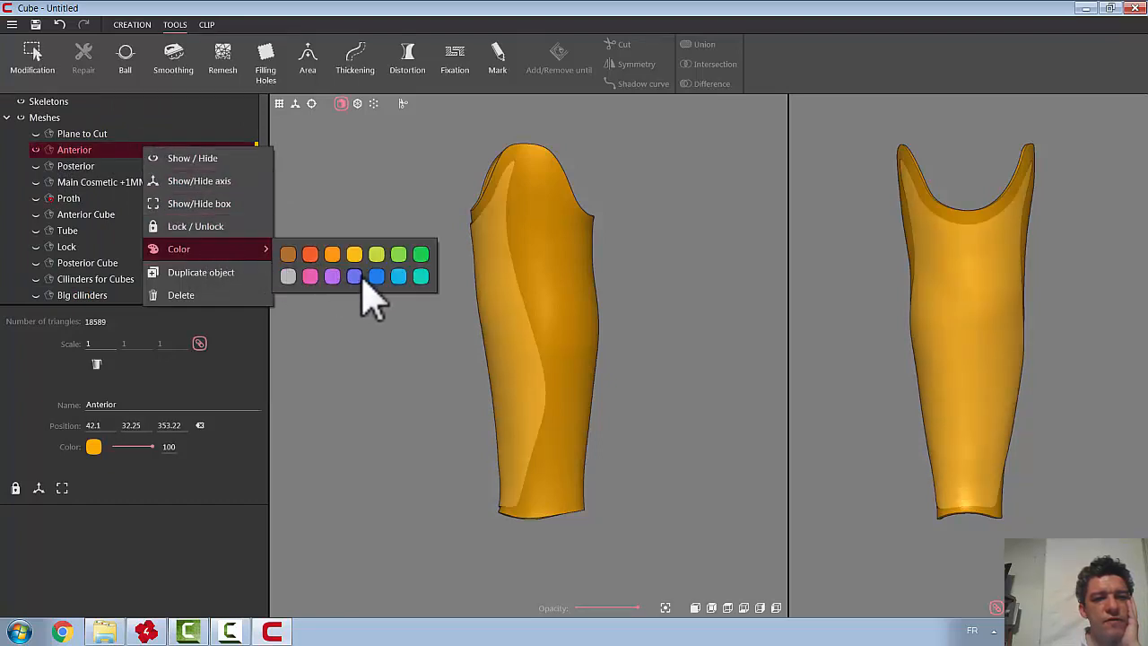
pyautogui.click(359, 277)
# Show the Posterior mesh and give it the same blue-violet color as Anterior
pyautogui.click(36, 166)
pyautogui.click(77, 166)
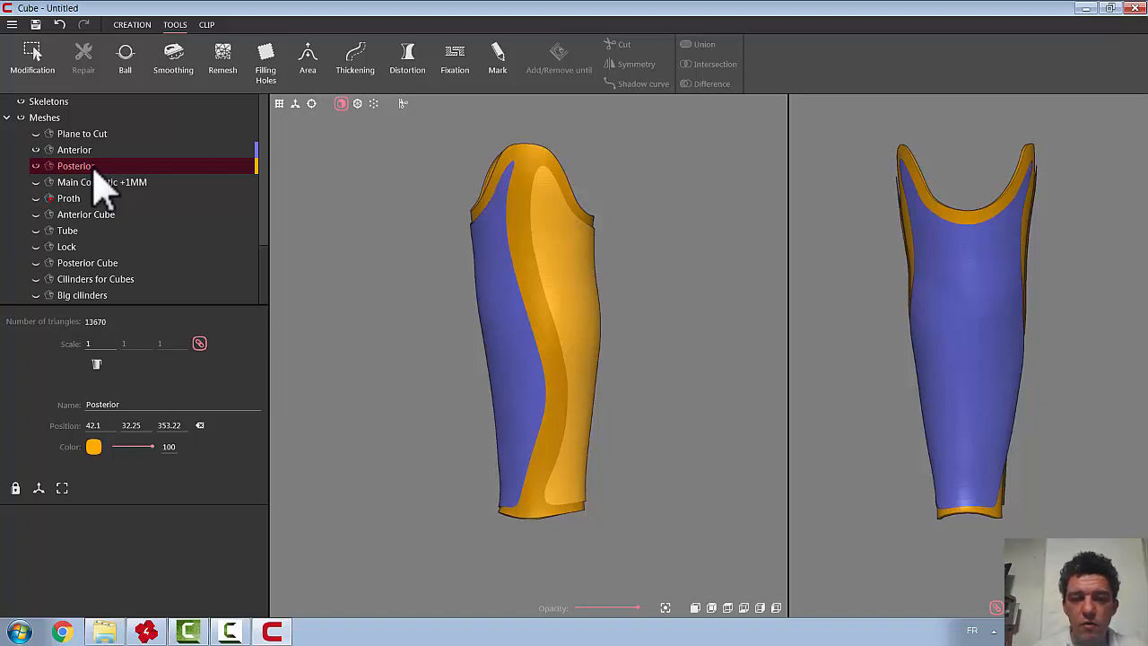
pyautogui.rightClick(136, 170)
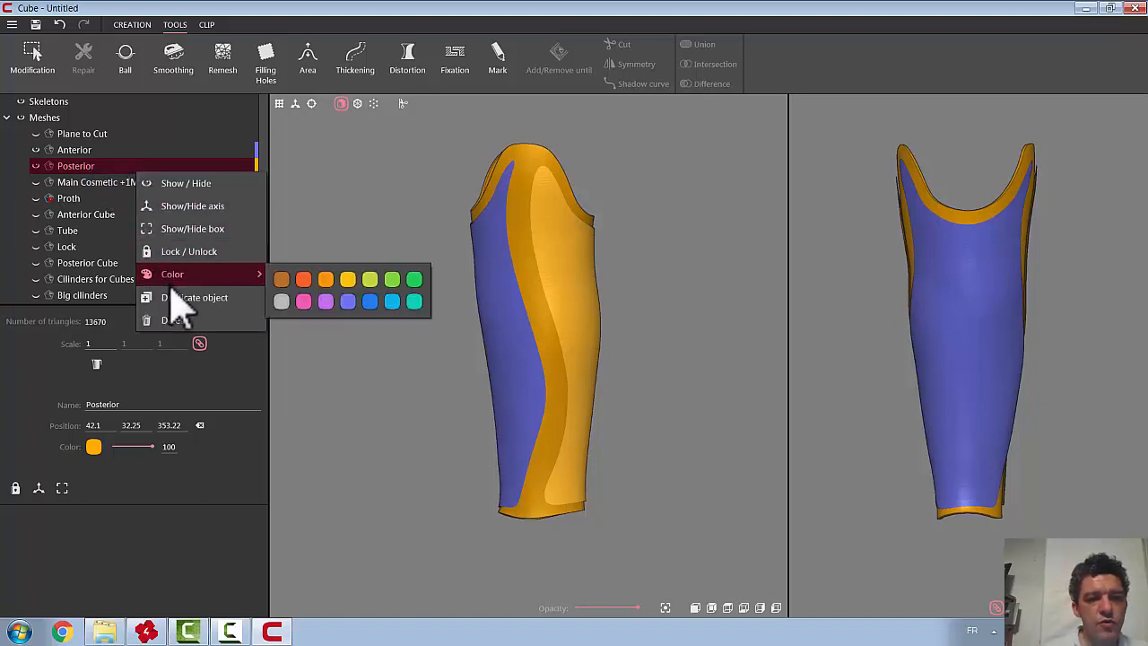
pyautogui.click(348, 302)
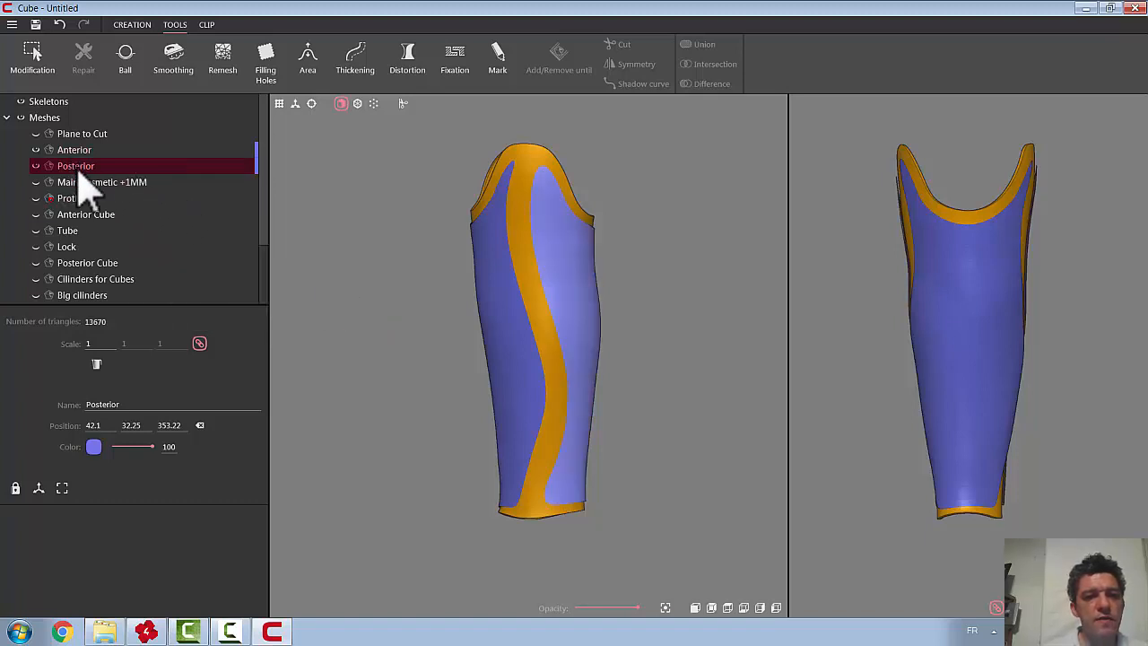
# Thicken the Posterior mesh with Make uniform on and a thickness of 8, and apply it
pyautogui.click(372, 71)
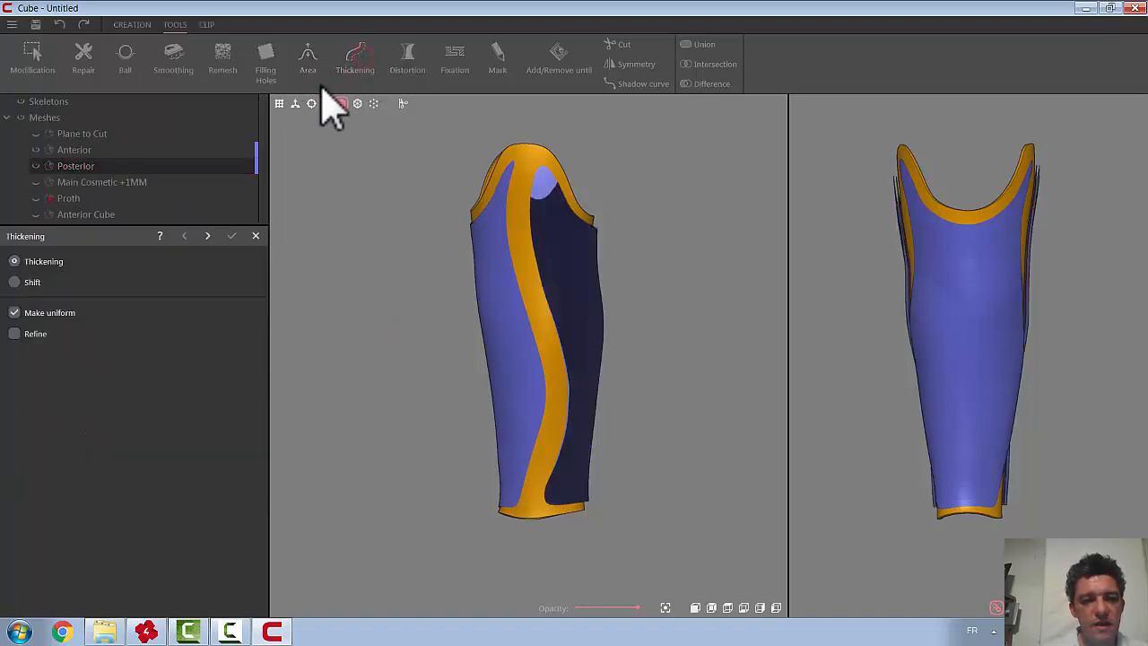
pyautogui.click(209, 236)
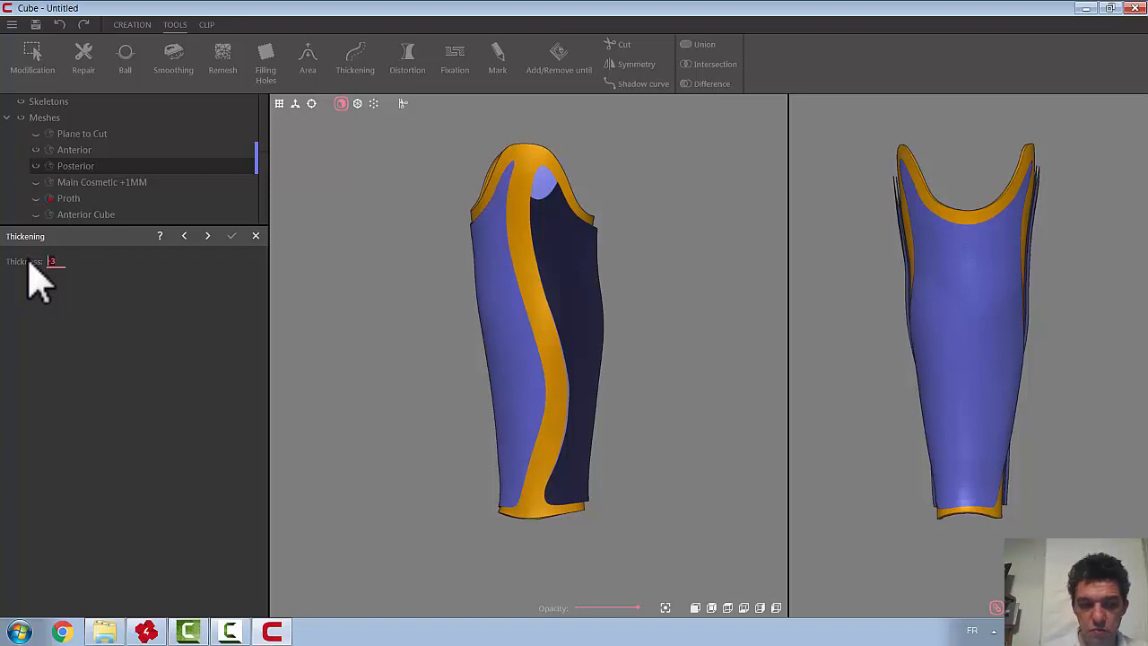
pyautogui.write('8')
pyautogui.moveTo(593, 307); pyautogui.dragTo(539, 420, button='middle')
pyautogui.click(208, 236)
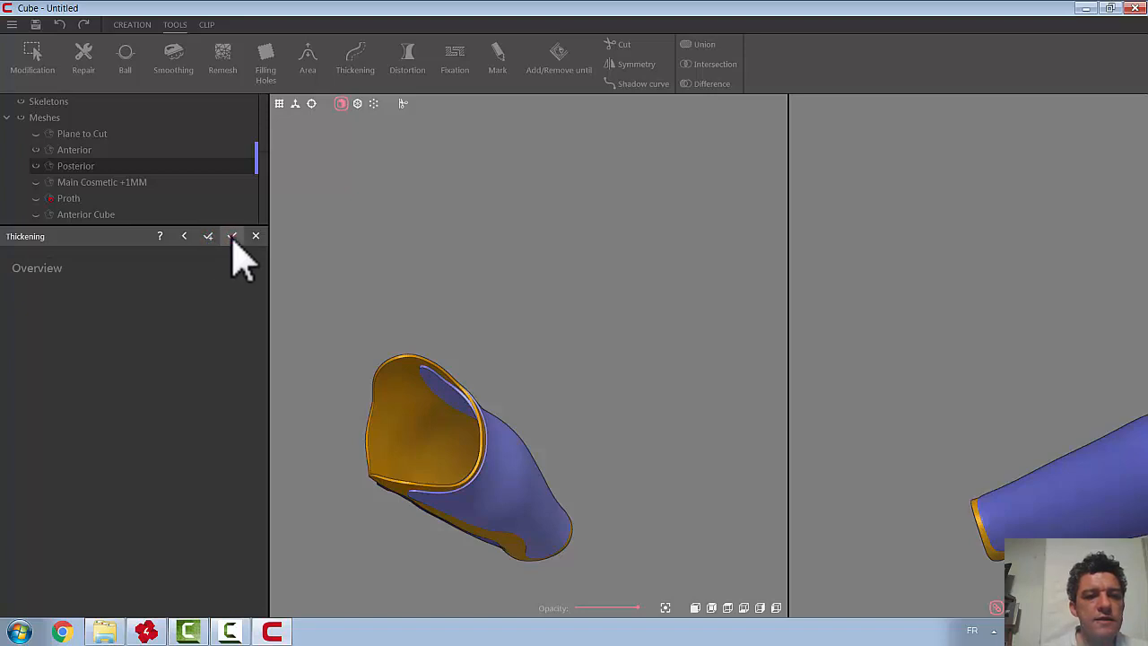
pyautogui.click(232, 236)
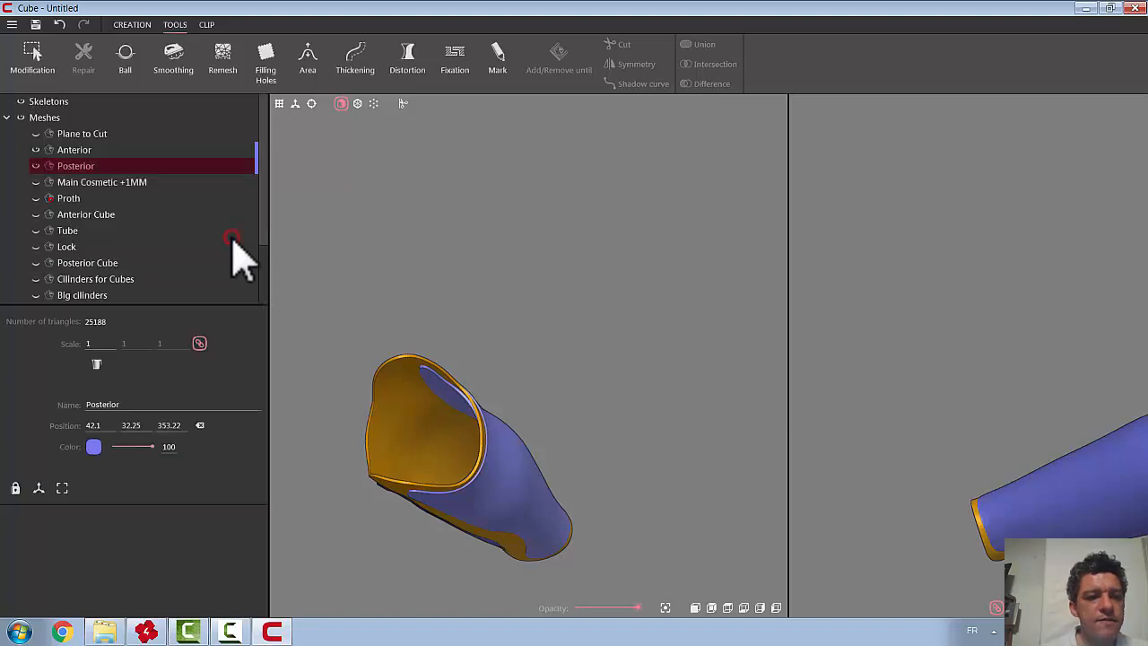
# Thicken the Anterior mesh with Make uniform on and a thickness of 8, and apply it
pyautogui.click(70, 150)
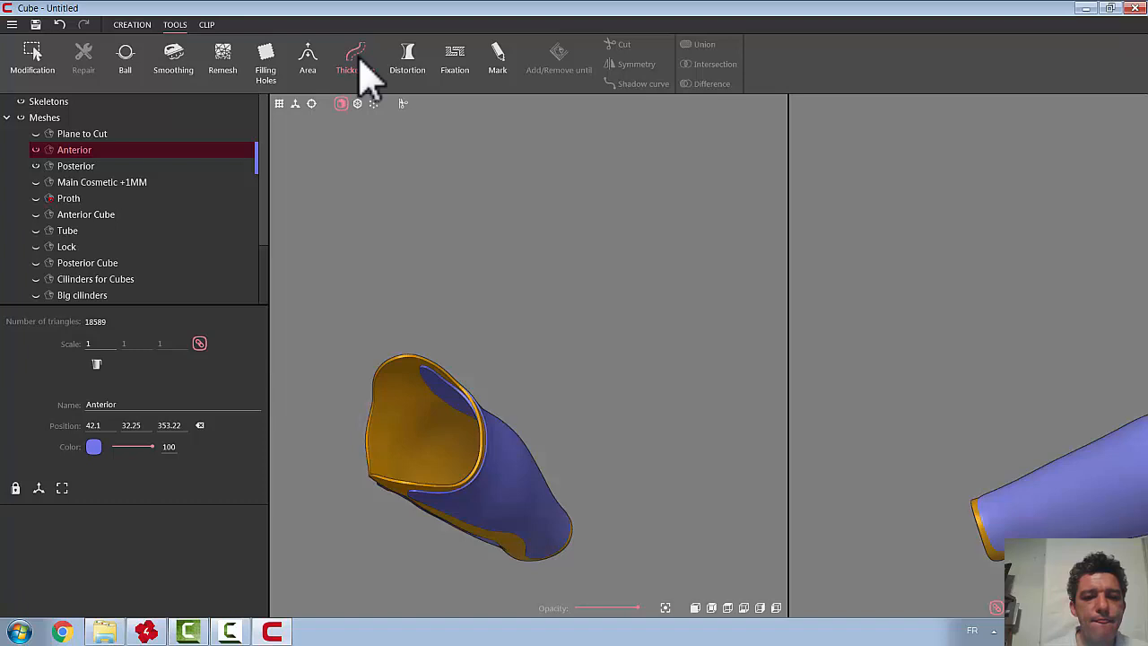
pyautogui.click(355, 63)
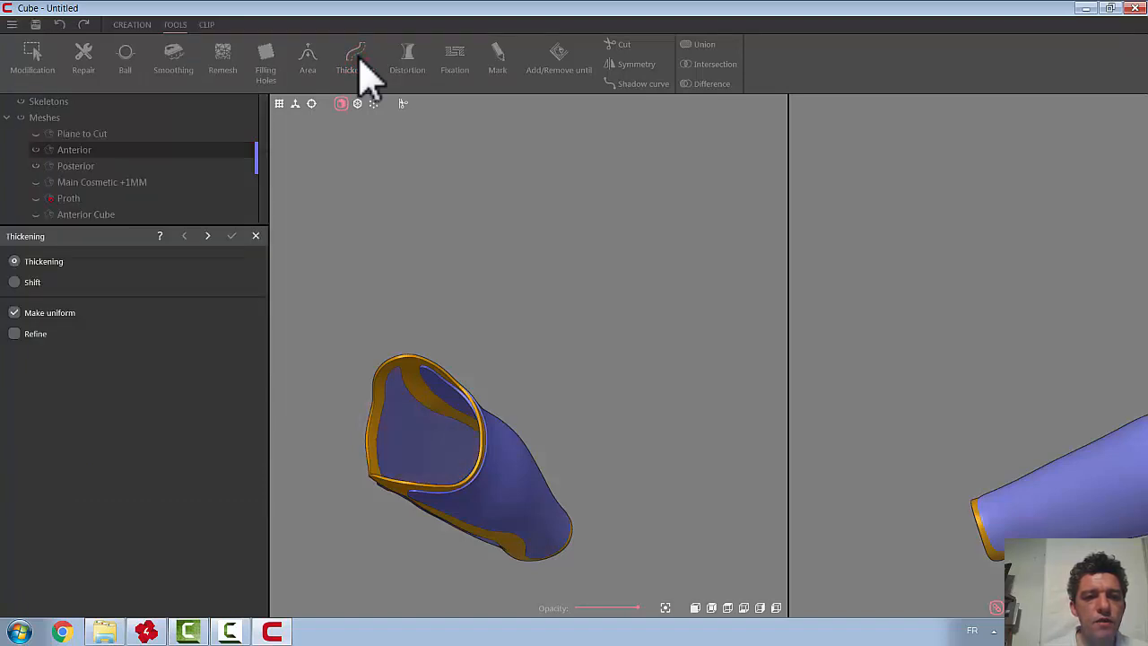
pyautogui.click(207, 236)
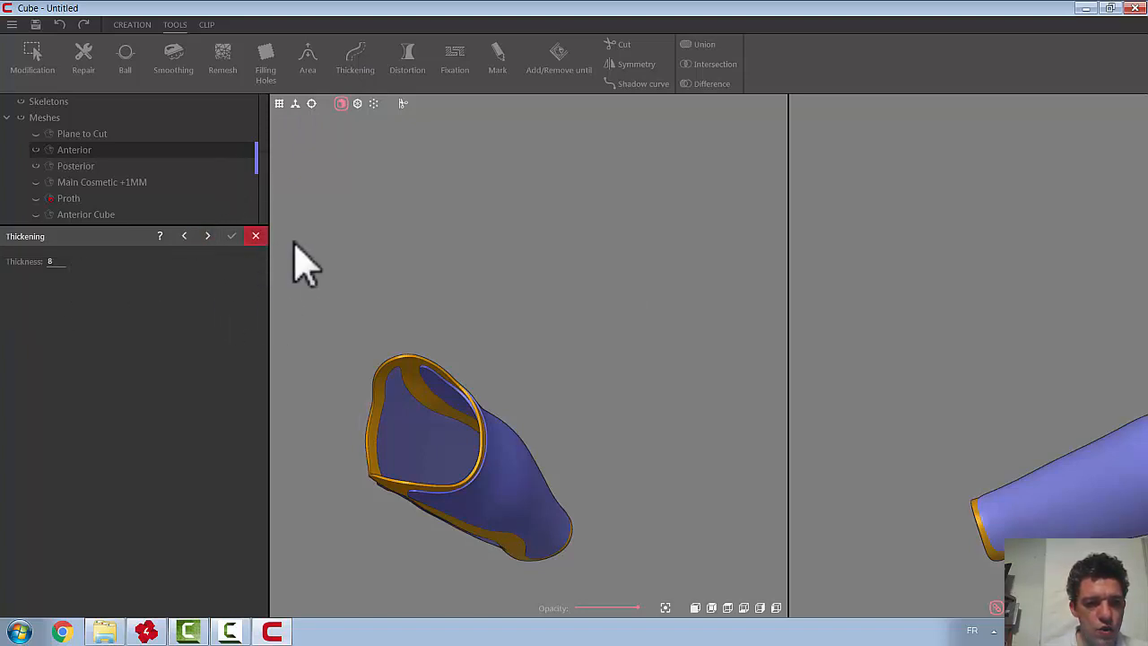
pyautogui.click(210, 236)
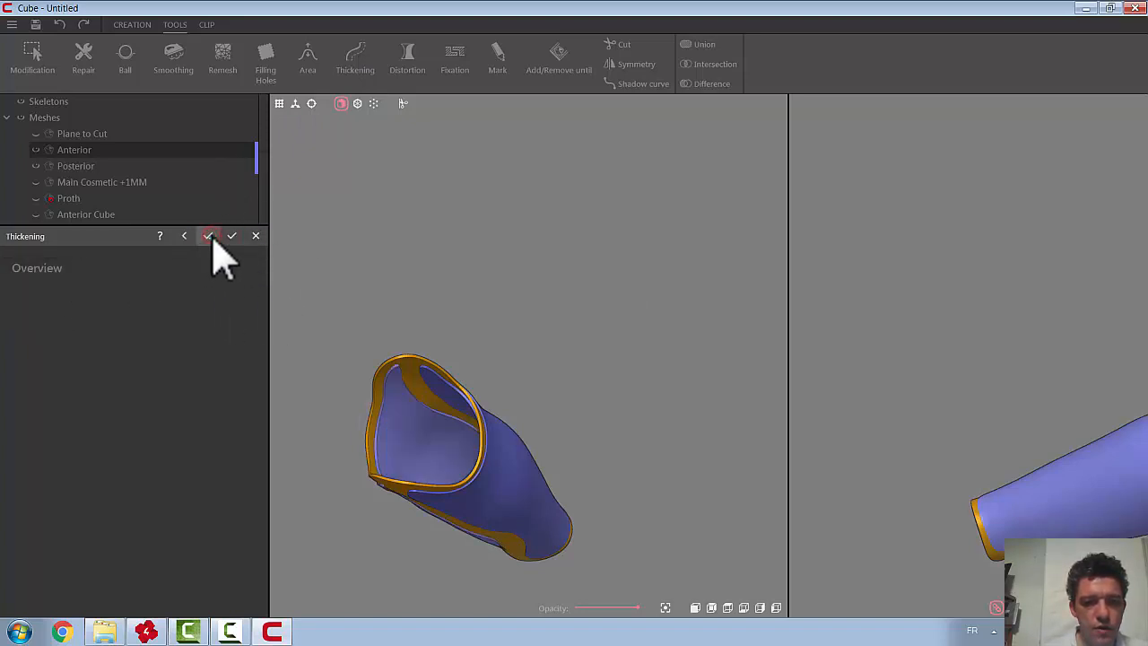
pyautogui.click(233, 235)
# Subtract the Anterior mesh from Main Cosmetic +3MM with Difference, and subtract the Posterior mesh from that result
pyautogui.moveTo(400, 367); pyautogui.dragTo(427, 247, button='middle')
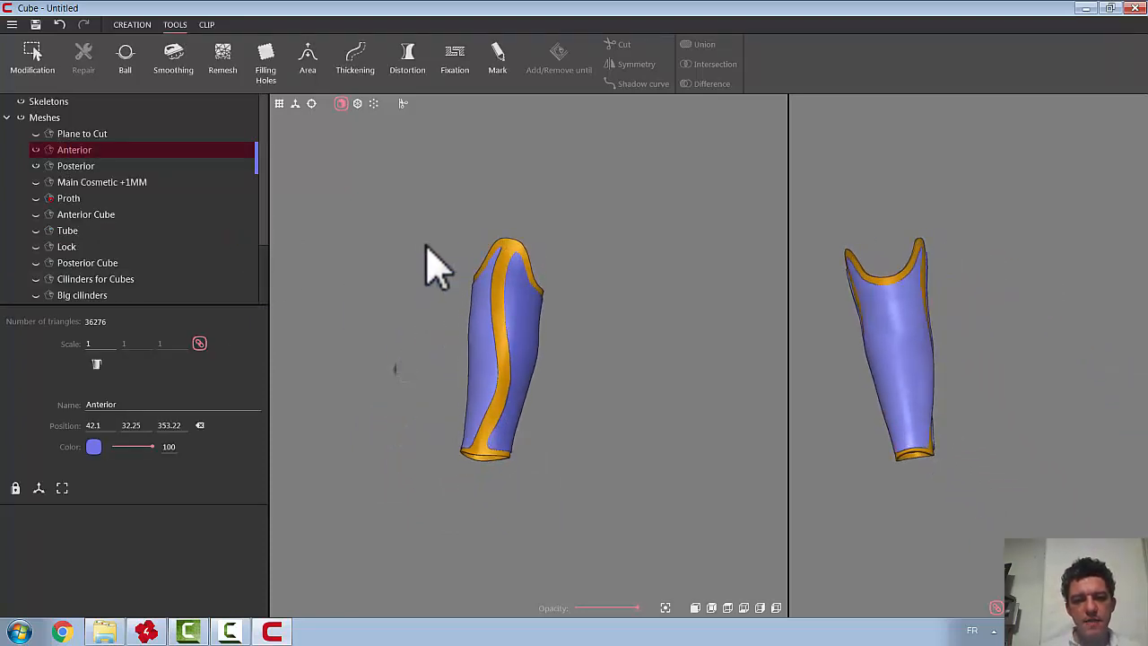
pyautogui.keyDown('ctrl'); pyautogui.click(478, 321); pyautogui.keyUp('ctrl')
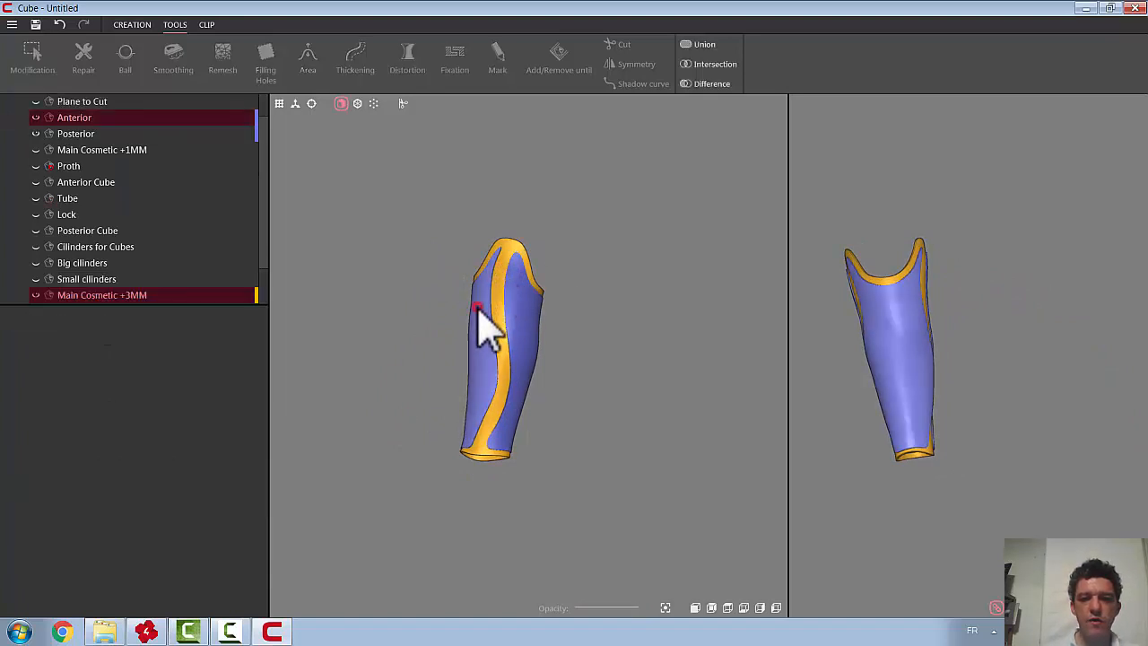
pyautogui.click(713, 85)
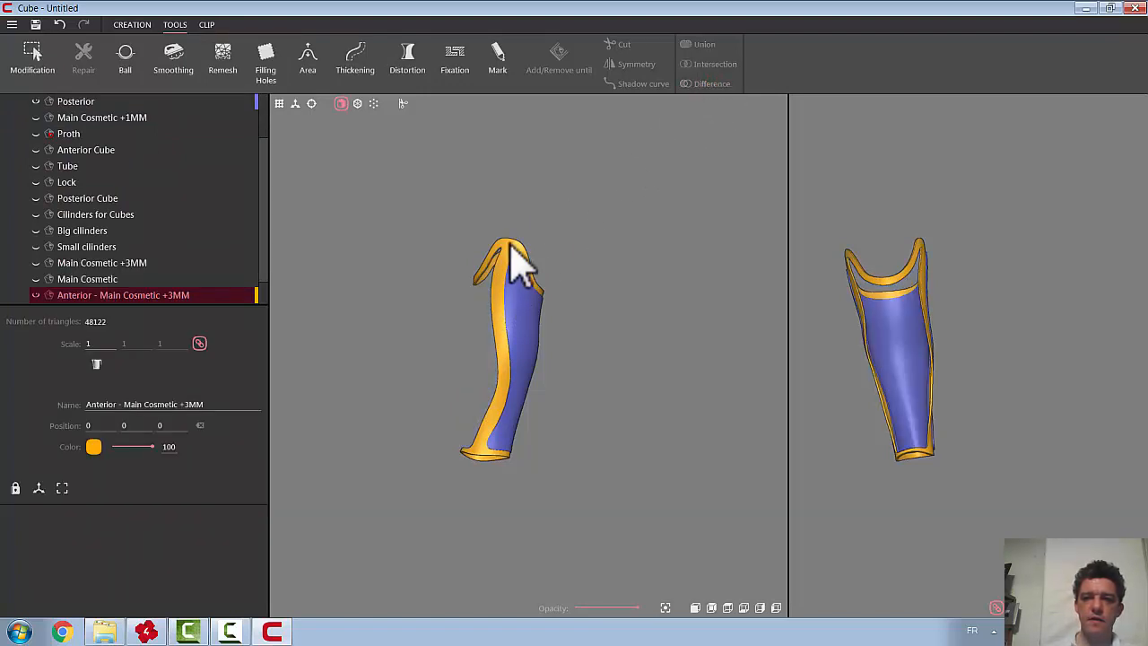
pyautogui.keyDown('ctrl'); pyautogui.click(525, 328); pyautogui.keyUp('ctrl')
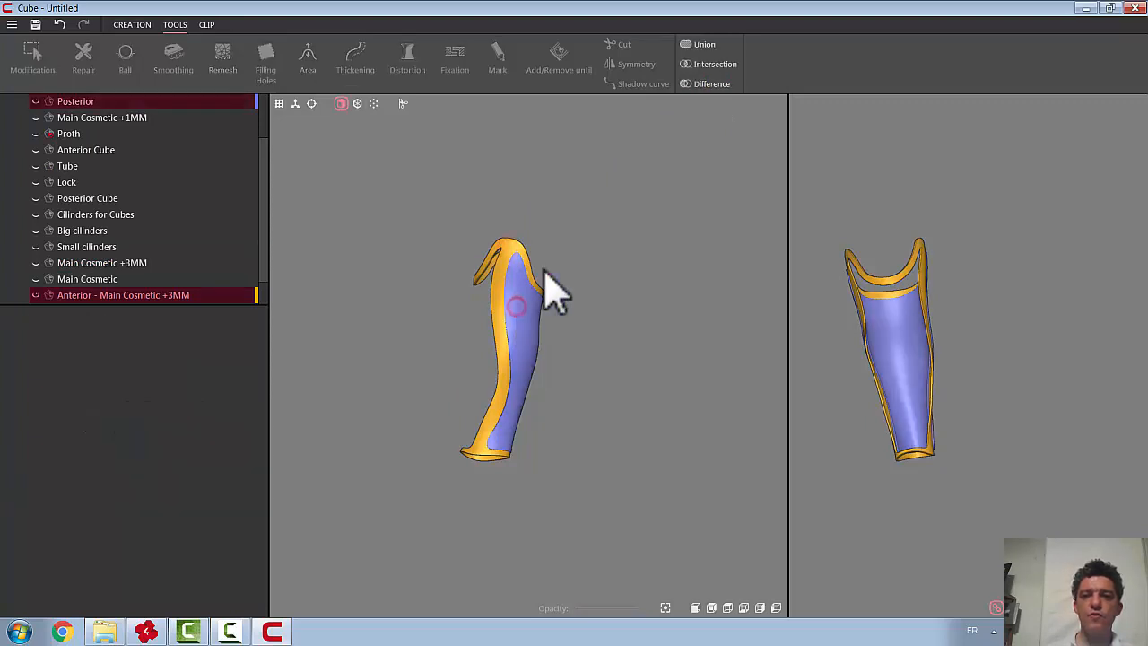
pyautogui.click(716, 88)
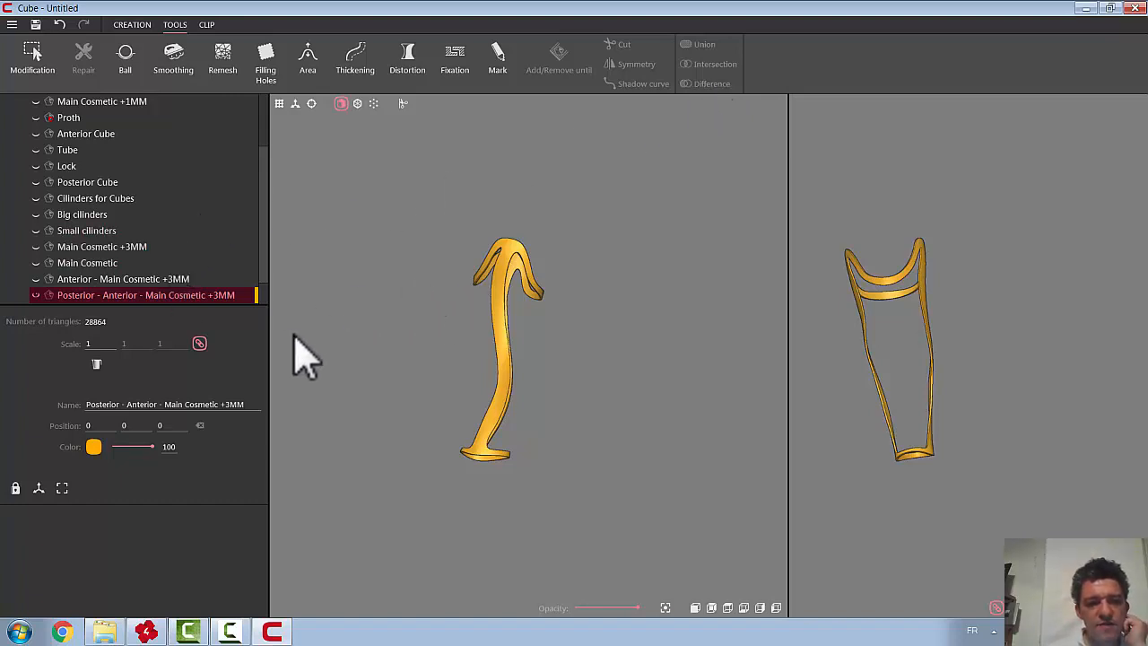
# Rename the mesh left after both subtractions as "Mark" and hide it
pyautogui.moveTo(255, 399); pyautogui.dragTo(52, 391)
pyautogui.write('Mark')
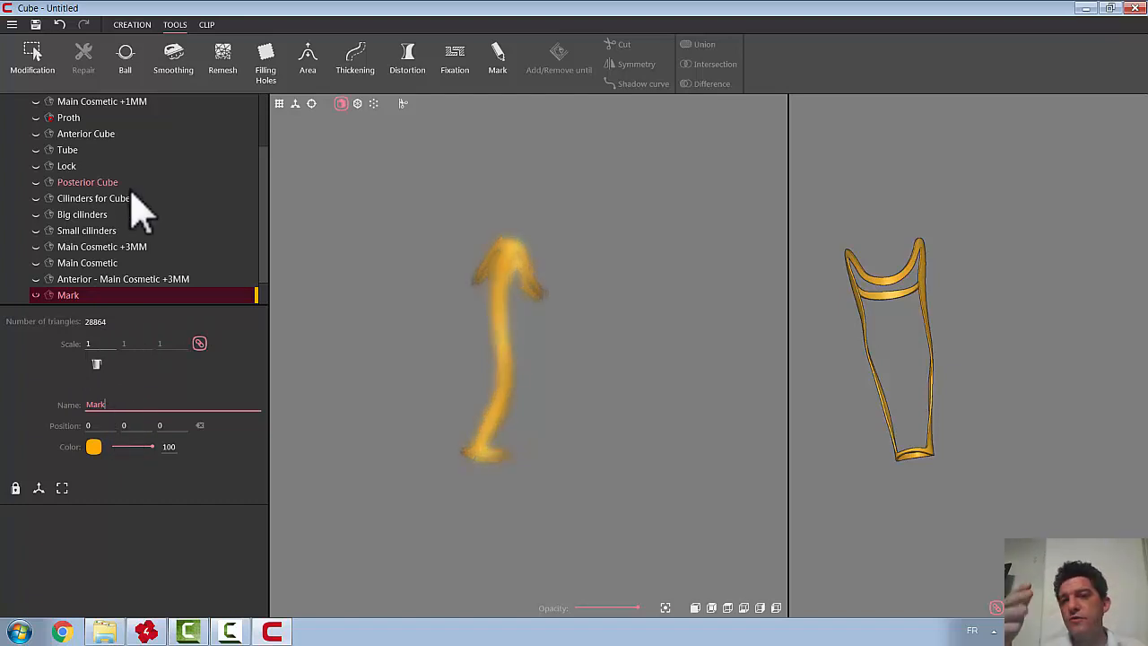
pyautogui.click(36, 296)
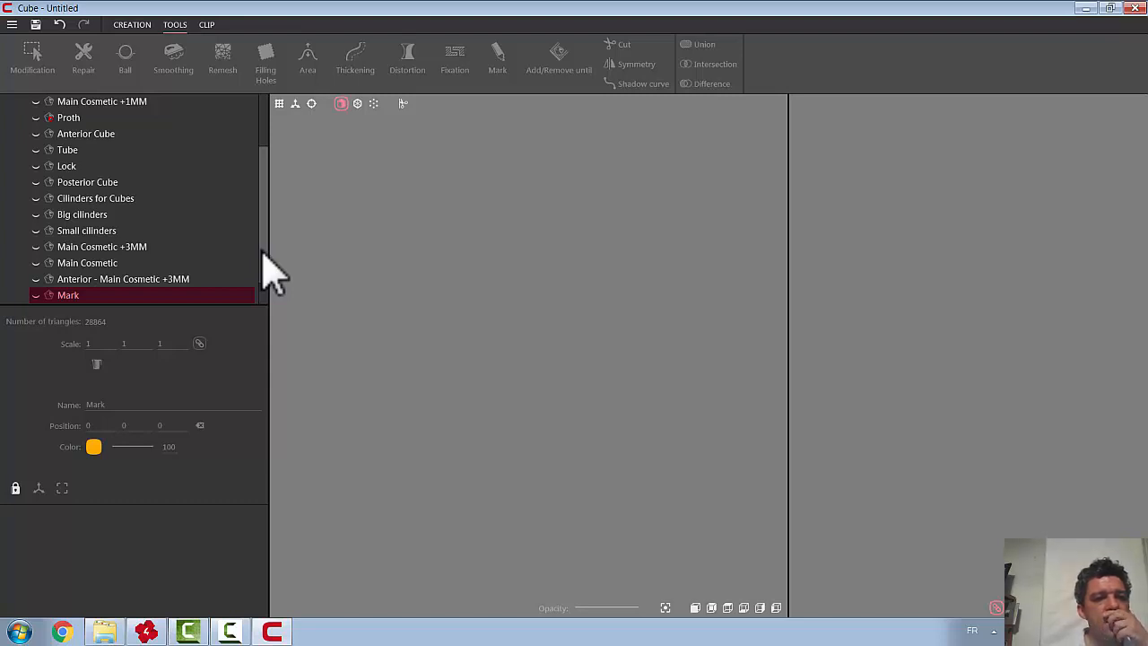
# Show the Main Cosmetic +1MM mesh together with the Mark mesh
pyautogui.scroll(3, 269, 260)
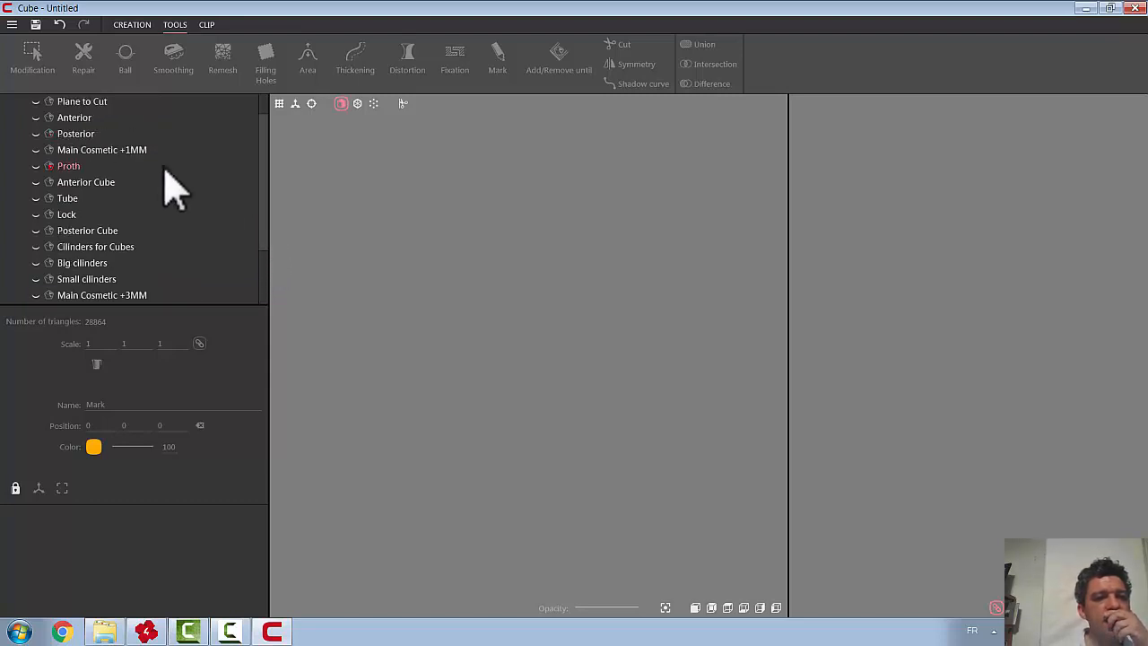
pyautogui.click(36, 149)
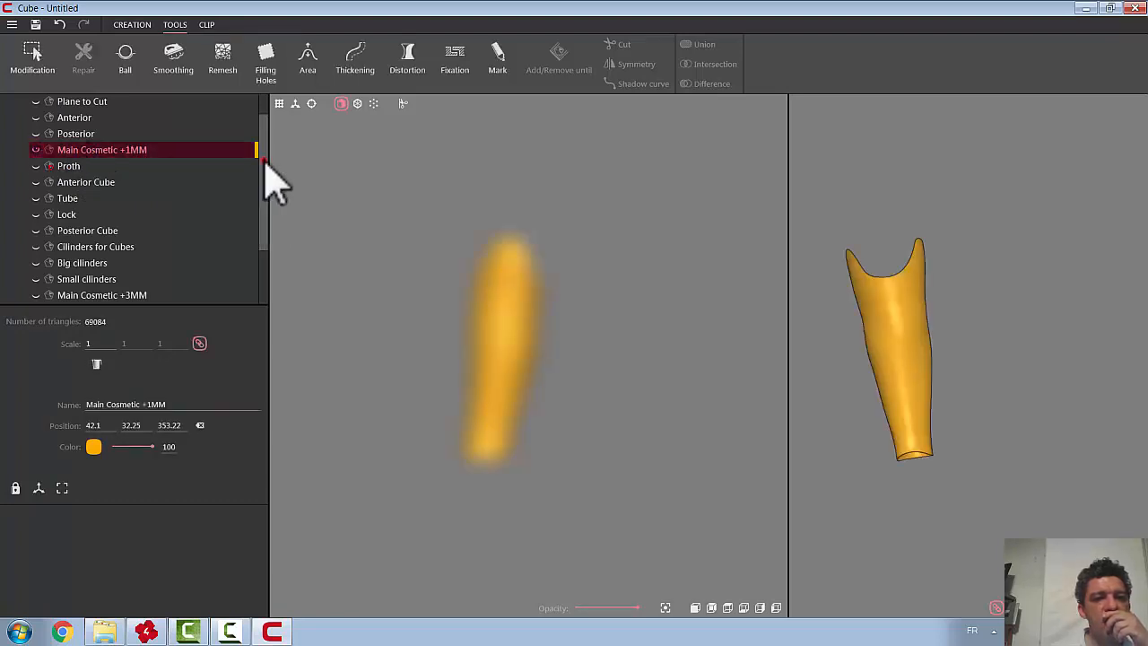
pyautogui.scroll(-2, 234, 225)
pyautogui.click(36, 263)
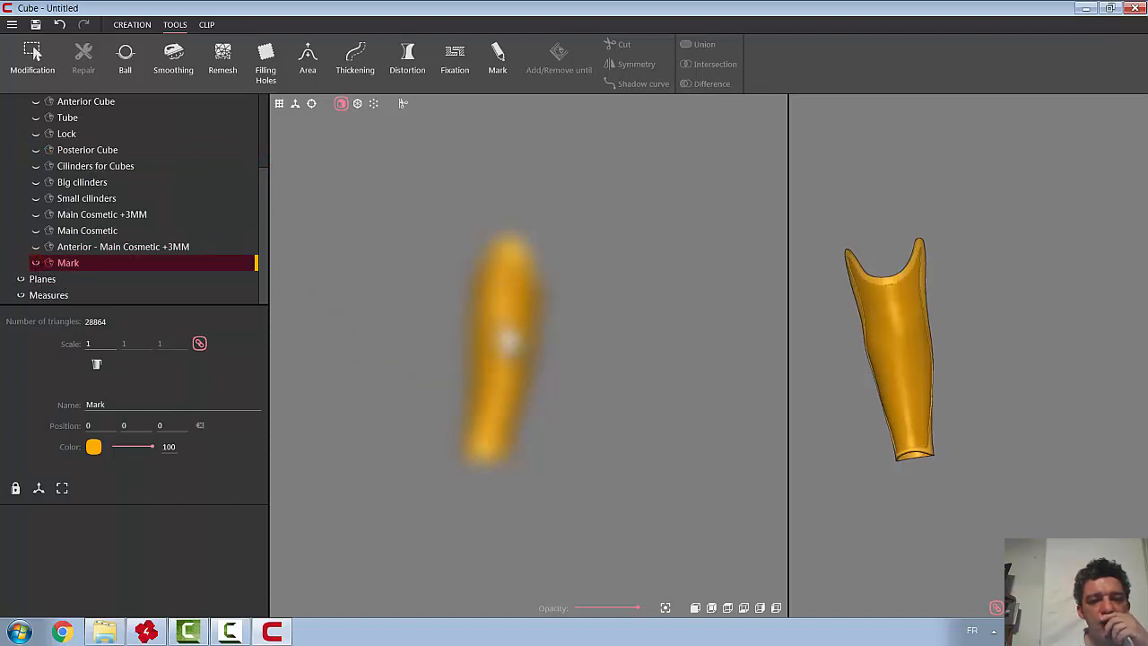
# Set the opacity of the Mark mesh to 50 and select the Main Cosmetic +1MM mesh
pyautogui.moveTo(636, 607); pyautogui.dragTo(603, 610)
pyautogui.moveTo(602, 484)
pyautogui.mouseDown()
pyautogui.moveTo(628, 461)
pyautogui.moveTo(687, 461)
pyautogui.mouseUp()
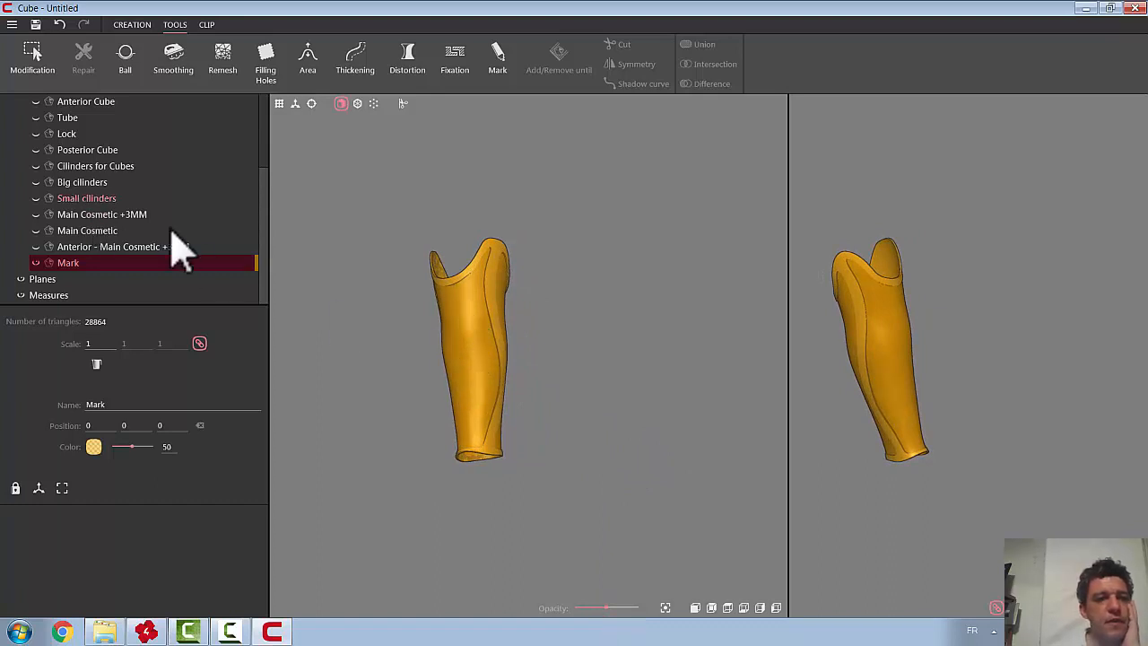
pyautogui.click(467, 332)
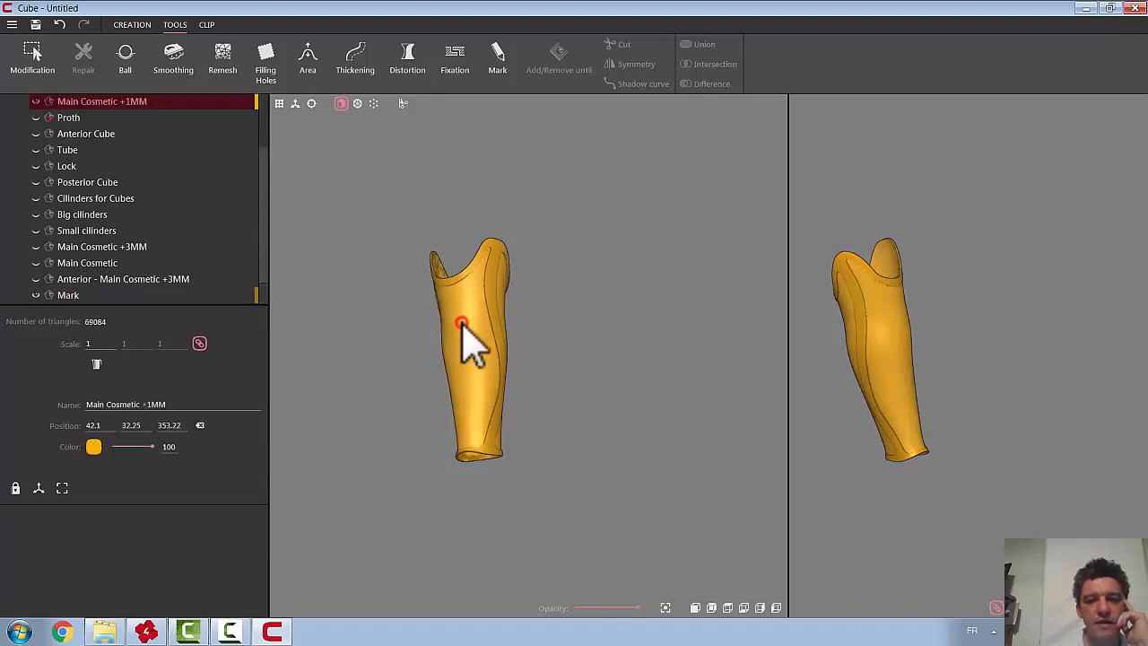
# Start a Mark curve on Main Cosmetic +1MM and trace it from the top rim down the upper part of one anterior side line
pyautogui.click(499, 63)
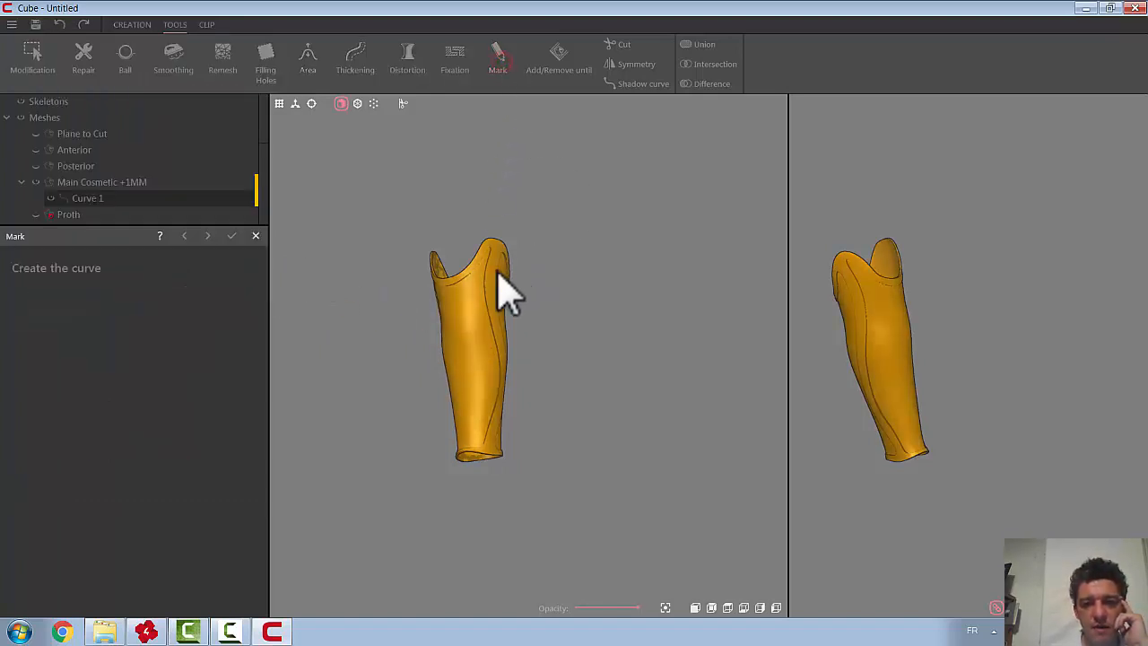
pyautogui.scroll(5, 487, 295)
pyautogui.scroll(-3, 659, 368)
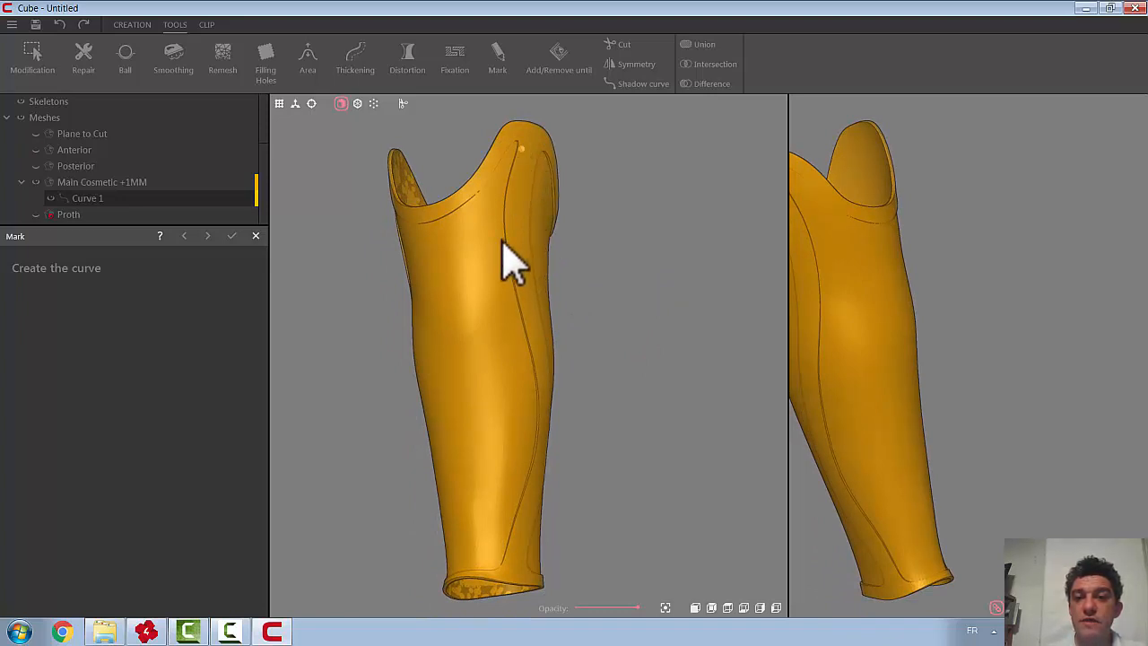
pyautogui.click(437, 212)
pyautogui.click(497, 263)
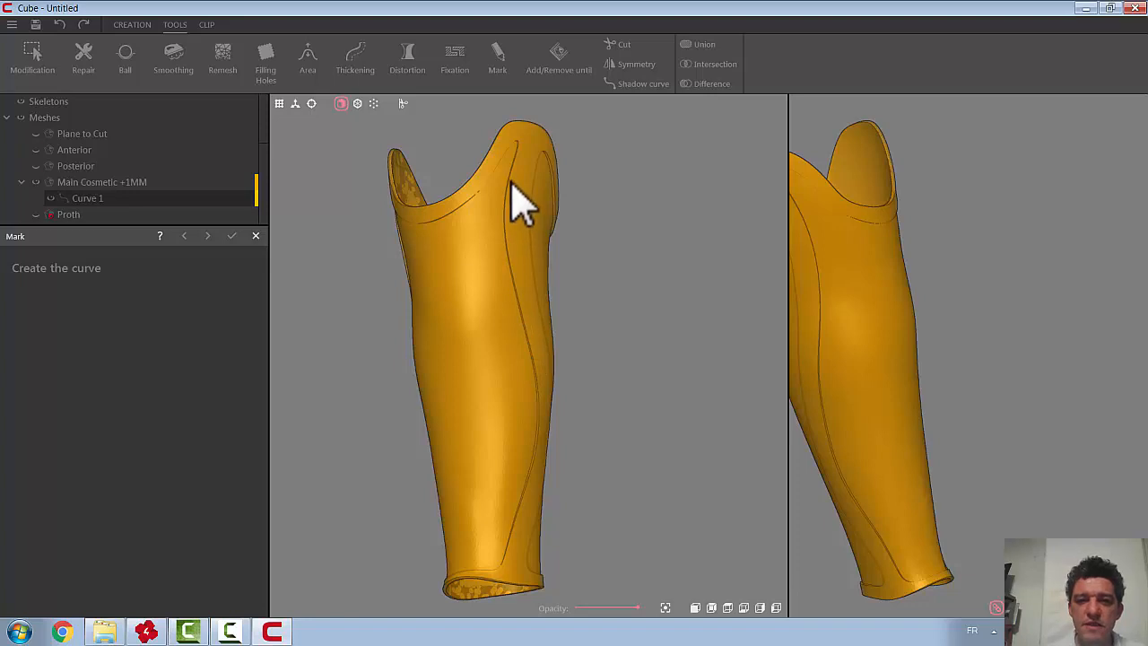
pyautogui.scroll(3, 509, 187)
pyautogui.scroll(2, 510, 190)
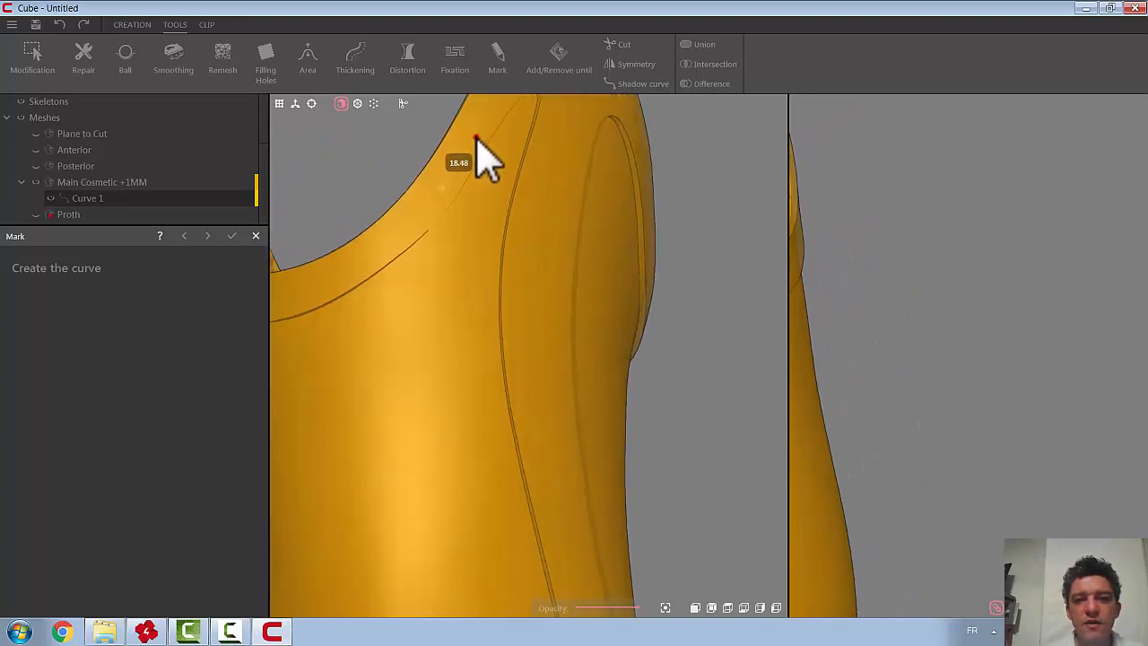
pyautogui.scroll(-4, 478, 152)
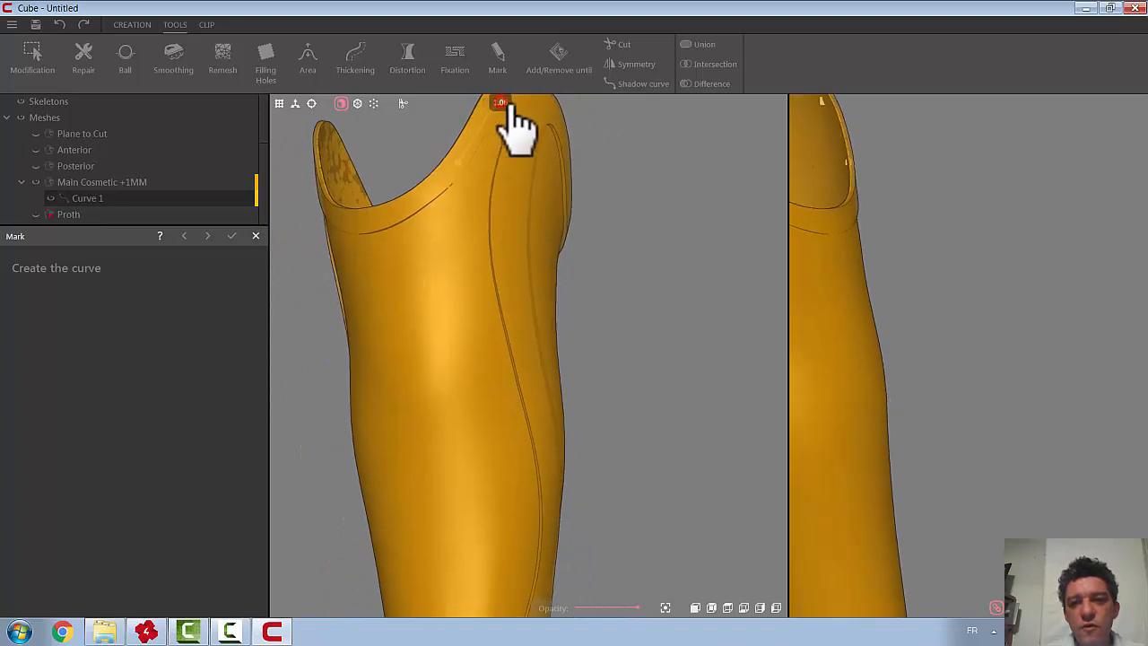
pyautogui.click(499, 174)
pyautogui.click(493, 224)
pyautogui.click(501, 278)
pyautogui.click(514, 334)
pyautogui.click(523, 378)
# Continue the curve along the lower part of the same side line to the bottom corner of the anterior area
pyautogui.moveTo(497, 413); pyautogui.dragTo(403, 243, button='middle')
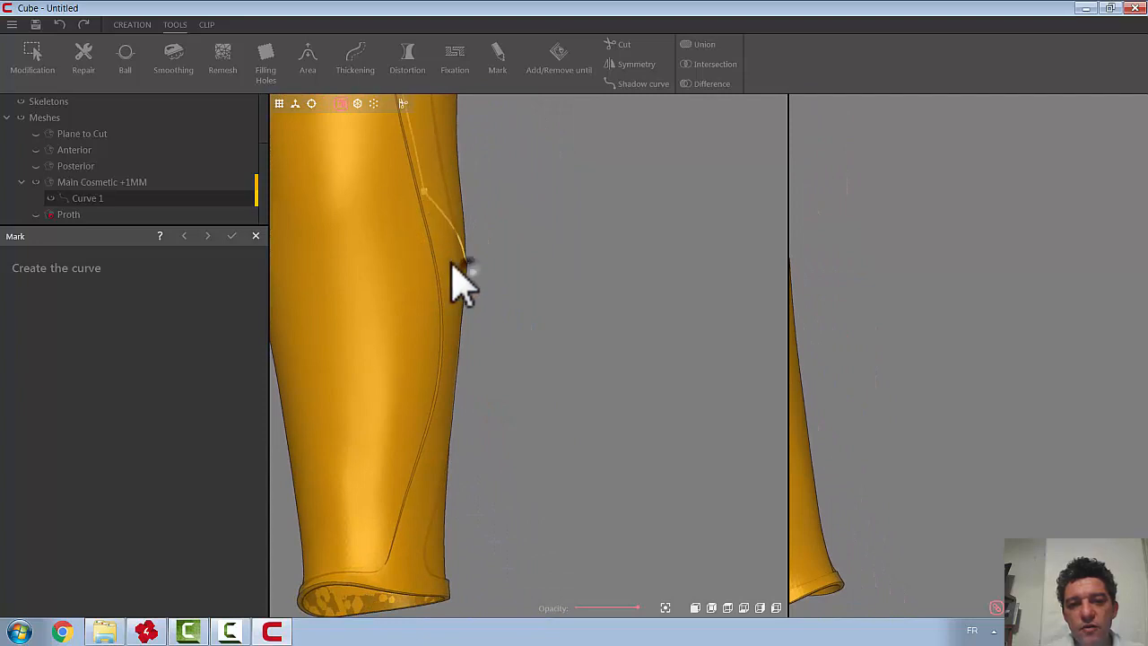
pyautogui.moveTo(461, 277); pyautogui.dragTo(436, 275, button='middle')
pyautogui.click(453, 235)
pyautogui.click(464, 304)
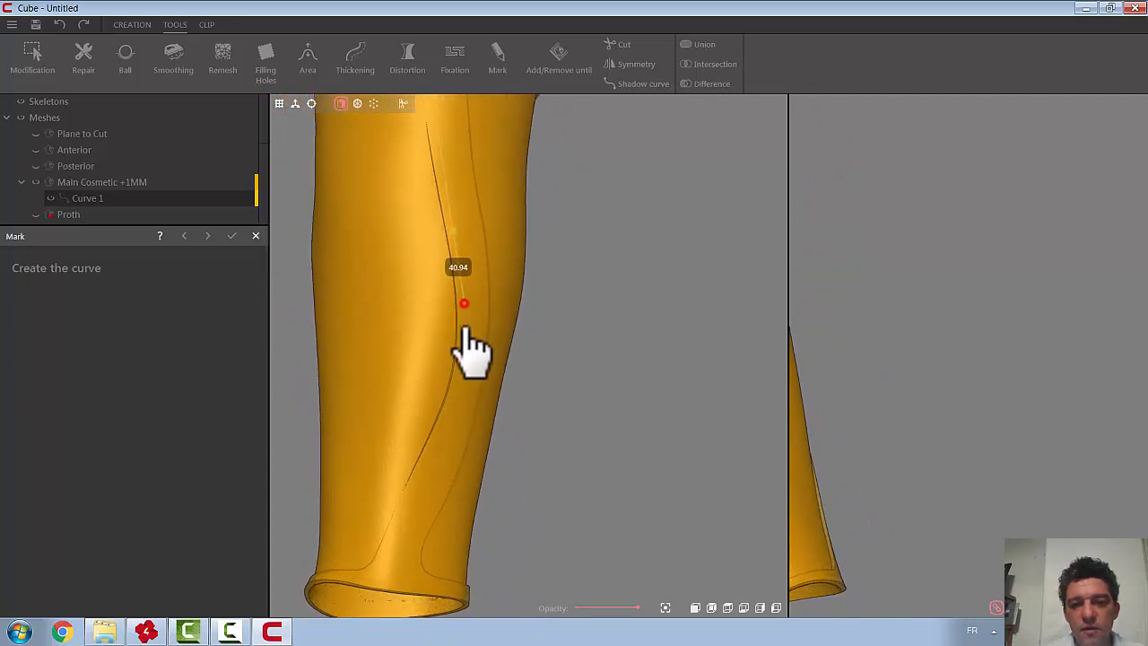
pyautogui.click(457, 354)
pyautogui.click(448, 403)
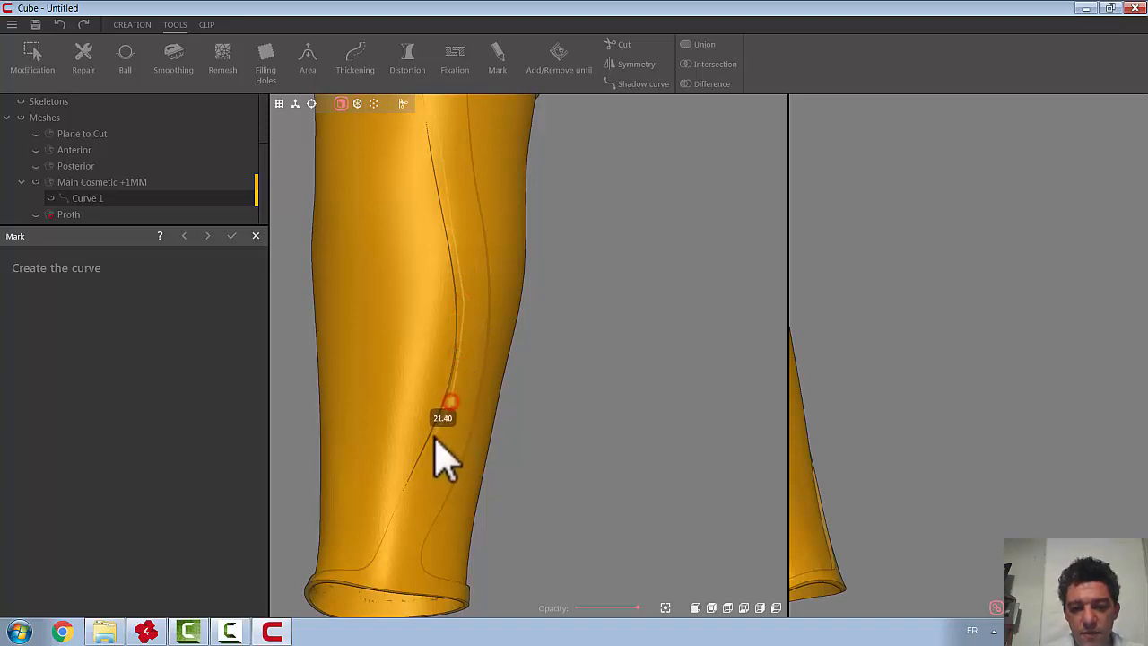
pyautogui.click(432, 441)
pyautogui.click(408, 492)
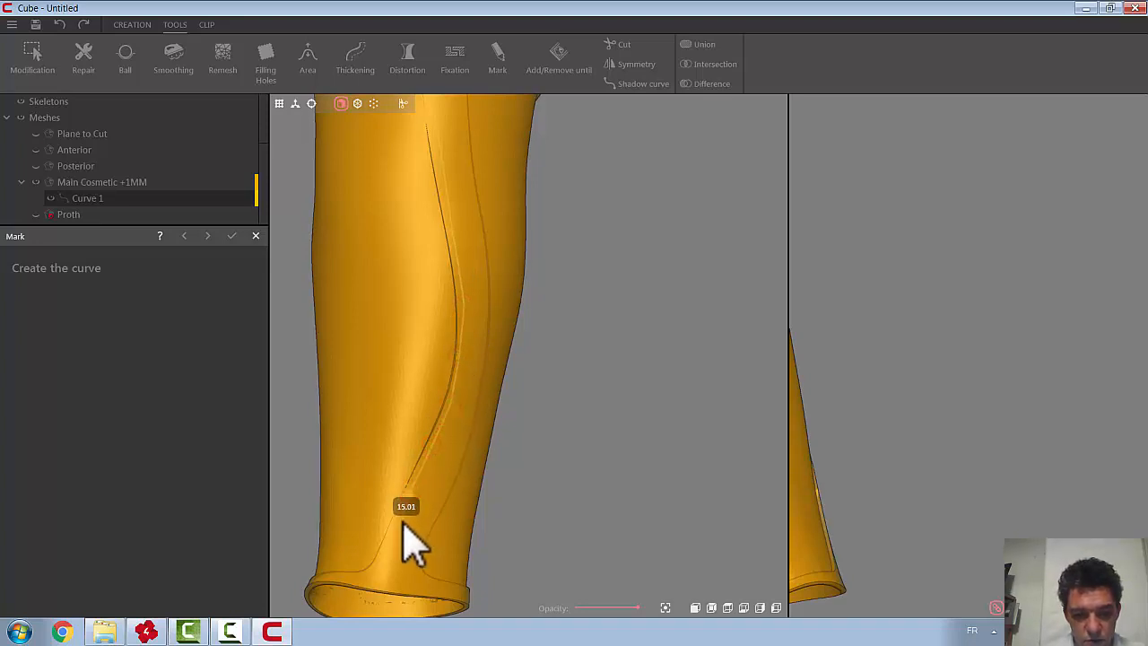
pyautogui.click(375, 574)
# Trace the curve across the front along the bottom border of the anterior area
pyautogui.scroll(-5, 376, 575)
pyautogui.moveTo(400, 574); pyautogui.dragTo(417, 574, button='middle')
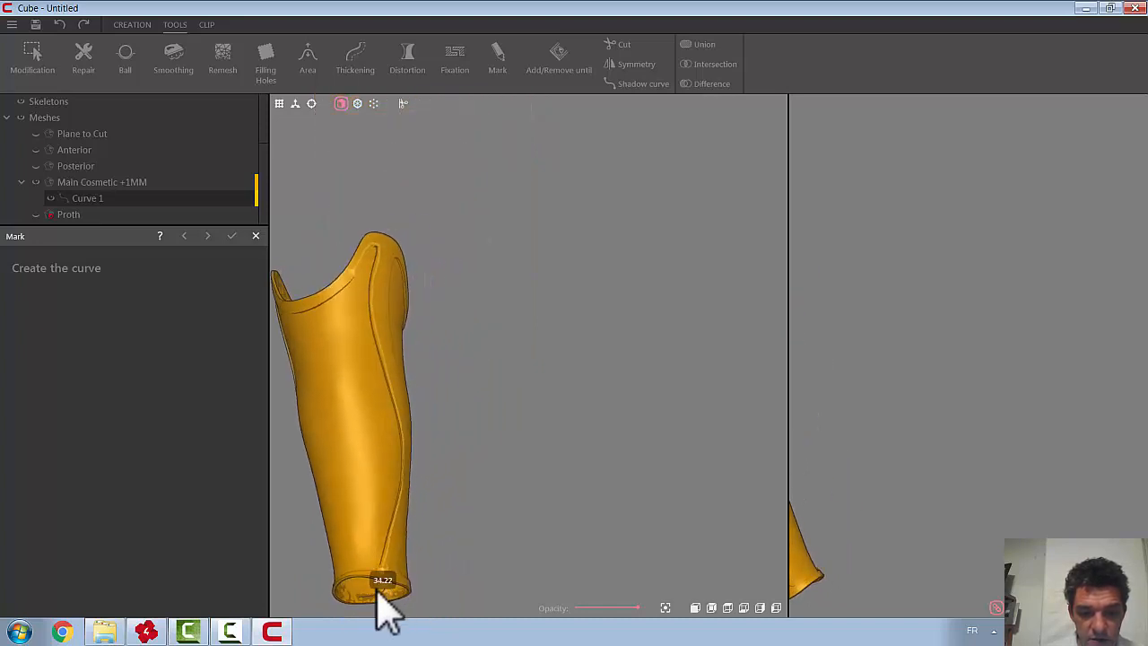
pyautogui.scroll(6, 386, 608)
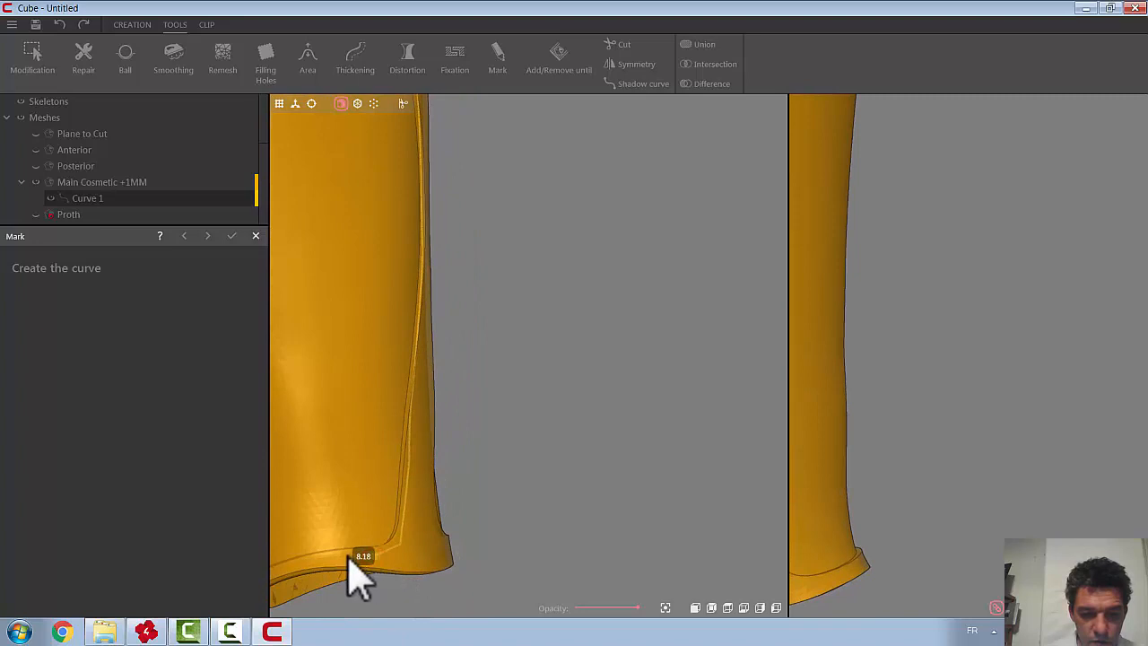
pyautogui.click(312, 560)
pyautogui.click(288, 565)
# Trace the curve up the opposite side line of the anterior area from the bottom corner to the calf
pyautogui.moveTo(436, 519); pyautogui.dragTo(639, 371, button='middle')
pyautogui.moveTo(644, 391); pyautogui.dragTo(749, 369, button='right')
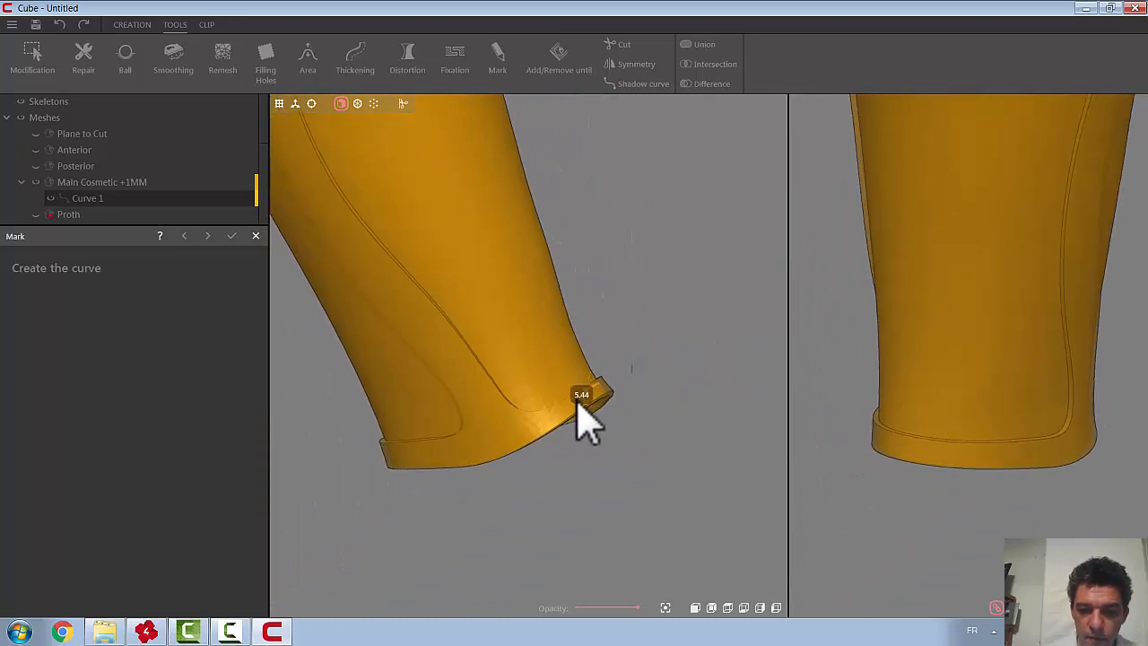
pyautogui.click(500, 405)
pyautogui.click(430, 312)
pyautogui.click(350, 219)
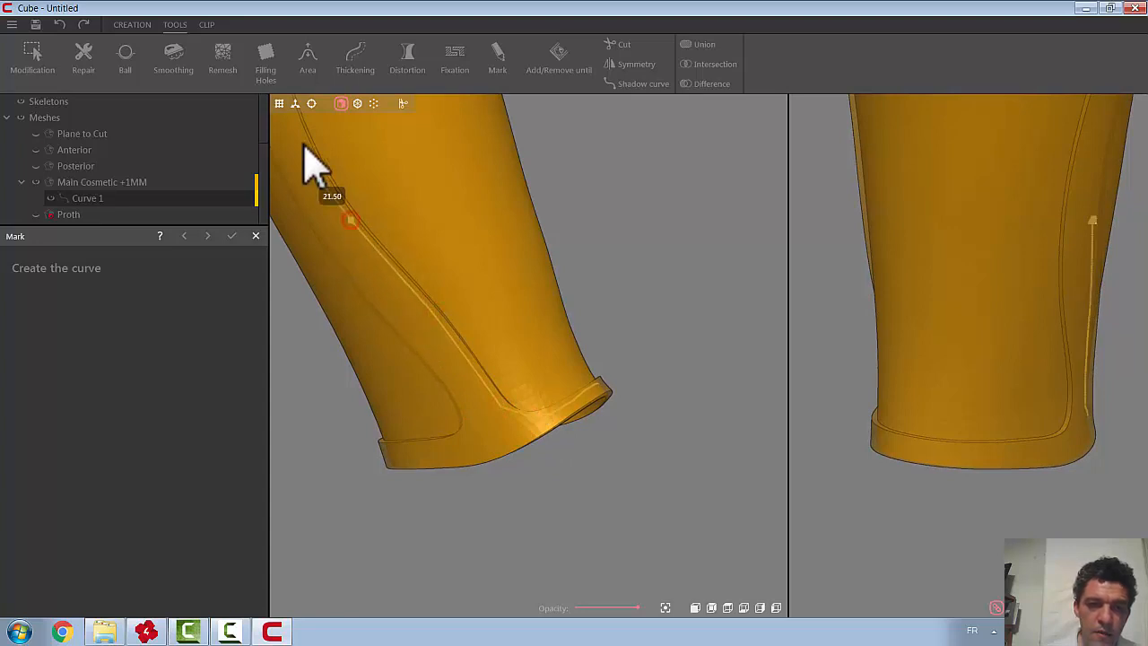
pyautogui.click(300, 132)
pyautogui.moveTo(350, 149); pyautogui.dragTo(606, 505, button='middle')
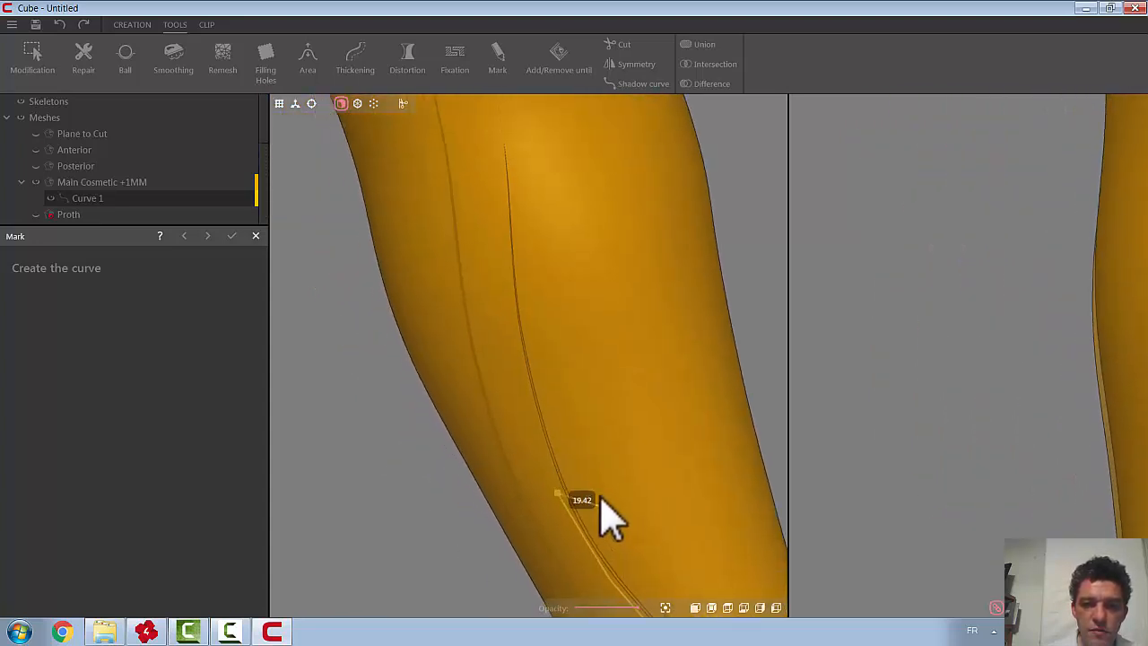
pyautogui.click(521, 378)
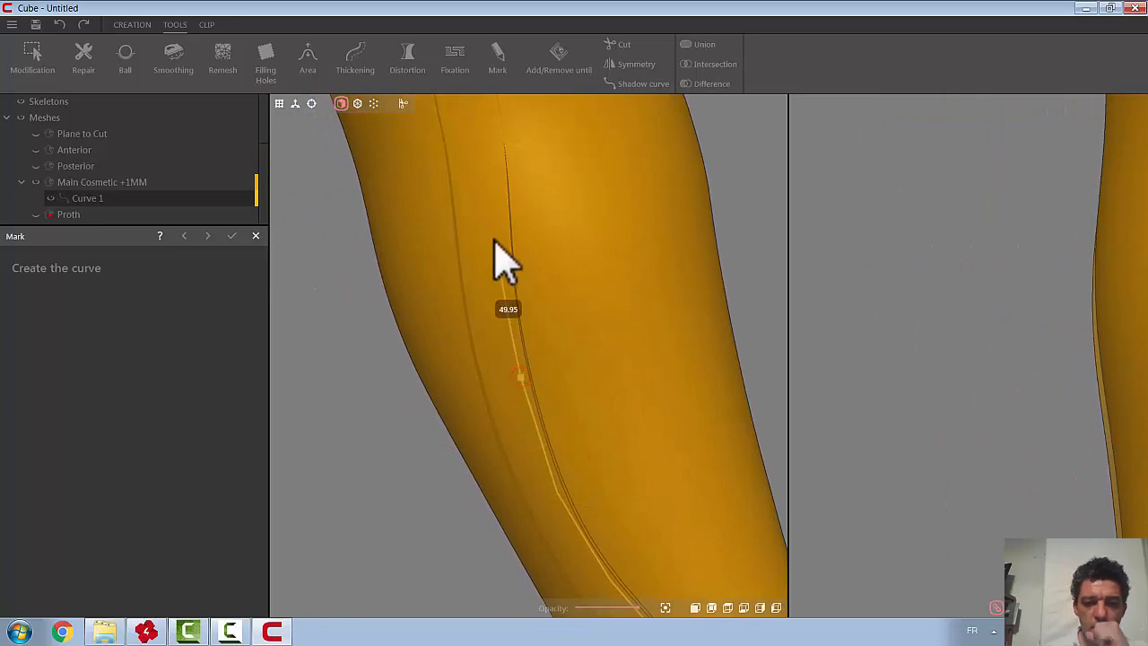
pyautogui.click(502, 244)
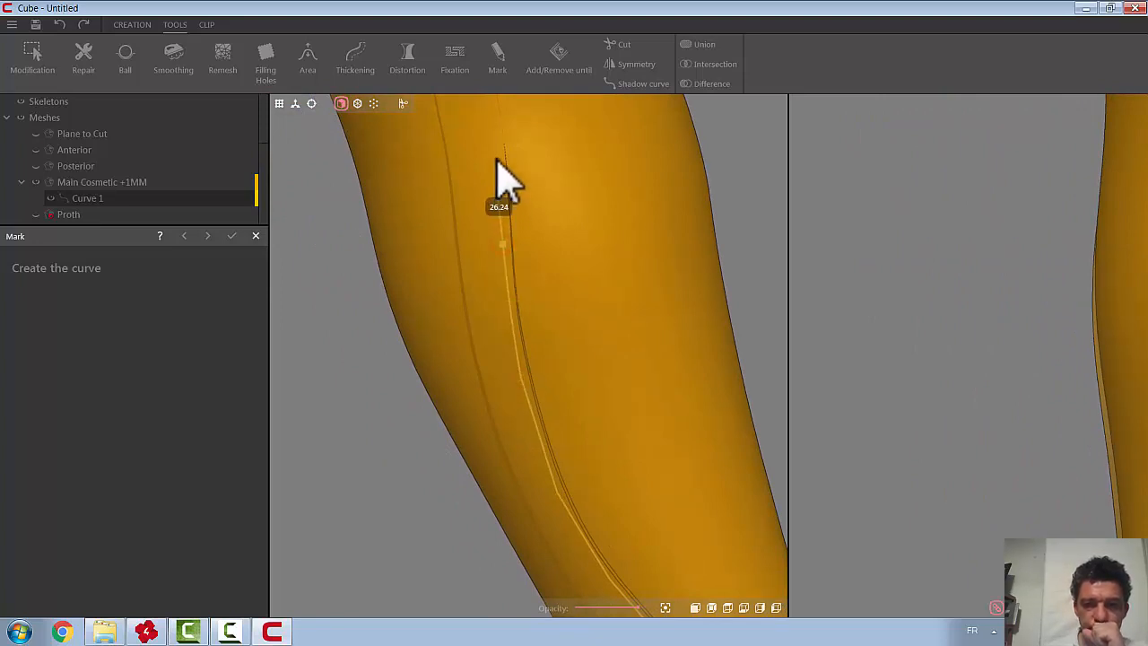
pyautogui.click(496, 125)
# Extend the curve from the calf to the upper tip of the opposite side line
pyautogui.moveTo(523, 129); pyautogui.dragTo(544, 490, button='middle')
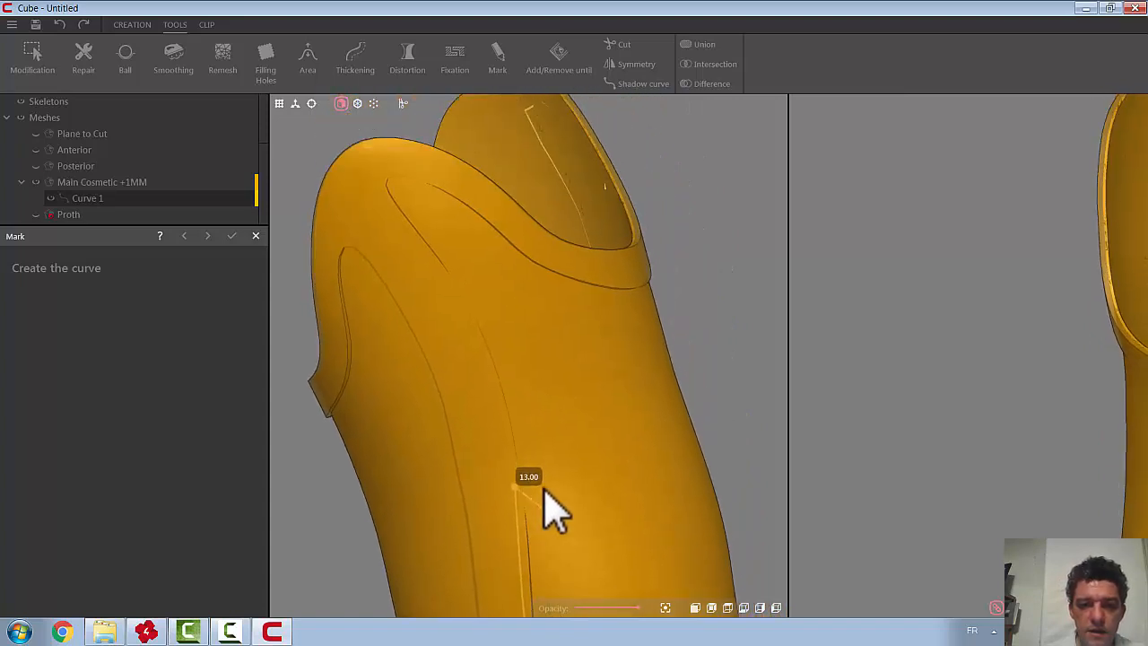
pyautogui.click(485, 361)
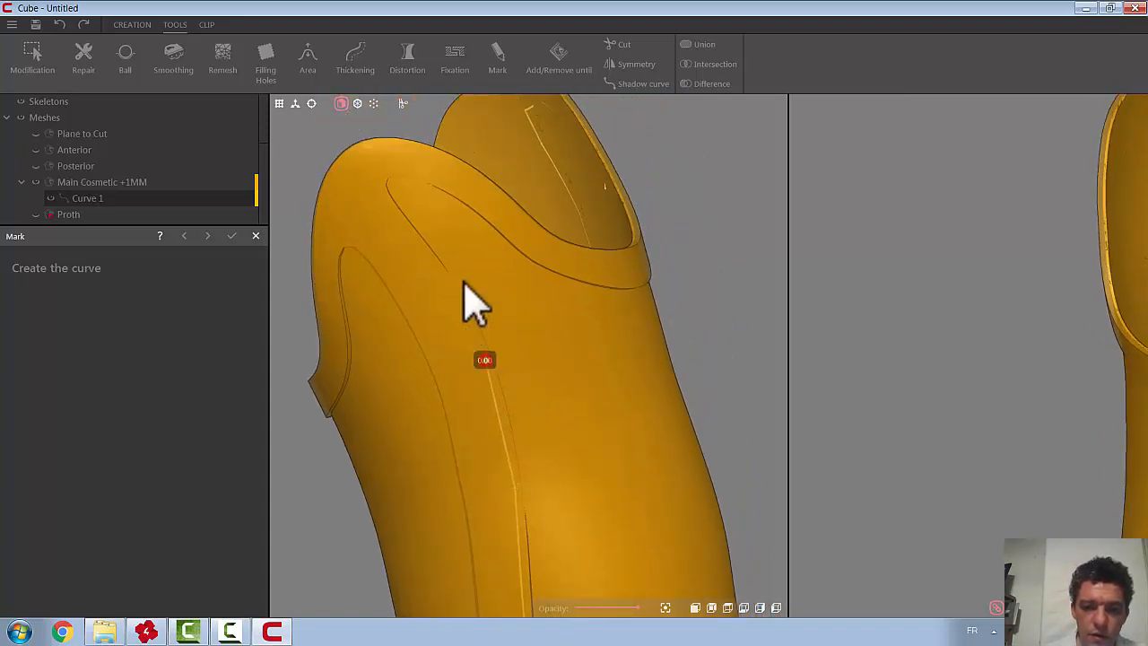
pyautogui.click(424, 253)
pyautogui.click(378, 182)
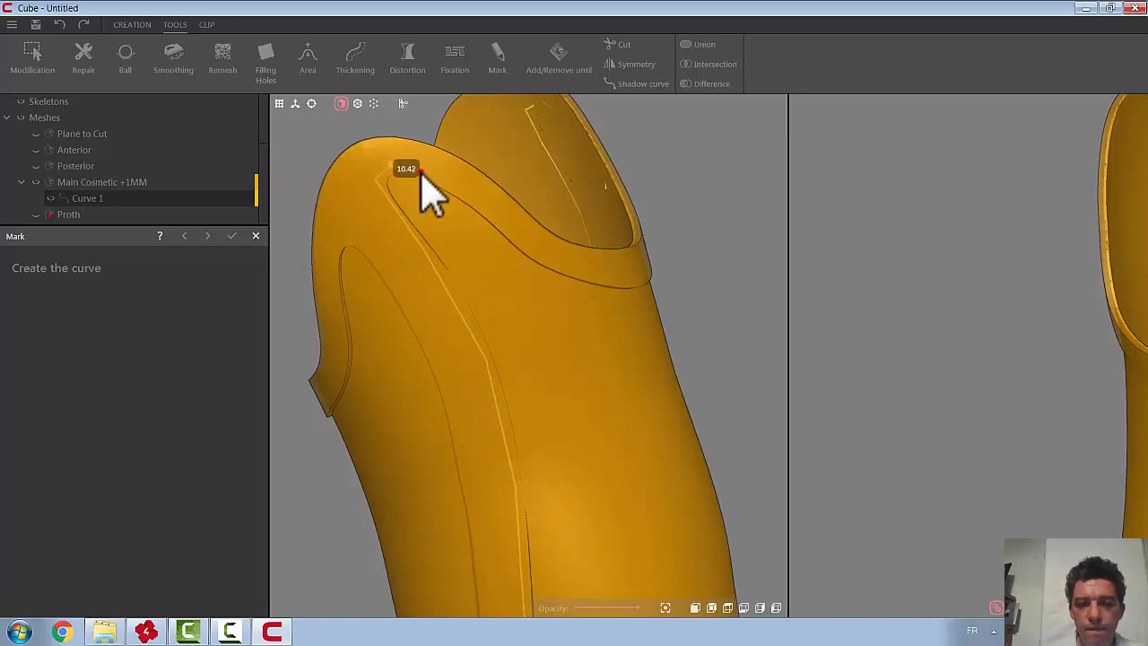
# Trace the curve along the anterior area's top rim, close it at its starting point and continue to the Mark parameters
pyautogui.click(421, 172)
pyautogui.click(492, 213)
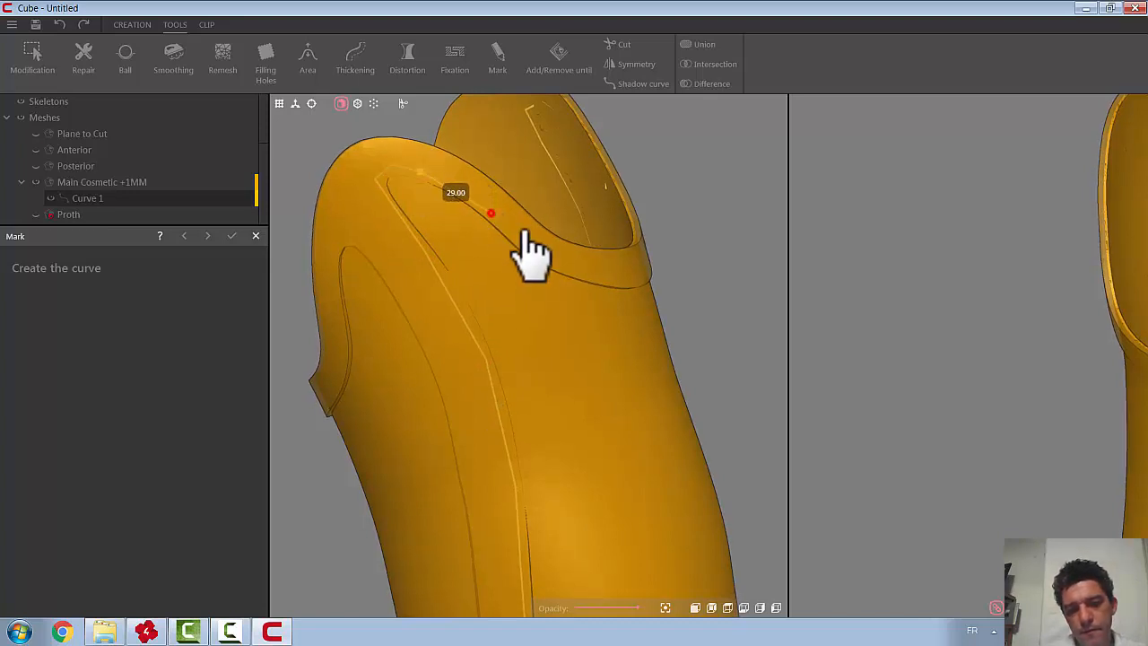
pyautogui.click(536, 253)
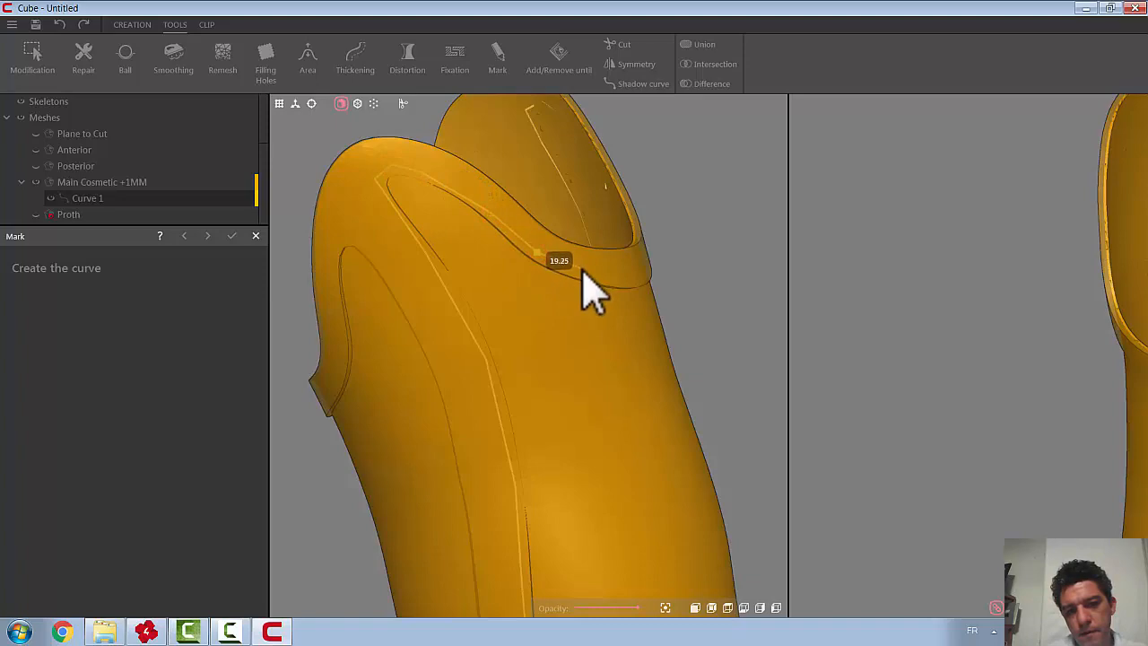
pyautogui.click(583, 274)
pyautogui.click(622, 276)
pyautogui.moveTo(627, 327); pyautogui.dragTo(446, 341, button='middle')
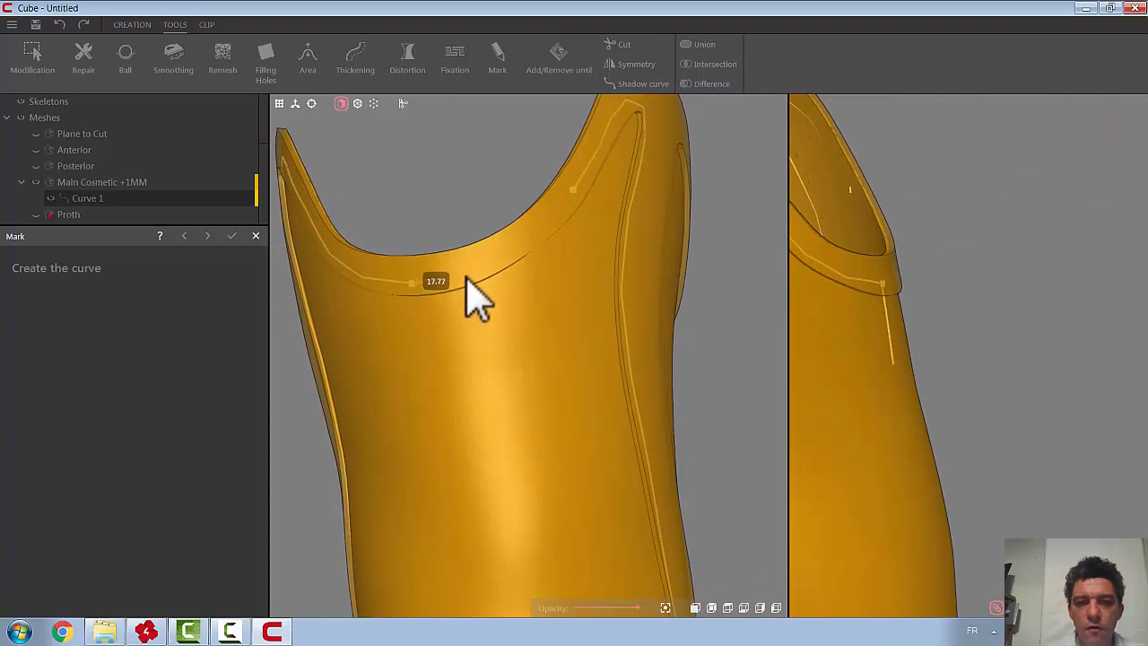
pyautogui.click(522, 253)
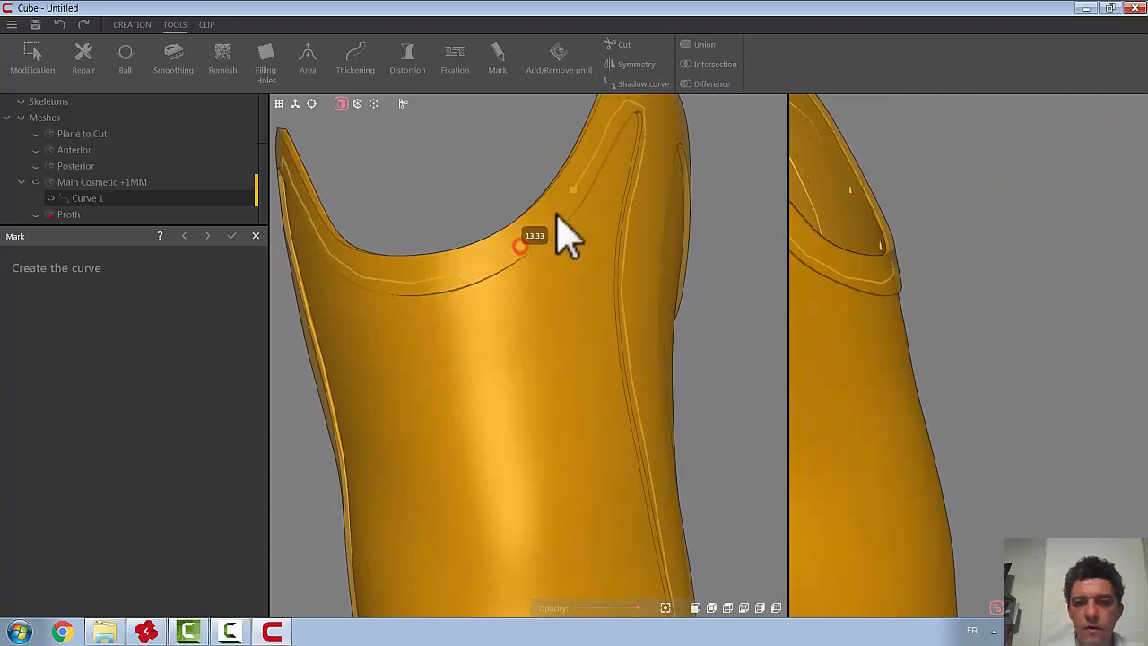
pyautogui.click(572, 192)
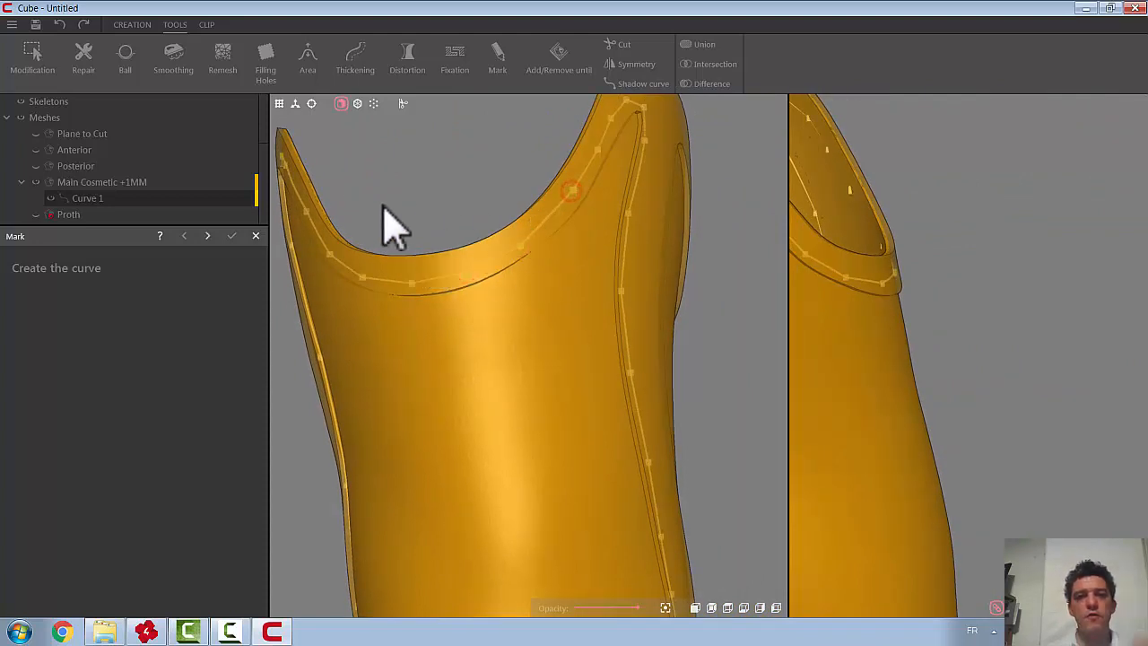
pyautogui.click(208, 235)
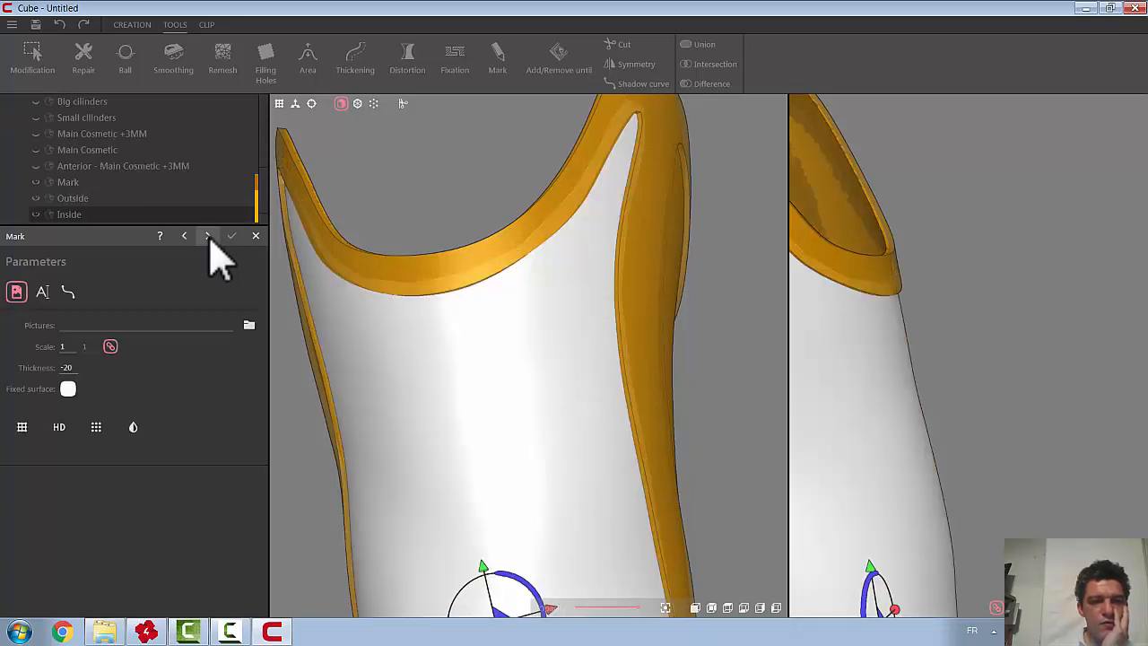
# Load Hexagonos.jpg from the Texturess folder on the desktop as the picture for the mark
pyautogui.scroll(-7, 454, 367)
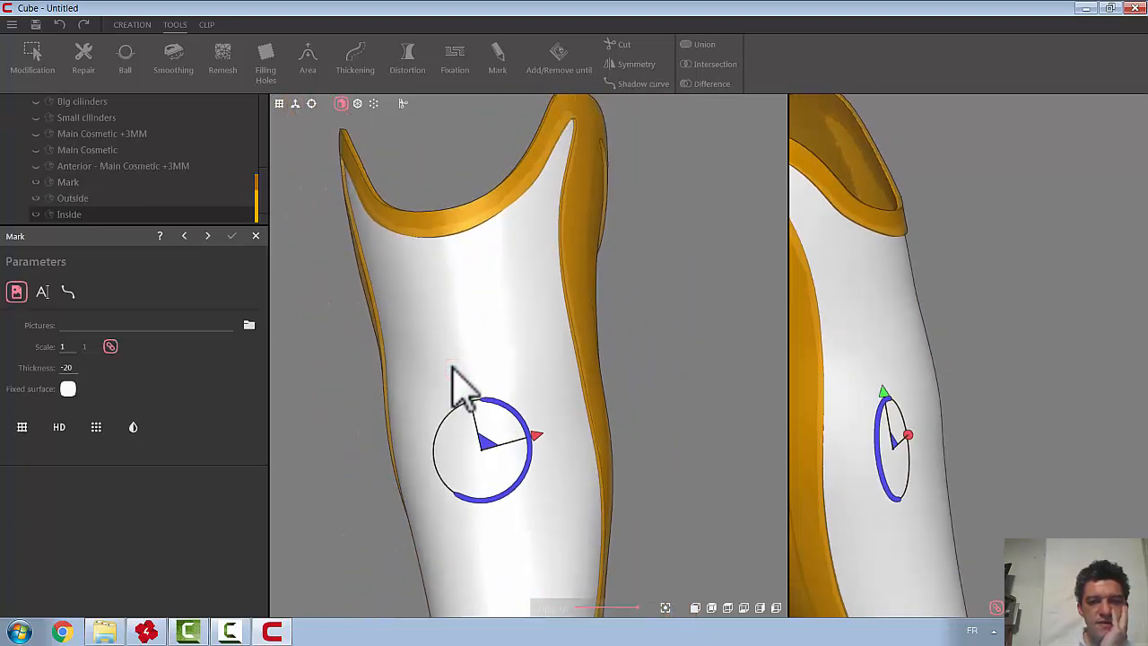
pyautogui.moveTo(560, 419); pyautogui.dragTo(584, 428, button='middle')
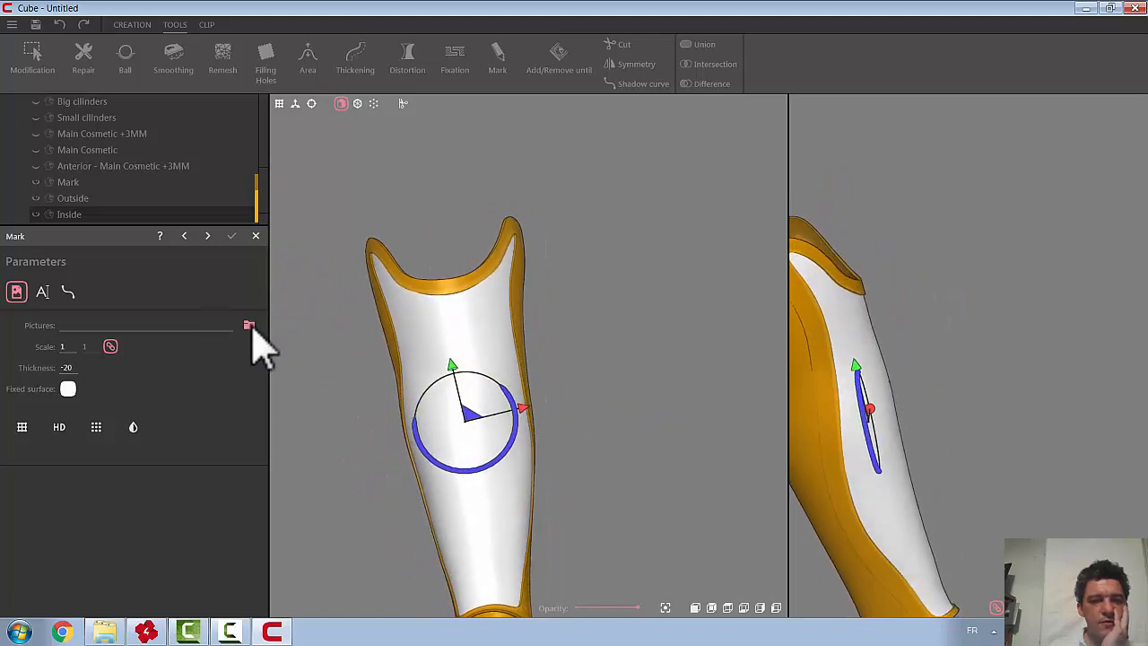
pyautogui.click(249, 325)
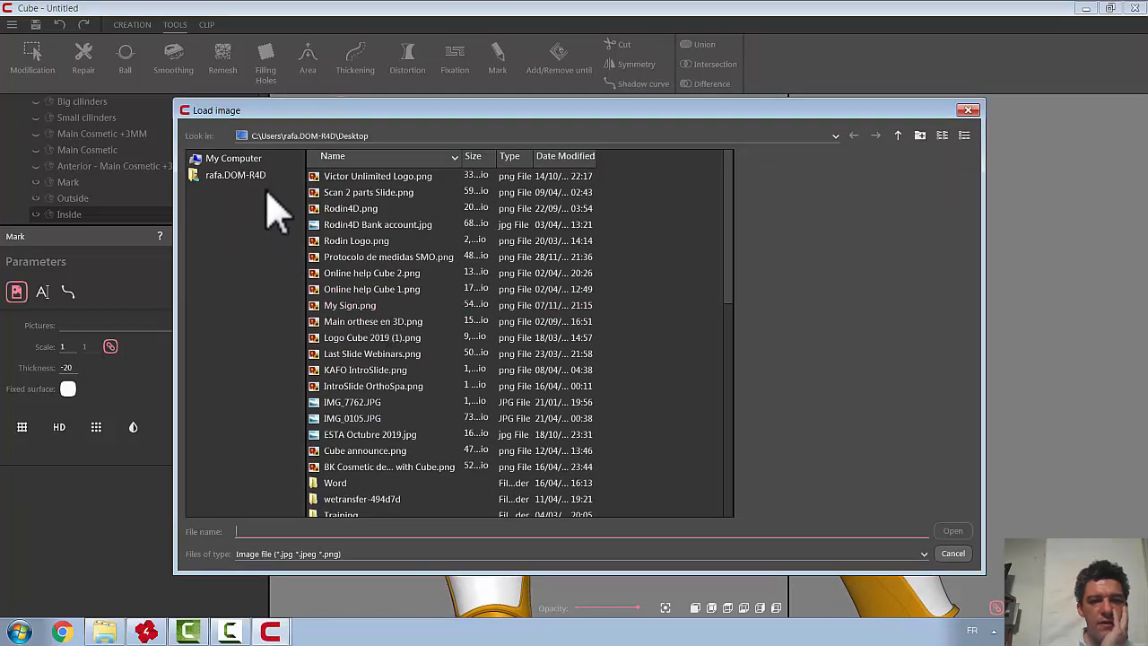
pyautogui.click(263, 176)
pyautogui.doubleClick(343, 370)
pyautogui.scroll(-3, 617, 336)
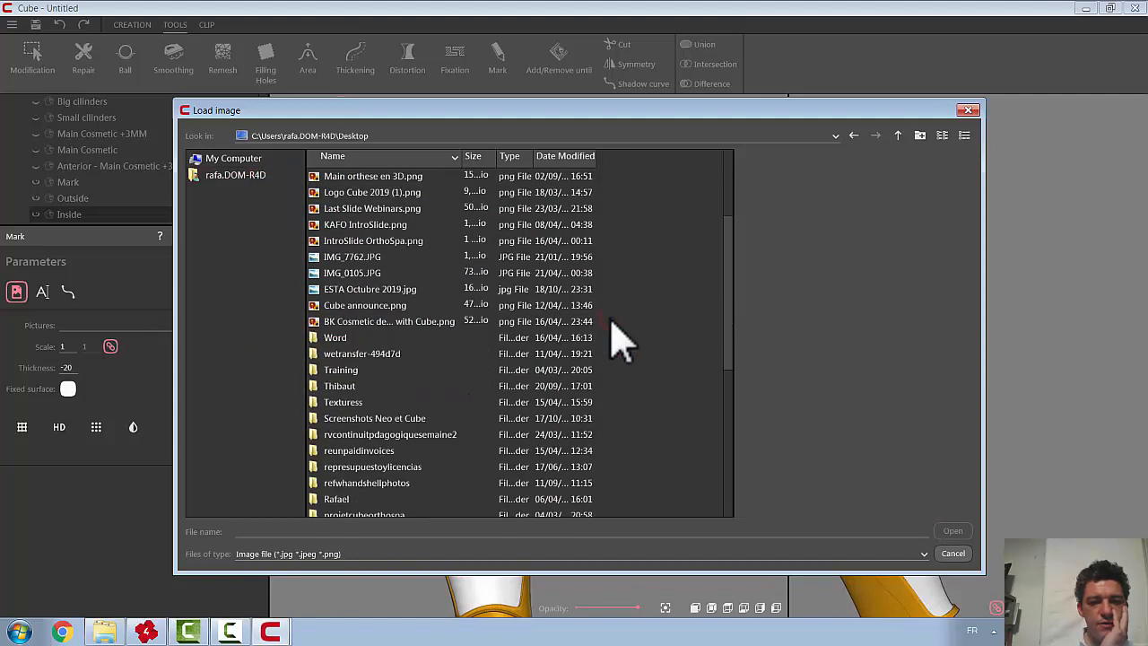
pyautogui.doubleClick(357, 403)
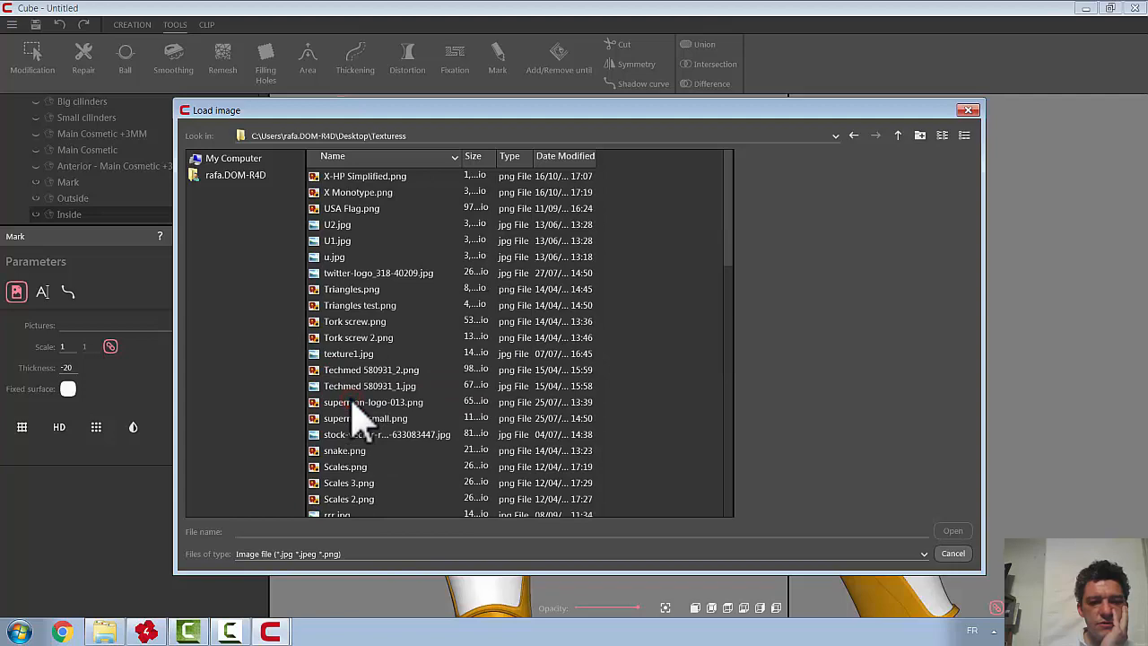
pyautogui.scroll(-6, 628, 327)
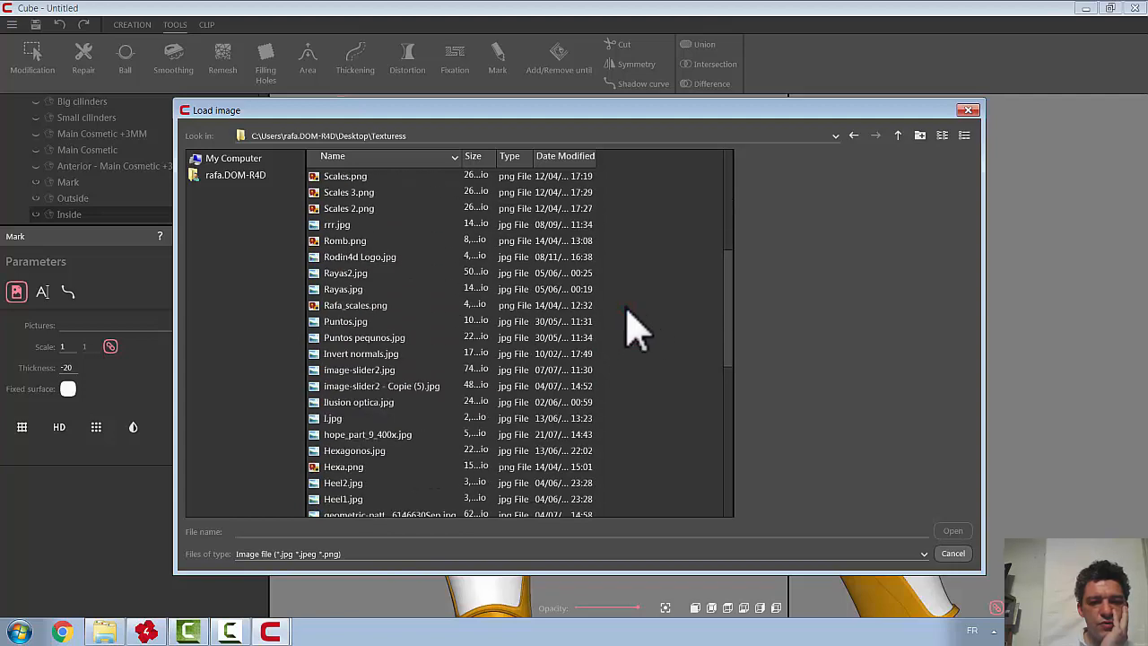
pyautogui.scroll(-2, 628, 332)
pyautogui.click(352, 355)
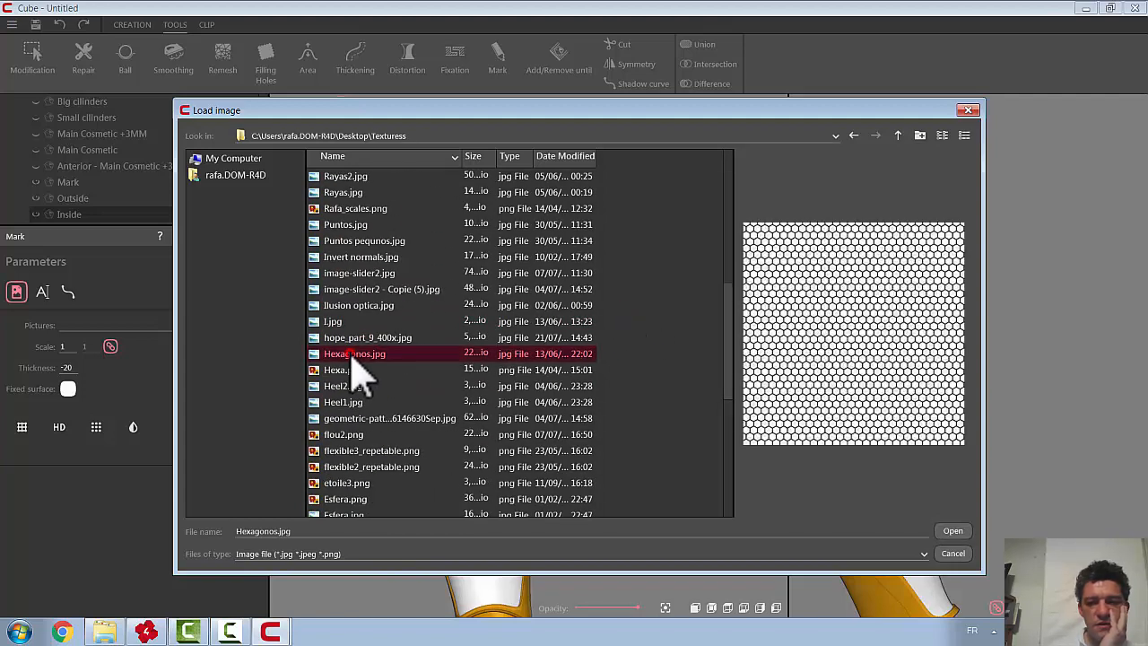
pyautogui.click(953, 532)
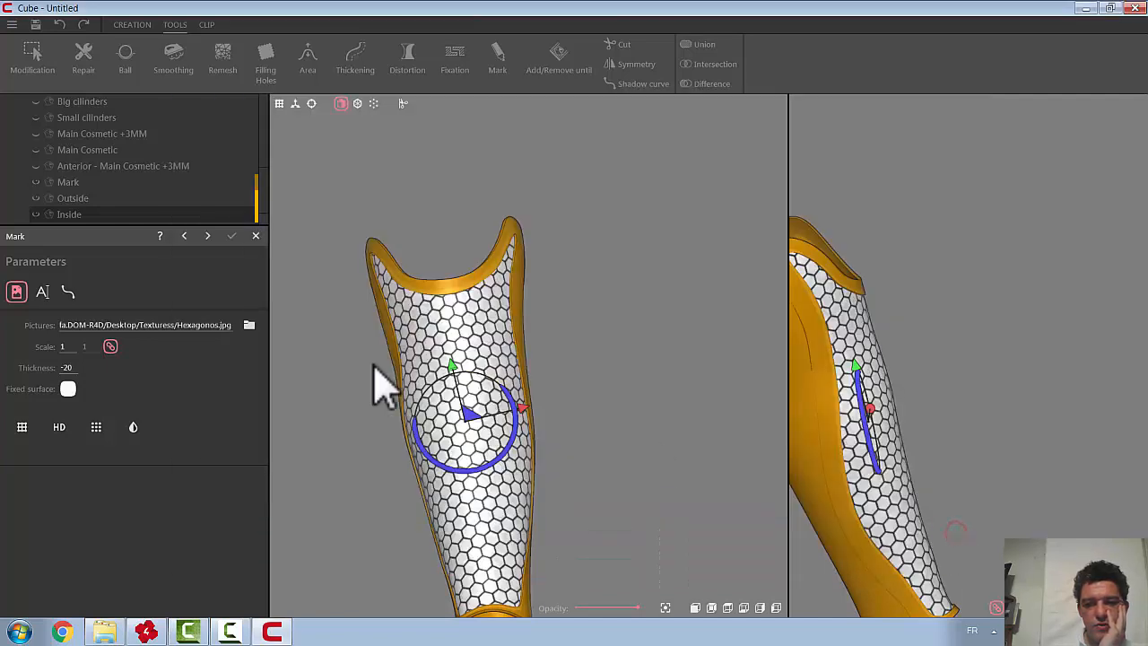
# Rotate the hexagon picture slightly in the front view to straighten it on the anterior area, and check it from the side
pyautogui.click(697, 608)
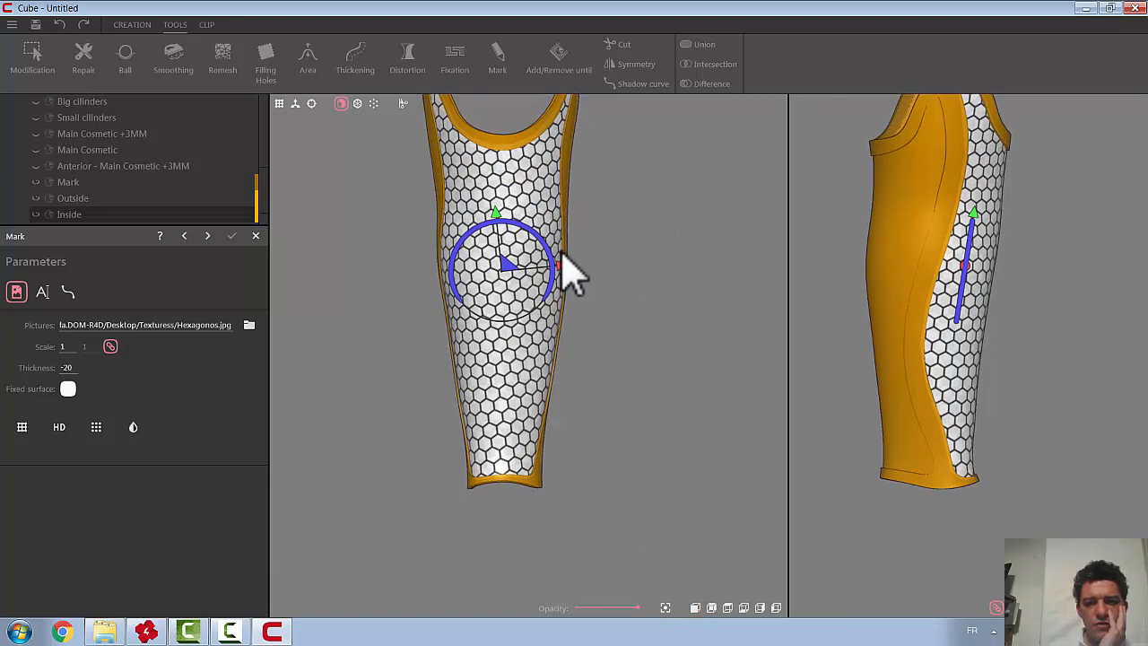
pyautogui.moveTo(557, 269)
pyautogui.mouseDown()
pyautogui.moveTo(551, 261)
pyautogui.moveTo(561, 285)
pyautogui.moveTo(553, 267)
pyautogui.mouseUp()
pyautogui.moveTo(662, 230); pyautogui.dragTo(584, 240, button='right')
pyautogui.moveTo(647, 223); pyautogui.dragTo(631, 288, button='middle')
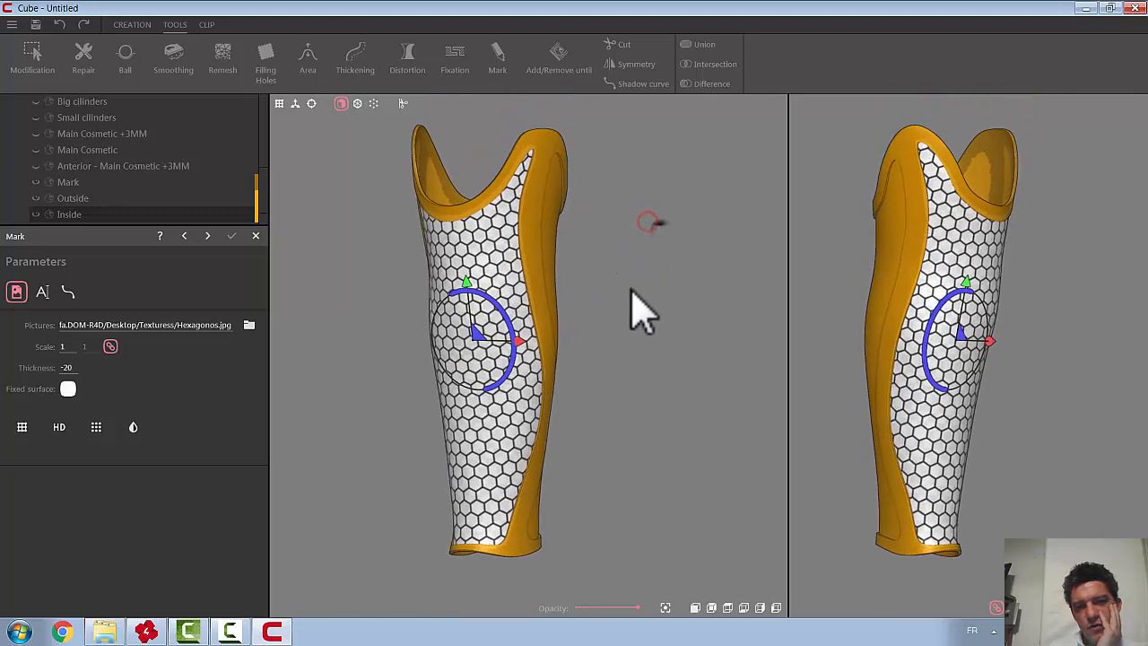
# Apply the hexagon mark to the anterior area with a thickness of 1, inspecting the embossed pattern before accepting it
pyautogui.moveTo(654, 290); pyautogui.dragTo(358, 270, button='right')
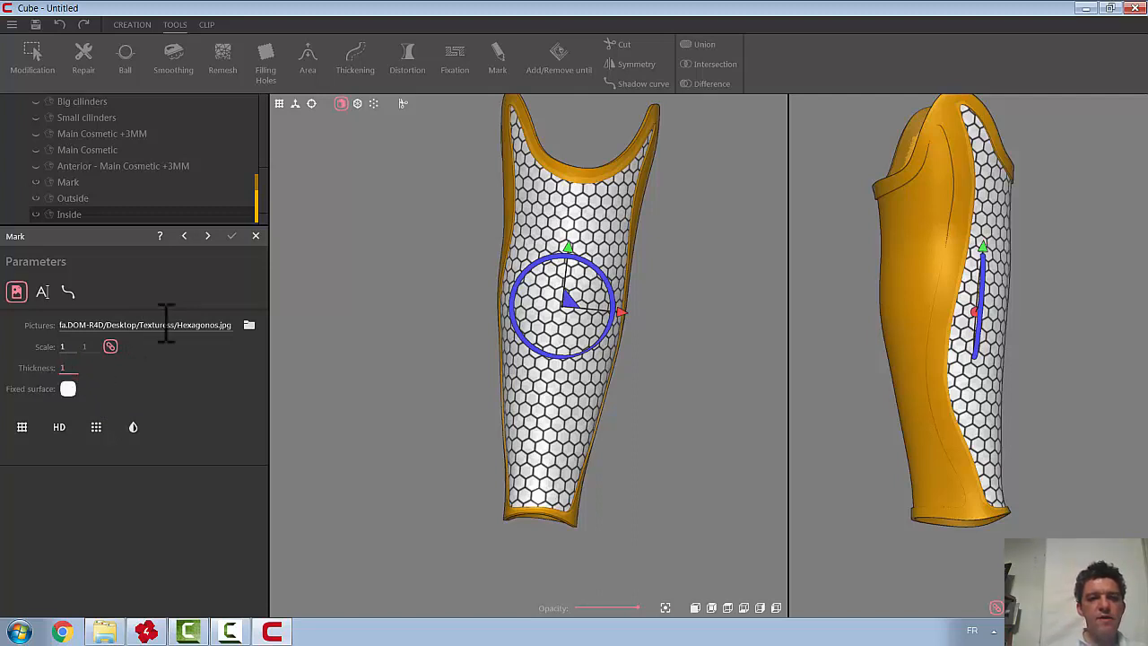
pyautogui.click(207, 236)
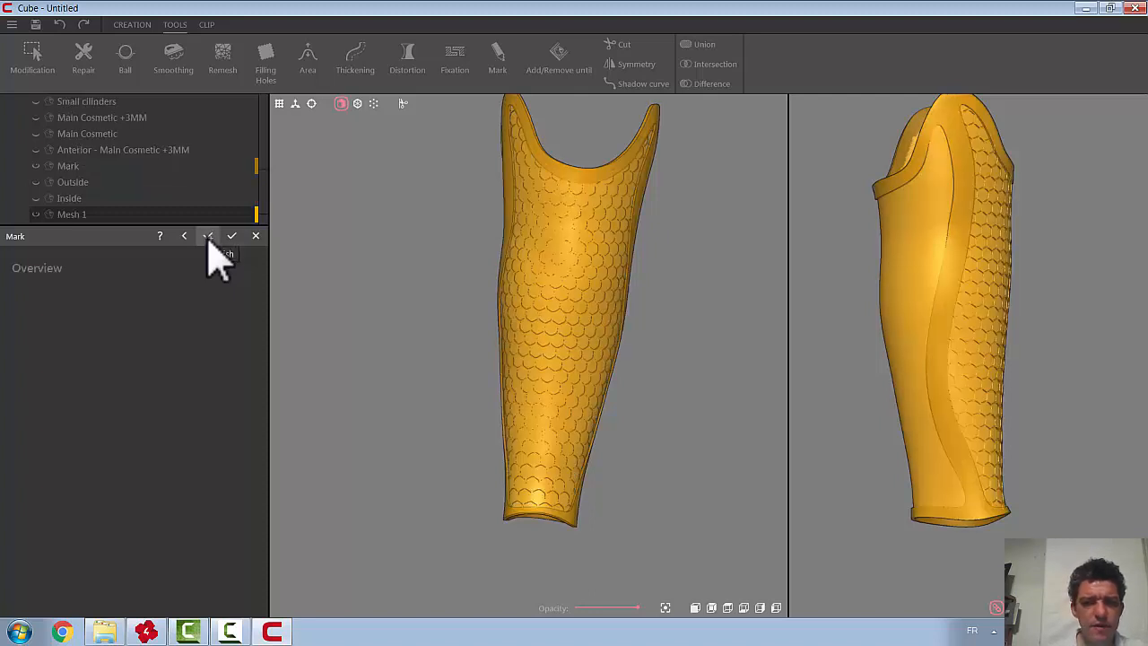
pyautogui.moveTo(511, 318); pyautogui.dragTo(442, 293, button='middle')
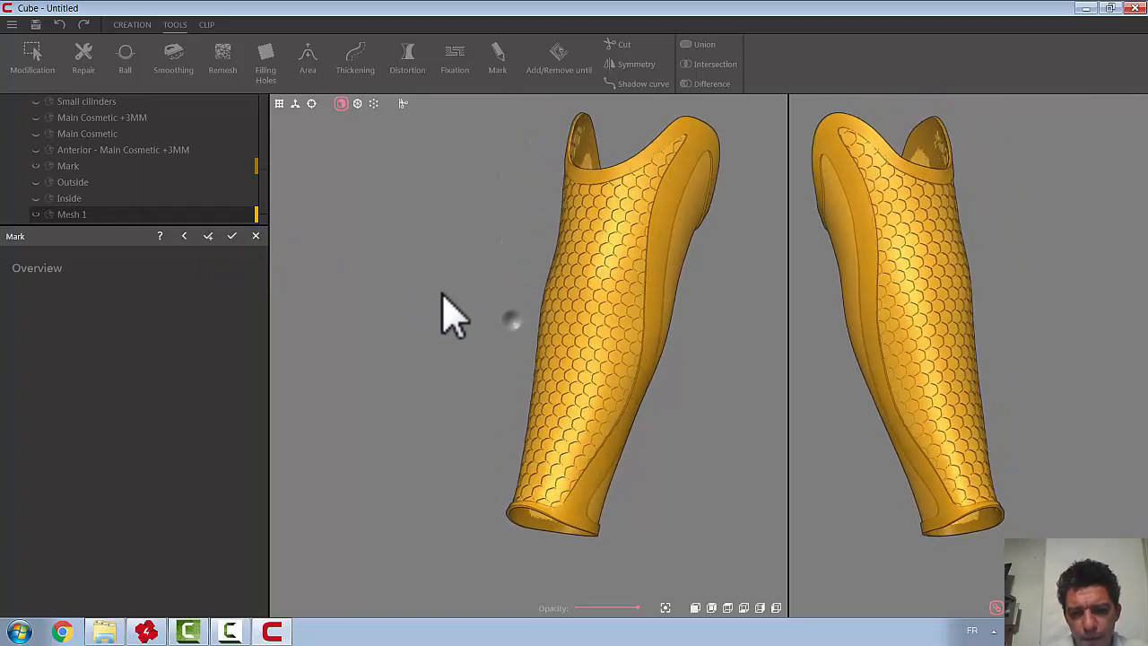
pyautogui.scroll(8, 584, 346)
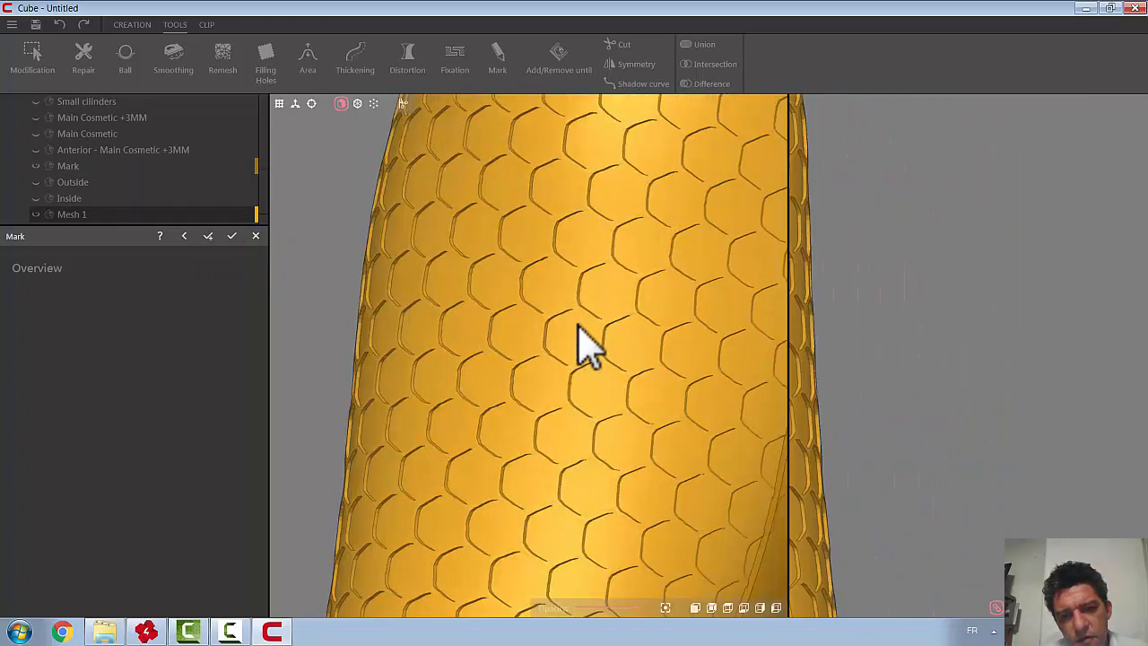
pyautogui.scroll(-10, 584, 346)
pyautogui.click(231, 236)
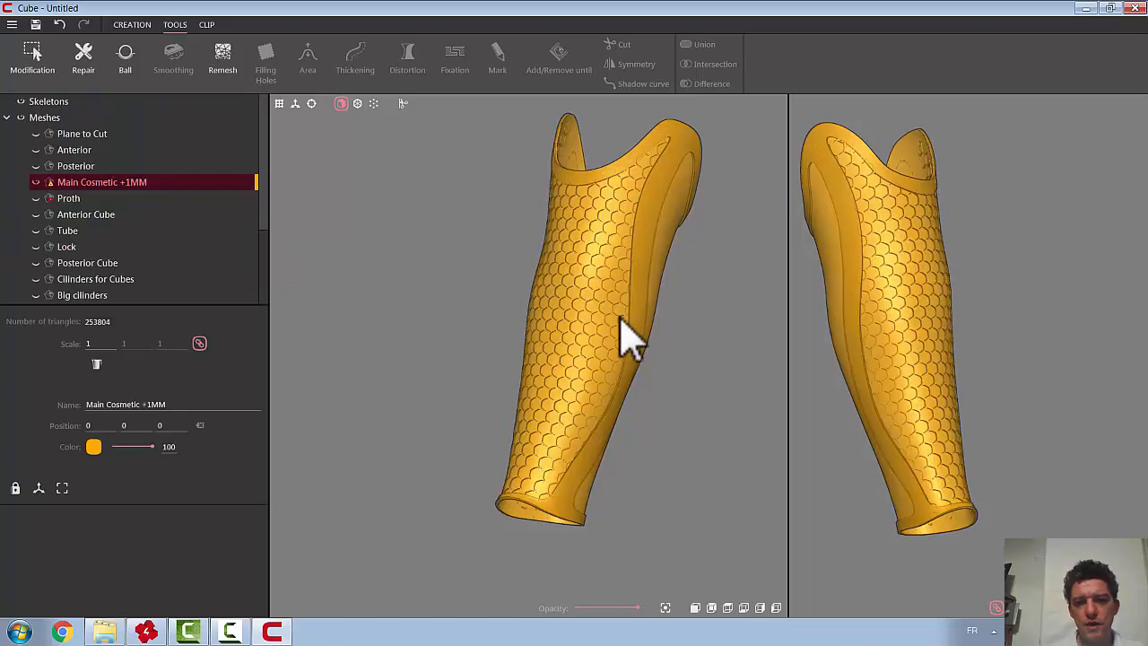
# Repair the Main Cosmetic +1MM mesh, declaring it as closed
pyautogui.moveTo(648, 325); pyautogui.dragTo(583, 287, button='middle')
pyautogui.click(86, 65)
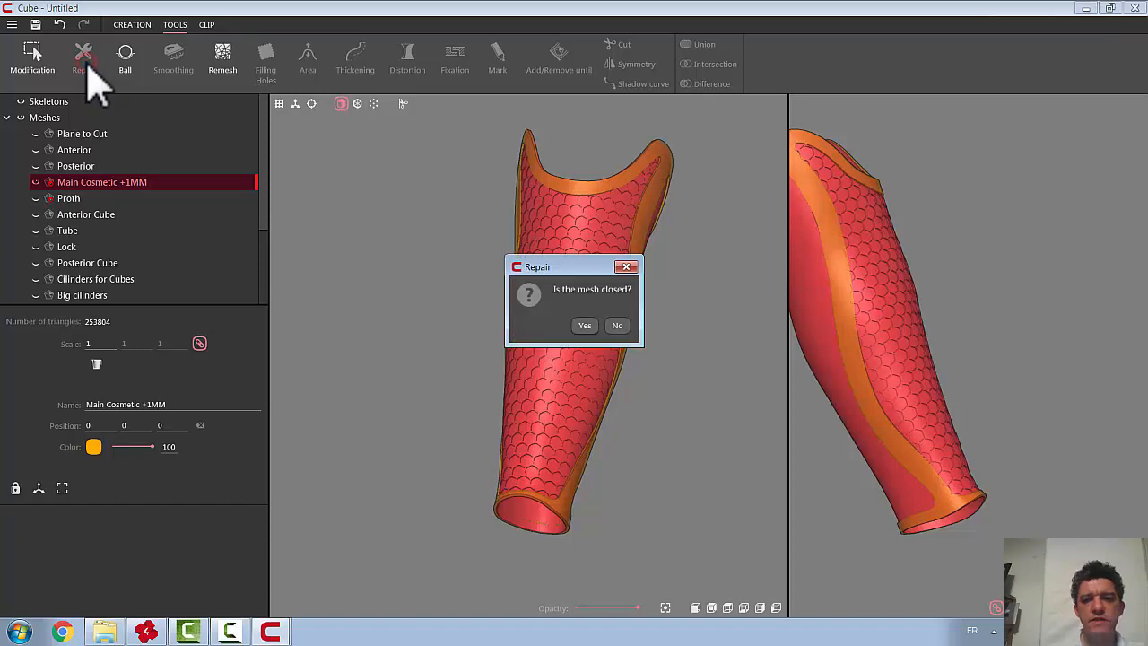
pyautogui.click(584, 326)
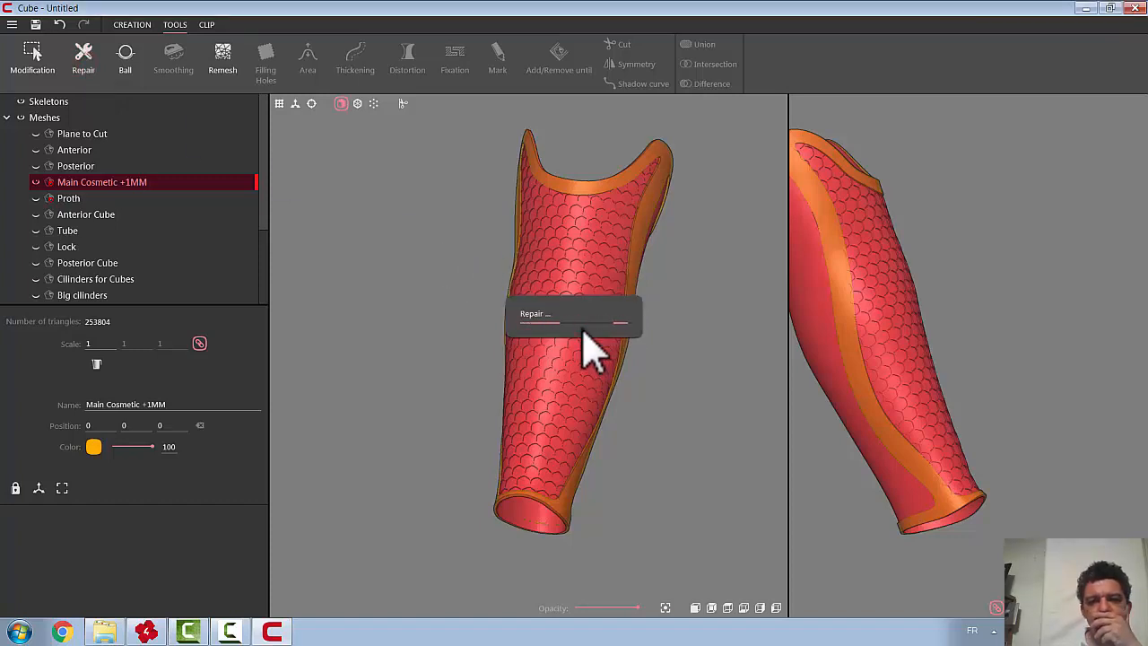
pyautogui.moveTo(673, 344); pyautogui.dragTo(527, 292, button='middle')
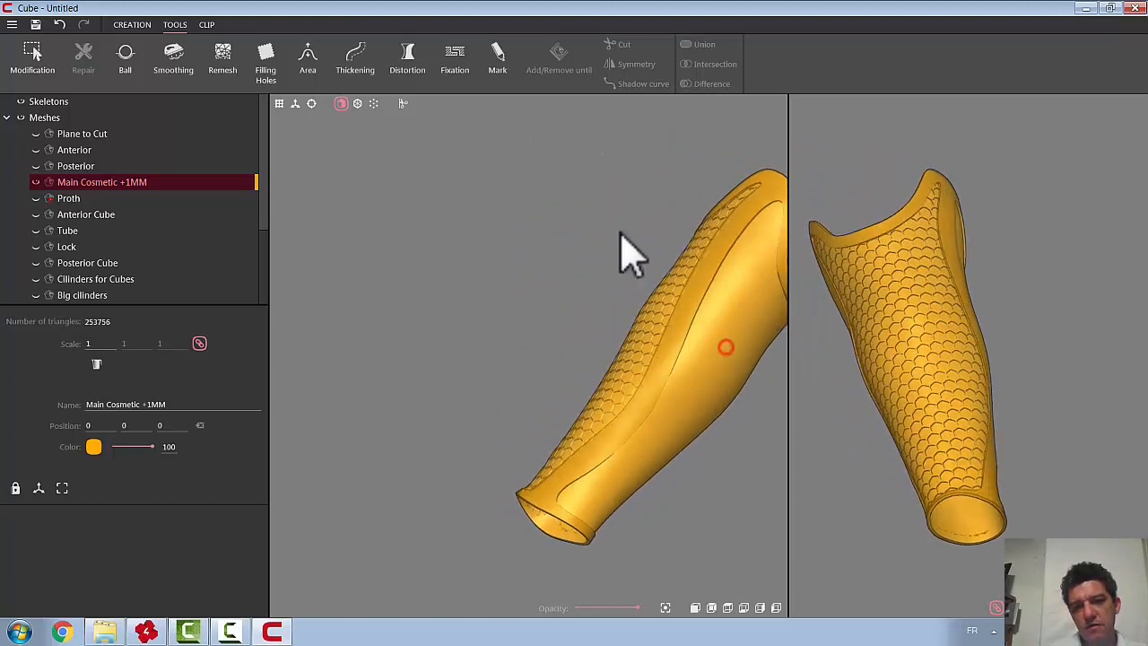
# Start a new Mark on Main Cosmetic +1MM and trace its curve along one side line of the posterior area down to the ankle
pyautogui.click(504, 59)
pyautogui.moveTo(678, 307); pyautogui.dragTo(583, 332, button='middle')
pyautogui.scroll(1, 614, 190)
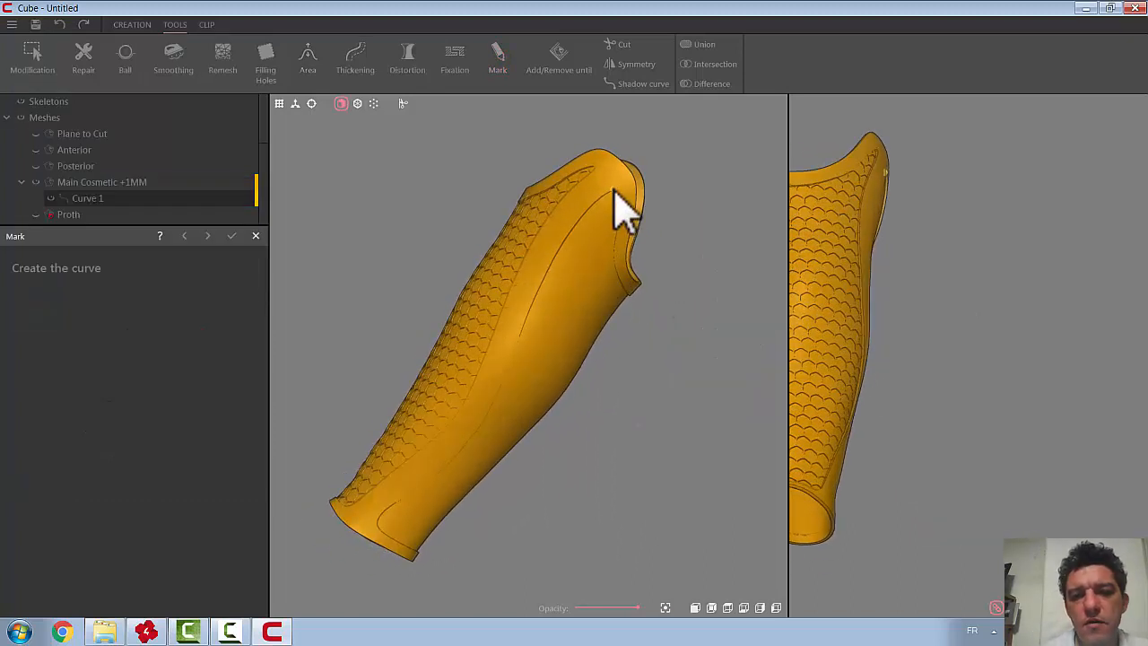
pyautogui.moveTo(588, 204)
pyautogui.mouseDown()
pyautogui.moveTo(543, 256)
pyautogui.moveTo(488, 402)
pyautogui.moveTo(372, 526)
pyautogui.mouseUp()
pyautogui.moveTo(405, 535); pyautogui.dragTo(437, 377, button='middle')
pyautogui.moveTo(429, 377)
pyautogui.mouseDown(button='right')
pyautogui.moveTo(413, 357)
pyautogui.moveTo(401, 373)
pyautogui.moveTo(431, 385)
pyautogui.mouseUp(button='right')
pyautogui.scroll(6, 366, 378)
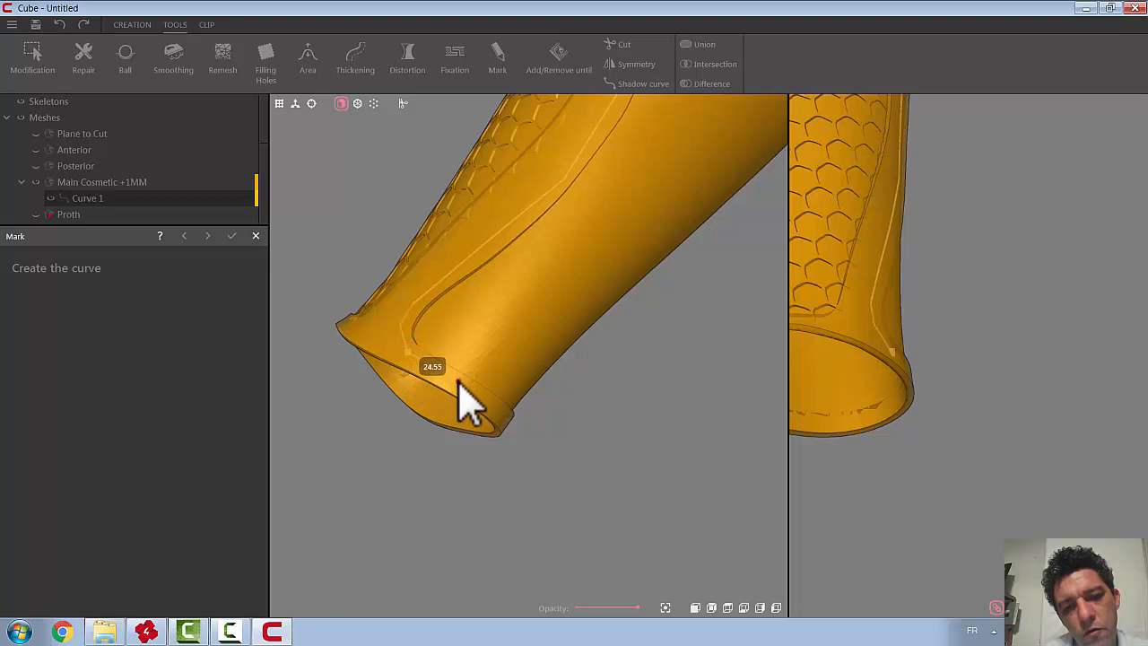
# Continue the curve along the posterior area's bottom rim, around the opposite lower corner and partway up that side line
pyautogui.moveTo(511, 438); pyautogui.dragTo(375, 325, button='right')
pyautogui.click(369, 326)
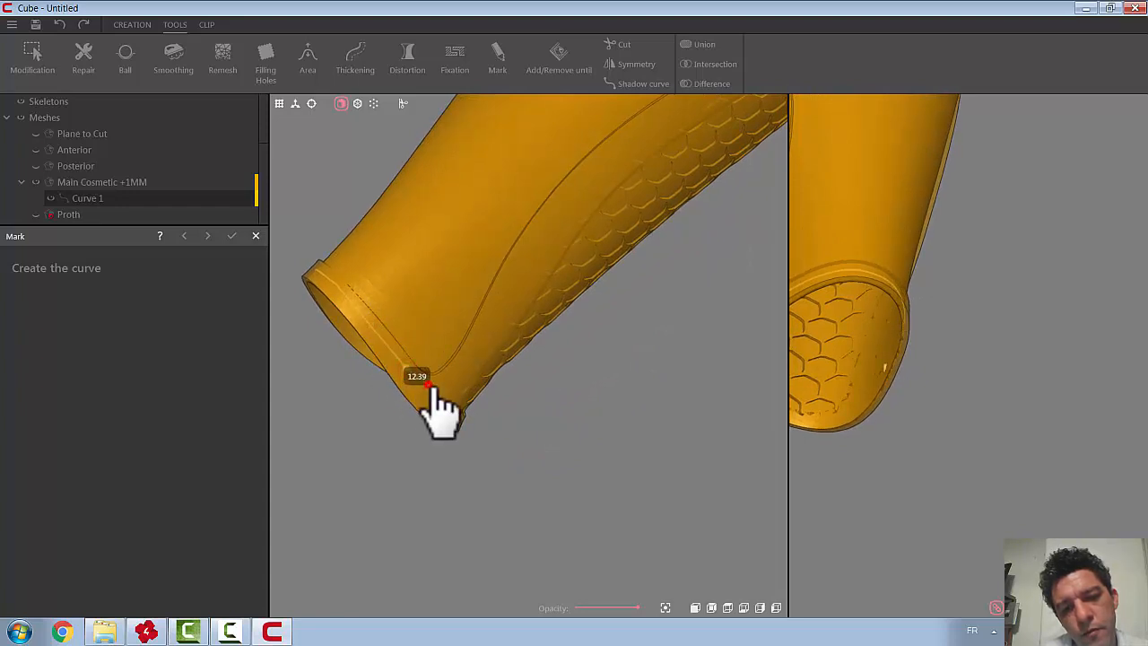
pyautogui.click(466, 357)
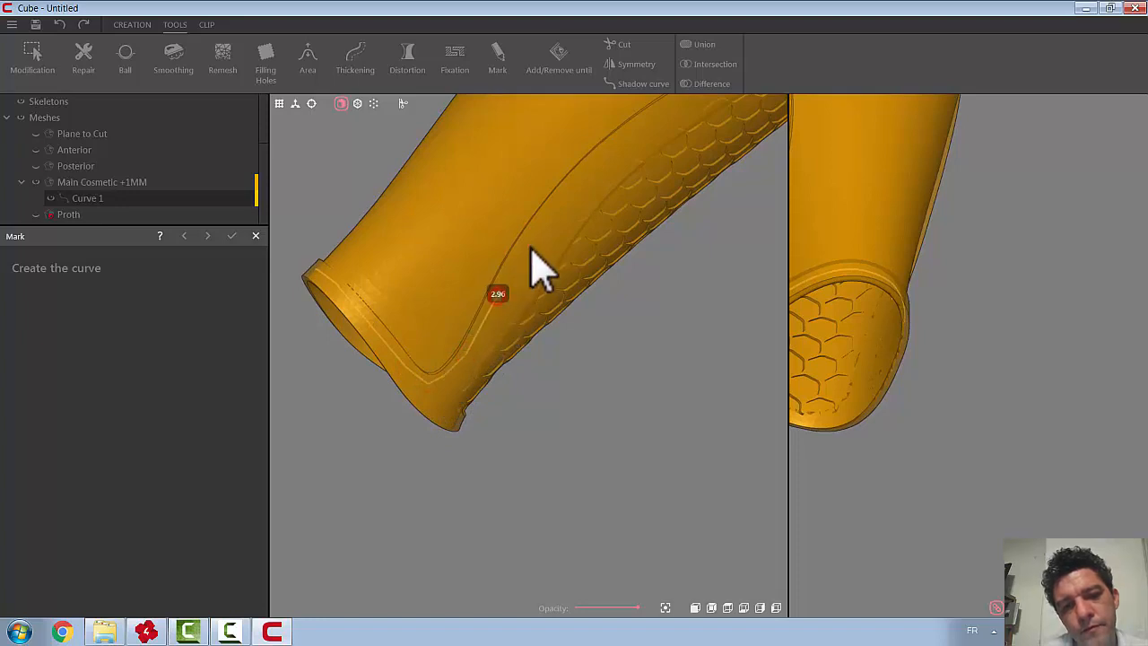
pyautogui.click(542, 221)
pyautogui.click(608, 152)
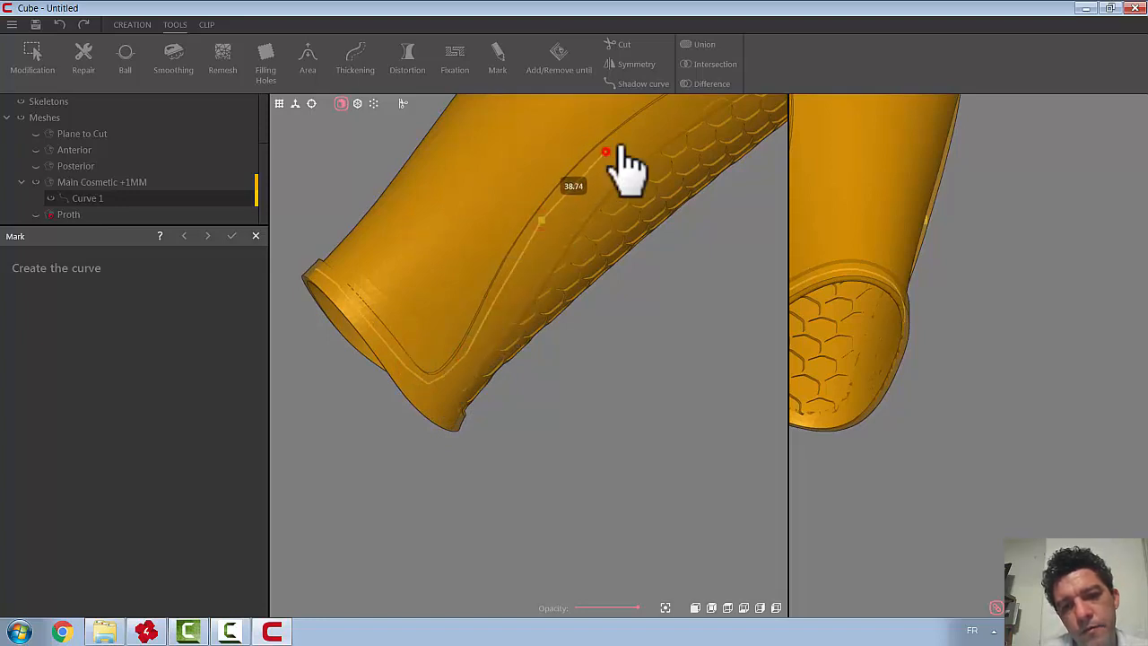
pyautogui.click(671, 104)
# Extend the curve past the calf to the upper tip of the posterior area's second side line
pyautogui.moveTo(639, 141); pyautogui.dragTo(449, 359, button='middle')
pyautogui.click(489, 282)
pyautogui.click(562, 237)
pyautogui.moveTo(569, 257); pyautogui.dragTo(526, 225, button='middle')
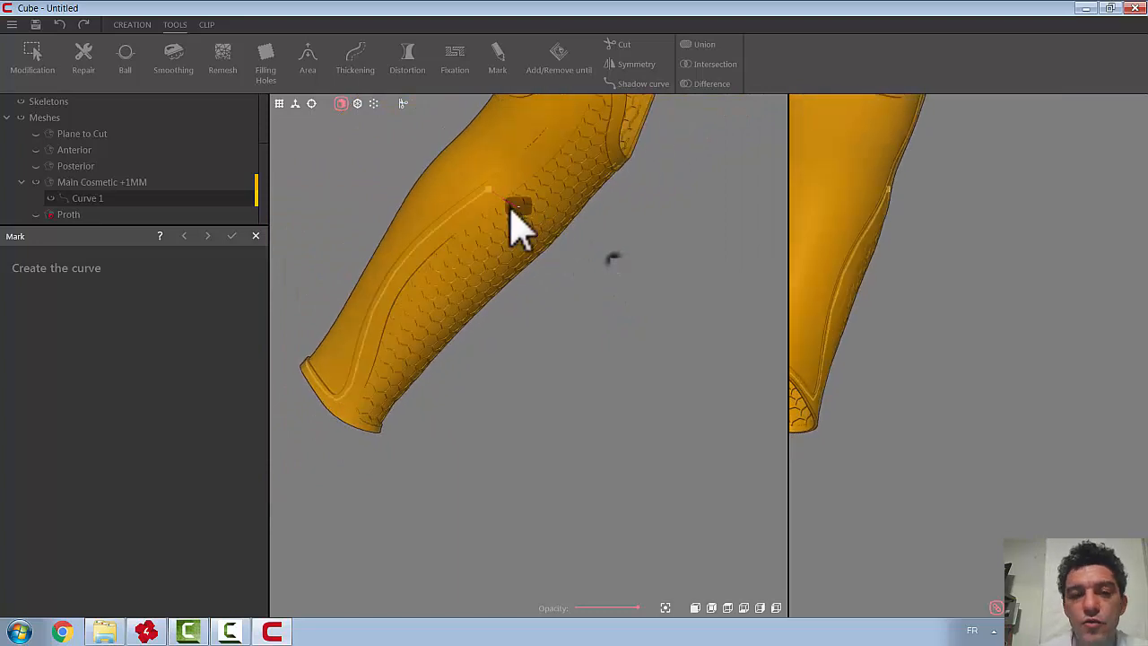
pyautogui.scroll(4, 538, 174)
pyautogui.moveTo(536, 167); pyautogui.dragTo(646, 269, button='middle')
pyautogui.click(637, 169)
# Trace the curve along the posterior area's top rim, close it at its starting point and continue to the Mark parameters
pyautogui.moveTo(644, 251); pyautogui.dragTo(539, 287)
pyautogui.moveTo(532, 315); pyautogui.dragTo(620, 323, button='middle')
pyautogui.click(613, 314)
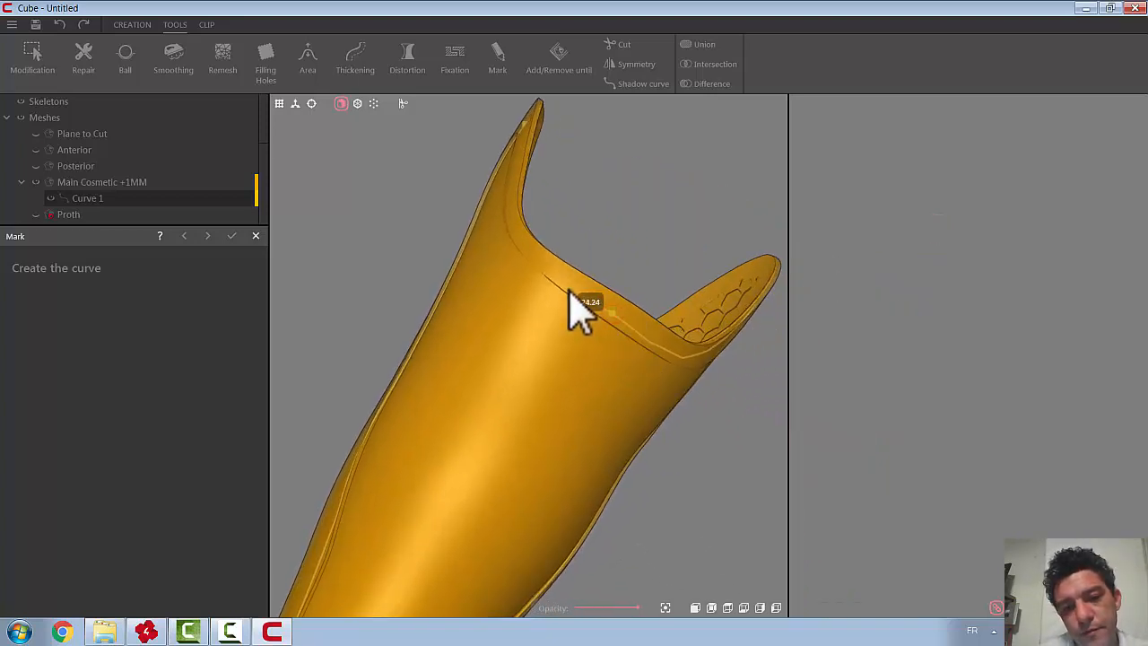
pyautogui.click(569, 287)
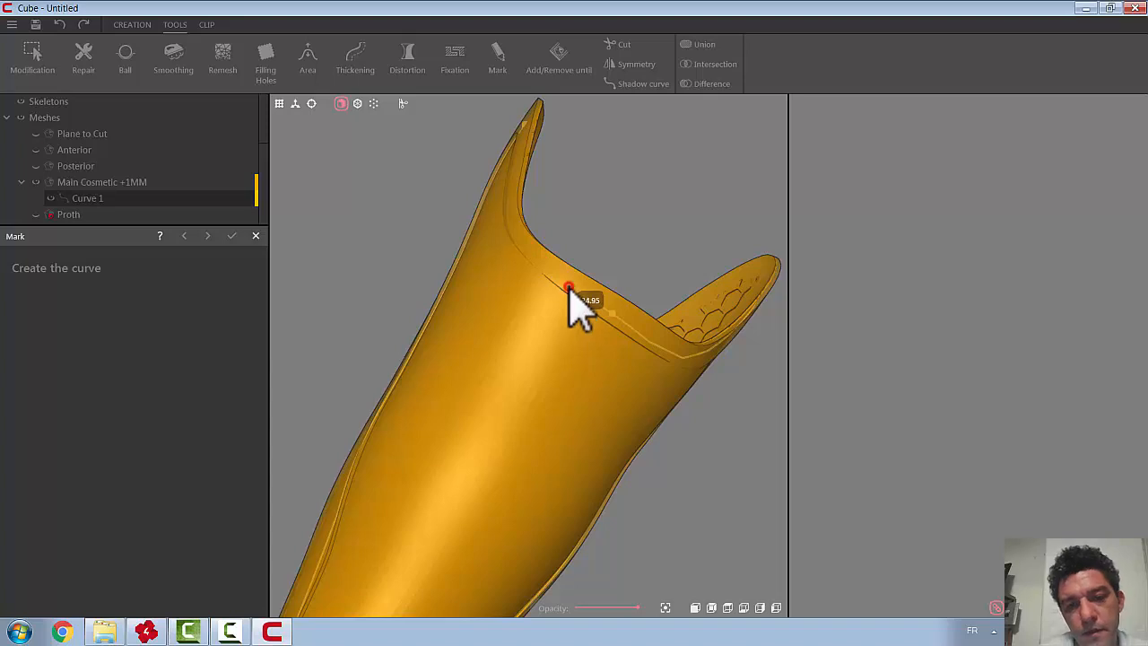
pyautogui.click(523, 242)
pyautogui.click(512, 214)
pyautogui.moveTo(475, 278); pyautogui.dragTo(559, 257, button='middle')
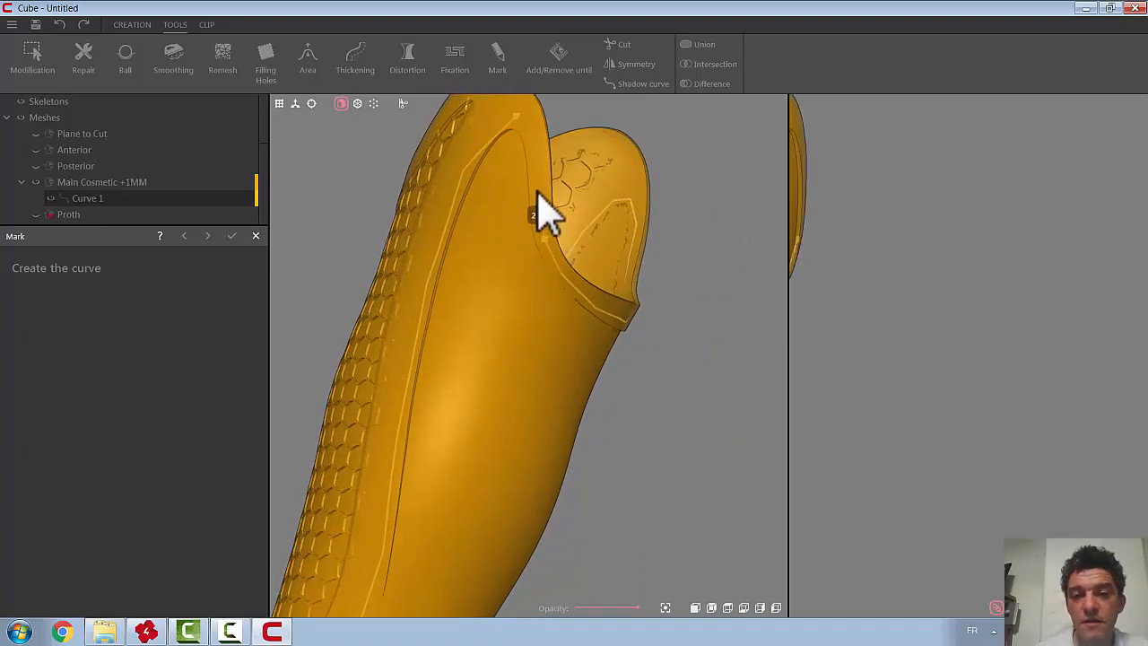
pyautogui.click(519, 118)
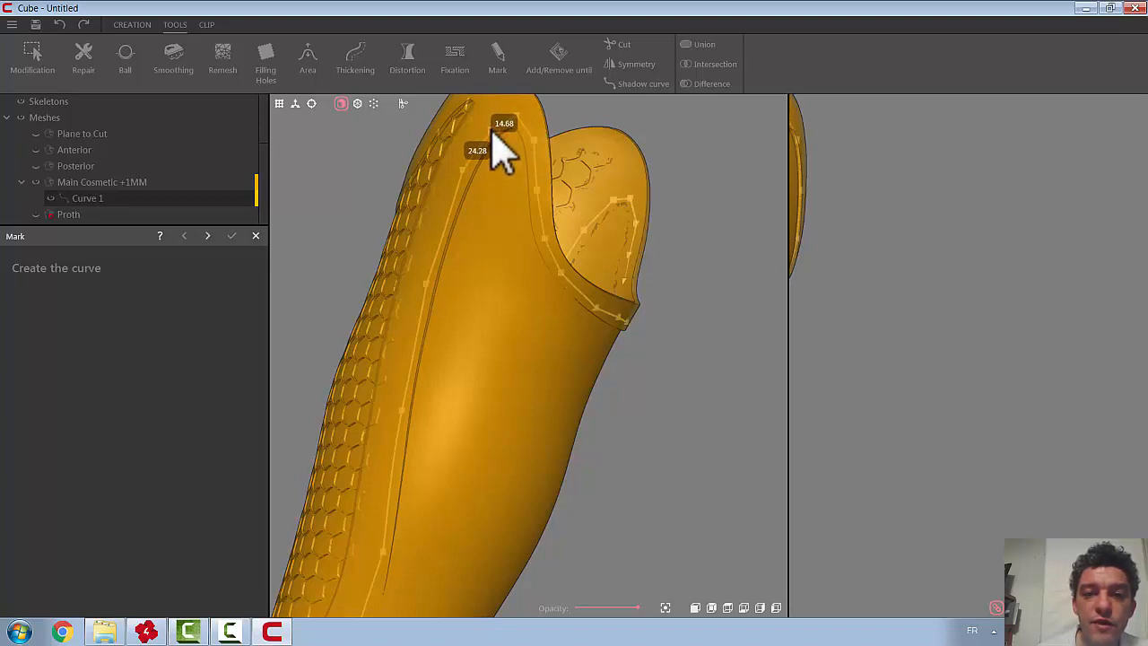
pyautogui.scroll(-6, 621, 386)
pyautogui.moveTo(643, 407); pyautogui.dragTo(455, 310, button='middle')
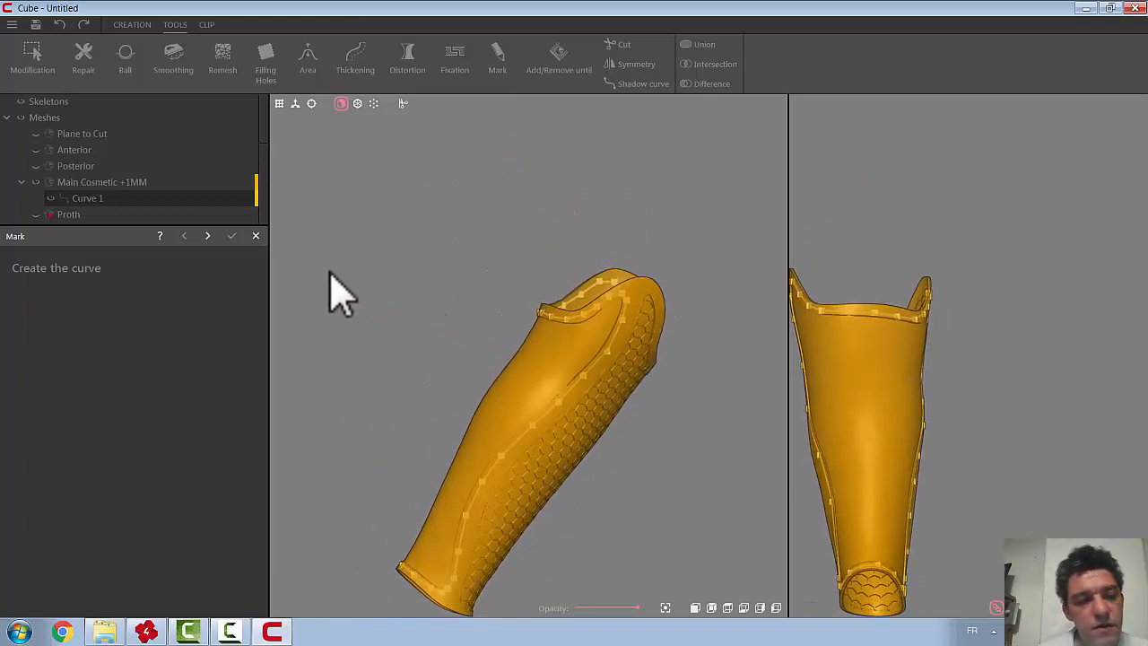
pyautogui.click(208, 236)
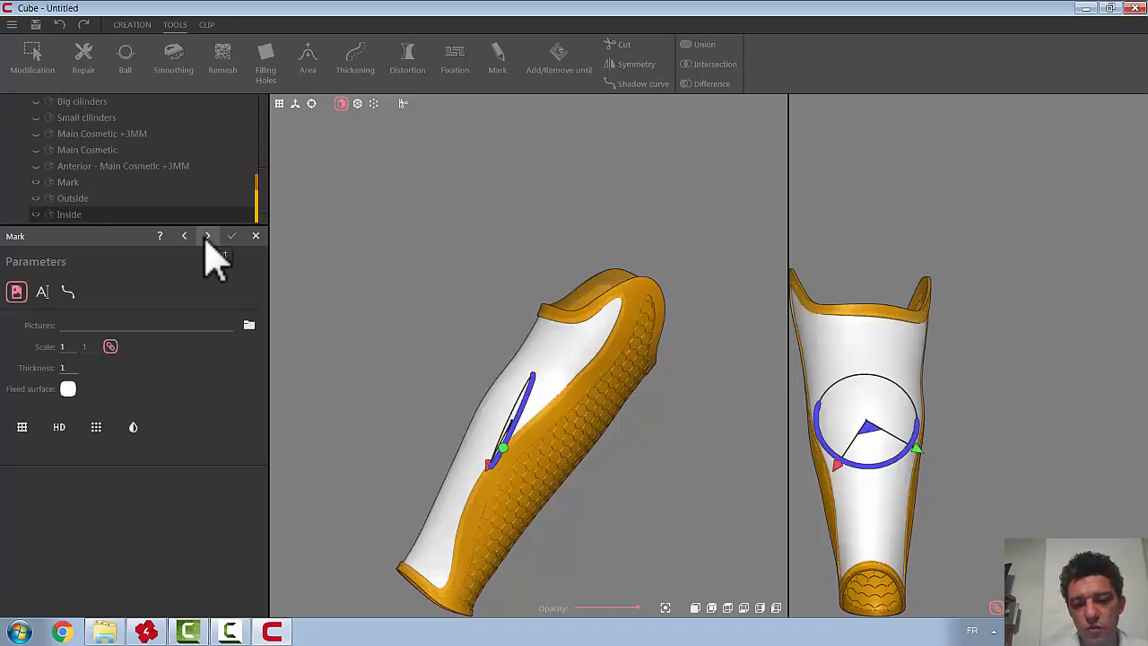
# Load Hexagonos.jpg from the Texturess folder as the picture for the posterior area's mark
pyautogui.moveTo(593, 506); pyautogui.dragTo(577, 413, button='middle')
pyautogui.moveTo(576, 414); pyautogui.dragTo(679, 407, button='right')
pyautogui.moveTo(608, 382); pyautogui.dragTo(675, 396, button='middle')
pyautogui.moveTo(655, 323); pyautogui.dragTo(567, 319, button='right')
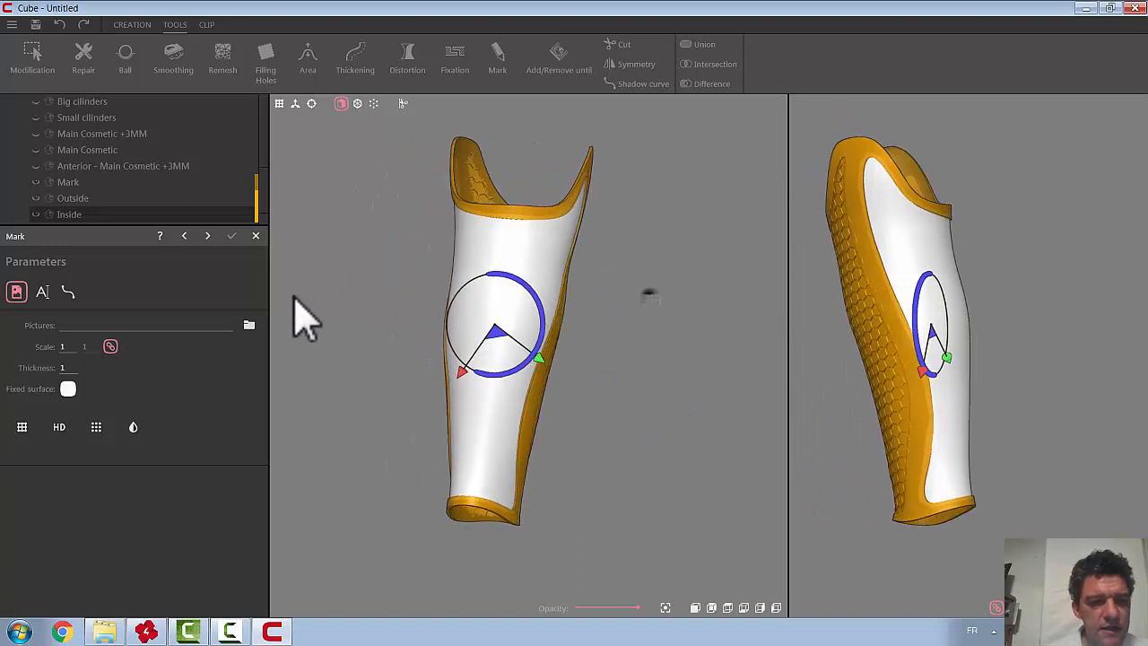
pyautogui.click(250, 327)
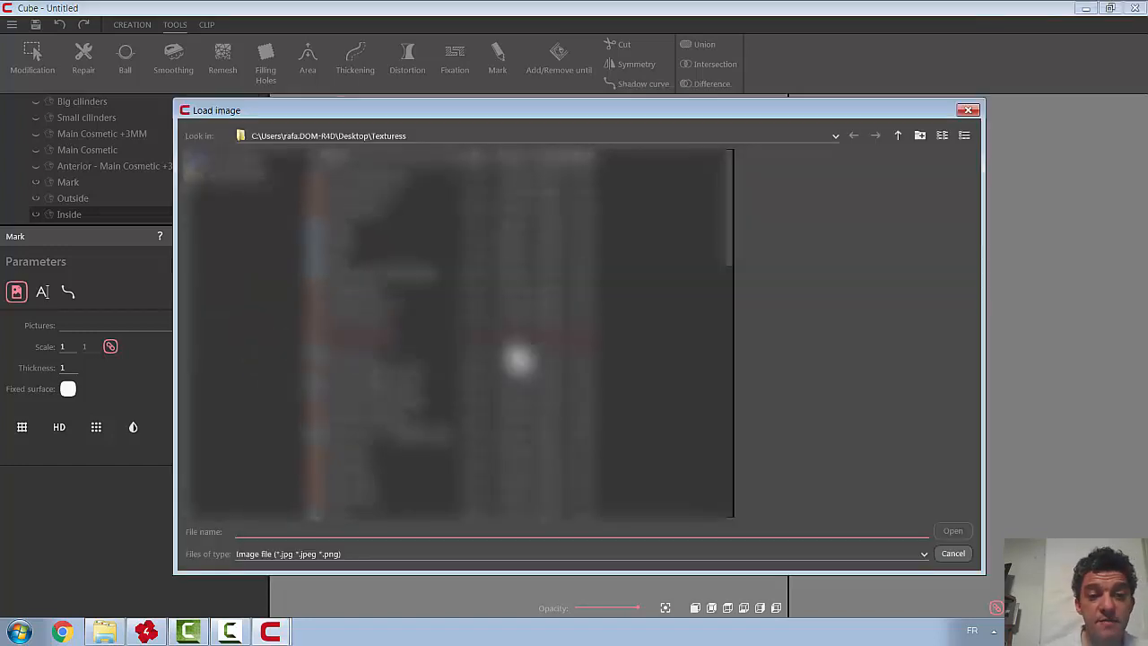
pyautogui.click(515, 348)
pyautogui.scroll(-8, 520, 359)
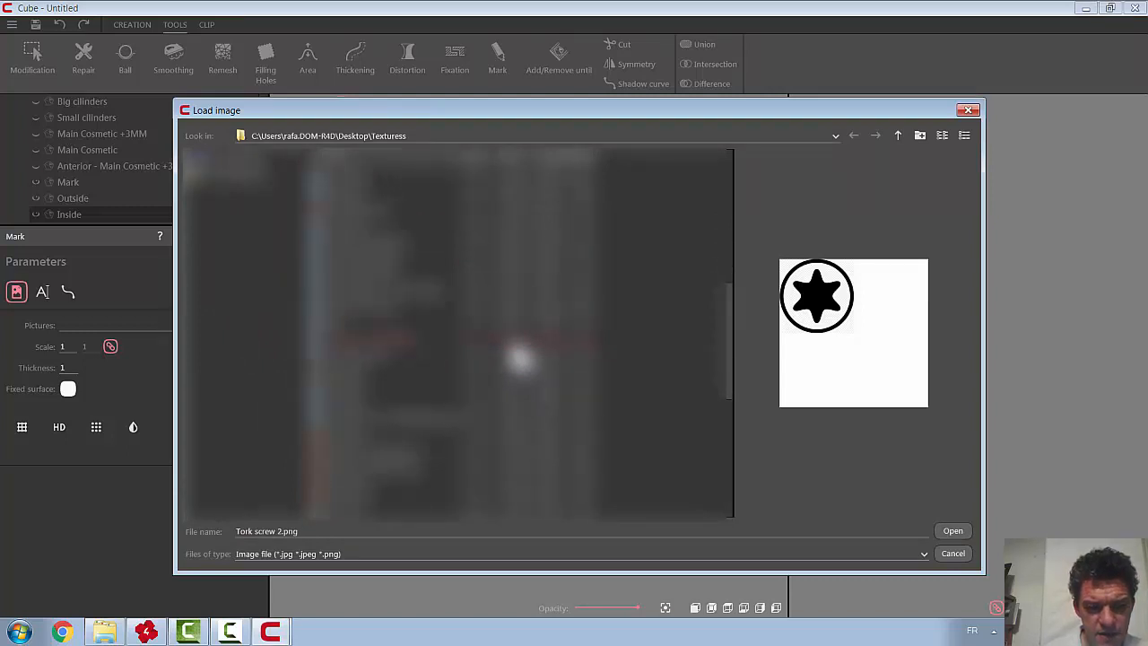
pyautogui.scroll(5, 520, 359)
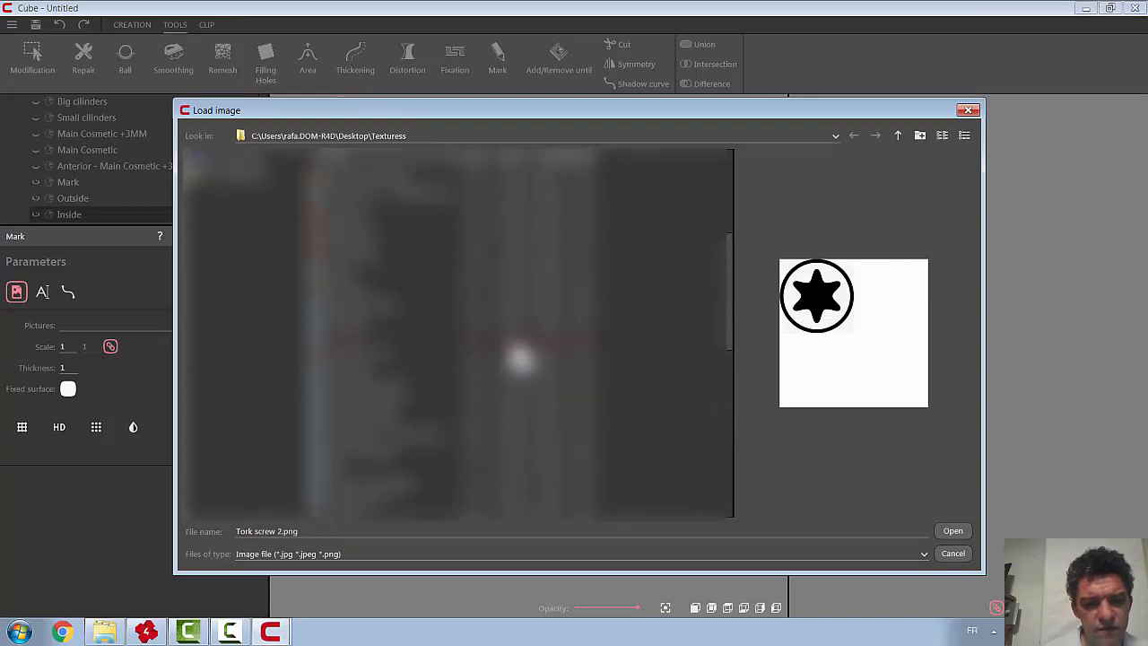
pyautogui.scroll(3, 520, 359)
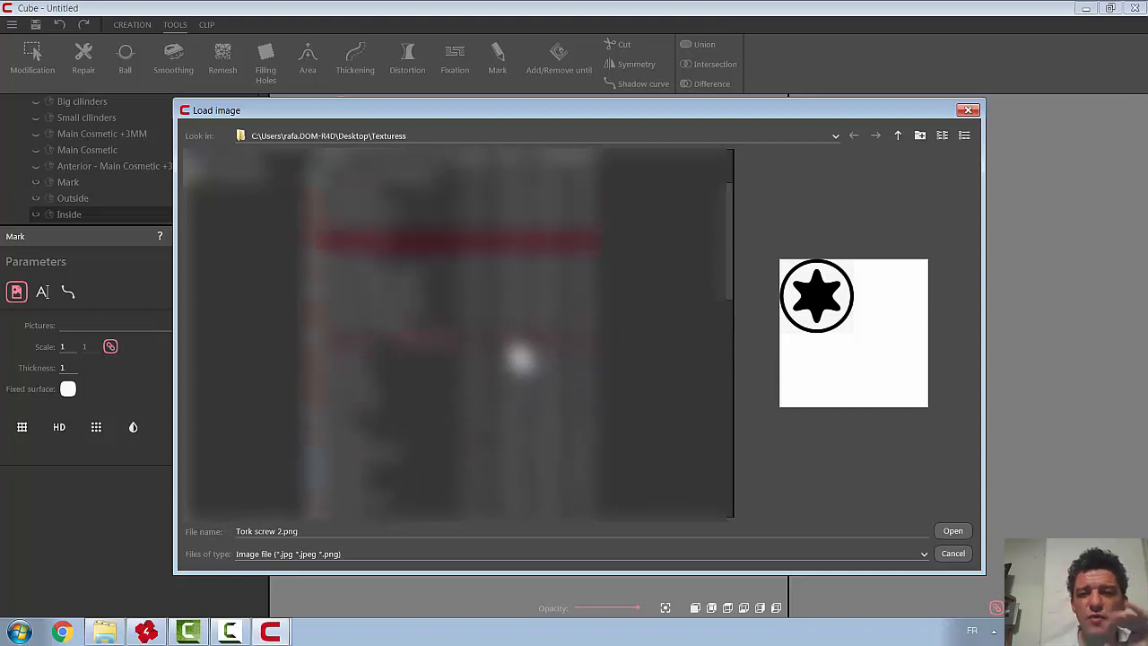
pyautogui.scroll(2, 521, 359)
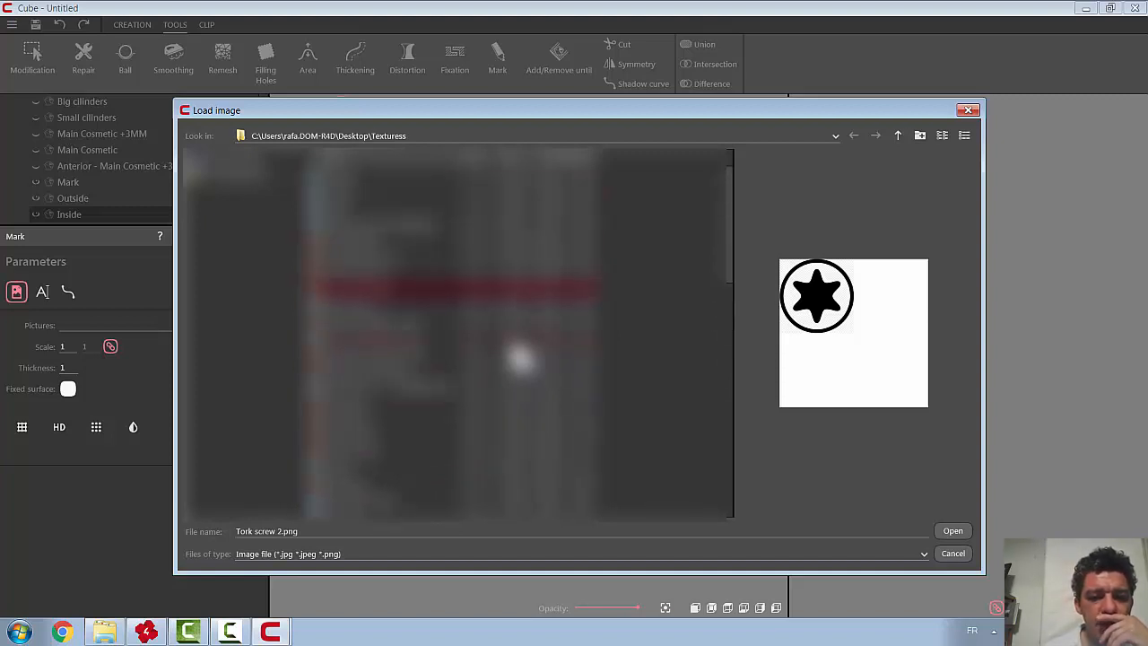
pyautogui.scroll(-2, 520, 359)
pyautogui.scroll(-5, 520, 359)
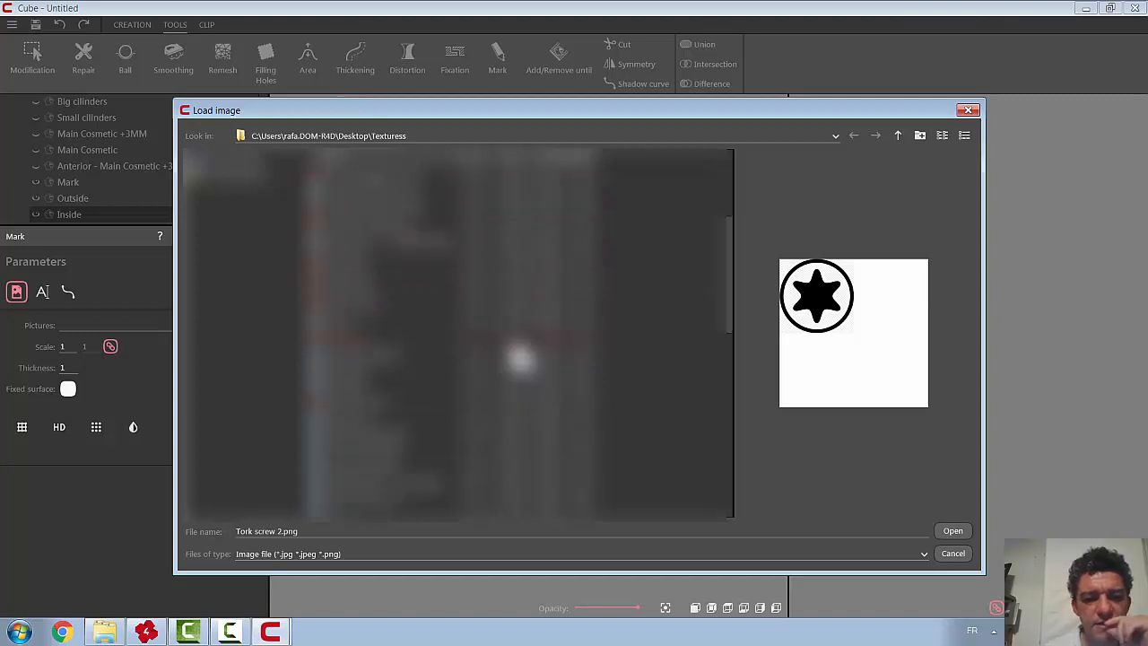
pyautogui.scroll(-2, 375, 375)
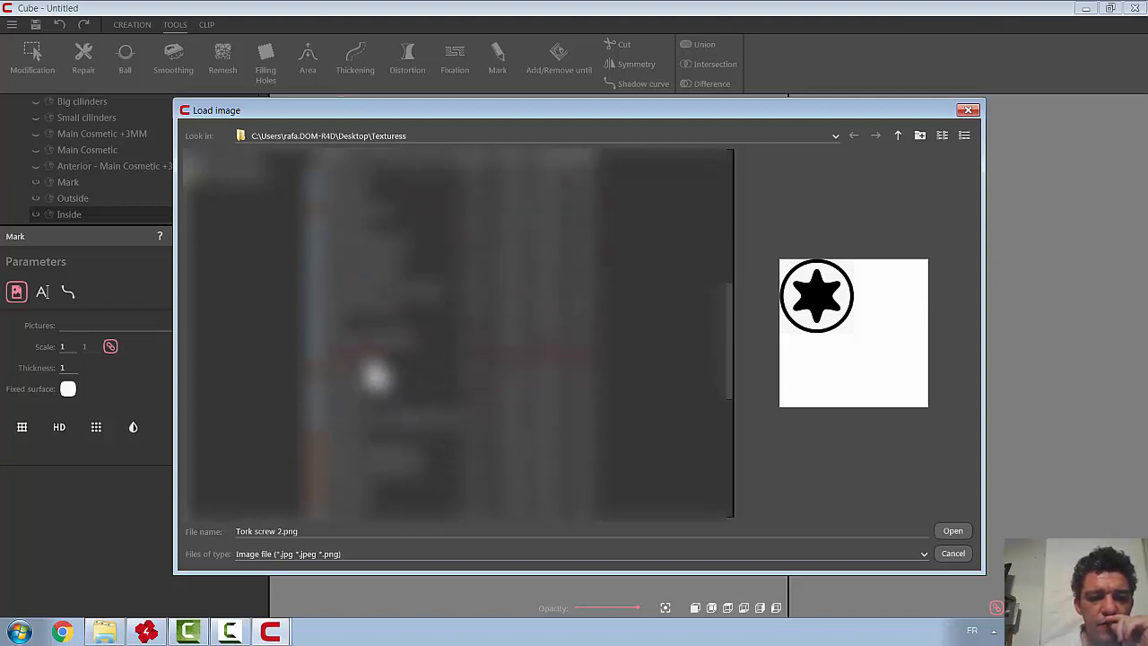
pyautogui.click(368, 357)
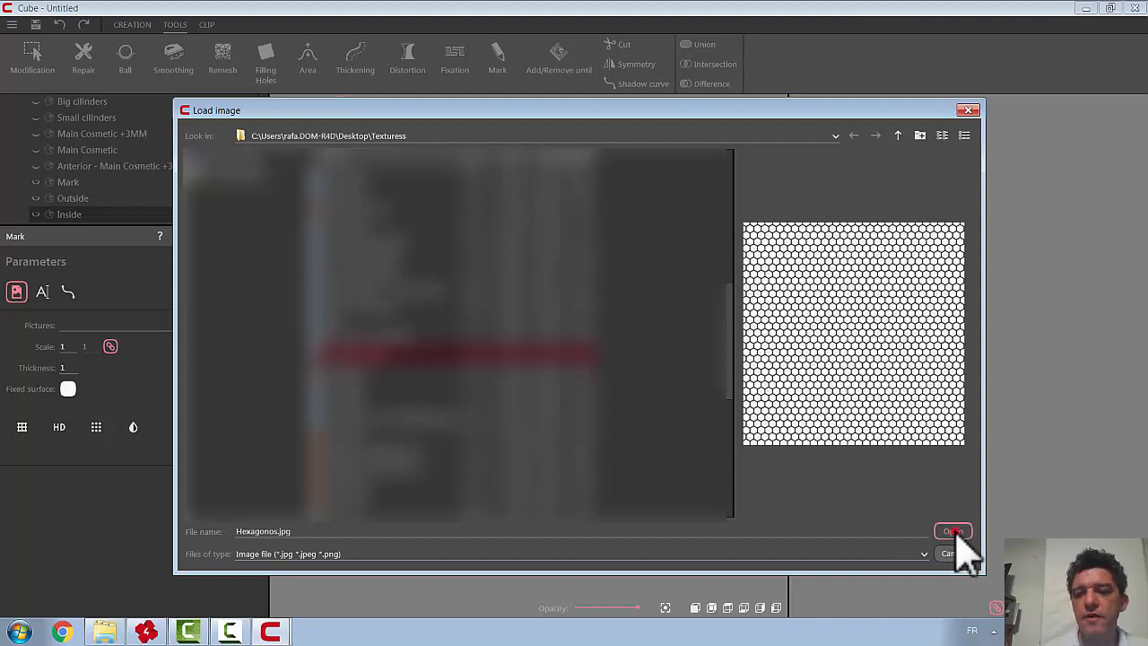
pyautogui.click(952, 532)
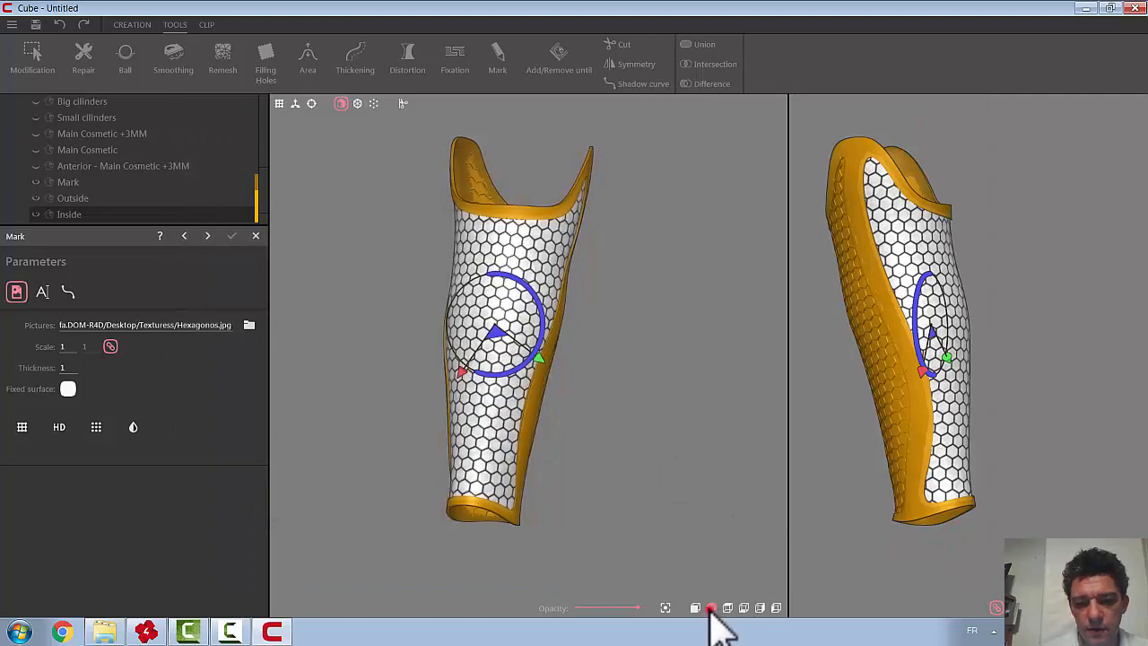
# Rotate the hexagon picture slightly in the back view to align it on the posterior area, and check it from the side
pyautogui.click(712, 608)
pyautogui.moveTo(636, 314); pyautogui.dragTo(601, 447)
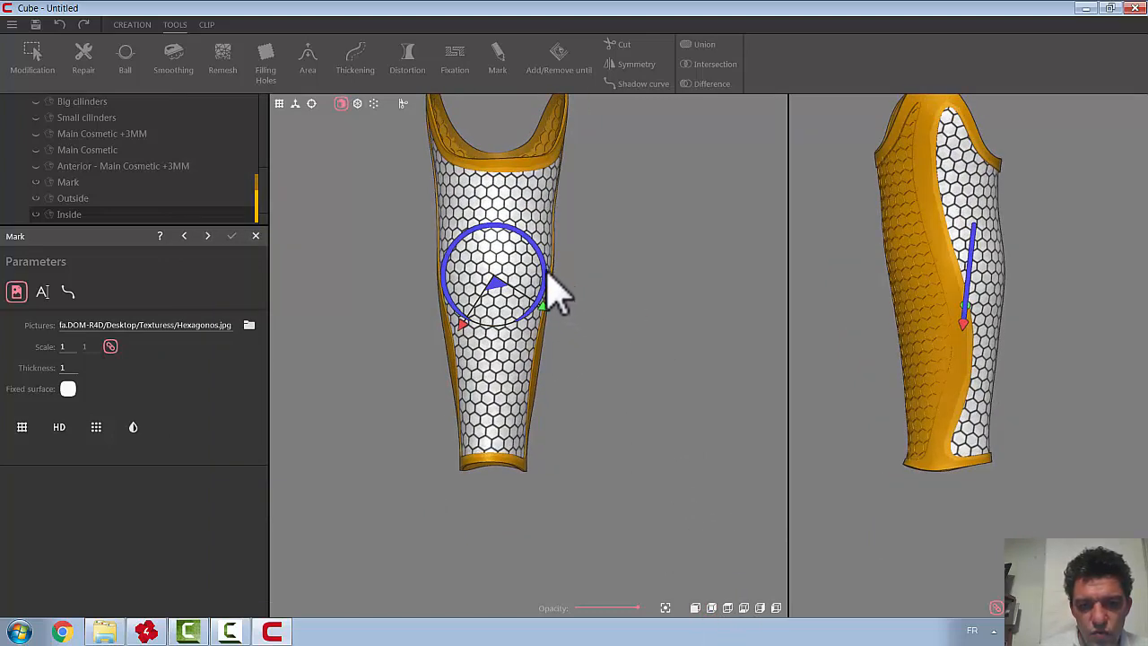
pyautogui.moveTo(544, 270); pyautogui.dragTo(540, 265)
pyautogui.moveTo(646, 316); pyautogui.dragTo(761, 315, button='middle')
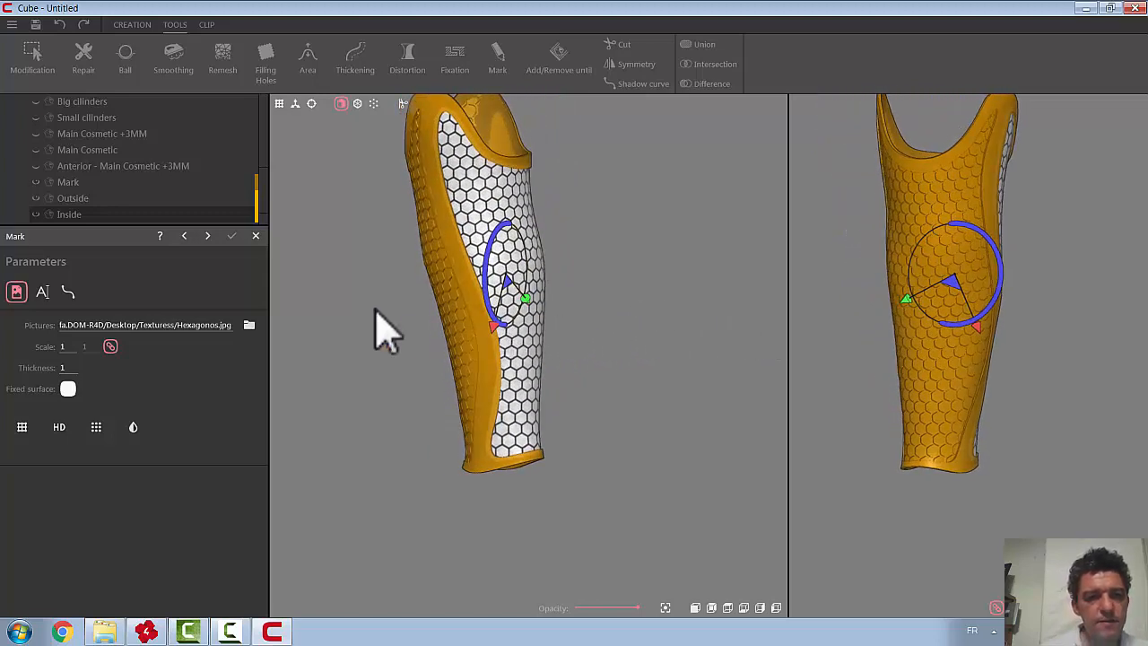
# Generate the hexagon mark on the posterior area with a thickness of 1 and accept it
pyautogui.click(207, 235)
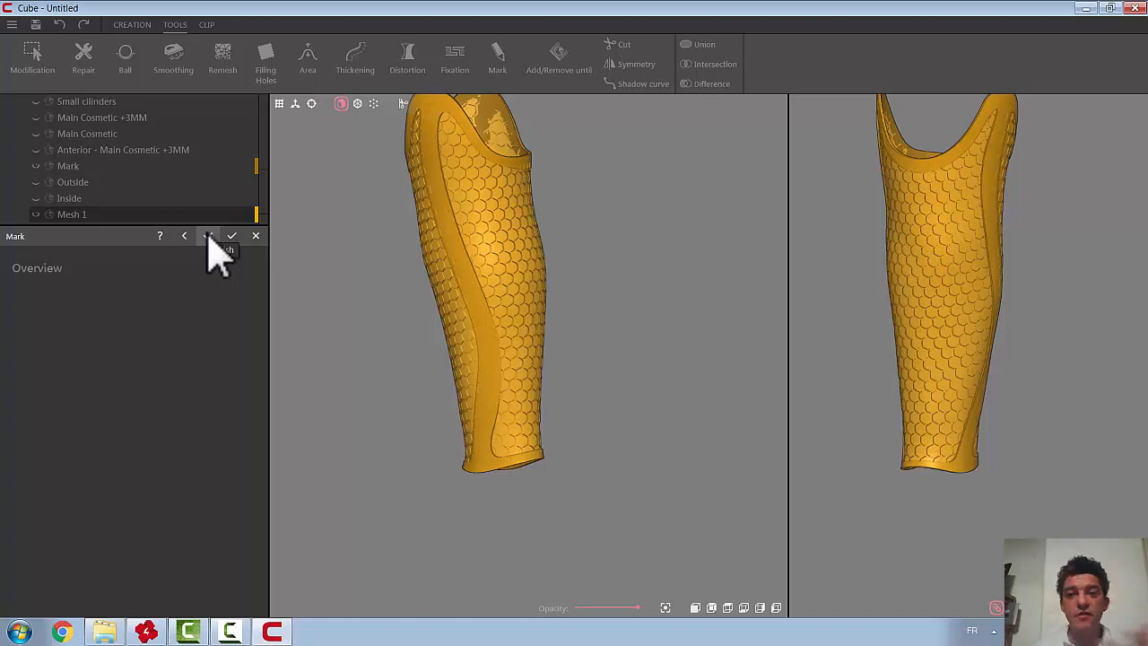
pyautogui.click(231, 236)
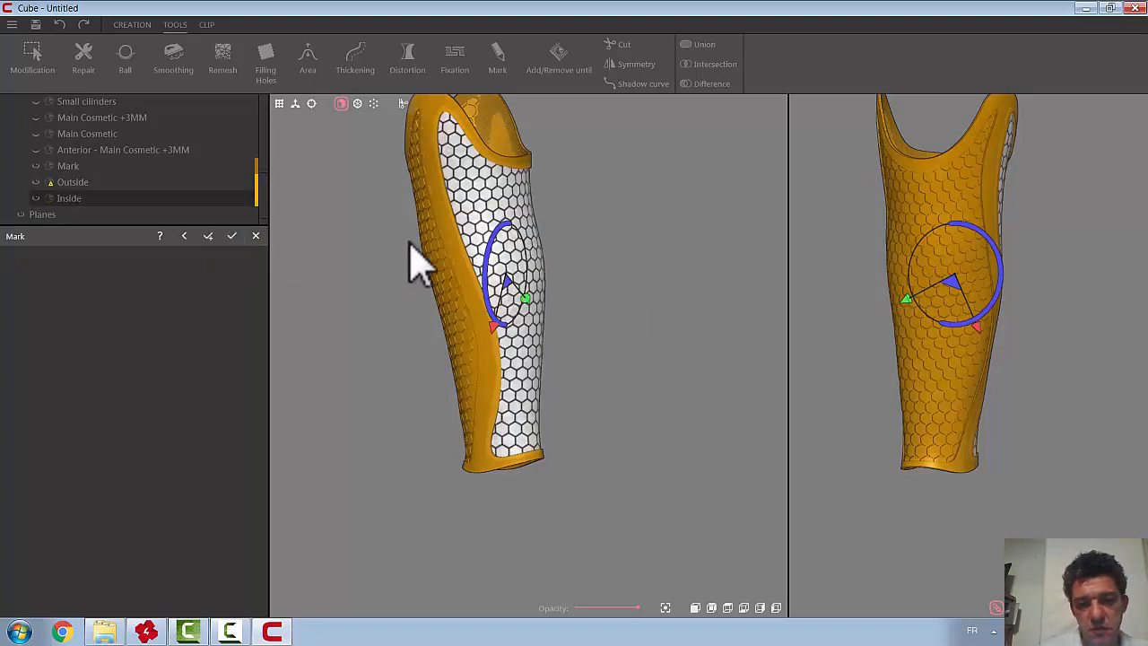
pyautogui.hotkey('ctrl', 'z')
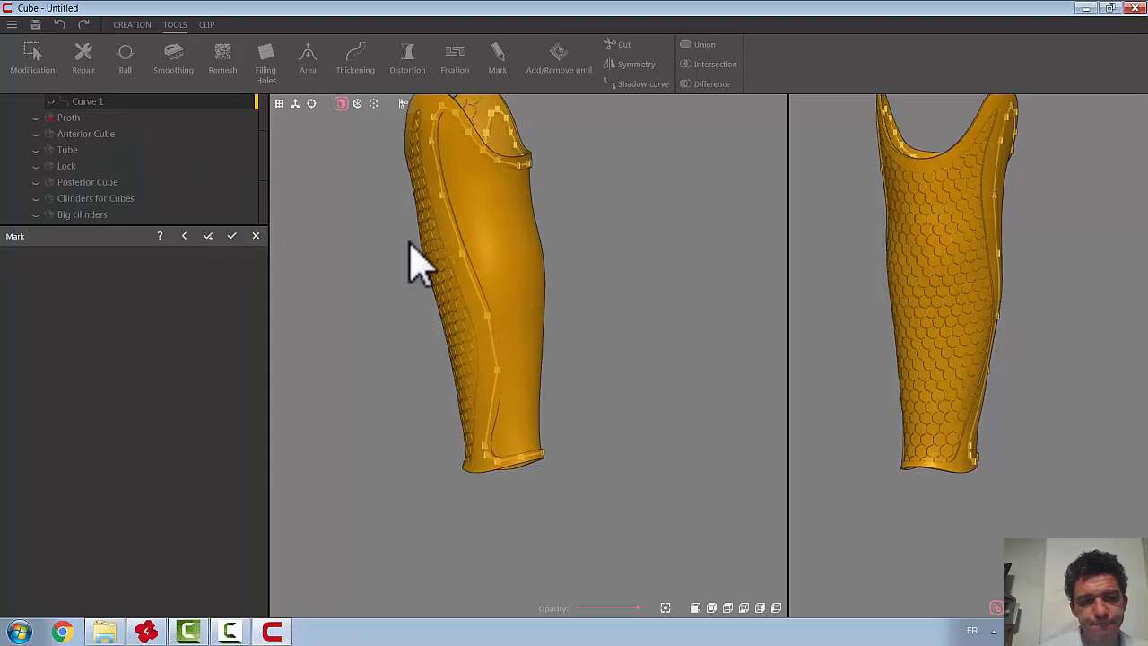
# Exit the Mark tool and examine the Mark and Main Cosmetic +1MM meshes one at a time
pyautogui.click(256, 236)
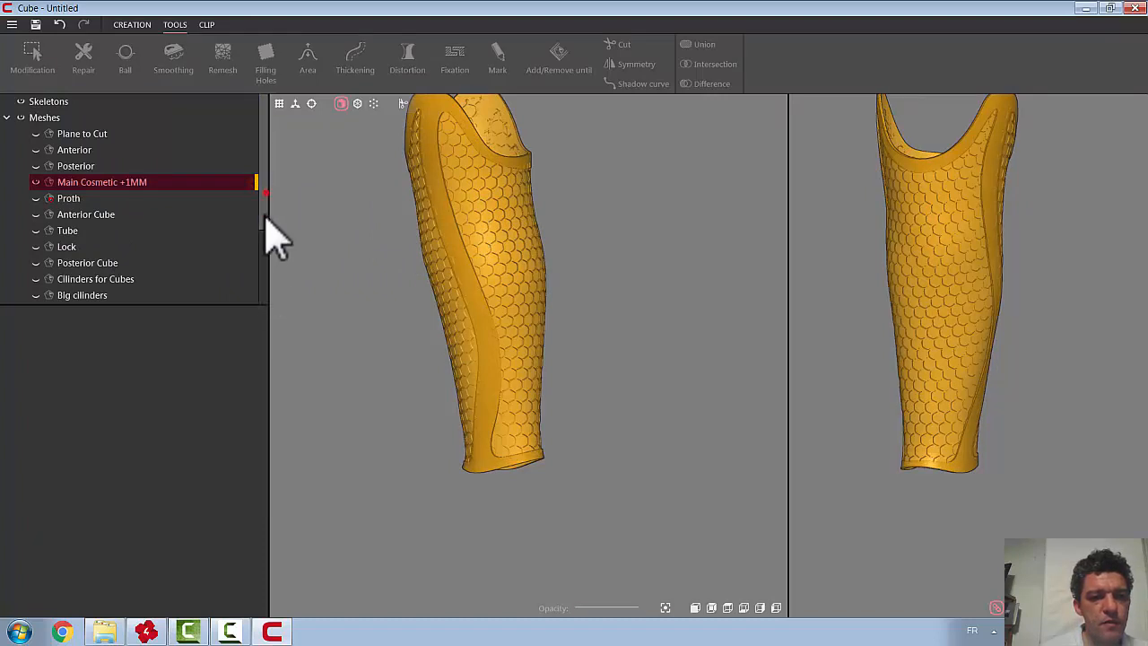
pyautogui.moveTo(266, 193); pyautogui.dragTo(270, 288)
pyautogui.moveTo(264, 248); pyautogui.dragTo(152, 184)
pyautogui.click(36, 182)
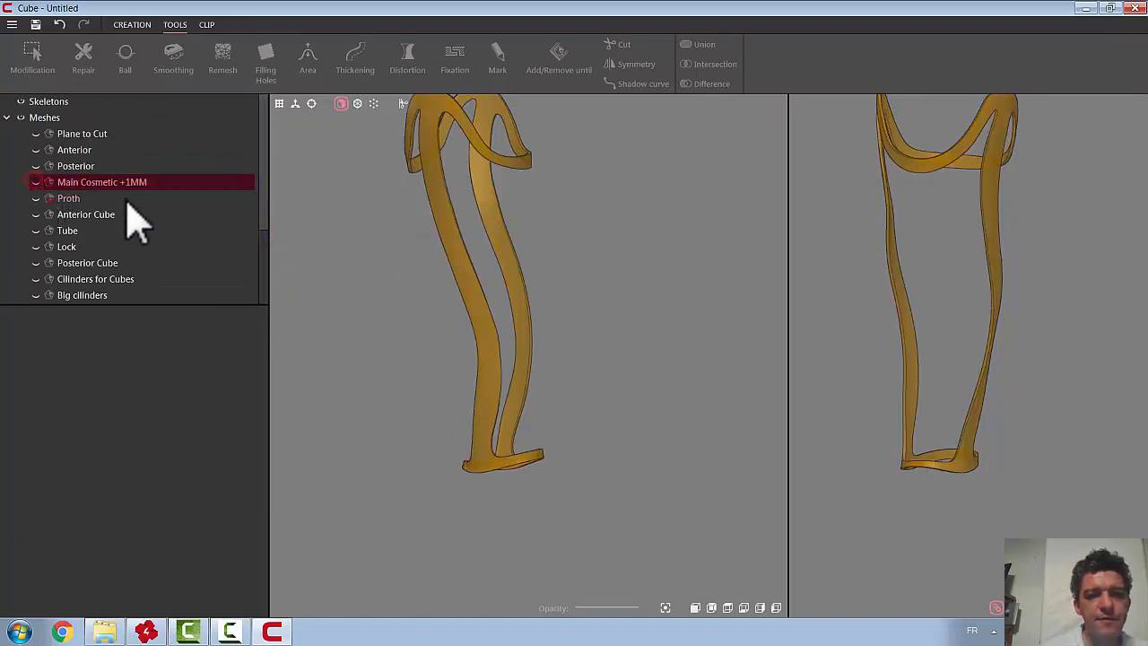
pyautogui.moveTo(384, 262); pyautogui.dragTo(548, 267)
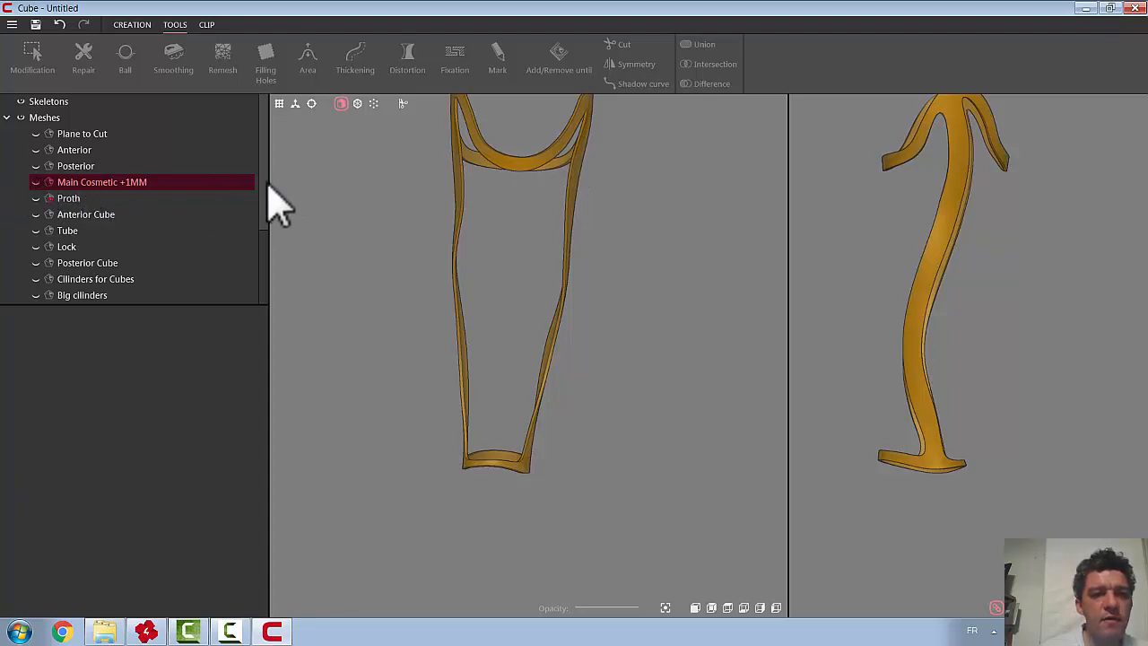
pyautogui.moveTo(267, 182); pyautogui.dragTo(263, 135)
pyautogui.click(36, 263)
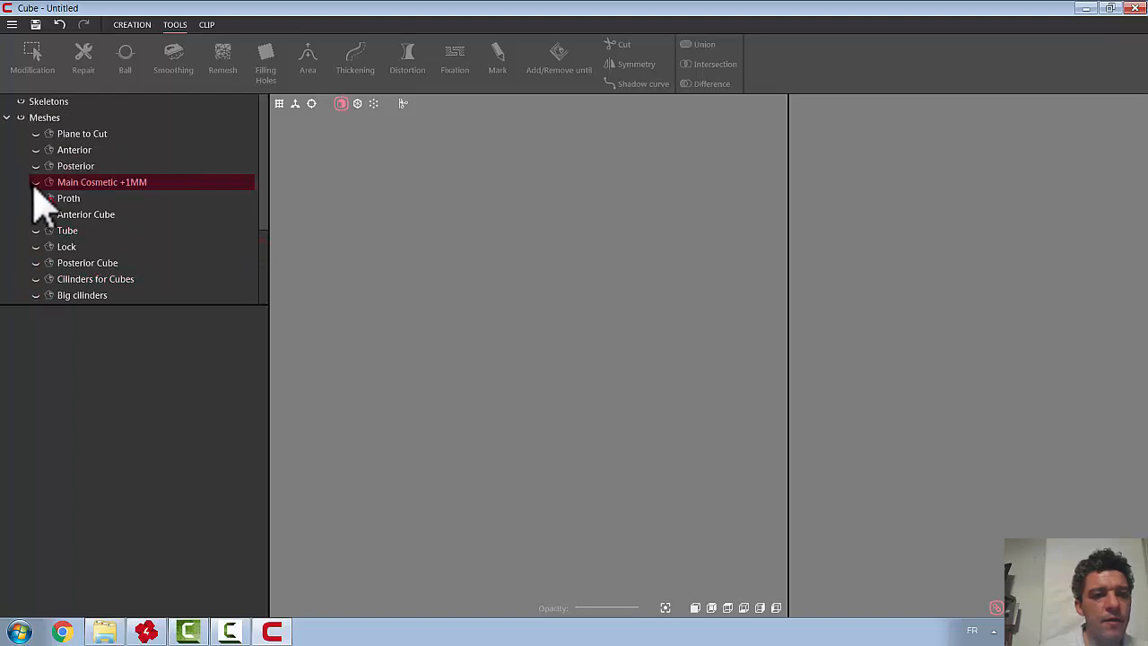
pyautogui.click(36, 182)
pyautogui.moveTo(646, 301); pyautogui.dragTo(574, 216)
pyautogui.moveTo(661, 302); pyautogui.dragTo(694, 289)
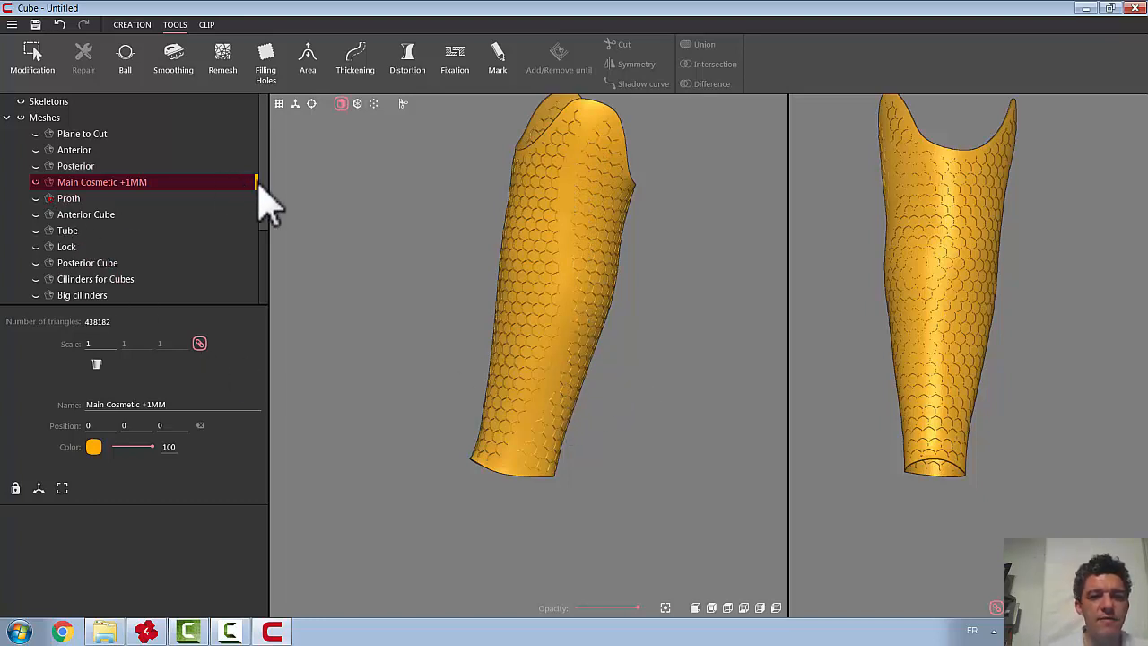
# Show the Mark mesh again and unite it with Main Cosmetic +1MM
pyautogui.moveTo(264, 187); pyautogui.dragTo(223, 325)
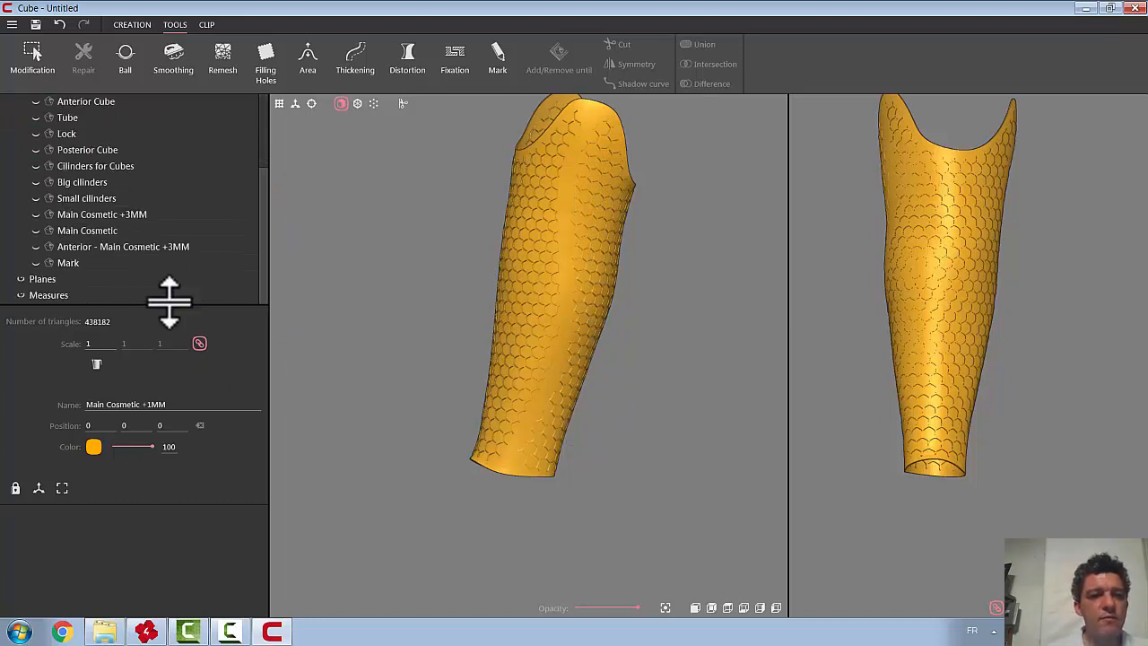
pyautogui.click(37, 264)
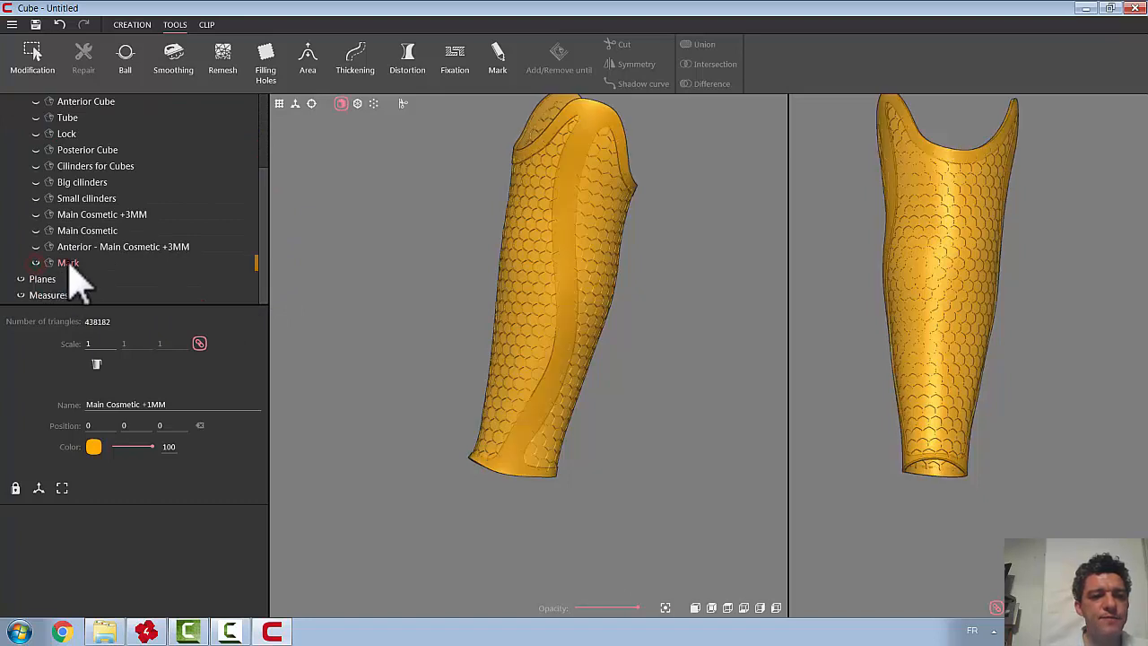
pyautogui.click(534, 221)
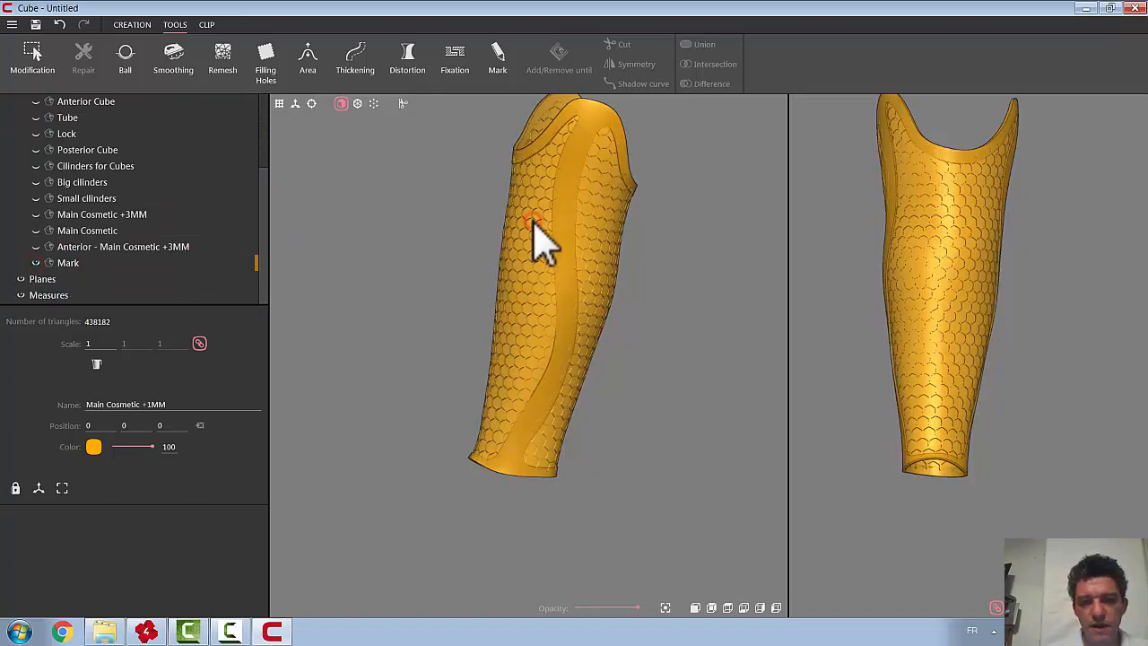
pyautogui.click(565, 212)
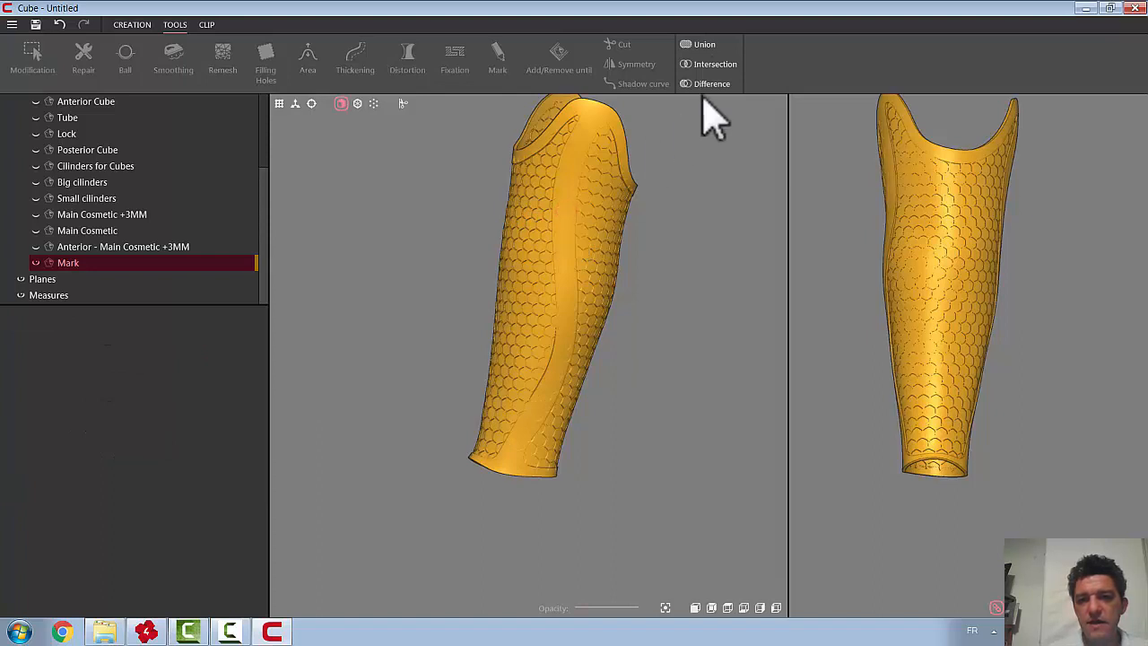
pyautogui.click(705, 44)
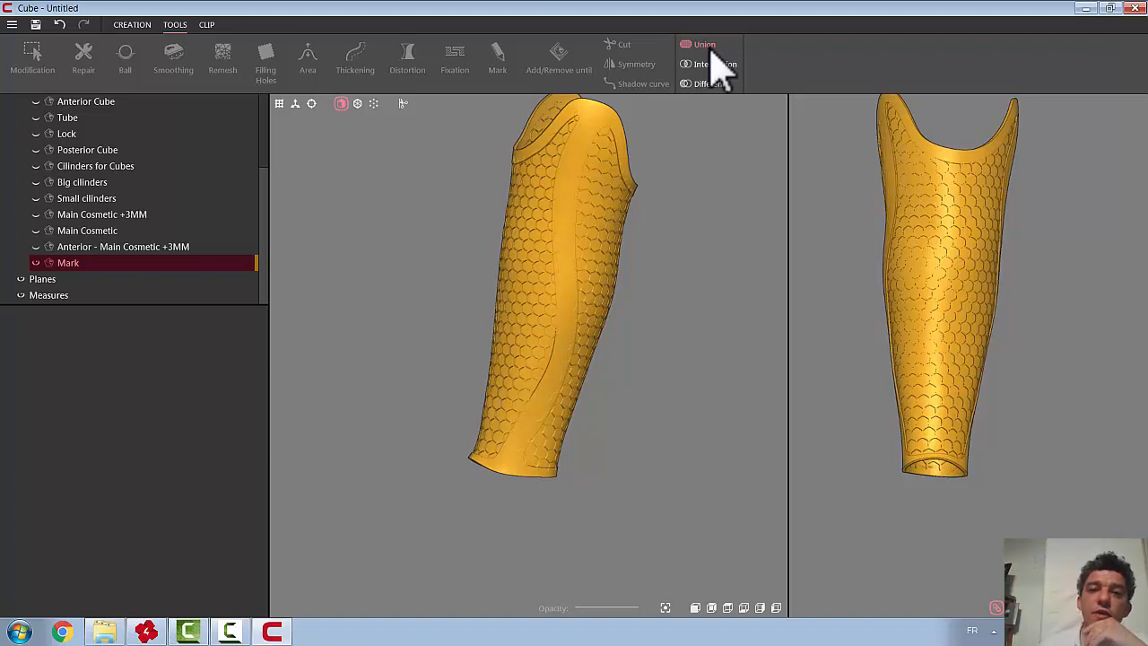
pyautogui.click(549, 139)
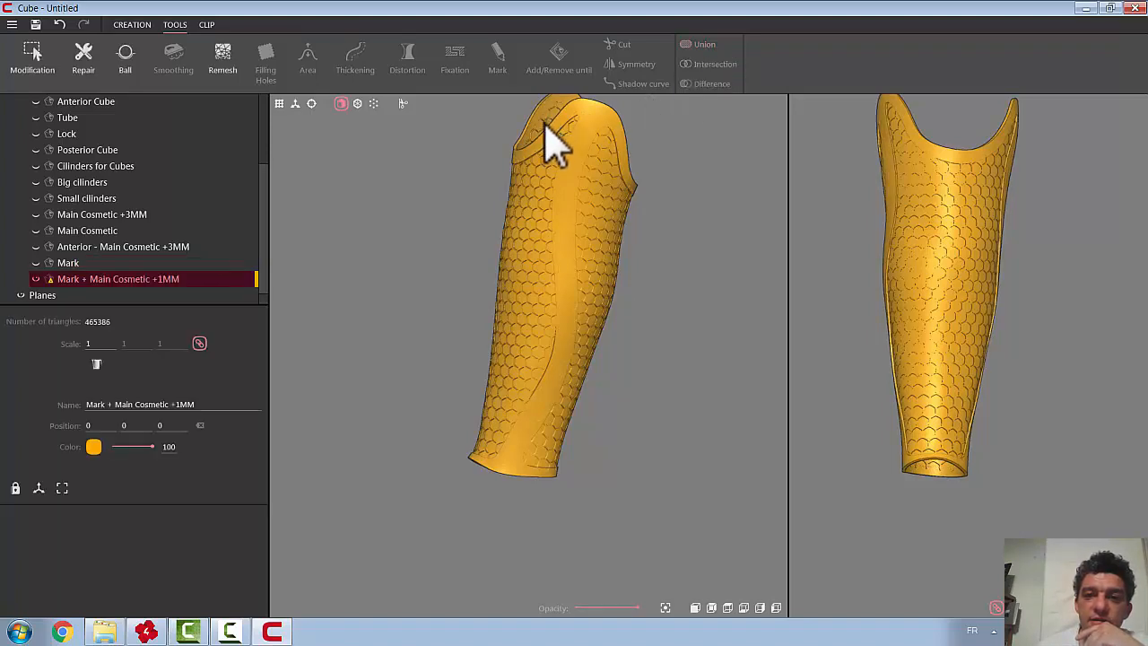
# Repair the united Mark + Main Cosmetic +1MM mesh as a closed mesh and check its surface
pyautogui.moveTo(641, 210); pyautogui.dragTo(614, 290, button='middle')
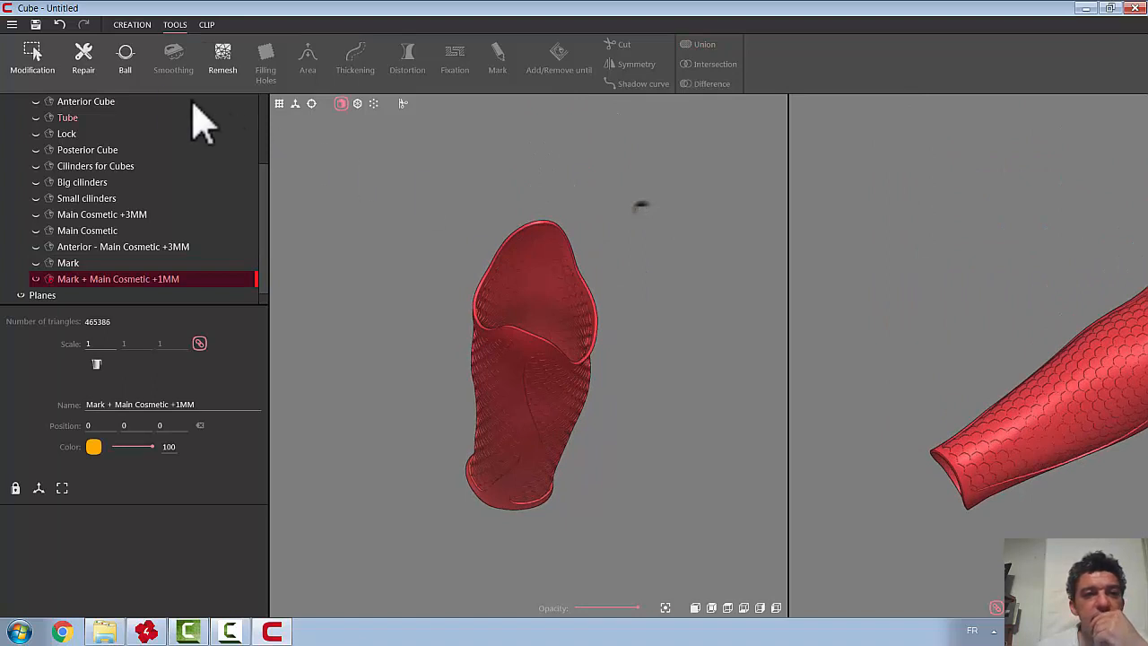
pyautogui.click(80, 54)
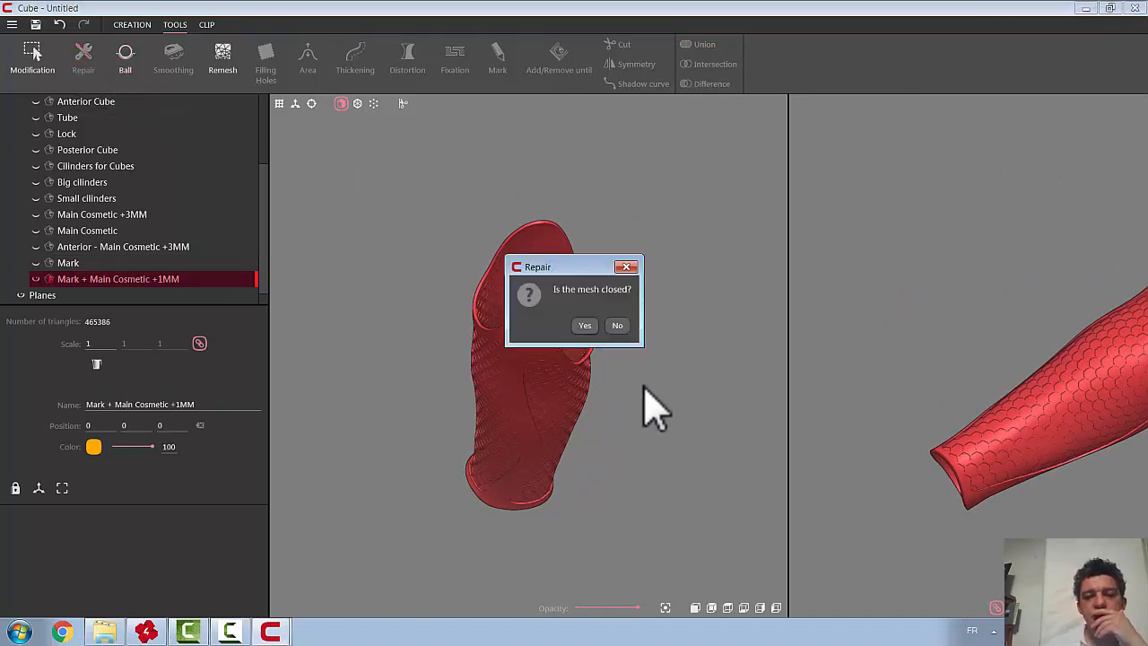
pyautogui.click(585, 326)
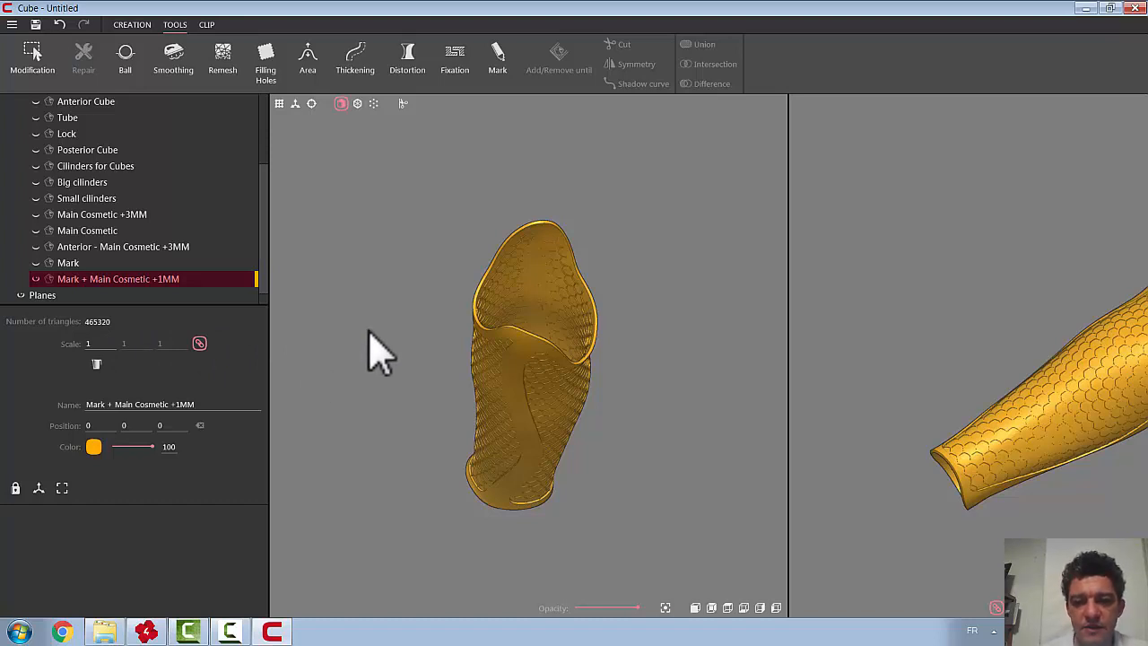
pyautogui.moveTo(561, 355); pyautogui.dragTo(657, 516, button='middle')
pyautogui.scroll(5, 361, 413)
pyautogui.scroll(-3, 364, 406)
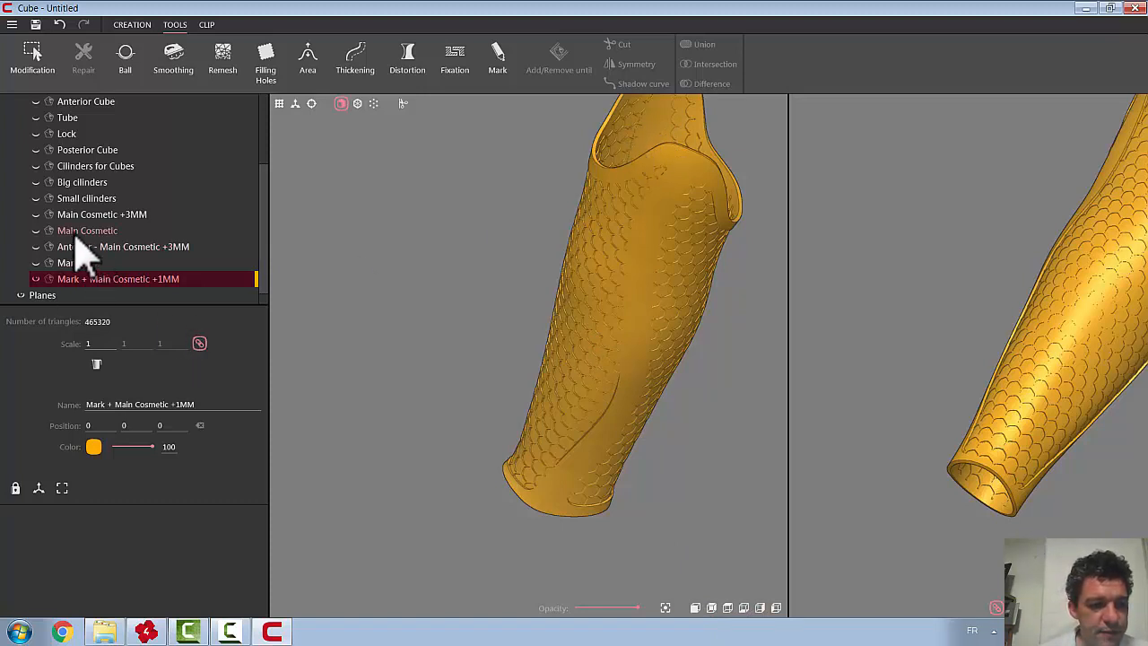
# Show Main Cosmetic in place of the united mesh, duplicate it and hide the duplicate
pyautogui.click(41, 236)
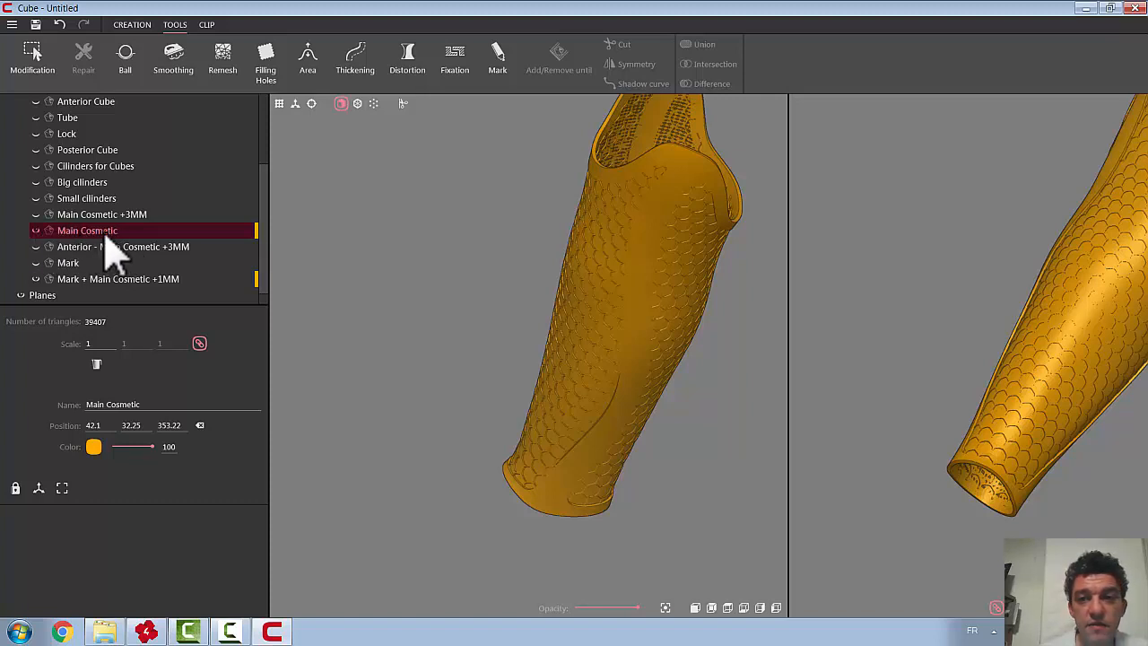
pyautogui.click(36, 279)
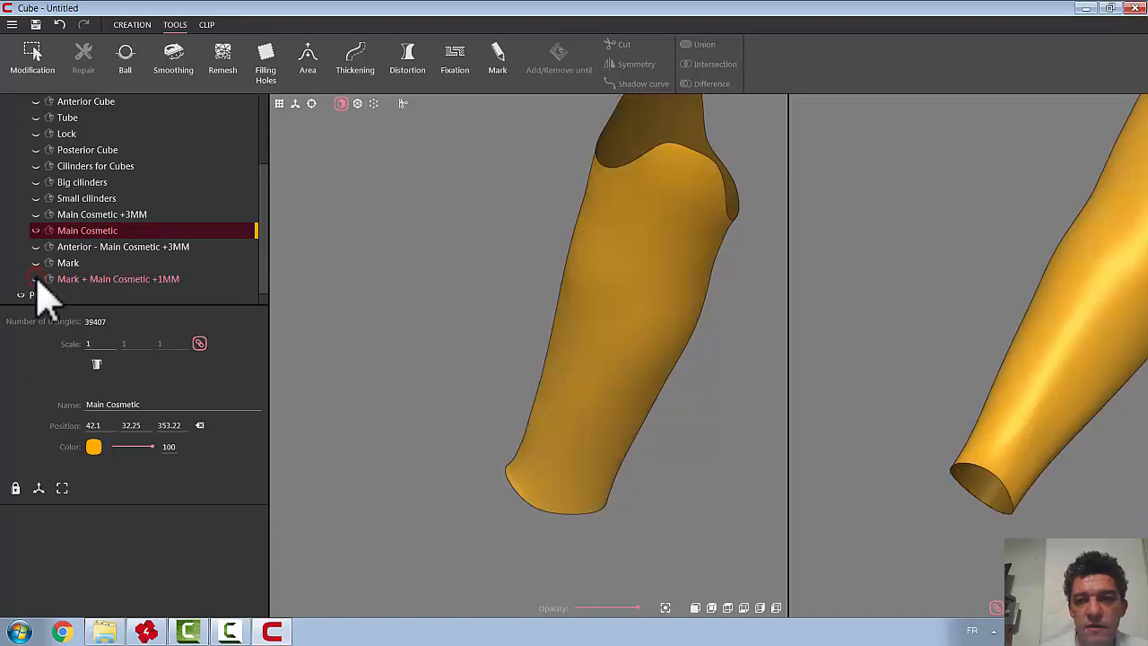
pyautogui.rightClick(94, 232)
pyautogui.click(144, 357)
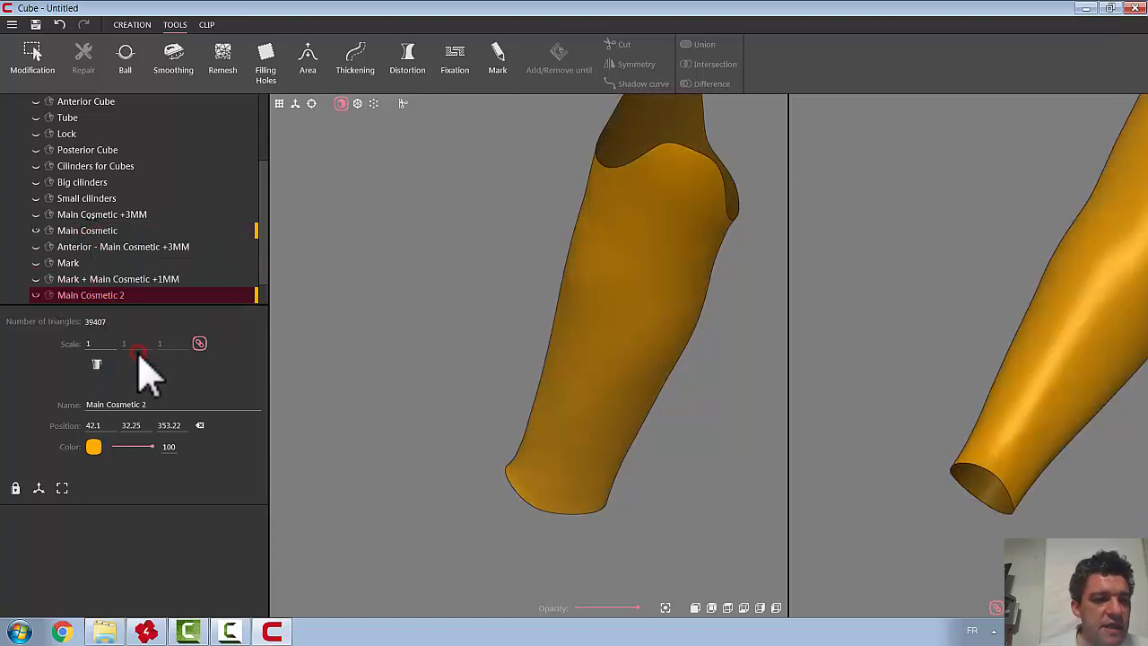
pyautogui.click(35, 295)
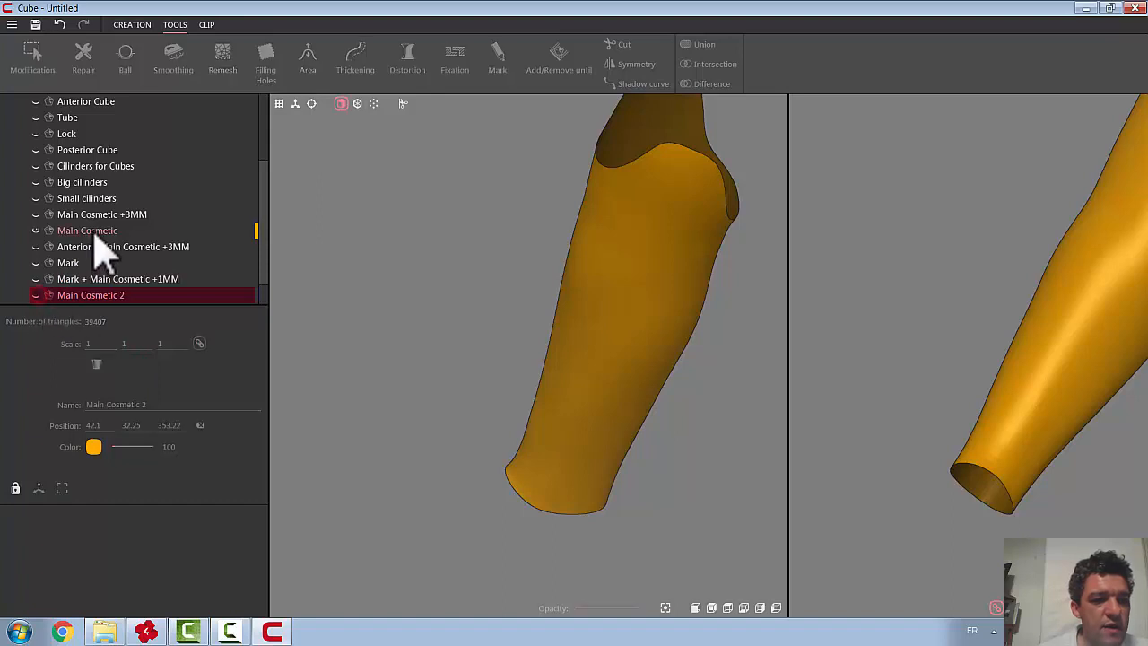
# Thicken the original Main Cosmetic mesh uniformly with a thickness of 2 and accept it
pyautogui.click(94, 233)
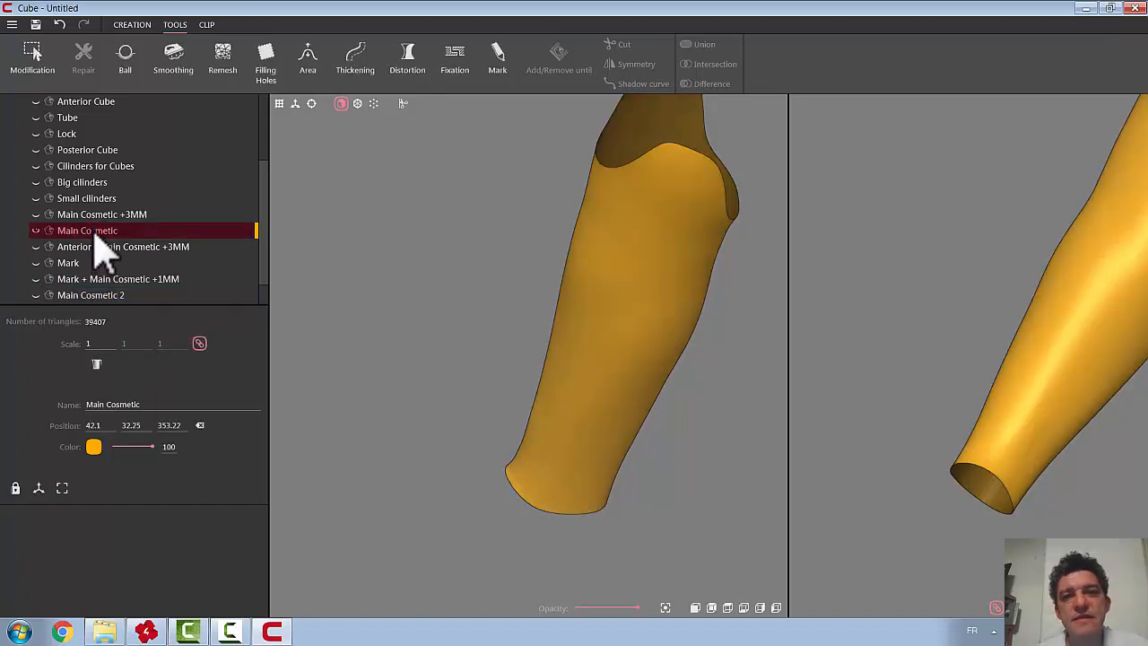
pyautogui.click(360, 70)
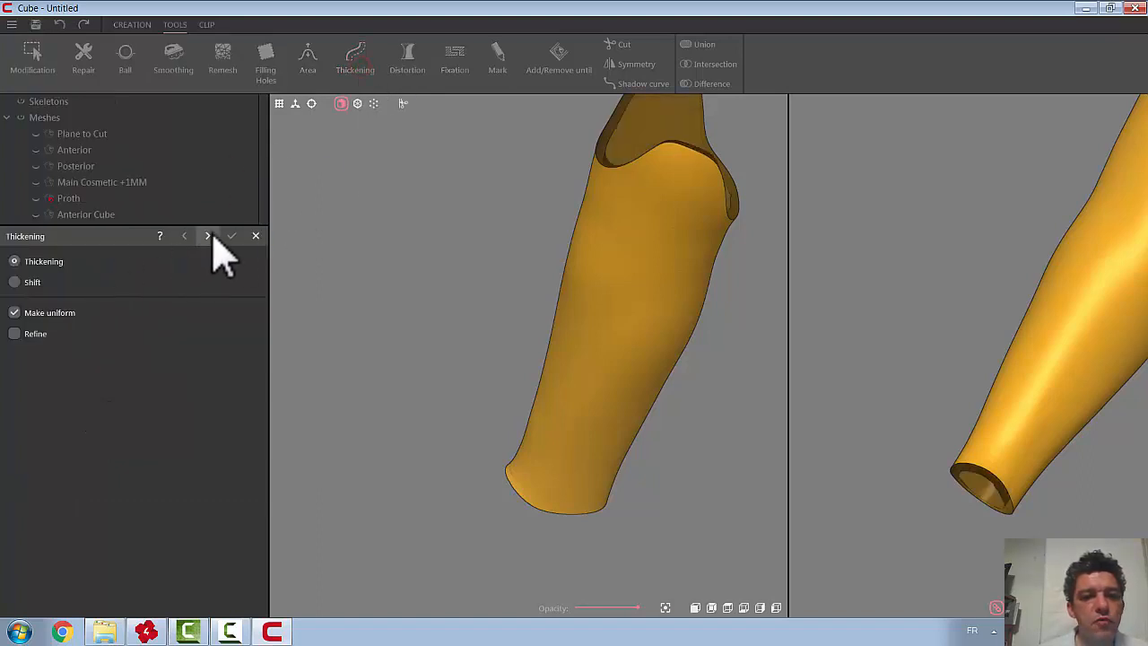
pyautogui.click(209, 236)
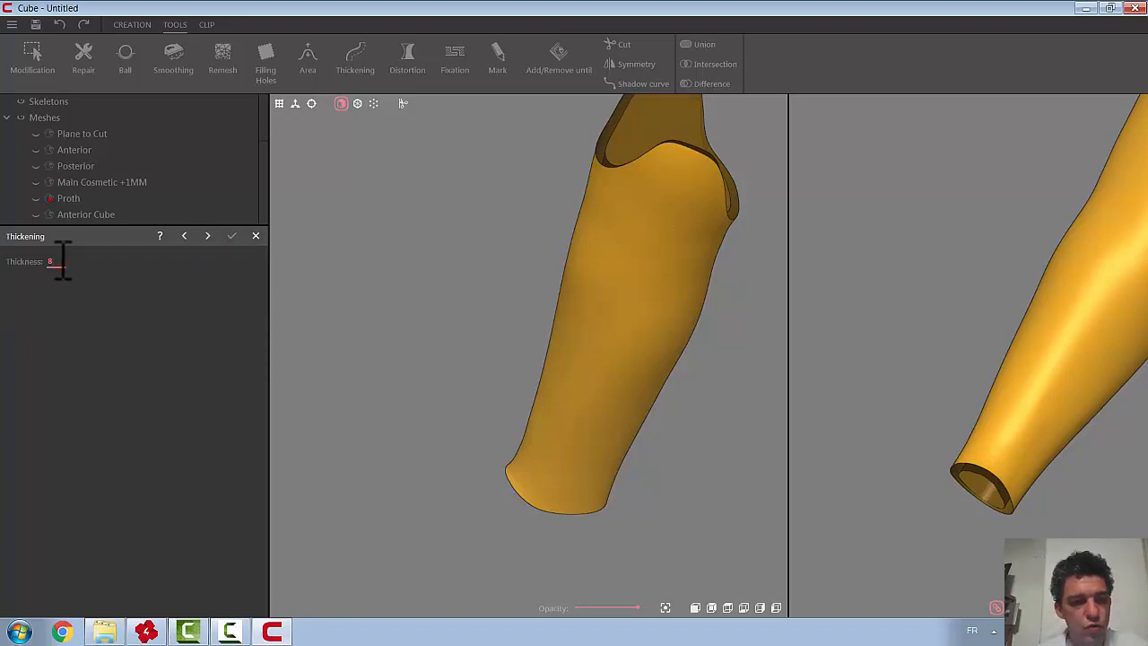
pyautogui.write('2')
pyautogui.press('BackSpace')
pyautogui.press('BackSpace')
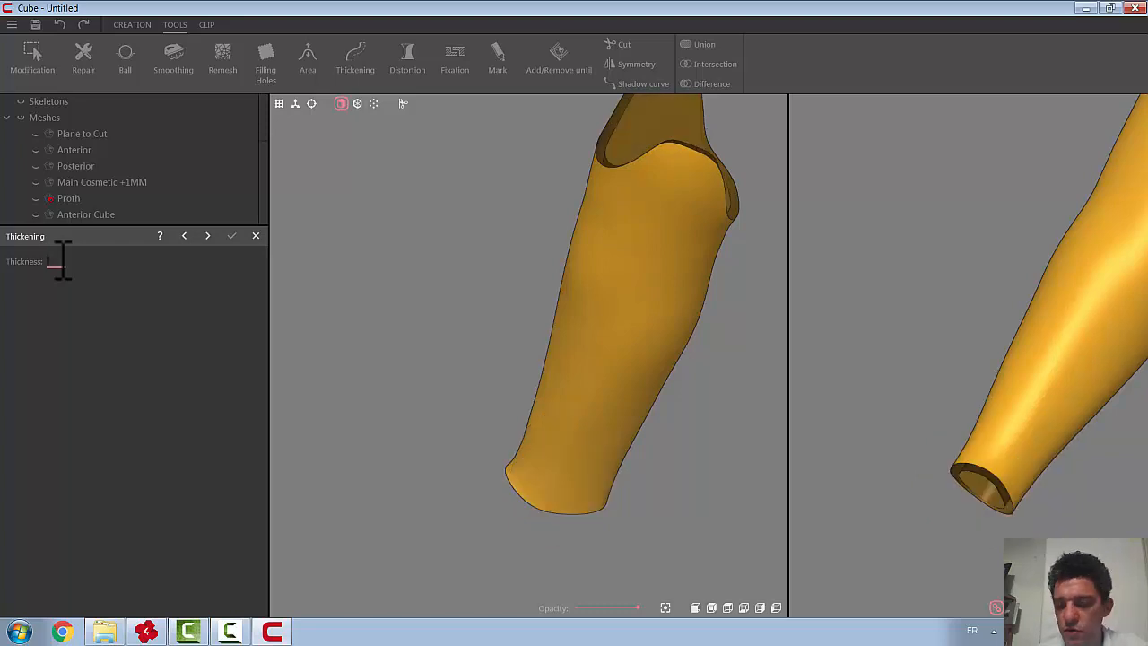
pyautogui.write('2')
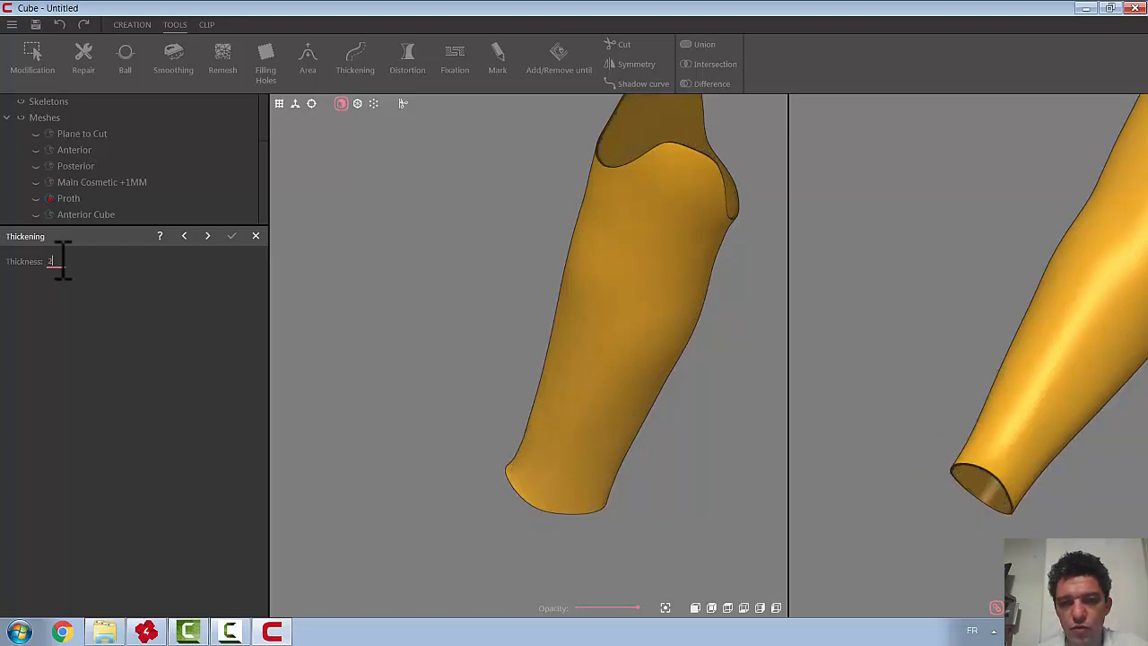
pyautogui.click(209, 236)
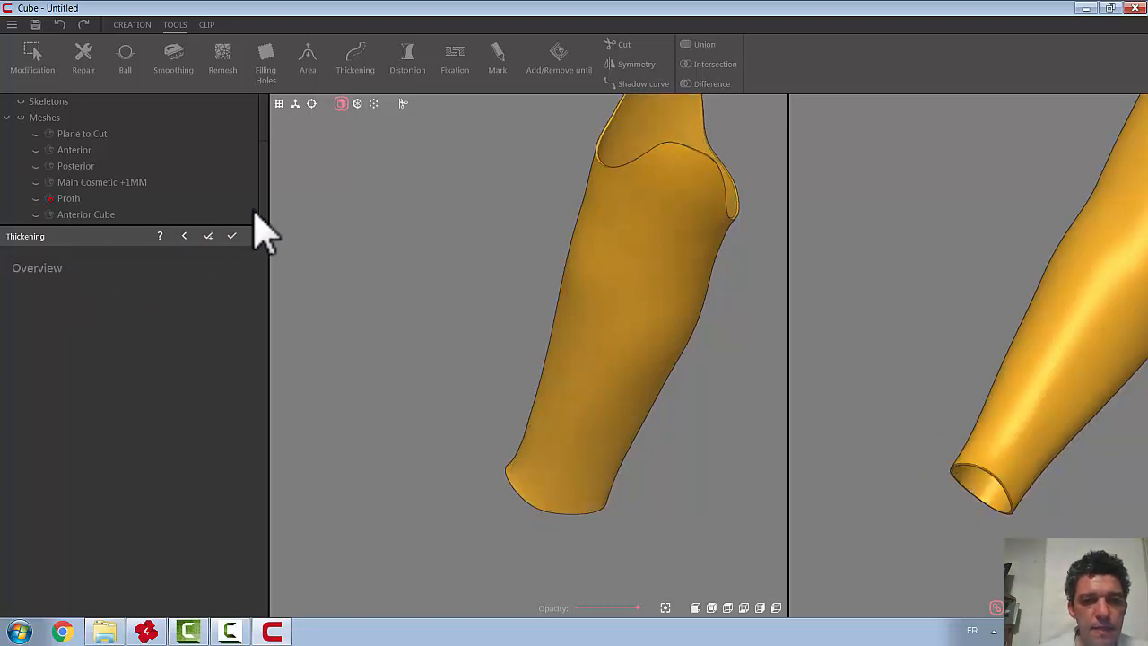
pyautogui.click(233, 236)
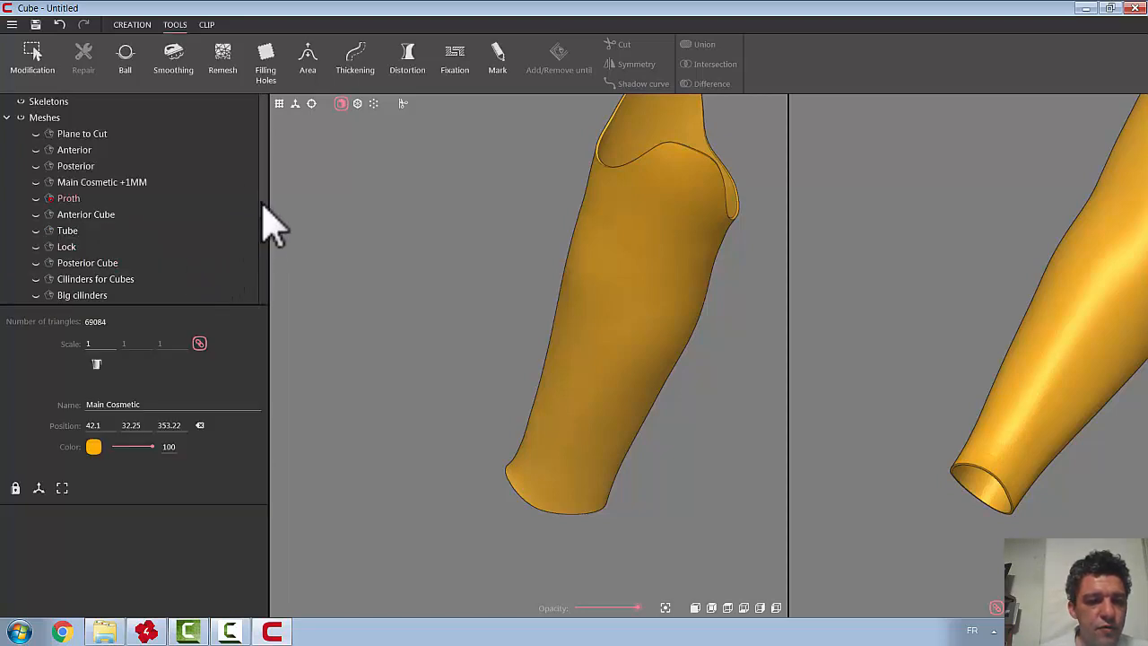
# Compare the thickened Main Cosmetic with its unthickened duplicate, view the duplicate alone and hide it again
pyautogui.moveTo(266, 192); pyautogui.dragTo(167, 307)
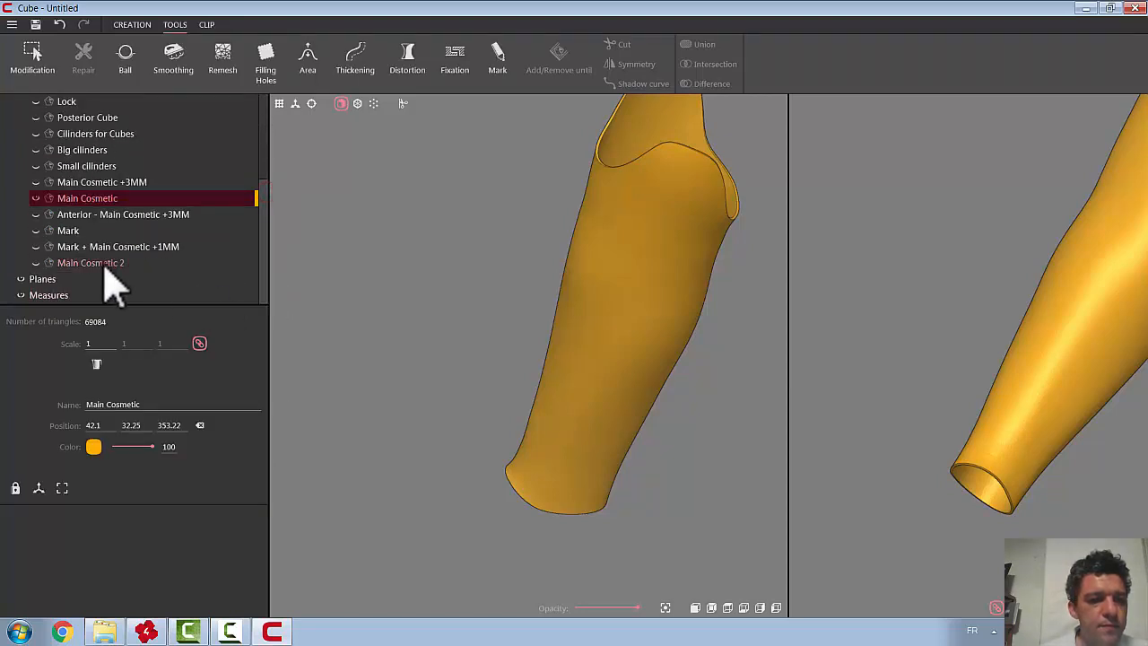
pyautogui.click(36, 264)
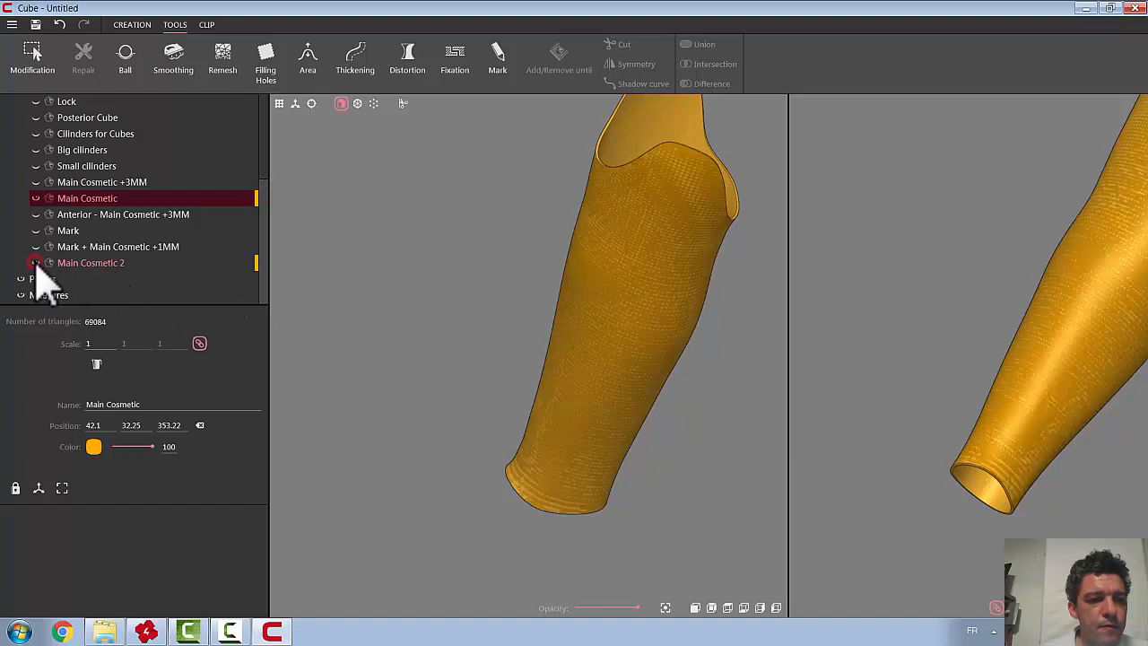
pyautogui.click(38, 198)
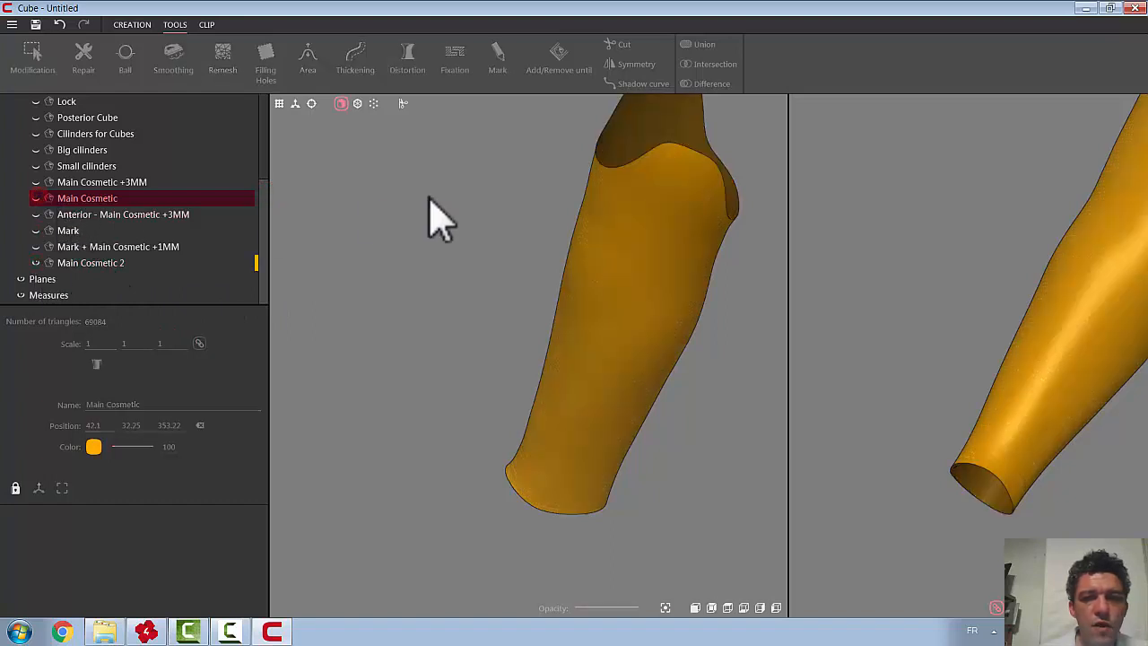
pyautogui.moveTo(422, 218); pyautogui.dragTo(392, 248)
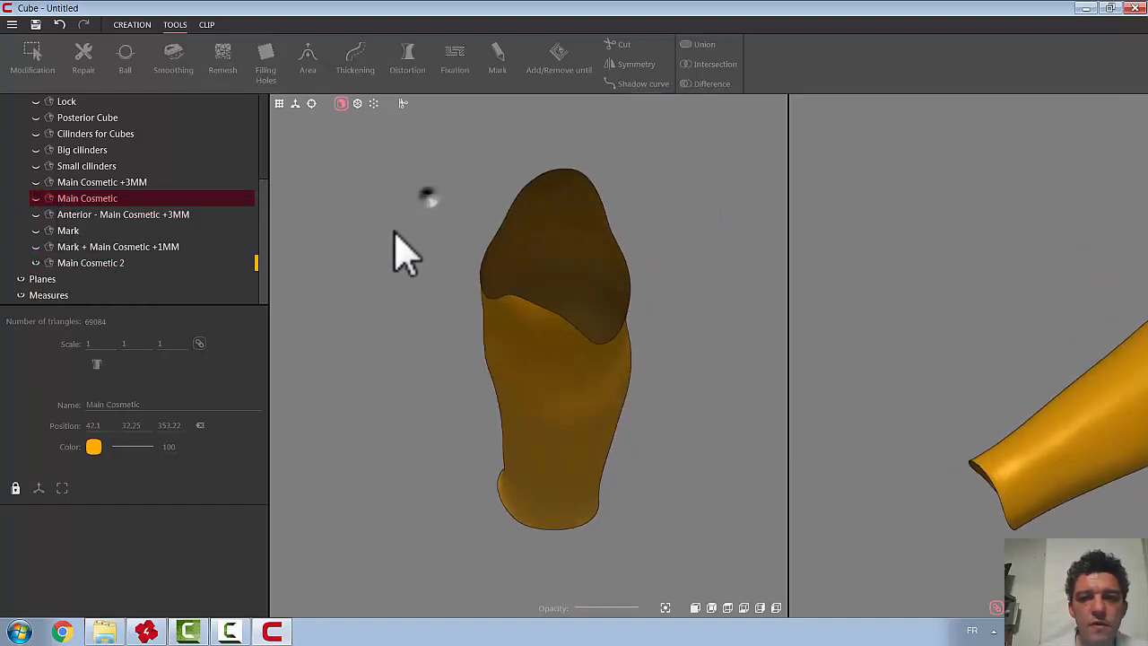
pyautogui.click(36, 263)
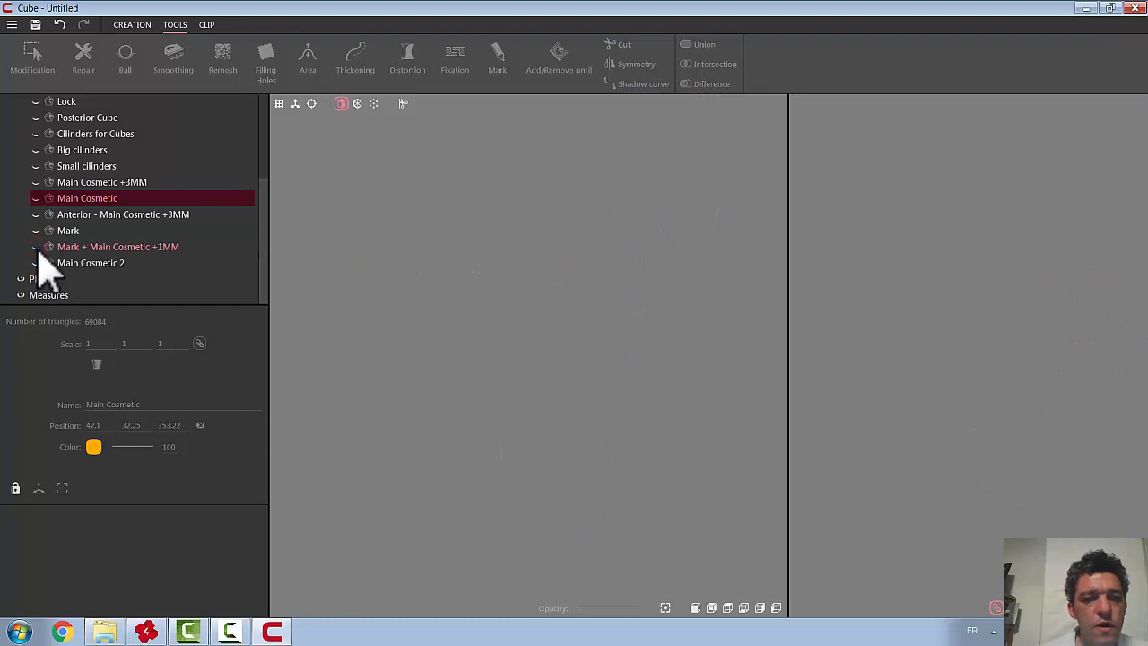
# Show Main Cosmetic together with Mark + Main Cosmetic +1MM and color Main Cosmetic violet-blue
pyautogui.click(36, 247)
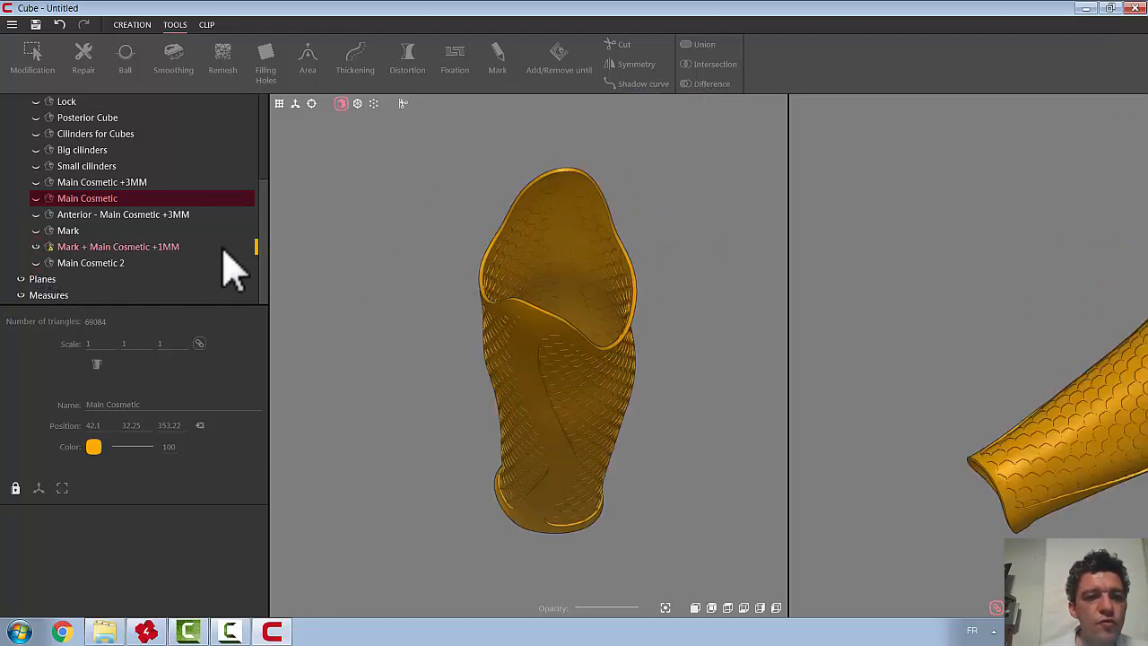
pyautogui.click(37, 199)
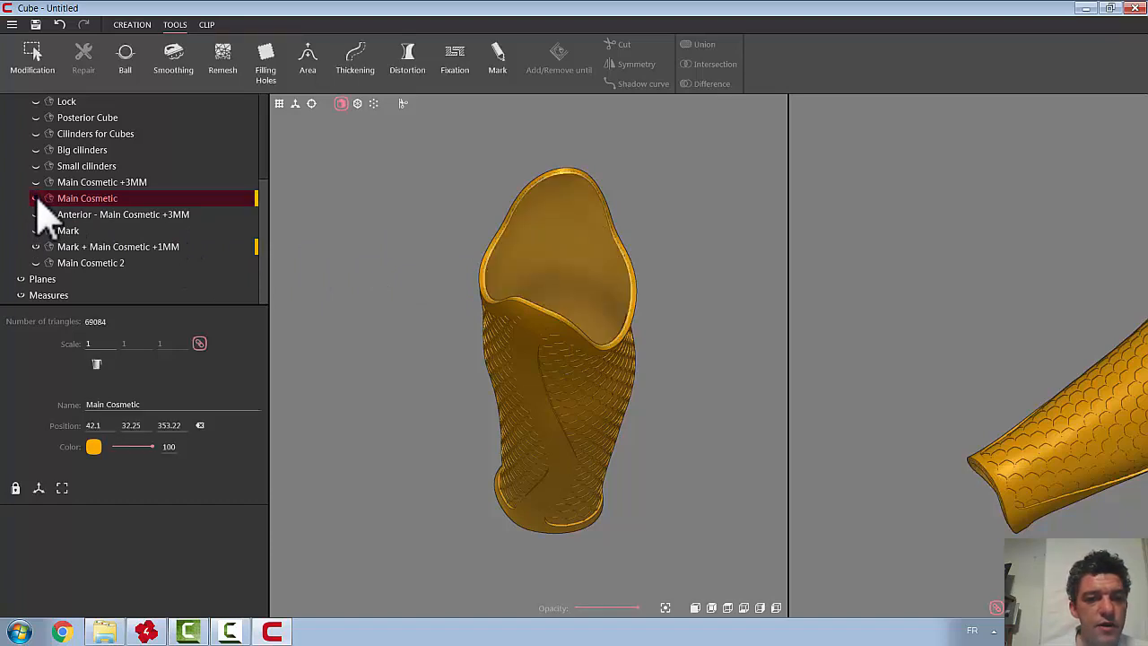
pyautogui.rightClick(86, 202)
pyautogui.moveTo(151, 300)
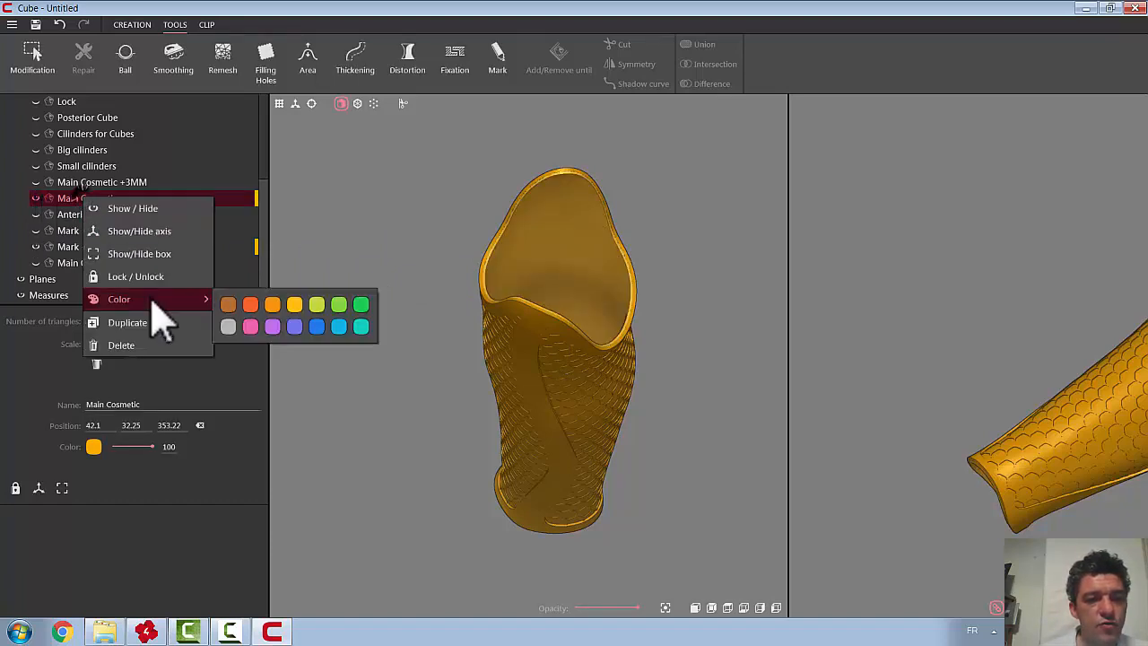
pyautogui.click(294, 328)
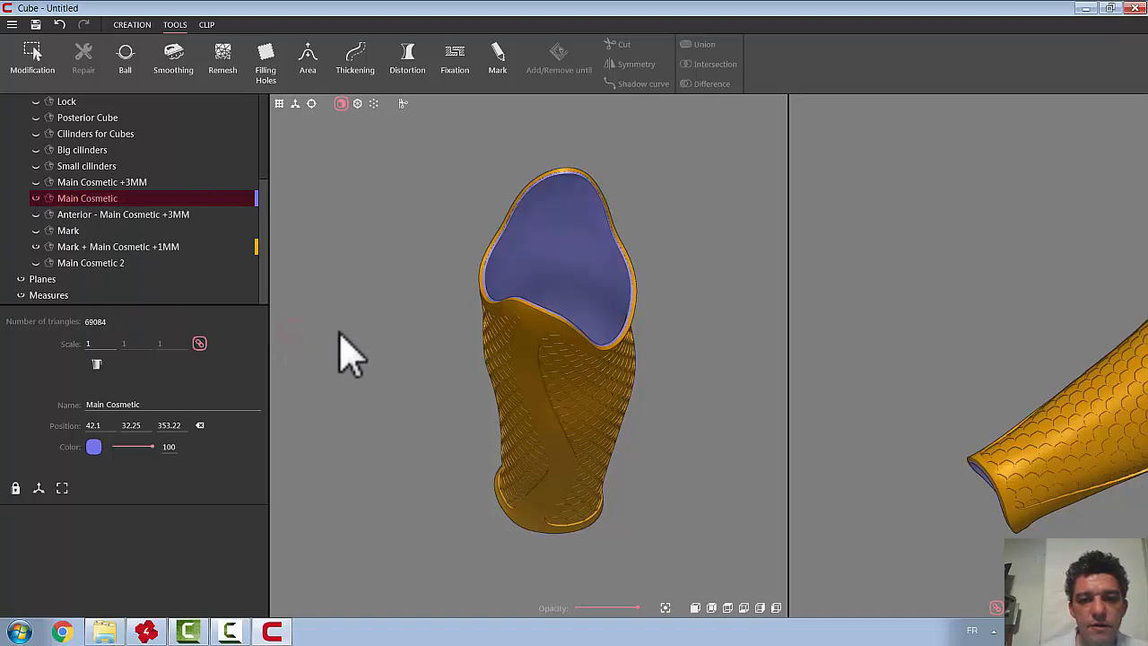
# Subtract Main Cosmetic from Mark + Main Cosmetic +1MM with a Difference operation and repair the resulting mesh
pyautogui.click(529, 372)
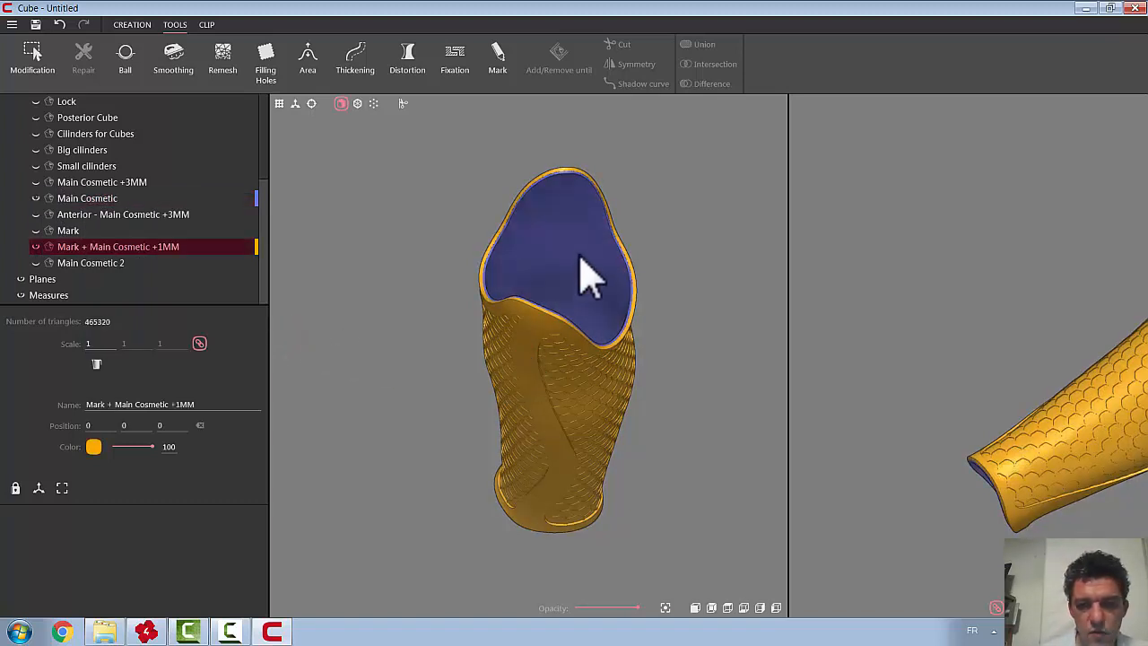
pyautogui.keyDown('ctrl'); pyautogui.click(554, 200); pyautogui.keyUp('ctrl')
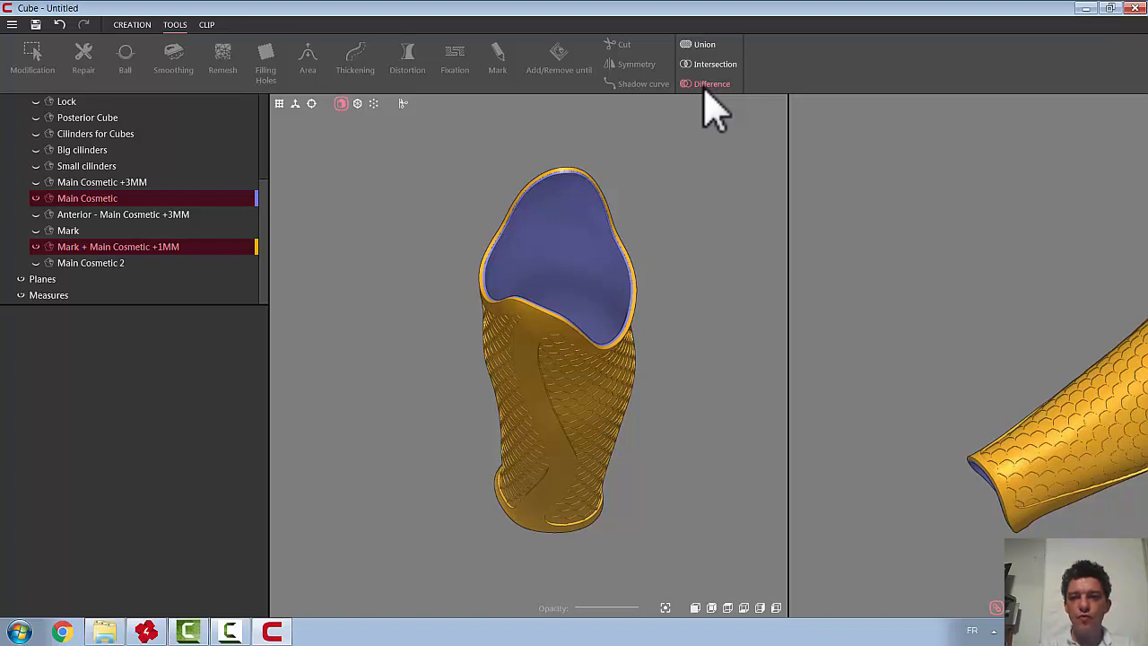
pyautogui.click(705, 86)
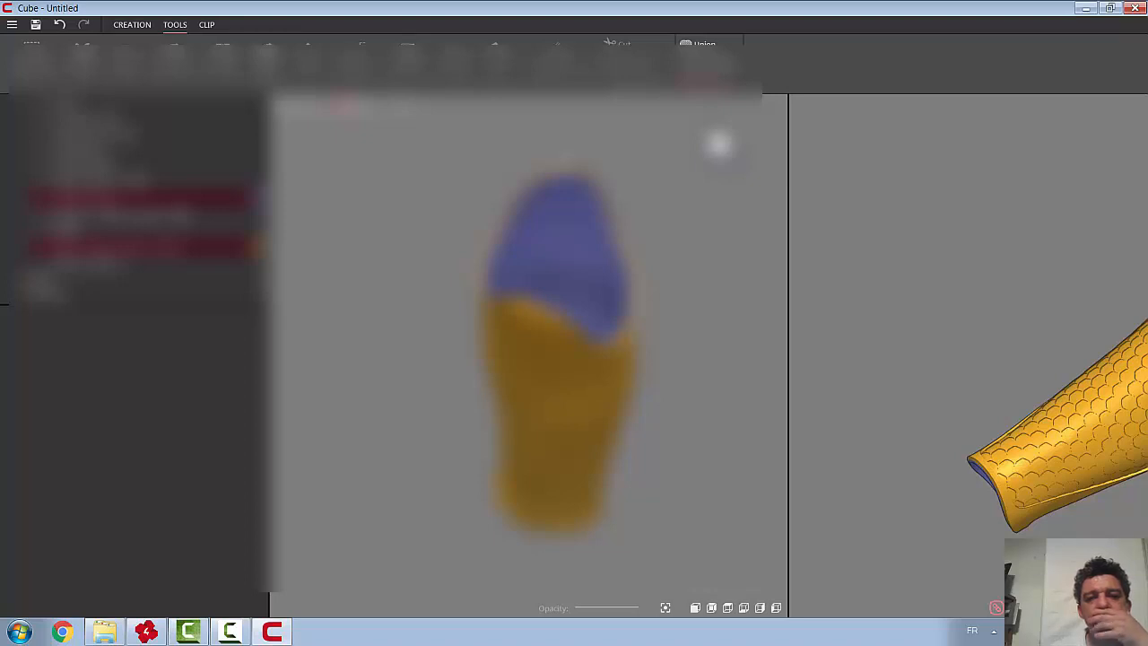
pyautogui.moveTo(695, 269)
pyautogui.mouseDown(button='middle')
pyautogui.moveTo(697, 338)
pyautogui.moveTo(653, 308)
pyautogui.moveTo(706, 281)
pyautogui.moveTo(721, 297)
pyautogui.moveTo(697, 281)
pyautogui.mouseUp(button='middle')
pyautogui.click(83, 58)
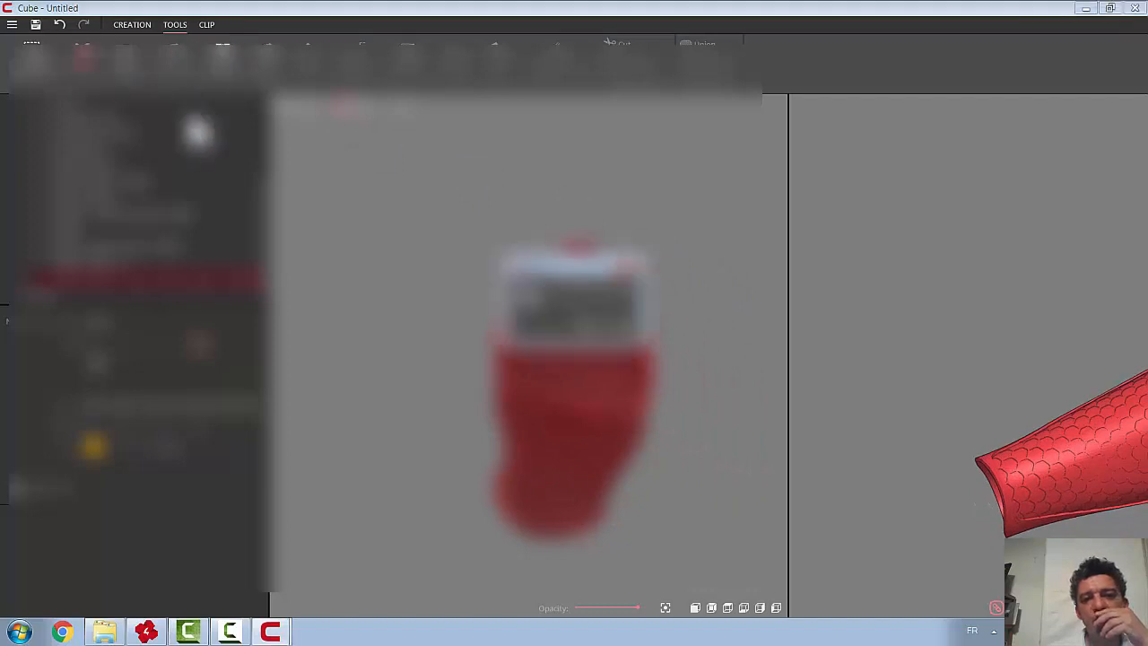
pyautogui.click(589, 340)
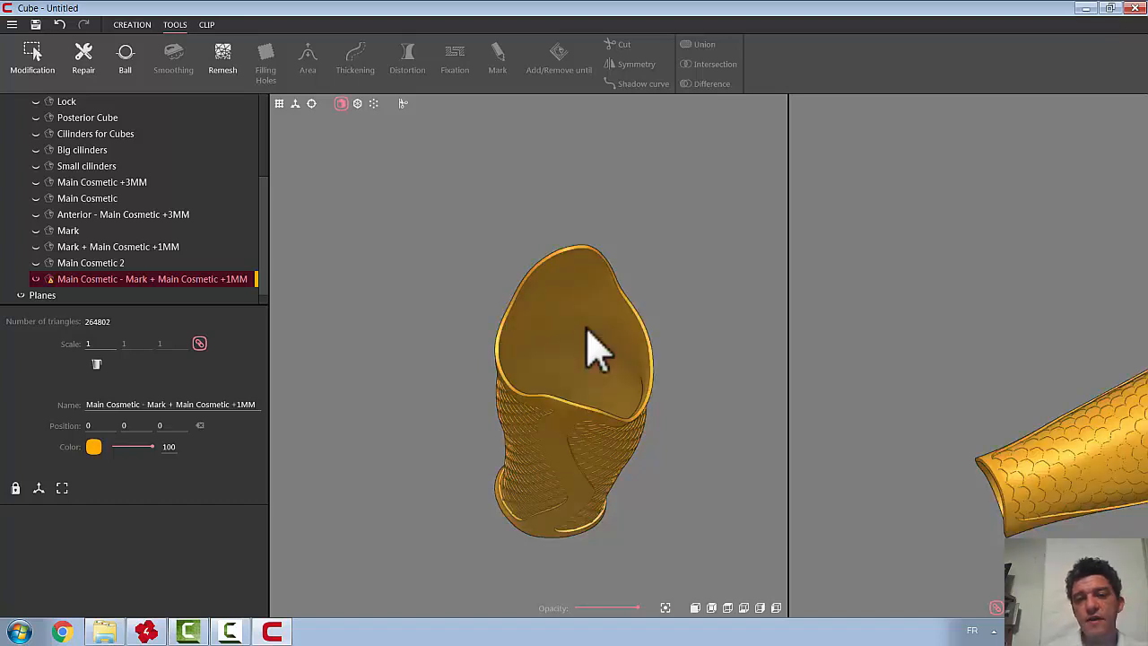
# Display the triangle edges on the subtracted cosmetic cover and change the cover's color to light grey
pyautogui.moveTo(587, 329)
pyautogui.mouseDown(button='middle')
pyautogui.moveTo(582, 282)
pyautogui.moveTo(633, 263)
pyautogui.moveTo(600, 300)
pyautogui.moveTo(676, 303)
pyautogui.moveTo(505, 277)
pyautogui.moveTo(430, 289)
pyautogui.moveTo(600, 249)
pyautogui.moveTo(559, 249)
pyautogui.moveTo(431, 307)
pyautogui.moveTo(408, 334)
pyautogui.mouseUp(button='middle')
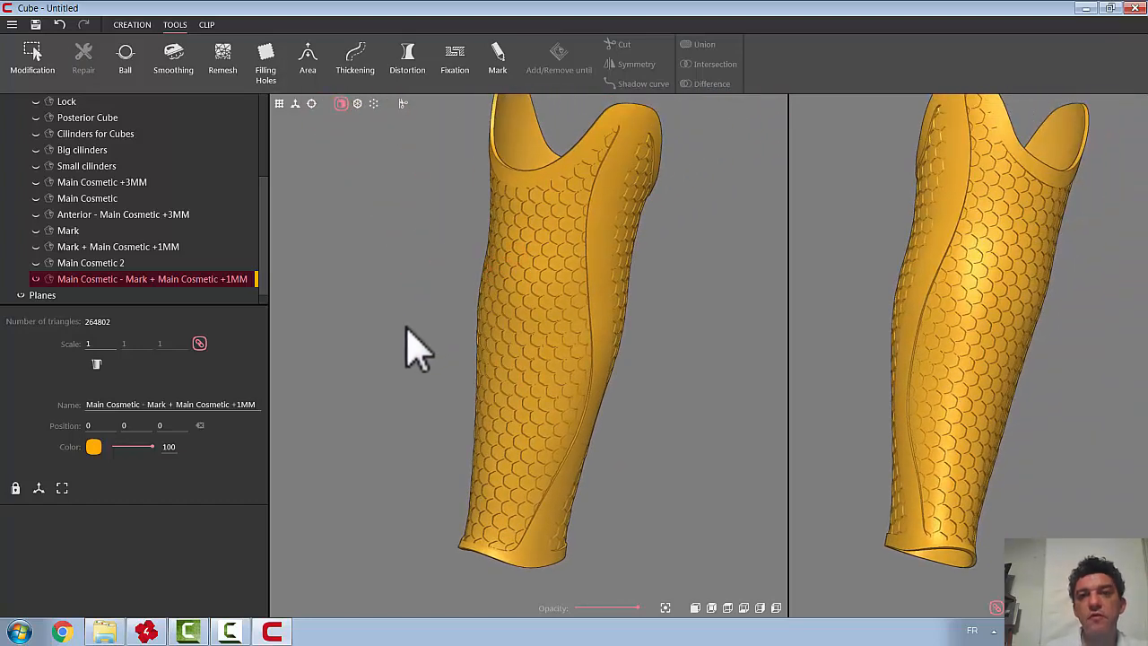
pyautogui.moveTo(546, 328); pyautogui.dragTo(533, 441, button='middle')
pyautogui.moveTo(548, 353); pyautogui.dragTo(687, 389, button='middle')
pyautogui.click(760, 608)
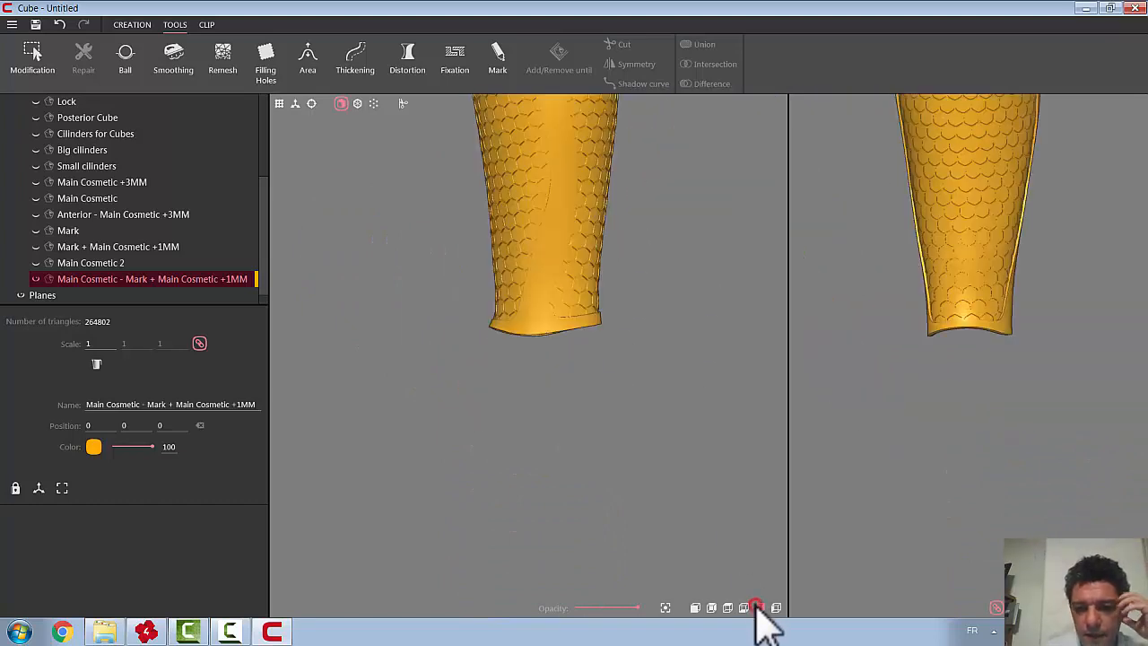
pyautogui.moveTo(679, 263); pyautogui.dragTo(653, 463, button='right')
pyautogui.click(525, 280)
pyautogui.click(357, 103)
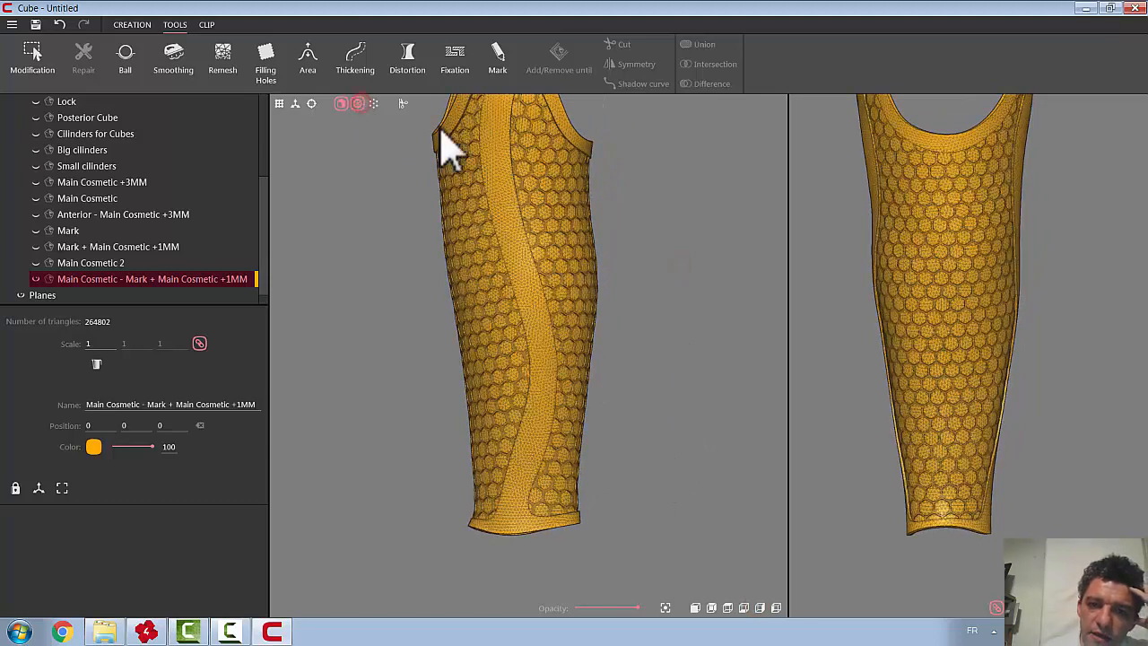
pyautogui.rightClick(574, 205)
pyautogui.moveTo(628, 306)
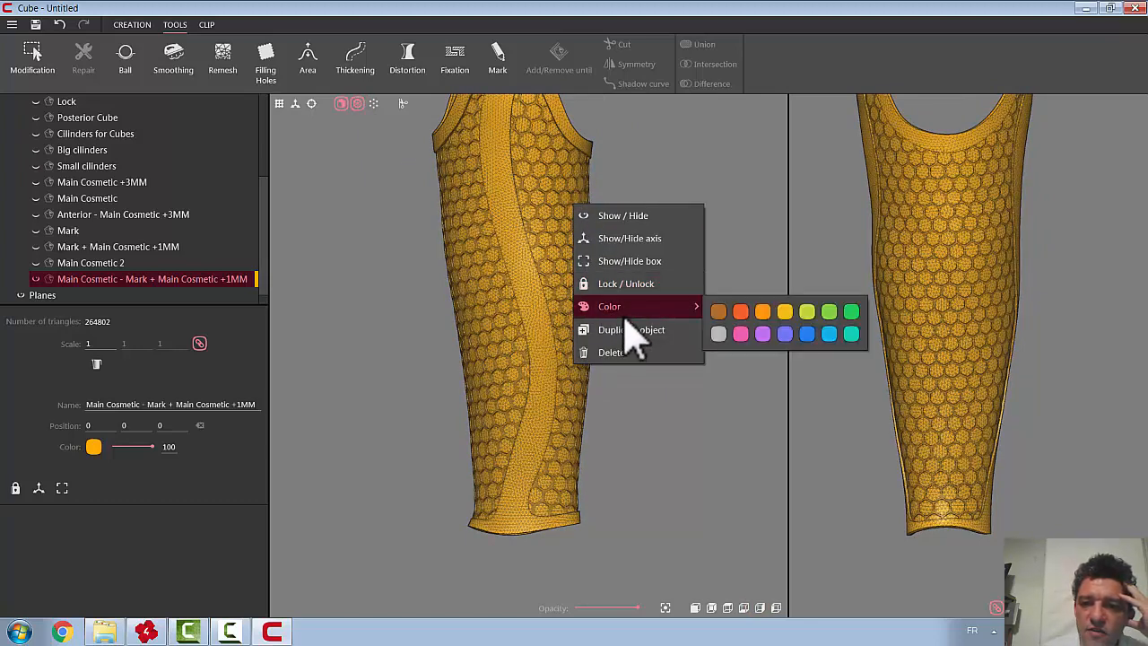
pyautogui.click(718, 334)
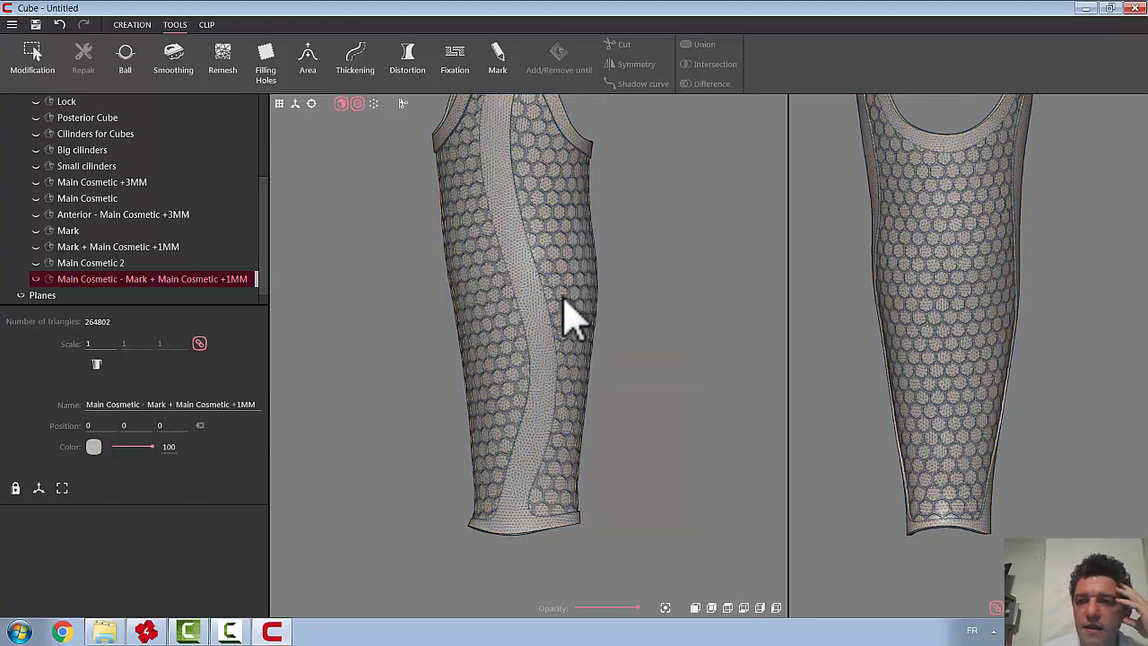
# Set the subtracted cover's opacity to 32 and show Proth and Big cilinders inside it
pyautogui.moveTo(607, 269); pyautogui.dragTo(608, 267)
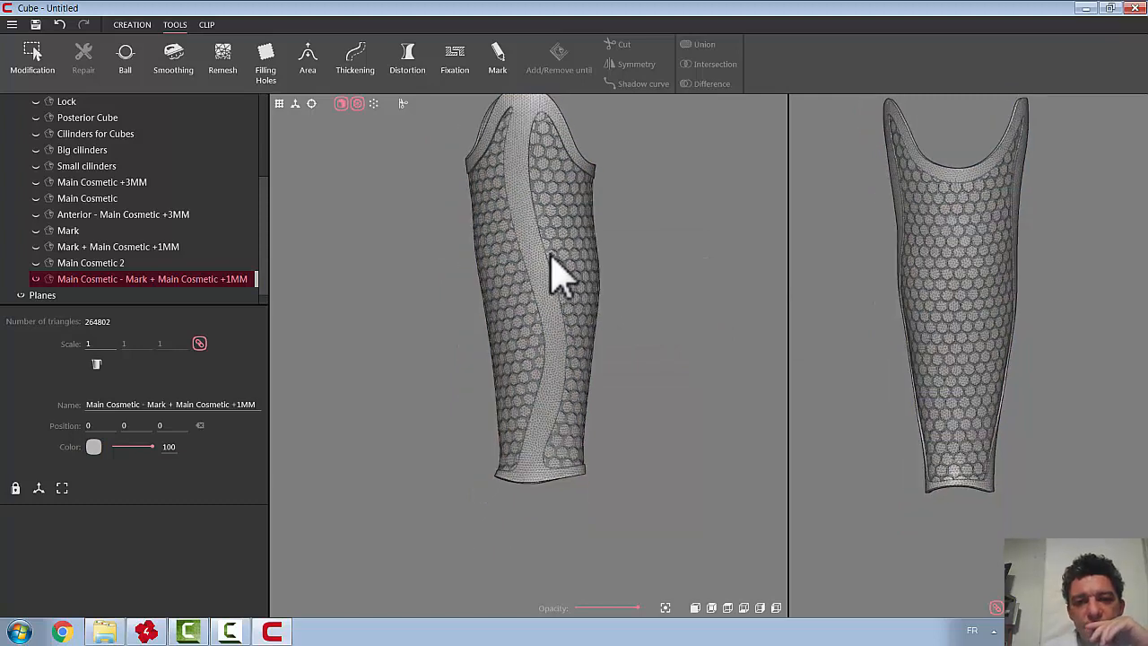
pyautogui.scroll(5, 546, 275)
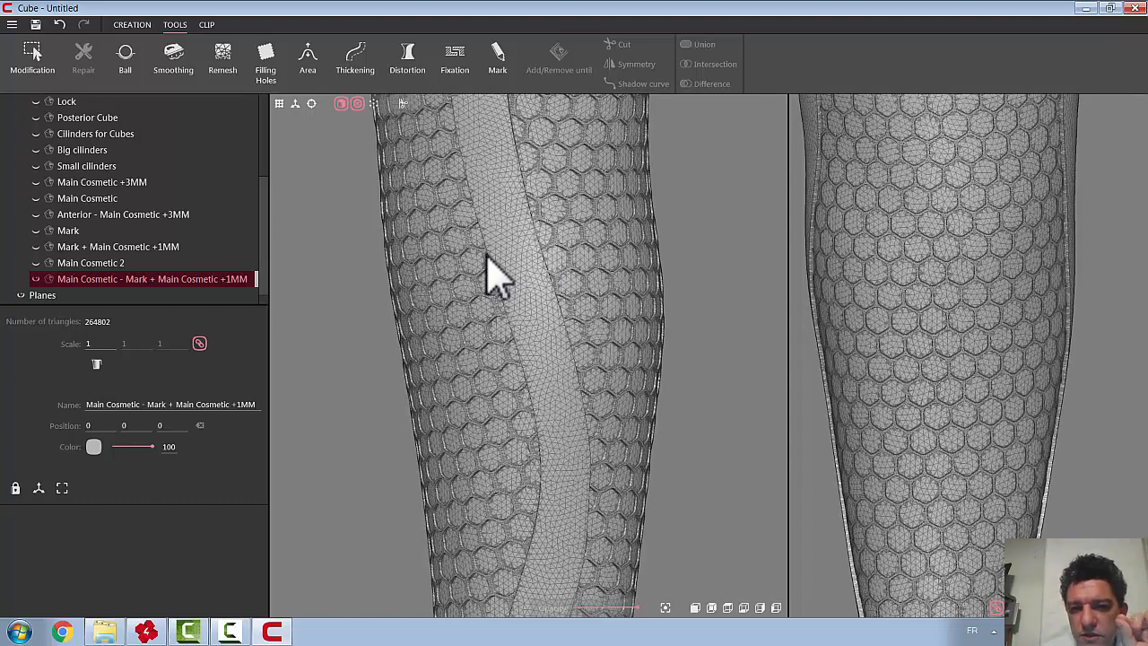
pyautogui.scroll(-5, 487, 255)
pyautogui.moveTo(487, 253); pyautogui.dragTo(577, 159, button='middle')
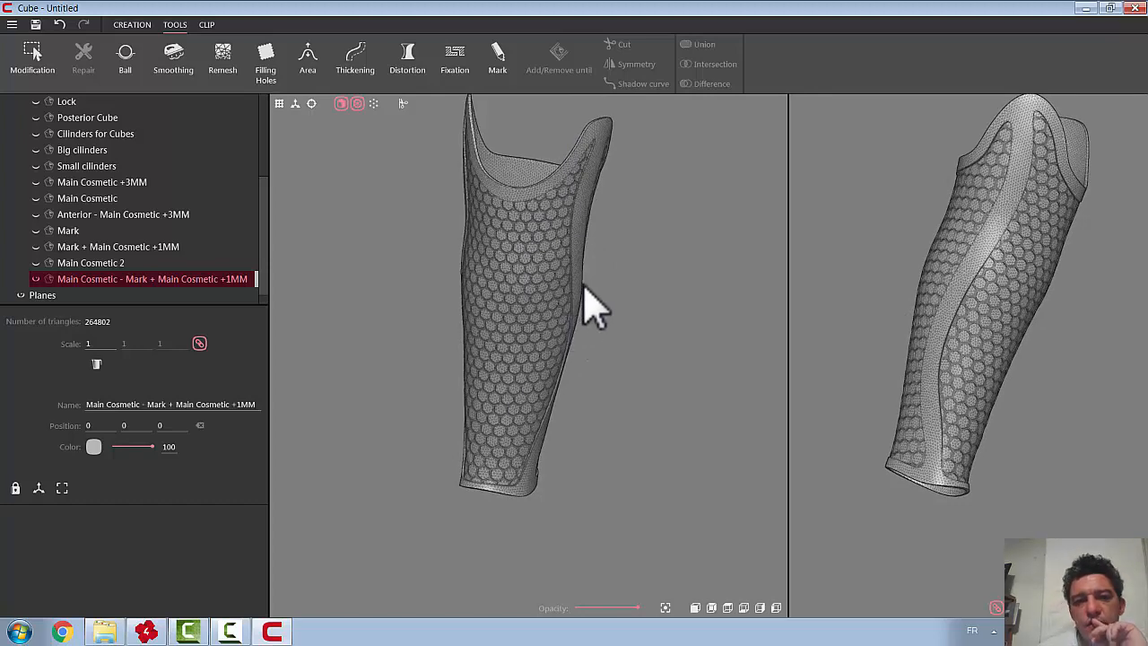
pyautogui.moveTo(600, 272); pyautogui.dragTo(488, 255, button='middle')
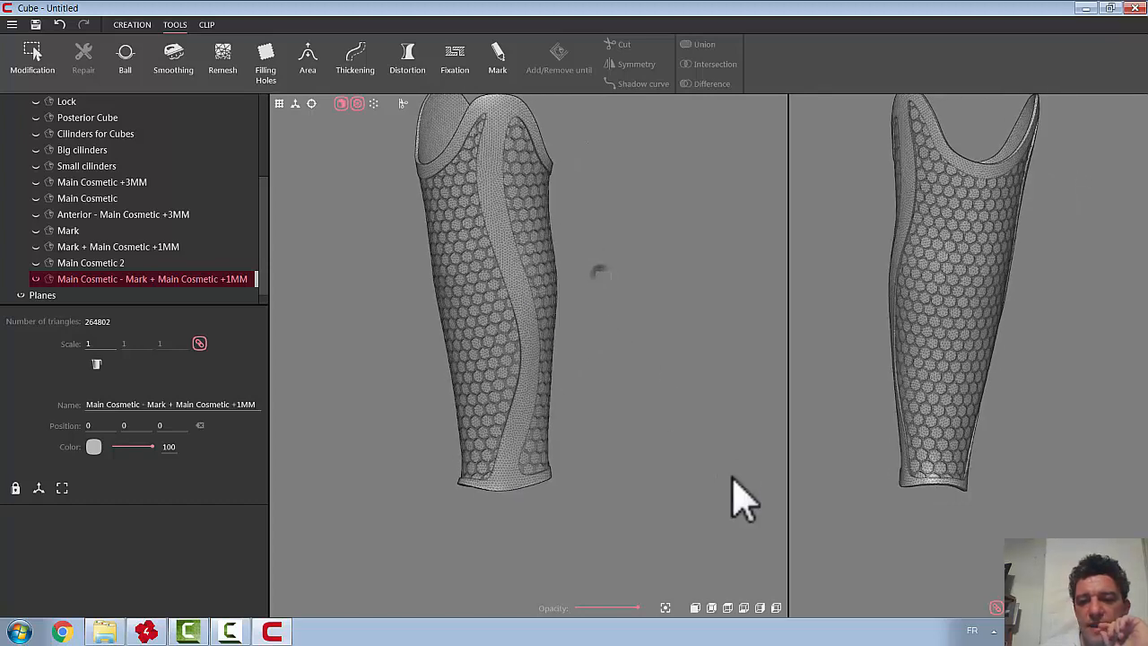
pyautogui.click(760, 605)
pyautogui.moveTo(685, 339); pyautogui.dragTo(657, 512, button='middle')
pyautogui.moveTo(638, 608); pyautogui.dragTo(592, 608)
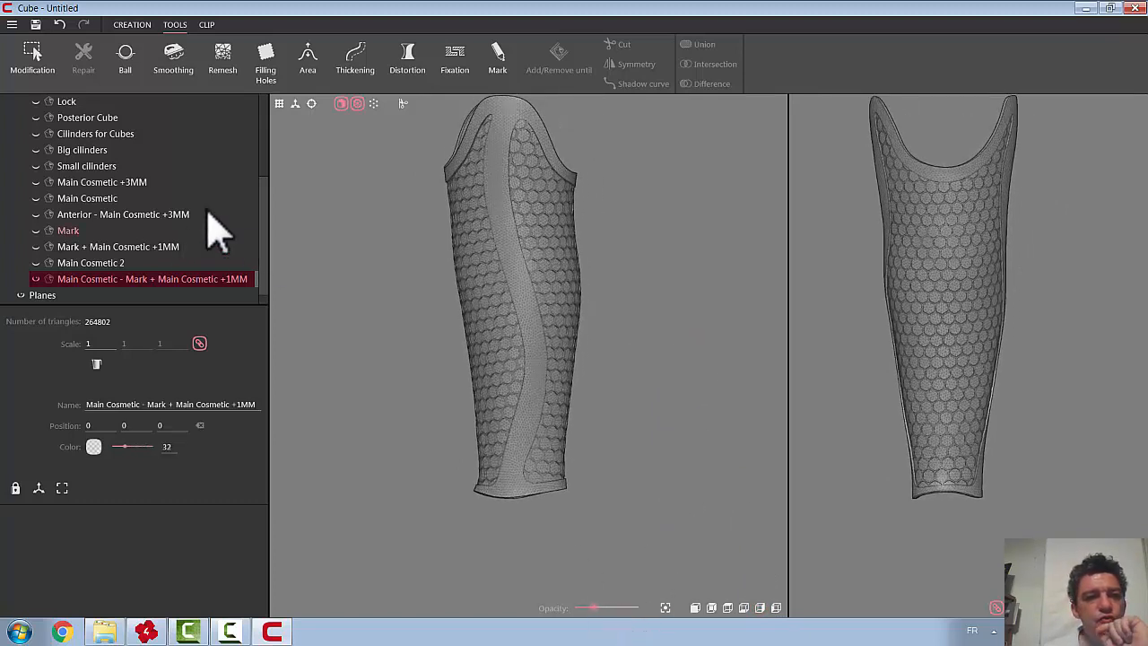
pyautogui.moveTo(265, 238); pyautogui.dragTo(257, 113)
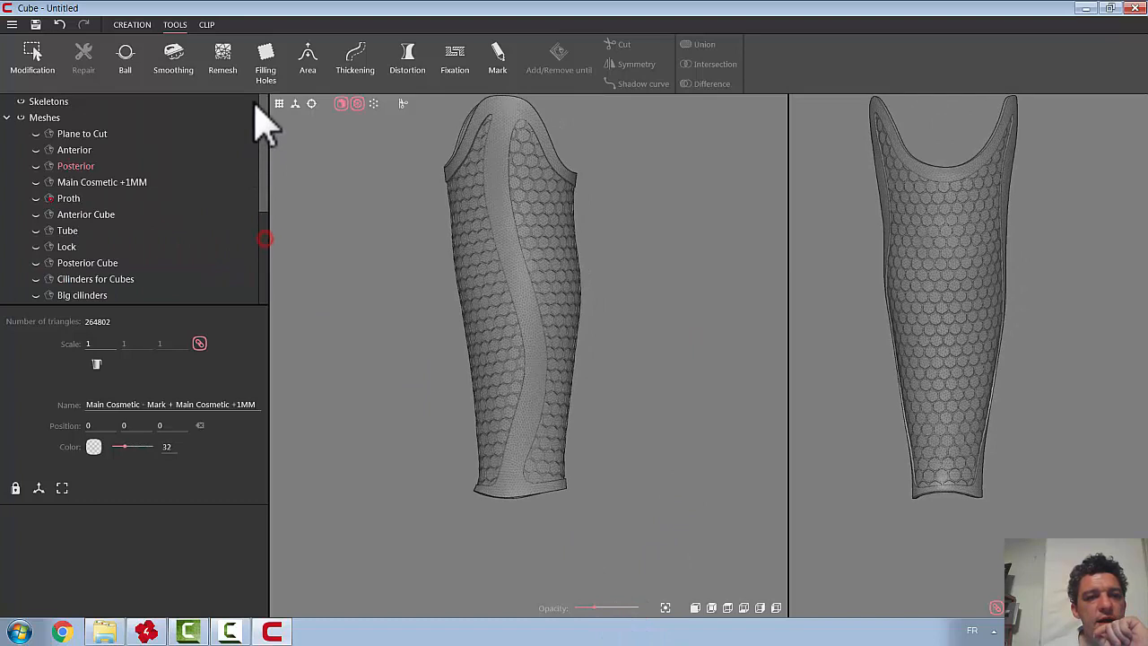
pyautogui.click(35, 198)
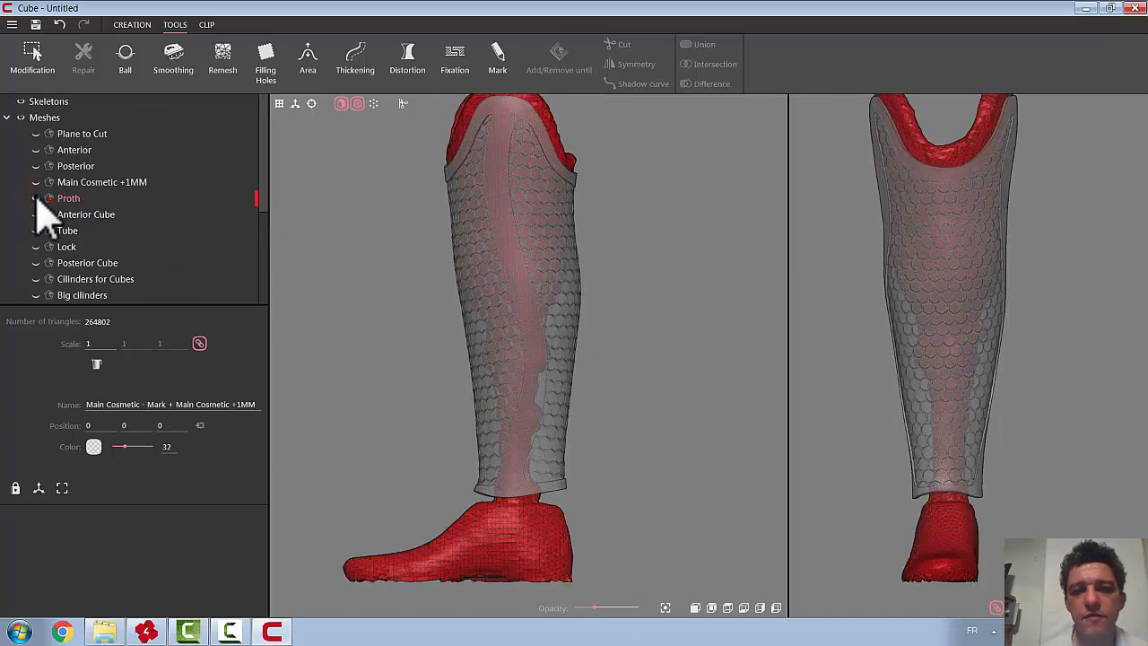
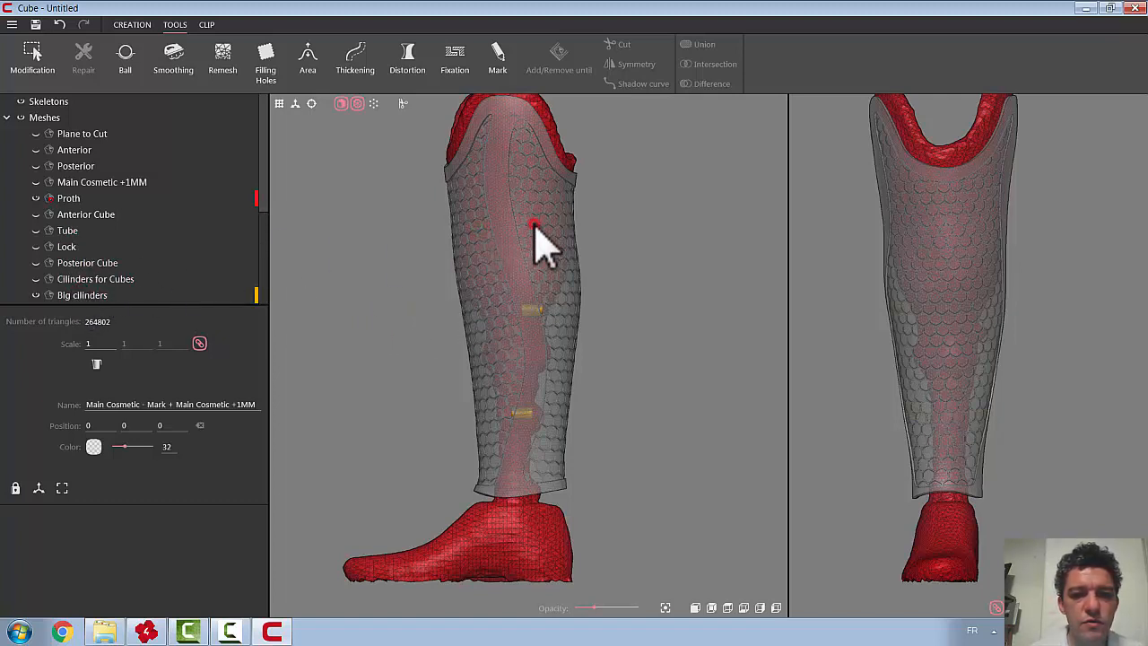
# Hide the subtracted cover and Proth so that only Big cilinders is displayed
pyautogui.moveTo(264, 194); pyautogui.dragTo(273, 288)
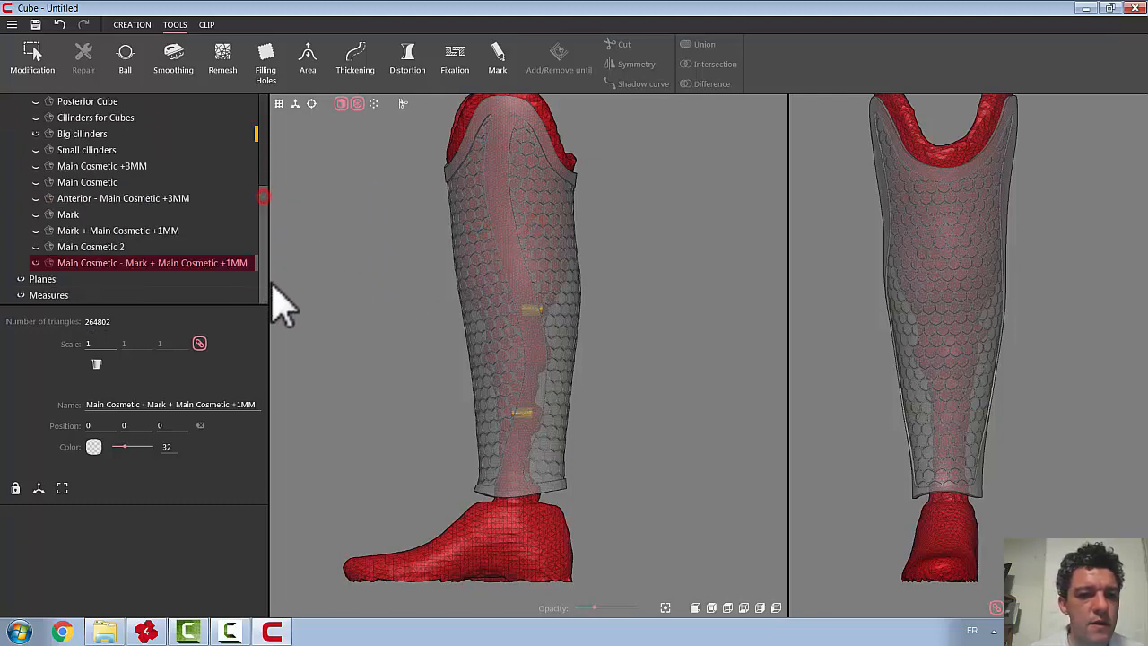
pyautogui.click(36, 264)
pyautogui.moveTo(628, 385); pyautogui.dragTo(507, 358, button='middle')
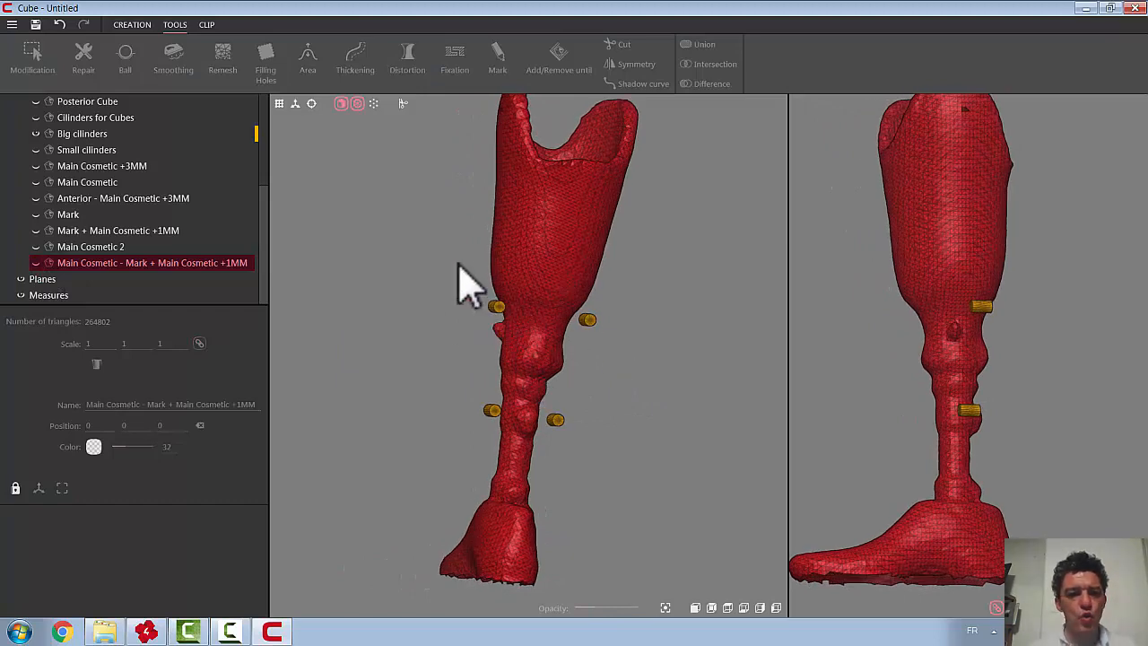
pyautogui.click(557, 223)
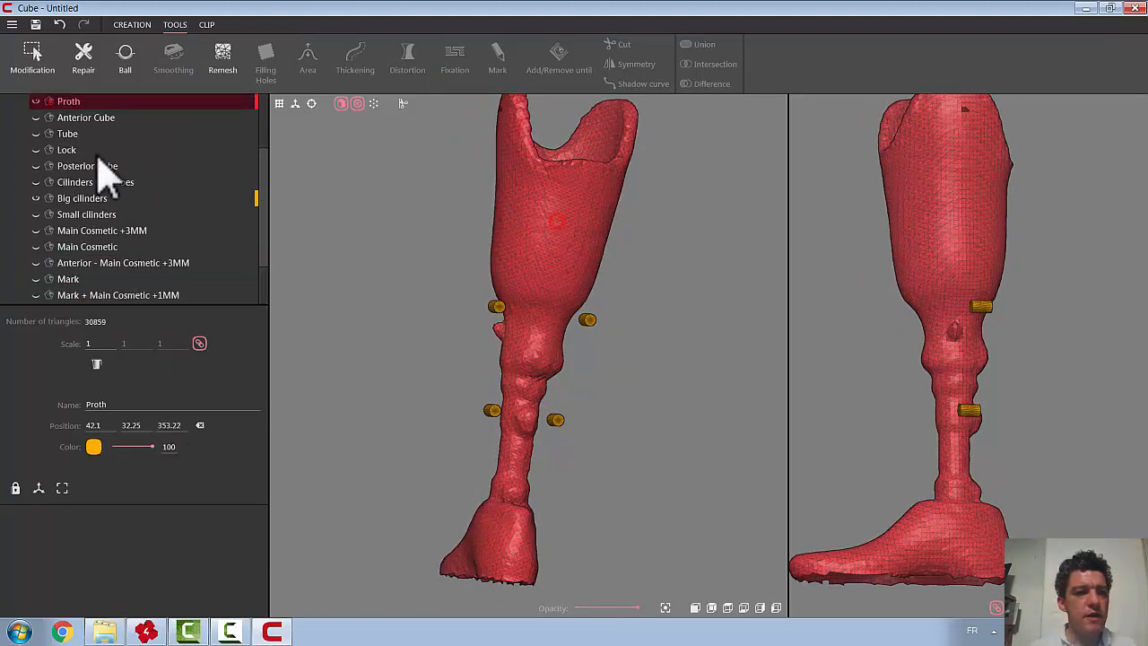
pyautogui.click(37, 102)
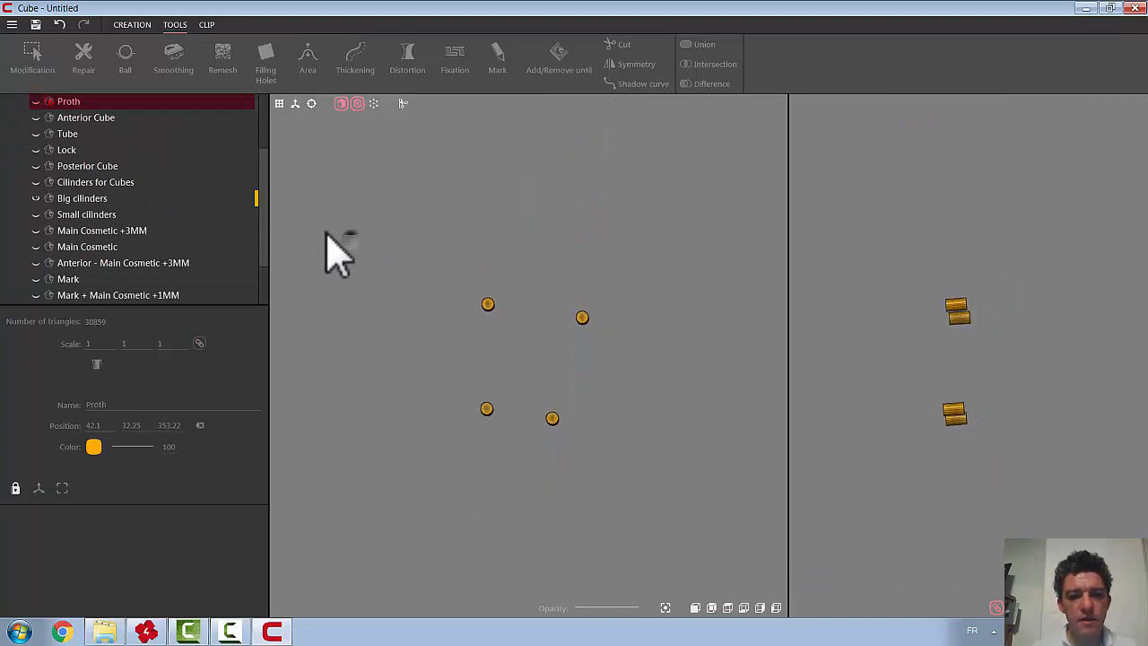
# Isolate the lower-left cylinder of Big cilinders by removing the other three cylinders' triangles, and save the result as a new mesh
pyautogui.click(744, 609)
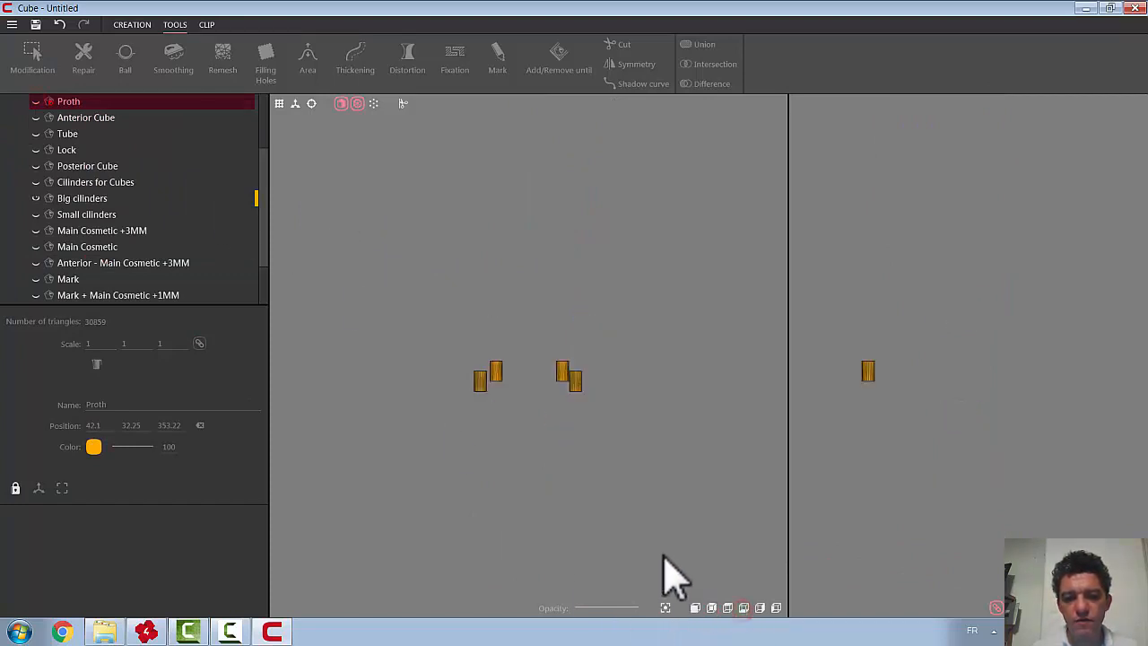
pyautogui.click(712, 609)
pyautogui.moveTo(529, 435); pyautogui.dragTo(513, 531)
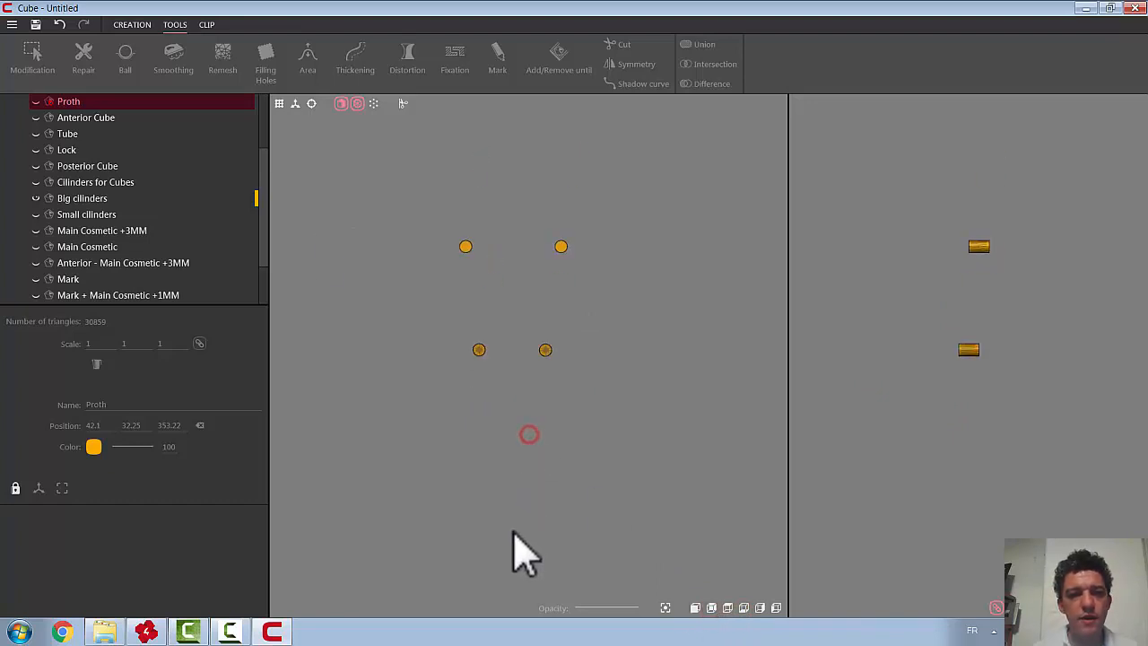
pyautogui.click(467, 249)
pyautogui.click(36, 57)
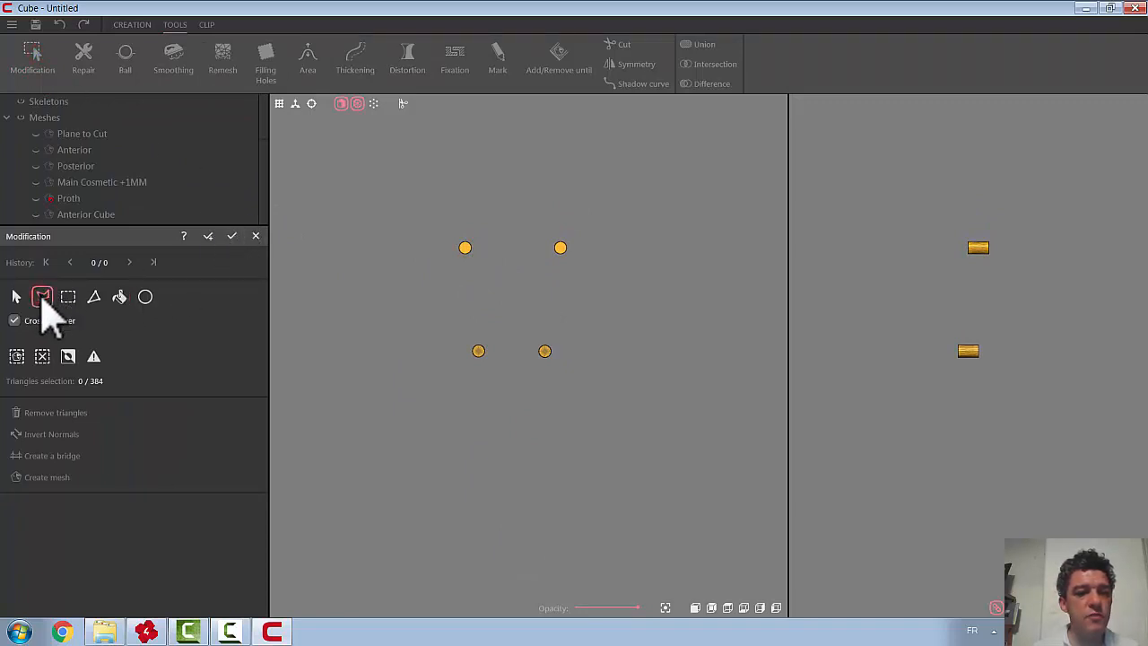
pyautogui.click(478, 351)
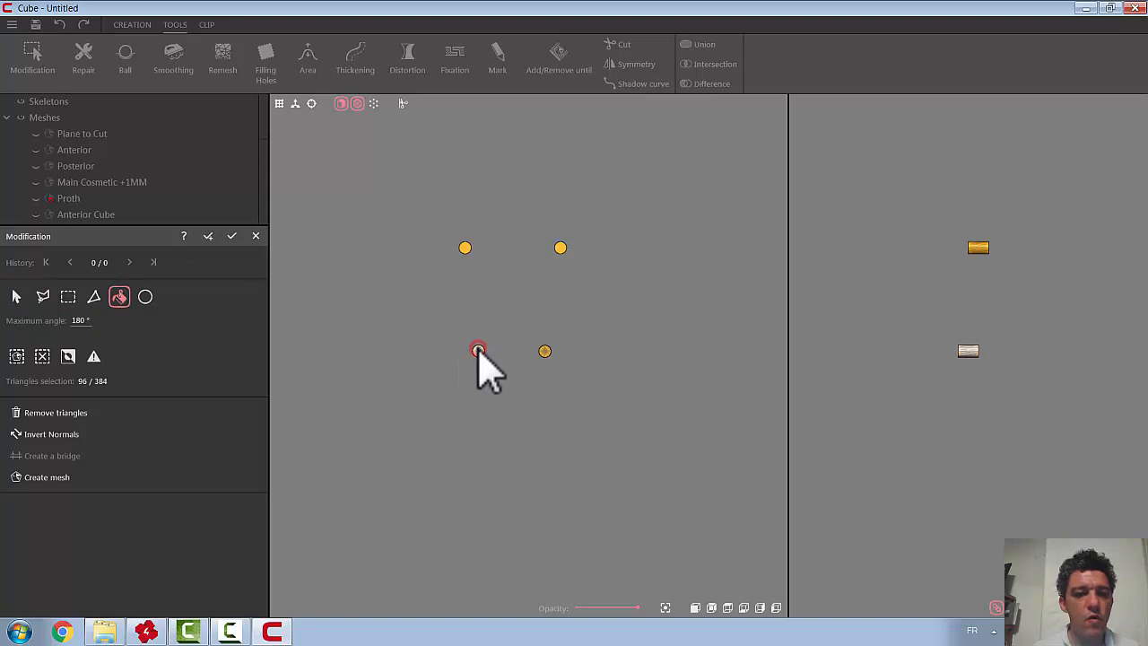
pyautogui.click(67, 357)
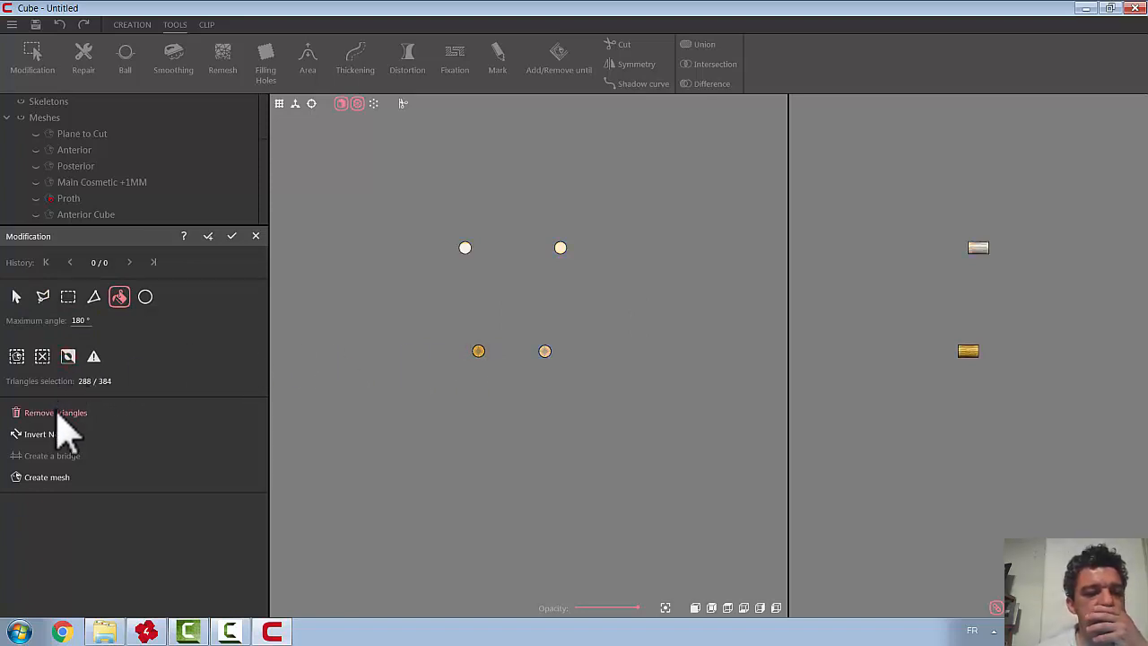
pyautogui.click(56, 412)
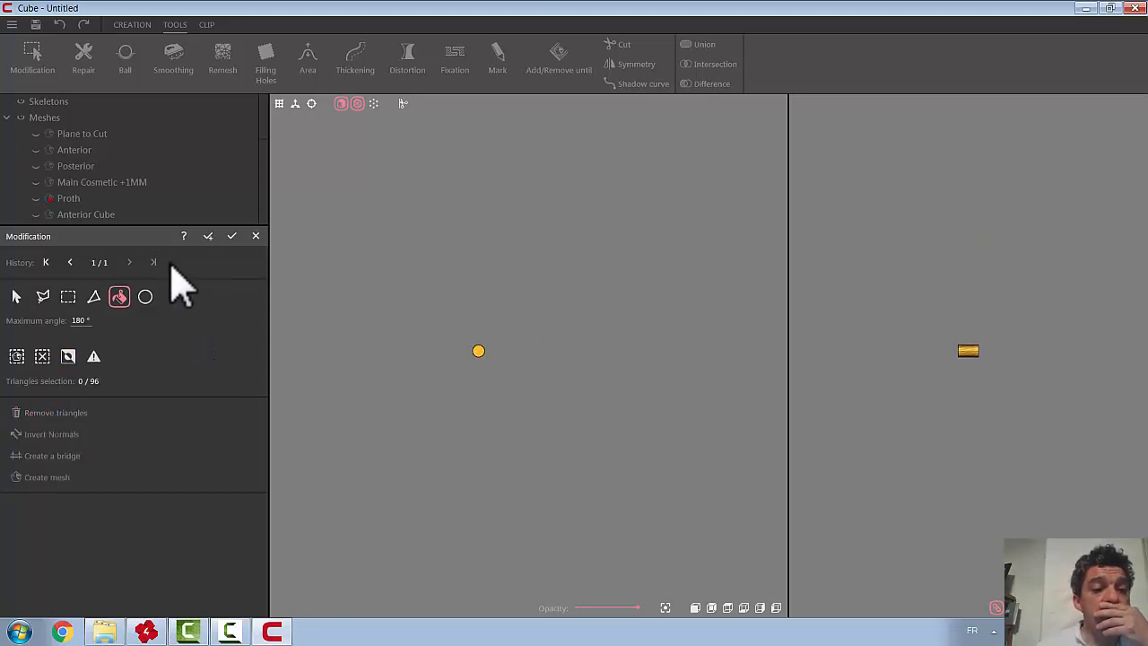
pyautogui.click(210, 237)
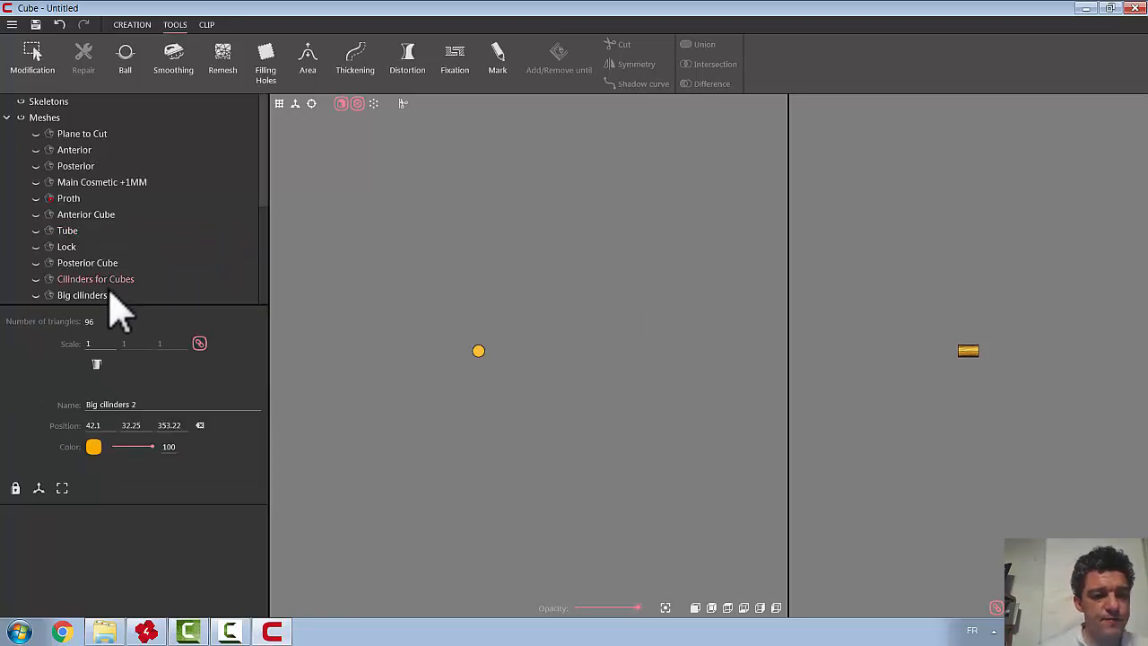
# Rename the isolated cylinder mesh as 1, hide it and show Big cilinders again
pyautogui.moveTo(266, 212); pyautogui.dragTo(239, 320)
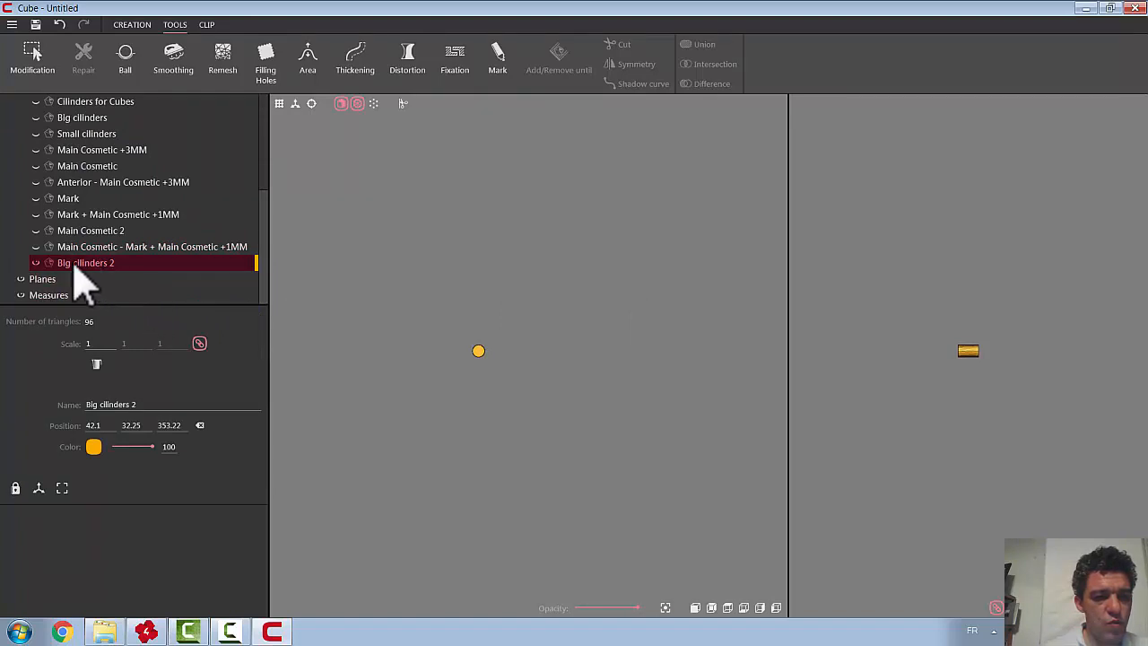
pyautogui.click(36, 263)
pyautogui.click(36, 263)
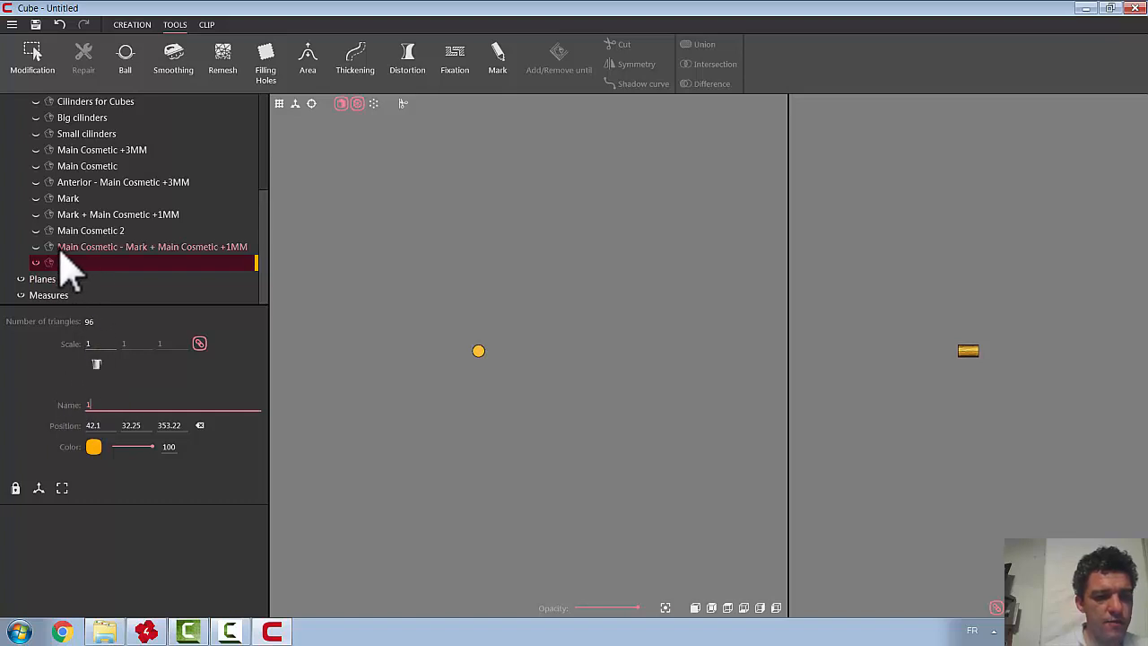
pyautogui.click(37, 121)
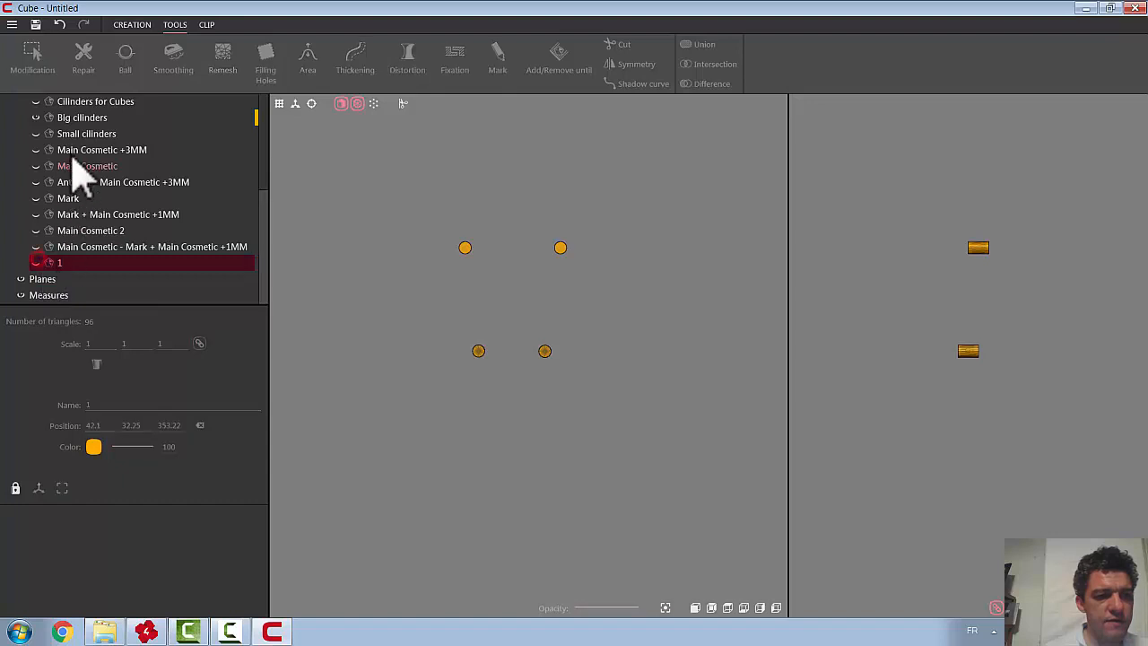
# Isolate the upper-left cylinder of Big cilinders by removing the other cylinders' triangles, and save it as a new mesh named 2
pyautogui.click(90, 117)
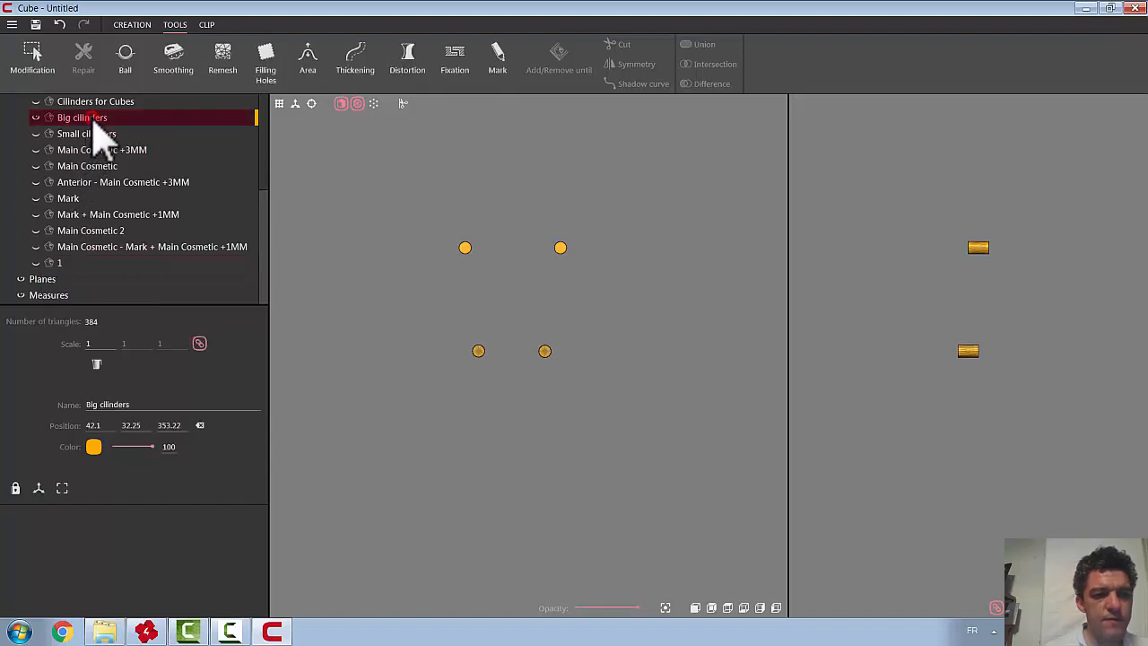
pyautogui.click(34, 62)
pyautogui.click(465, 248)
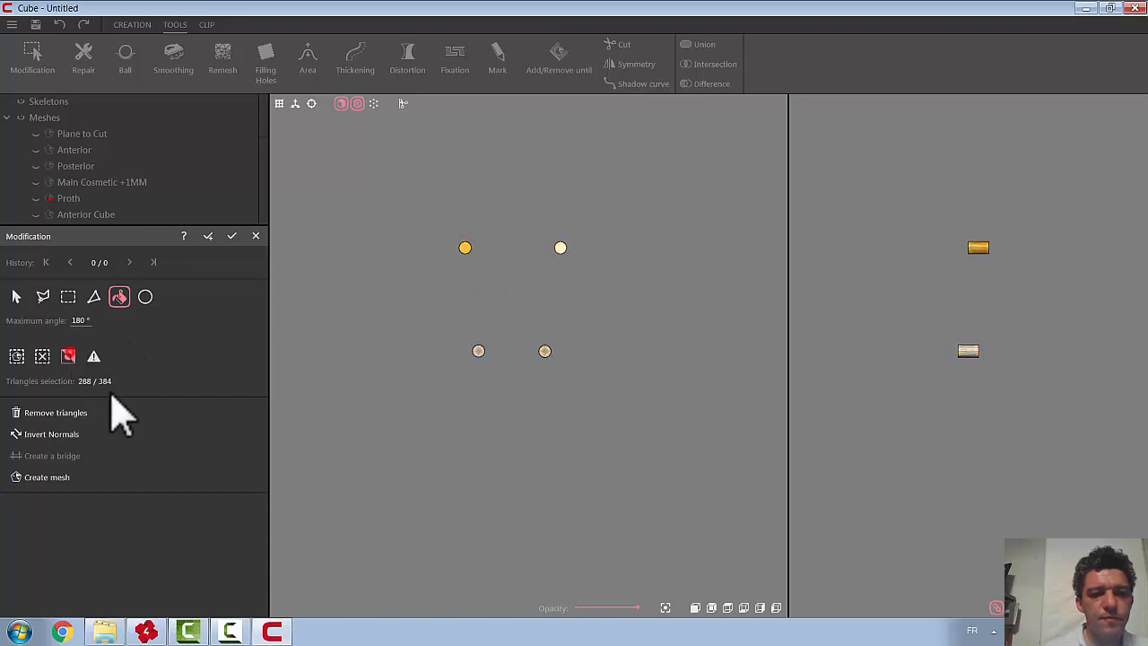
pyautogui.click(27, 413)
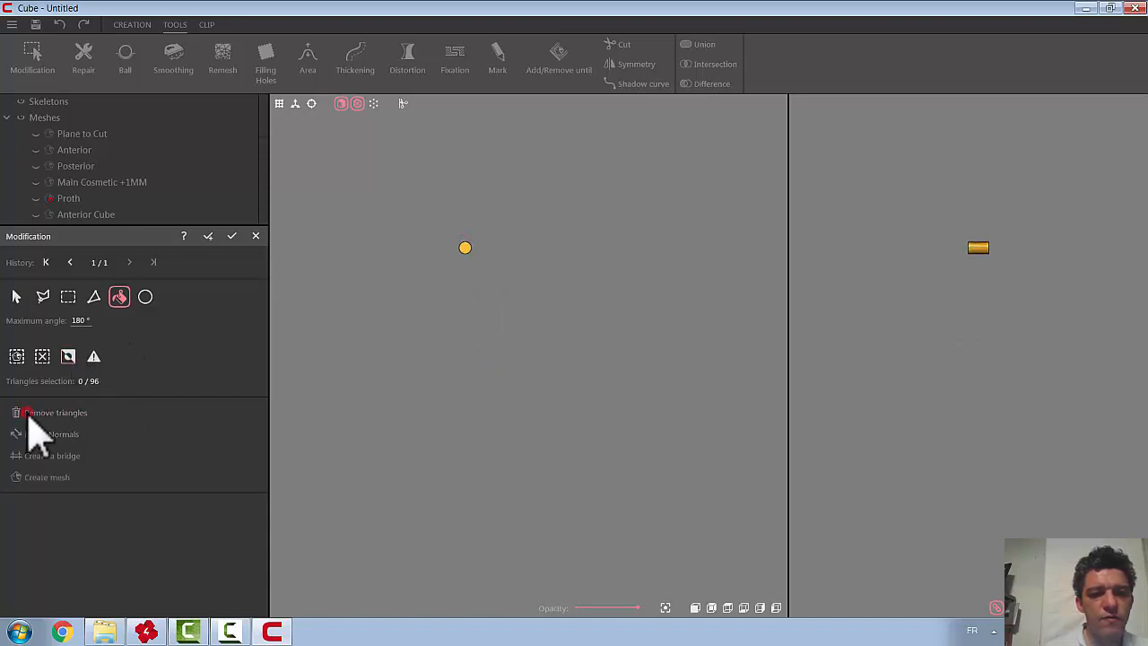
pyautogui.click(209, 237)
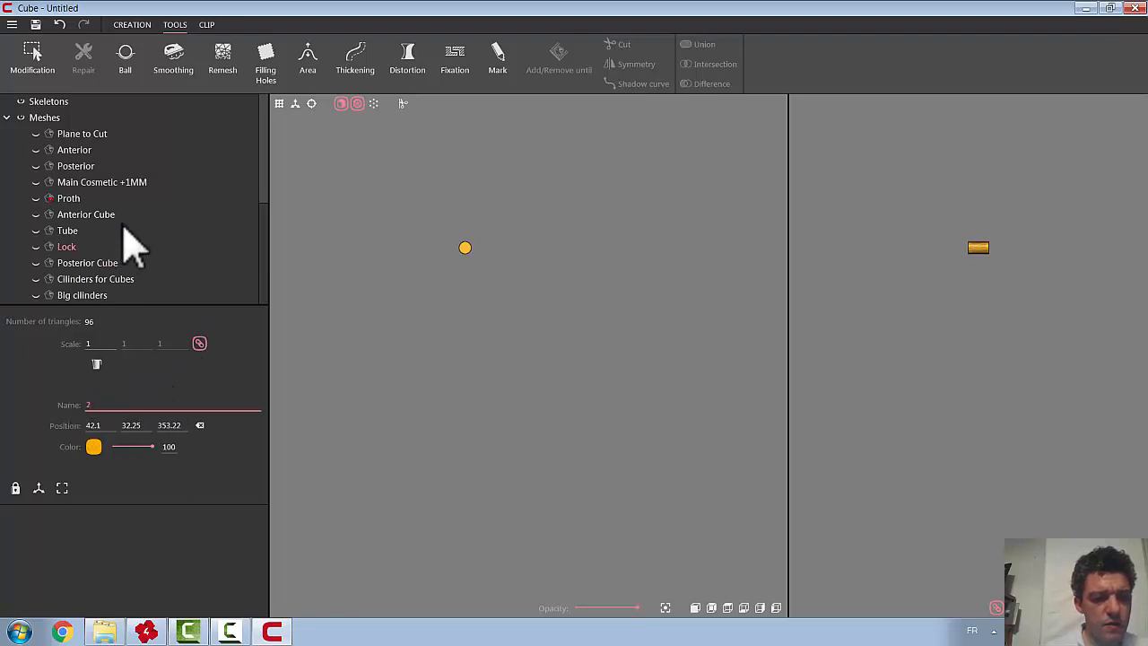
# Show Big cilinders again and hide the isolated cylinder mesh 2
pyautogui.moveTo(270, 205); pyautogui.dragTo(18, 257)
pyautogui.click(35, 217)
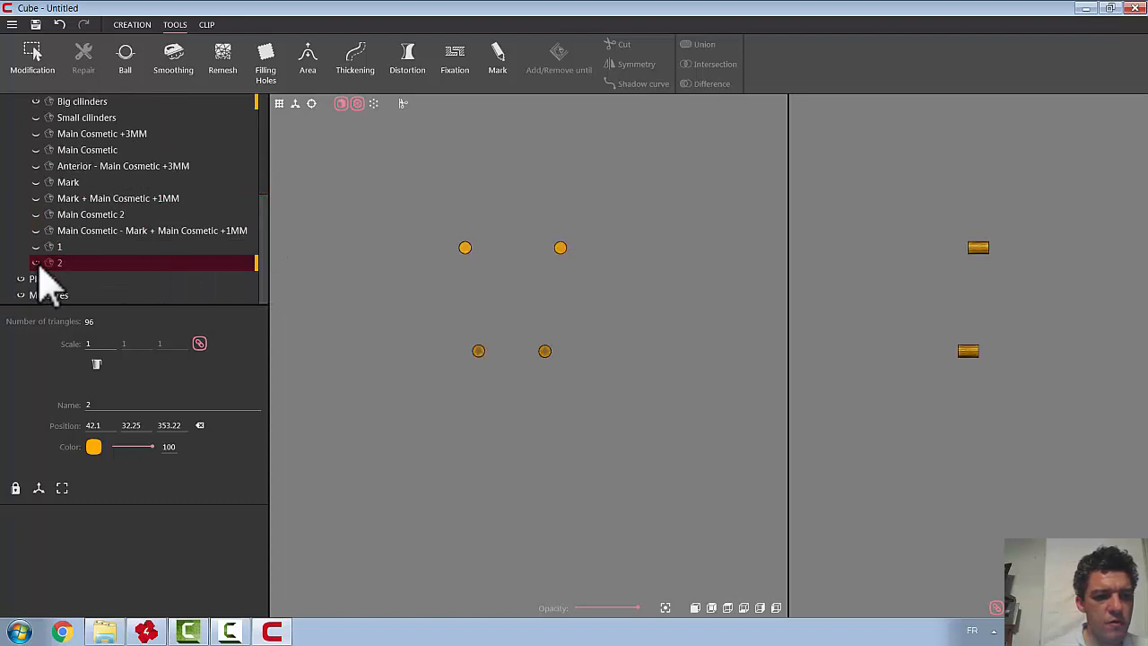
pyautogui.click(36, 262)
# Isolate the upper-right cylinder of Big cilinders by removing the other cylinders' triangles, and save it as a new mesh named 3
pyautogui.click(90, 102)
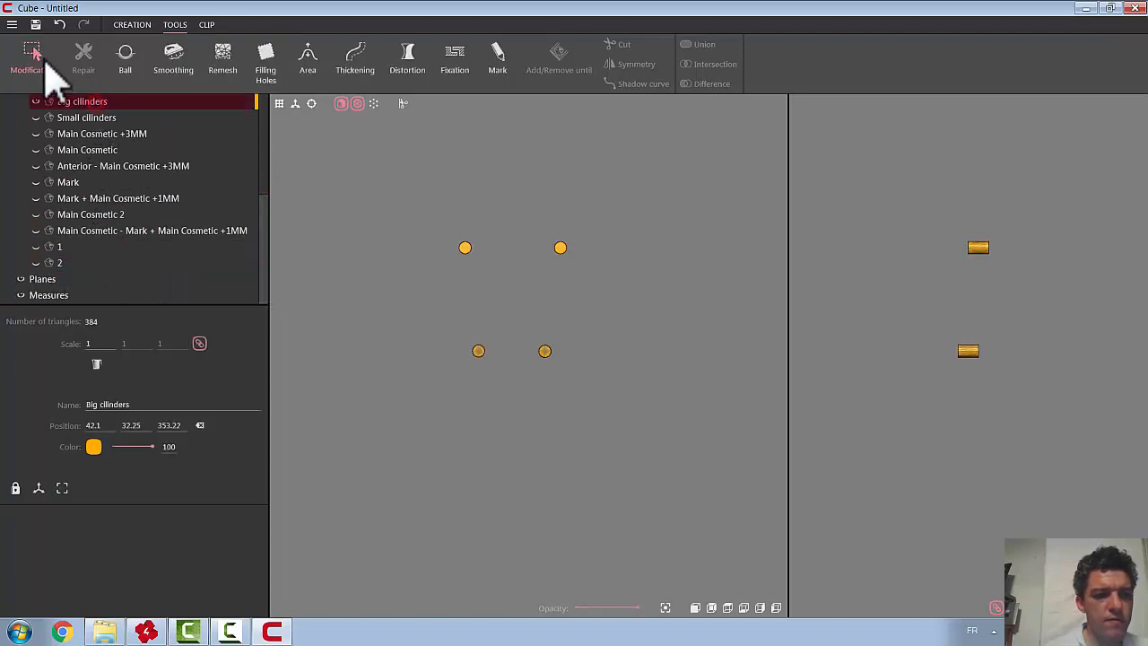
pyautogui.click(33, 55)
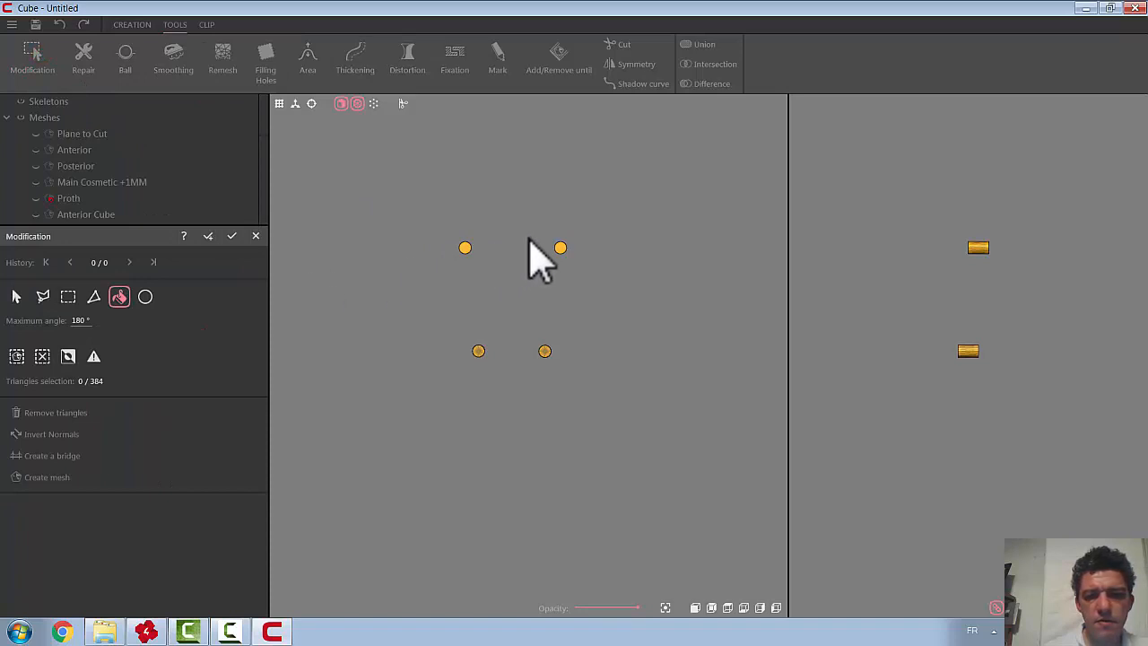
pyautogui.click(561, 248)
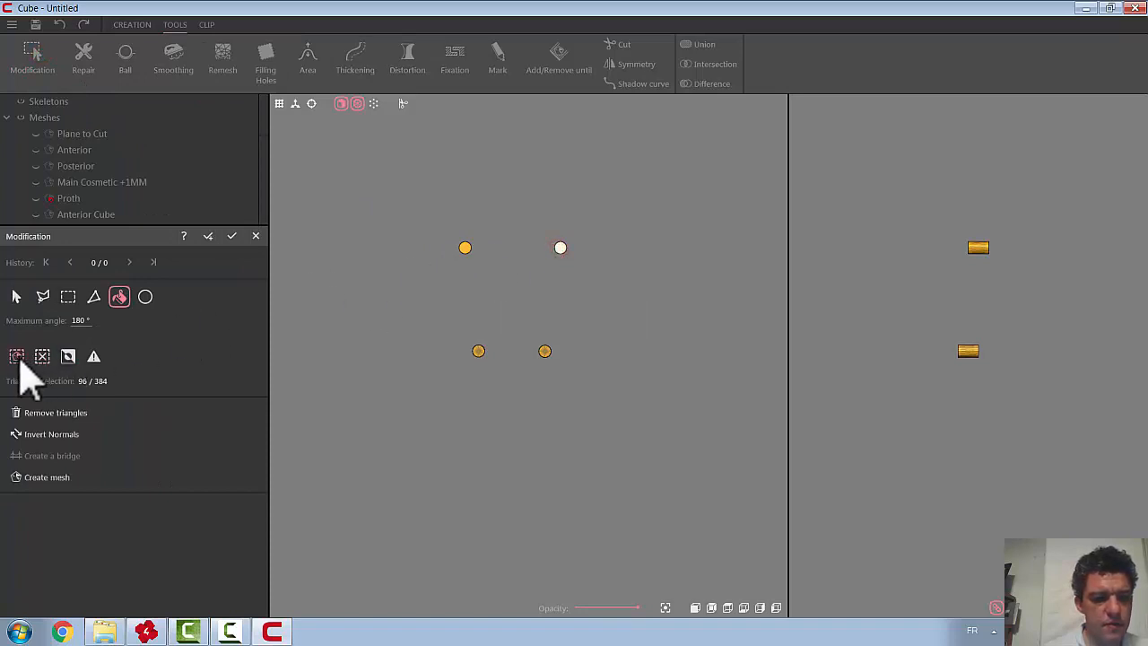
pyautogui.click(68, 356)
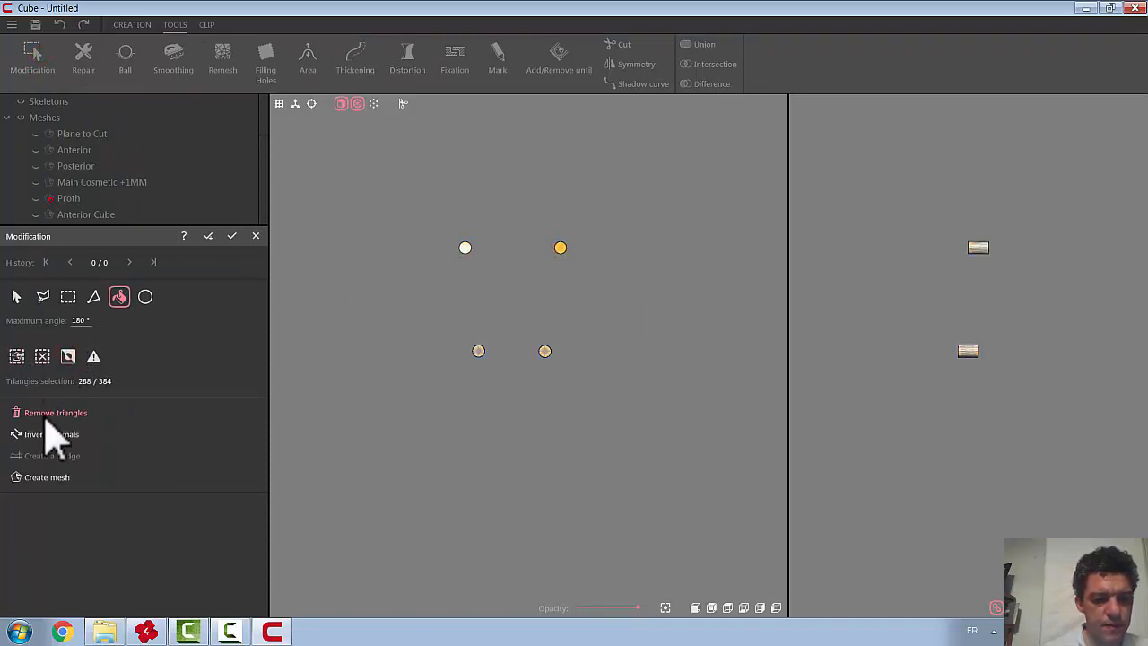
pyautogui.click(43, 414)
pyautogui.click(209, 236)
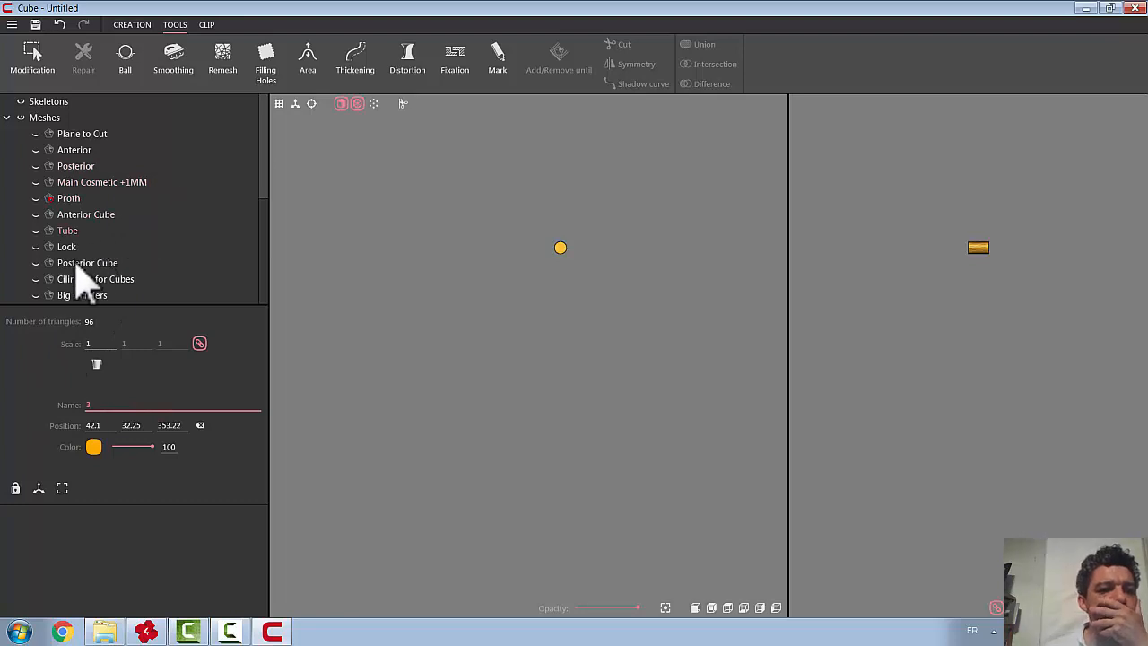
# Show Big cilinders again and hide the isolated cylinder mesh 3
pyautogui.click(37, 296)
pyautogui.moveTo(264, 200); pyautogui.dragTo(257, 303)
pyautogui.click(36, 263)
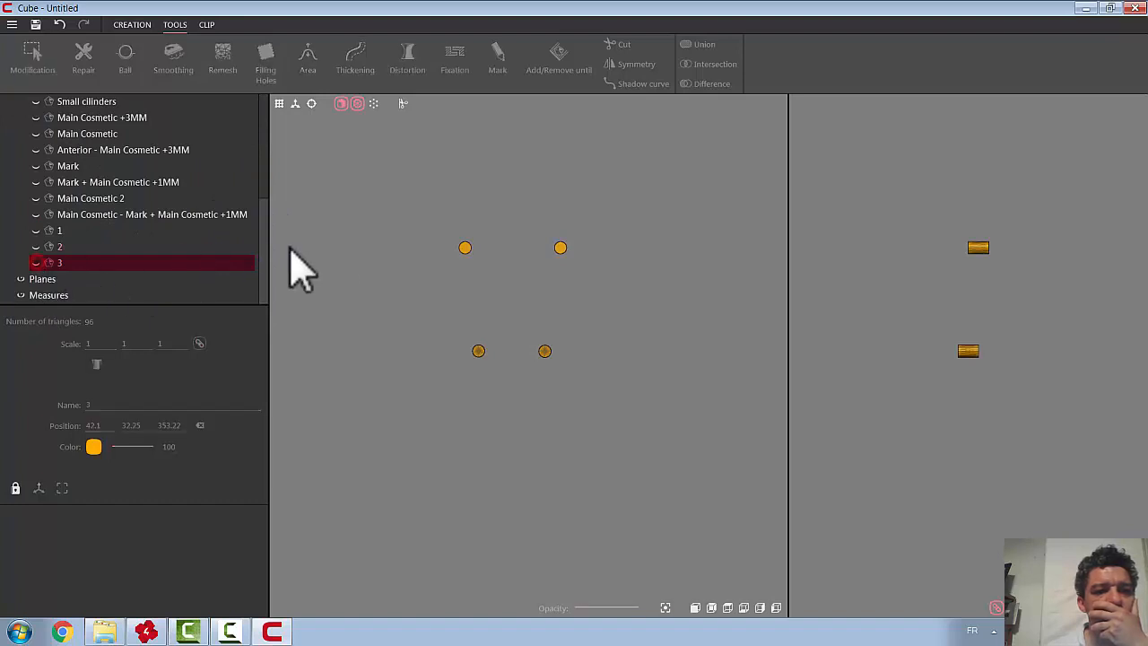
# Isolate the lower-right cylinder of Big cilinders by removing the other cylinders' triangles, and save it as a new mesh named 4
pyautogui.click(545, 352)
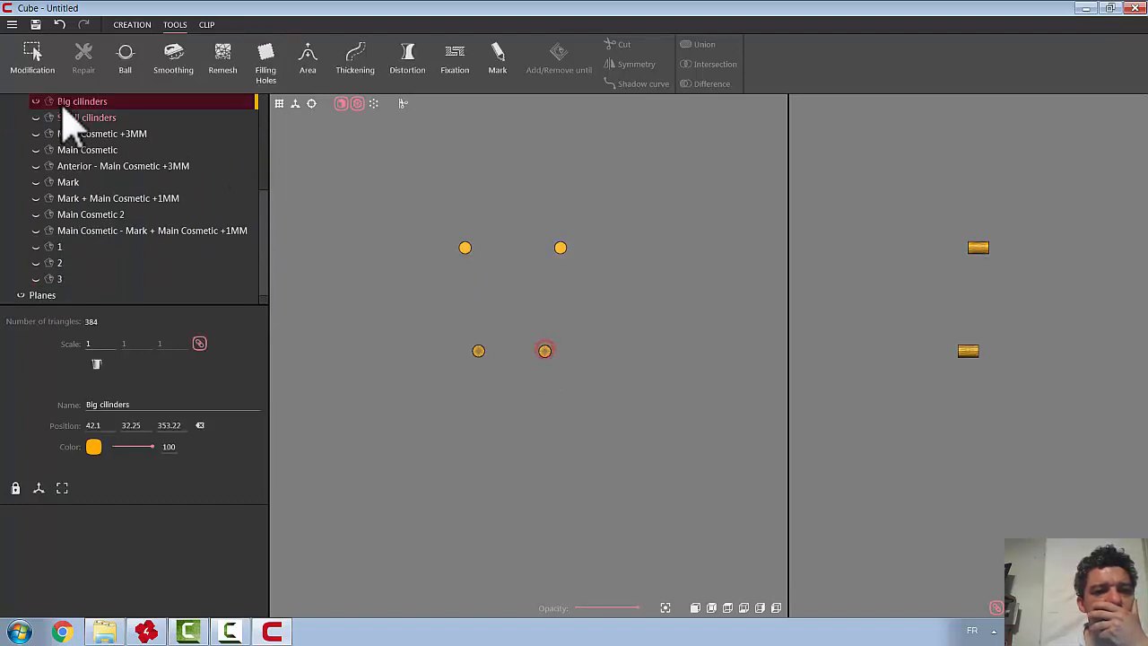
pyautogui.click(30, 55)
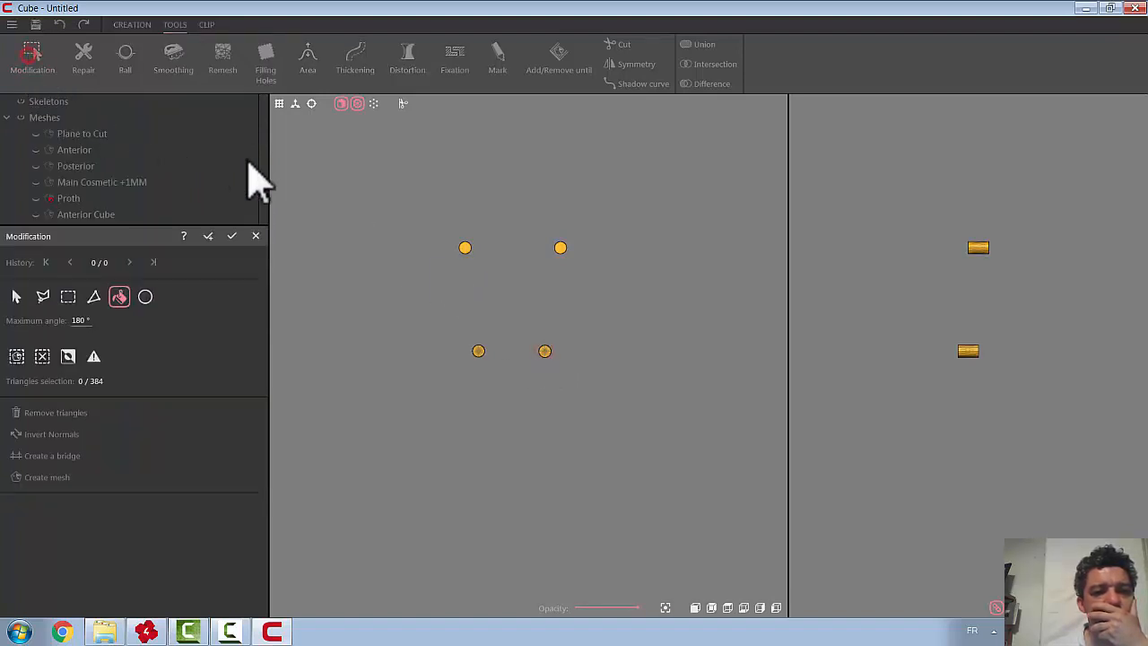
pyautogui.click(545, 351)
pyautogui.click(68, 356)
pyautogui.click(52, 413)
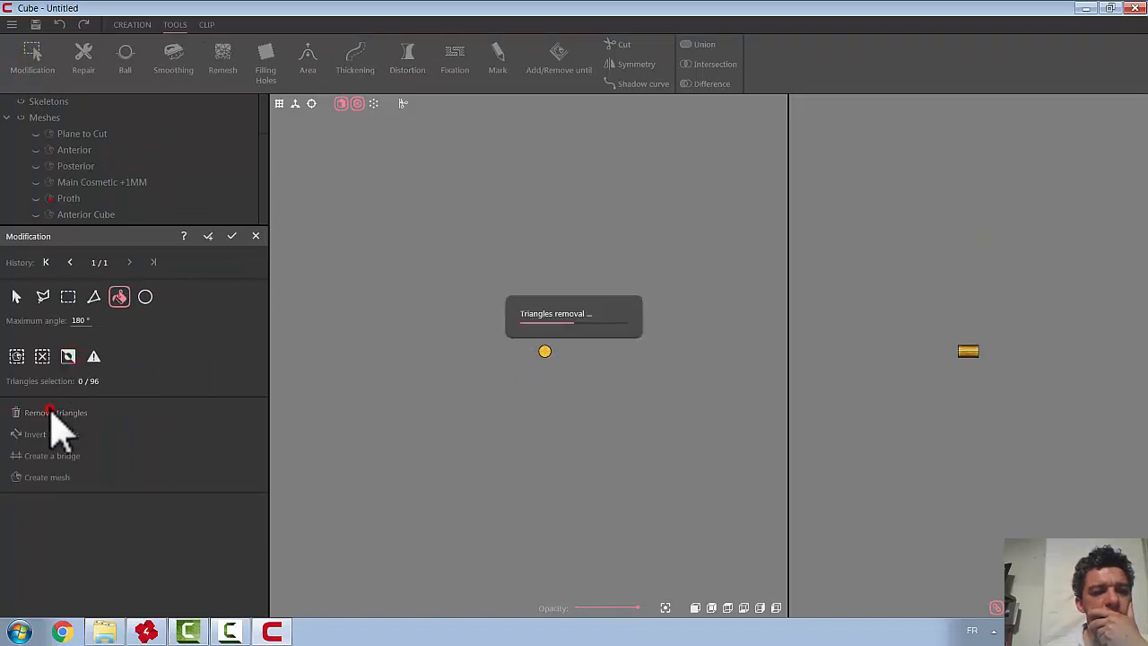
pyautogui.click(208, 236)
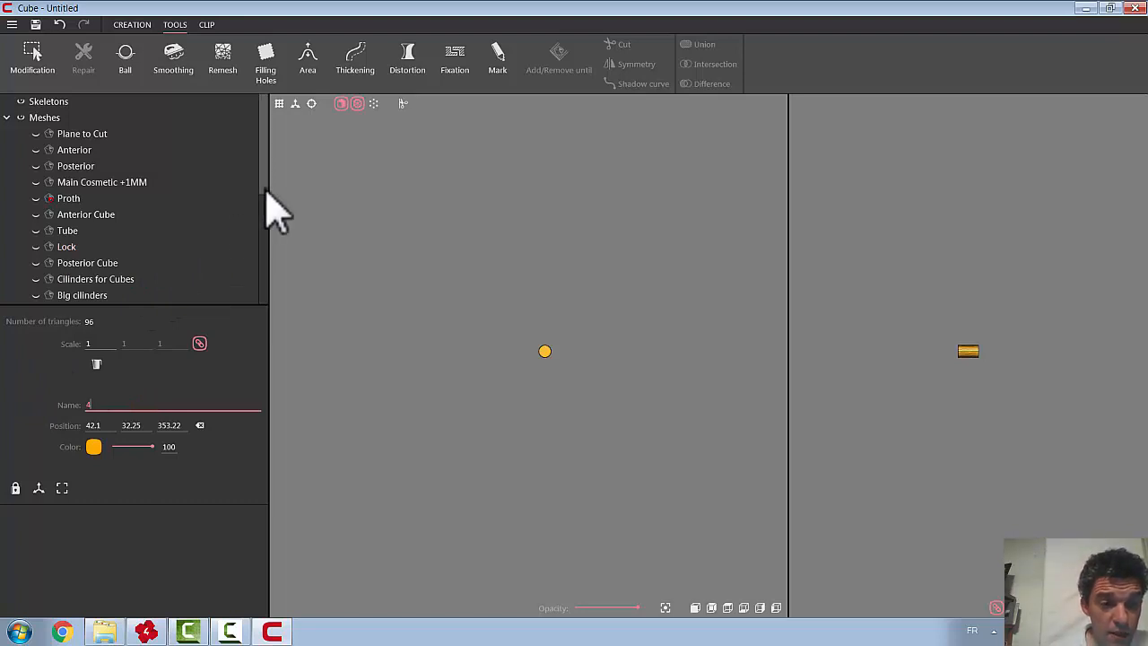
# Show the mesh Main Cosmetic - Mark + Main Cosmetic +1MM and rename it as Cosmetic
pyautogui.moveTo(264, 172); pyautogui.dragTo(249, 289)
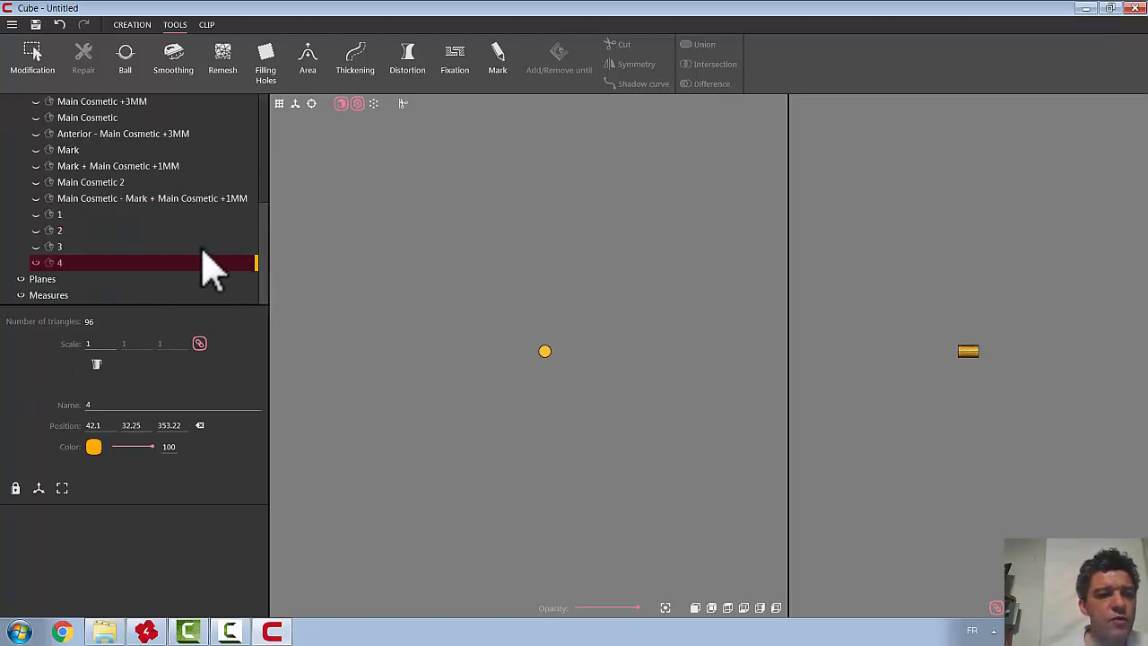
pyautogui.click(36, 201)
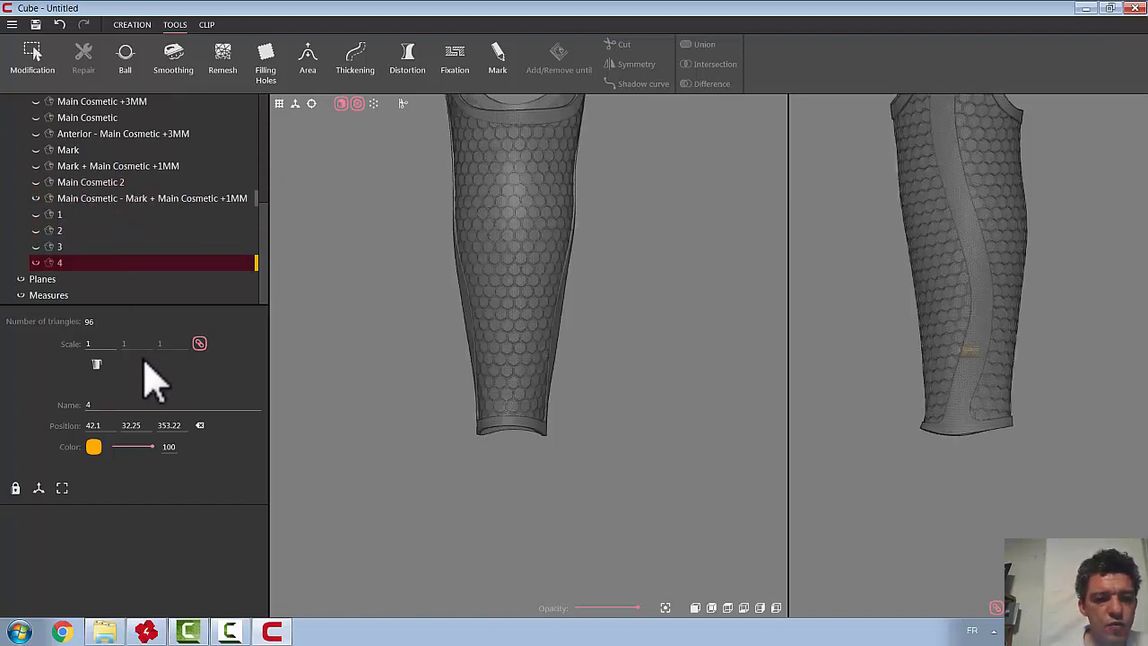
pyautogui.click(126, 198)
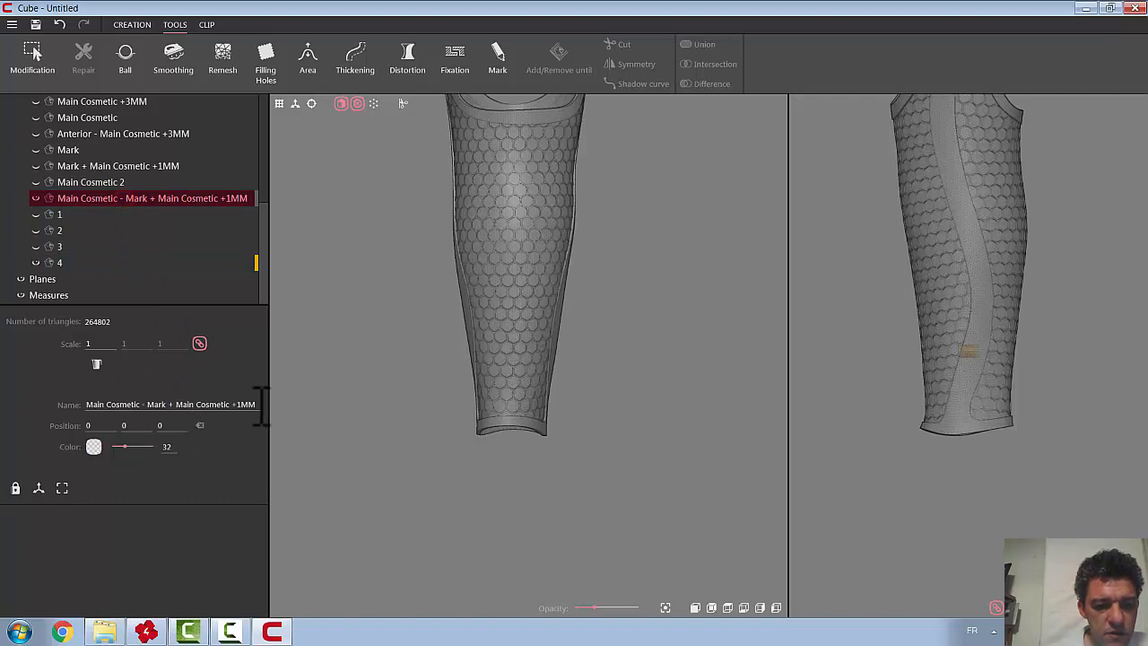
pyautogui.moveTo(261, 403); pyautogui.dragTo(83, 404)
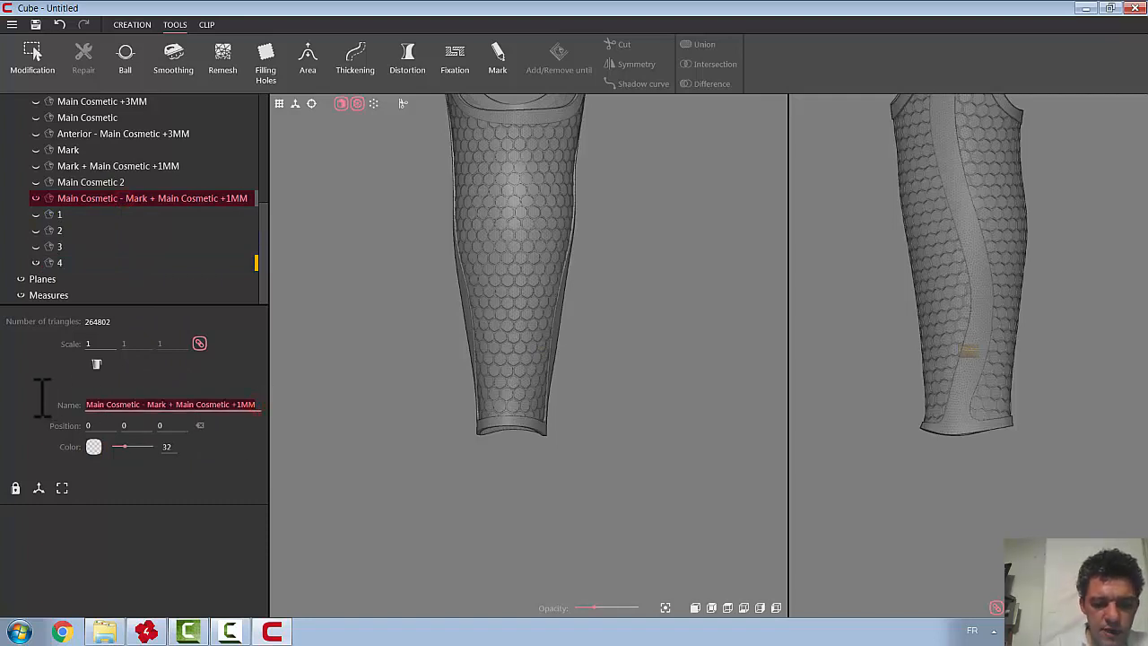
pyautogui.write('Cosmetic')
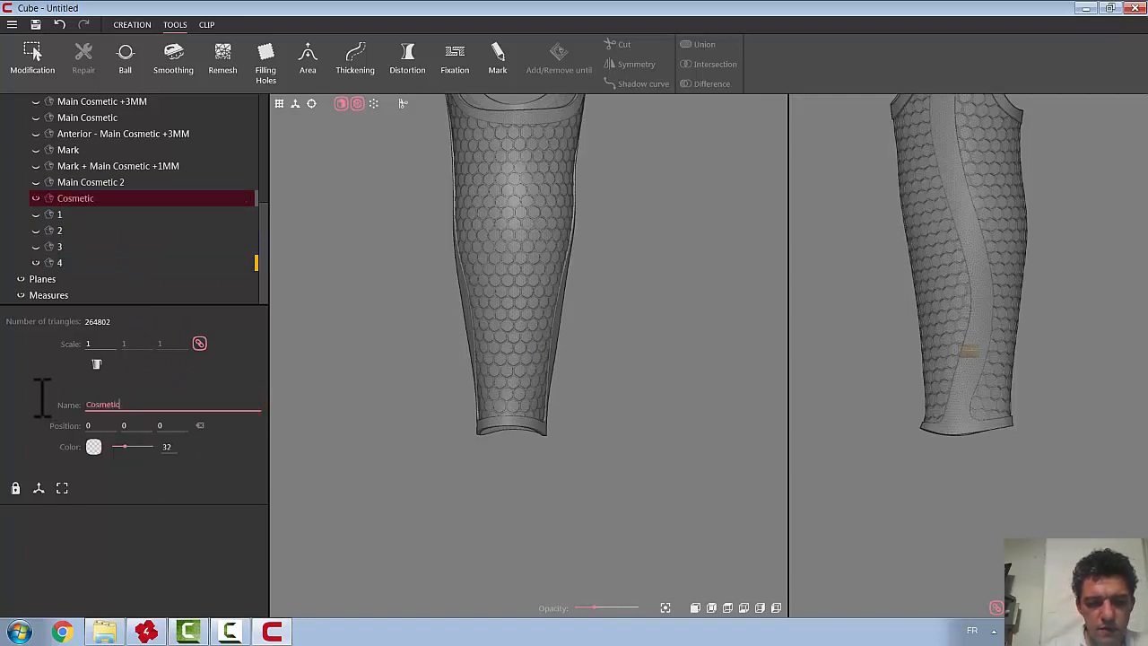
pyautogui.click(508, 251)
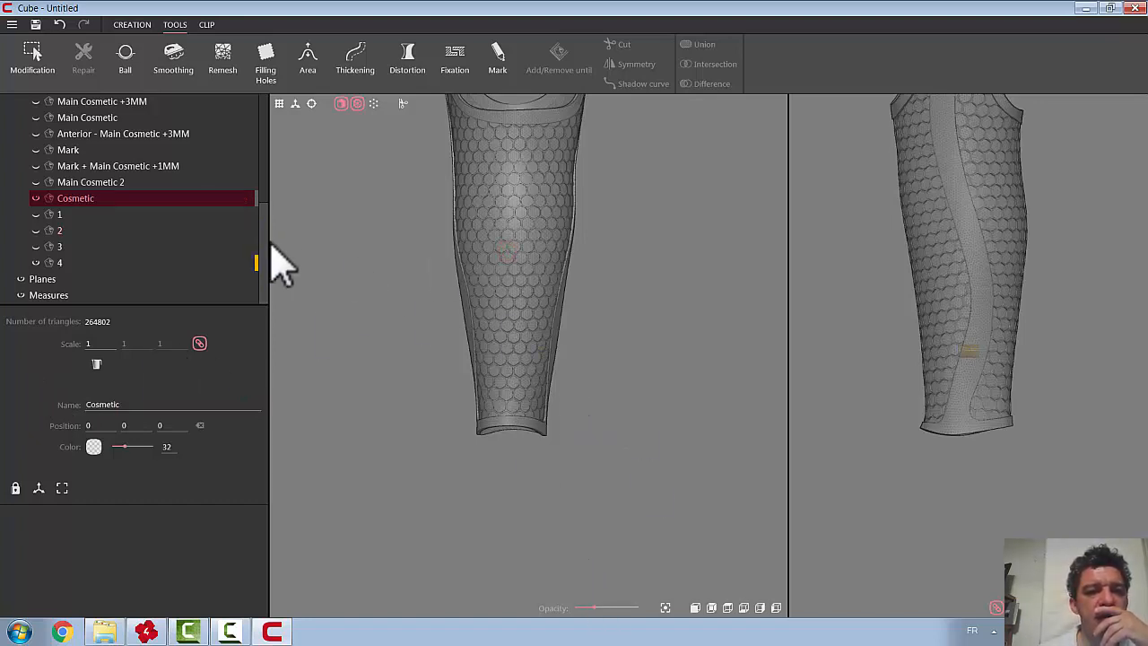
# Show Proth and cylinder mesh 1 together with Cosmetic, and hide cylinder mesh 4
pyautogui.moveTo(266, 238); pyautogui.dragTo(278, 134)
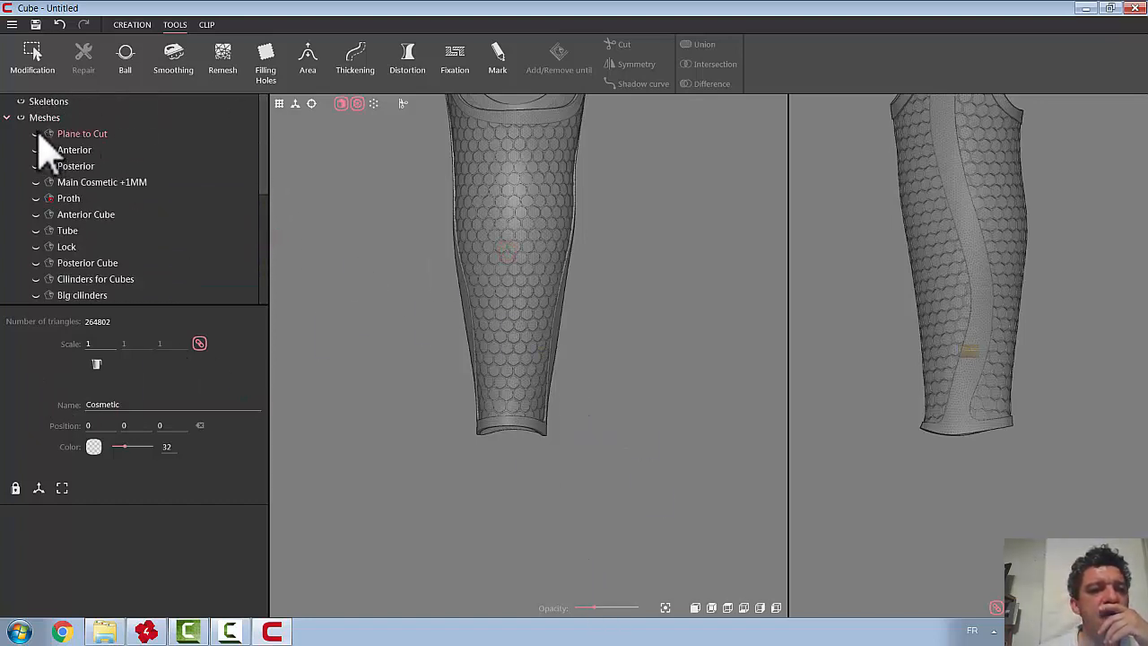
pyautogui.click(36, 198)
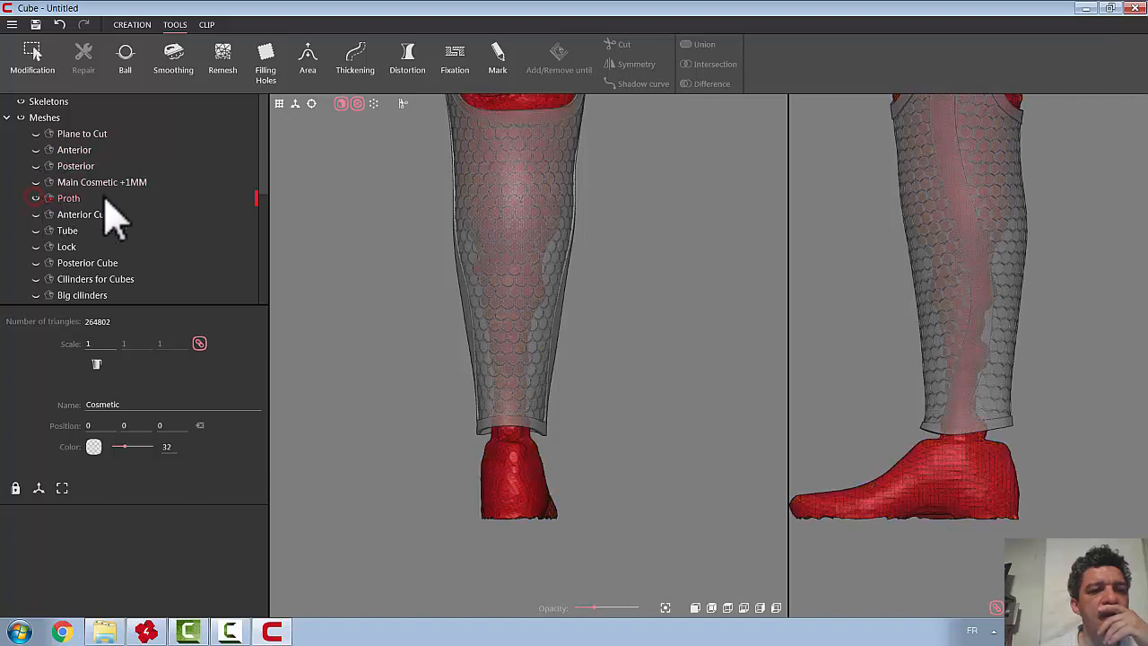
pyautogui.moveTo(264, 184); pyautogui.dragTo(259, 296)
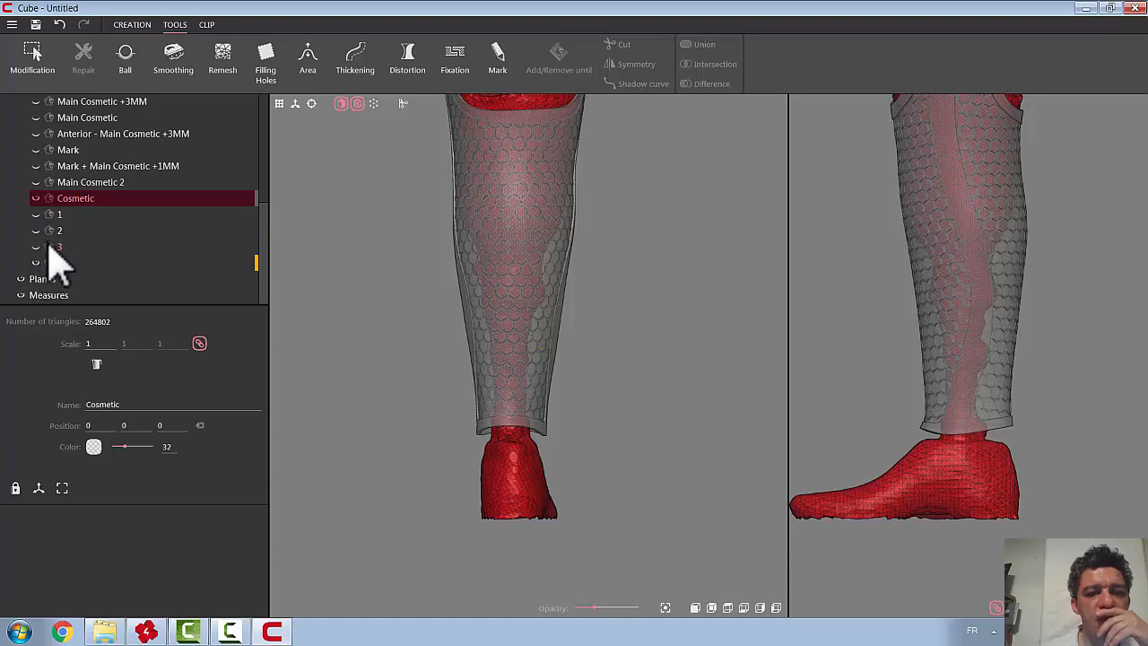
pyautogui.click(36, 216)
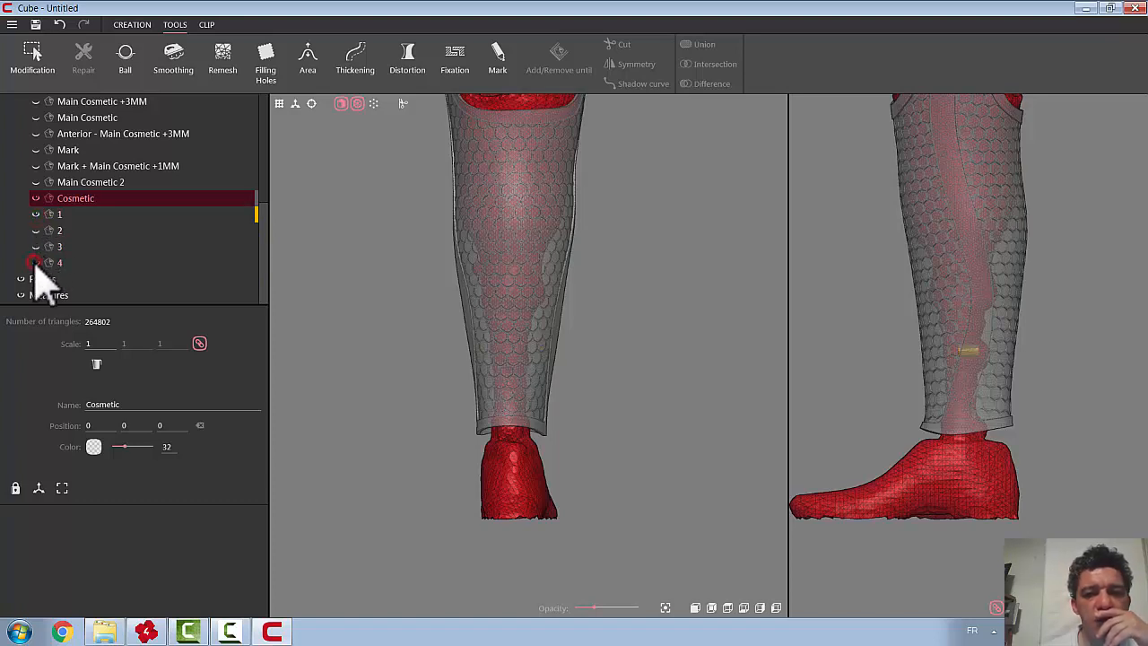
# Inspect cylinder 1 inside the lower part of the cover and show the Plane to Cut mesh
pyautogui.scroll(2, 1004, 352)
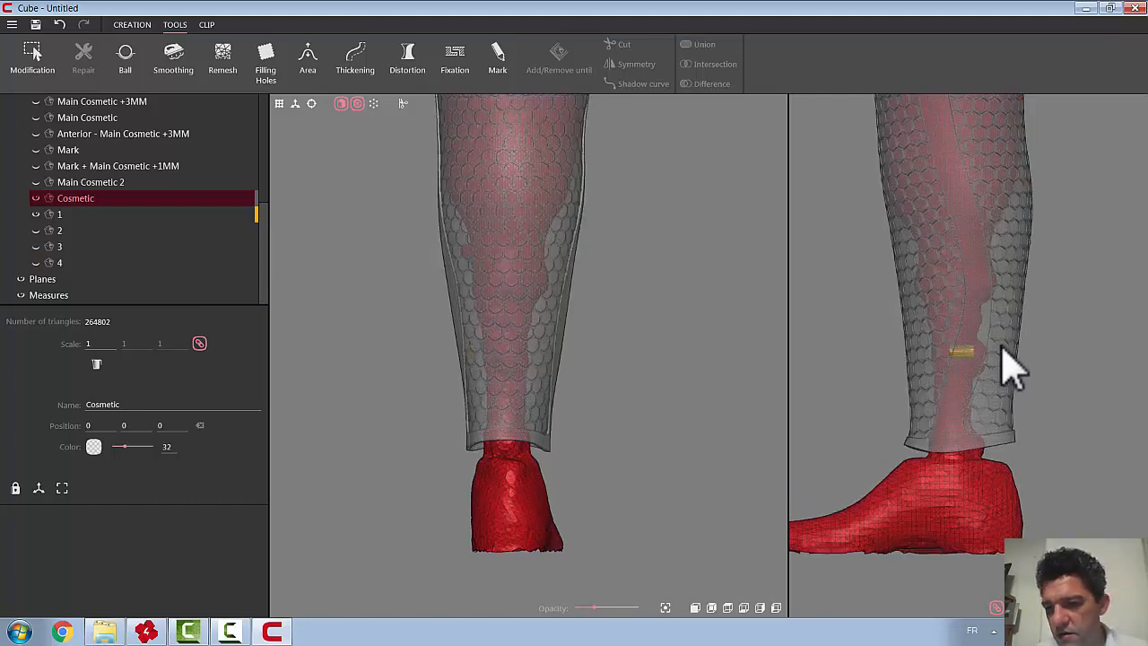
pyautogui.scroll(4, 1009, 368)
pyautogui.scroll(-3, 1009, 368)
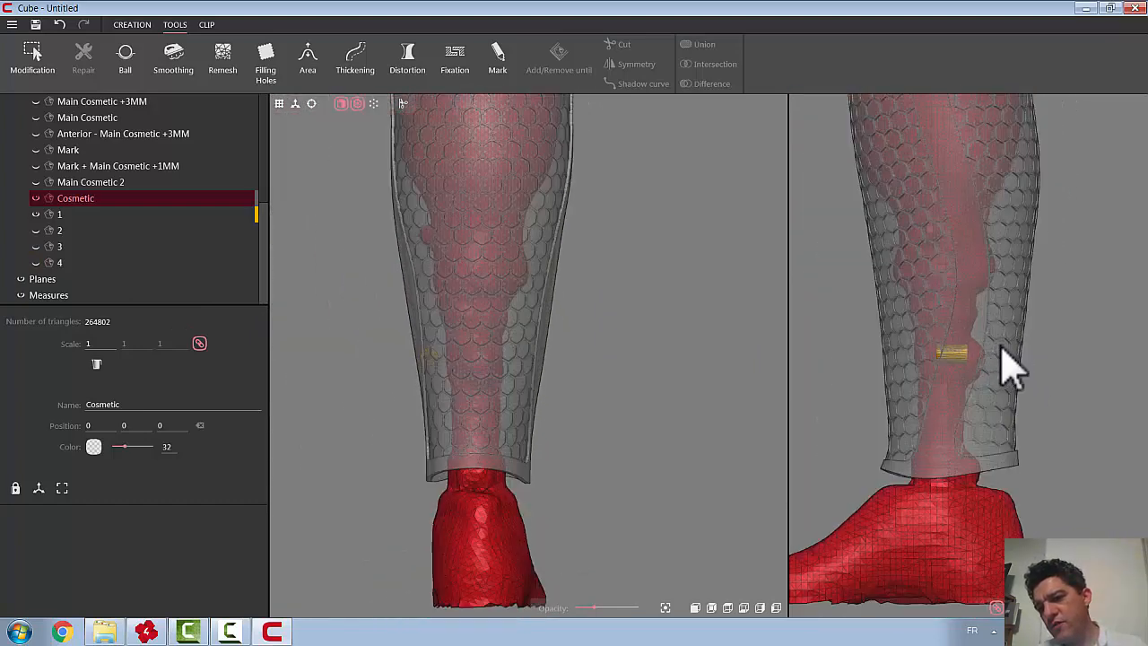
pyautogui.scroll(-2, 1009, 368)
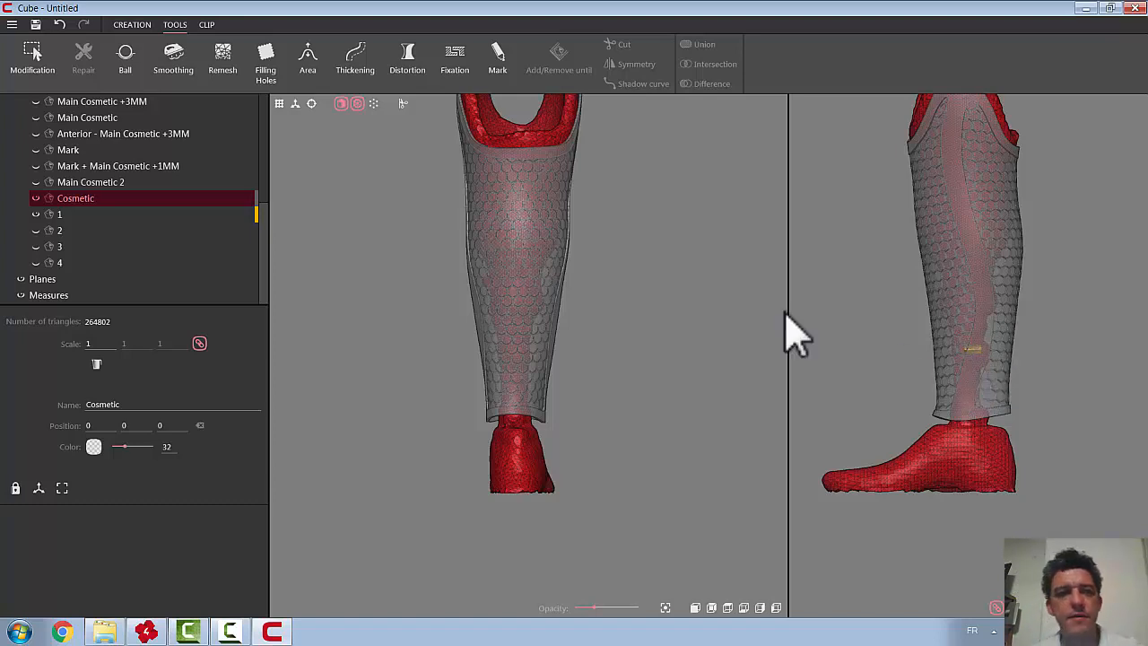
pyautogui.scroll(3, 260, 184)
pyautogui.scroll(8, 258, 166)
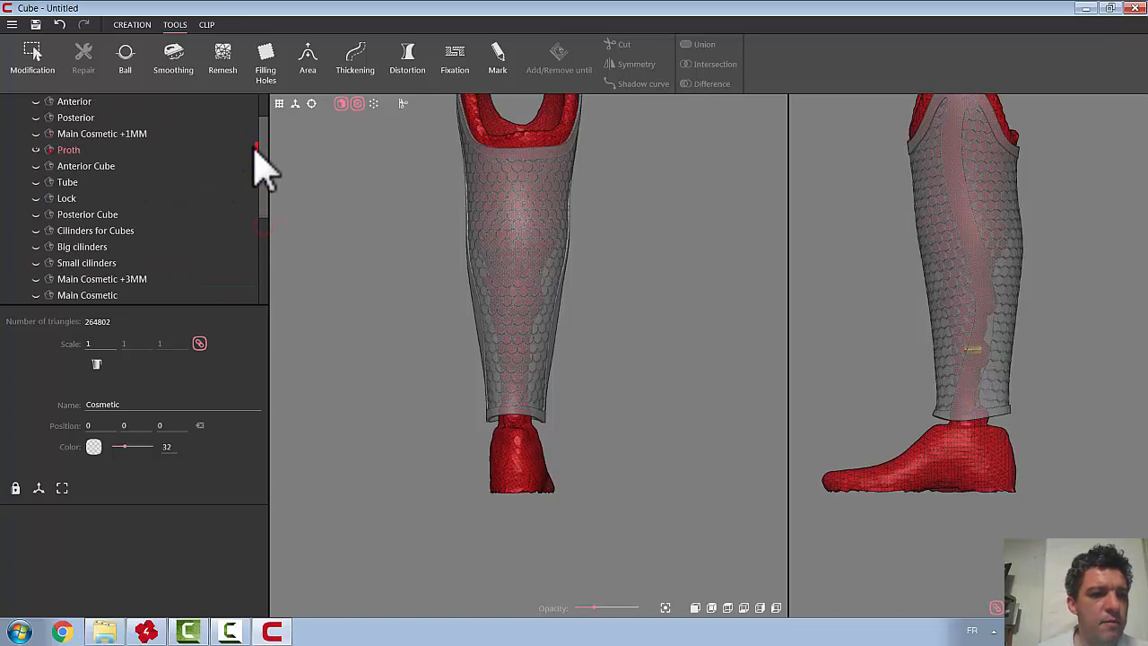
pyautogui.scroll(1, 258, 164)
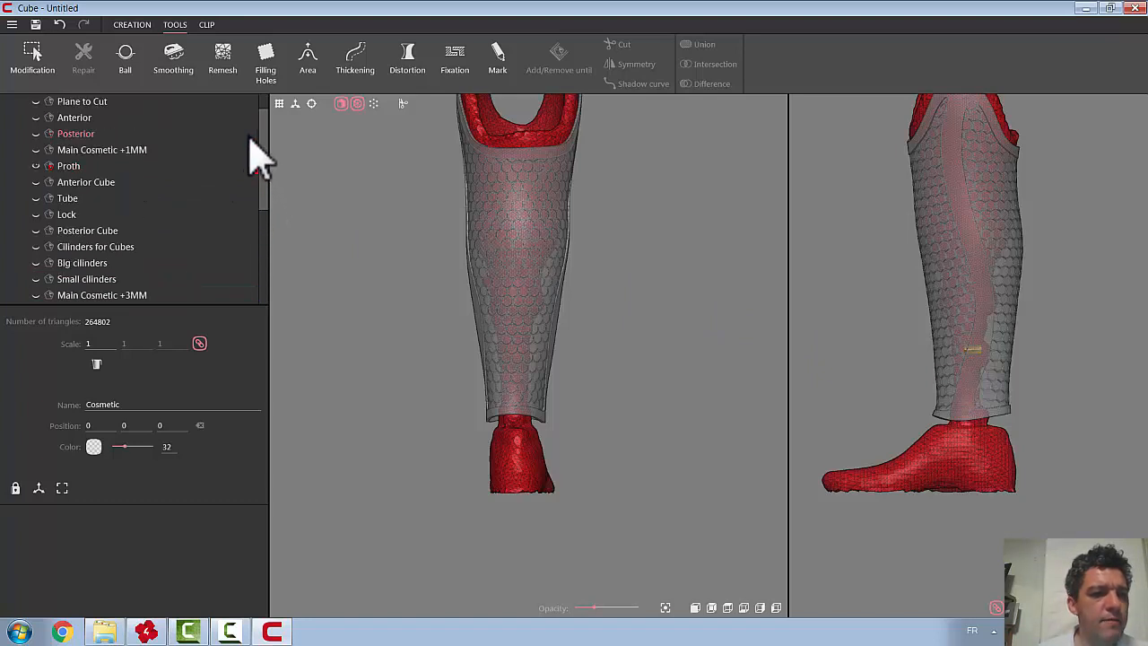
pyautogui.click(36, 101)
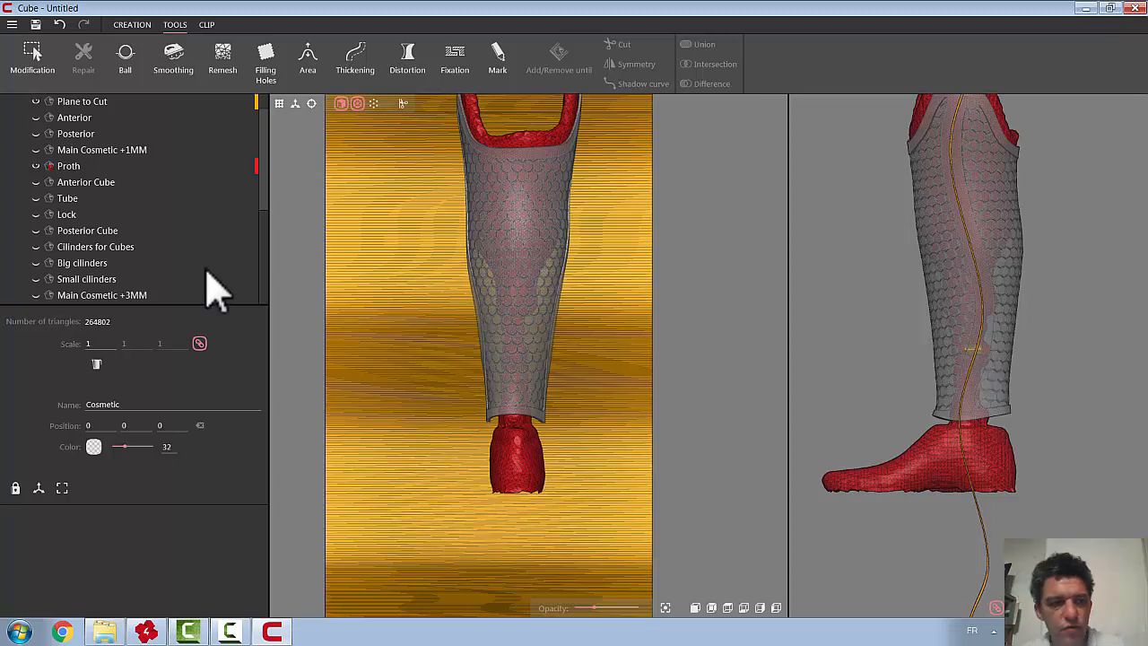
# Tilt cylinder 1 perpendicular to the curved cutting plane and shift it so the plane crosses its middle, at position -46.25, 32.25, 352.26
pyautogui.scroll(-4, 135, 234)
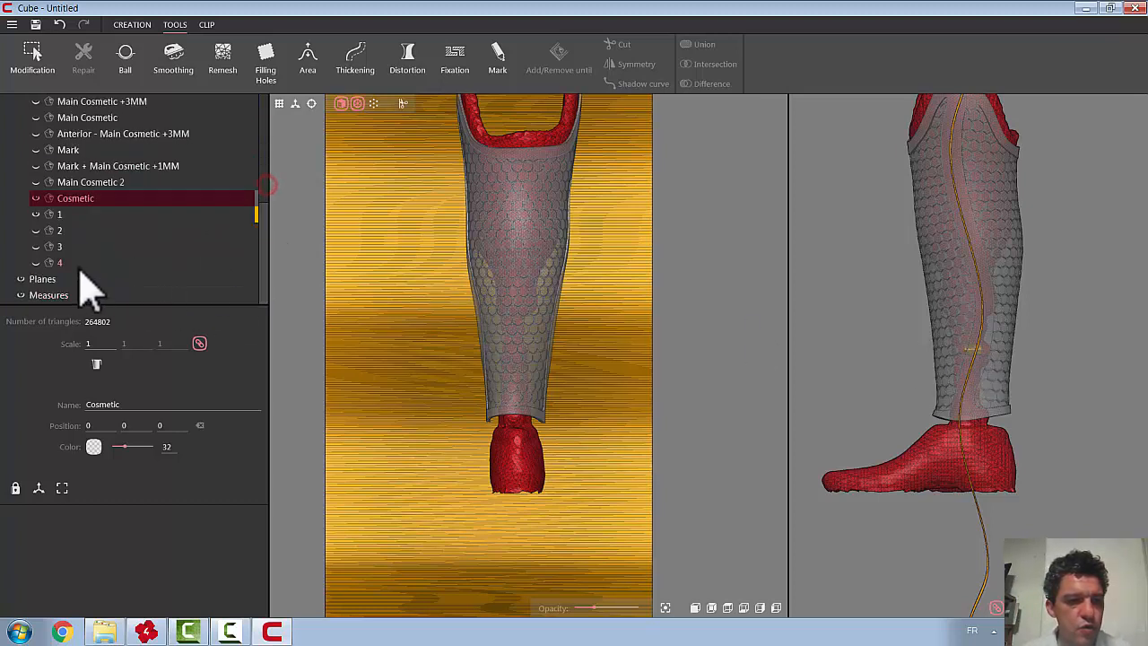
pyautogui.click(63, 214)
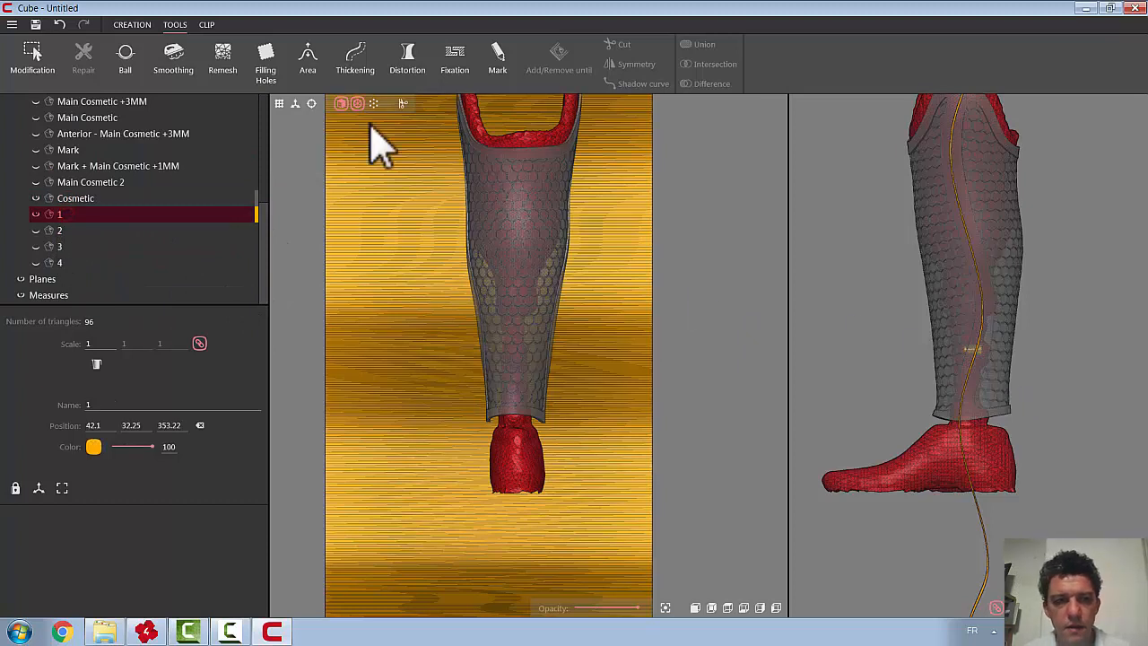
pyautogui.click(312, 104)
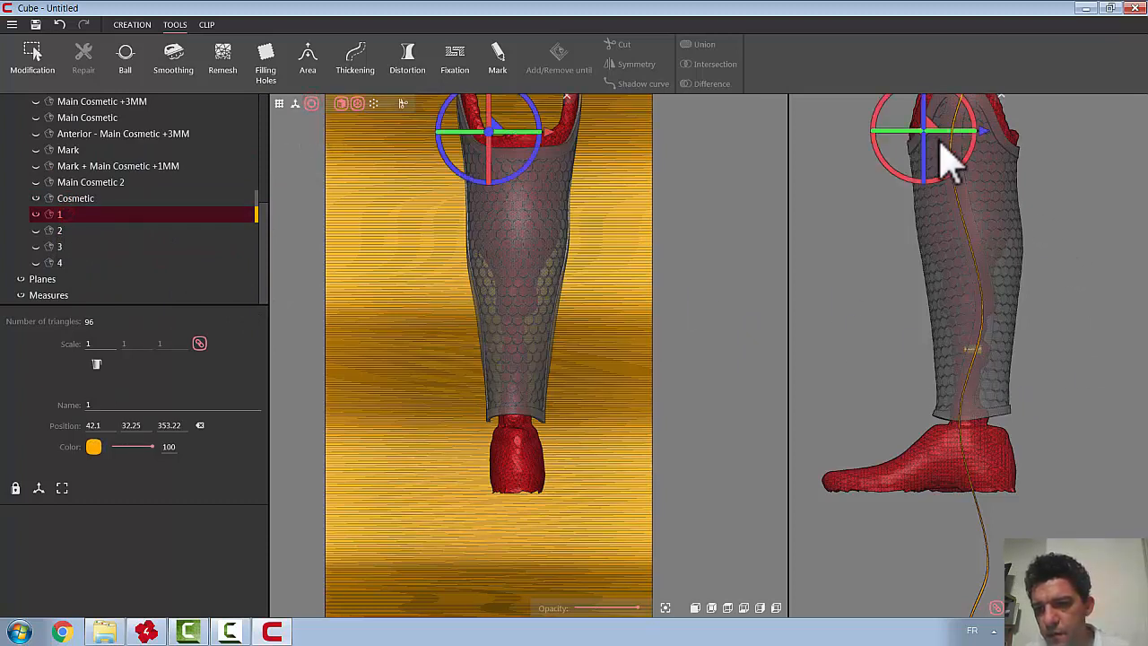
pyautogui.moveTo(931, 127); pyautogui.dragTo(978, 345)
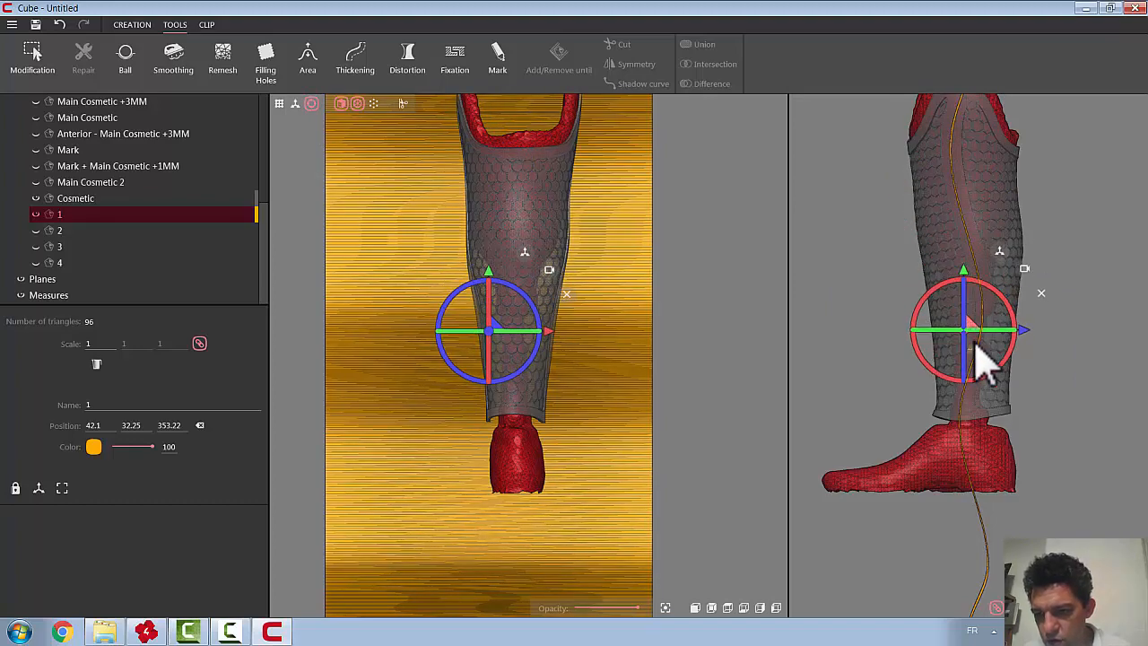
pyautogui.scroll(6, 978, 397)
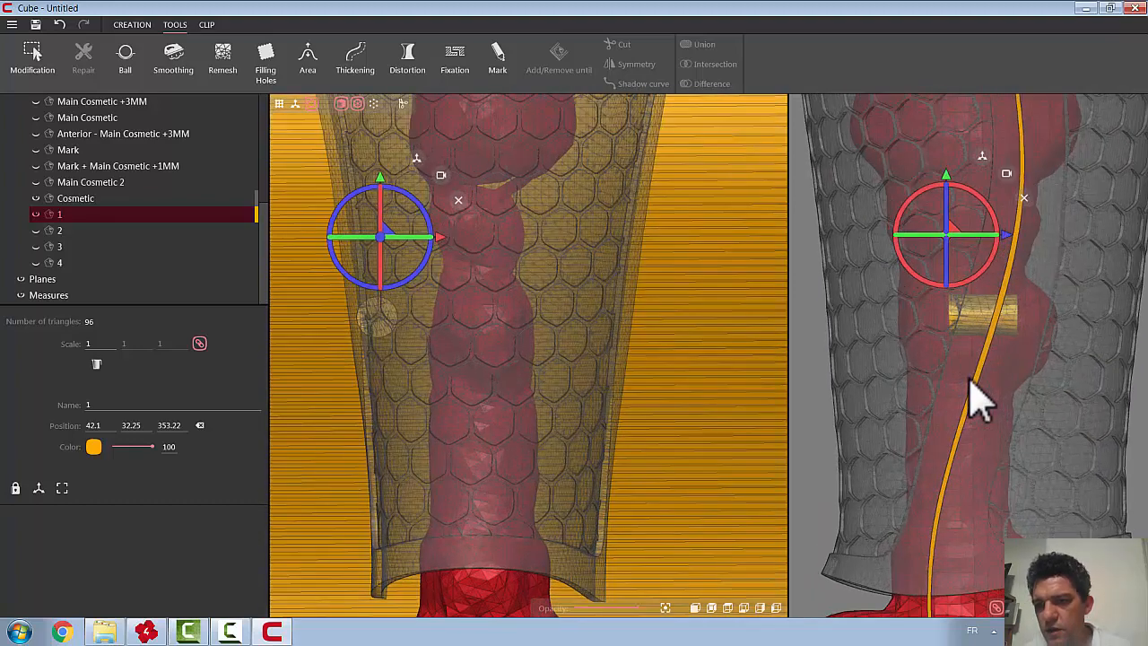
pyautogui.scroll(2, 978, 397)
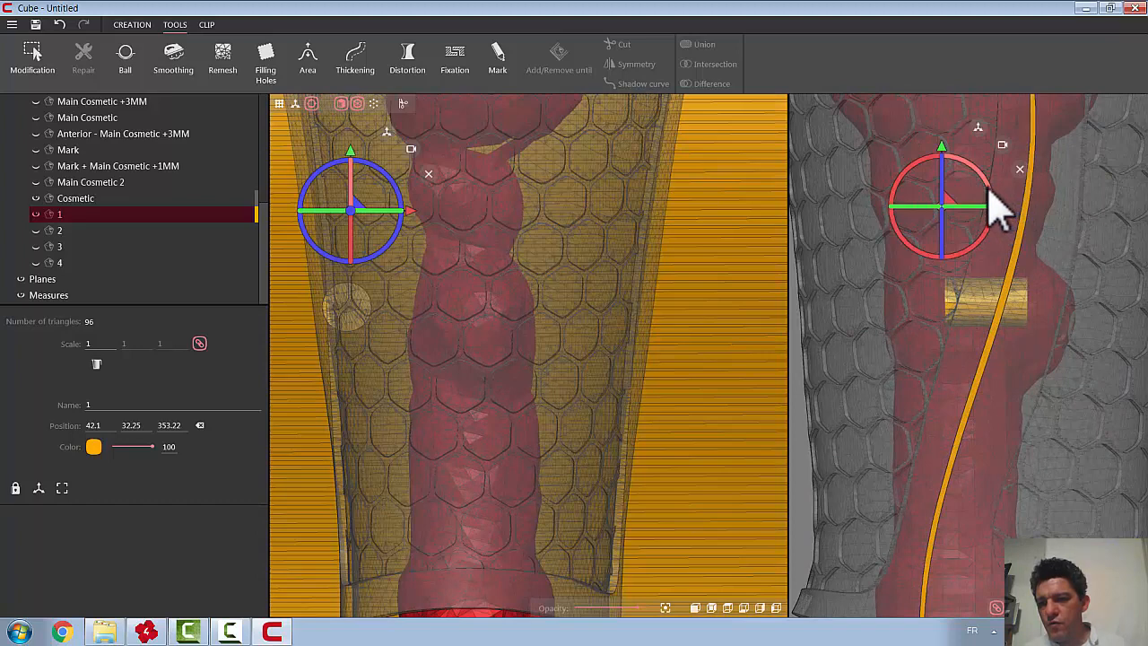
pyautogui.moveTo(989, 192); pyautogui.dragTo(1041, 247)
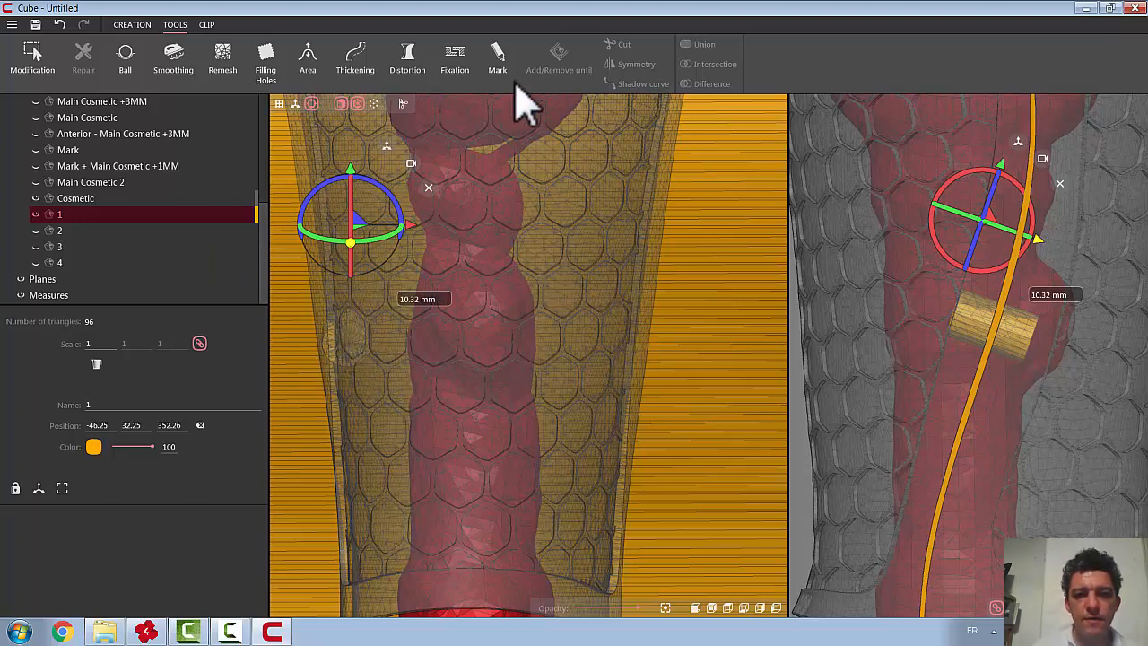
pyautogui.click(403, 103)
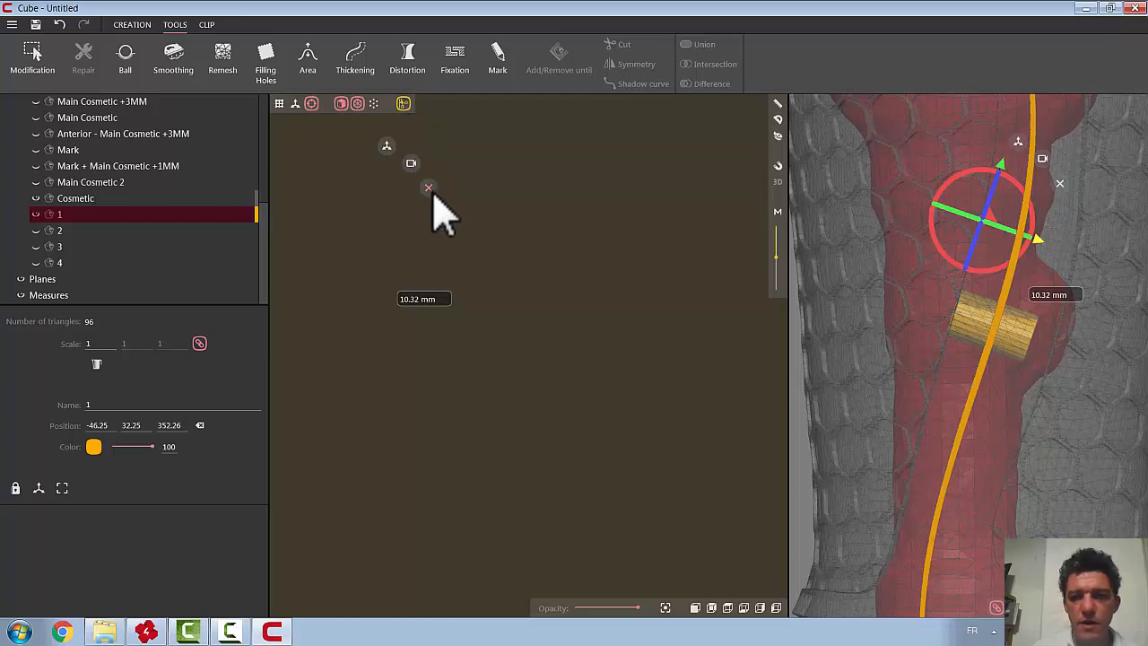
pyautogui.click(403, 104)
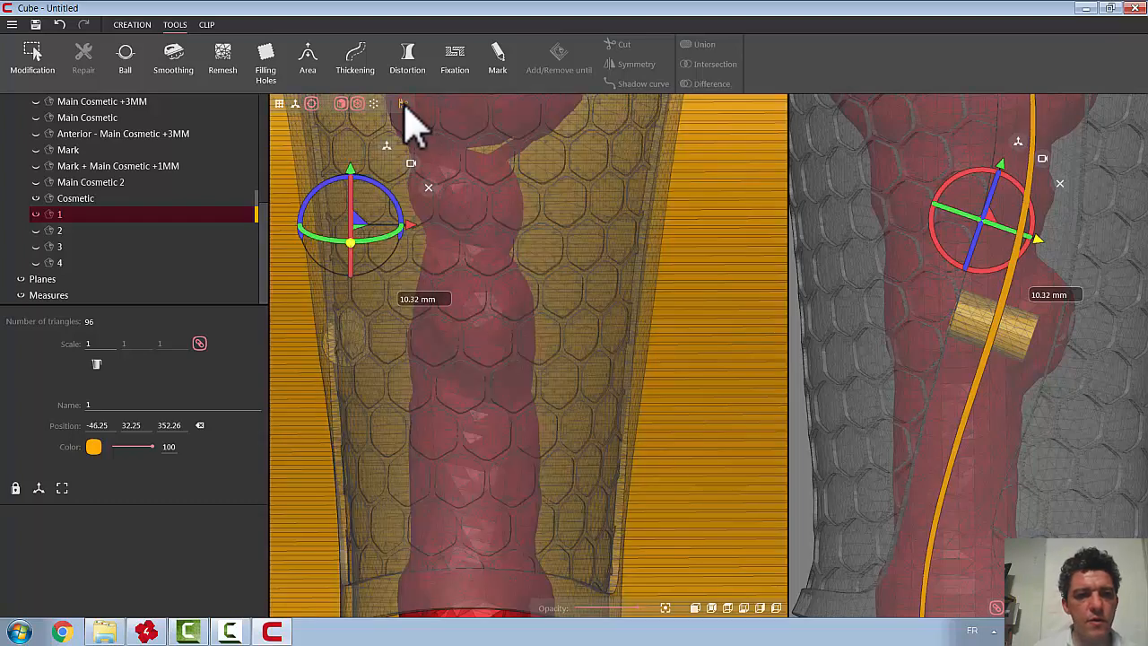
pyautogui.click(433, 189)
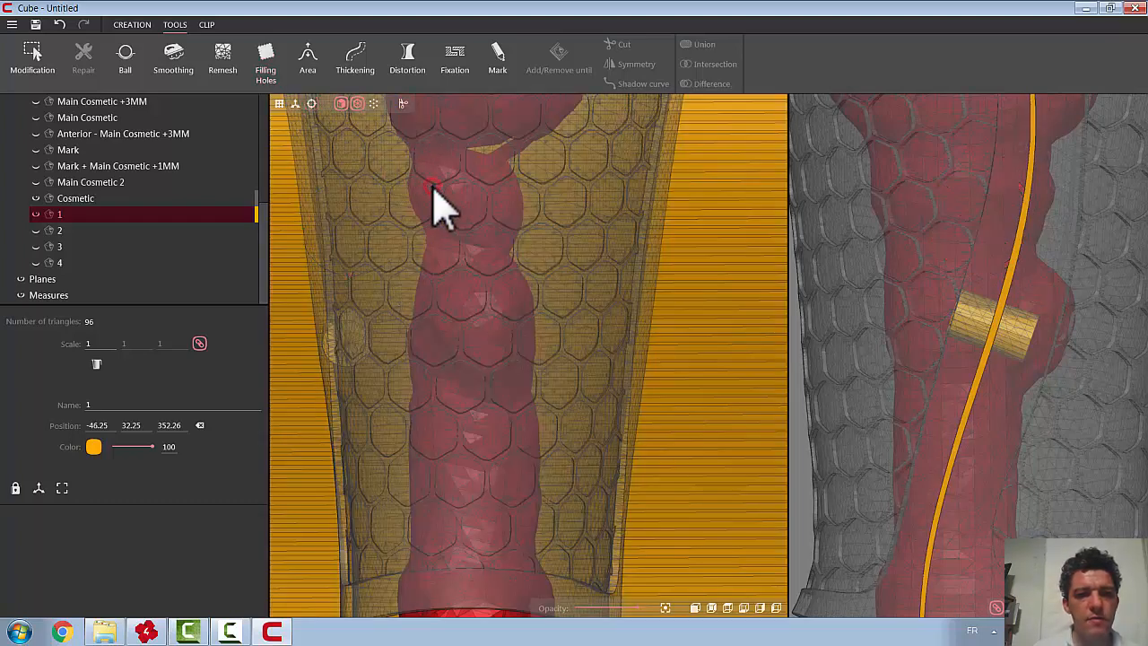
# Save the project on the desktop as BK Cosmetic Webinar in Cube file format
pyautogui.click(13, 24)
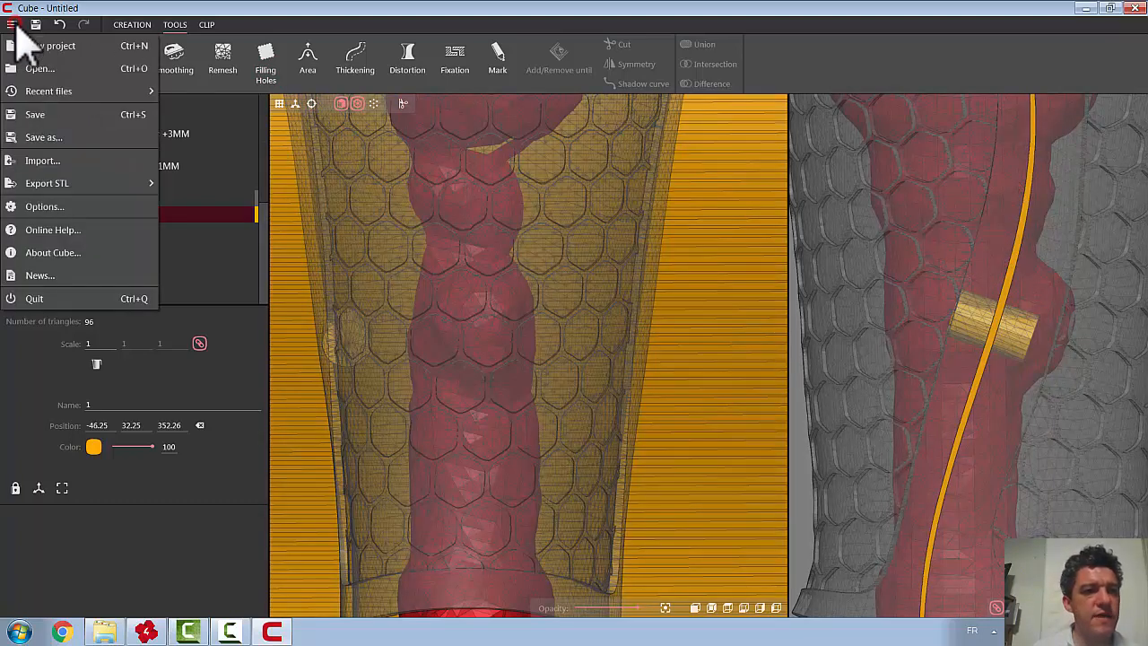
pyautogui.click(41, 140)
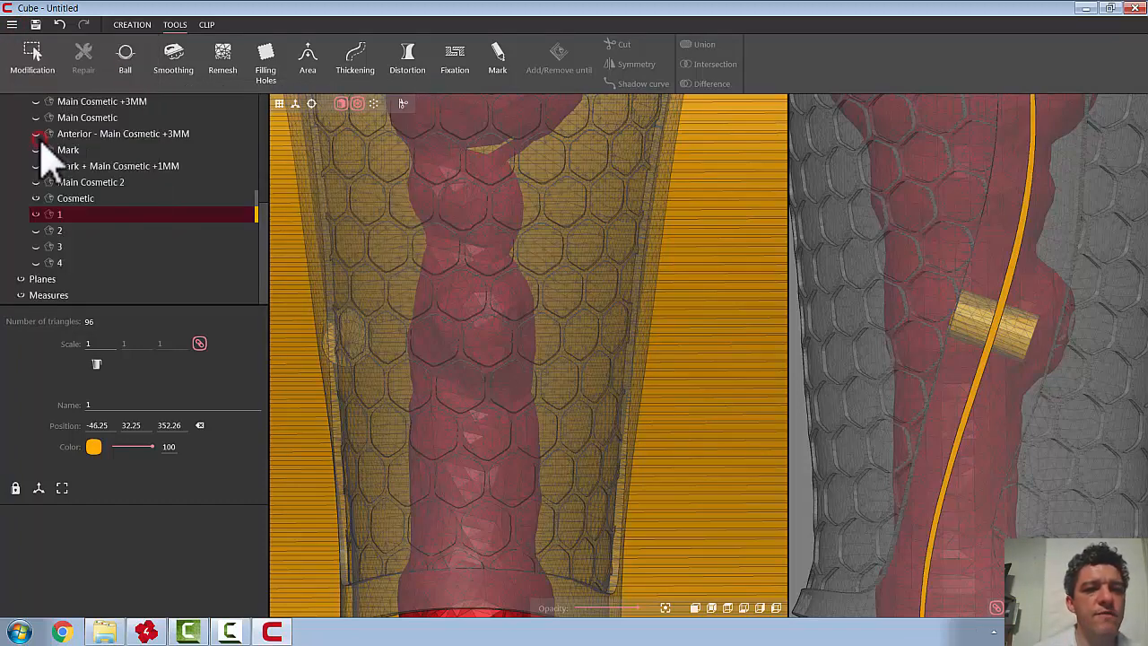
pyautogui.click(54, 132)
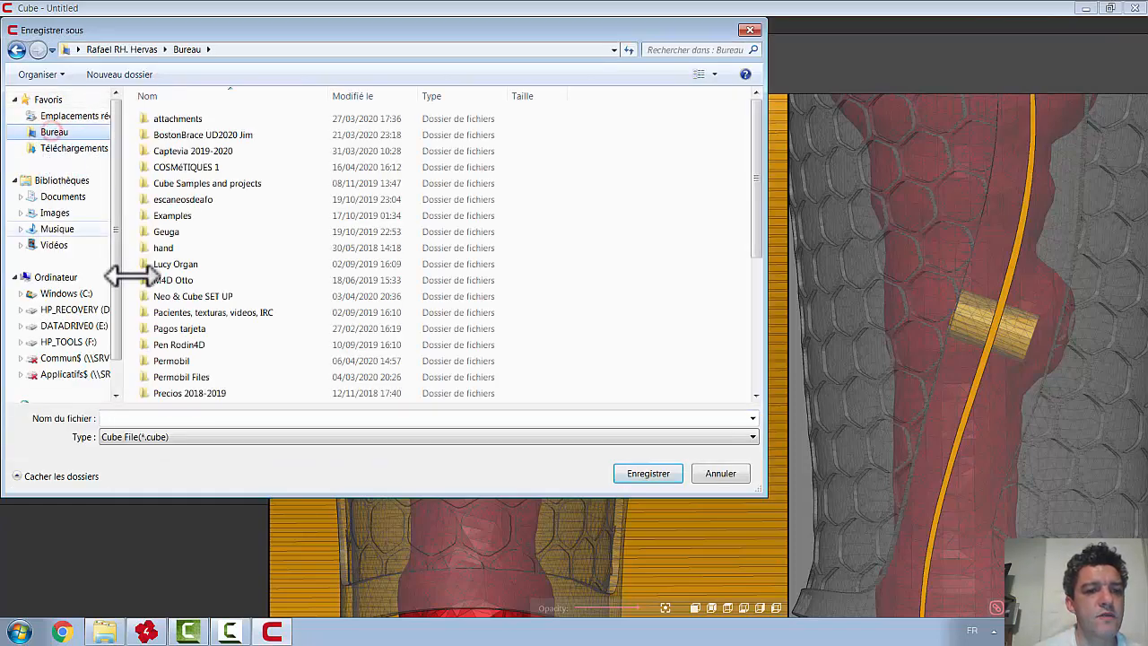
pyautogui.click(137, 416)
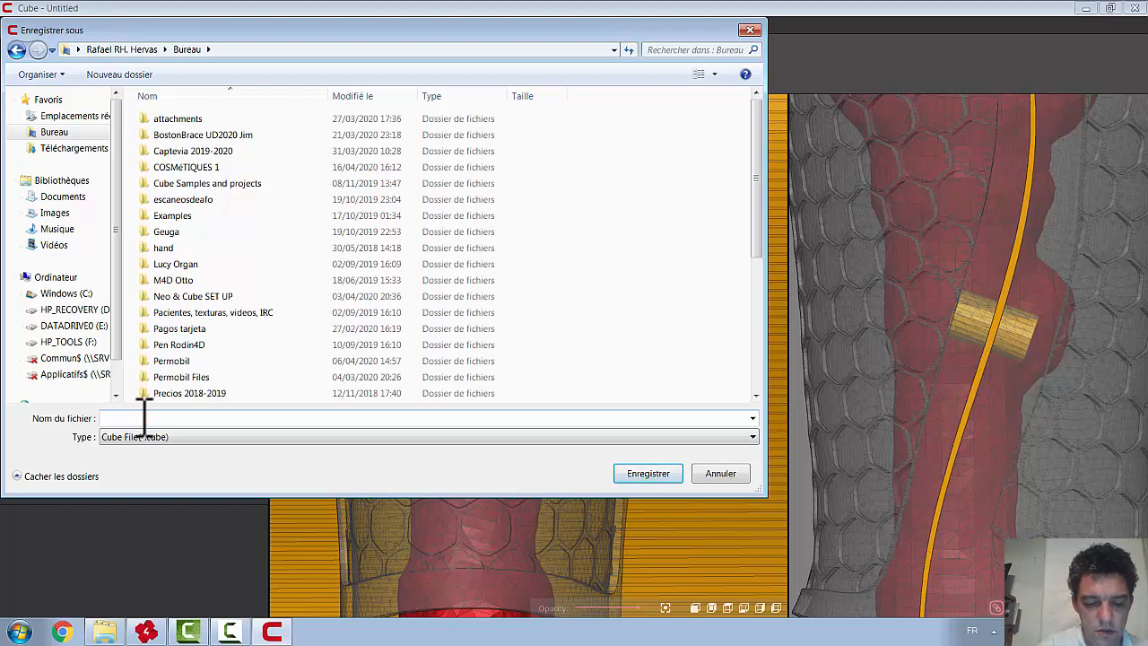
pyautogui.write('Cosme')
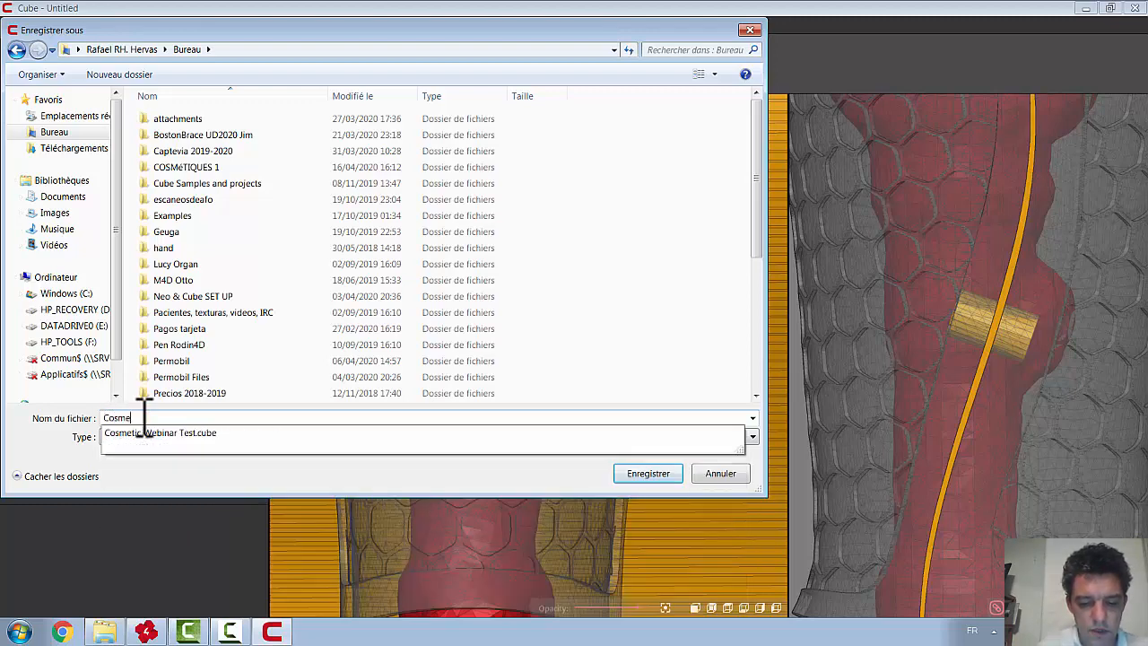
pyautogui.press('BackSpace')
pyautogui.press('BackSpace')
pyautogui.press('BackSpace')
pyautogui.press('BackSpace')
pyautogui.press('BackSpace')
pyautogui.press('BackSpace')
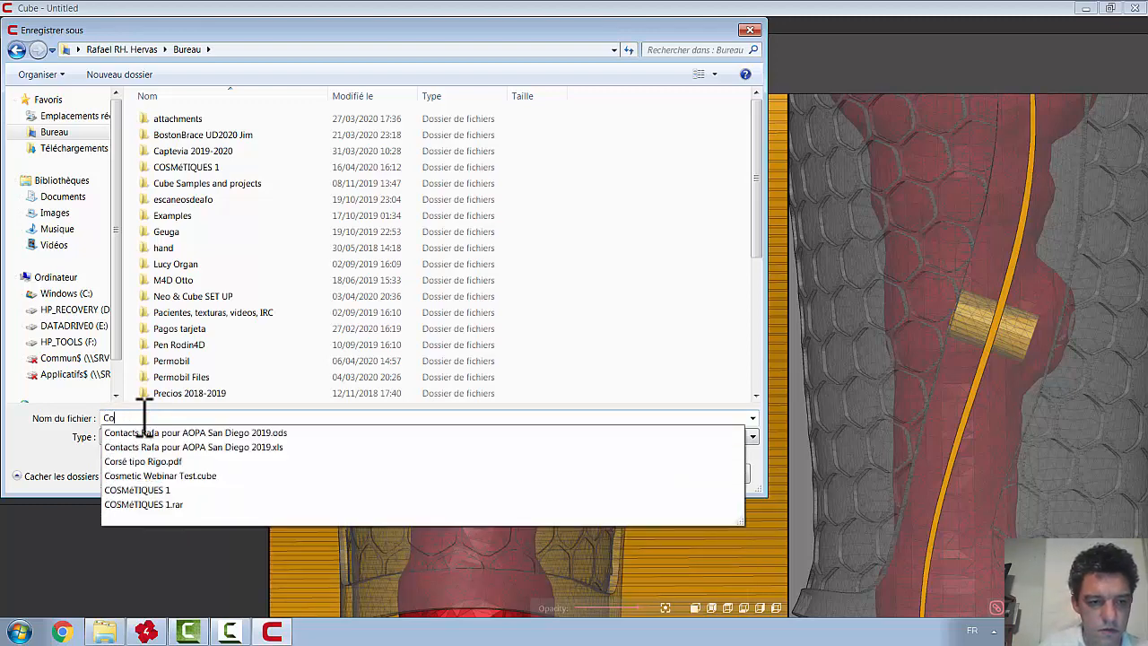
pyautogui.write('B')
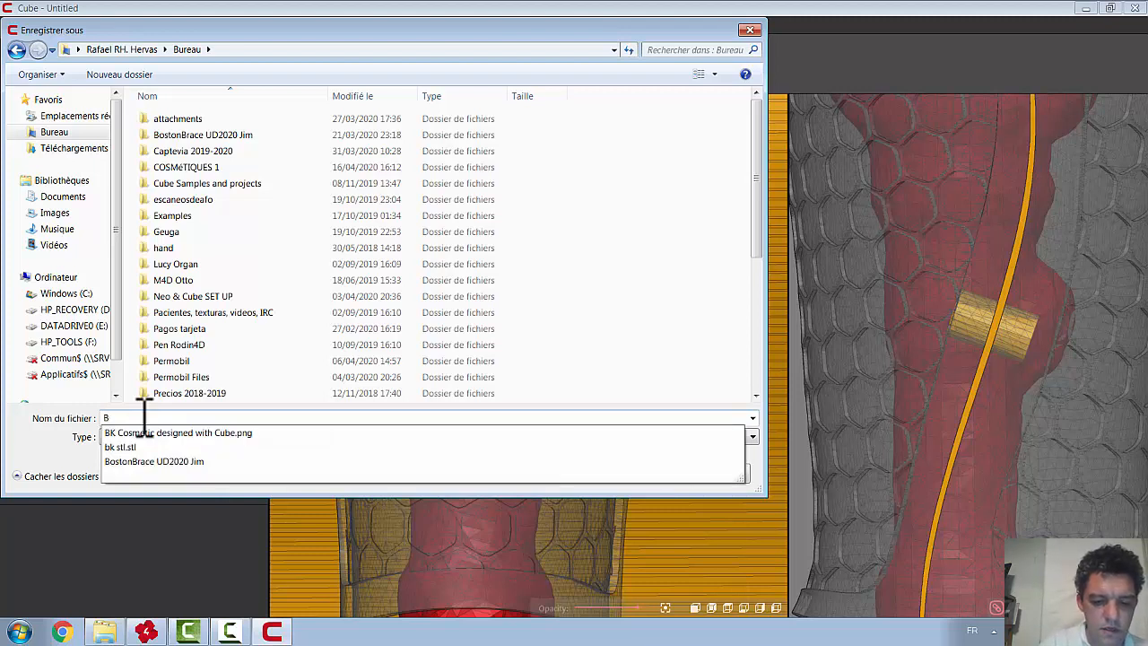
pyautogui.write('K Cosme')
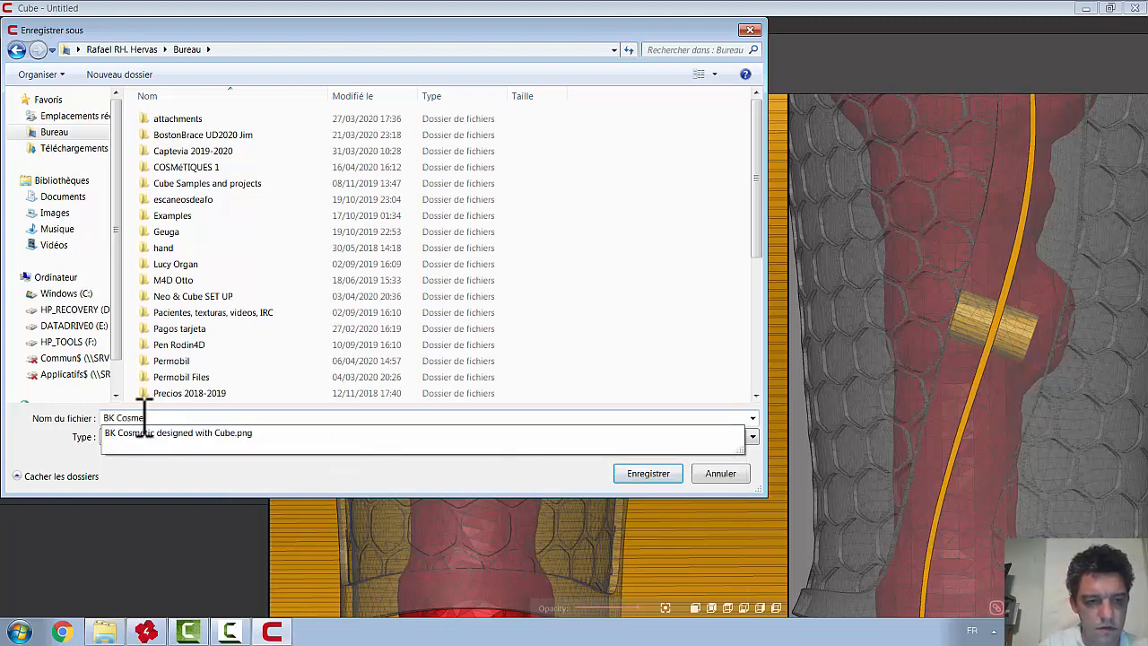
pyautogui.write('tic Webinar')
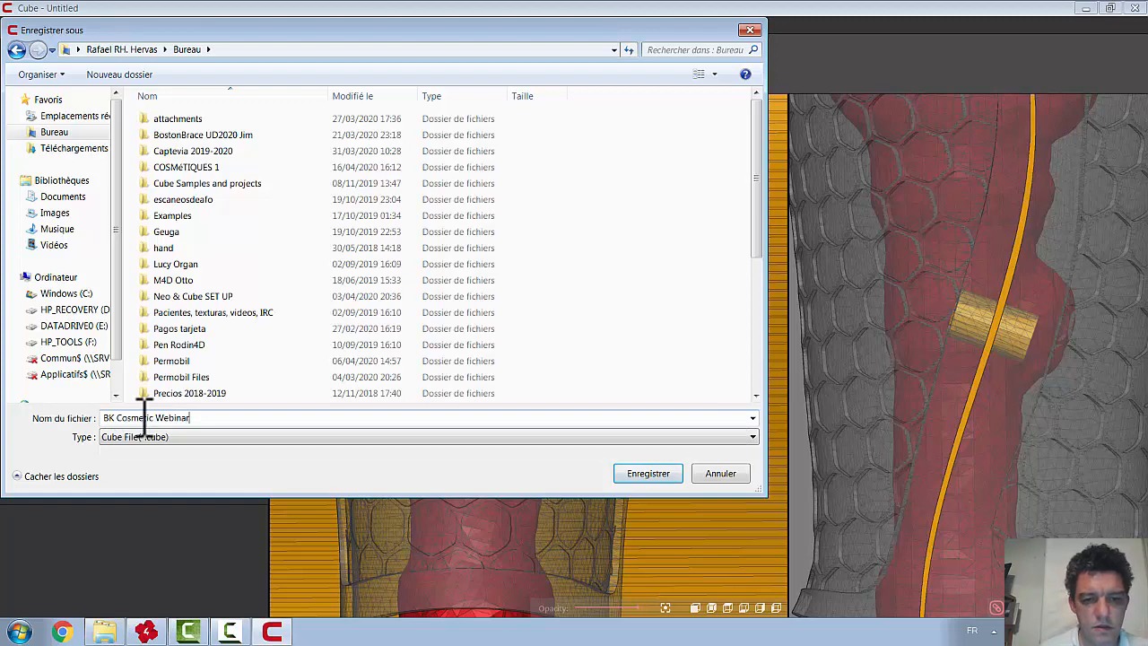
pyautogui.click(637, 475)
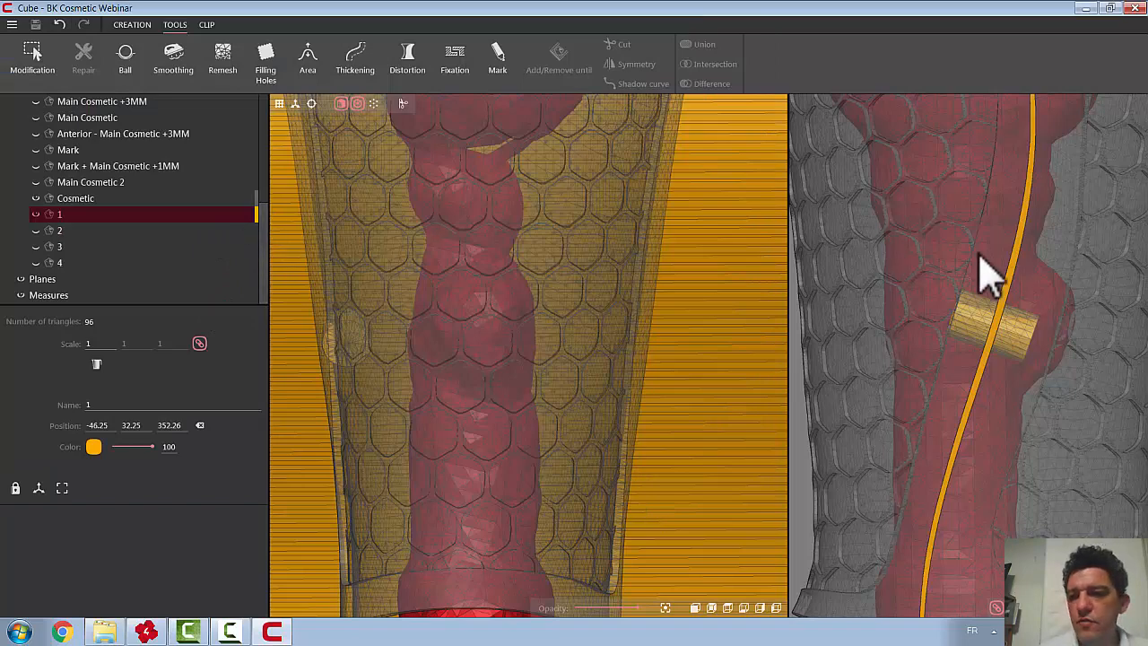
# Hide Plane to Cut and examine cylinder 1 against the cover wall in a cross-section cut through the cylinder
pyautogui.click(742, 269)
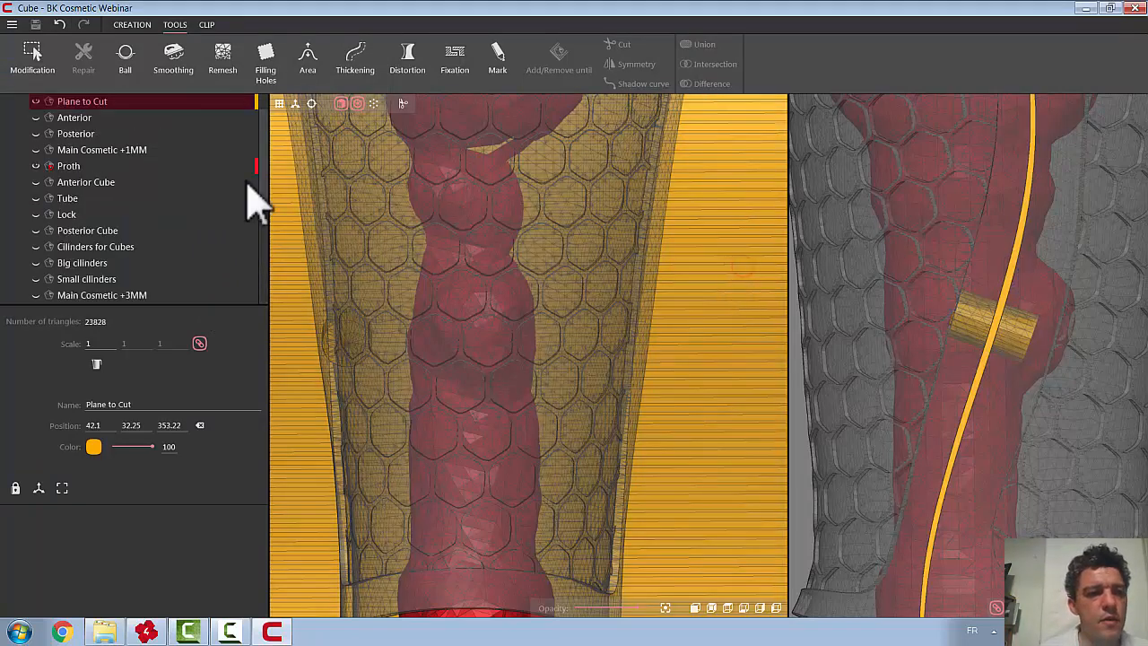
pyautogui.click(36, 101)
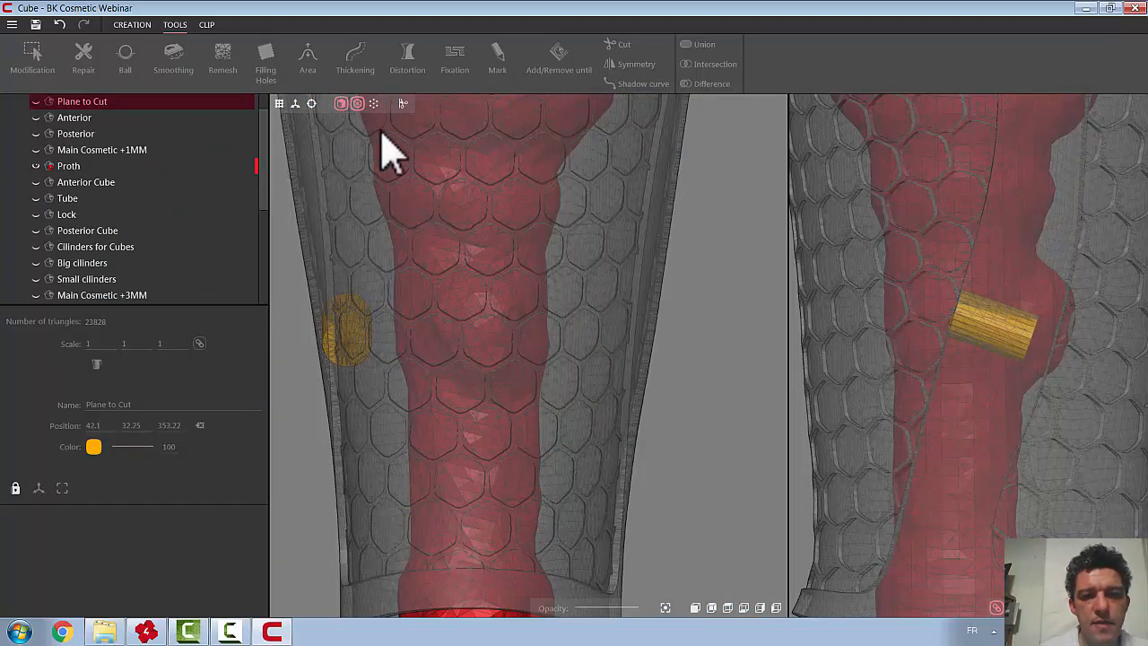
pyautogui.click(403, 104)
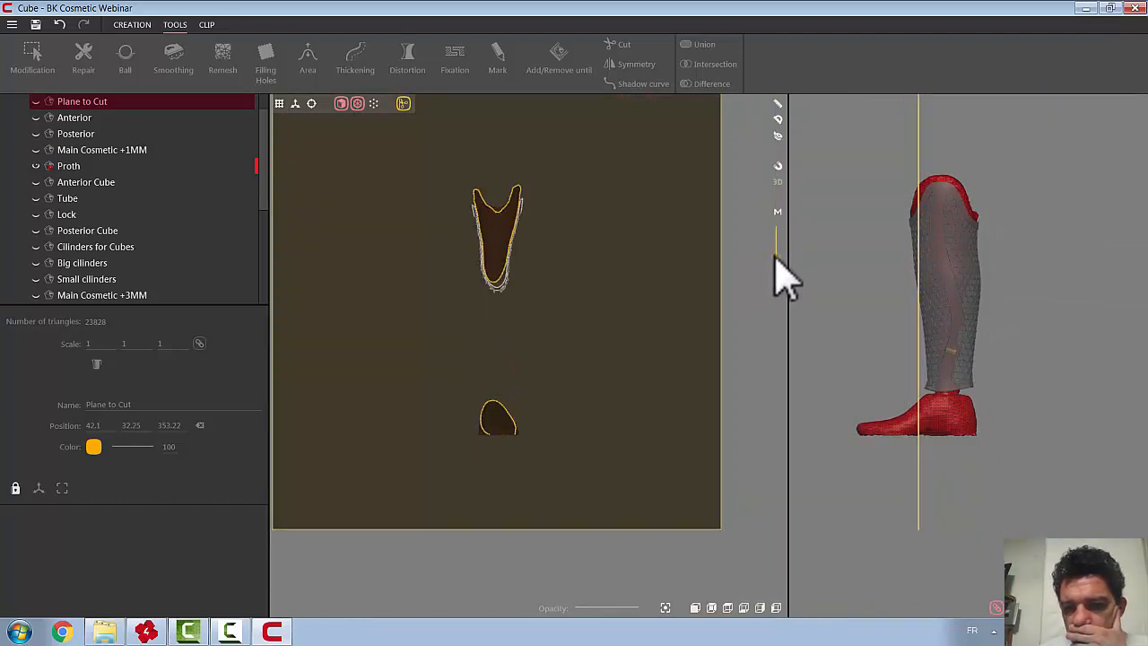
pyautogui.moveTo(777, 262); pyautogui.dragTo(787, 273)
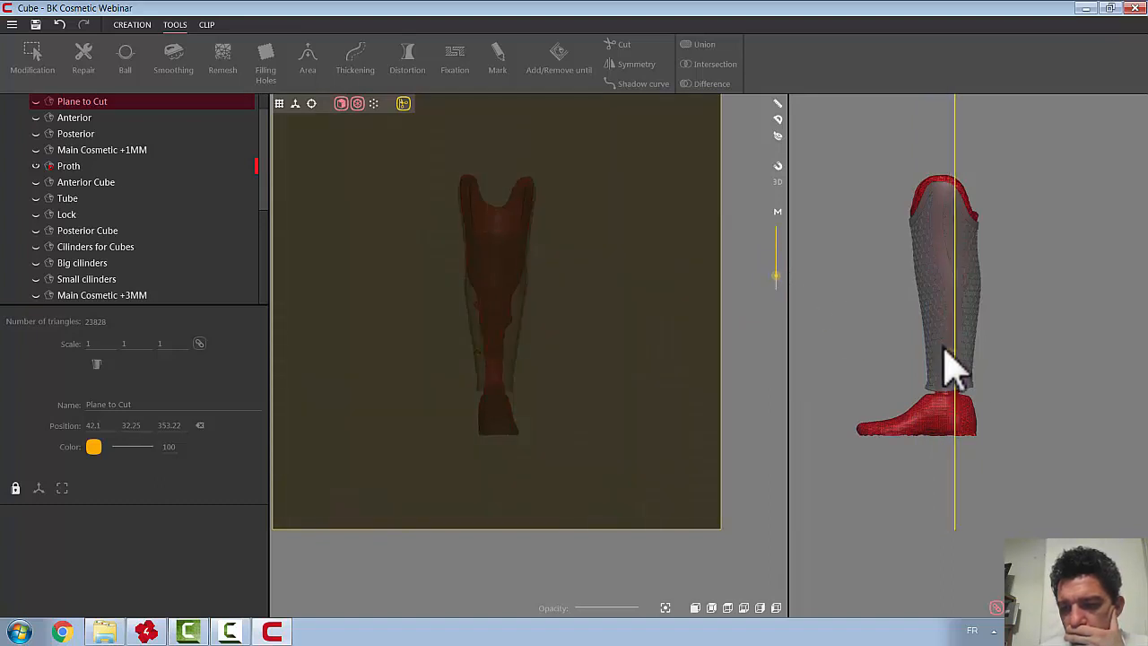
pyautogui.scroll(2, 956, 363)
pyautogui.scroll(3, 973, 385)
pyautogui.moveTo(777, 279); pyautogui.dragTo(778, 279)
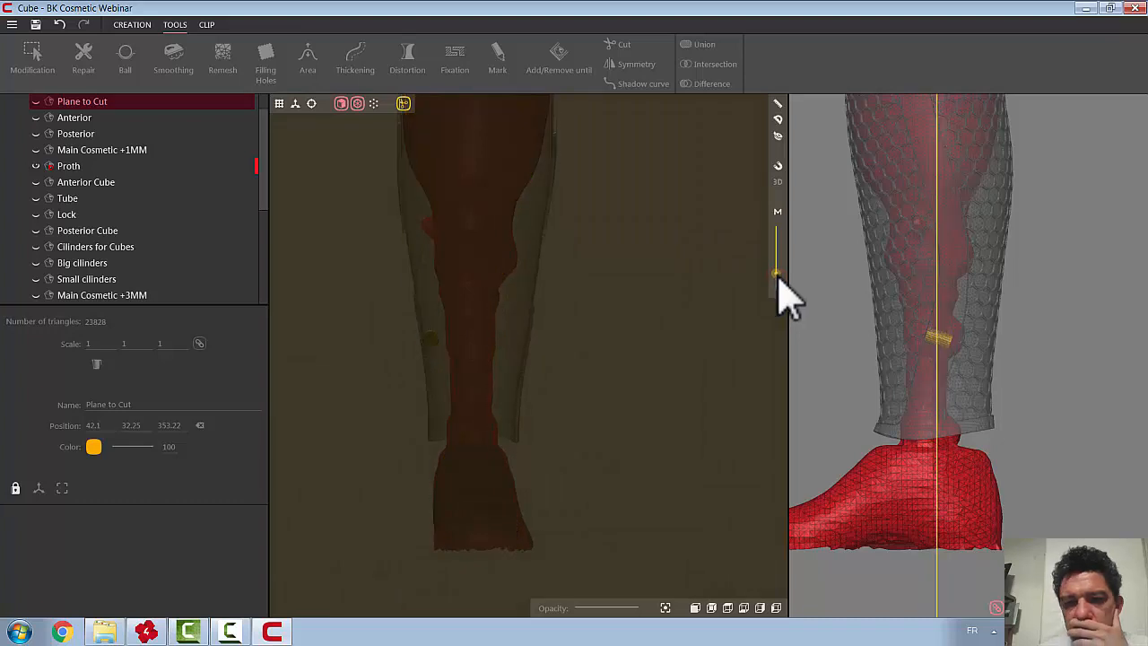
pyautogui.scroll(3, 418, 385)
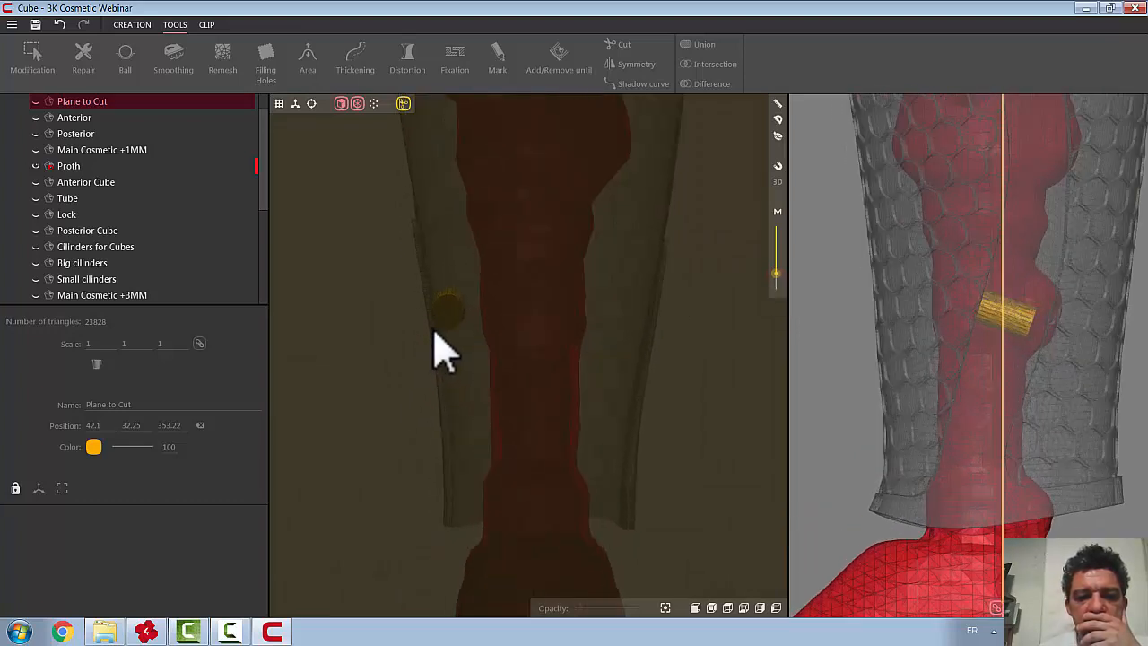
pyautogui.scroll(2, 436, 334)
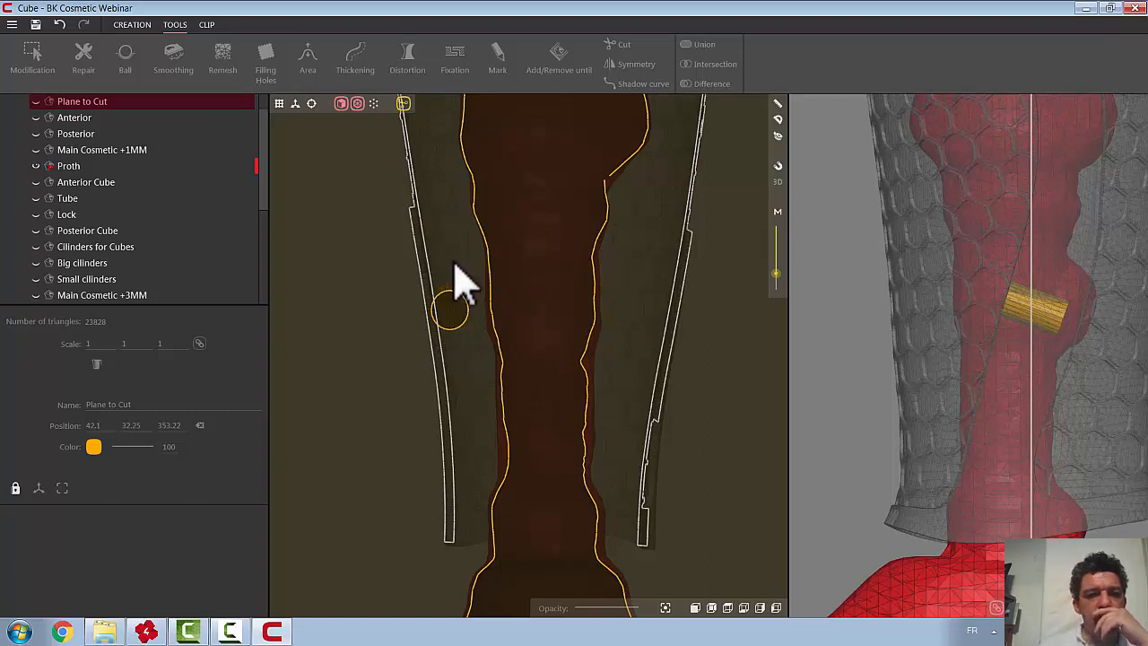
pyautogui.scroll(-5, 266, 177)
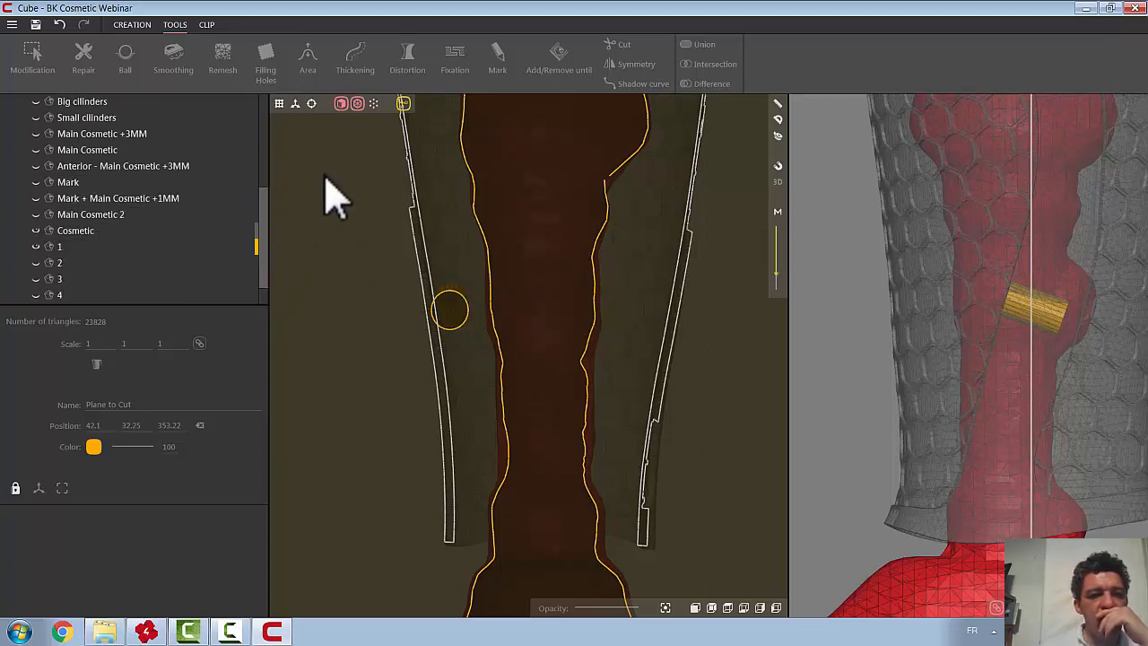
pyautogui.click(405, 103)
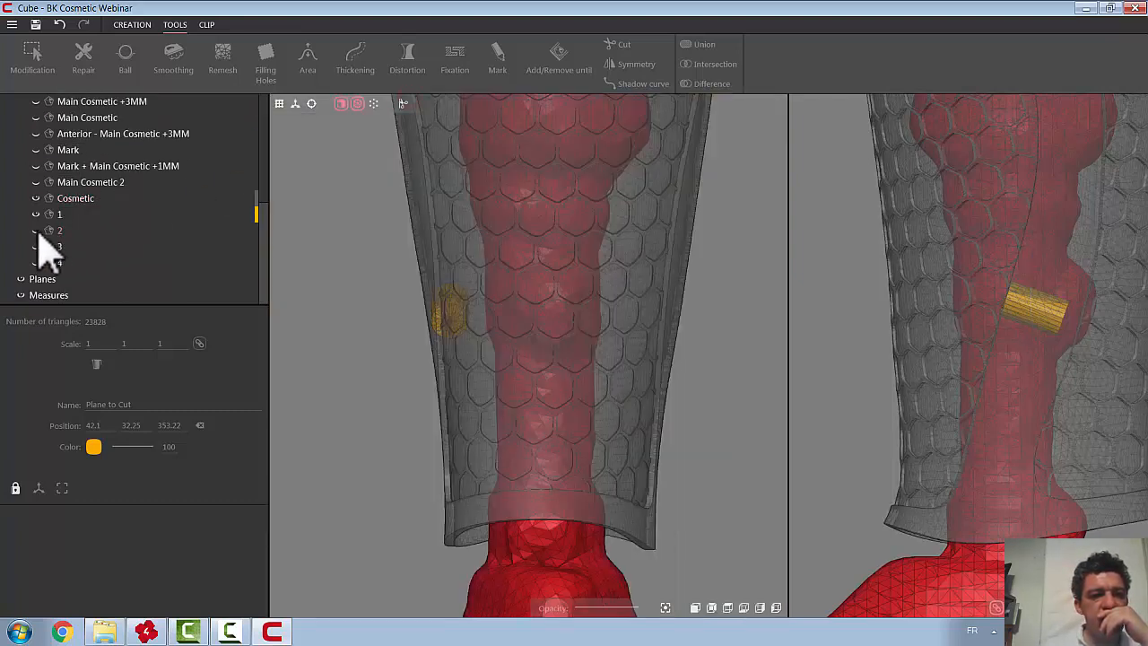
# Show cylinder mesh 2 and make Plane to Cut visible again
pyautogui.moveTo(344, 207); pyautogui.dragTo(336, 368, button='right')
pyautogui.moveTo(269, 214); pyautogui.dragTo(277, 120)
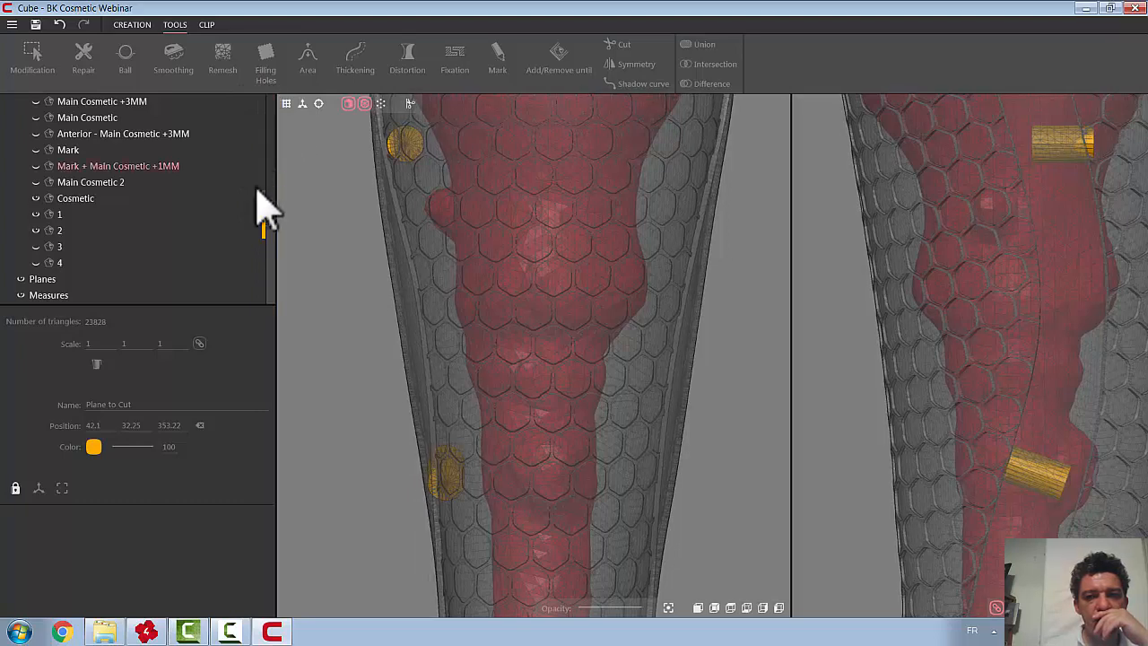
pyautogui.moveTo(273, 217); pyautogui.dragTo(269, 94)
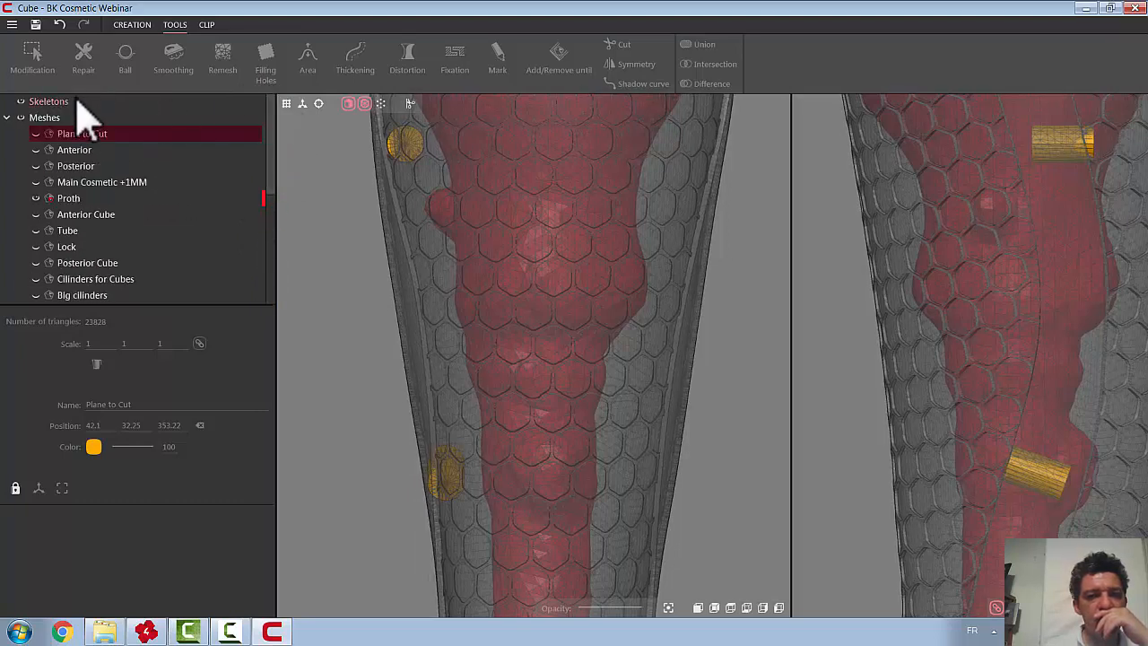
pyautogui.click(36, 133)
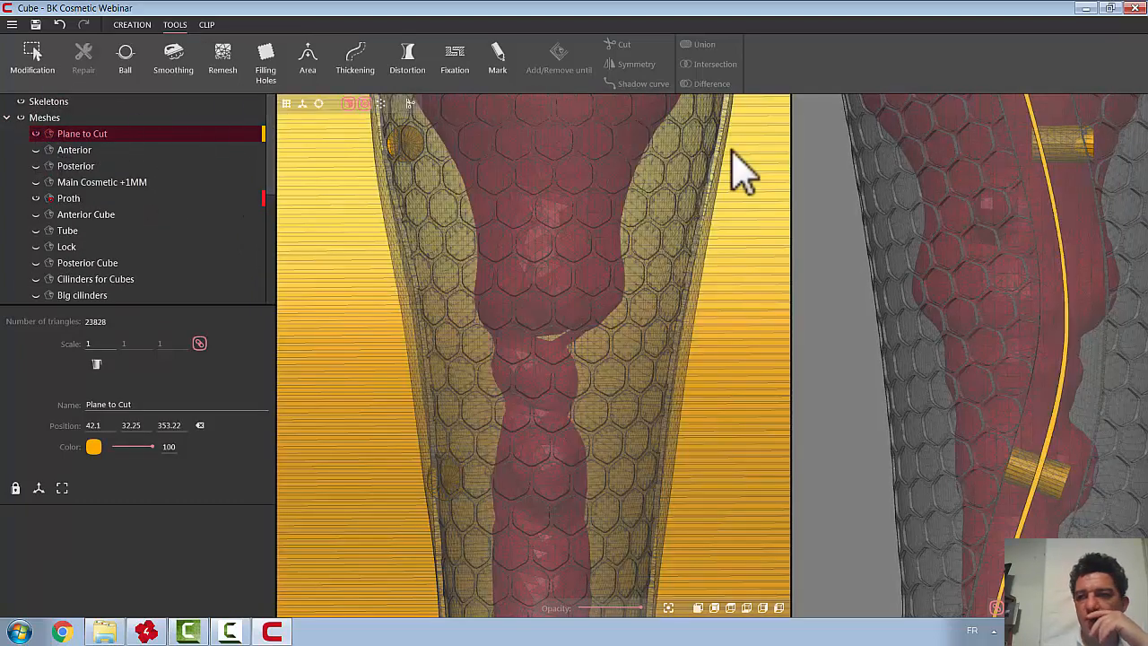
# Tilt cylinder 2 perpendicular to the curved cutting plane and shift it onto the plane, at position 88.39, 32.25, 340.62
pyautogui.moveTo(272, 149); pyautogui.dragTo(277, 243)
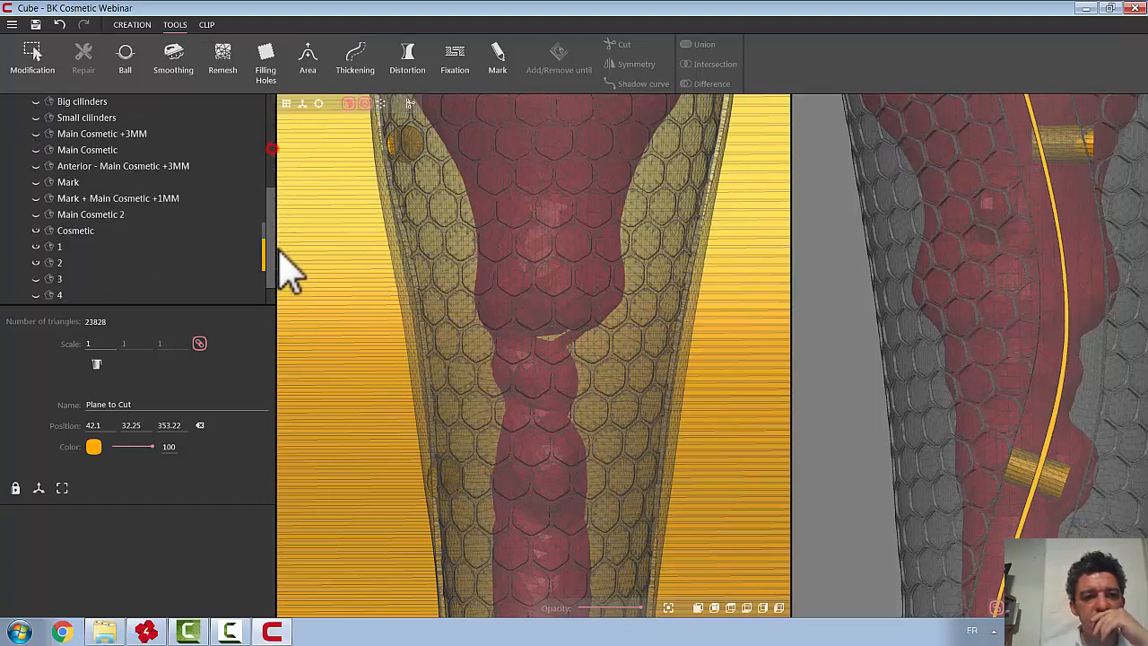
pyautogui.click(59, 231)
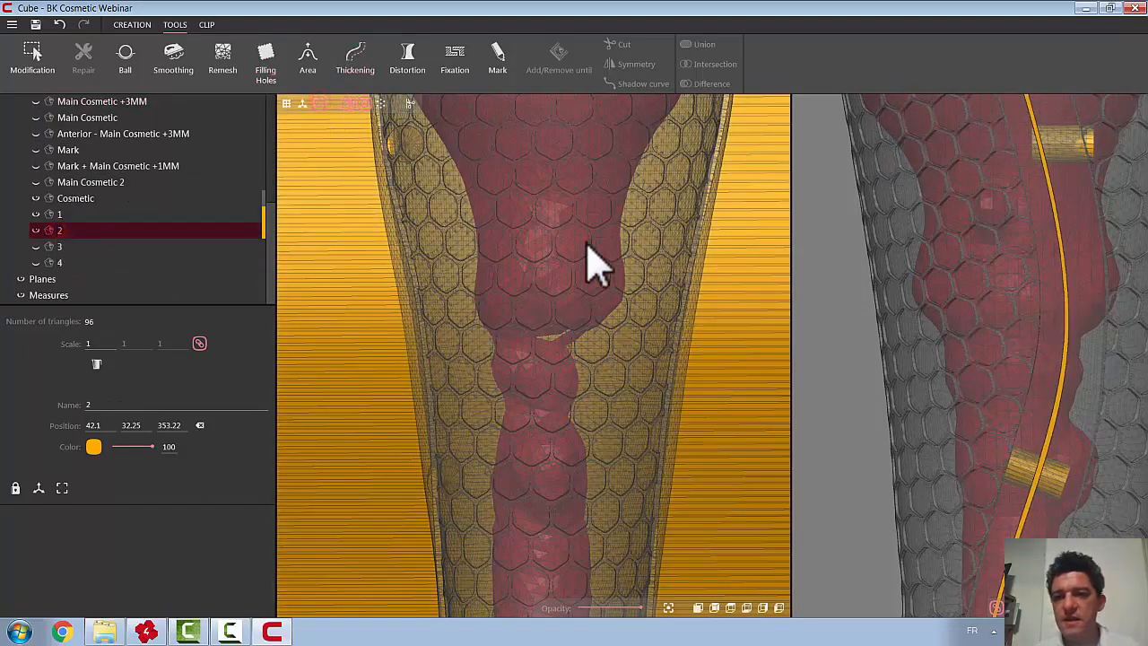
pyautogui.scroll(-3, 1076, 385)
pyautogui.scroll(-3, 1081, 359)
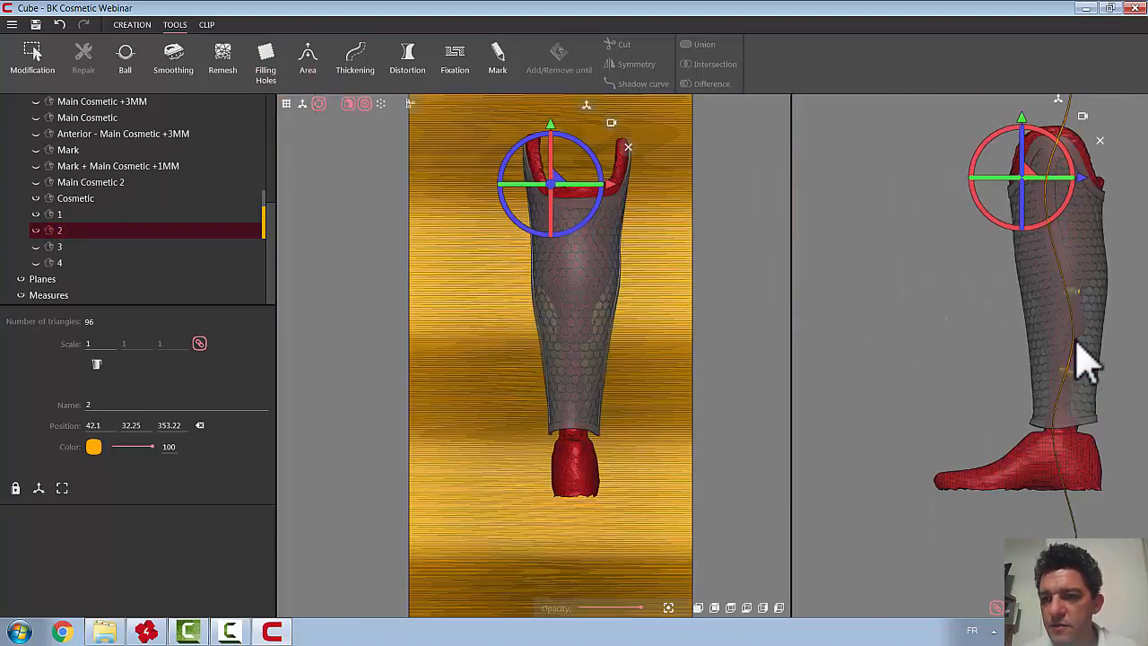
pyautogui.moveTo(1044, 225); pyautogui.dragTo(1056, 303)
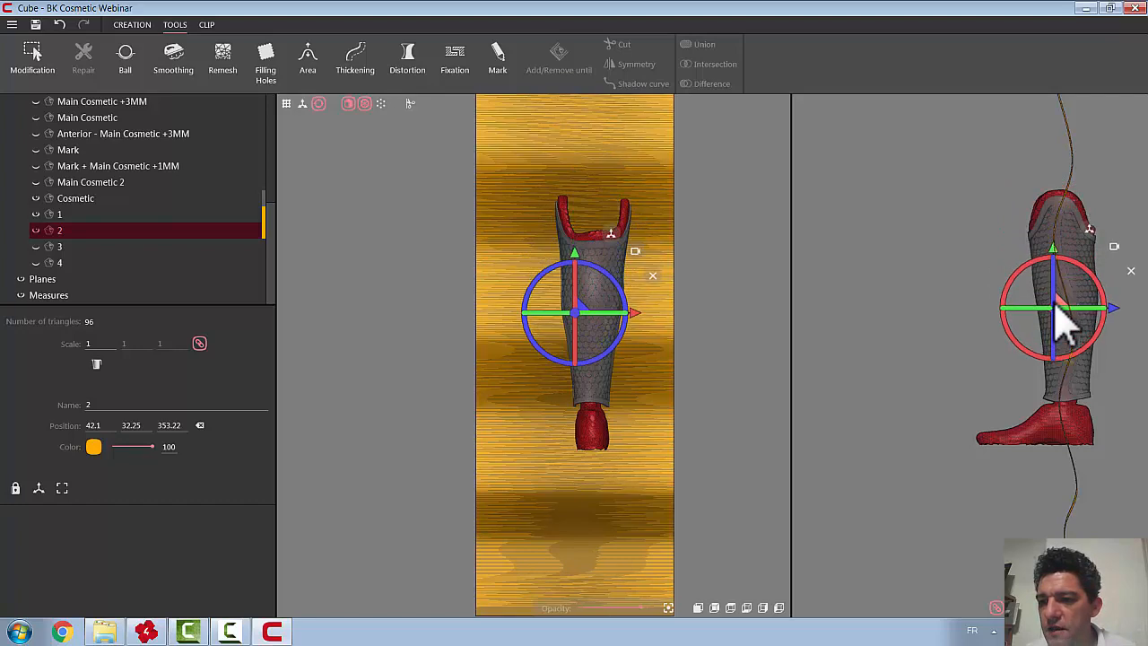
pyautogui.scroll(5, 1128, 308)
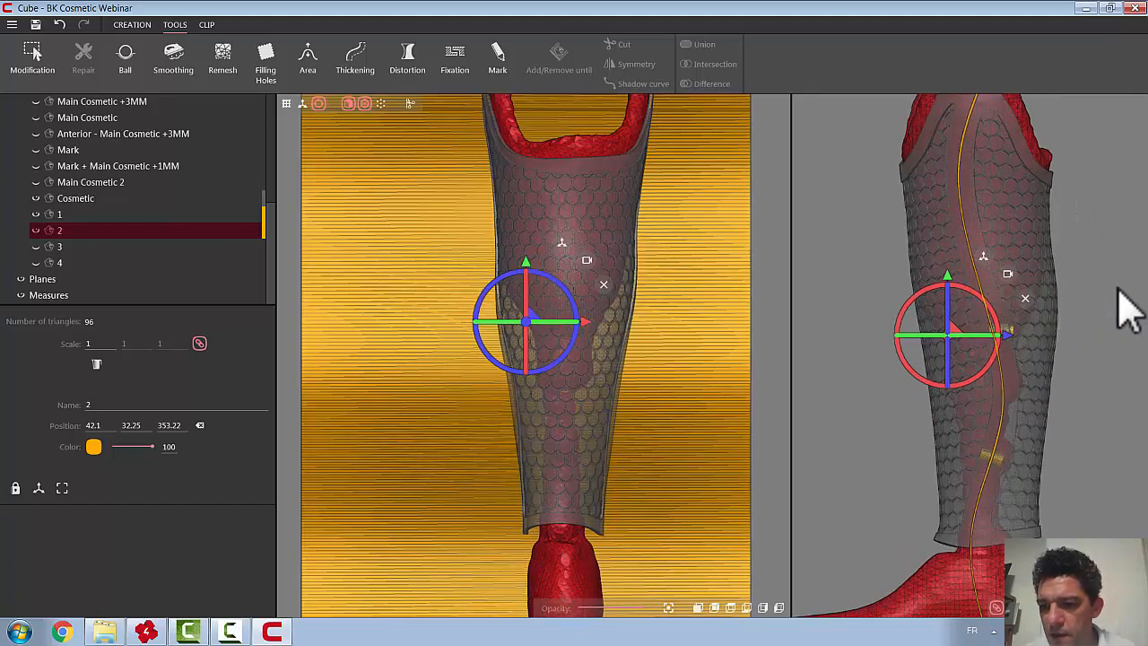
pyautogui.scroll(2, 1127, 308)
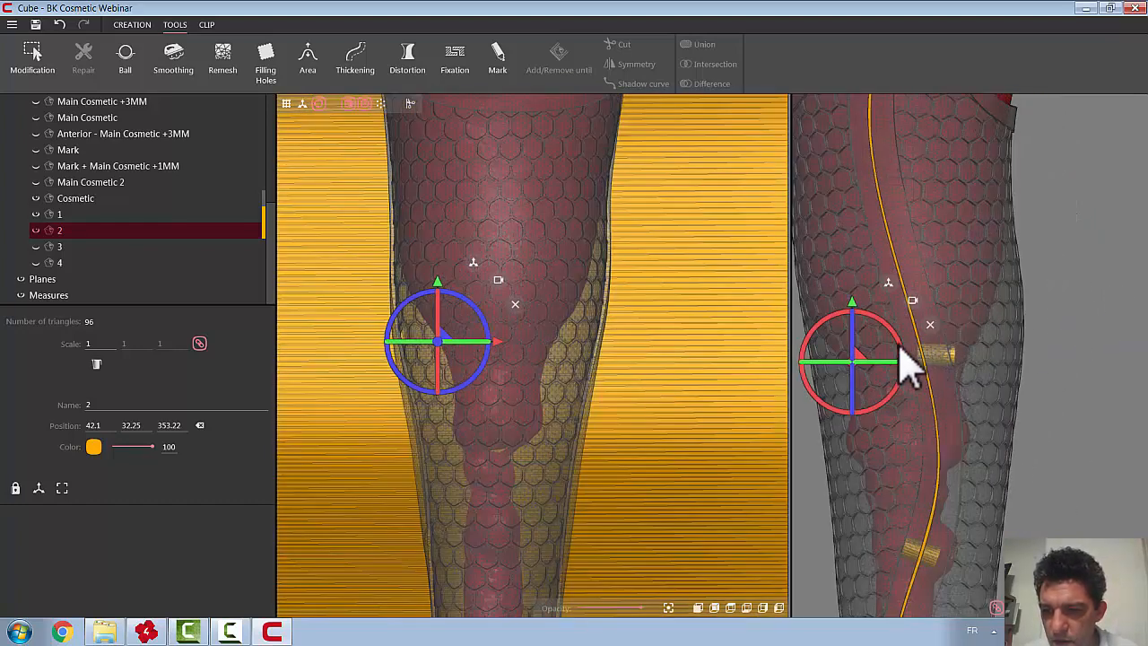
pyautogui.moveTo(901, 351)
pyautogui.mouseDown()
pyautogui.moveTo(875, 316)
pyautogui.moveTo(897, 354)
pyautogui.mouseUp()
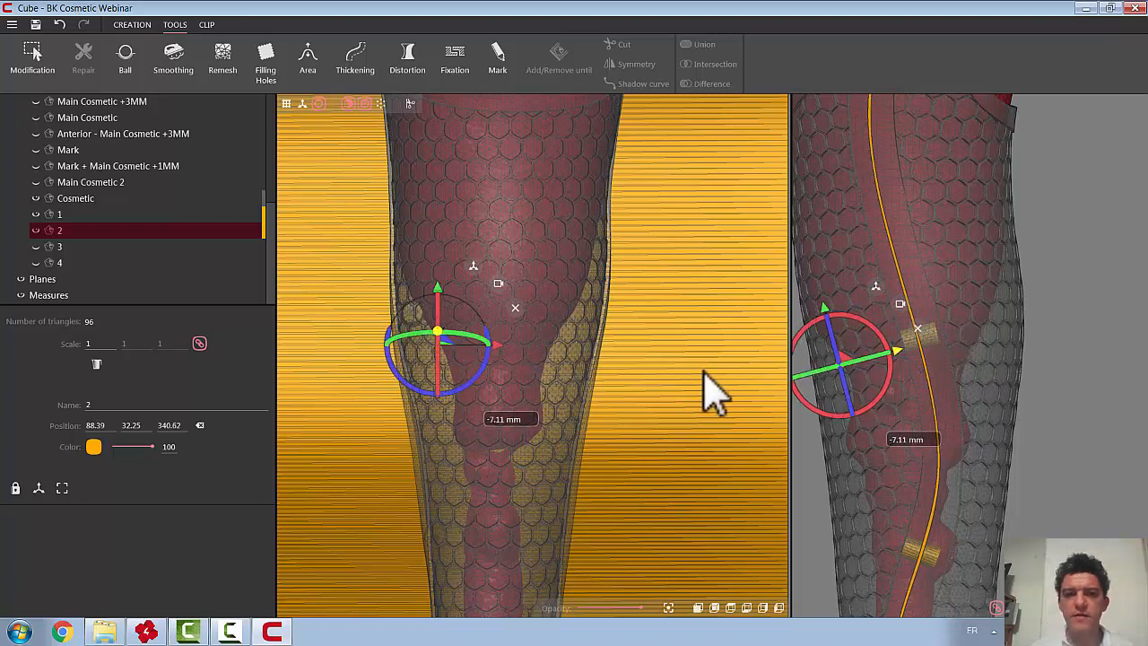
pyautogui.click(518, 309)
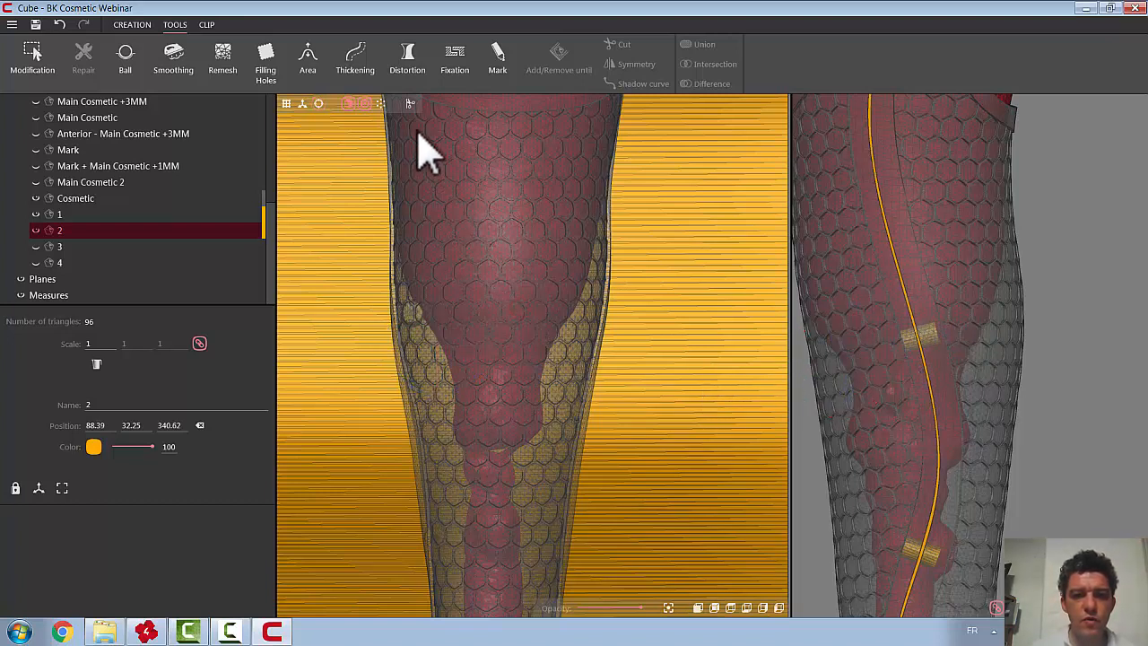
# Turn on a cross-section cut through the cylinders and move cylinder 2 sideways toward the cover wall, to Y position 35.19
pyautogui.click(410, 104)
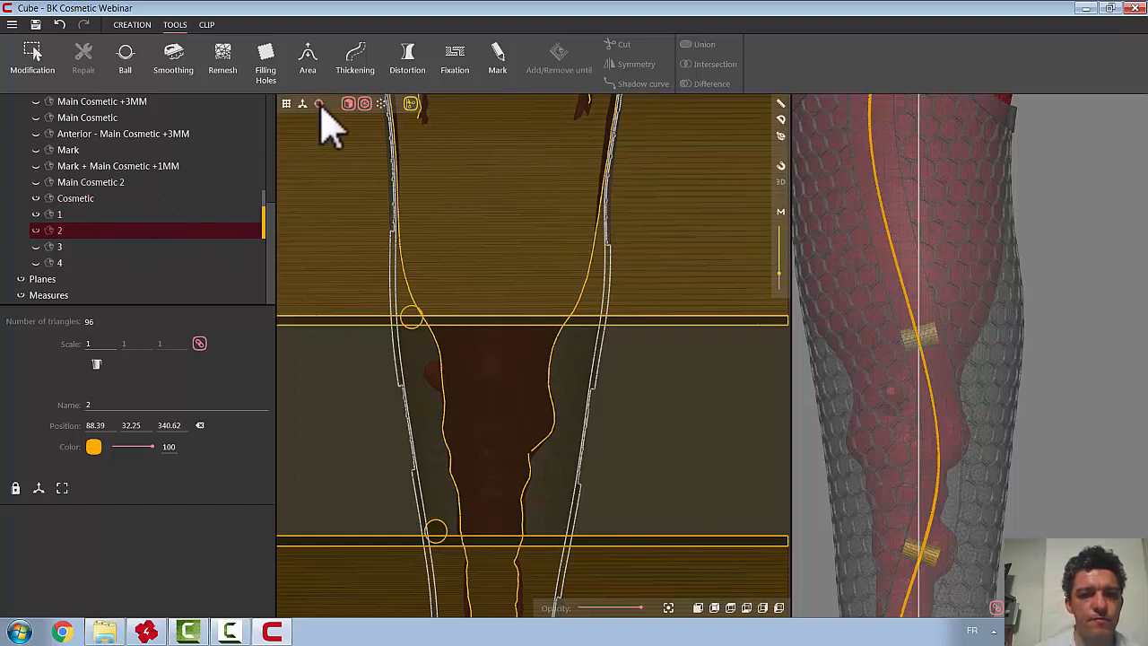
pyautogui.scroll(-8, 373, 256)
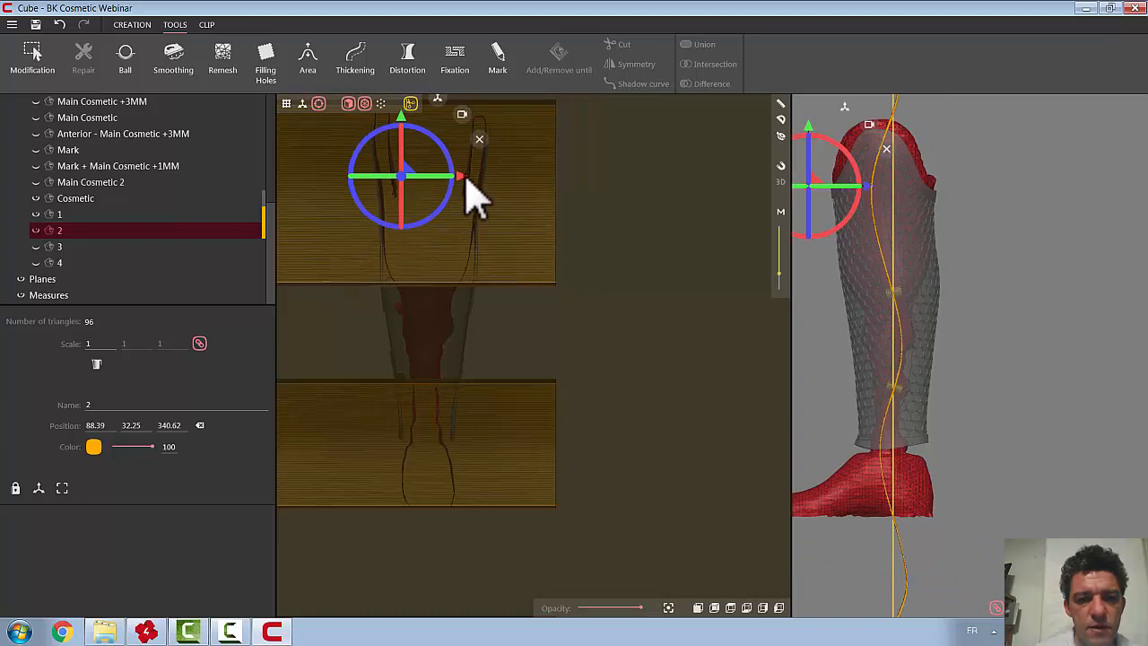
pyautogui.moveTo(465, 178); pyautogui.dragTo(461, 177)
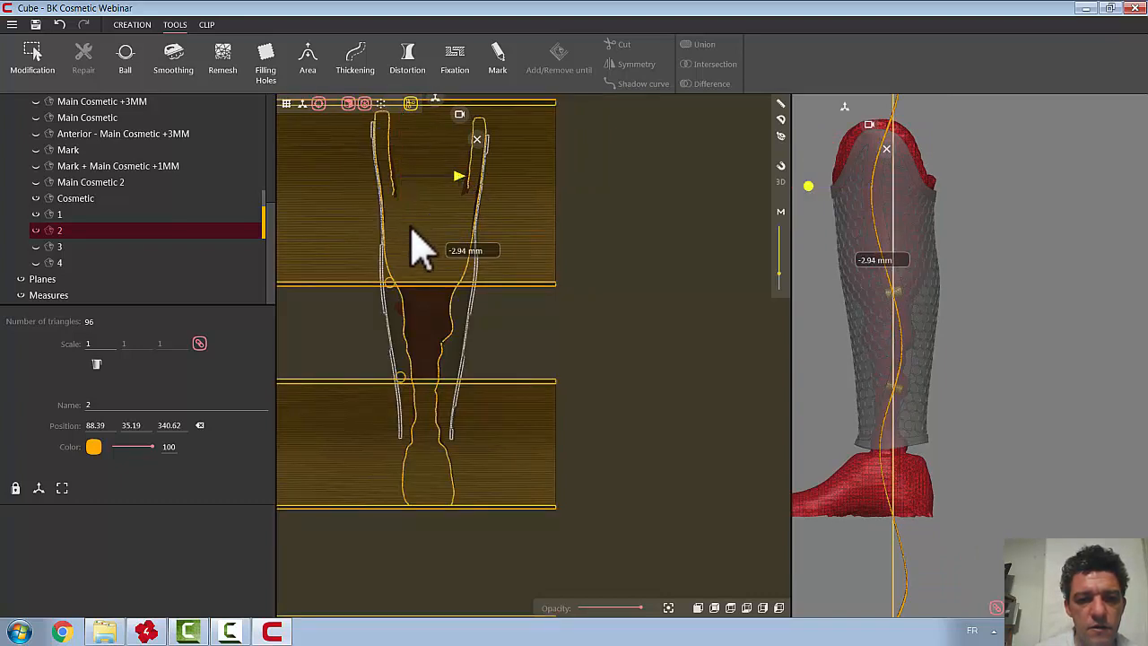
pyautogui.scroll(5, 394, 309)
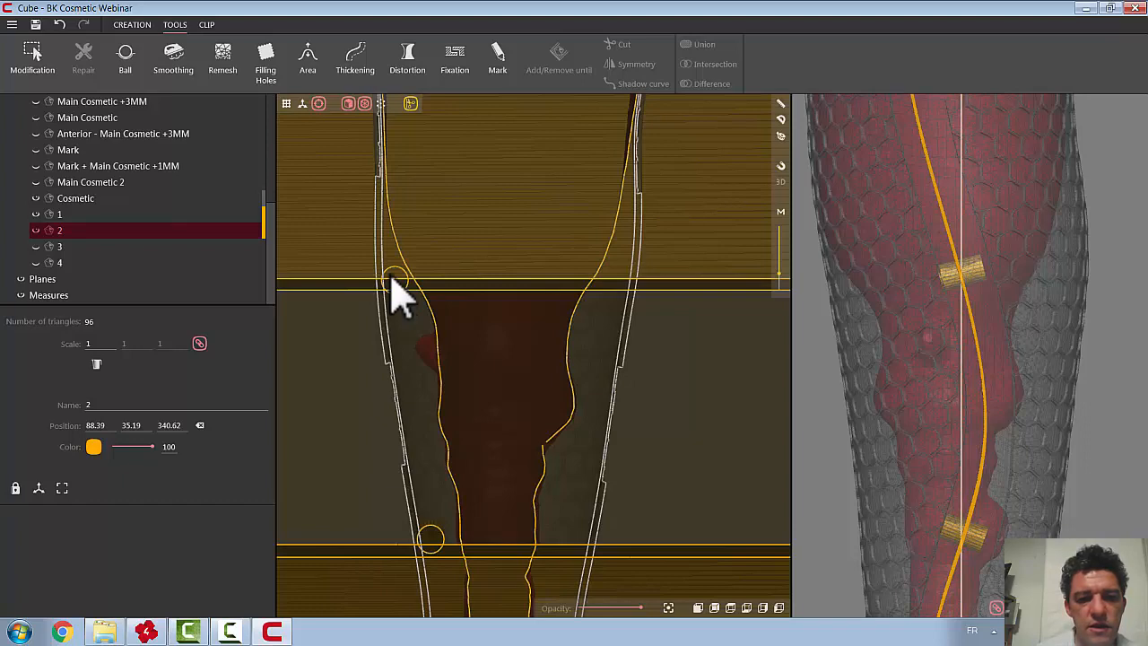
pyautogui.scroll(-5, 396, 296)
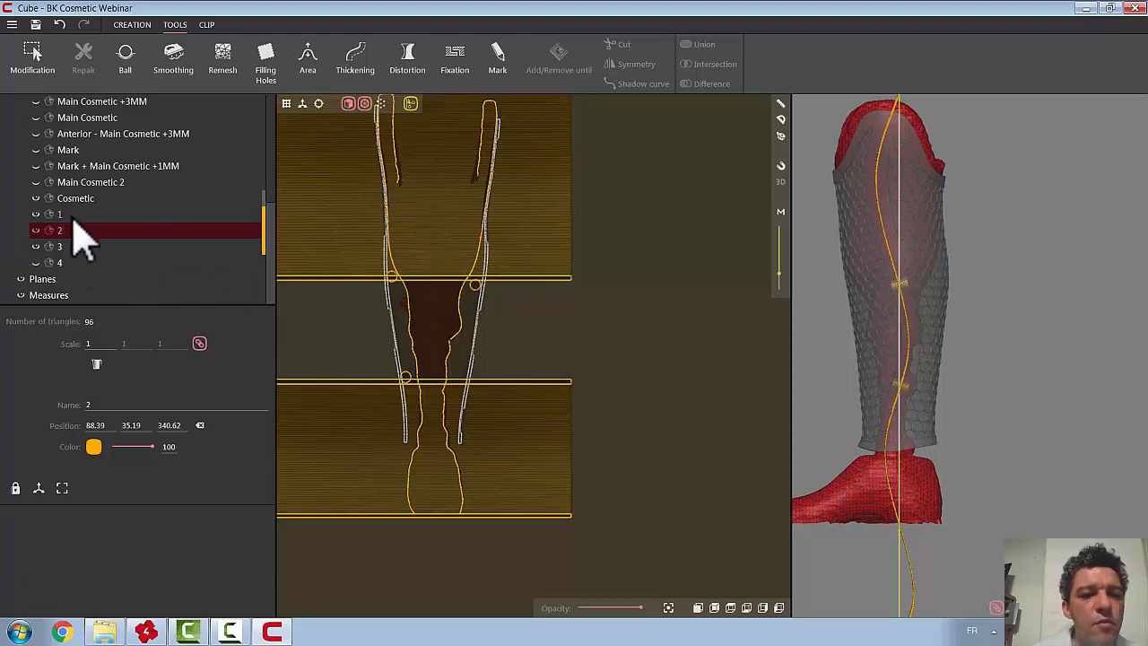
# Lower cylinder 2 to Z position 328.6 and re-centre it on the curved cutting plane at X position 84.6
pyautogui.click(320, 103)
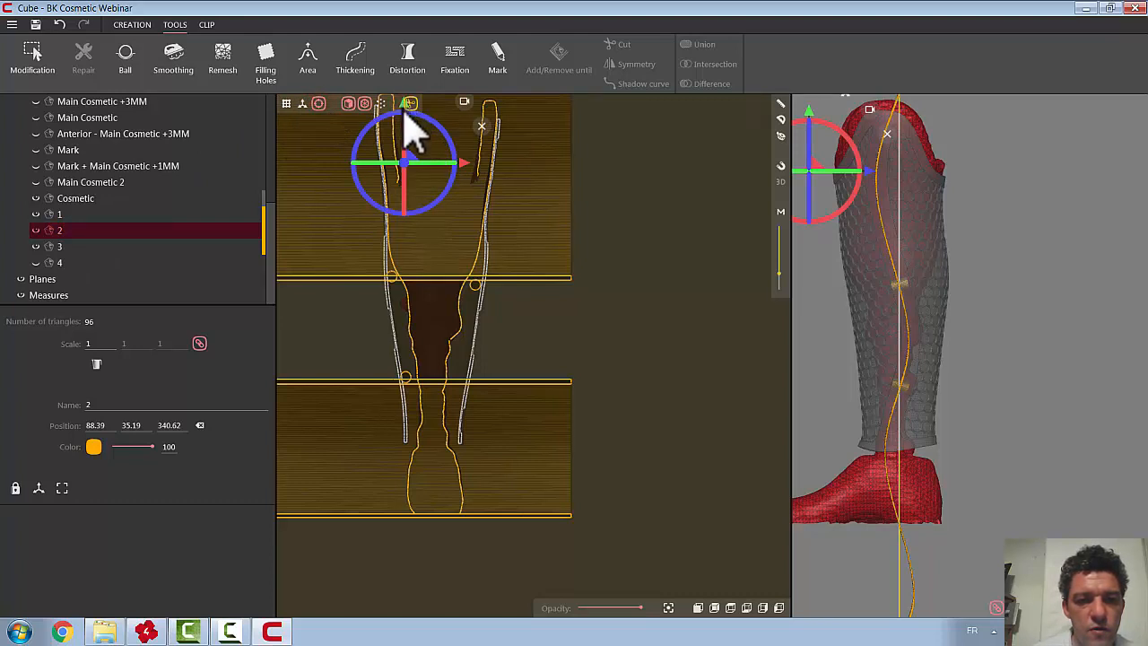
pyautogui.scroll(-4, 417, 155)
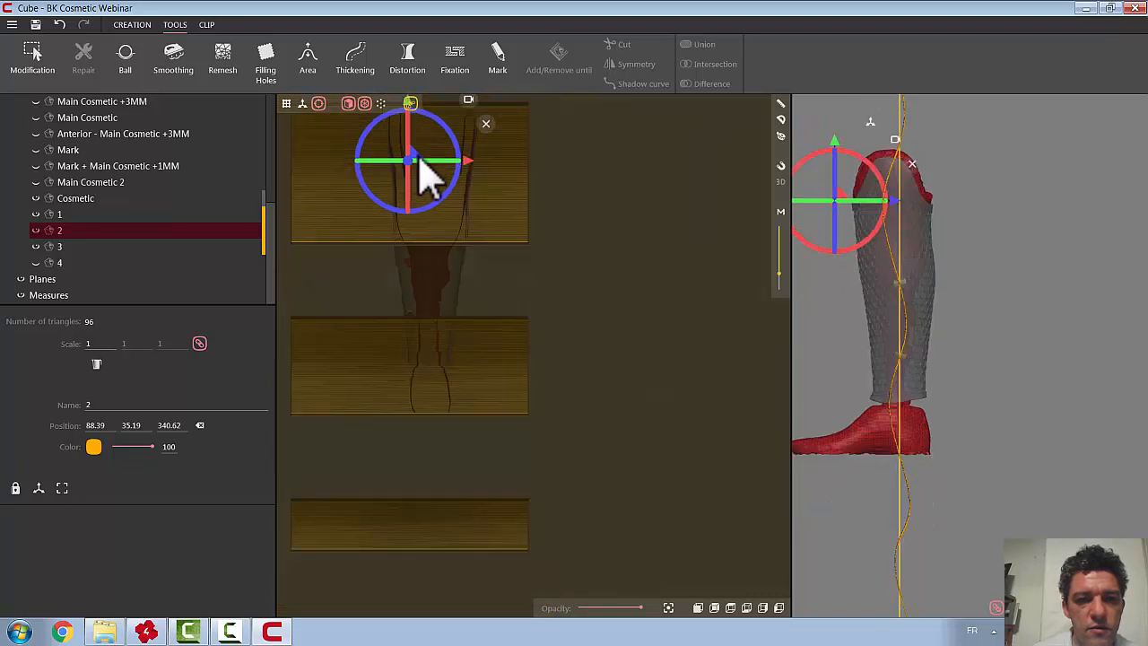
pyautogui.click(489, 125)
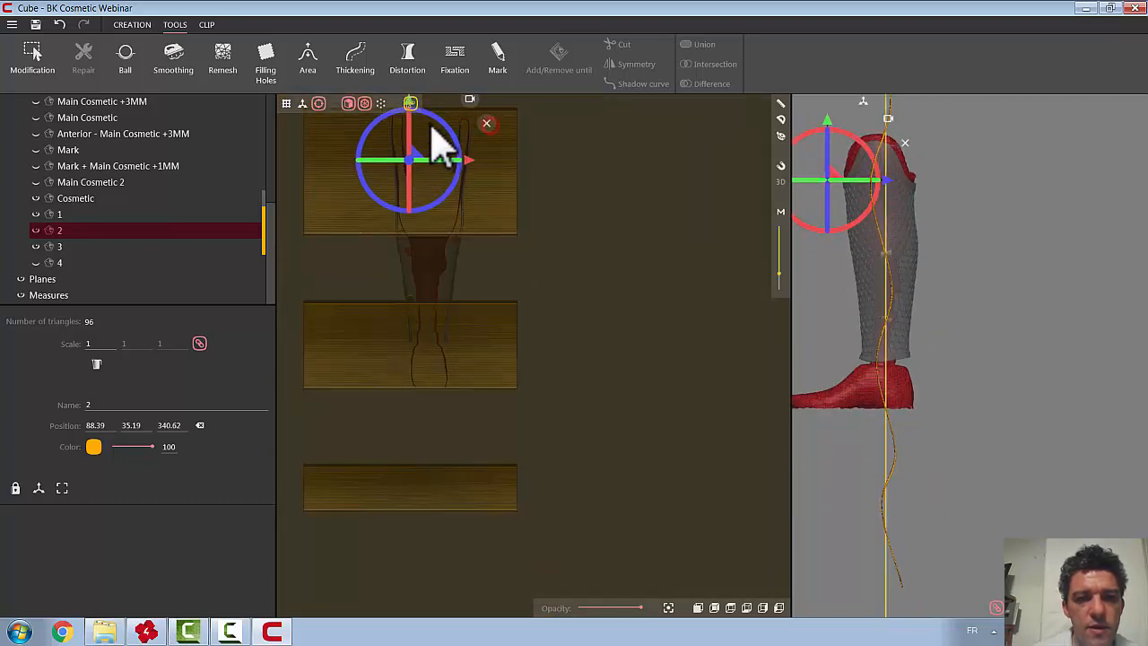
pyautogui.scroll(-1, 438, 134)
pyautogui.moveTo(564, 202); pyautogui.dragTo(569, 268)
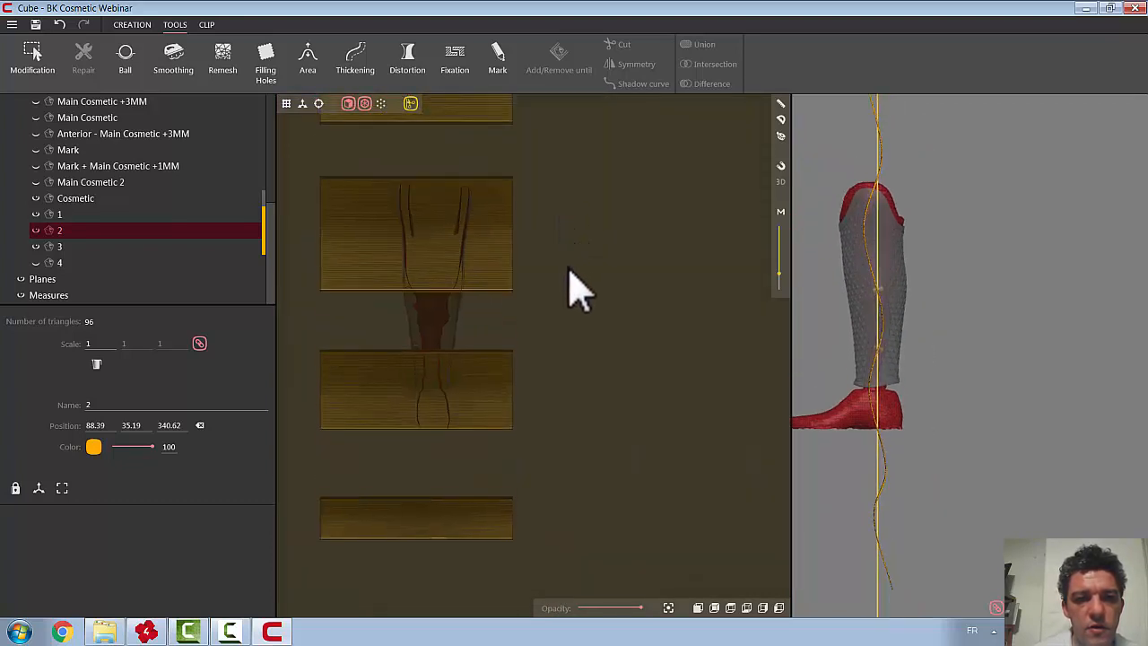
pyautogui.click(320, 104)
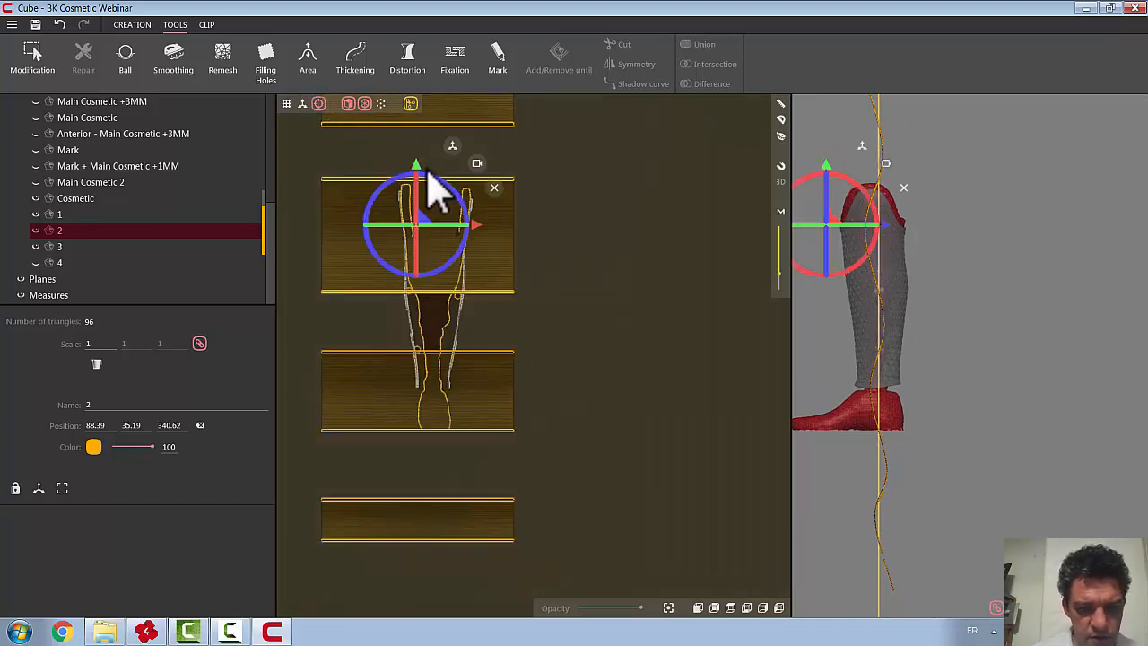
pyautogui.scroll(2, 430, 188)
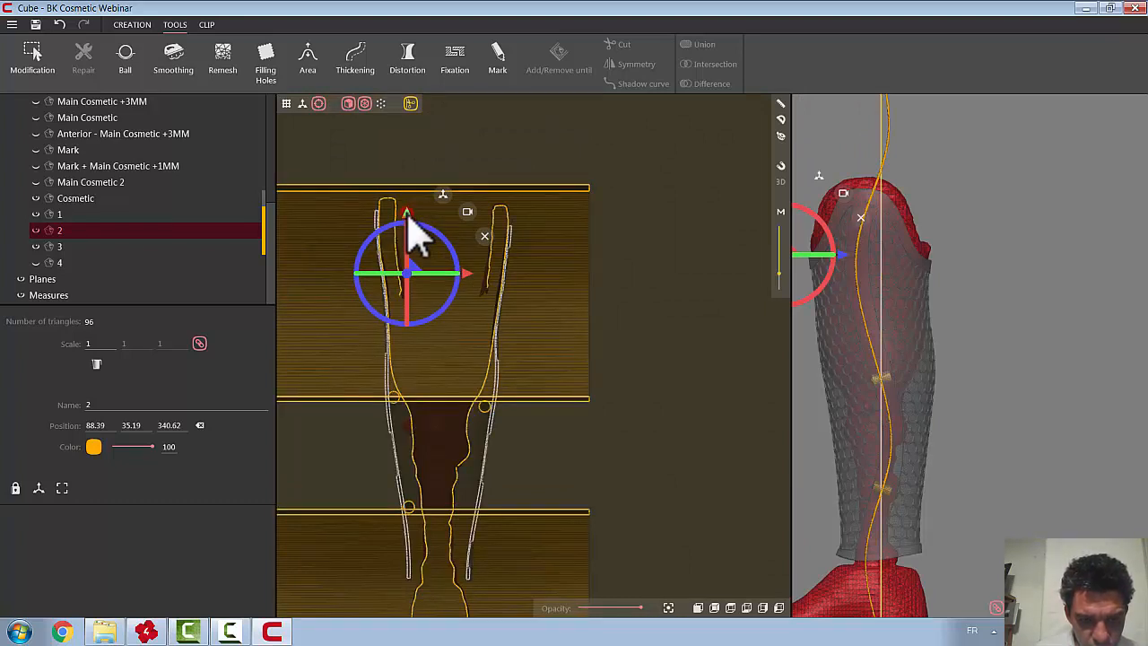
pyautogui.moveTo(409, 223); pyautogui.dragTo(409, 227)
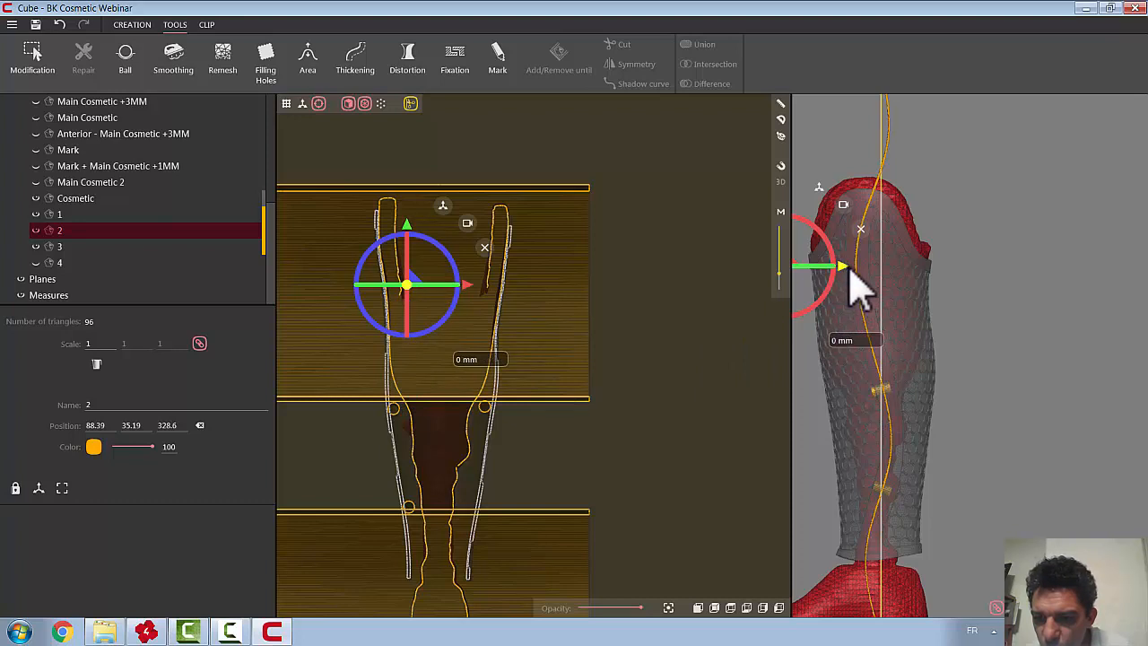
pyautogui.moveTo(853, 269); pyautogui.dragTo(848, 271)
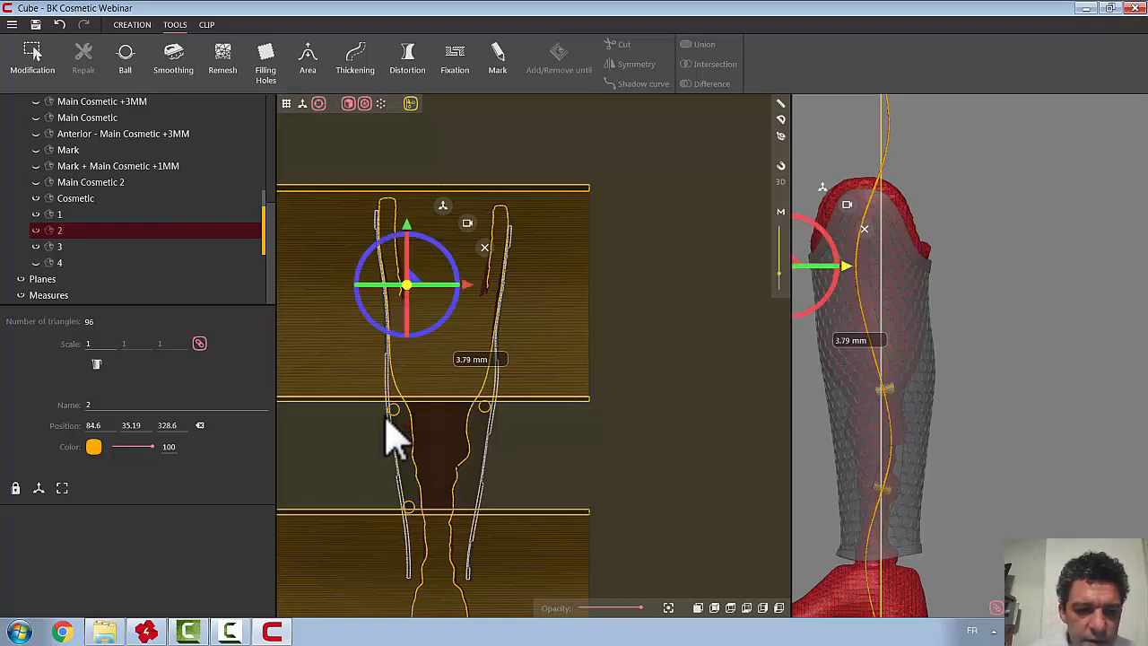
# Fine-tune cylinder 2's clearance between the cover wall and the prosthesis by moving it to Y position 33.52
pyautogui.scroll(5, 395, 440)
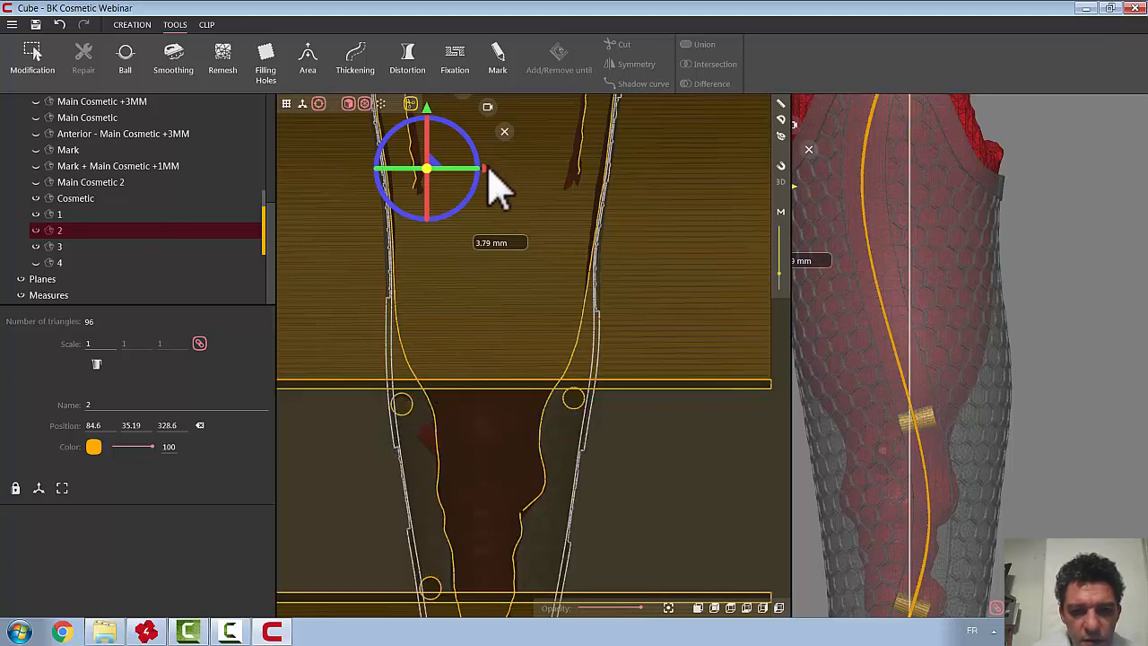
pyautogui.moveTo(487, 169); pyautogui.dragTo(491, 169)
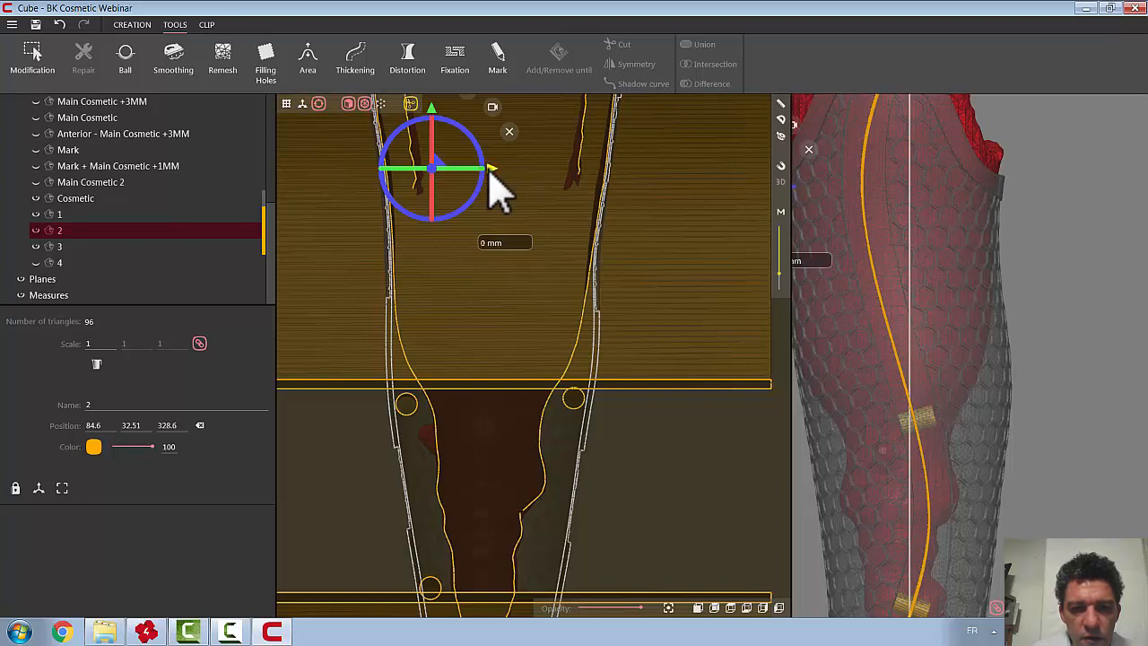
pyautogui.moveTo(489, 170); pyautogui.dragTo(487, 170)
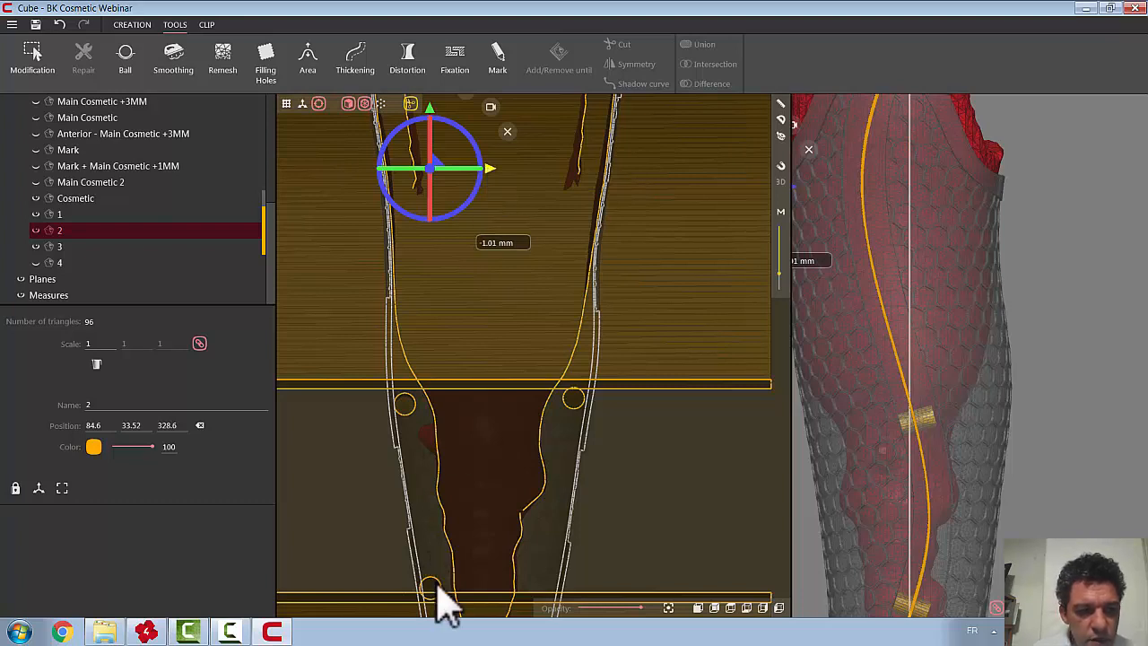
pyautogui.click(75, 216)
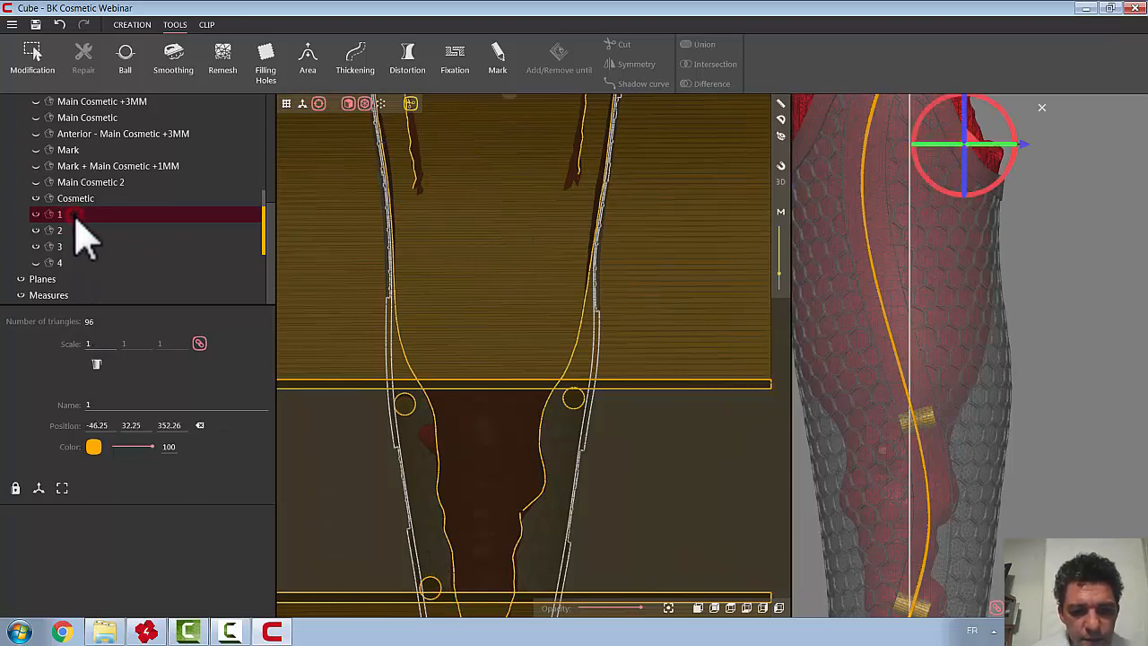
pyautogui.moveTo(442, 508); pyautogui.dragTo(437, 366, button='middle')
pyautogui.scroll(-6, 439, 385)
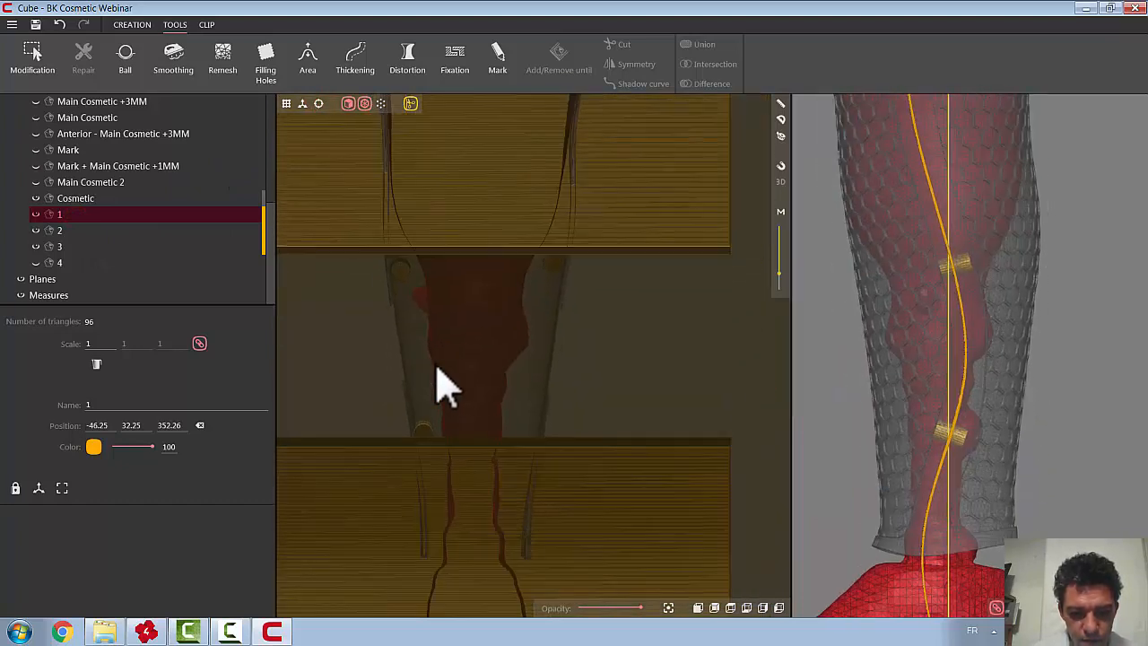
pyautogui.click(320, 103)
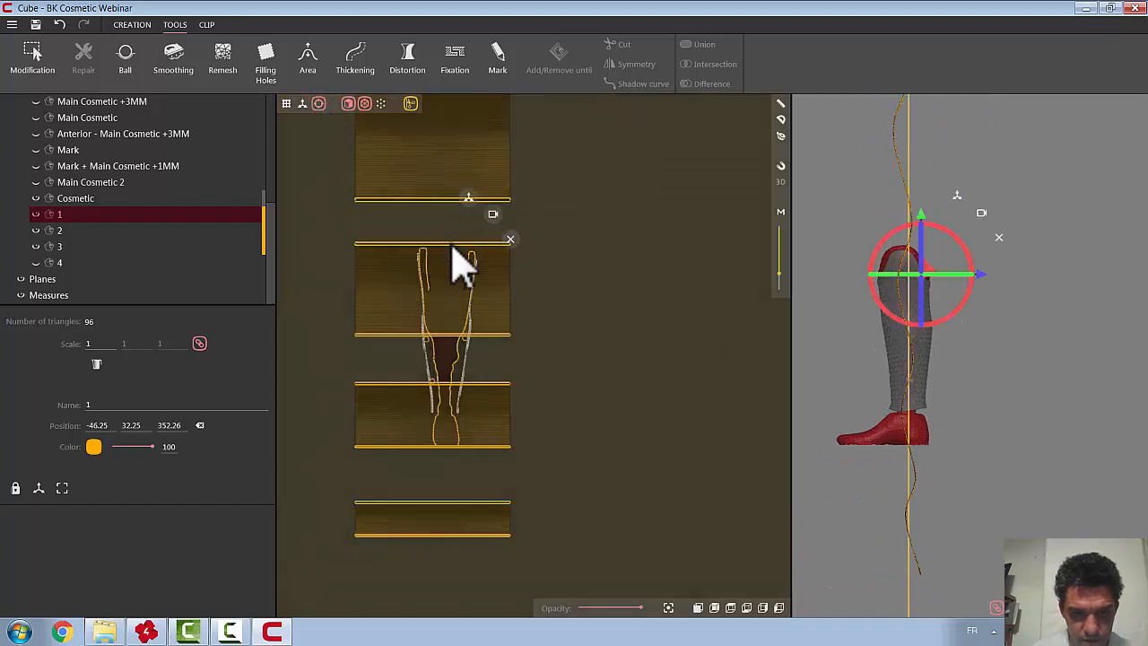
pyautogui.scroll(3, 459, 264)
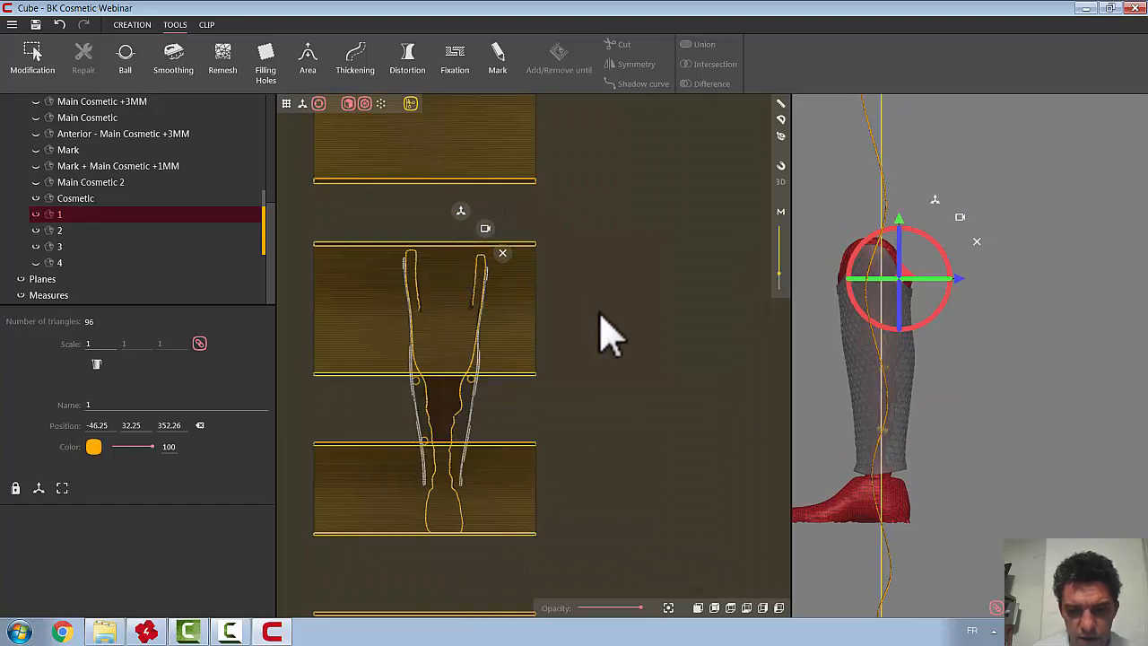
pyautogui.scroll(-5, 602, 333)
pyautogui.scroll(-2, 610, 336)
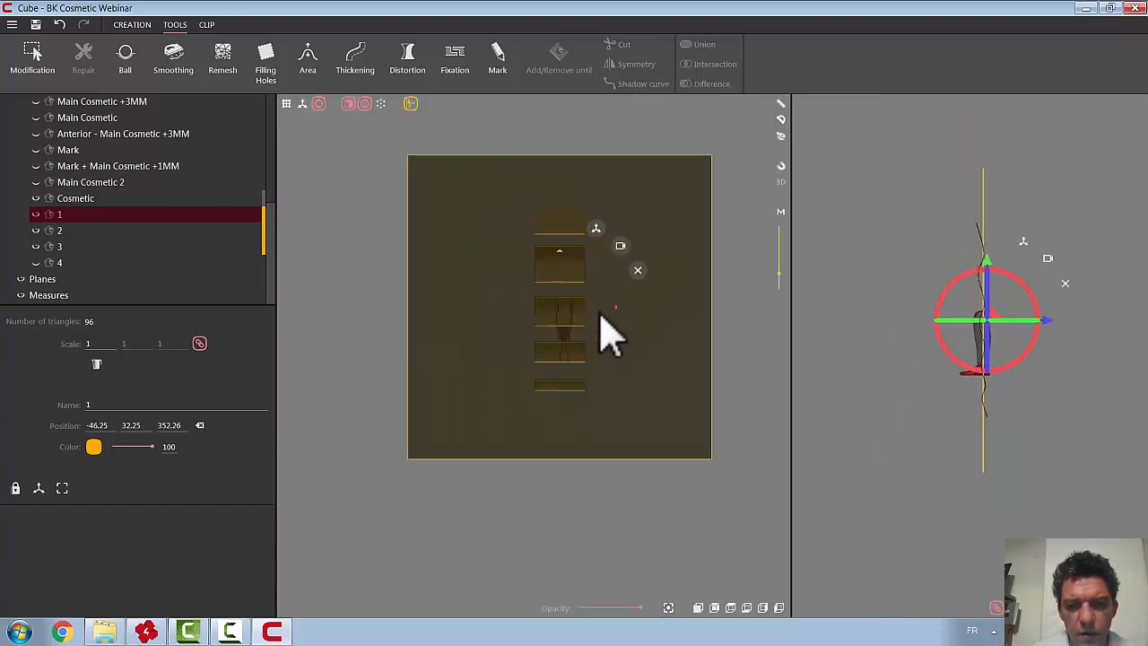
pyautogui.click(638, 270)
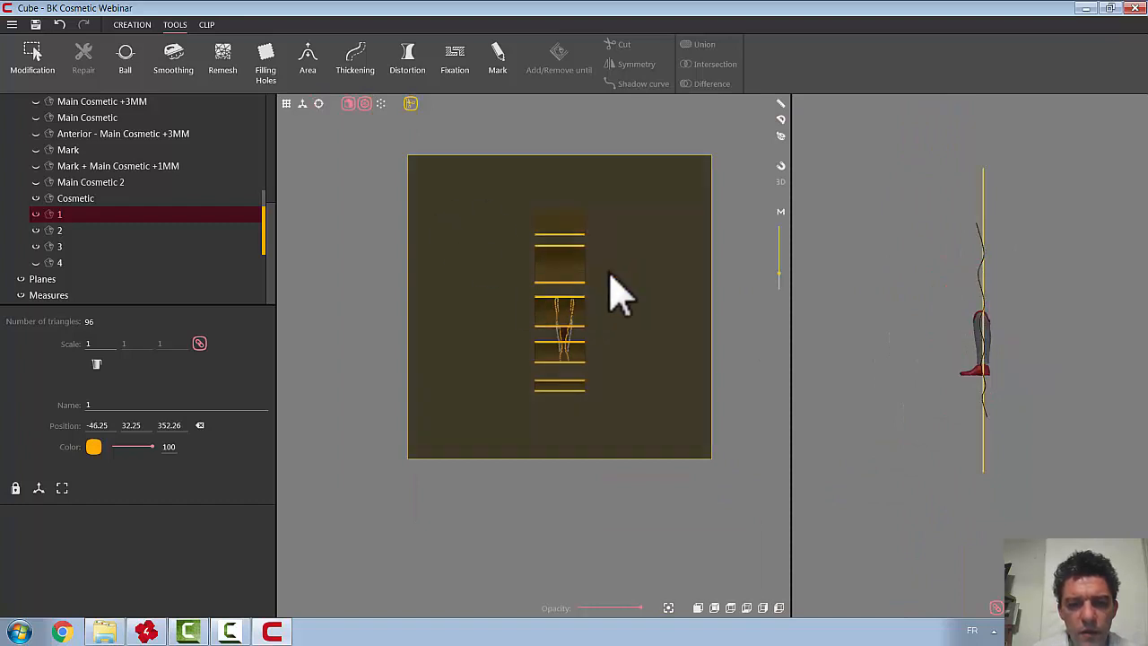
# Turn off the cross-section cut and set the Cosmetic mesh's opacity to 0
pyautogui.scroll(4, 616, 302)
pyautogui.click(411, 104)
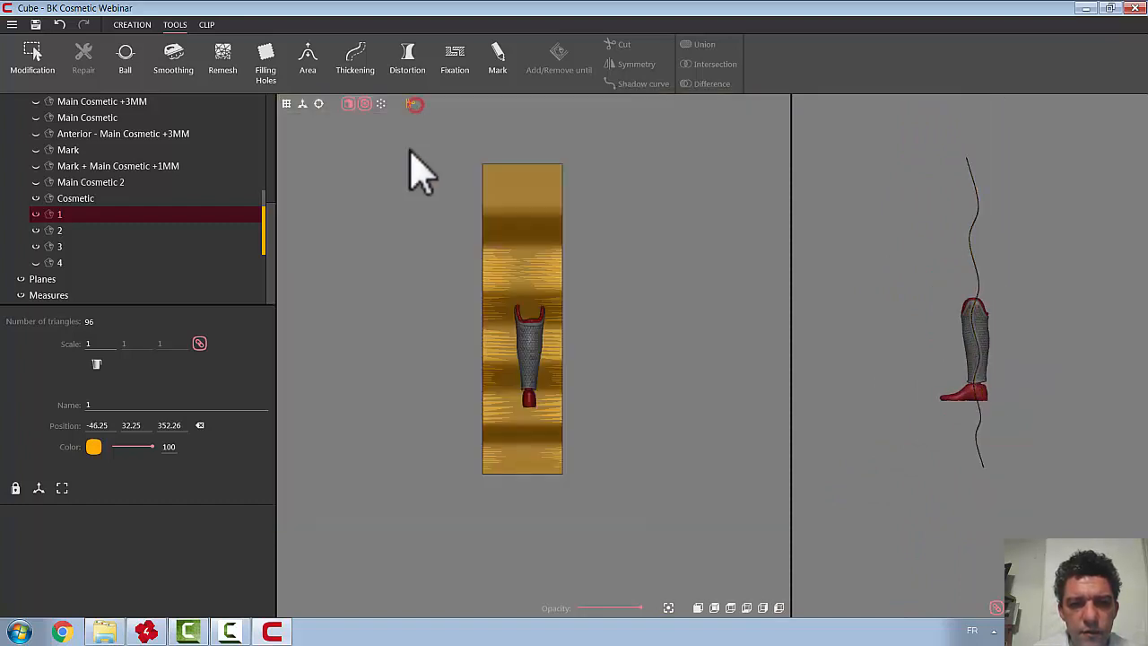
pyautogui.scroll(3, 471, 330)
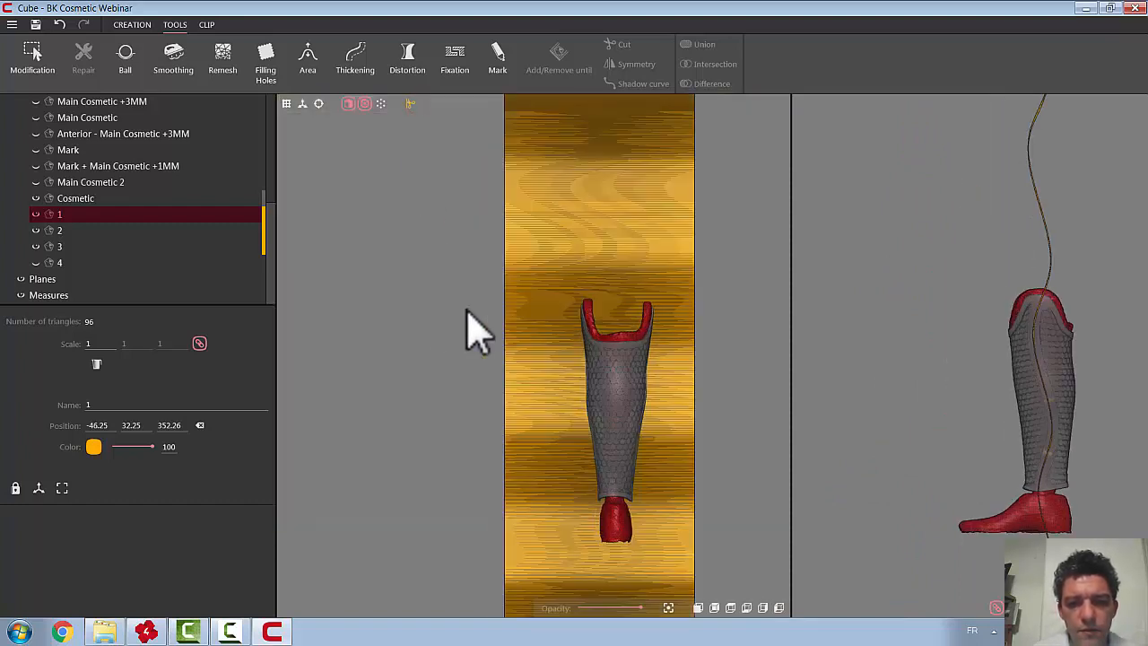
pyautogui.click(621, 415)
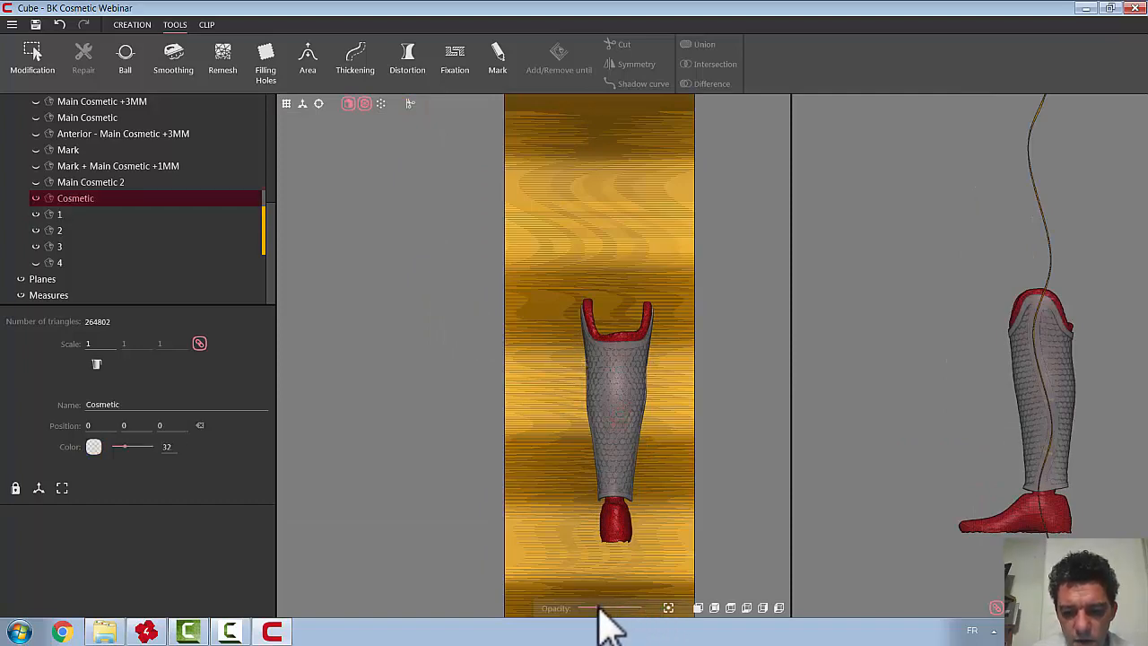
pyautogui.moveTo(595, 609); pyautogui.dragTo(552, 610)
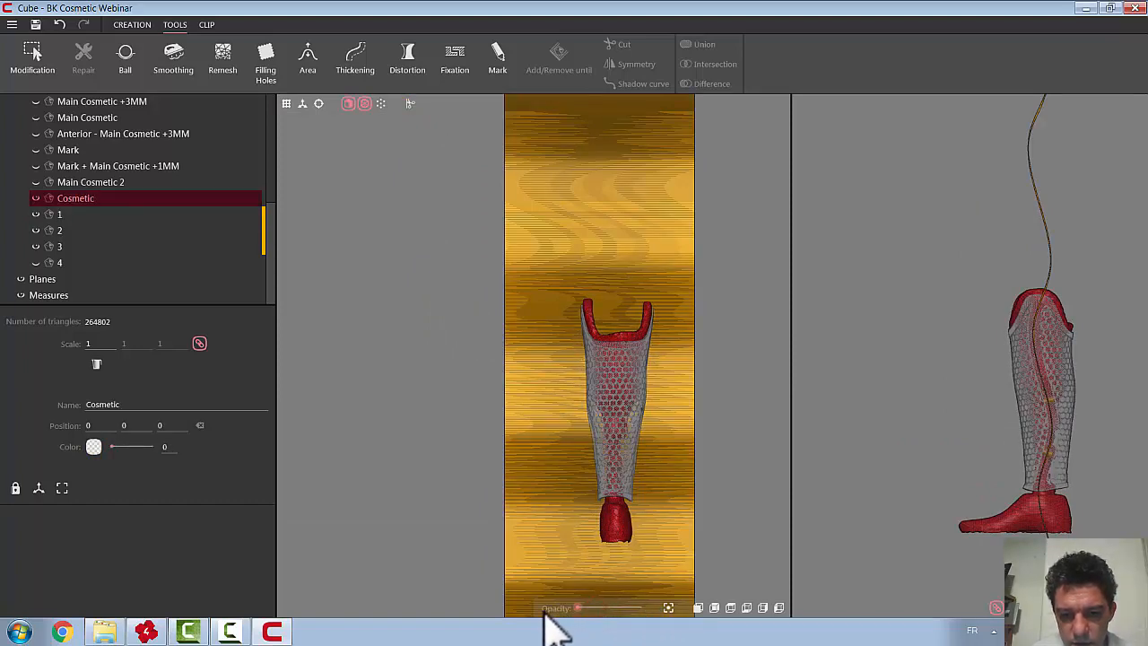
pyautogui.scroll(5, 627, 435)
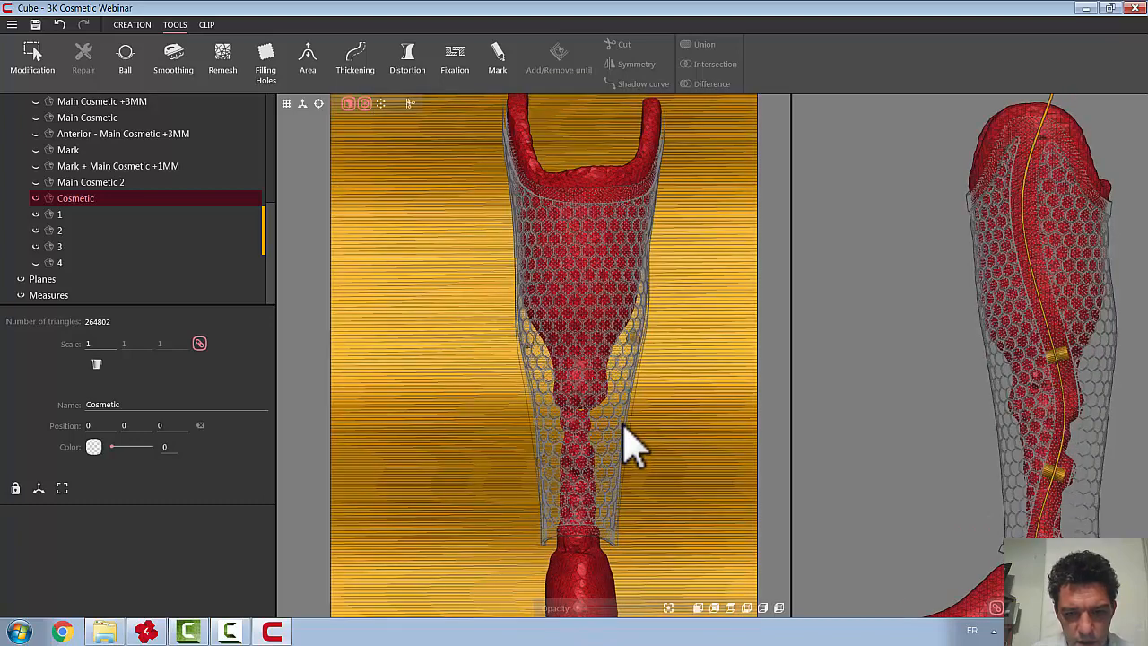
# Move cylinder 1 sideways to Y position 30.65 and turn on the cross-section cut
pyautogui.click(69, 217)
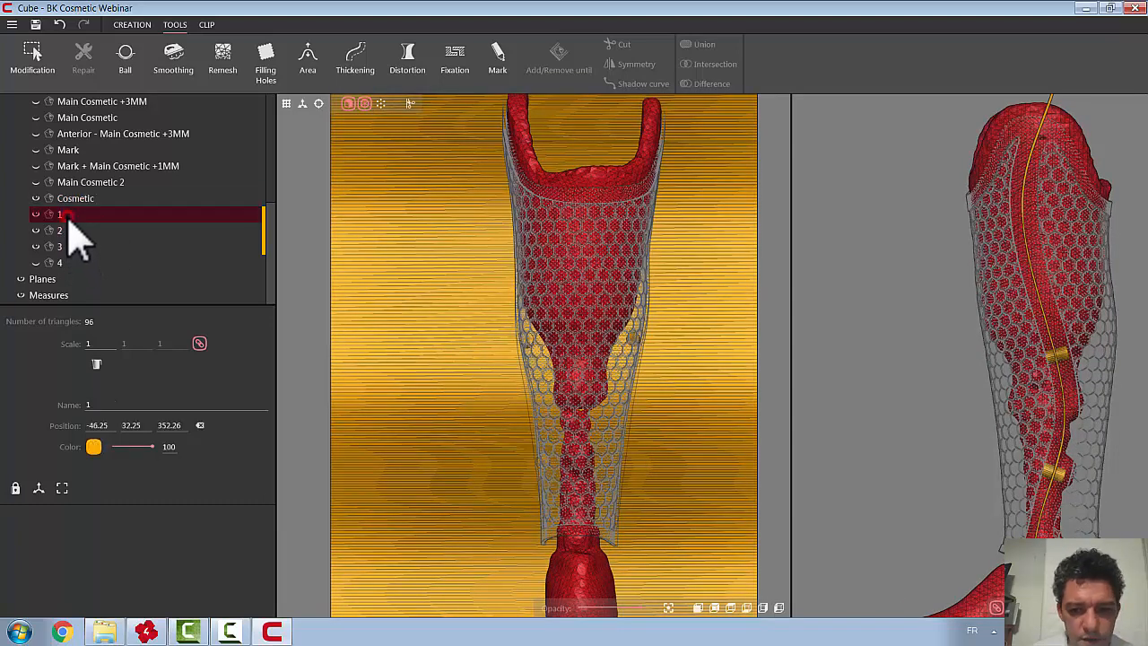
pyautogui.click(319, 104)
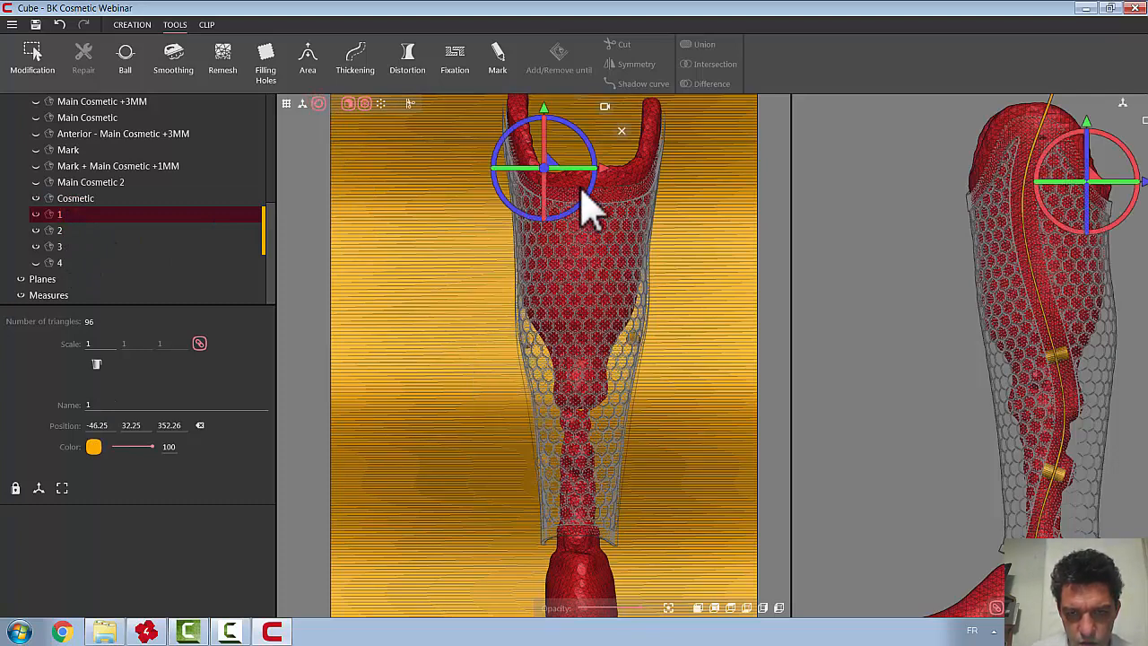
pyautogui.click(604, 170)
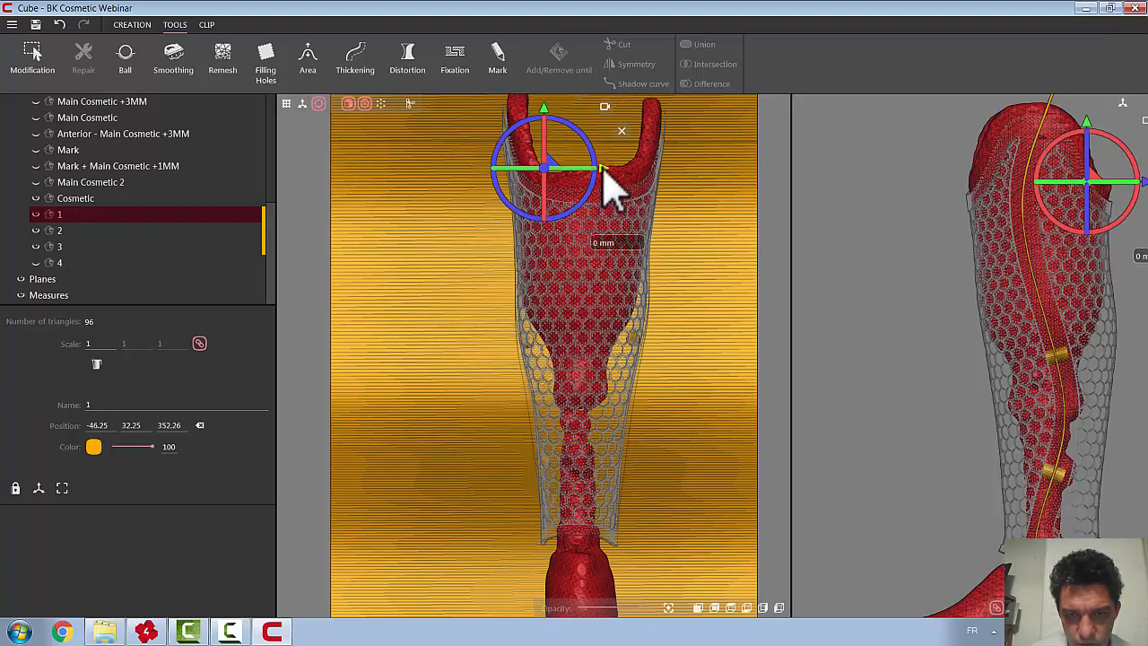
pyautogui.moveTo(606, 184); pyautogui.dragTo(617, 188)
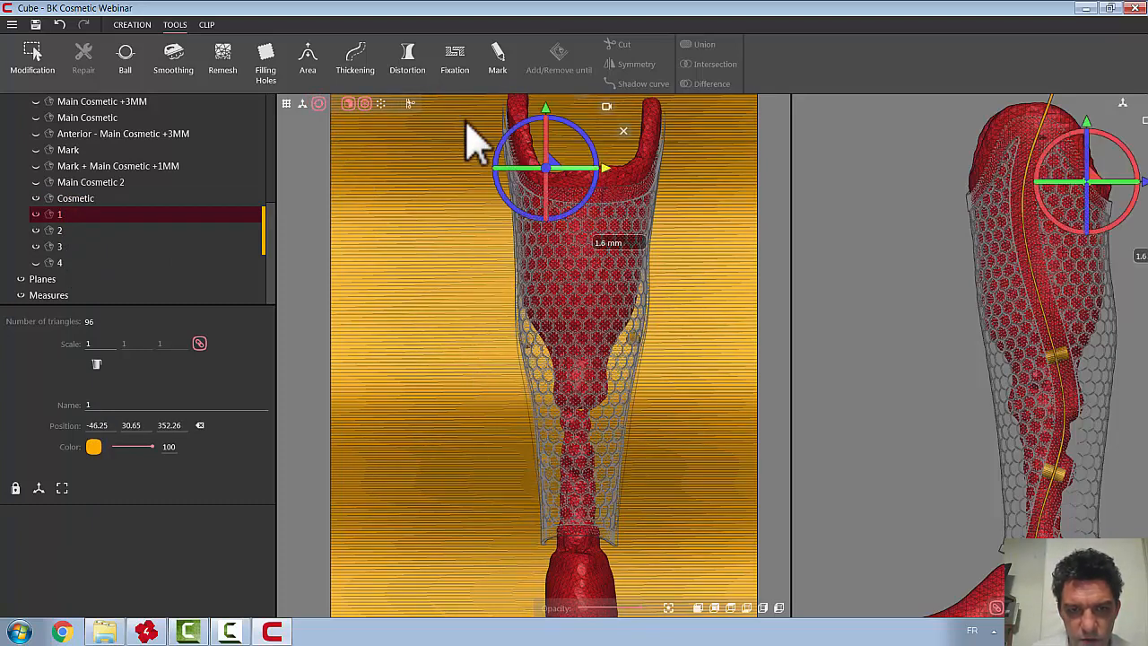
pyautogui.click(410, 104)
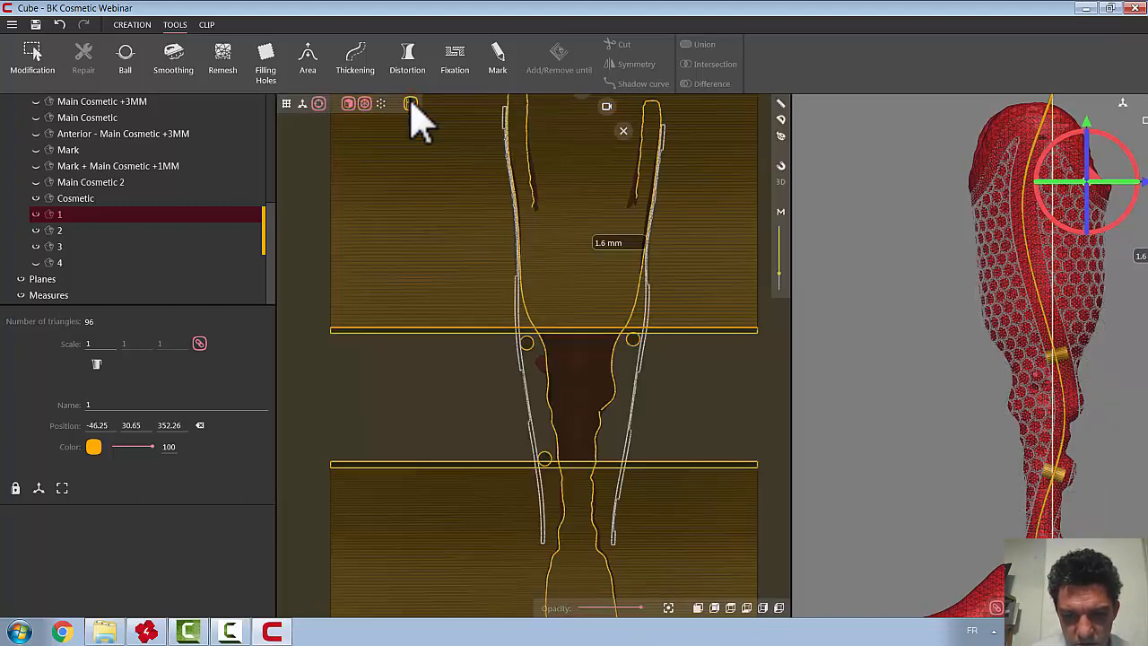
# Rotate cylinder 3 by 9.77° in the side view and move it onto the curved cutting plane at X position 72.75, Z position 347.95
pyautogui.scroll(3, 559, 511)
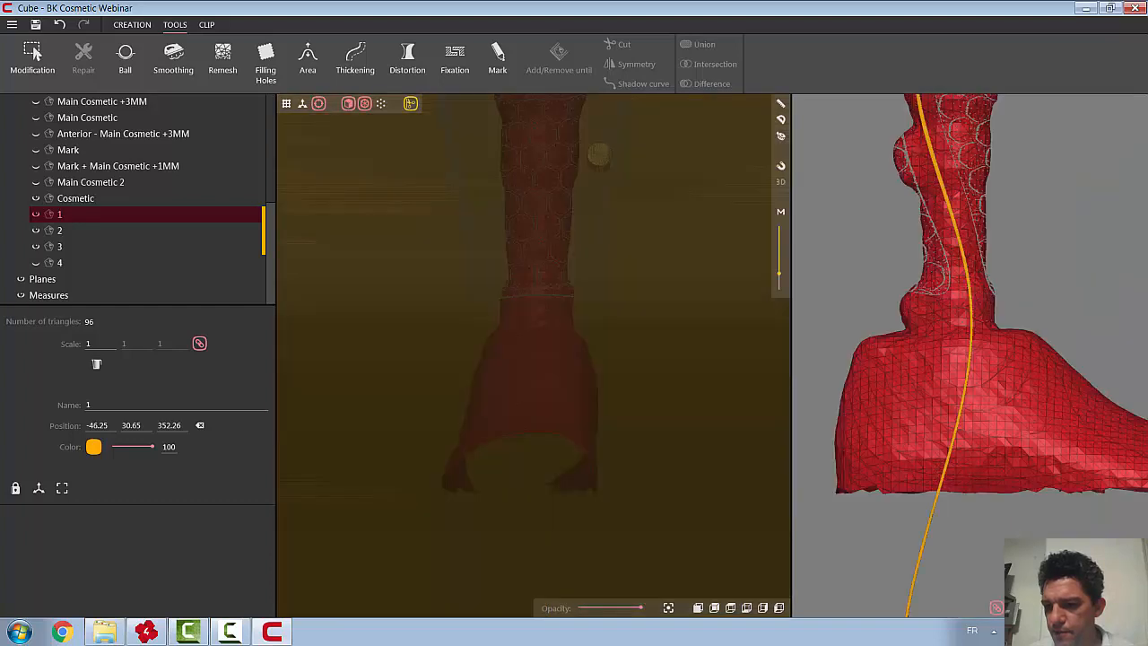
pyautogui.scroll(-5, 1120, 332)
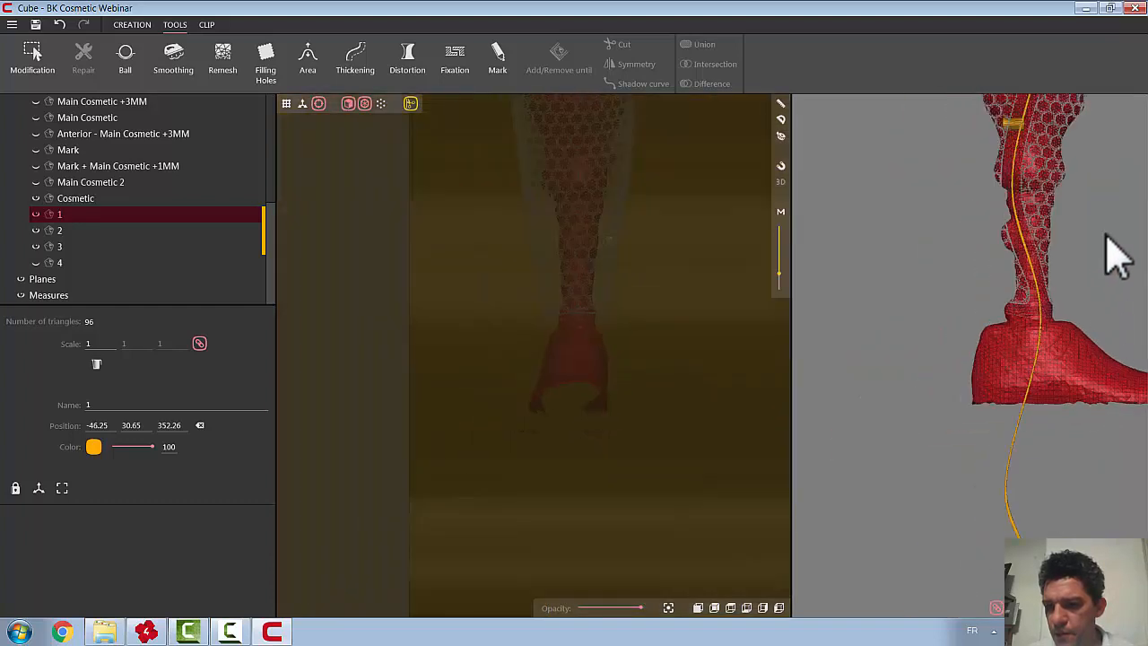
pyautogui.moveTo(1090, 274); pyautogui.dragTo(1031, 392, button='middle')
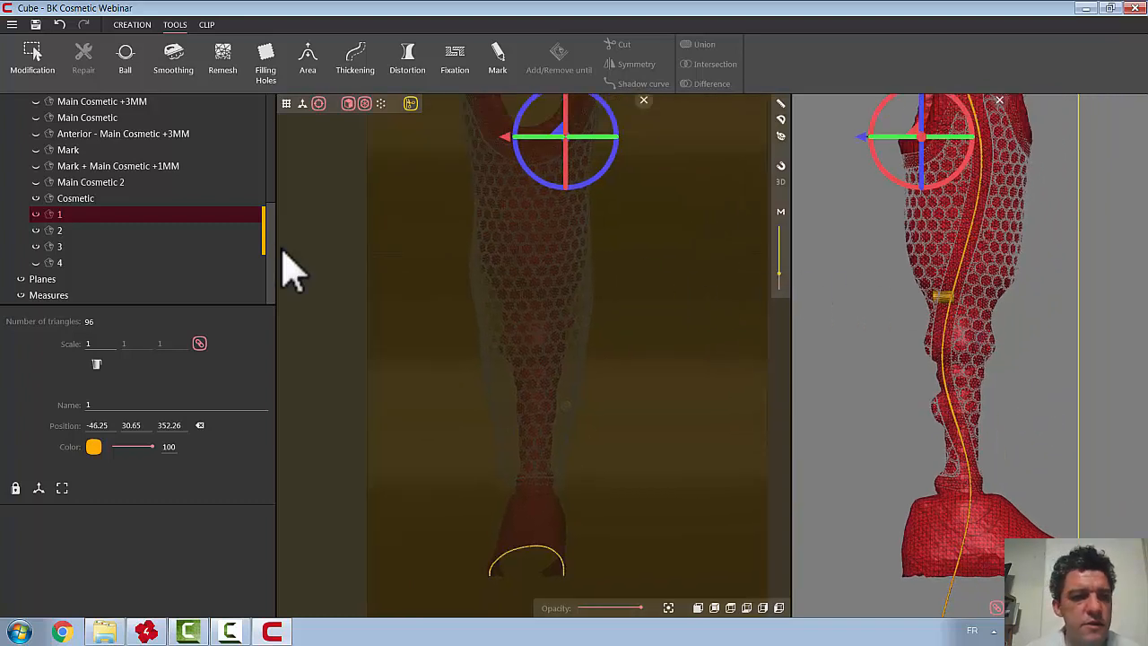
pyautogui.click(61, 246)
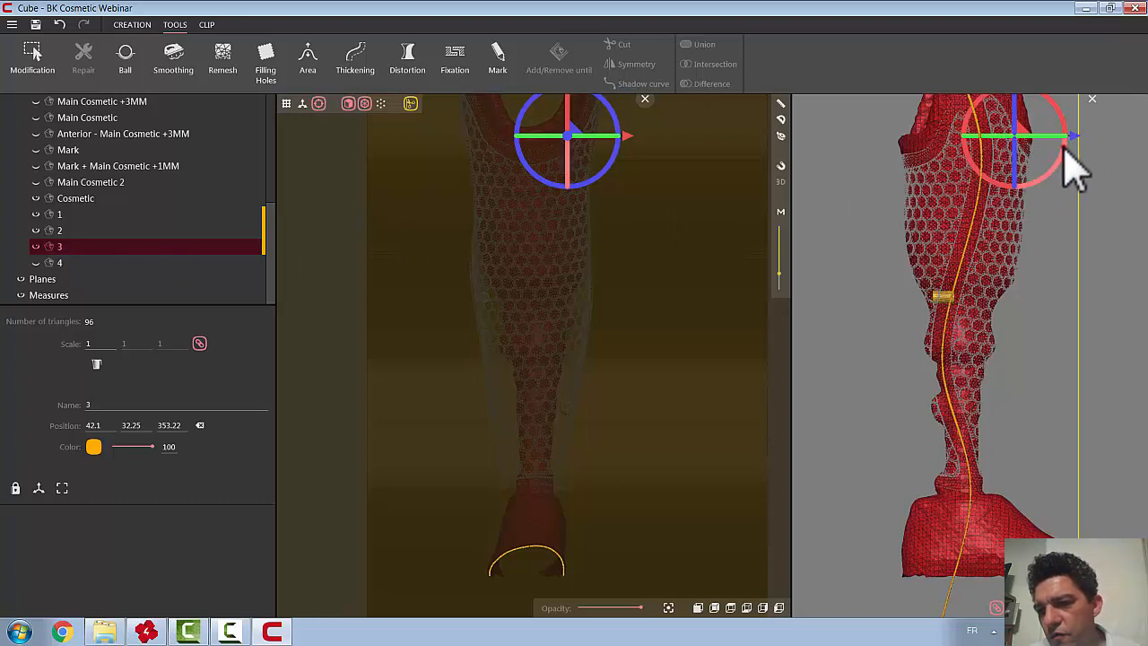
pyautogui.moveTo(1064, 152); pyautogui.dragTo(1051, 170)
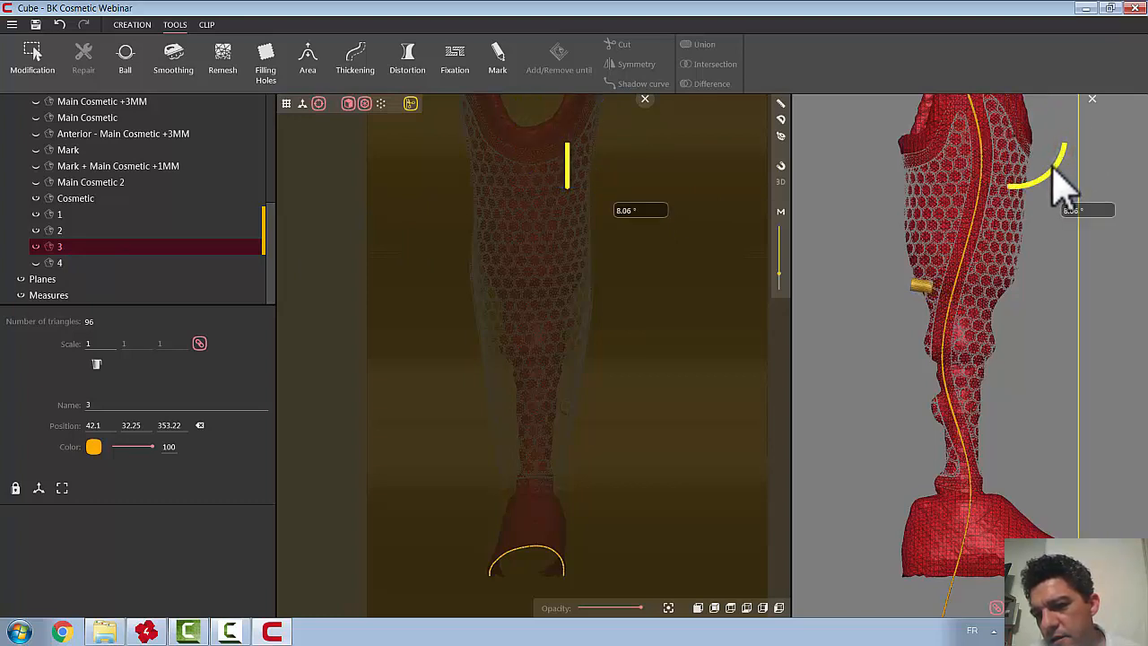
pyautogui.moveTo(1052, 172); pyautogui.dragTo(1052, 210)
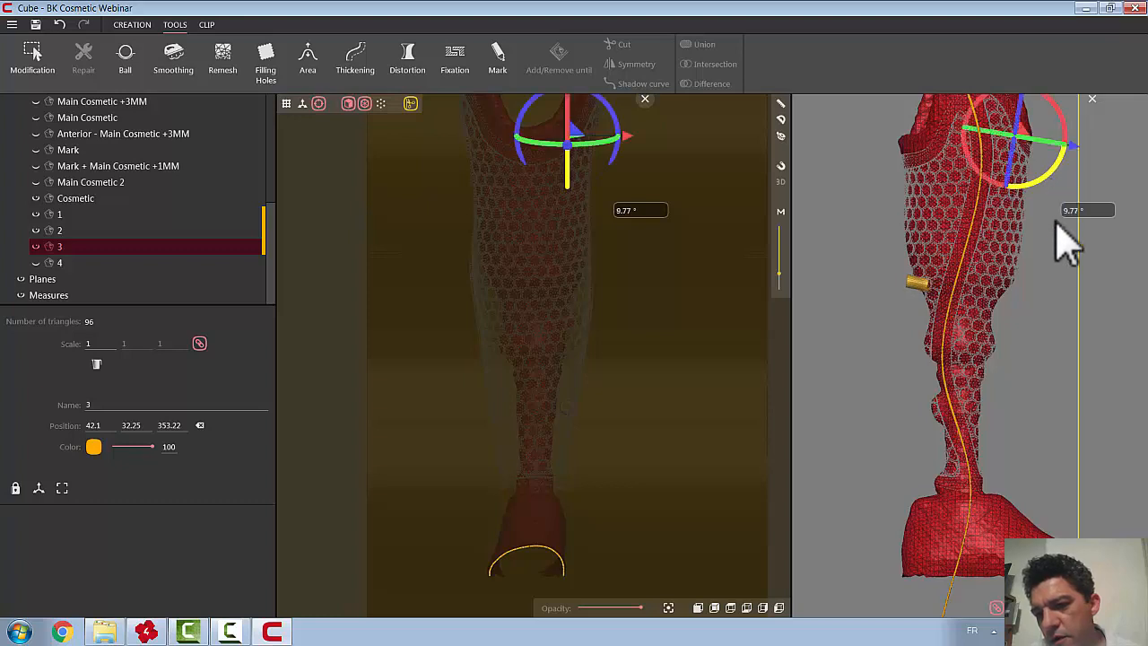
pyautogui.moveTo(1079, 151); pyautogui.dragTo(1107, 174)
pyautogui.scroll(2, 983, 296)
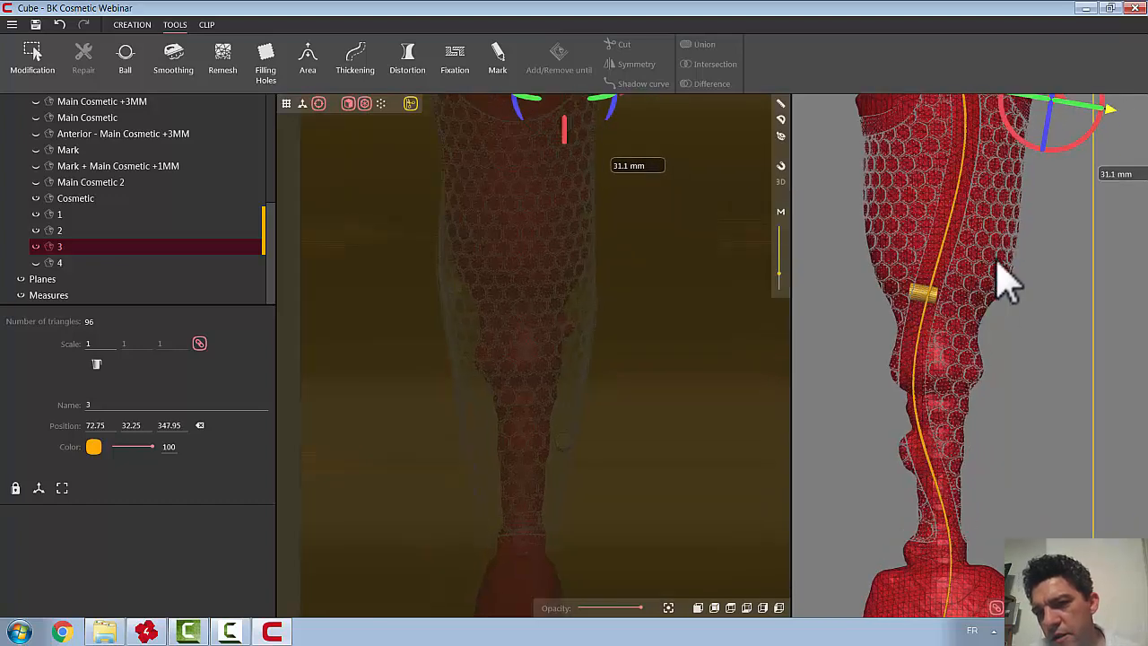
pyautogui.scroll(1, 987, 305)
pyautogui.scroll(-3, 1081, 148)
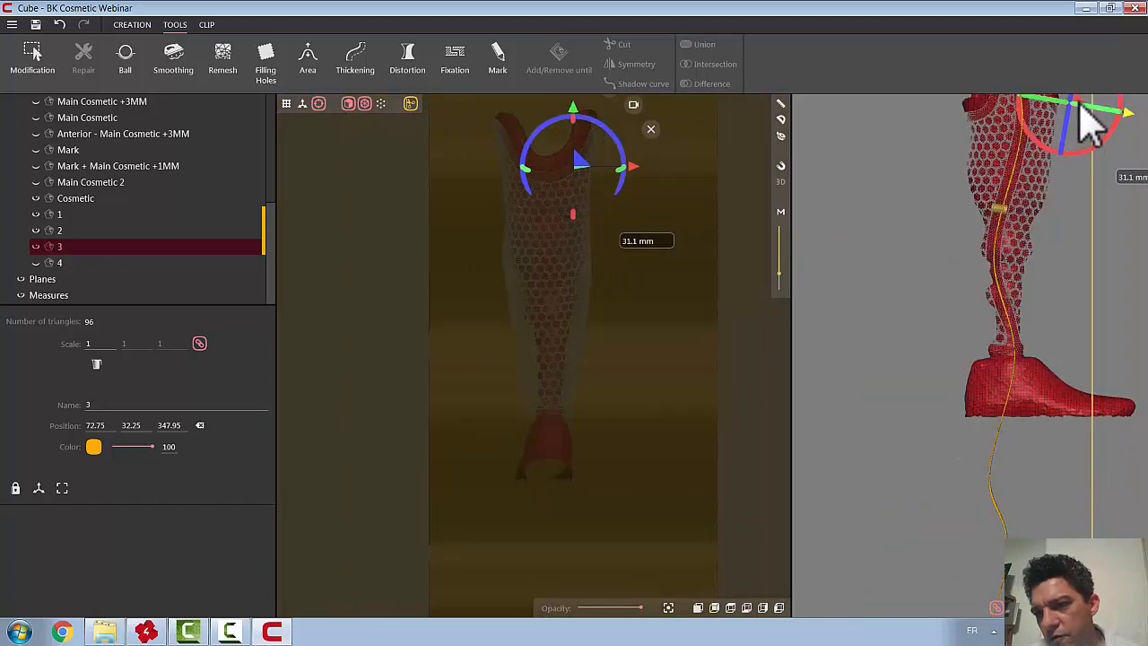
pyautogui.moveTo(1079, 100); pyautogui.dragTo(1007, 211)
pyautogui.scroll(4, 1038, 204)
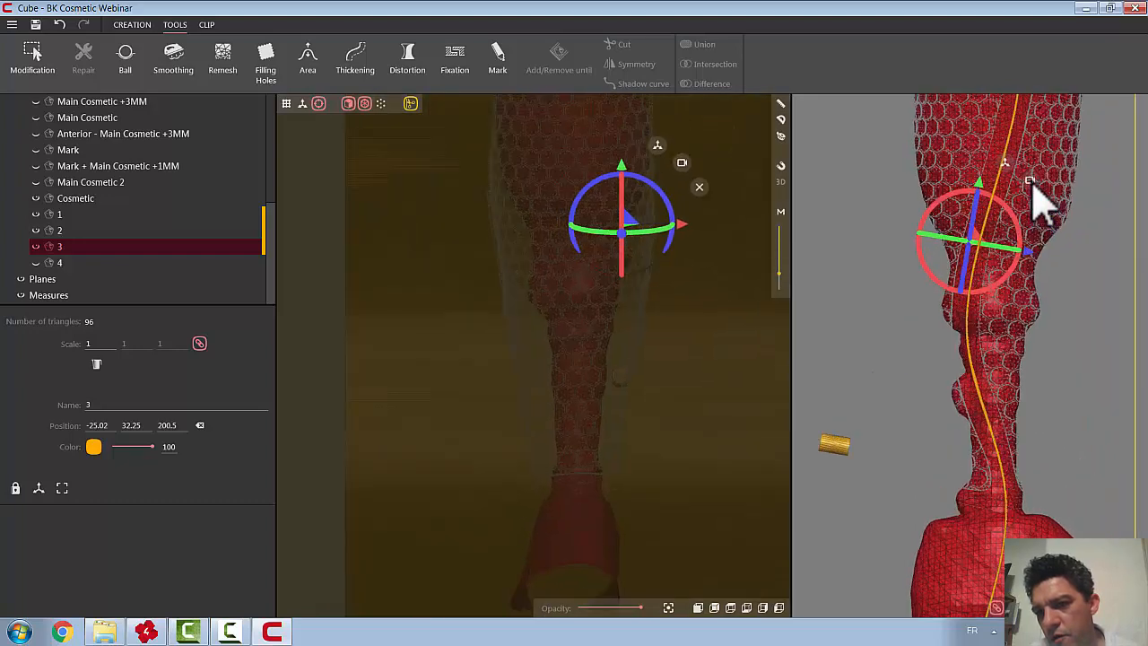
pyautogui.scroll(1, 1031, 185)
pyautogui.scroll(-2, 1027, 189)
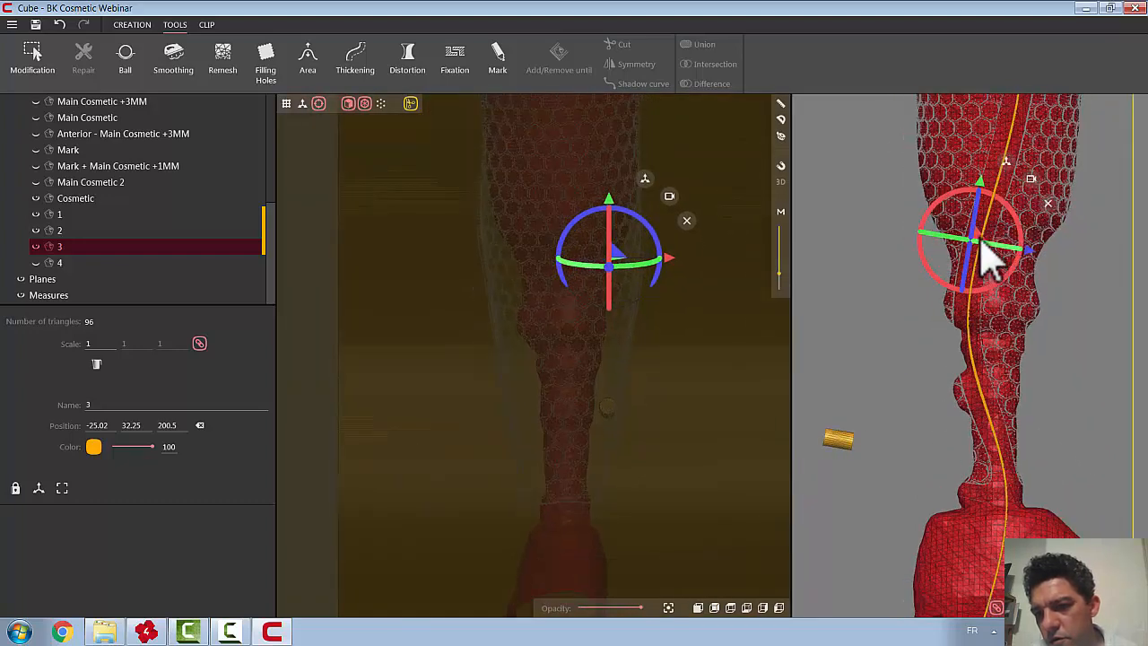
pyautogui.moveTo(987, 243)
pyautogui.mouseDown()
pyautogui.moveTo(999, 243)
pyautogui.moveTo(997, 229)
pyautogui.mouseUp()
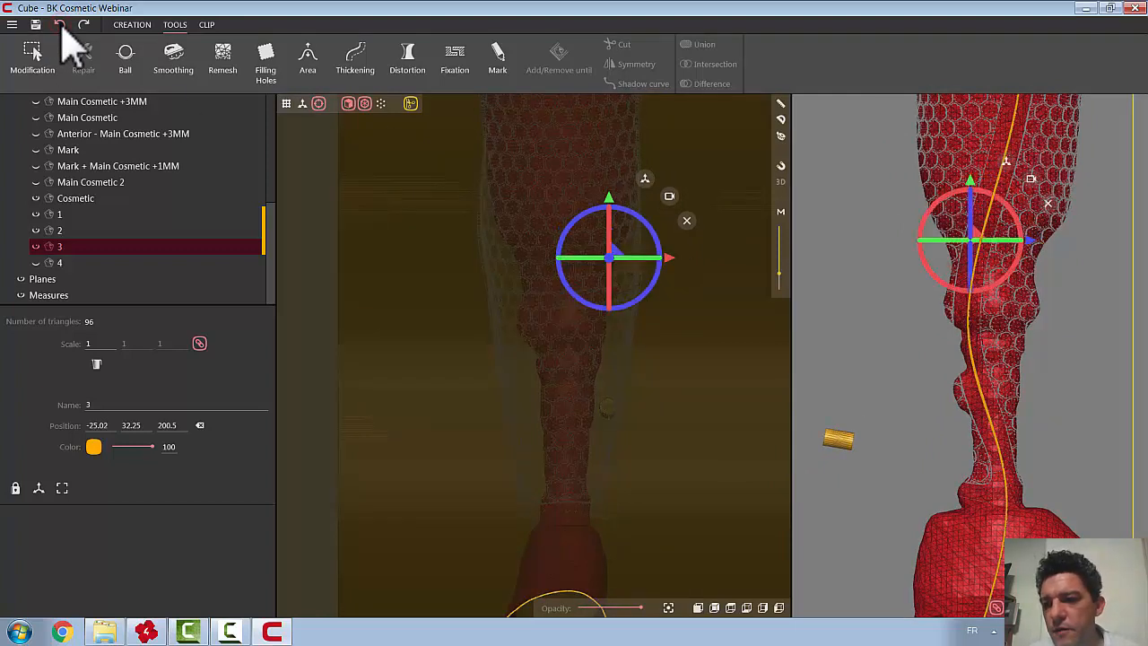
pyautogui.click(59, 24)
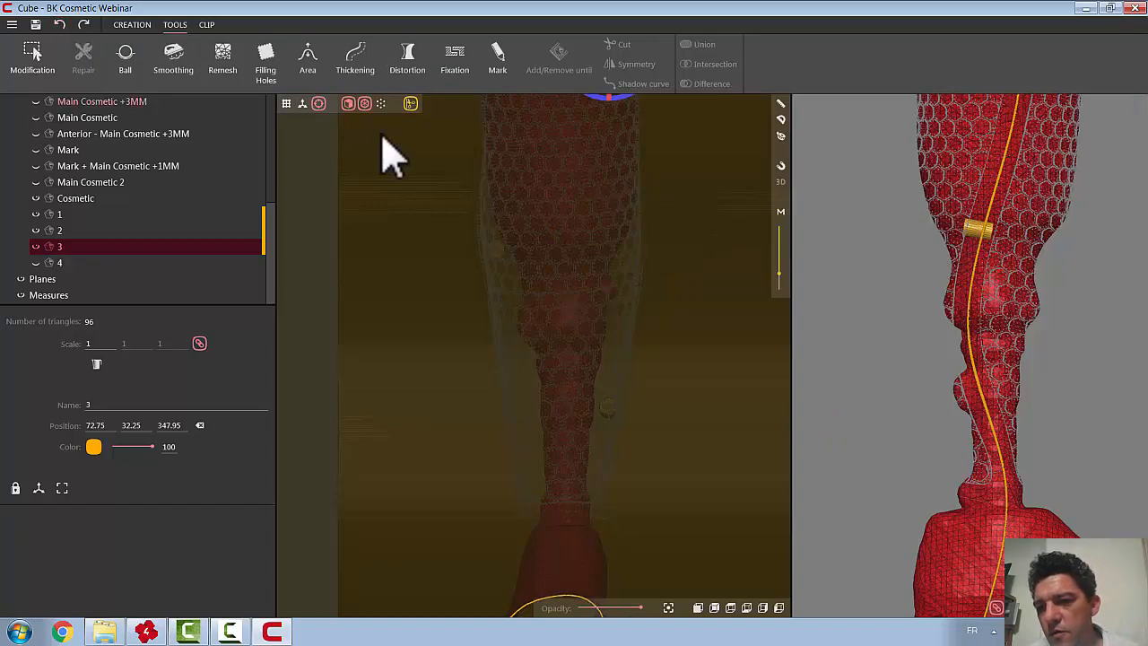
# Place the transform manipulator on cylinder 3, tilt it further and re-centre it on the curved cutting plane at X position 88.07, Z position 339.21
pyautogui.scroll(-3, 920, 253)
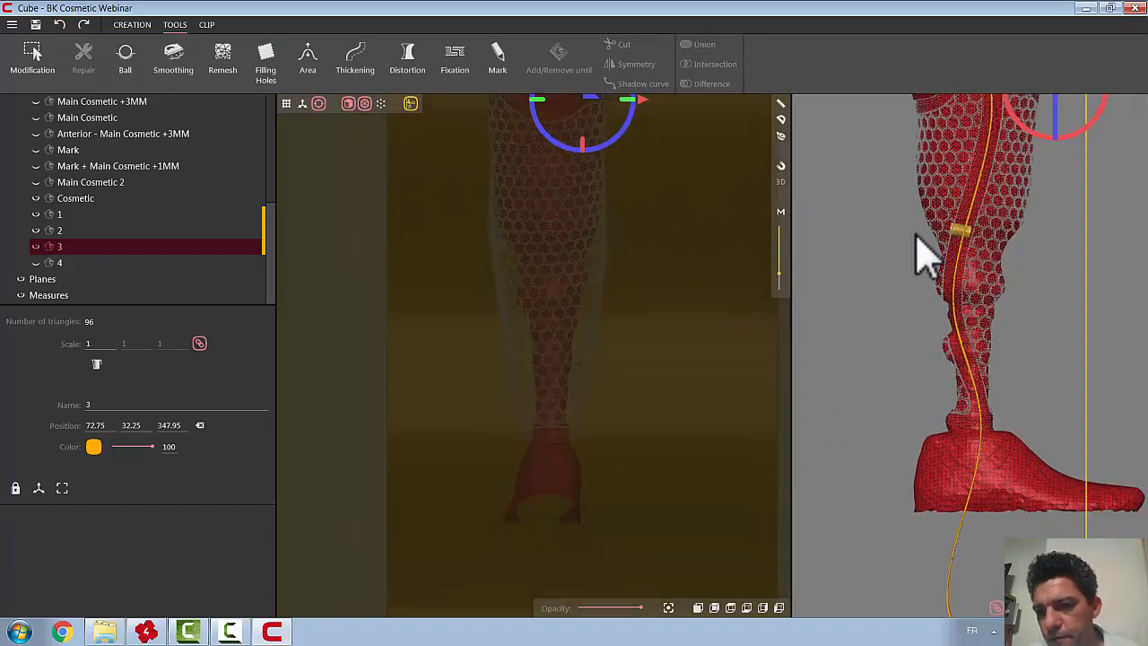
pyautogui.scroll(-2, 986, 197)
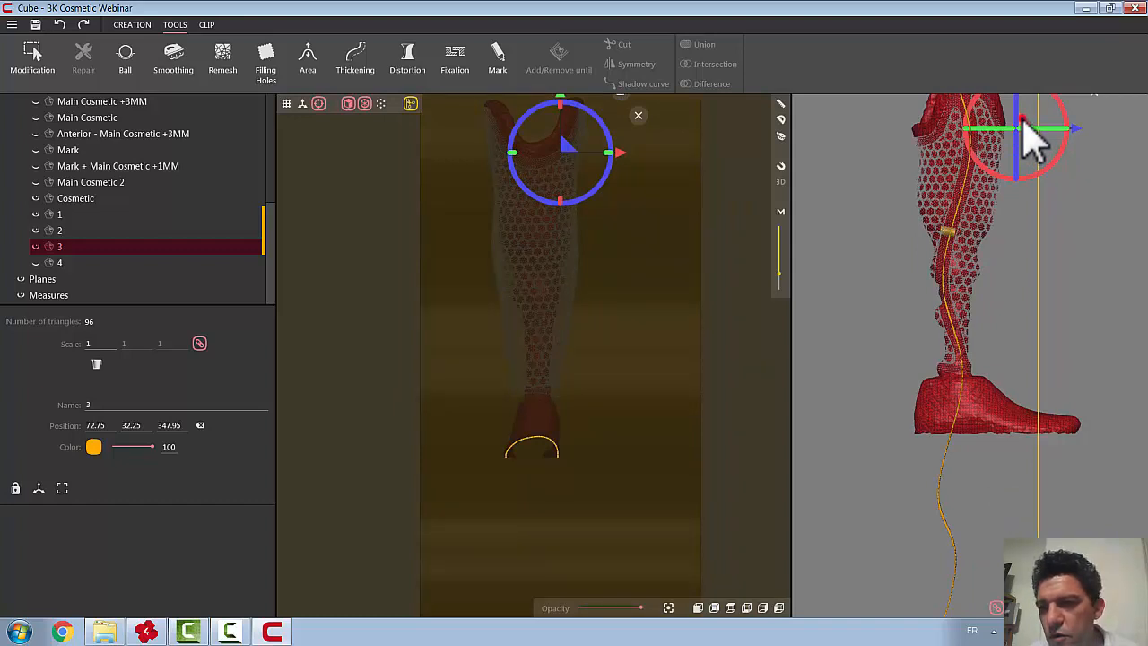
pyautogui.moveTo(994, 205); pyautogui.dragTo(954, 228)
pyautogui.scroll(5, 955, 233)
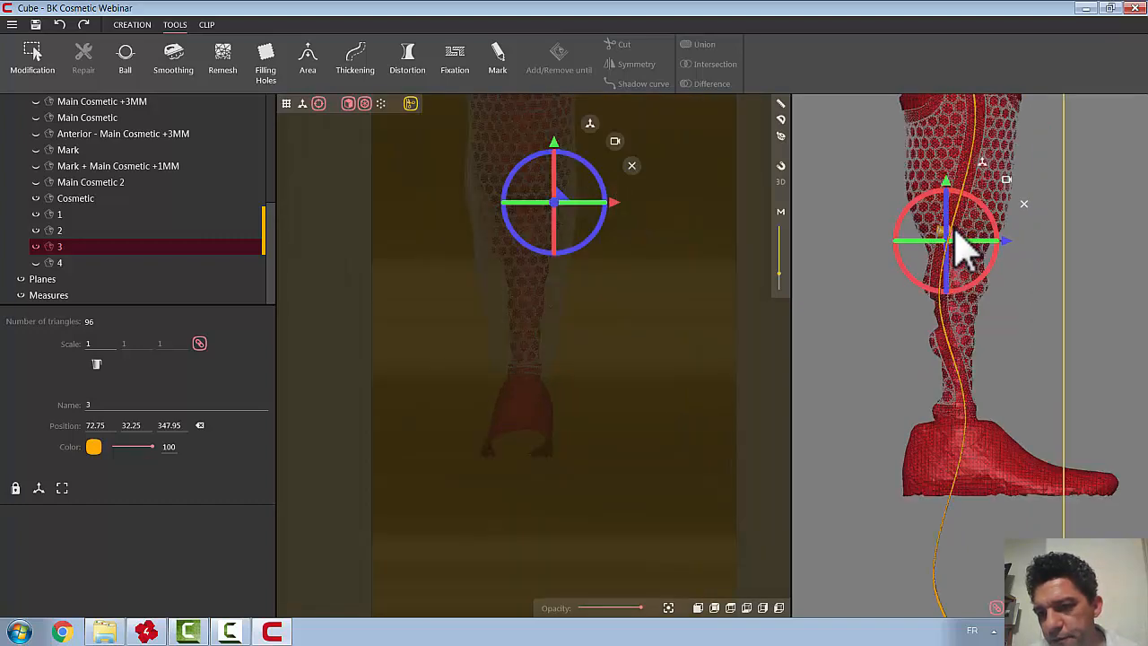
pyautogui.scroll(1, 964, 246)
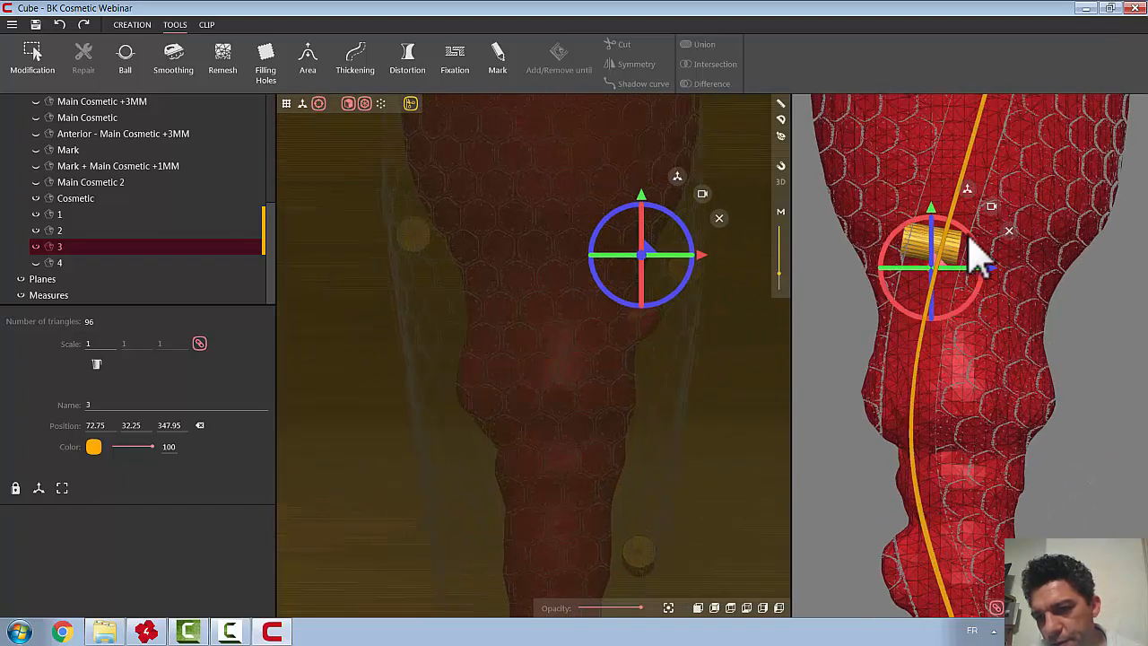
pyautogui.moveTo(978, 244); pyautogui.dragTo(999, 276)
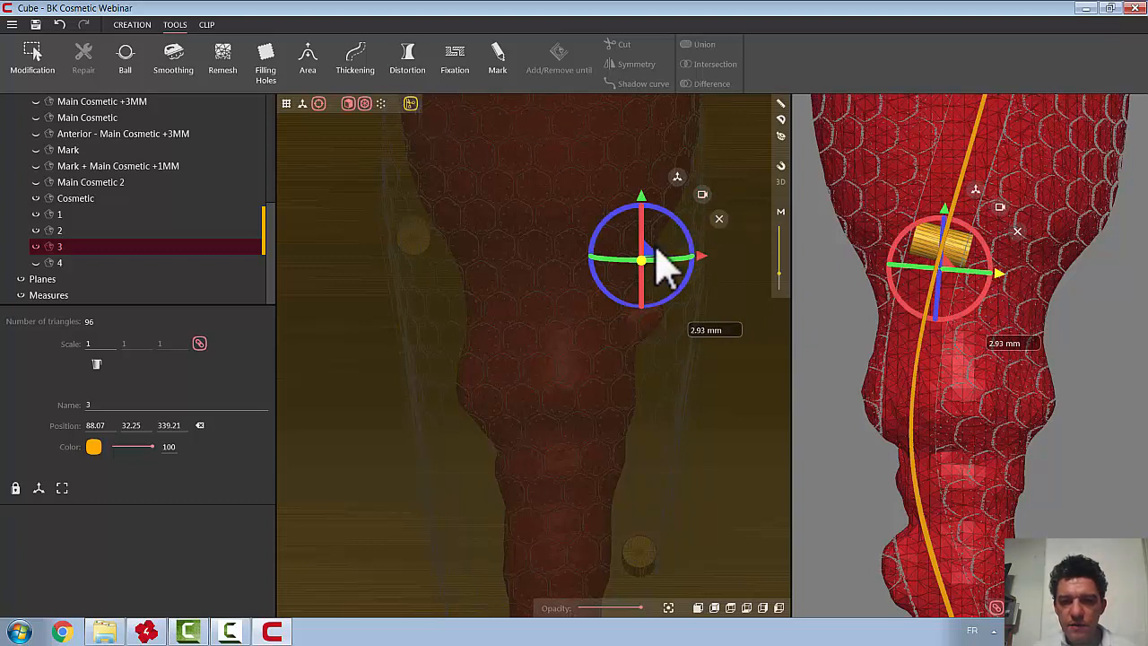
pyautogui.moveTo(650, 249); pyautogui.dragTo(529, 226)
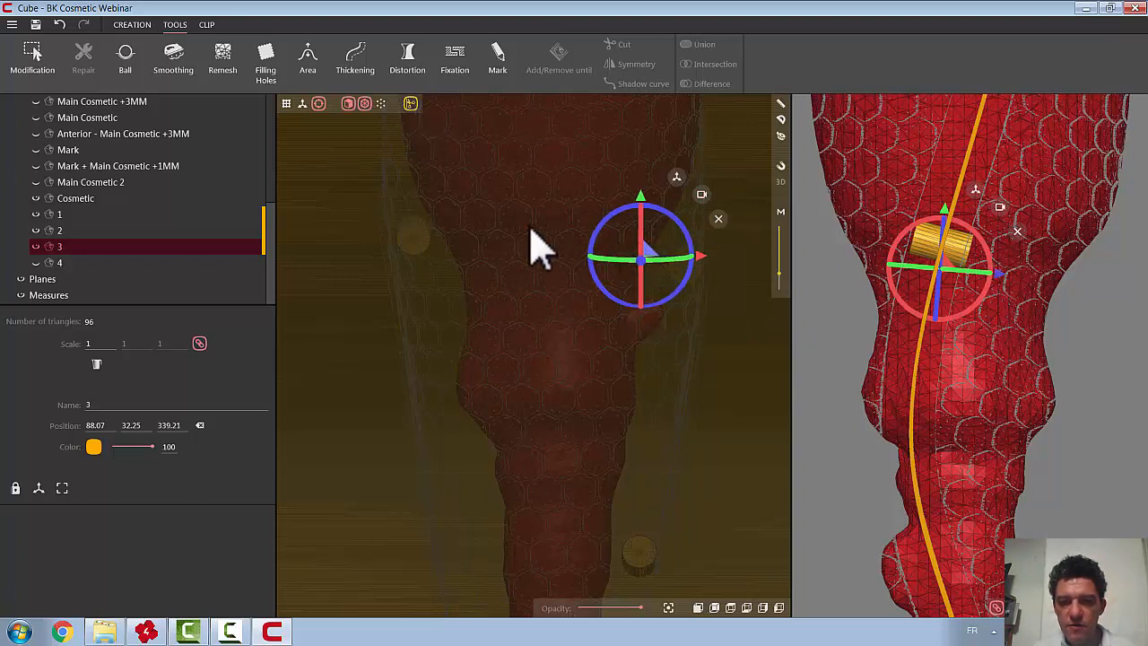
# Shift the cross-section cut through the cylinders and measure the gap between the cover wall and cylinder 1
pyautogui.click(410, 104)
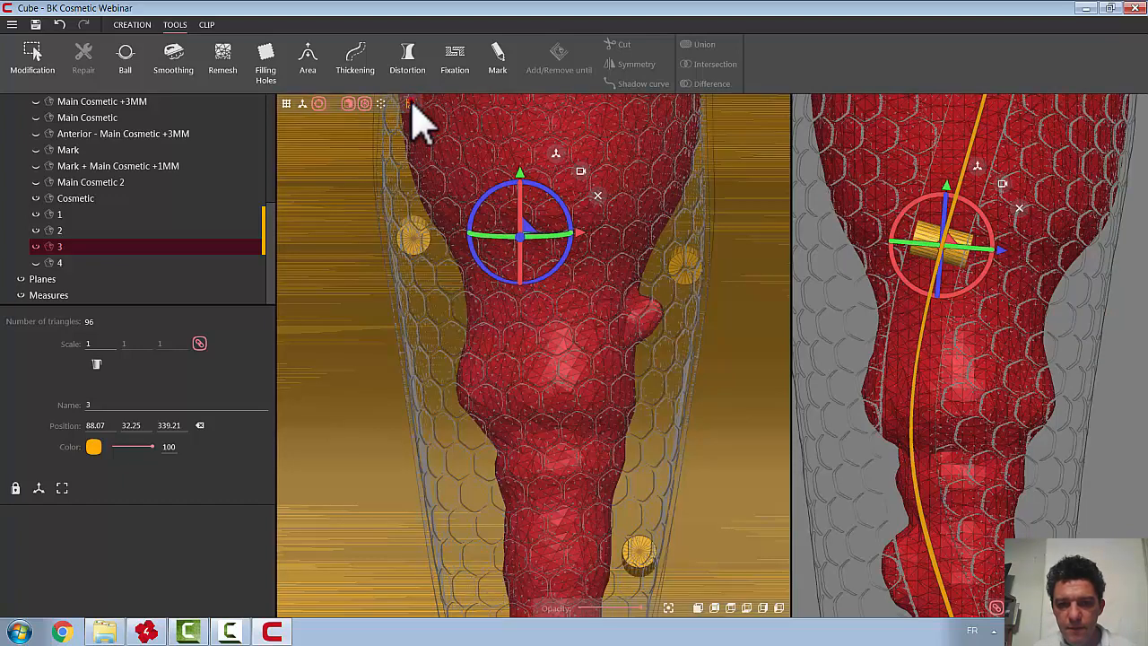
pyautogui.click(410, 104)
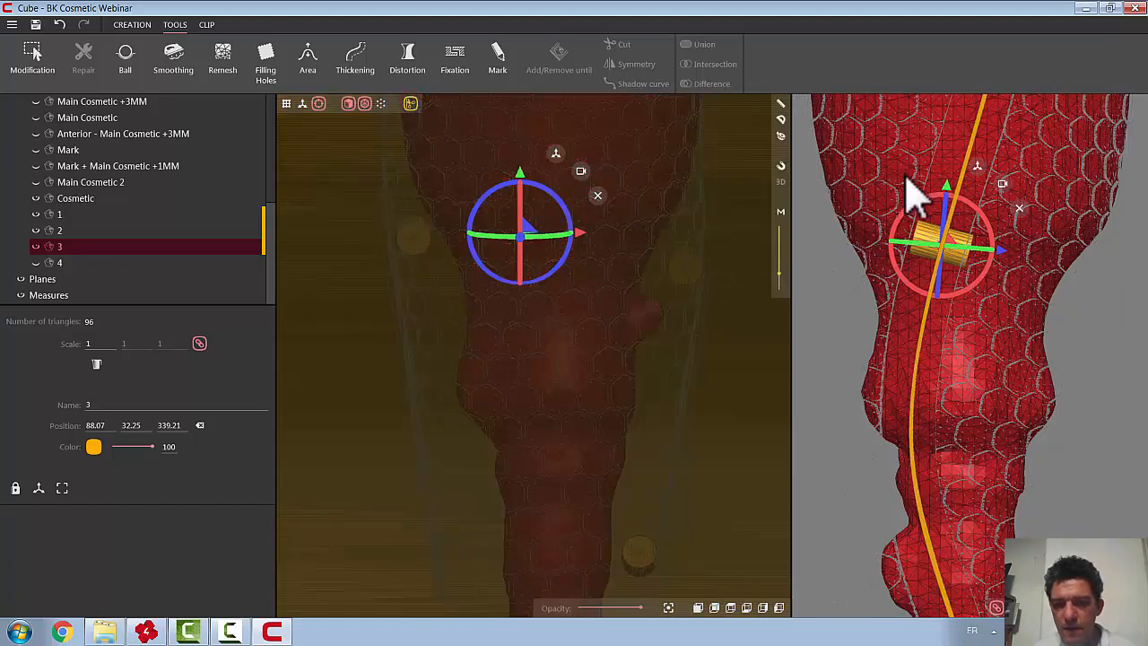
pyautogui.moveTo(780, 262); pyautogui.dragTo(780, 240)
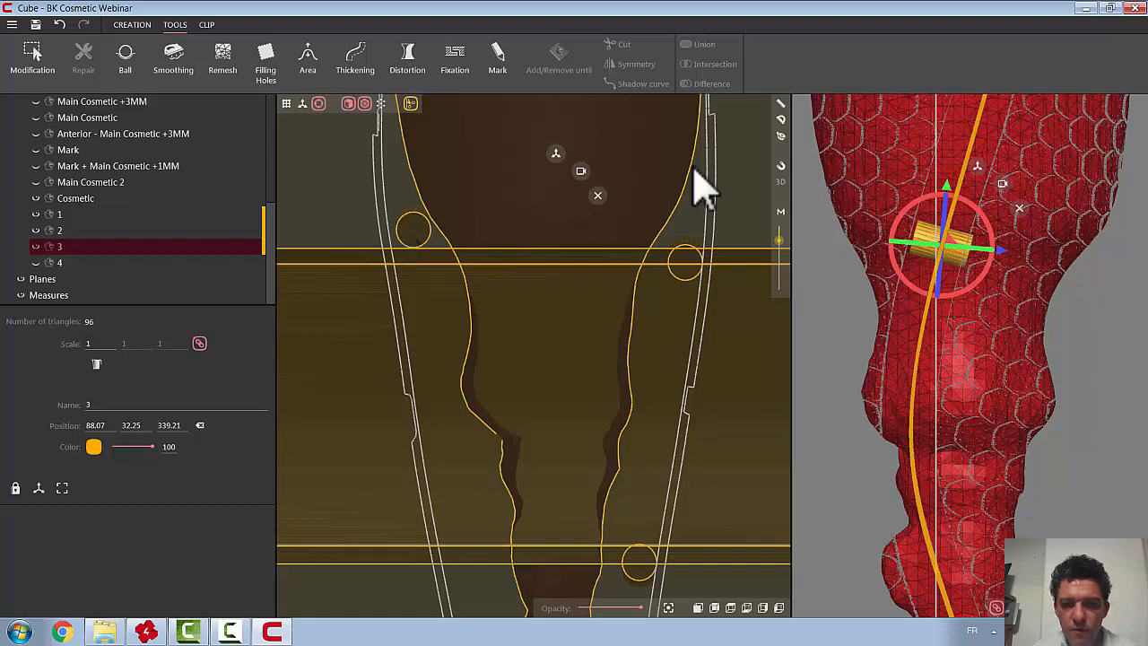
pyautogui.click(780, 103)
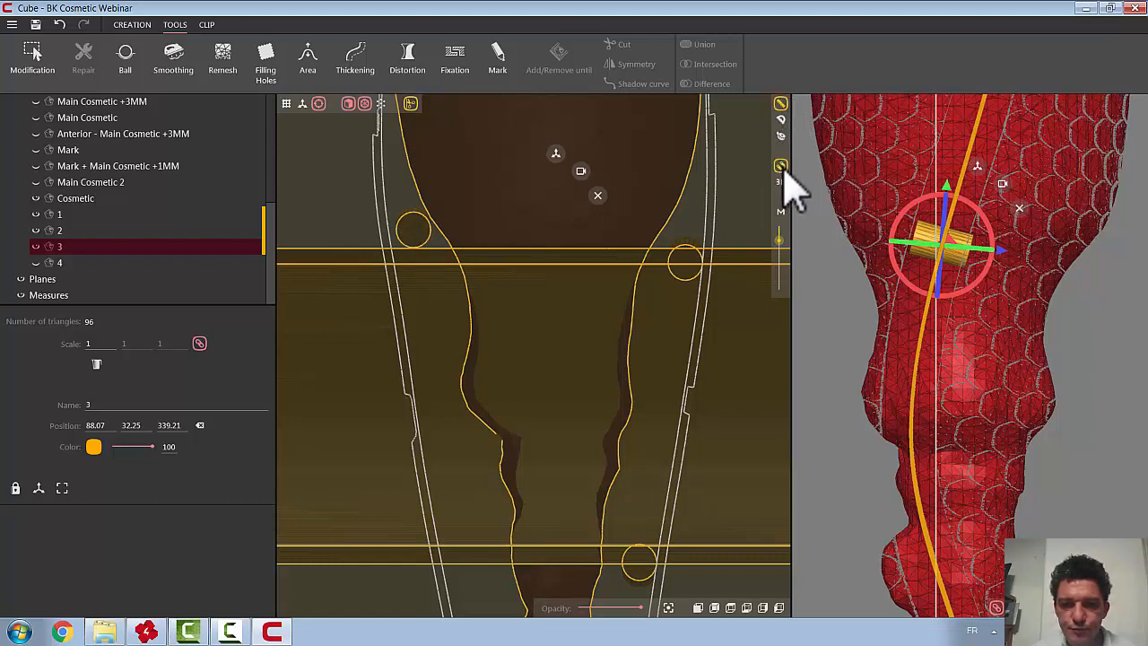
pyautogui.click(389, 234)
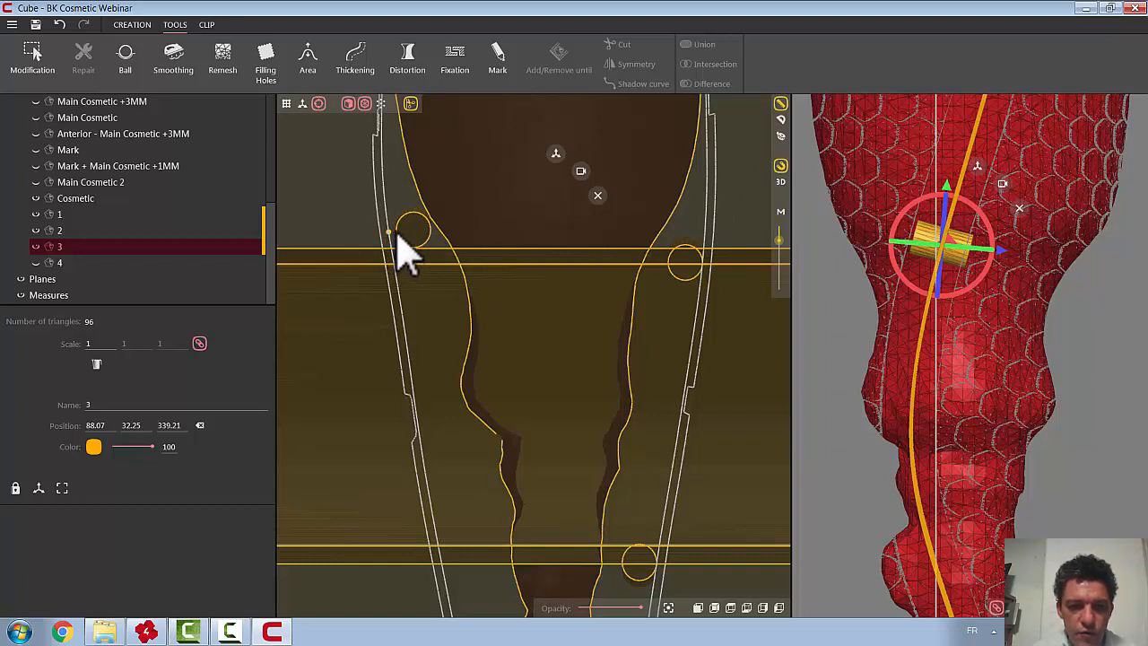
pyautogui.click(397, 239)
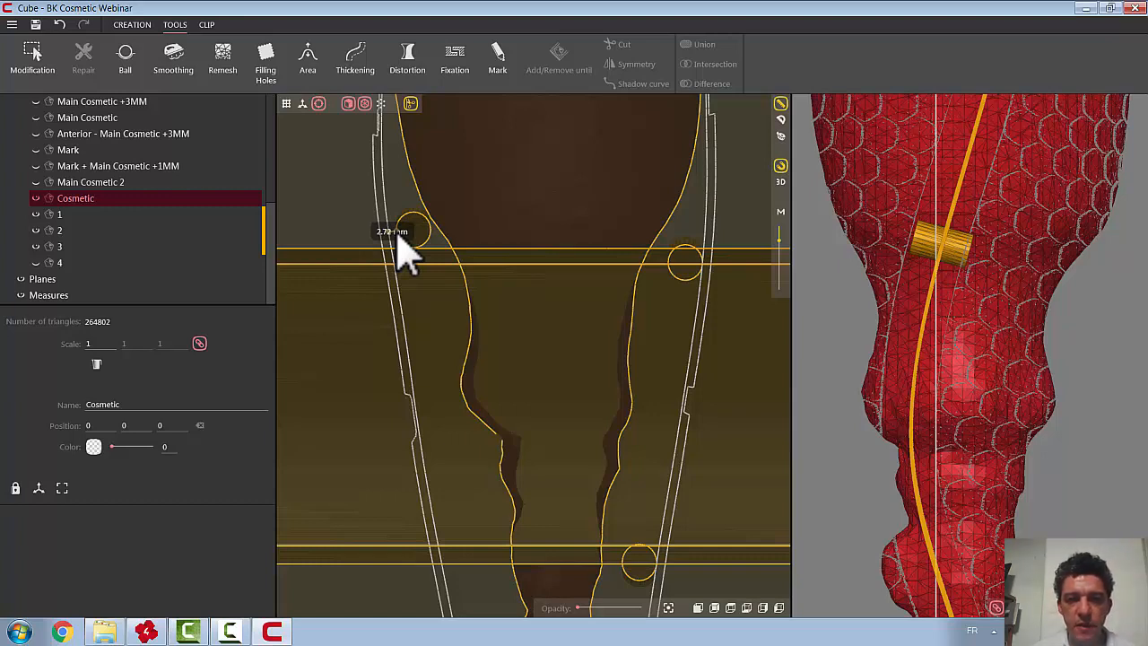
pyautogui.click(411, 103)
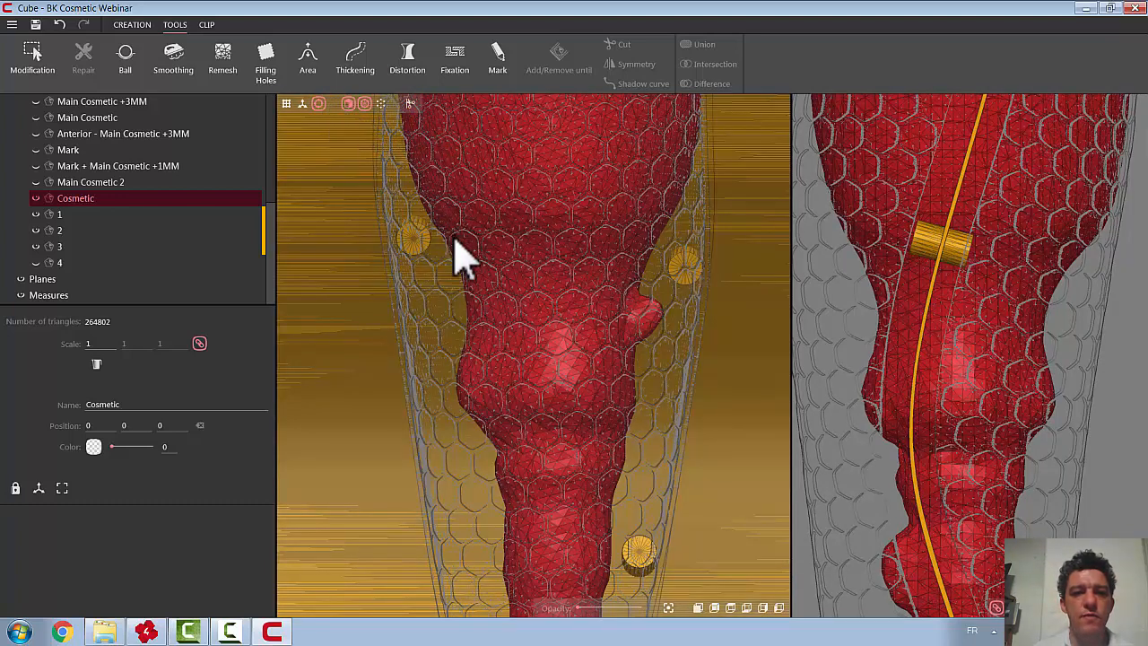
pyautogui.scroll(-3, 460, 255)
pyautogui.scroll(-3, 462, 264)
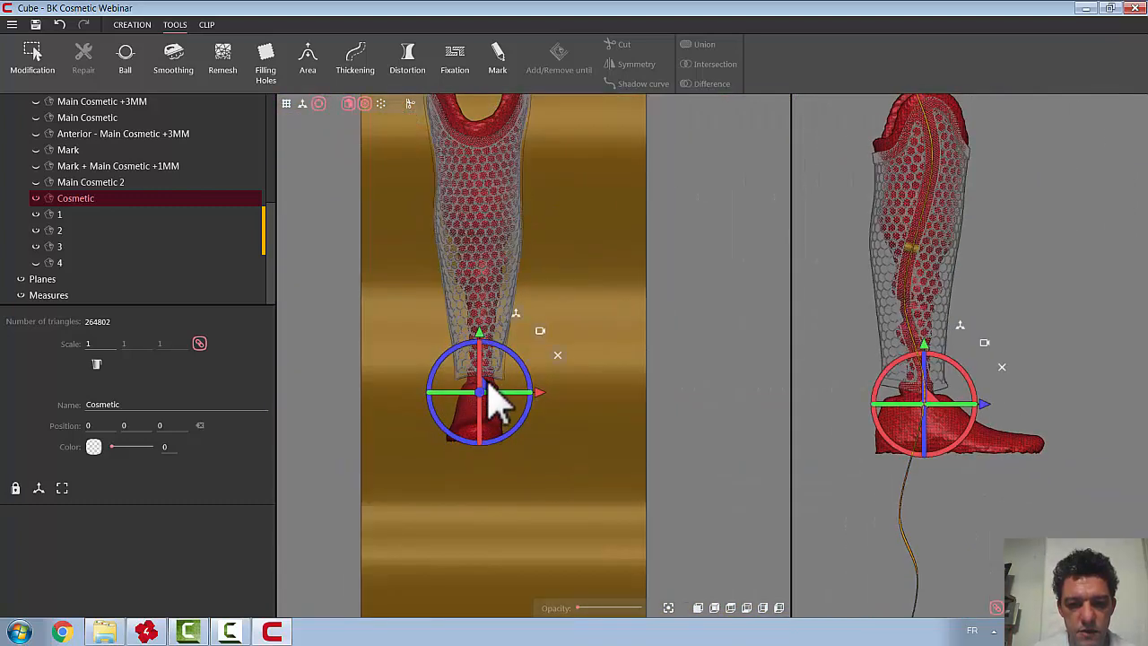
pyautogui.moveTo(487, 387); pyautogui.dragTo(460, 207)
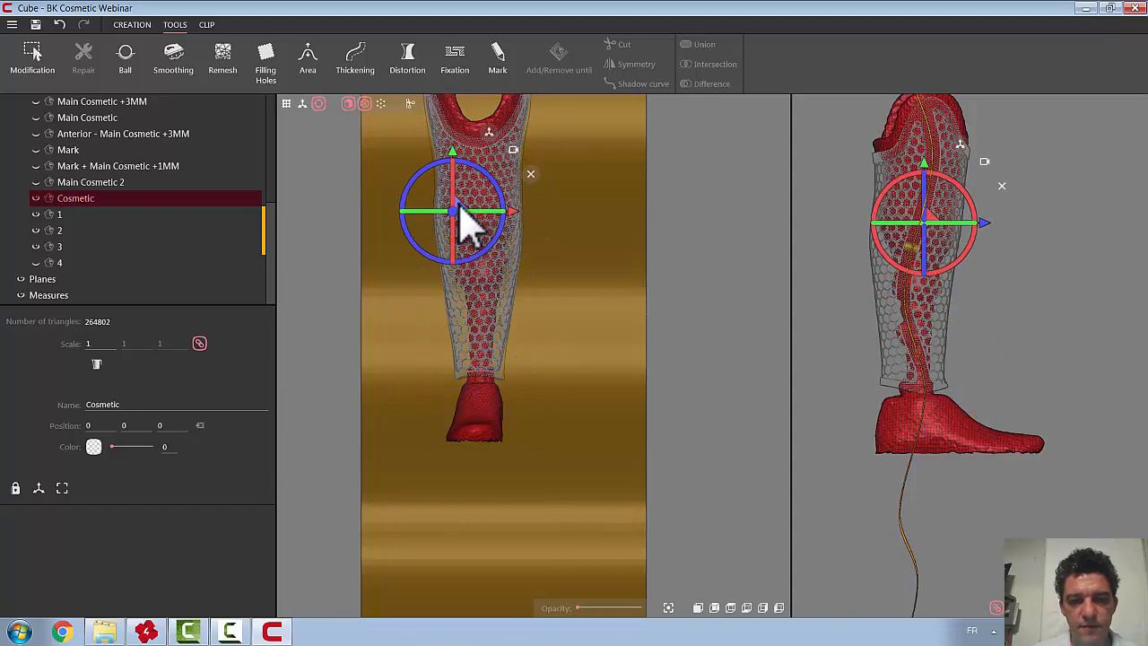
pyautogui.scroll(4, 459, 208)
pyautogui.scroll(4, 460, 185)
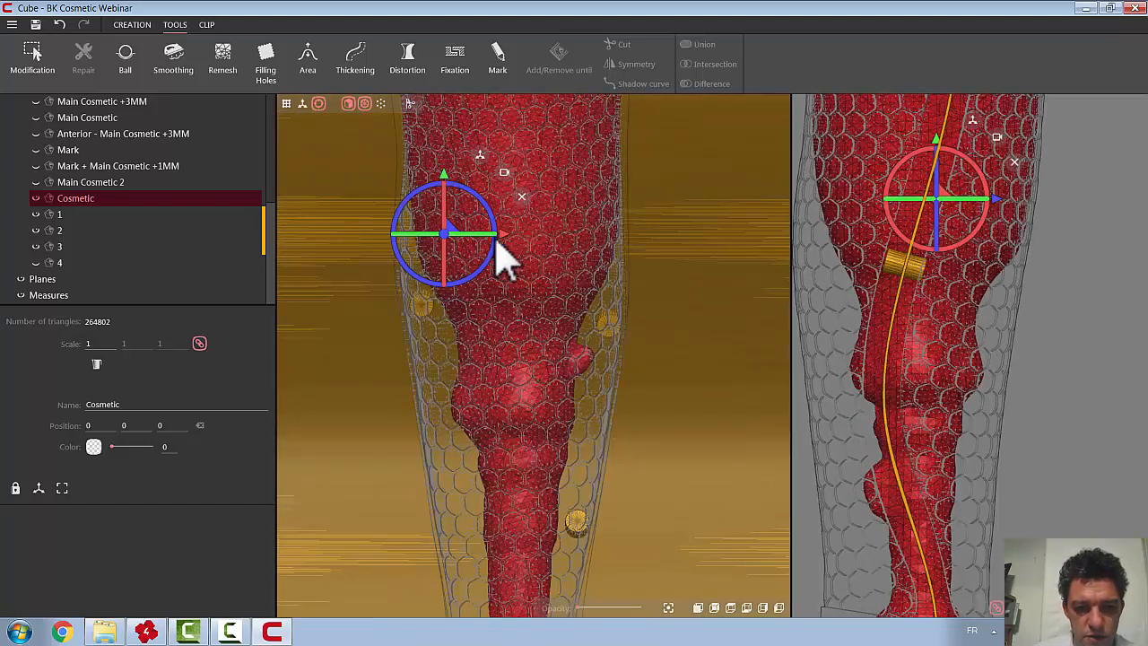
pyautogui.moveTo(505, 237); pyautogui.dragTo(500, 236)
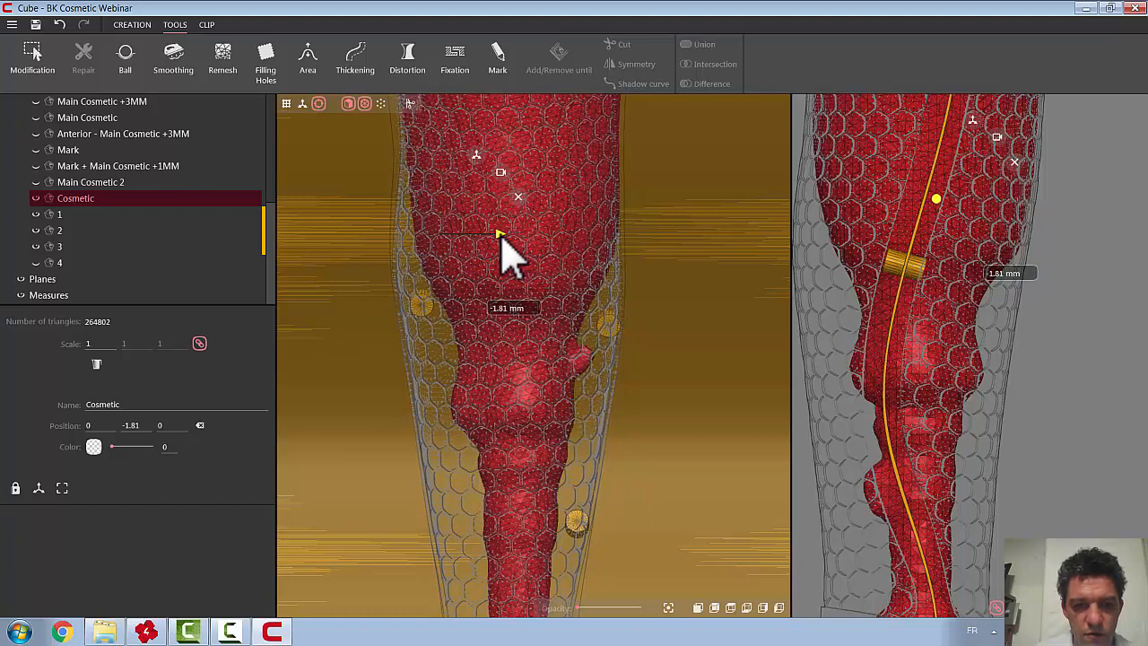
pyautogui.click(59, 24)
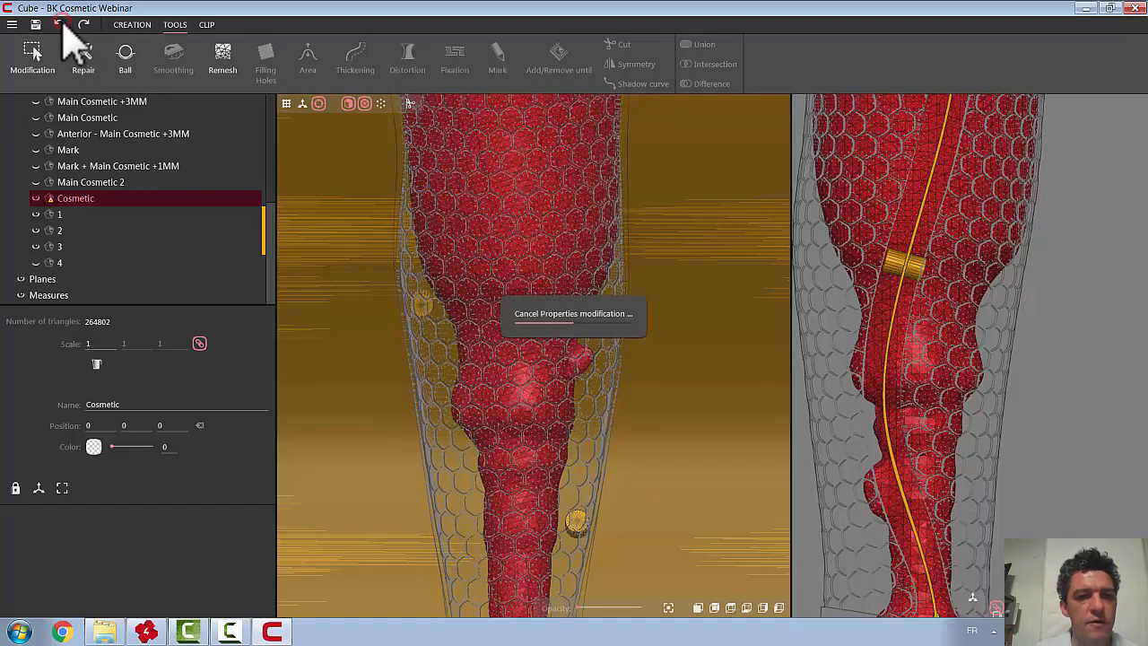
# Select cylinder 3 instead of the Cosmetic mesh
pyautogui.click(72, 249)
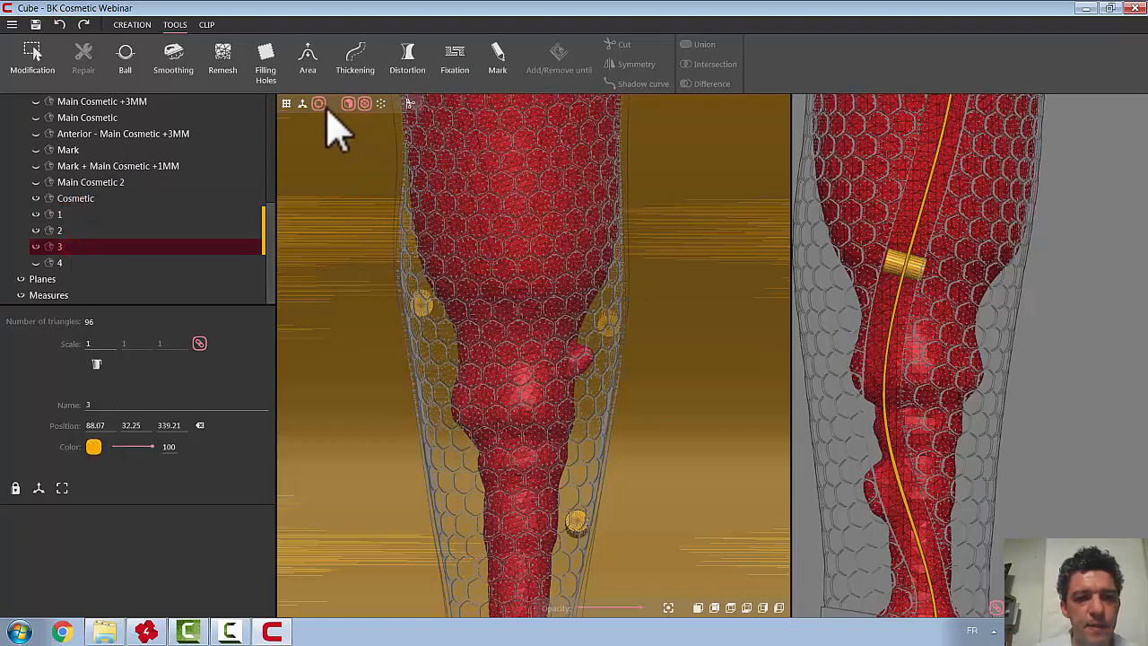
# Move cylinder 3 by -3 mm across the leg in the front view and check its fit in the clipping-plane section
pyautogui.scroll(-5, 461, 305)
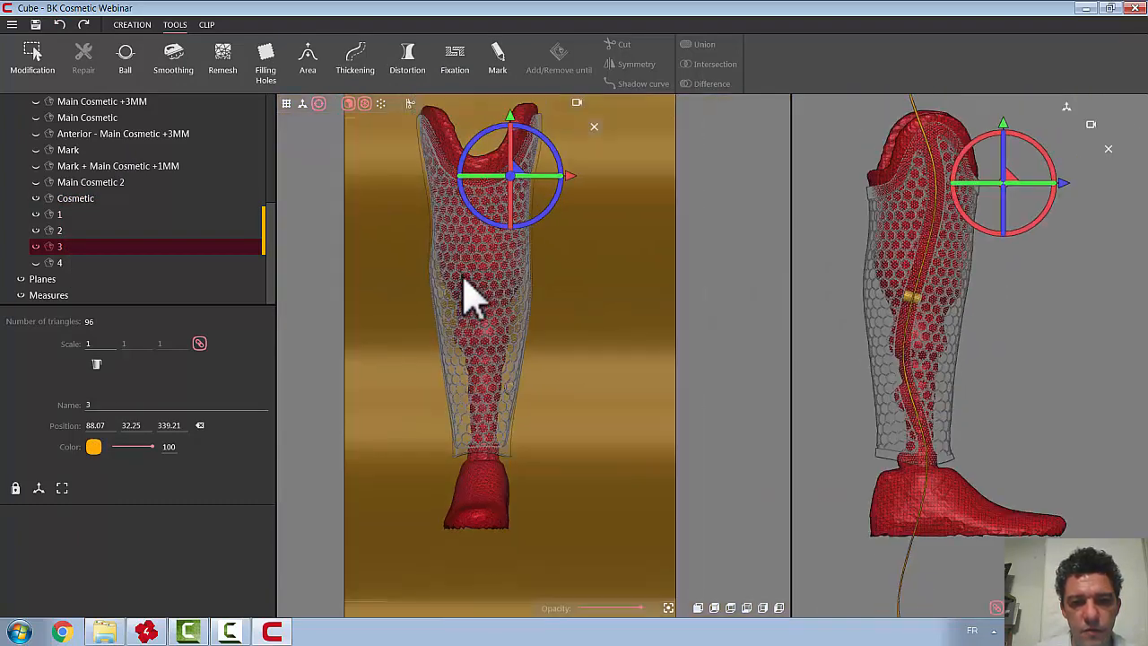
pyautogui.moveTo(511, 179); pyautogui.dragTo(442, 274)
pyautogui.scroll(5, 444, 273)
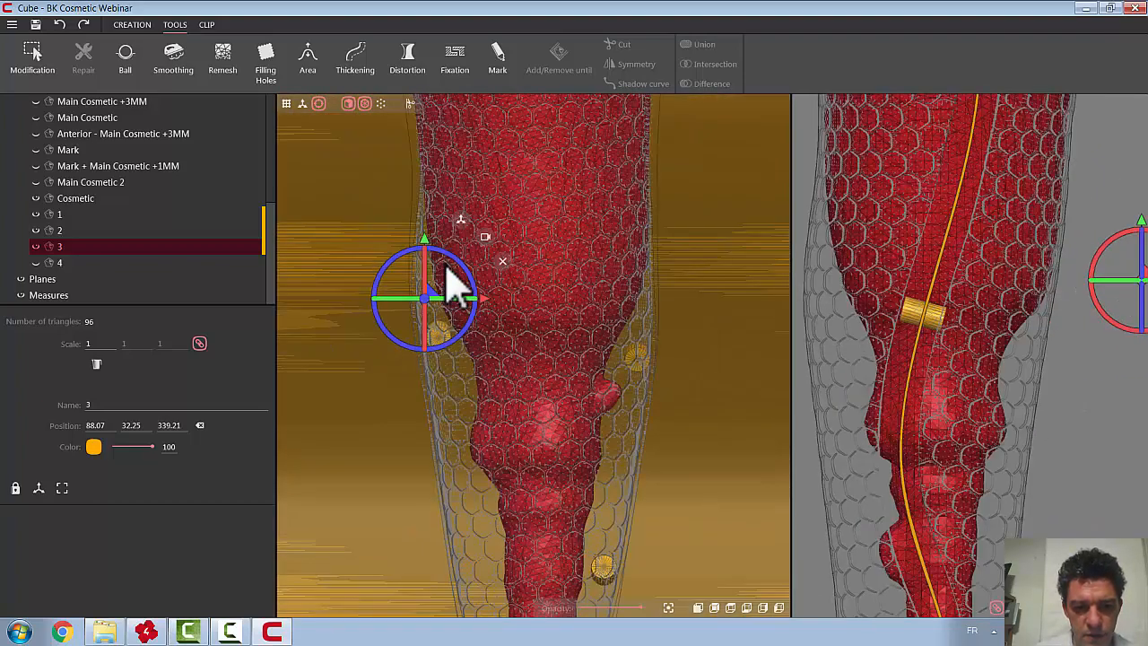
pyautogui.scroll(3, 453, 284)
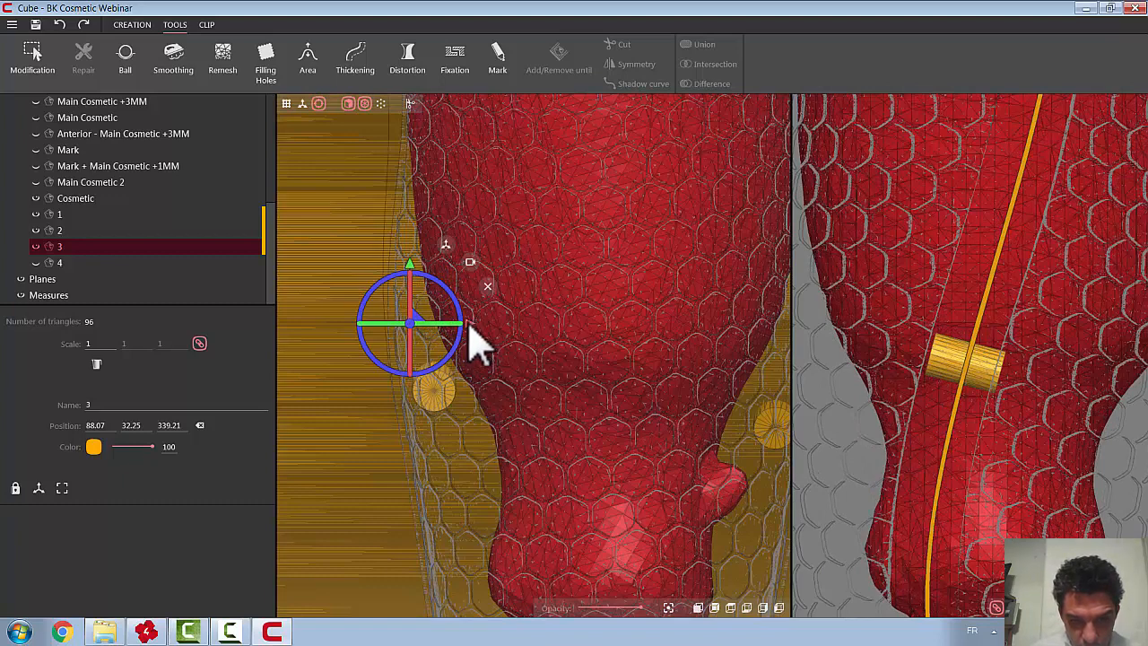
pyautogui.moveTo(472, 326); pyautogui.dragTo(473, 399)
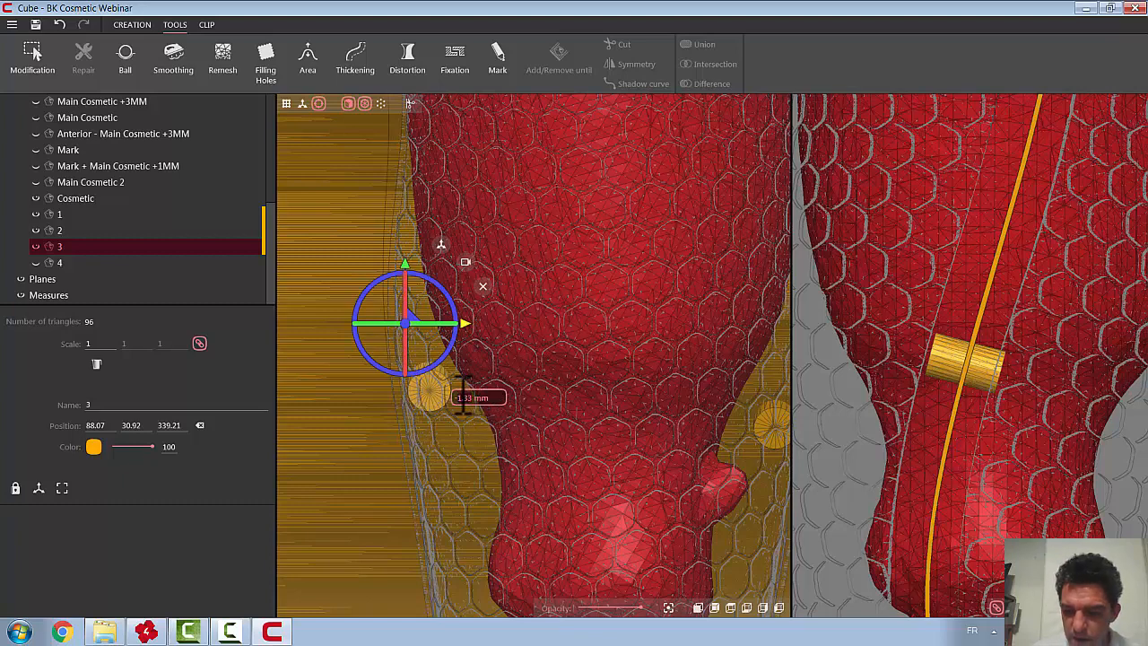
pyautogui.write('-3')
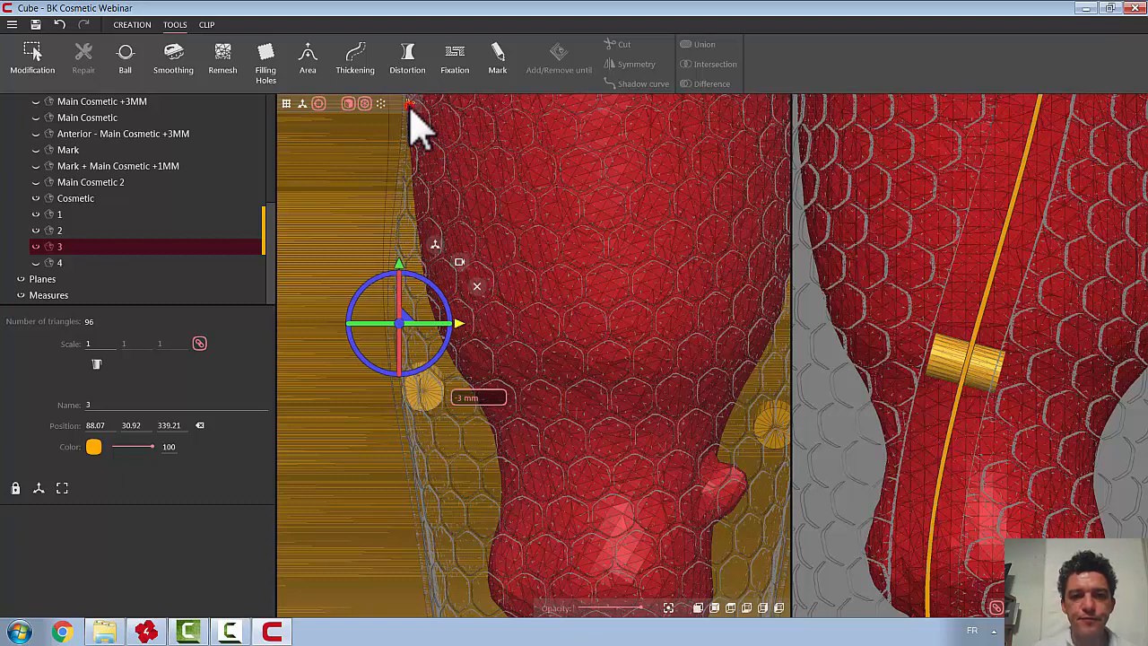
pyautogui.click(410, 104)
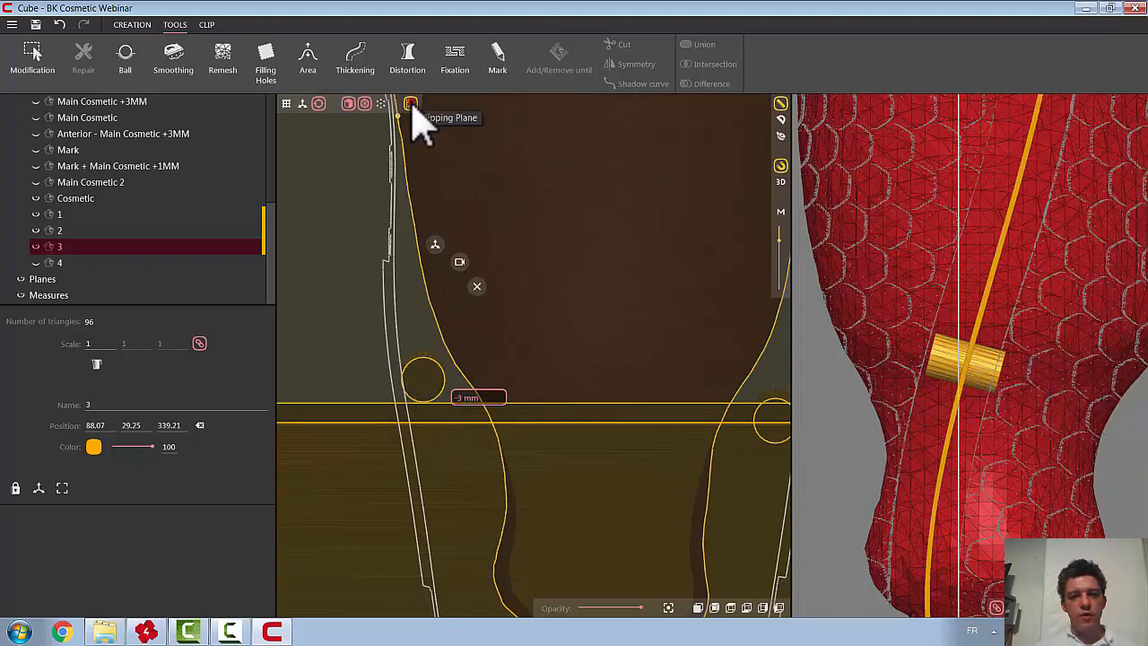
pyautogui.click(318, 104)
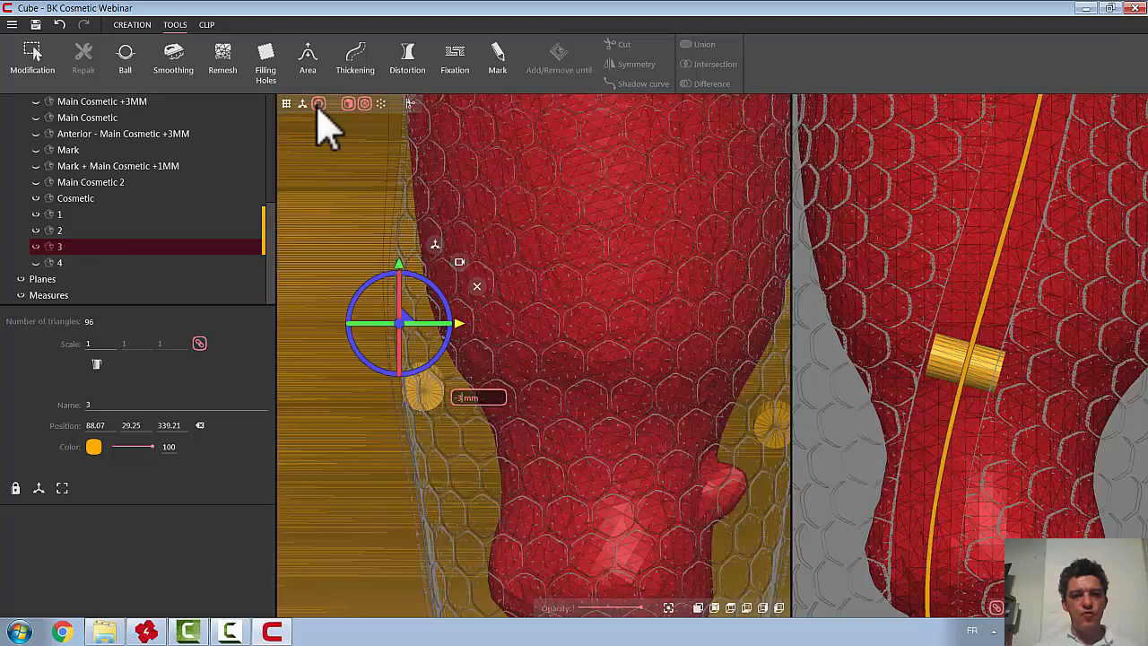
pyautogui.click(319, 105)
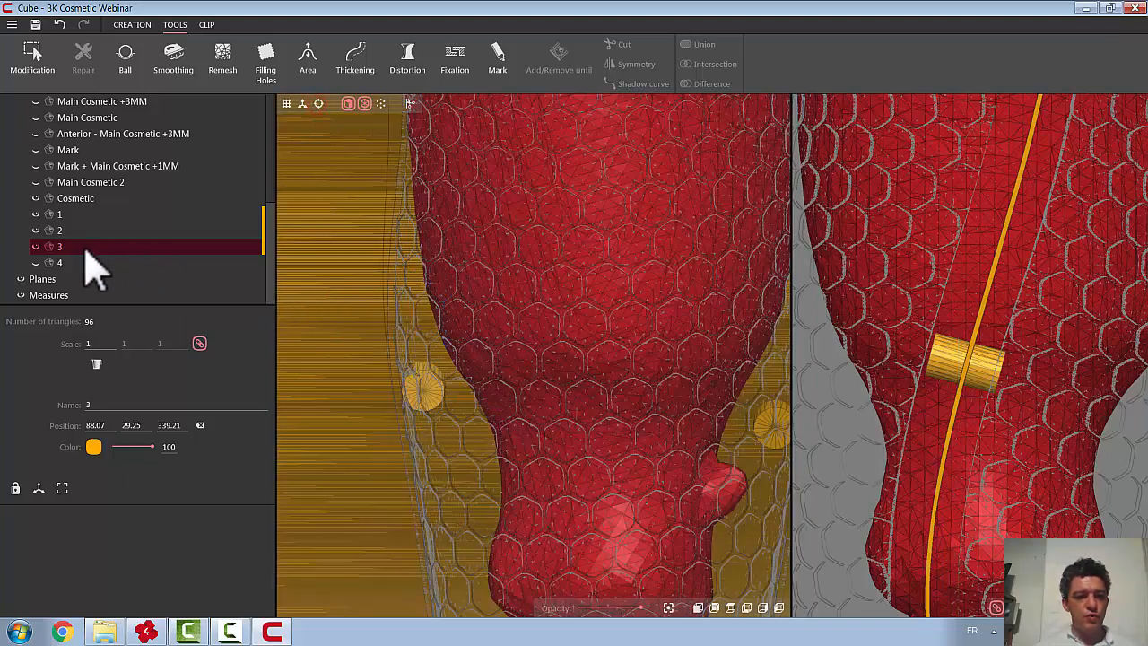
# Show cylinder 4 and toggle its visibility to identify it beside the lower part of the prosthesis
pyautogui.click(54, 262)
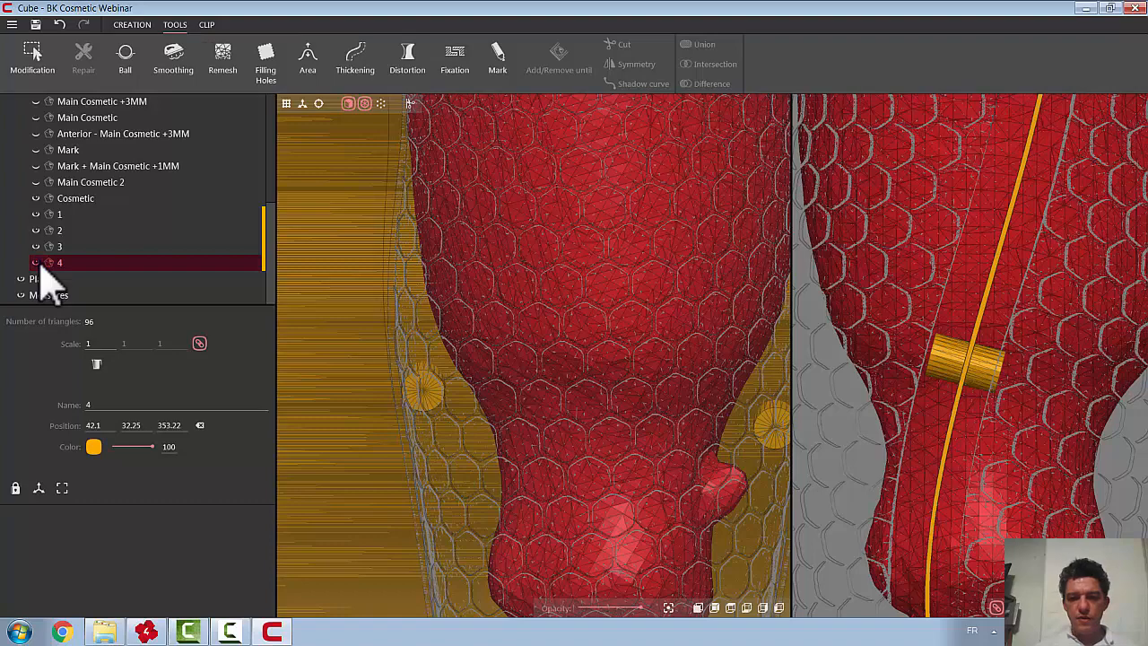
pyautogui.scroll(-3, 506, 413)
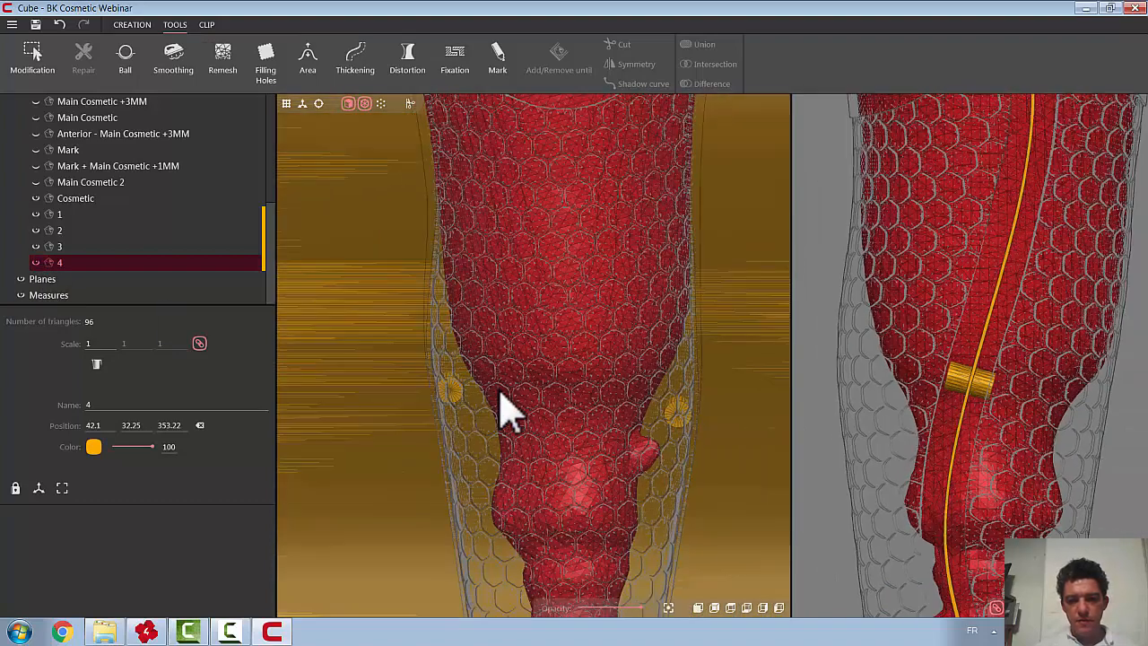
pyautogui.scroll(-4, 520, 332)
pyautogui.scroll(-2, 502, 224)
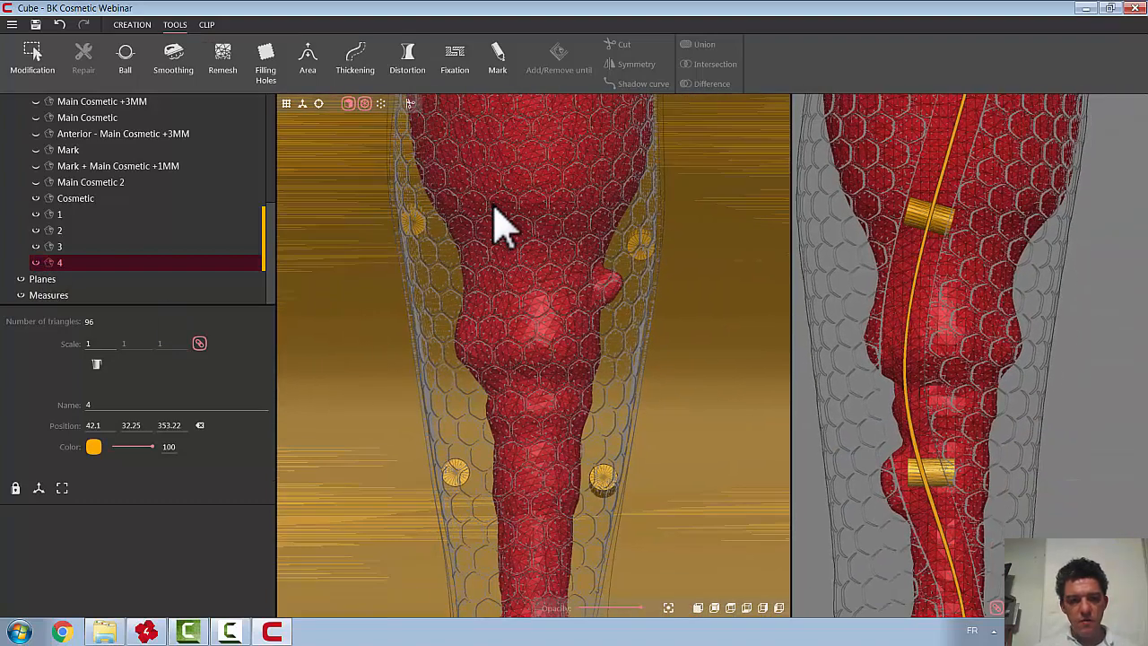
pyautogui.click(36, 263)
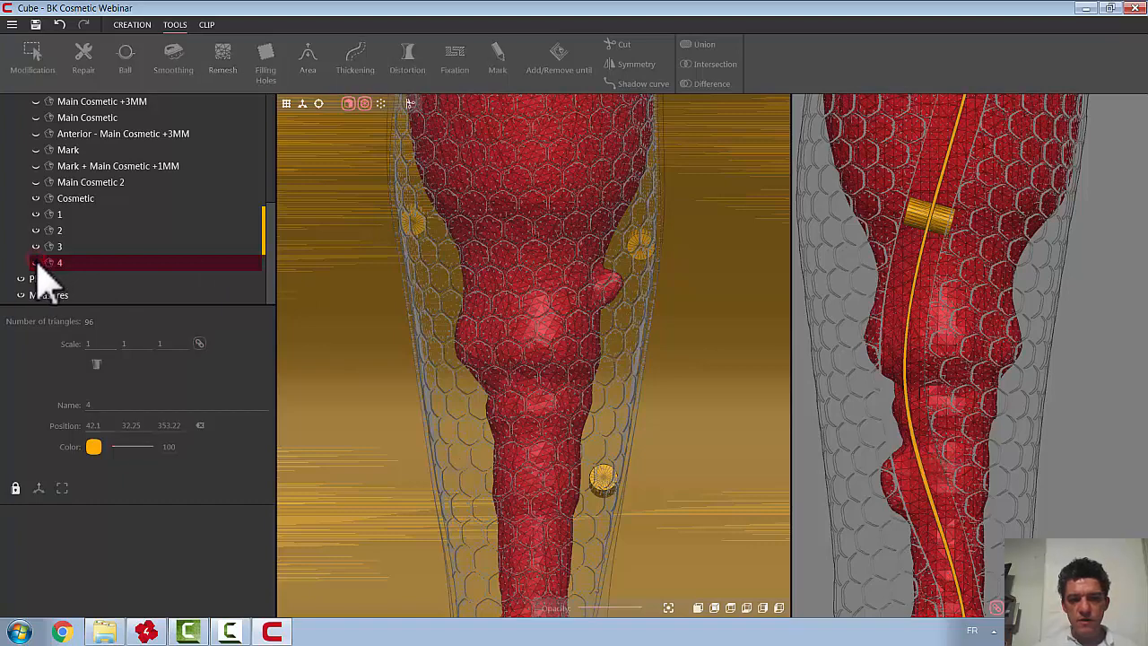
pyautogui.click(36, 263)
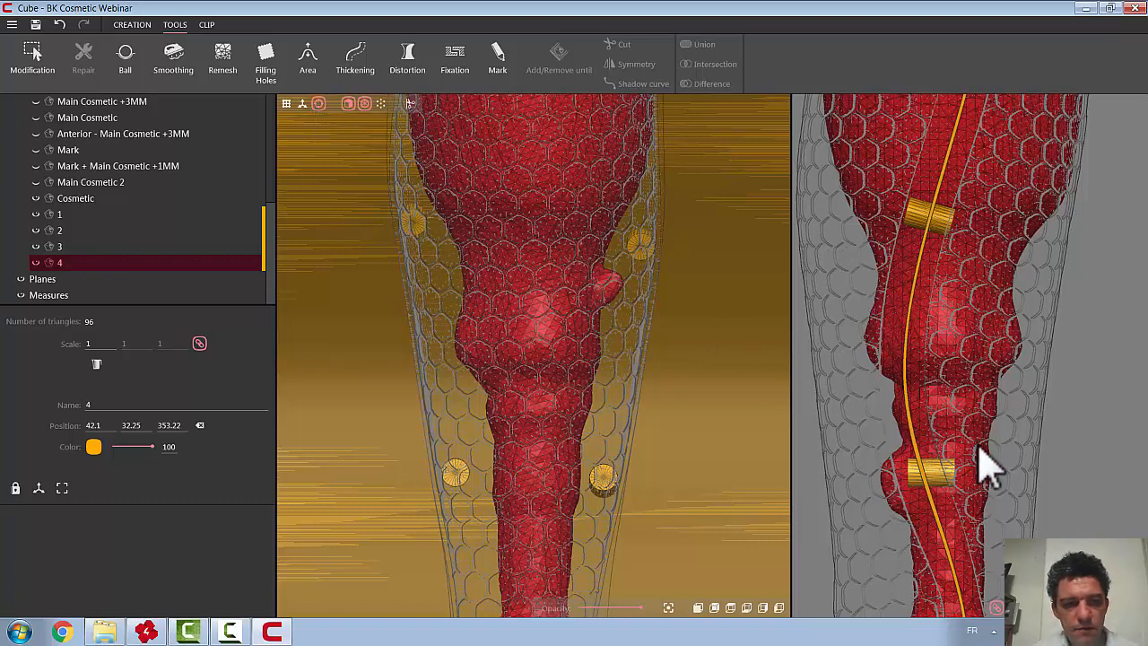
# Bring the manipulator near cylinder 4, tilt the cylinder in the side view, and shift it about -3.38 mm along its tilted axis
pyautogui.scroll(-4, 979, 446)
pyautogui.scroll(-3, 979, 446)
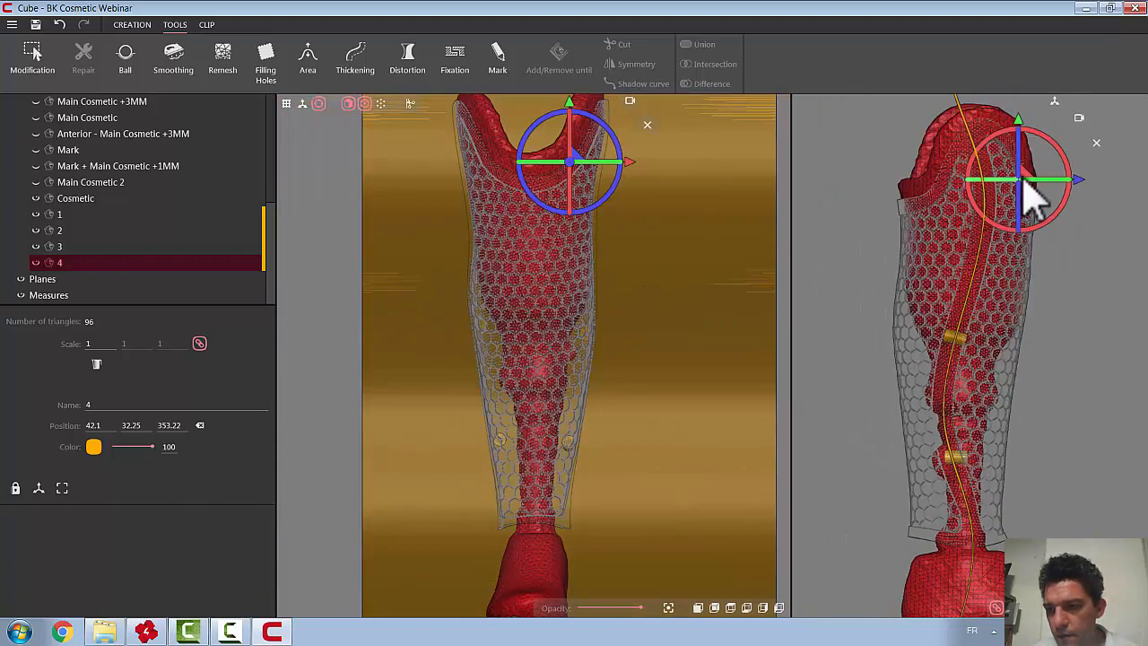
pyautogui.moveTo(1029, 176); pyautogui.dragTo(978, 467)
pyautogui.scroll(5, 980, 468)
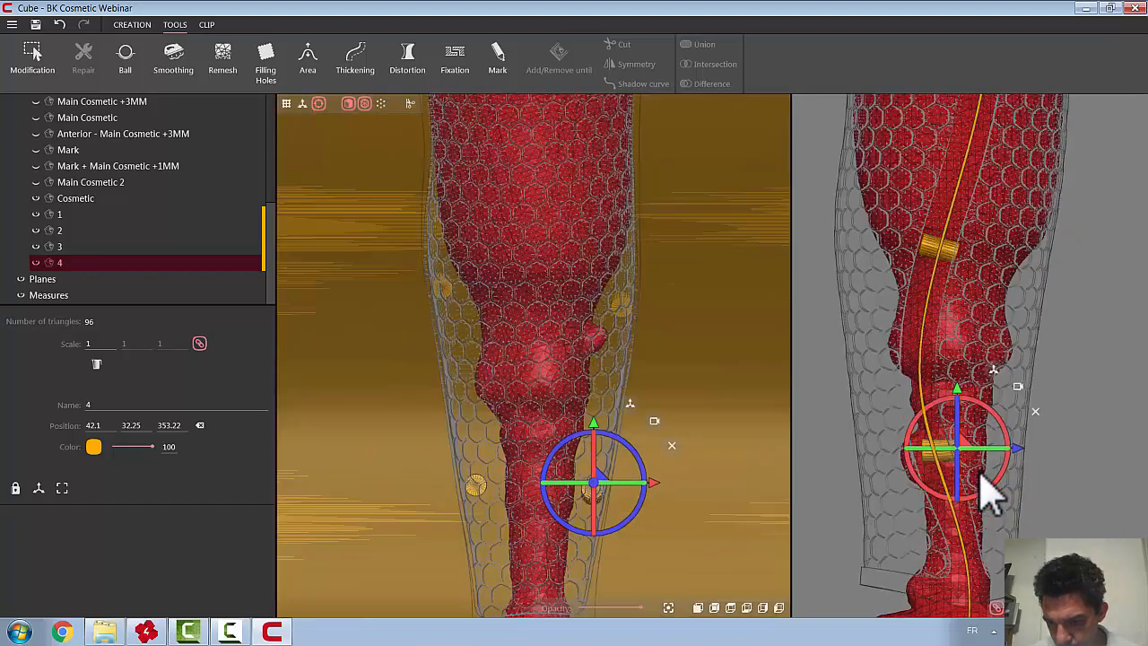
pyautogui.scroll(3, 986, 490)
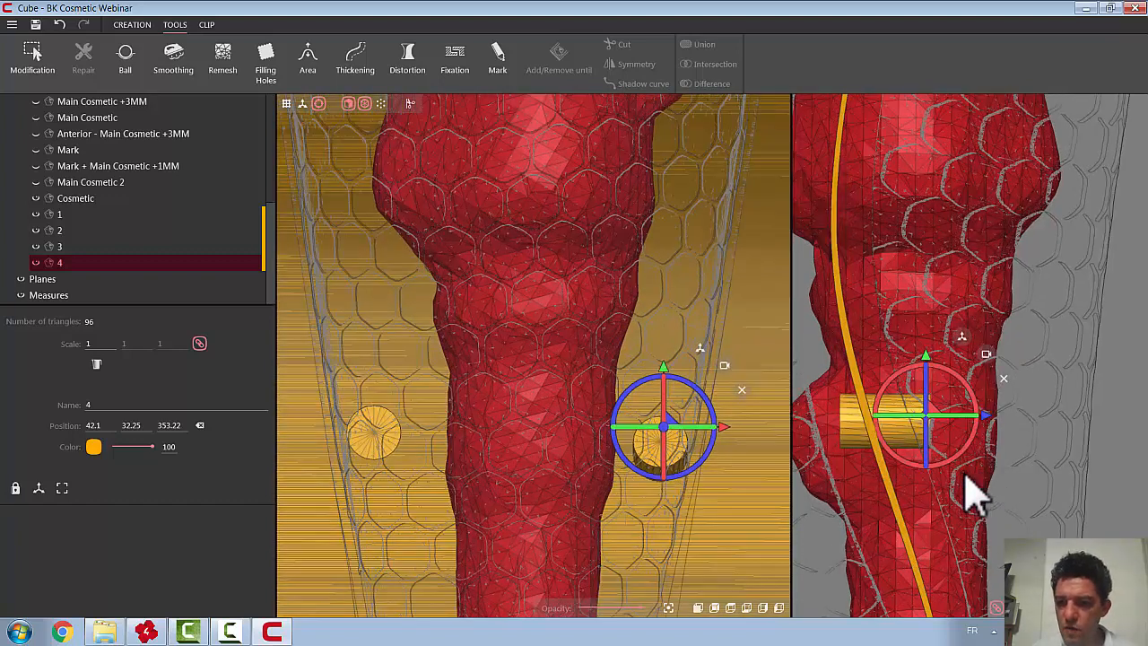
pyautogui.moveTo(971, 393); pyautogui.dragTo(944, 358)
pyautogui.moveTo(984, 396); pyautogui.dragTo(969, 401)
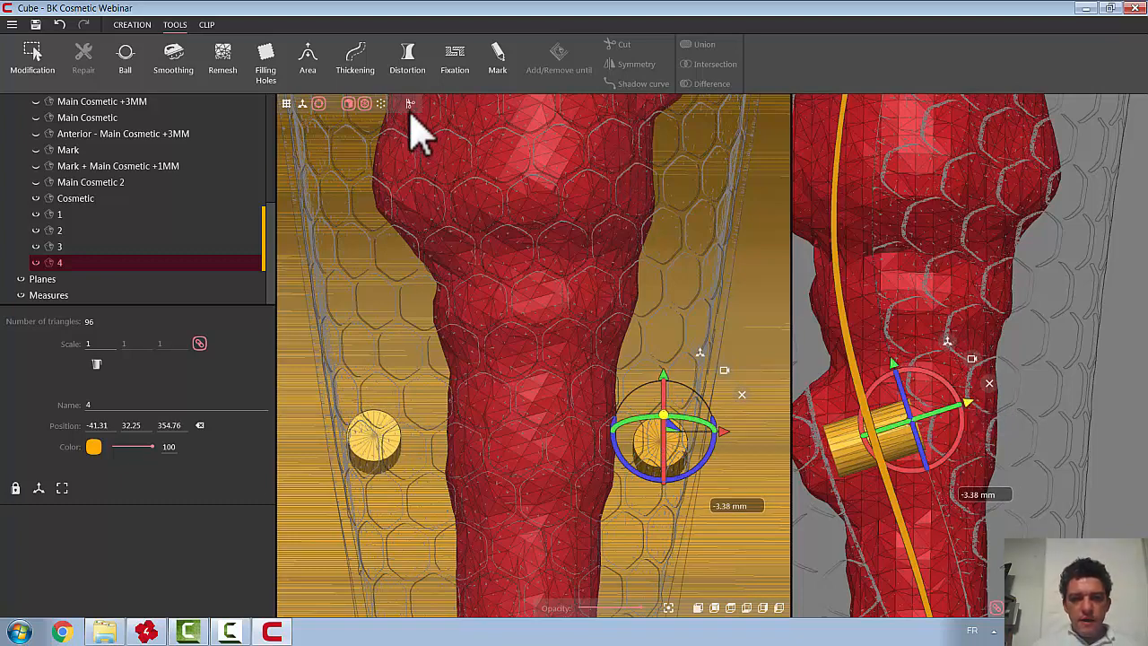
# Inspect cylinder 4 against the cosmetic wall in the clipping-plane section, toggling its visibility, and dismiss the section and manipulator
pyautogui.click(410, 104)
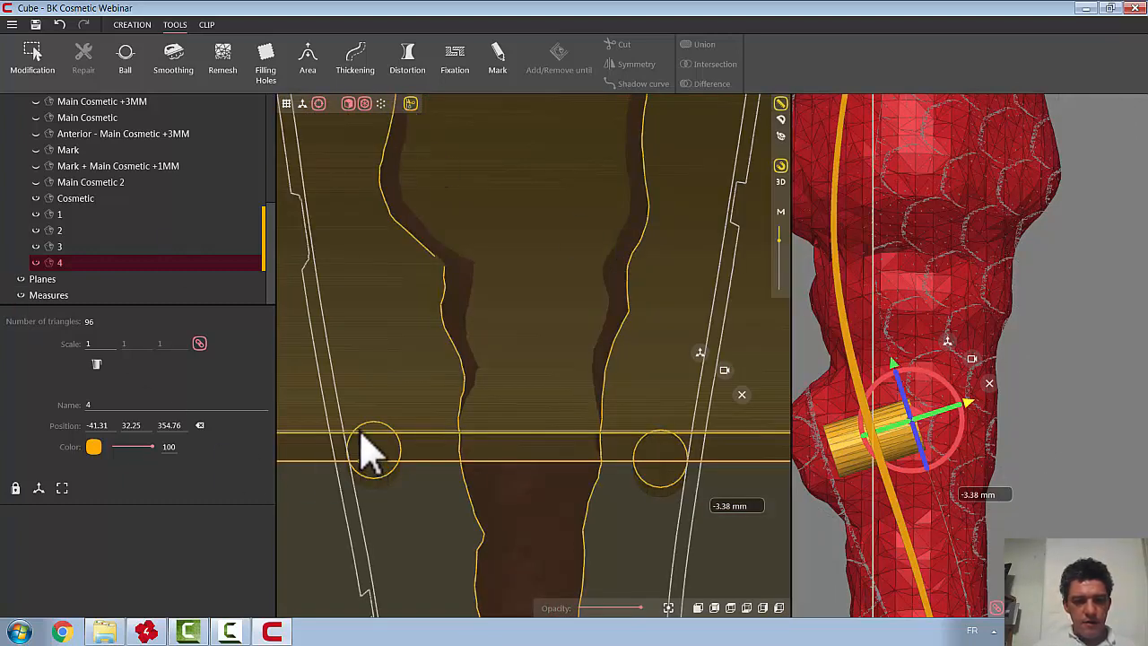
pyautogui.click(36, 263)
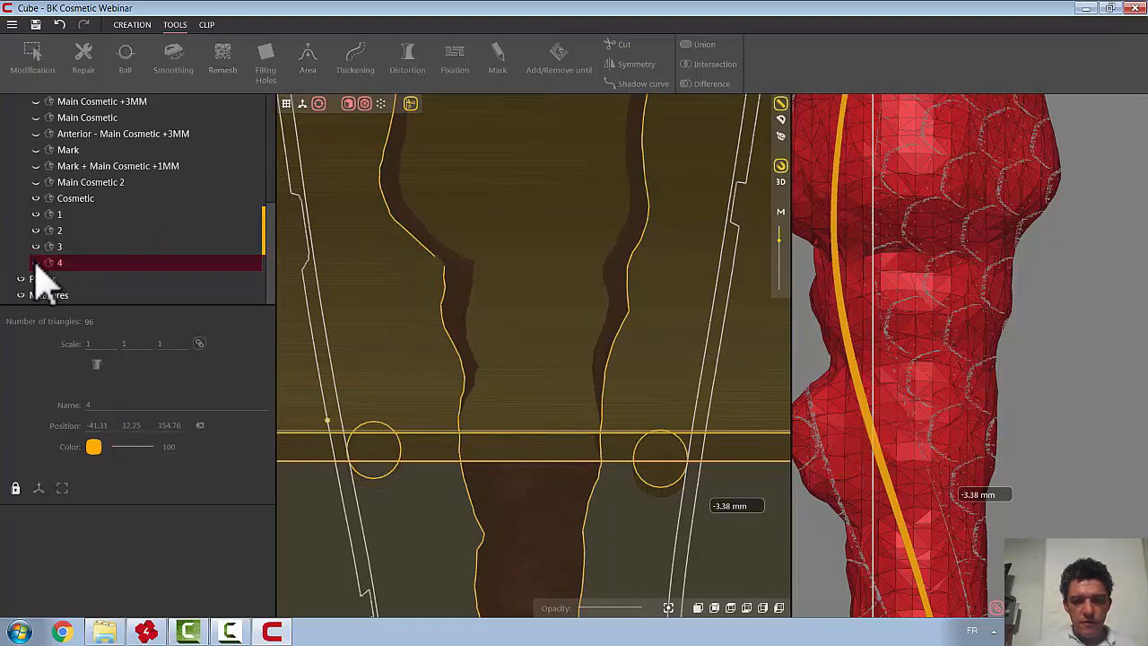
pyautogui.click(36, 263)
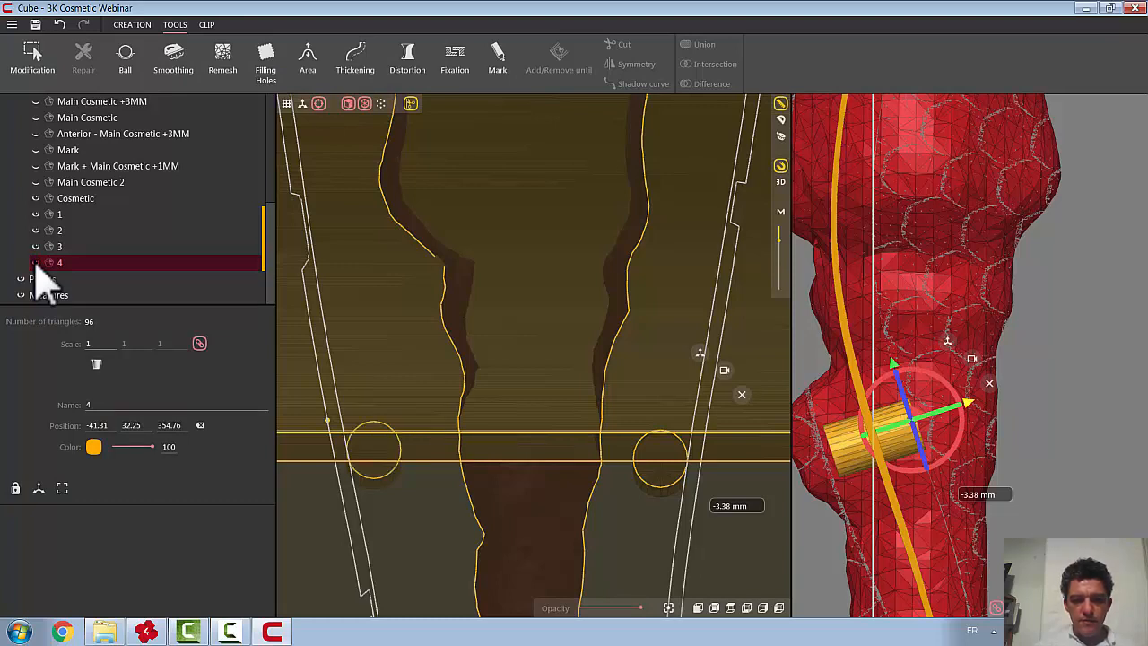
pyautogui.click(409, 102)
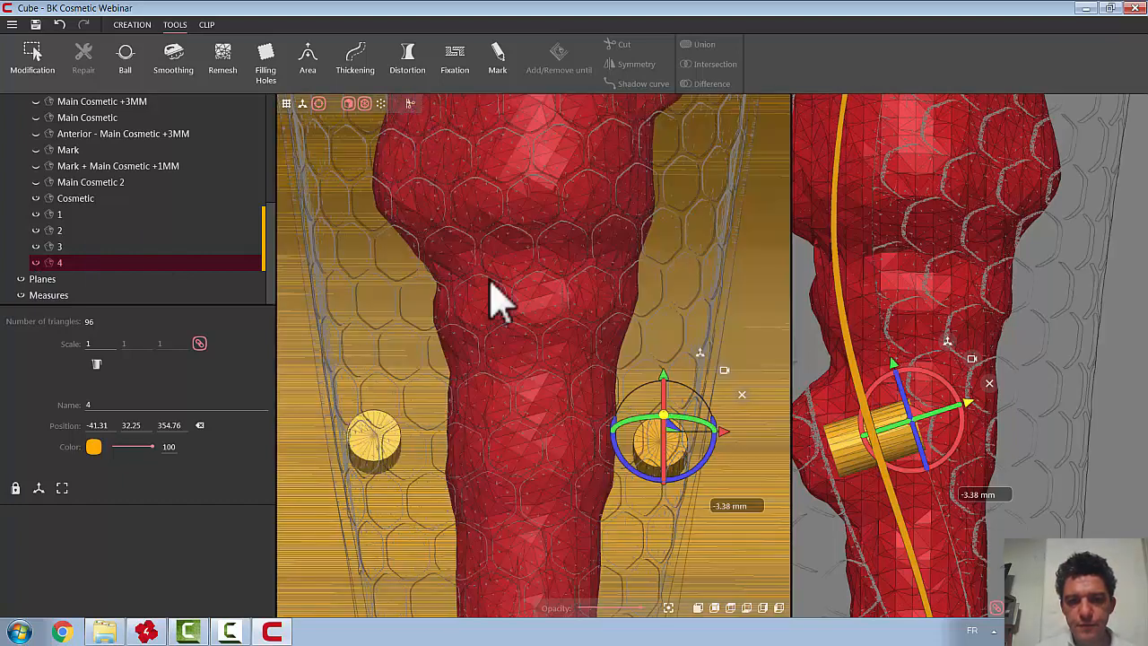
pyautogui.scroll(-5, 512, 387)
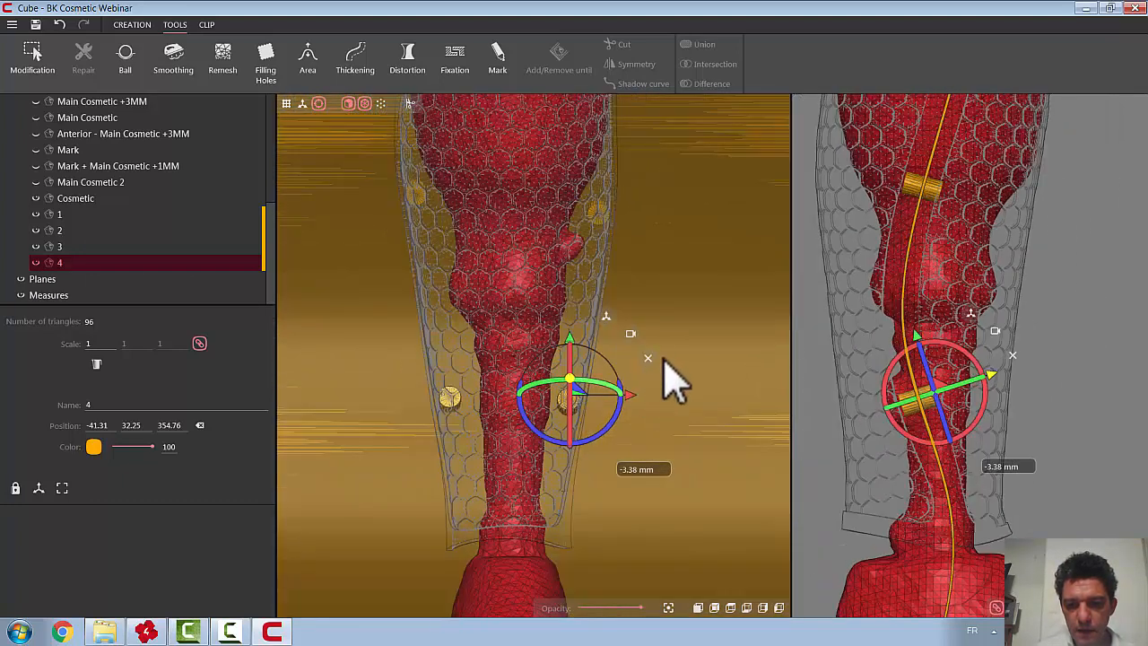
pyautogui.click(648, 357)
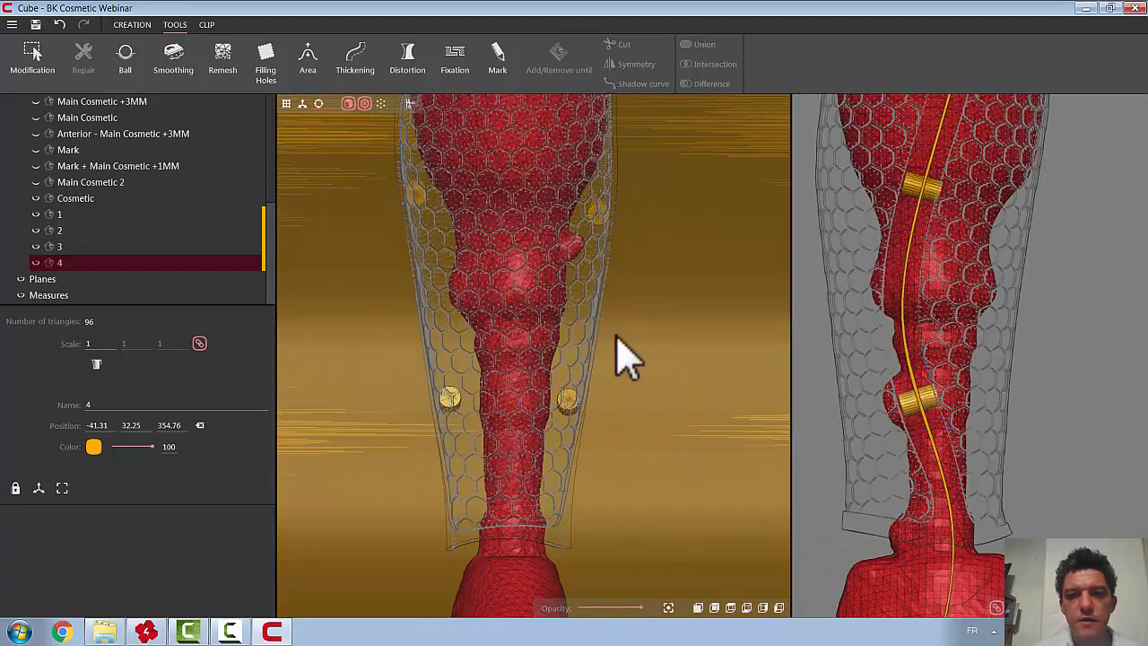
# Unite cylinders 3 and 4, adding cylinders 2 and 1 in successive Union operations to form one object
pyautogui.scroll(-5, 617, 341)
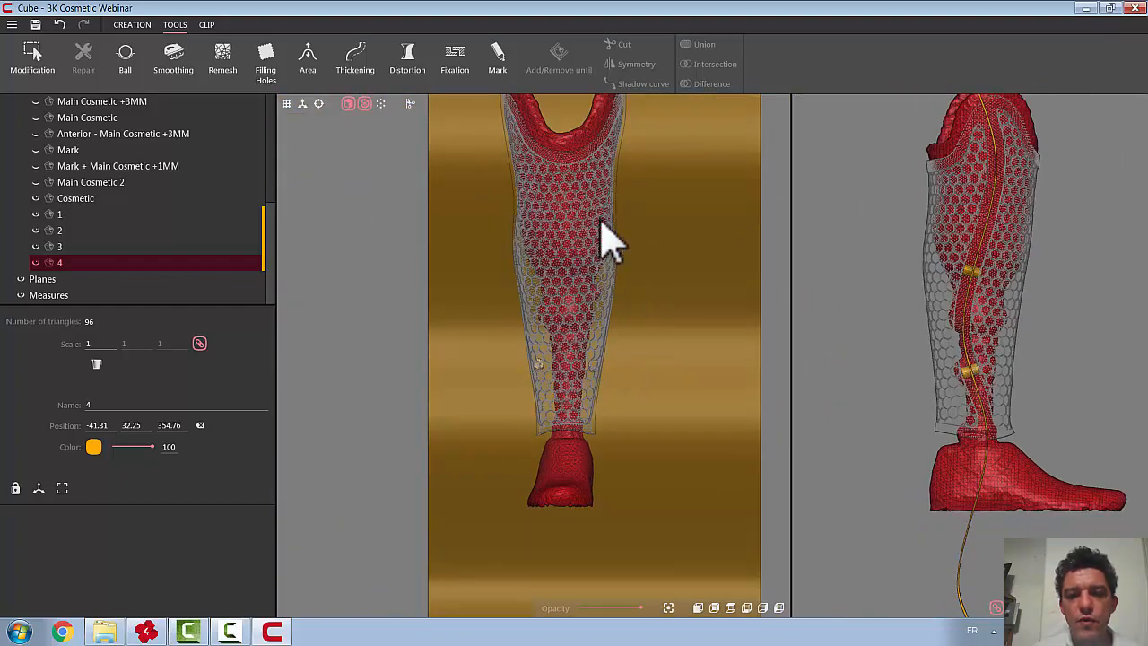
pyautogui.moveTo(675, 270); pyautogui.dragTo(787, 282, button='middle')
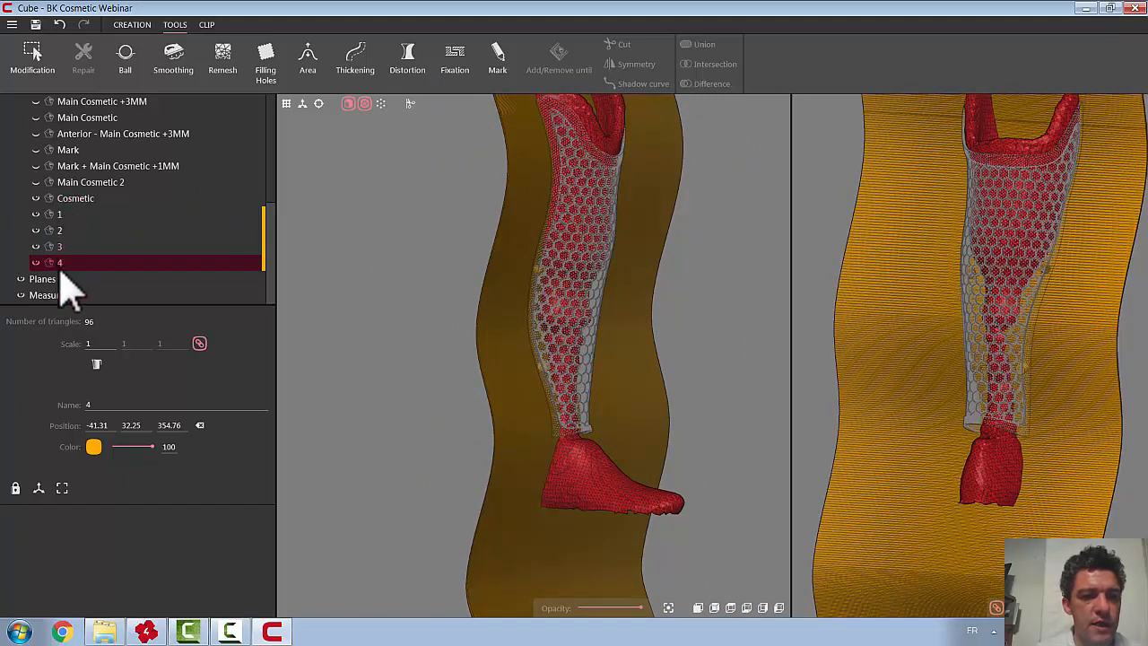
pyautogui.keyDown('ctrl'); pyautogui.click(61, 248); pyautogui.keyUp('ctrl')
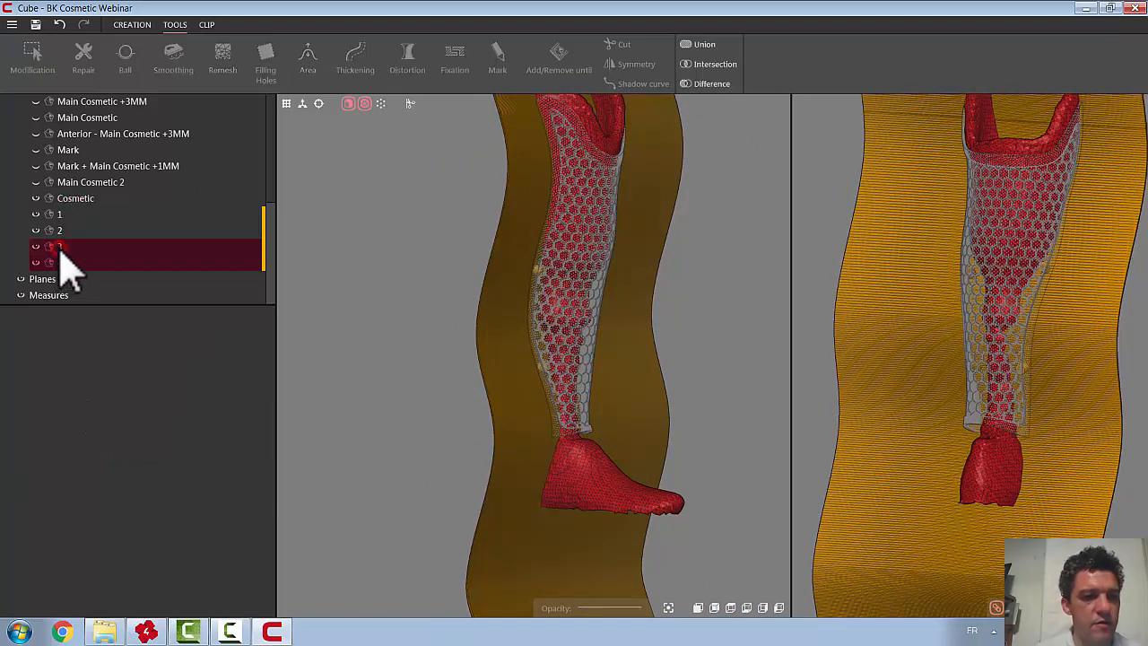
pyautogui.click(709, 47)
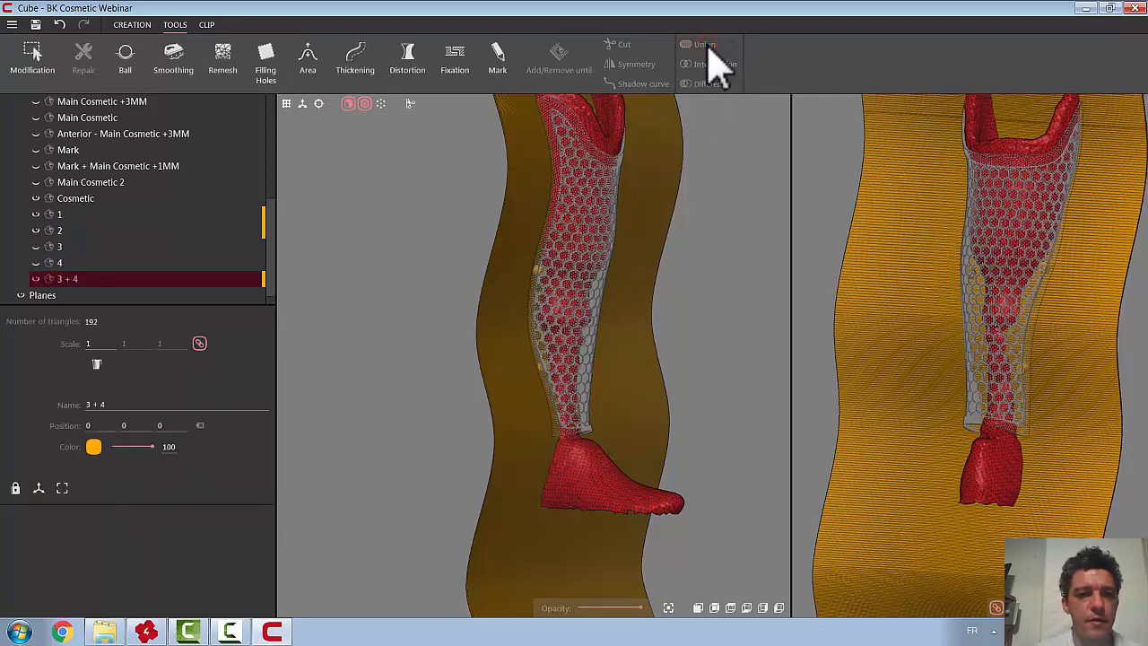
pyautogui.keyDown('ctrl'); pyautogui.click(59, 231); pyautogui.keyUp('ctrl')
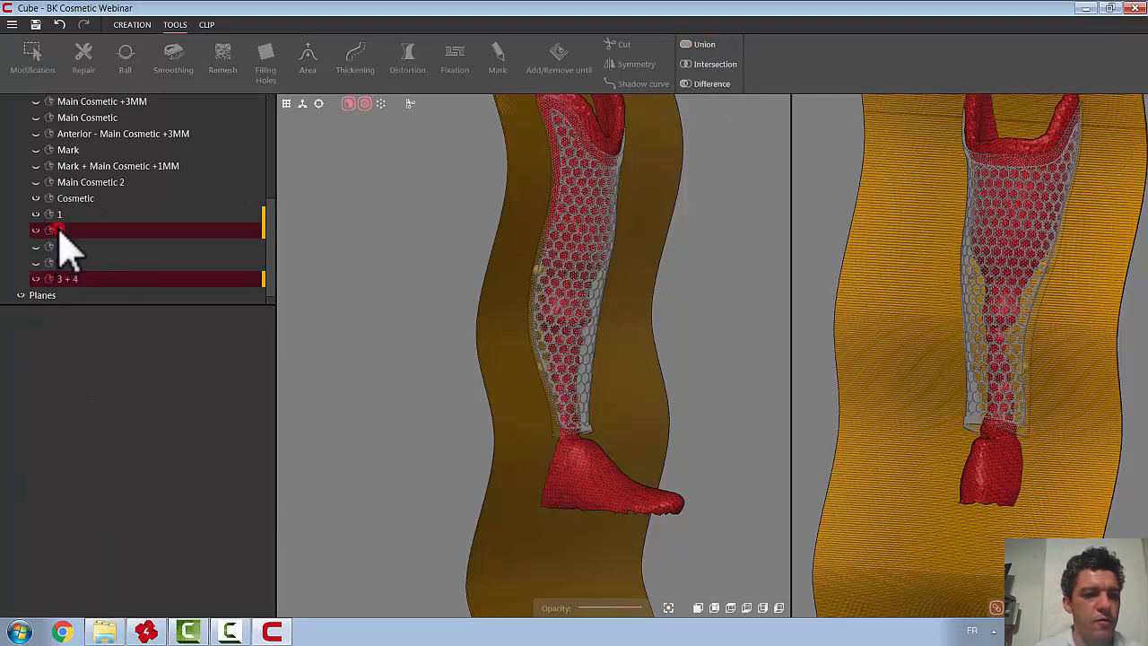
pyautogui.click(714, 45)
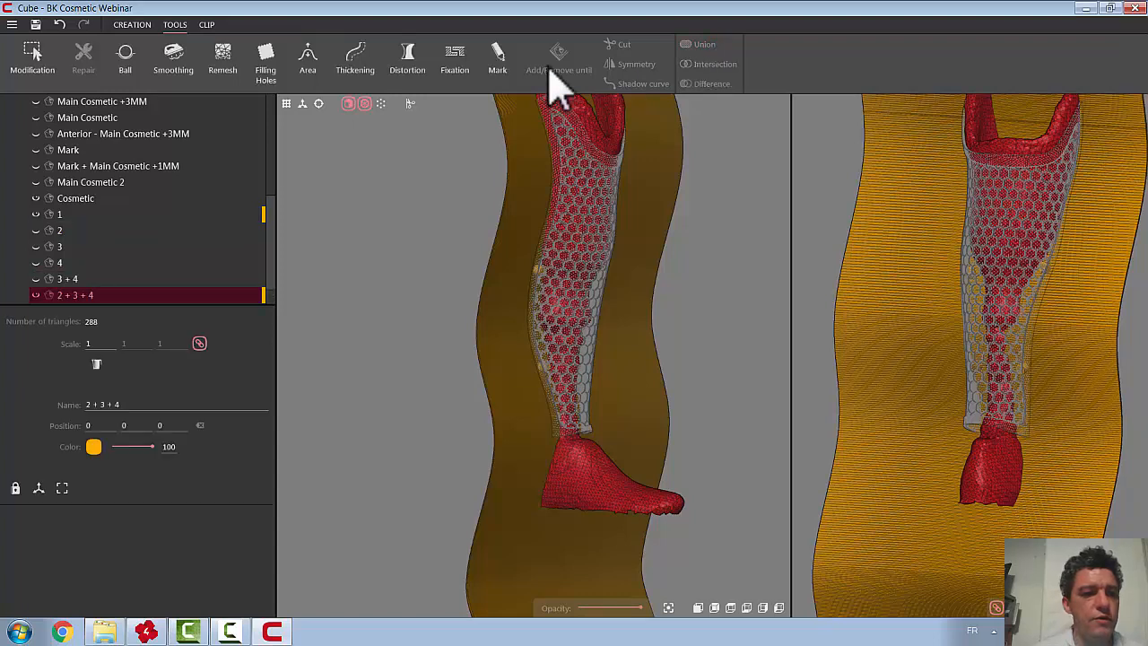
pyautogui.keyDown('ctrl'); pyautogui.click(70, 216); pyautogui.keyUp('ctrl')
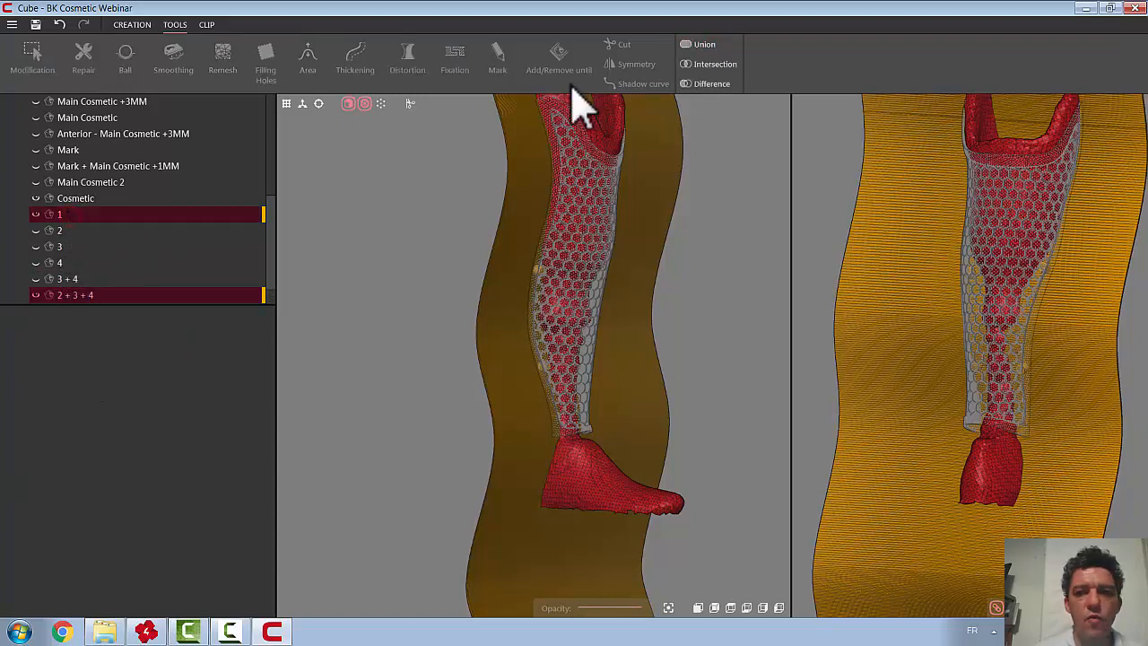
pyautogui.click(699, 47)
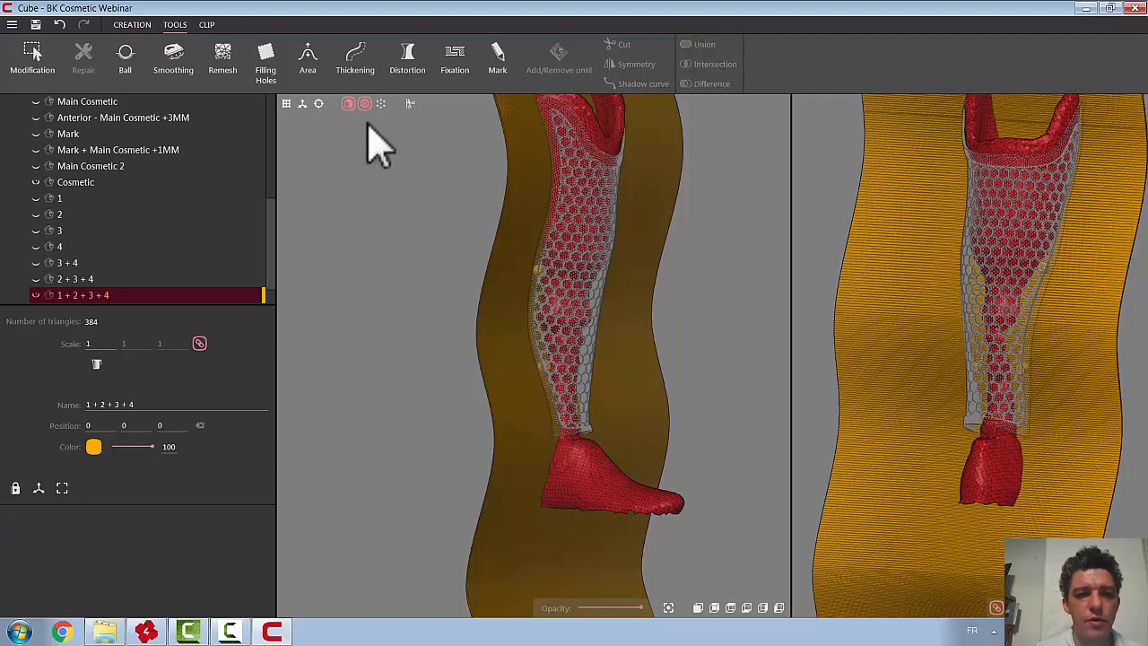
# Delete the intermediate union objects 2 + 3 + 4 and 3 + 4
pyautogui.rightClick(91, 277)
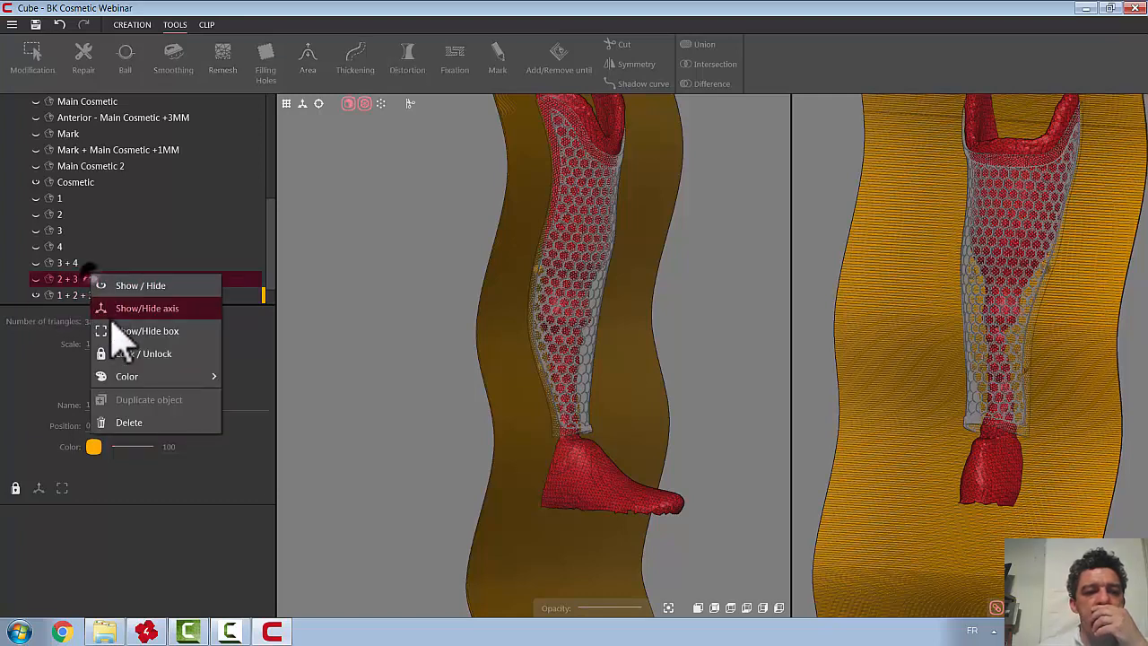
pyautogui.click(135, 422)
pyautogui.rightClick(68, 264)
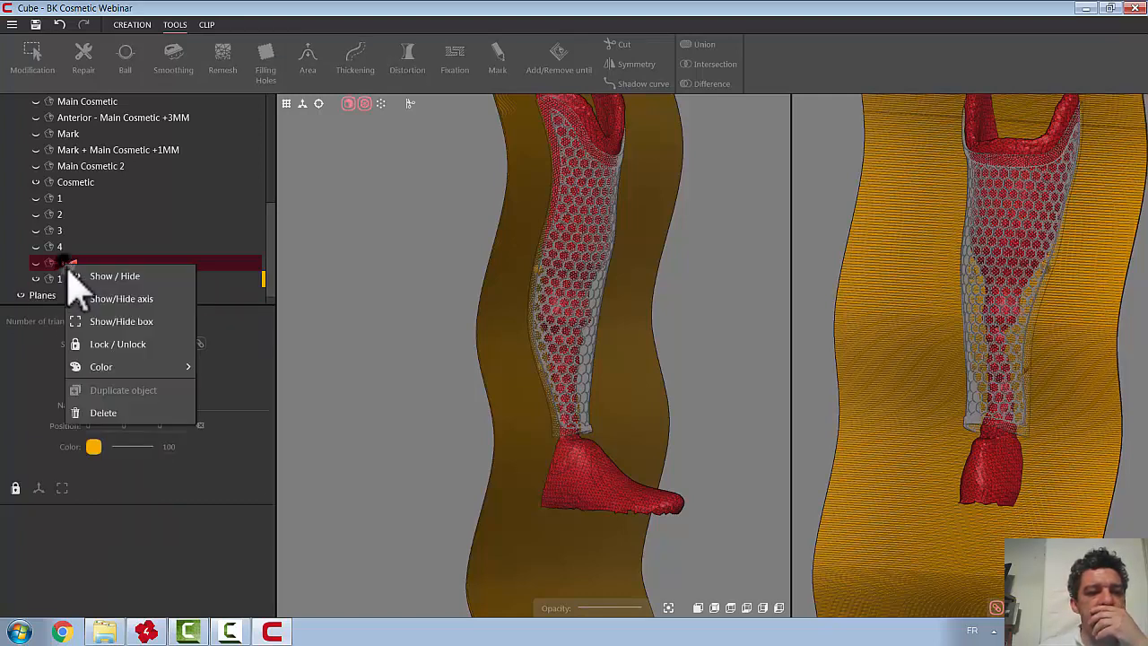
pyautogui.click(121, 414)
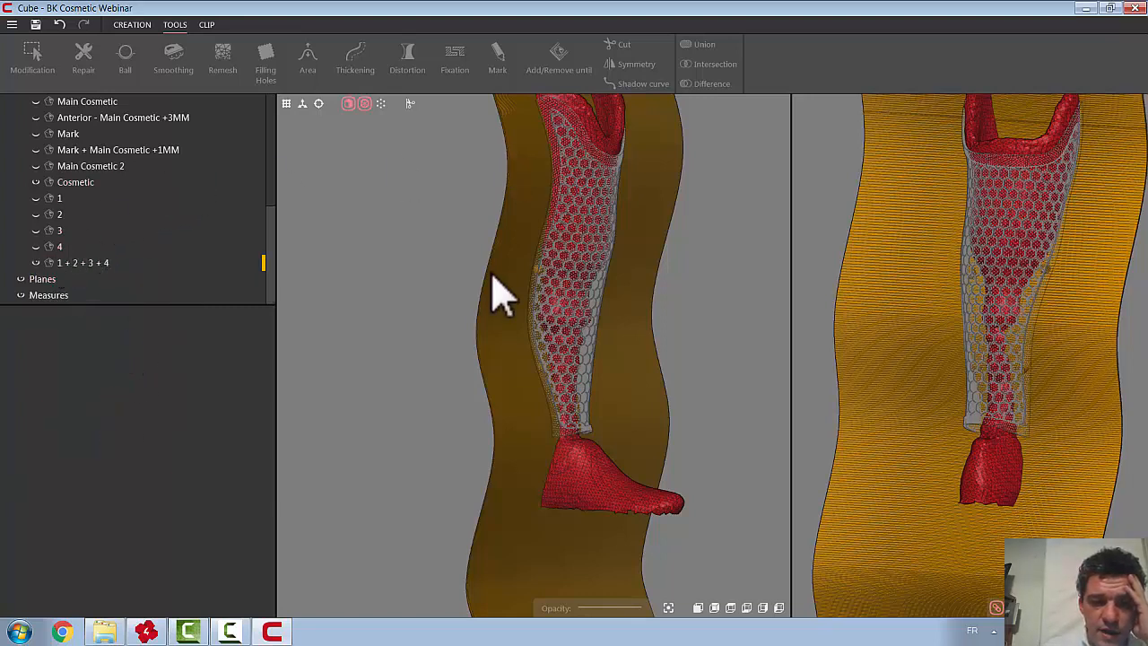
pyautogui.moveTo(273, 235); pyautogui.dragTo(279, 175)
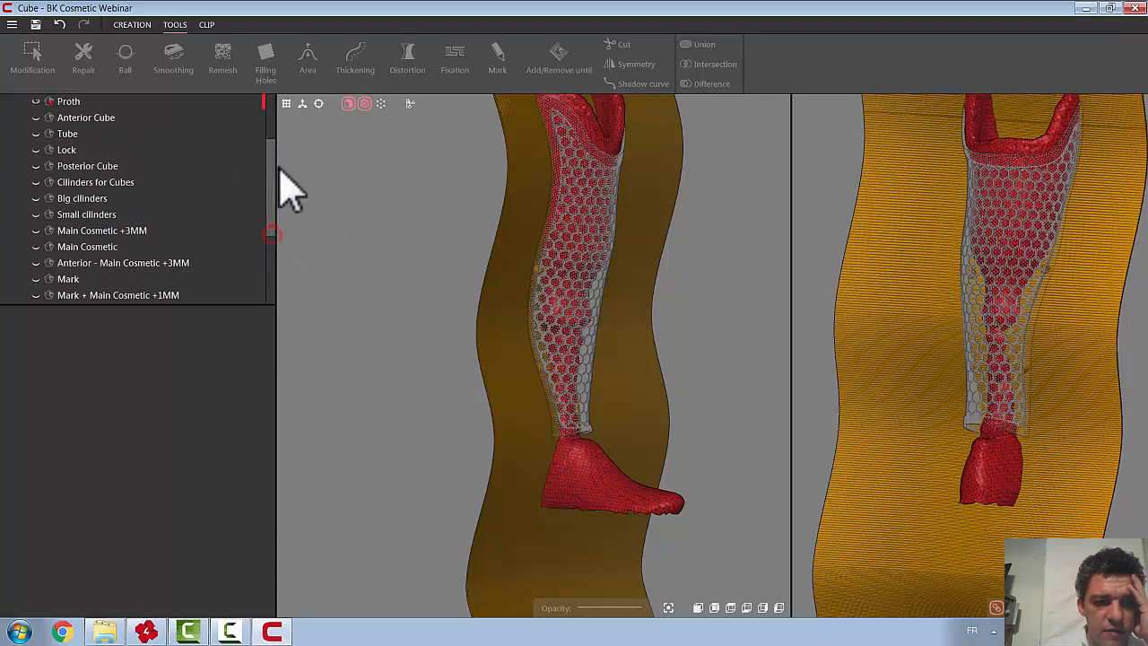
# Hide the Plane to Cut and the Cosmetic mesh so the prosthesis and small cylinders are exposed
pyautogui.click(505, 224)
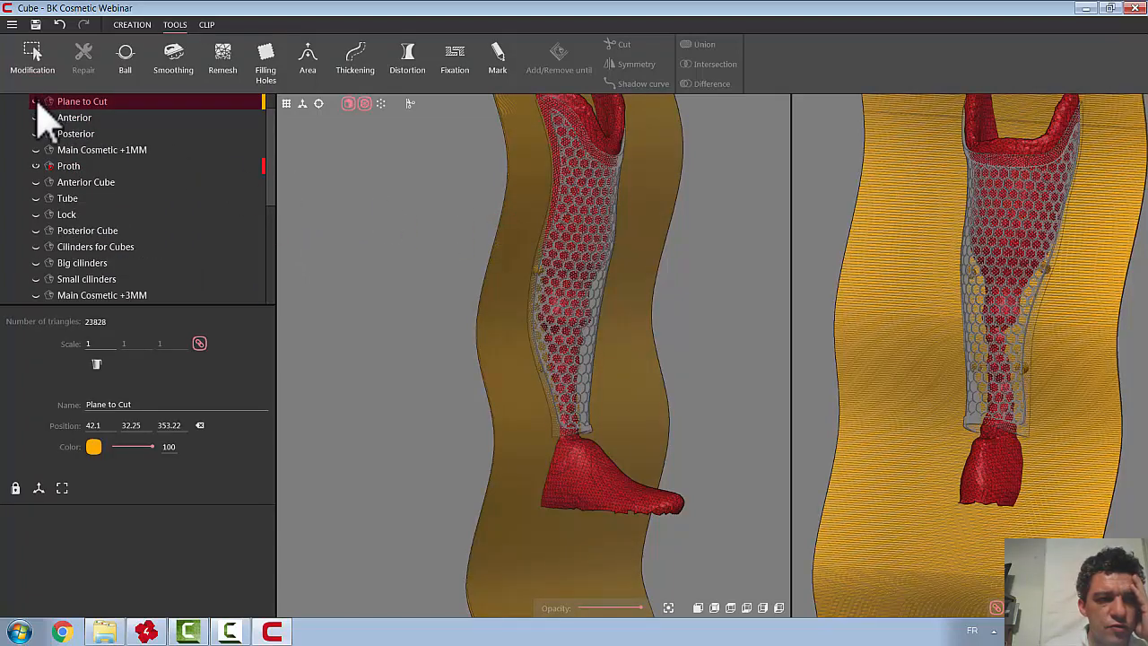
pyautogui.click(36, 102)
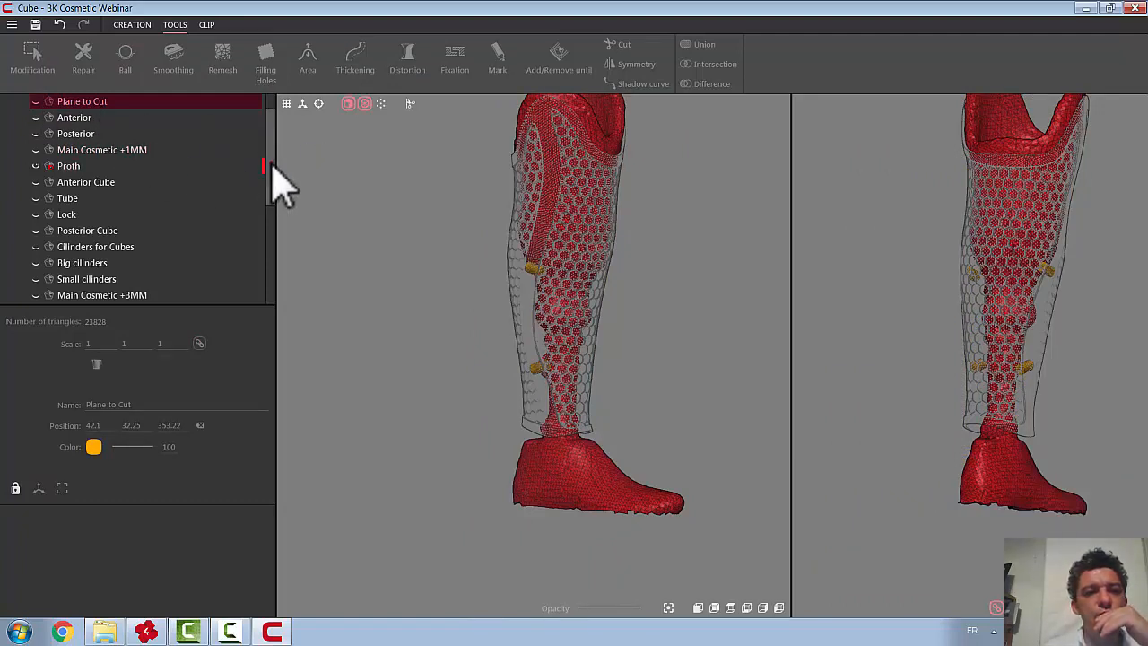
pyautogui.scroll(1, 274, 175)
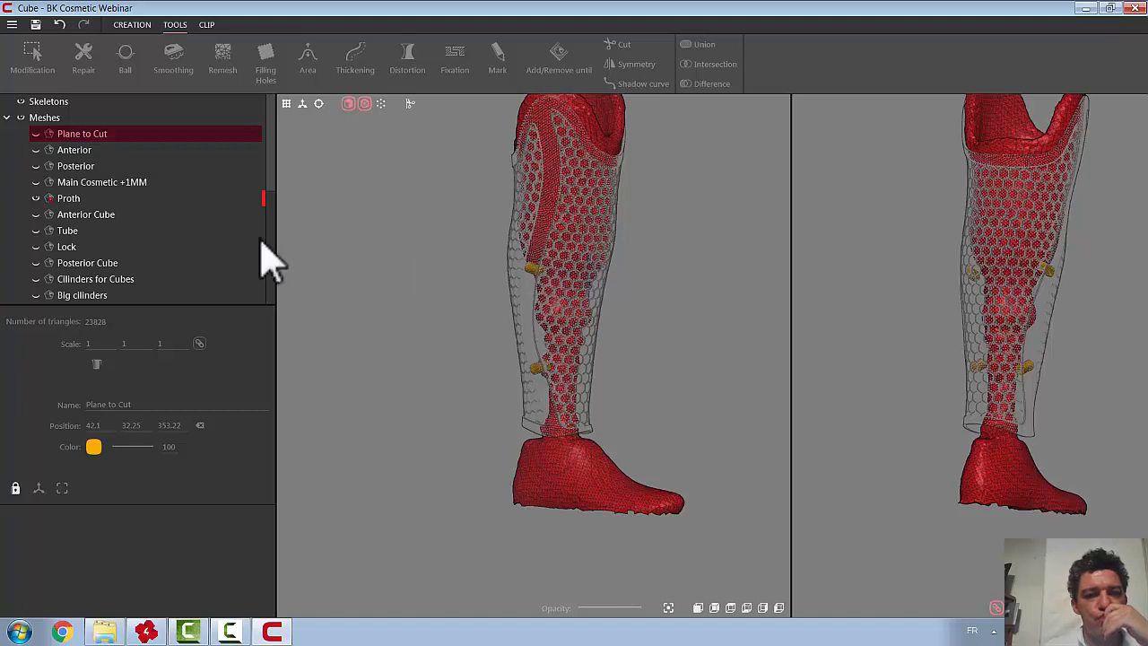
pyautogui.click(525, 309)
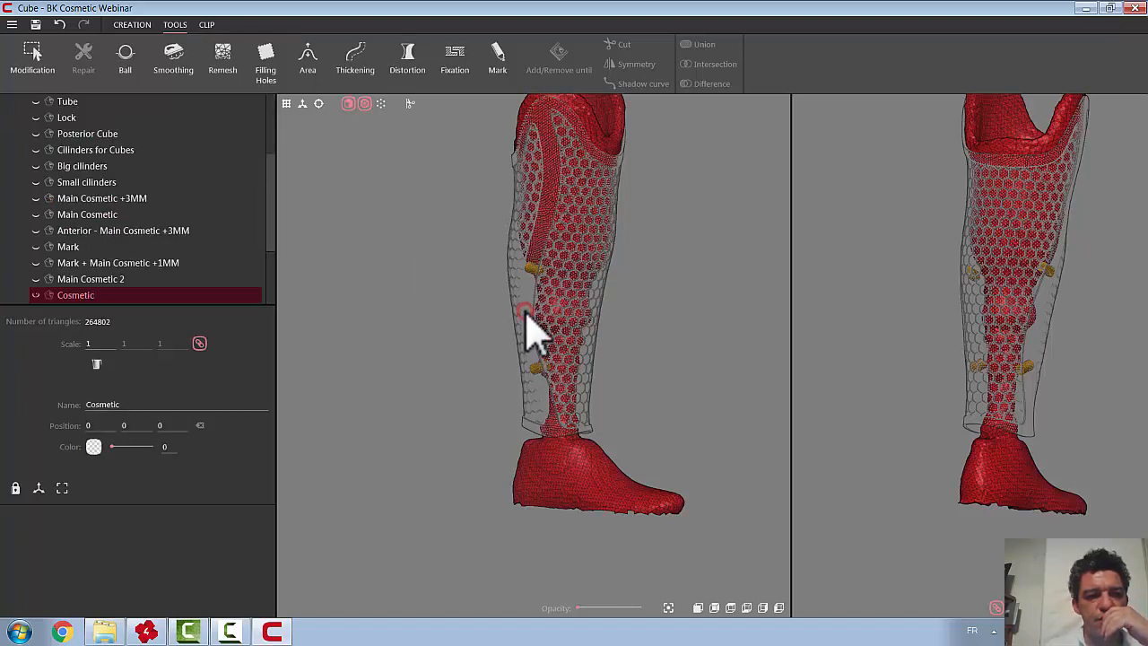
pyautogui.click(36, 295)
# Show the Tube mesh and reduce the opacity of Proth to 29 to view the tube inside it
pyautogui.moveTo(270, 209); pyautogui.dragTo(275, 181)
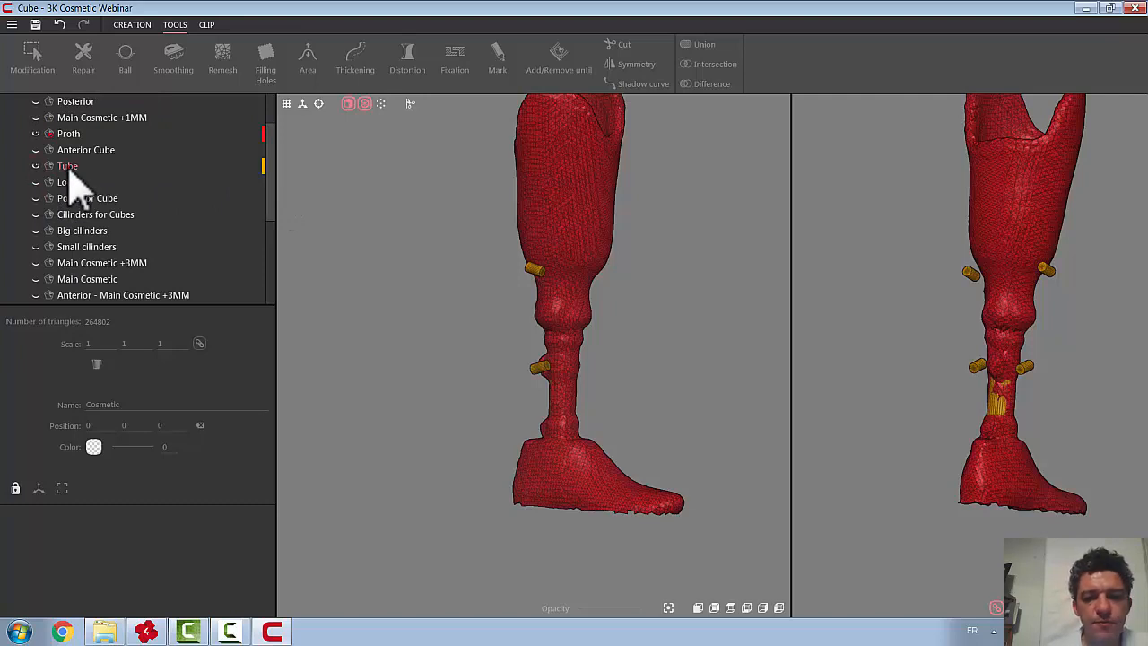
pyautogui.click(544, 200)
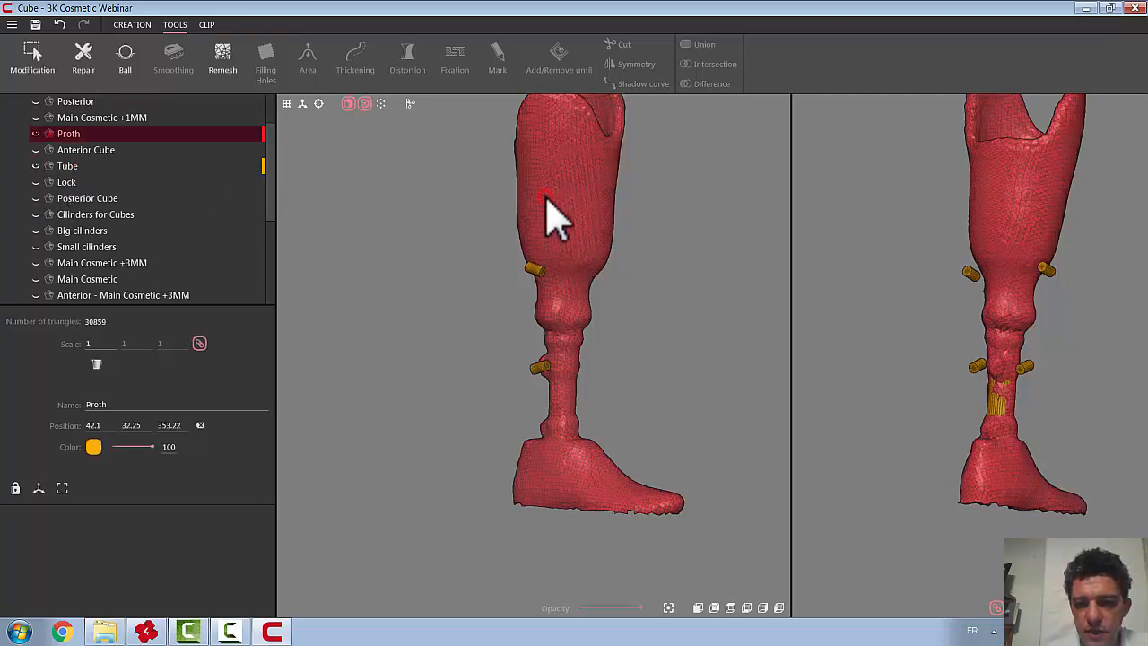
pyautogui.moveTo(640, 609); pyautogui.dragTo(599, 608)
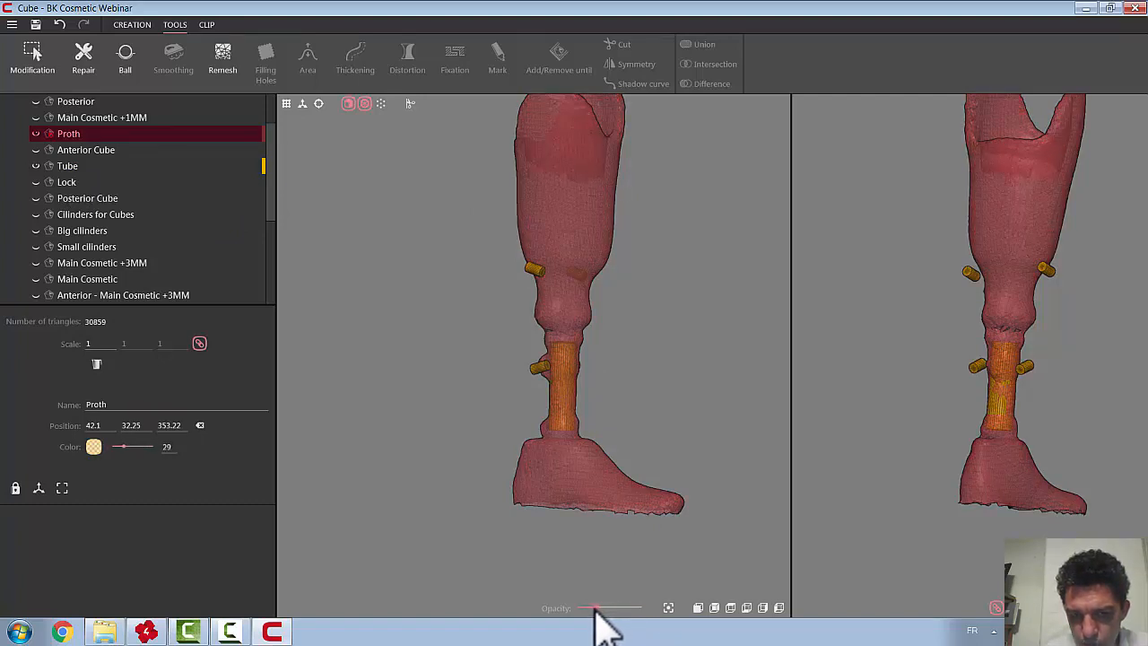
pyautogui.moveTo(709, 466); pyautogui.dragTo(637, 460, button='middle')
pyautogui.moveTo(579, 484); pyautogui.dragTo(741, 479)
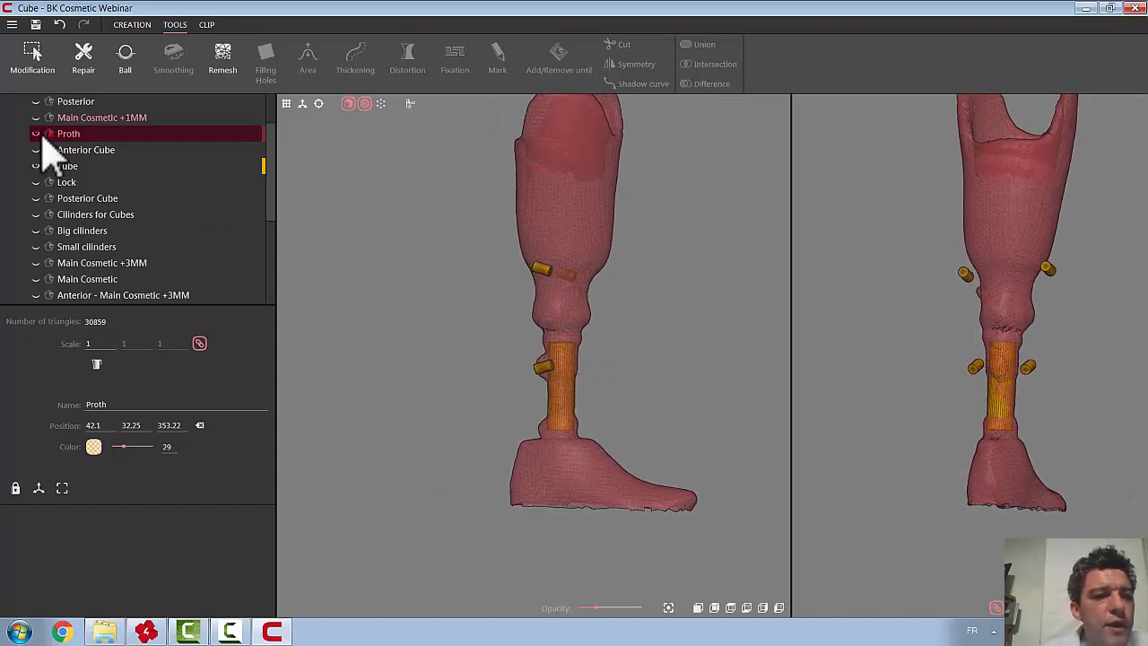
# Hide the Tube and show the Anterior Cube and Posterior Cube around the lower part of the prosthesis
pyautogui.click(37, 166)
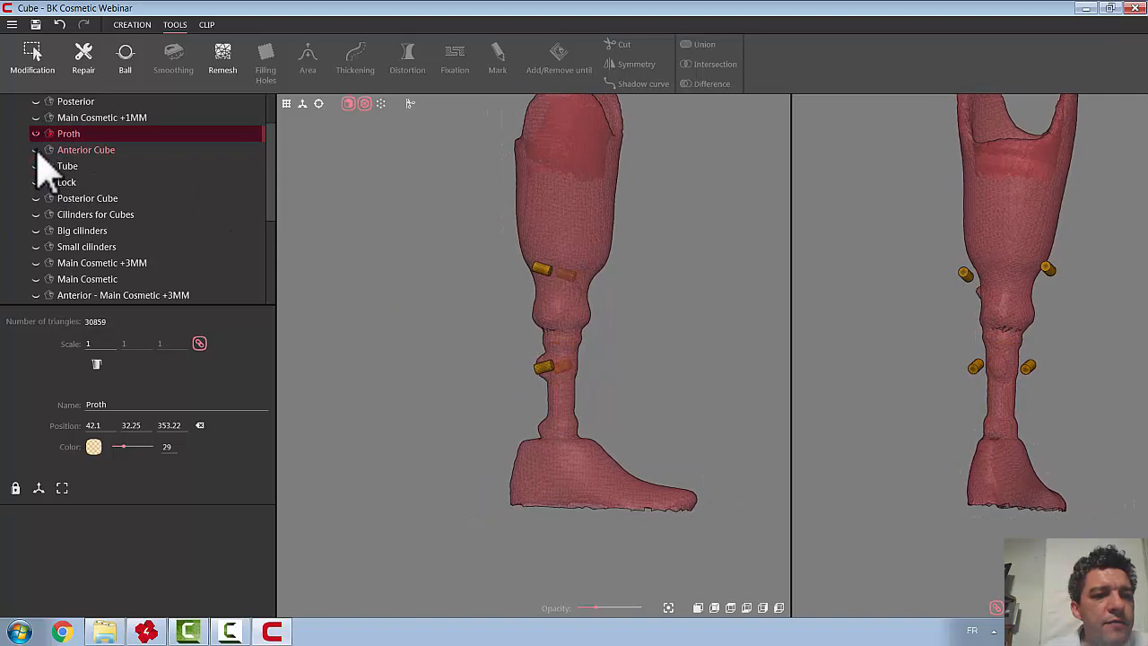
pyautogui.click(37, 150)
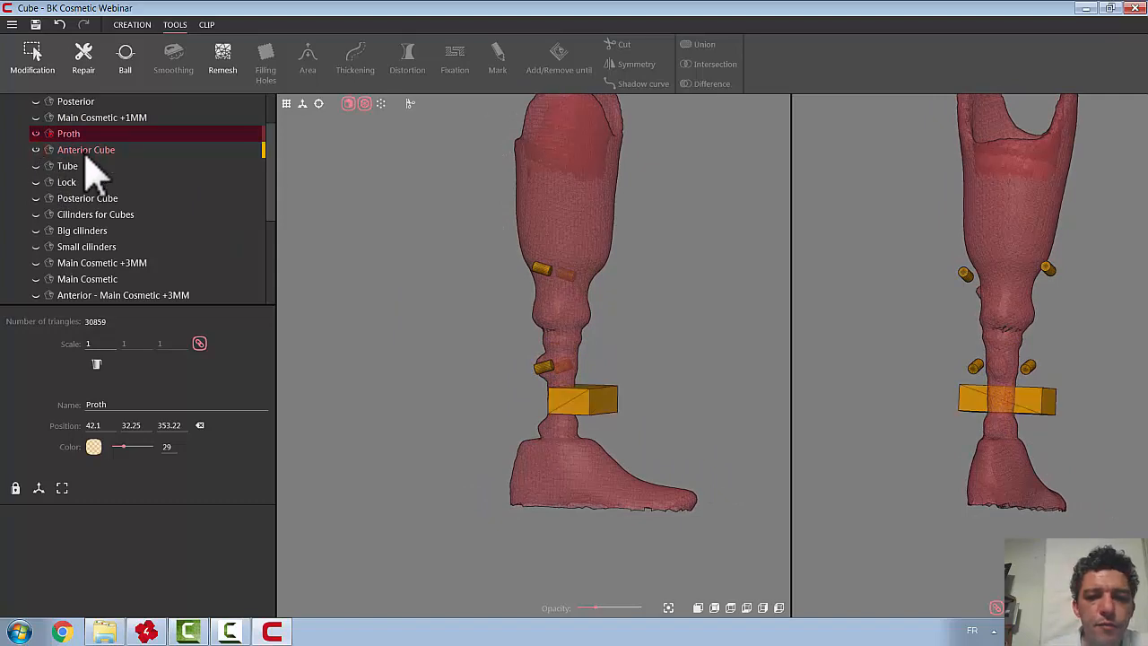
pyautogui.moveTo(655, 467); pyautogui.dragTo(461, 525)
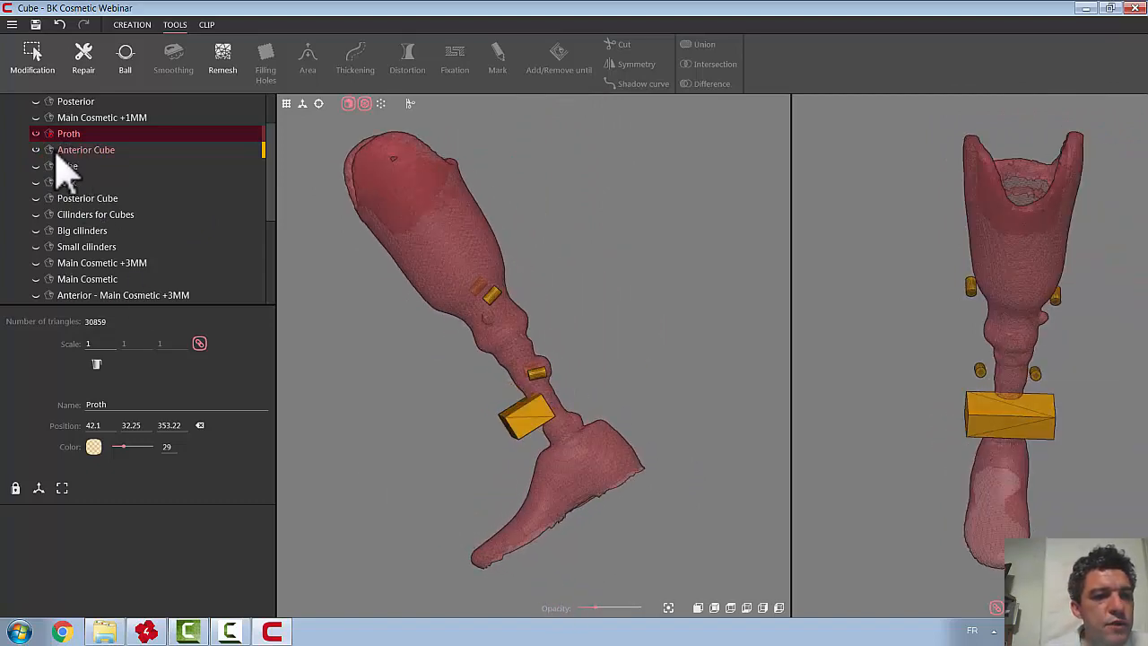
pyautogui.moveTo(687, 359); pyautogui.dragTo(552, 418)
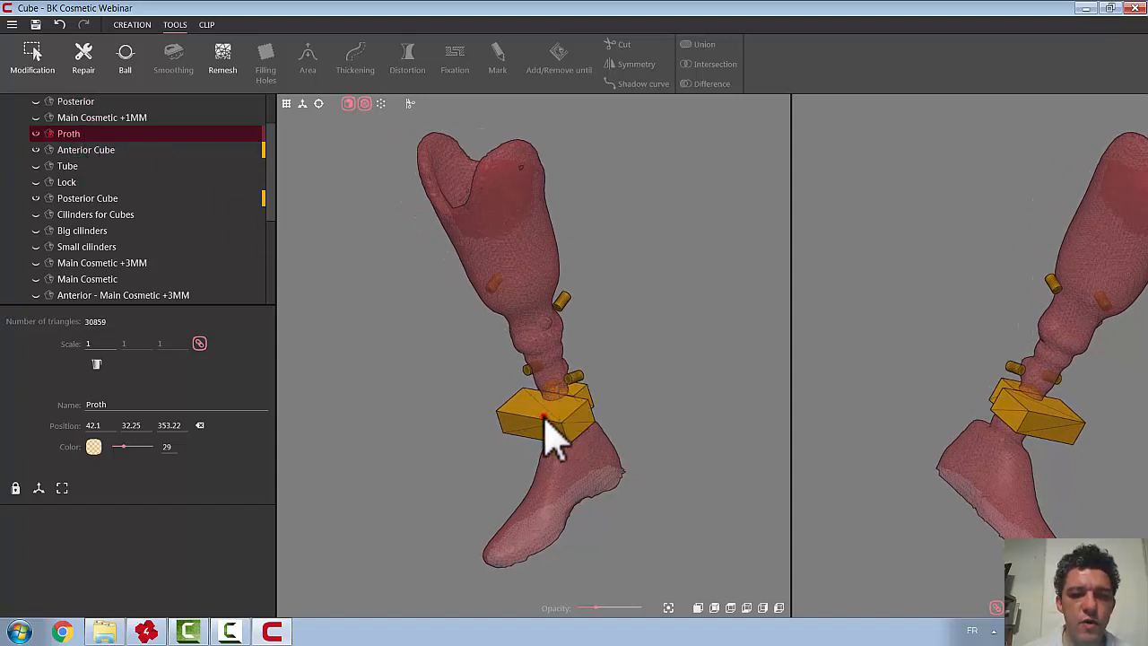
# Subtract the Tube from the Anterior Cube with Difference and rename the result Anterior Cube L
pyautogui.click(549, 433)
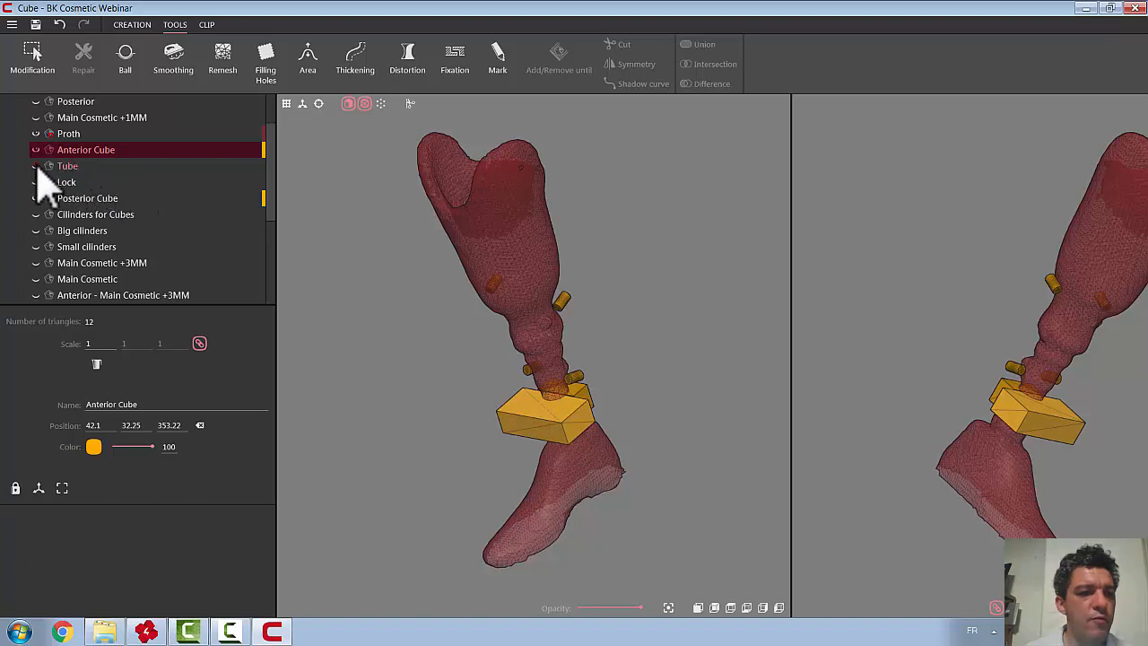
pyautogui.keyDown('ctrl'); pyautogui.click(68, 166); pyautogui.keyUp('ctrl')
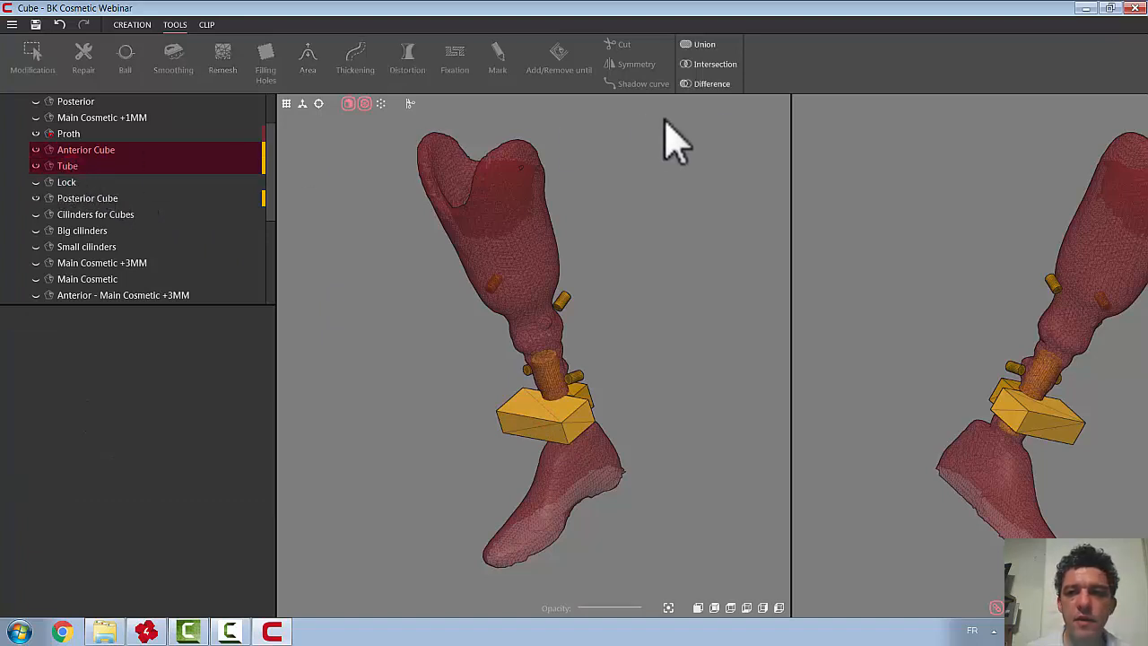
pyautogui.click(725, 84)
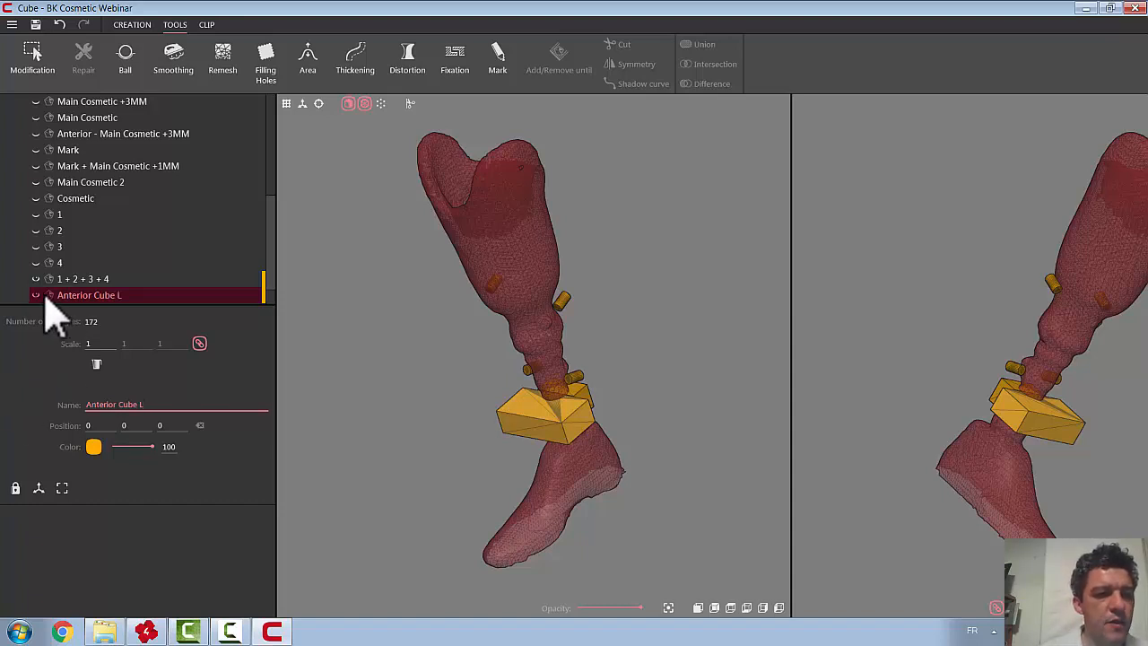
# Subtract the Tube from the Posterior Cube with Difference and rename the result Posterior Cube L
pyautogui.moveTo(661, 410); pyautogui.dragTo(610, 419)
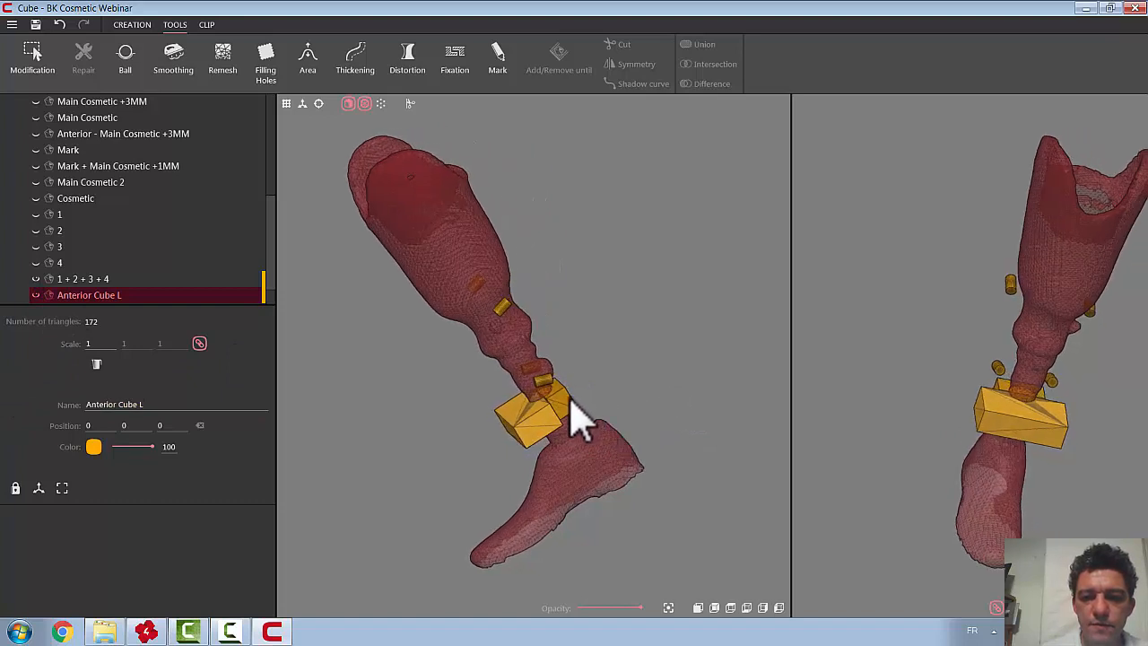
pyautogui.click(576, 418)
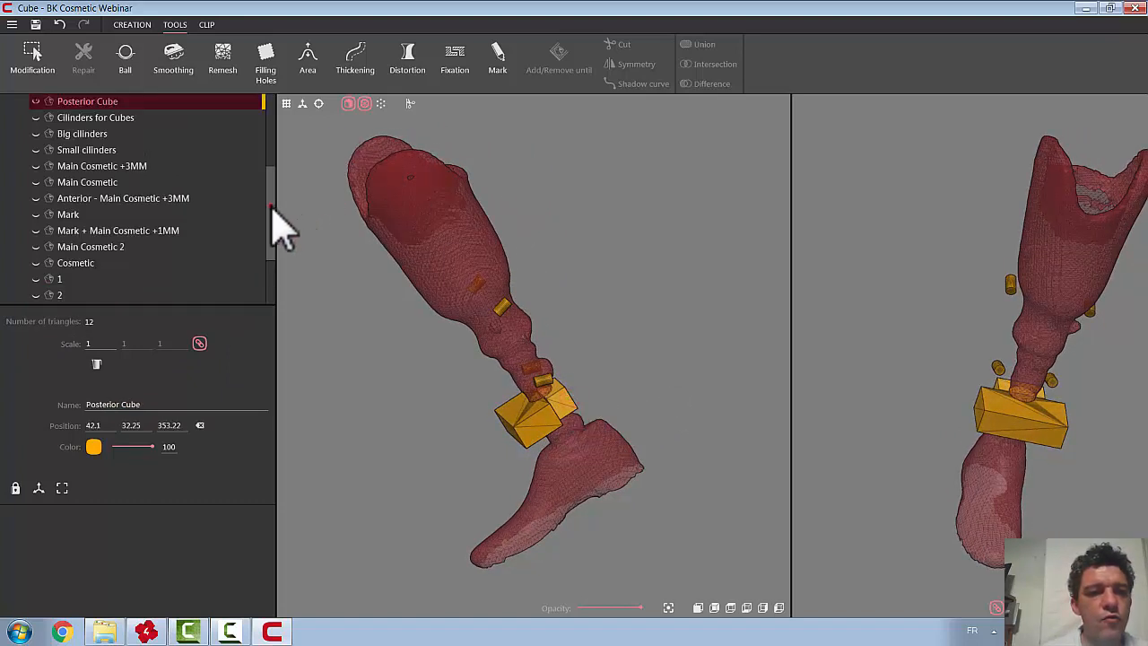
pyautogui.moveTo(272, 204); pyautogui.dragTo(269, 134)
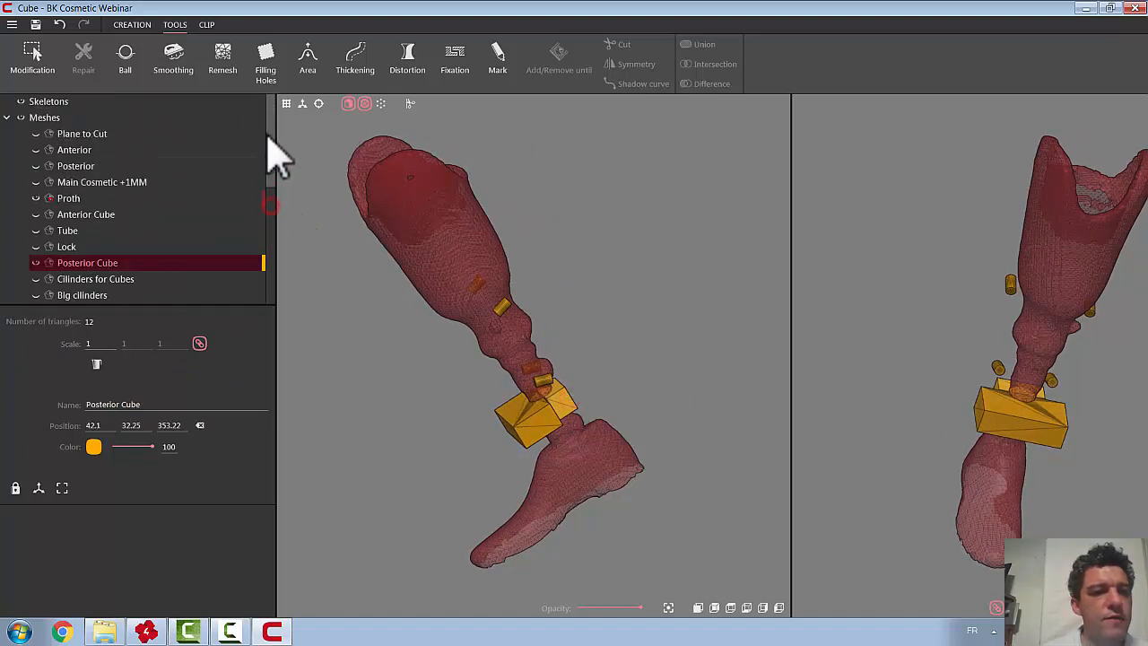
pyautogui.click(36, 230)
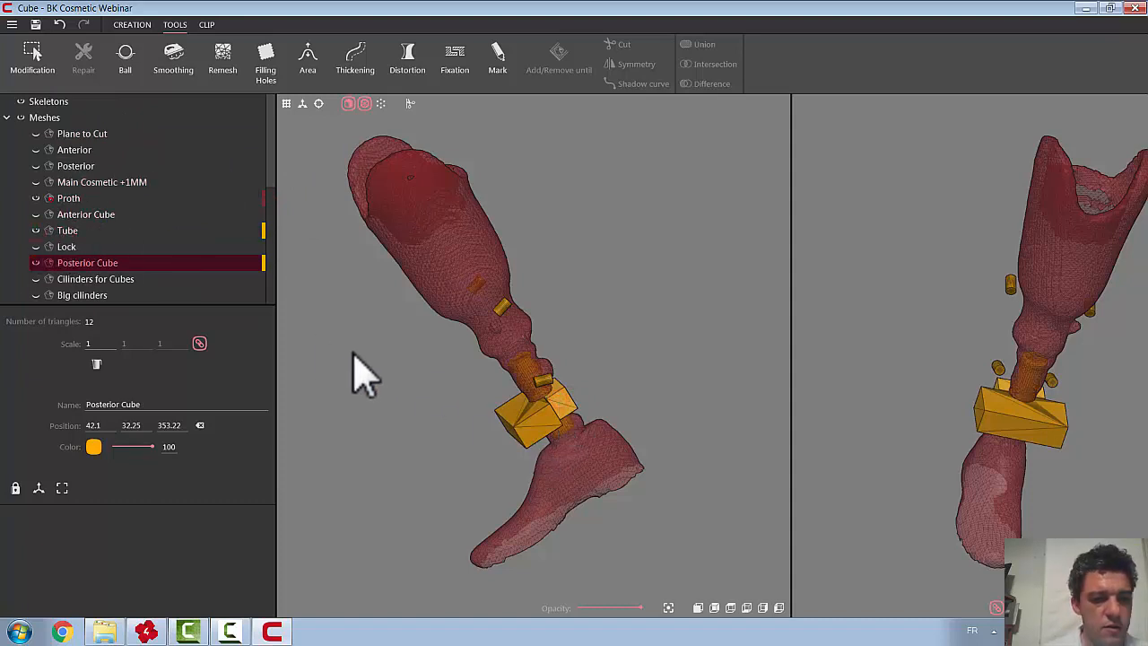
pyautogui.keyDown('ctrl'); pyautogui.click(71, 231); pyautogui.keyUp('ctrl')
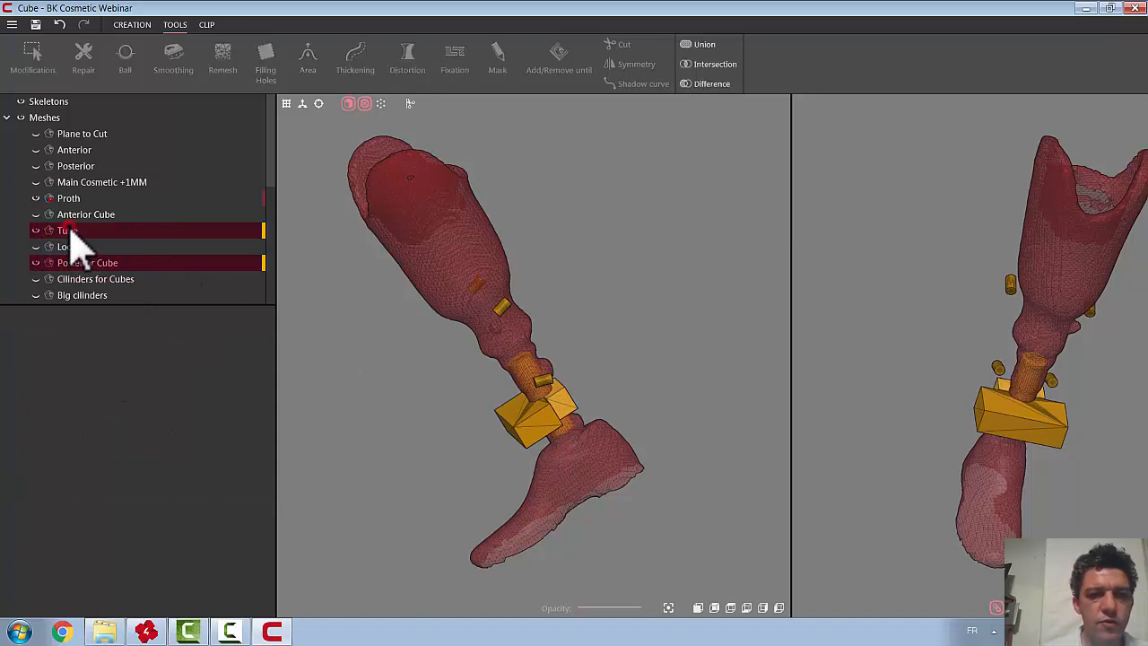
pyautogui.click(705, 83)
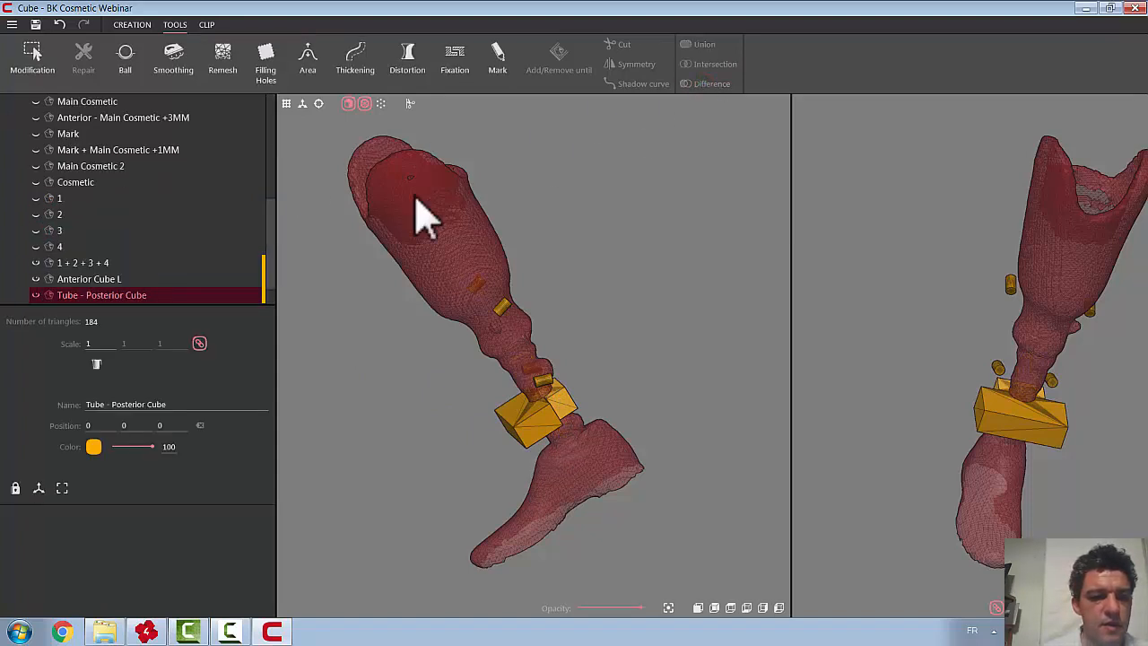
pyautogui.click(102, 404)
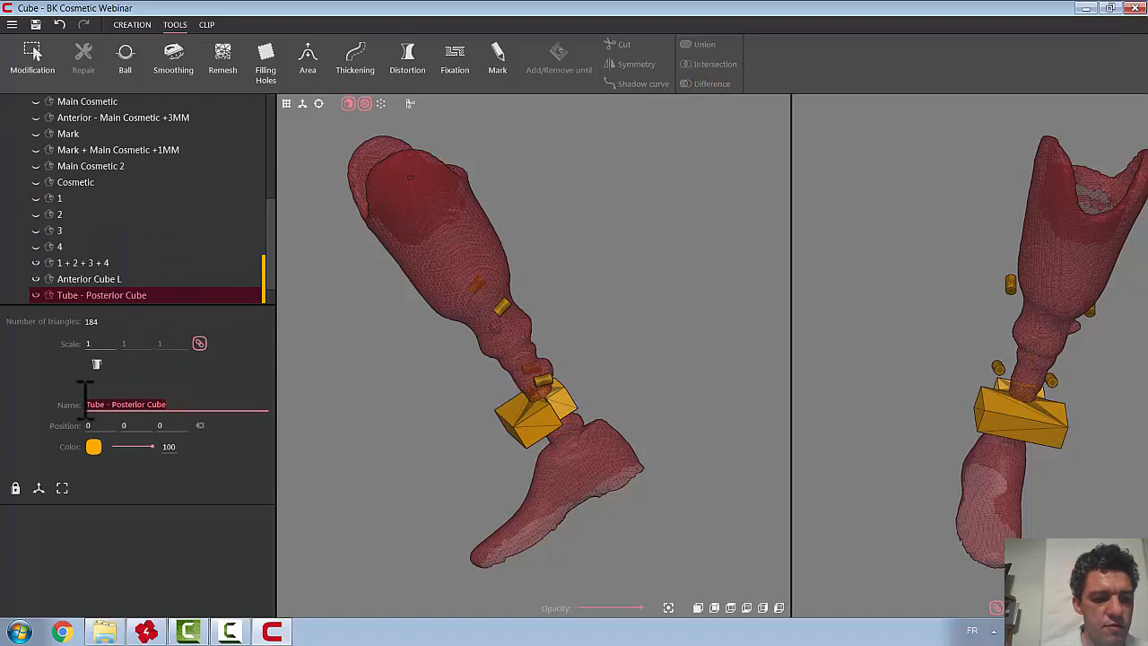
pyautogui.write('P')
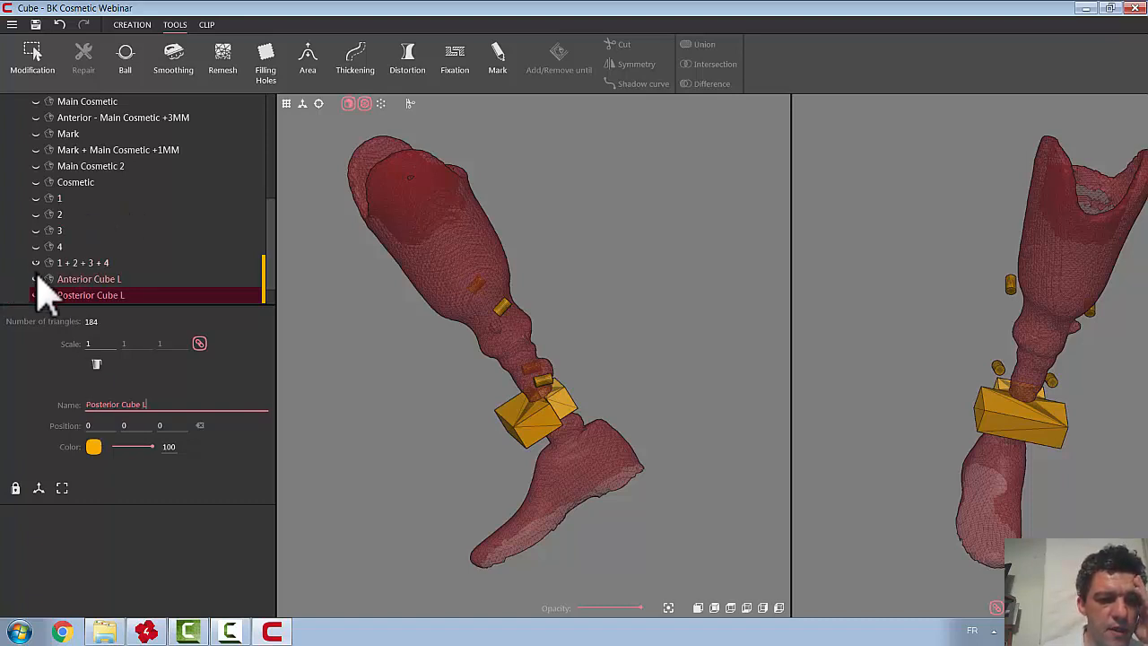
# Check the Small cilinders mesh, hide it again, and show Cilinders for Cubes instead
pyautogui.moveTo(278, 274); pyautogui.dragTo(265, 204)
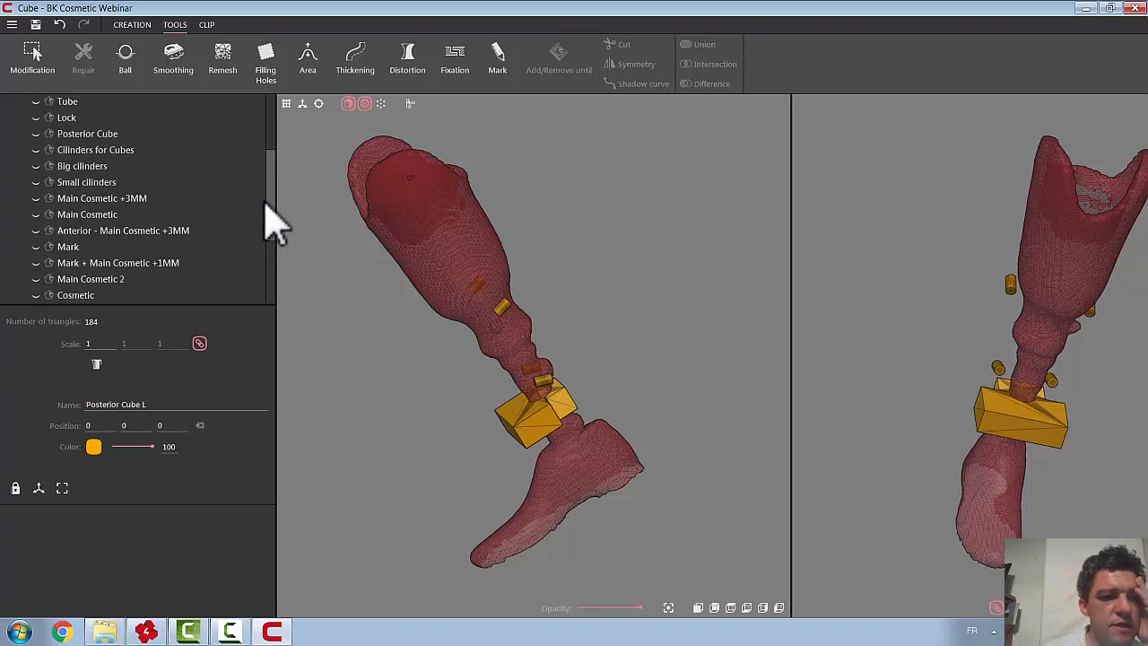
pyautogui.click(36, 182)
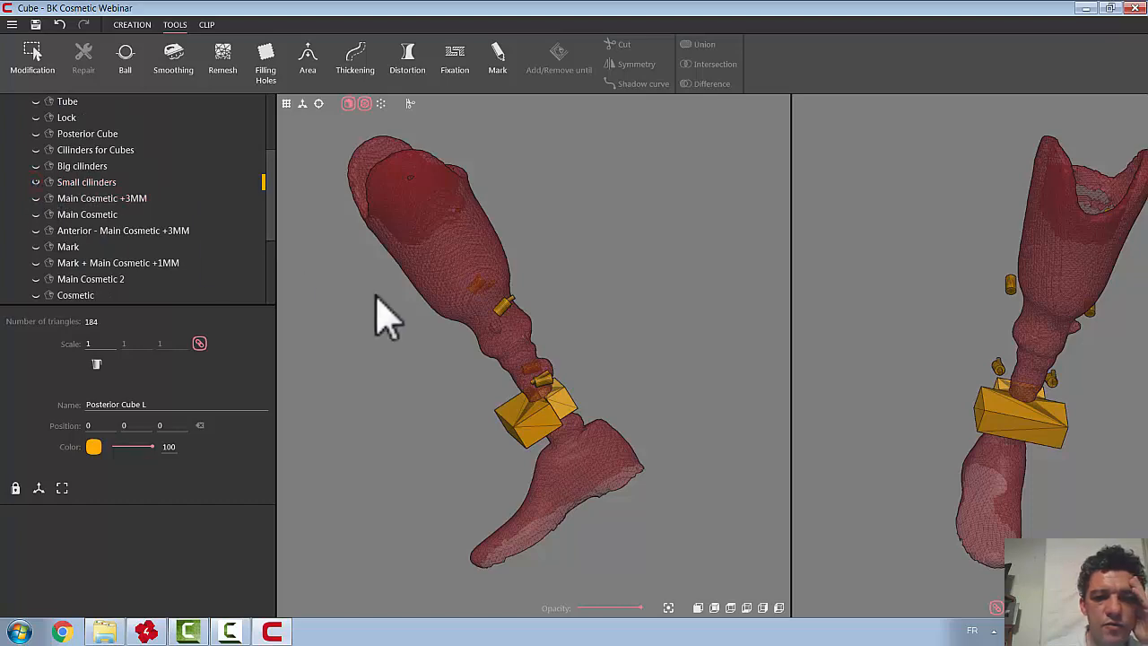
pyautogui.moveTo(620, 384); pyautogui.dragTo(531, 412)
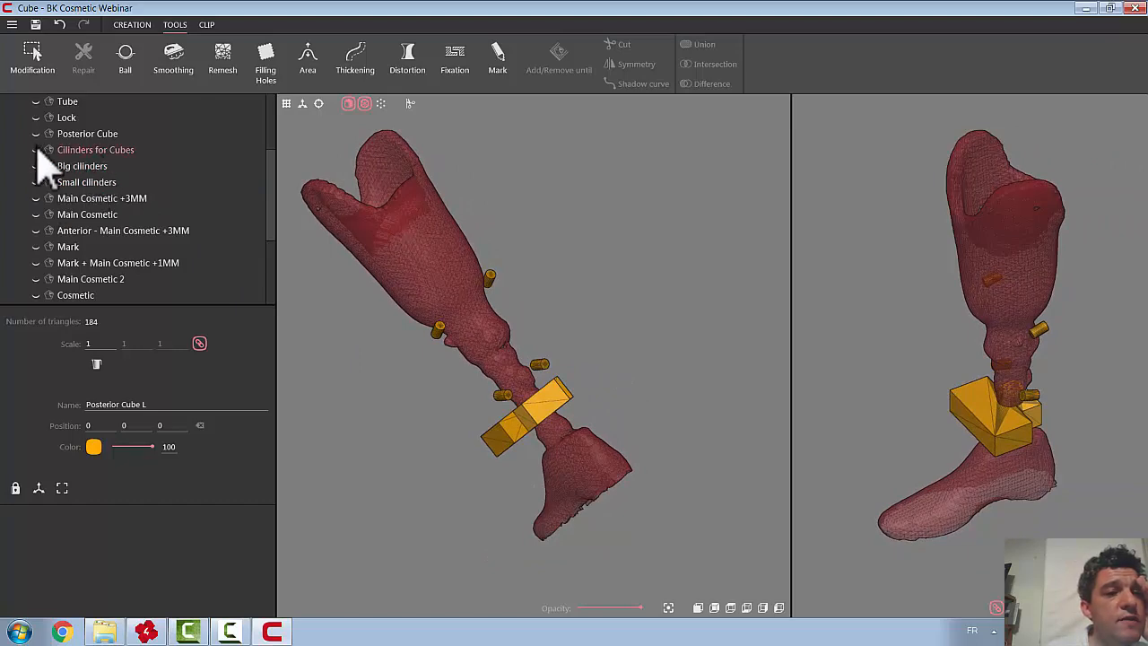
pyautogui.click(36, 150)
pyautogui.moveTo(654, 381)
pyautogui.mouseDown()
pyautogui.moveTo(728, 426)
pyautogui.moveTo(746, 405)
pyautogui.moveTo(579, 418)
pyautogui.mouseUp()
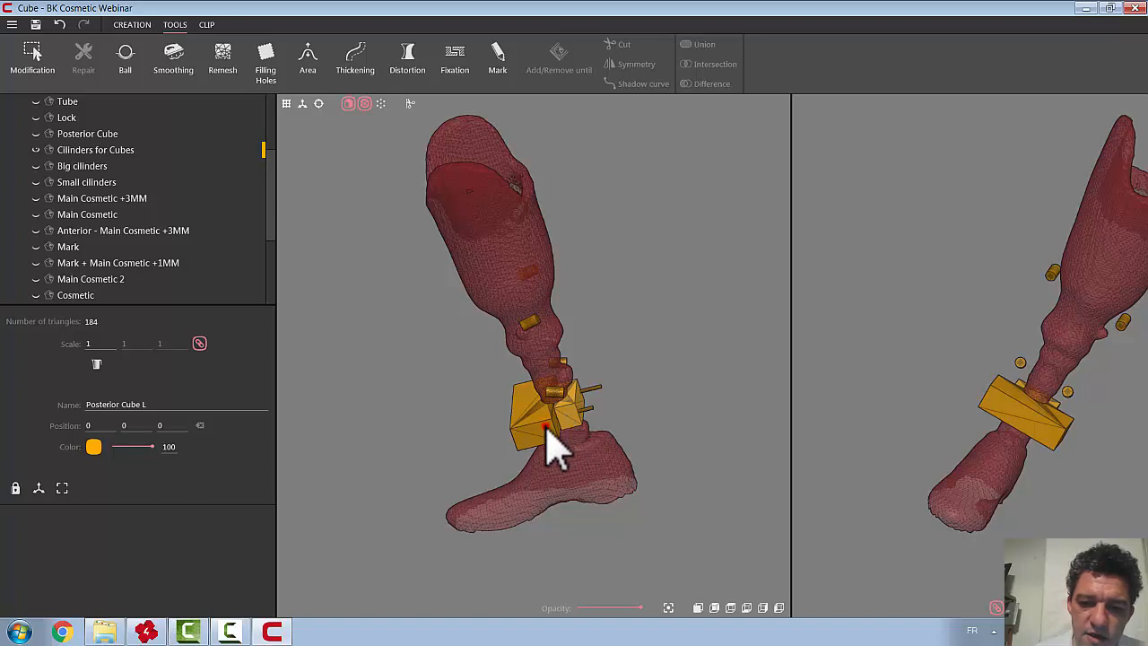
# Set the opacity of Anterior Cube L to 33 and Posterior Cube L to 58 to see the cylinders passing through them
pyautogui.click(548, 450)
pyautogui.moveTo(643, 608); pyautogui.dragTo(603, 601)
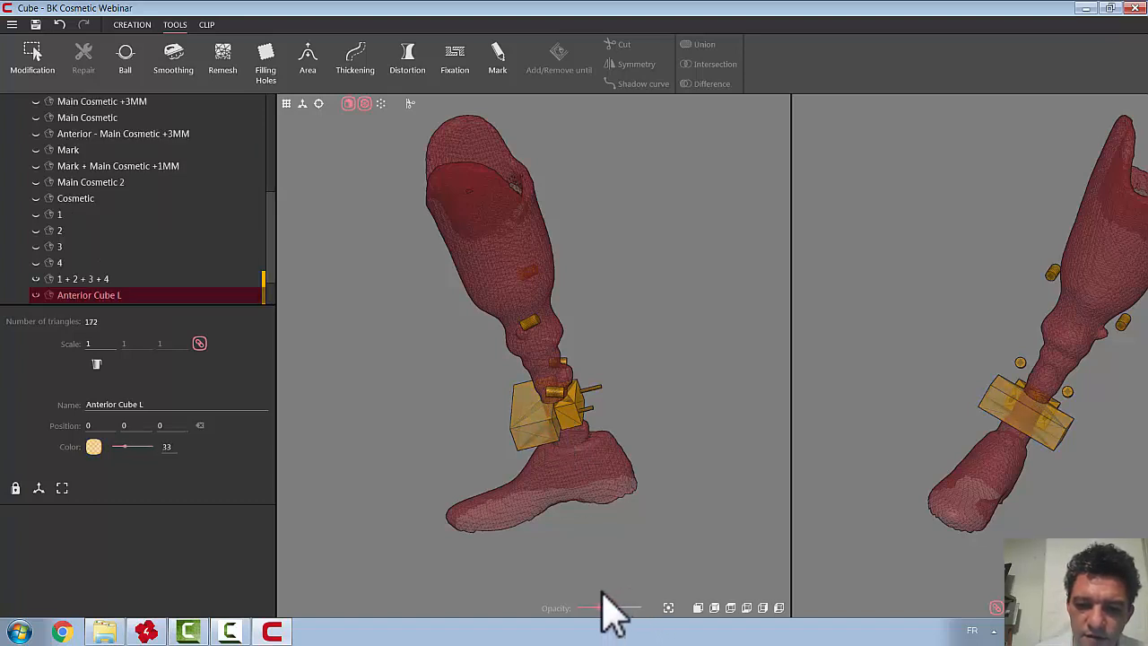
pyautogui.click(574, 436)
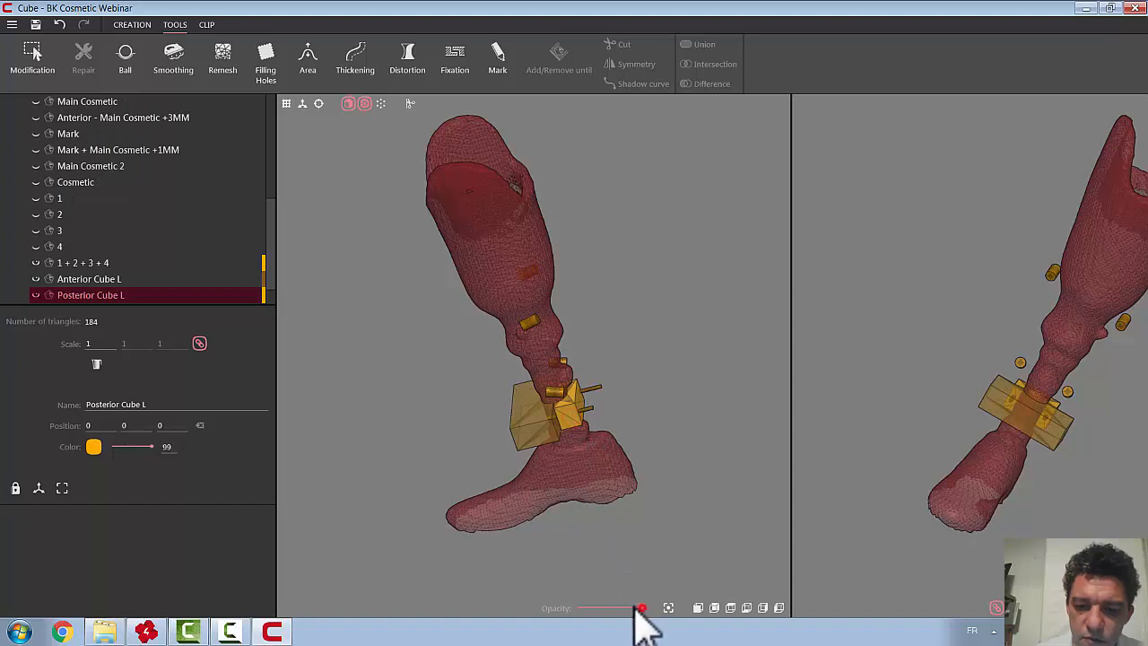
pyautogui.moveTo(640, 606); pyautogui.dragTo(615, 603)
pyautogui.moveTo(657, 504); pyautogui.dragTo(660, 448, button='middle')
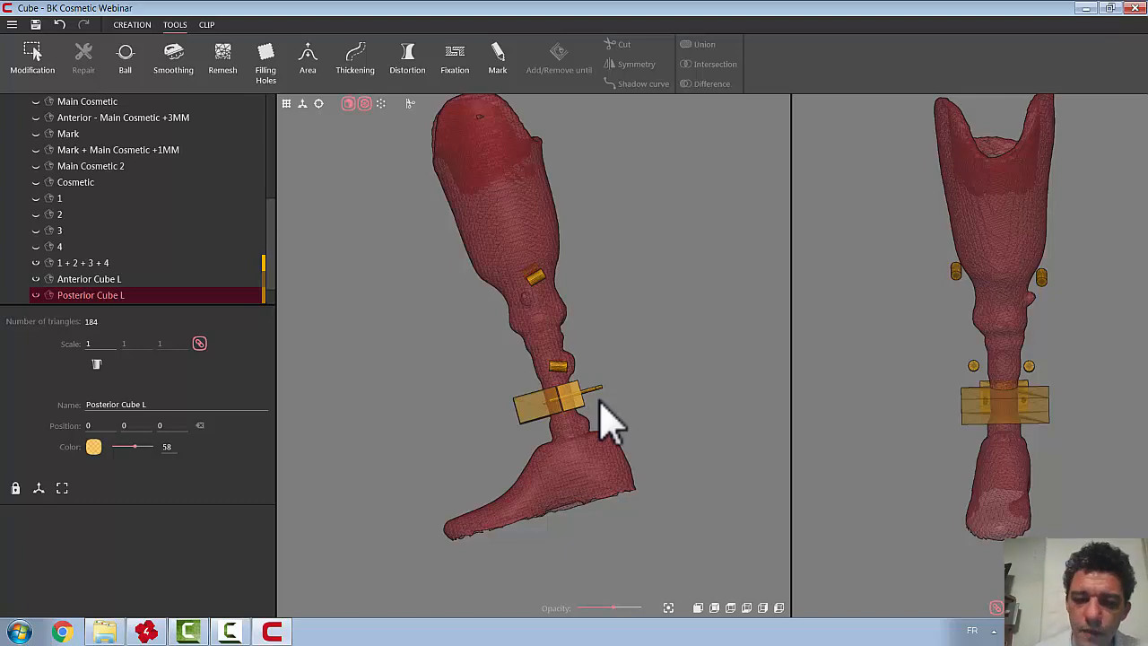
pyautogui.moveTo(622, 436); pyautogui.dragTo(600, 410, button='middle')
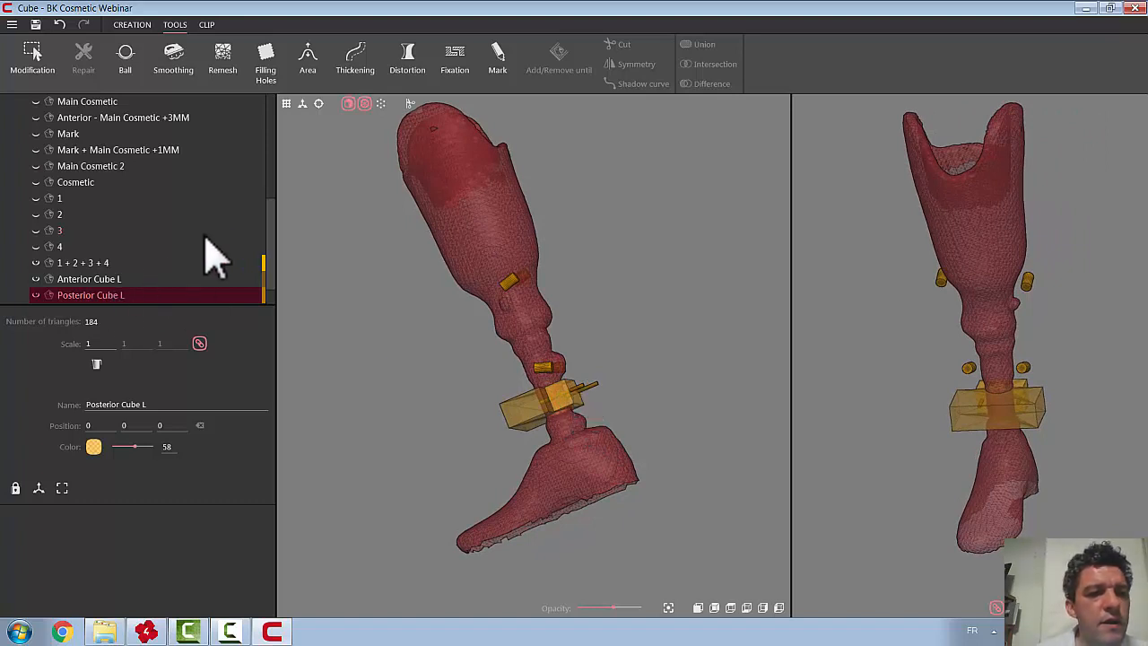
# Subtract Cilinders for Cubes from Posterior Cube L with Difference
pyautogui.moveTo(271, 225); pyautogui.dragTo(279, 229)
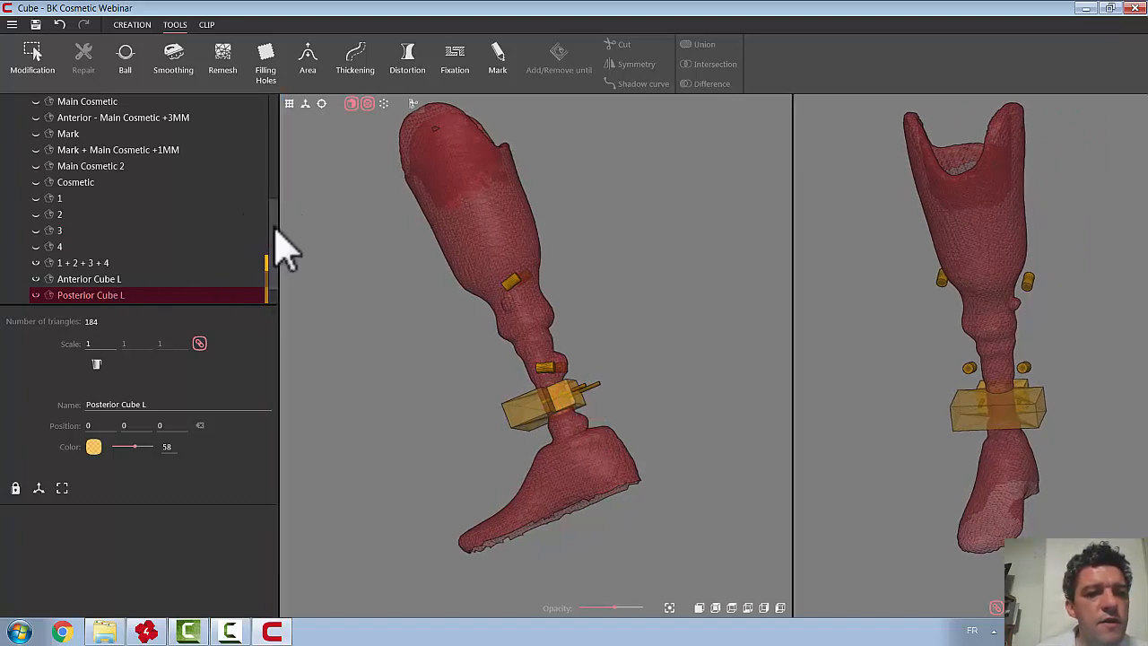
pyautogui.click(581, 388)
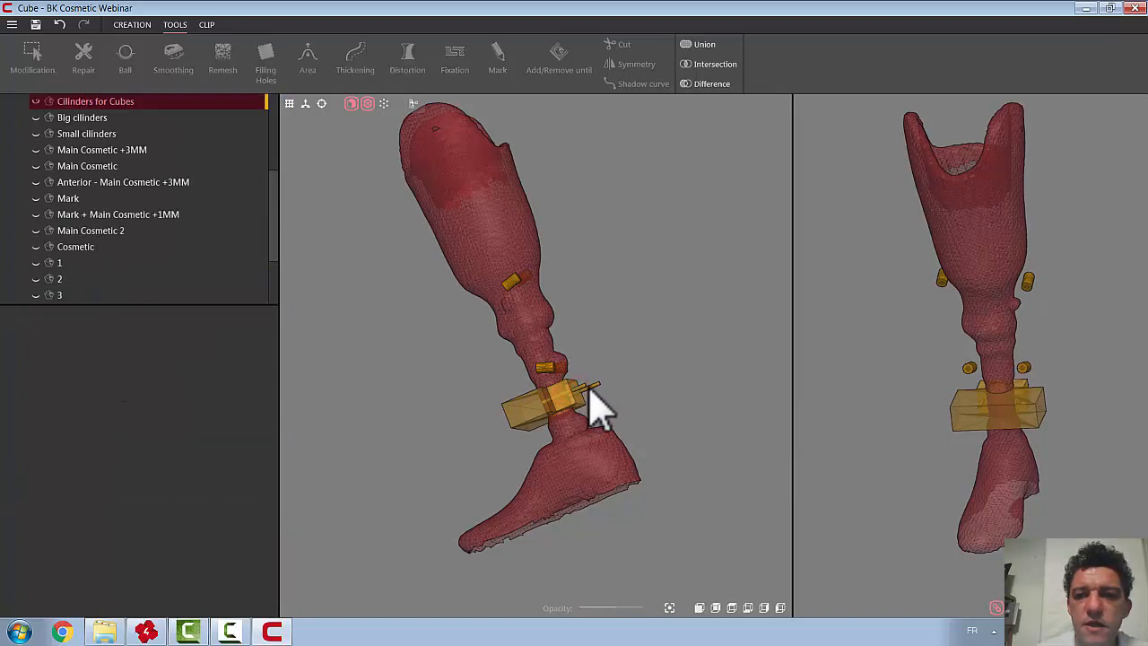
pyautogui.click(720, 84)
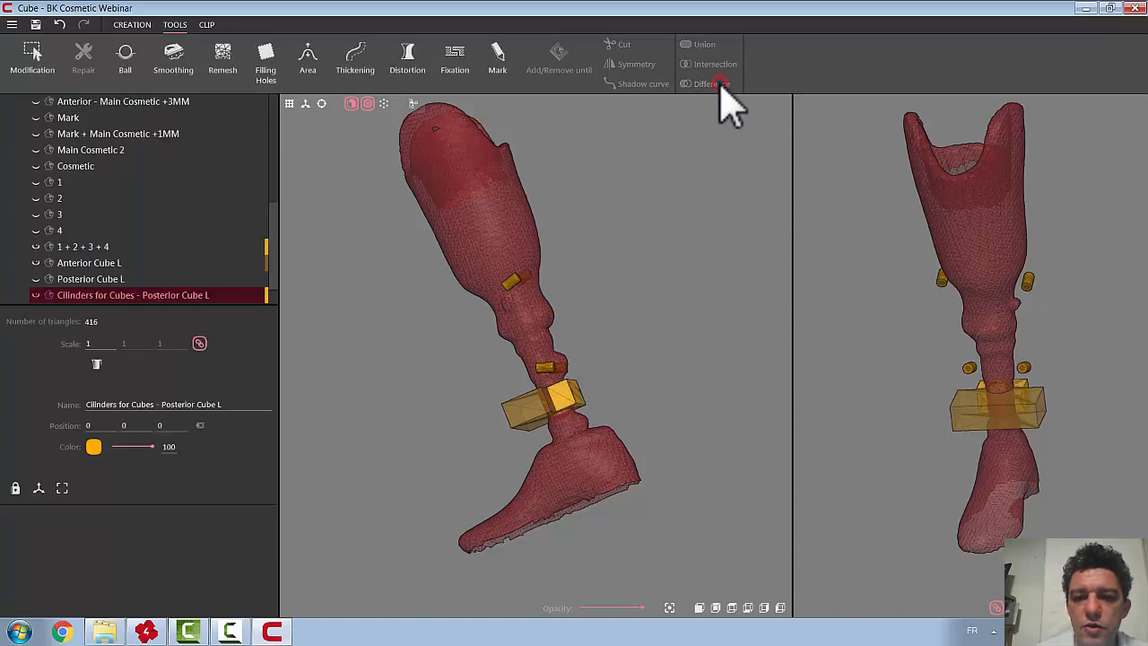
# Subtract Cilinders for Cubes from Anterior Cube L with Difference and rename the result ANterior Cube Last
pyautogui.click(529, 401)
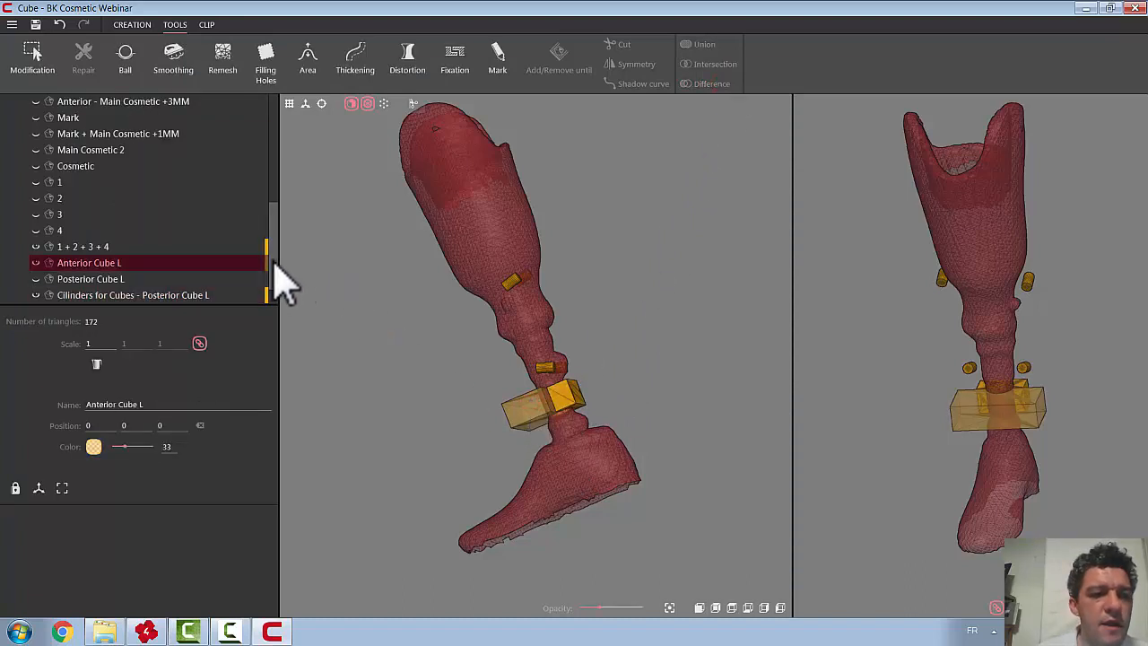
pyautogui.moveTo(274, 258); pyautogui.dragTo(274, 197)
pyautogui.scroll(1, 273, 199)
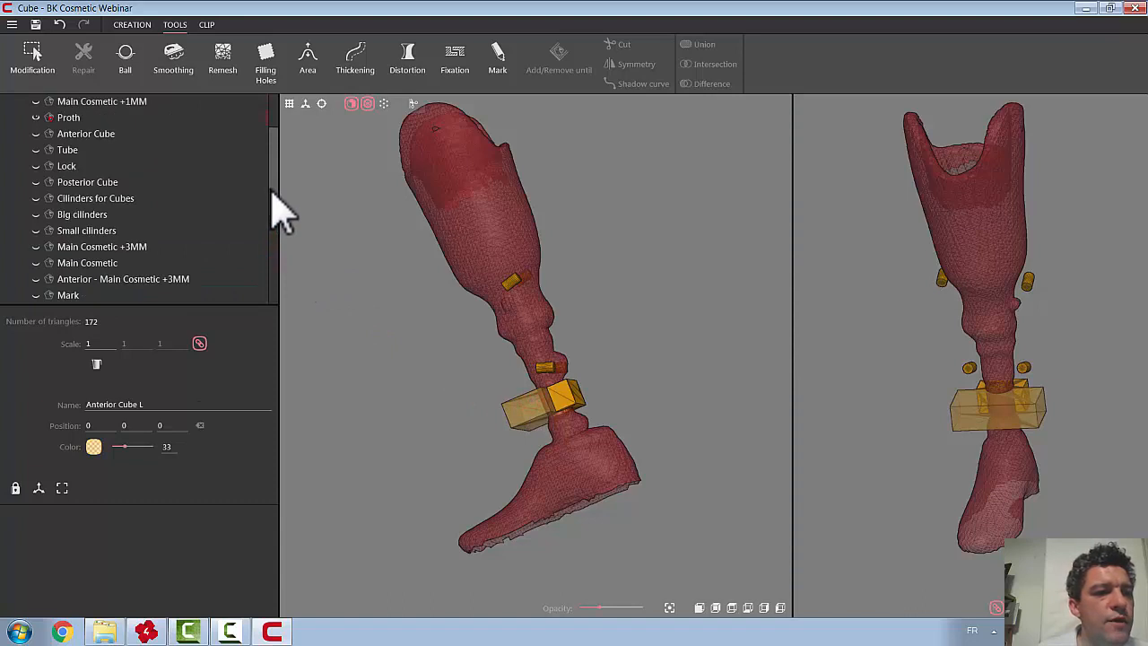
pyautogui.click(71, 198)
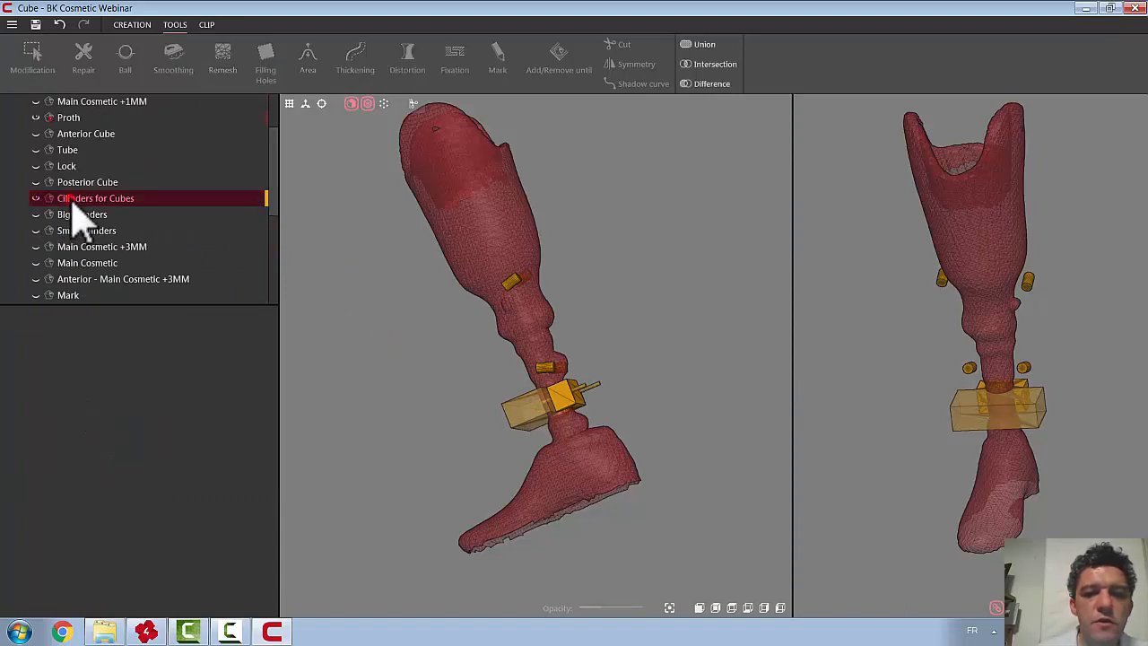
pyautogui.click(699, 85)
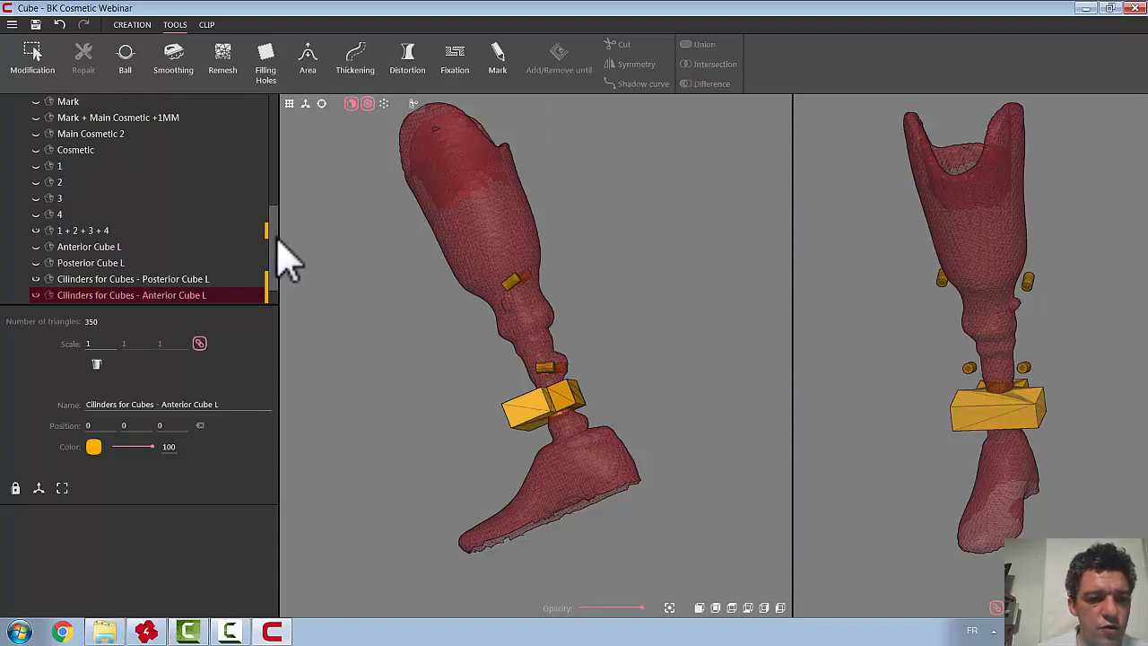
pyautogui.scroll(-1, 279, 251)
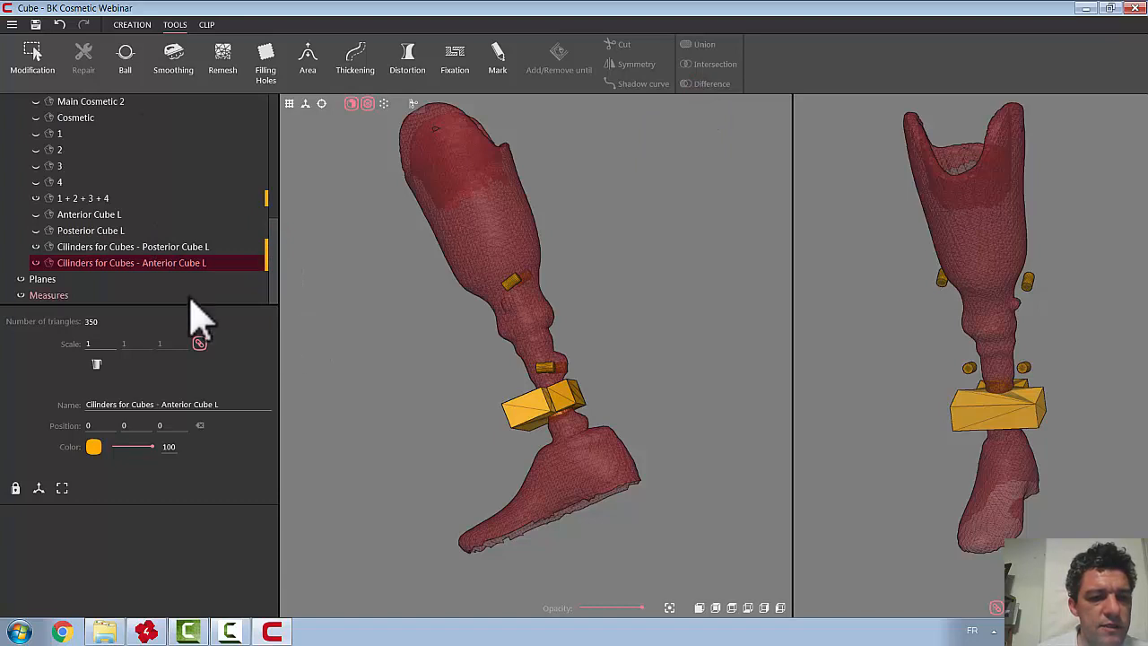
pyautogui.moveTo(226, 404); pyautogui.dragTo(87, 430)
pyautogui.write('ANterior Cube Last')
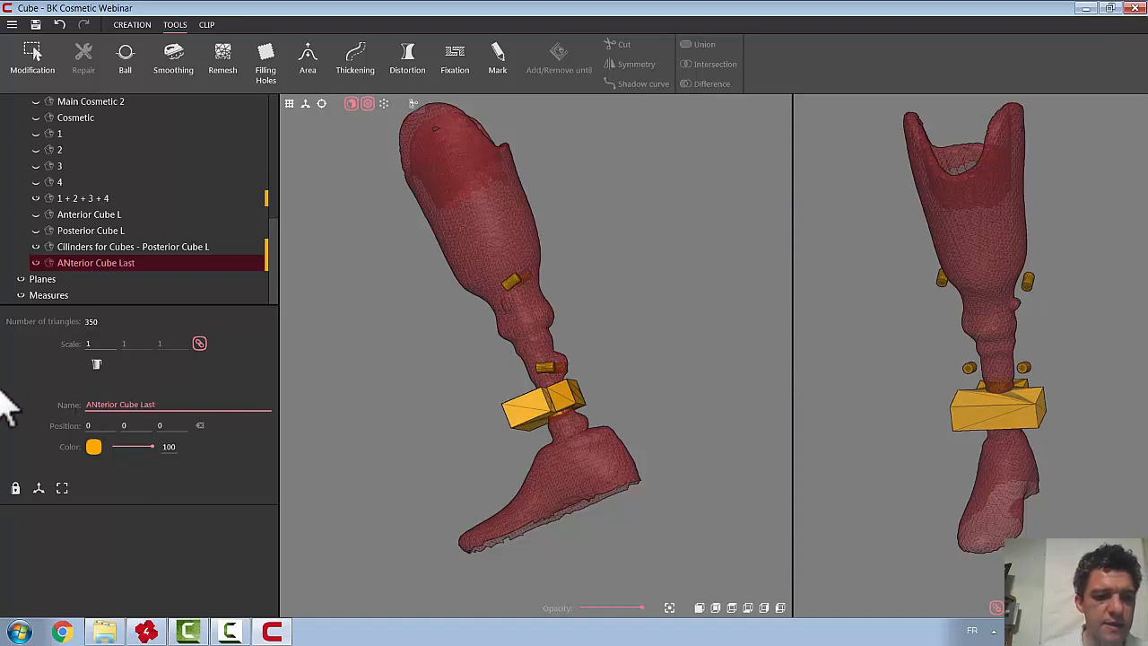
# Rename the cut posterior cube, Cilinders for Cubes - Posterior Cube L, as Posterior Cube Last
pyautogui.click(132, 251)
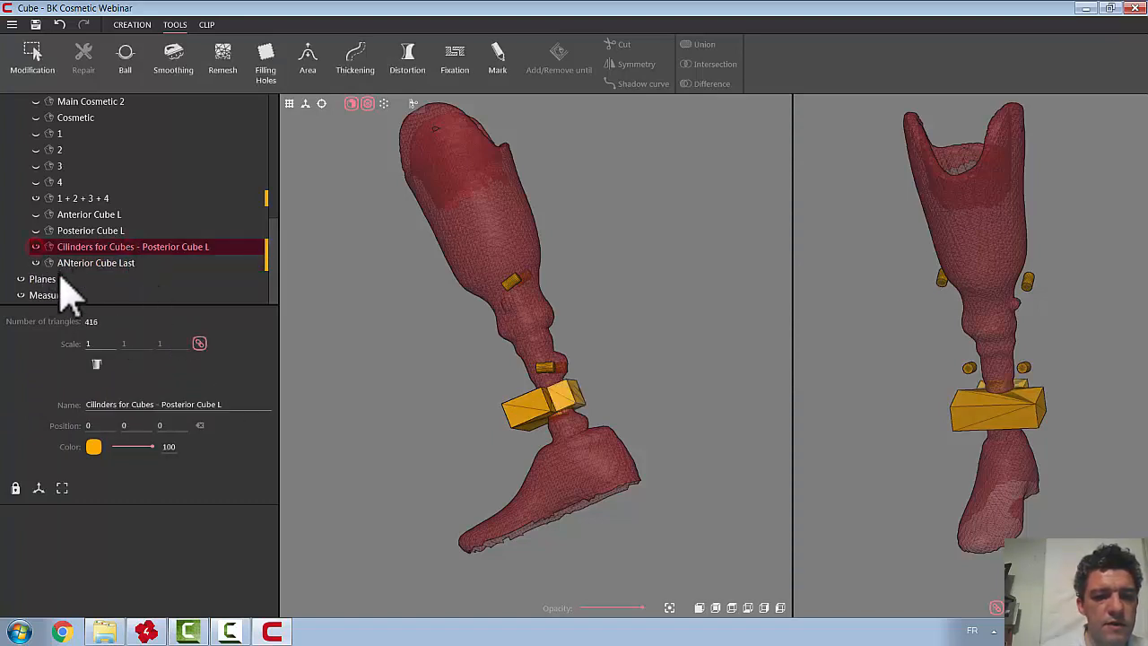
pyautogui.click(220, 405)
pyautogui.moveTo(220, 404); pyautogui.dragTo(96, 404)
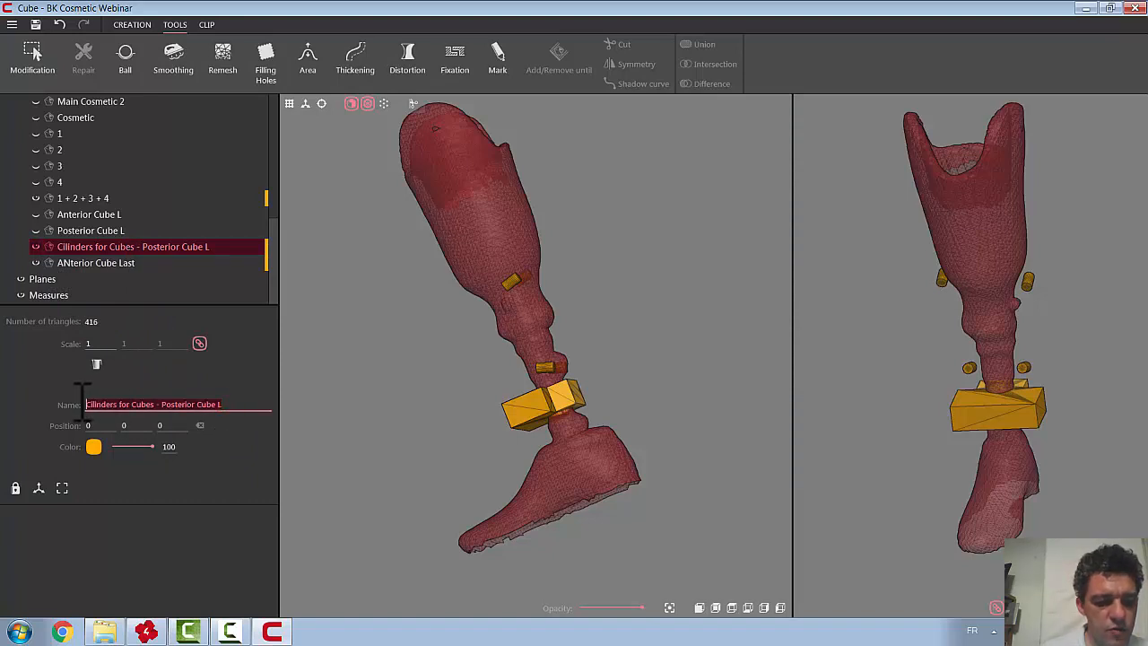
pyautogui.write('Posterior Cube Last')
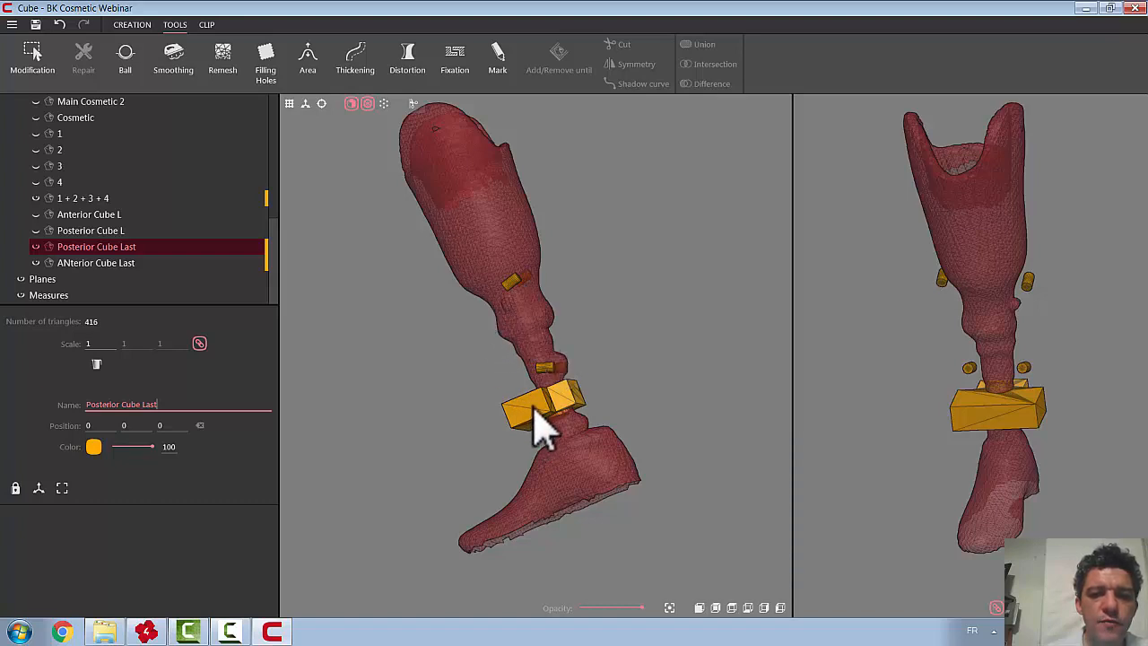
# Show the Cosmetic mesh and subtract it from ANterior Cube Last with Difference
pyautogui.click(36, 119)
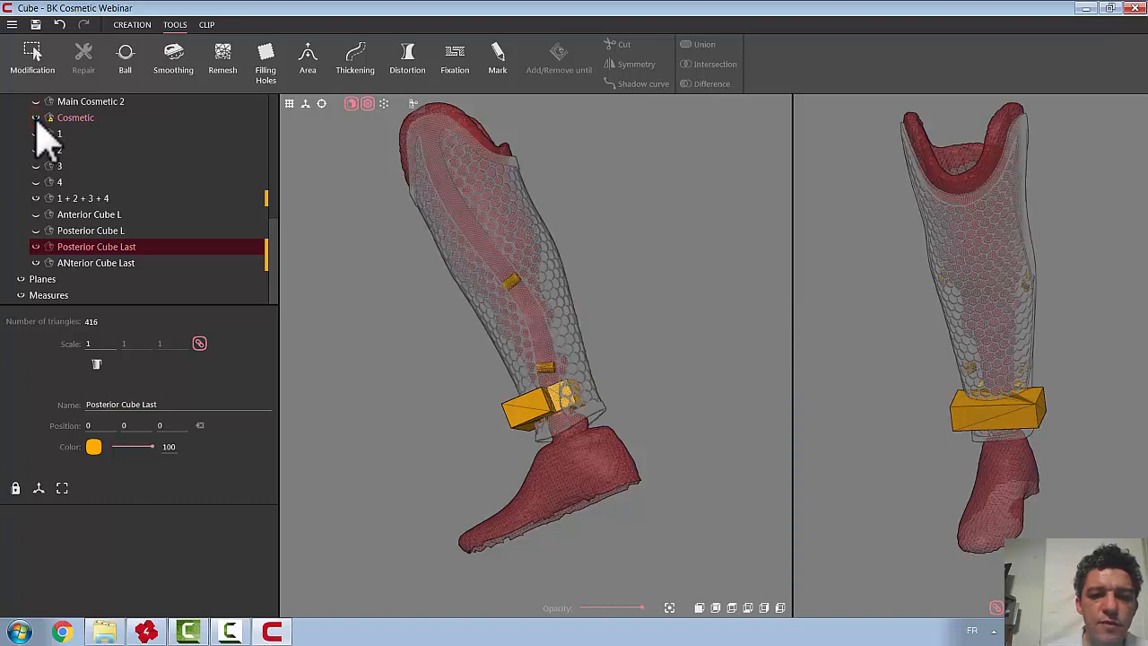
pyautogui.click(523, 413)
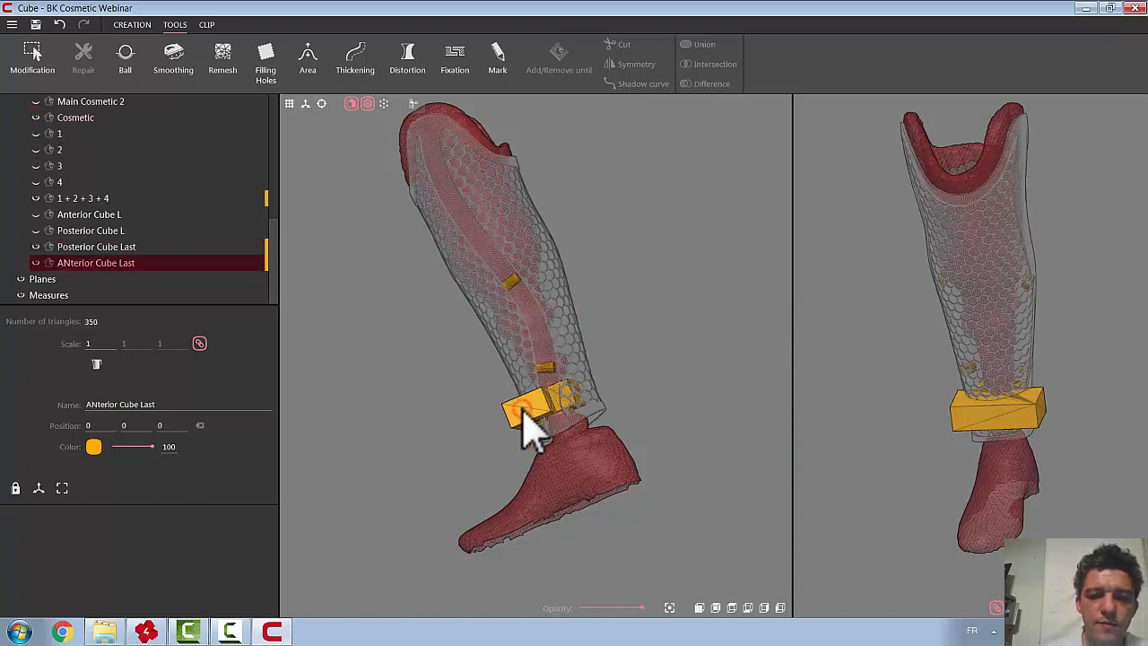
pyautogui.keyDown('ctrl'); pyautogui.click(533, 344); pyautogui.keyUp('ctrl')
pyautogui.moveTo(633, 403)
pyautogui.mouseDown()
pyautogui.moveTo(667, 461)
pyautogui.moveTo(717, 502)
pyautogui.moveTo(587, 462)
pyautogui.moveTo(548, 349)
pyautogui.mouseUp()
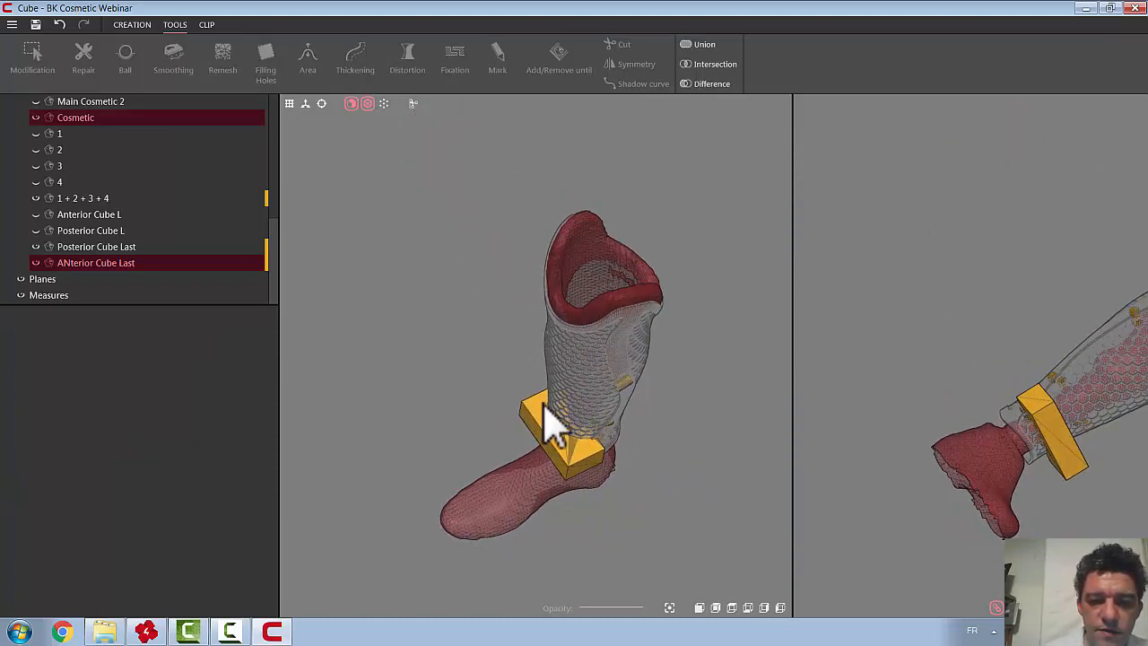
pyautogui.click(704, 84)
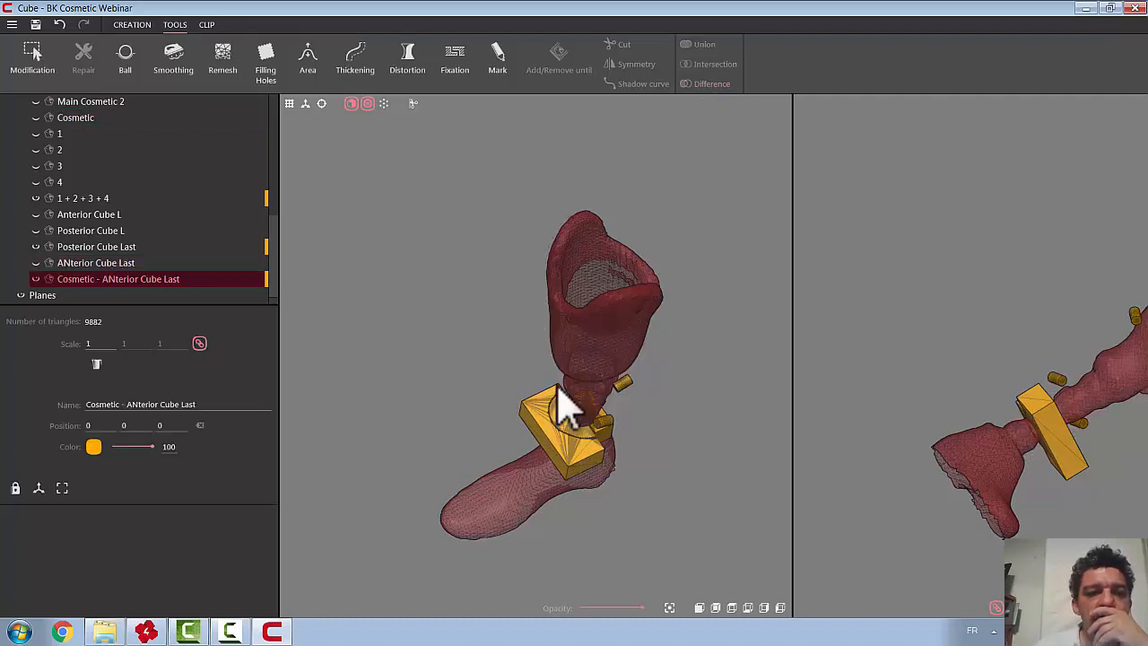
# Turn off the wireframe display and check the curved cut through the anterior cube up close
pyautogui.moveTo(648, 430); pyautogui.dragTo(598, 406, button='middle')
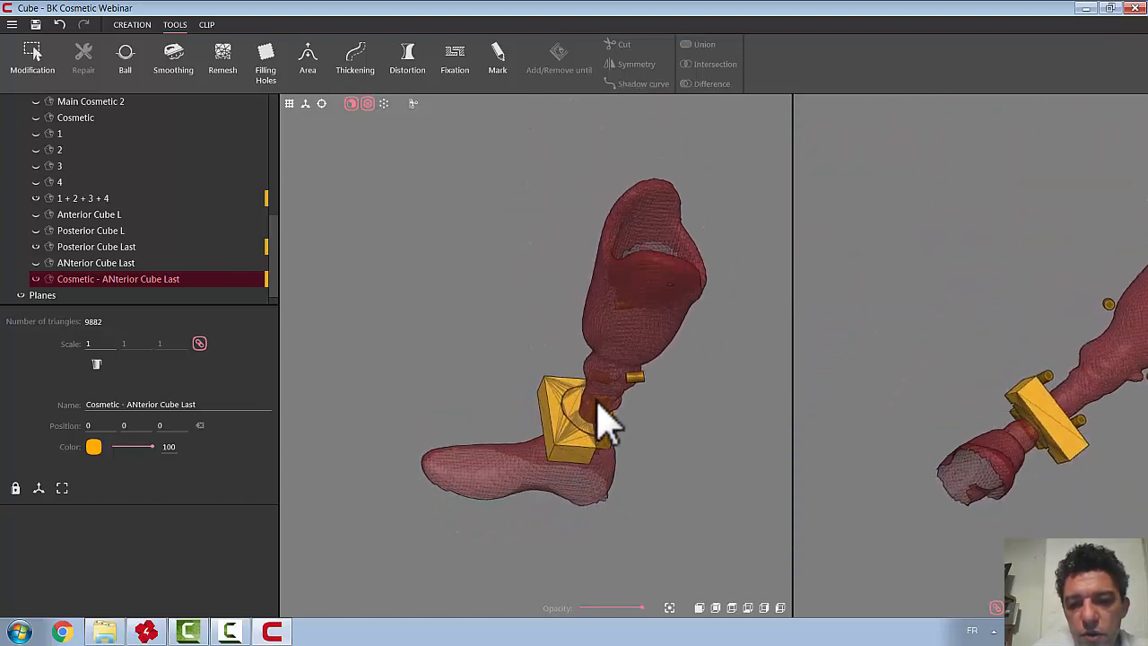
pyautogui.click(367, 103)
pyautogui.scroll(2, 602, 426)
pyautogui.scroll(5, 607, 424)
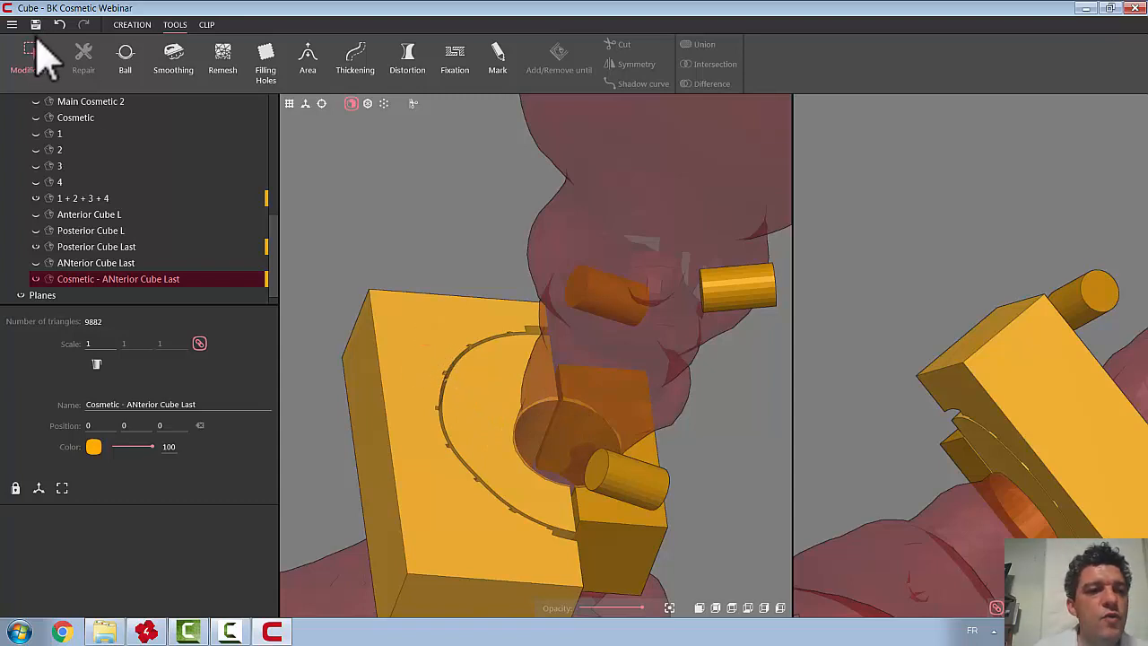
# With Modification, fill-select the part of the anterior cube outside the curved cut, remove its triangles and apply the change
pyautogui.click(34, 61)
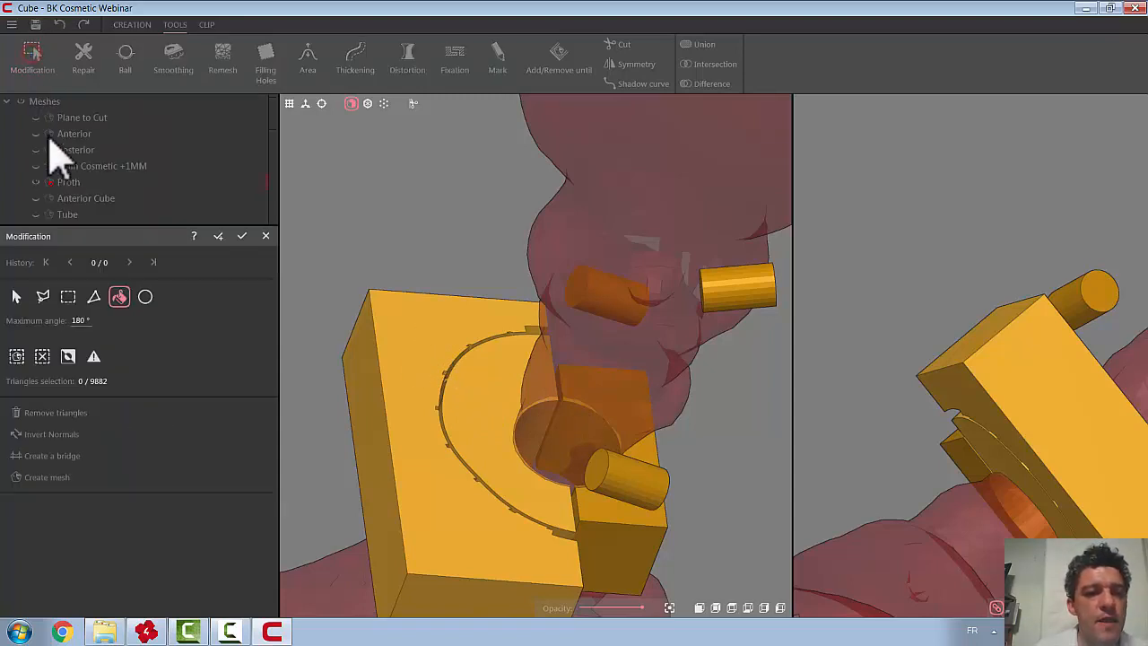
pyautogui.click(428, 333)
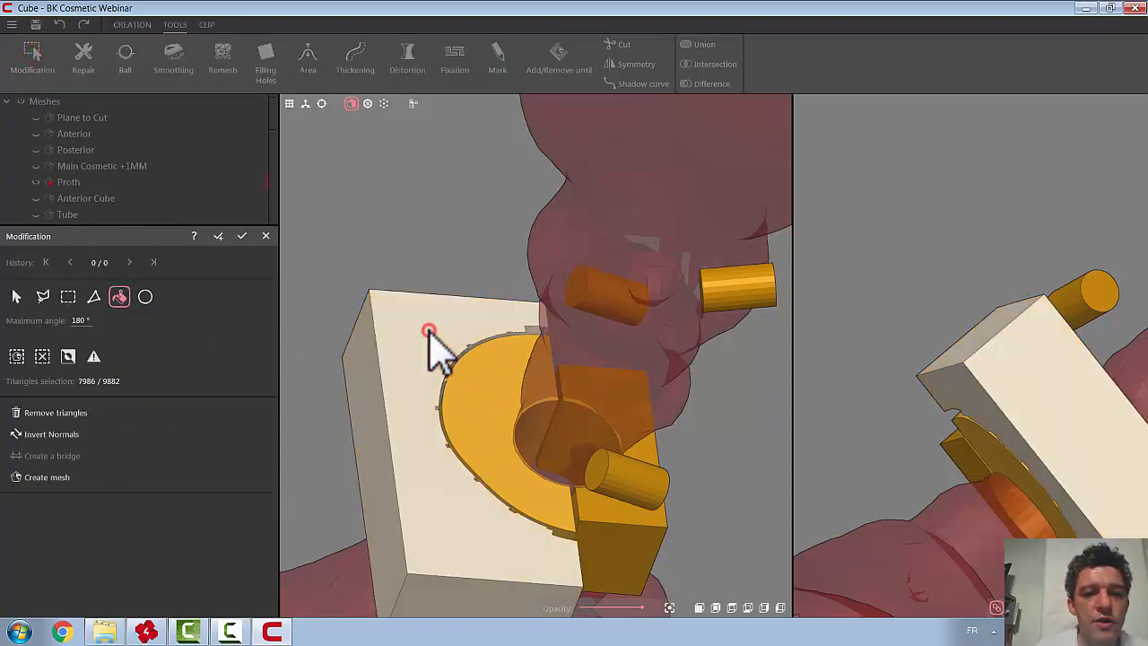
pyautogui.click(75, 416)
pyautogui.scroll(-4, 315, 447)
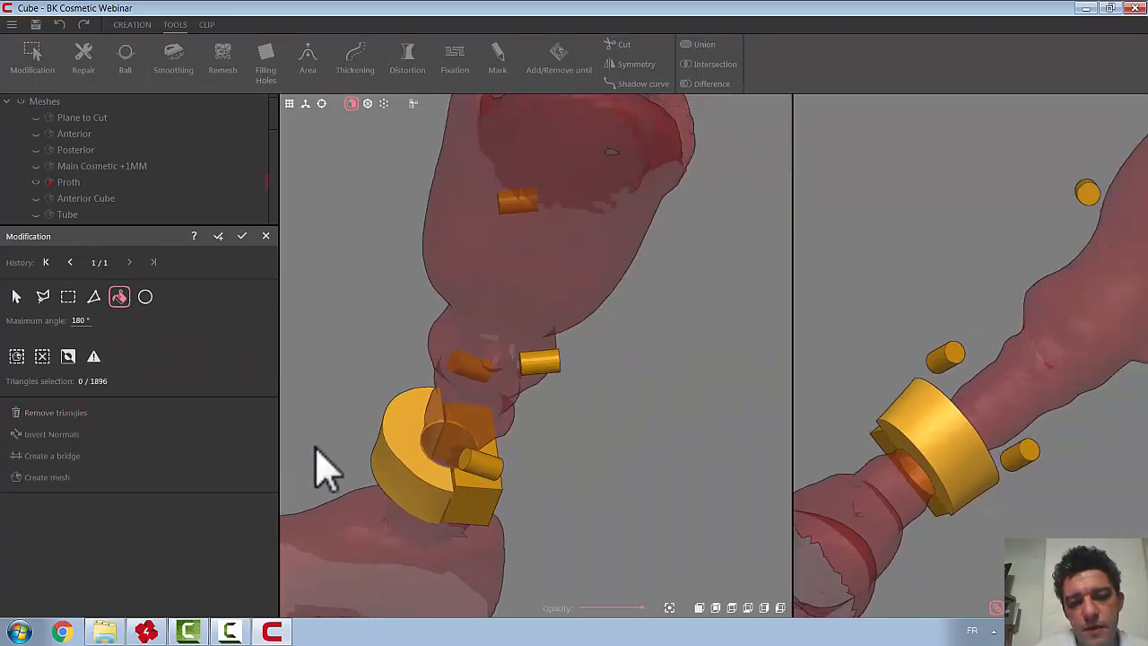
pyautogui.scroll(-2, 315, 447)
pyautogui.moveTo(560, 454); pyautogui.dragTo(552, 376, button='middle')
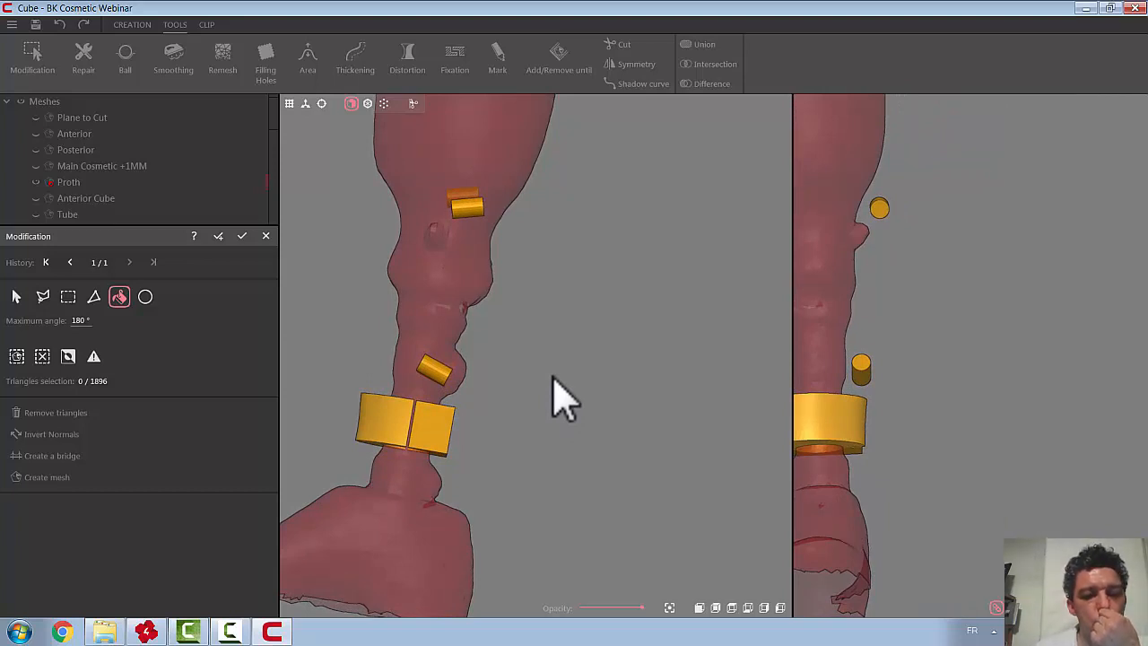
pyautogui.moveTo(551, 394); pyautogui.dragTo(397, 479, button='middle')
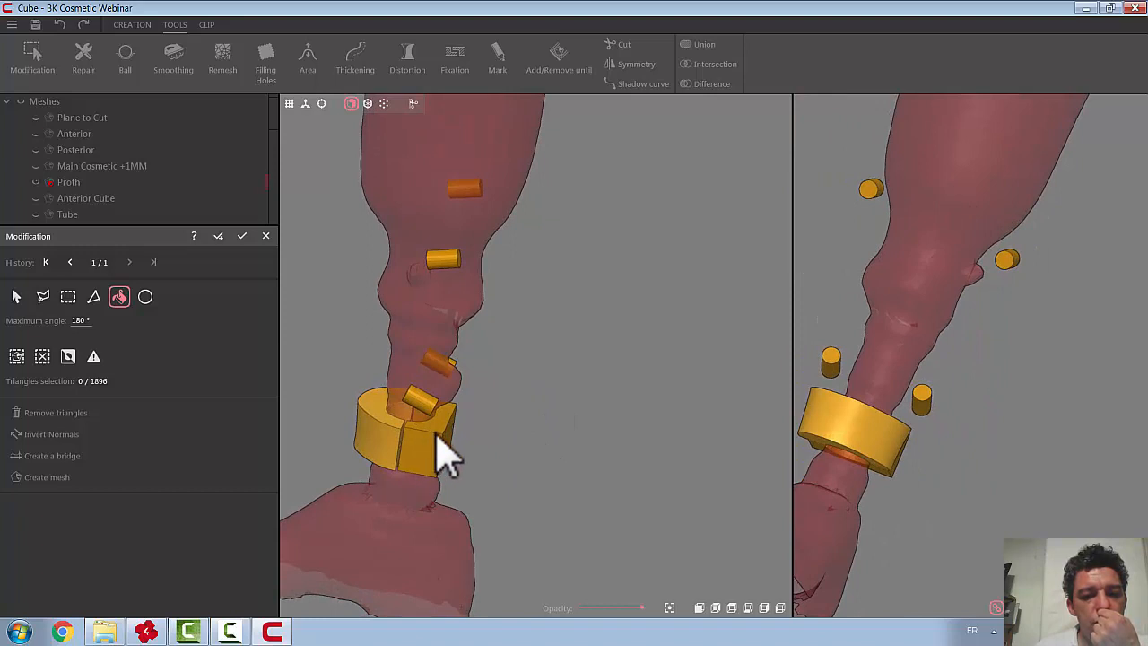
pyautogui.moveTo(574, 500); pyautogui.dragTo(601, 471, button='middle')
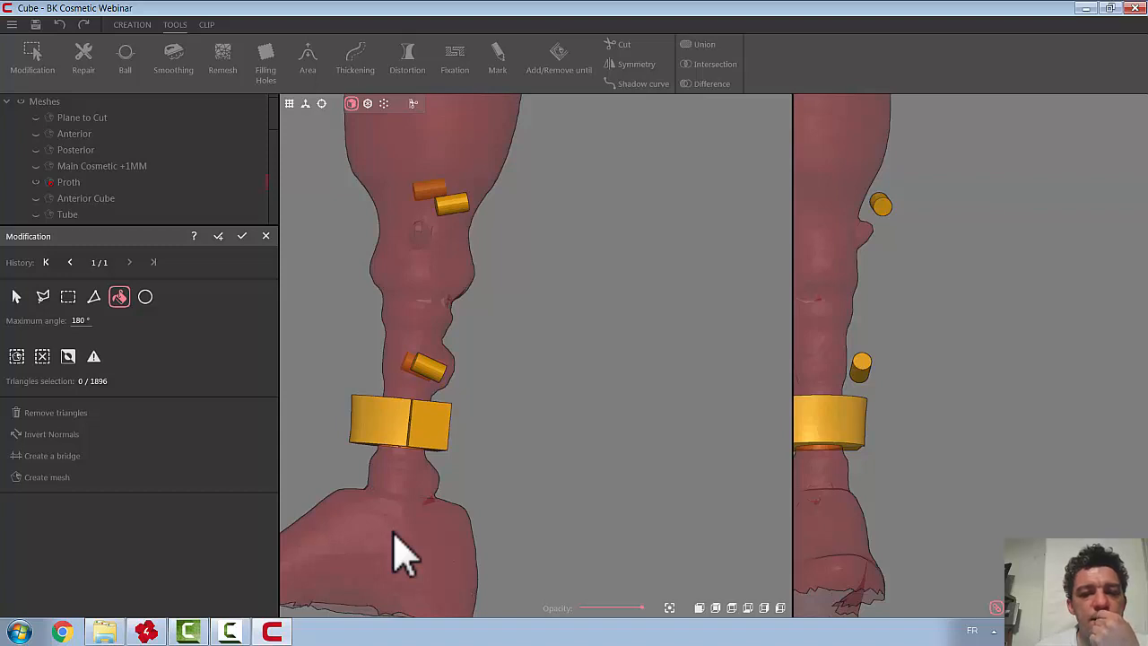
pyautogui.click(242, 236)
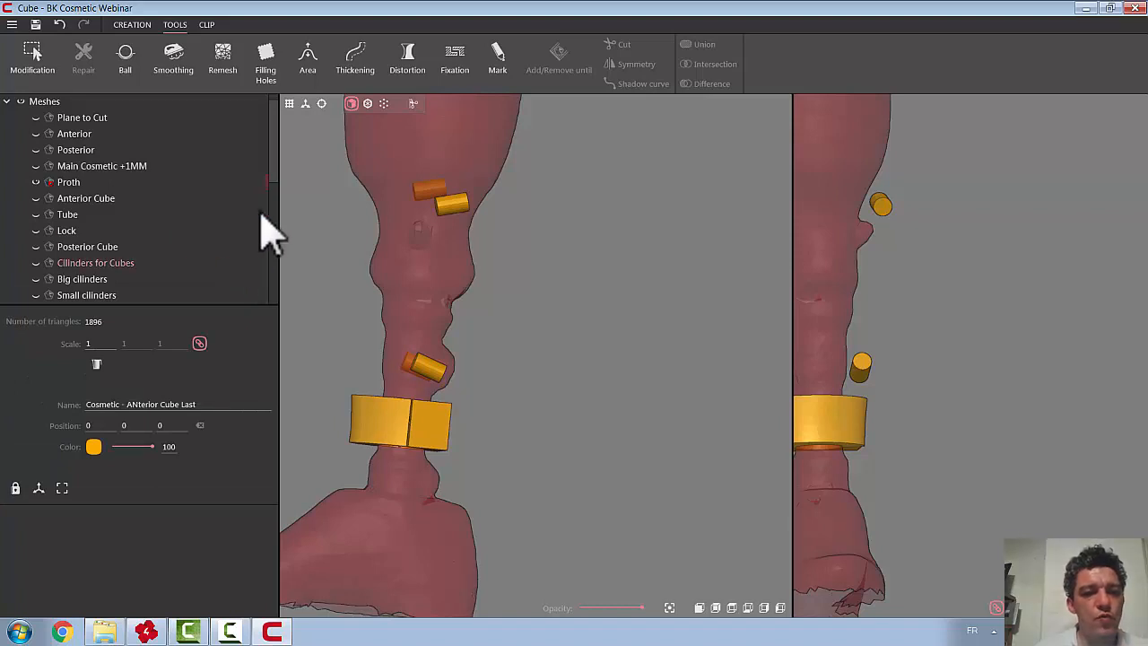
# Show the Cosmetic mesh again to check how the trimmed anterior cube fits inside it
pyautogui.moveTo(272, 170); pyautogui.dragTo(271, 282)
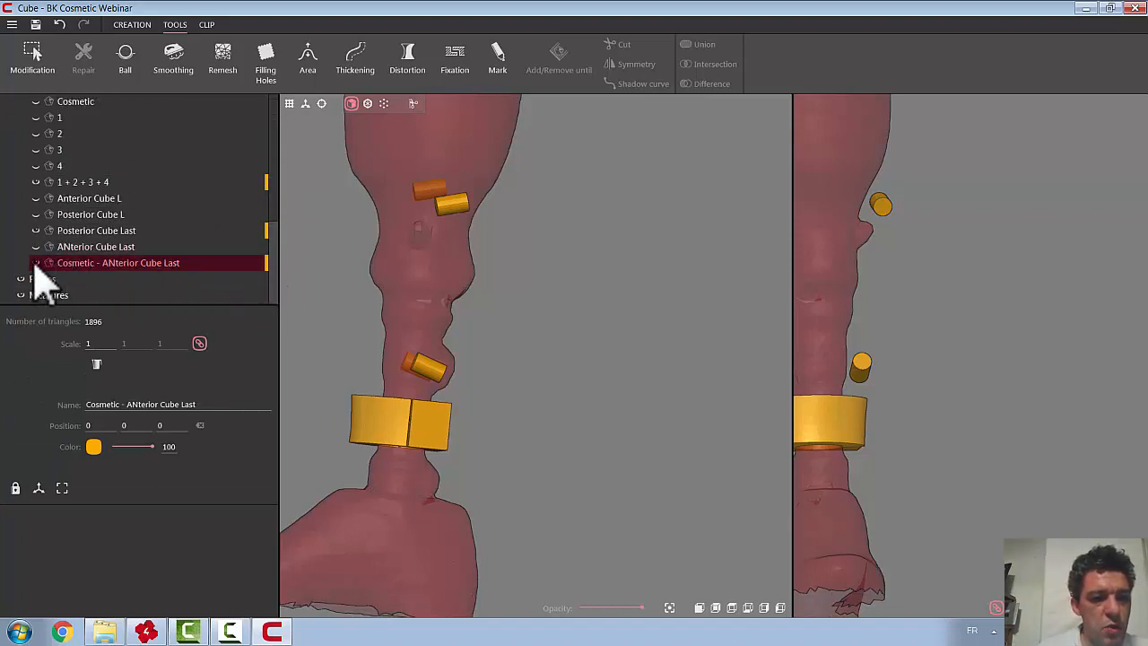
pyautogui.click(37, 102)
pyautogui.moveTo(613, 403); pyautogui.dragTo(584, 418)
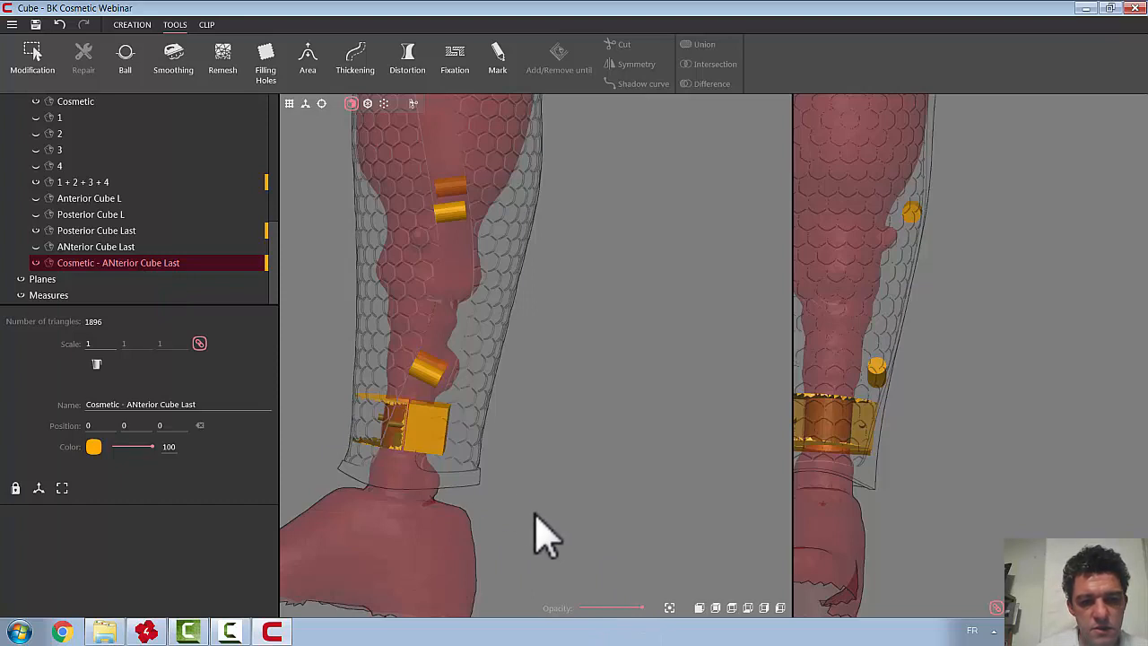
# Merge the Cosmetic mesh with 1 + 2 + 3 + 4 using Union and repair the result as a closed mesh
pyautogui.click(475, 400)
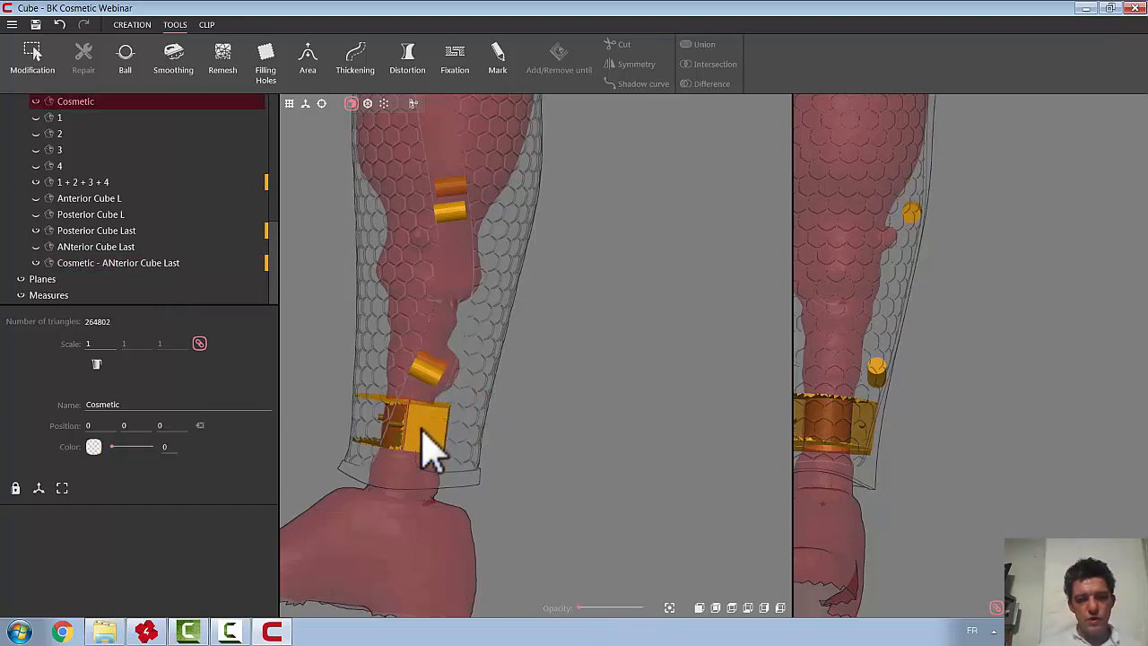
pyautogui.scroll(-5, 474, 418)
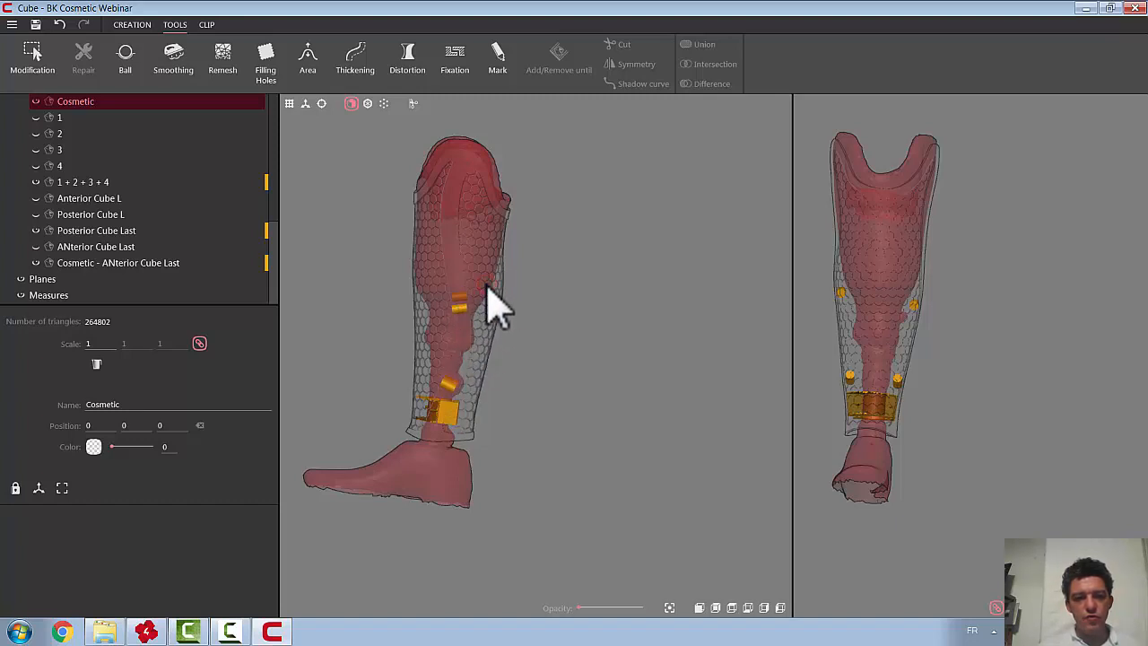
pyautogui.keyDown('ctrl'); pyautogui.click(97, 184); pyautogui.keyUp('ctrl')
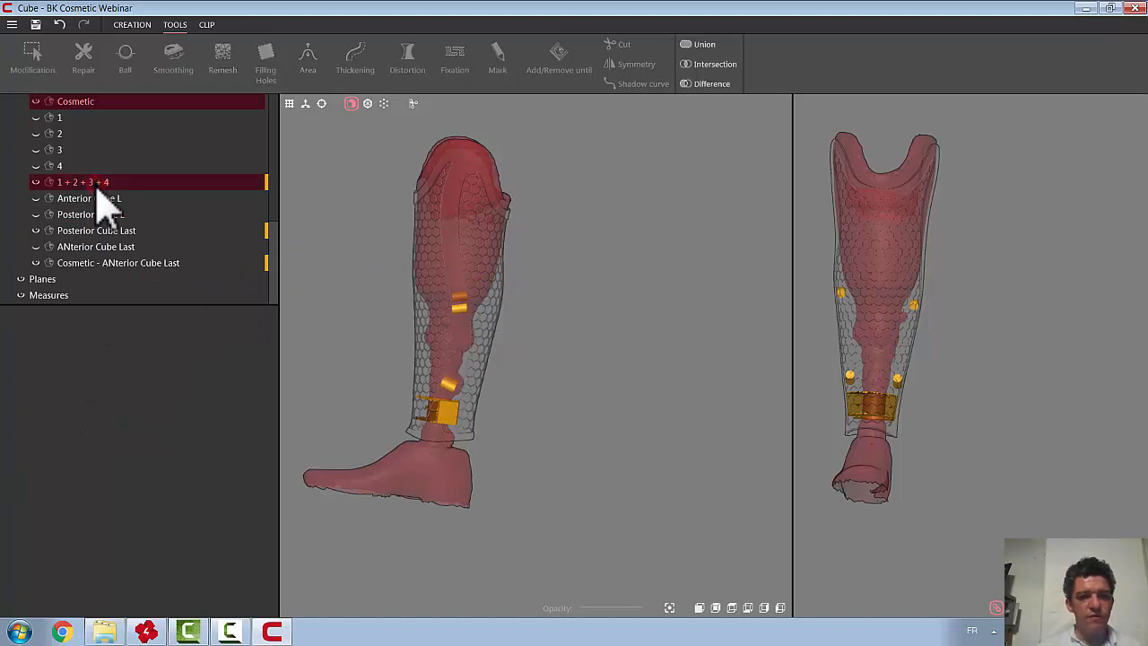
pyautogui.click(707, 44)
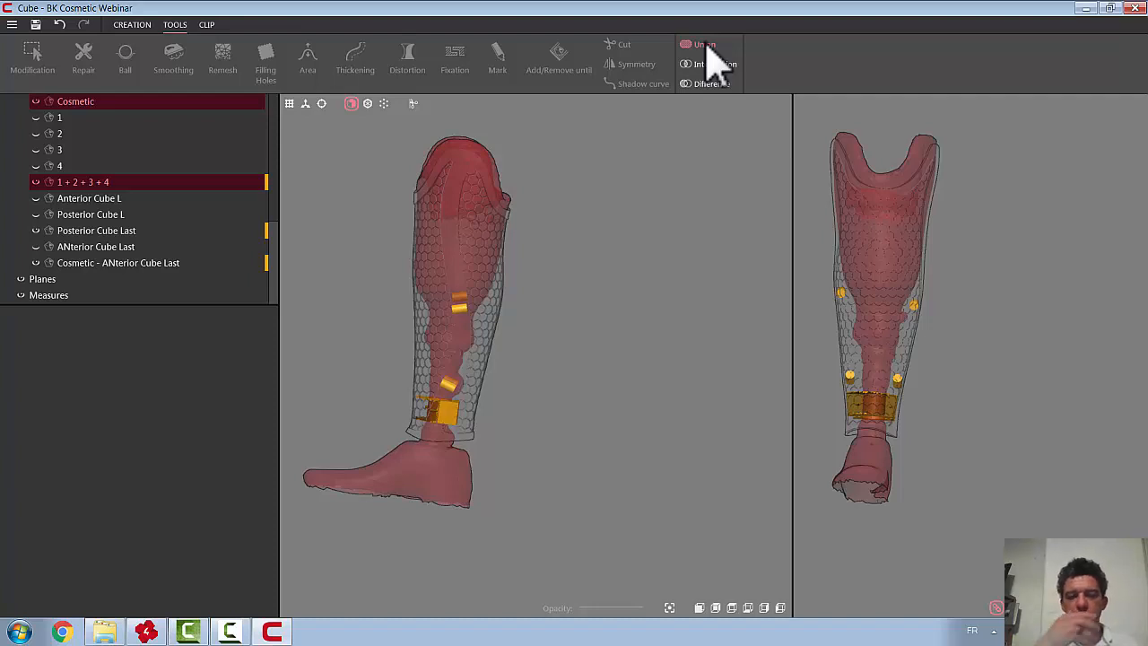
pyautogui.click(705, 45)
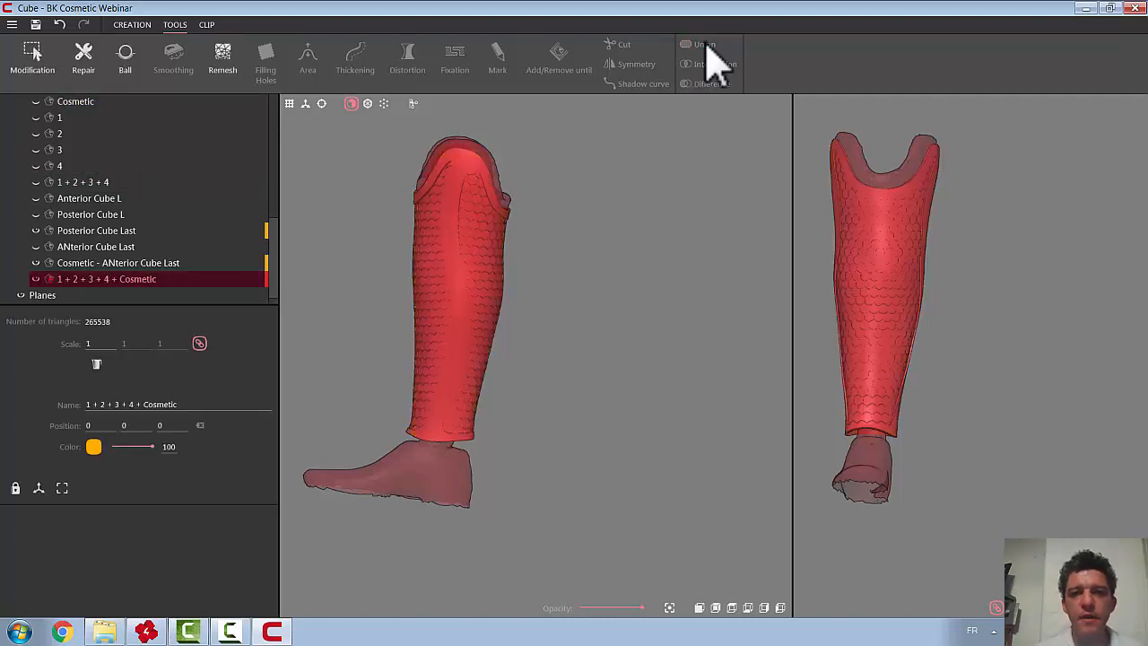
pyautogui.click(85, 61)
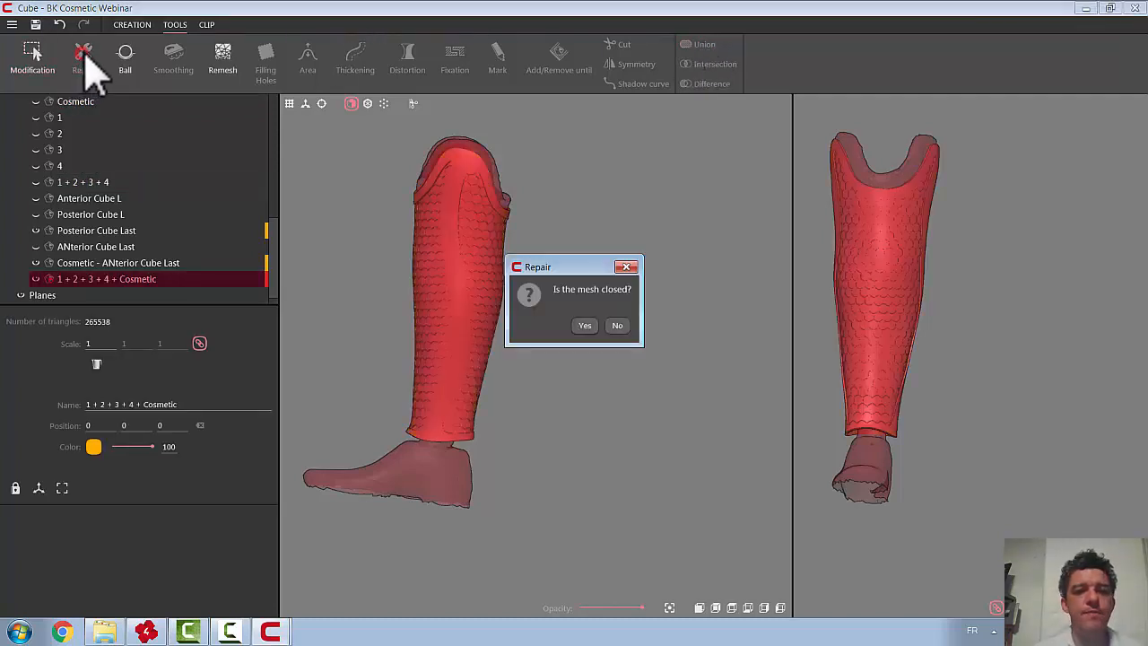
pyautogui.click(585, 325)
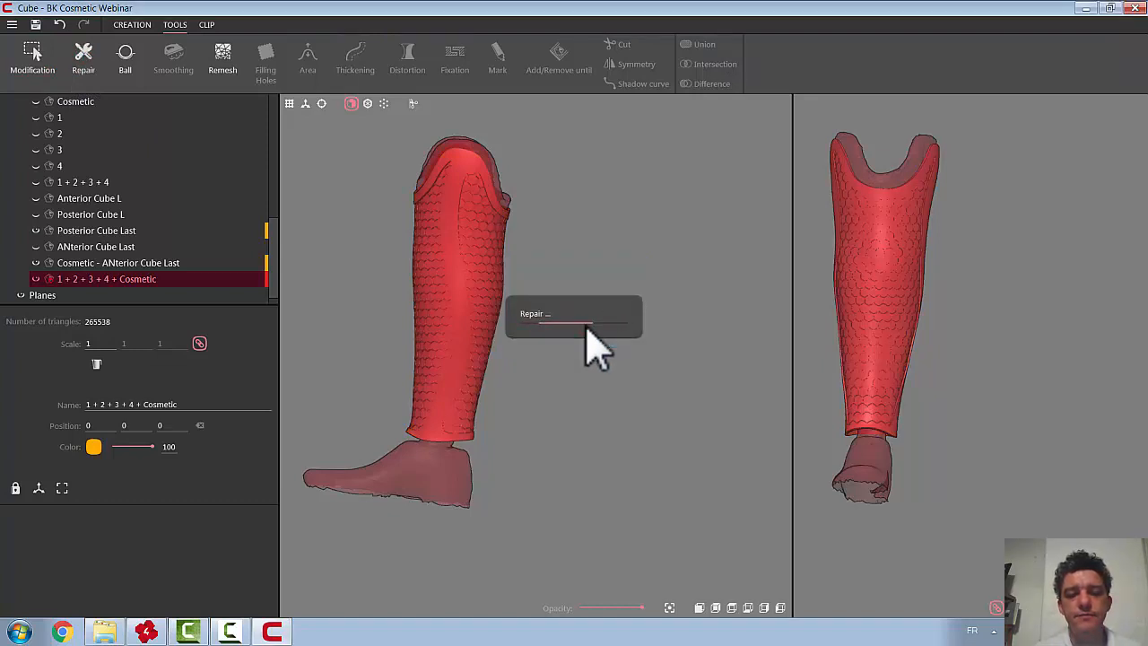
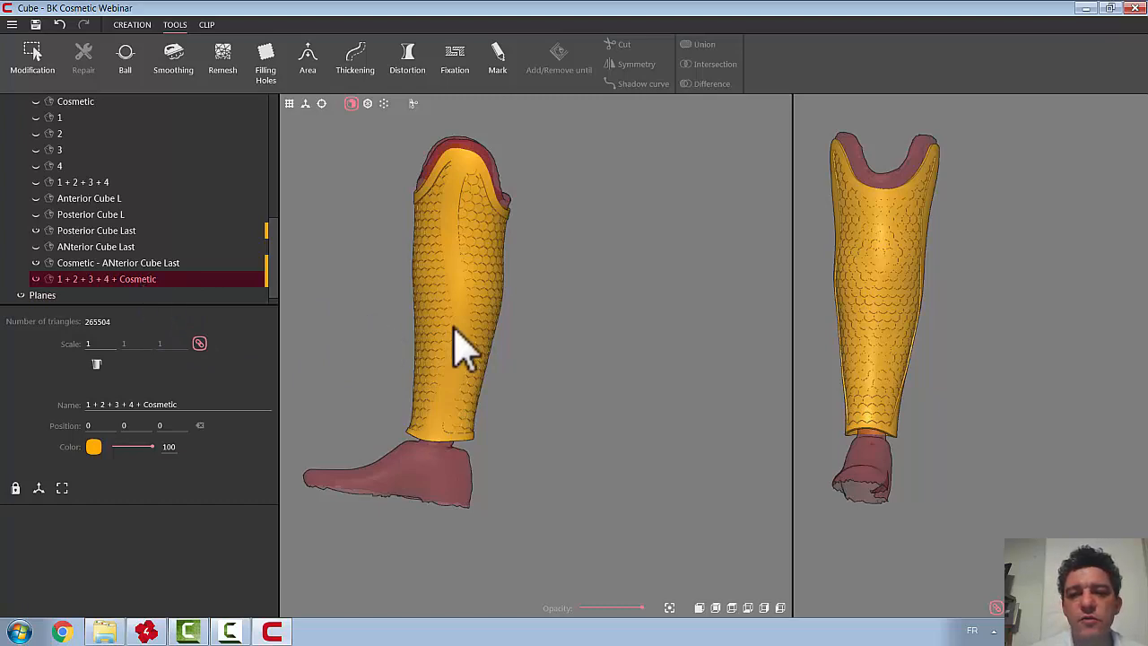
# Hide Proth, Posterior Cube Last and Cosmetic - ANterior Cube Last, leaving only the merged cosmetic cover in view
pyautogui.moveTo(523, 327)
pyautogui.mouseDown()
pyautogui.moveTo(469, 350)
pyautogui.moveTo(475, 380)
pyautogui.moveTo(319, 250)
pyautogui.mouseUp()
pyautogui.click(422, 236)
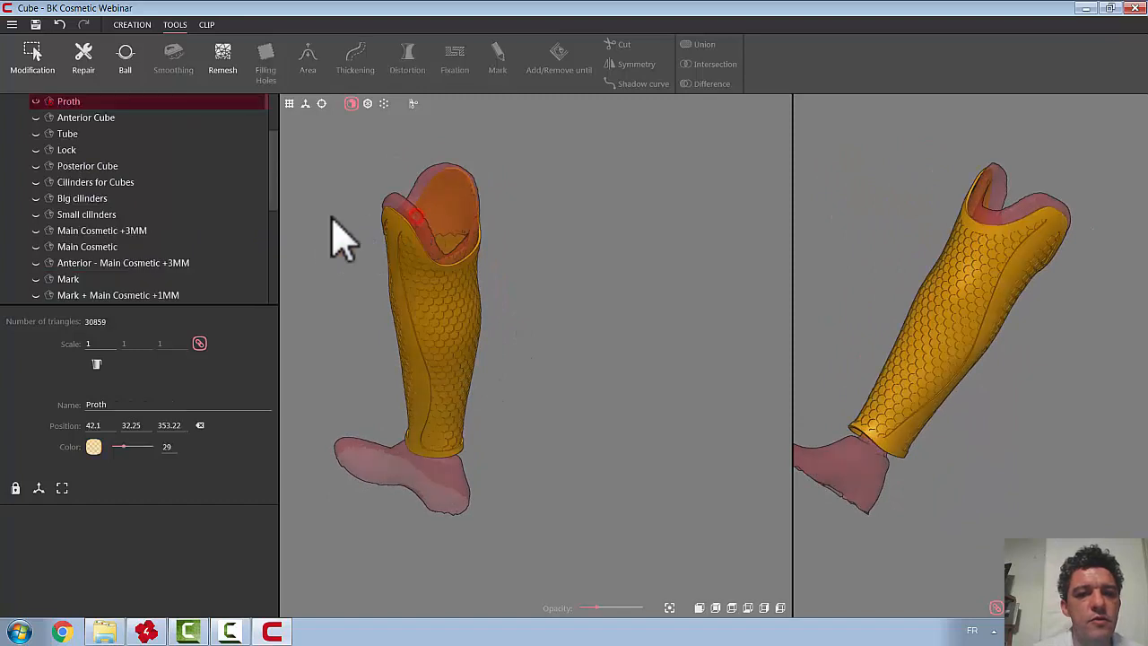
pyautogui.click(36, 198)
pyautogui.moveTo(491, 392); pyautogui.dragTo(493, 419)
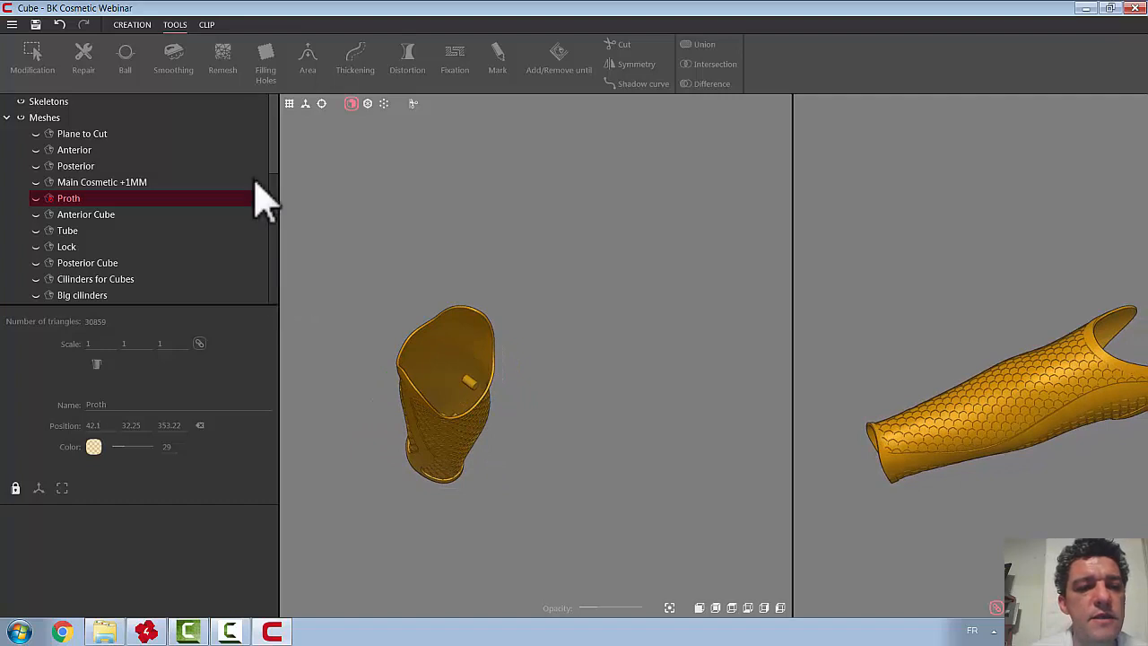
pyautogui.moveTo(261, 180); pyautogui.dragTo(259, 274)
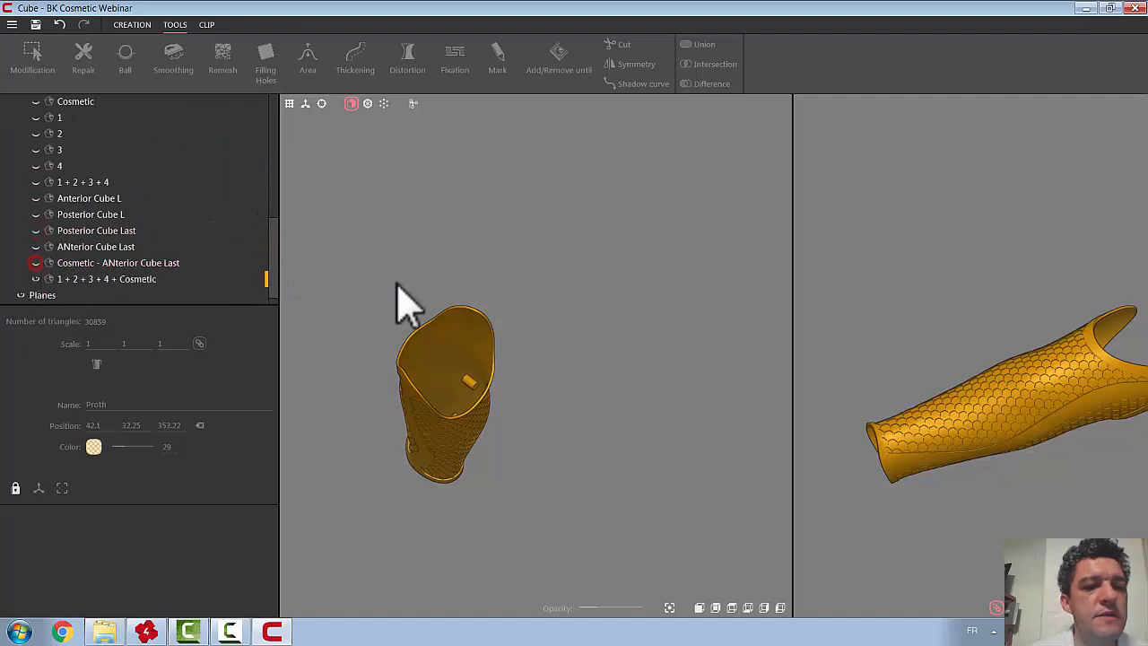
# Refine the merged 1 + 2 + 3 + 4 + Cosmetic mesh with Remesh, using a maximum segment length of 1.6 (92 % increased resolution)
pyautogui.moveTo(379, 307); pyautogui.dragTo(404, 339)
pyautogui.moveTo(415, 317); pyautogui.dragTo(491, 273, button='middle')
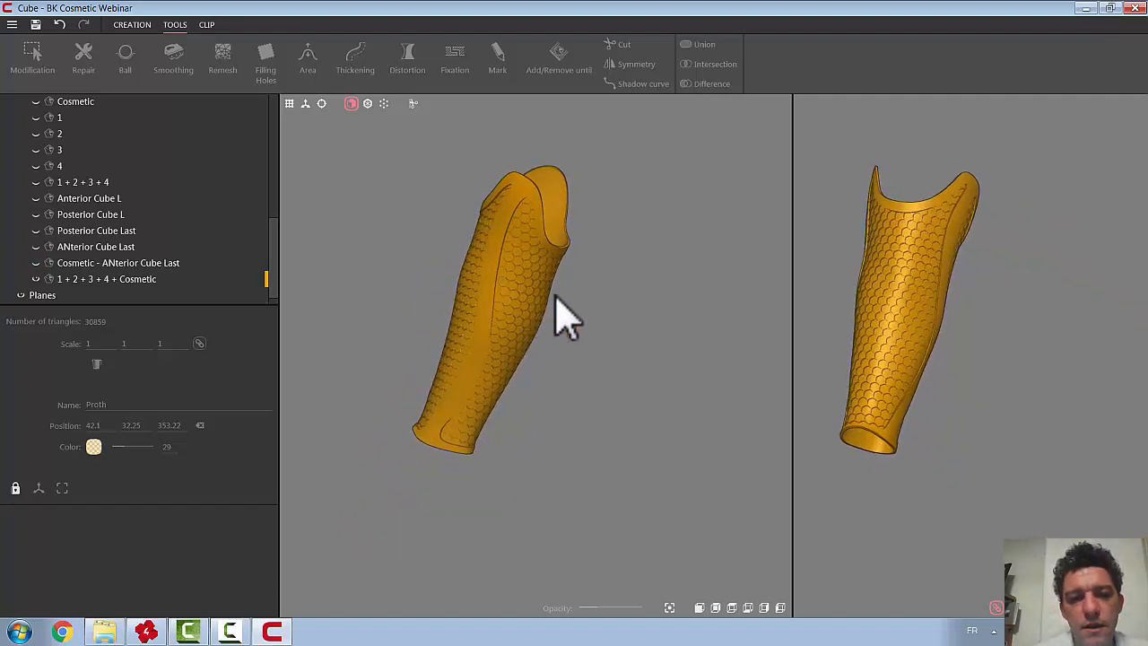
pyautogui.click(522, 236)
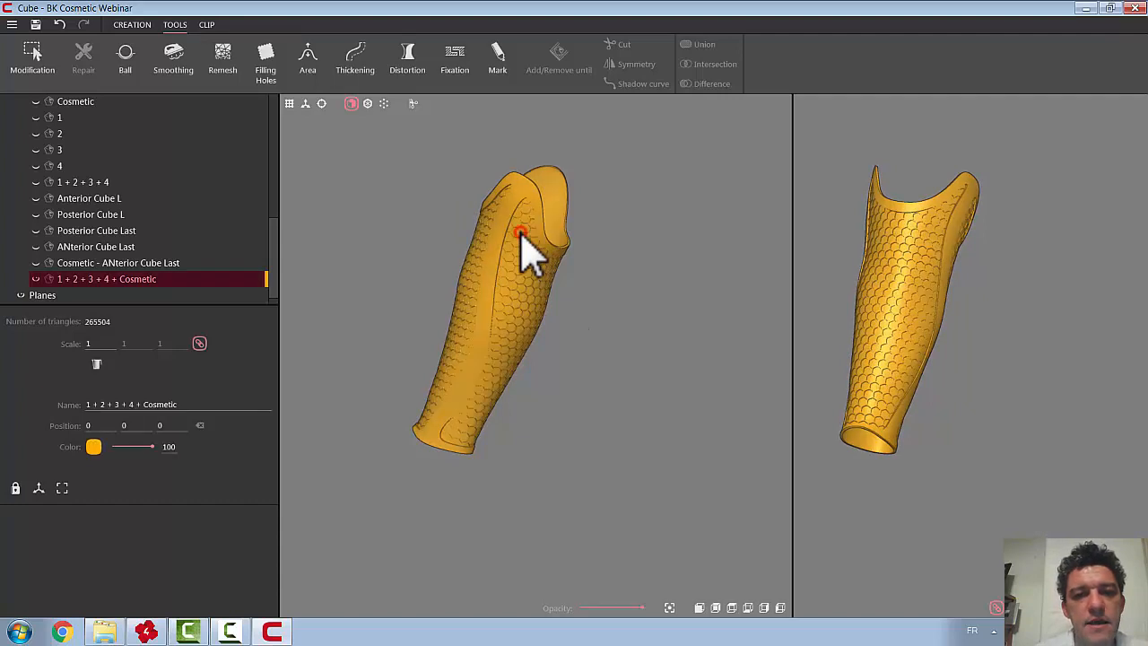
pyautogui.click(232, 69)
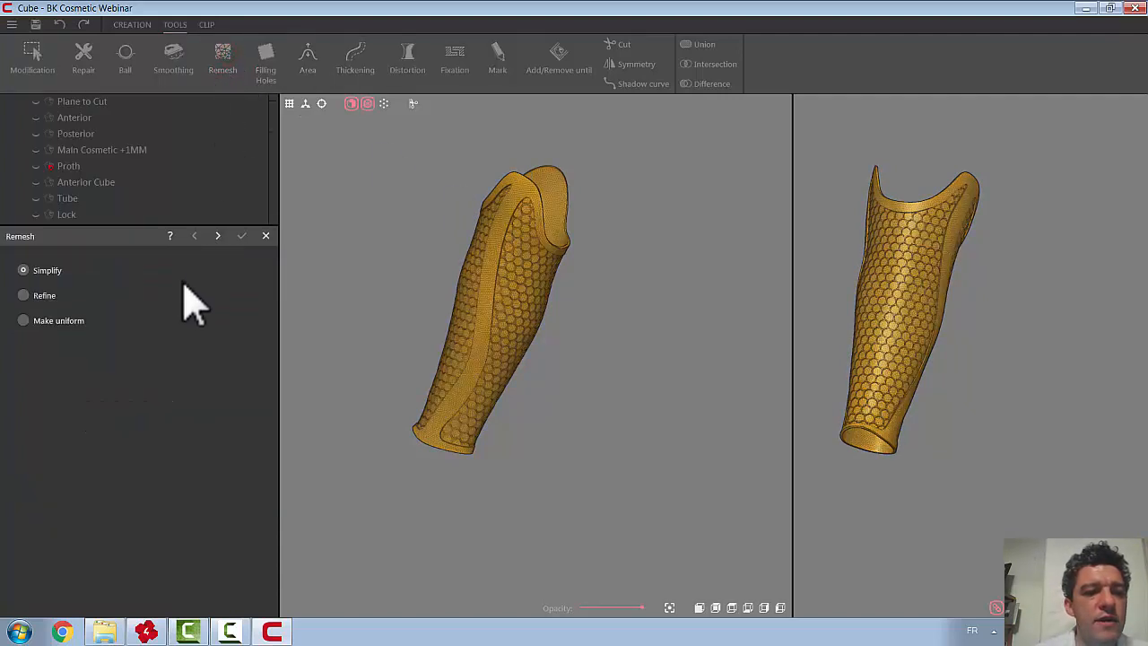
pyautogui.click(23, 296)
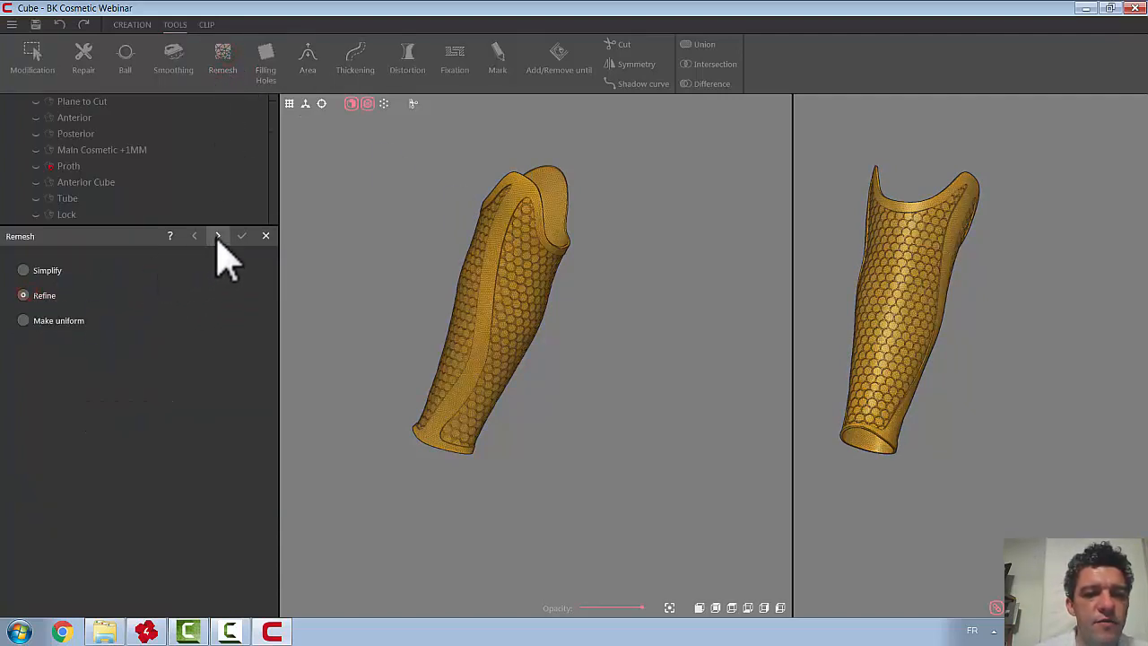
pyautogui.click(216, 237)
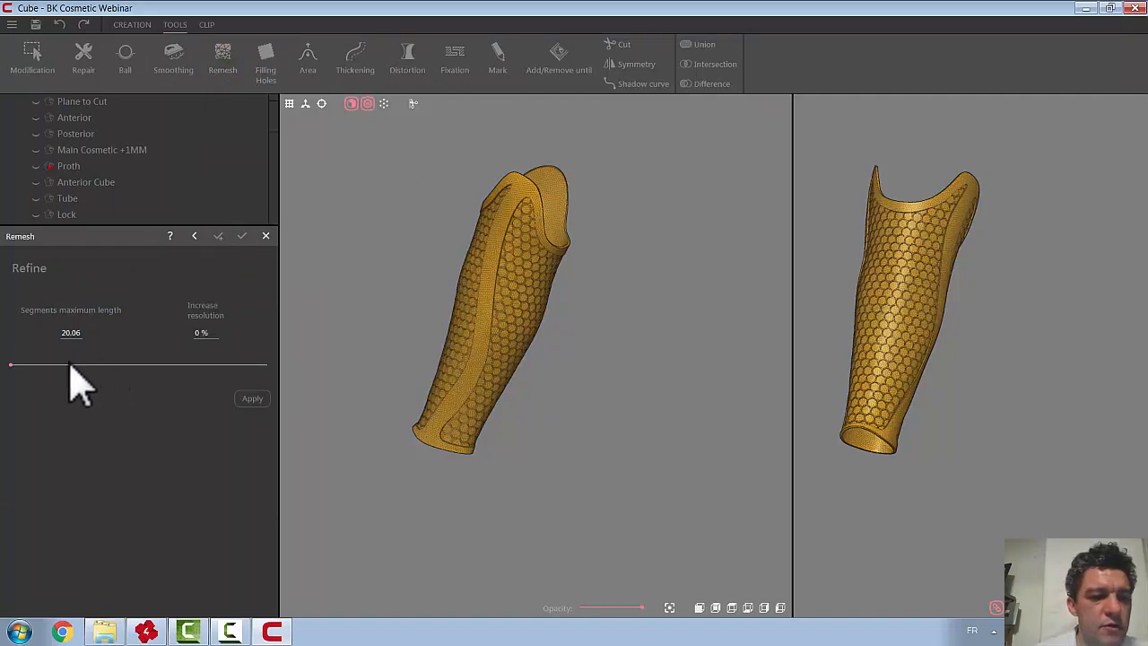
pyautogui.moveTo(10, 367); pyautogui.dragTo(247, 369)
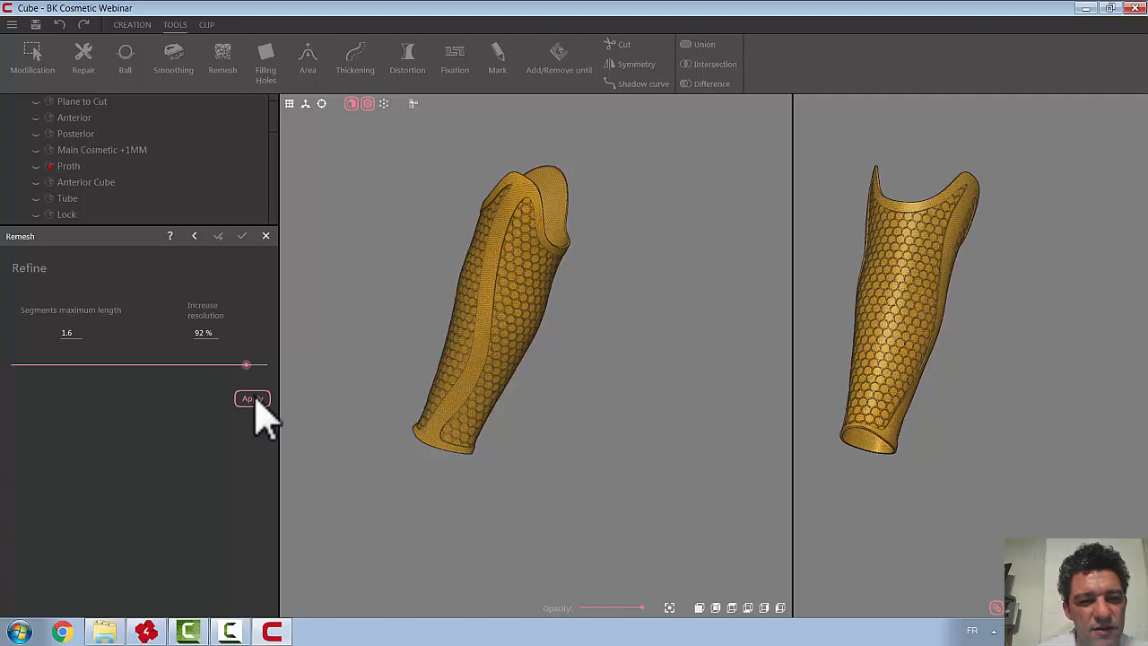
pyautogui.click(252, 400)
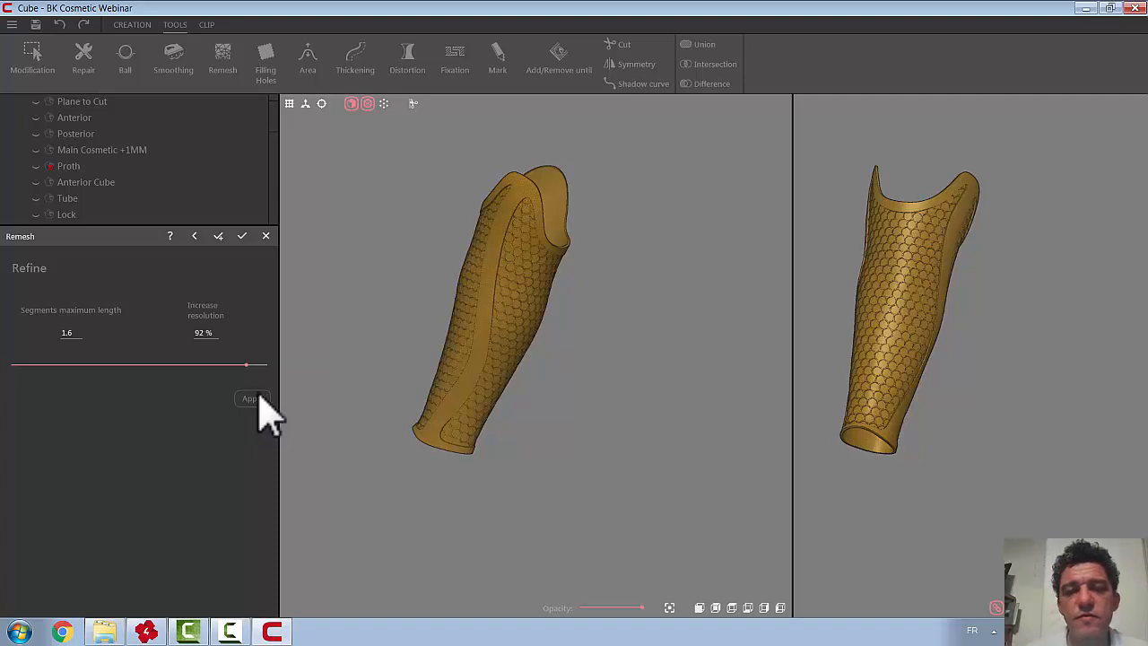
pyautogui.click(243, 236)
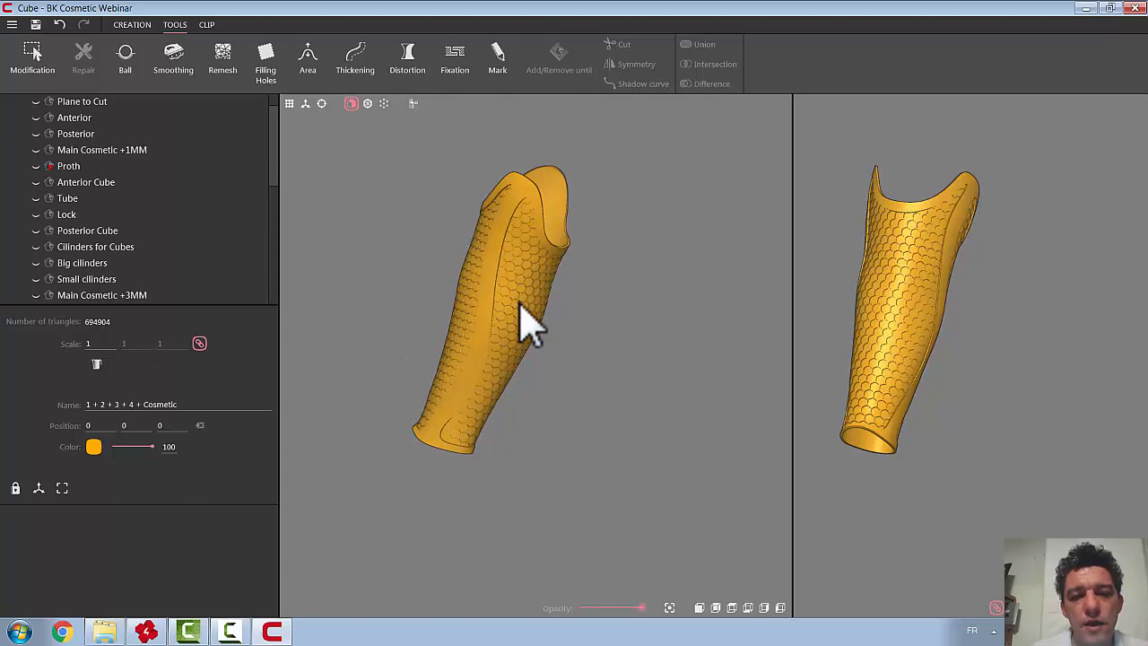
# Smooth the refined cosmetic cover at a level of 1 % and validate the change
pyautogui.scroll(2, 527, 316)
pyautogui.scroll(5, 529, 314)
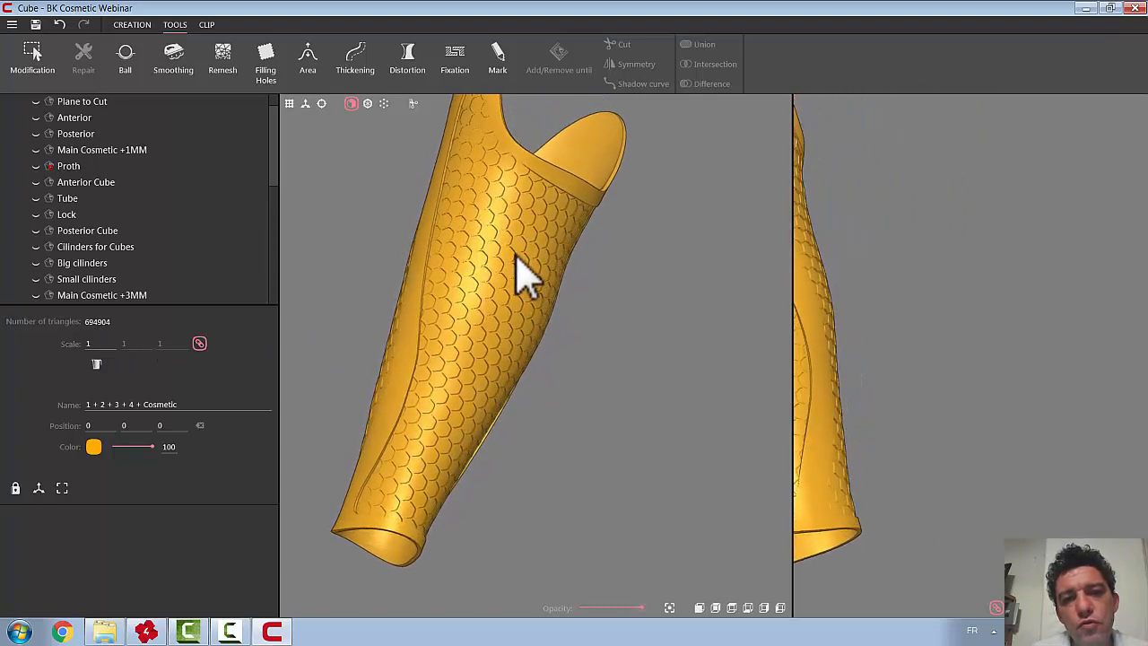
pyautogui.moveTo(554, 276); pyautogui.dragTo(377, 143, button='middle')
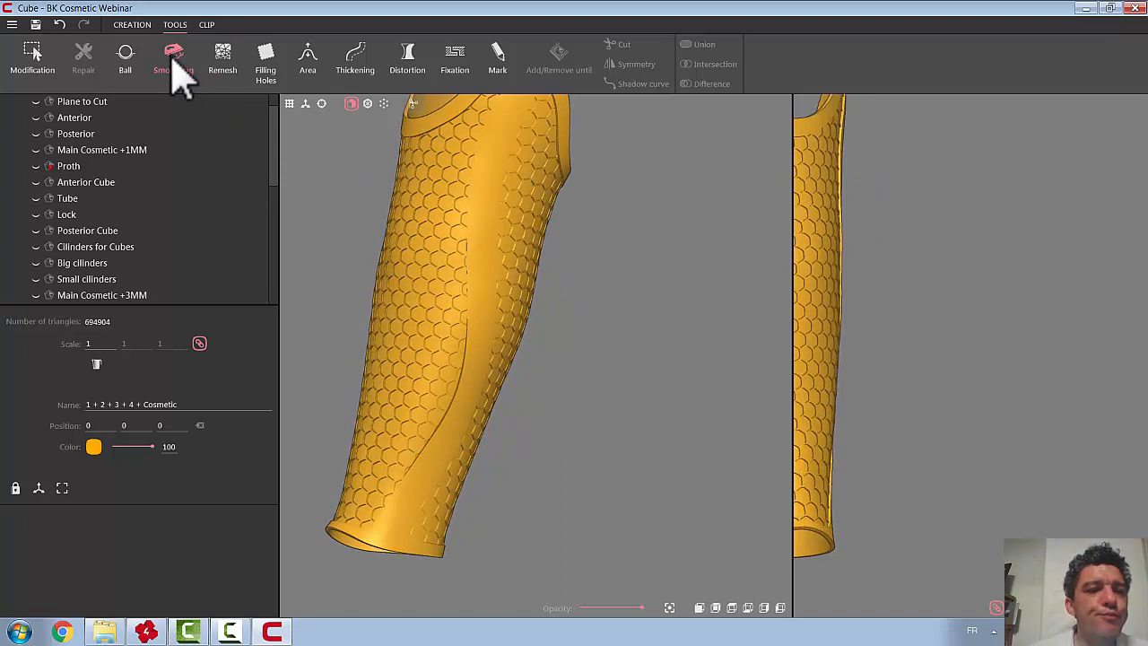
pyautogui.click(173, 63)
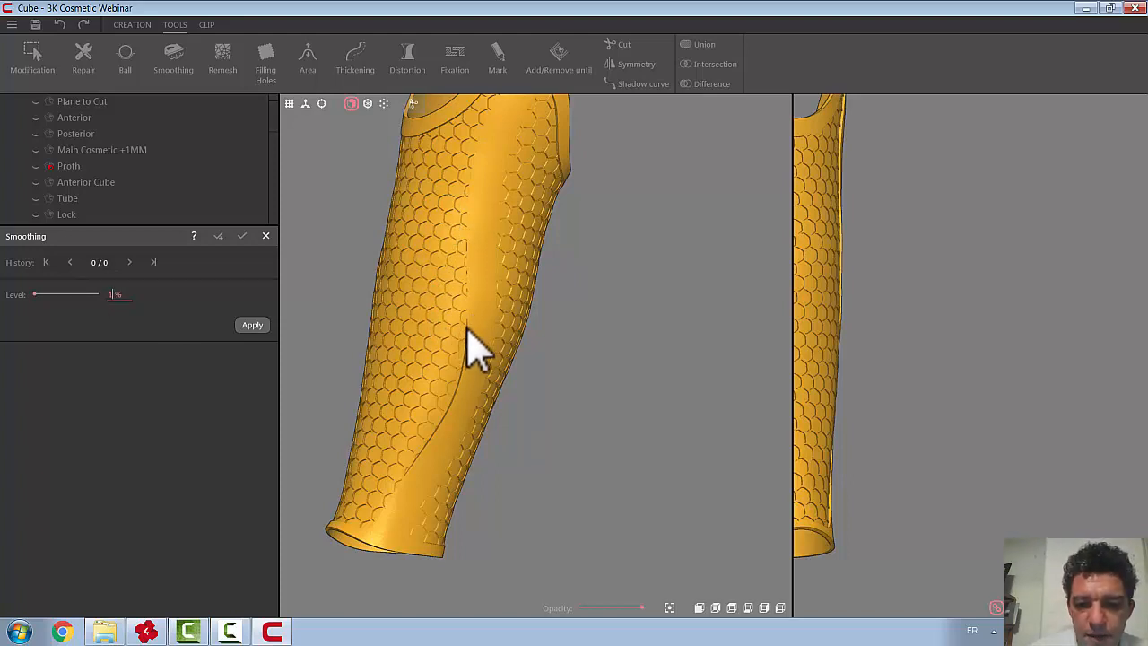
pyautogui.click(253, 328)
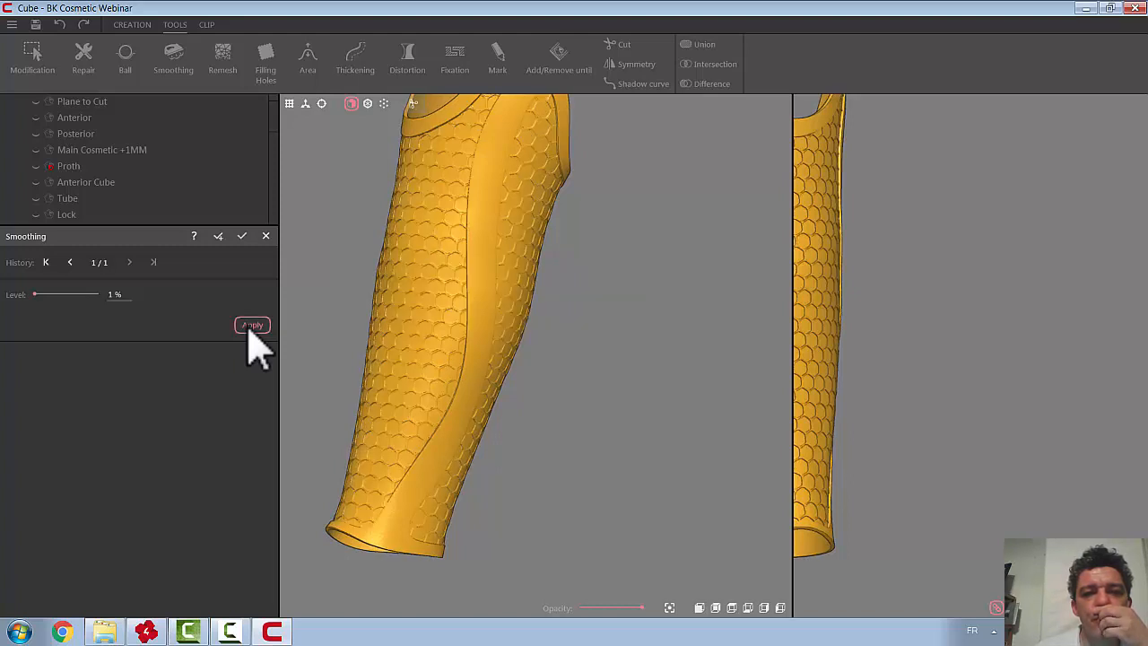
pyautogui.click(243, 236)
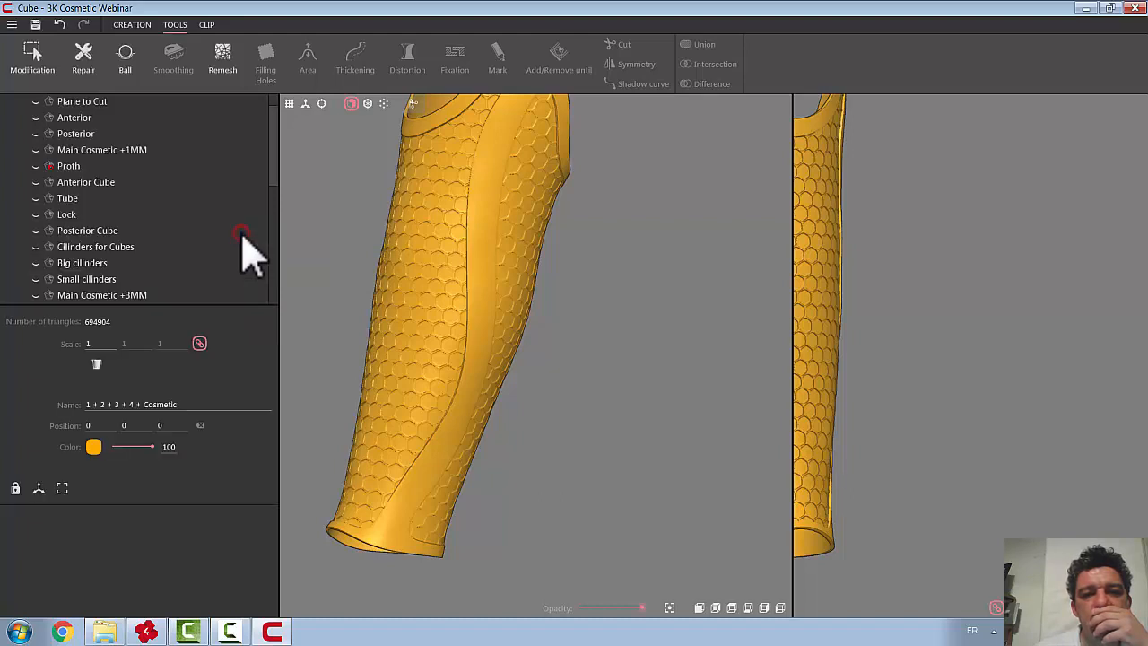
# Change the color of the merged cosmetic cover to light grey
pyautogui.rightClick(426, 182)
pyautogui.moveTo(469, 285)
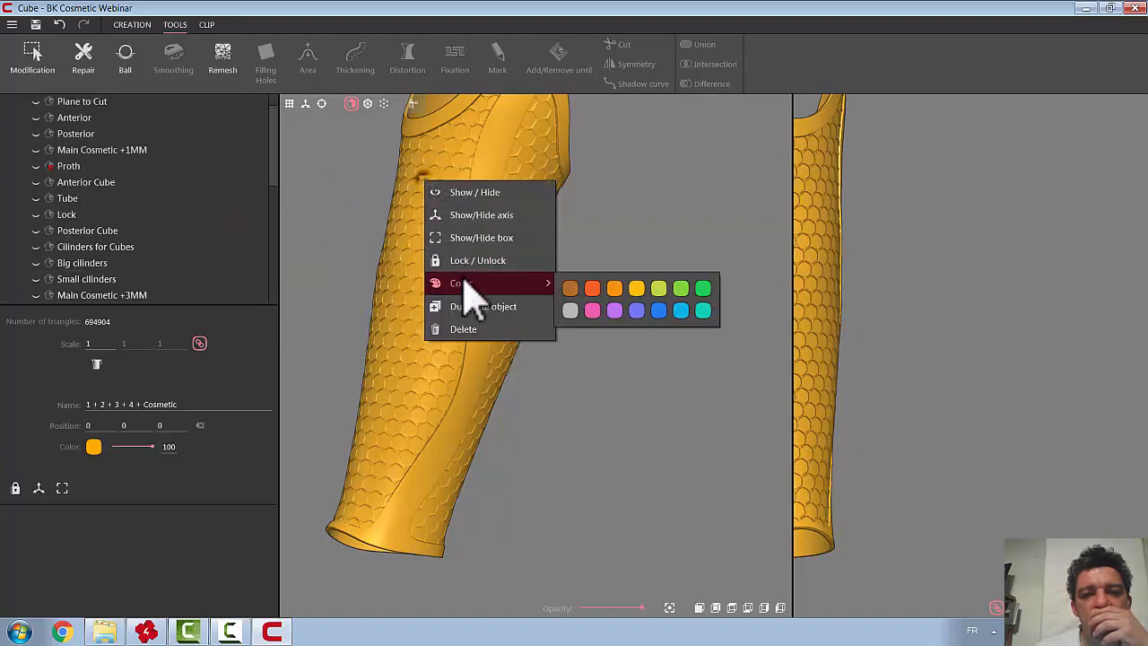
pyautogui.click(571, 311)
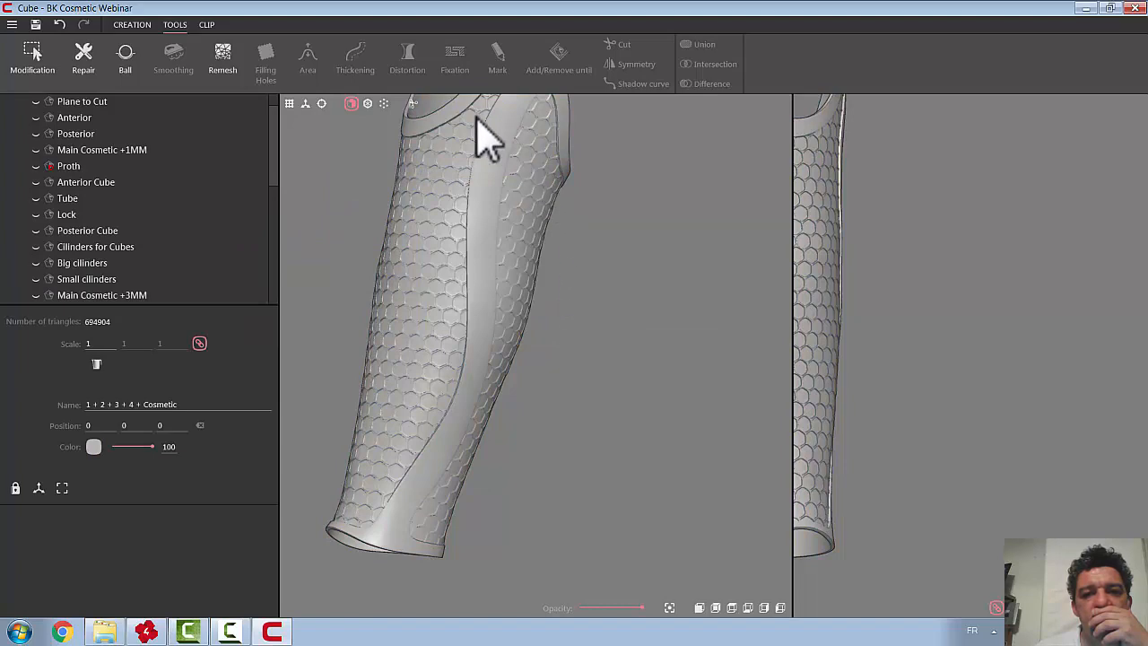
# Display the mesh triangles and examine the density and smoothness of the honeycomb relief around the cover
pyautogui.click(367, 103)
pyautogui.moveTo(423, 243)
pyautogui.mouseDown()
pyautogui.moveTo(529, 282)
pyautogui.moveTo(520, 277)
pyautogui.moveTo(539, 260)
pyautogui.moveTo(565, 272)
pyautogui.moveTo(579, 238)
pyautogui.mouseUp()
pyautogui.scroll(6, 451, 241)
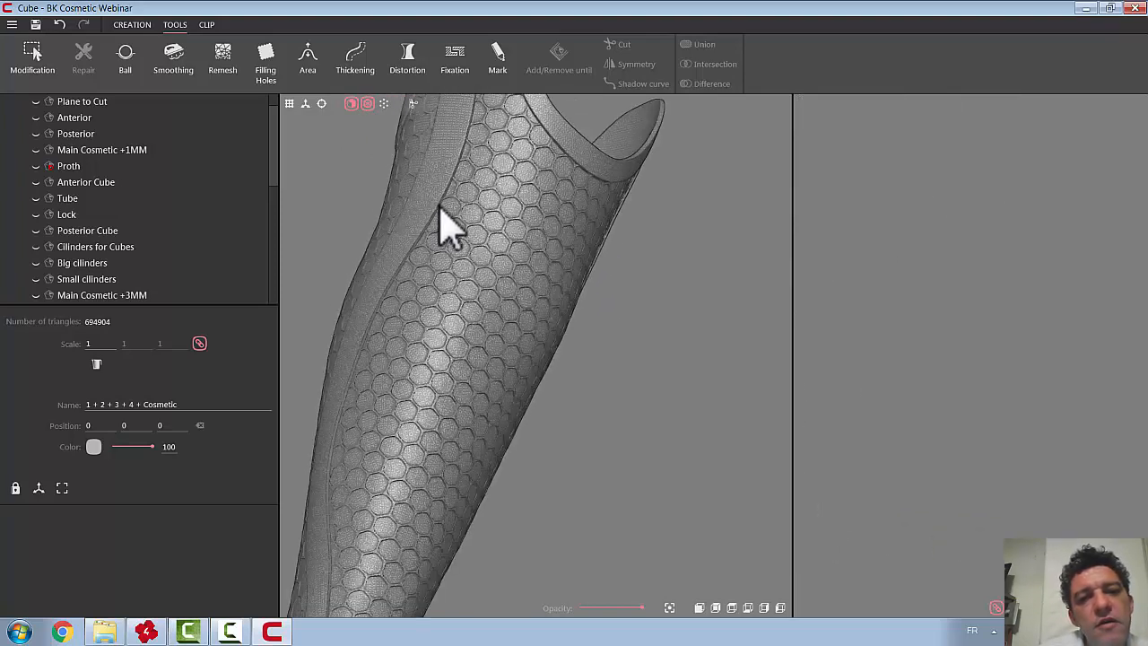
pyautogui.scroll(-4, 442, 204)
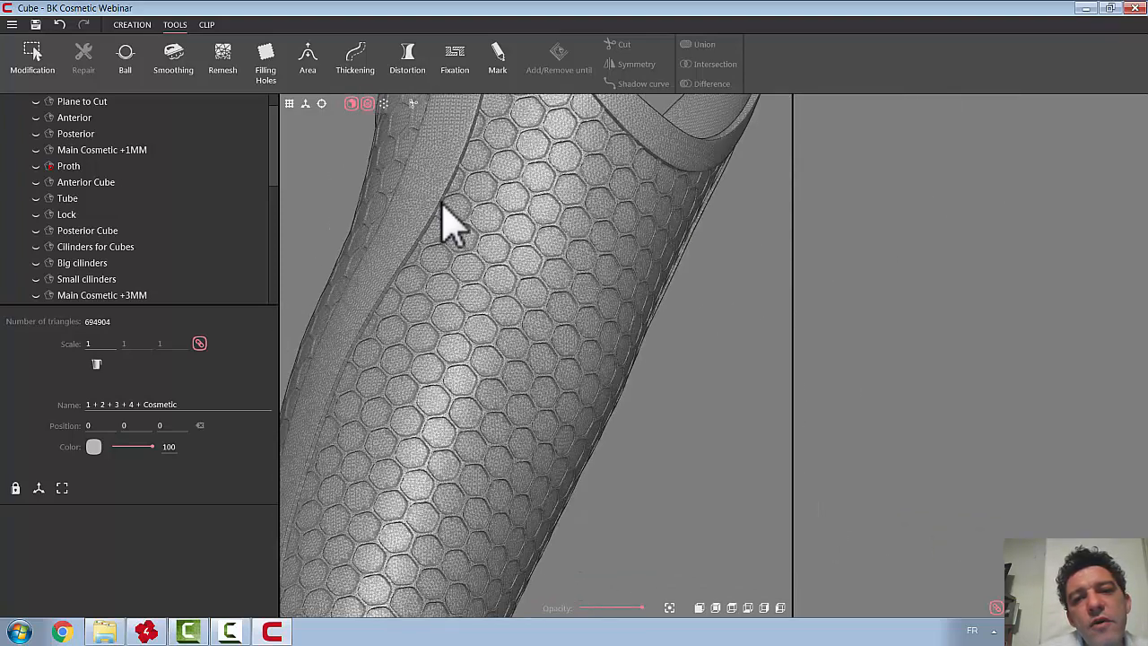
pyautogui.scroll(-3, 442, 204)
pyautogui.moveTo(568, 225); pyautogui.dragTo(500, 217)
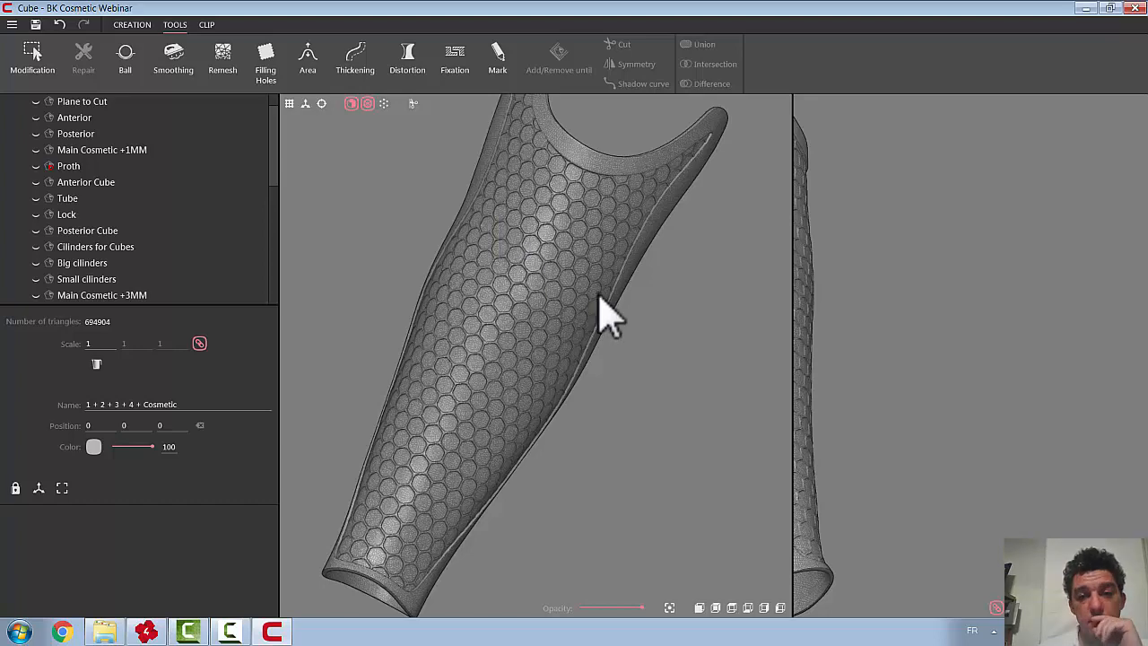
pyautogui.scroll(-3, 628, 316)
pyautogui.moveTo(644, 306); pyautogui.dragTo(501, 253)
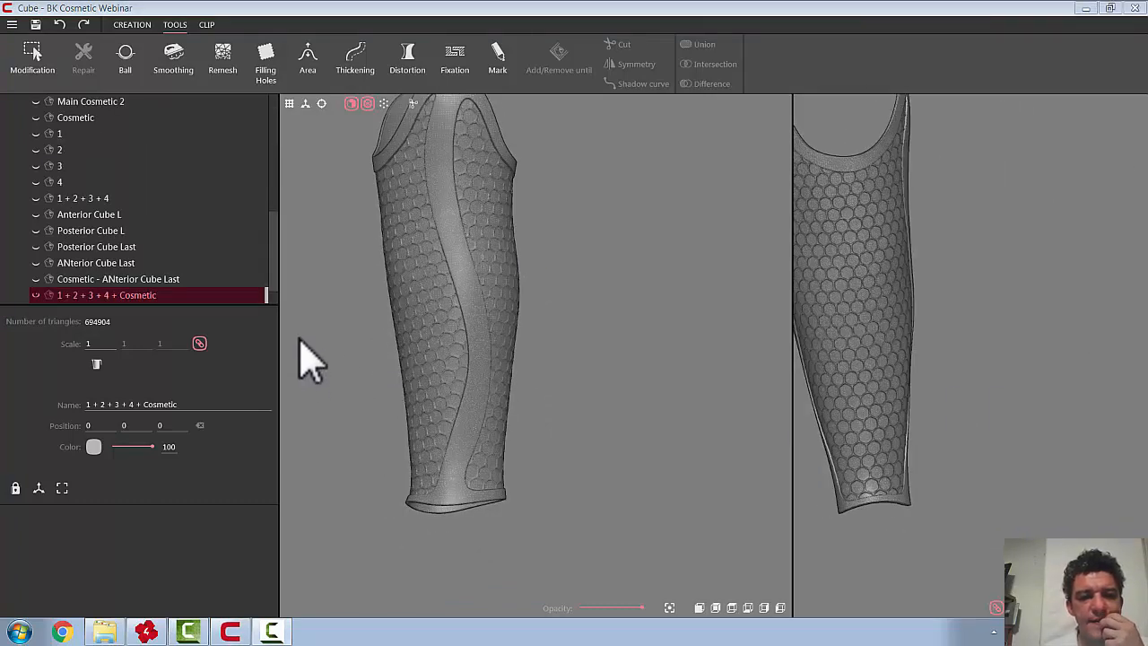
# Show the Plane to Cut mesh and view it edge-on from the side together with the whole cosmetic cover
pyautogui.moveTo(273, 269); pyautogui.dragTo(275, 153)
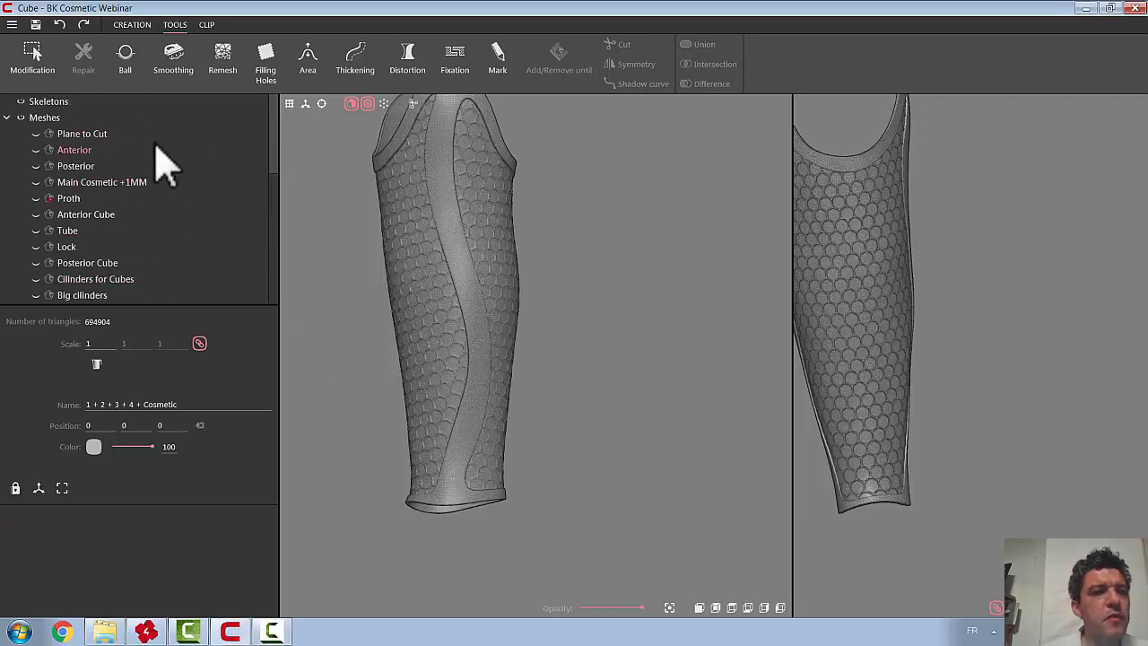
pyautogui.click(36, 134)
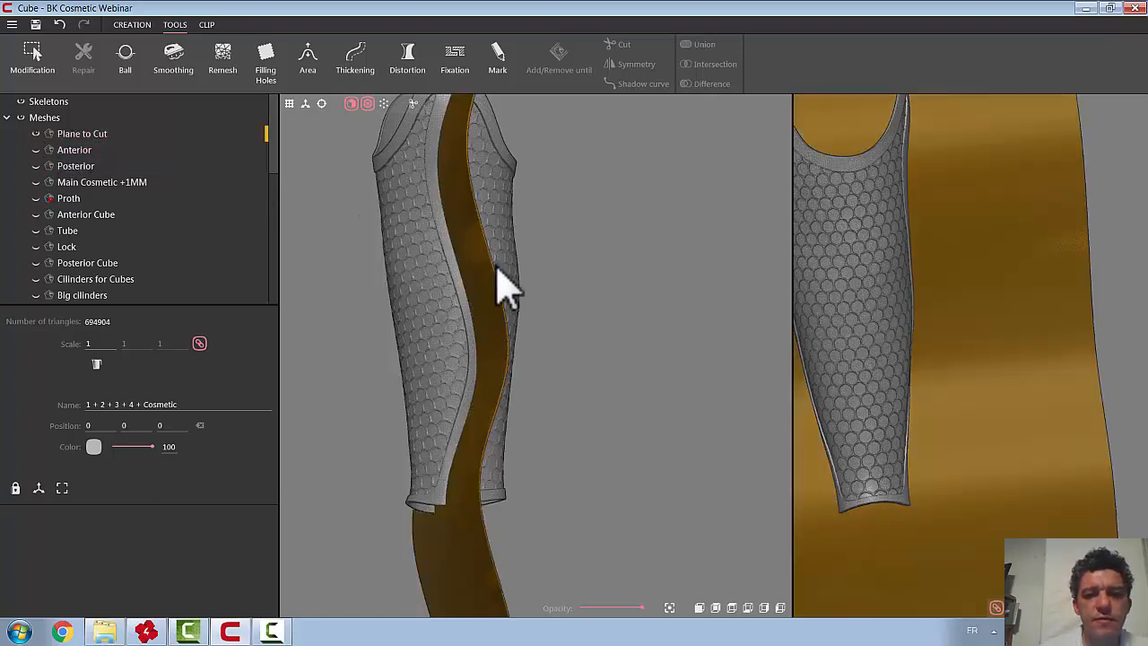
pyautogui.click(763, 607)
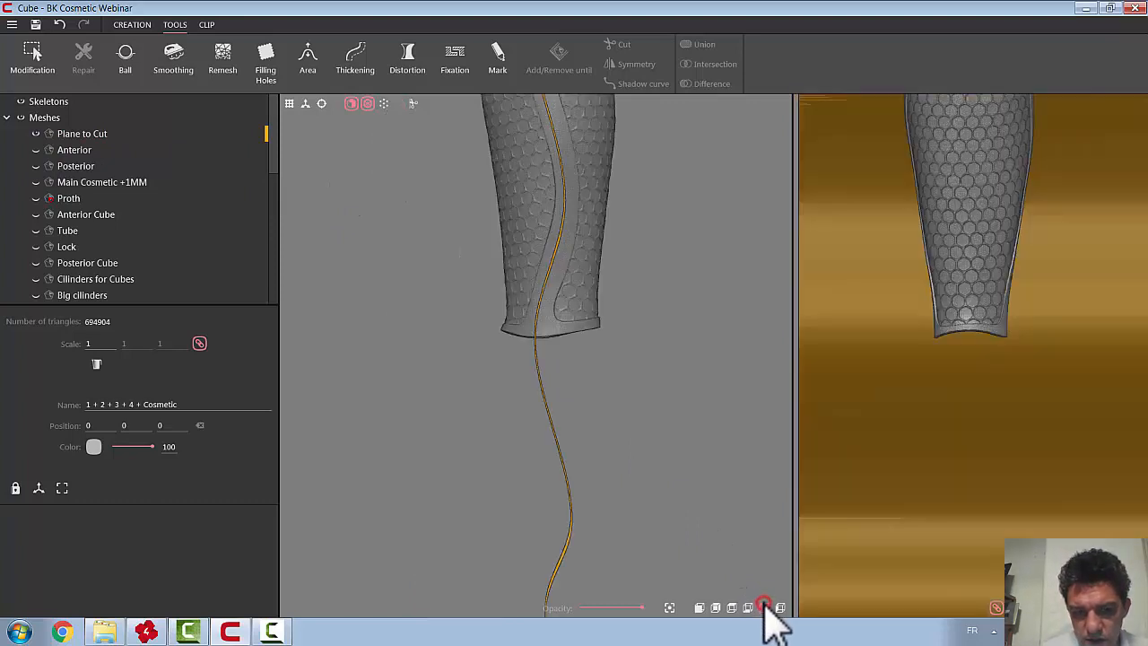
pyautogui.click(666, 303)
pyautogui.moveTo(642, 365); pyautogui.dragTo(619, 414, button='middle')
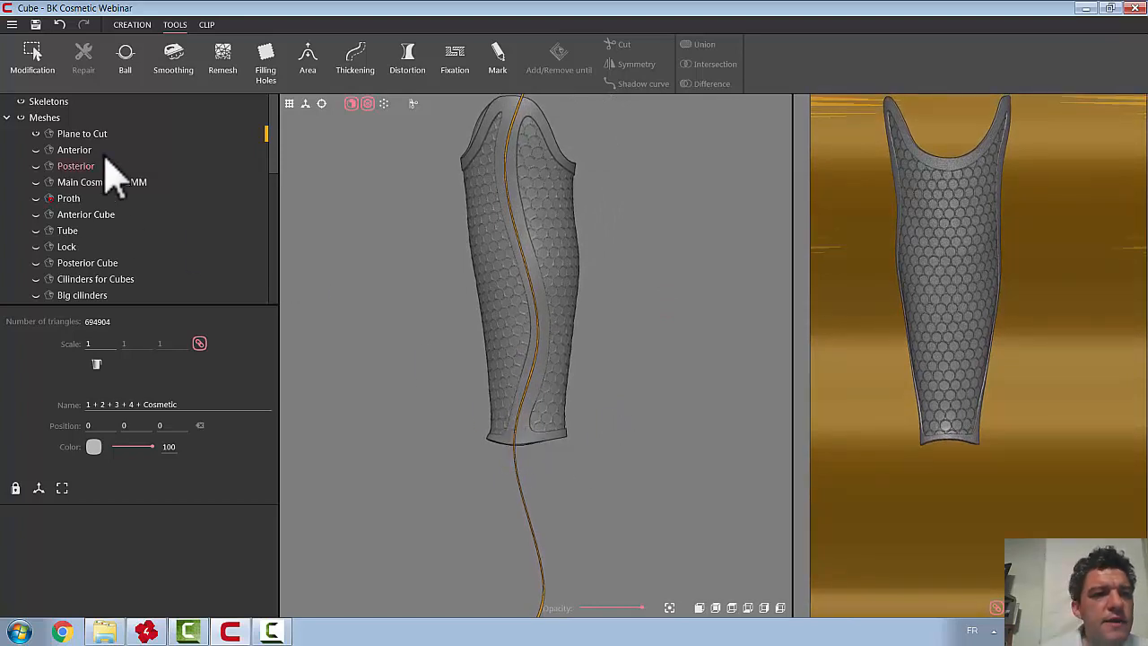
# Rotate only Plane to Cut by about 0.65° with the manipulator so its curve follows the smooth side band of the cover
pyautogui.click(321, 103)
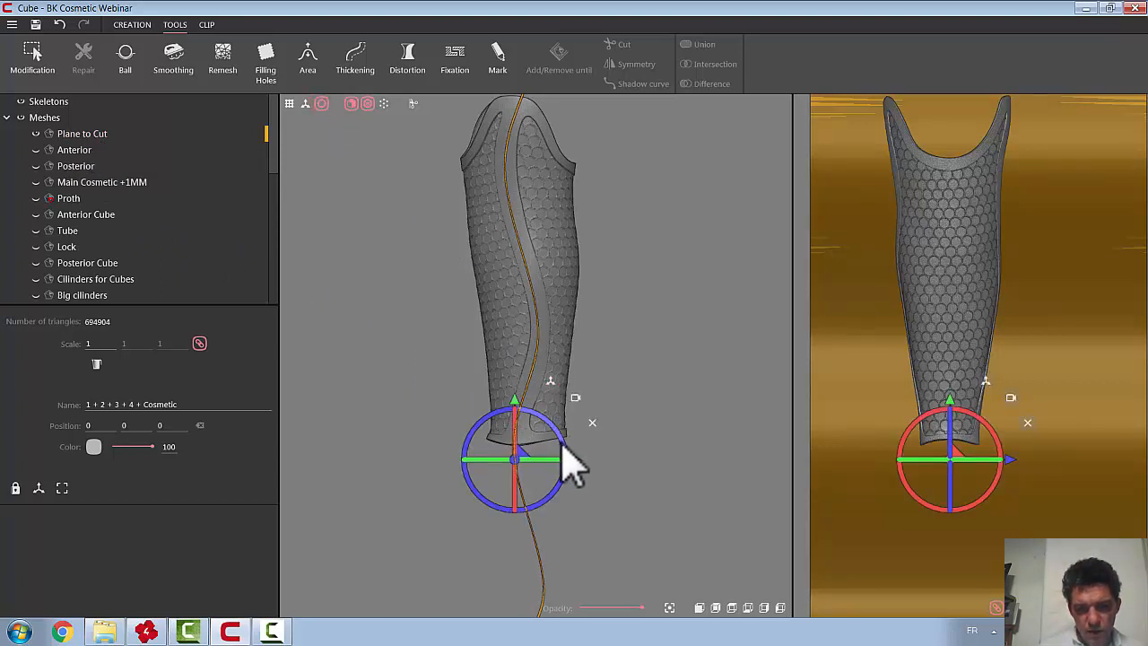
pyautogui.moveTo(565, 462); pyautogui.dragTo(564, 461)
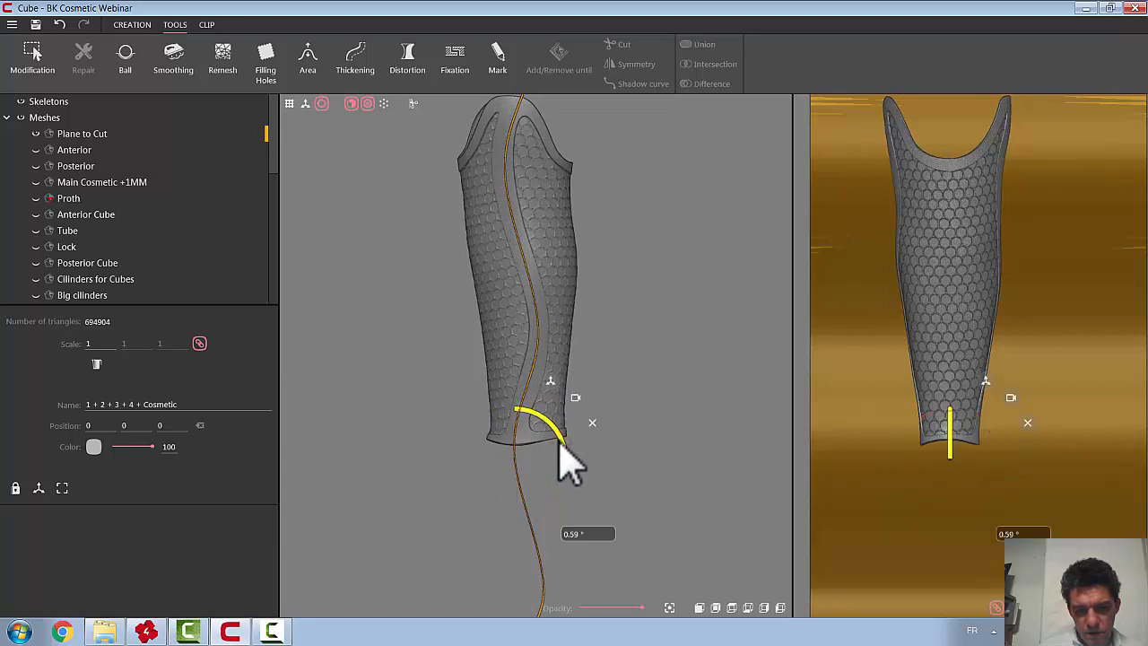
pyautogui.click(59, 24)
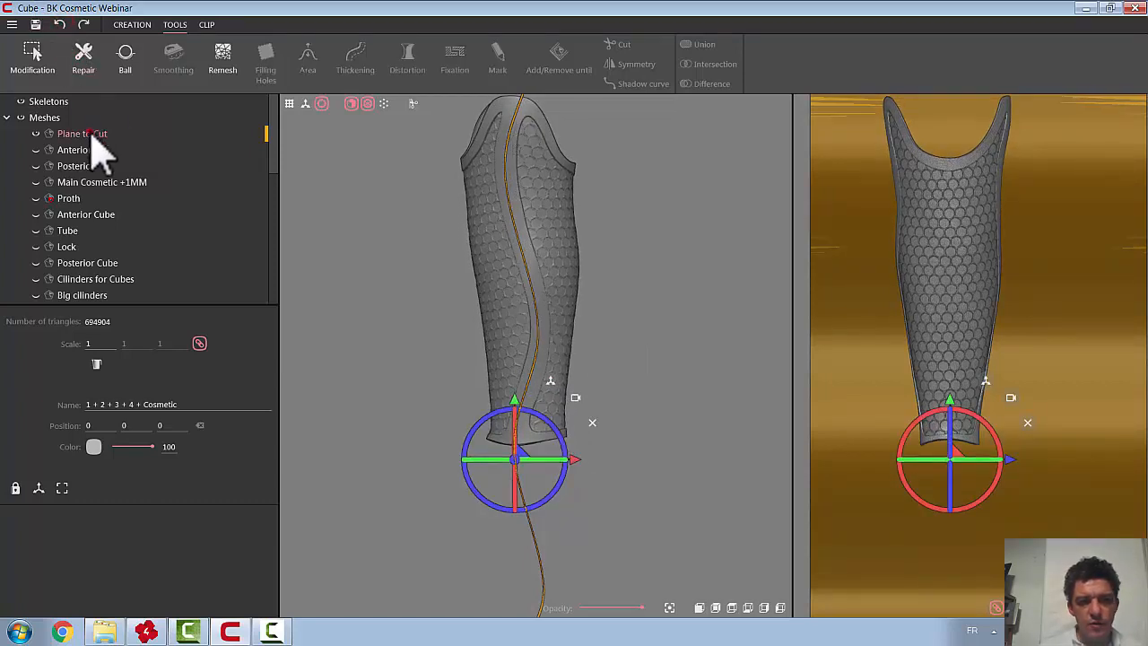
pyautogui.click(88, 134)
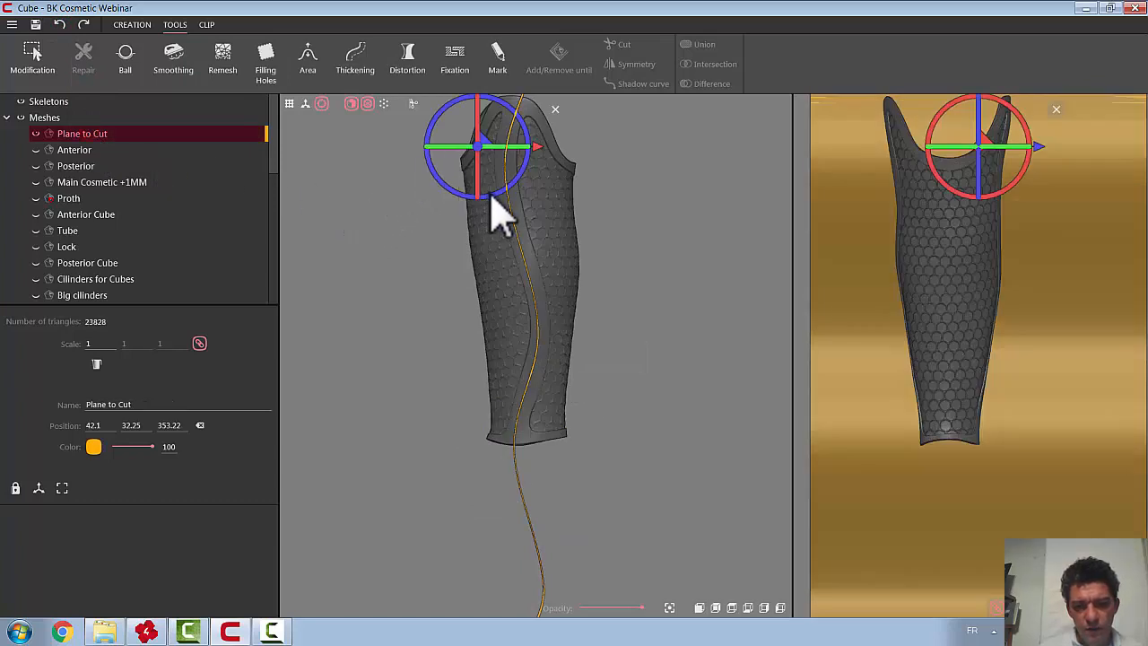
pyautogui.moveTo(491, 197); pyautogui.dragTo(504, 162)
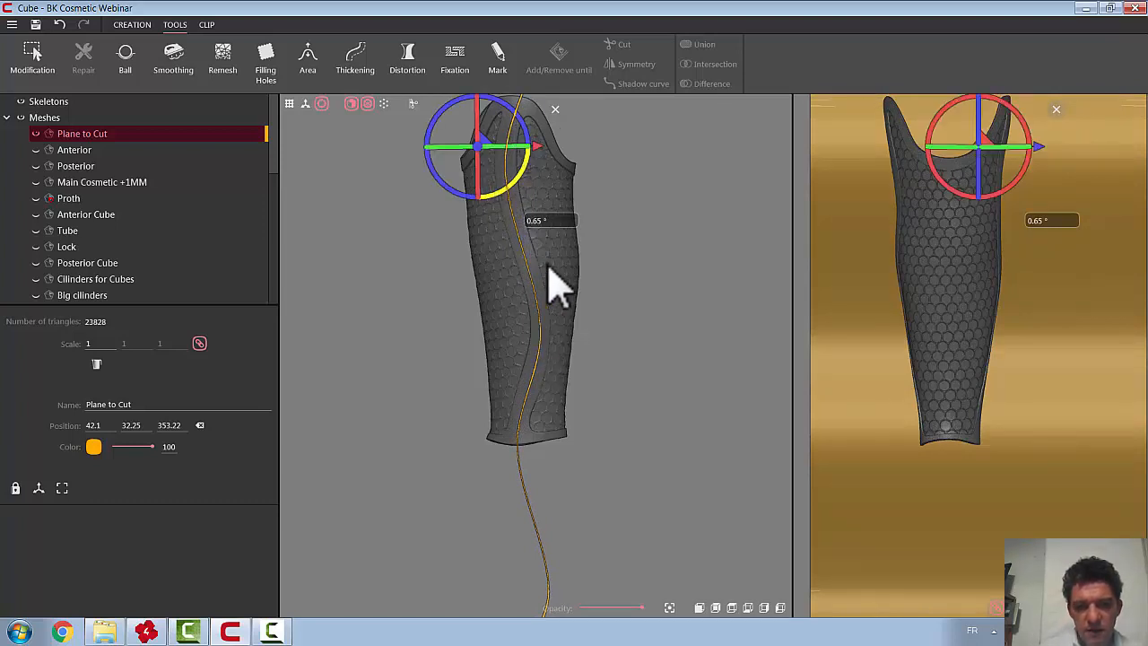
pyautogui.moveTo(618, 219); pyautogui.dragTo(624, 261)
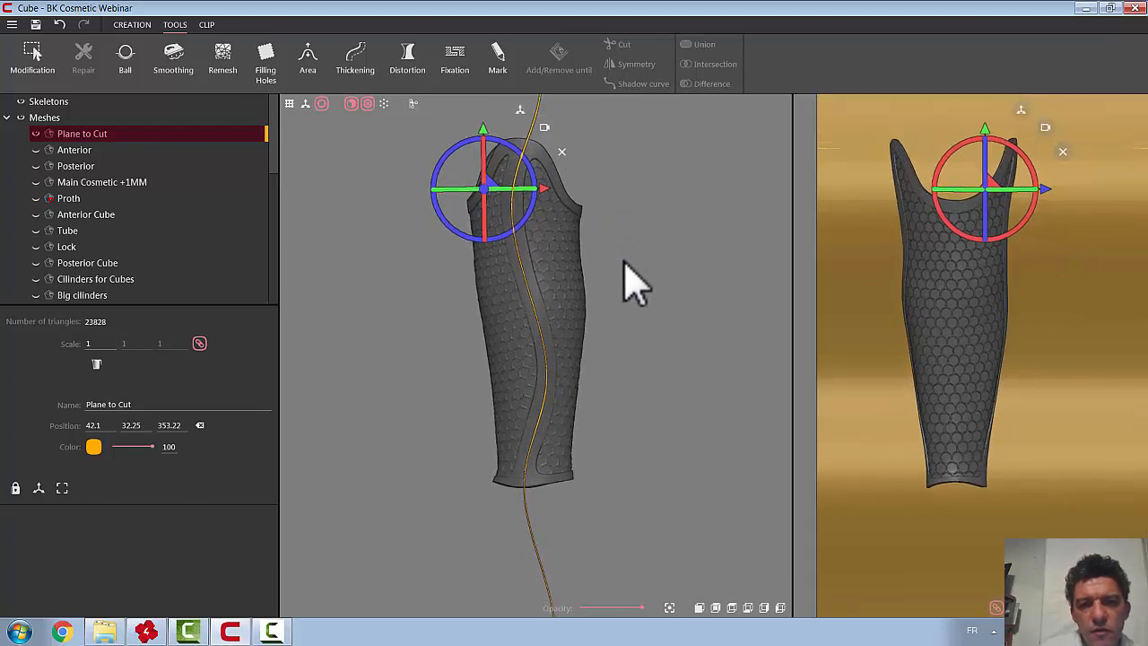
pyautogui.click(562, 152)
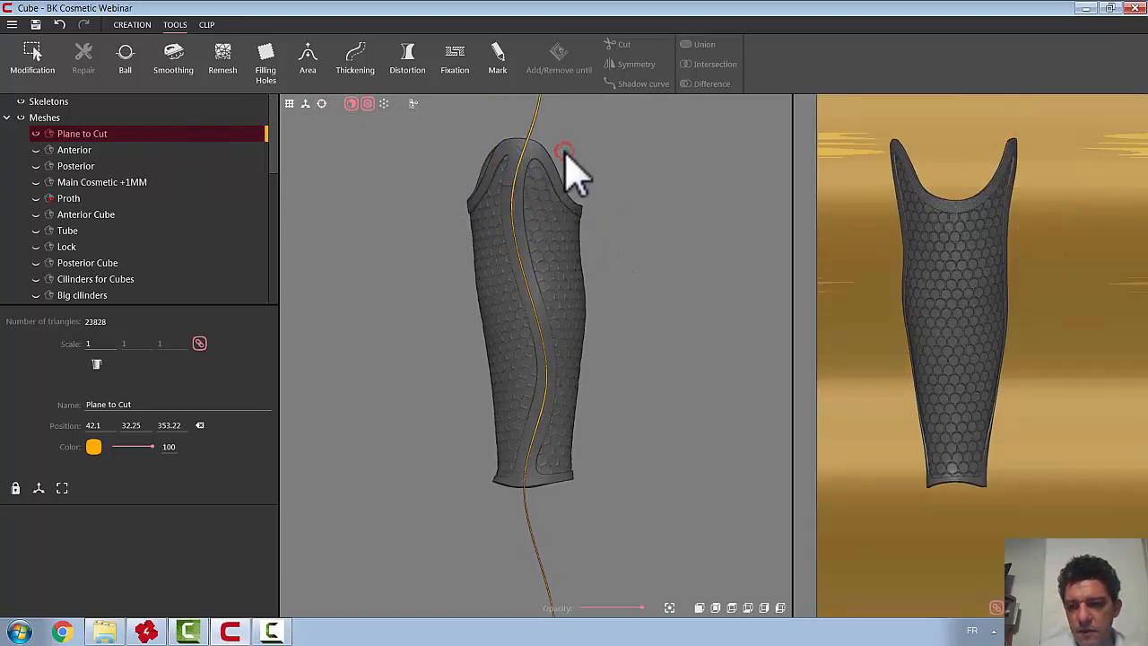
# Simplify the merged cosmetic cover mesh to 15 % of its triangles with Remesh
pyautogui.click(557, 224)
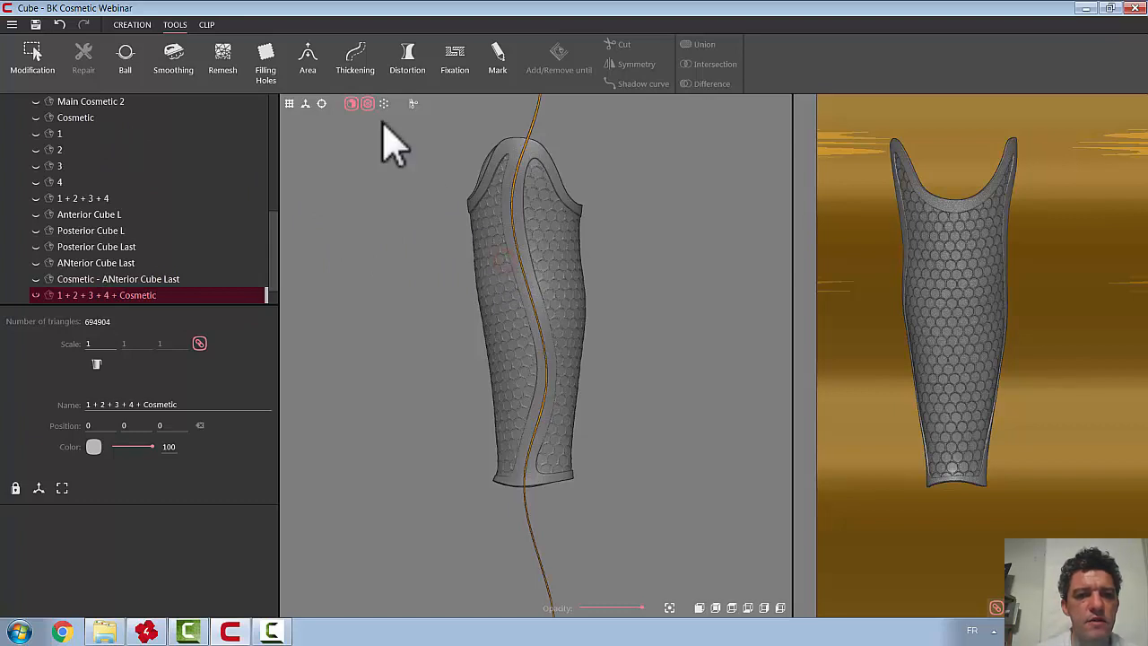
pyautogui.click(224, 54)
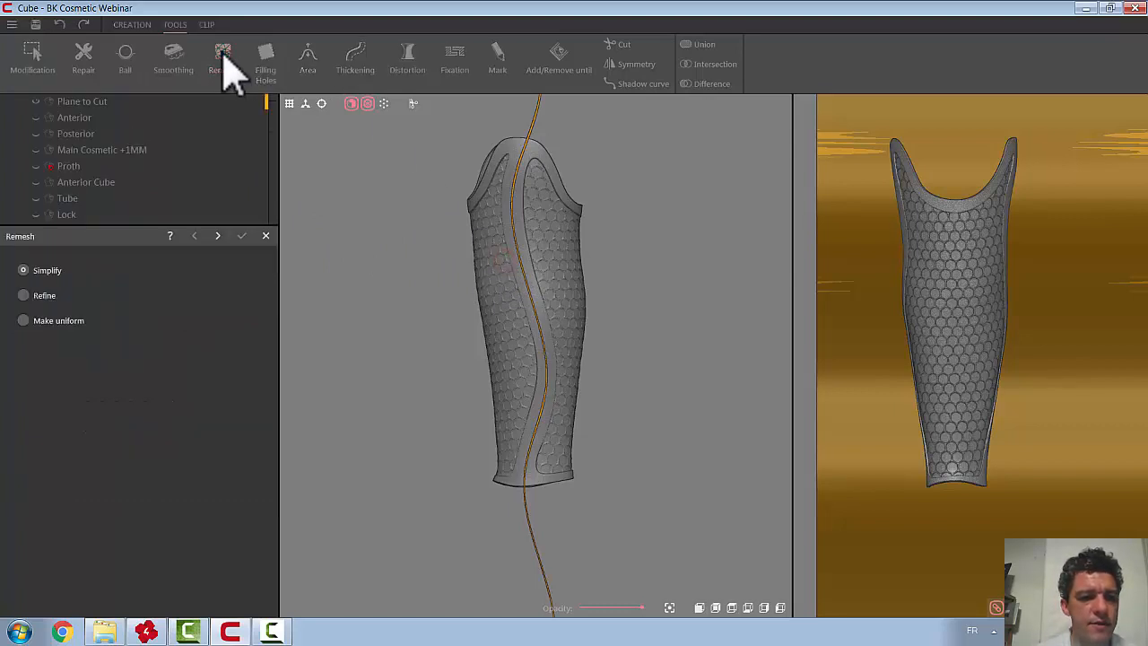
pyautogui.click(217, 236)
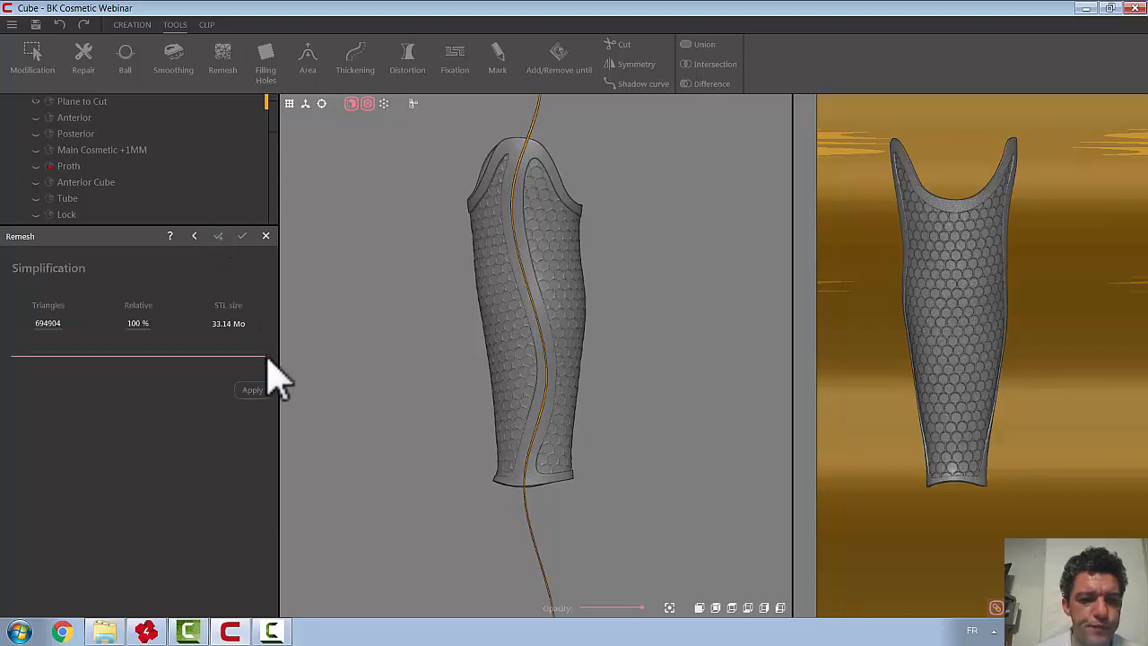
pyautogui.moveTo(260, 356); pyautogui.dragTo(44, 363)
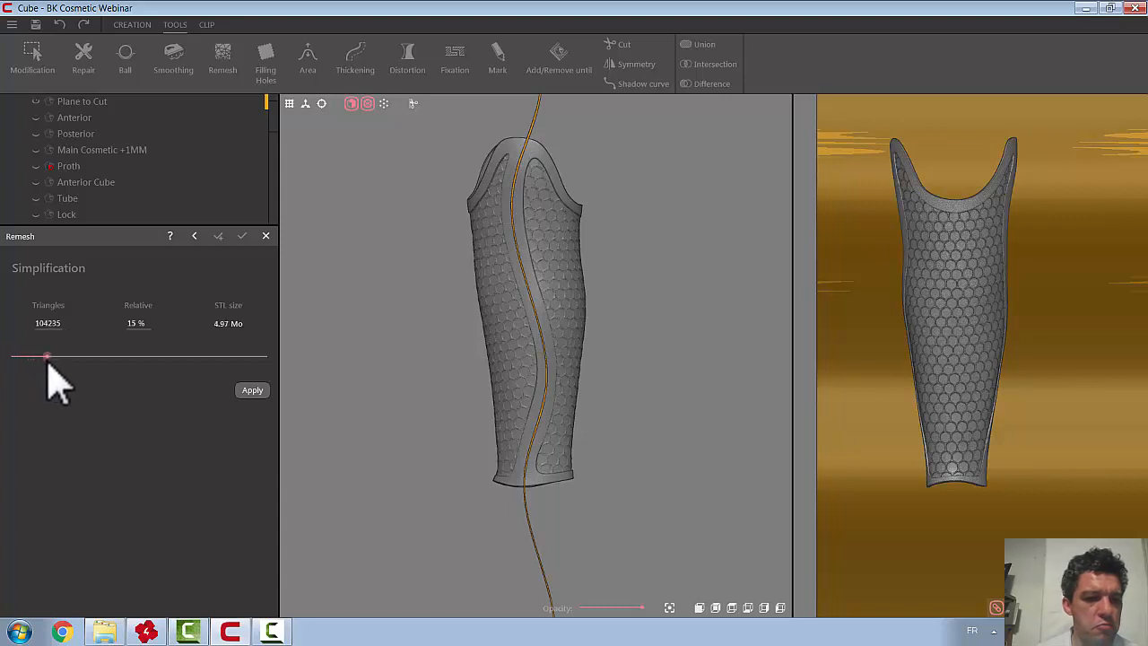
pyautogui.click(249, 391)
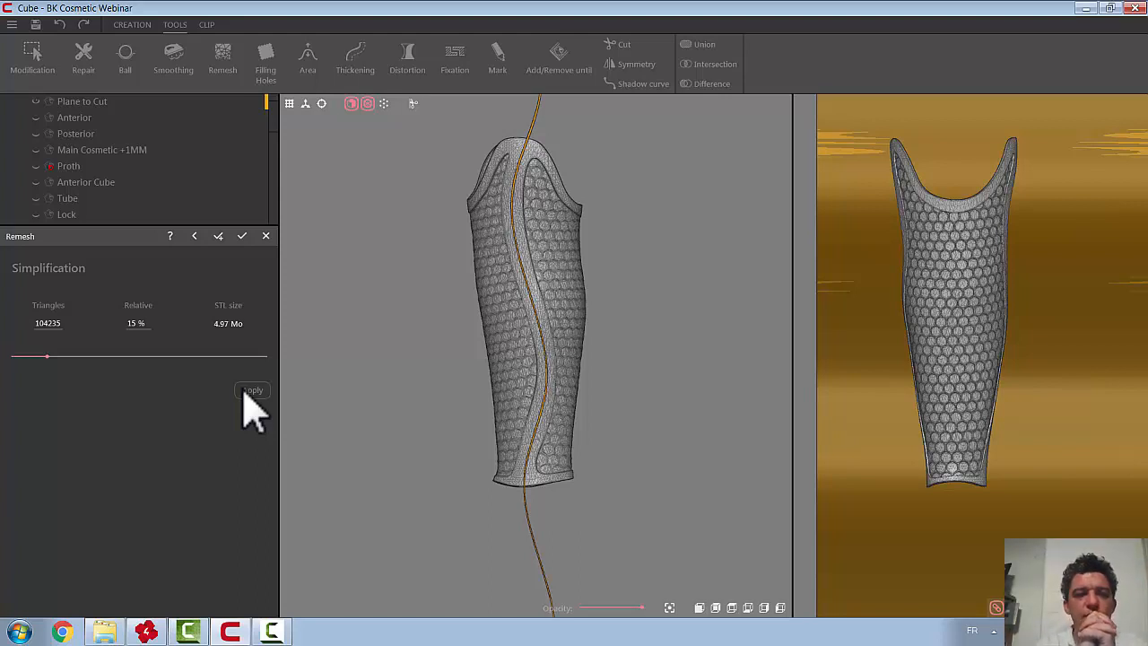
pyautogui.click(244, 236)
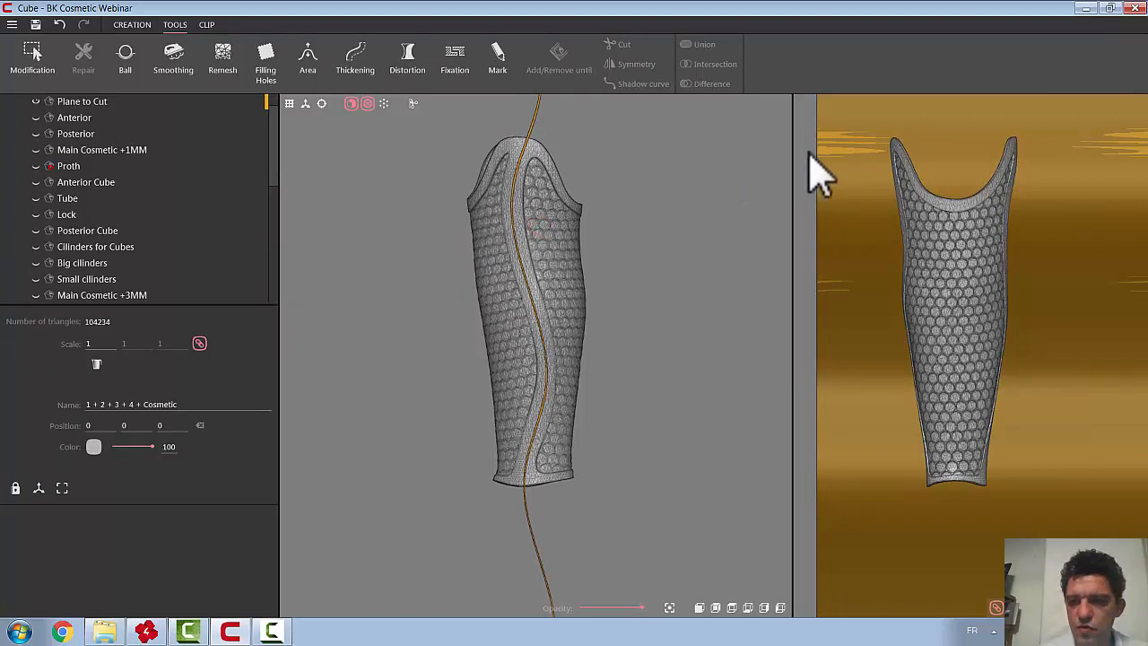
# Cut the simplified cover with Plane to Cut using the Difference operation and repair the resulting mesh as a closed mesh
pyautogui.click(840, 161)
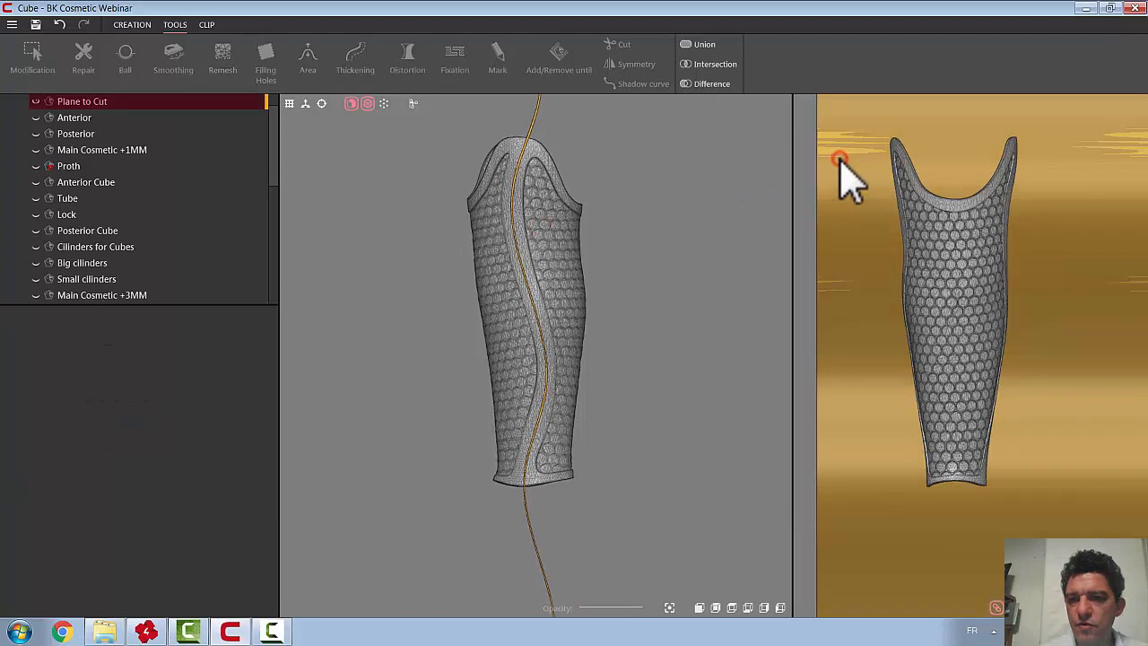
pyautogui.click(714, 85)
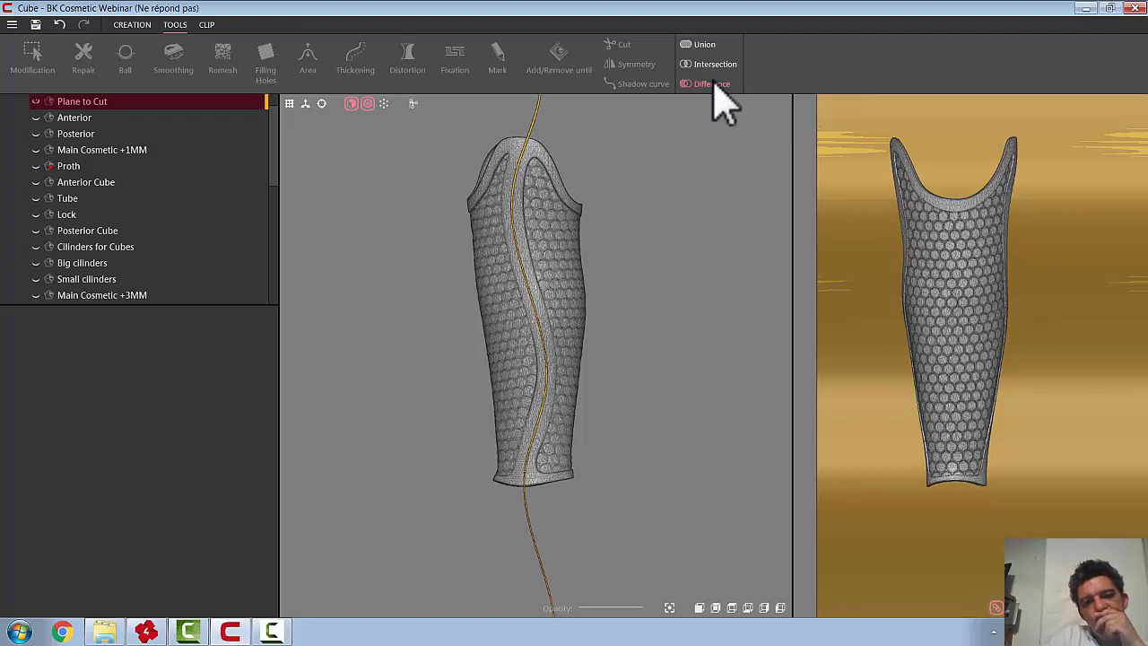
pyautogui.click(94, 58)
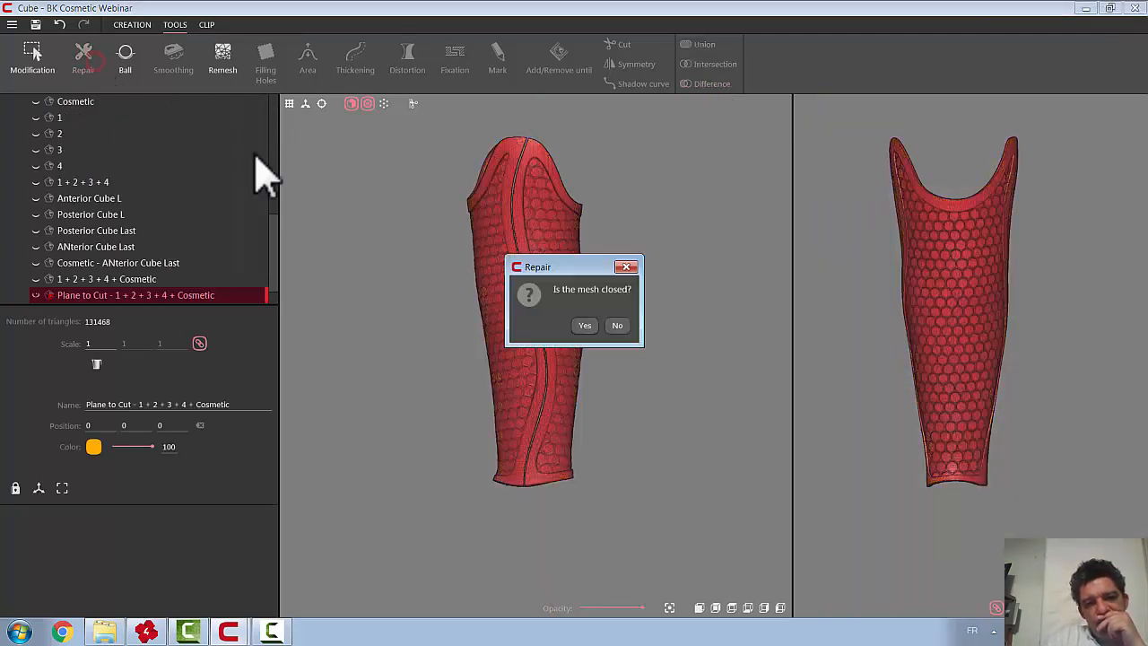
pyautogui.click(584, 326)
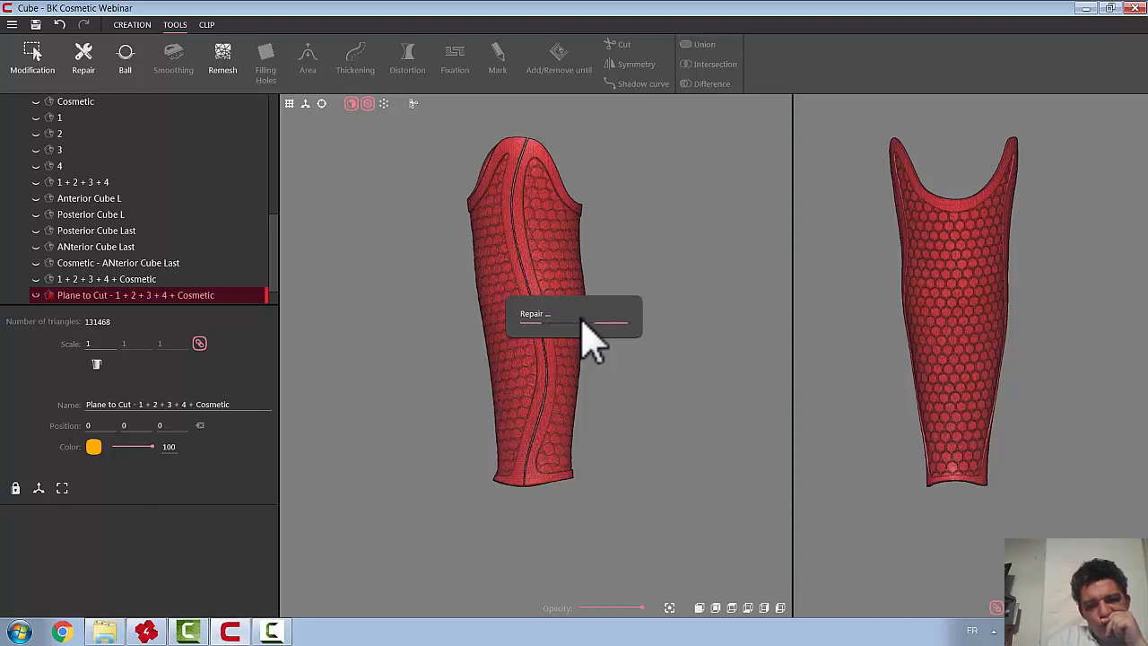
# Color the cut cover light grey and set its opacity to 82
pyautogui.rightClick(569, 297)
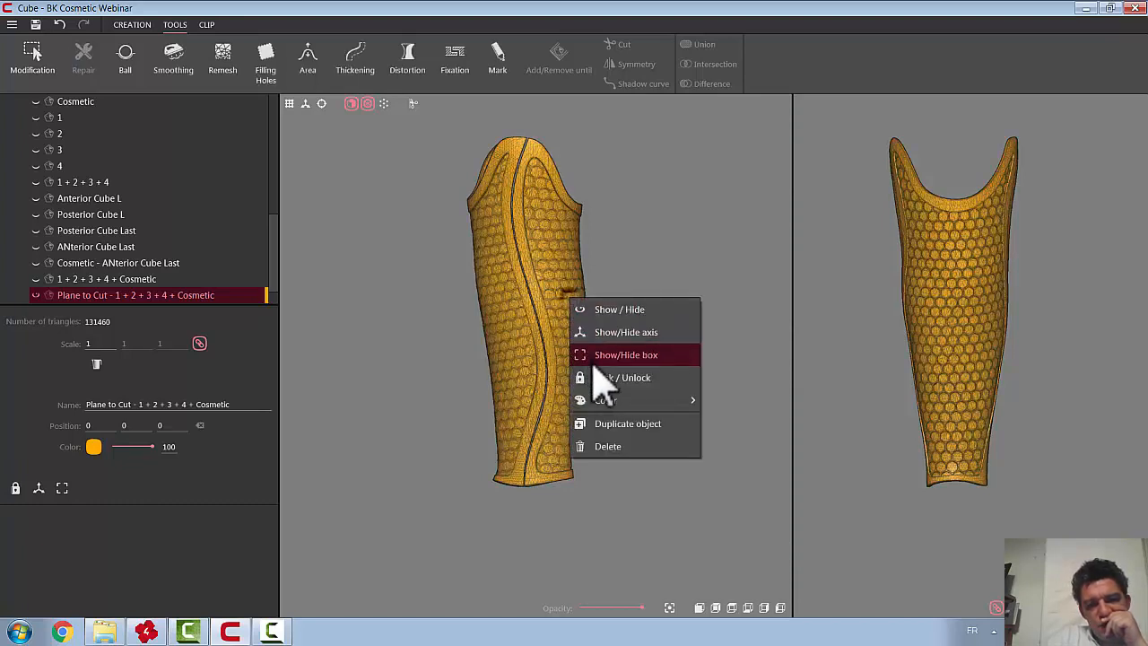
pyautogui.moveTo(628, 403)
pyautogui.click(715, 427)
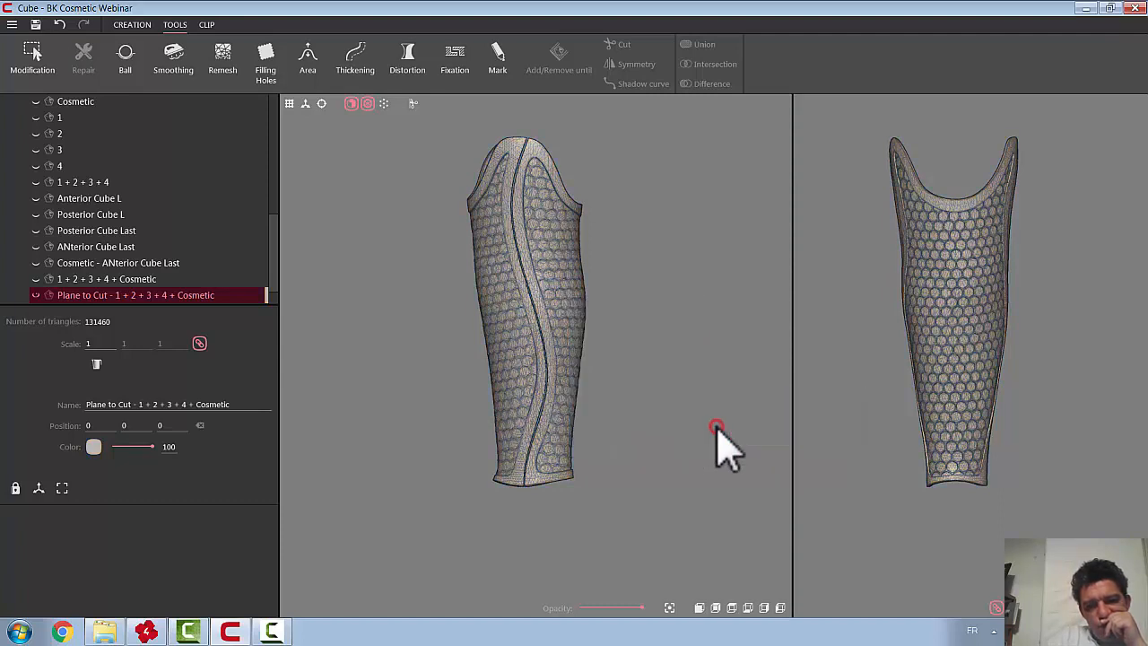
pyautogui.moveTo(637, 607); pyautogui.dragTo(630, 608)
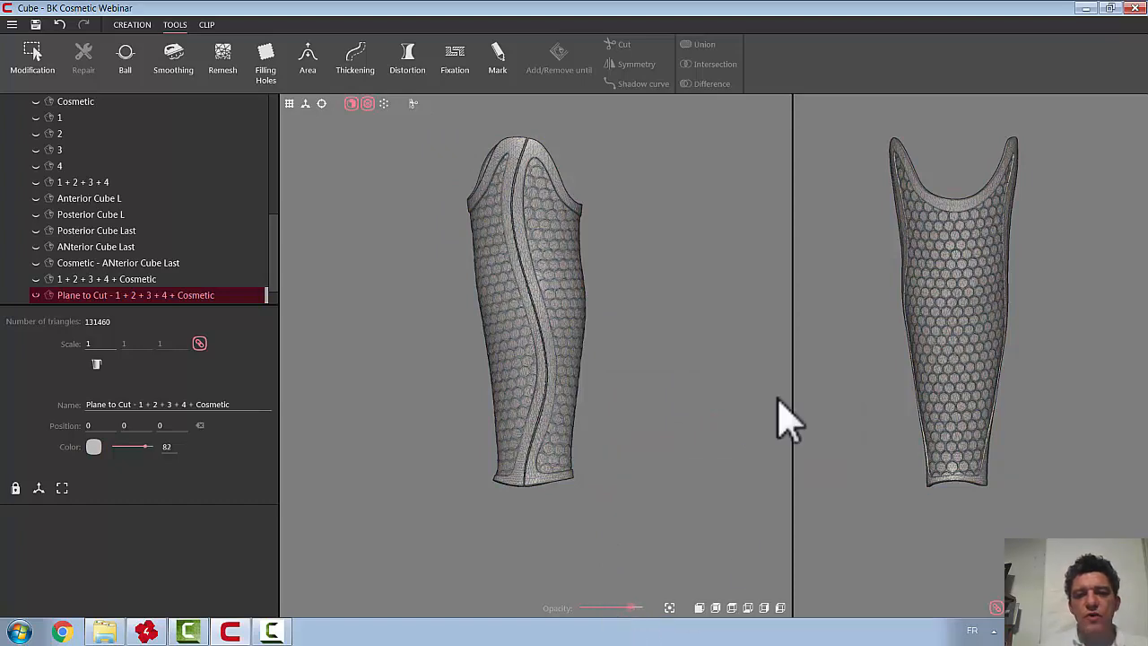
pyautogui.moveTo(679, 322)
pyautogui.mouseDown()
pyautogui.moveTo(807, 320)
pyautogui.moveTo(640, 308)
pyautogui.moveTo(674, 320)
pyautogui.mouseUp()
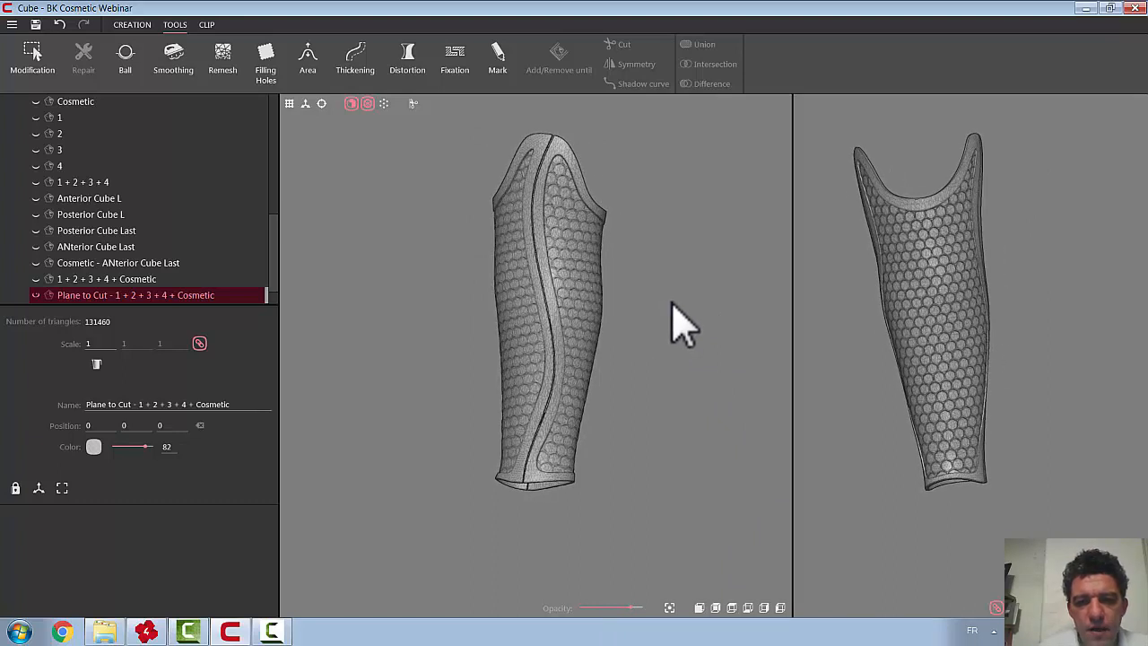
# Remove the anterior half from the cut cover, keep the rest as a separate mesh and name it Posterior Shell
pyautogui.click(34, 58)
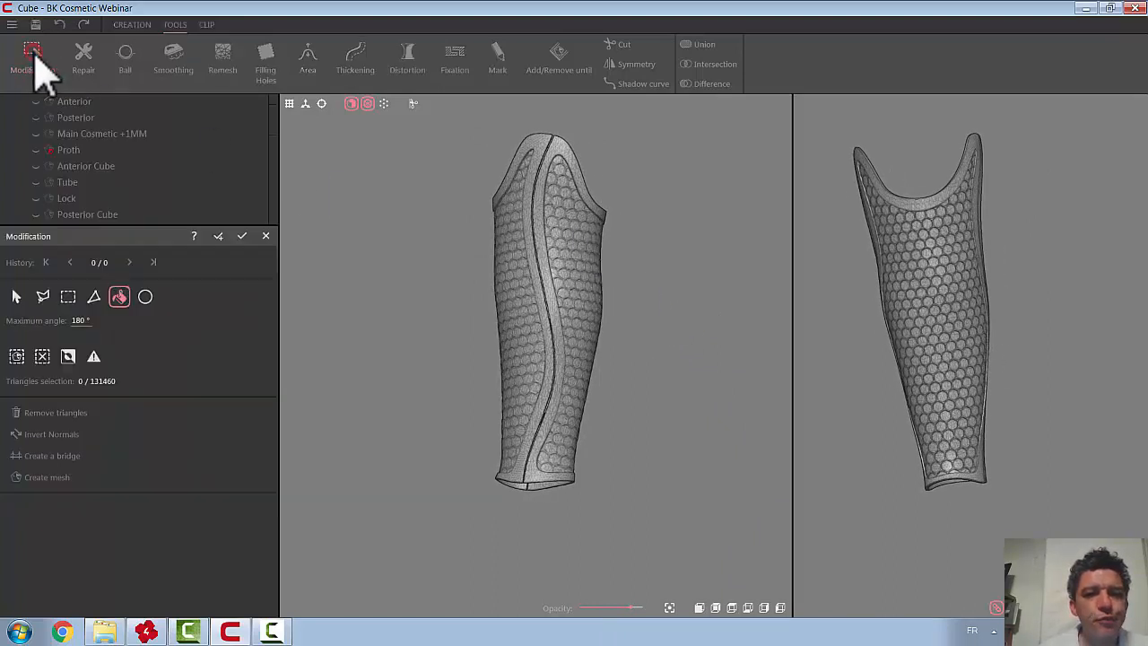
pyautogui.click(524, 275)
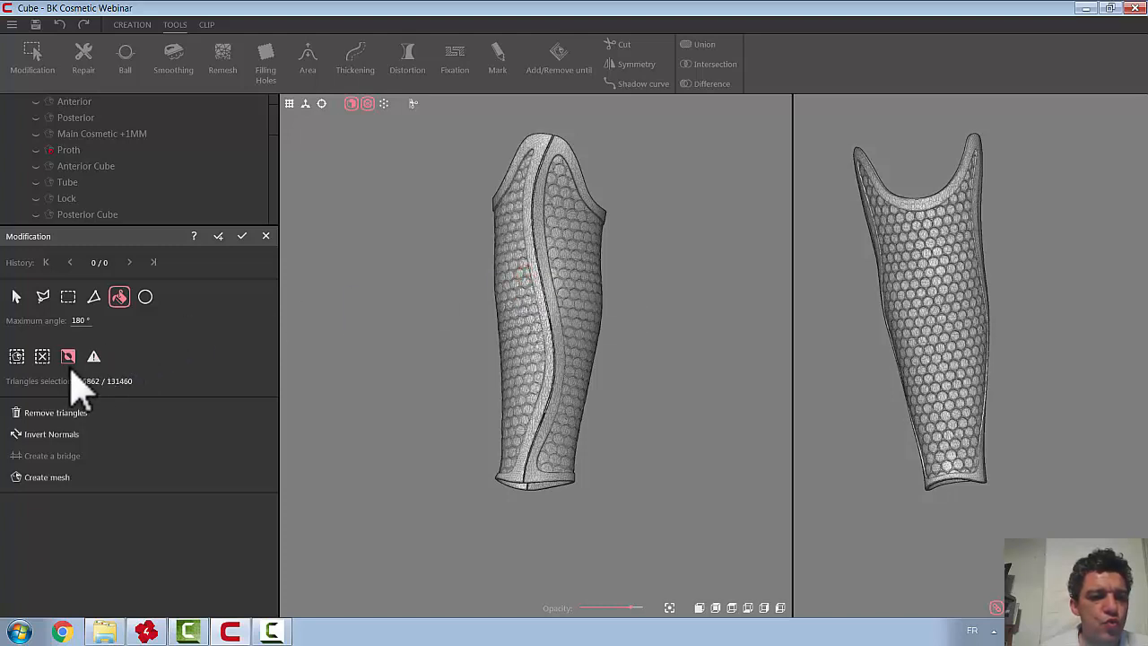
pyautogui.click(55, 415)
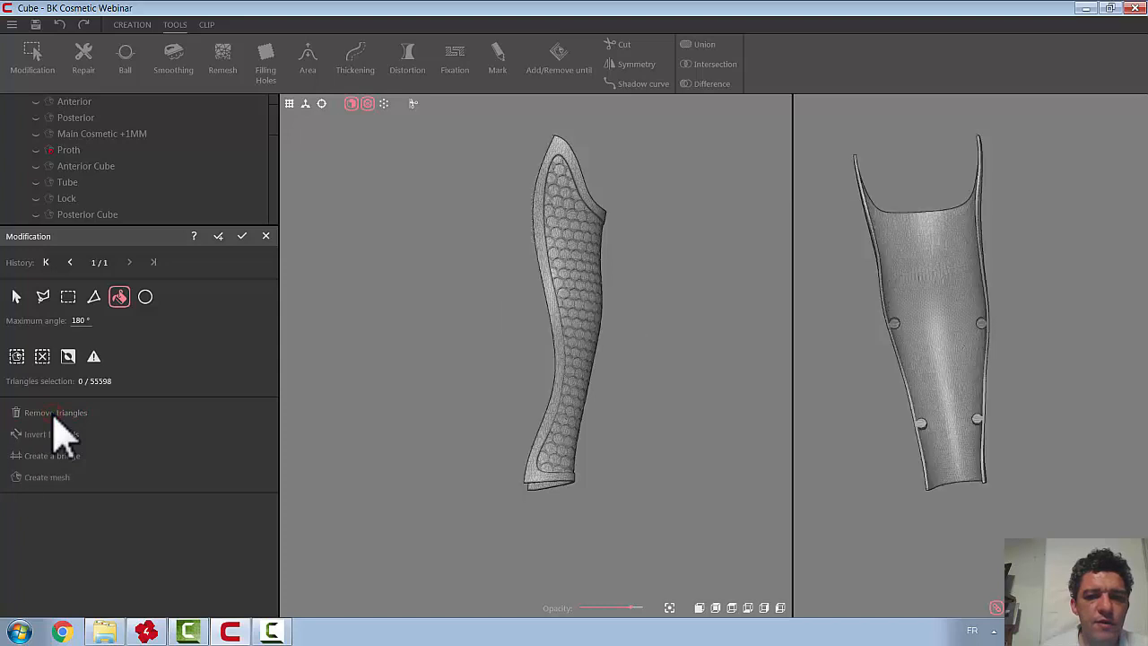
pyautogui.click(219, 236)
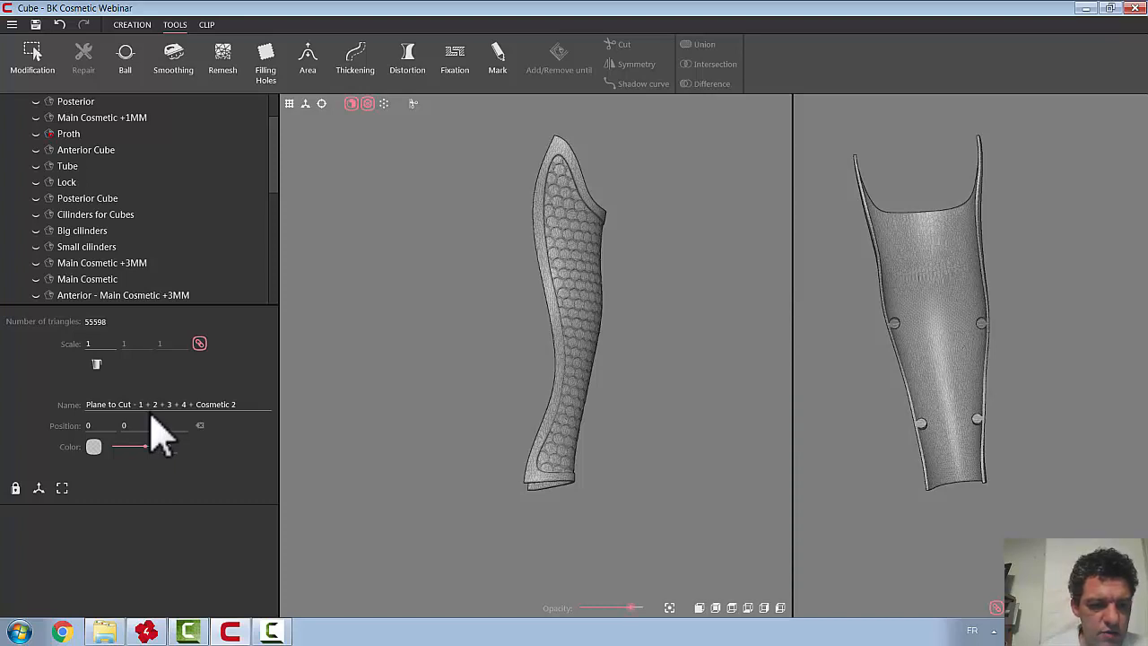
pyautogui.moveTo(249, 403); pyautogui.dragTo(83, 404)
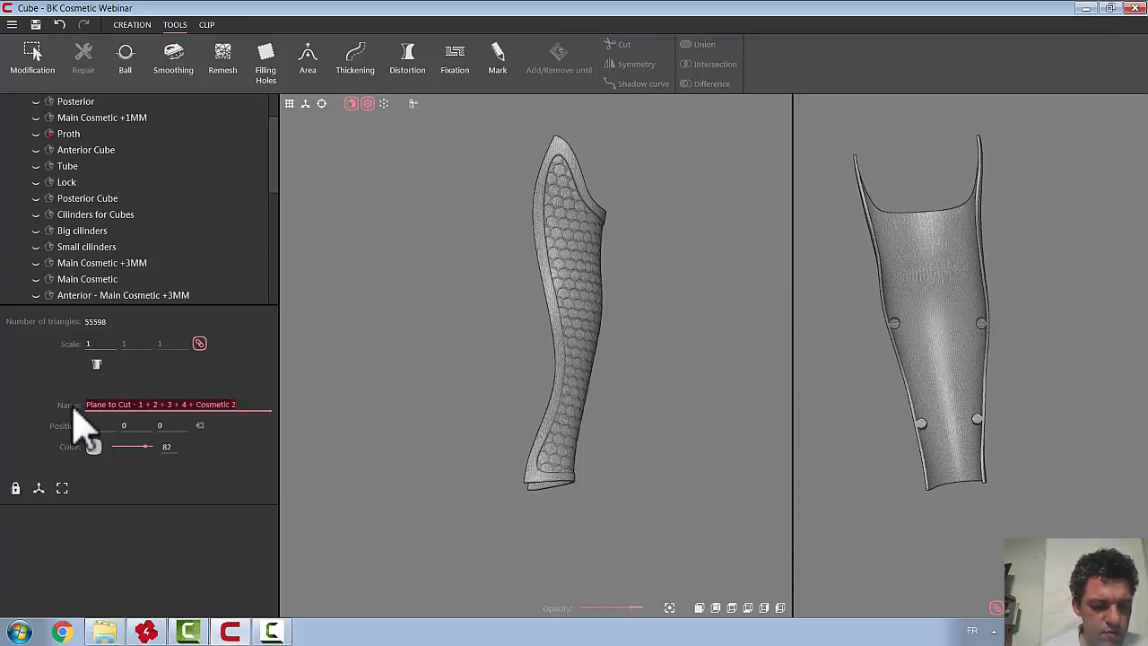
pyautogui.write('Posterior Shell')
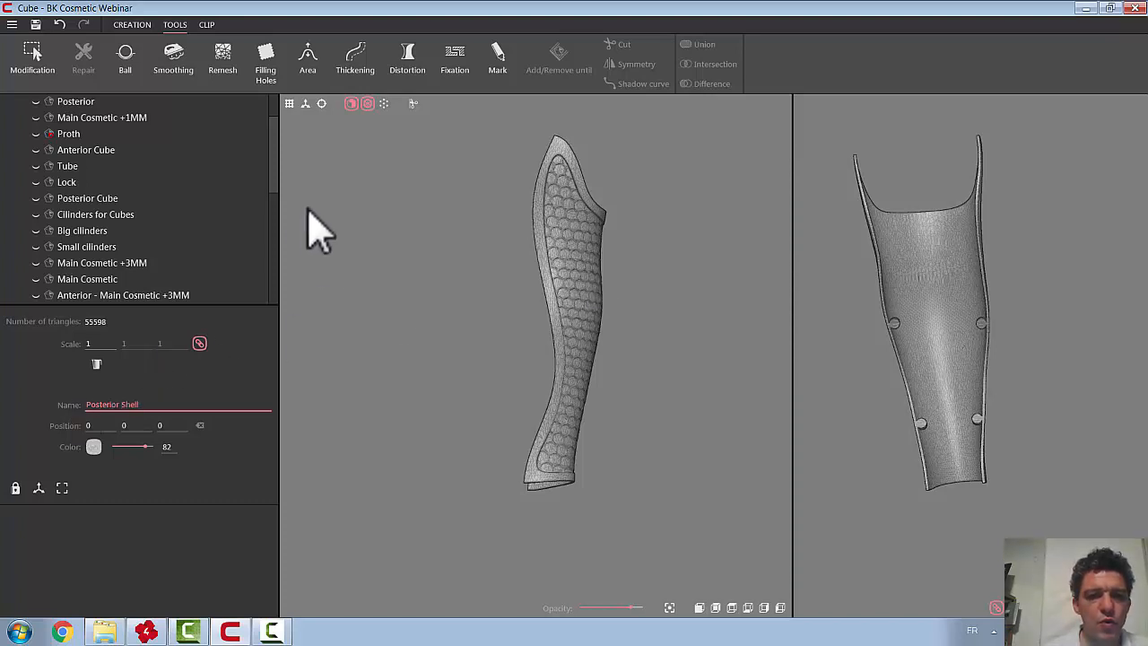
# Show the complete cut cover again and remove its posterior half, keeping the anterior half as a separate mesh
pyautogui.moveTo(280, 174); pyautogui.dragTo(274, 301)
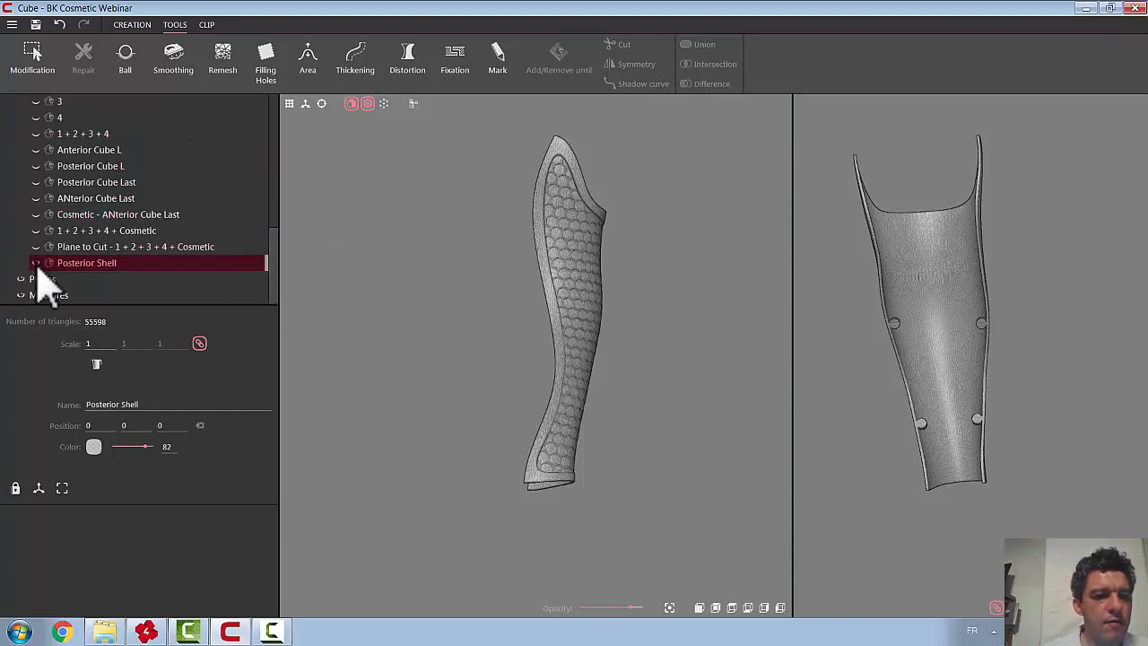
pyautogui.click(36, 252)
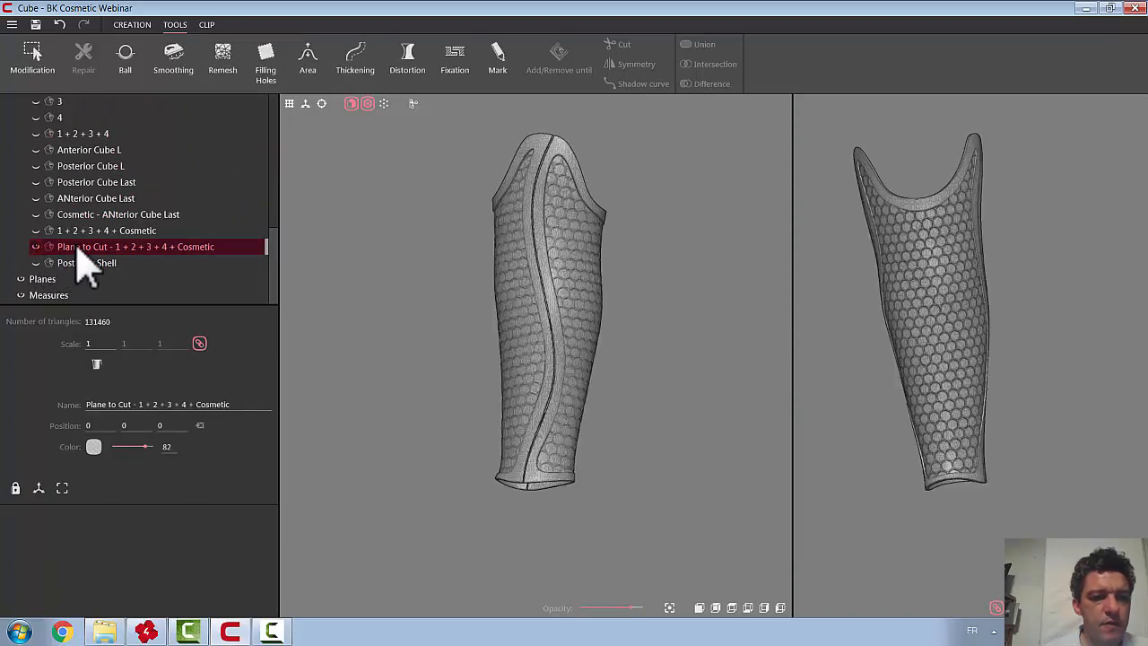
pyautogui.click(34, 55)
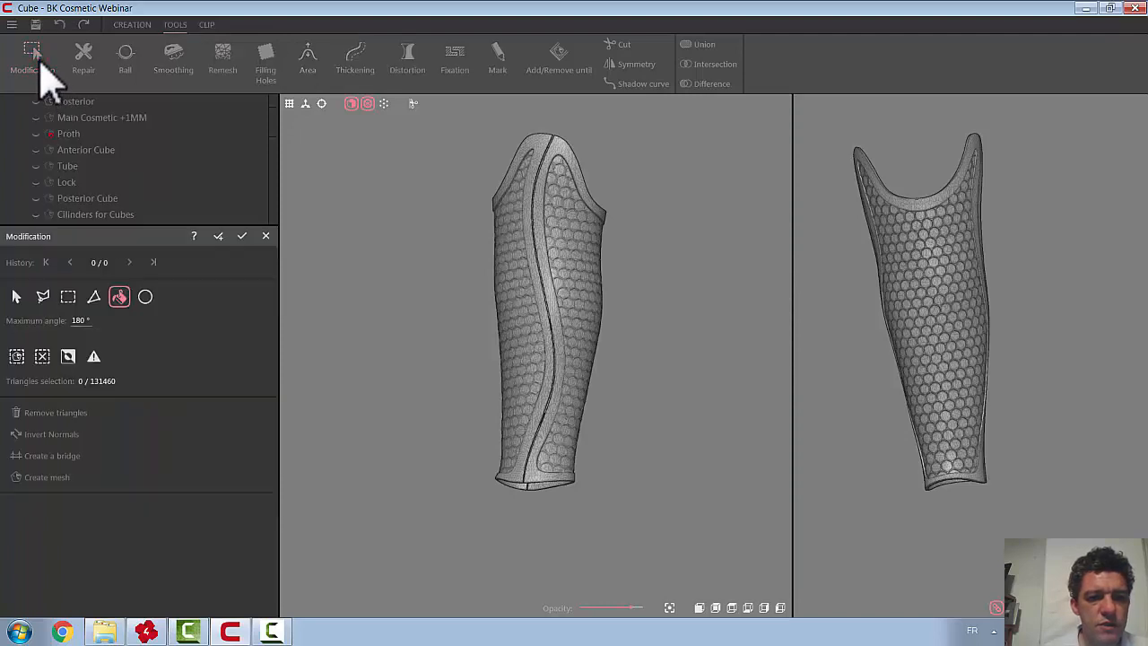
pyautogui.click(555, 268)
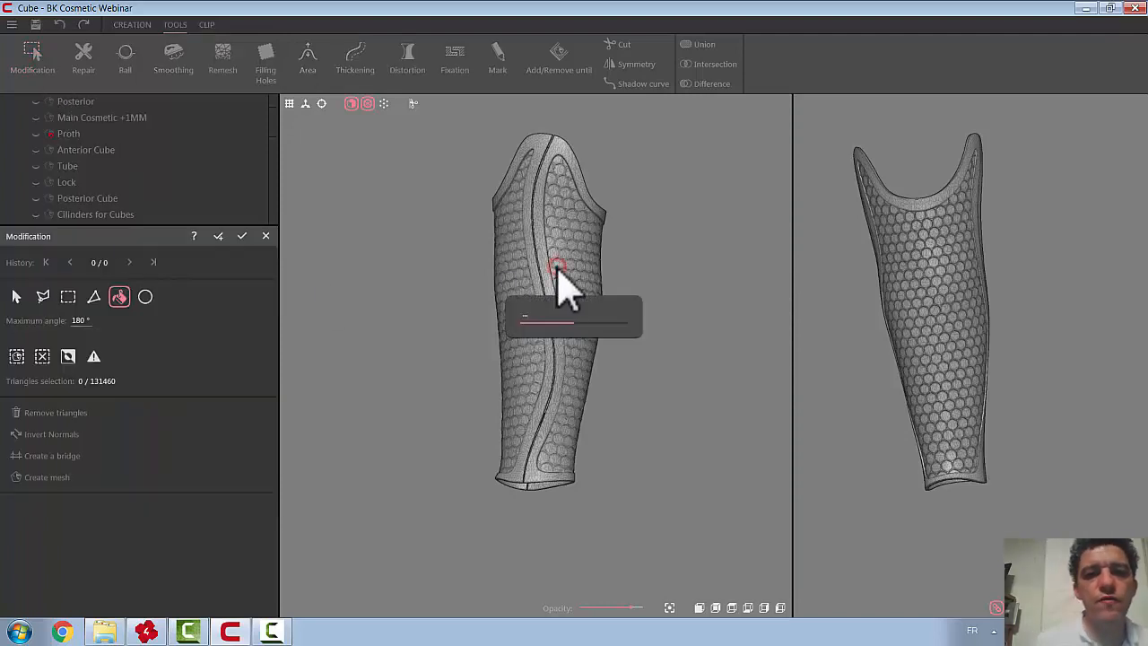
pyautogui.click(88, 412)
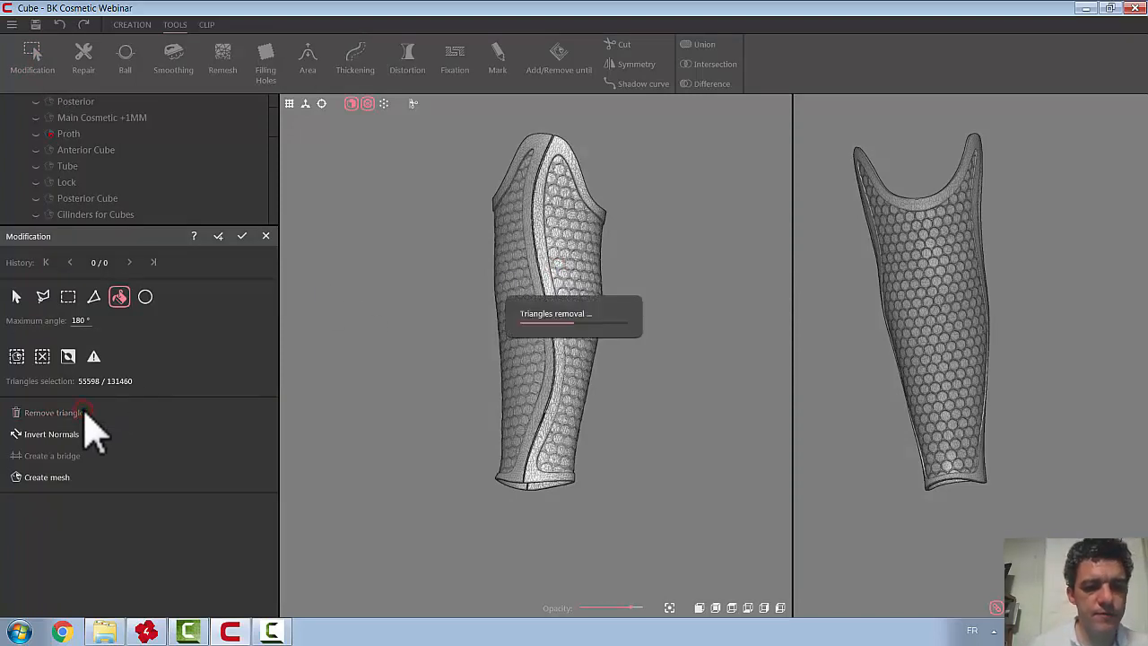
pyautogui.click(220, 238)
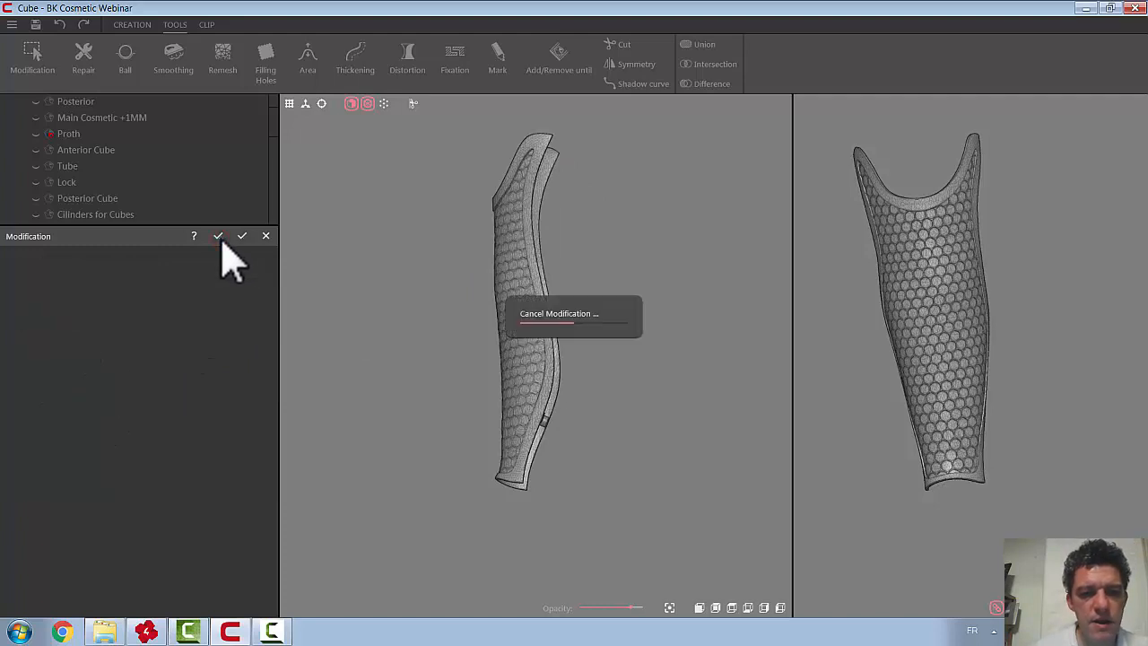
# Rename the new anterior half mesh as Anterior Shell, keeping the original Anterior mesh hidden
pyautogui.tripleClick(246, 405)
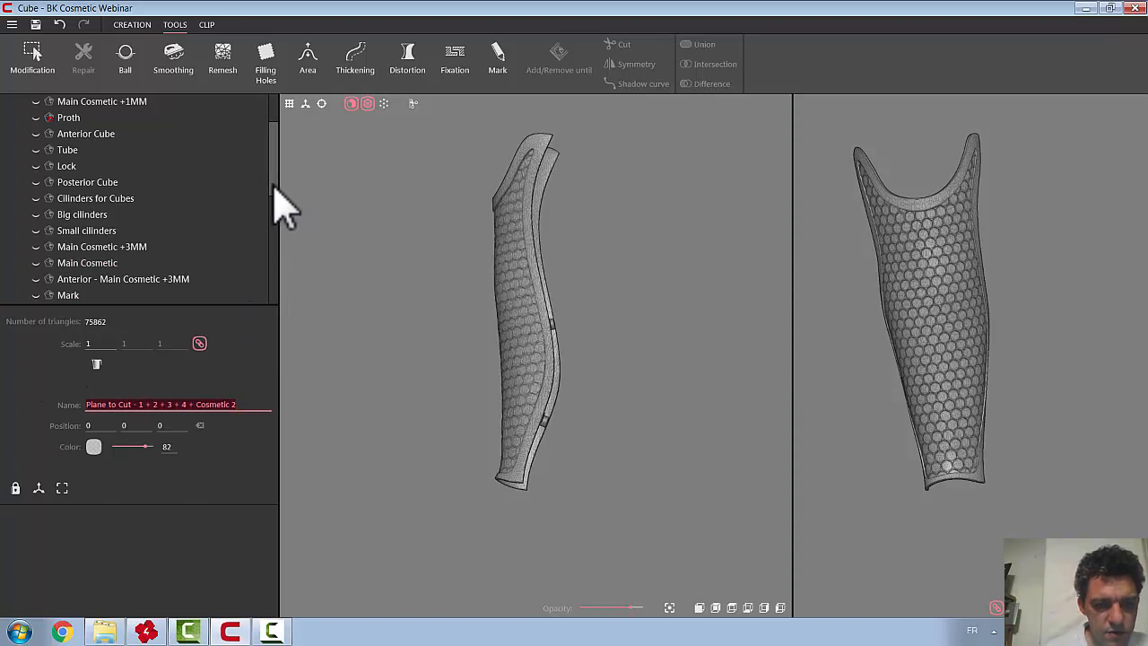
pyautogui.moveTo(273, 184); pyautogui.dragTo(278, 318)
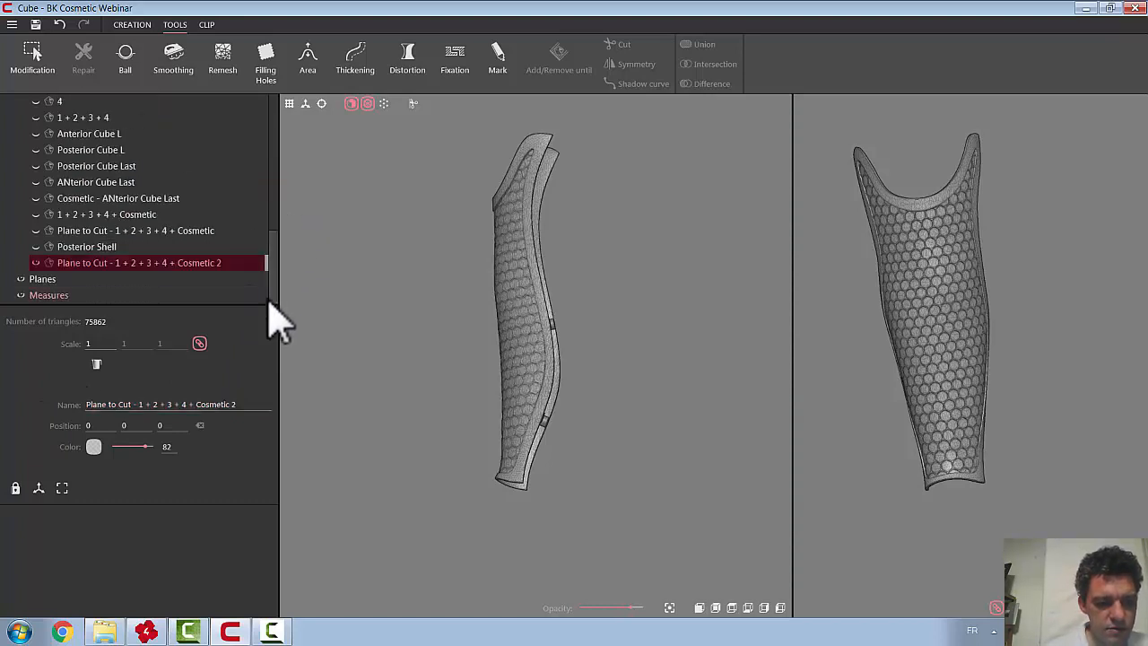
pyautogui.click(269, 301)
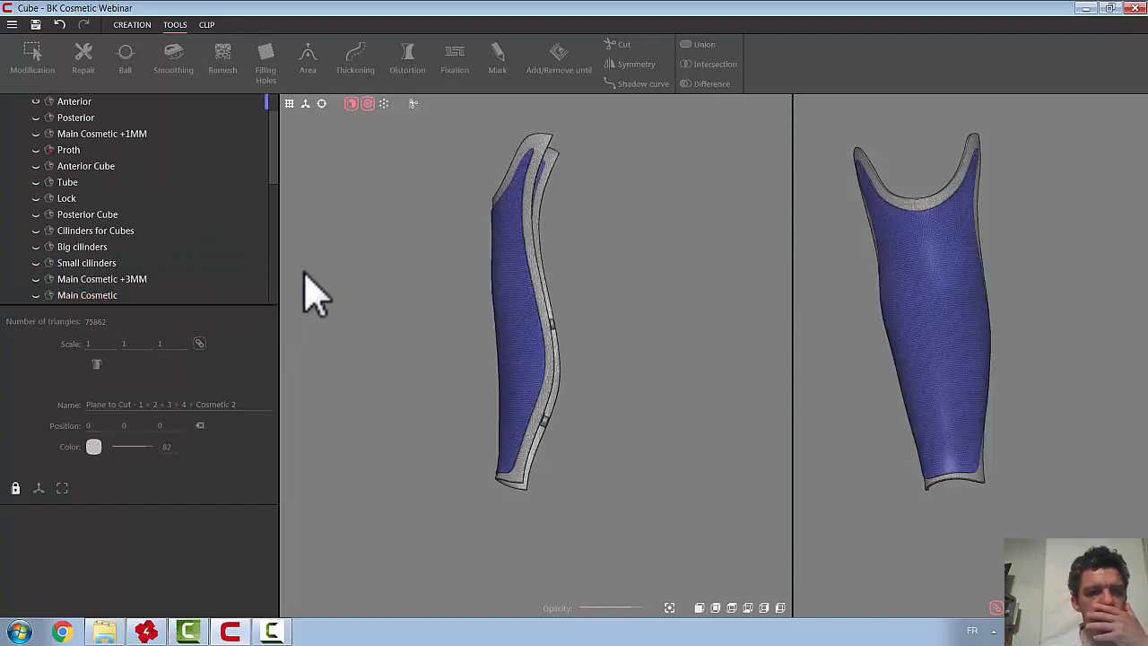
pyautogui.click(37, 101)
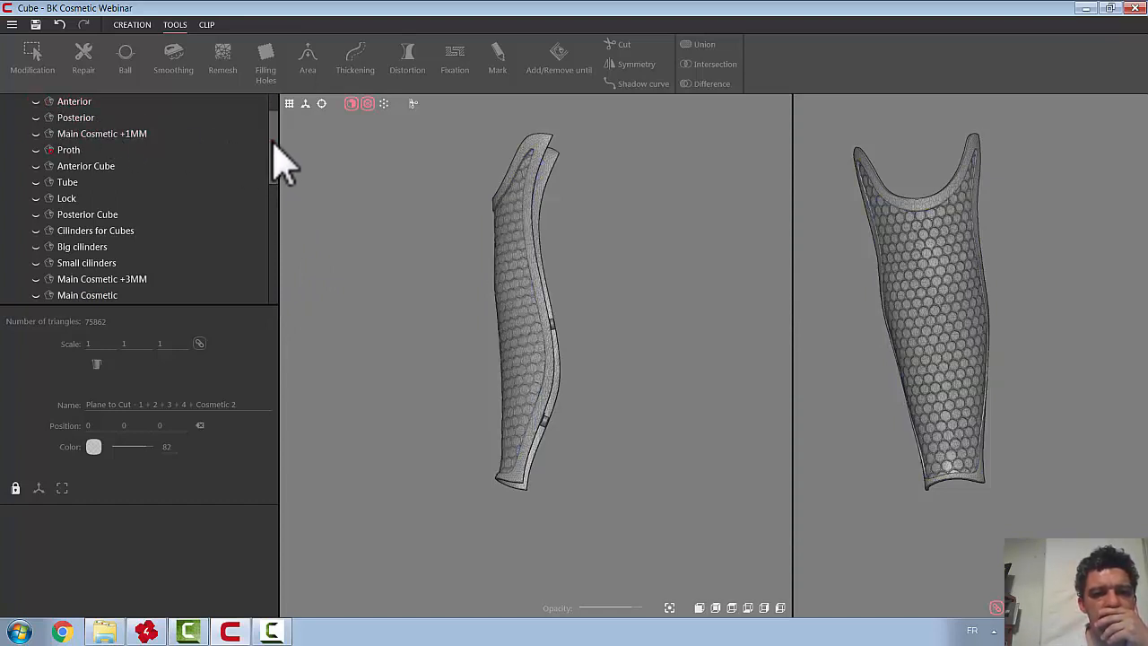
pyautogui.moveTo(275, 144); pyautogui.dragTo(274, 277)
pyautogui.click(217, 263)
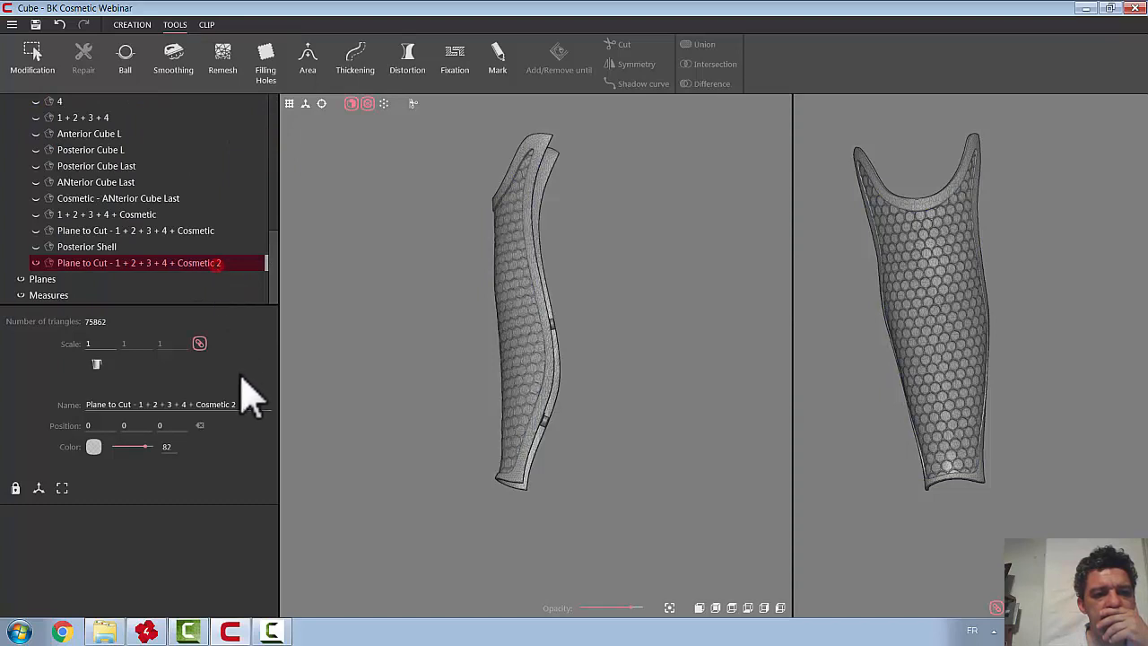
pyautogui.click(249, 403)
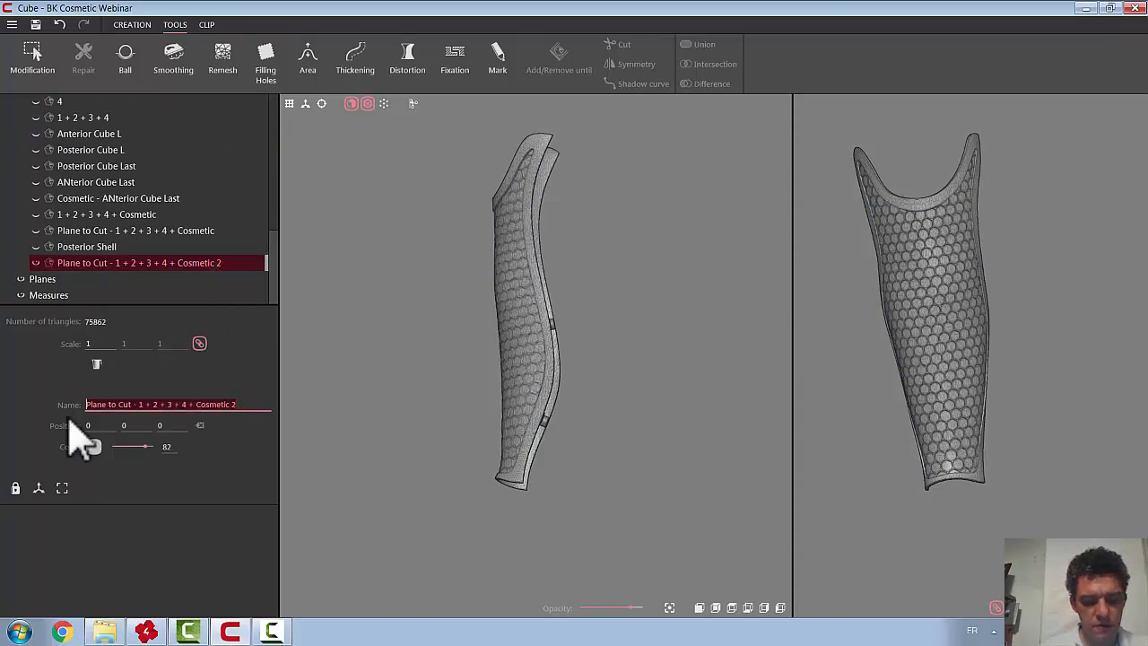
pyautogui.write('Anterior Shell')
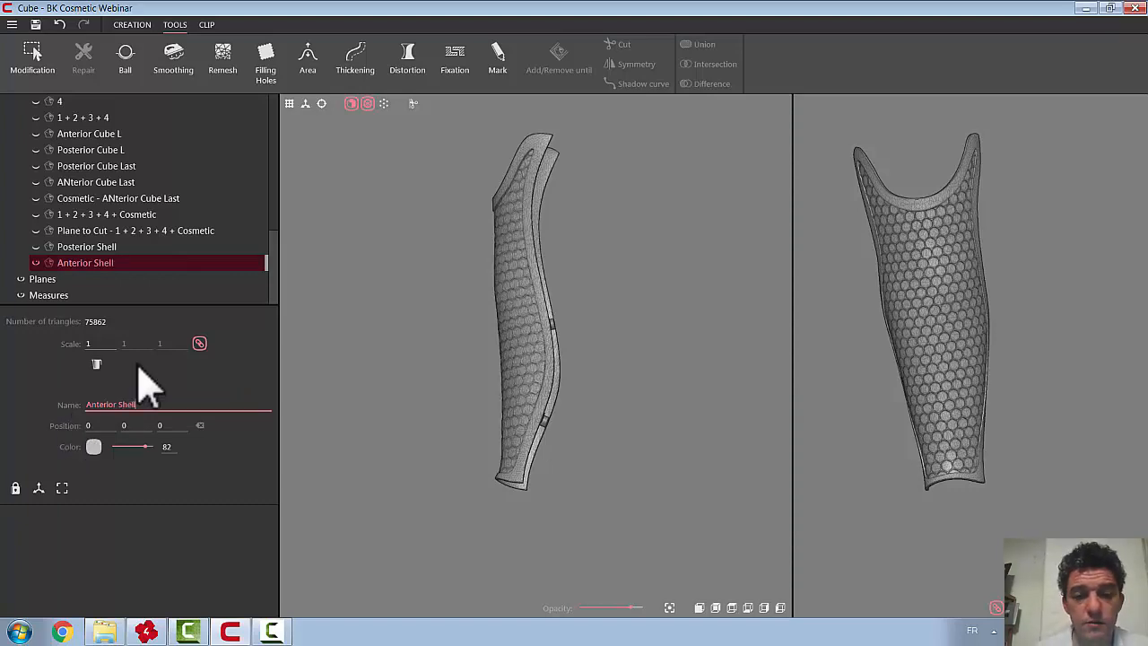
pyautogui.moveTo(459, 357); pyautogui.dragTo(367, 341)
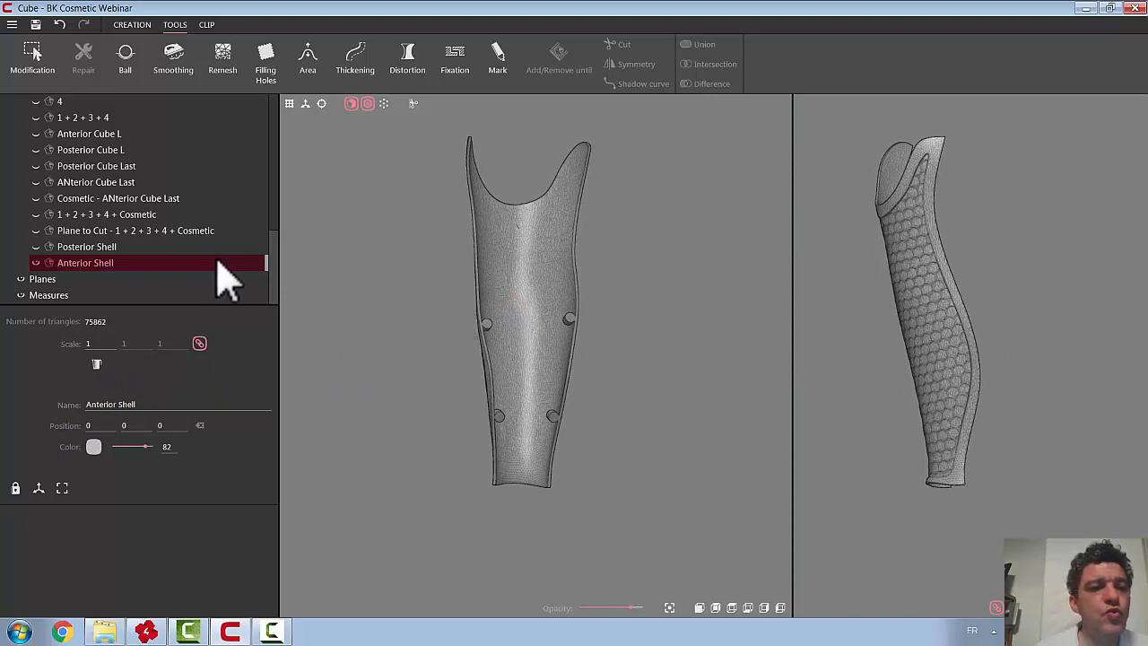
pyautogui.click(37, 183)
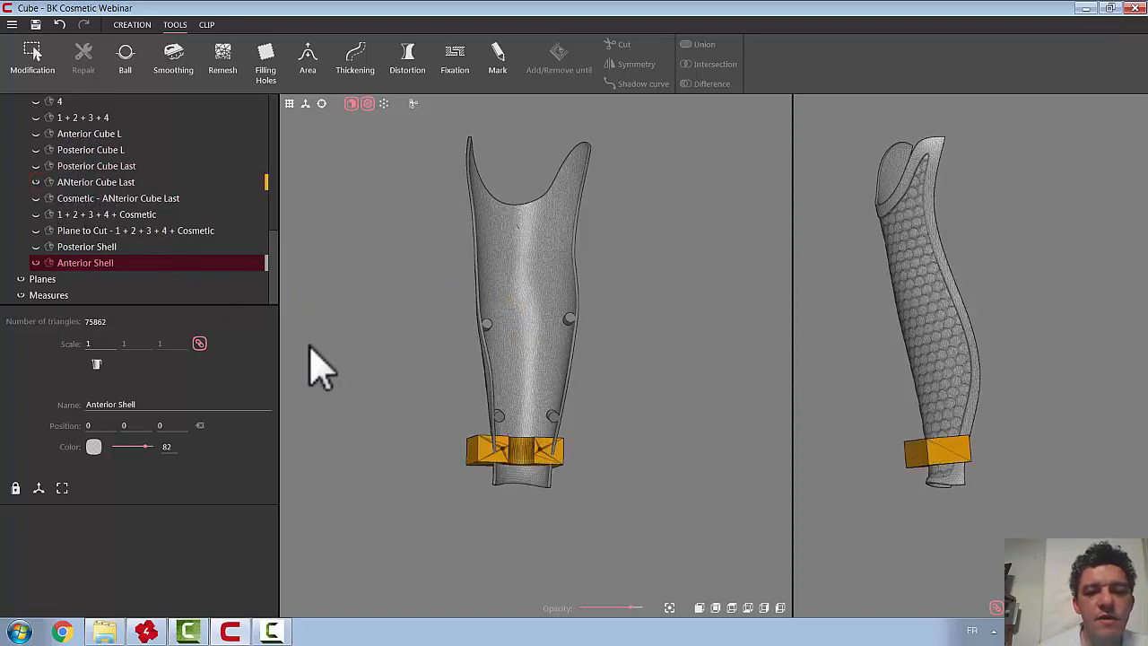
pyautogui.moveTo(343, 368); pyautogui.dragTo(373, 429, button='middle')
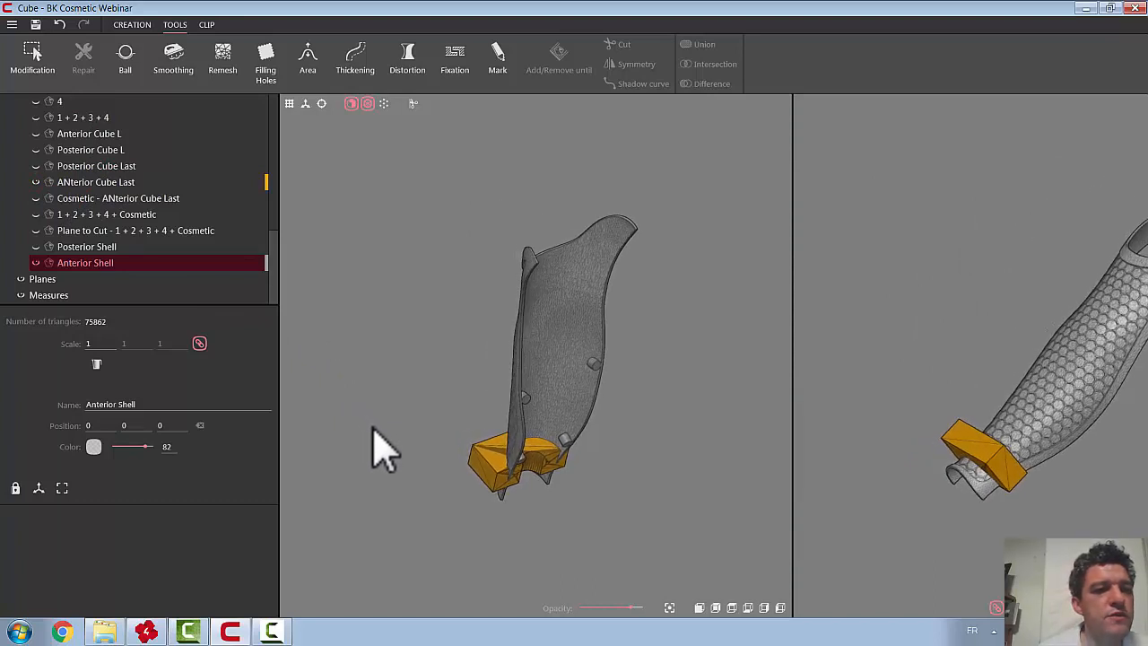
pyautogui.moveTo(376, 449)
pyautogui.mouseDown(button='middle')
pyautogui.moveTo(389, 456)
pyautogui.moveTo(381, 449)
pyautogui.mouseUp(button='middle')
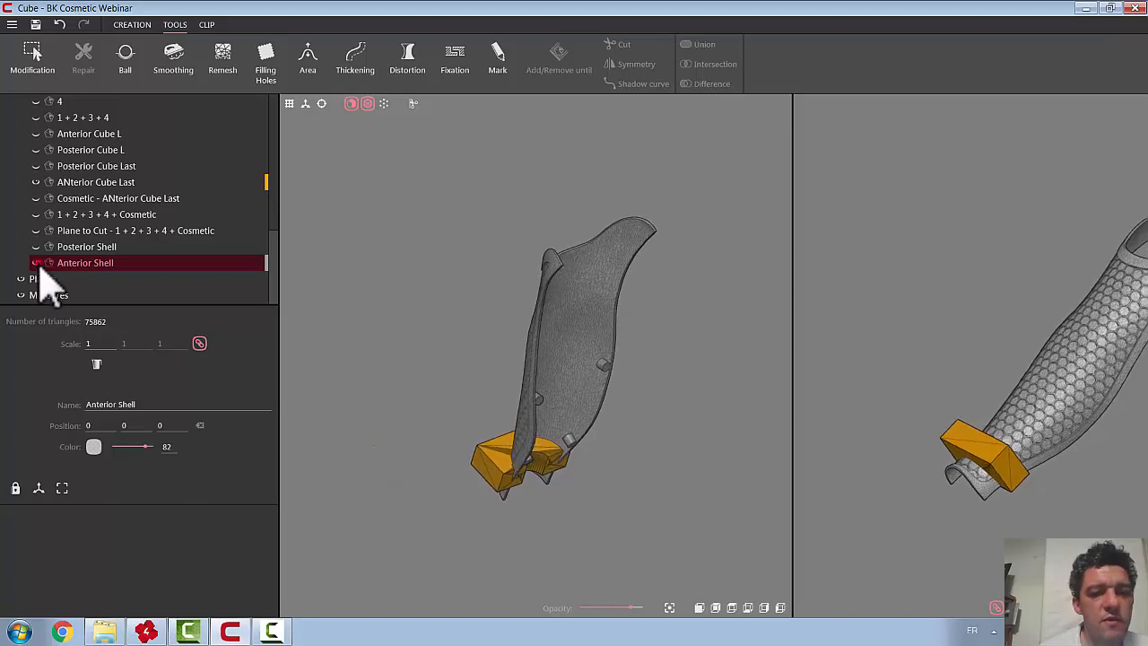
pyautogui.click(48, 262)
pyautogui.click(36, 182)
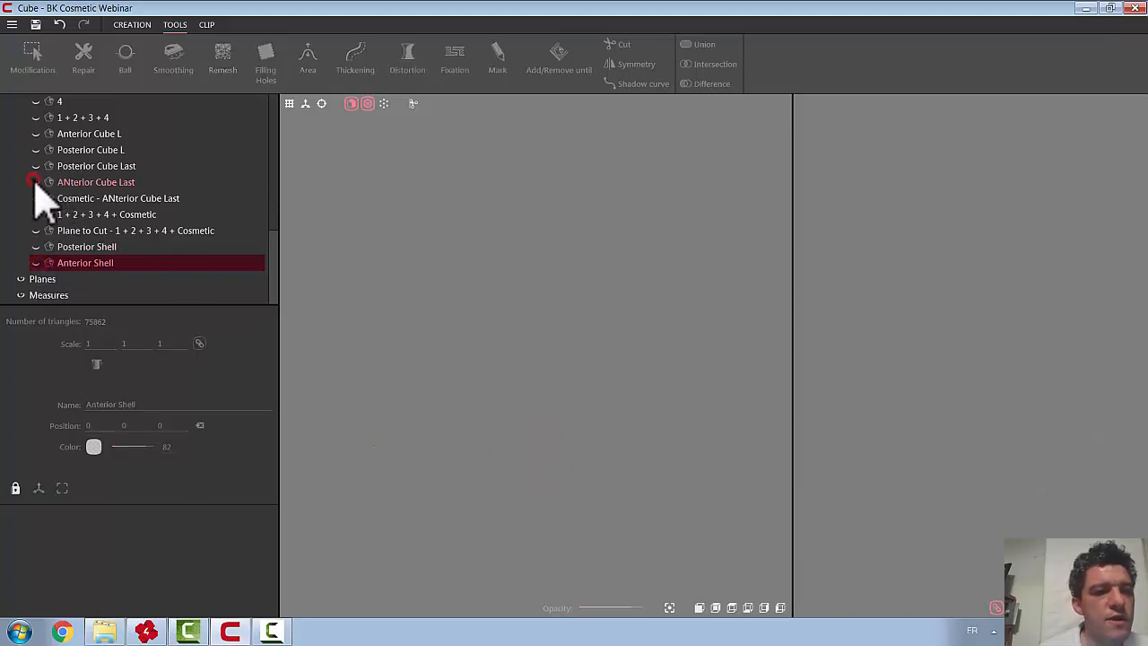
# Show the Cosmetic - ANterior Cube Last mesh with the Anterior Shell and merge the two with Union
pyautogui.click(35, 198)
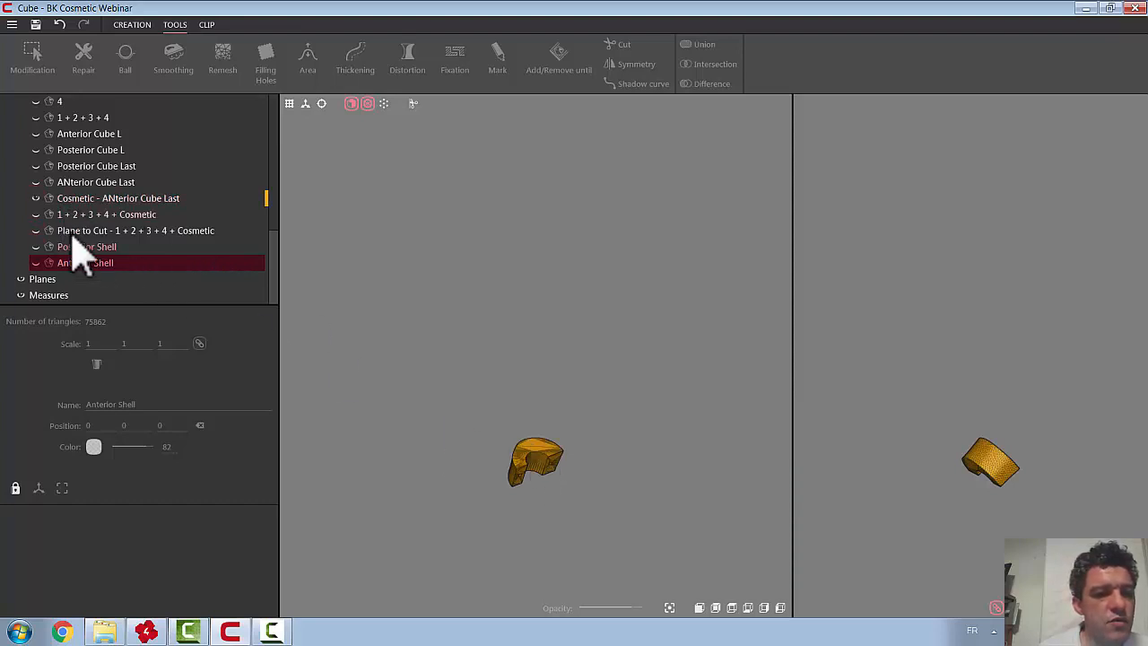
pyautogui.click(36, 263)
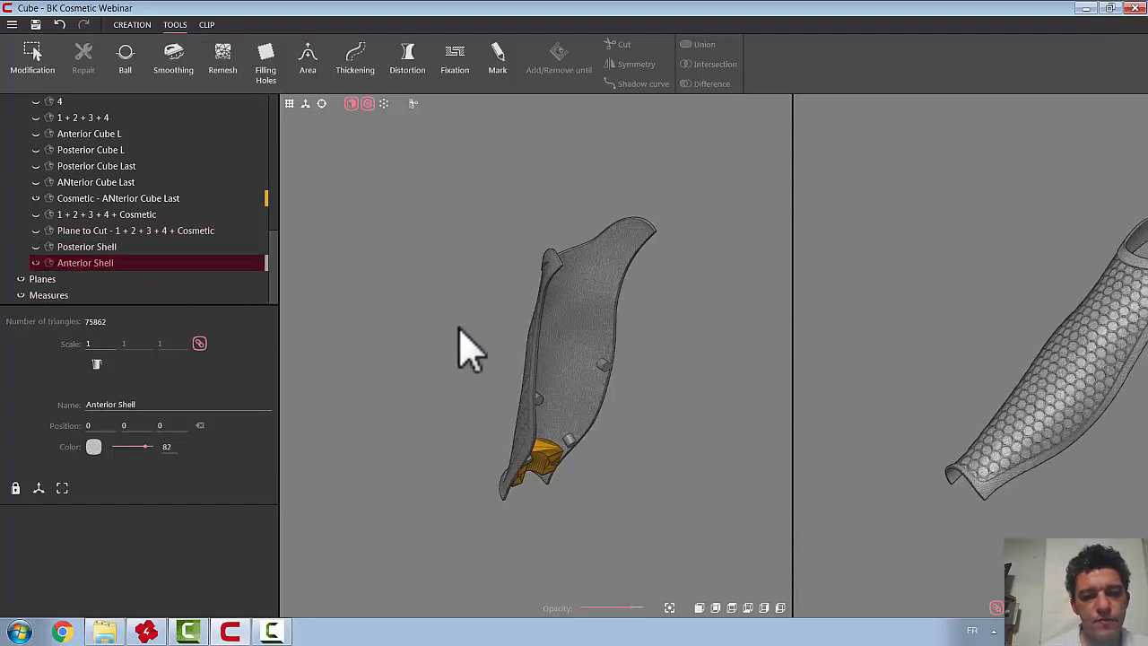
pyautogui.keyDown('shift'); pyautogui.click(103, 200); pyautogui.keyUp('shift')
pyautogui.click(249, 149)
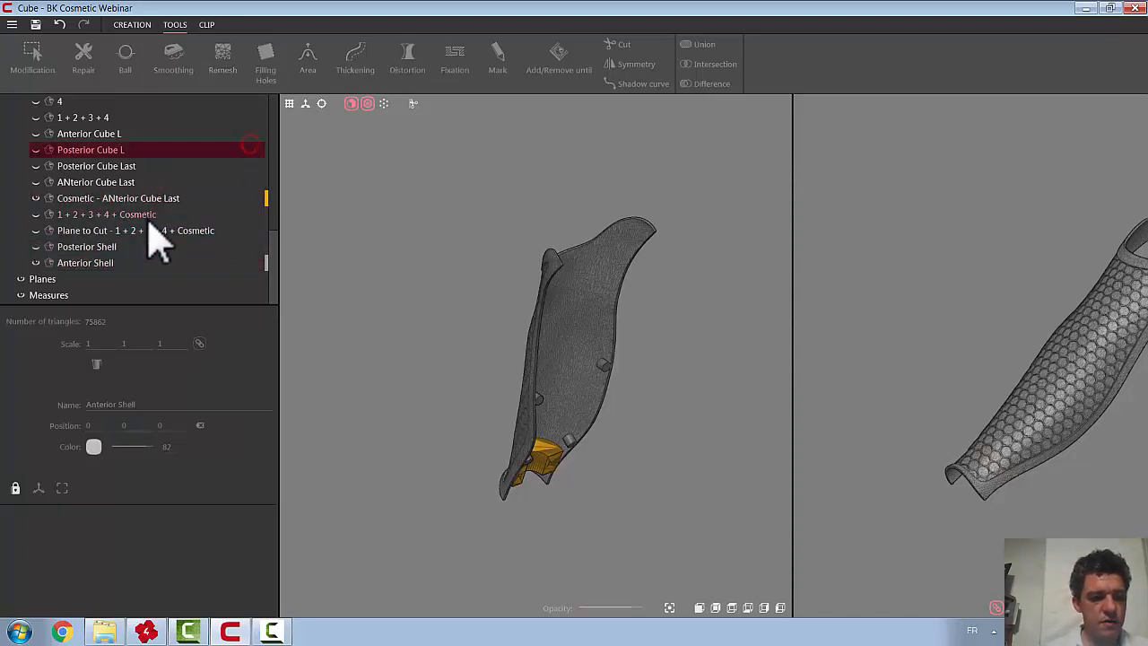
pyautogui.click(99, 263)
pyautogui.keyDown('ctrl'); pyautogui.click(106, 199); pyautogui.keyUp('ctrl')
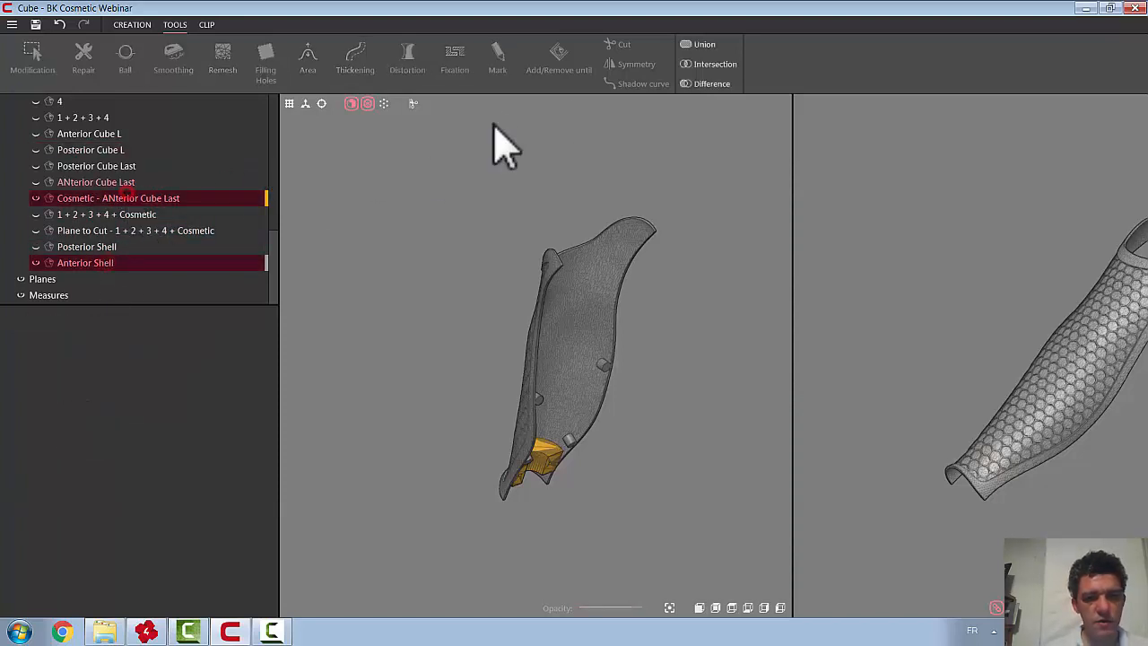
pyautogui.click(697, 47)
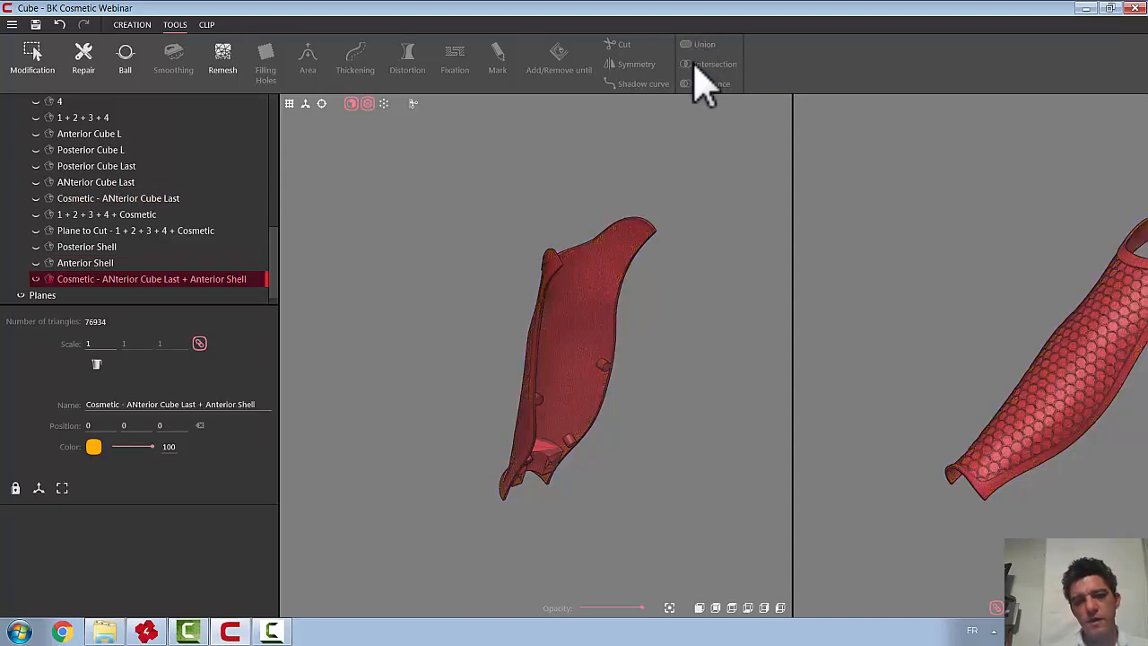
# Repair the merged anterior shell and cube as a closed mesh and rename it Anterior Shell LAst
pyautogui.click(83, 64)
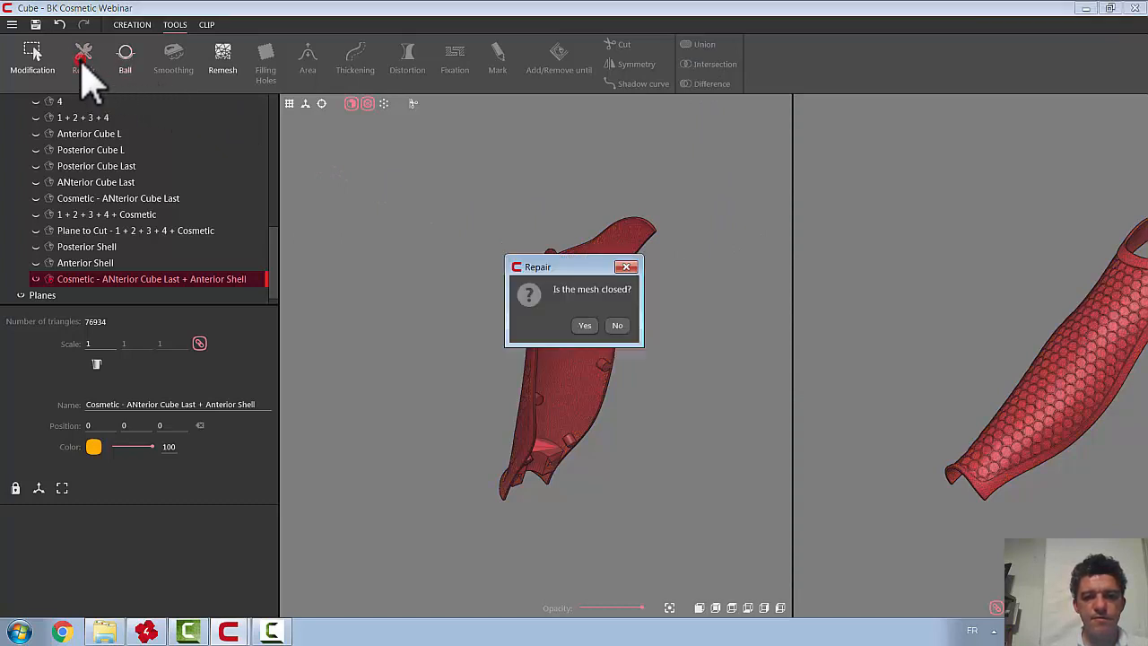
pyautogui.click(584, 326)
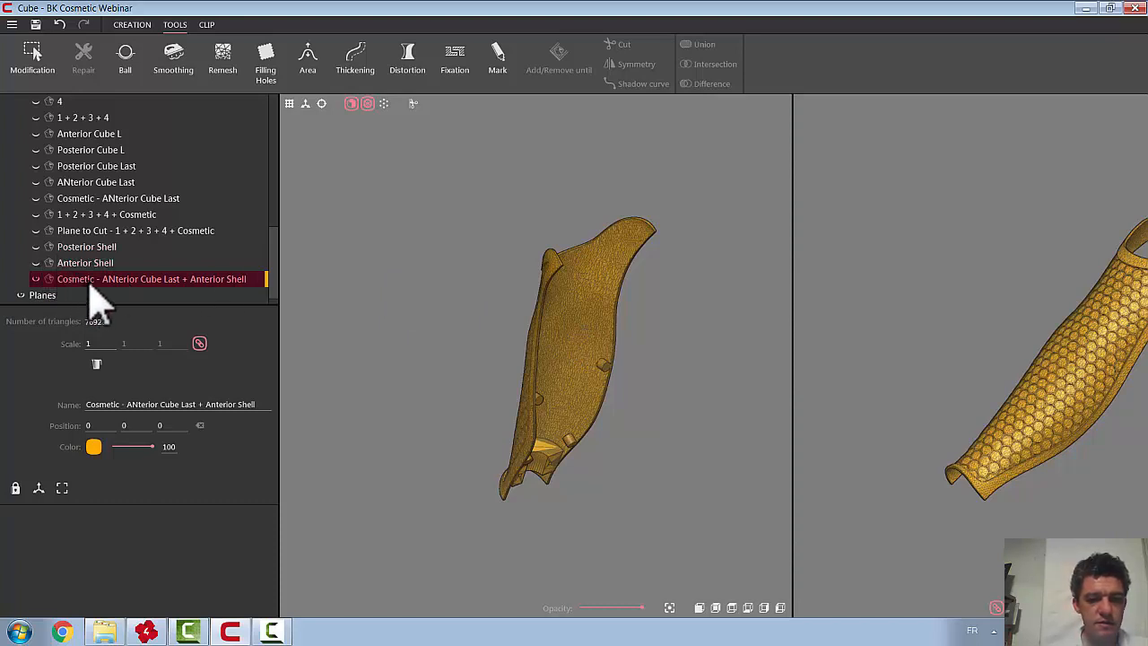
pyautogui.moveTo(258, 409); pyautogui.dragTo(70, 406)
pyautogui.write('Anterior Shell LAst')
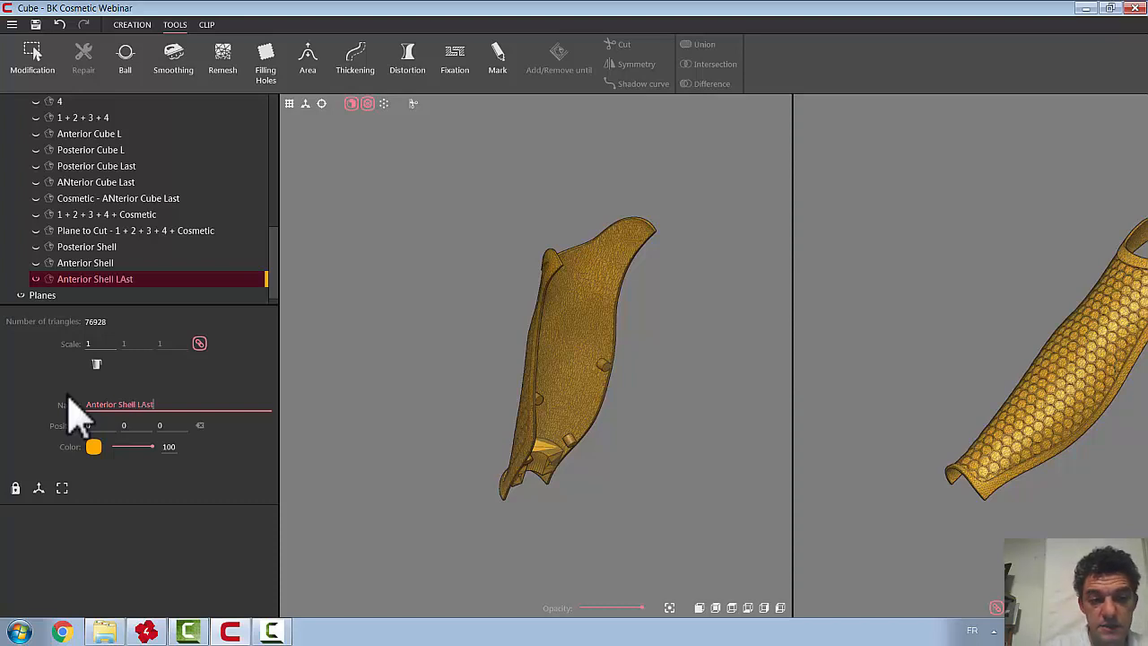
# Show the Posterior Shell and set the opacity to 13 for it and 23 for Anterior Shell LAst
pyautogui.click(36, 247)
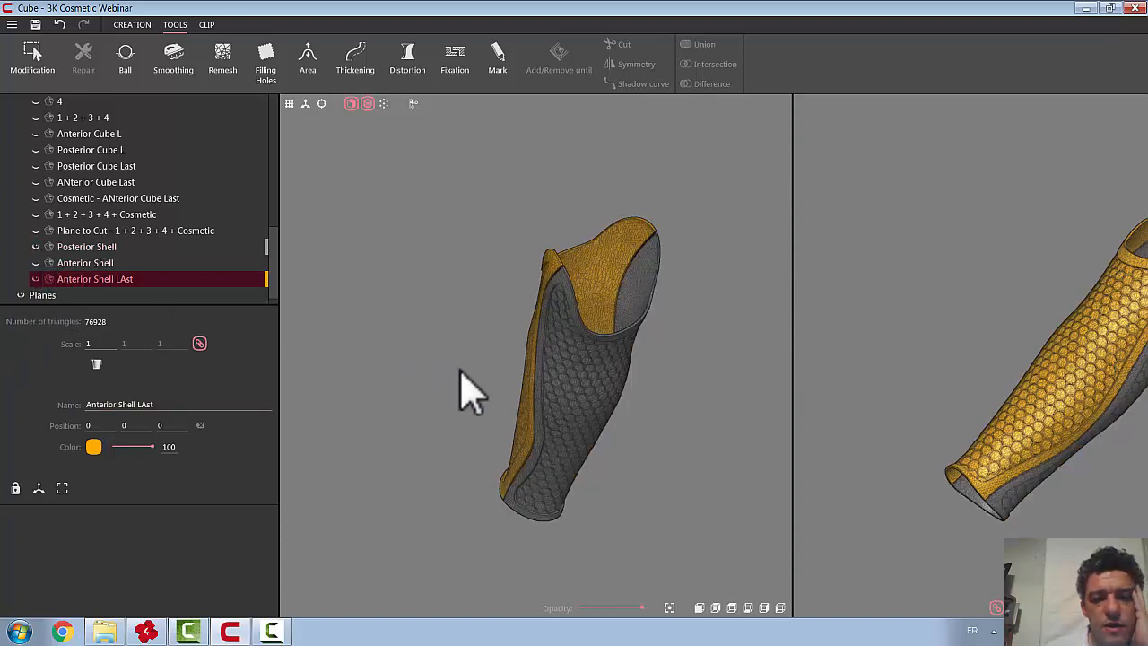
pyautogui.click(576, 408)
pyautogui.moveTo(631, 607); pyautogui.dragTo(584, 608)
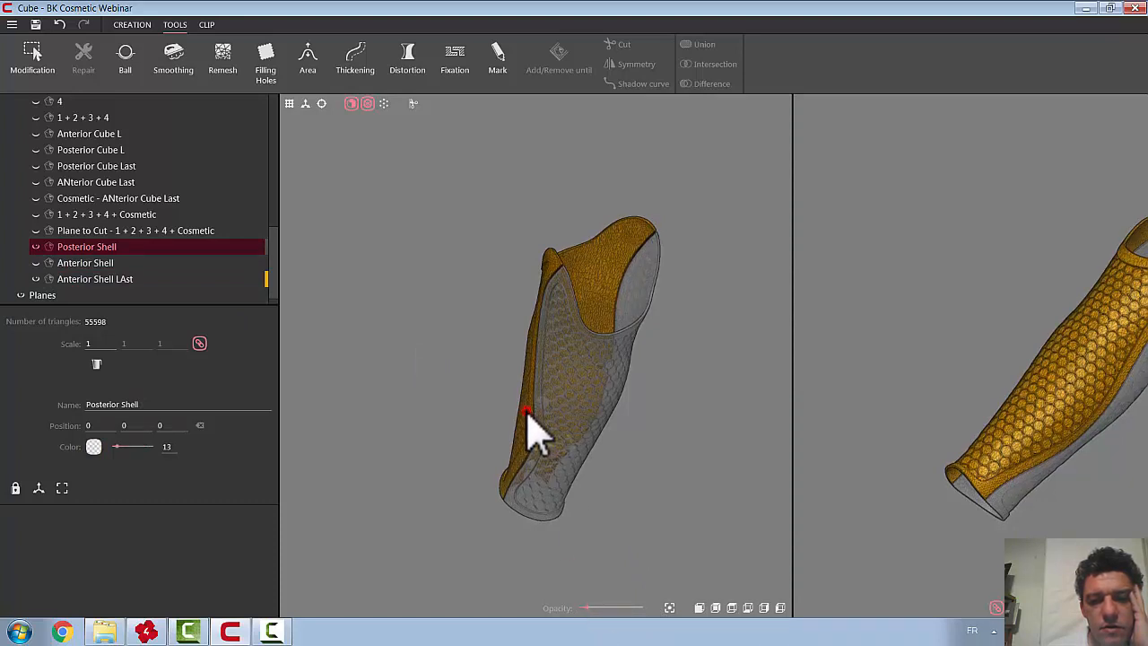
pyautogui.click(526, 411)
pyautogui.moveTo(640, 607); pyautogui.dragTo(599, 608)
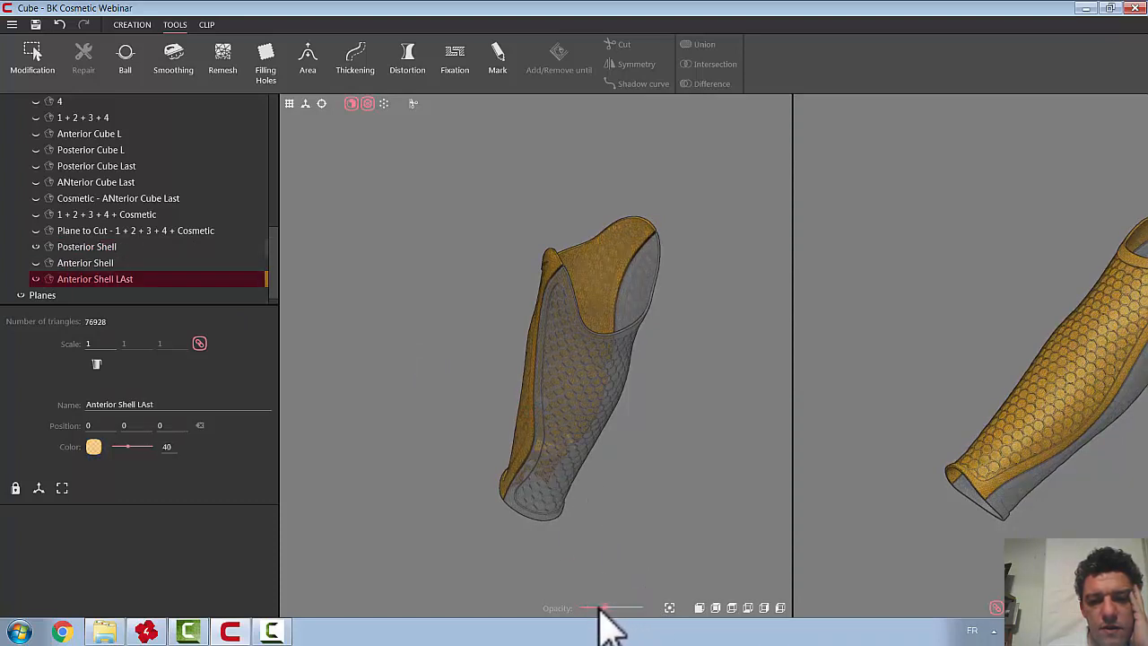
pyautogui.click(765, 607)
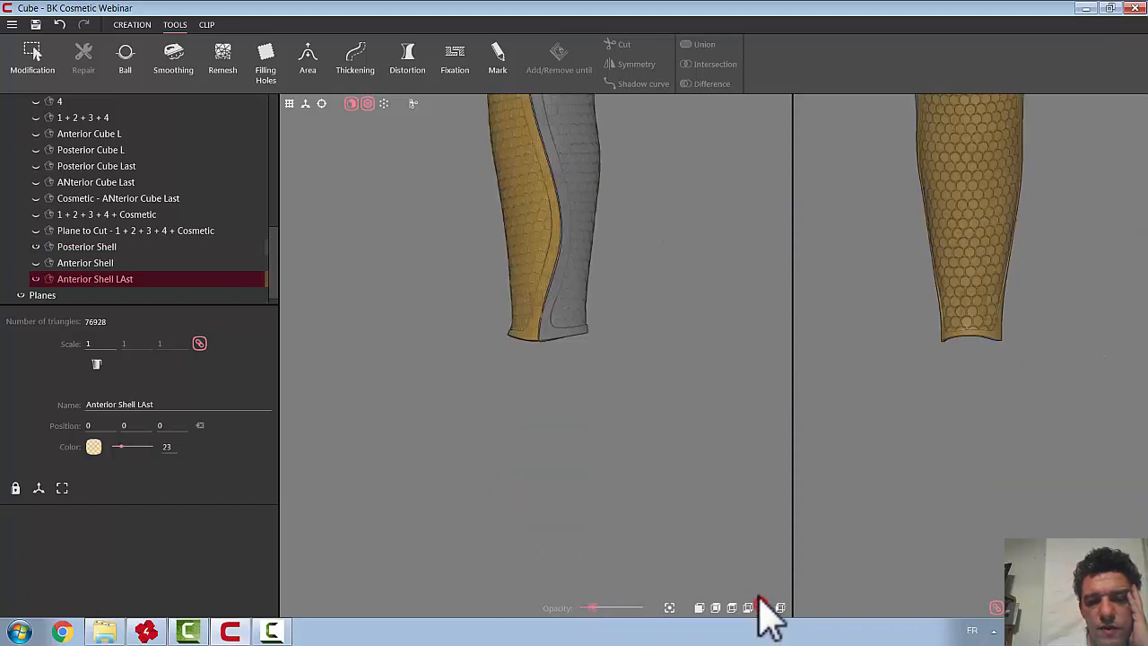
# Display the 1 + 2 + 3 + 4 cylinders and the Small cilinders mesh along with both transparent shells
pyautogui.moveTo(642, 312); pyautogui.dragTo(656, 469)
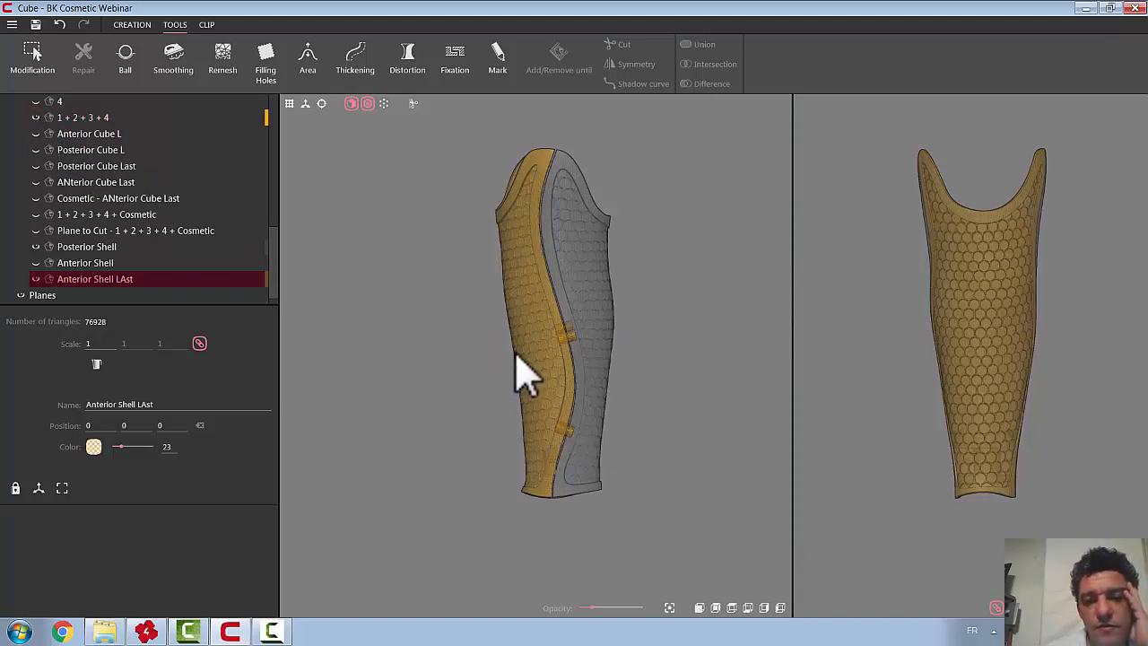
pyautogui.scroll(4, 525, 375)
pyautogui.scroll(3, 525, 375)
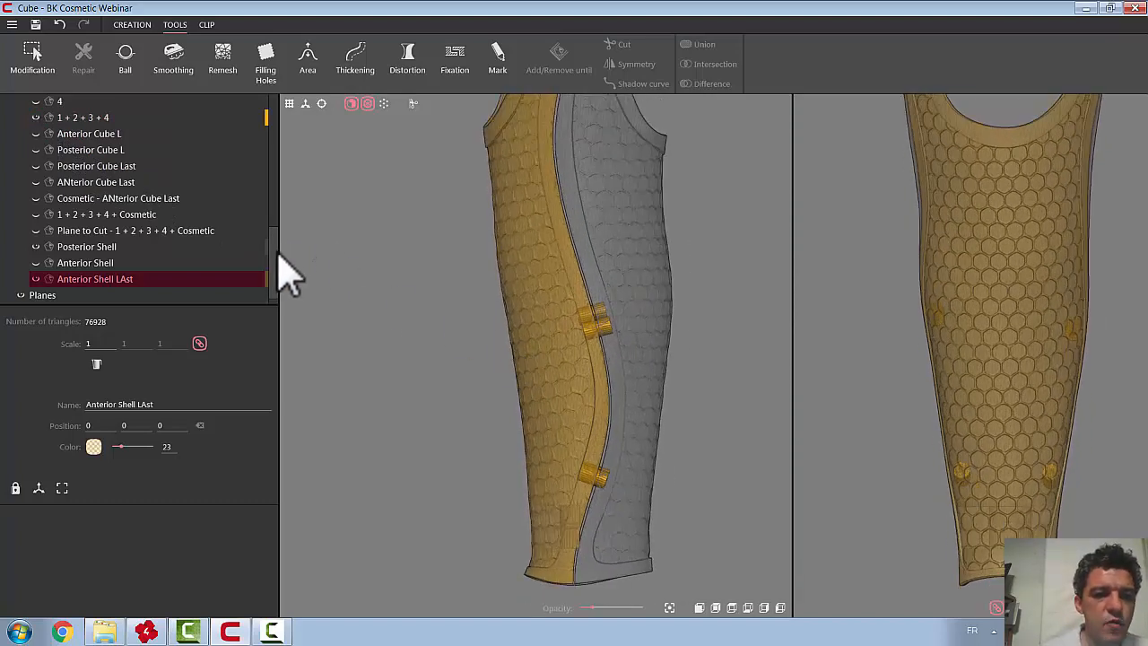
pyautogui.moveTo(277, 253); pyautogui.dragTo(266, 133)
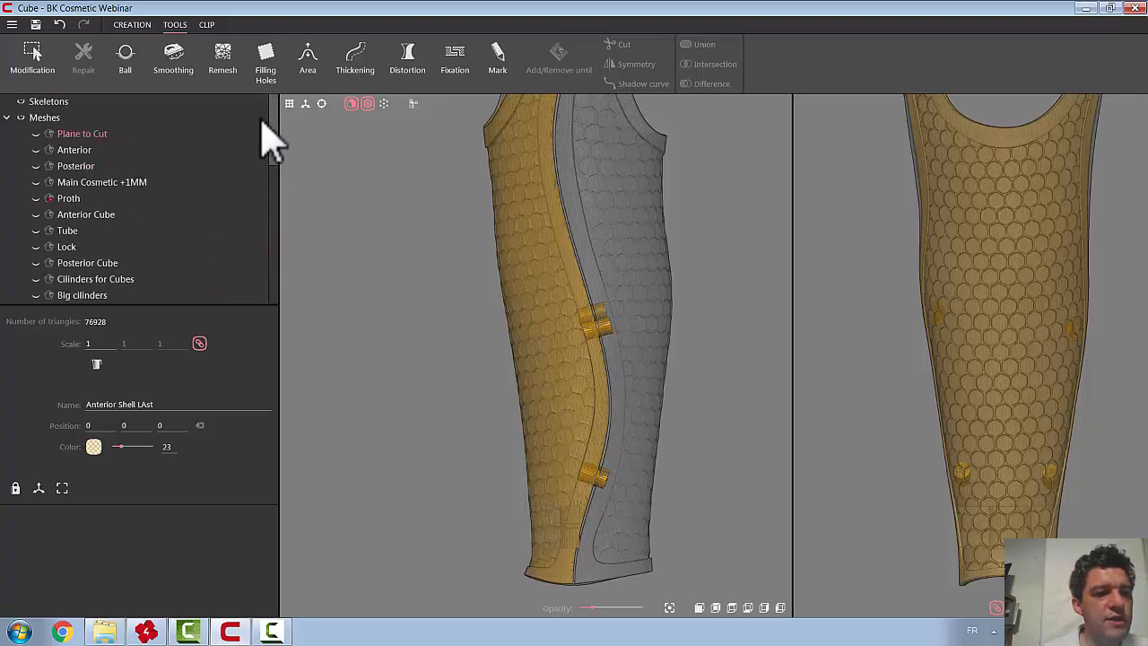
pyautogui.scroll(-5, 256, 179)
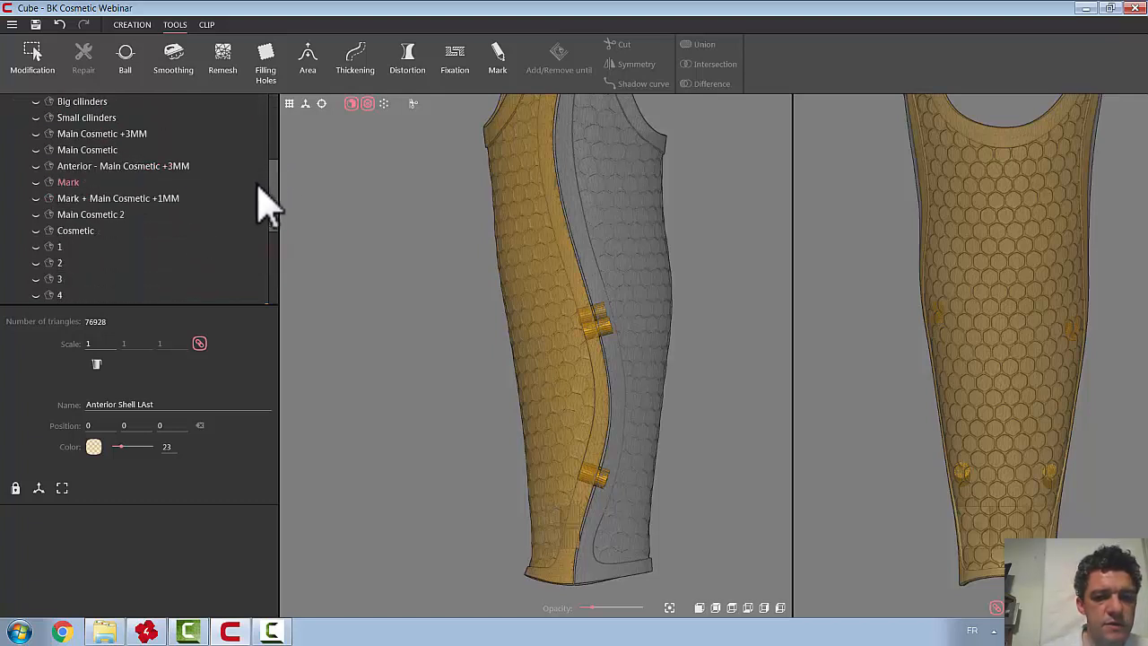
pyautogui.scroll(1, 259, 185)
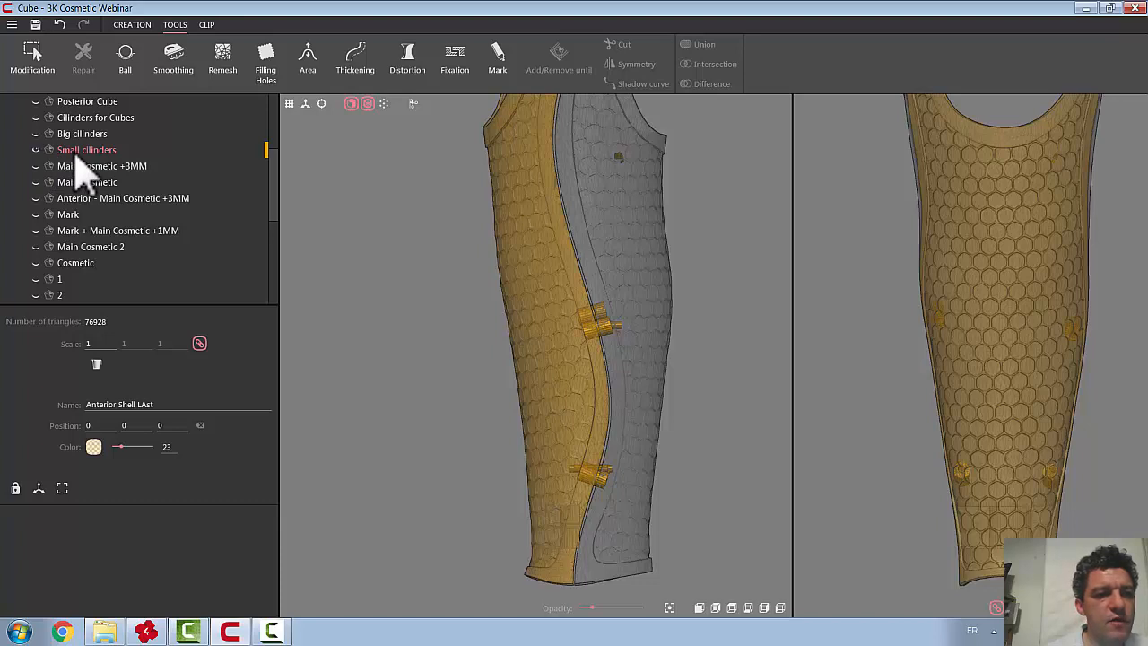
# Hide the Posterior Shell, Anterior Shell LAst and 1 + 2 + 3 + 4 meshes, leaving the Small cilinders mesh displayed
pyautogui.click(619, 242)
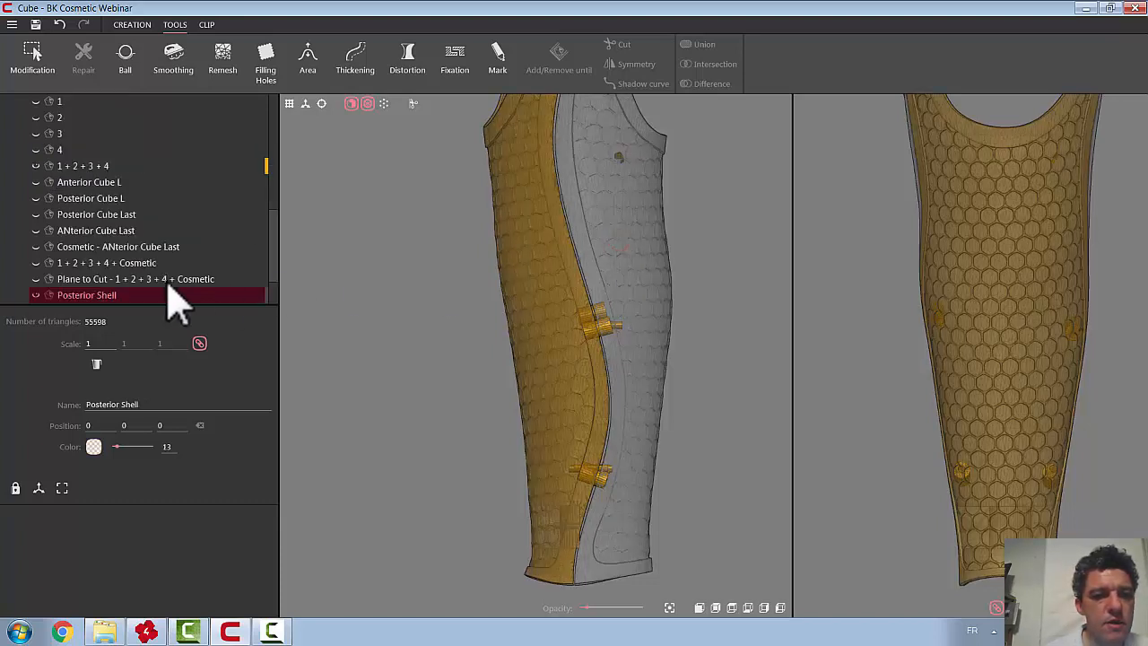
pyautogui.click(36, 295)
pyautogui.moveTo(442, 322); pyautogui.dragTo(389, 314, button='middle')
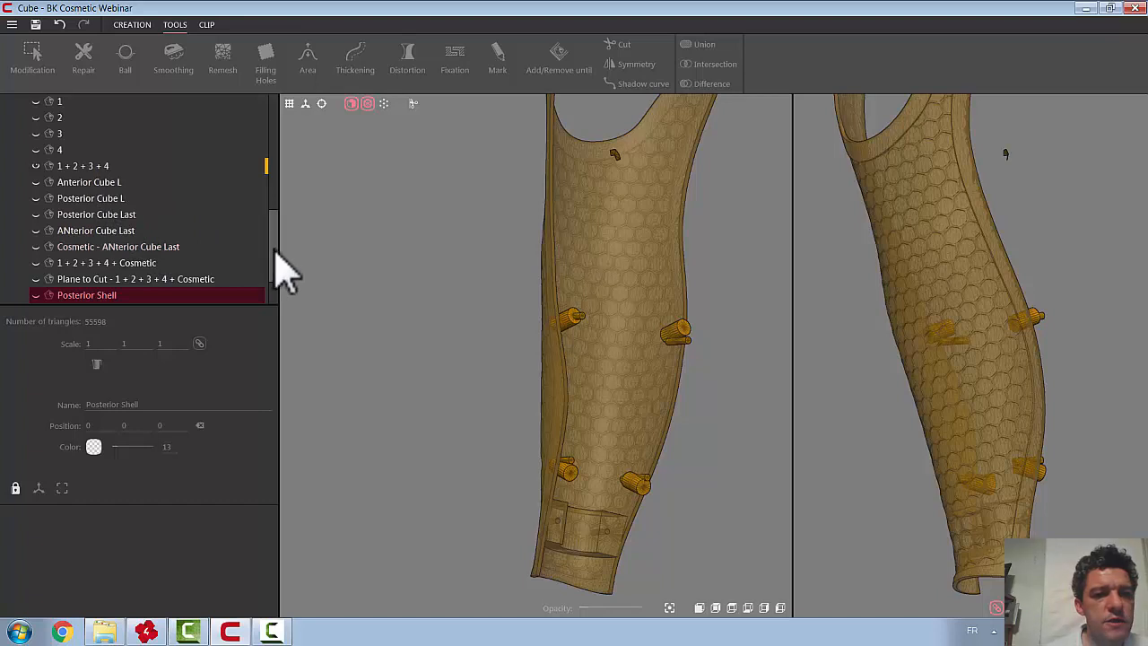
pyautogui.scroll(4, 270, 235)
pyautogui.scroll(-6, 270, 256)
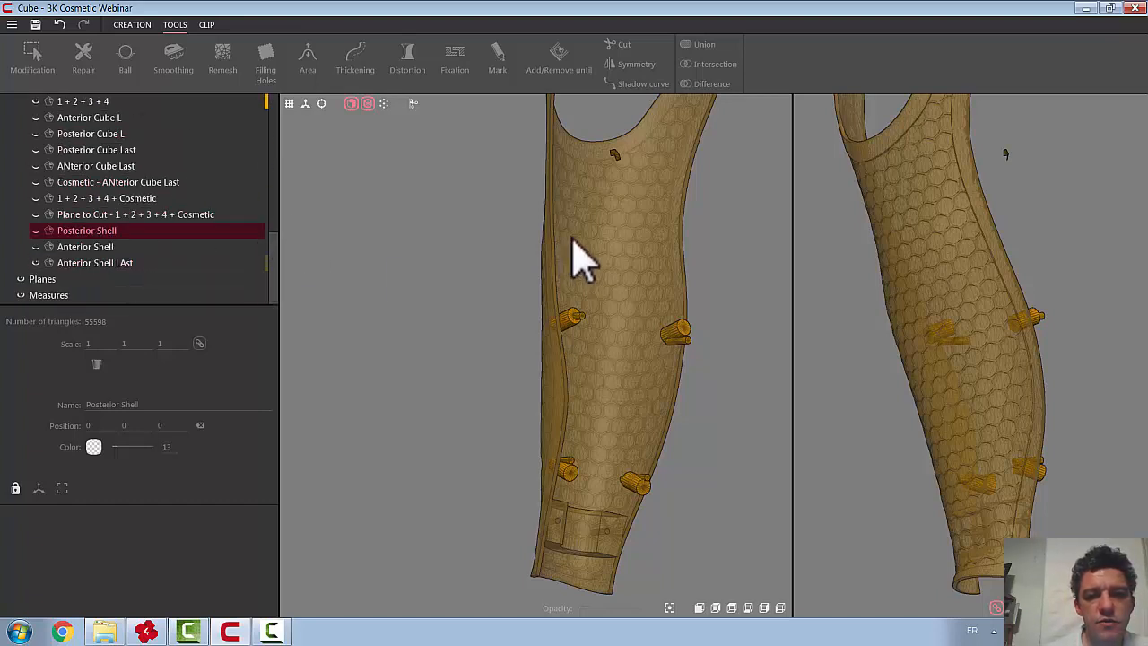
pyautogui.click(579, 260)
pyautogui.click(37, 262)
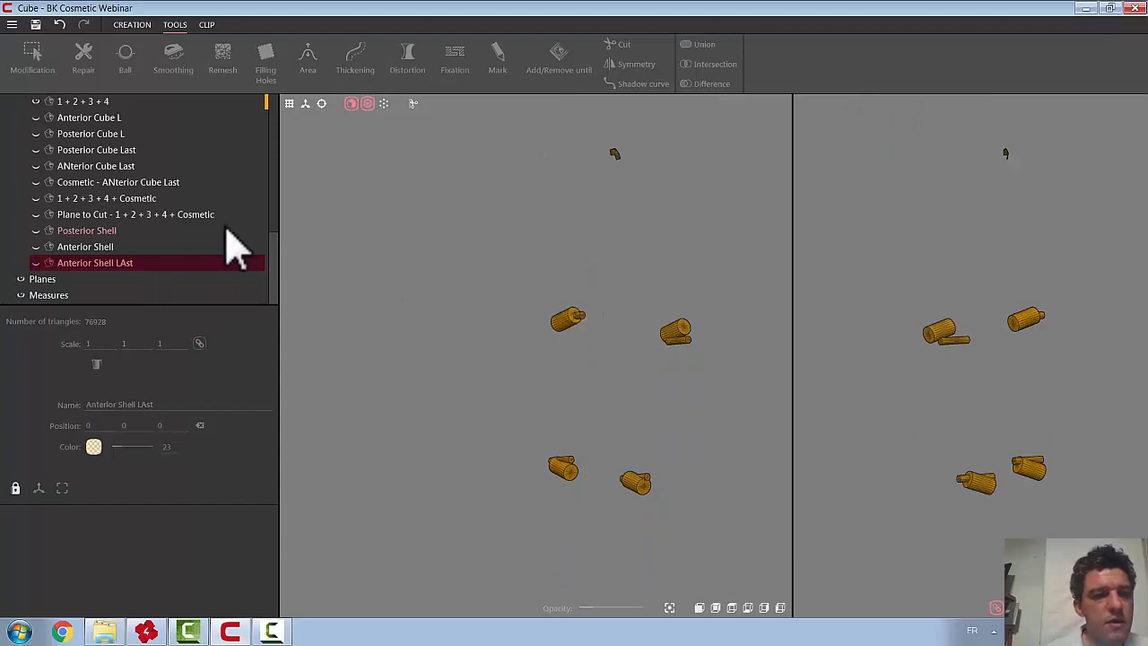
pyautogui.click(36, 102)
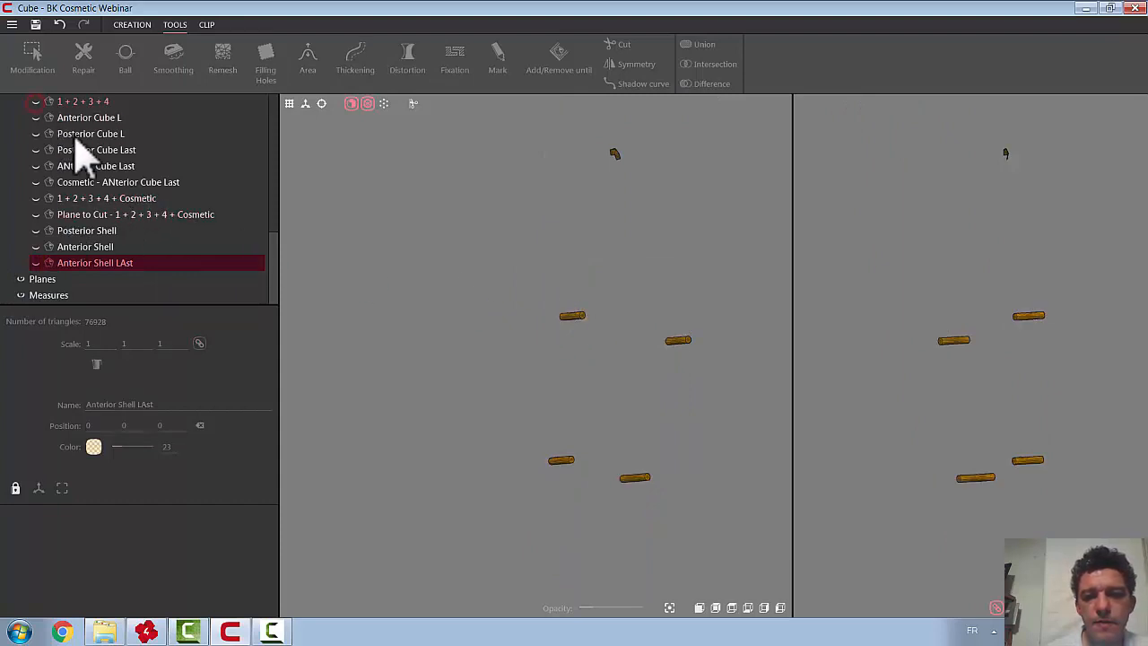
# Remove all small cylinders except one of the lower pair, keep it as a separate mesh and name it A
pyautogui.click(575, 319)
pyautogui.click(32, 59)
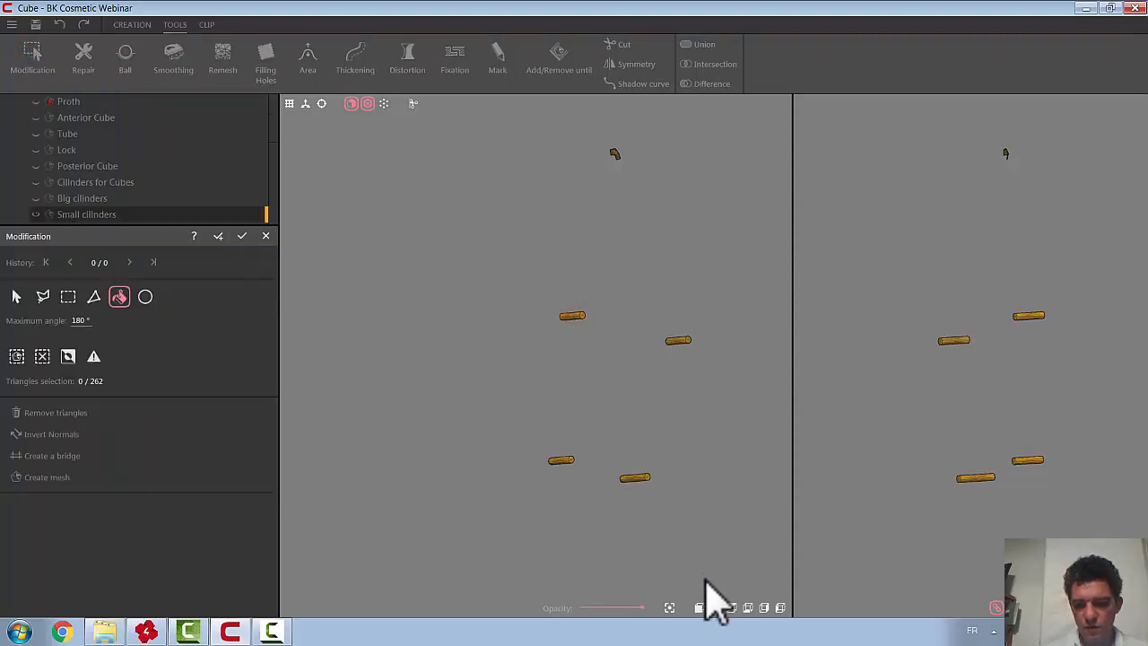
pyautogui.click(716, 607)
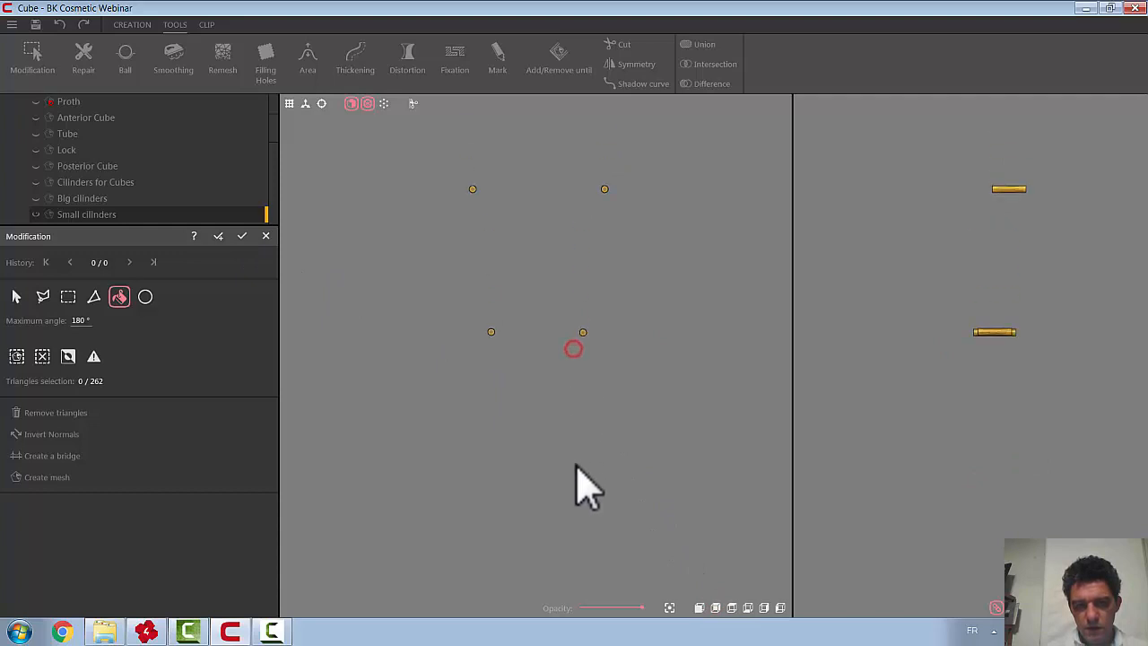
pyautogui.click(119, 297)
pyautogui.click(485, 369)
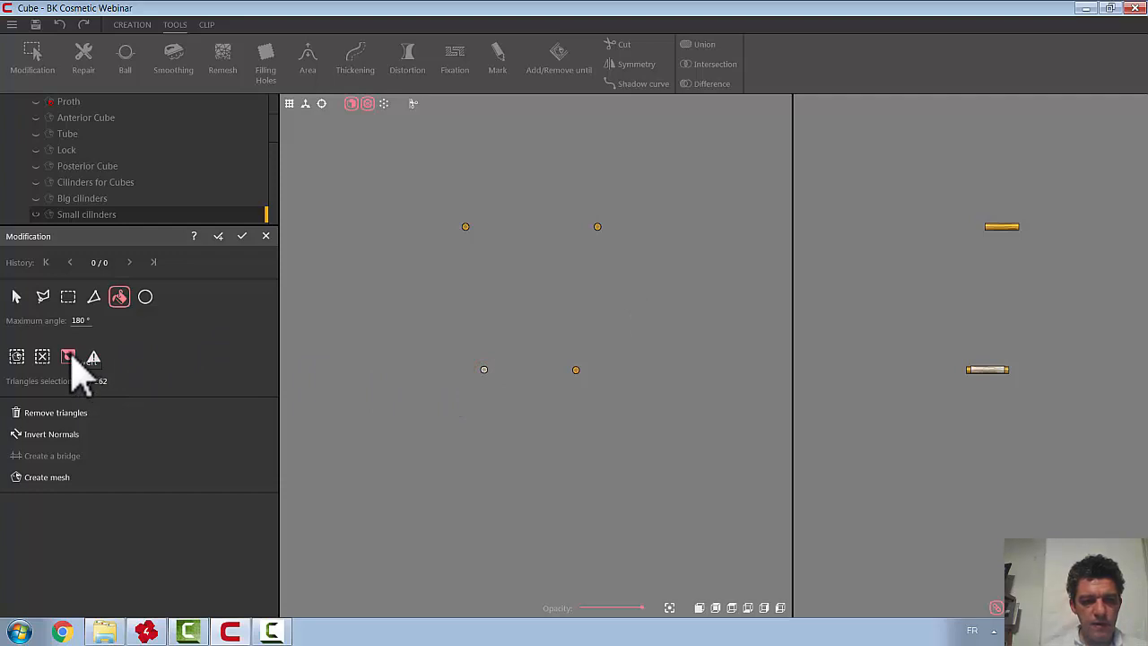
pyautogui.click(50, 415)
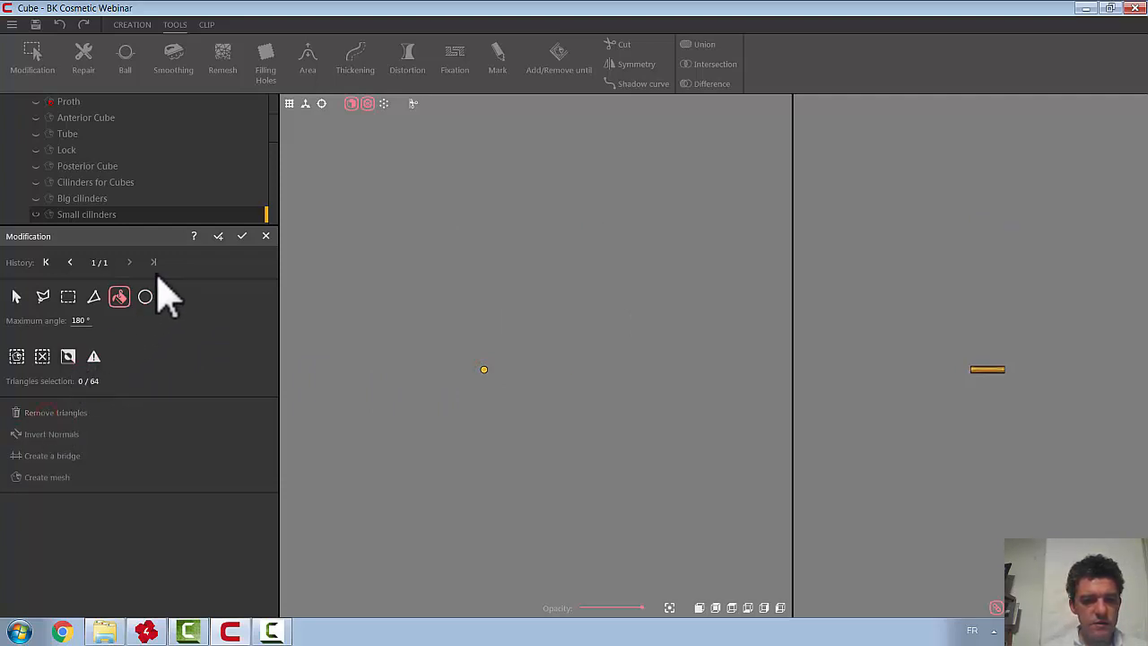
pyautogui.click(220, 236)
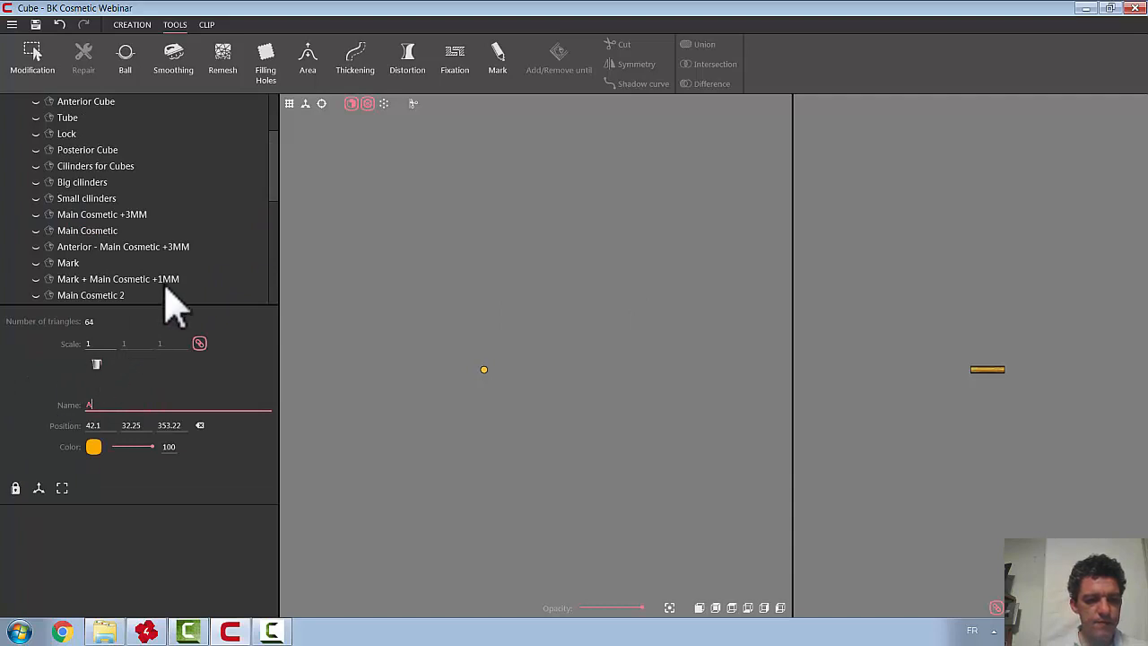
# Remove all small cylinders except the upper left one, keep it as a separate mesh and name it B
pyautogui.scroll(2, 273, 193)
pyautogui.scroll(5, 269, 190)
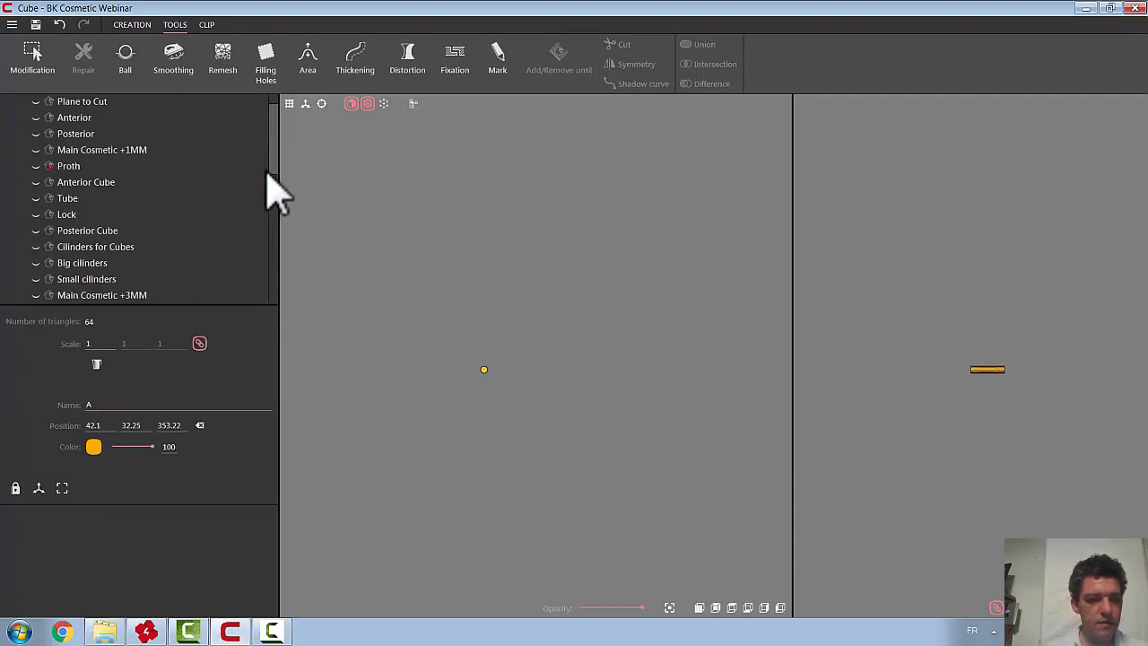
pyautogui.scroll(-5, 271, 191)
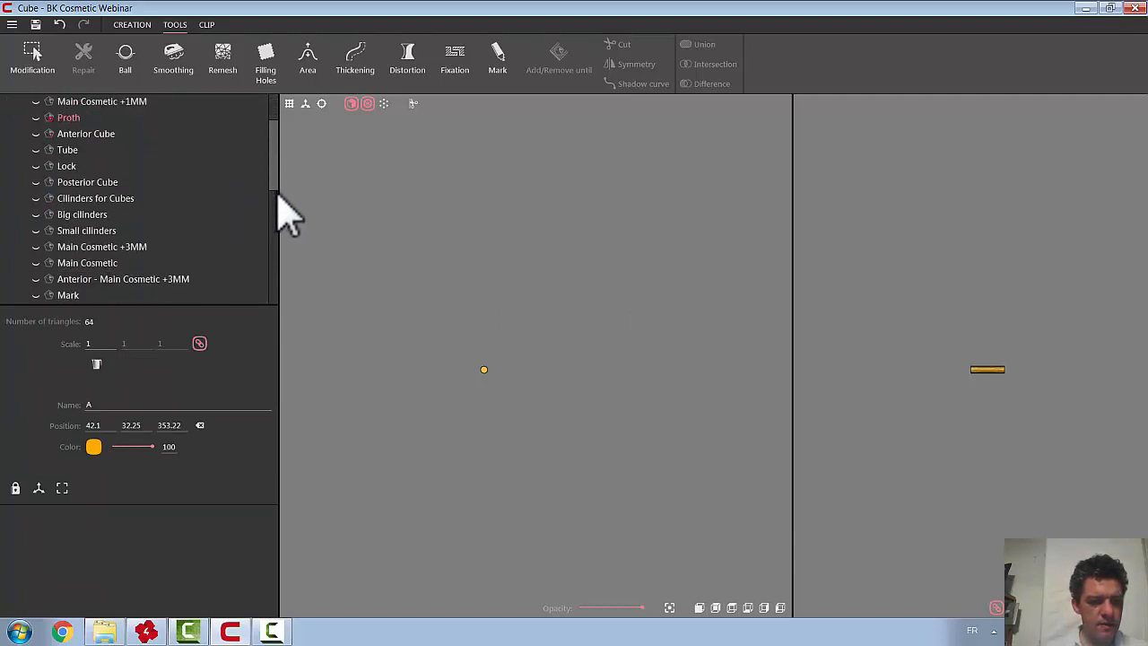
pyautogui.click(53, 232)
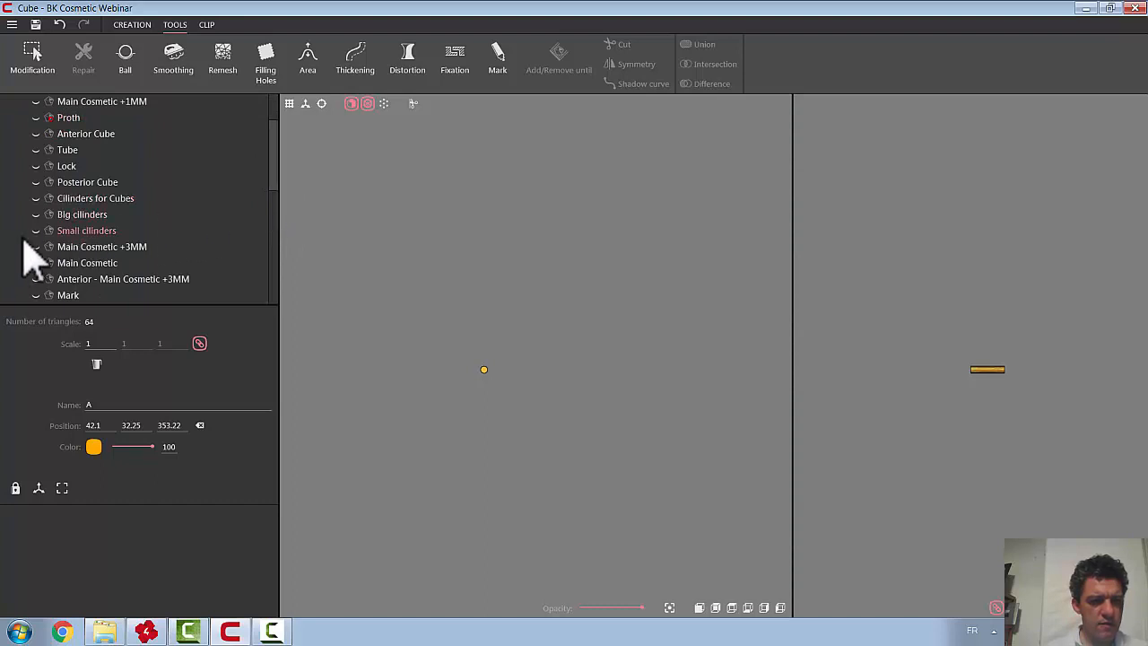
pyautogui.click(74, 236)
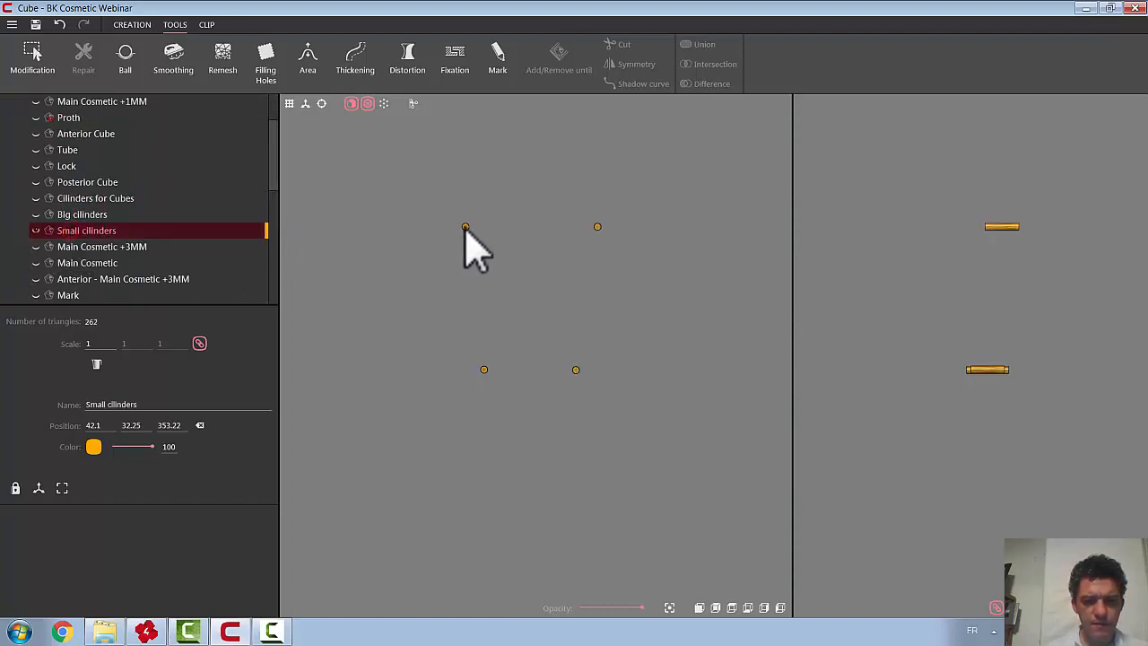
pyautogui.click(36, 54)
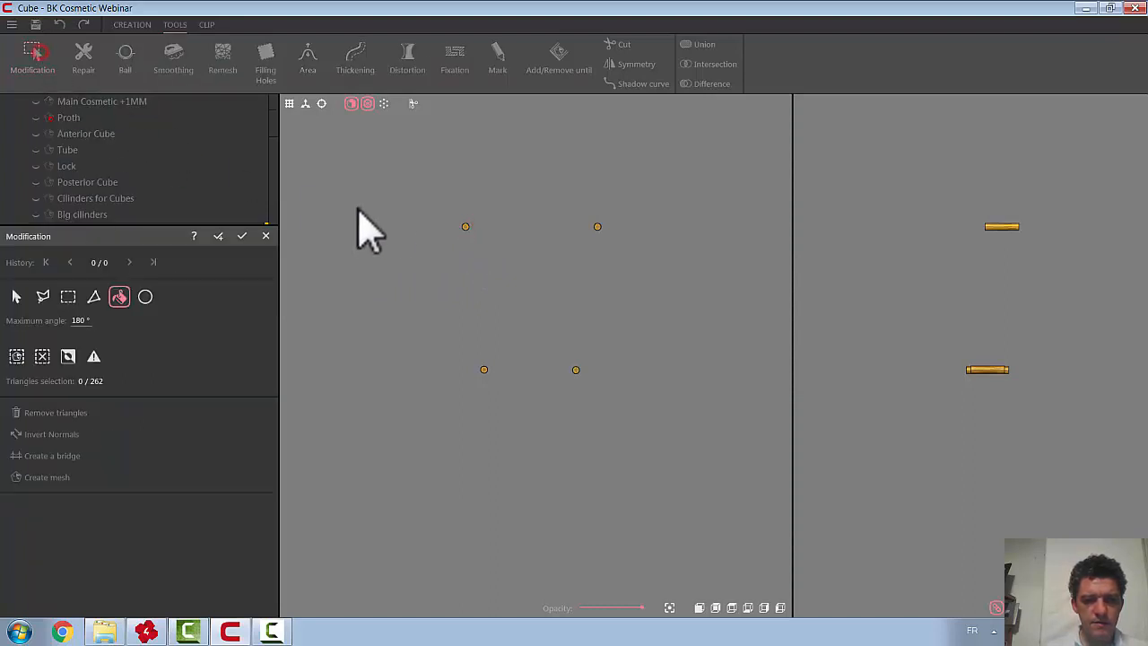
pyautogui.click(465, 226)
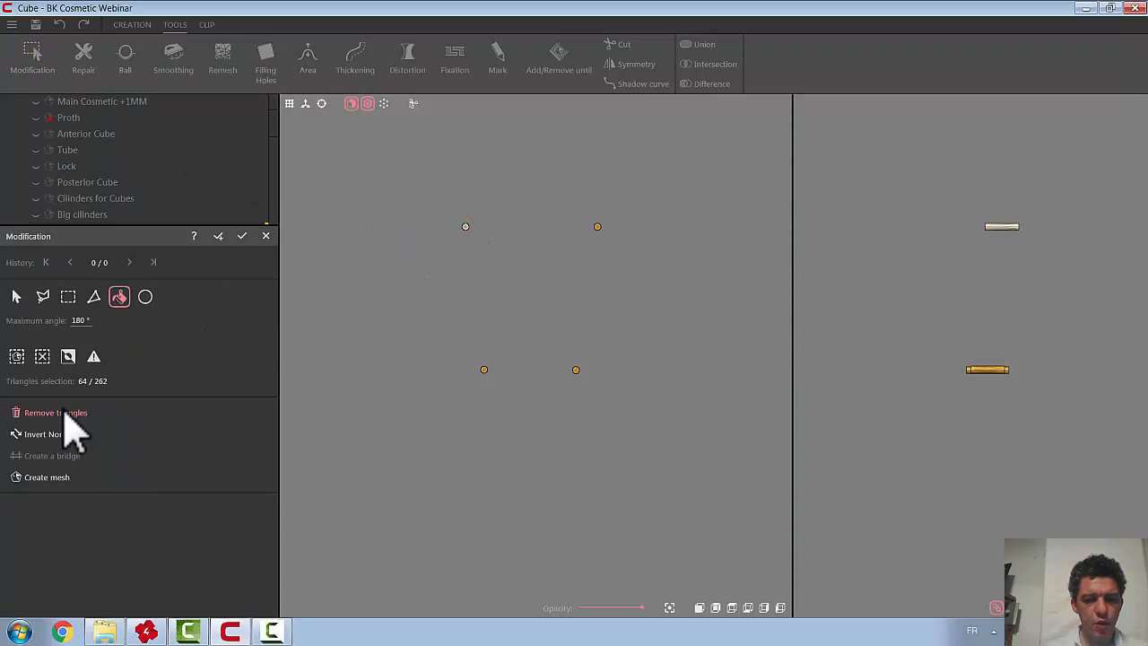
pyautogui.click(71, 358)
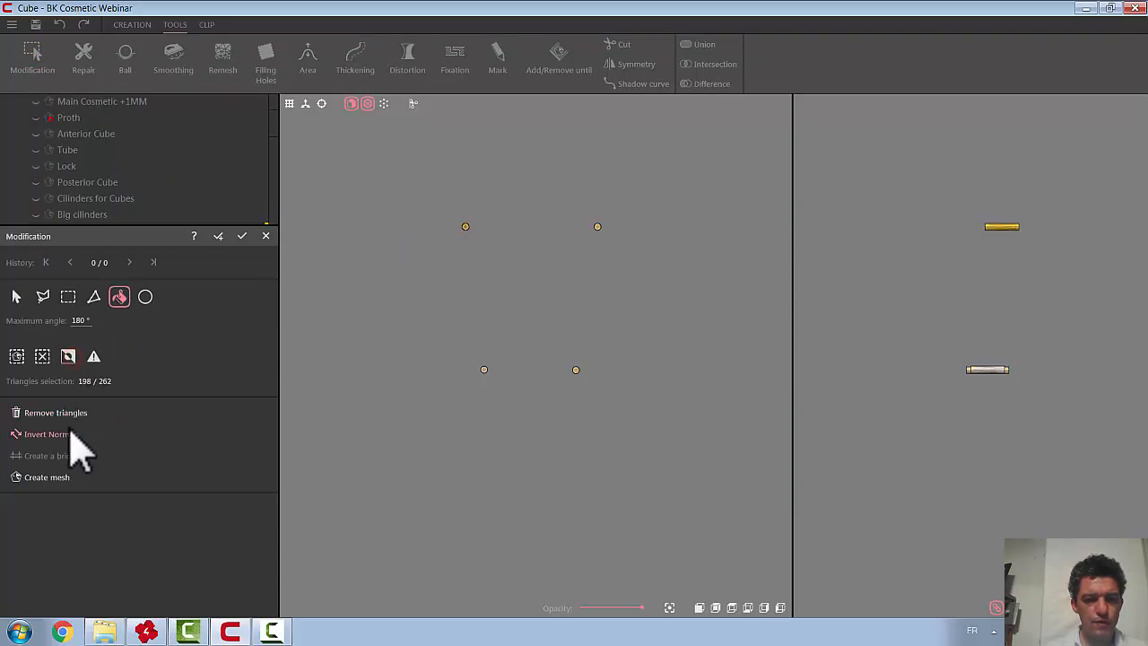
pyautogui.click(70, 415)
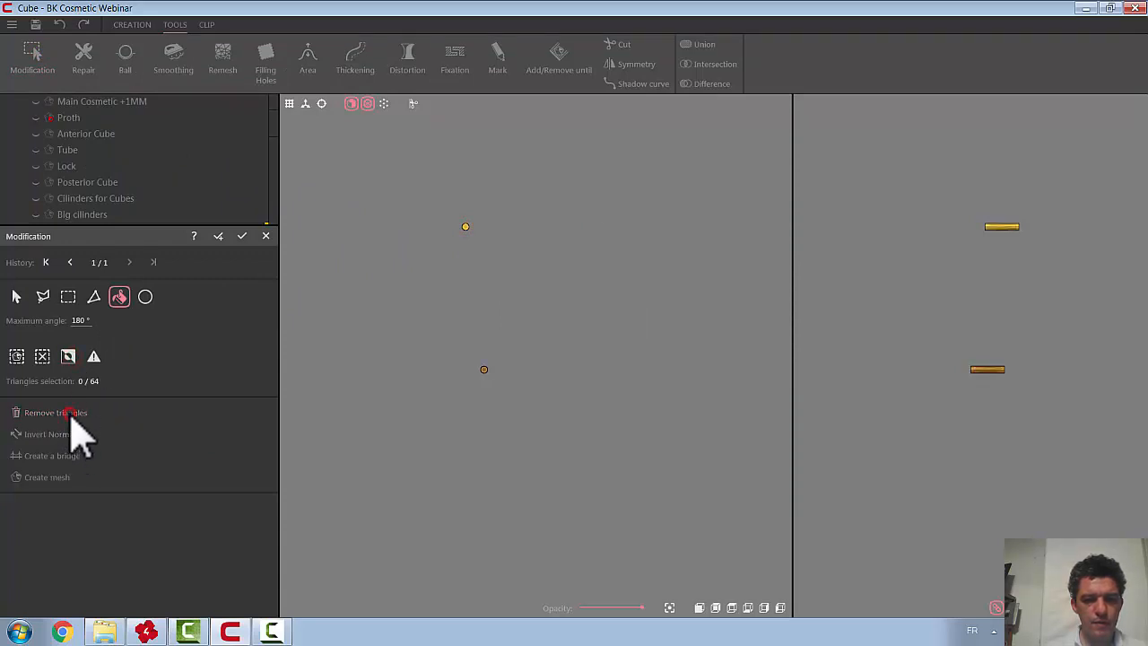
pyautogui.click(219, 236)
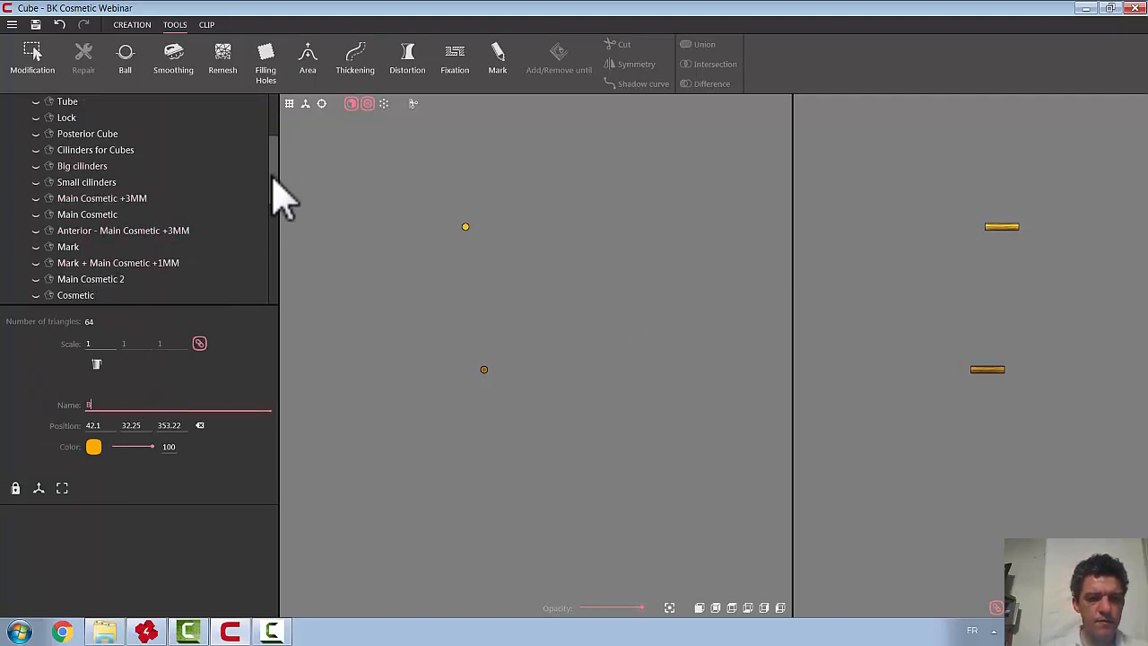
# Isolate the upper right cylinder of the Small cilinders mesh as a separate mesh and name it C
pyautogui.scroll(3, 274, 171)
pyautogui.scroll(-1, 277, 167)
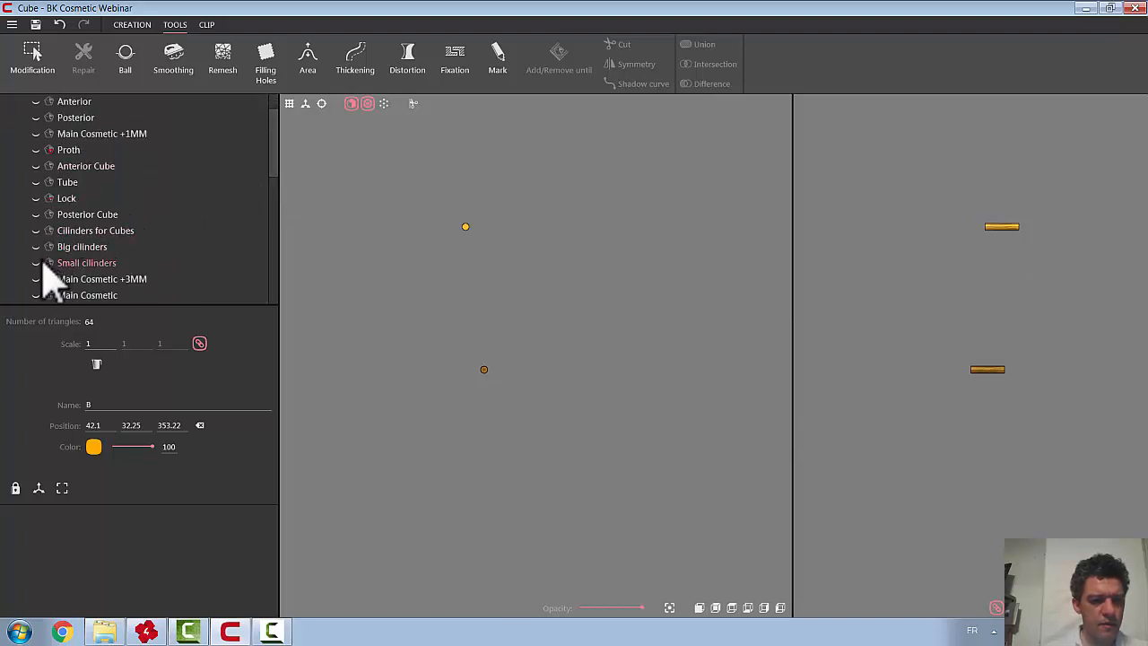
pyautogui.click(36, 263)
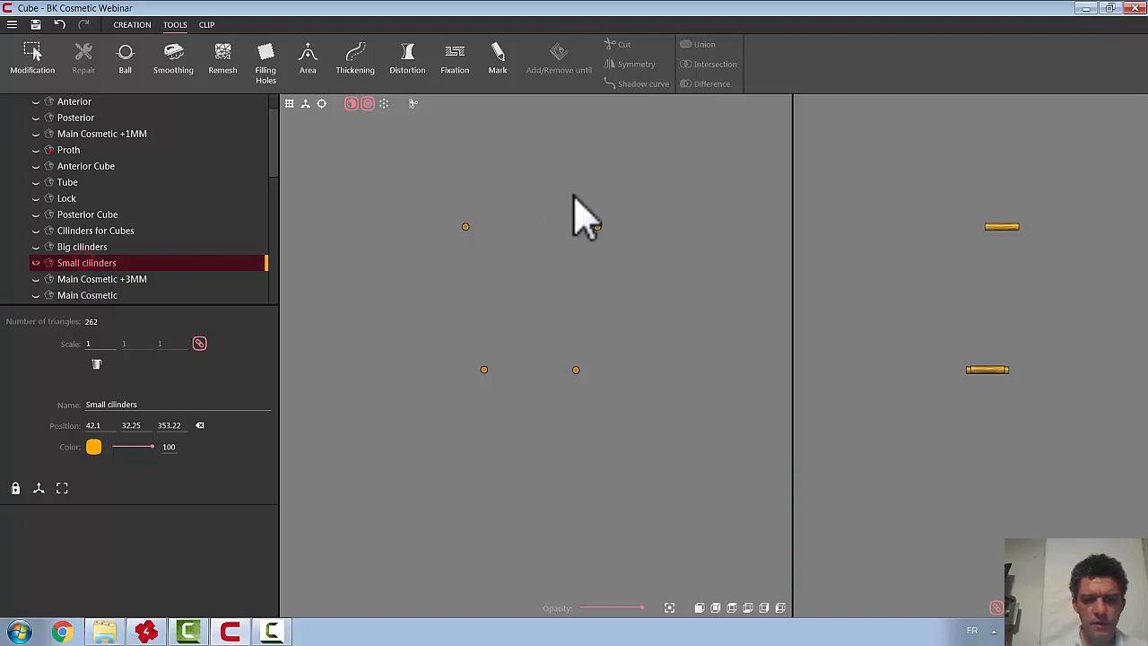
pyautogui.click(31, 58)
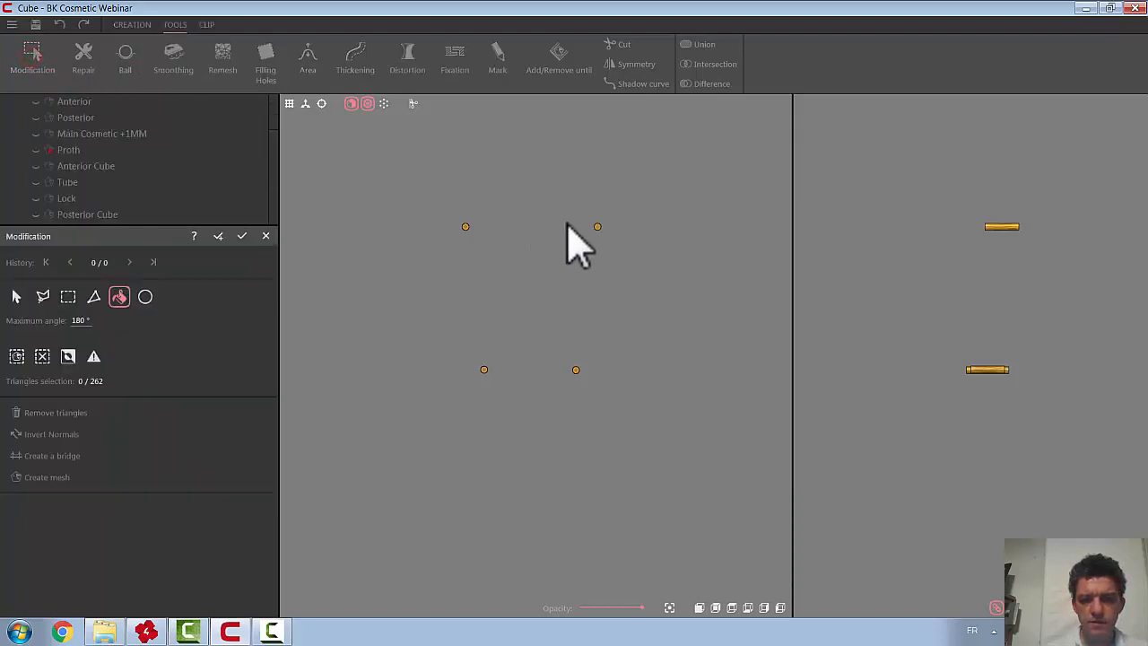
pyautogui.click(596, 226)
pyautogui.click(67, 357)
pyautogui.click(47, 414)
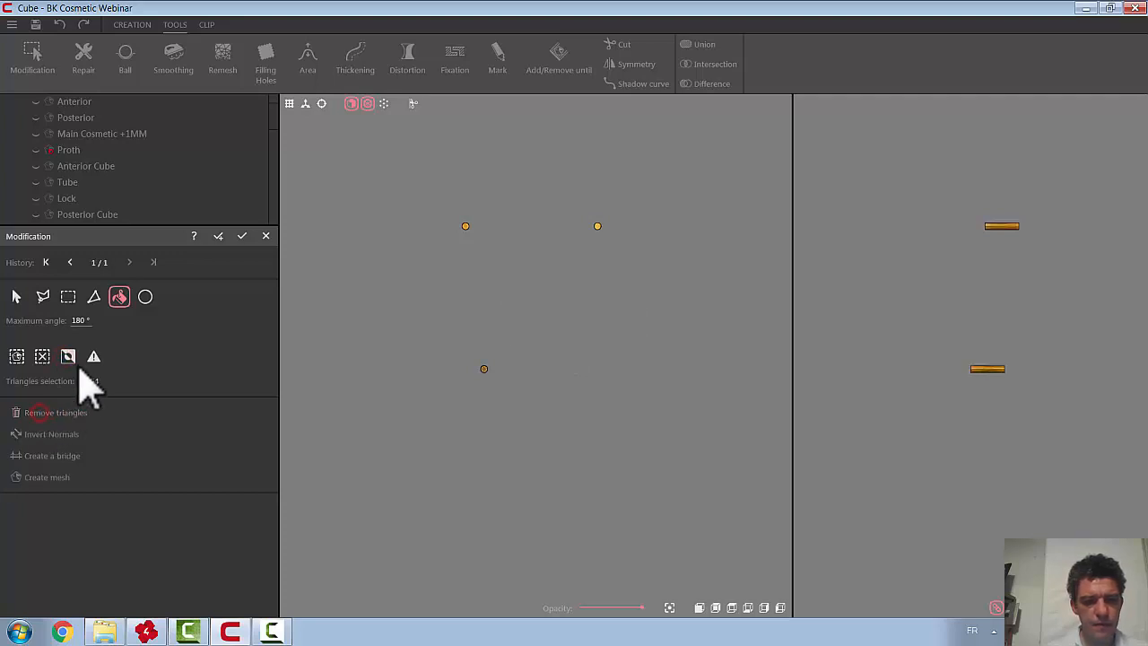
pyautogui.click(222, 237)
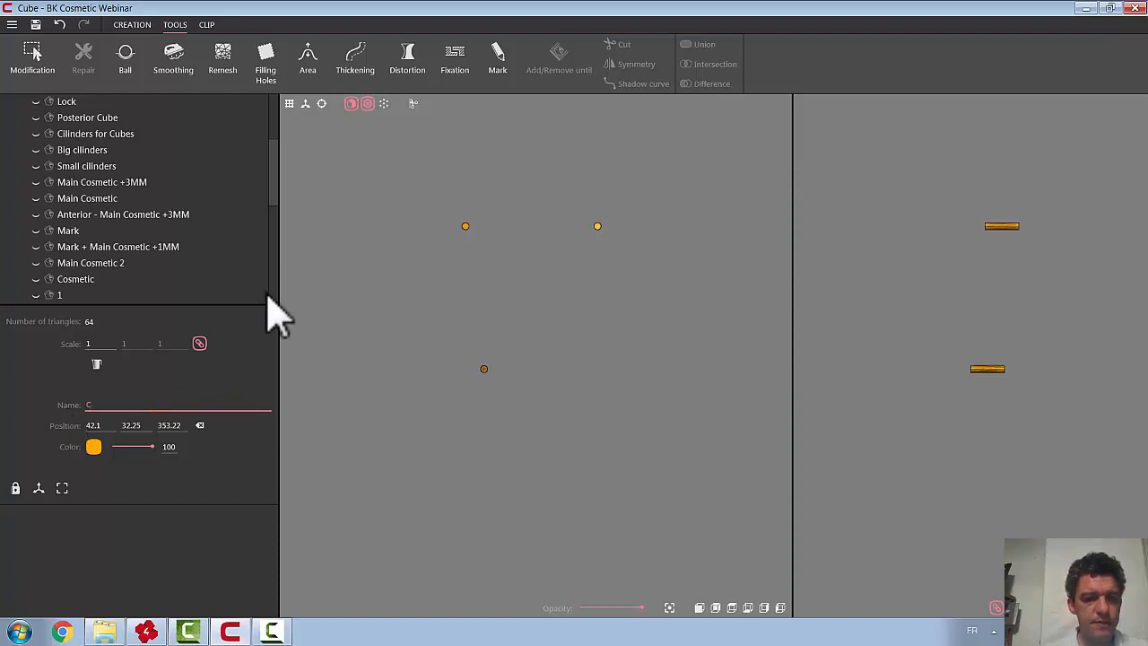
# Isolate the lower right cylinder of the Small cilinders mesh as a separate mesh and name it D
pyautogui.scroll(1, 278, 198)
pyautogui.scroll(3, 278, 198)
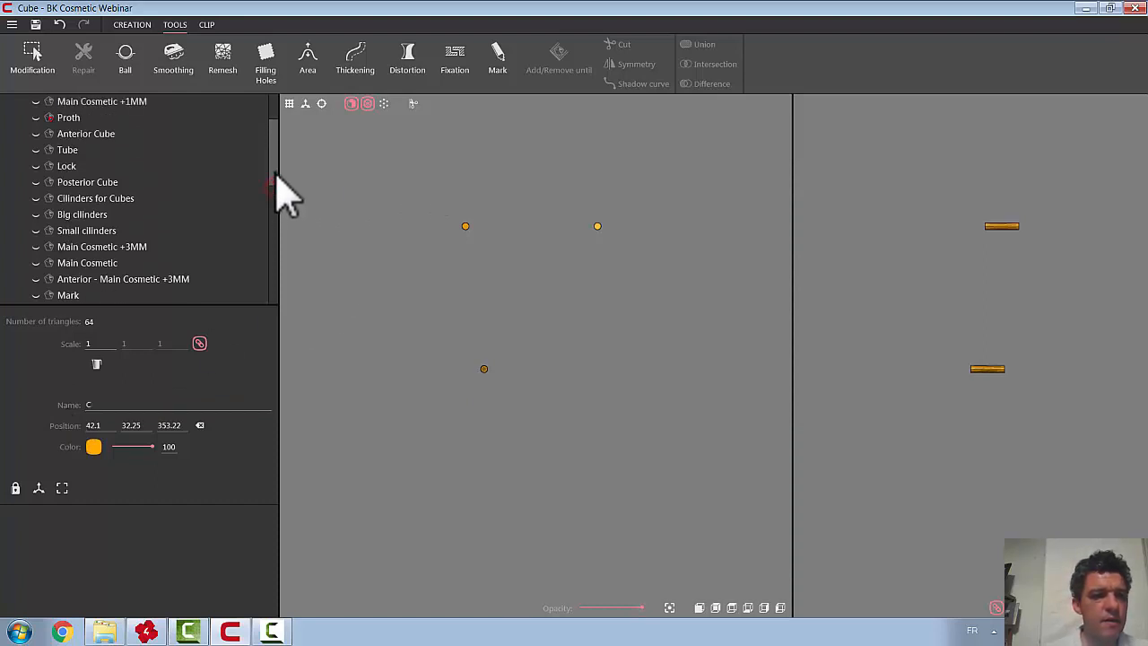
pyautogui.click(46, 230)
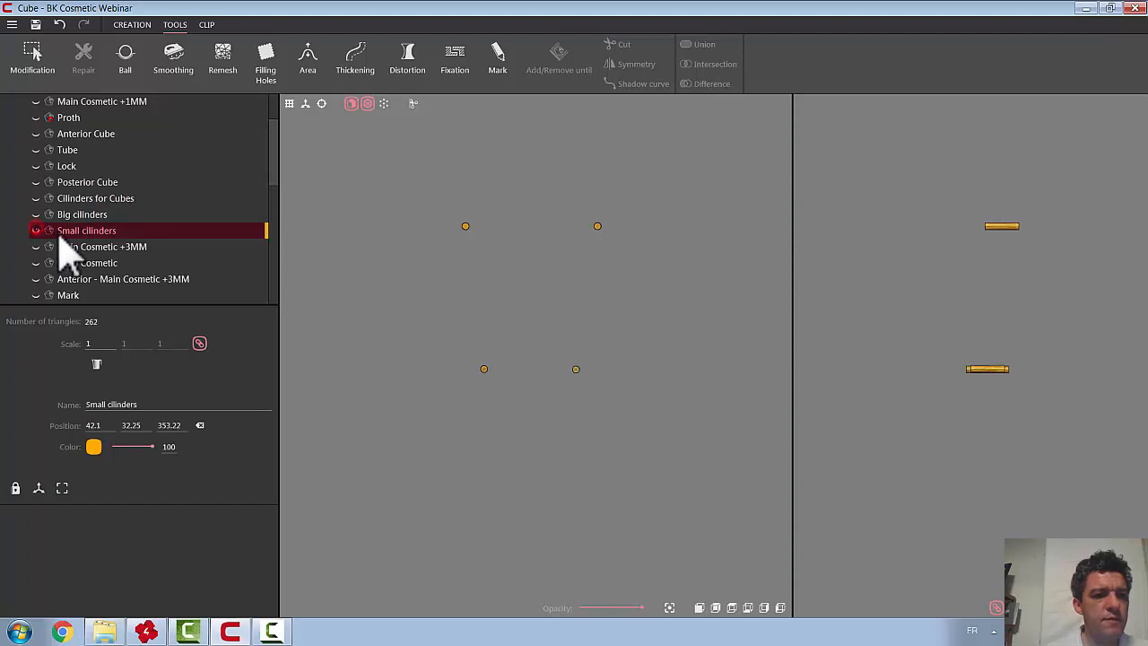
pyautogui.click(32, 56)
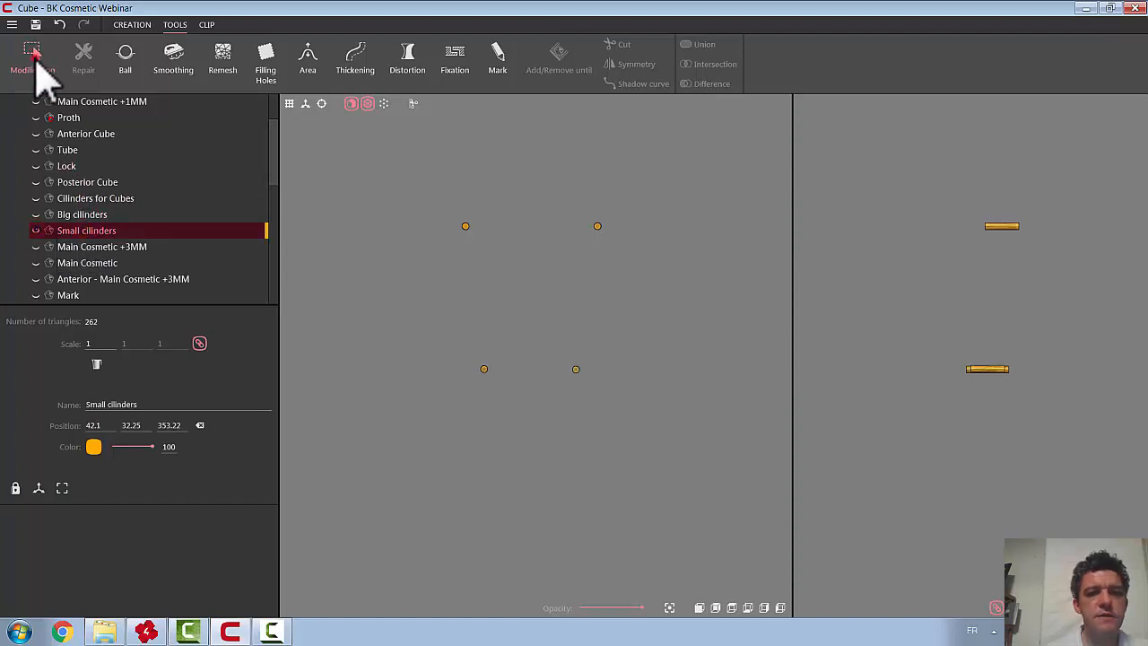
pyautogui.click(576, 370)
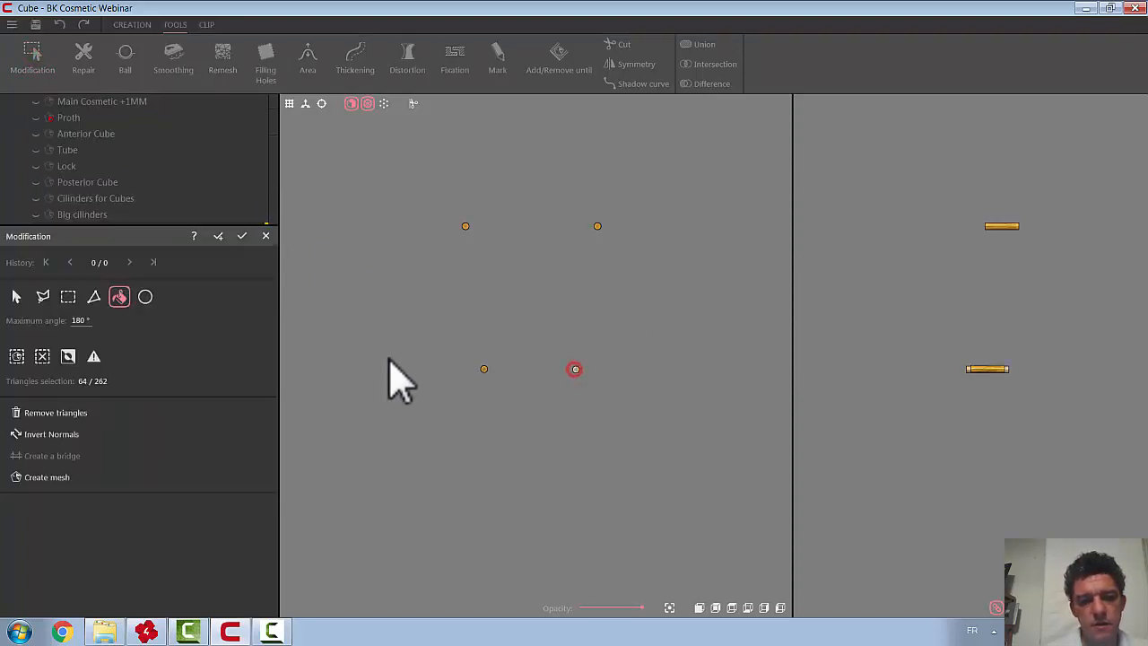
pyautogui.click(61, 413)
pyautogui.click(220, 236)
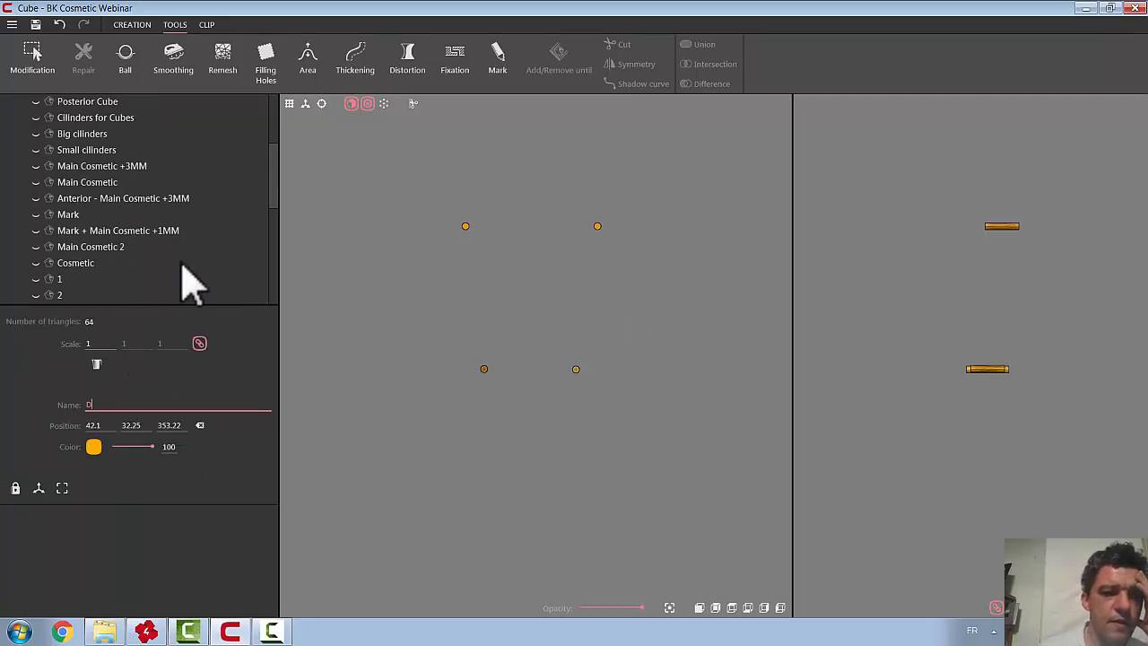
# Hide cylinders B and C and display Anterior Shell LAst and Posterior Shell together with cylinders A and D
pyautogui.moveTo(275, 184); pyautogui.dragTo(257, 312)
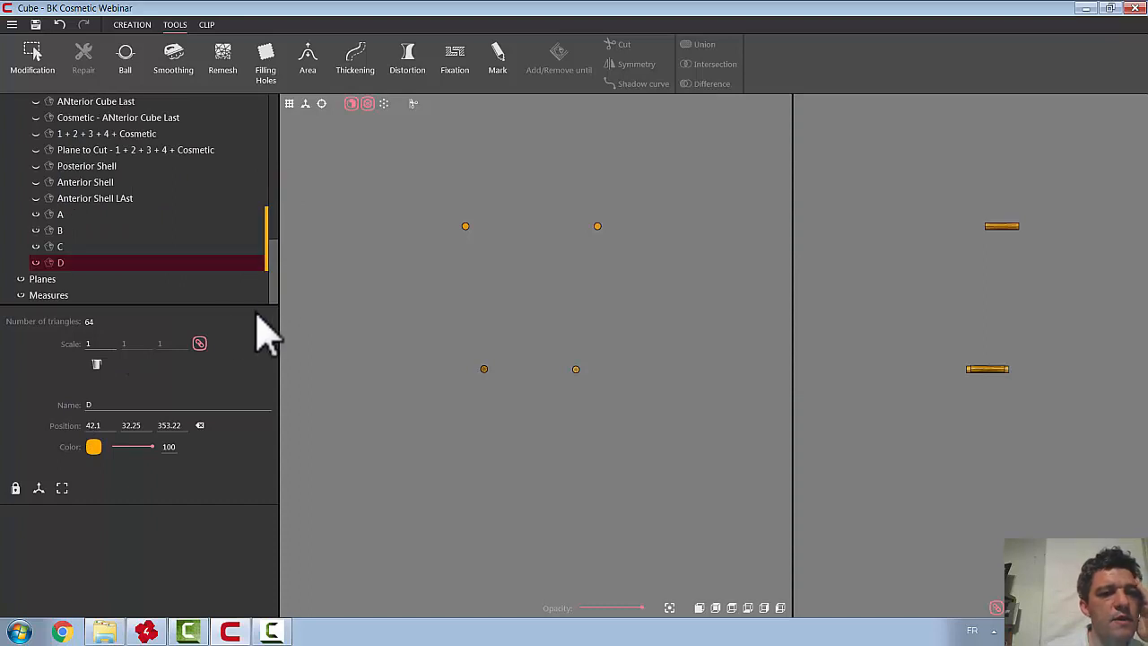
pyautogui.click(36, 247)
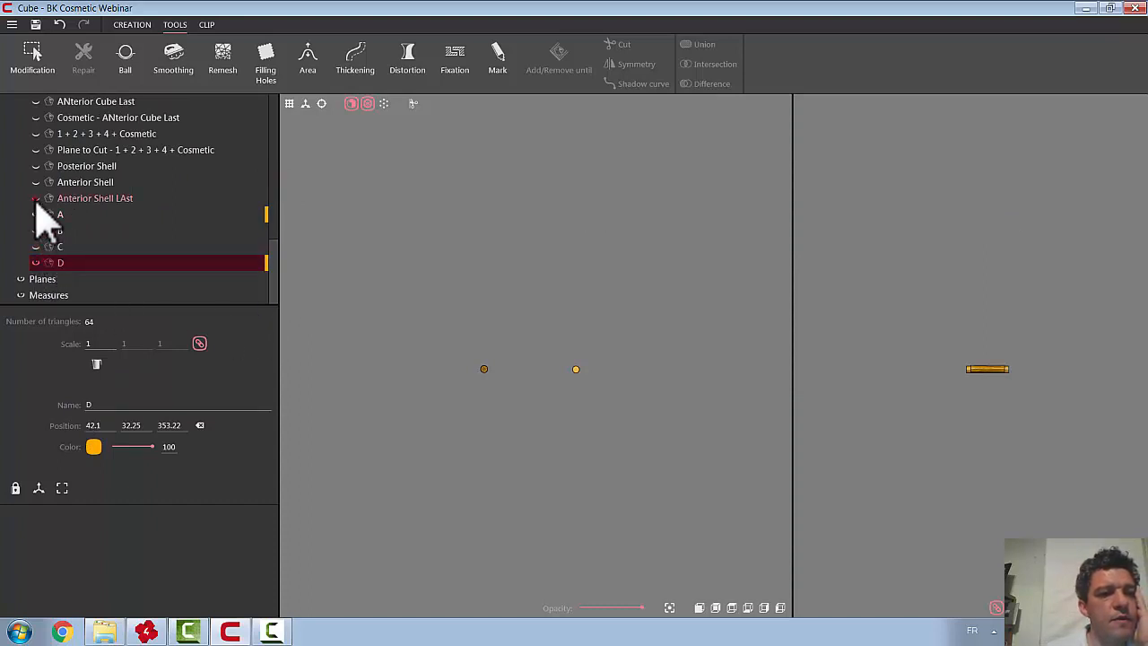
pyautogui.click(50, 167)
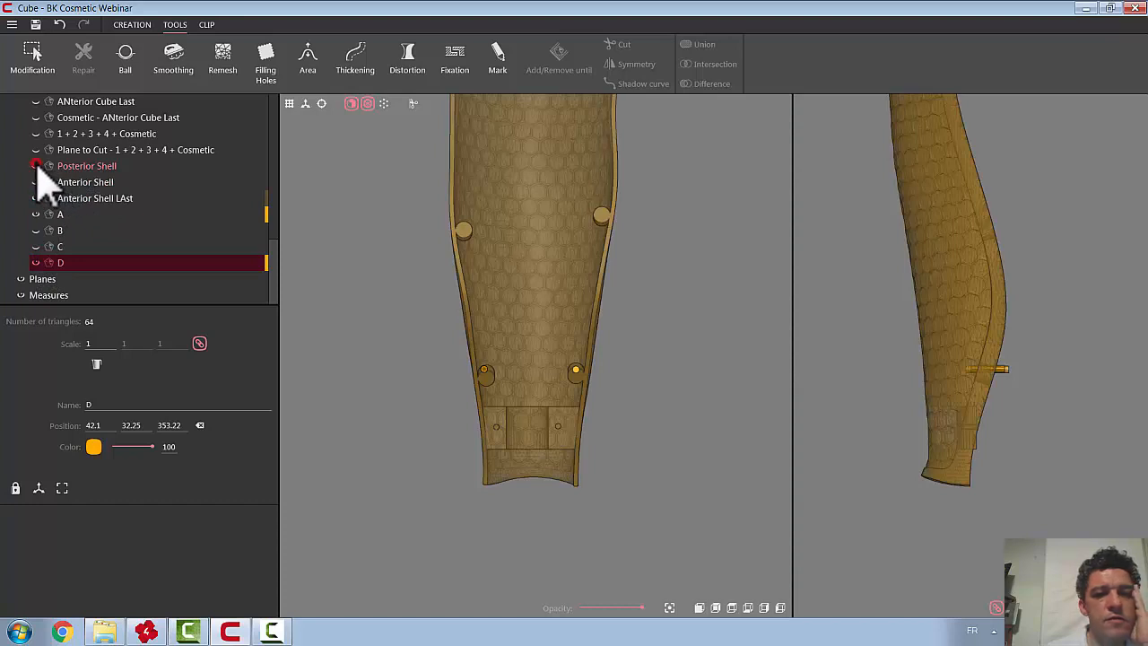
pyautogui.click(35, 166)
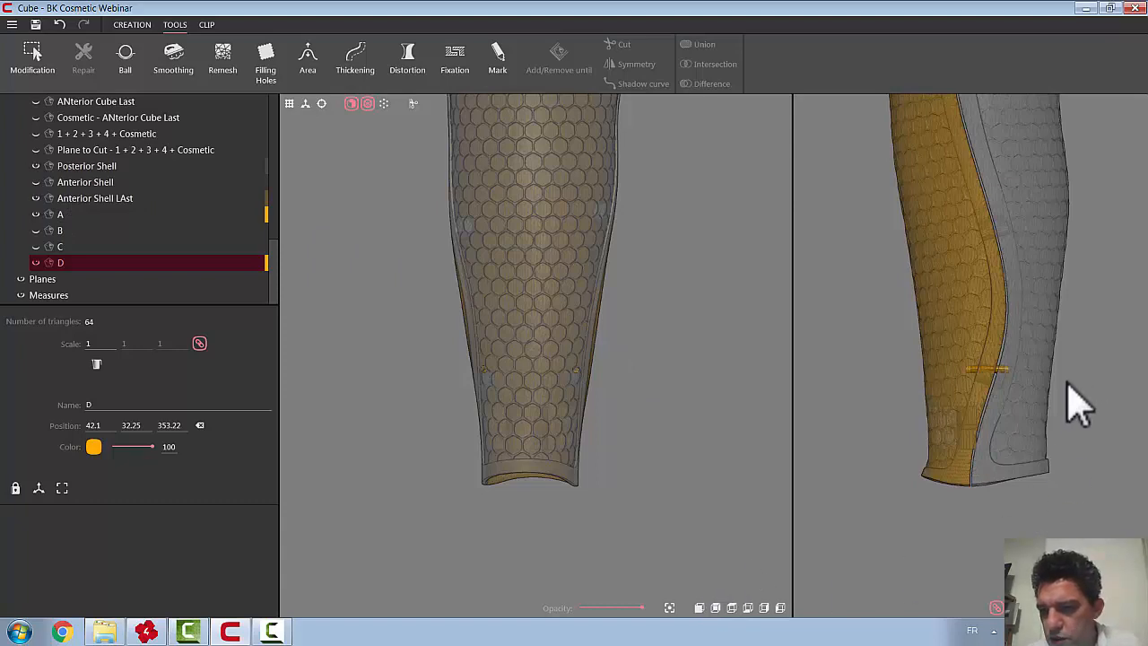
pyautogui.scroll(5, 999, 392)
pyautogui.scroll(3, 1003, 392)
pyautogui.scroll(-3, 1003, 392)
pyautogui.scroll(-5, 1003, 392)
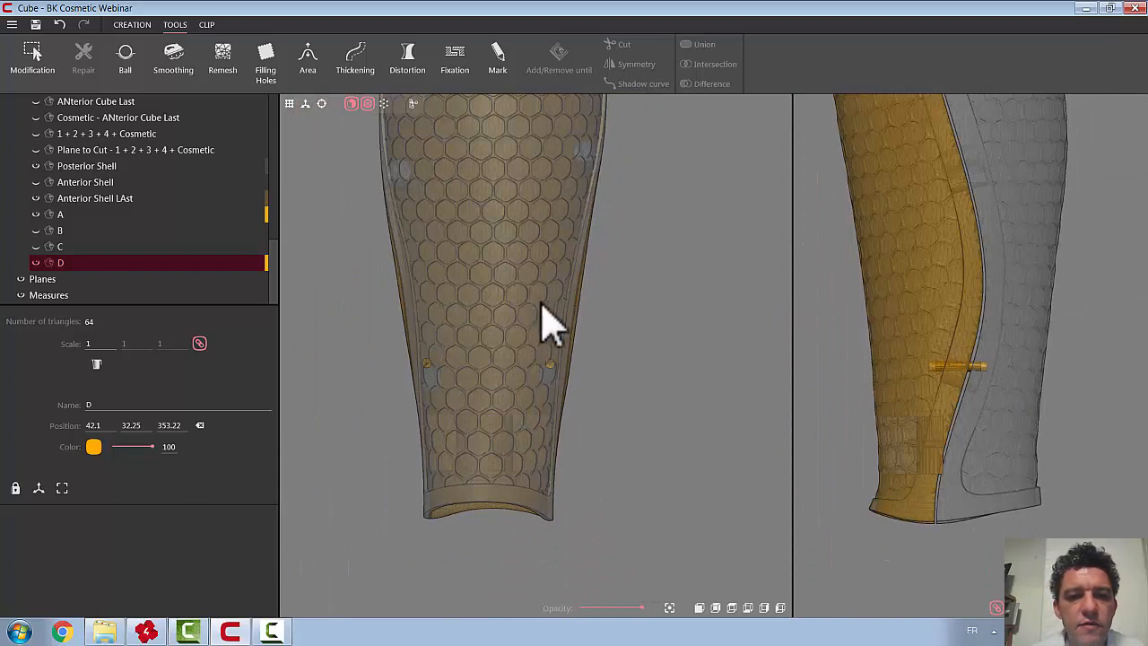
# Hide Posterior Shell and centre cylinder A on its connection boss by moving it about 5.96 mm down and 1.29 mm inward
pyautogui.click(509, 294)
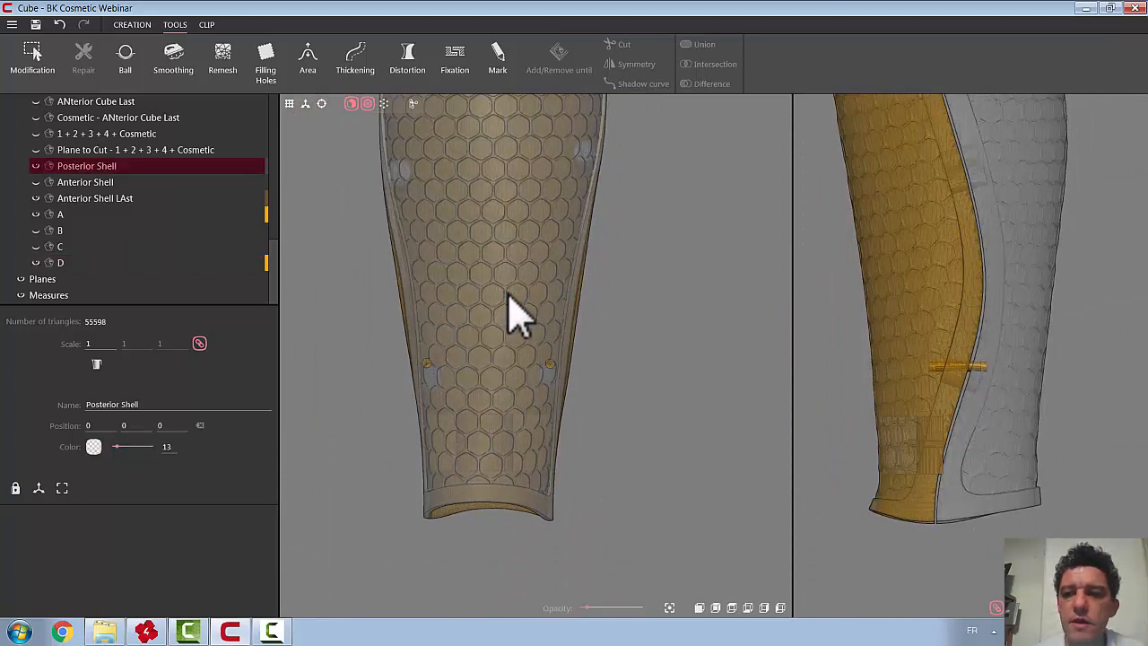
pyautogui.click(36, 182)
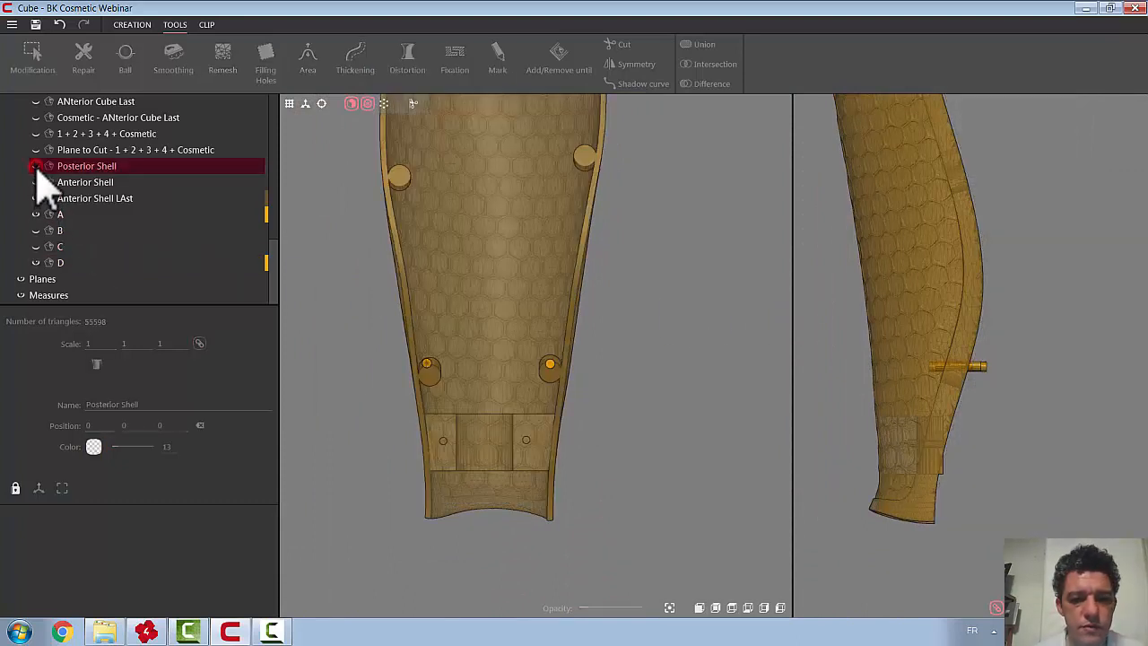
pyautogui.click(426, 365)
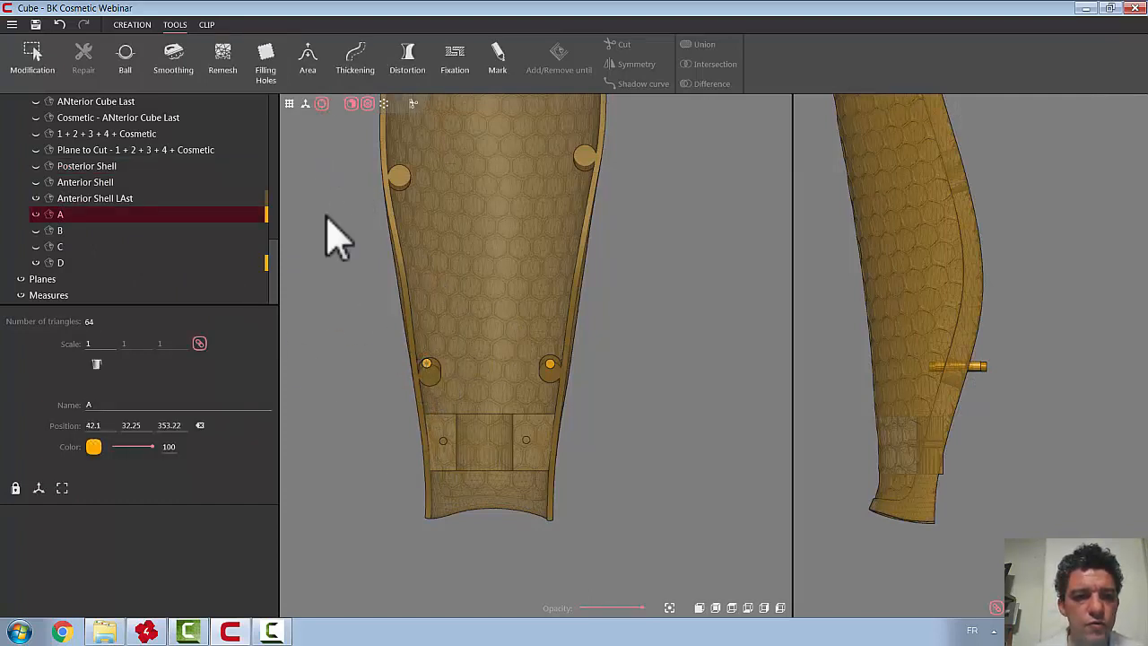
pyautogui.scroll(-4, 538, 390)
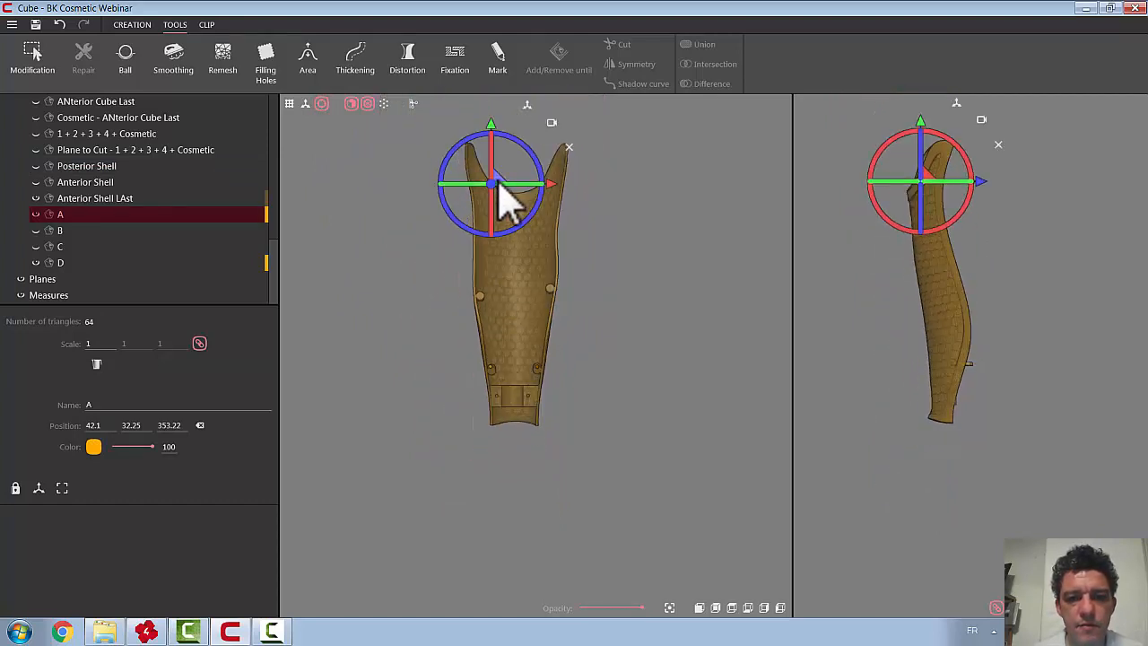
pyautogui.moveTo(501, 193); pyautogui.dragTo(504, 370)
pyautogui.scroll(6, 505, 384)
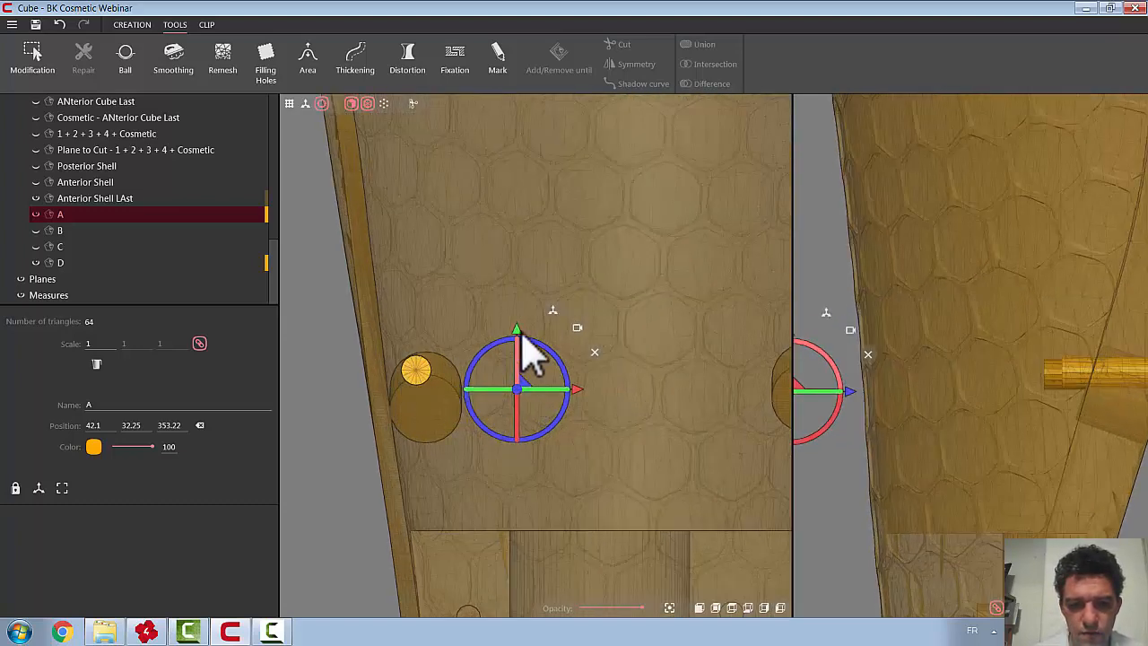
pyautogui.moveTo(518, 330); pyautogui.dragTo(529, 366)
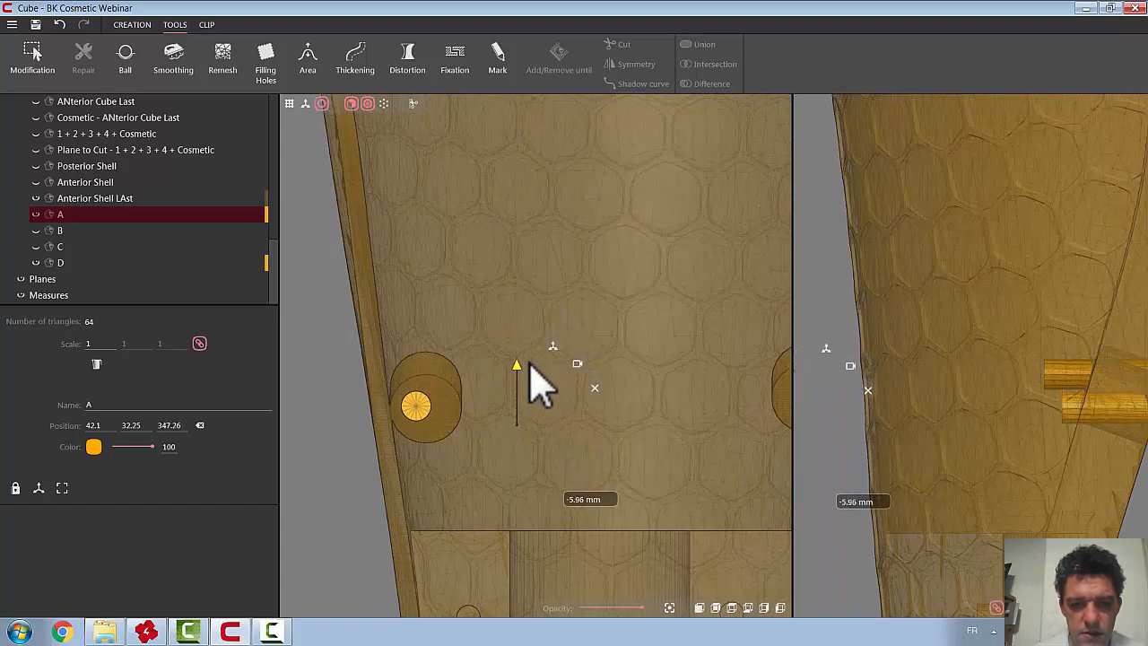
pyautogui.moveTo(576, 428); pyautogui.dragTo(583, 428)
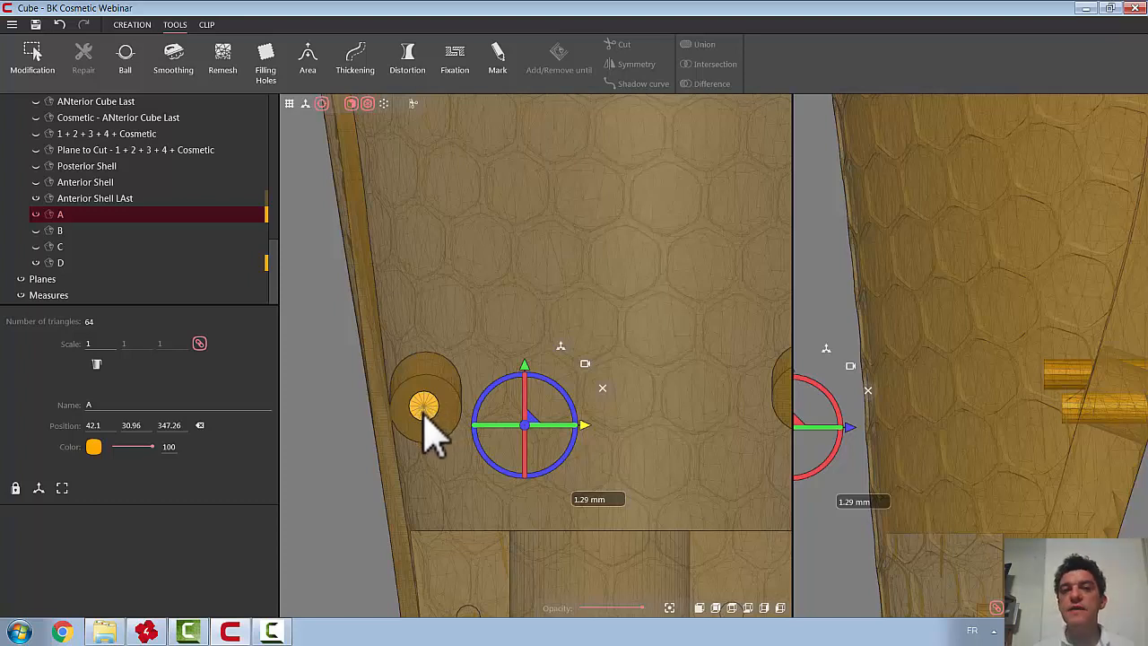
# Tilt cylinder A in the side view so that its axis follows its connection boss on Anterior Shell LAst
pyautogui.scroll(-5, 487, 441)
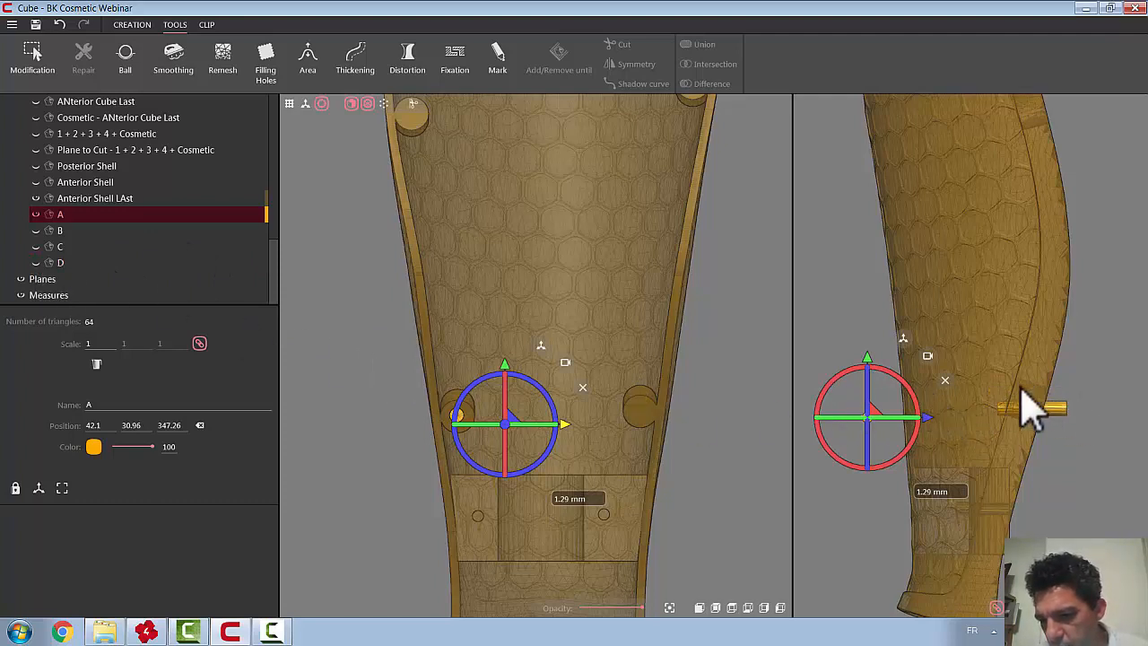
pyautogui.moveTo(915, 399); pyautogui.dragTo(942, 448)
pyautogui.moveTo(879, 403); pyautogui.dragTo(927, 363)
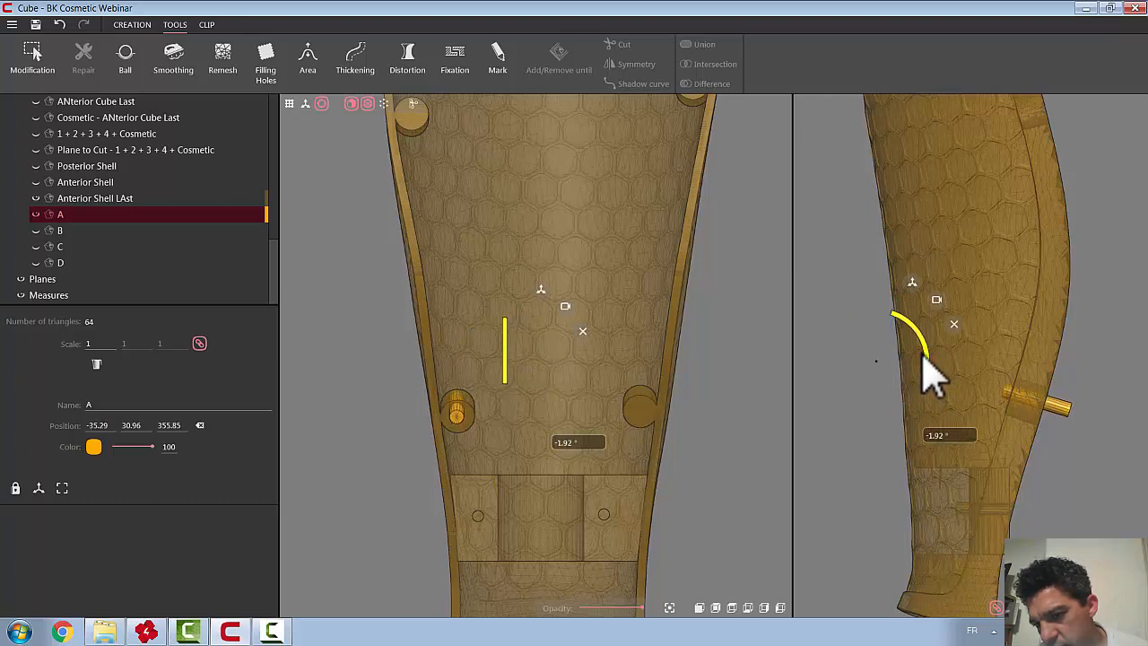
pyautogui.moveTo(923, 353); pyautogui.dragTo(884, 361)
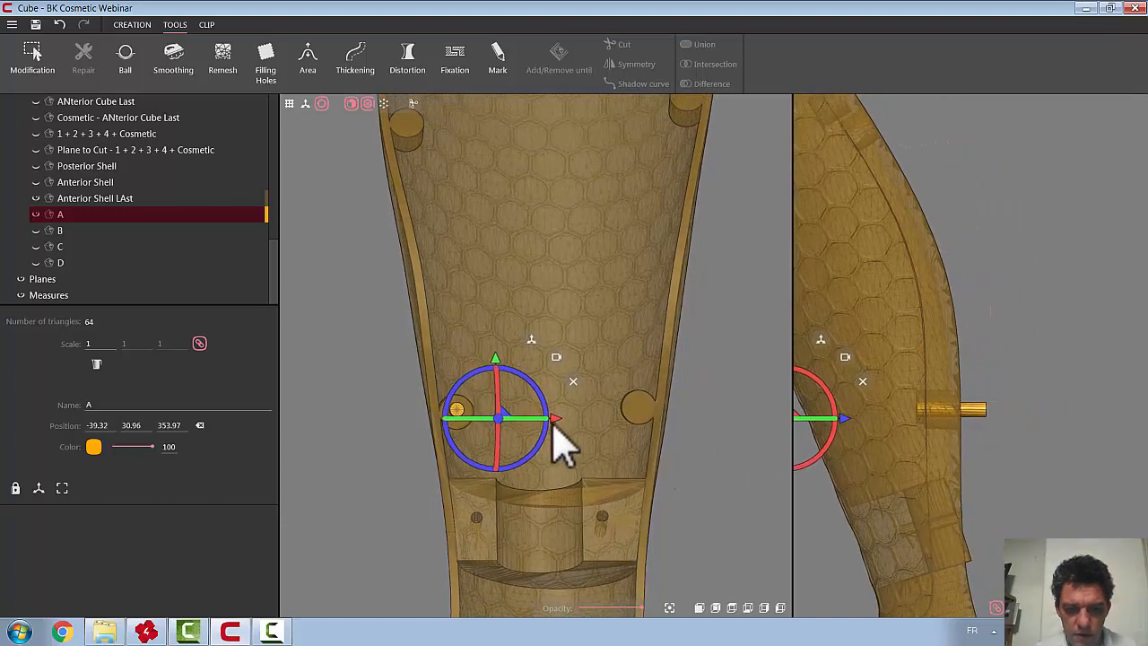
# Fine-tune cylinder A on its boss by lowering it slightly and shifting it 0.29 mm inward
pyautogui.scroll(5, 489, 430)
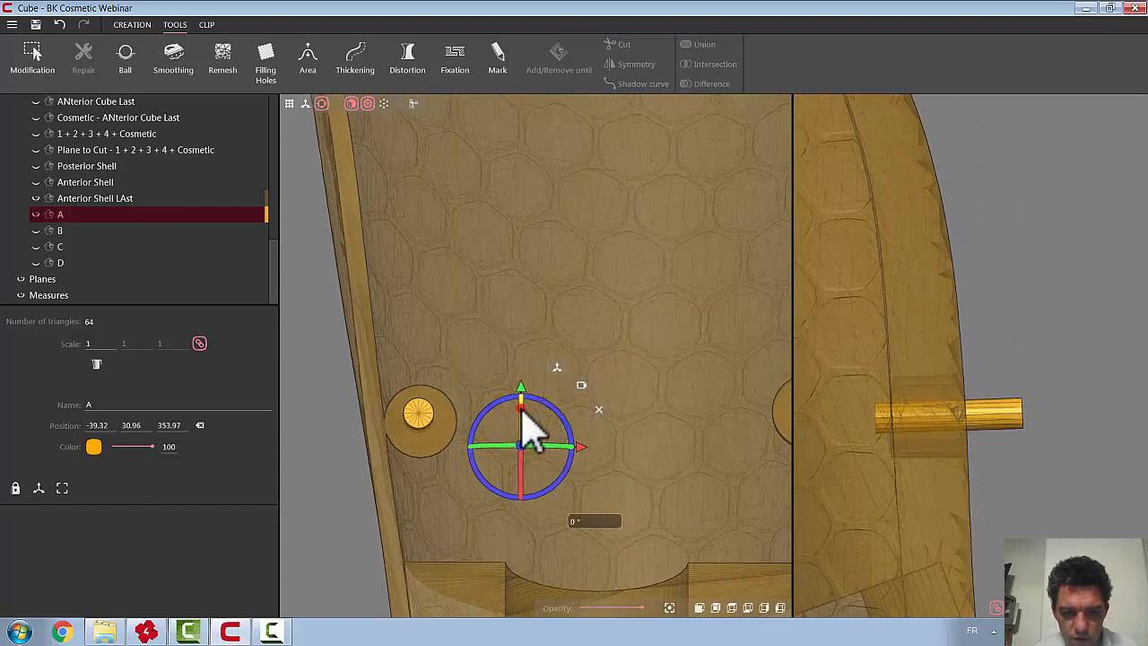
pyautogui.moveTo(525, 422)
pyautogui.mouseDown()
pyautogui.moveTo(521, 411)
pyautogui.moveTo(529, 417)
pyautogui.mouseUp()
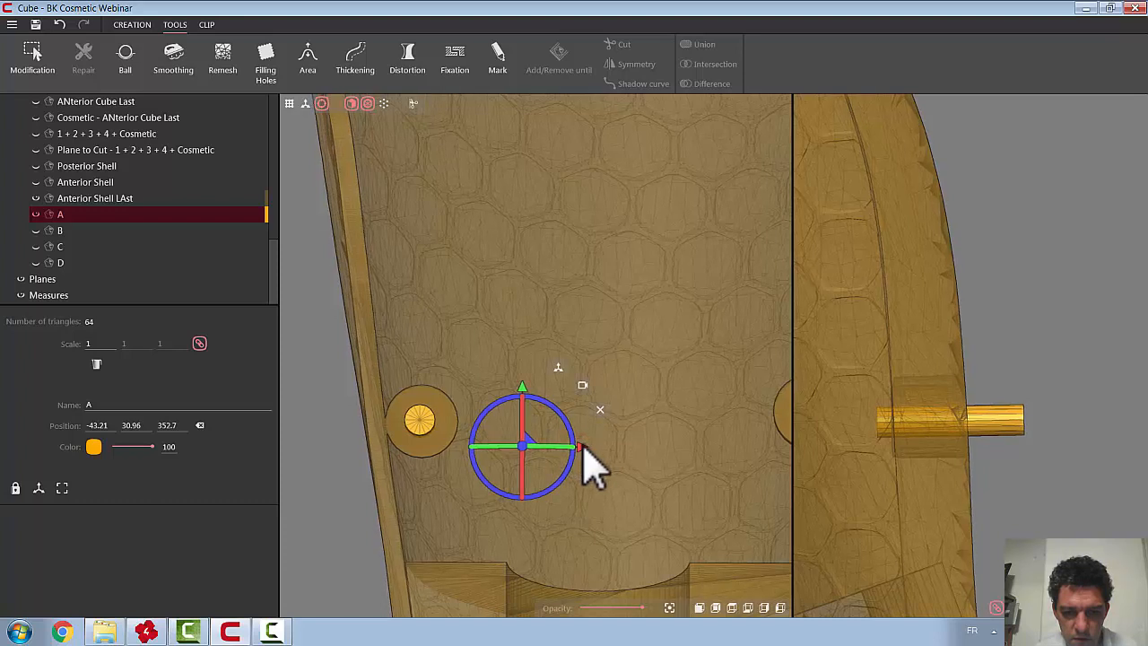
pyautogui.moveTo(583, 448); pyautogui.dragTo(587, 448)
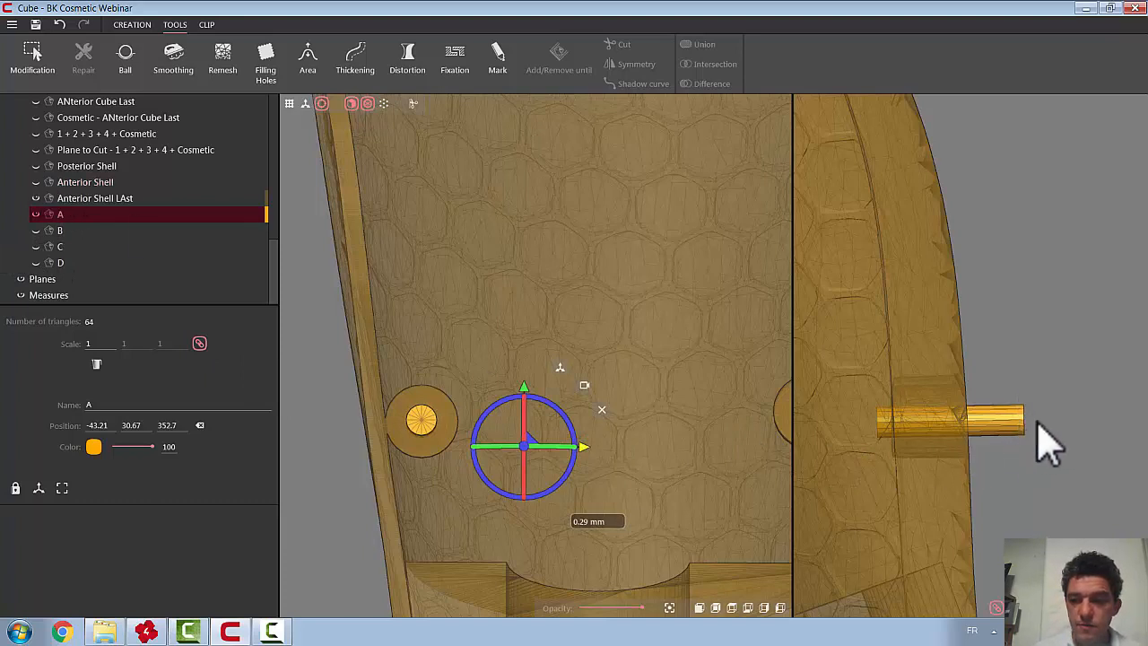
# Check cylinder A against Posterior Shell, and display only cylinder B with Anterior Shell LAst
pyautogui.click(37, 166)
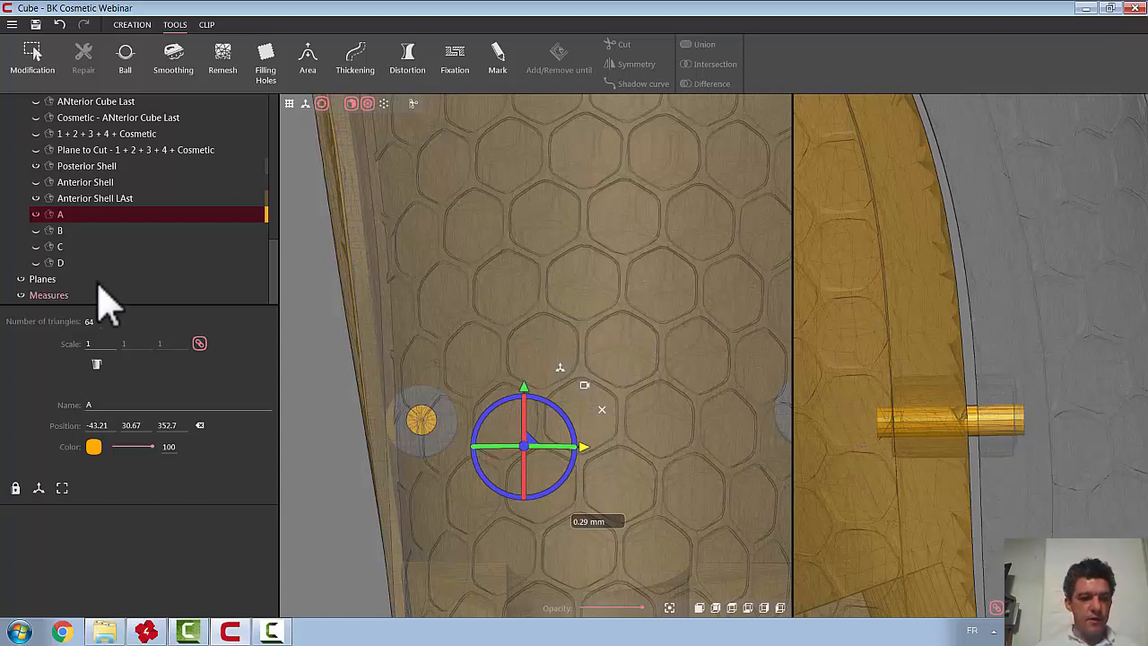
pyautogui.click(38, 214)
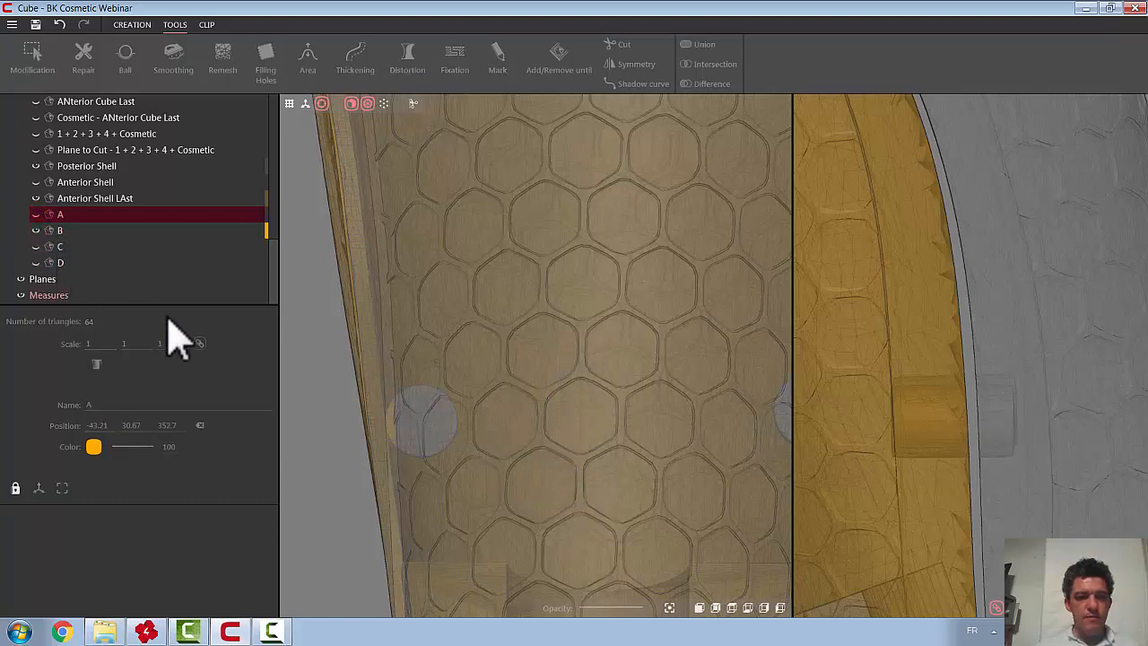
pyautogui.scroll(-8, 377, 458)
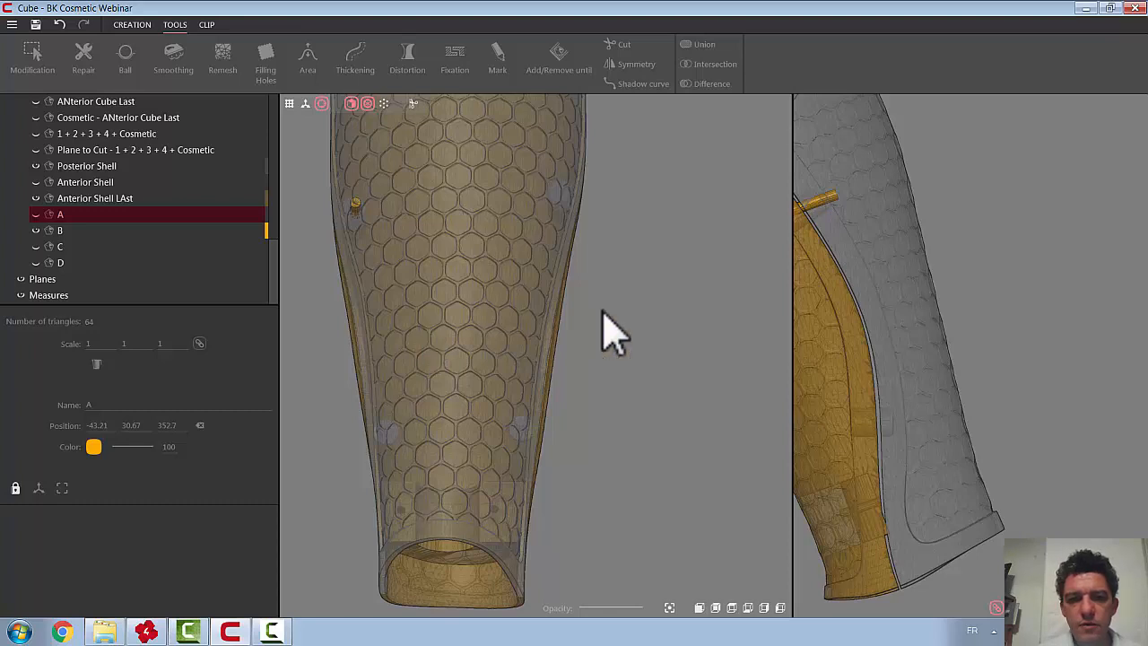
pyautogui.click(60, 167)
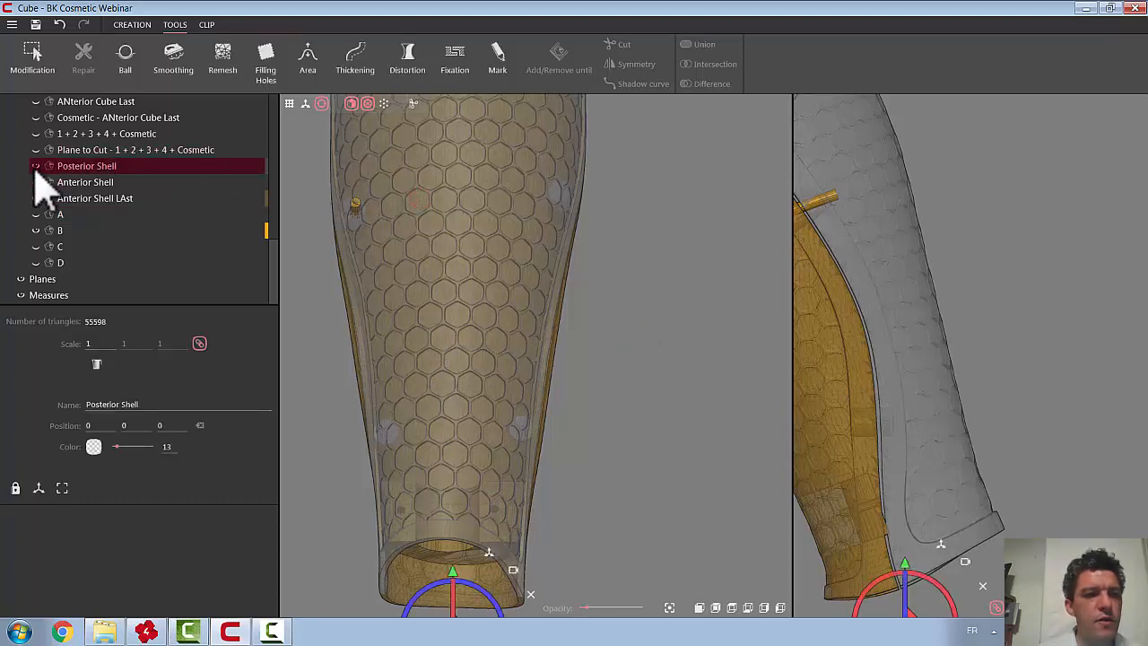
pyautogui.click(49, 182)
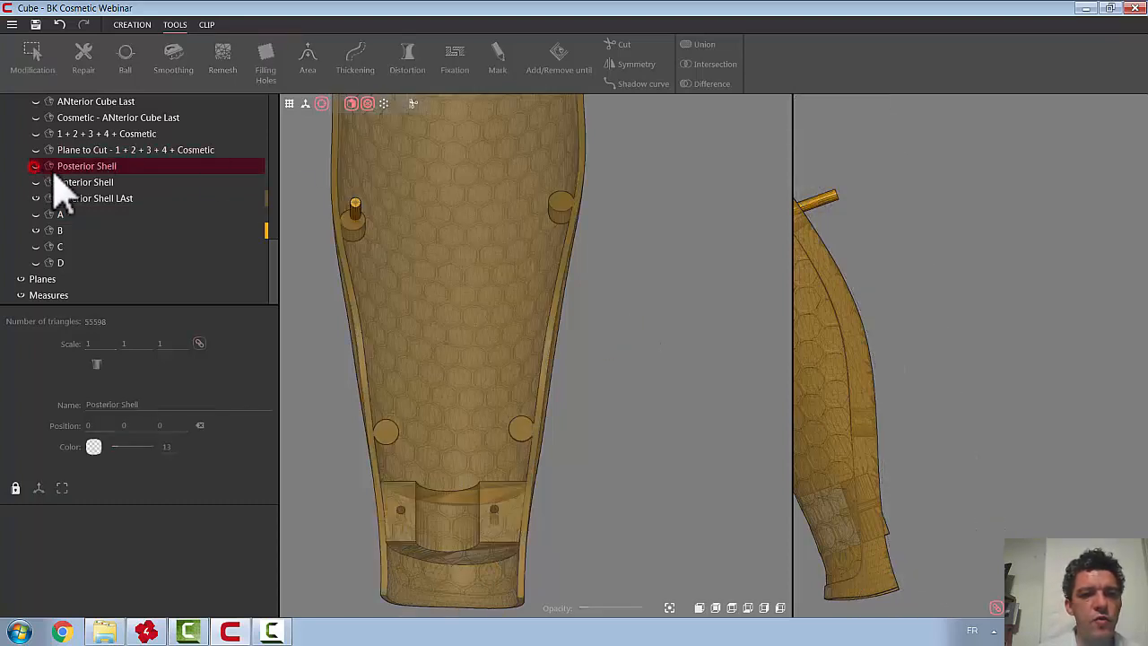
# Select cylinder B in the side view and shift it slightly toward its upper connection boss with the manipulator placed nearby
pyautogui.click(765, 608)
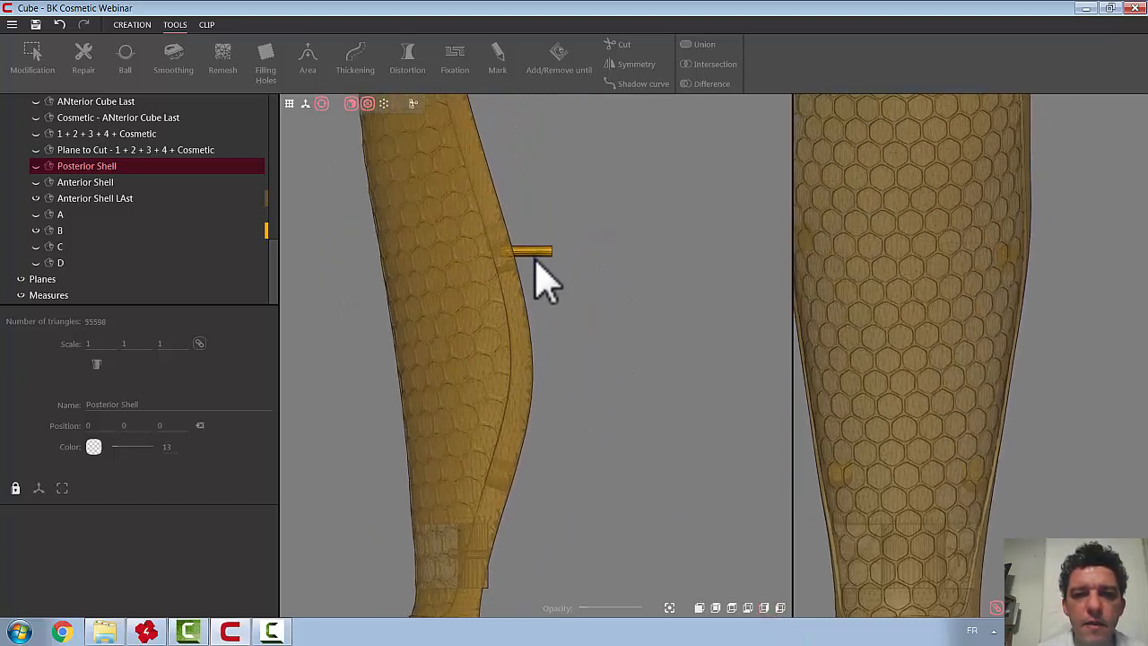
pyautogui.click(536, 254)
pyautogui.click(322, 105)
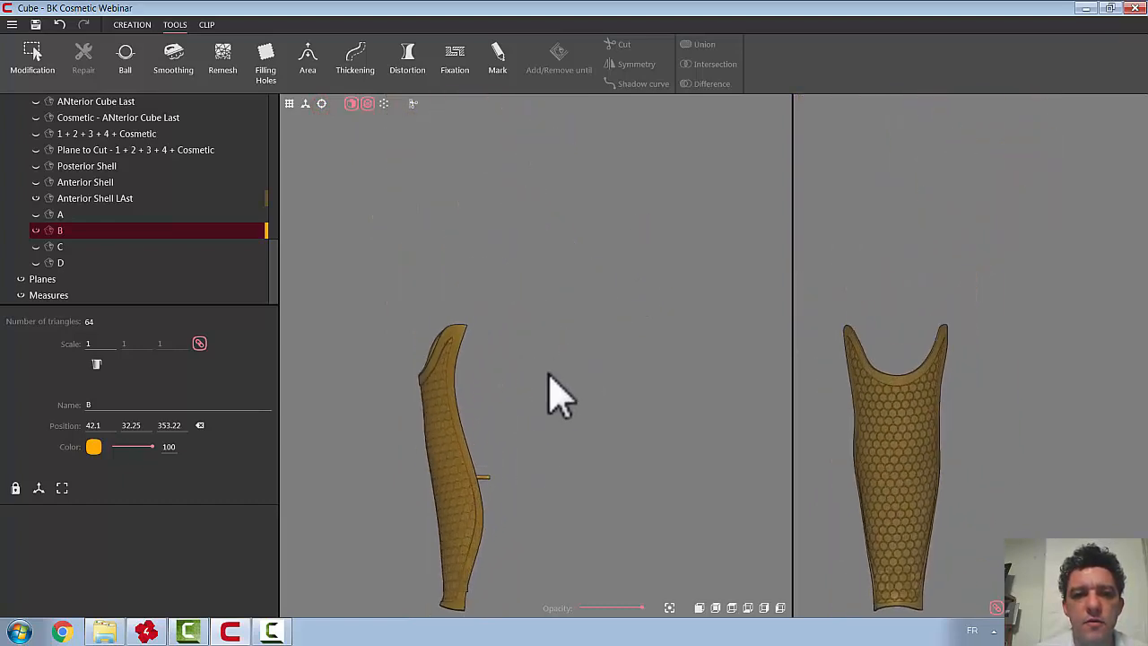
pyautogui.click(324, 104)
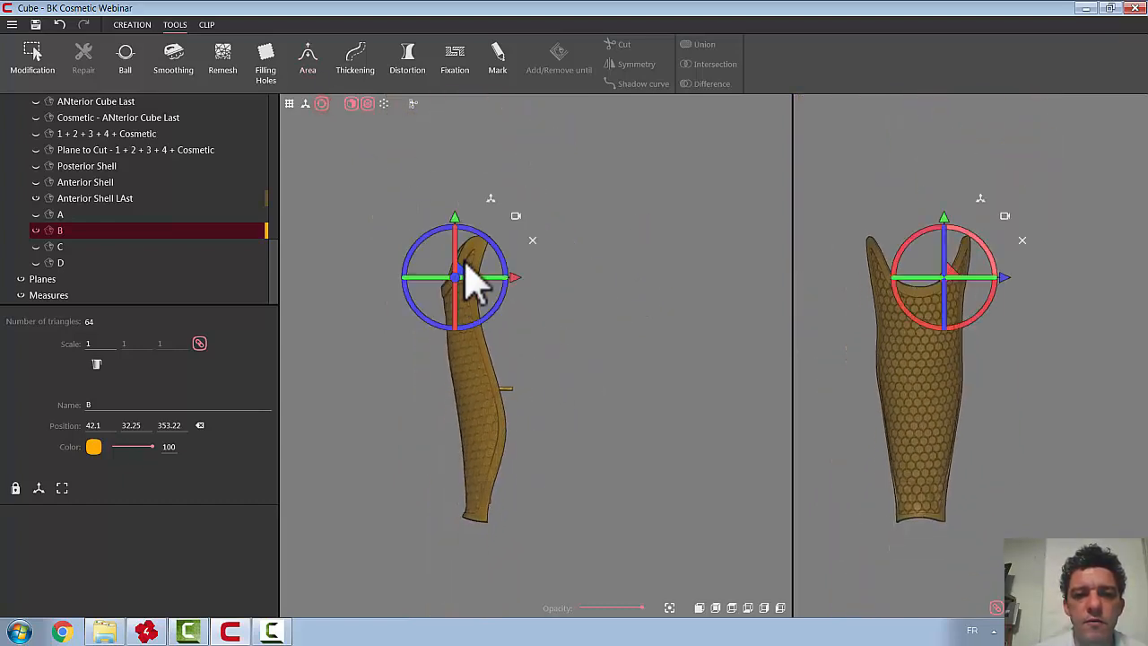
pyautogui.moveTo(463, 269); pyautogui.dragTo(514, 339)
pyautogui.scroll(10, 521, 410)
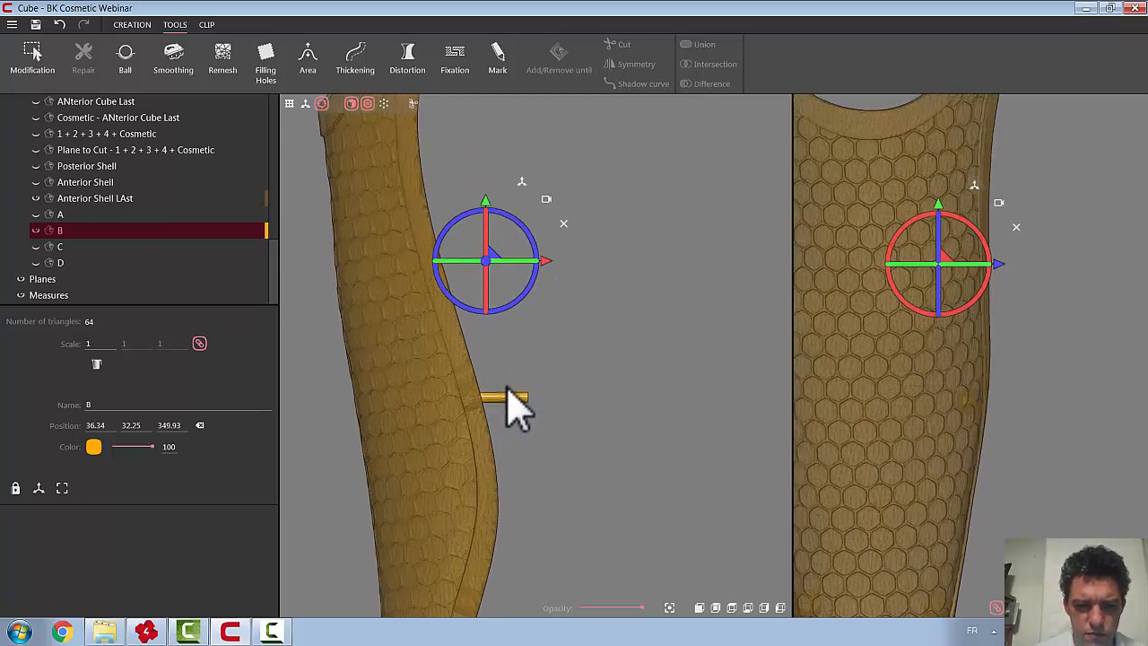
pyautogui.scroll(3, 516, 406)
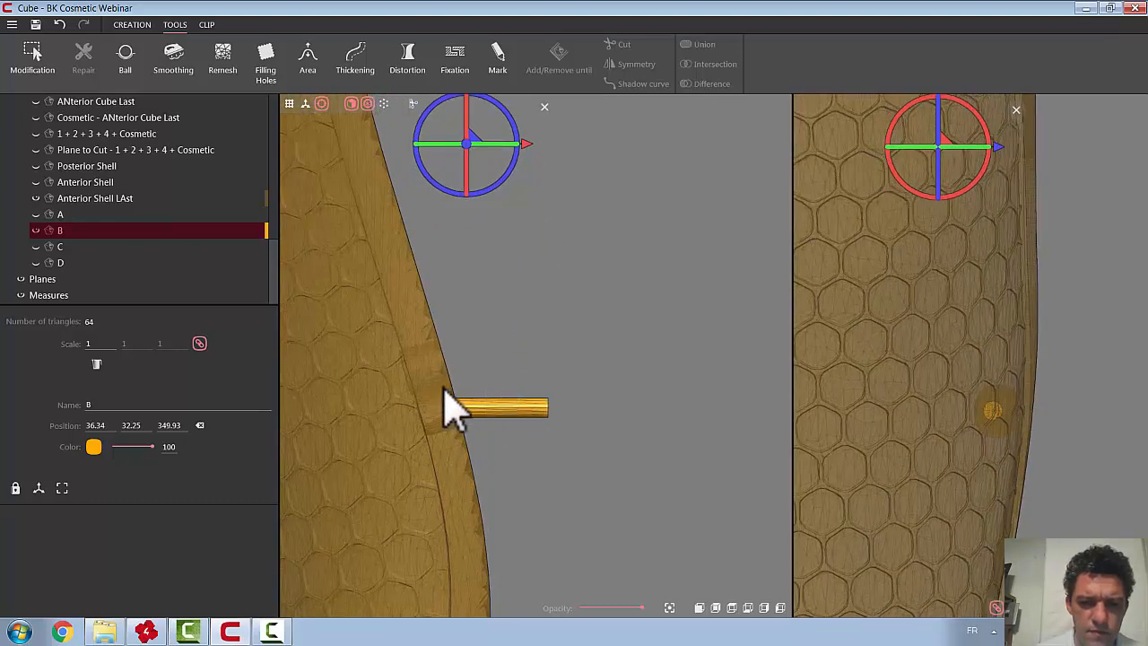
# Tilt cylinder B to match its boss's axis and slide it further into the shell edge
pyautogui.moveTo(471, 133); pyautogui.dragTo(496, 225)
pyautogui.moveTo(495, 276); pyautogui.dragTo(452, 272)
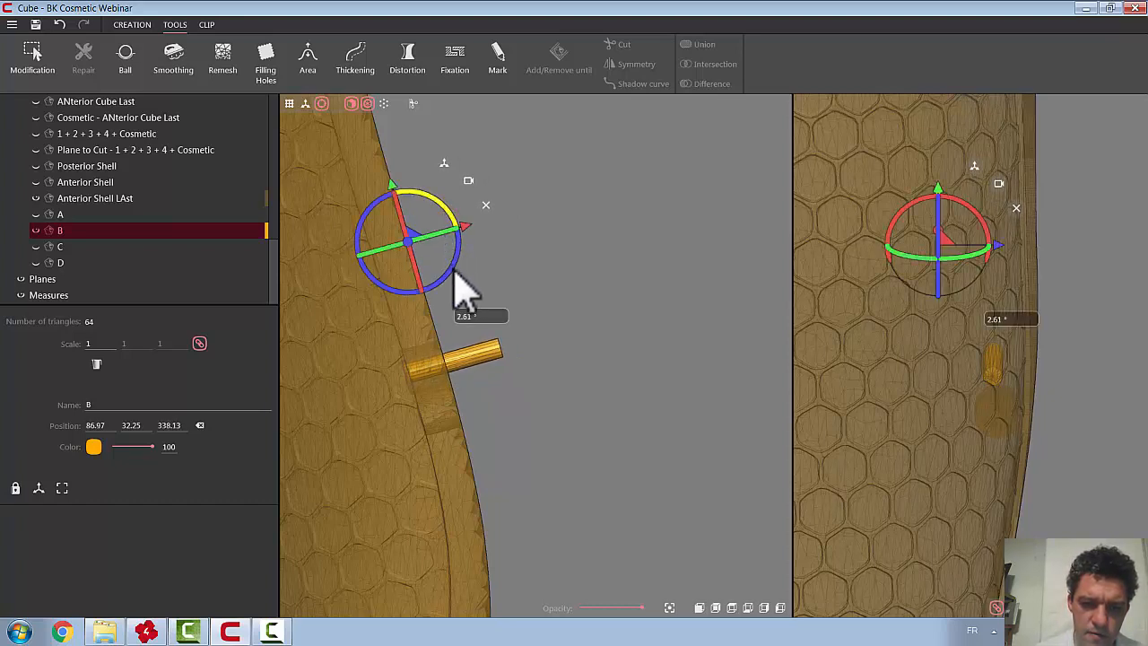
pyautogui.moveTo(414, 235); pyautogui.dragTo(411, 256)
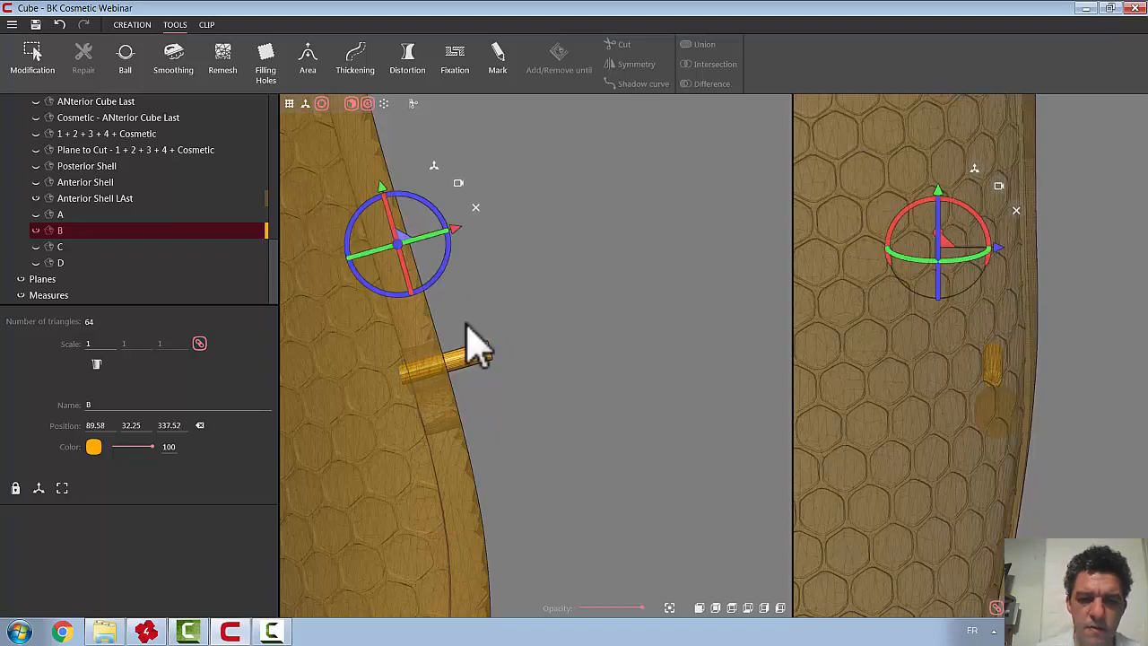
# Lower cylinder B onto its boss along its own axis by 7.77 mm plus 3.32 mm, checking both views
pyautogui.scroll(-5, 505, 397)
pyautogui.moveTo(554, 440); pyautogui.dragTo(422, 444)
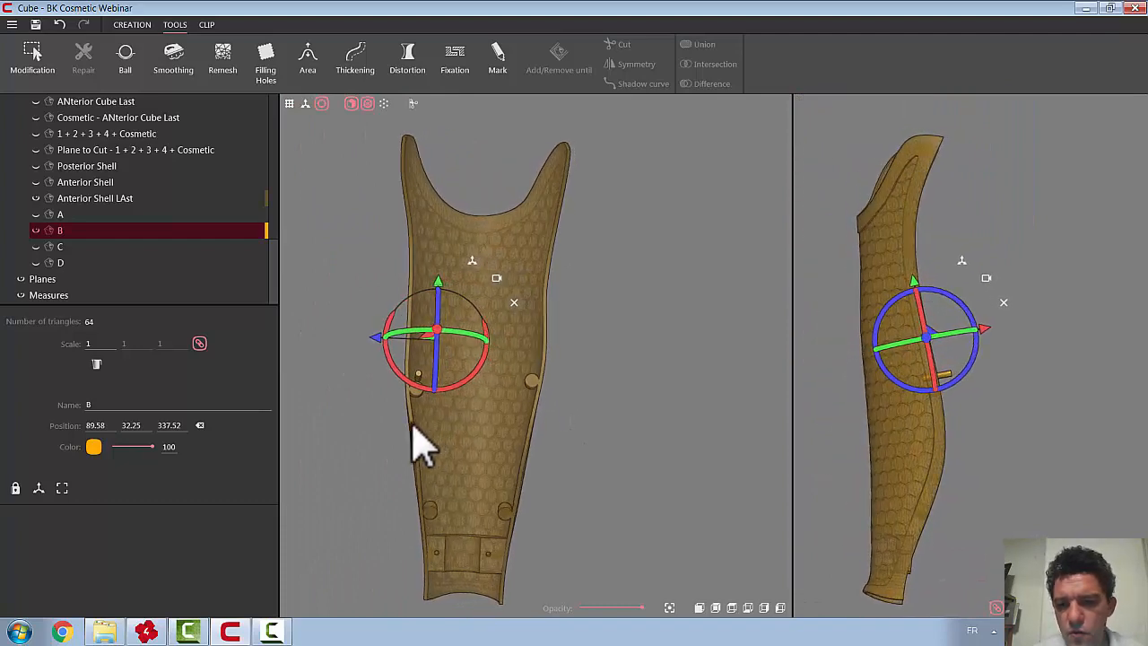
pyautogui.click(714, 609)
pyautogui.moveTo(615, 317); pyautogui.dragTo(582, 507, button='right')
pyautogui.scroll(1, 480, 310)
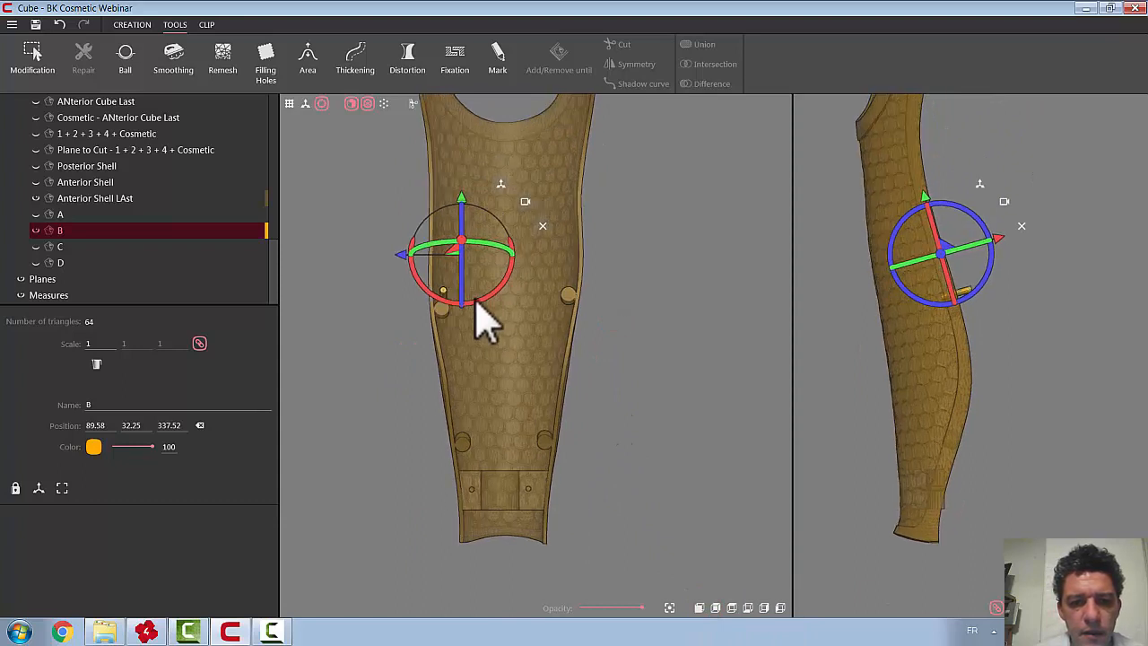
pyautogui.scroll(2, 484, 315)
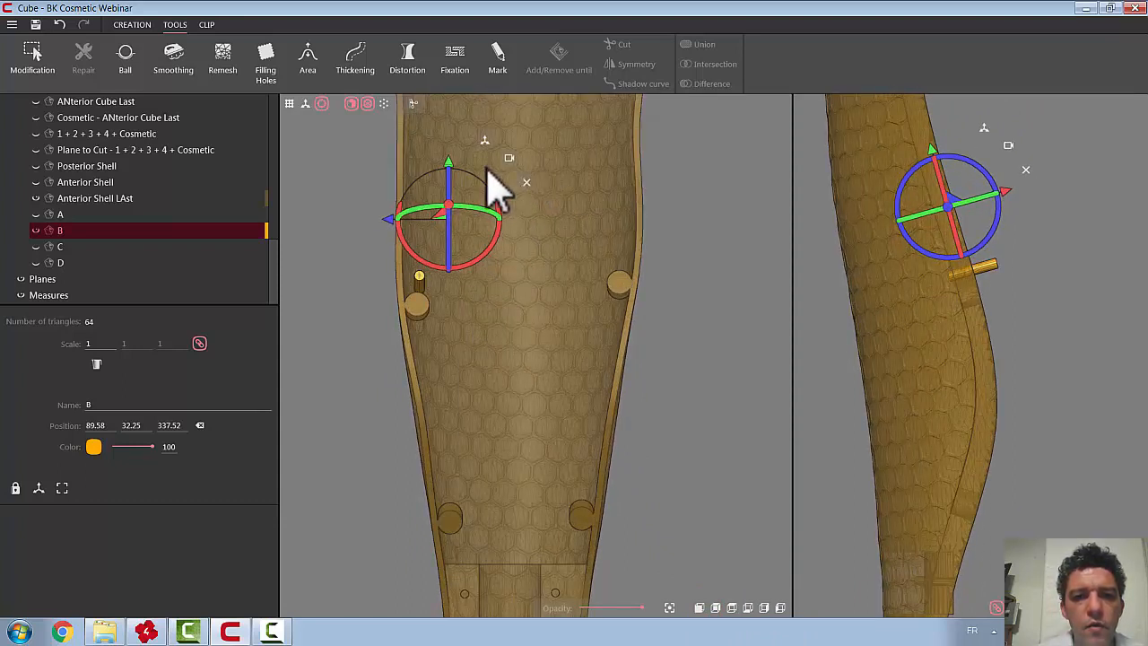
pyautogui.moveTo(448, 166); pyautogui.dragTo(435, 178)
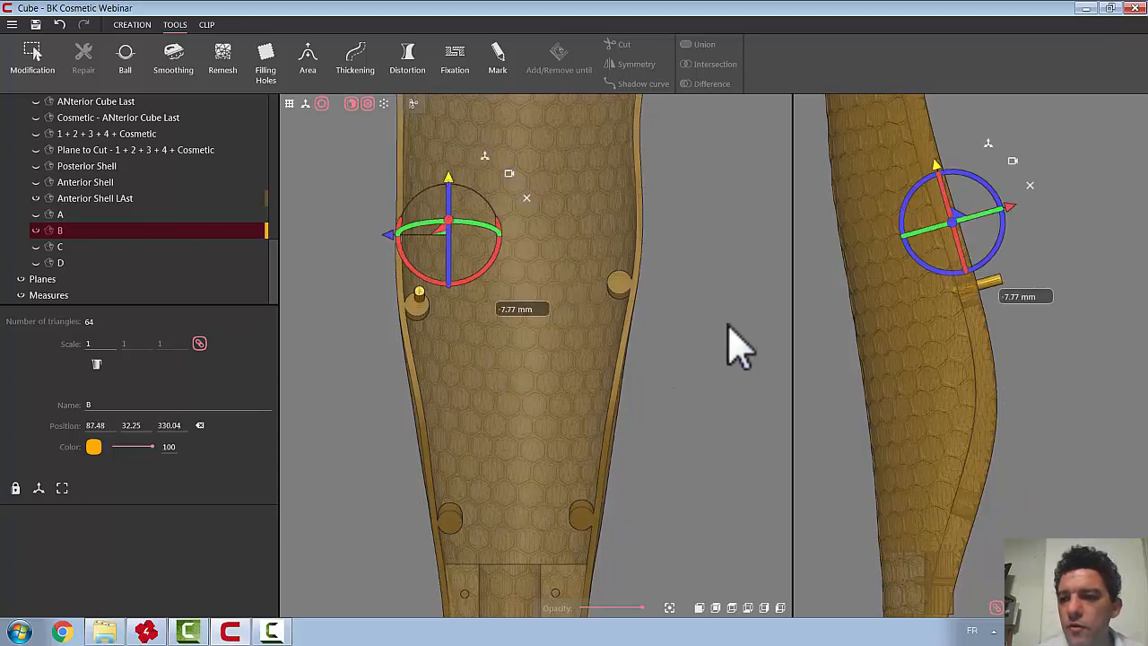
pyautogui.moveTo(936, 167); pyautogui.dragTo(937, 174)
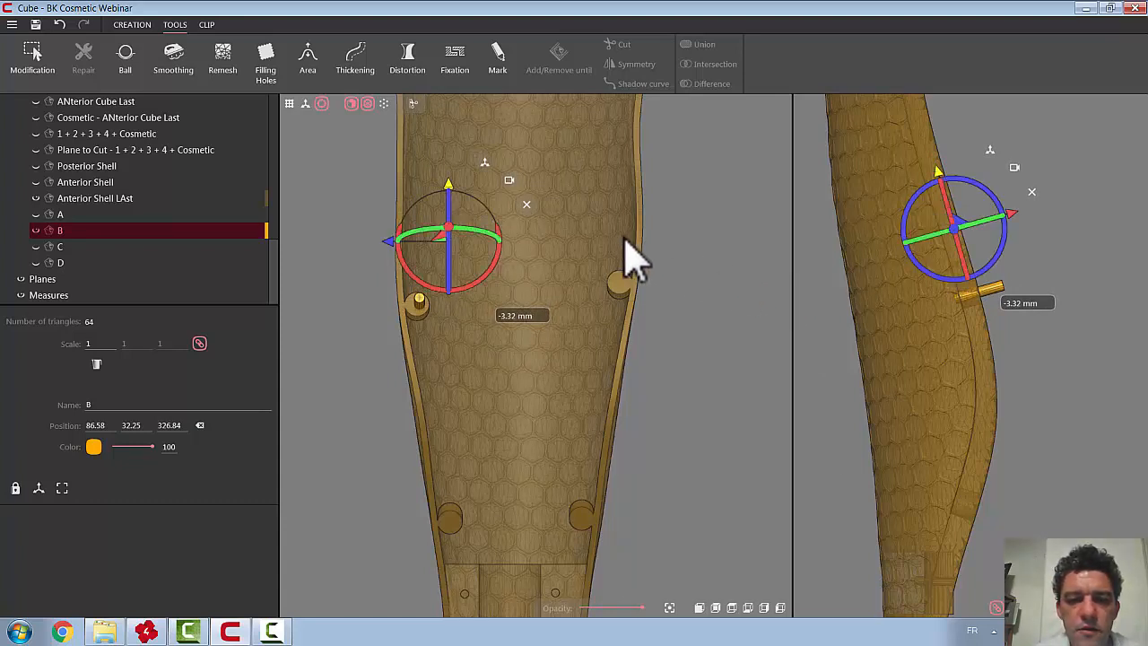
pyautogui.click(525, 202)
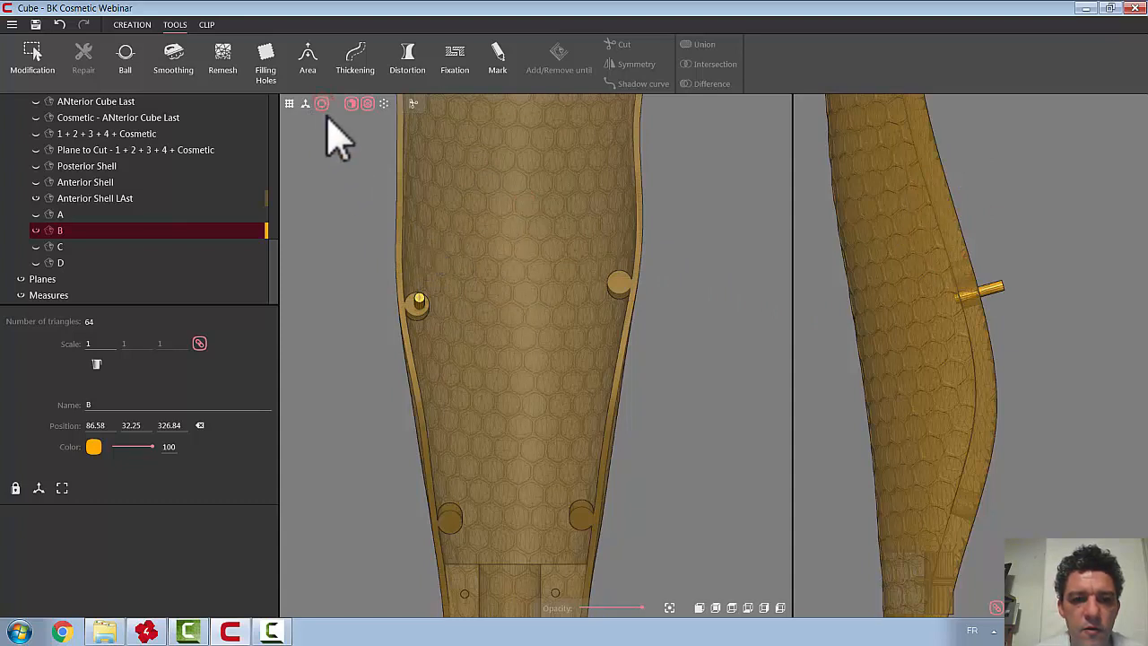
# Realign the manipulator beside cylinder B and shift the cylinder about 1 mm outward to centre it on its boss
pyautogui.scroll(-5, 542, 348)
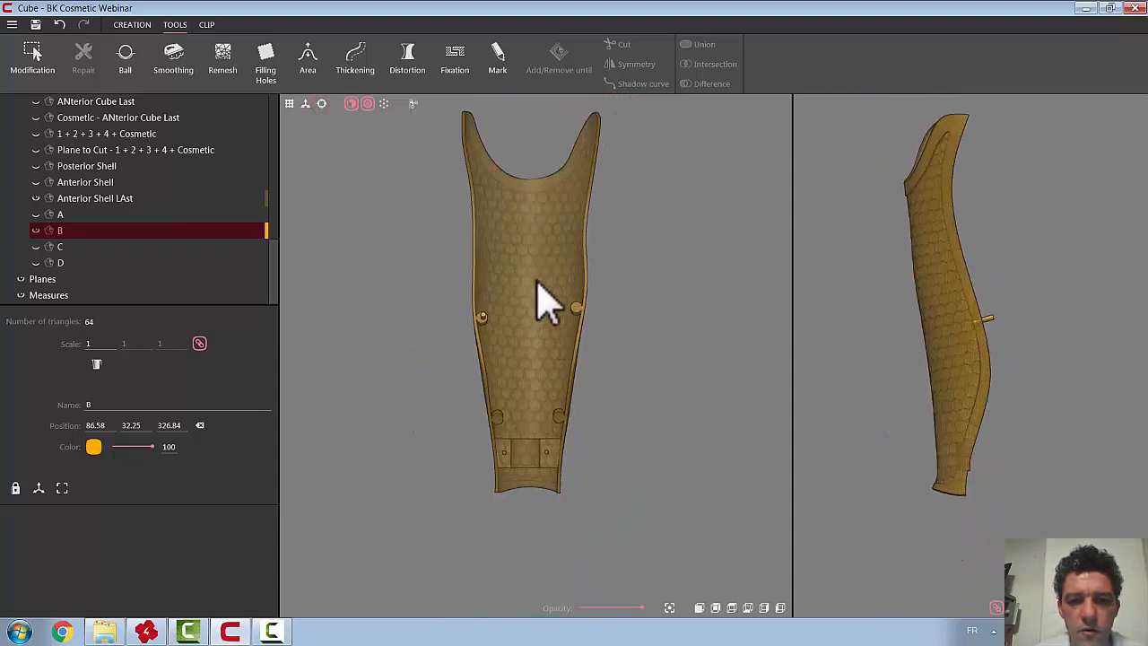
pyautogui.click(323, 104)
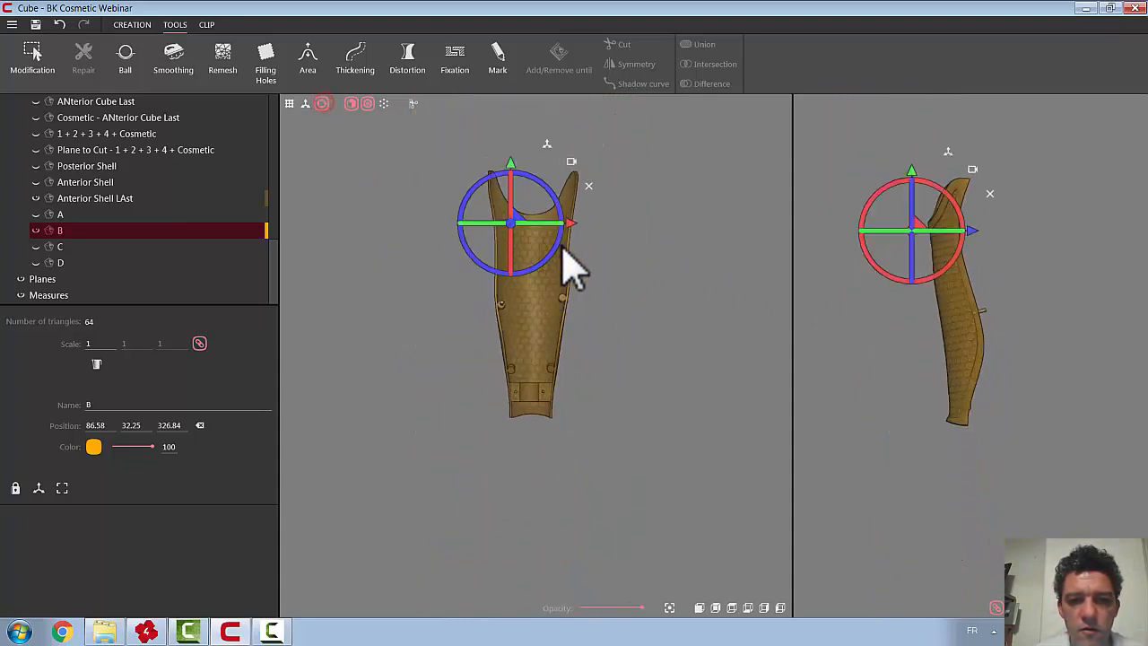
pyautogui.moveTo(517, 216); pyautogui.dragTo(501, 290)
pyautogui.scroll(3, 513, 289)
pyautogui.scroll(5, 526, 306)
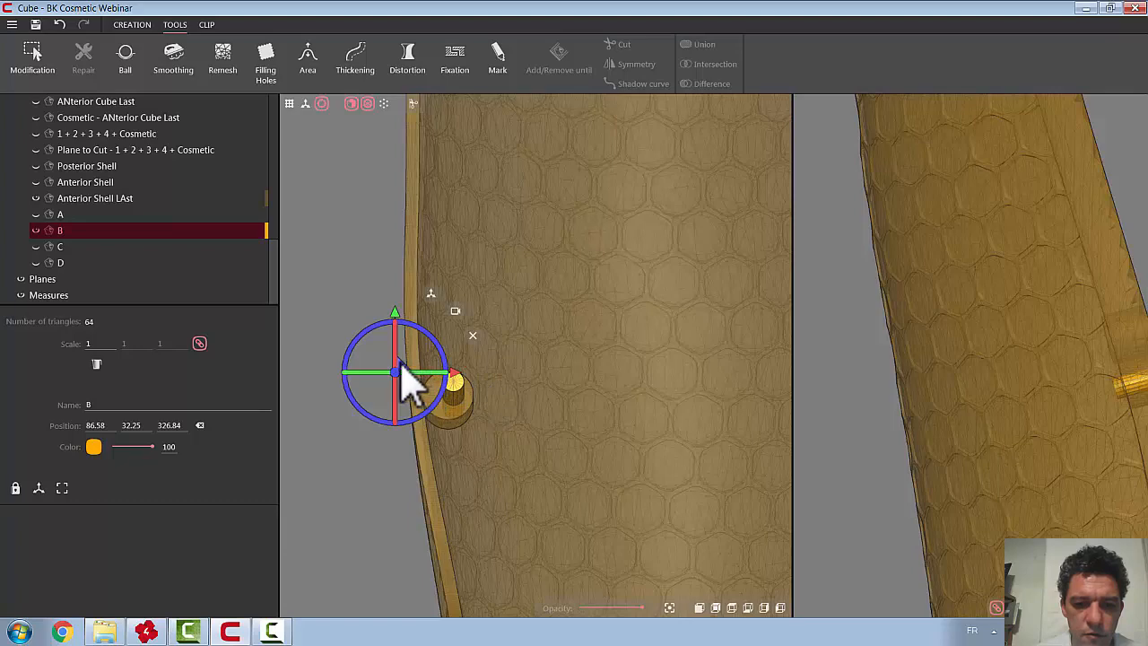
pyautogui.moveTo(400, 362); pyautogui.dragTo(398, 363)
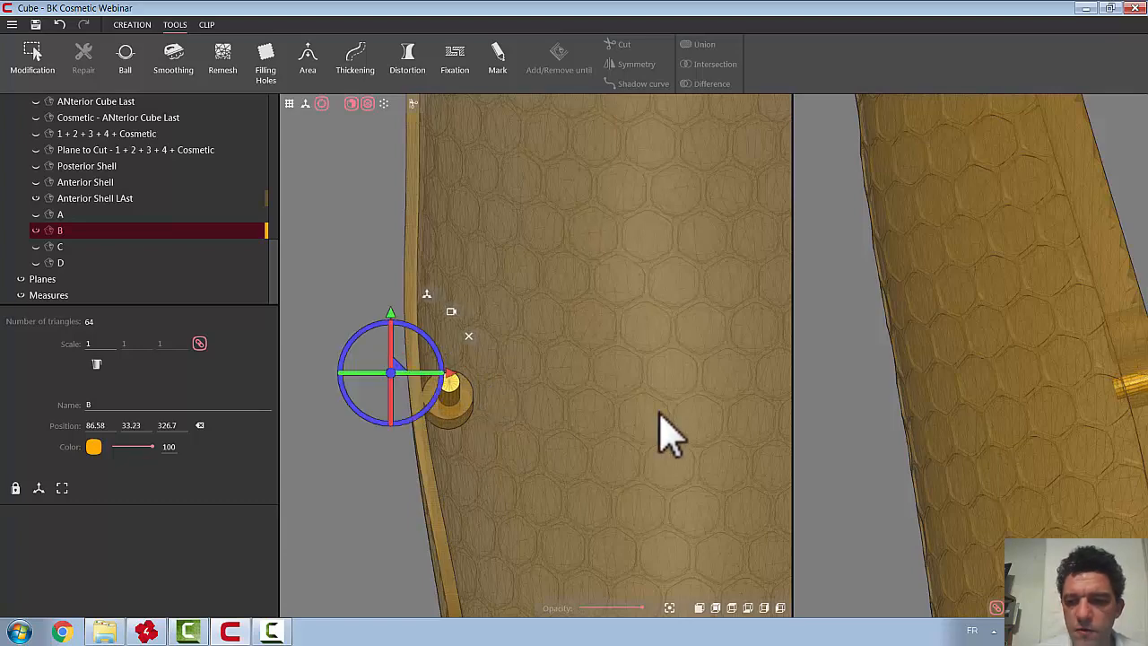
# Check cylinder B against Posterior Shell, and display only cylinder C with Anterior Shell LAst
pyautogui.scroll(-5, 658, 412)
pyautogui.moveTo(923, 385); pyautogui.dragTo(767, 339, button='middle')
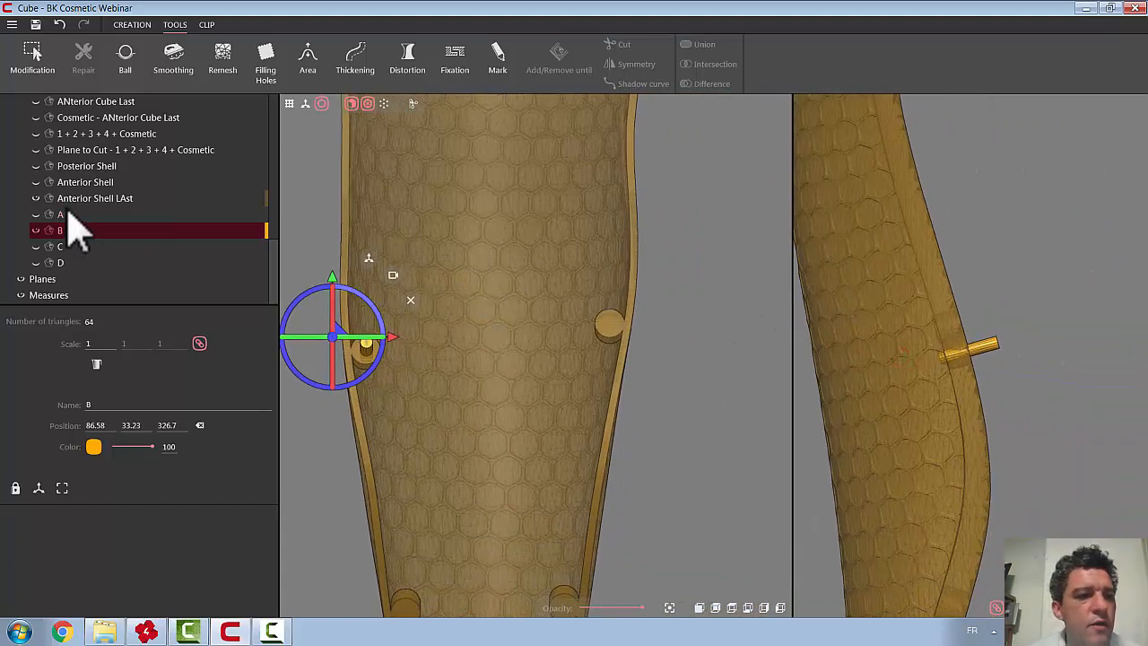
pyautogui.click(36, 166)
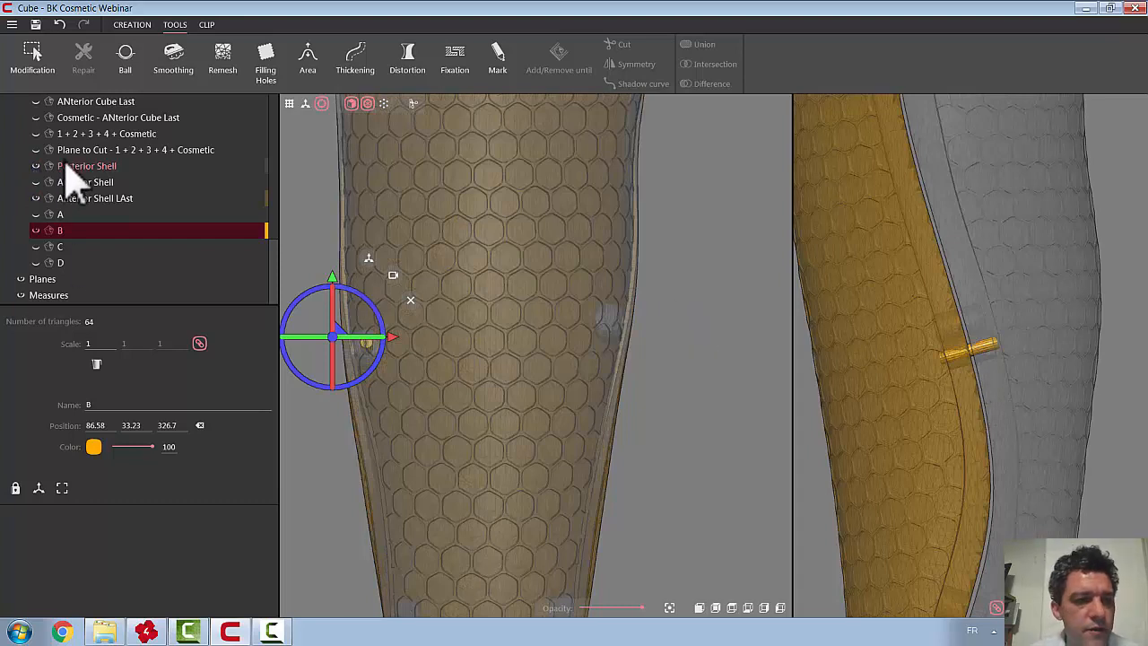
pyautogui.click(38, 167)
pyautogui.click(34, 231)
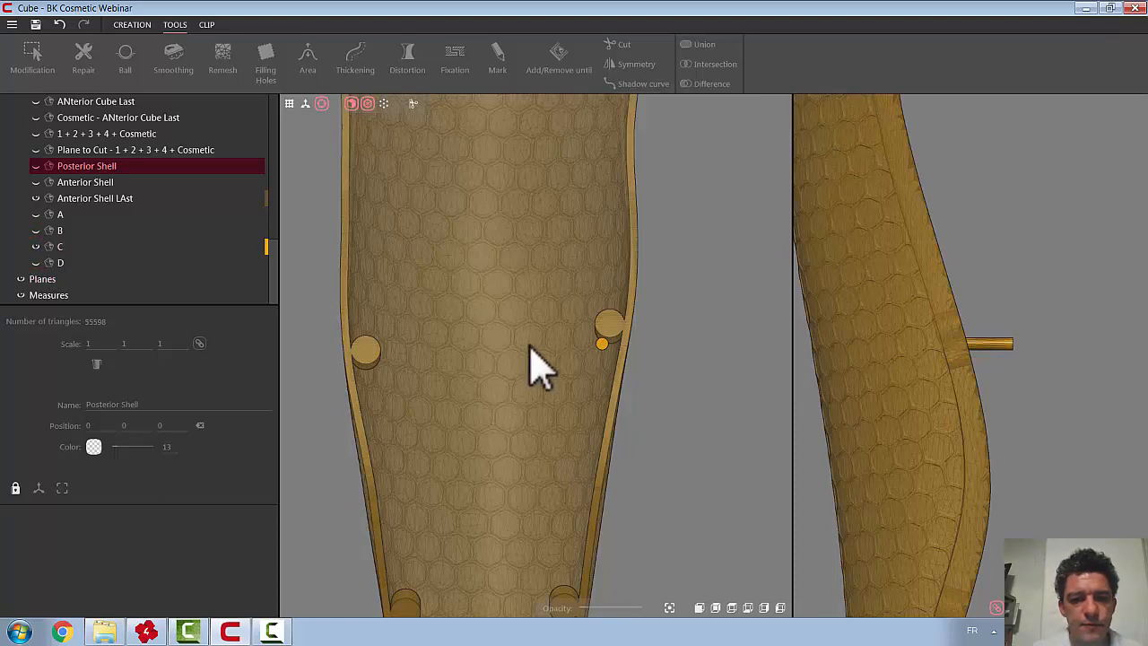
# Bring the manipulator beside cylinder C and move the cylinder up over the centre of its upper boss in the front view
pyautogui.scroll(-5, 471, 296)
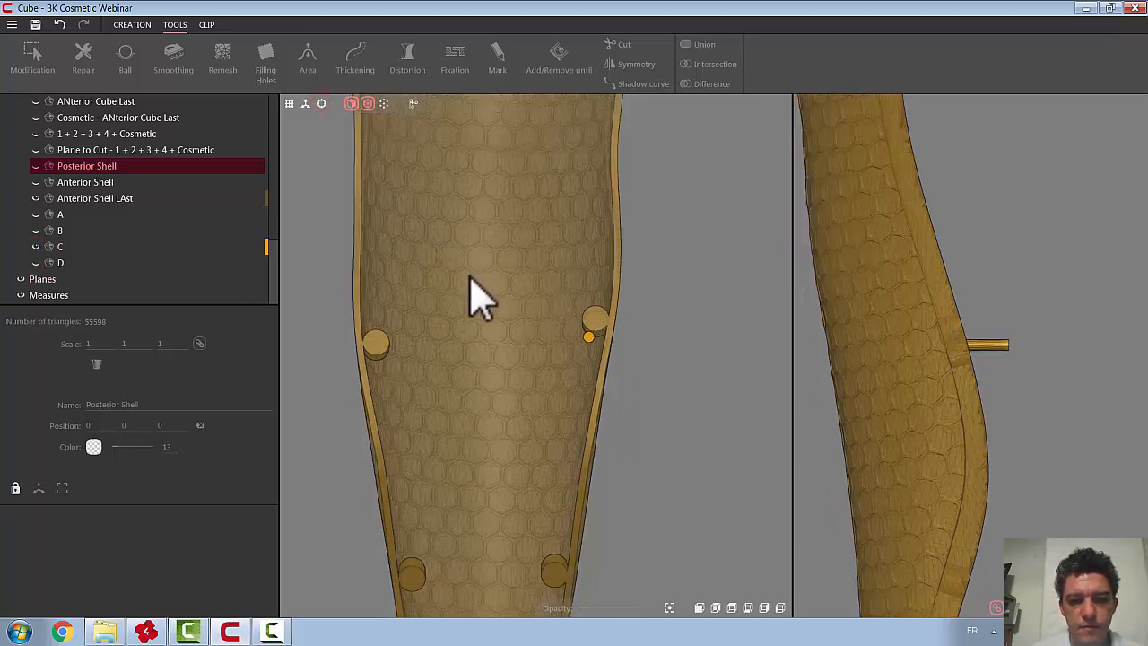
pyautogui.scroll(-1, 471, 276)
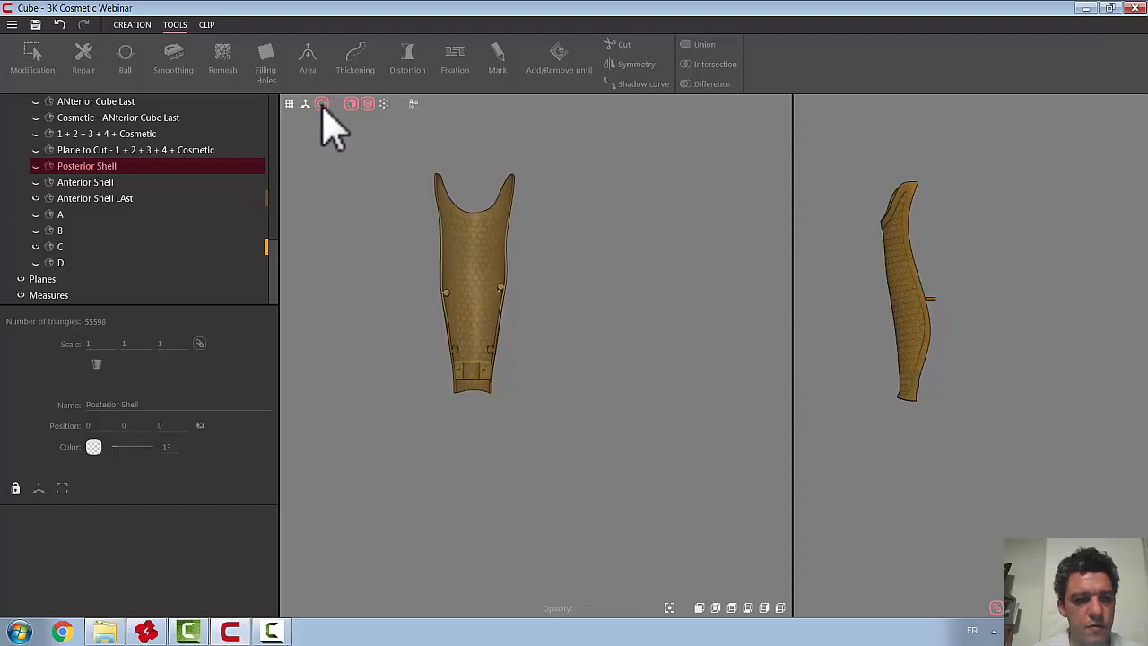
pyautogui.click(59, 246)
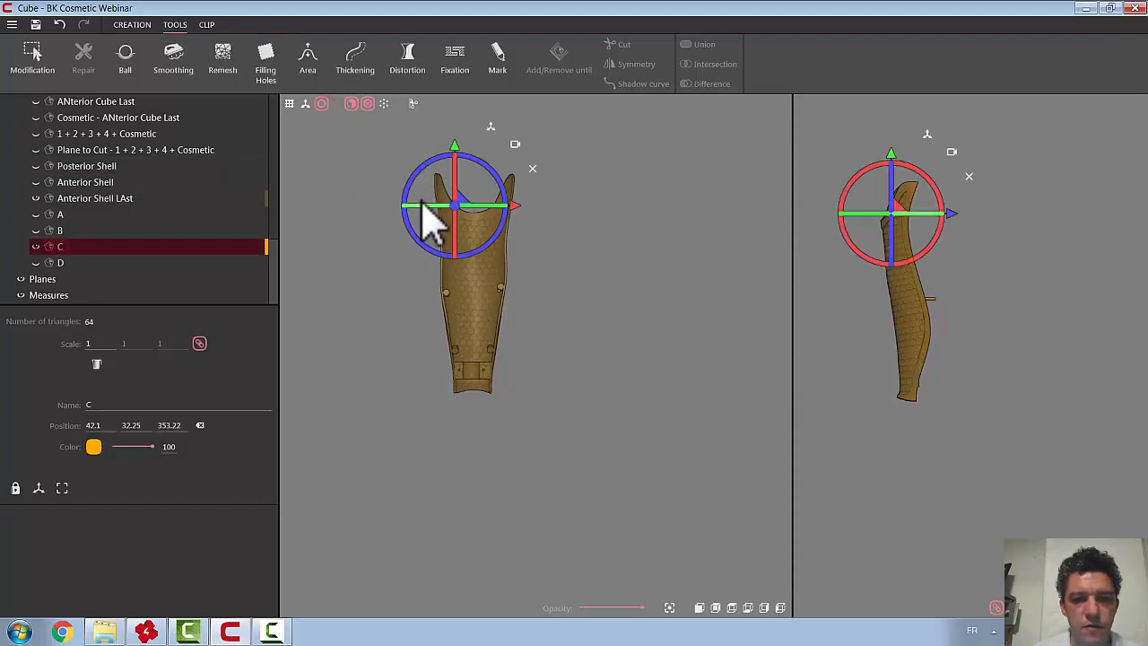
pyautogui.moveTo(459, 200); pyautogui.dragTo(496, 271)
pyautogui.scroll(6, 497, 267)
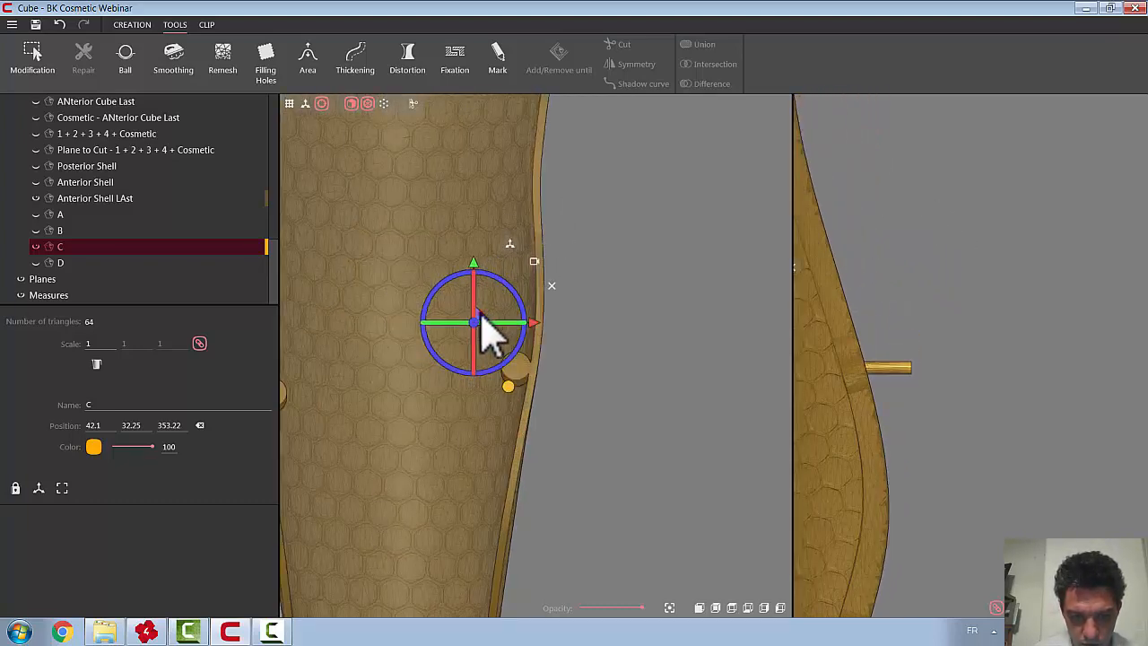
pyautogui.moveTo(483, 312); pyautogui.dragTo(487, 292)
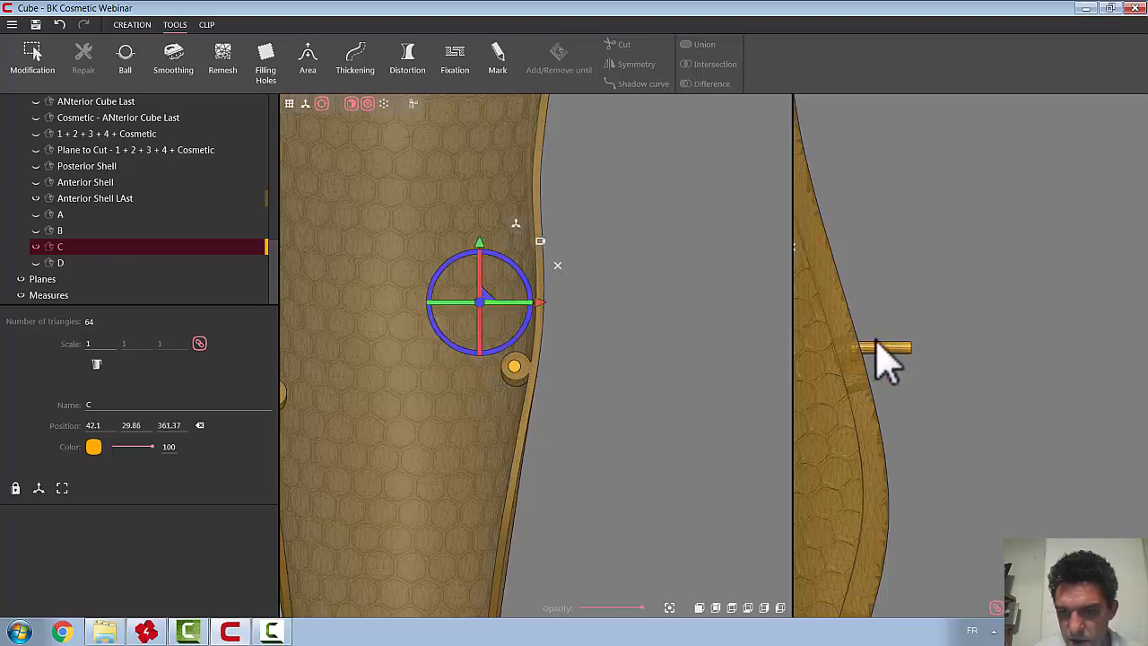
# Rotate cylinder C by -10.76° in the side view to match its boss's axis
pyautogui.scroll(-3, 903, 452)
pyautogui.scroll(-2, 906, 451)
pyautogui.moveTo(866, 370); pyautogui.dragTo(840, 328)
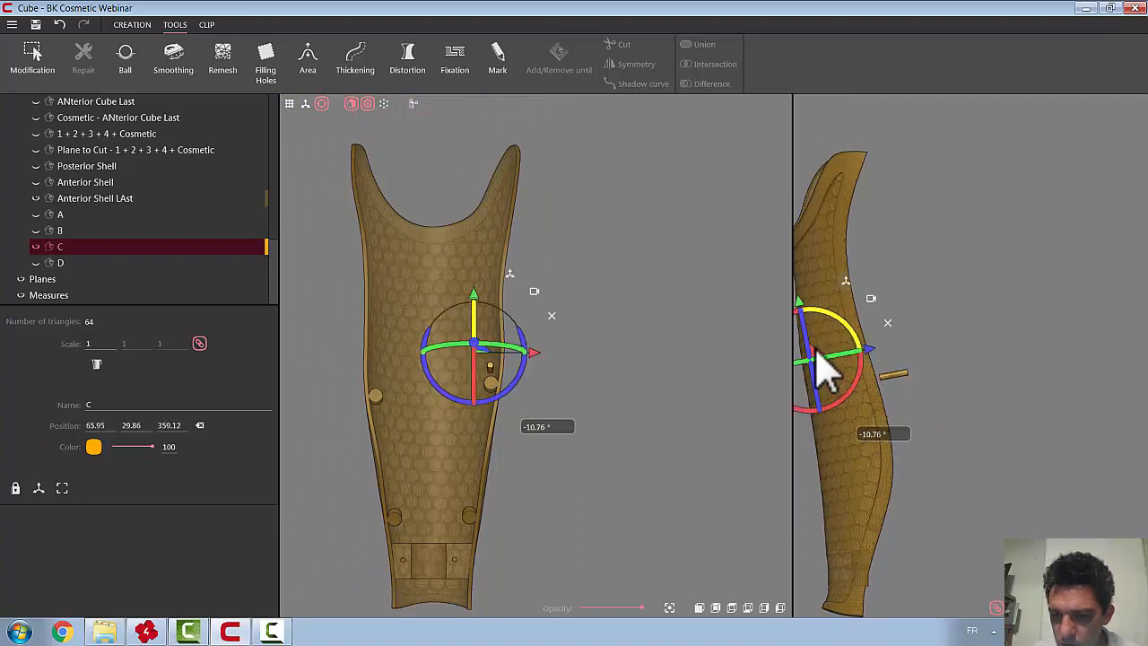
pyautogui.scroll(2, 872, 430)
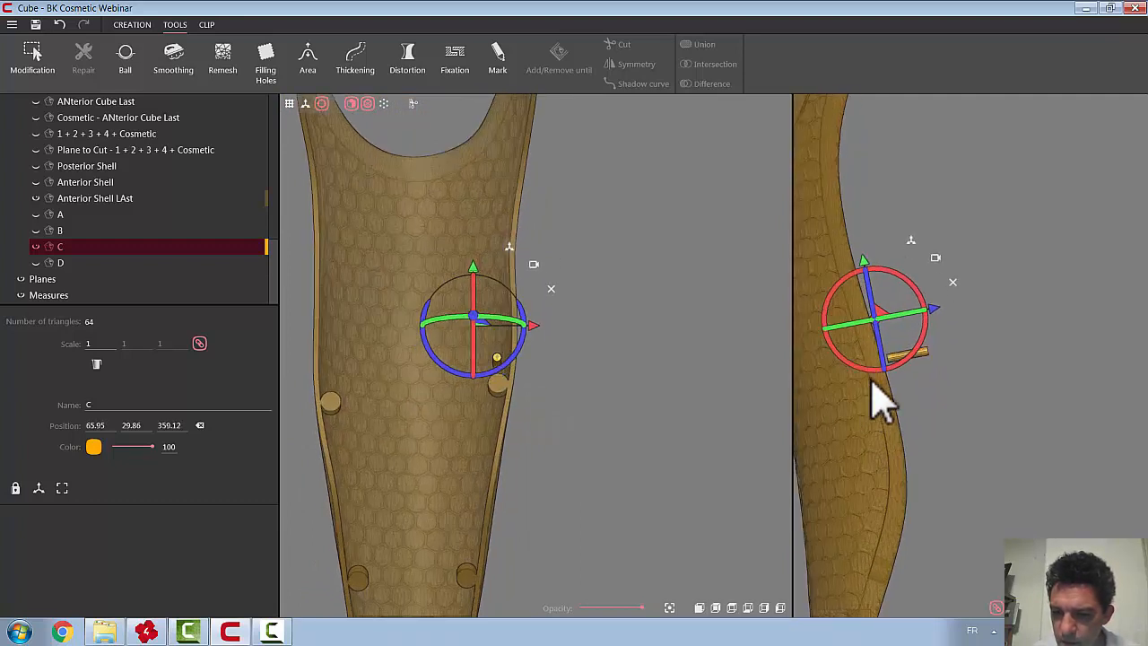
# Slide cylinder C down into its boss through the shell edge and shift it 0.46 mm outward to centre it
pyautogui.scroll(4, 874, 384)
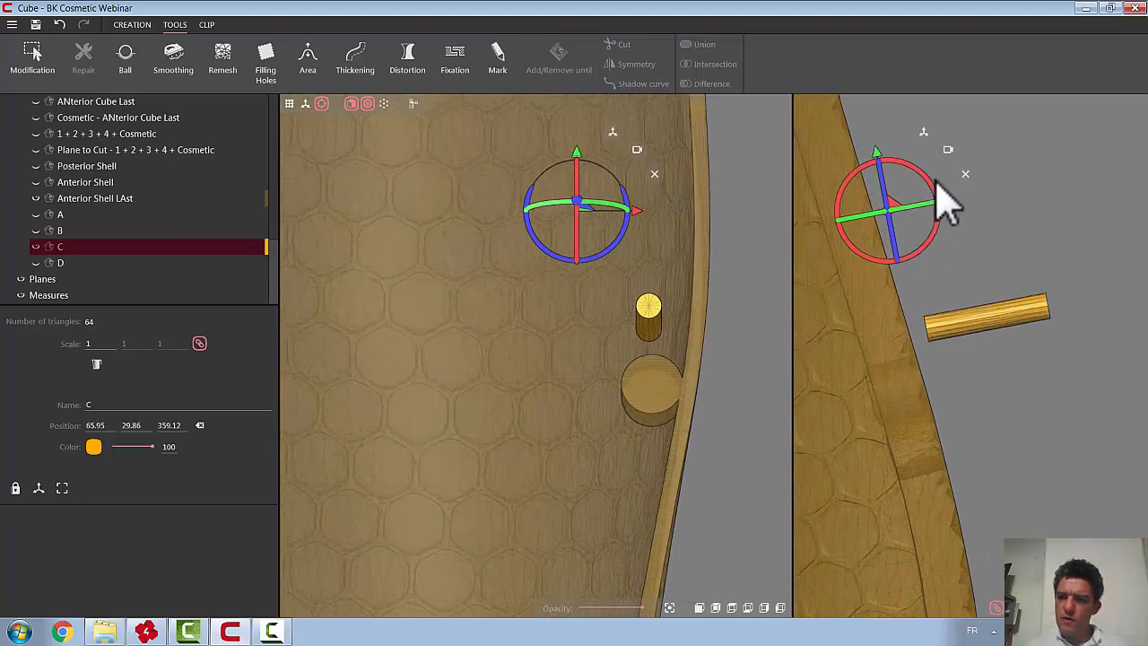
pyautogui.moveTo(931, 183); pyautogui.dragTo(802, 282)
pyautogui.click(850, 253)
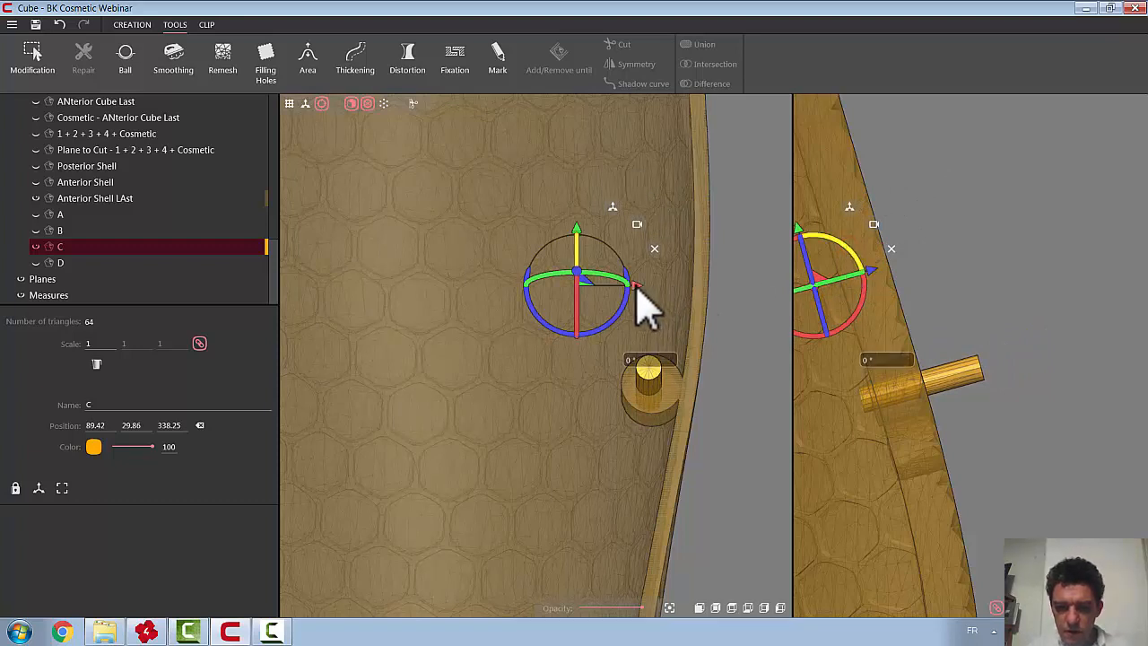
pyautogui.moveTo(636, 286); pyautogui.dragTo(638, 287)
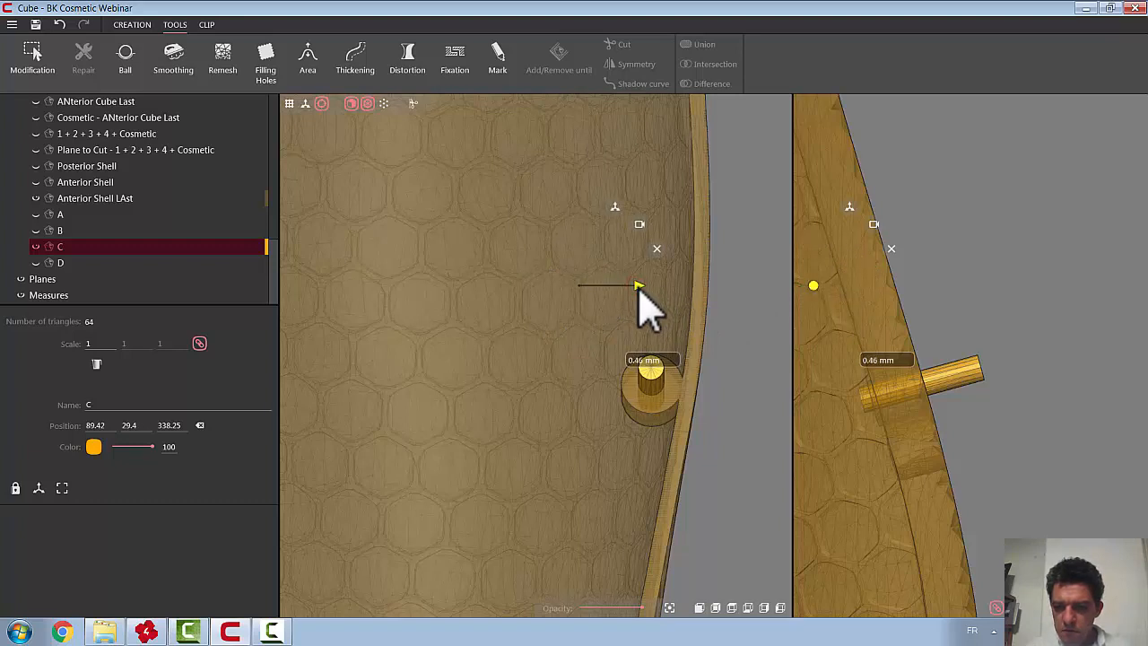
# Check cylinder C against Posterior Shell, and display only cylinder D with Anterior Shell LAst
pyautogui.click(36, 167)
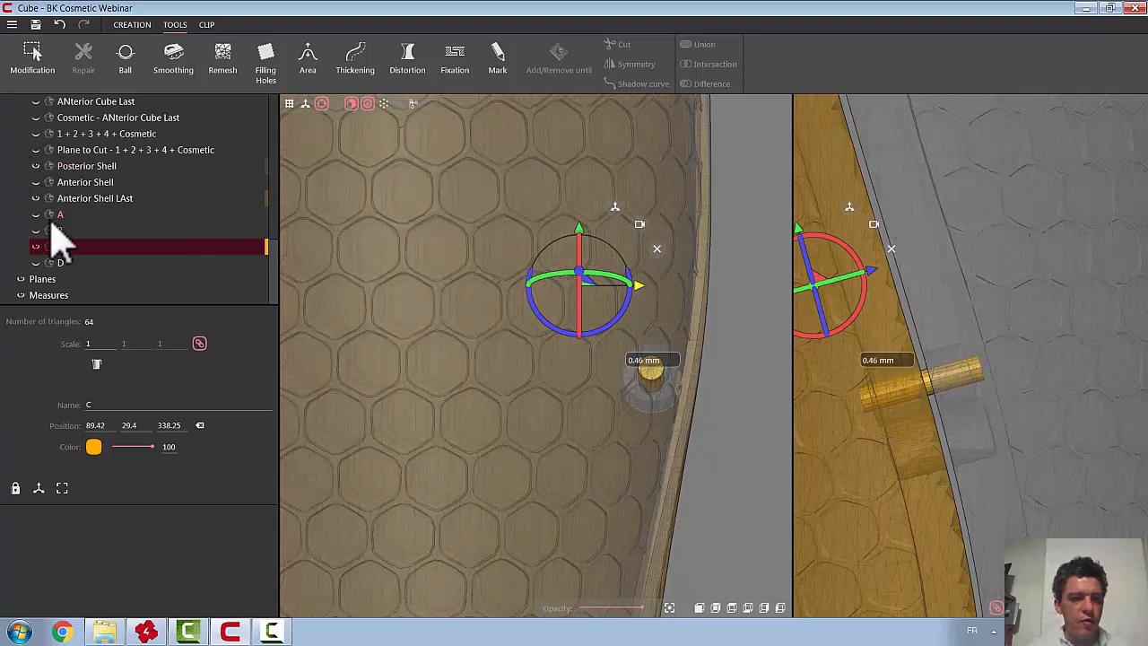
pyautogui.click(36, 167)
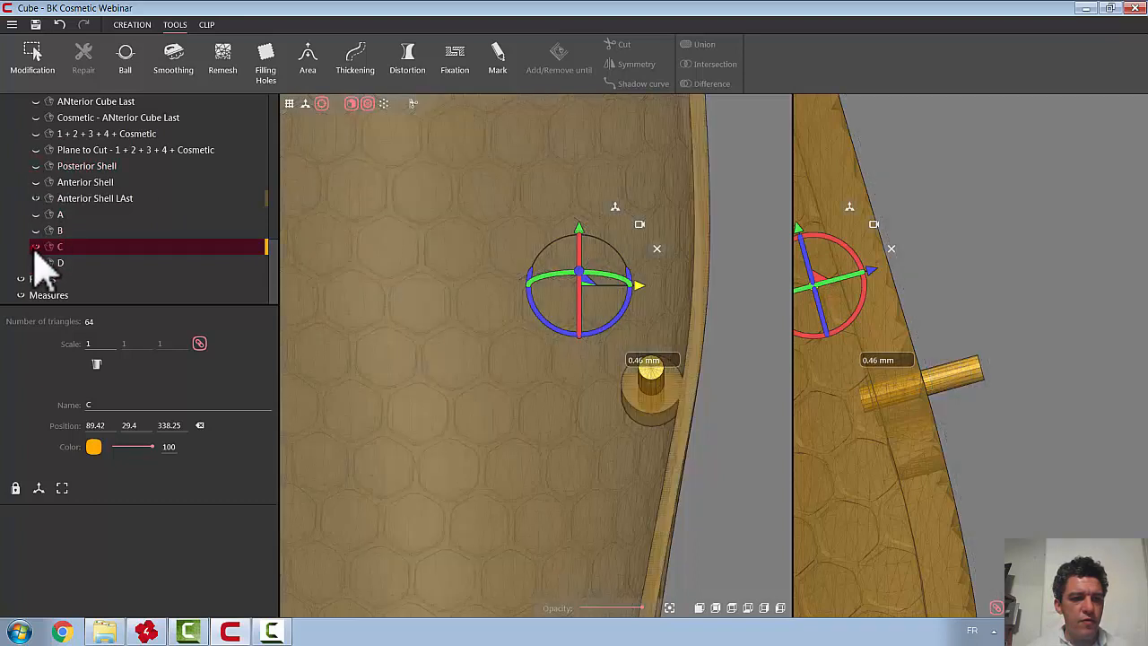
pyautogui.click(35, 247)
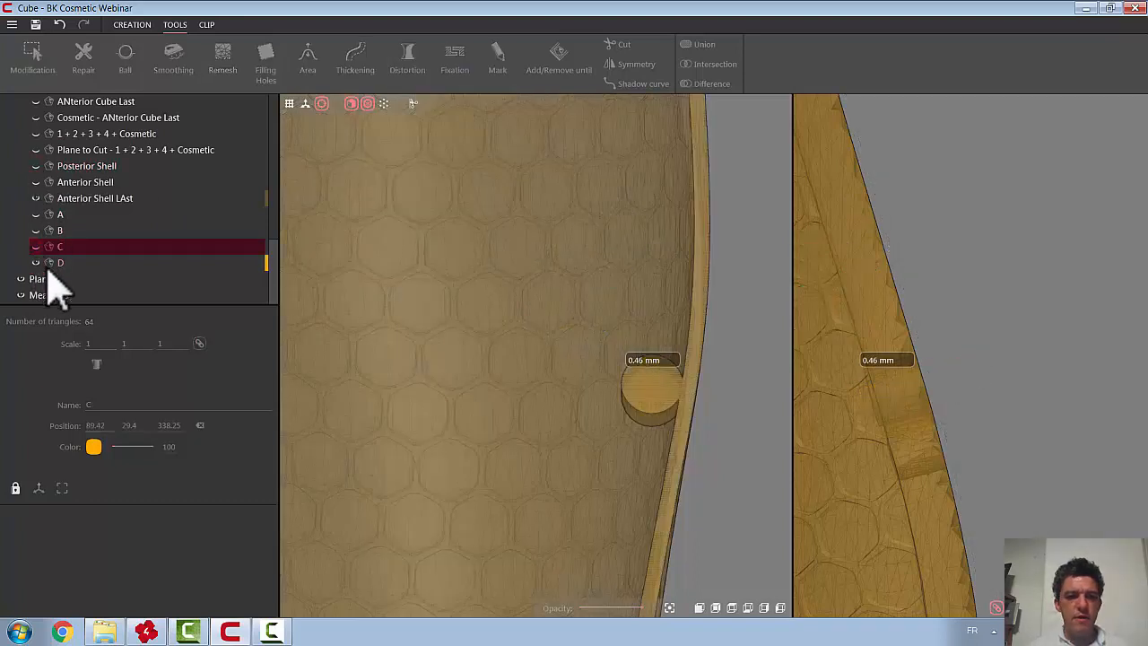
# Bring the manipulator beside cylinder D and lower the cylinder toward the centre of its lower boss in the front view
pyautogui.click(71, 262)
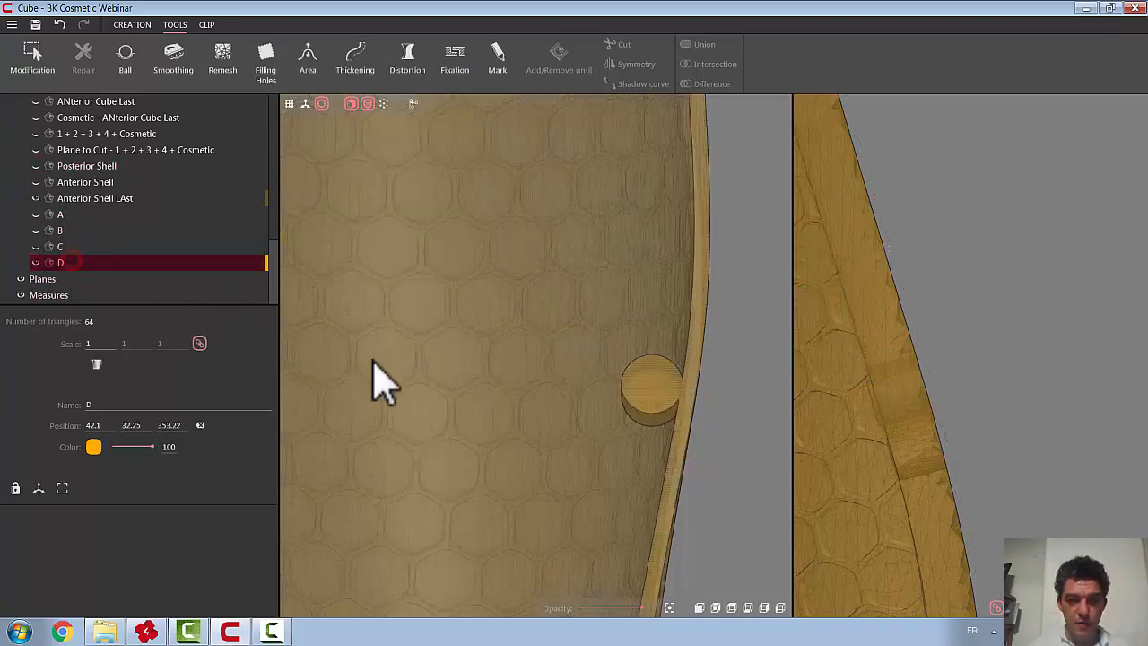
pyautogui.scroll(-6, 381, 381)
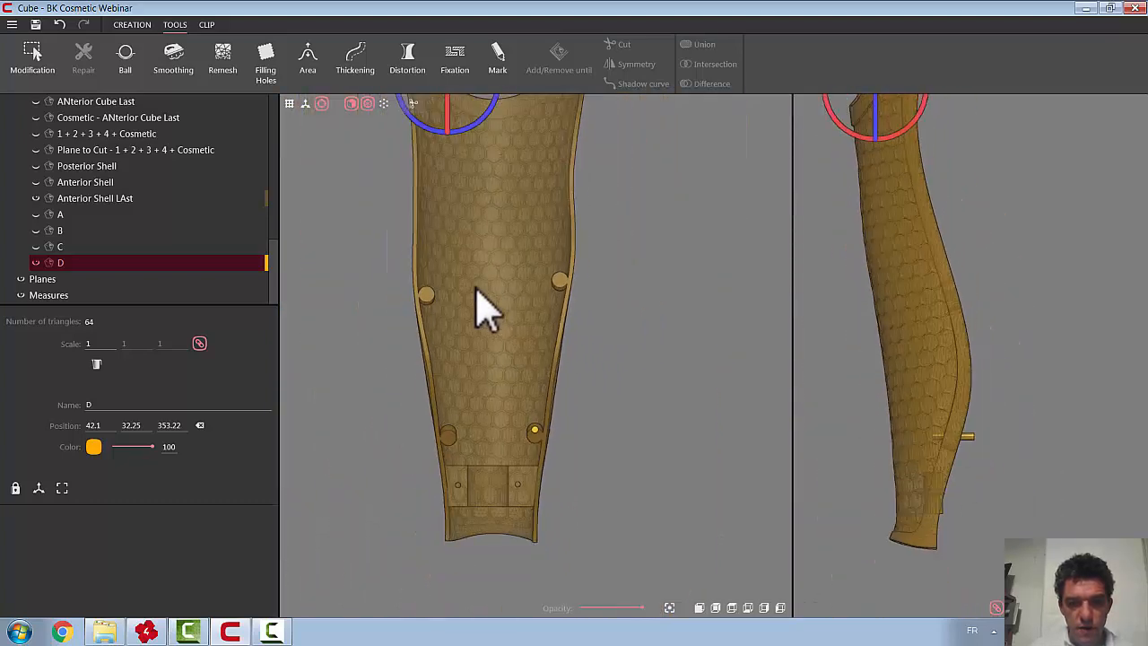
pyautogui.scroll(-2, 484, 309)
pyautogui.moveTo(462, 134); pyautogui.dragTo(517, 394)
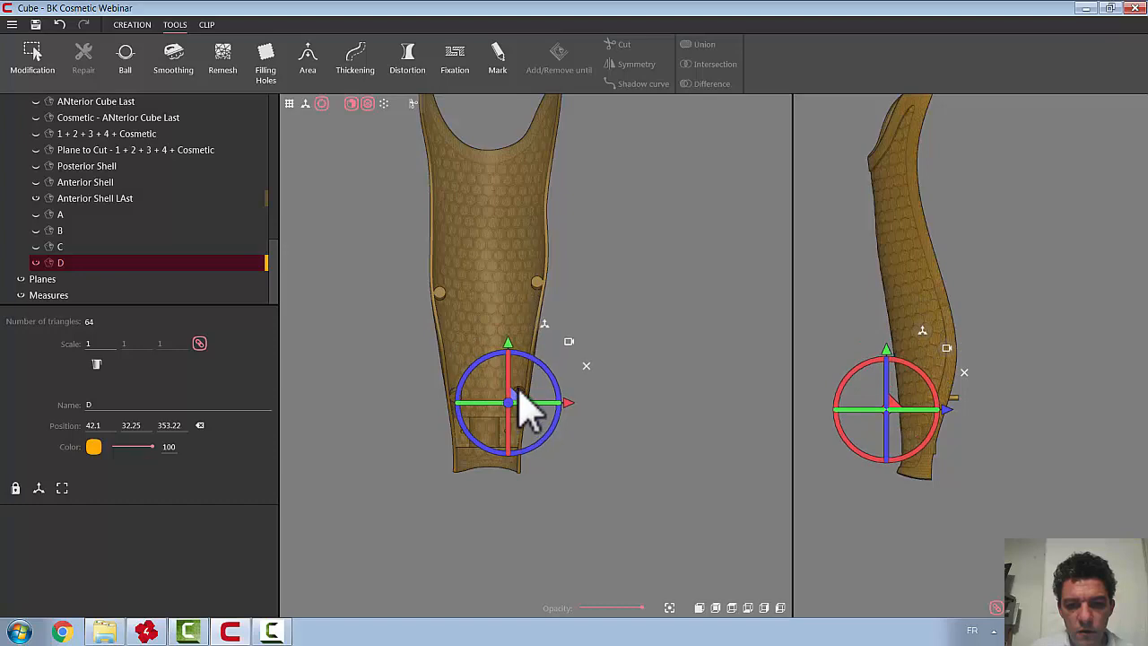
pyautogui.scroll(8, 520, 395)
pyautogui.scroll(1, 534, 422)
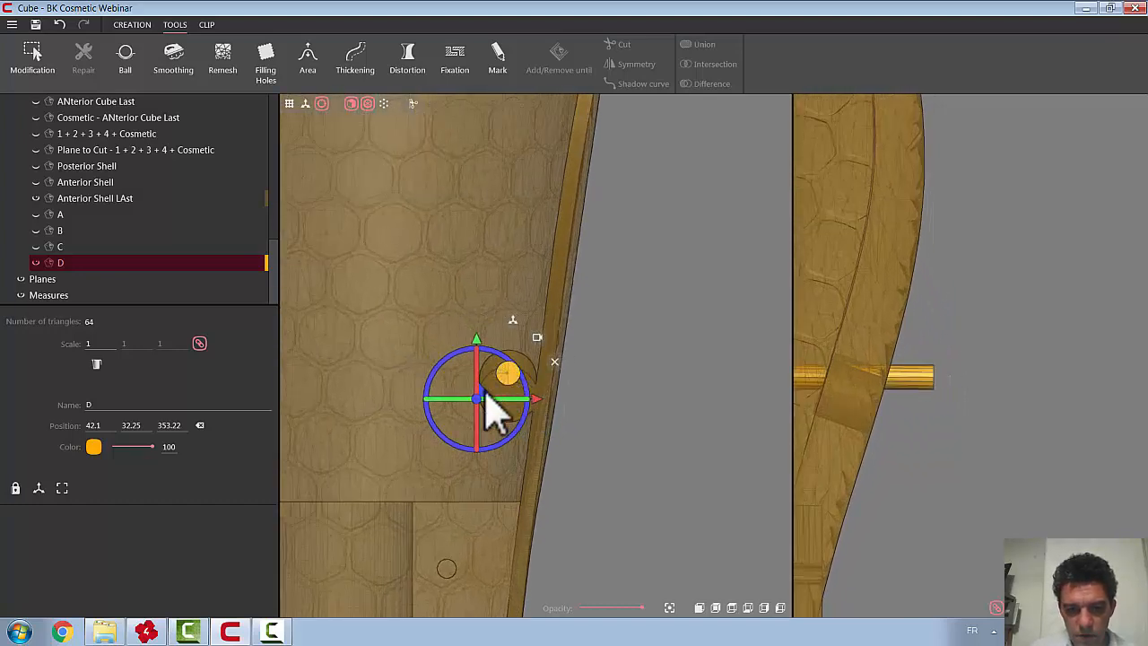
pyautogui.moveTo(483, 392); pyautogui.dragTo(491, 407)
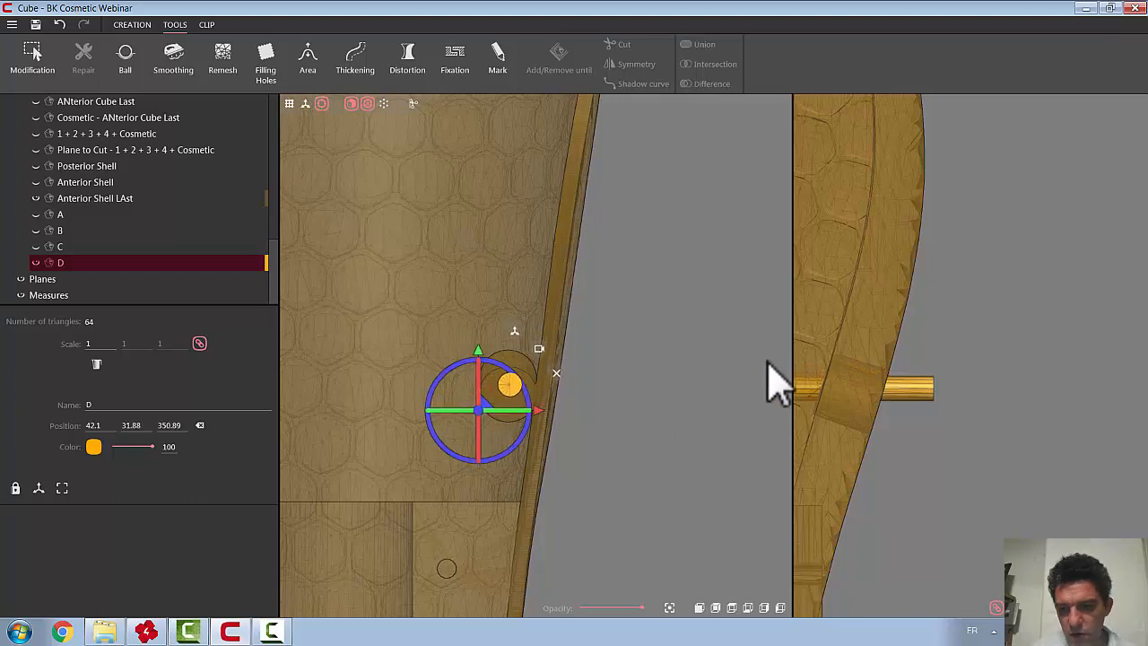
# Tilt cylinder D to match its boss's axis and slide it 8.81 mm along that axis through the shell edge
pyautogui.scroll(-6, 929, 305)
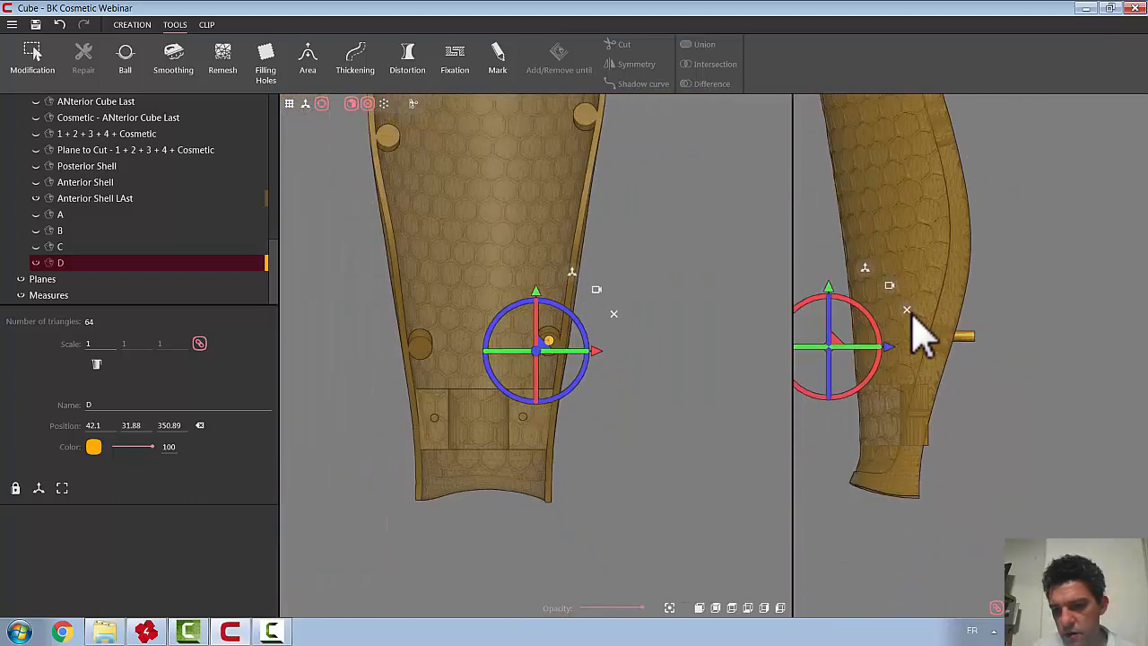
pyautogui.moveTo(836, 345); pyautogui.dragTo(942, 300)
pyautogui.scroll(2, 940, 301)
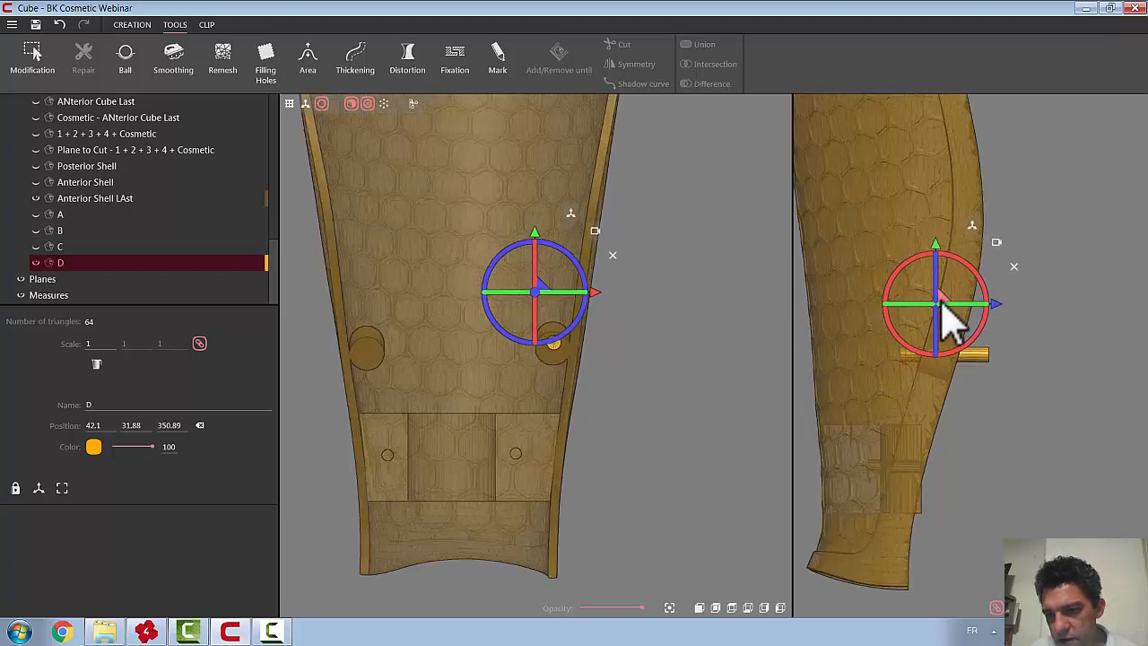
pyautogui.scroll(3, 940, 300)
pyautogui.moveTo(969, 281); pyautogui.dragTo(1042, 345)
# Centre cylinder D on its boss, check it against Posterior Shell and hide the manipulator
pyautogui.moveTo(745, 395); pyautogui.dragTo(721, 392, button='middle')
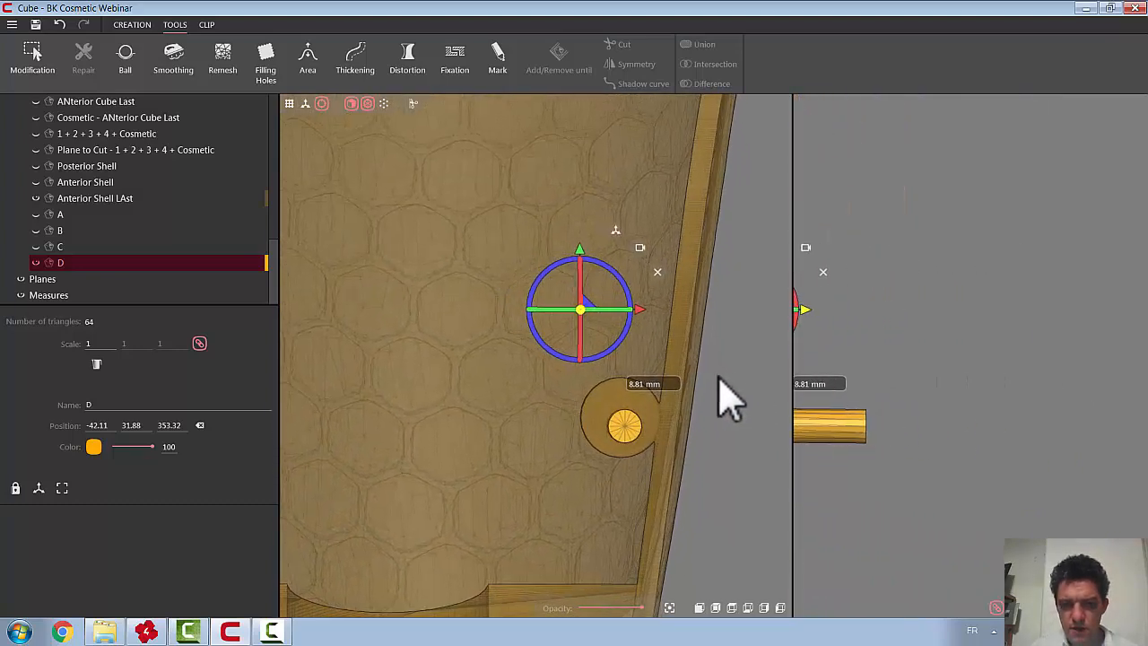
pyautogui.moveTo(587, 303); pyautogui.dragTo(583, 292)
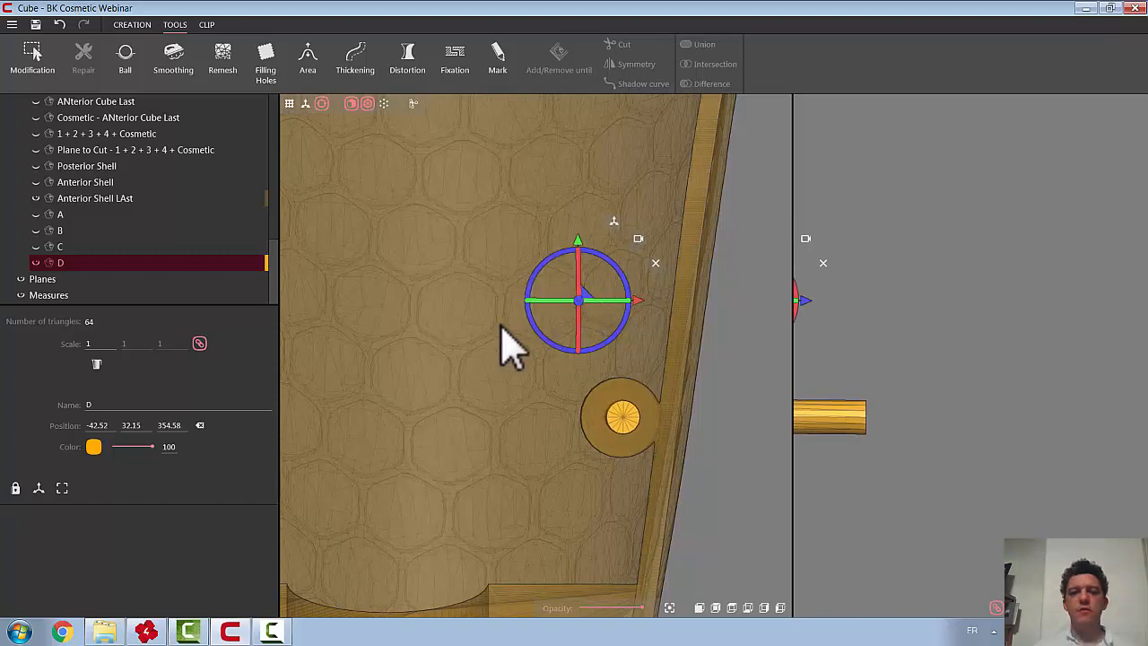
pyautogui.click(36, 167)
pyautogui.scroll(-3, 436, 415)
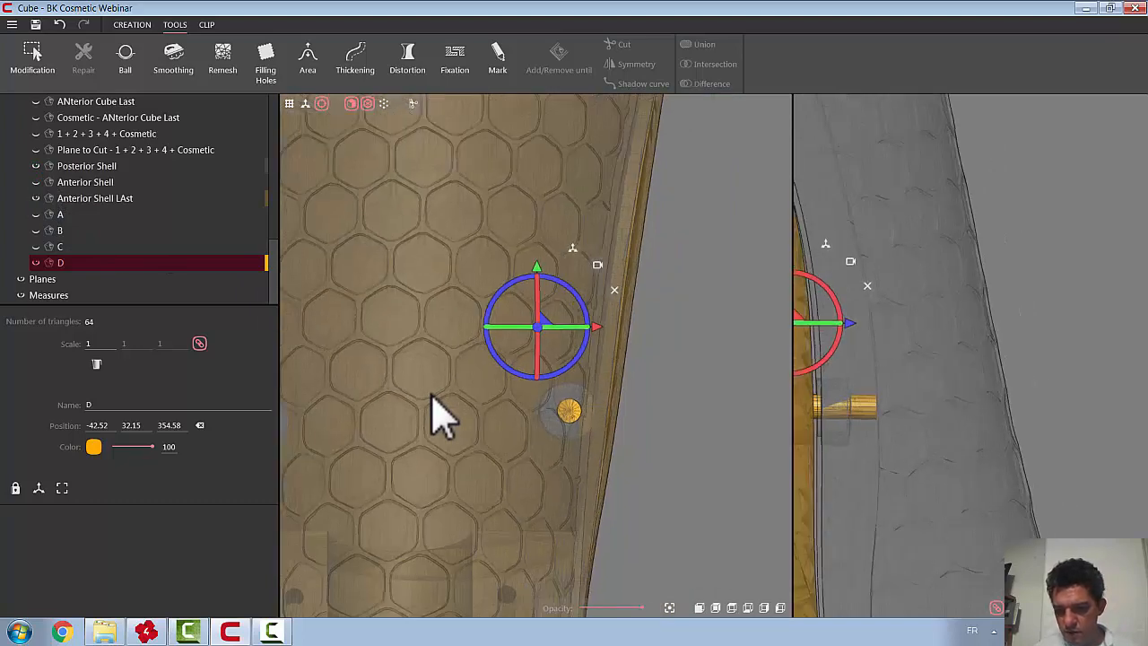
pyautogui.scroll(-2, 437, 415)
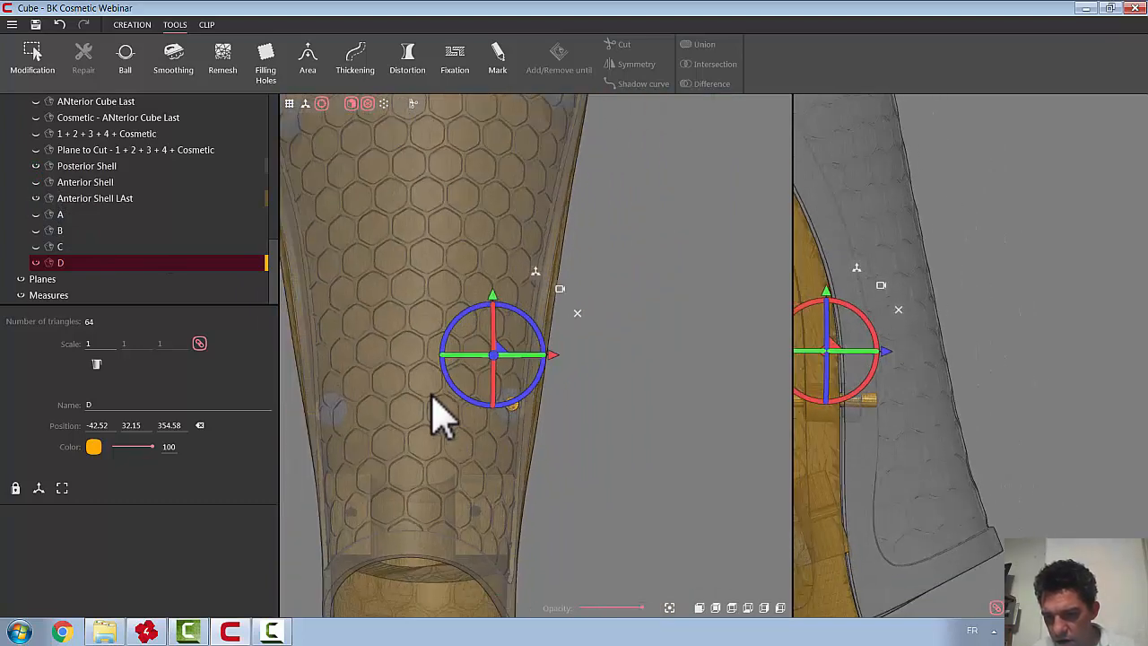
pyautogui.click(571, 318)
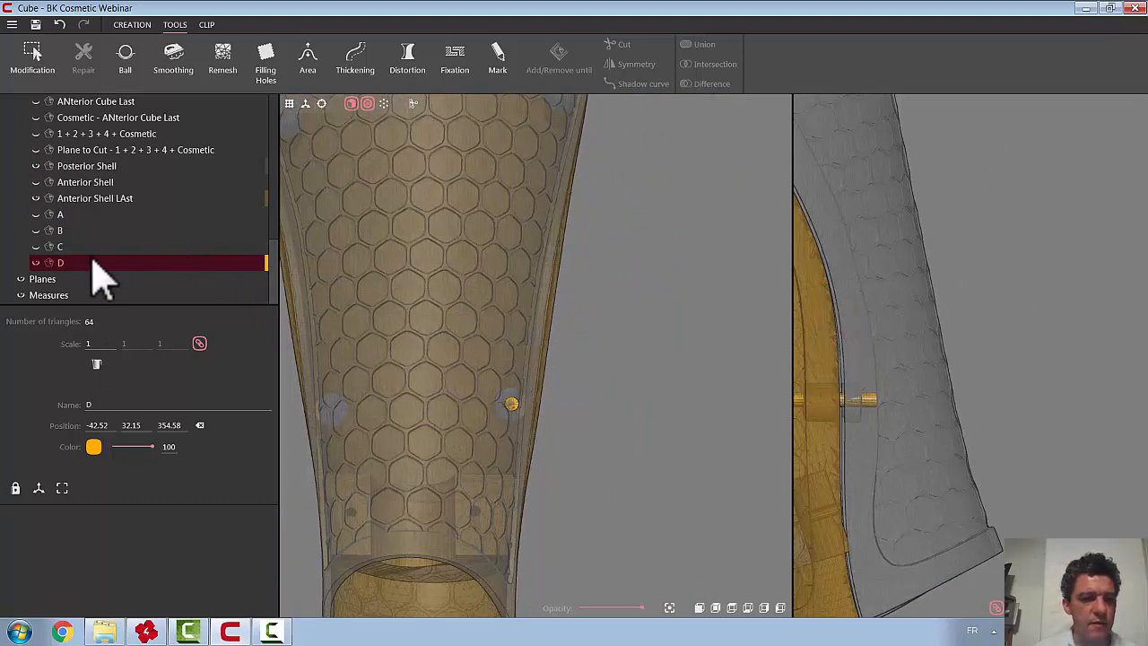
# Display cylinder C again and unite cylinders C and D into one body
pyautogui.keyDown('ctrl'); pyautogui.click(76, 243); pyautogui.keyUp('ctrl')
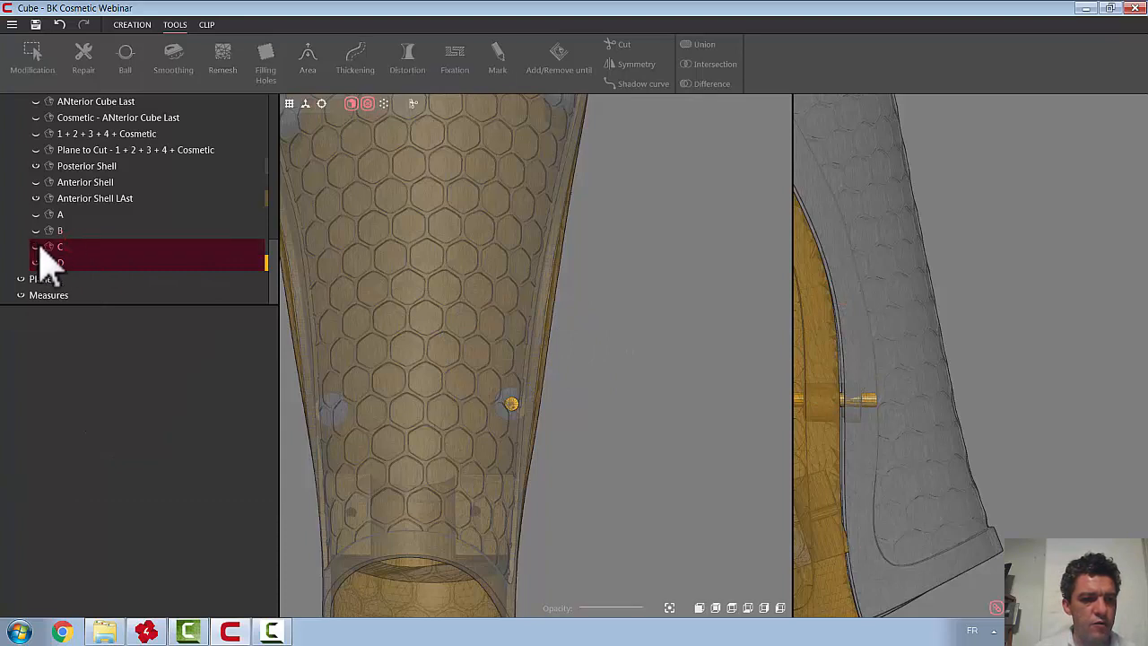
pyautogui.click(66, 249)
pyautogui.keyDown('ctrl'); pyautogui.click(68, 261); pyautogui.keyUp('ctrl')
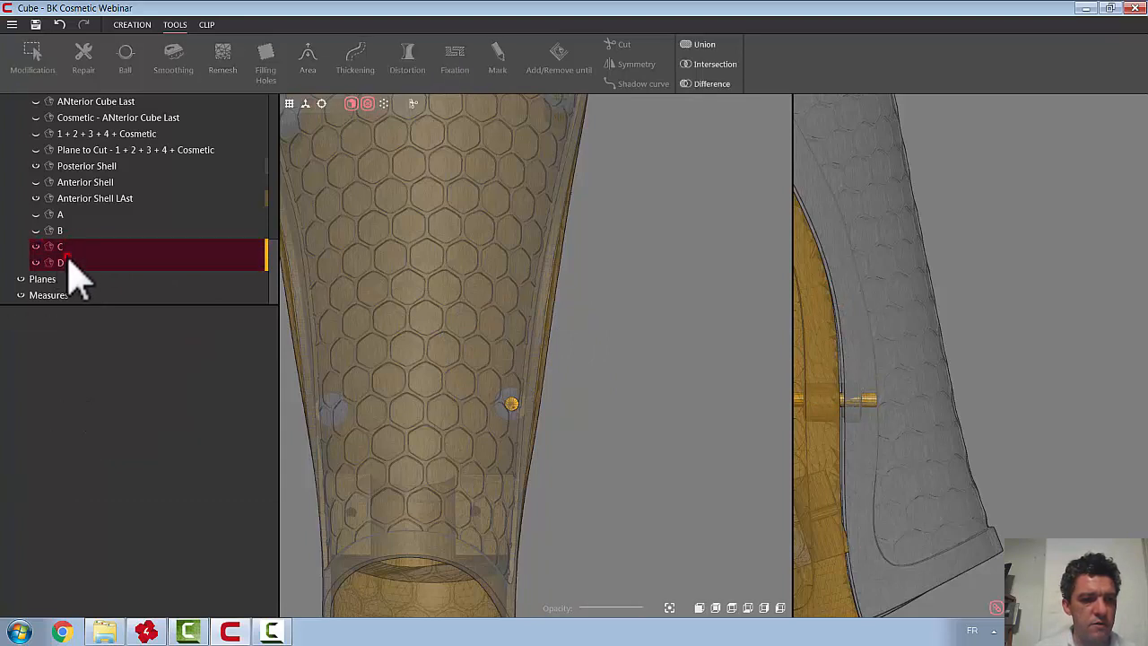
pyautogui.click(709, 45)
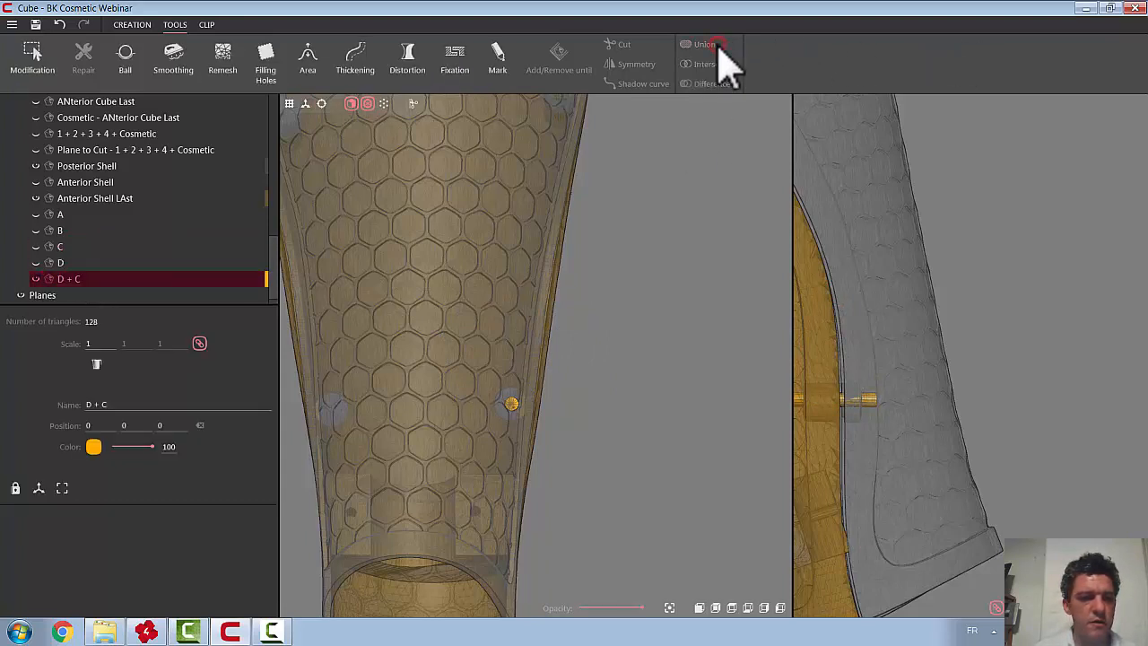
# Unite cylinder B with the D + C body, and unite cylinder A with the result
pyautogui.click(64, 262)
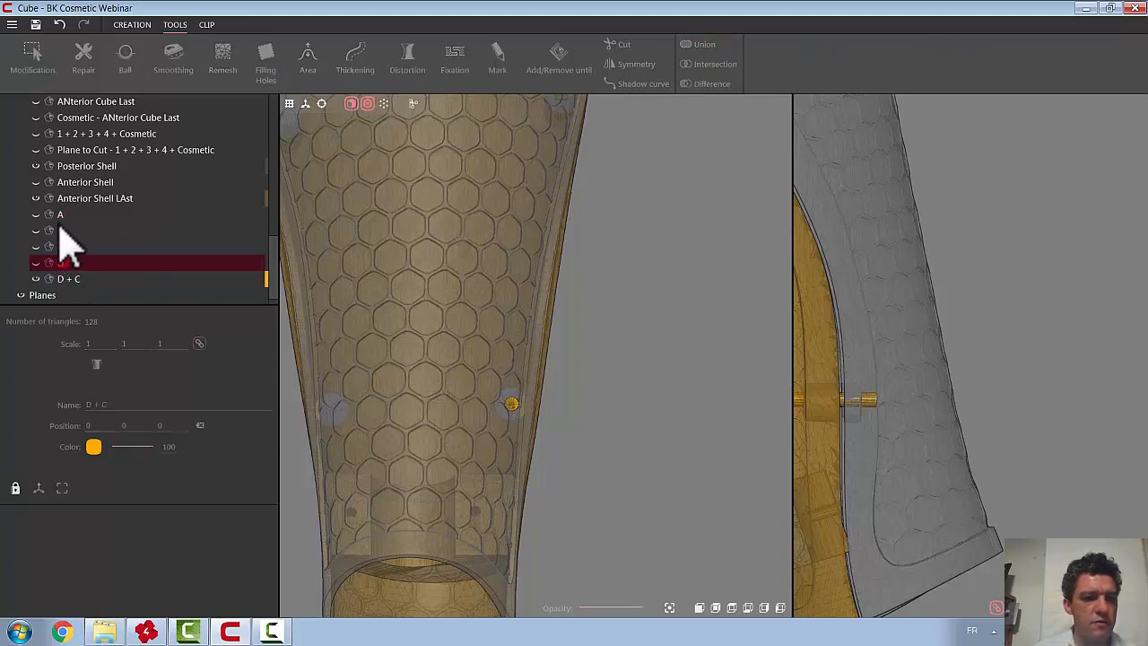
pyautogui.keyDown('ctrl'); pyautogui.click(55, 230); pyautogui.keyUp('ctrl')
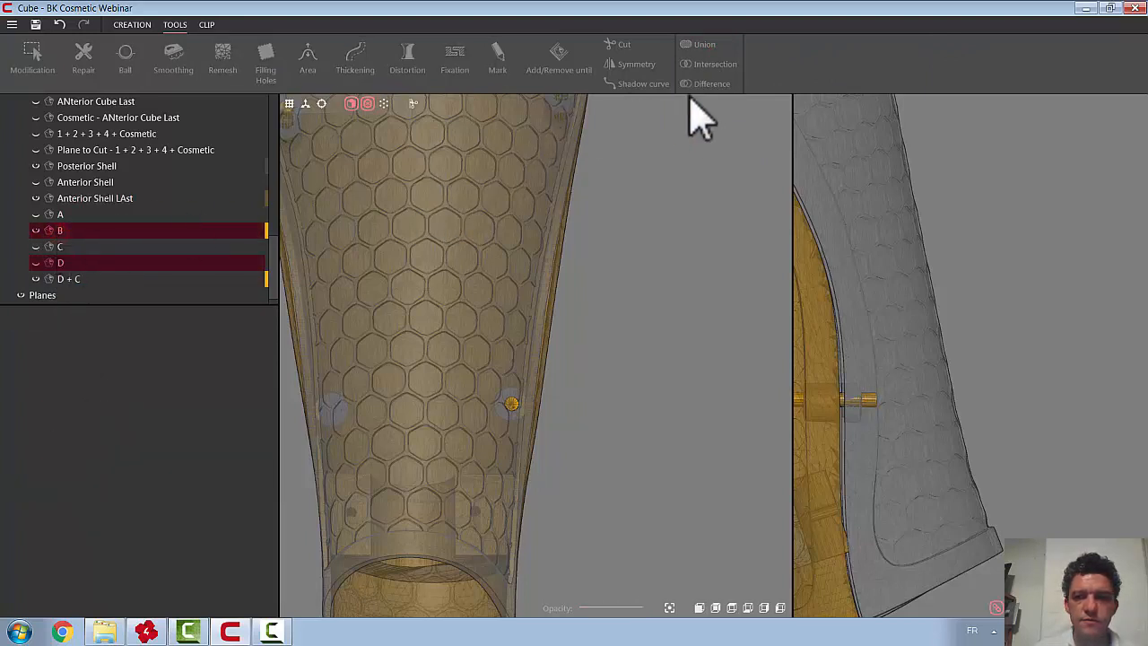
pyautogui.click(67, 279)
pyautogui.keyDown('ctrl'); pyautogui.click(62, 230); pyautogui.keyUp('ctrl')
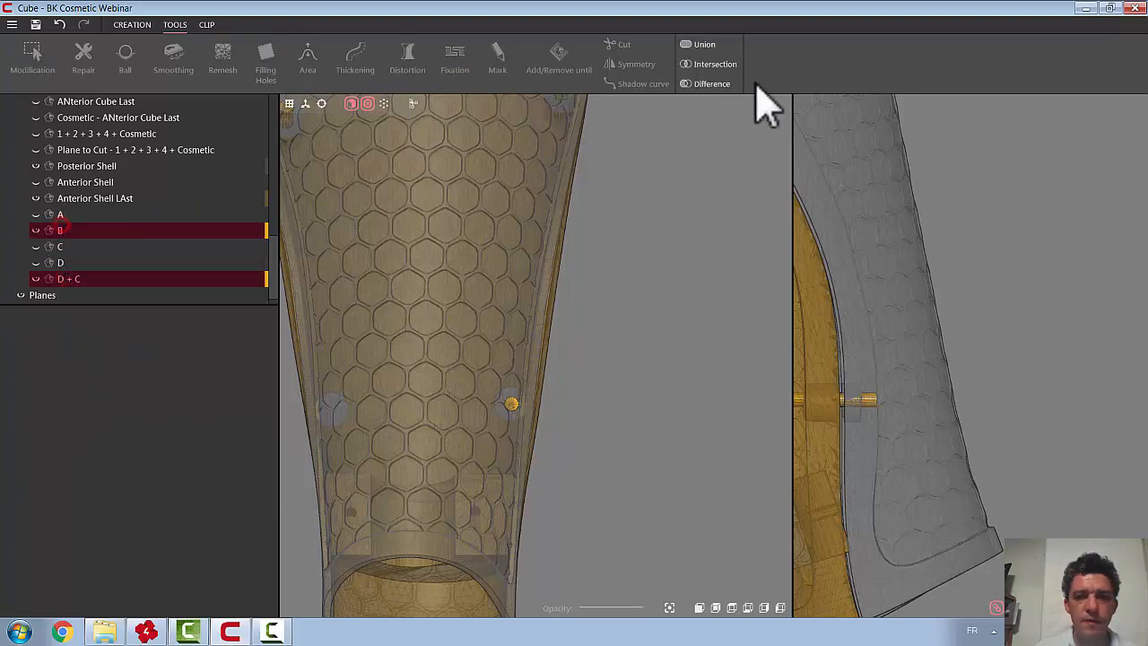
pyautogui.click(704, 44)
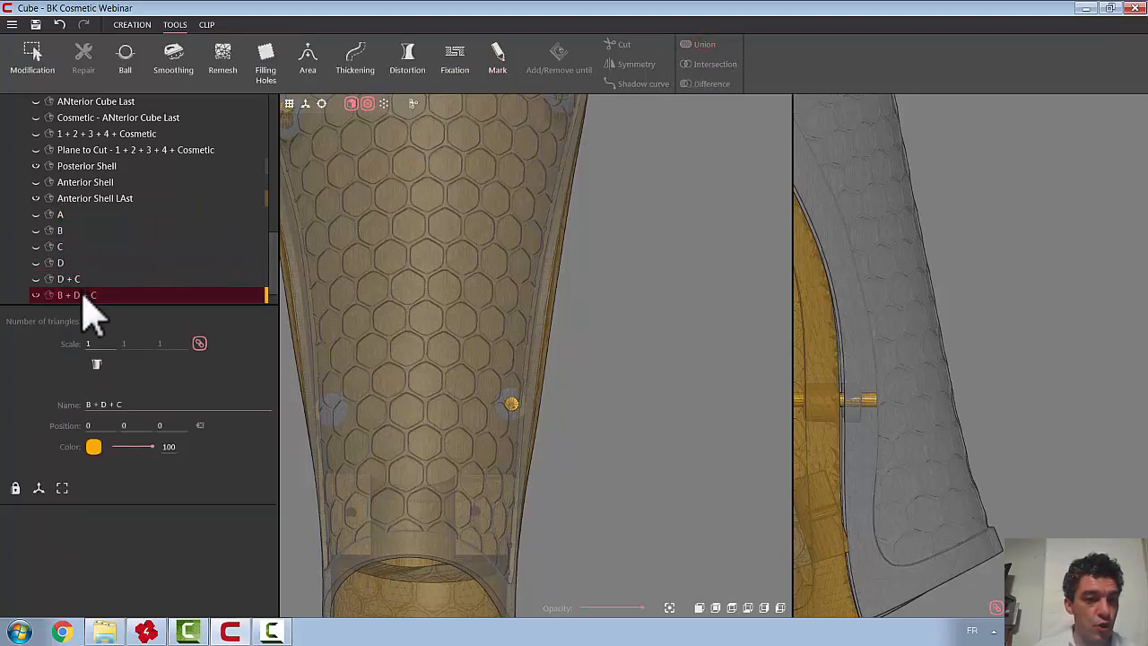
pyautogui.keyDown('ctrl'); pyautogui.click(64, 215); pyautogui.keyUp('ctrl')
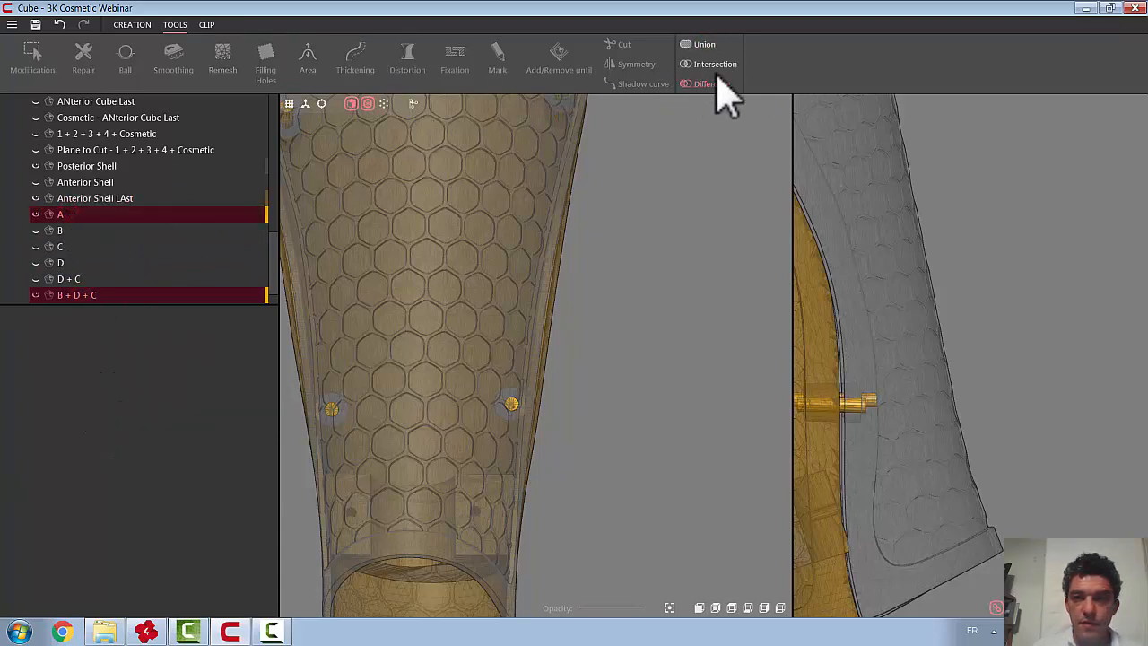
pyautogui.click(708, 45)
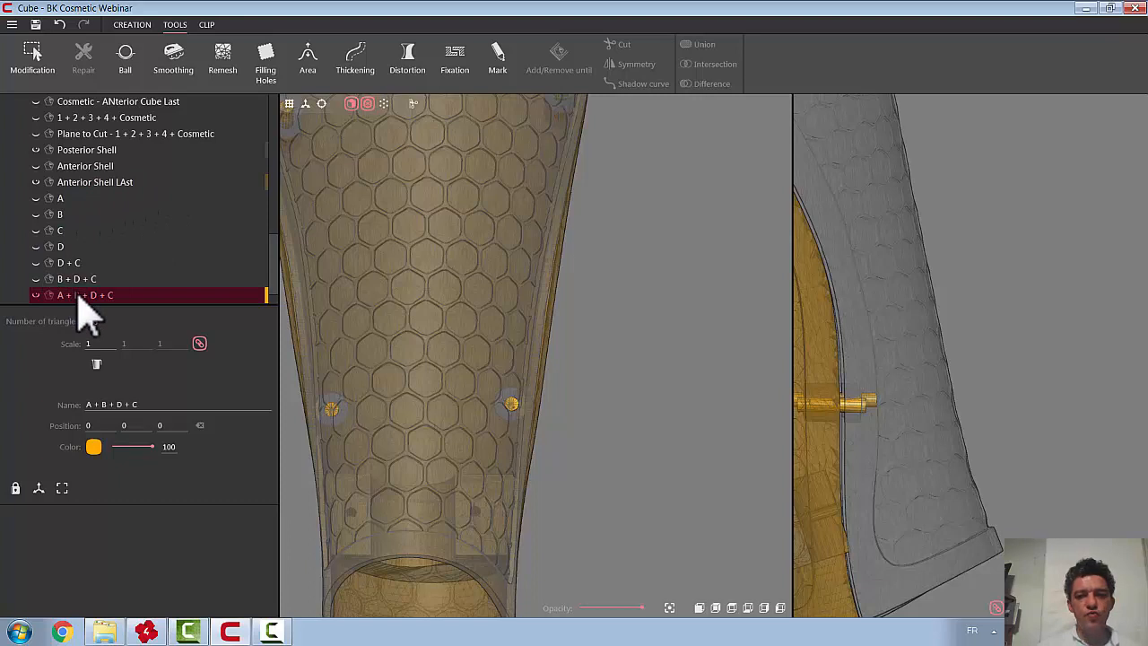
# Subtract the A + B + D + C body from Anterior Shell LAst, and hide Posterior Shell to check the holes
pyautogui.click(112, 184)
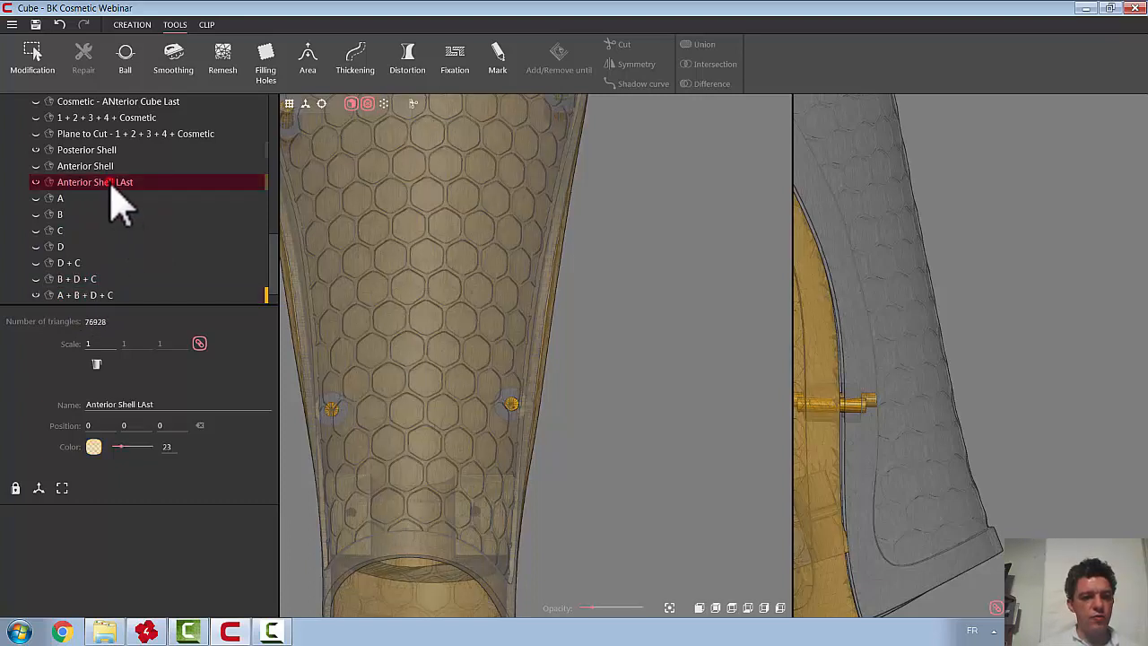
pyautogui.keyDown('ctrl'); pyautogui.click(106, 296); pyautogui.keyUp('ctrl')
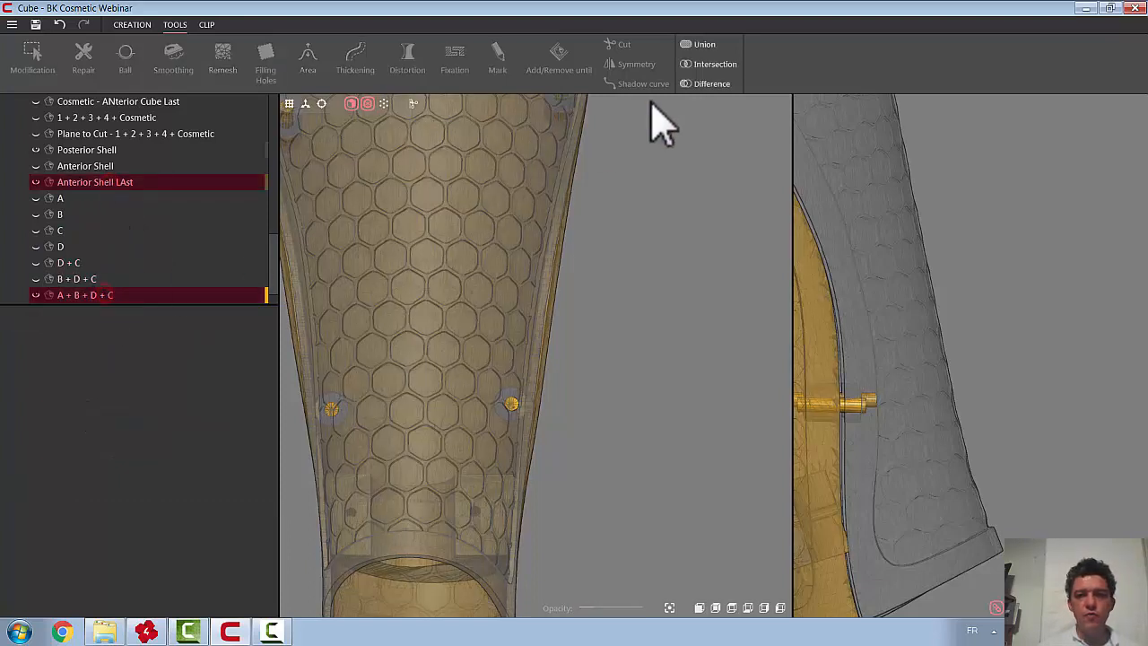
pyautogui.click(716, 87)
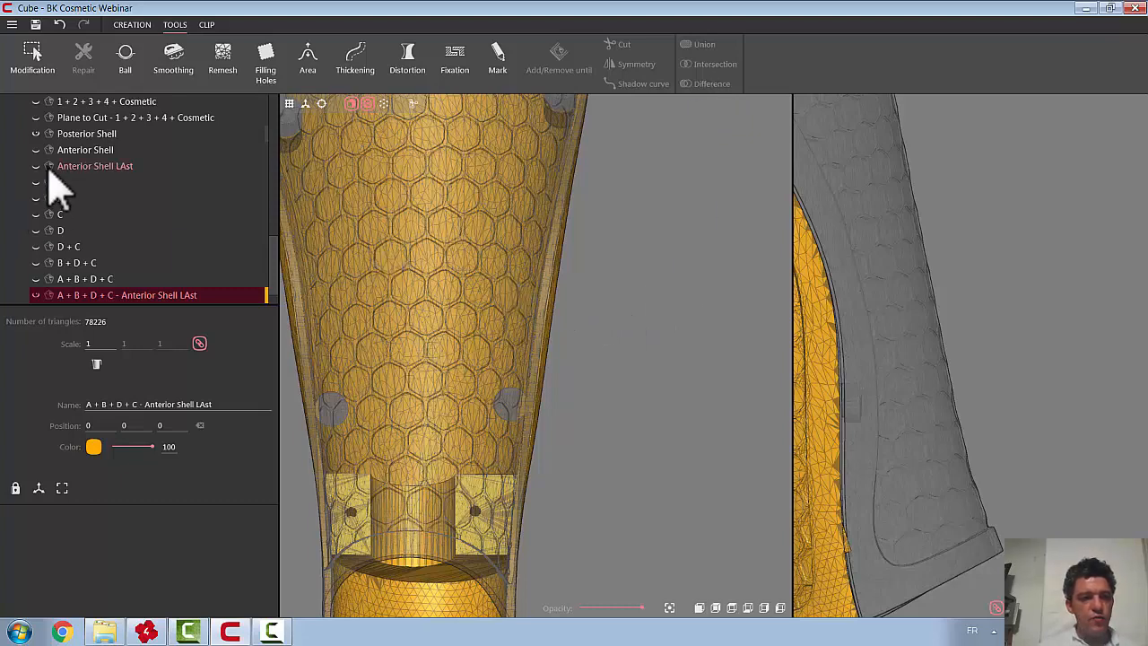
pyautogui.click(36, 135)
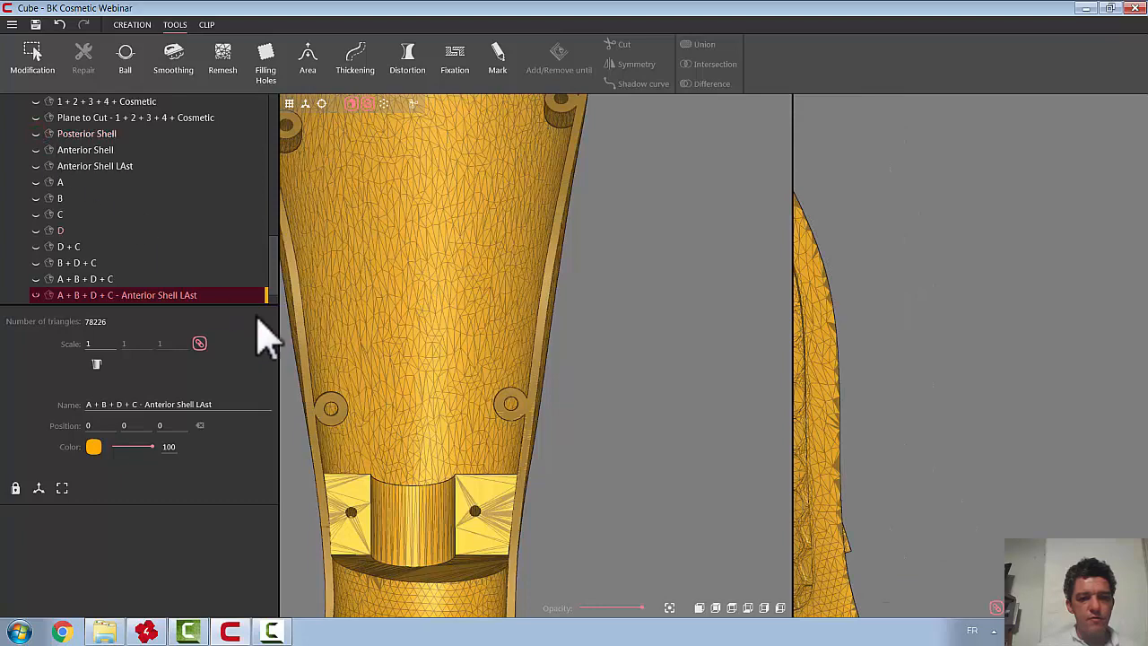
pyautogui.scroll(-2, 410, 346)
pyautogui.scroll(-1, 411, 346)
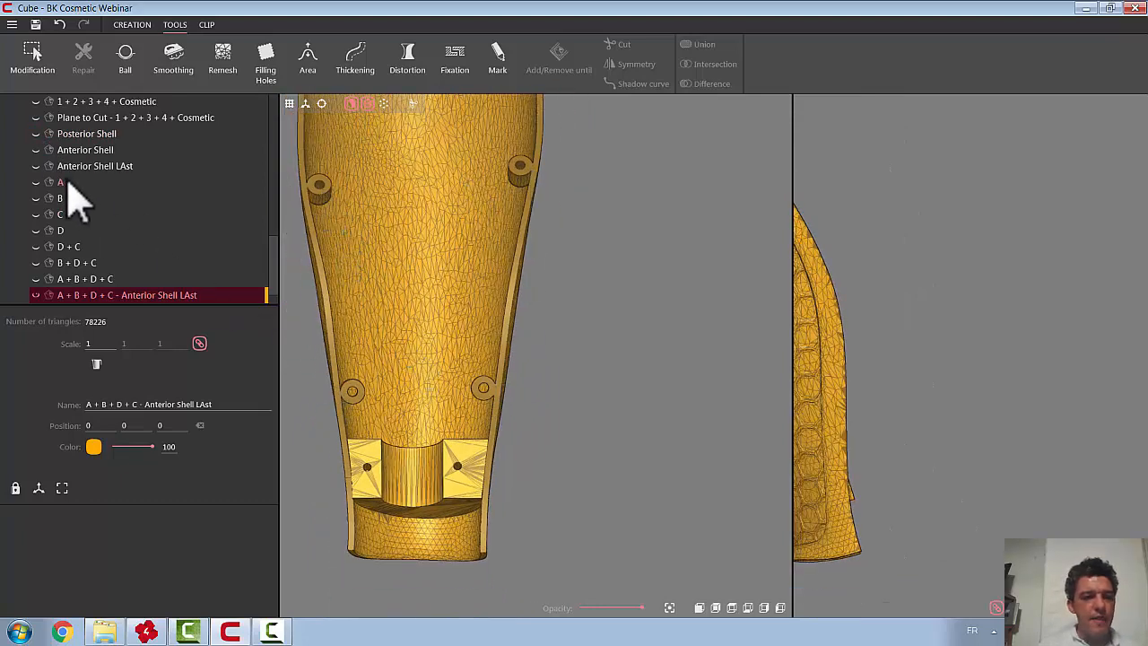
# Display Posterior Shell and the A + B + D + C body again, and subtract that body from the shell
pyautogui.click(36, 133)
pyautogui.click(74, 136)
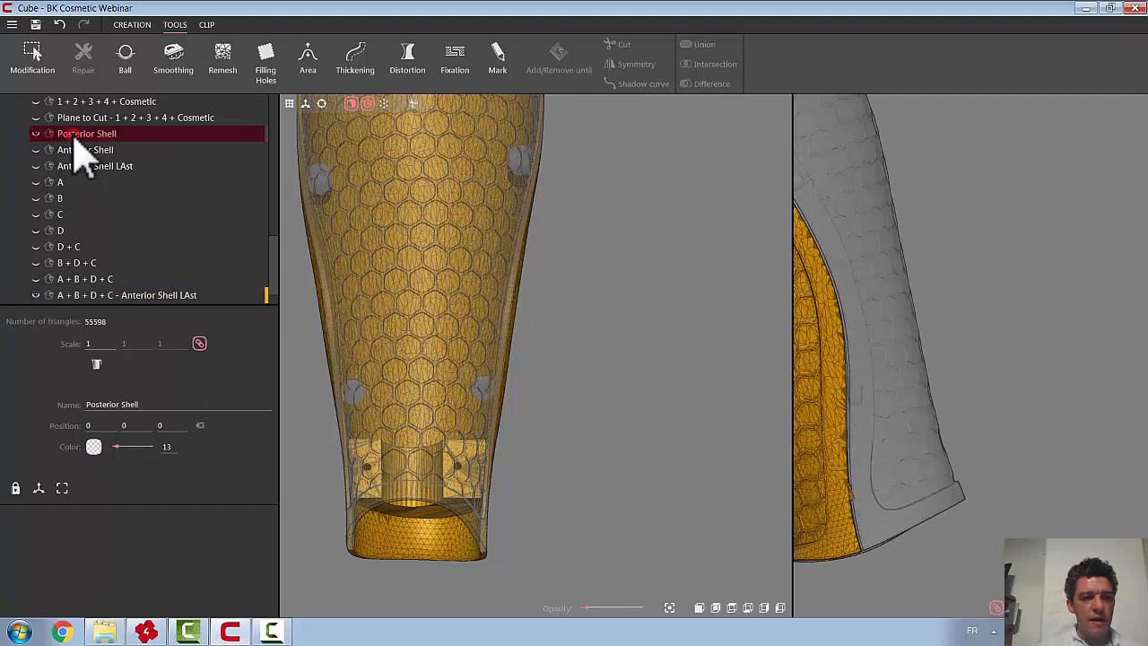
pyautogui.click(36, 279)
pyautogui.keyDown('ctrl'); pyautogui.click(85, 279); pyautogui.keyUp('ctrl')
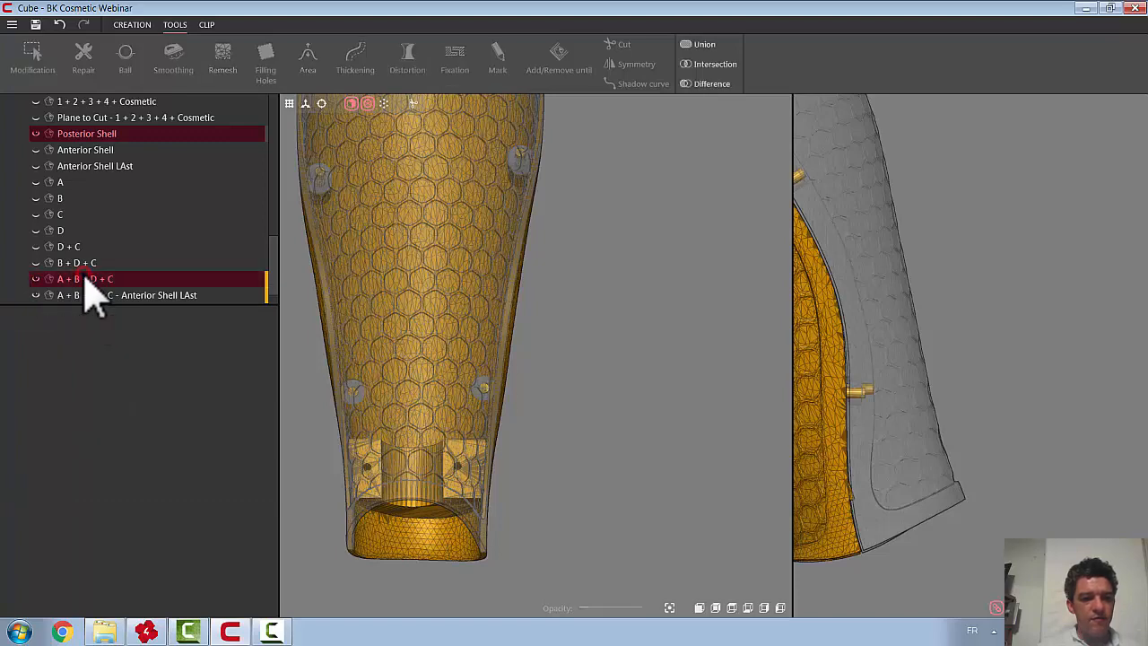
pyautogui.click(714, 84)
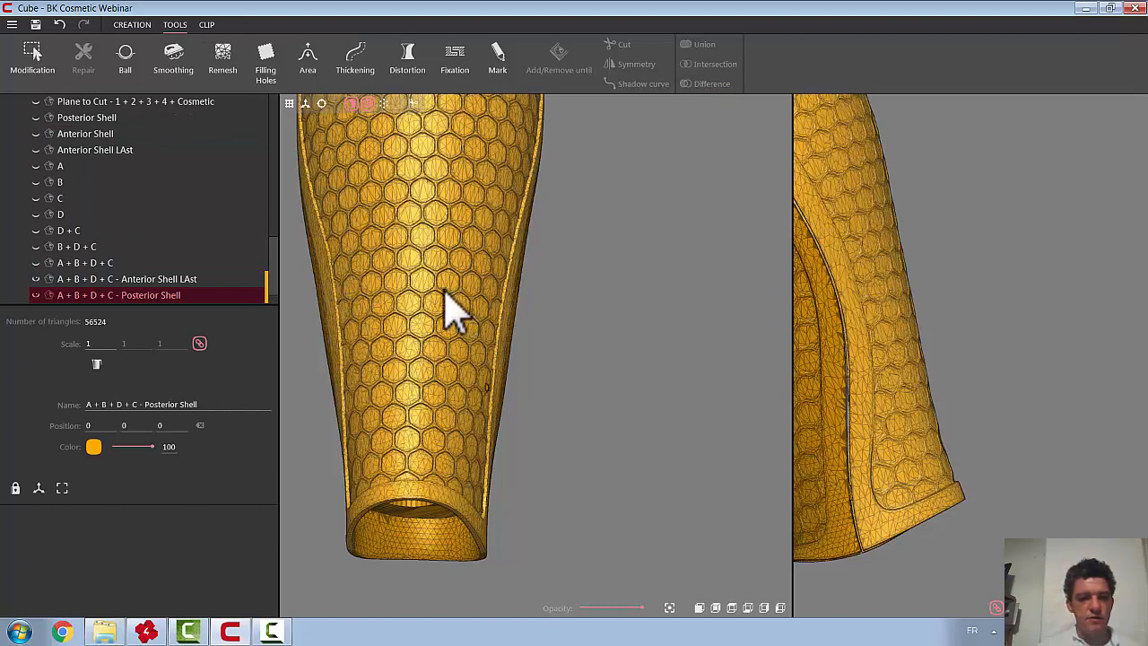
# Colour both shells with the cut connection holes light grey
pyautogui.rightClick(434, 235)
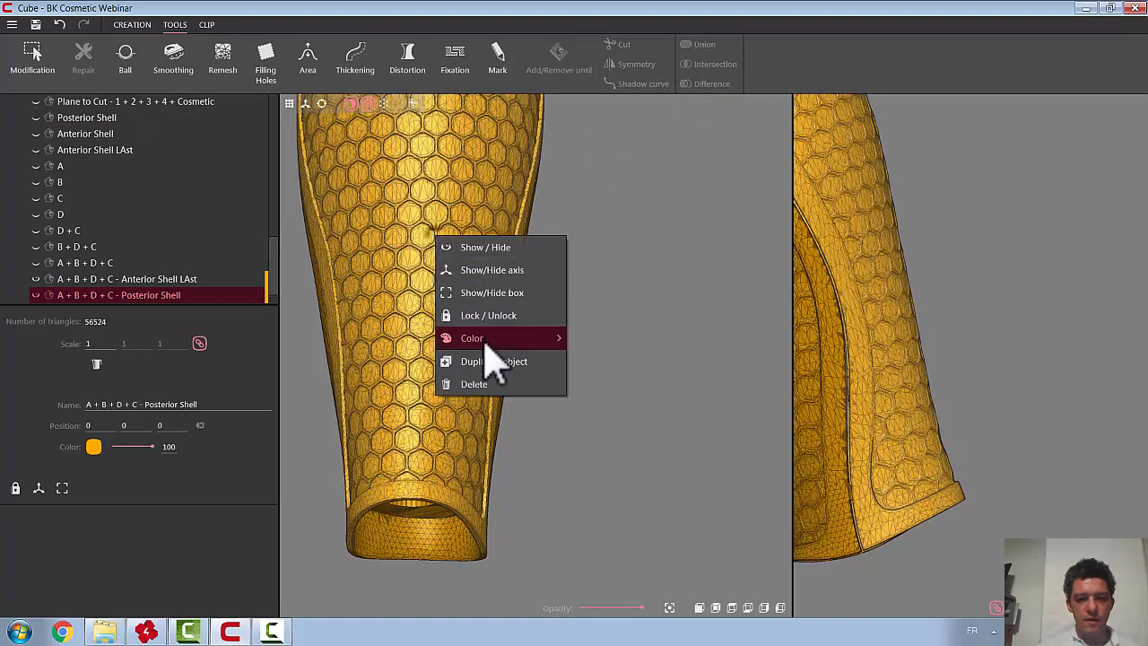
pyautogui.moveTo(485, 344)
pyautogui.click(581, 365)
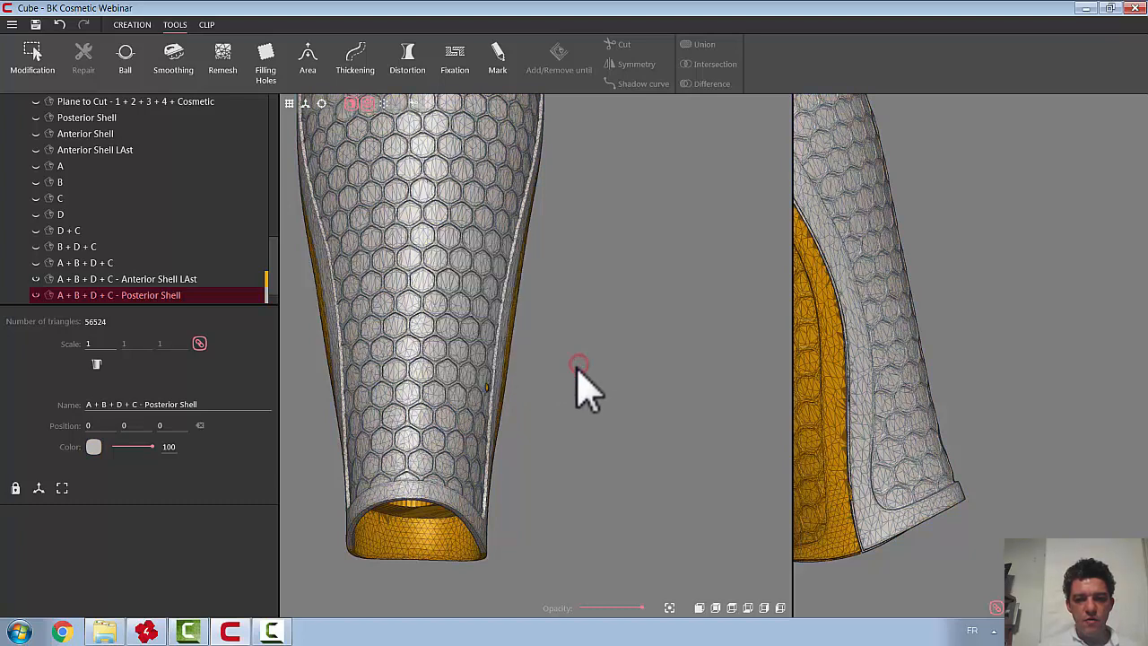
pyautogui.click(418, 525)
pyautogui.rightClick(418, 525)
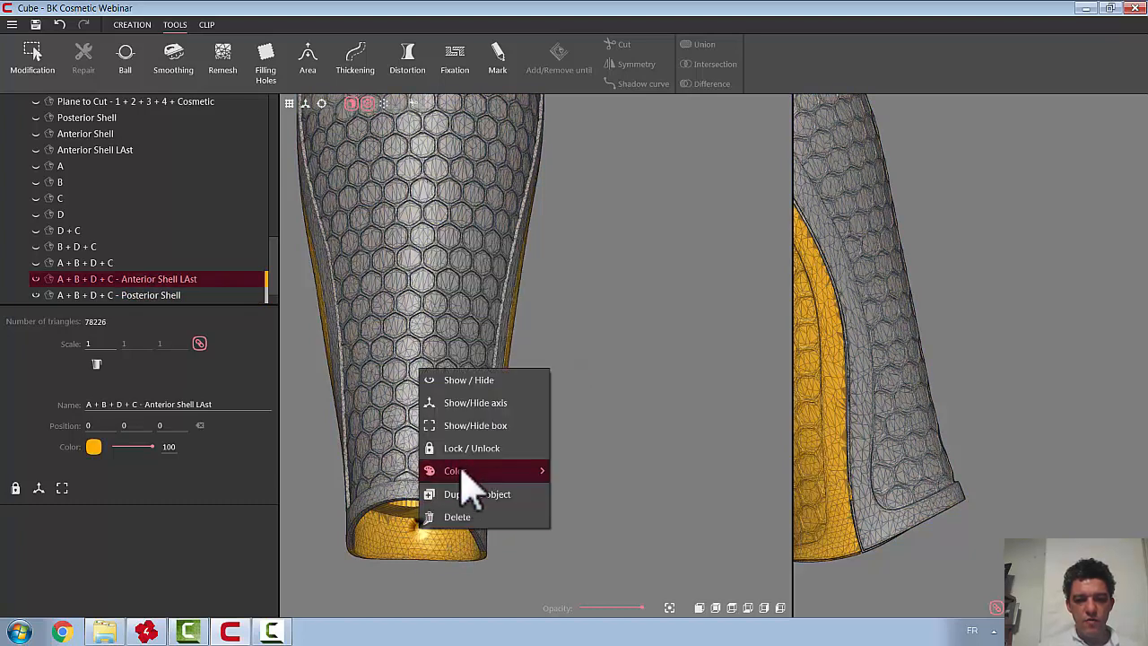
pyautogui.moveTo(463, 475)
pyautogui.click(564, 498)
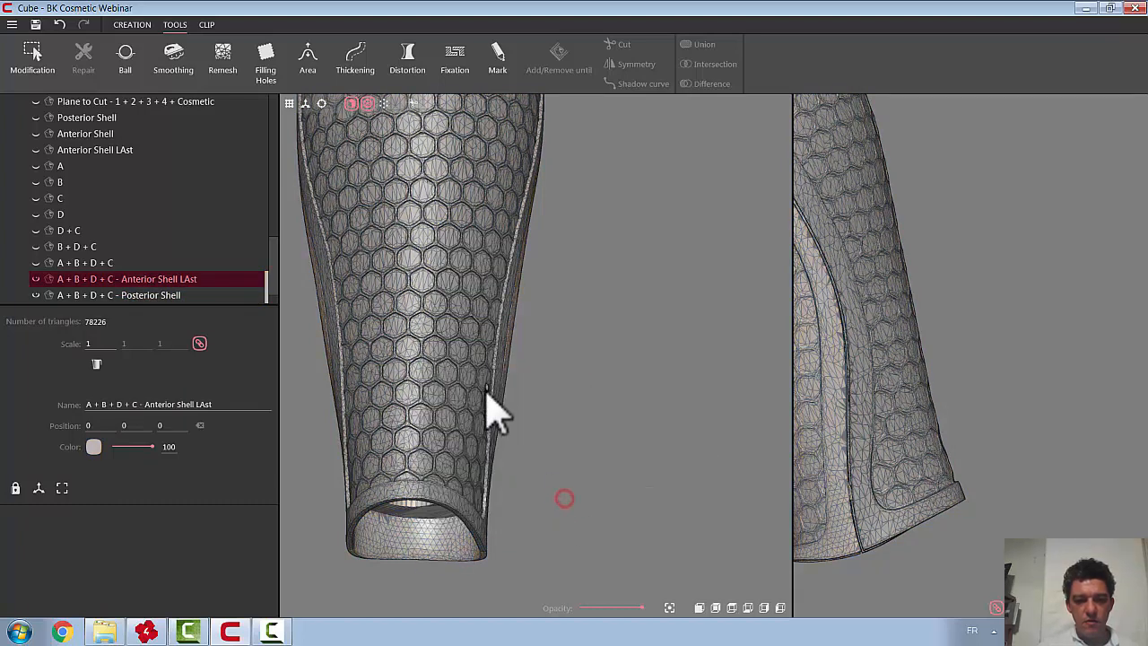
# Show the complete cover from the side and display the Proth mesh with it
pyautogui.moveTo(538, 372); pyautogui.dragTo(592, 372)
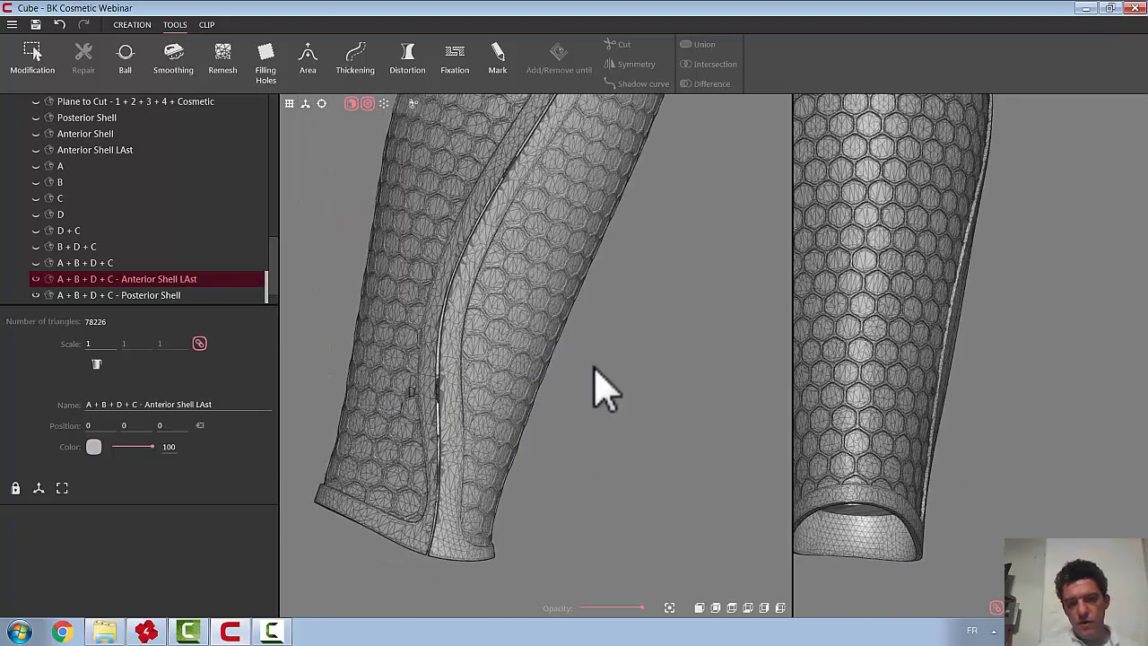
pyautogui.scroll(-5, 594, 357)
pyautogui.click(764, 608)
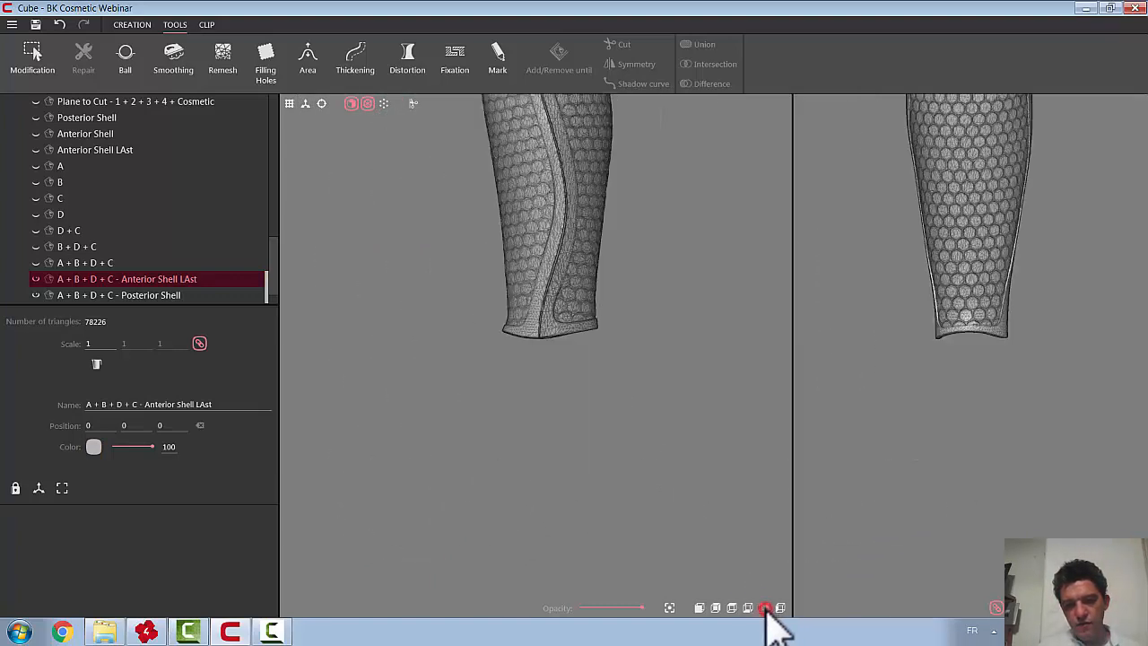
pyautogui.moveTo(682, 402); pyautogui.dragTo(651, 489)
pyautogui.moveTo(271, 261); pyautogui.dragTo(287, 114)
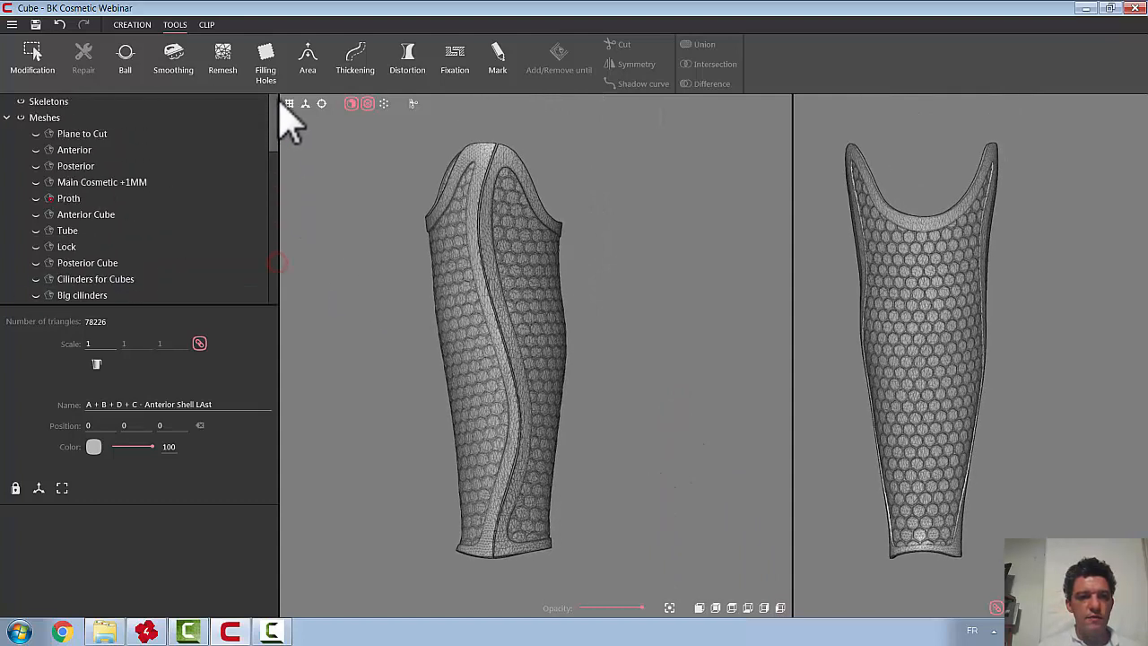
pyautogui.click(36, 199)
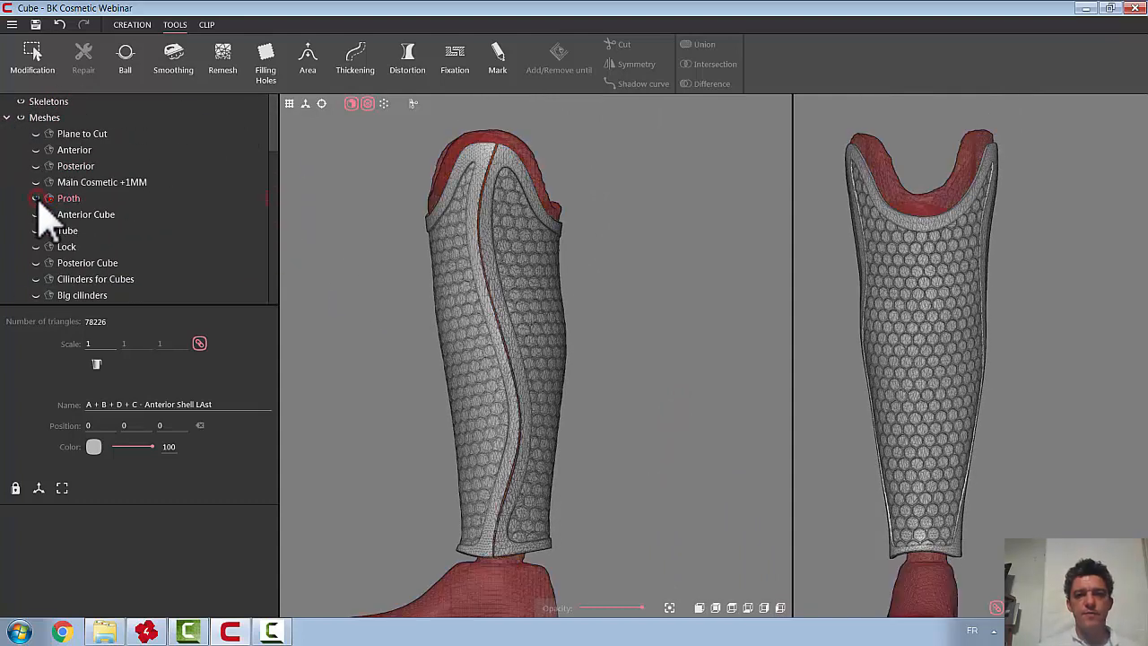
# Colour the Proth mesh light blue and repair it as a closed mesh
pyautogui.click(525, 573)
pyautogui.rightClick(525, 571)
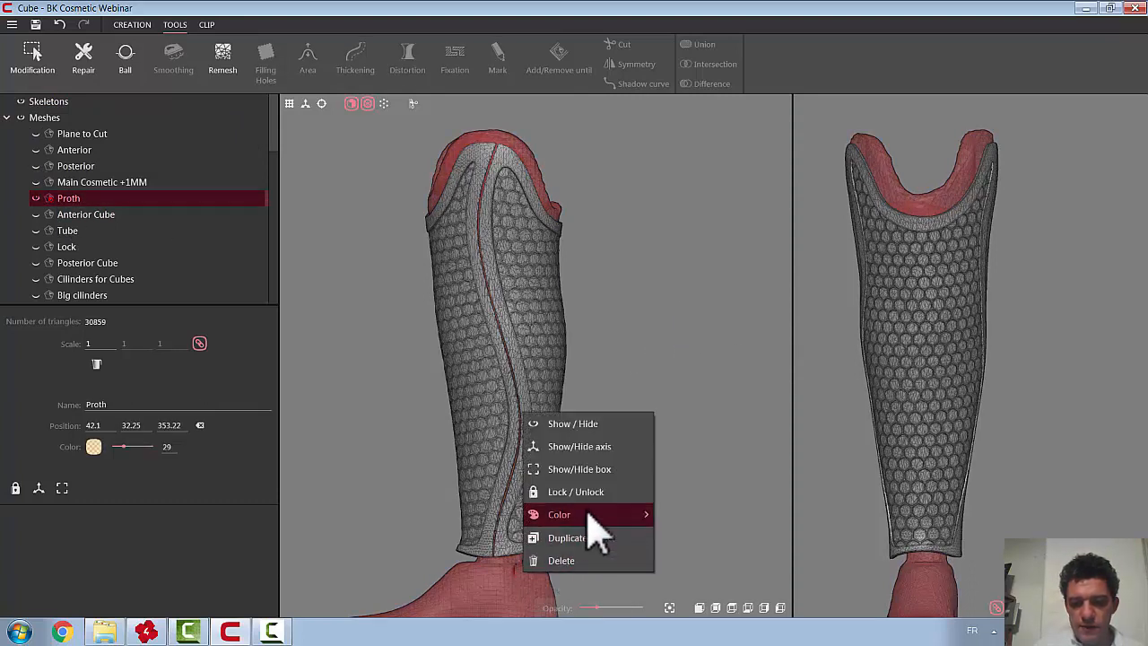
pyautogui.moveTo(589, 519)
pyautogui.click(781, 543)
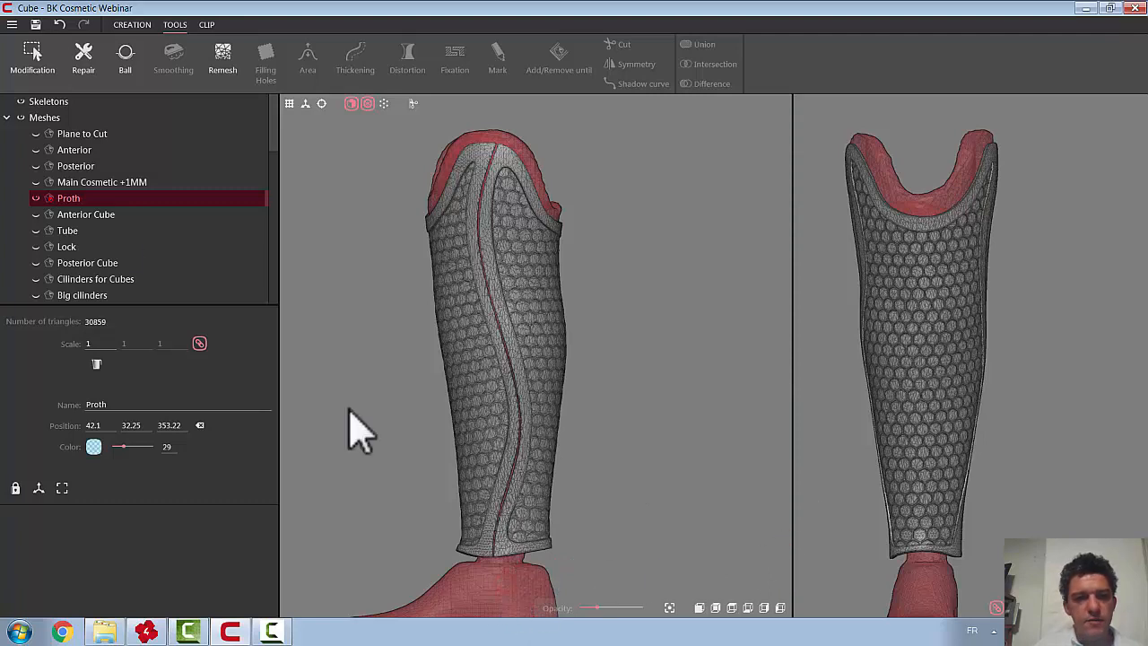
pyautogui.click(83, 58)
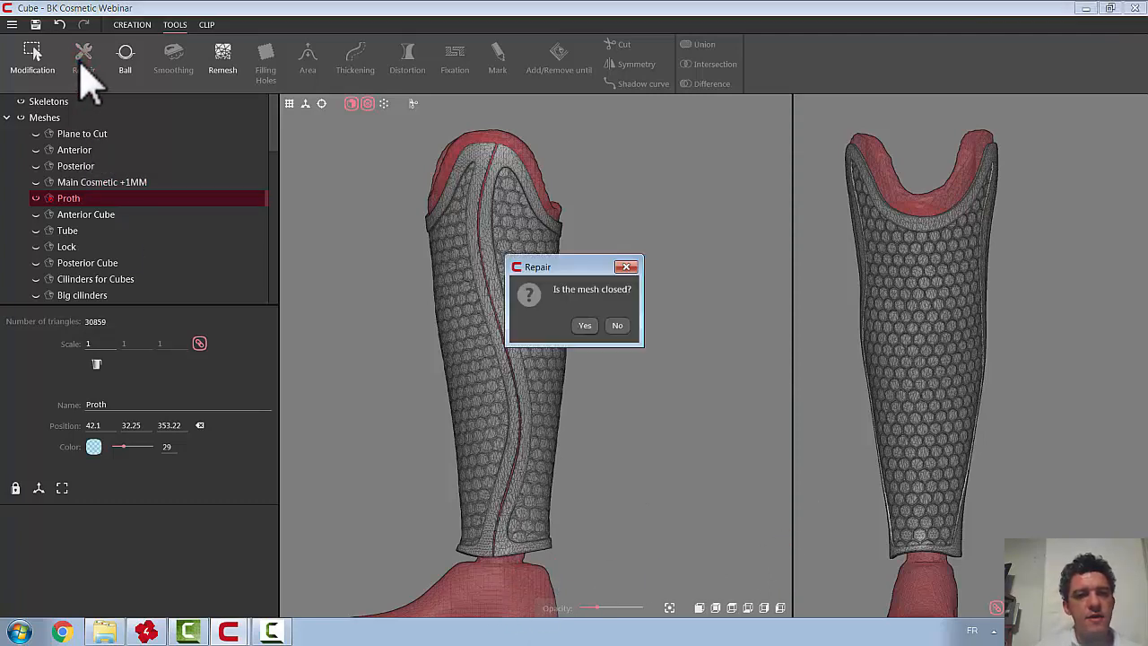
pyautogui.click(585, 325)
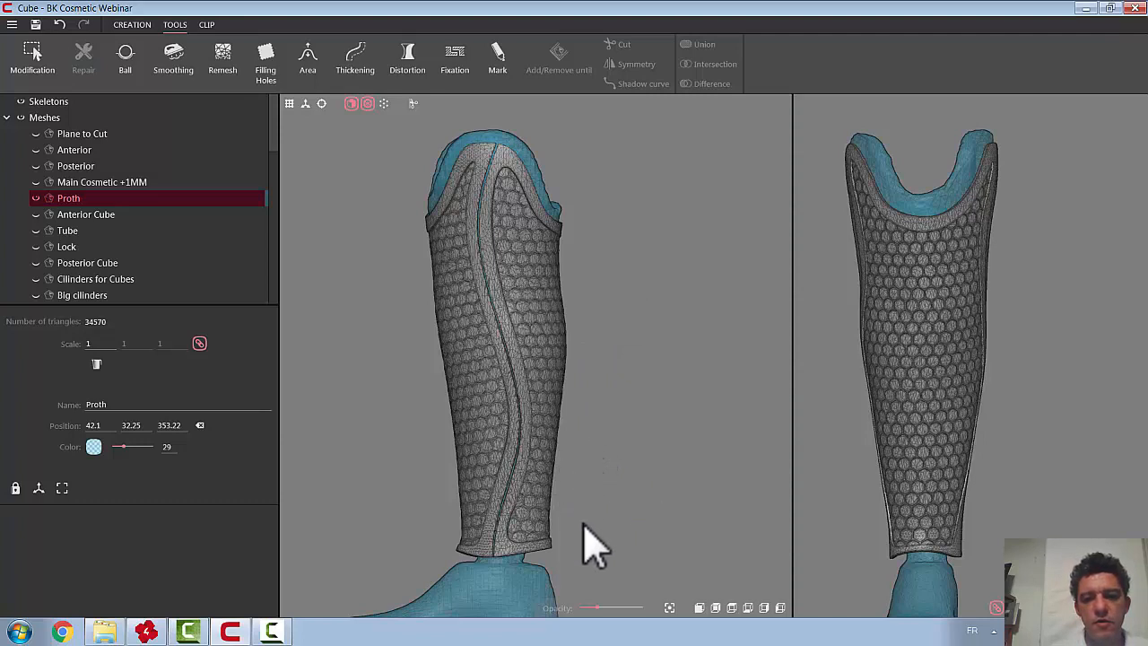
# Select the posterior shell with the cut holes and display its manipulator
pyautogui.click(550, 425)
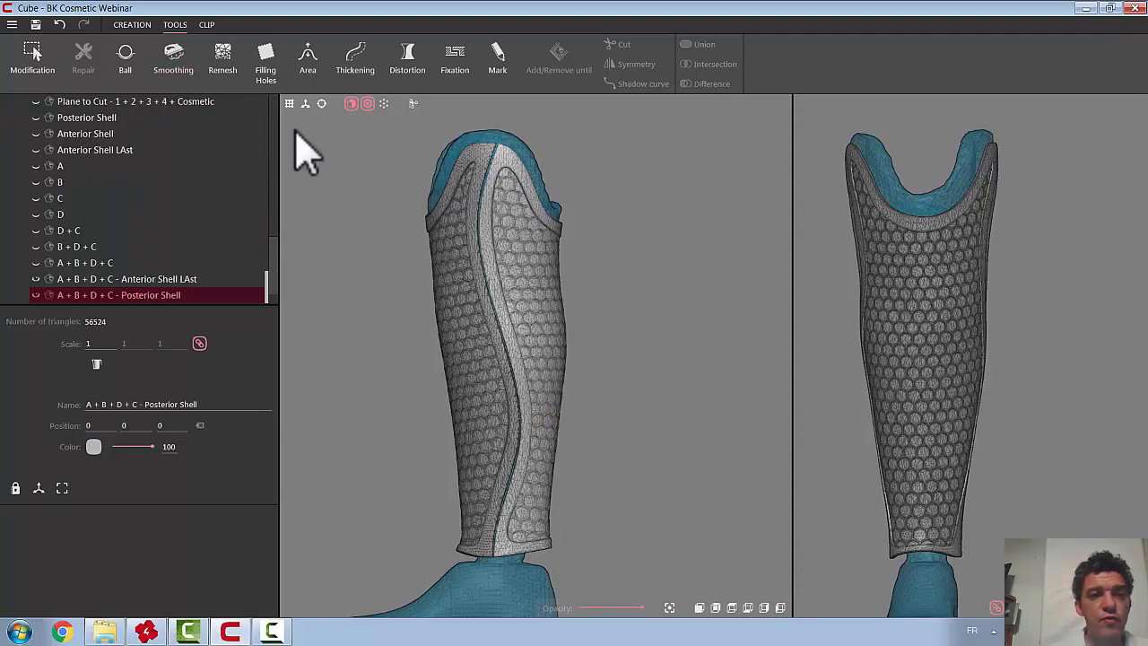
pyautogui.click(321, 105)
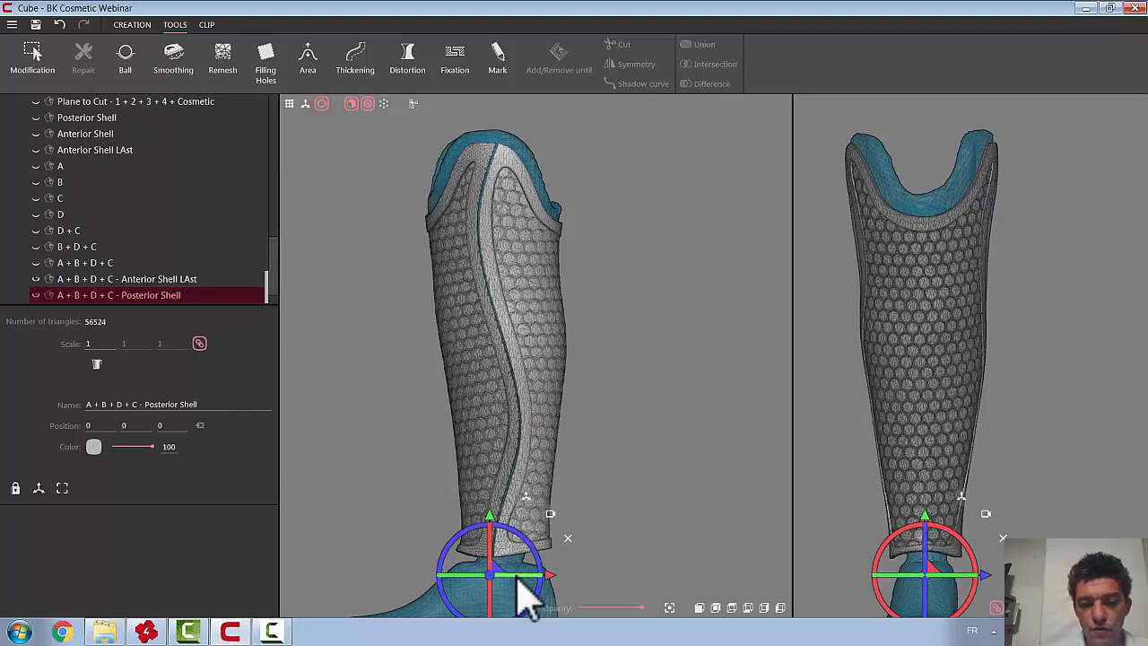
pyautogui.moveTo(529, 576); pyautogui.dragTo(763, 554)
pyautogui.moveTo(620, 487); pyautogui.dragTo(651, 316, button='middle')
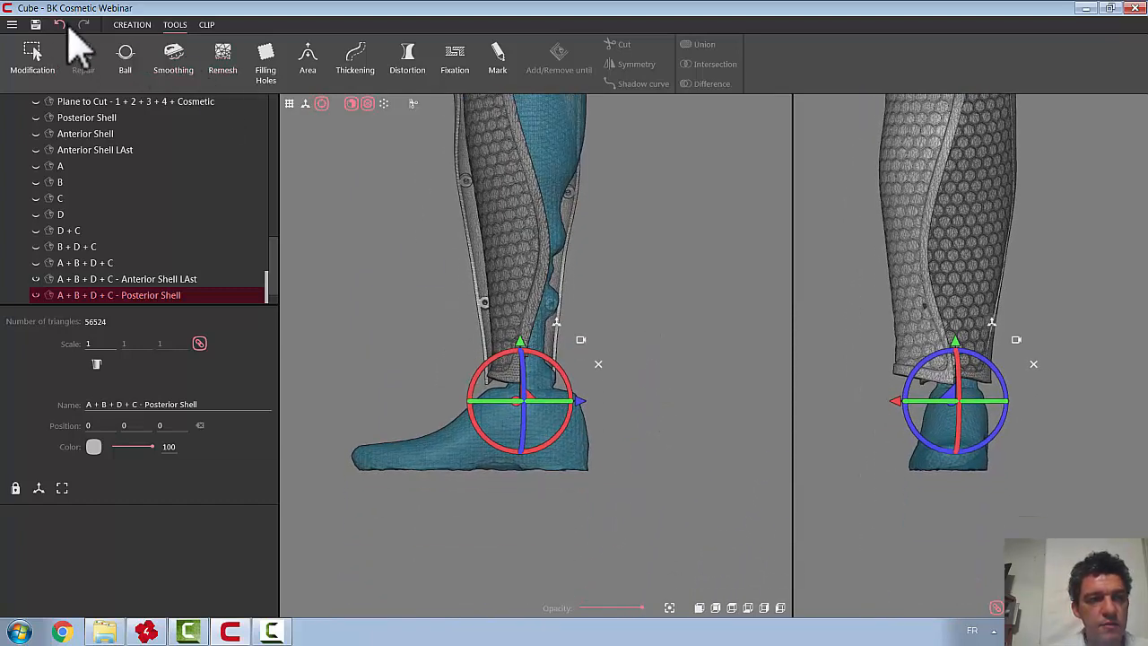
pyautogui.click(60, 25)
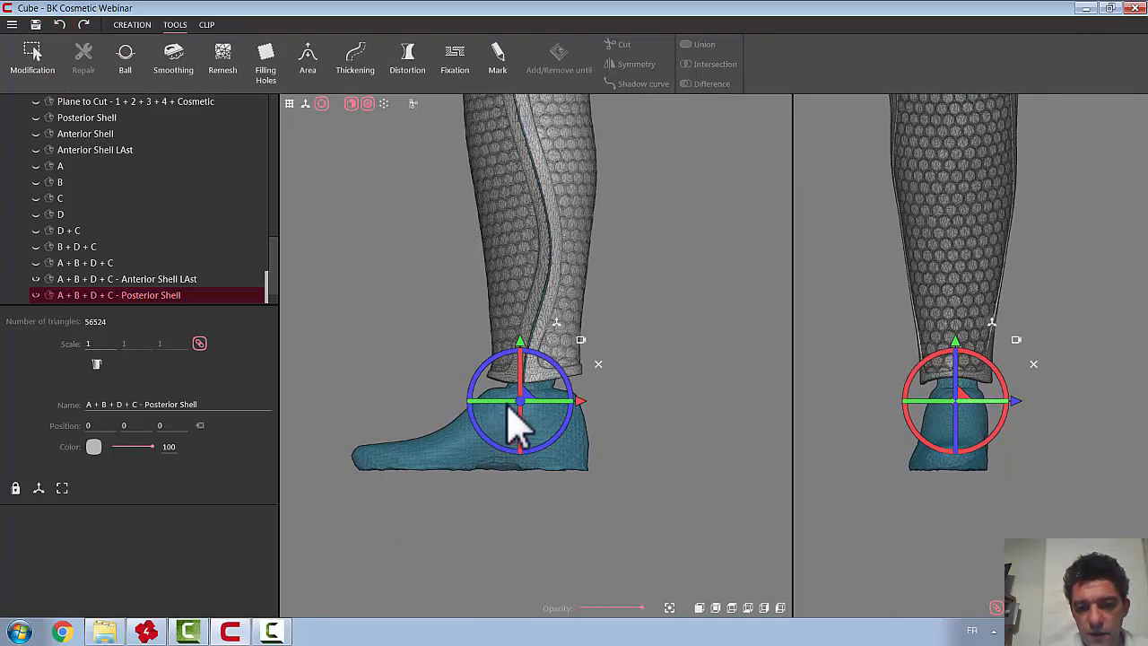
# Rotate the posterior shell 90° about its vertical axis and move it 152.7 mm sideways, clear of the prosthesis
pyautogui.moveTo(500, 402); pyautogui.dragTo(694, 412)
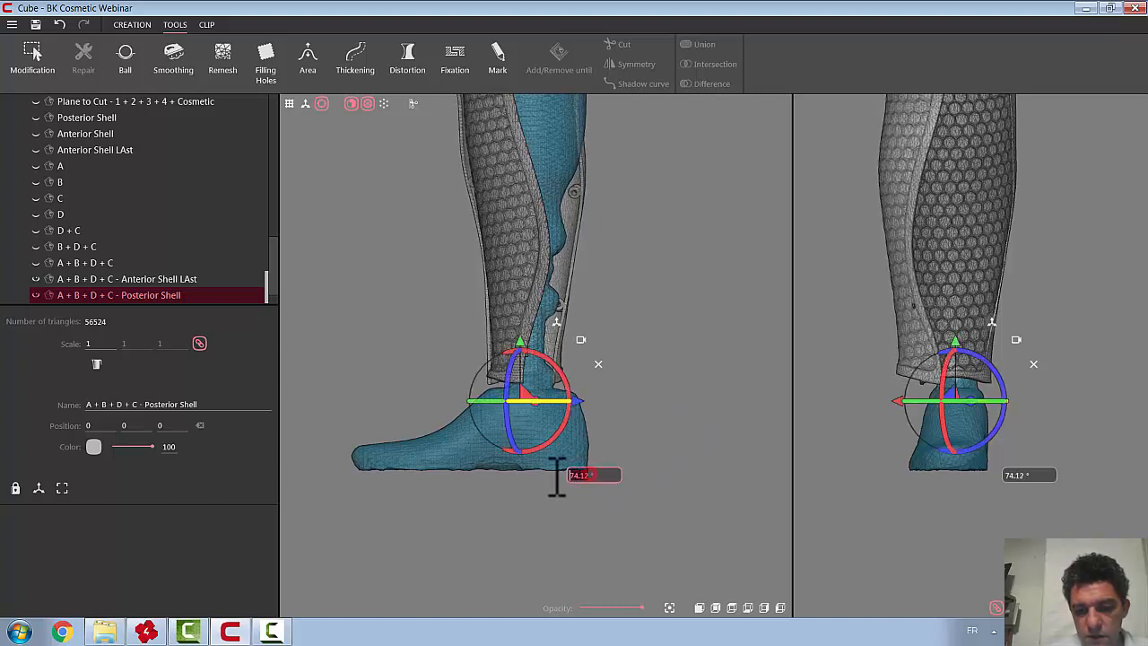
pyautogui.write('90')
pyautogui.press('Return')
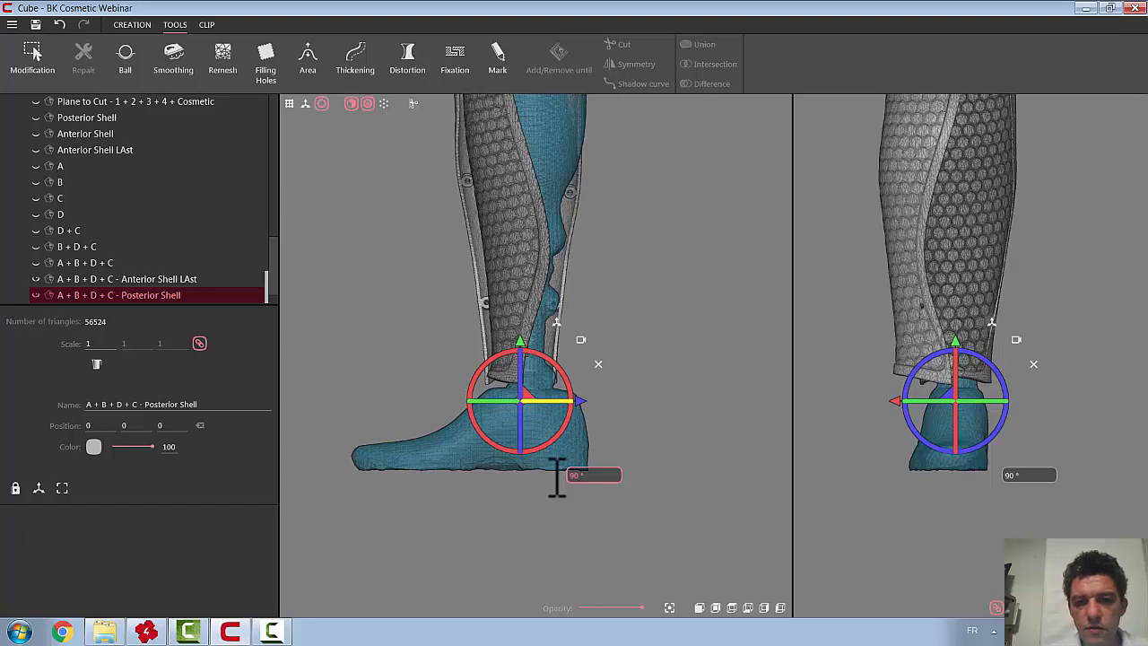
pyautogui.moveTo(579, 402); pyautogui.dragTo(742, 402)
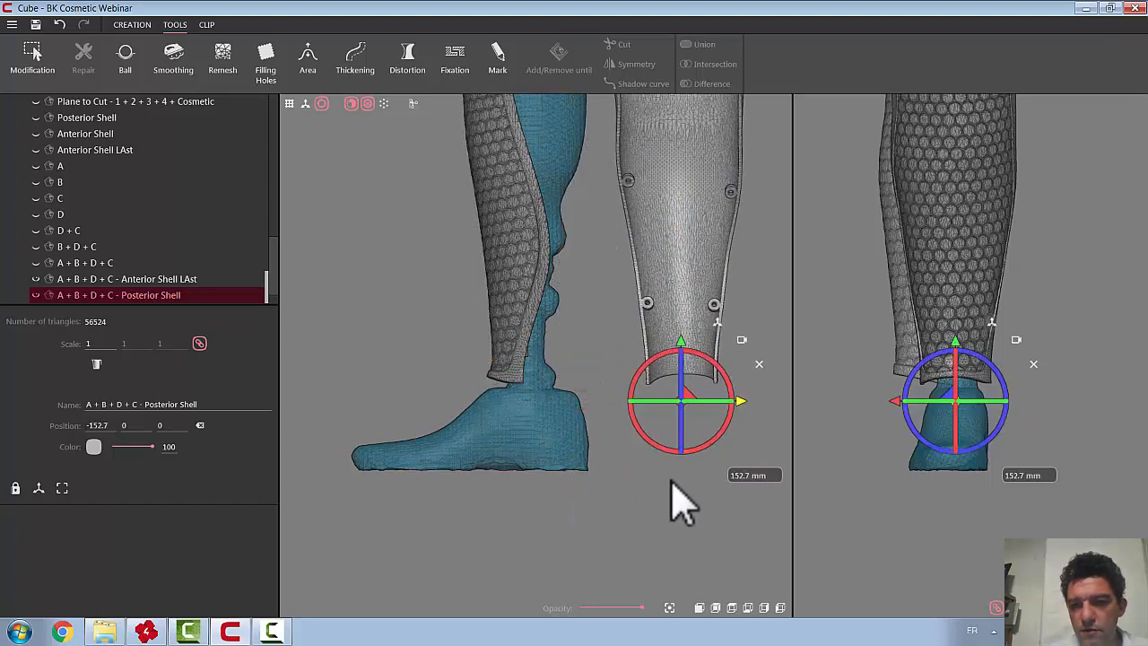
pyautogui.scroll(-3, 672, 481)
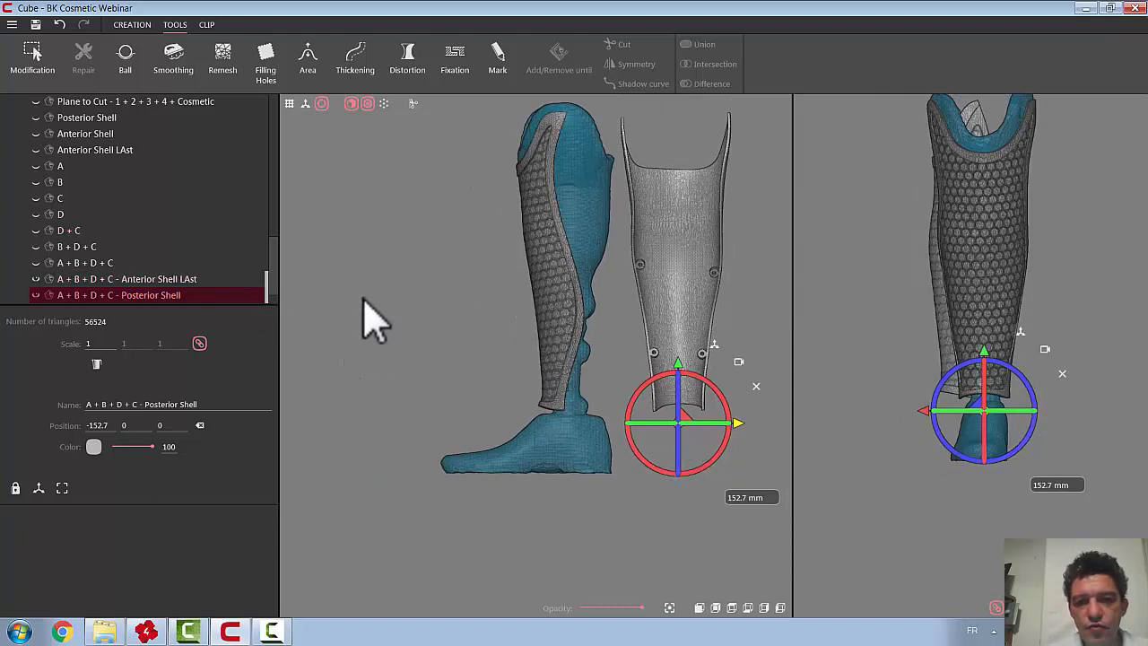
# Display Posterior Cube Last, hide the manipulator and examine the separated shells and prosthesis from an angle
pyautogui.moveTo(274, 289); pyautogui.dragTo(262, 141)
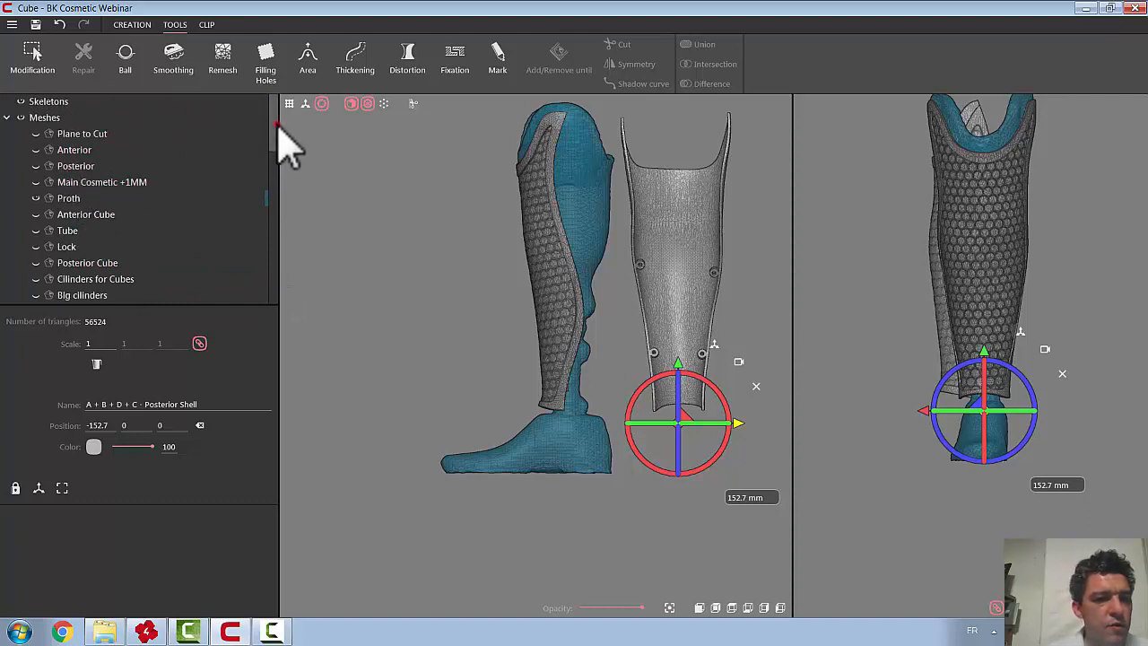
pyautogui.scroll(-1, 242, 184)
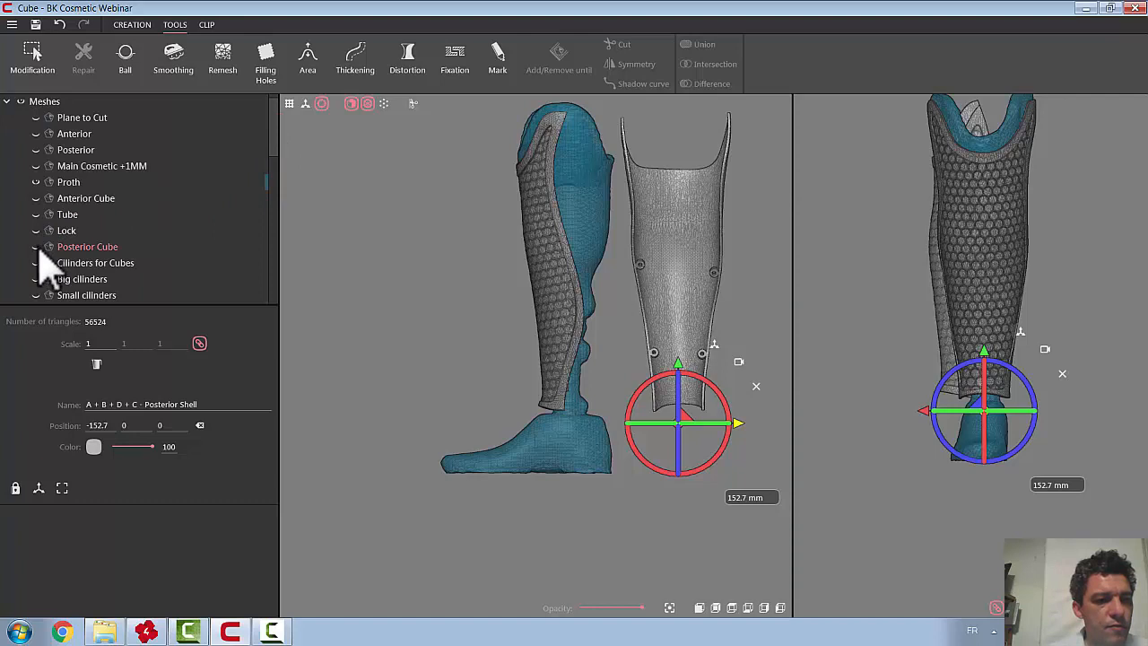
pyautogui.moveTo(271, 146); pyautogui.dragTo(277, 268)
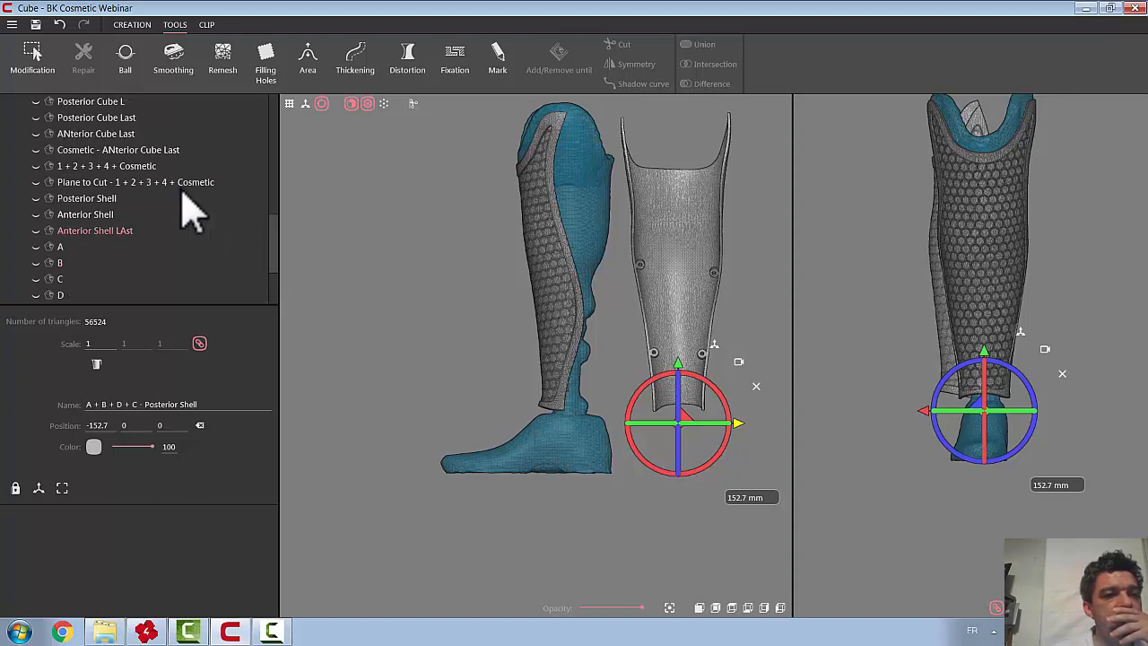
pyautogui.click(38, 119)
pyautogui.moveTo(725, 303); pyautogui.dragTo(669, 309, button='middle')
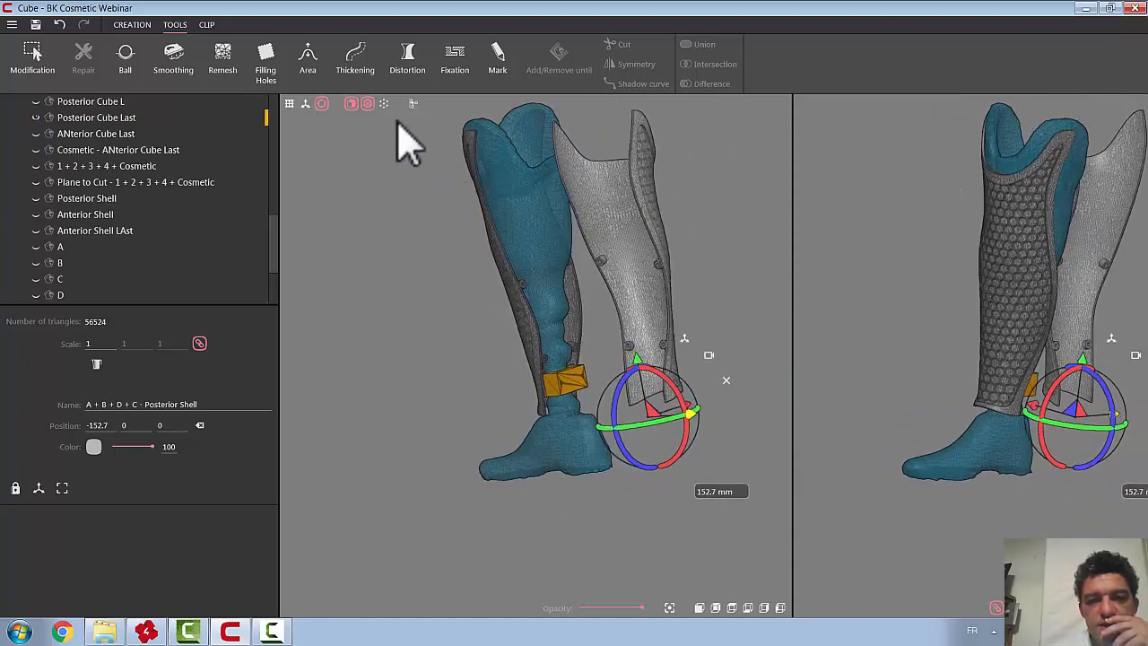
pyautogui.click(321, 104)
pyautogui.moveTo(744, 282); pyautogui.dragTo(712, 267, button='middle')
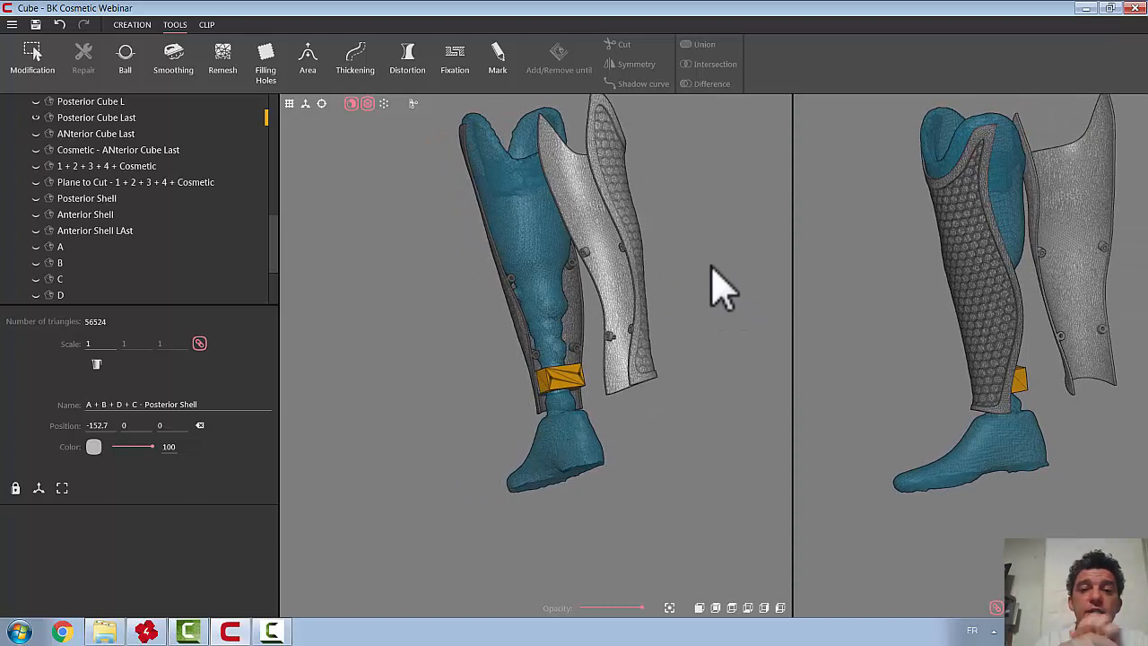
# Show the manipulator on the posterior shell in side view and rotate the shell -90° about its vertical axis
pyautogui.click(768, 608)
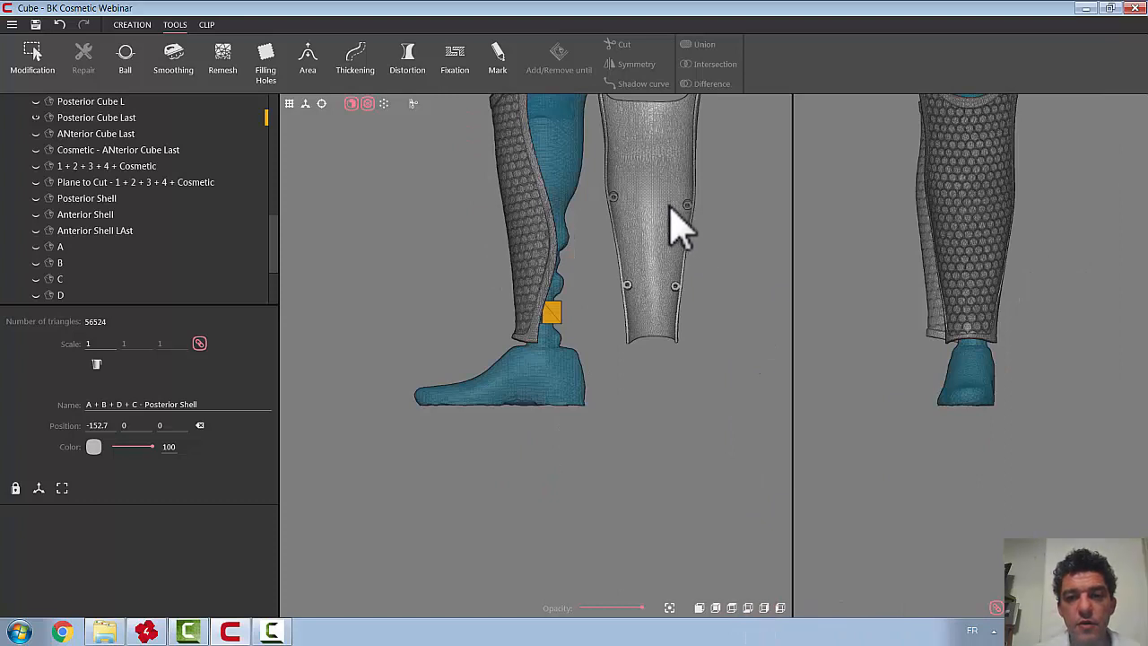
pyautogui.click(322, 103)
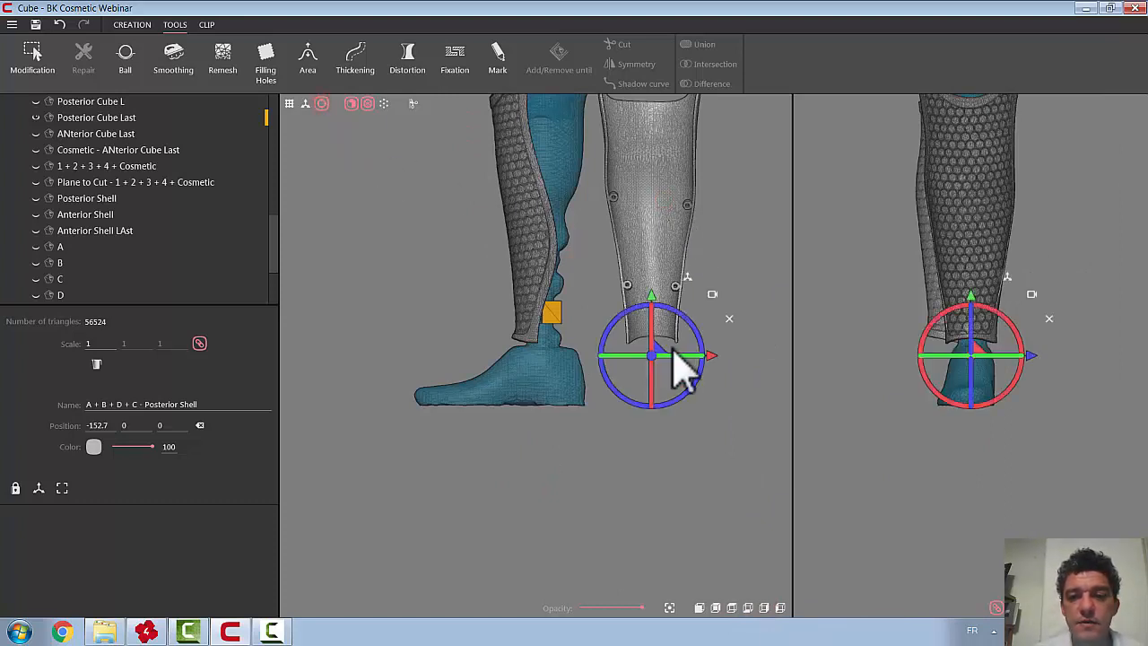
pyautogui.moveTo(685, 353); pyautogui.dragTo(481, 339)
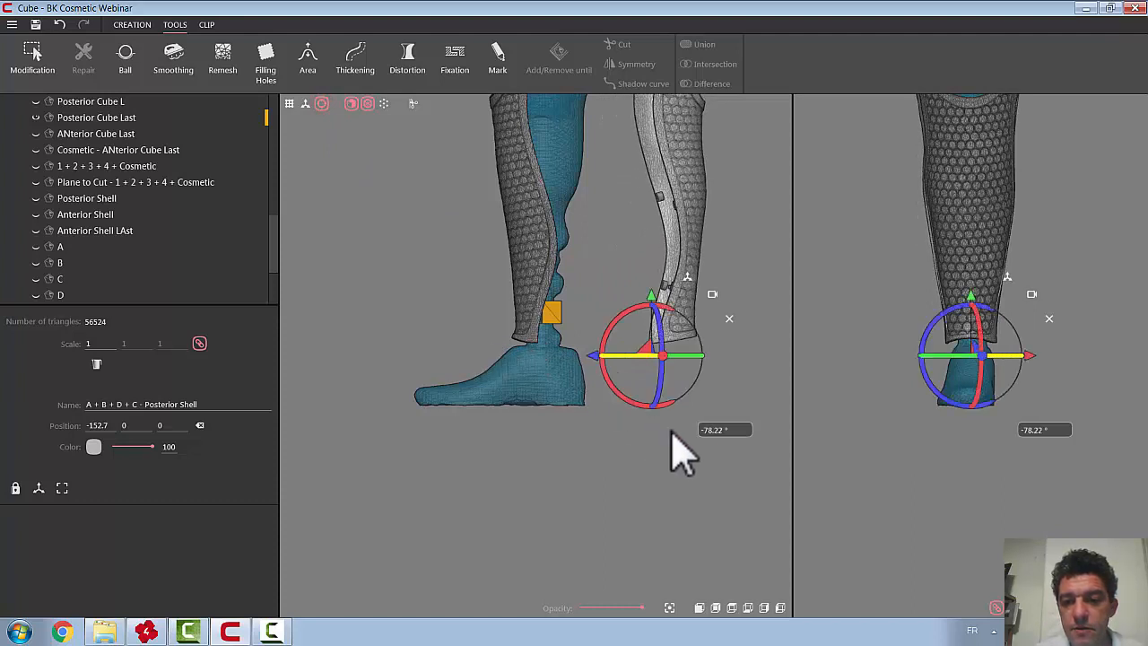
pyautogui.moveTo(728, 429); pyautogui.dragTo(681, 419)
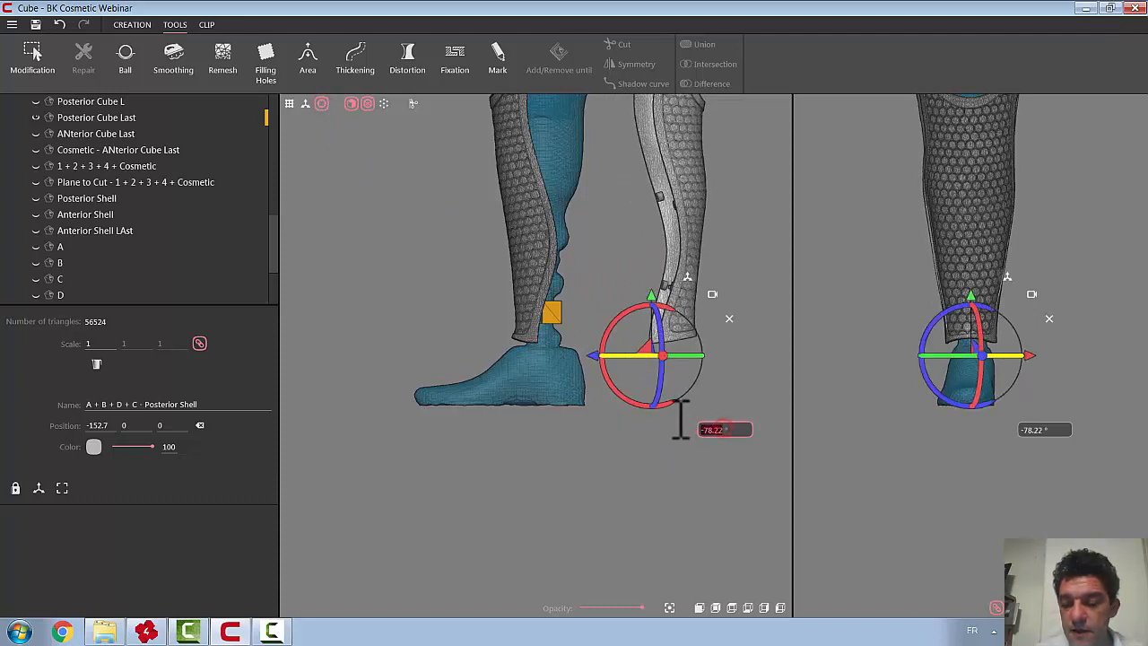
pyautogui.write('90')
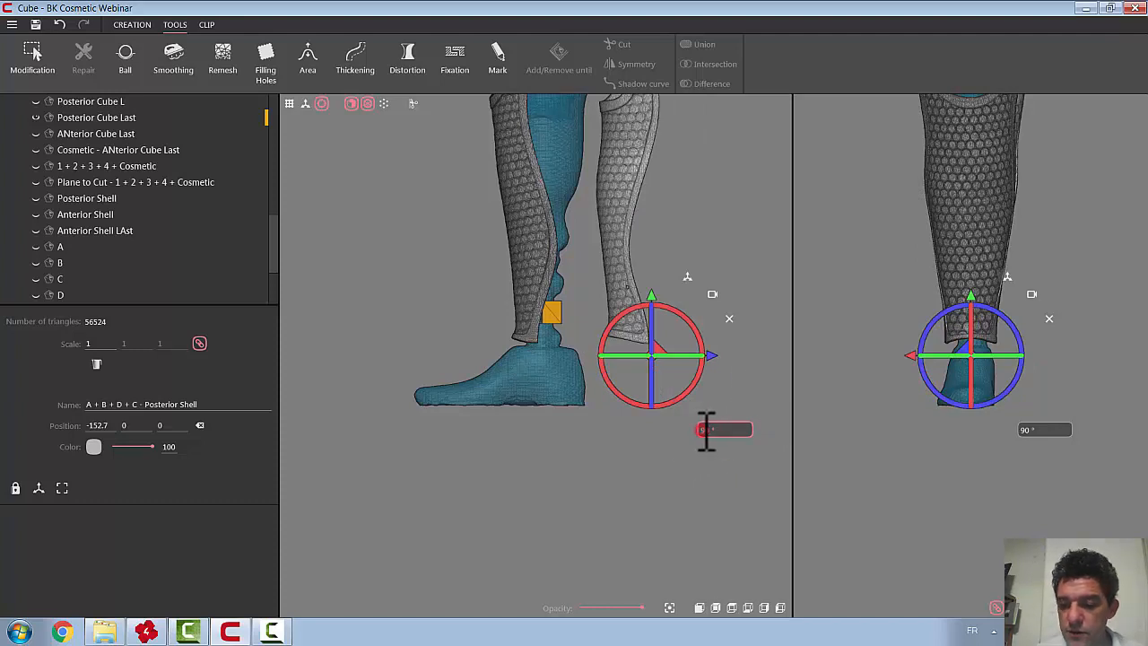
pyautogui.write('-90')
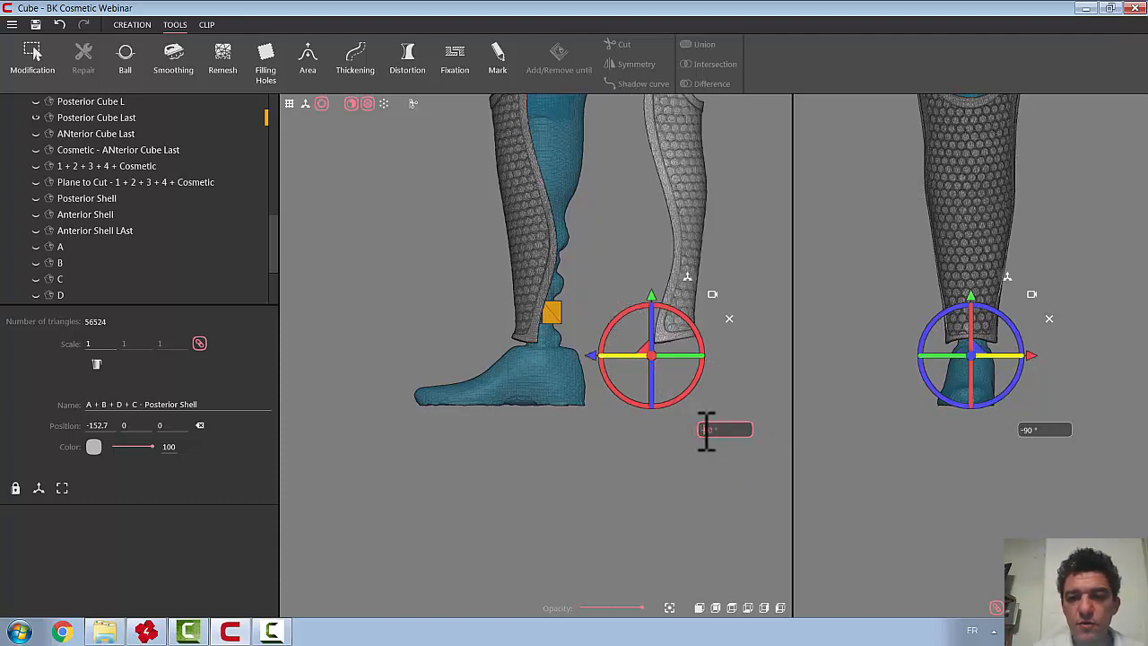
# Move the posterior shell back against the anterior shell, to an X position of about -0.53, hide the manipulator and inspect the assembled cover
pyautogui.moveTo(592, 356); pyautogui.dragTo(480, 356)
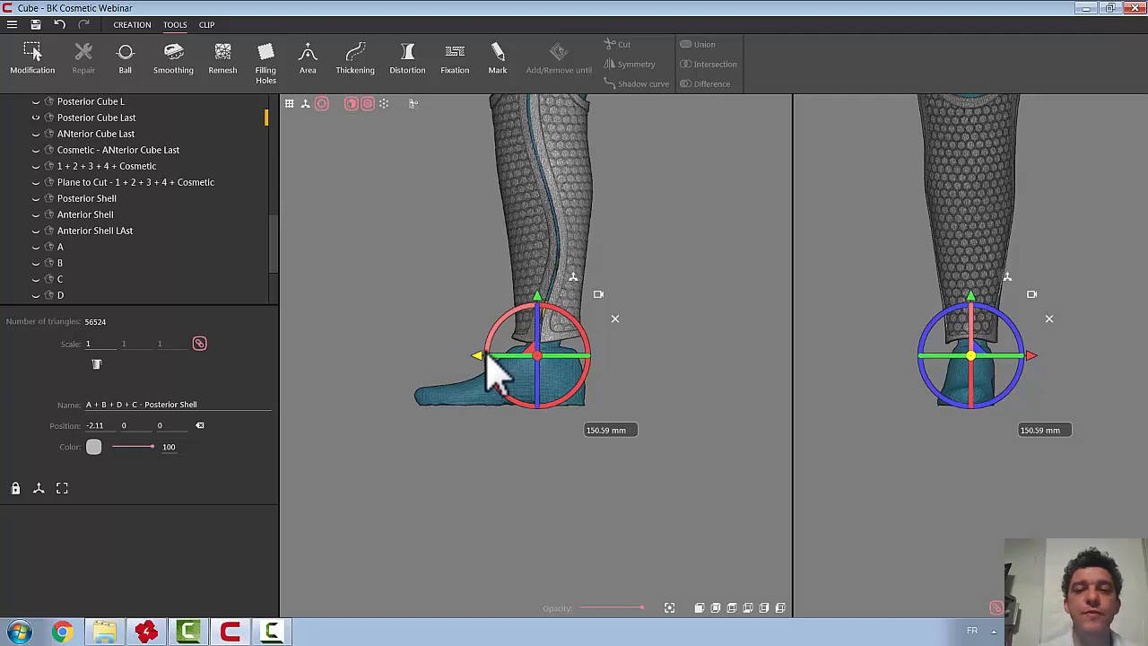
pyautogui.moveTo(646, 227); pyautogui.dragTo(646, 299)
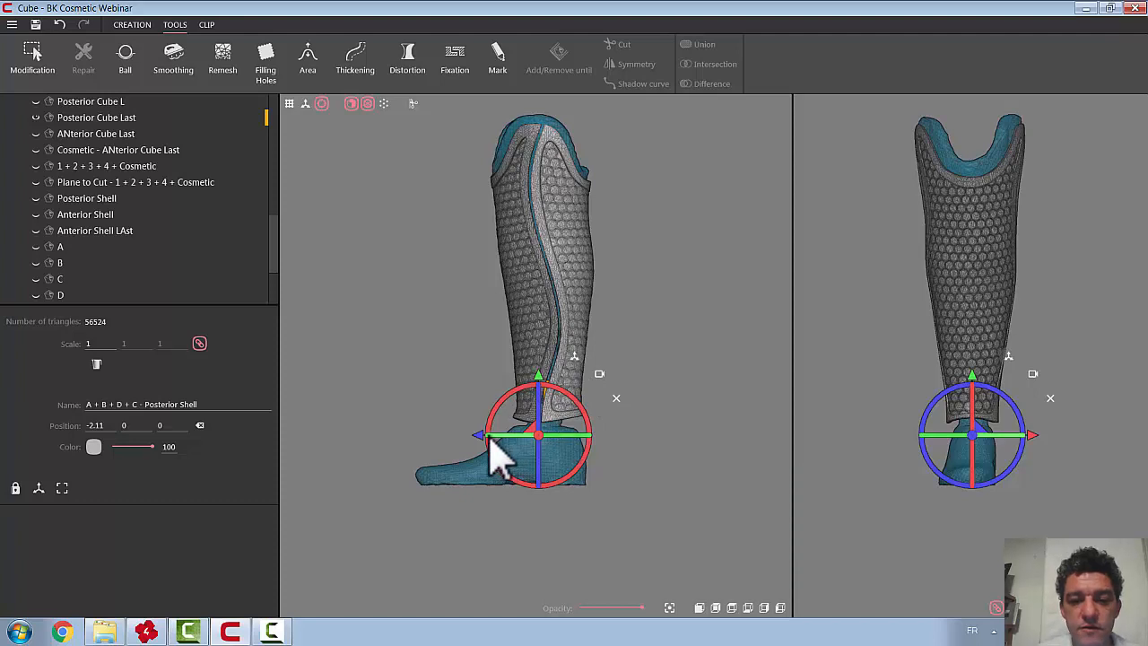
pyautogui.moveTo(479, 437); pyautogui.dragTo(478, 438)
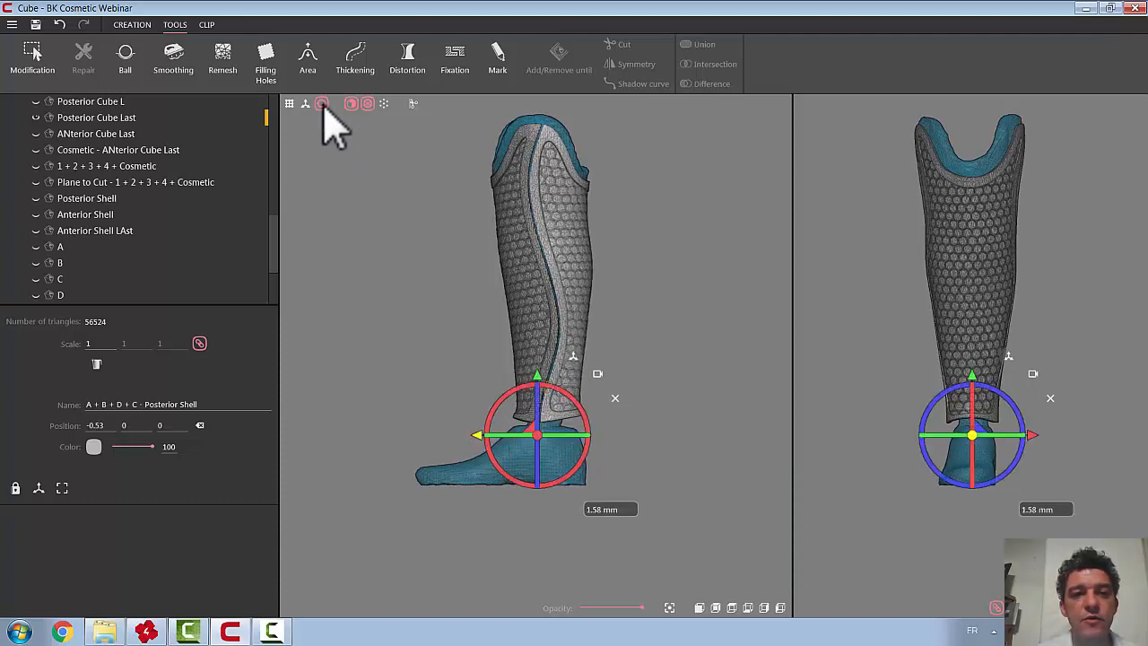
pyautogui.click(323, 106)
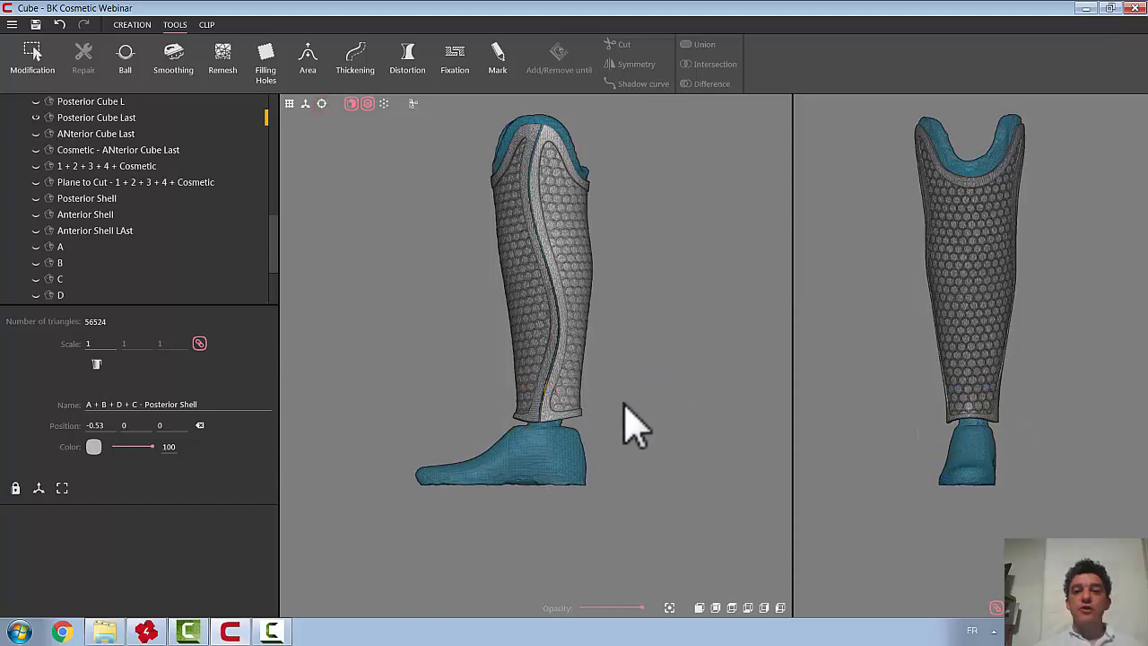
pyautogui.moveTo(628, 428); pyautogui.dragTo(801, 417, button='middle')
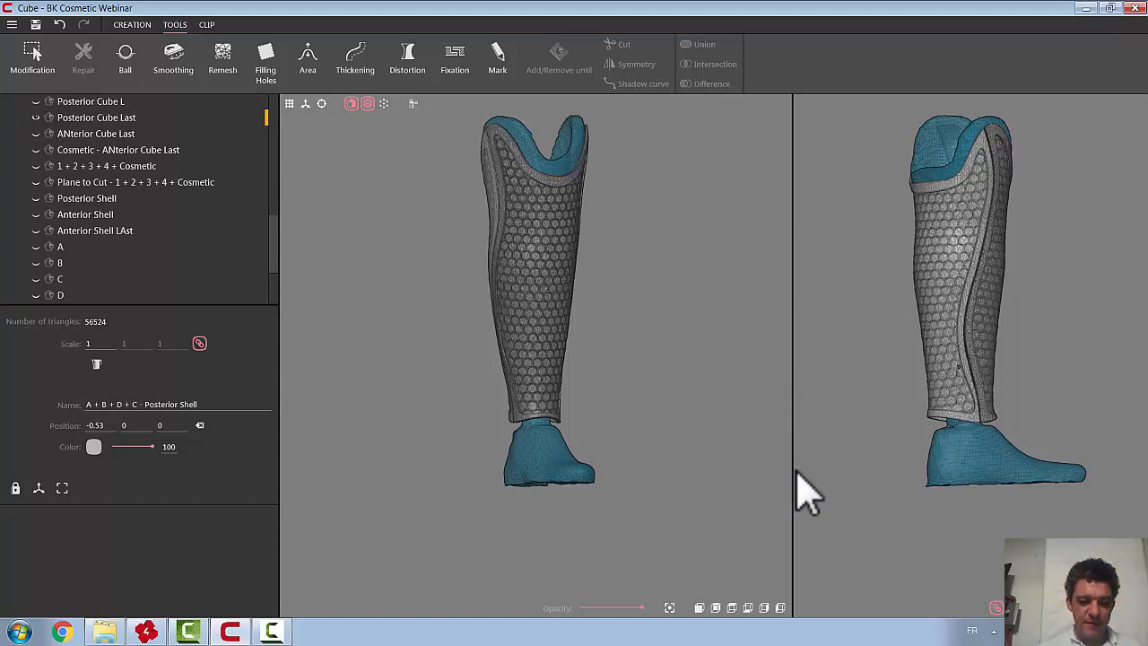
pyautogui.click(271, 628)
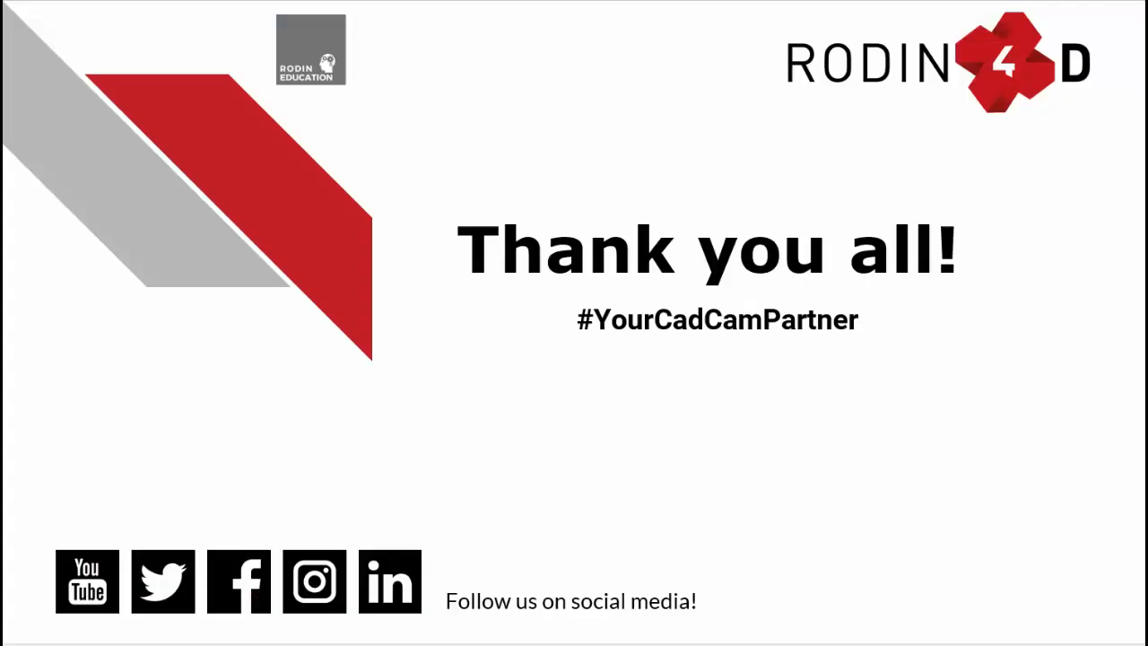